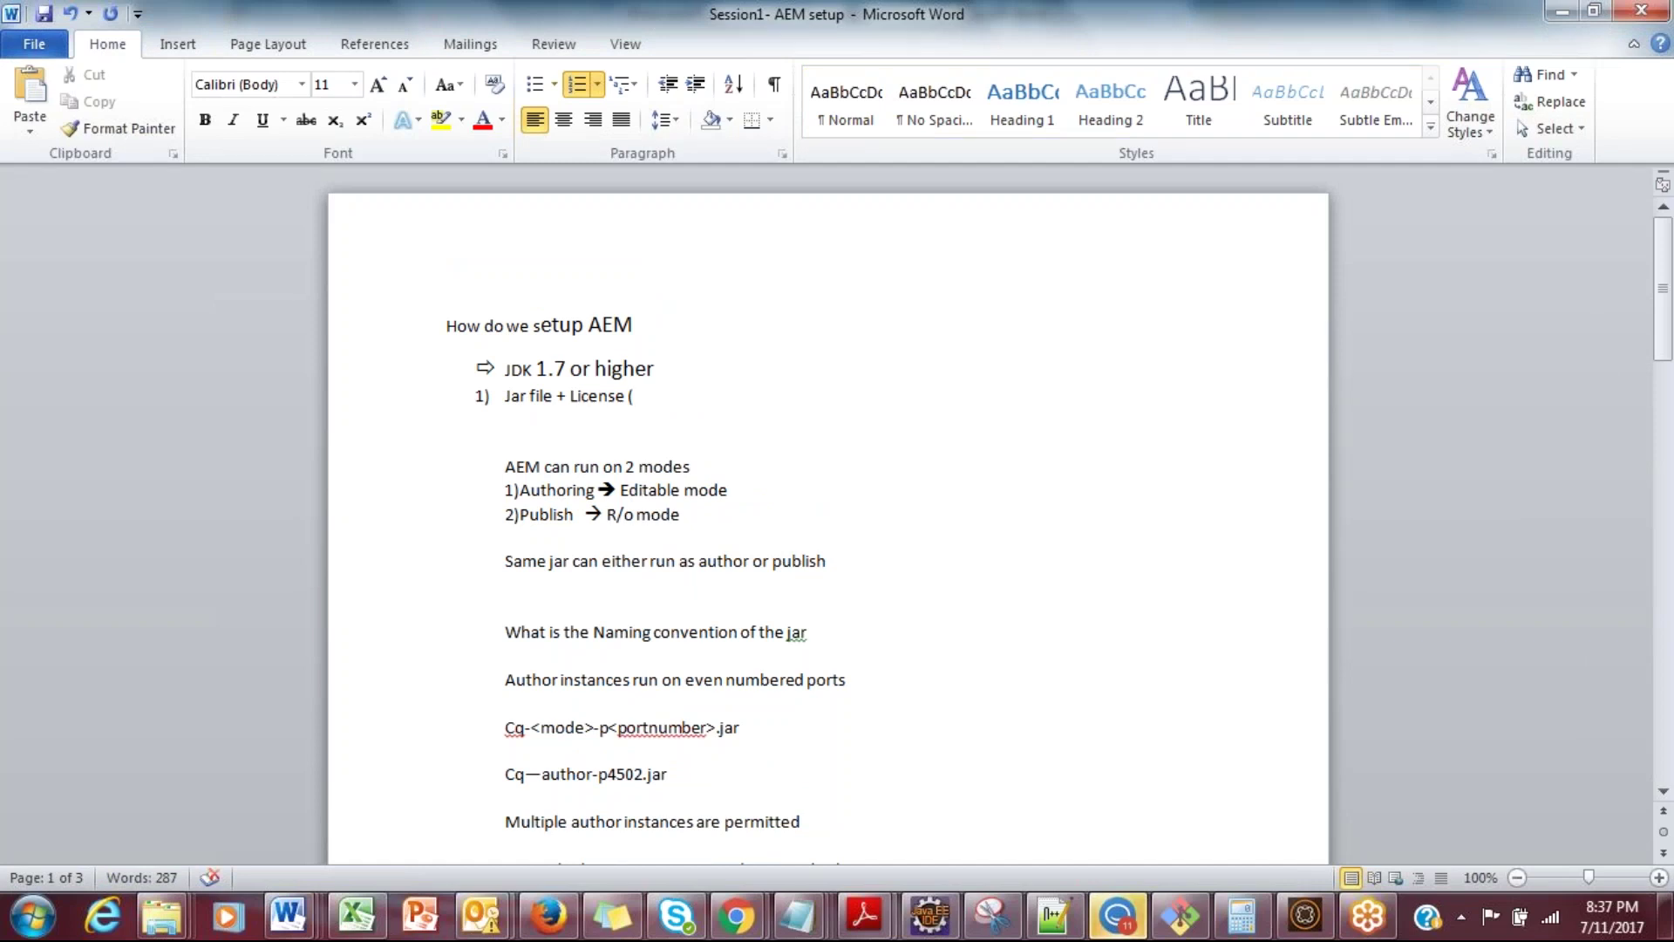
Step: Complete the numbered line as 'Jar file + License ( JDK)' and add blank lines below the list
text(JDK)
key(BackSpace)
text())
key(Return)
key(Return)
key(Return)
key(Return)
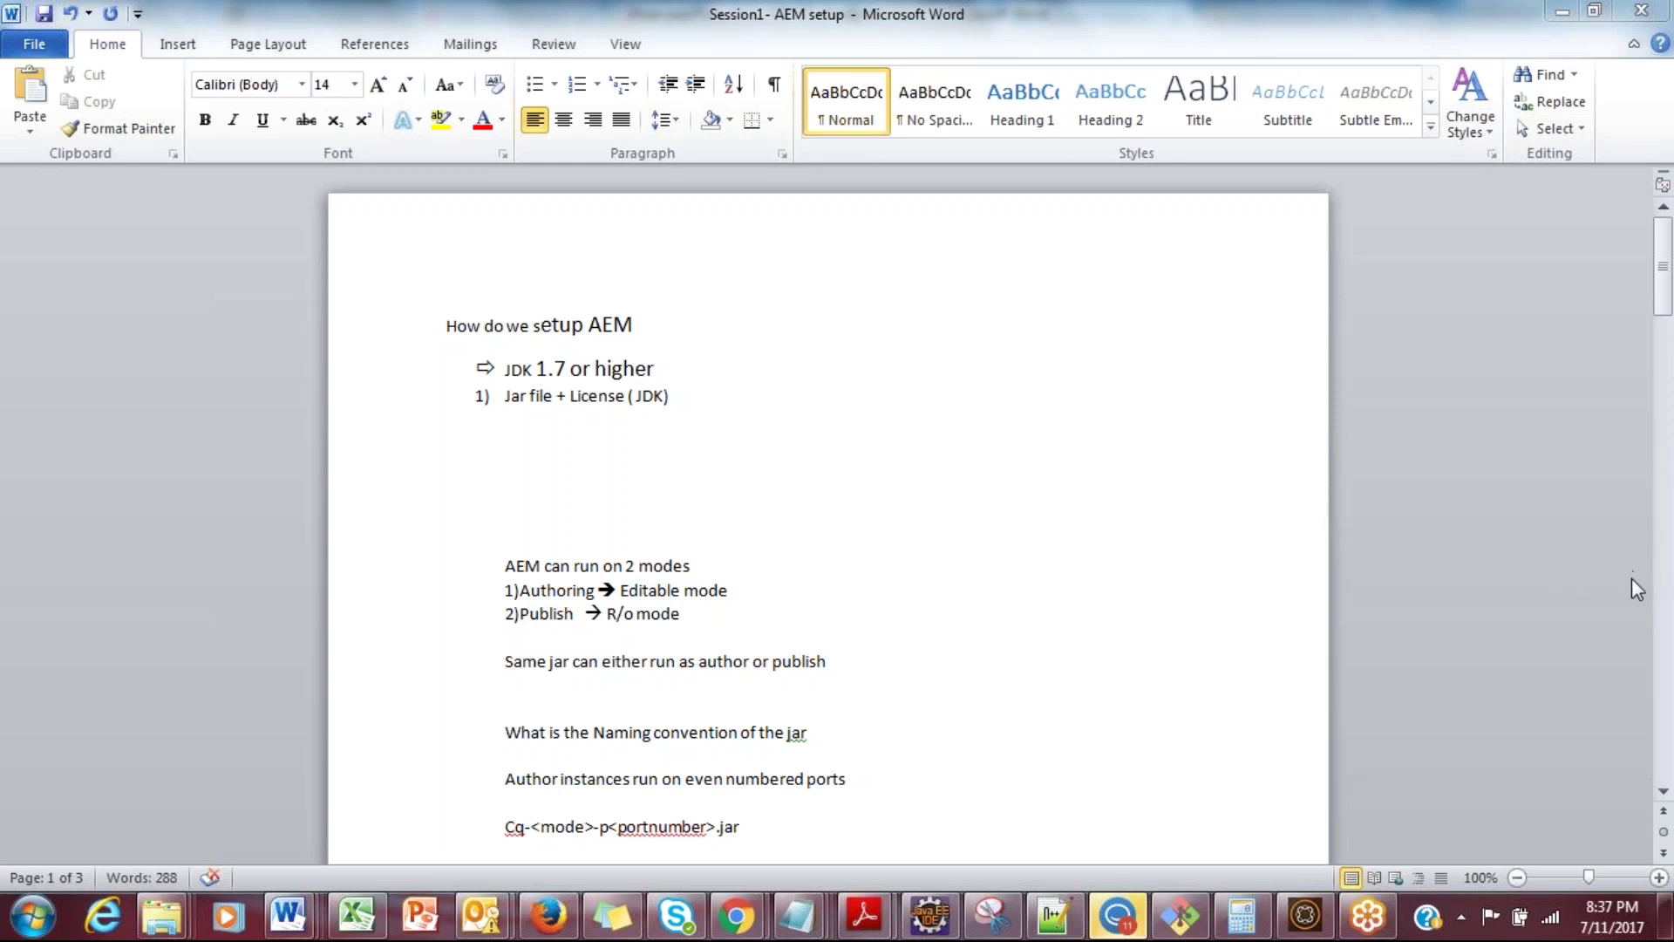
click(620, 429)
Step: In Command Prompt, run cd .., cls and java -version to confirm Java 1.8.0_131, then close it
key(super)
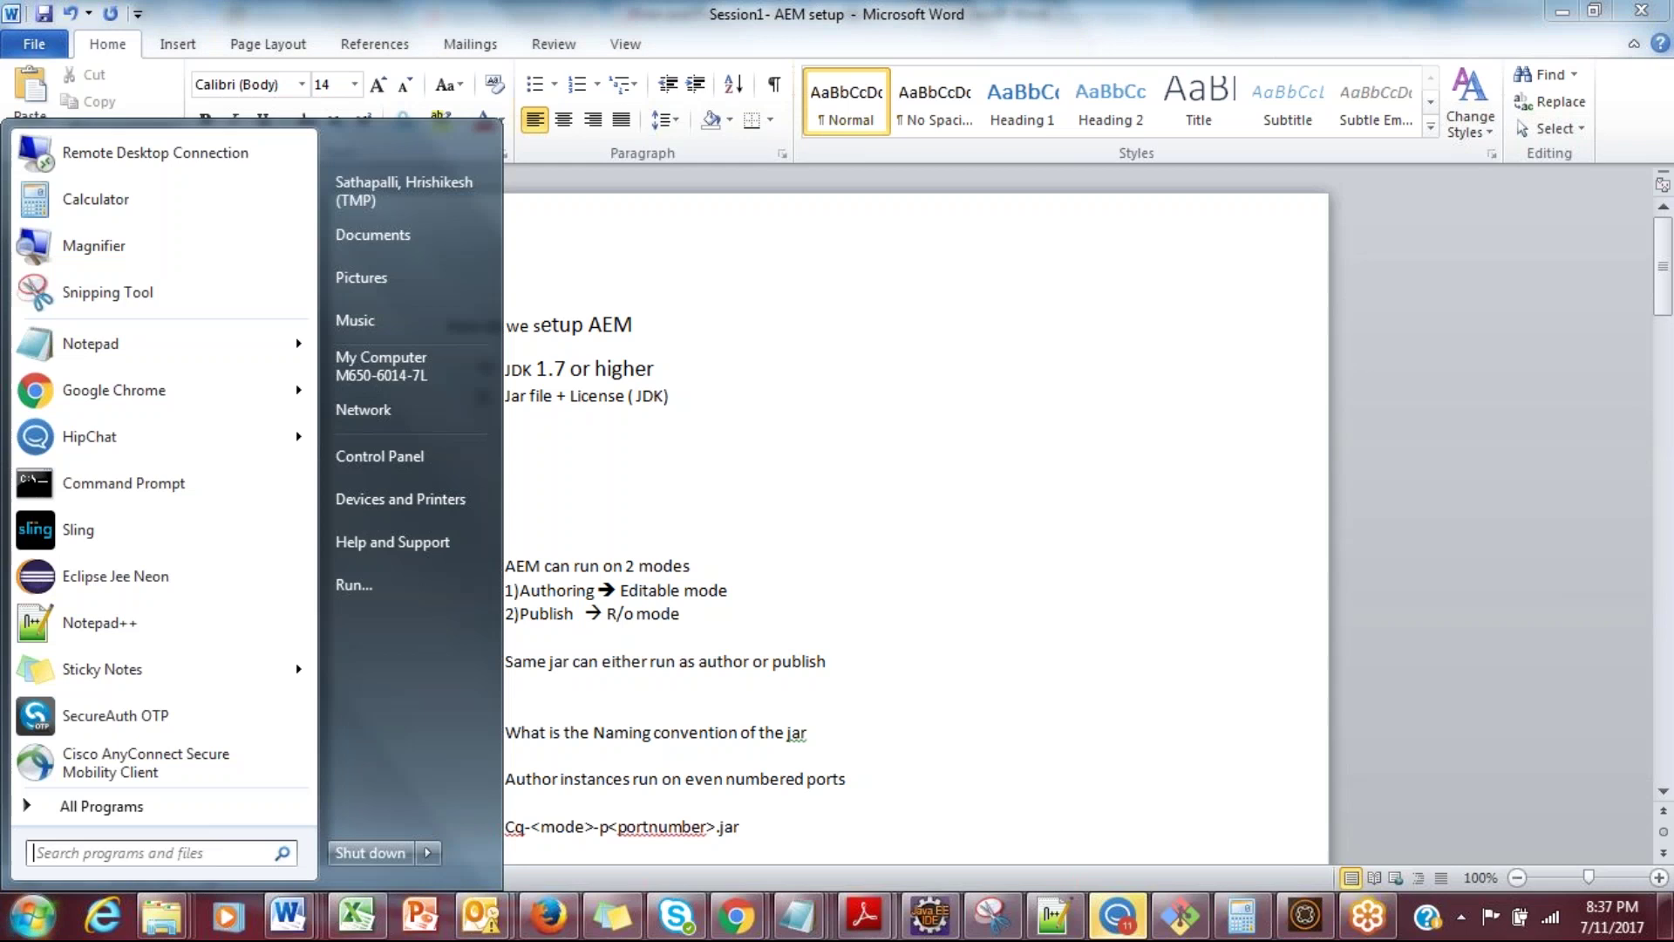
text(cmd)
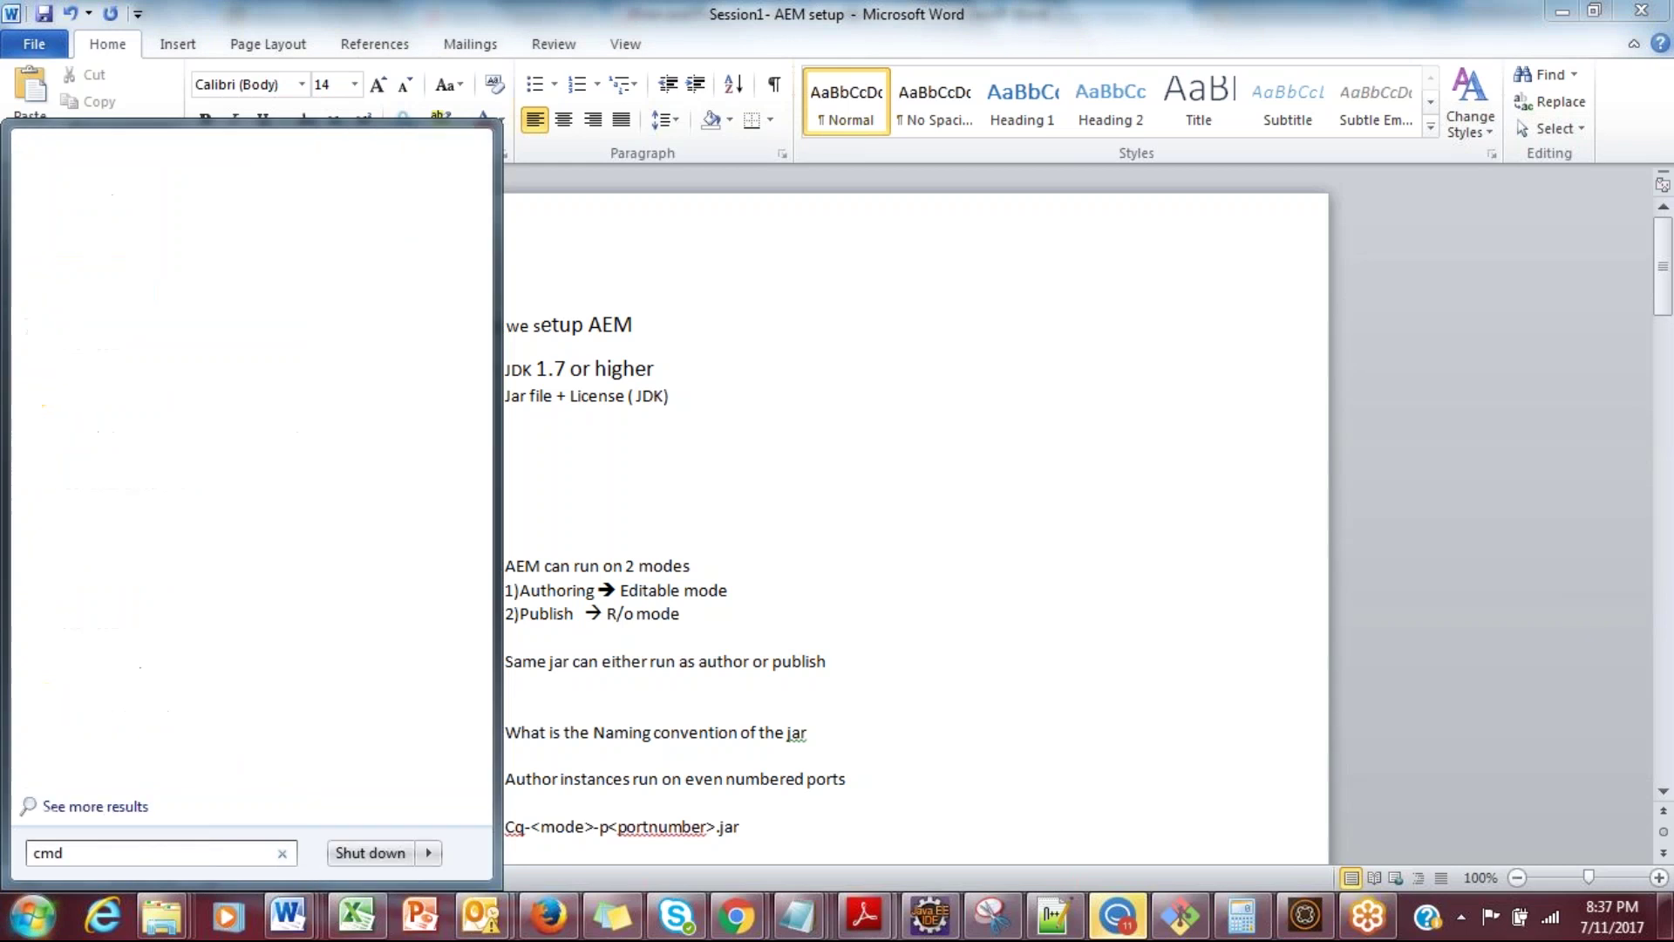
key(Return)
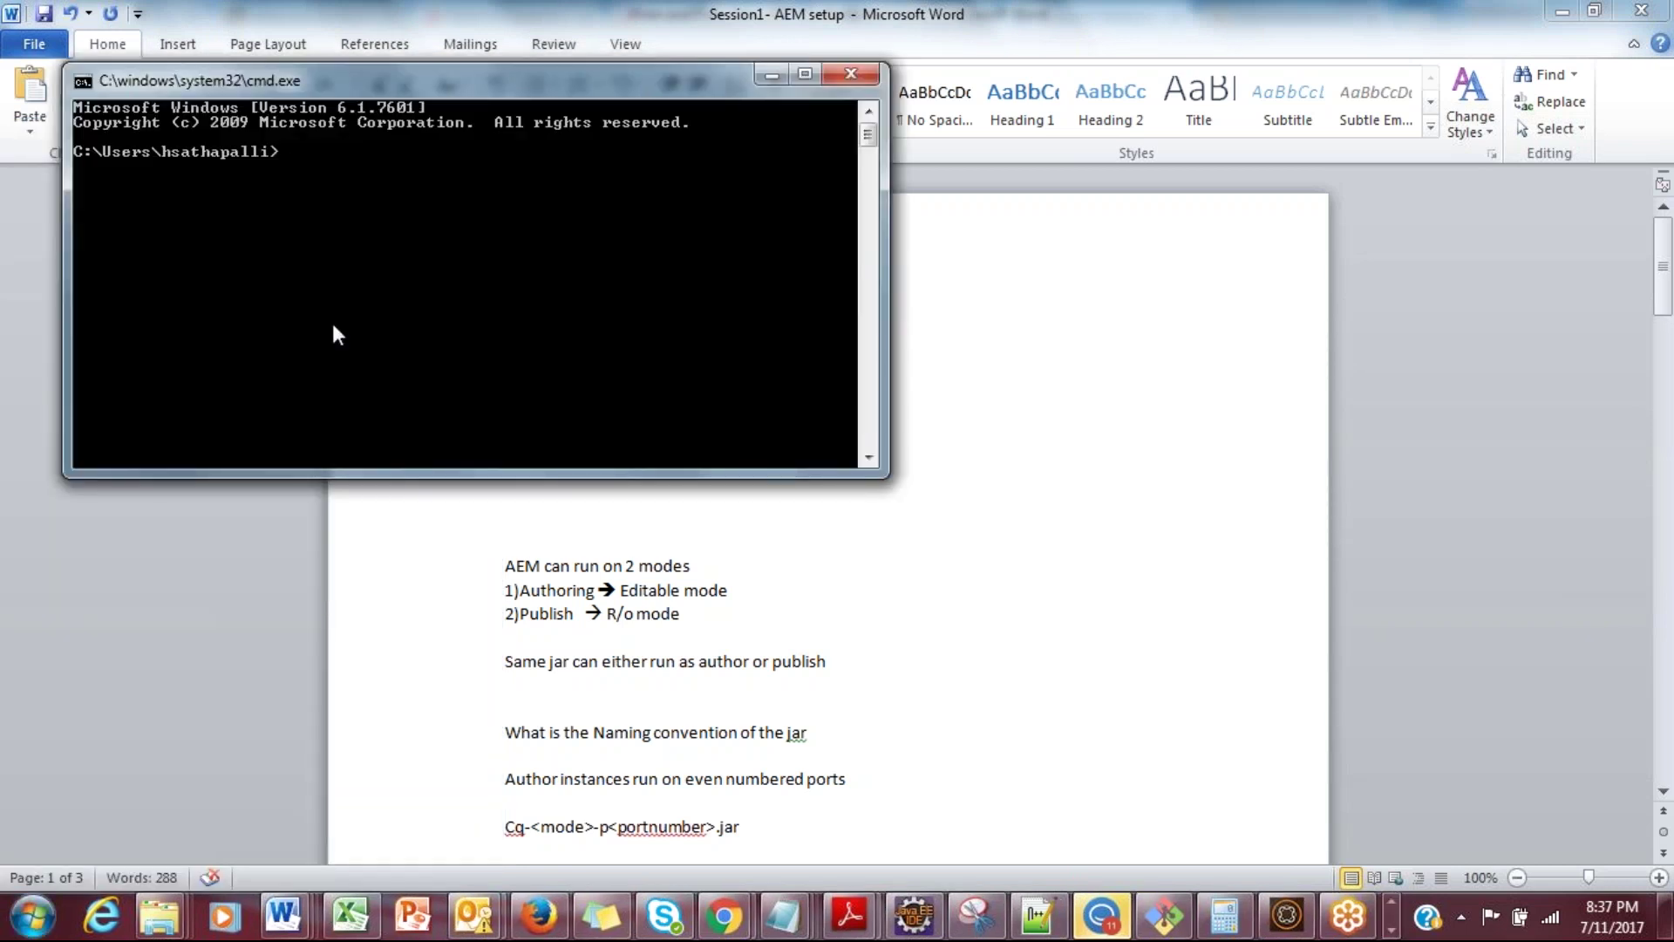
text(cd ..)
key(Return)
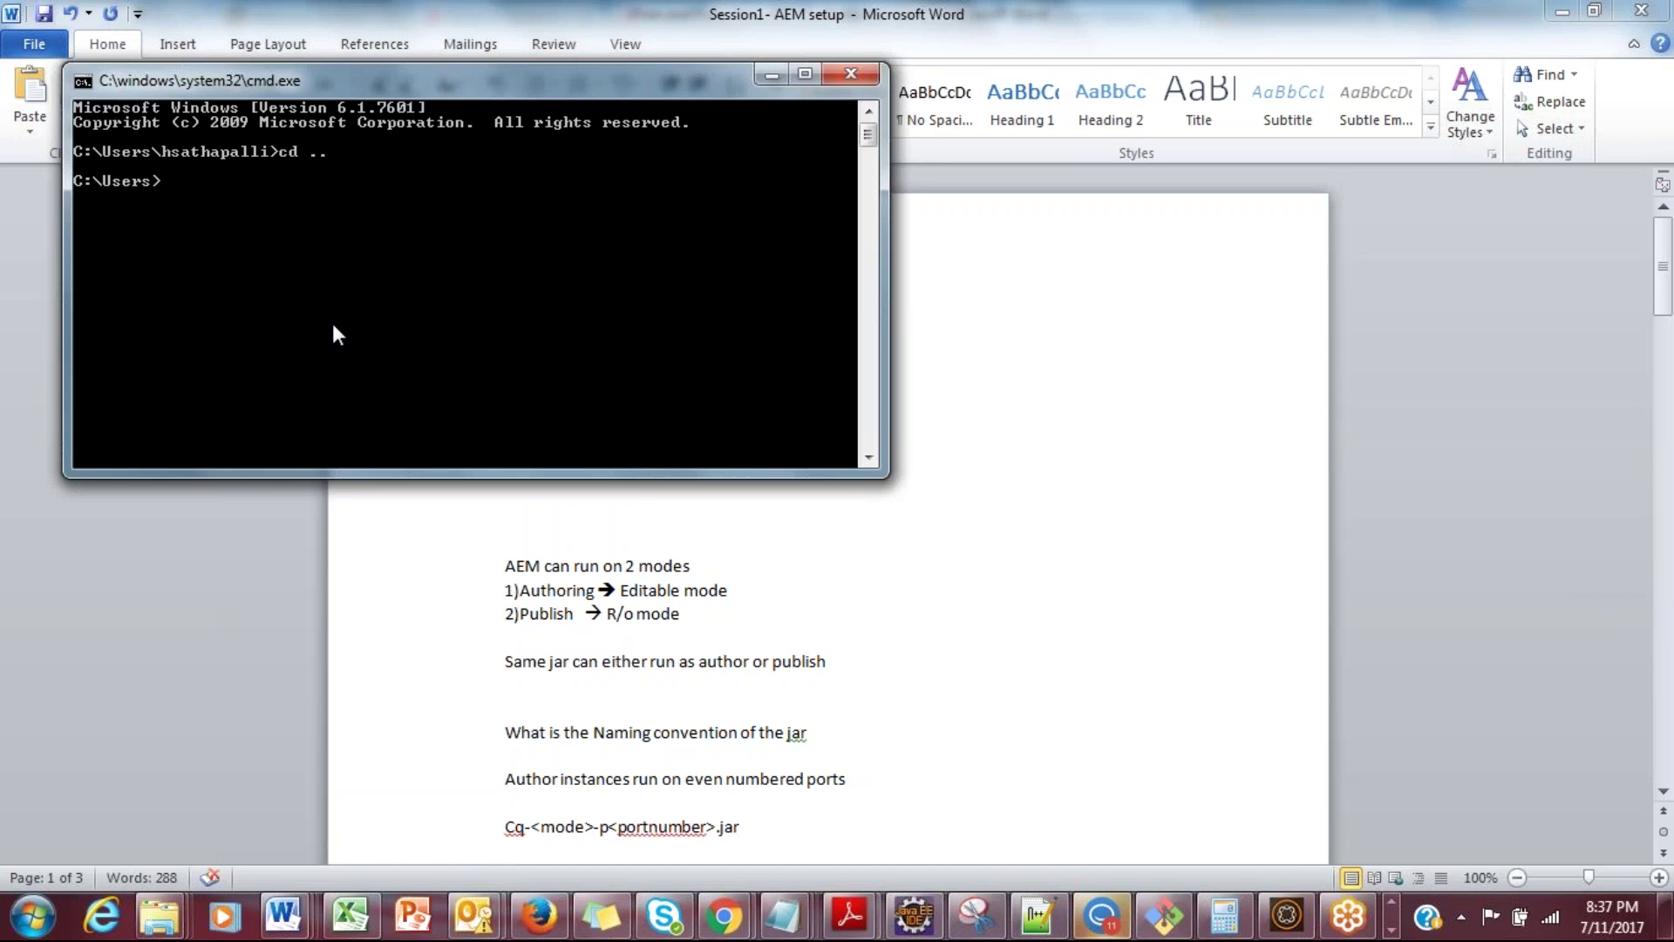
text(cls)
key(Return)
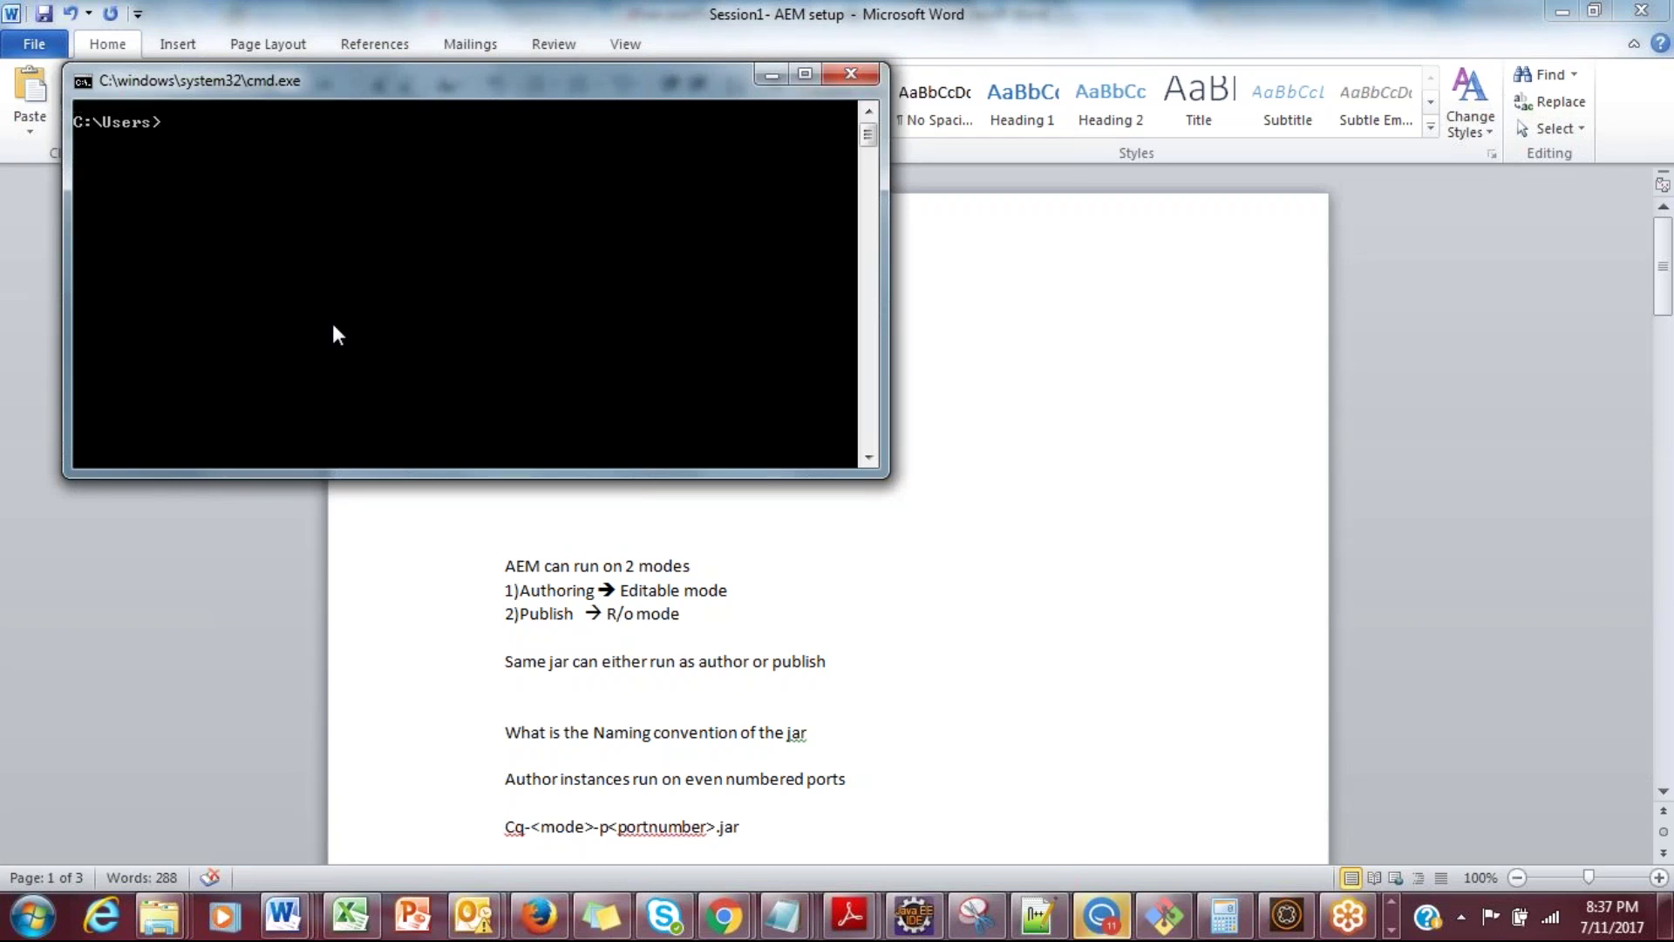
text(java )
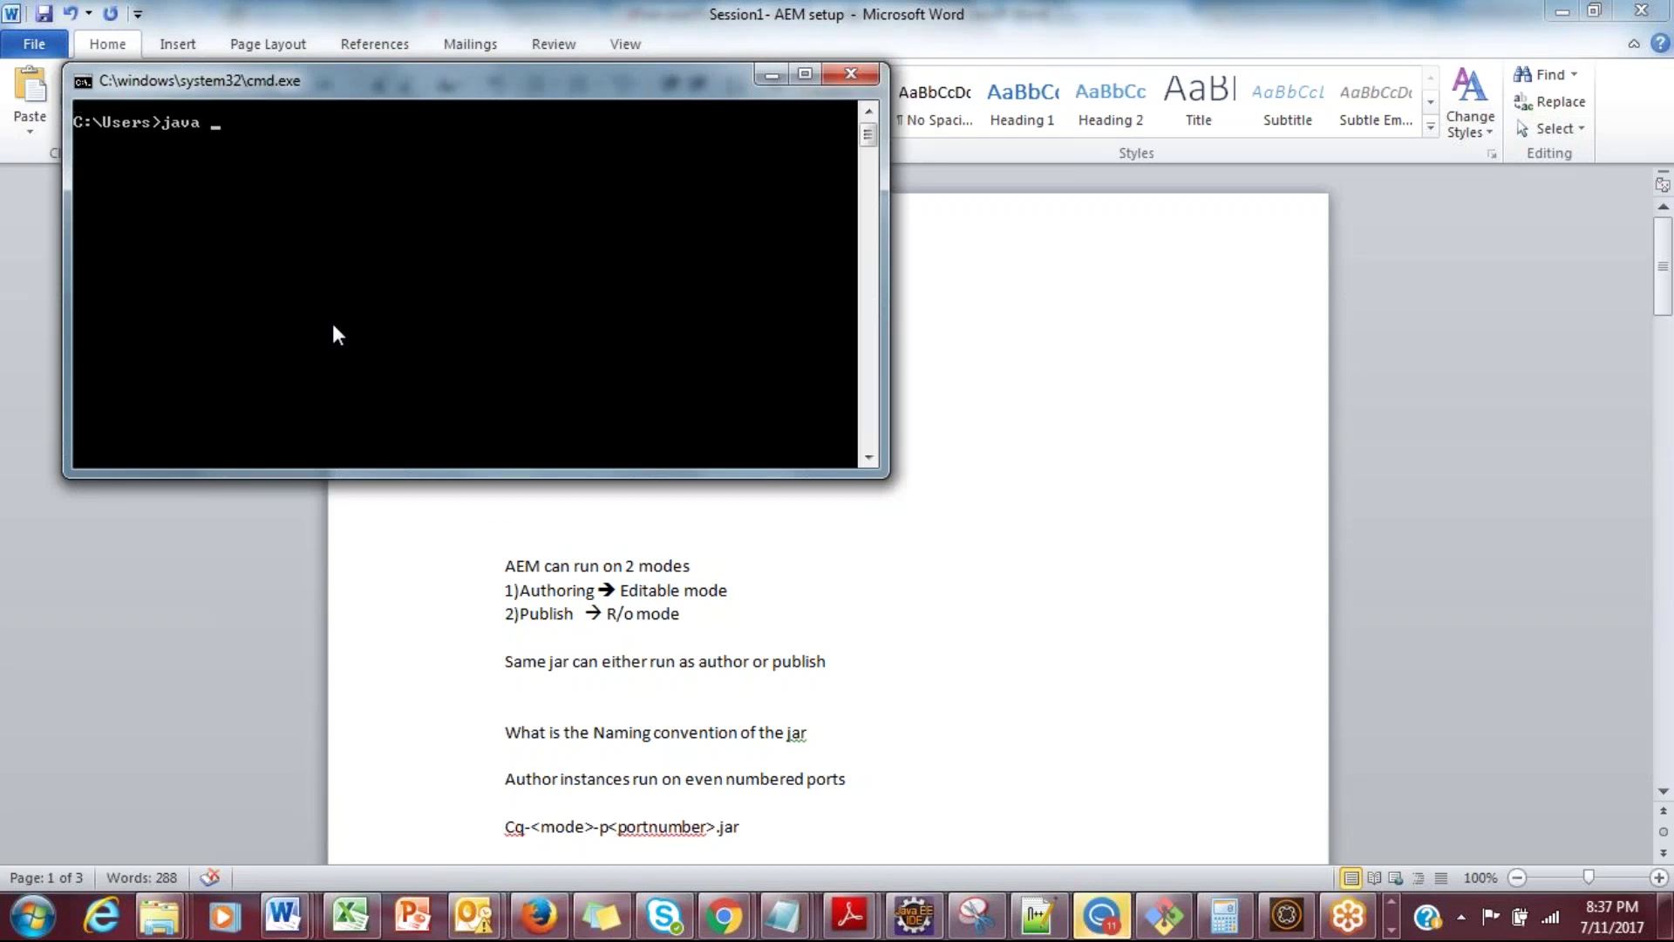
text(-version)
key(Return)
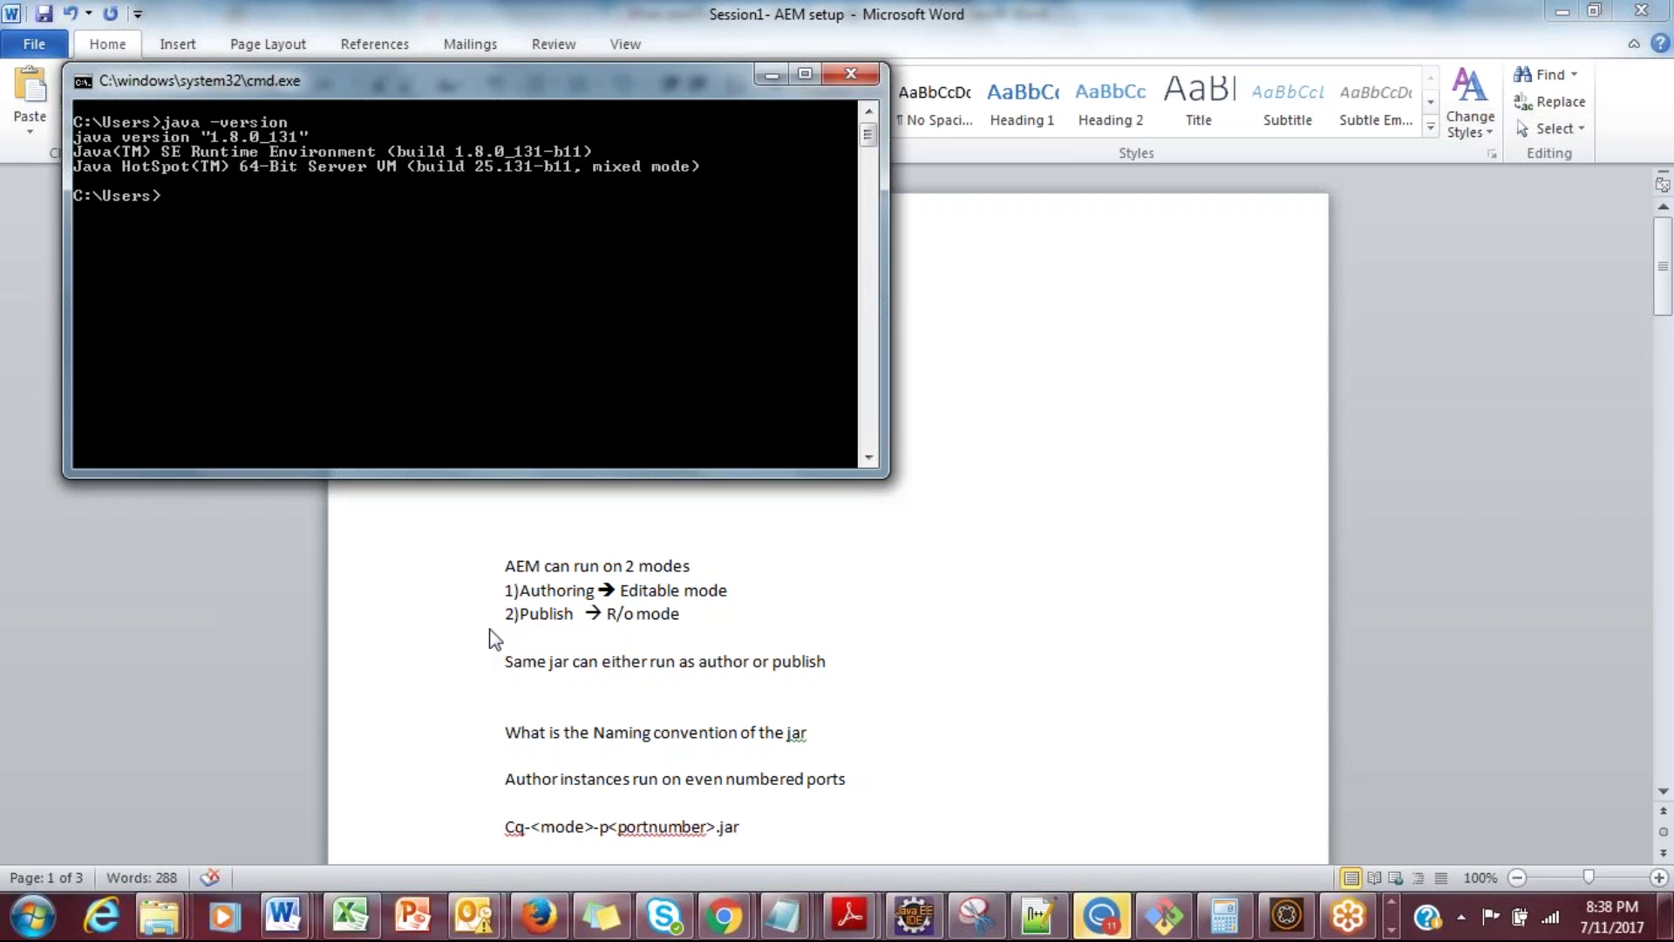
key(alt+Tab)
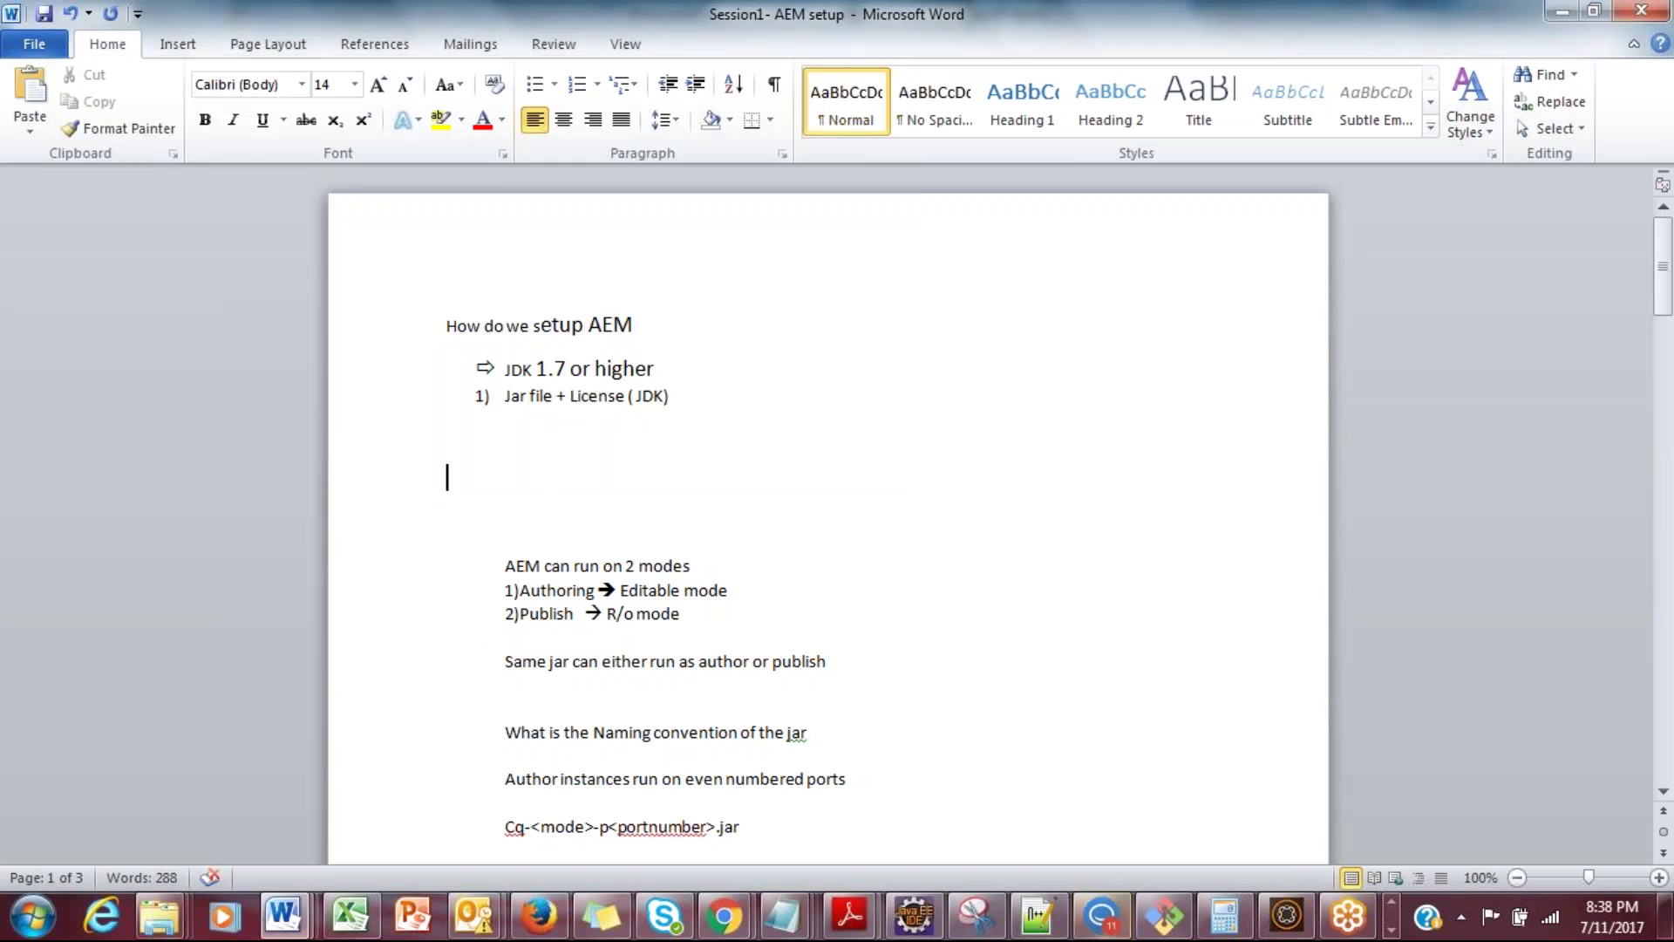
Step: Add the lines 'JAR + LICENSE' and 'Java archive ( Classes,interfaces)', then save the document
text(J)
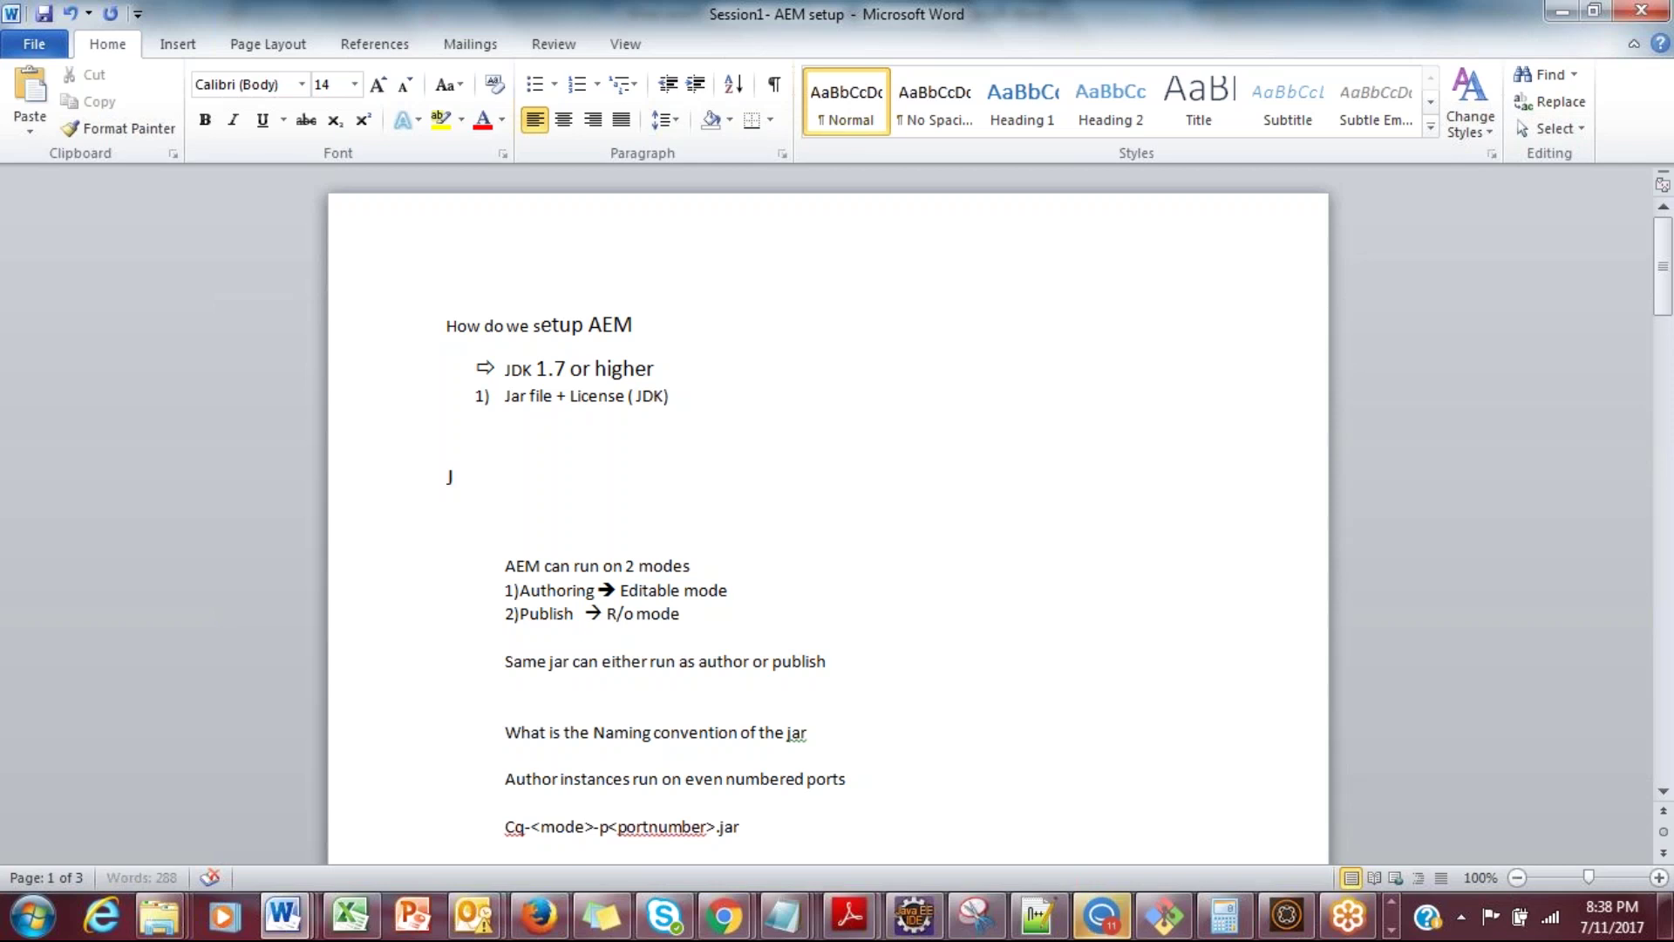
text(AR )
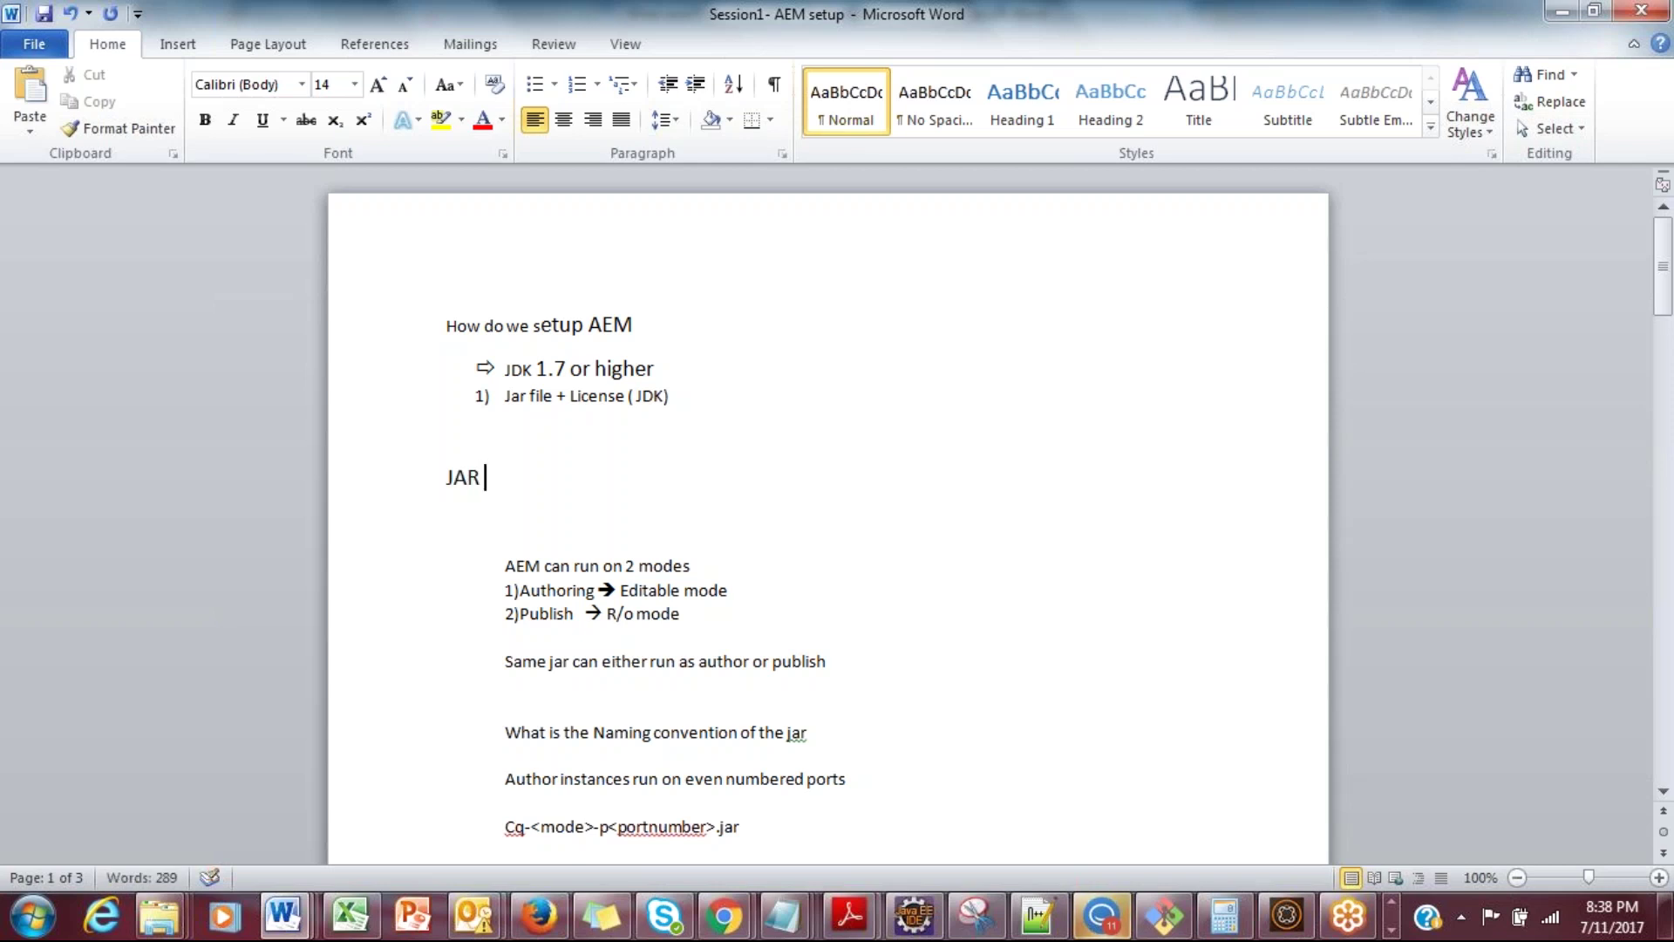
text(+ LICENSE)
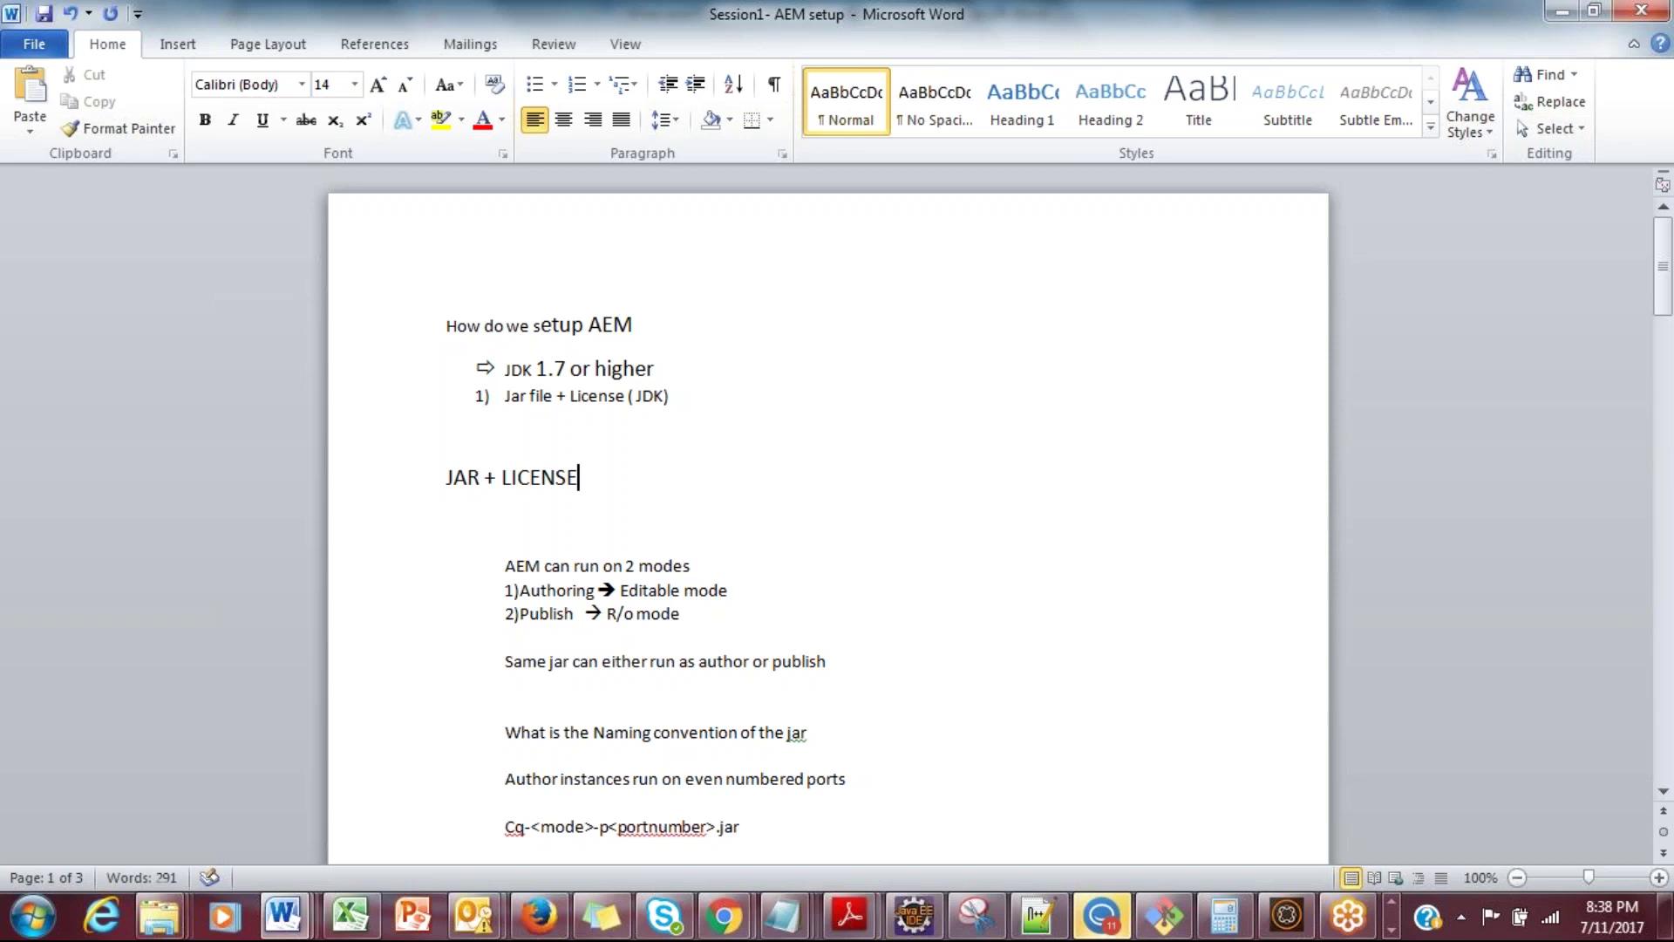
key(Return)
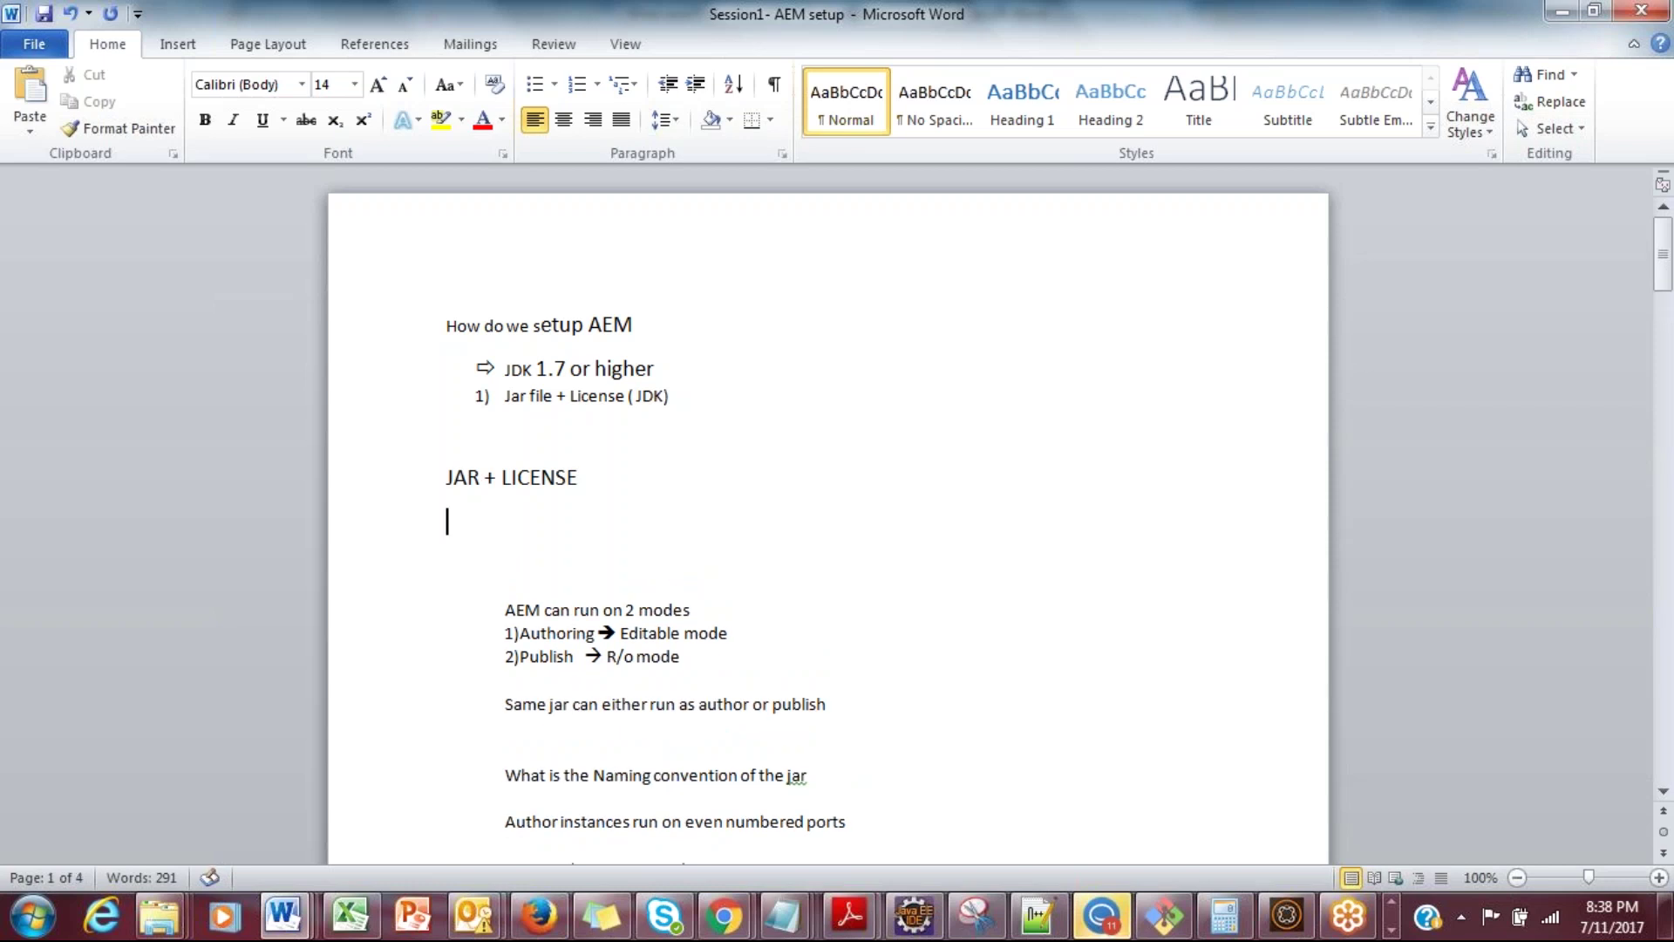
text(Java archive ()
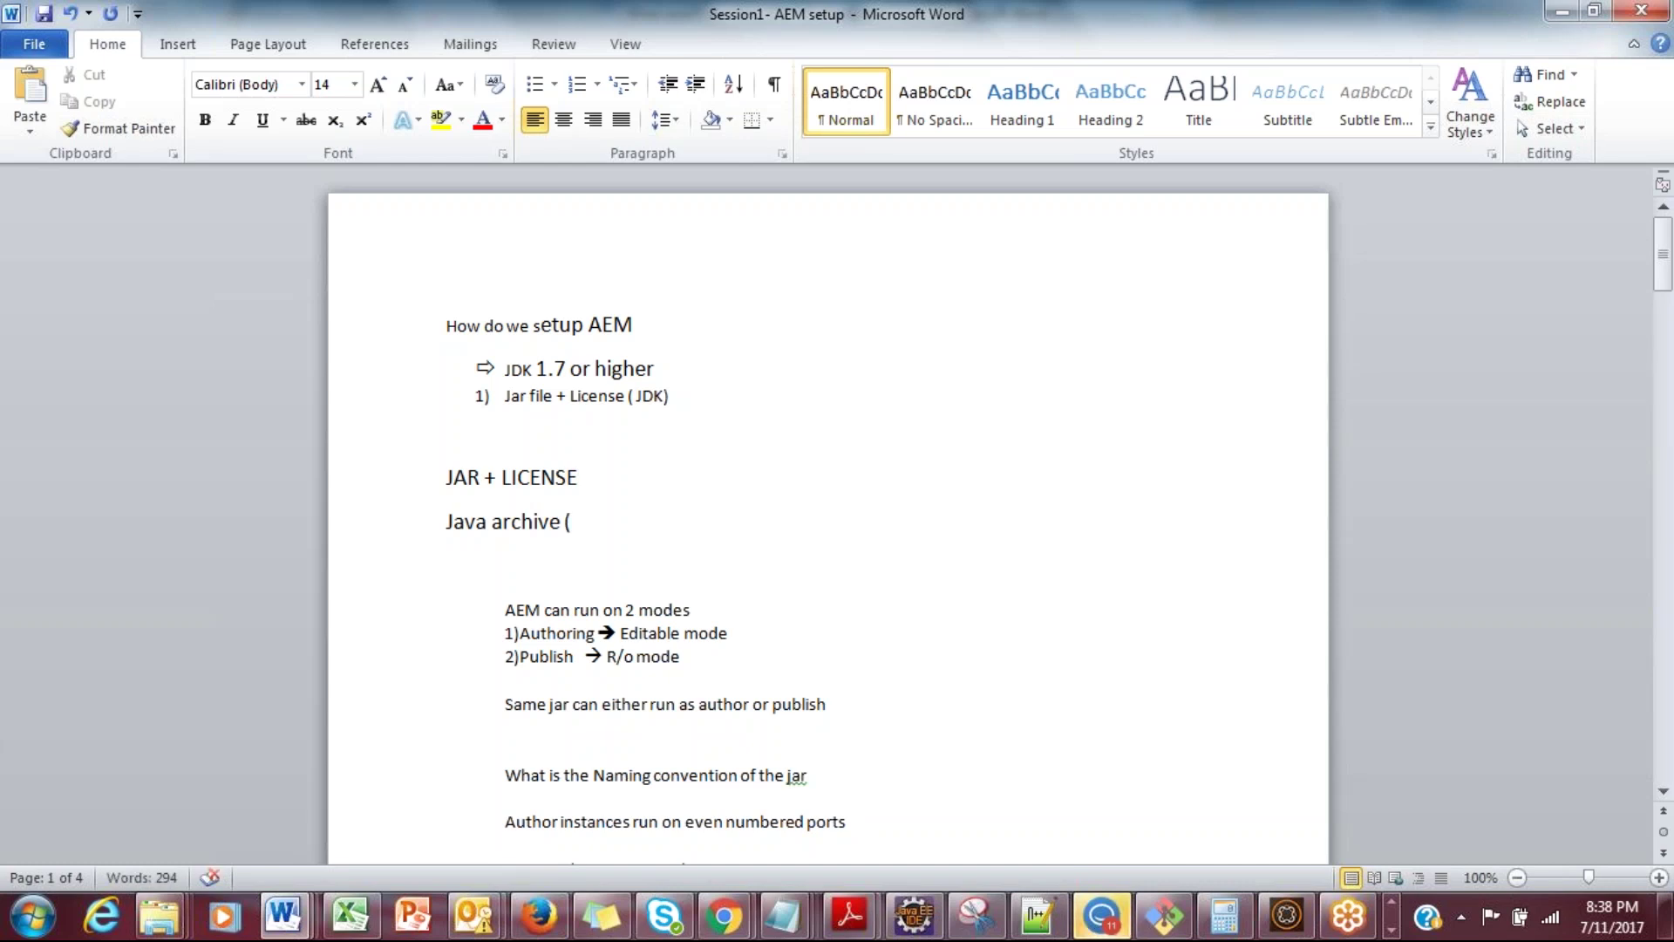
text( Classes,intefa)
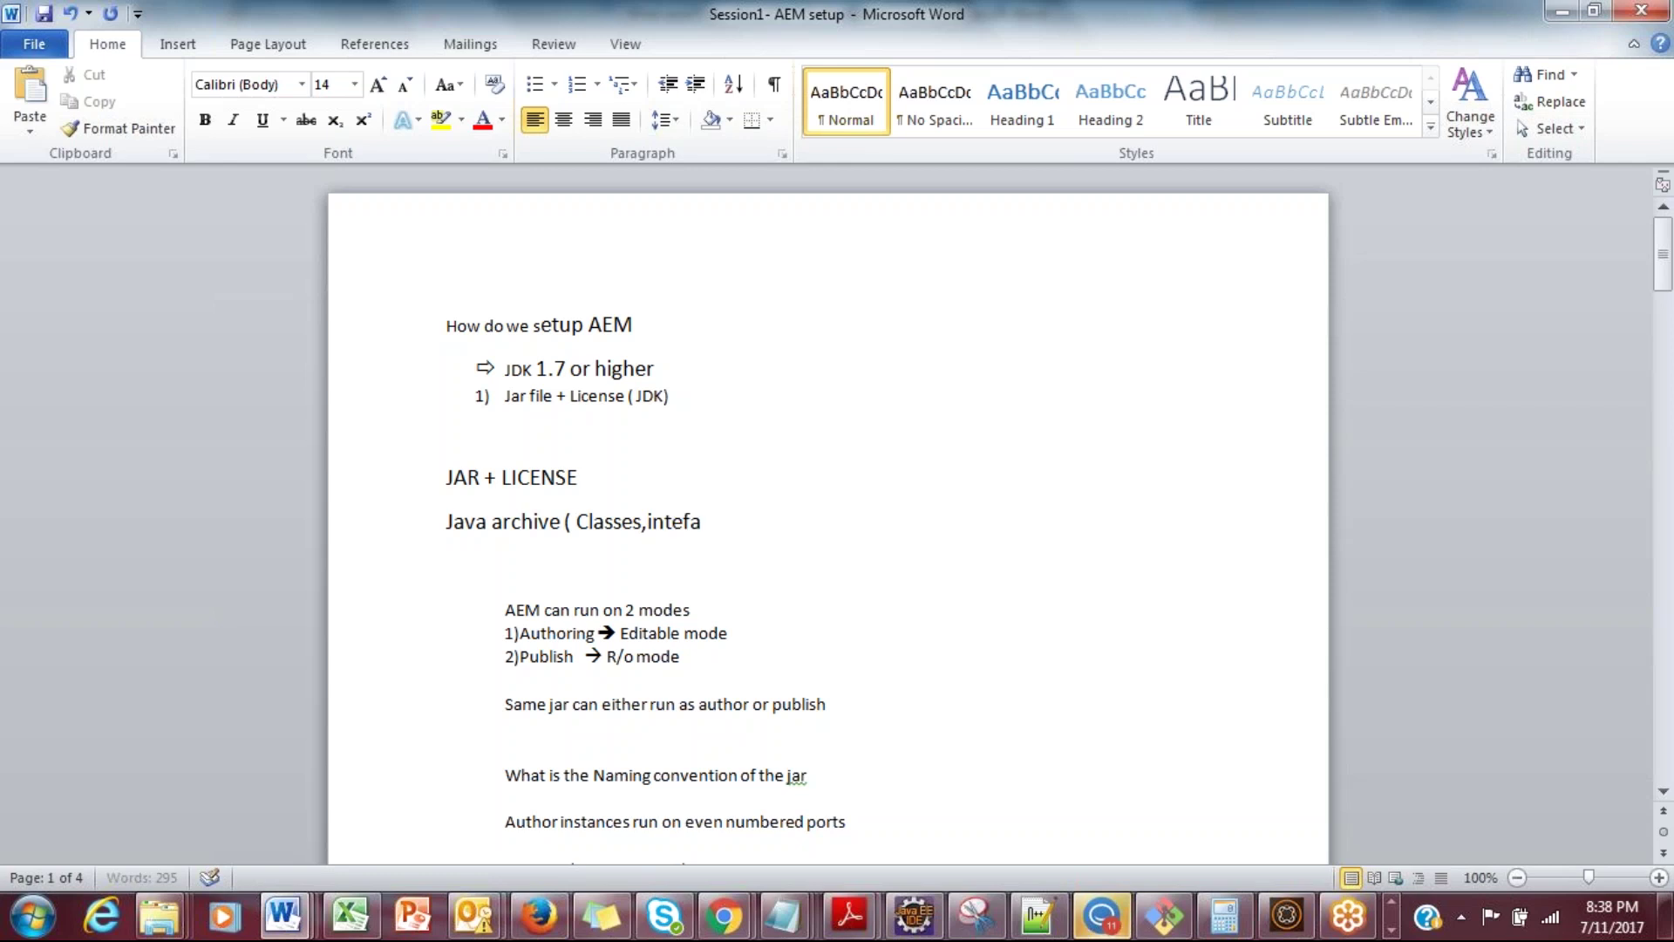
key(BackSpace)
key(BackSpace)
text(rfaces))
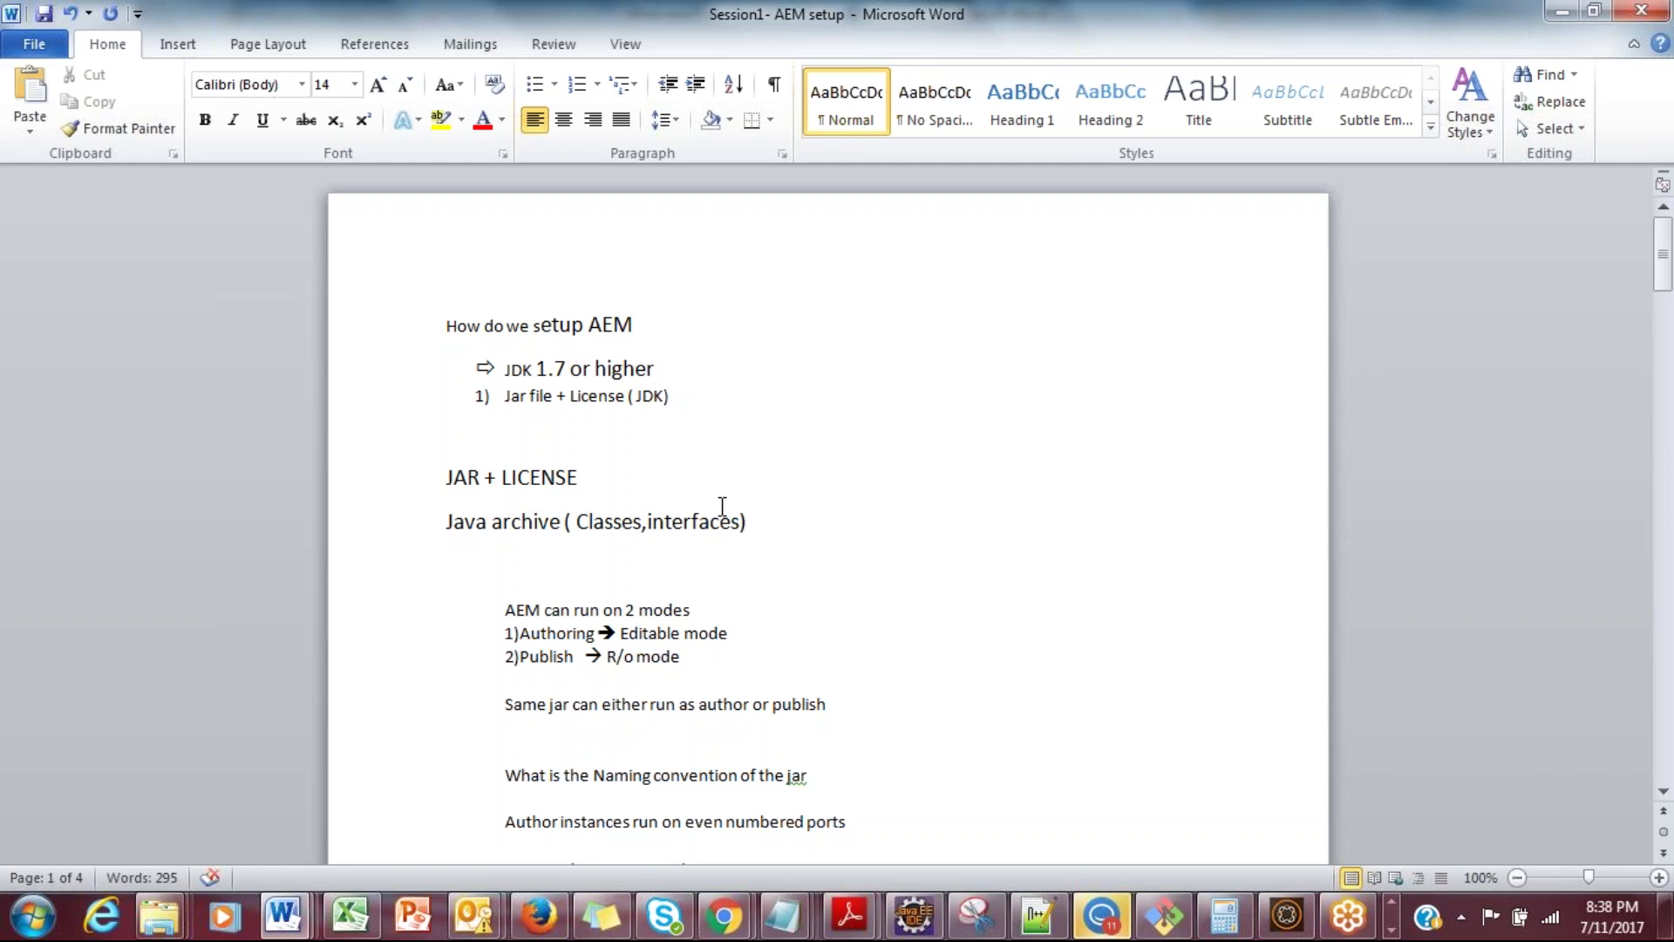
key(ctrl+s)
Step: Add an 'AEM 6.2' line below the Java archive line
key(Return)
key(Return)
text(AEM 6.2)
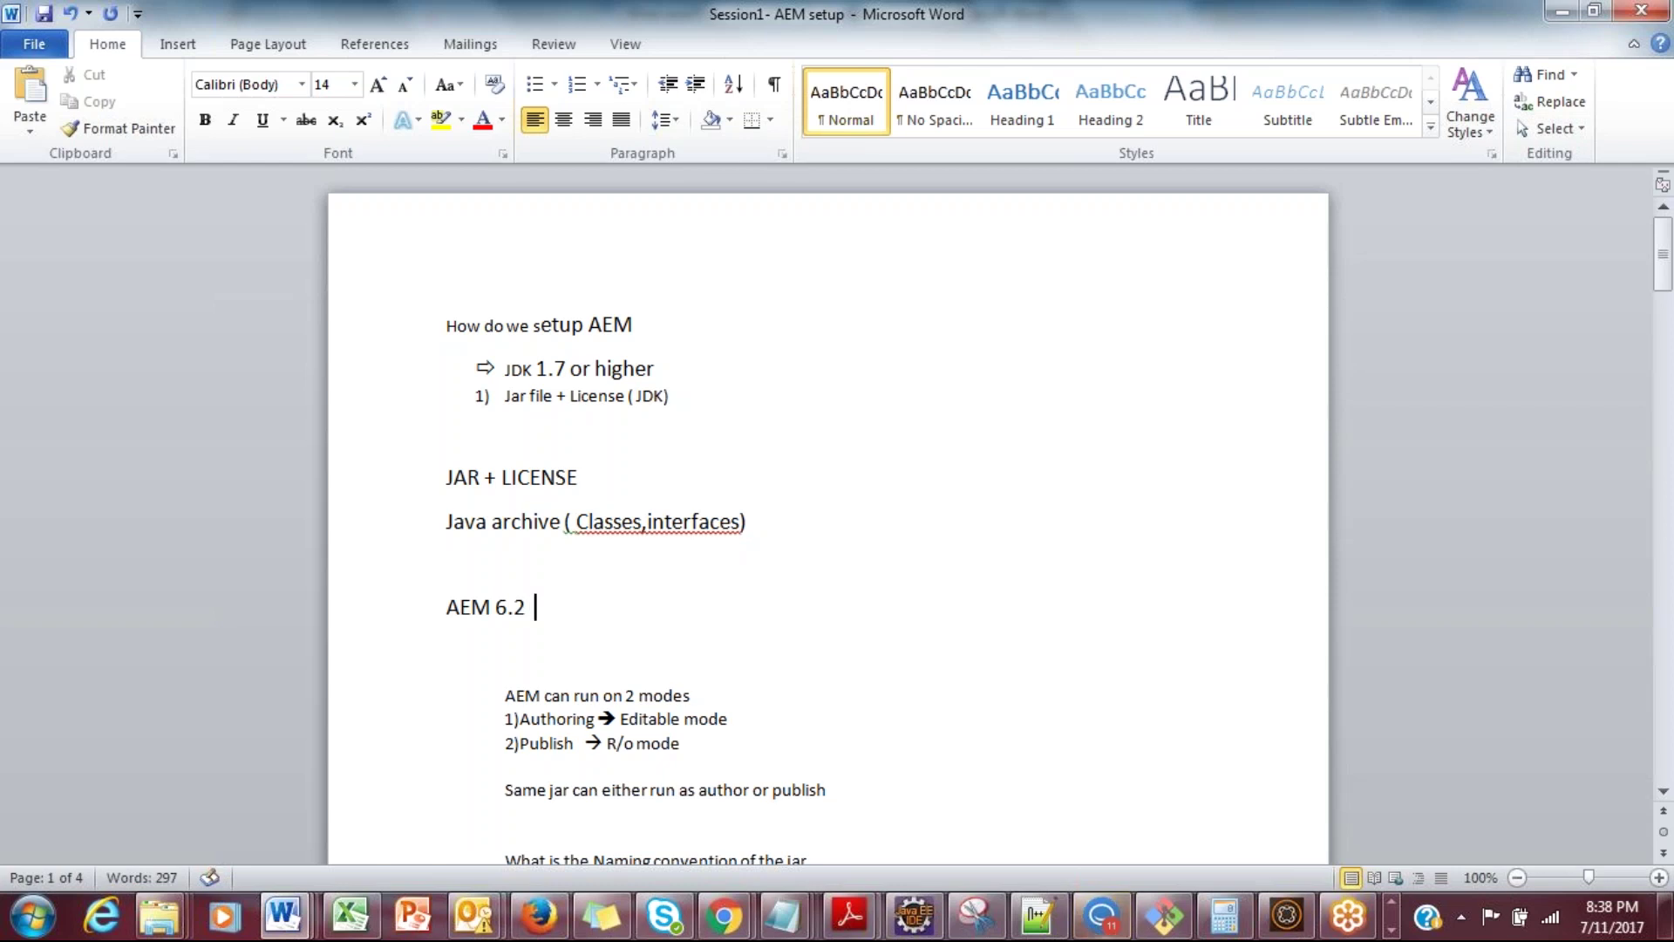
double_click(523, 477)
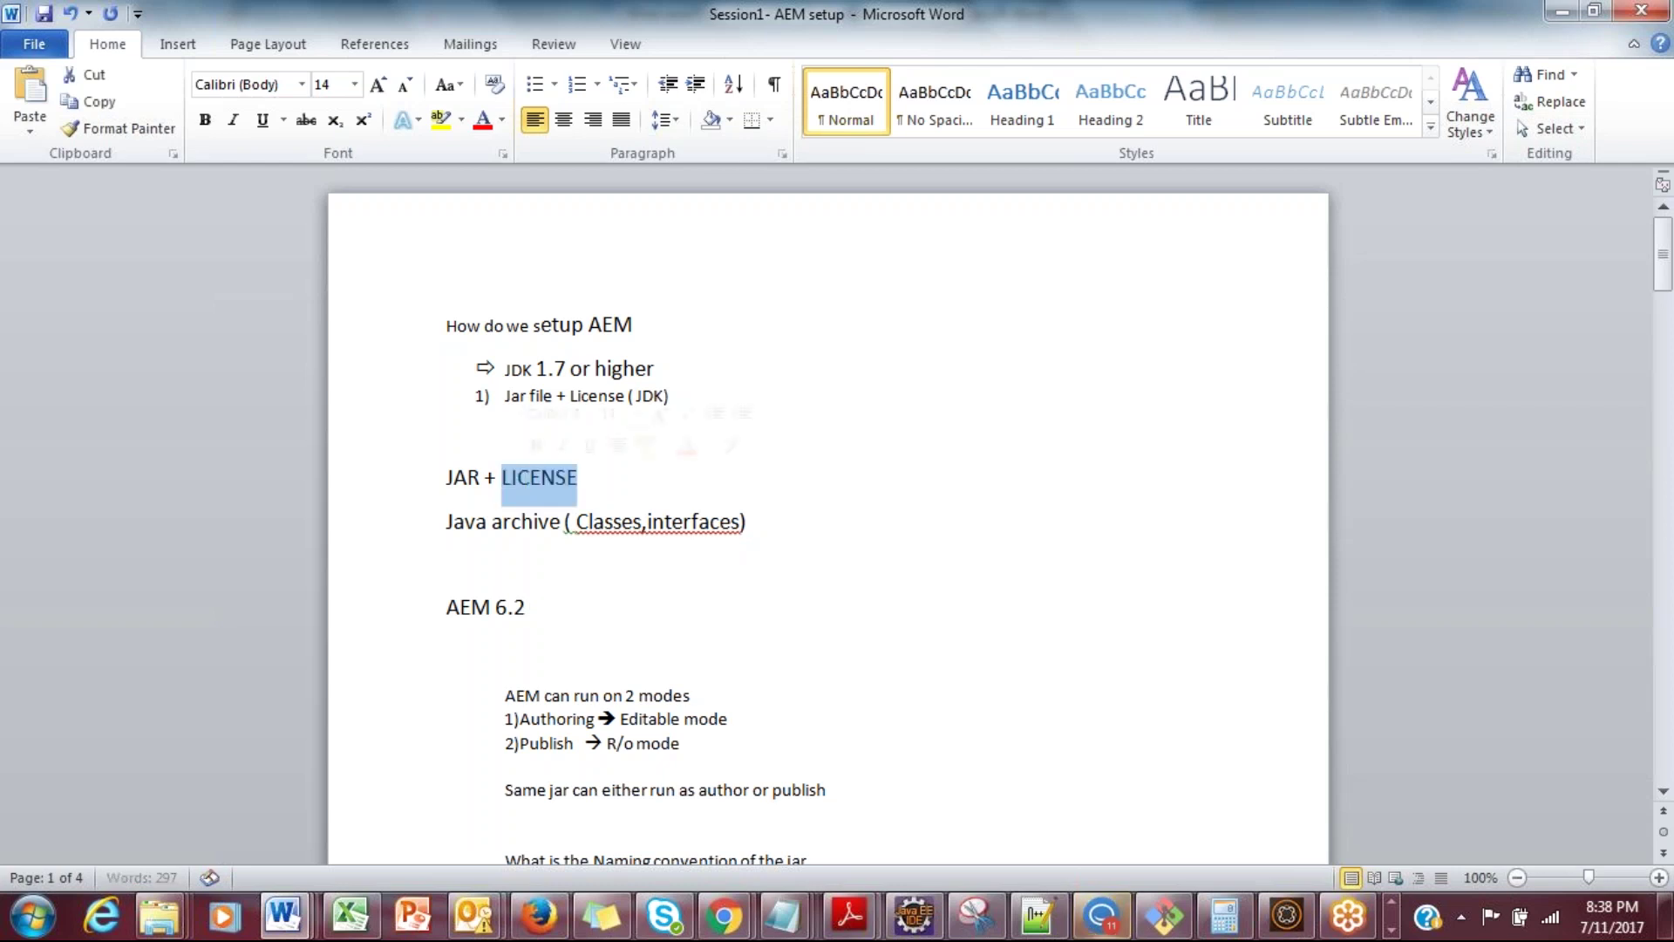
click(606, 600)
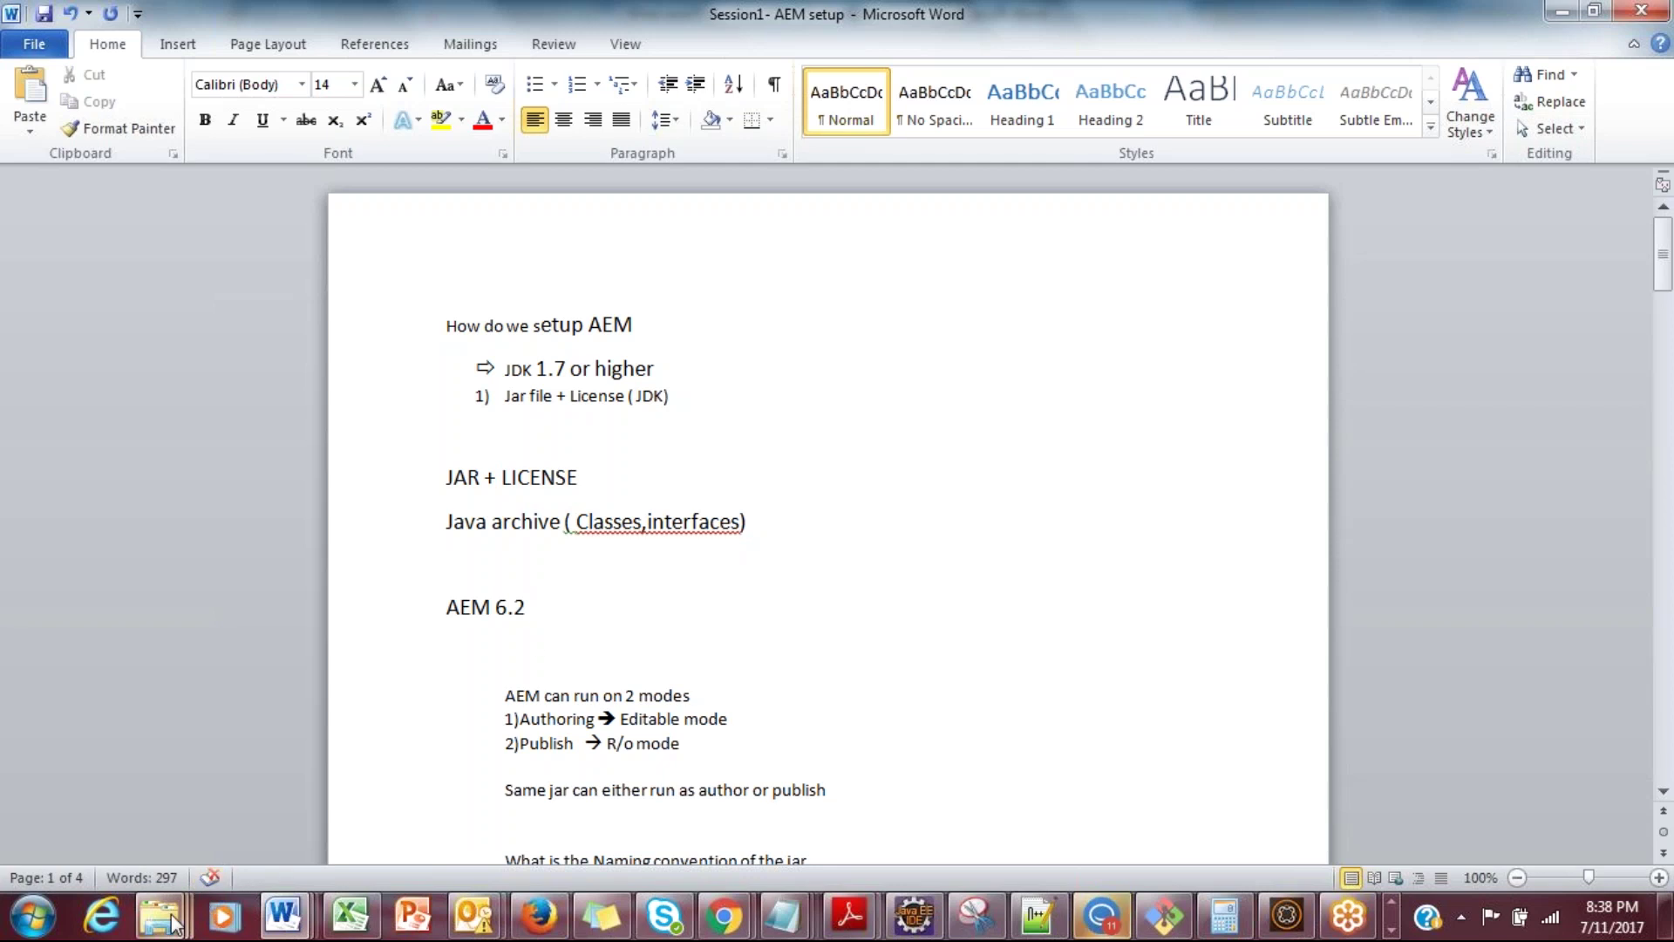
Step: Open C:\author, launch the cq5-author-p4502 quickstart jar, and select license.properties
mouse_move(174, 922)
click(130, 828)
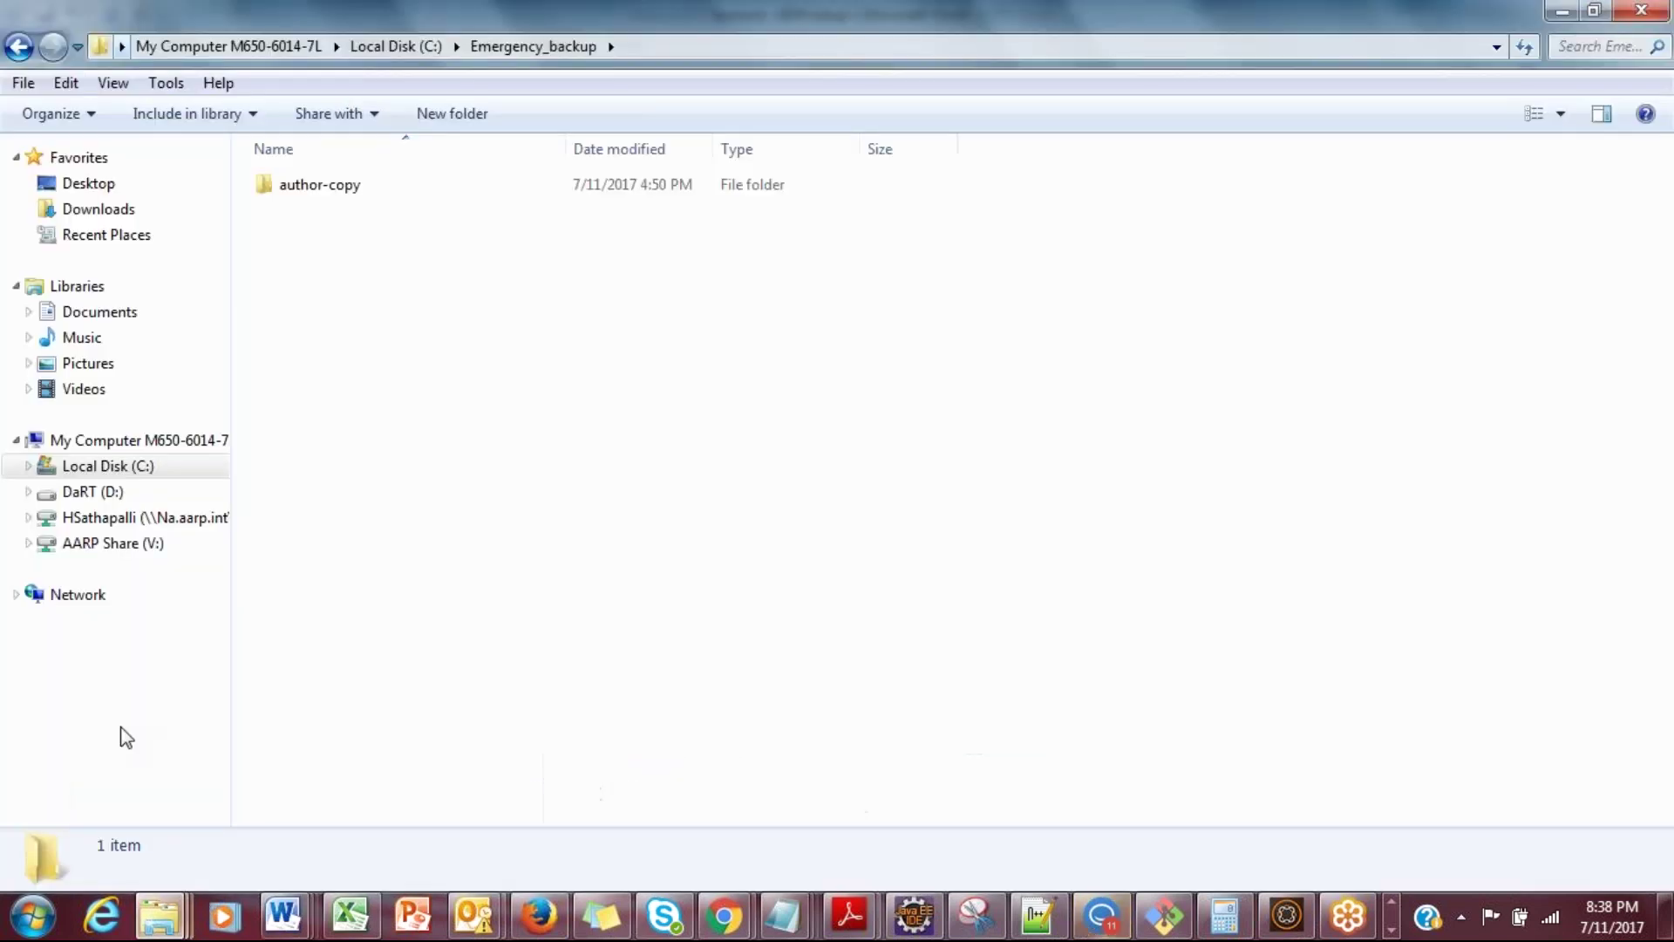
click(126, 474)
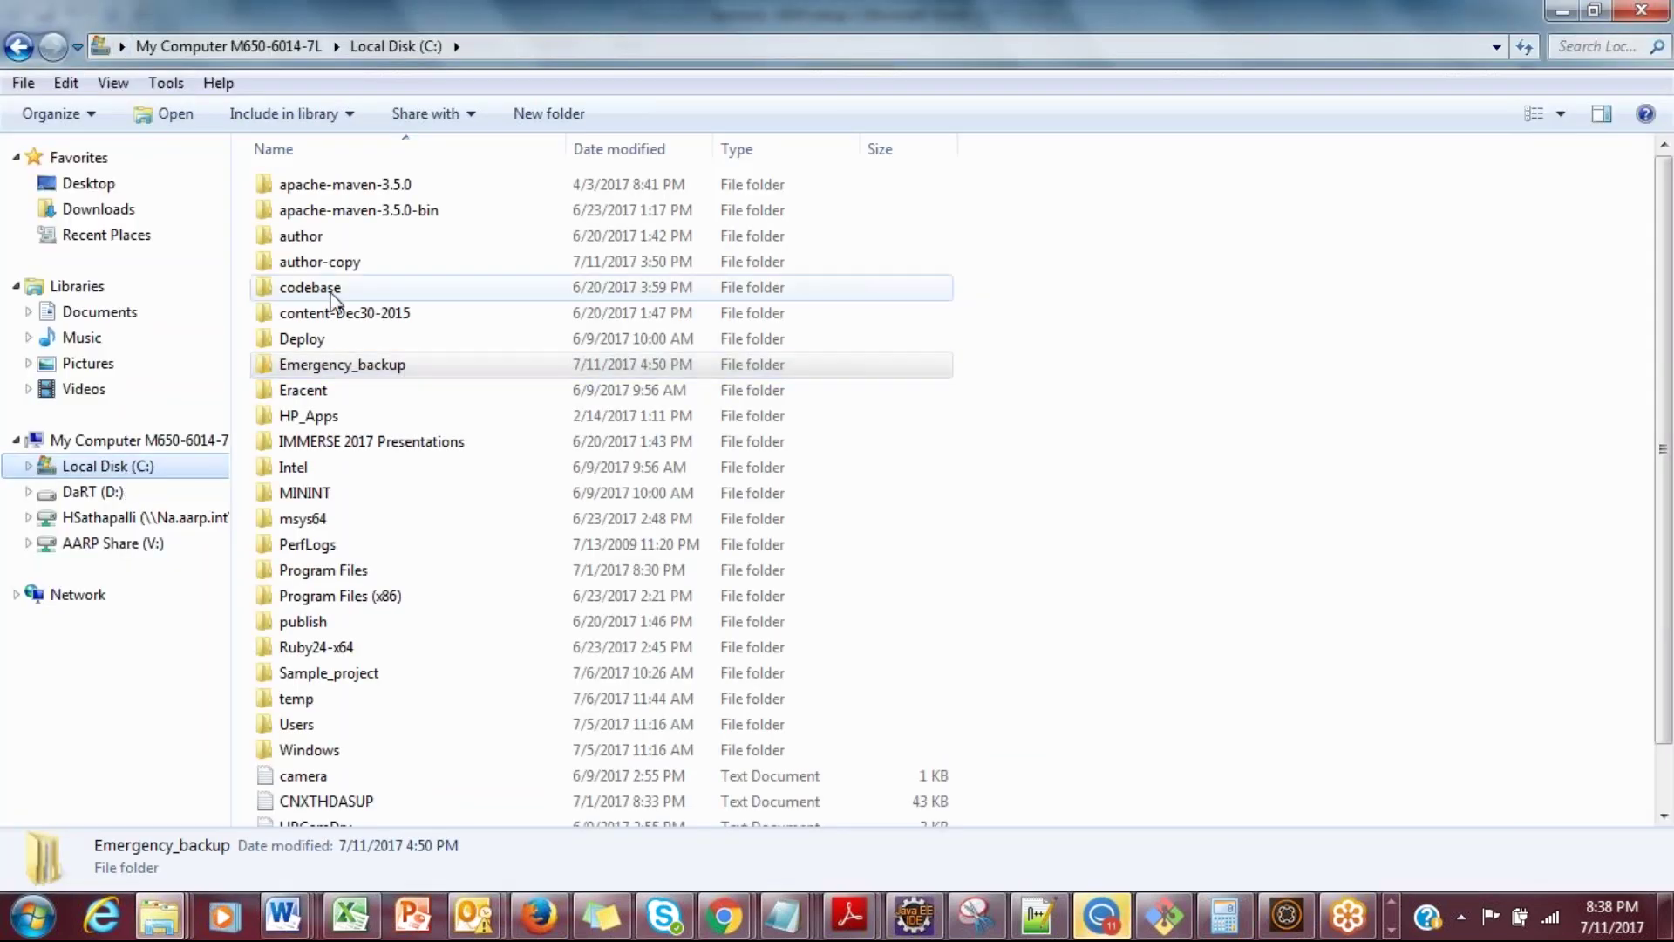
double_click(354, 233)
double_click(338, 213)
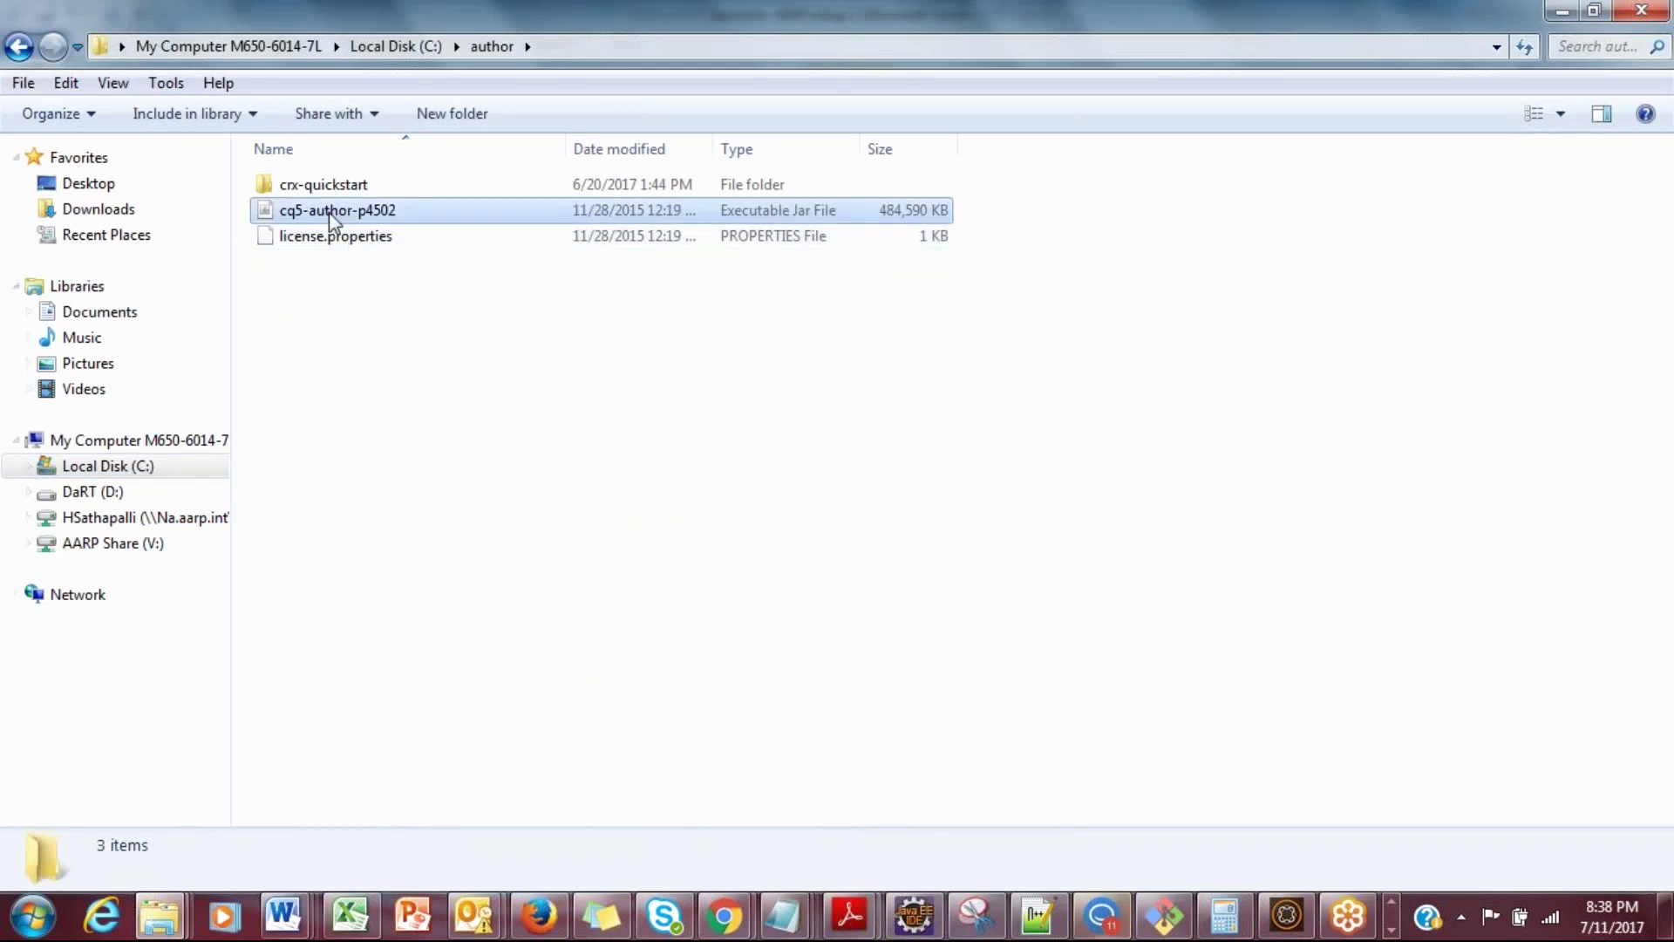
click(336, 241)
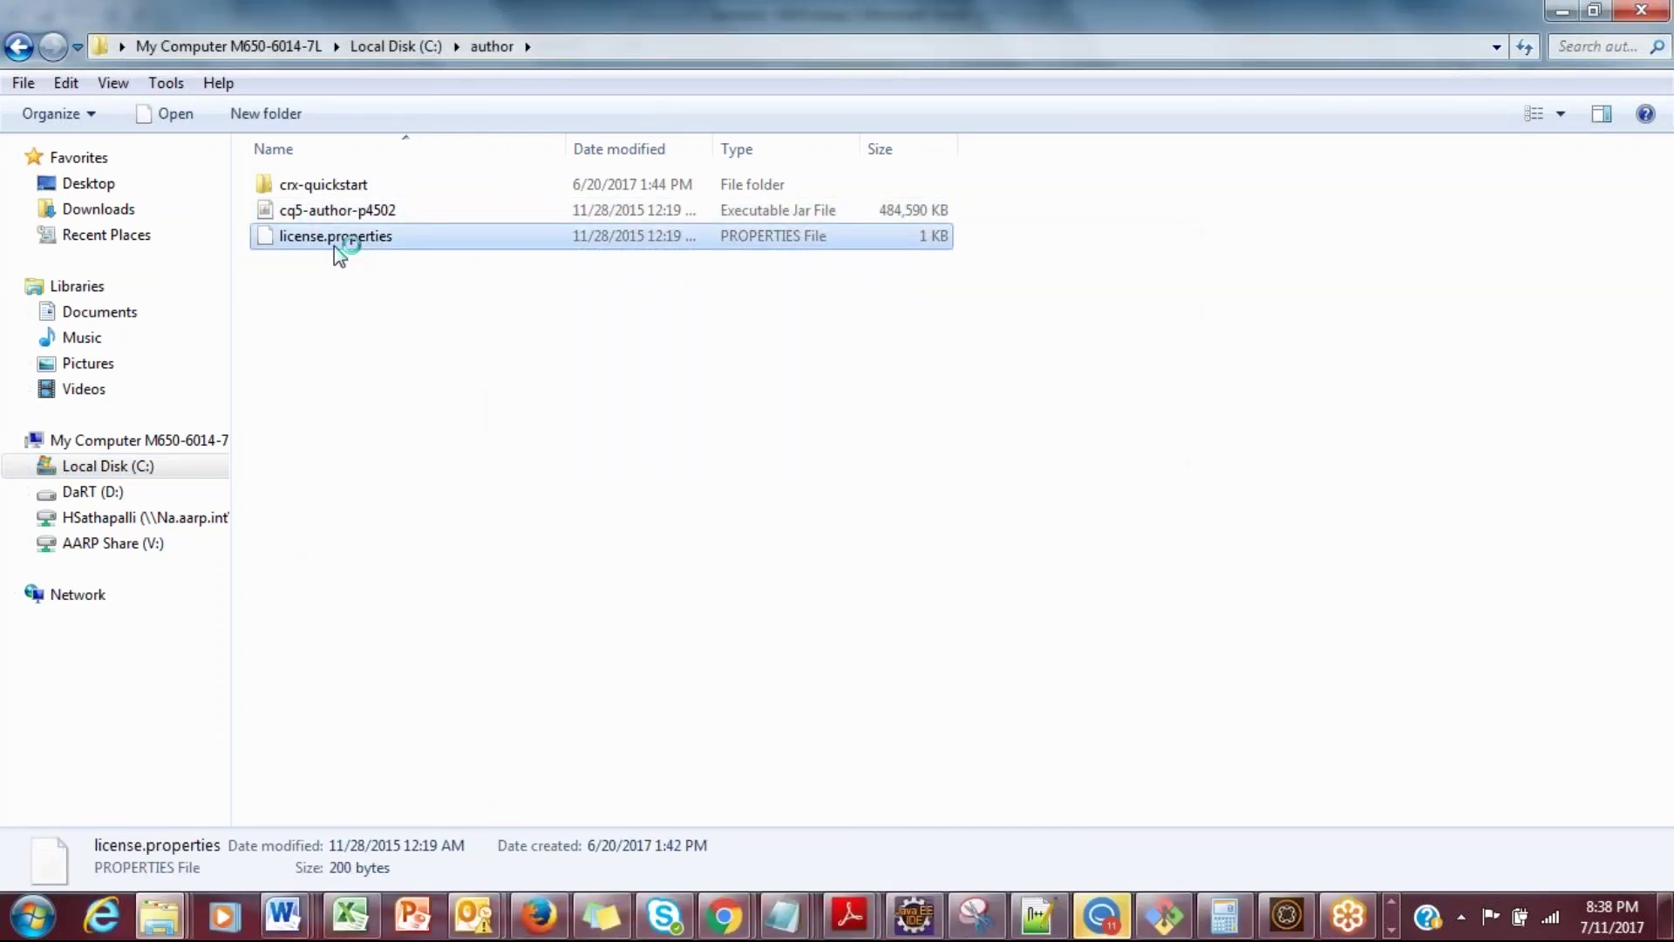
click(32, 916)
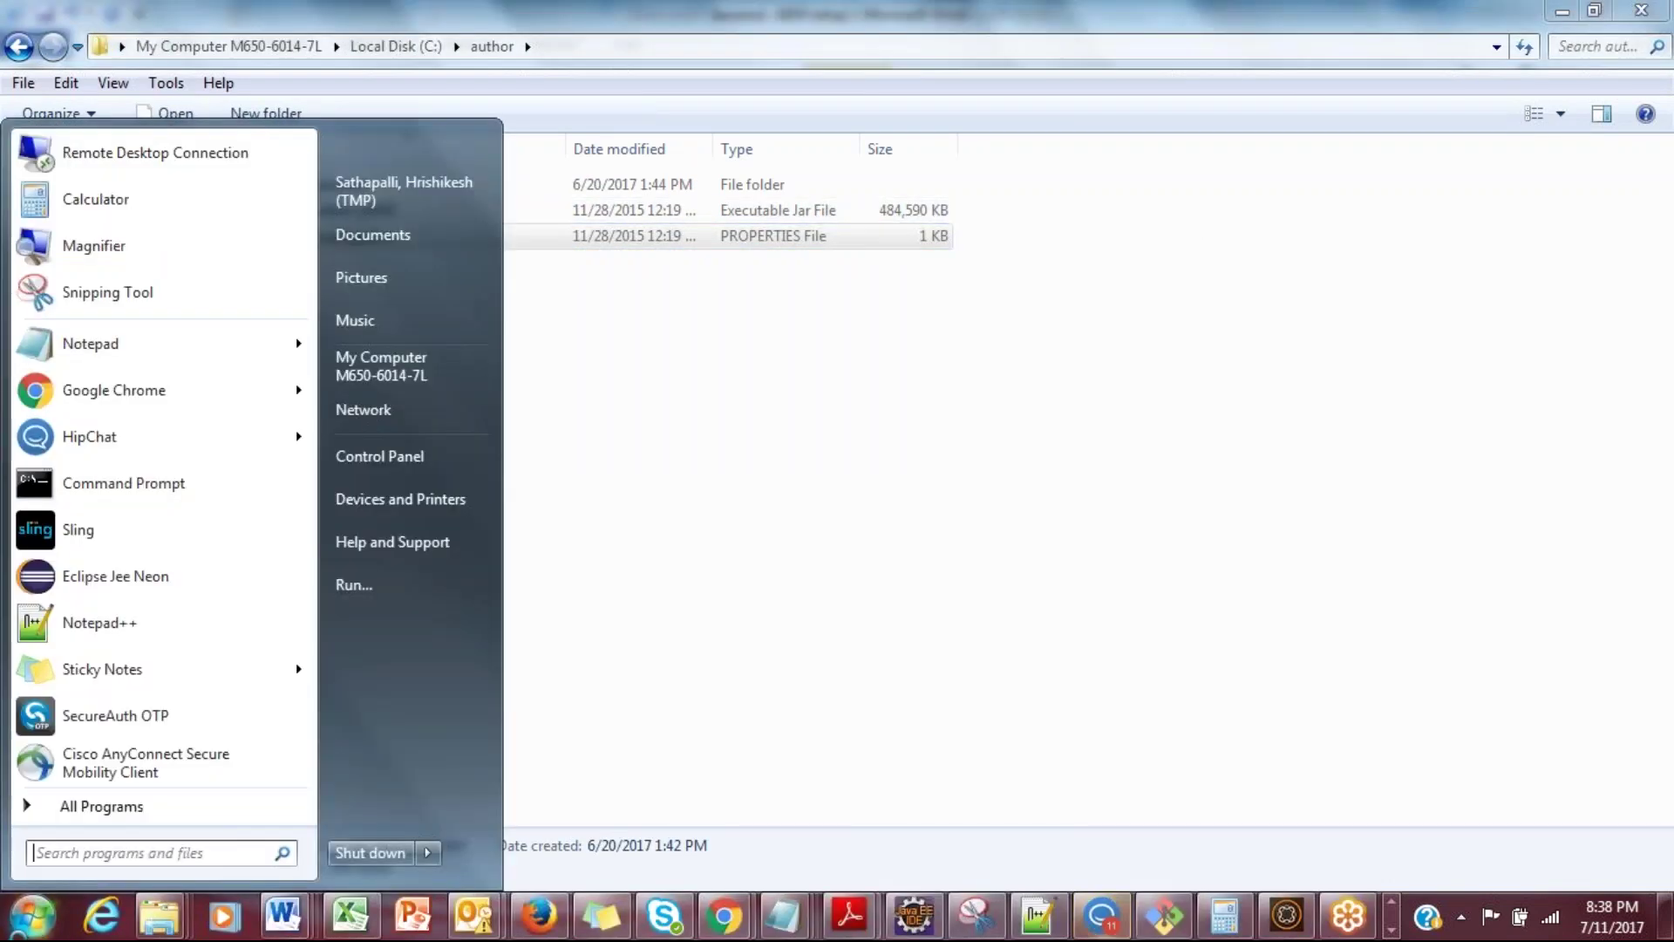
key(Escape)
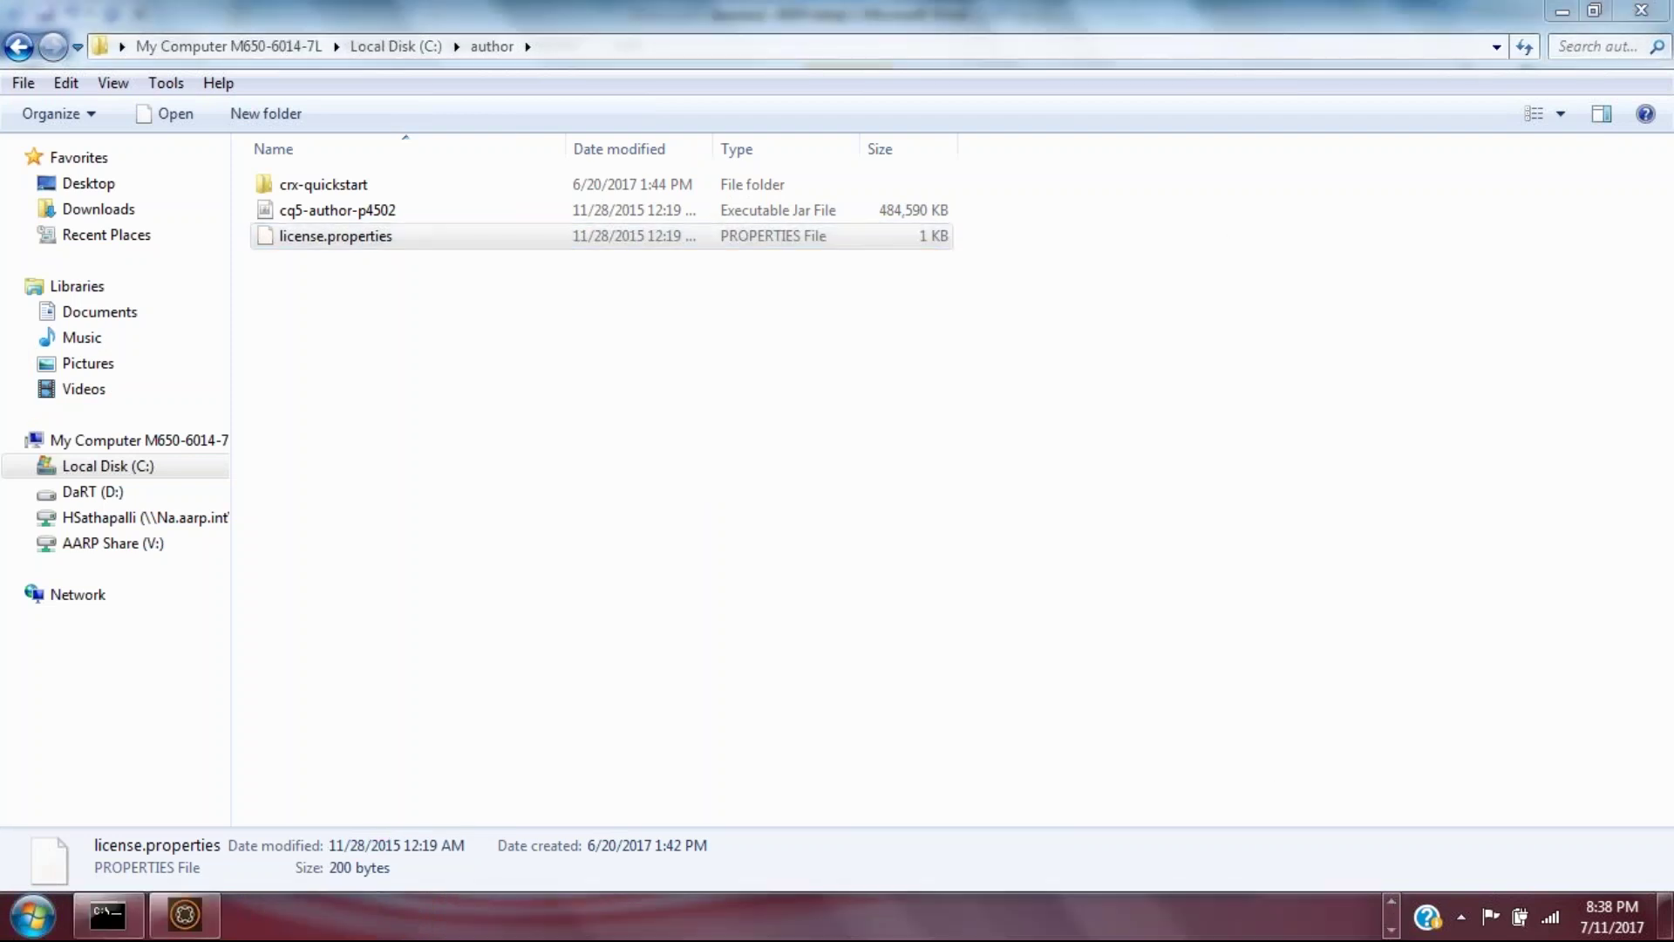
Step: Launch Paint via mspaint and switch to the pencil tool
key(super)
text(mspaint)
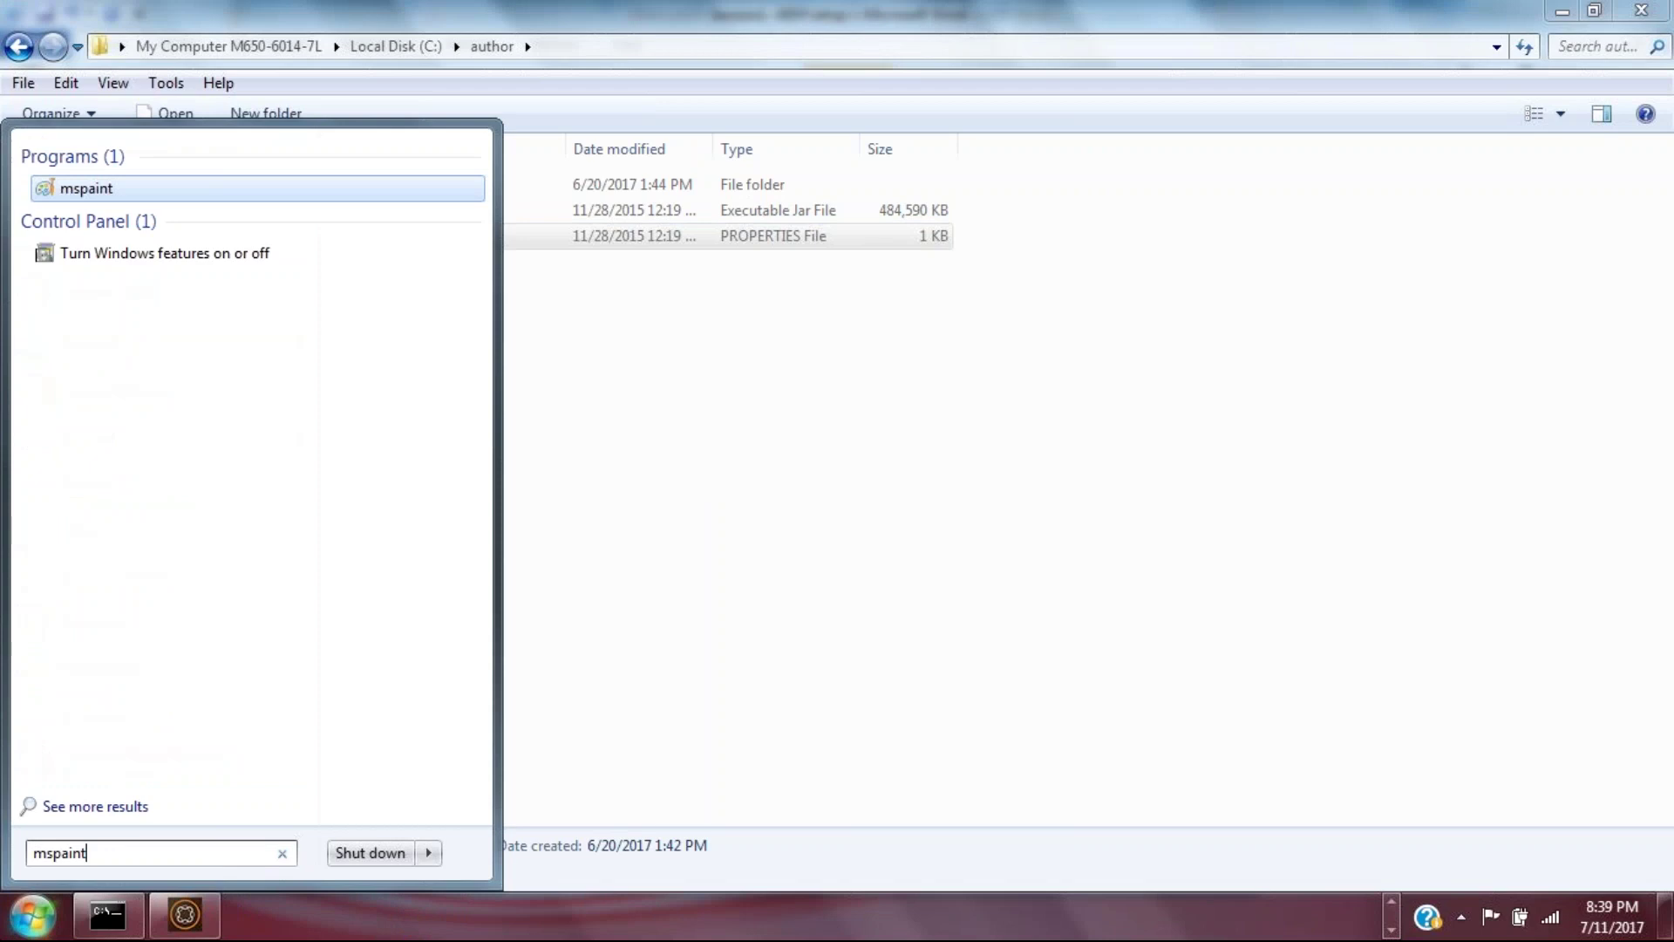
key(Return)
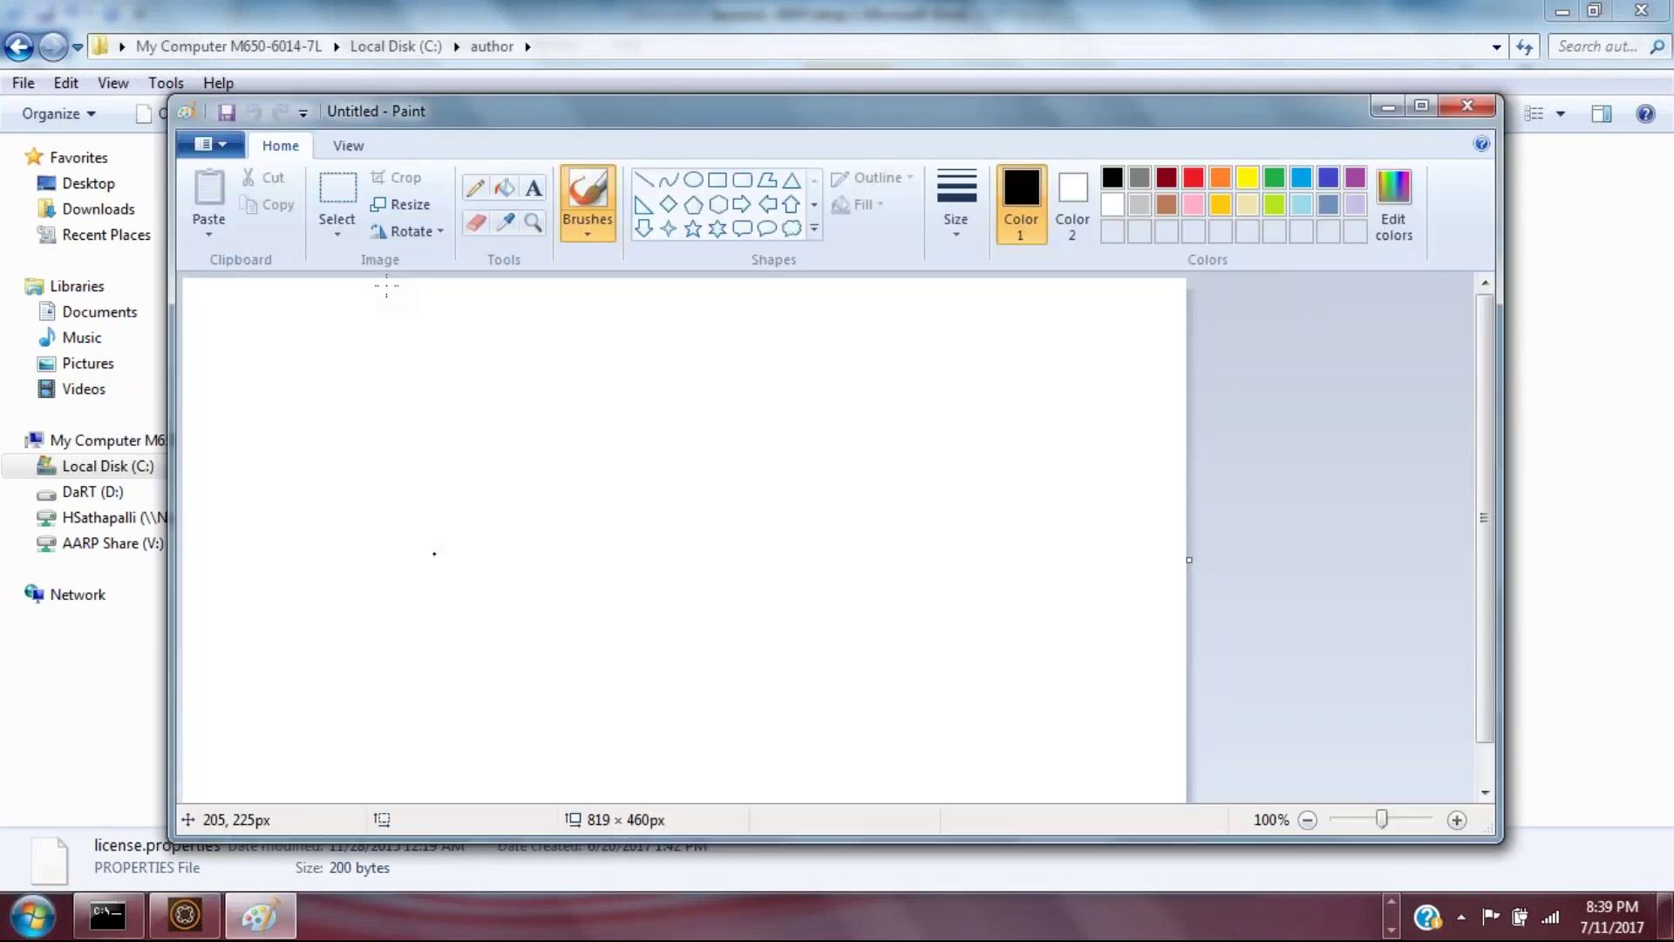
click(475, 188)
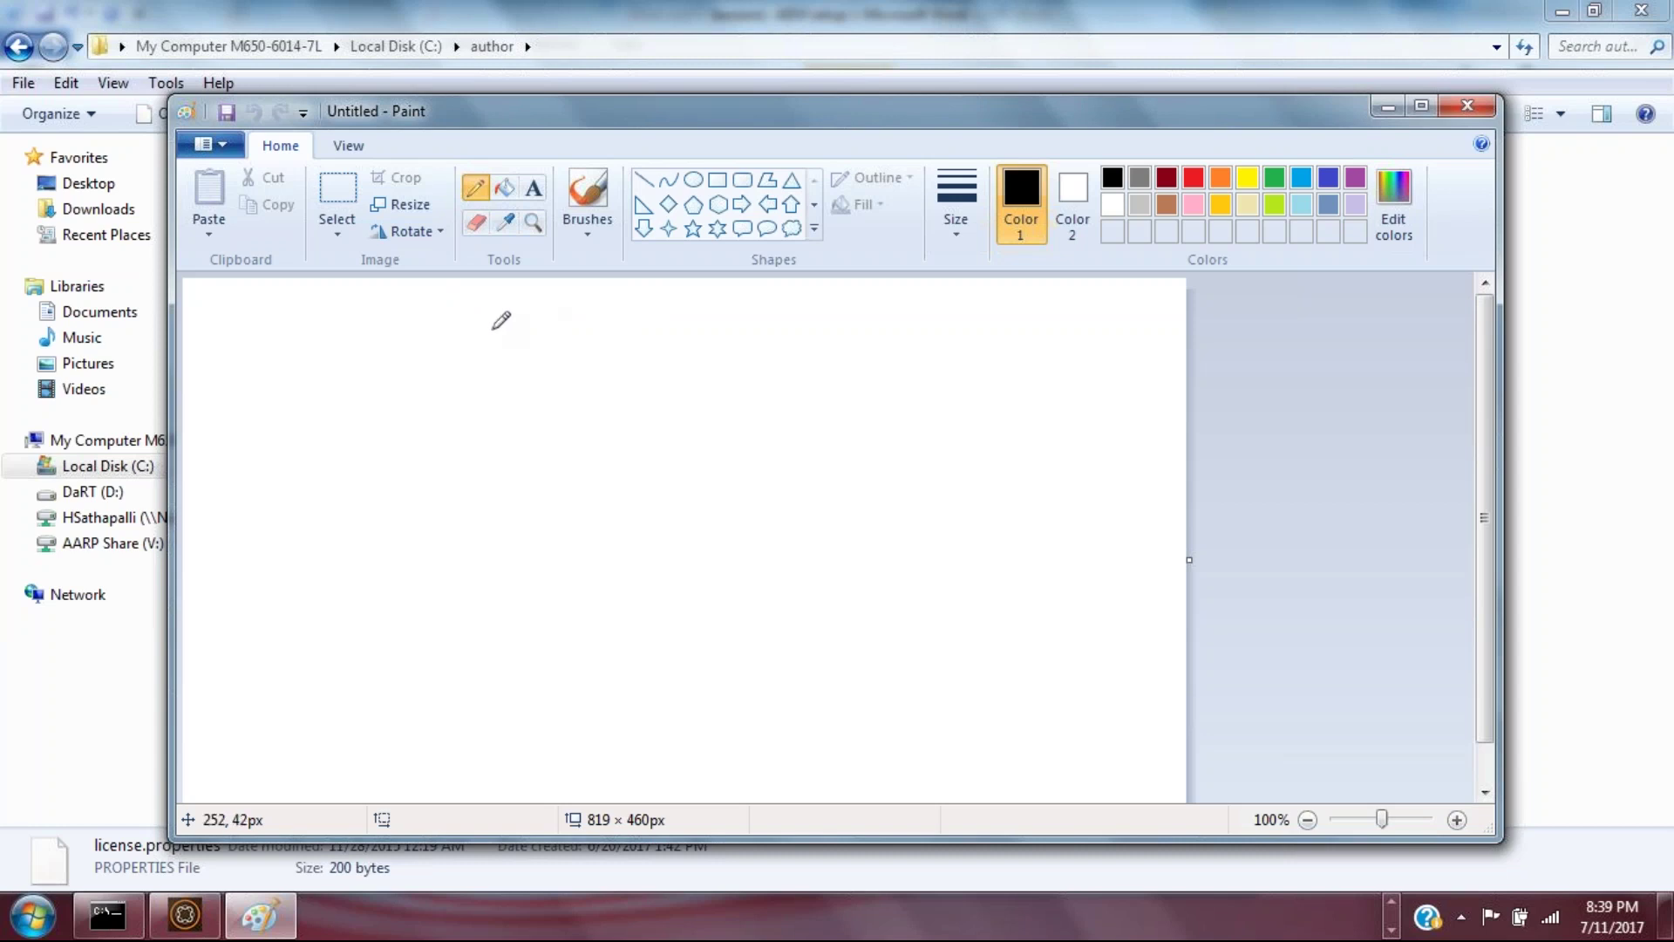
Step: Sketch an A box beside a Publish box marked R/O, then switch to the author folder
mouse_move(373, 453)
mouse_down()
mouse_move(377, 402)
mouse_move(390, 446)
mouse_move(387, 425)
mouse_move(331, 494)
mouse_move(438, 458)
mouse_move(412, 381)
mouse_move(377, 377)
mouse_up()
mouse_move(766, 407)
mouse_down()
mouse_move(771, 436)
mouse_move(766, 386)
mouse_move(772, 437)
mouse_move(794, 382)
mouse_move(805, 419)
mouse_move(816, 380)
mouse_move(810, 410)
mouse_move(865, 381)
mouse_move(877, 399)
mouse_move(735, 368)
mouse_move(789, 473)
mouse_move(886, 382)
mouse_move(852, 350)
mouse_up()
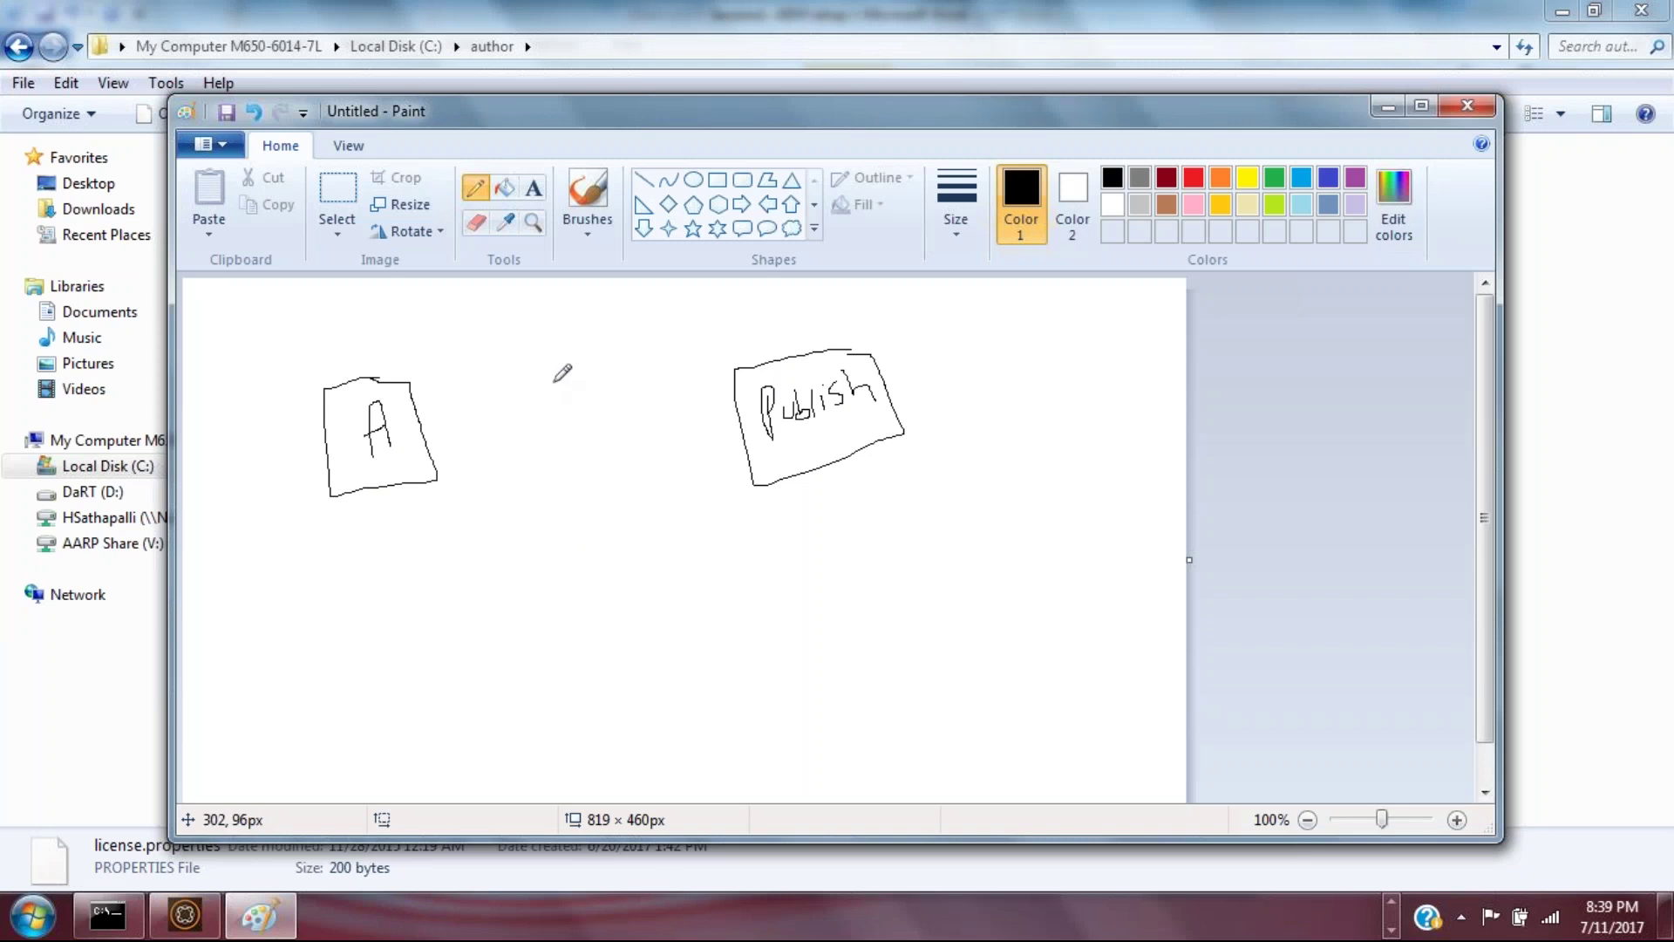
drag(568, 307, 582, 660)
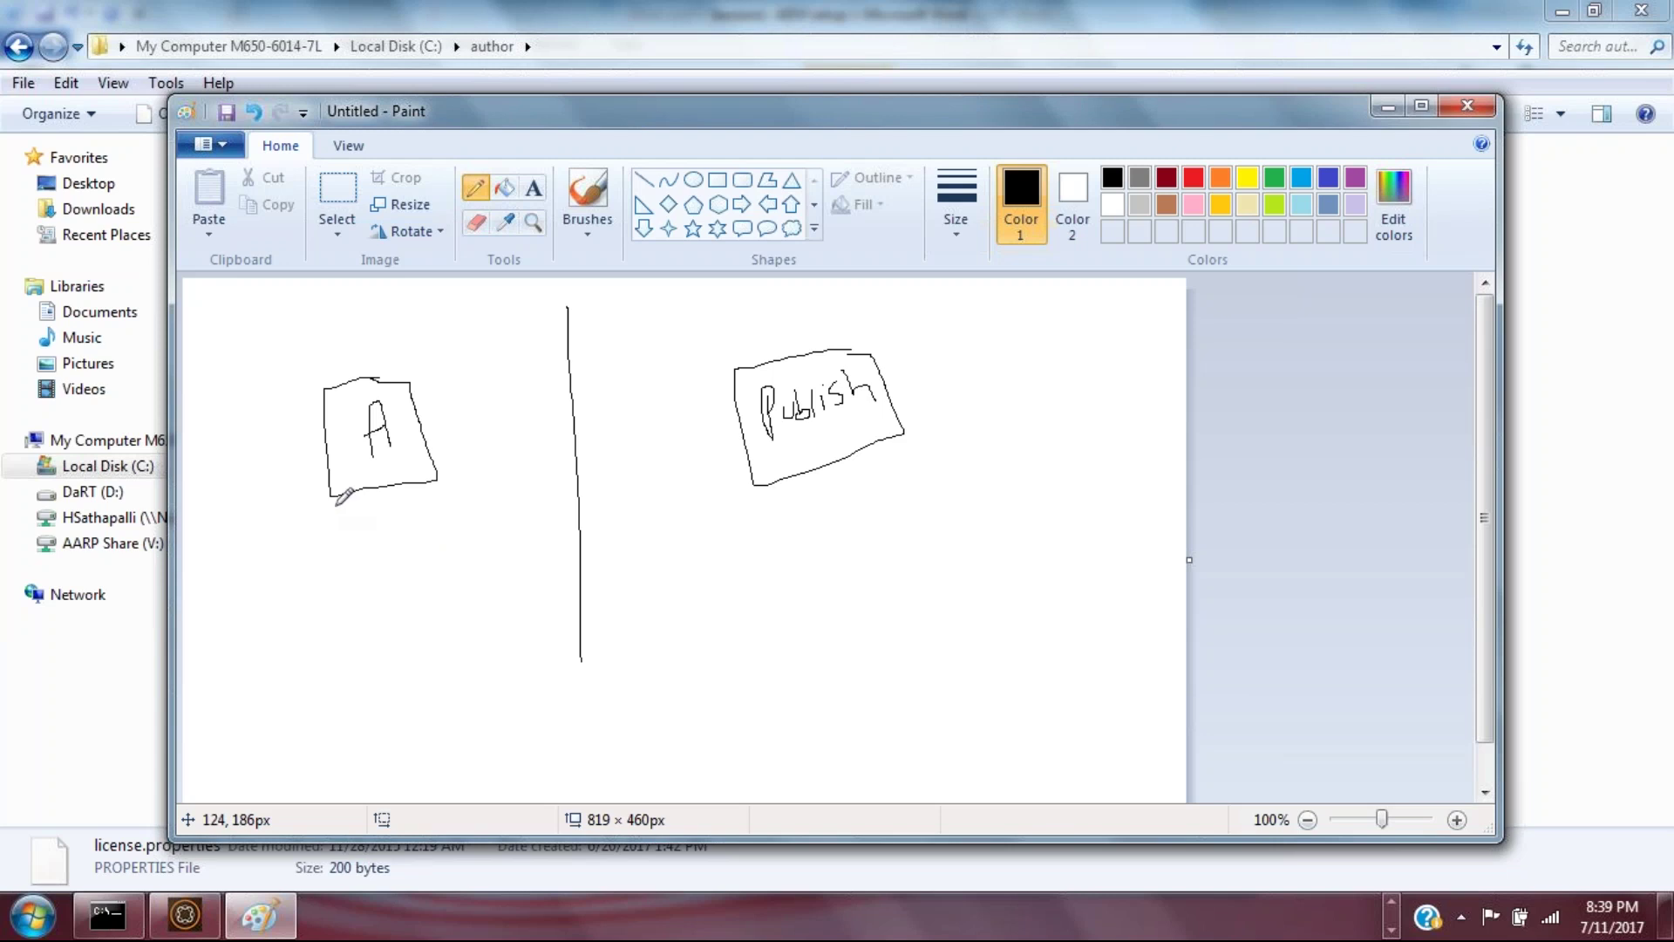
drag(349, 470, 413, 461)
mouse_move(328, 539)
mouse_down()
mouse_move(327, 567)
mouse_move(325, 542)
mouse_move(345, 564)
mouse_move(307, 553)
mouse_move(340, 508)
mouse_up()
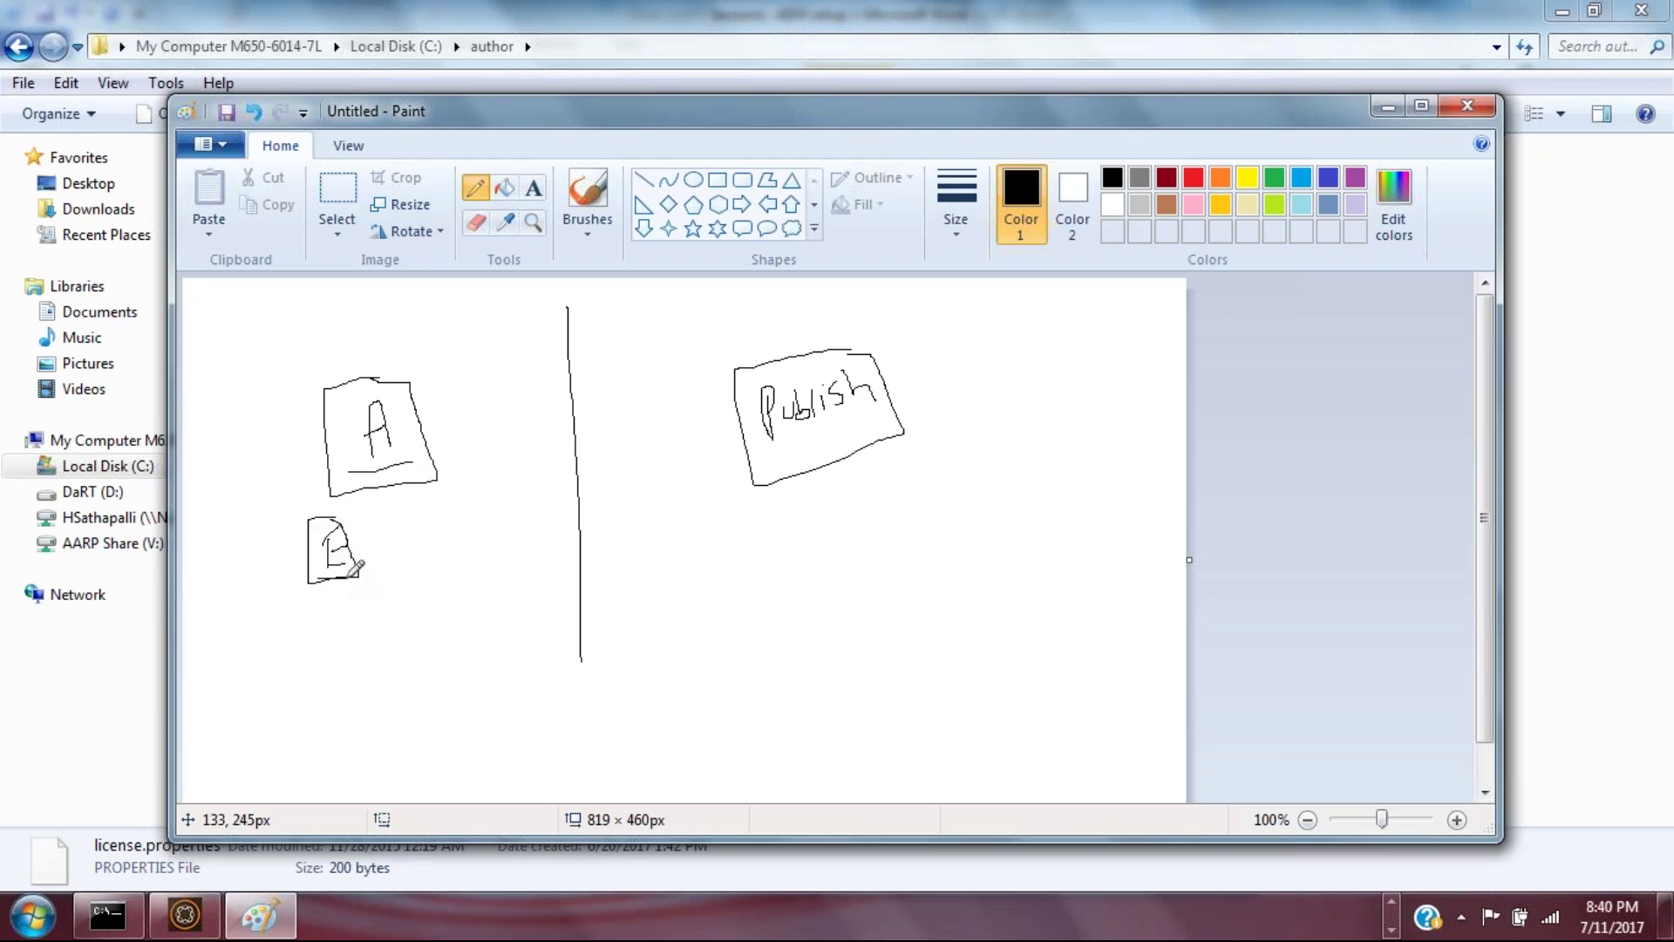
mouse_move(781, 516)
mouse_down()
mouse_move(785, 562)
mouse_move(802, 532)
mouse_move(815, 553)
mouse_up()
drag(839, 494, 817, 595)
mouse_move(848, 533)
mouse_down()
mouse_move(863, 543)
mouse_move(846, 530)
mouse_up()
mouse_move(994, 486)
mouse_down()
mouse_move(1010, 506)
mouse_move(1016, 480)
mouse_move(990, 448)
mouse_move(953, 437)
mouse_move(923, 454)
mouse_up()
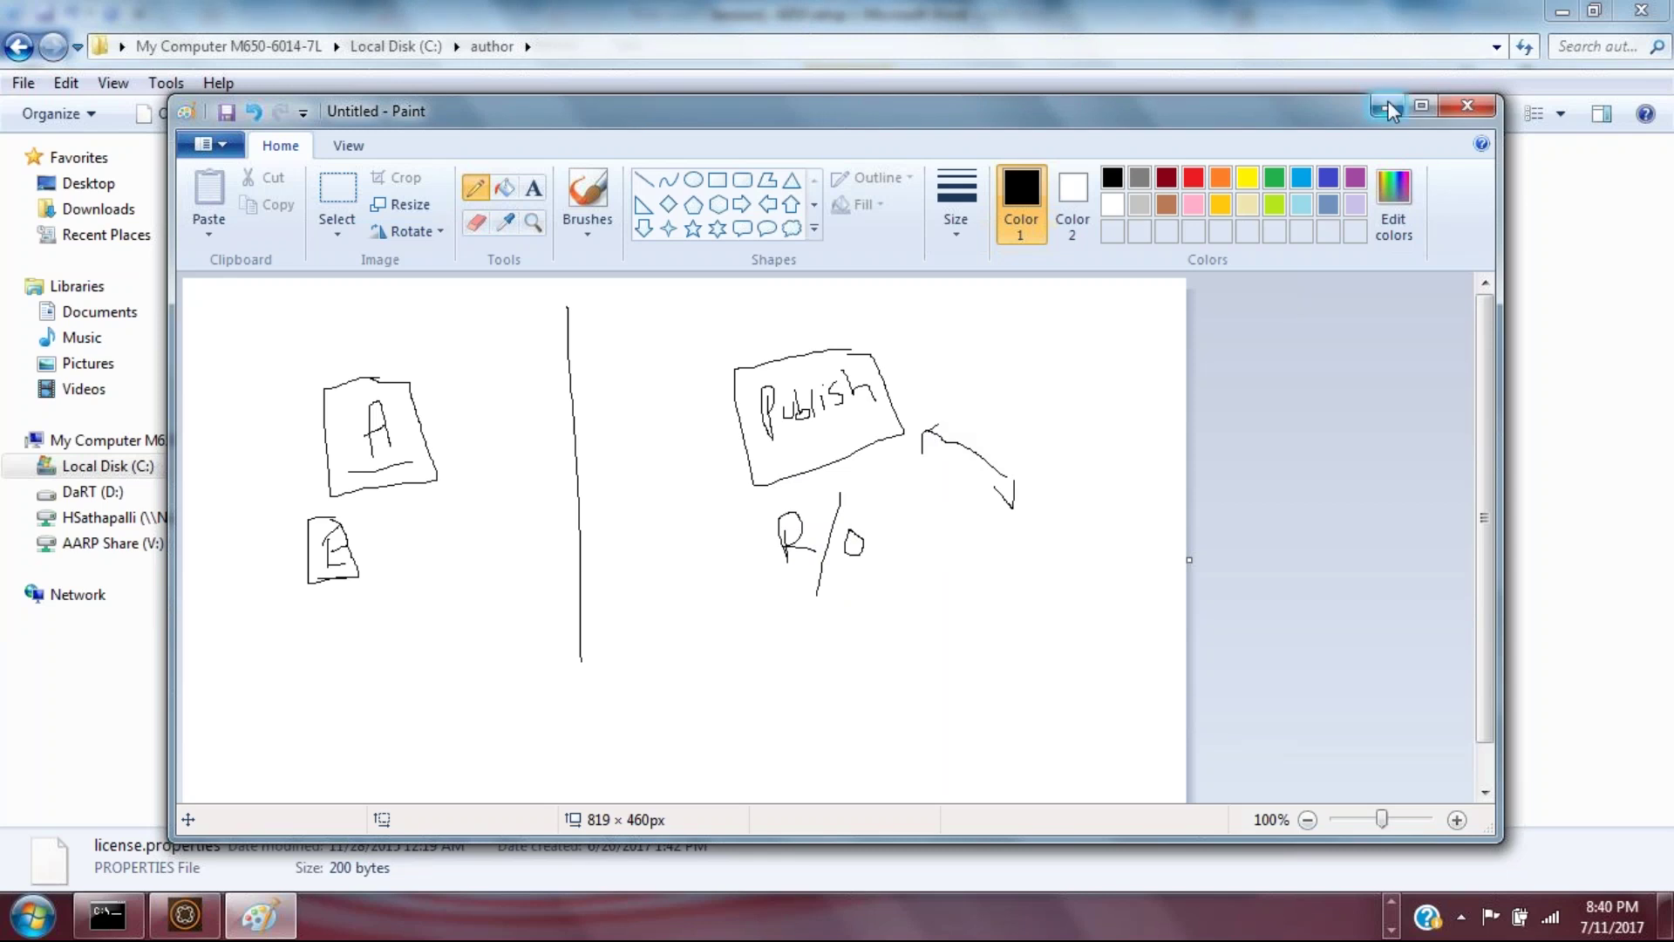
key(alt+Tab)
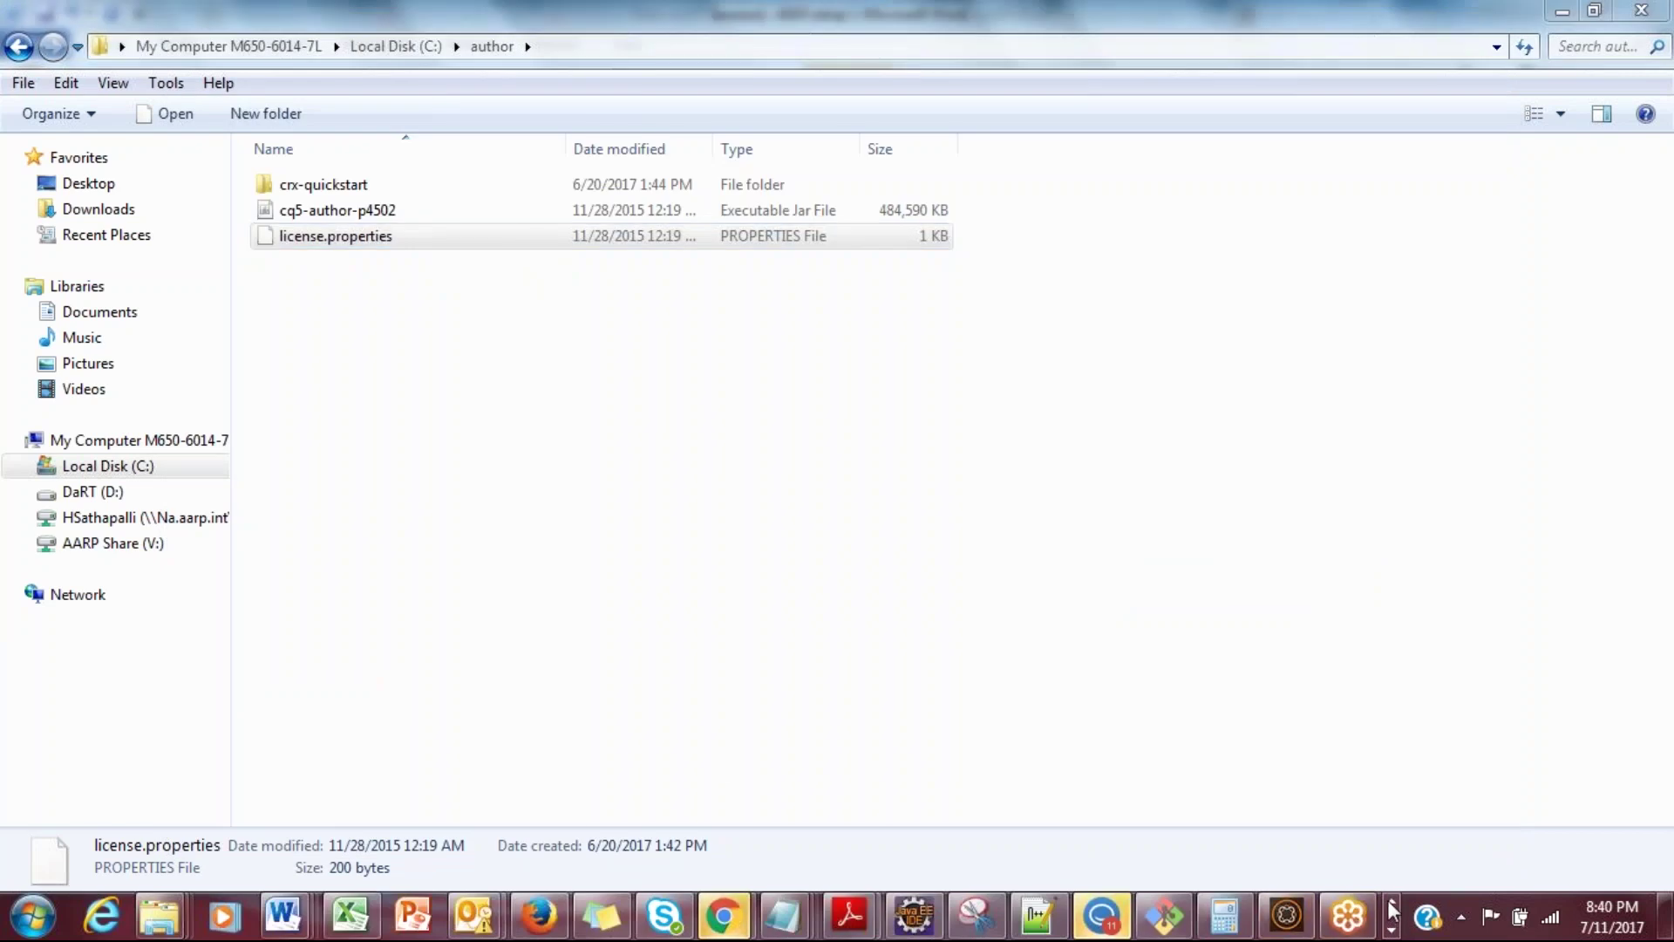
Step: Preview the running programs and open Notepad windows from the taskbar
click(1392, 929)
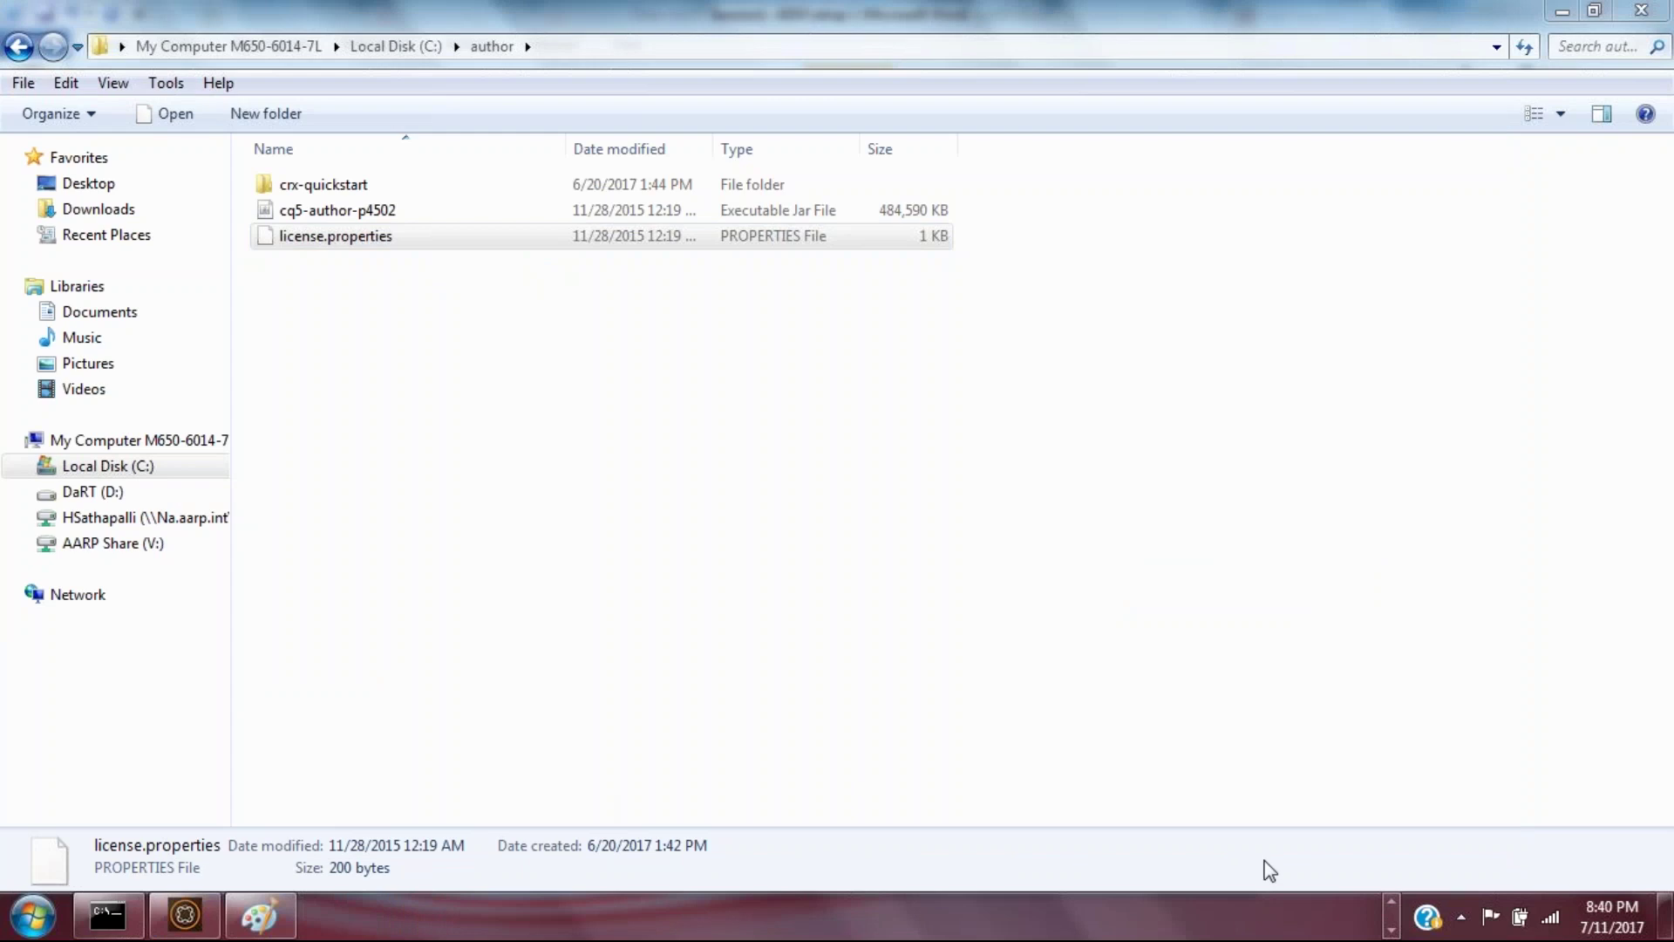
click(1392, 907)
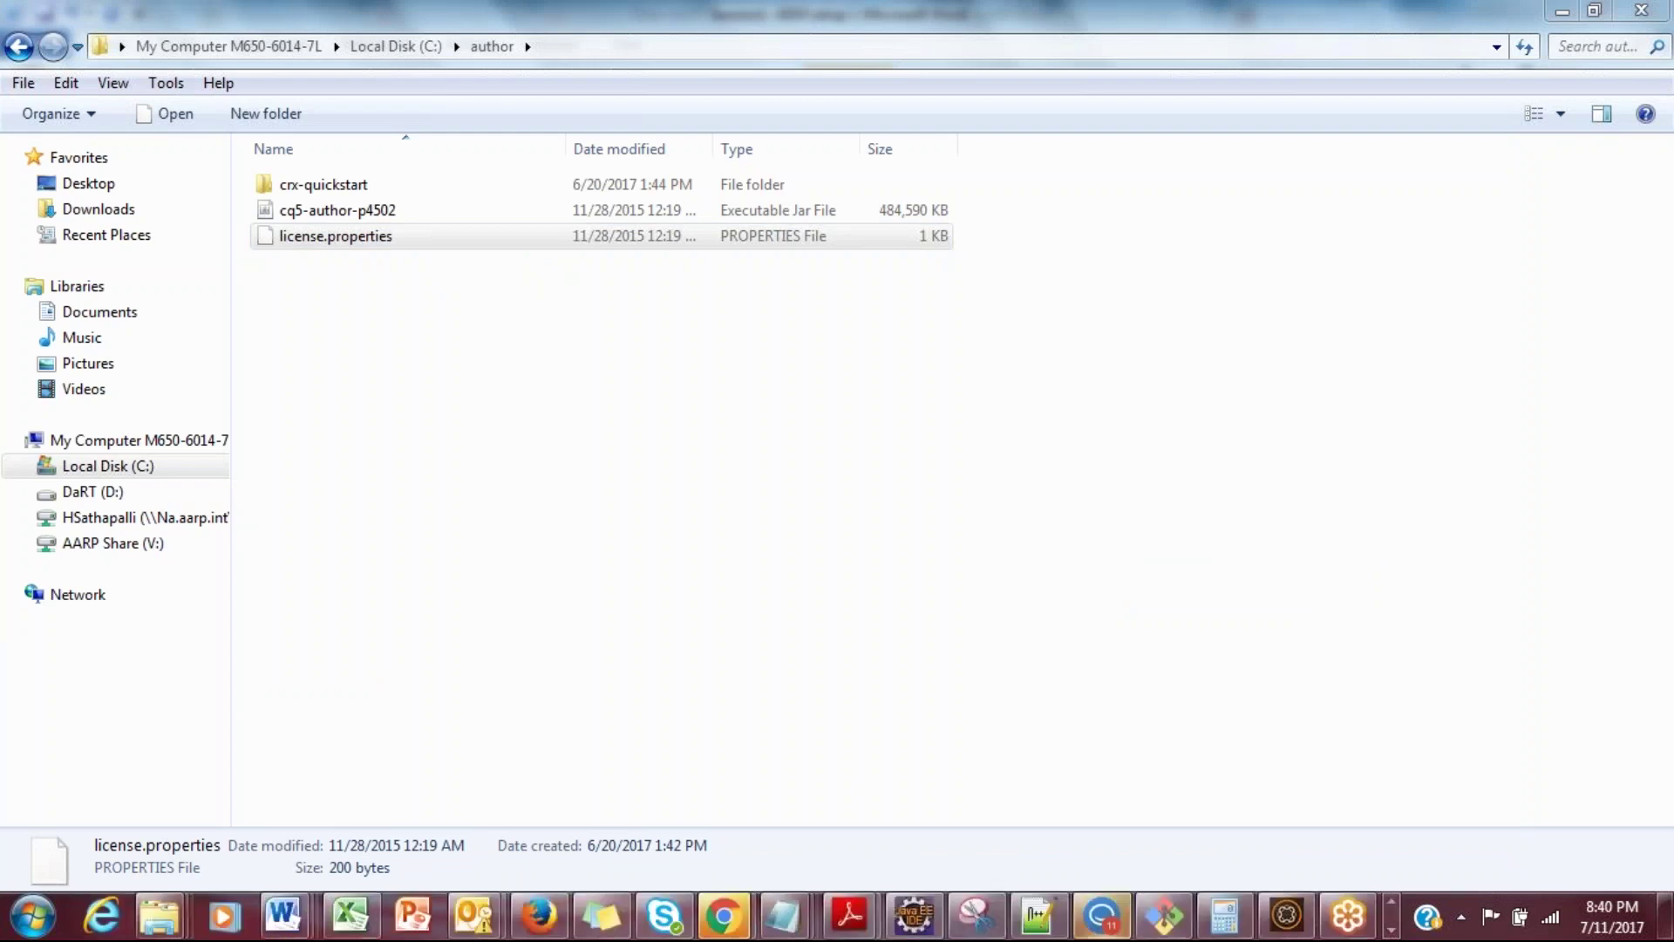
mouse_move(777, 918)
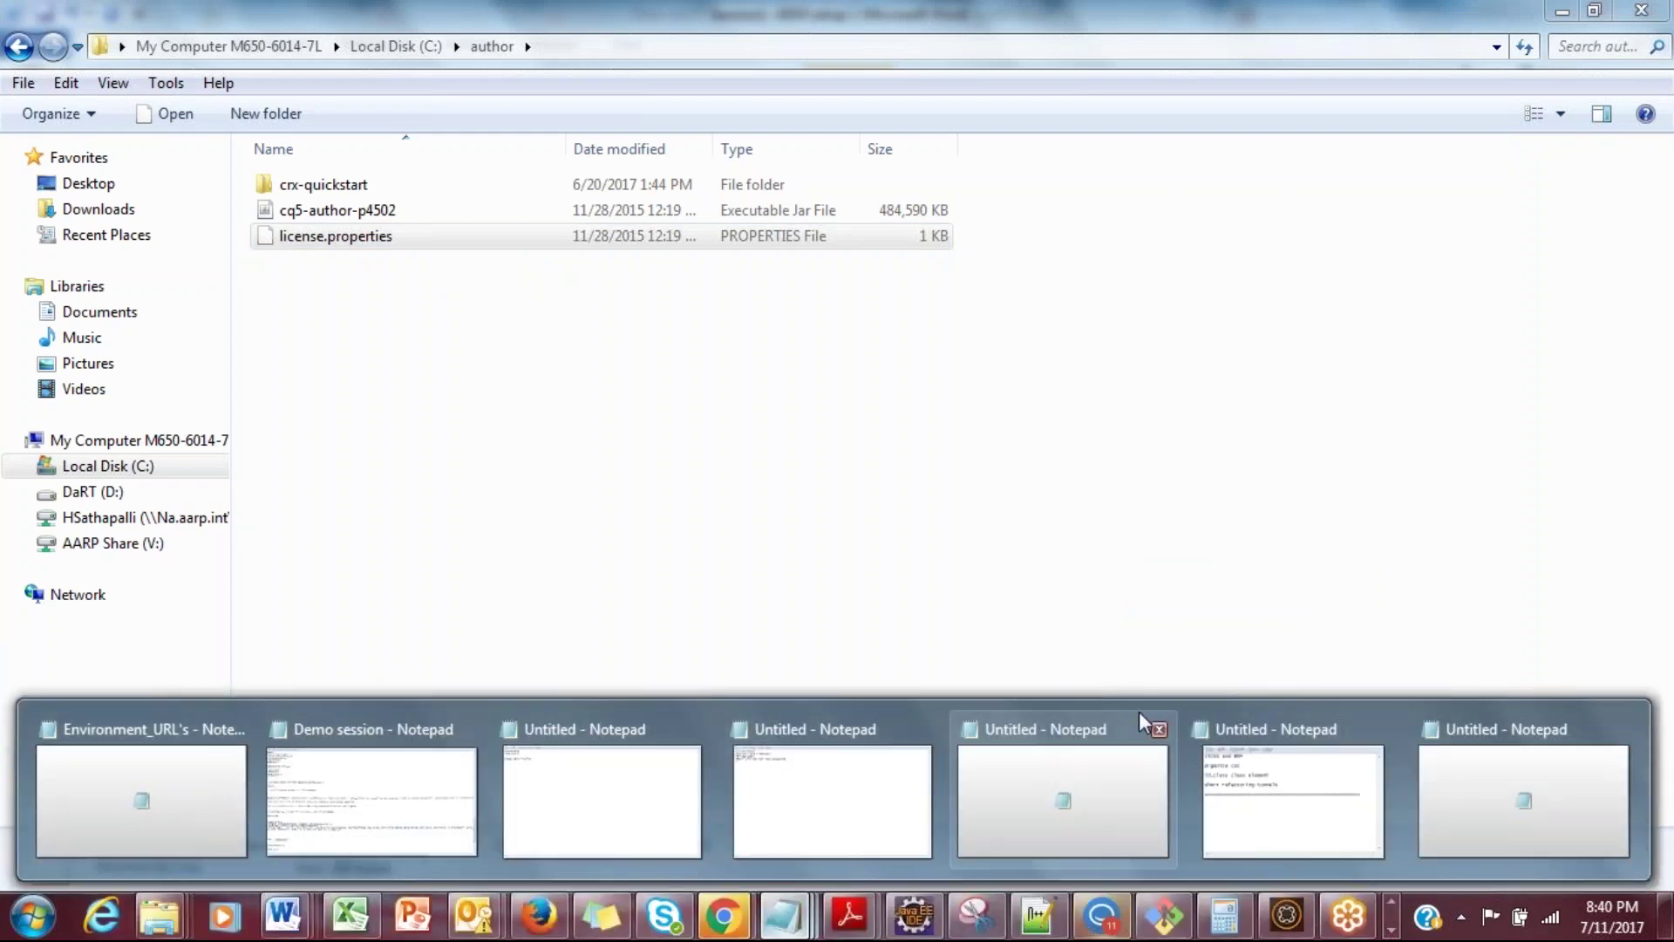
mouse_move(1331, 767)
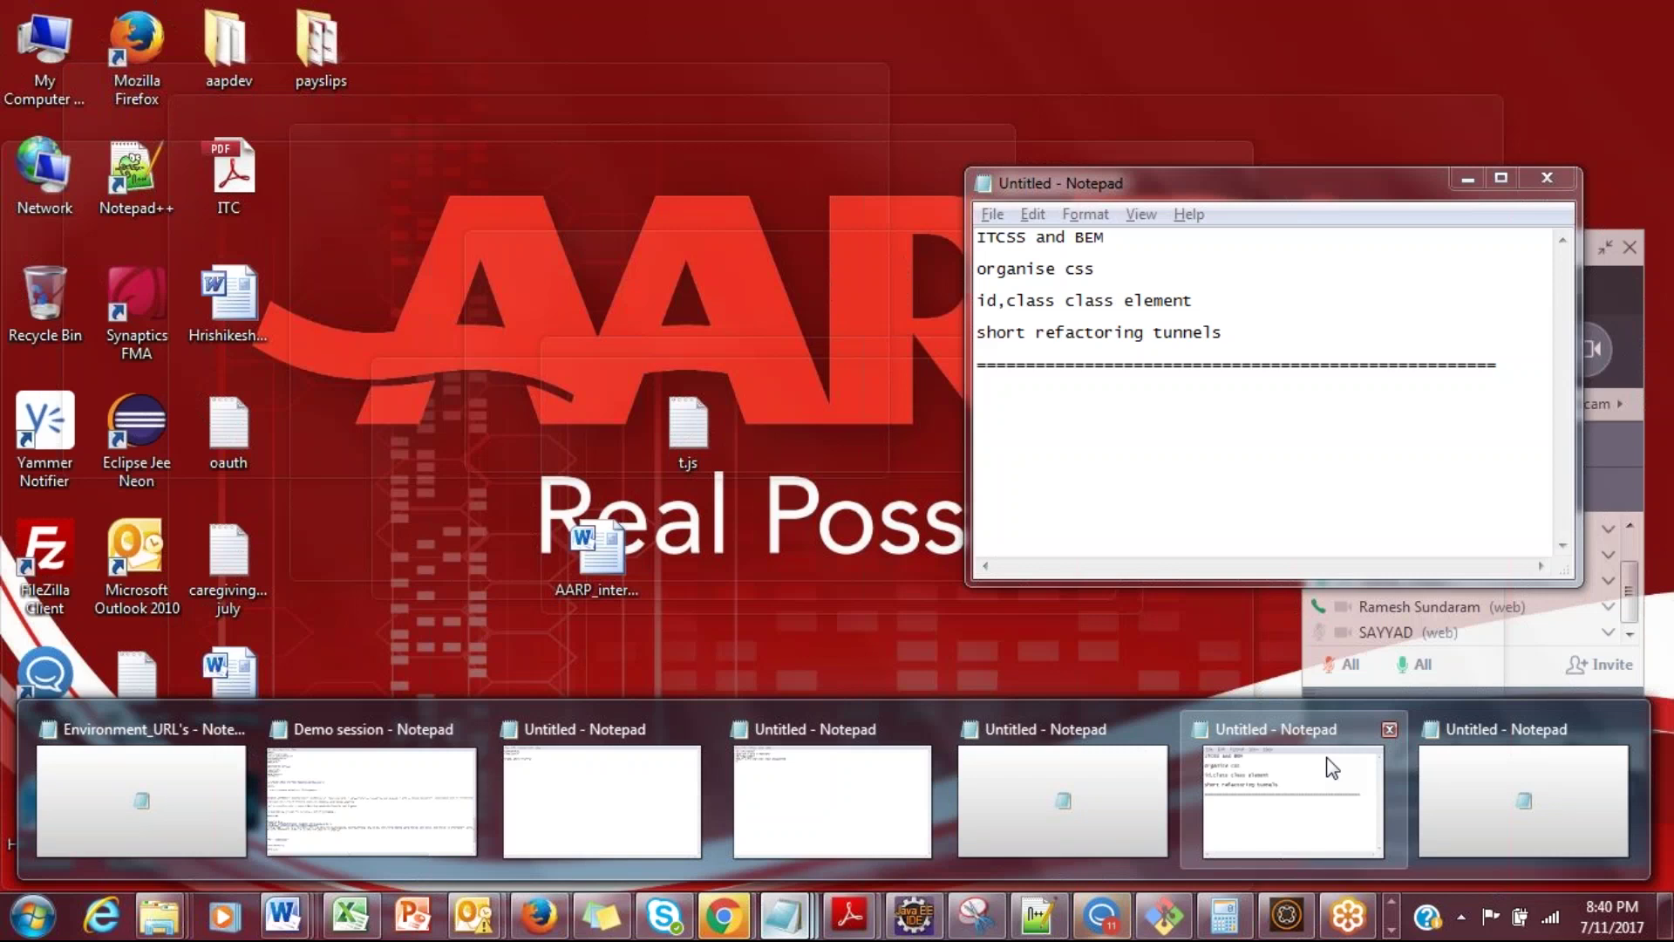
Step: Search Start for 'w', then return to the Session1- AEM setup Word document
key(super)
text(w)
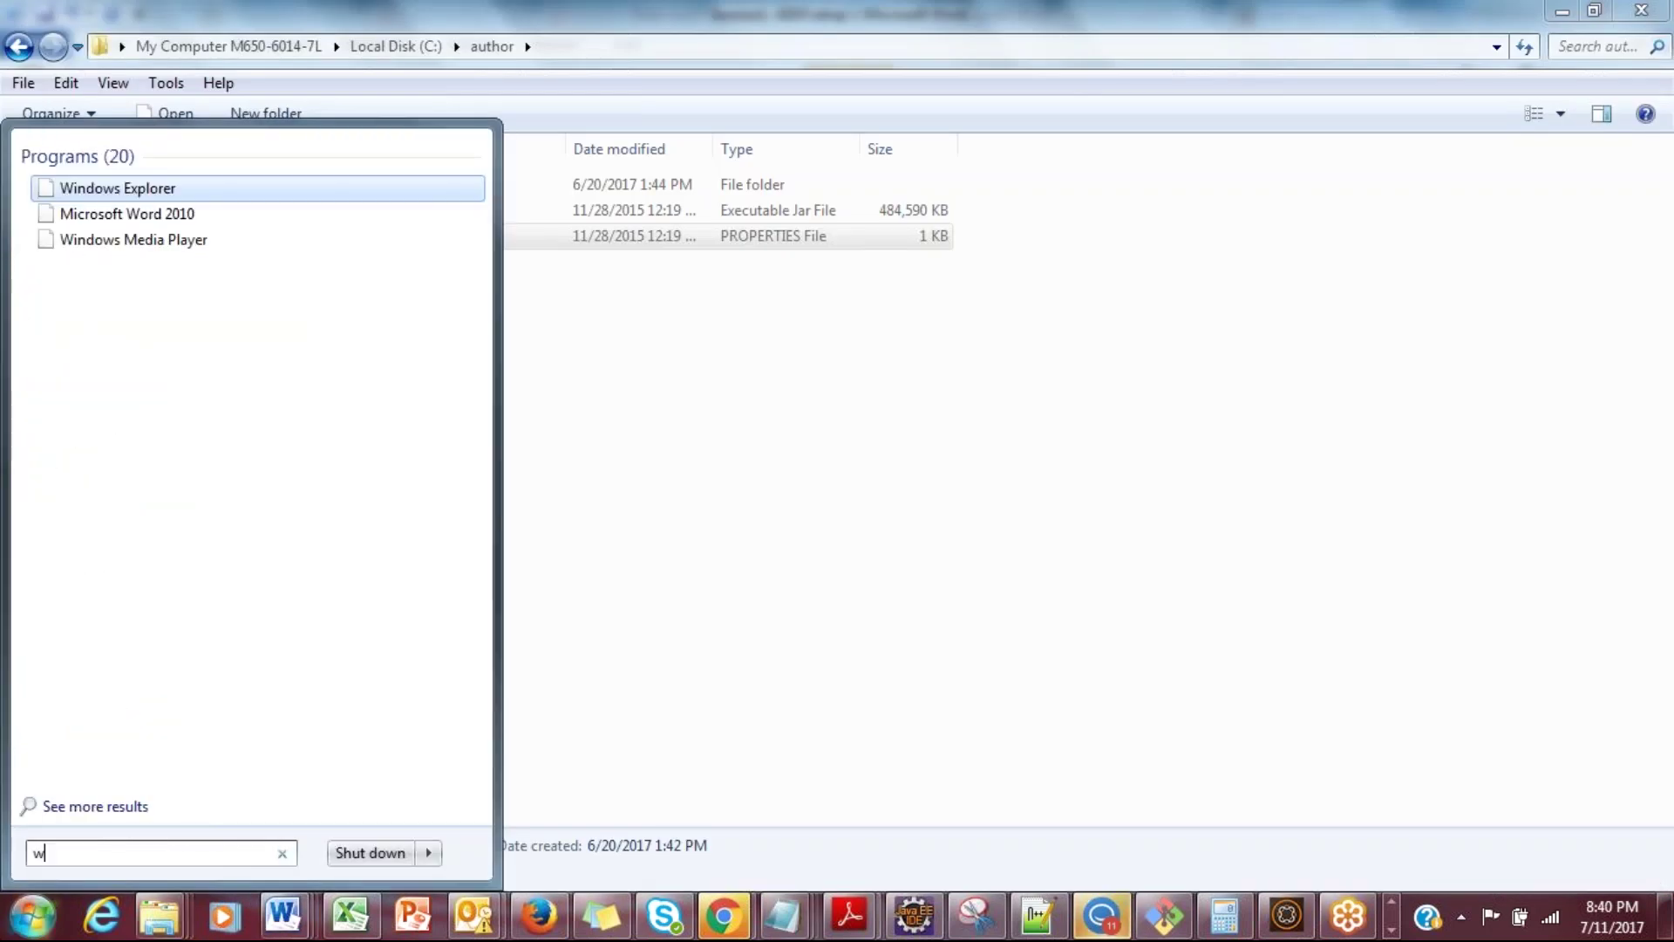
mouse_move(804, 920)
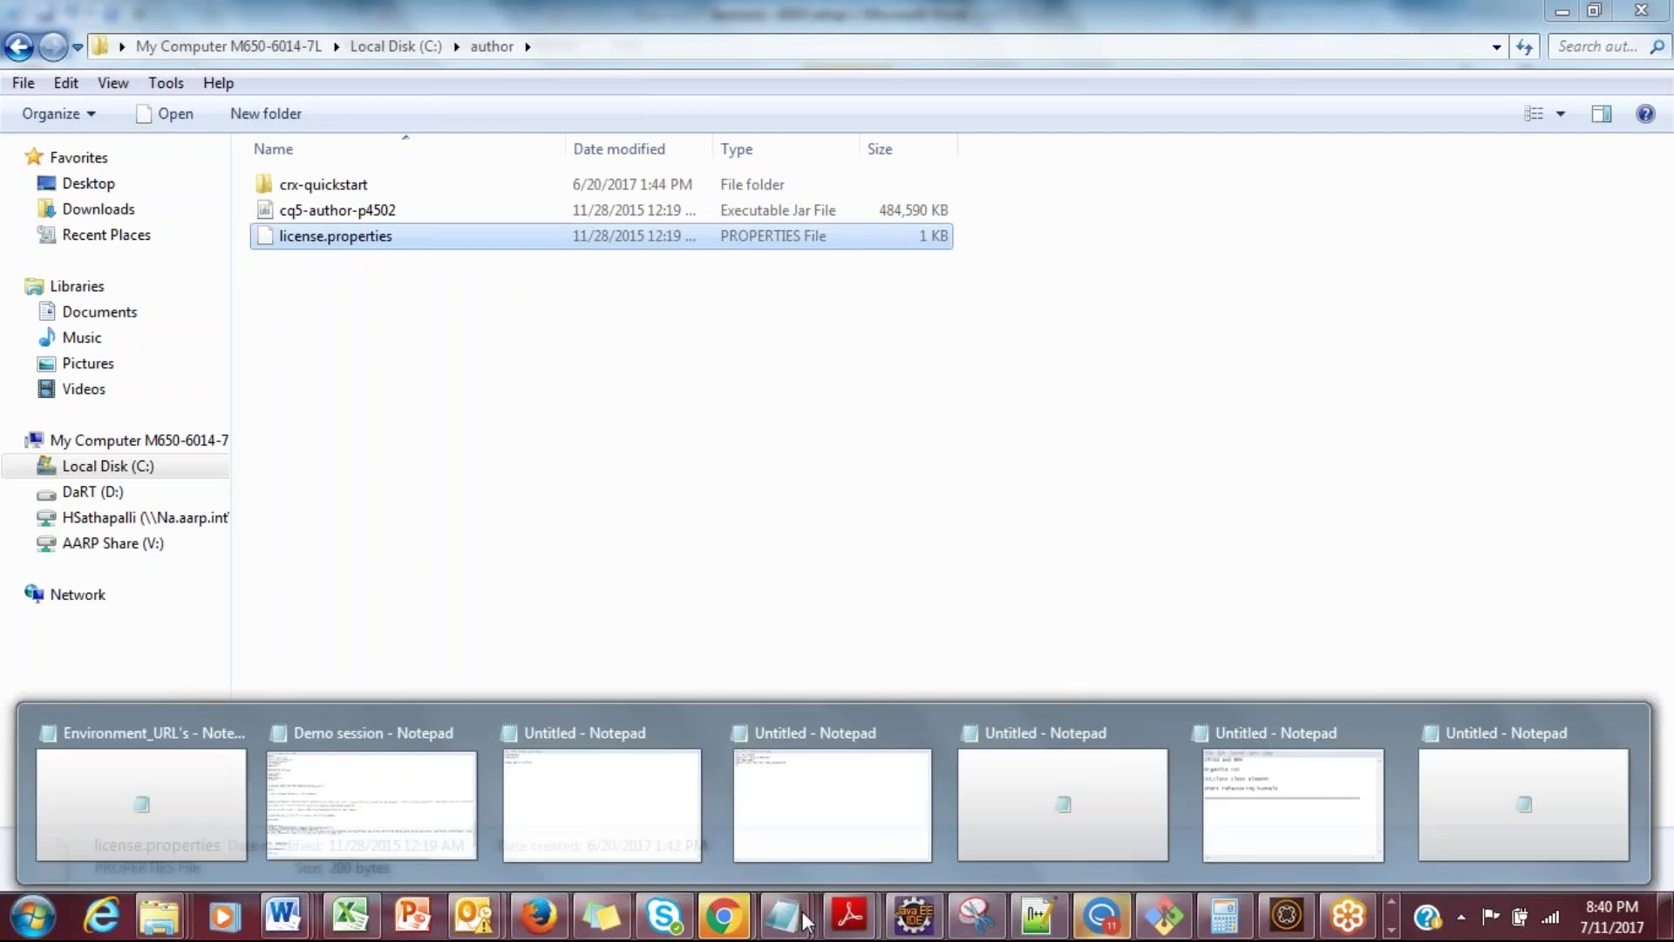
mouse_move(1316, 821)
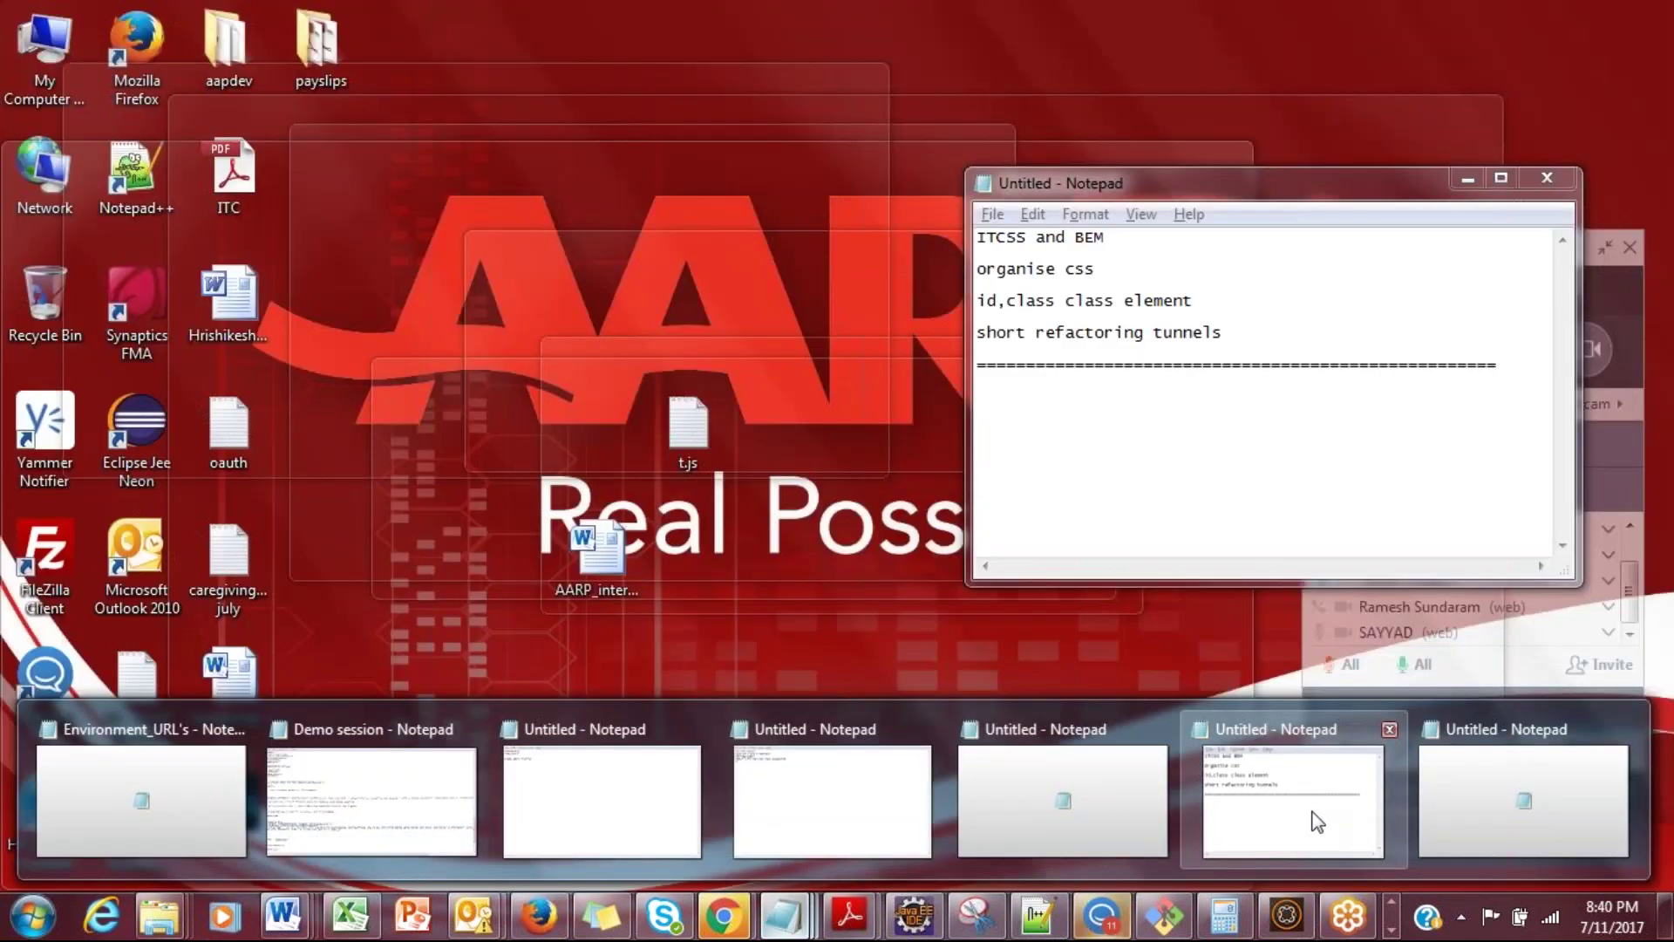
mouse_move(359, 793)
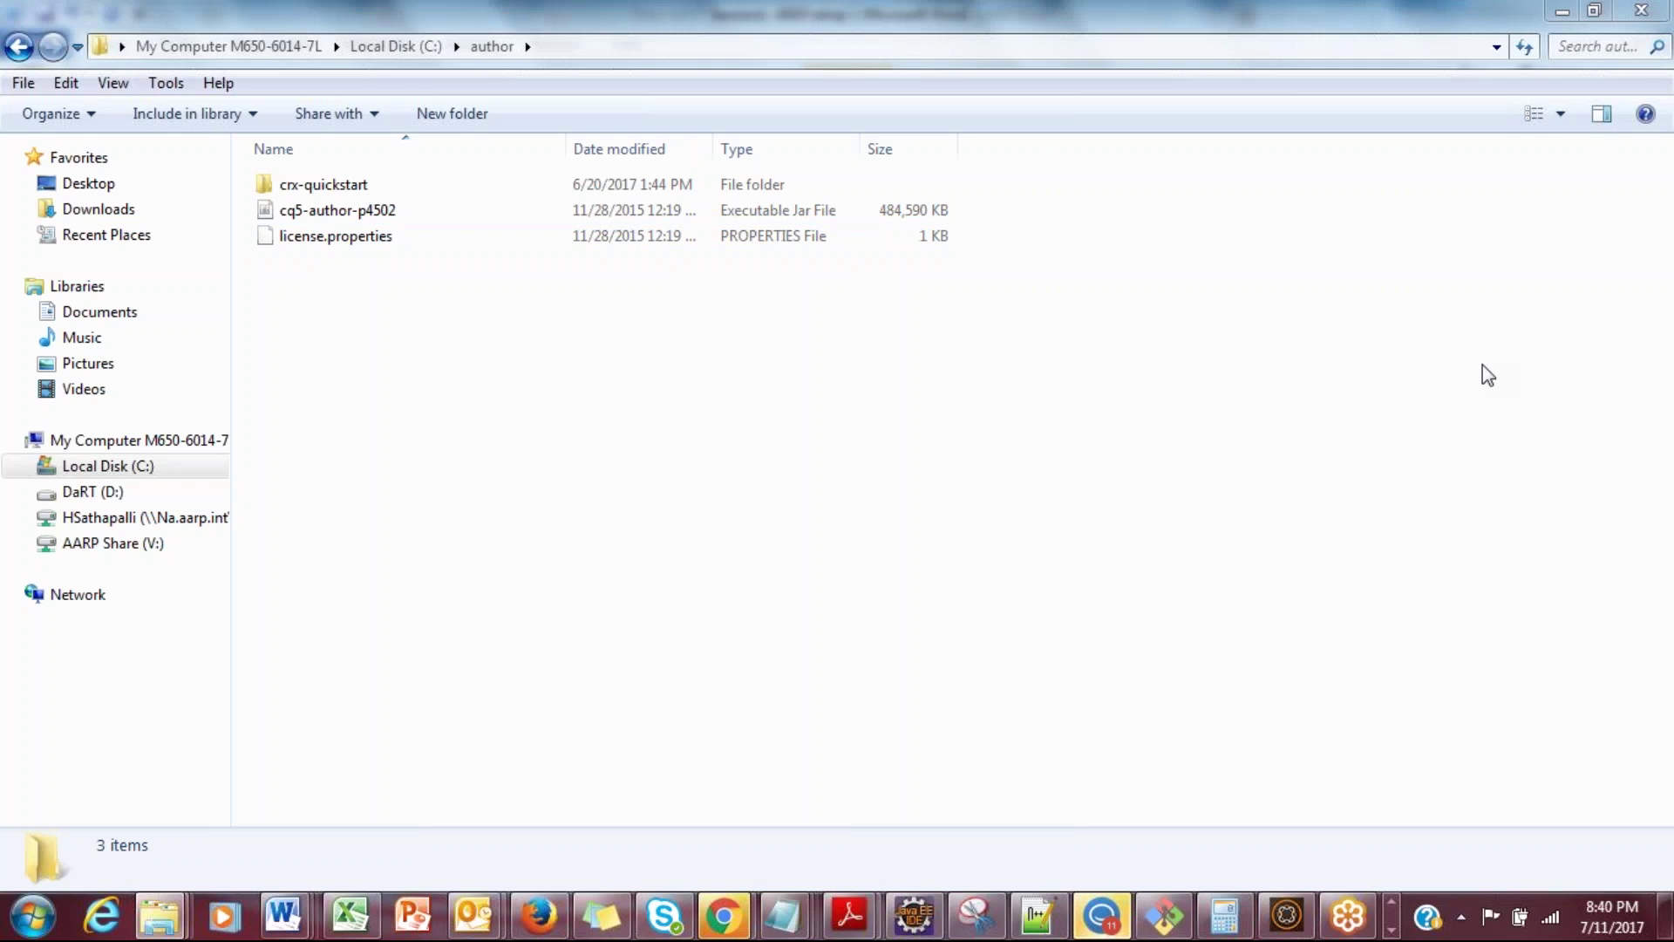
key(alt+Tab)
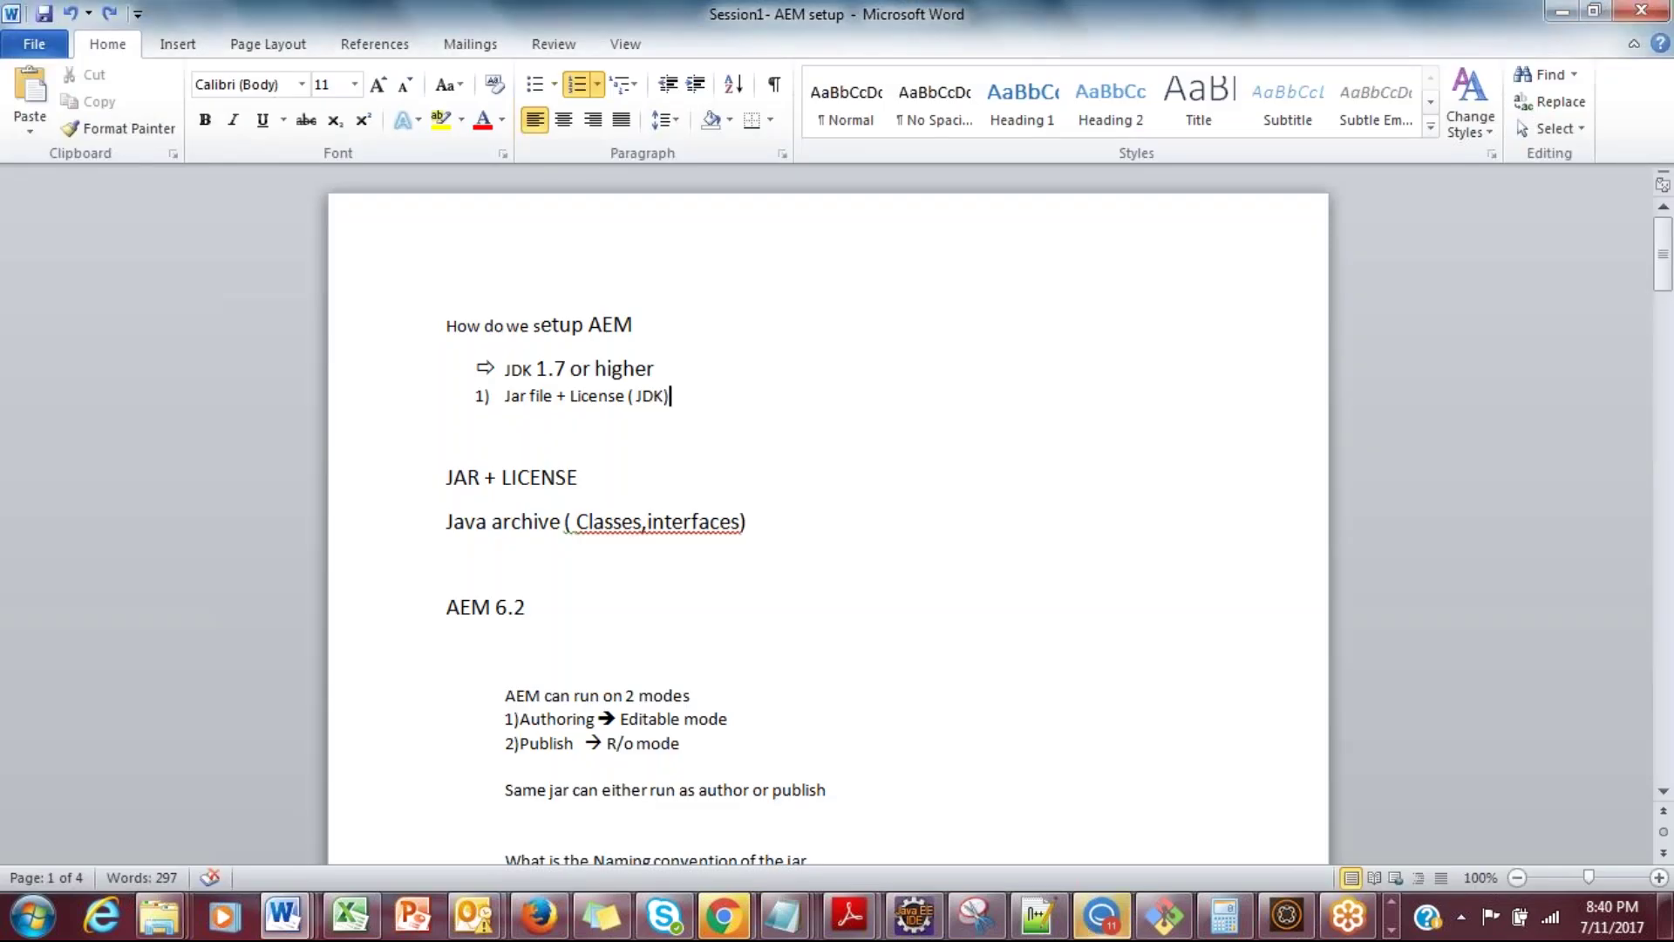
click(604, 593)
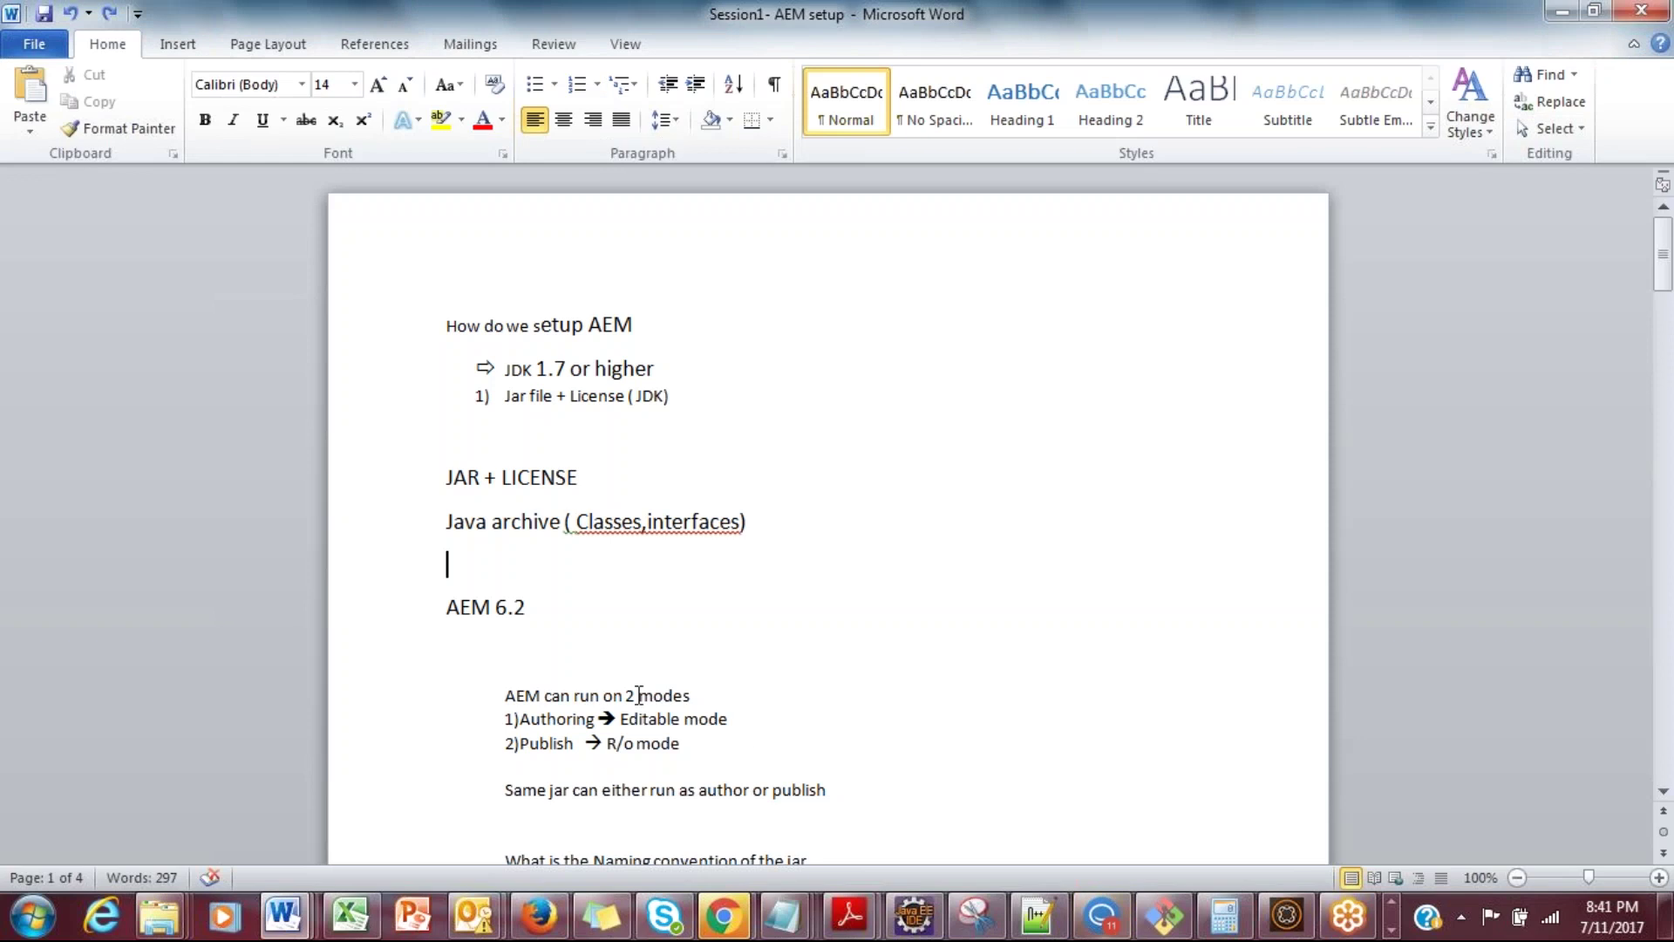
double_click(558, 719)
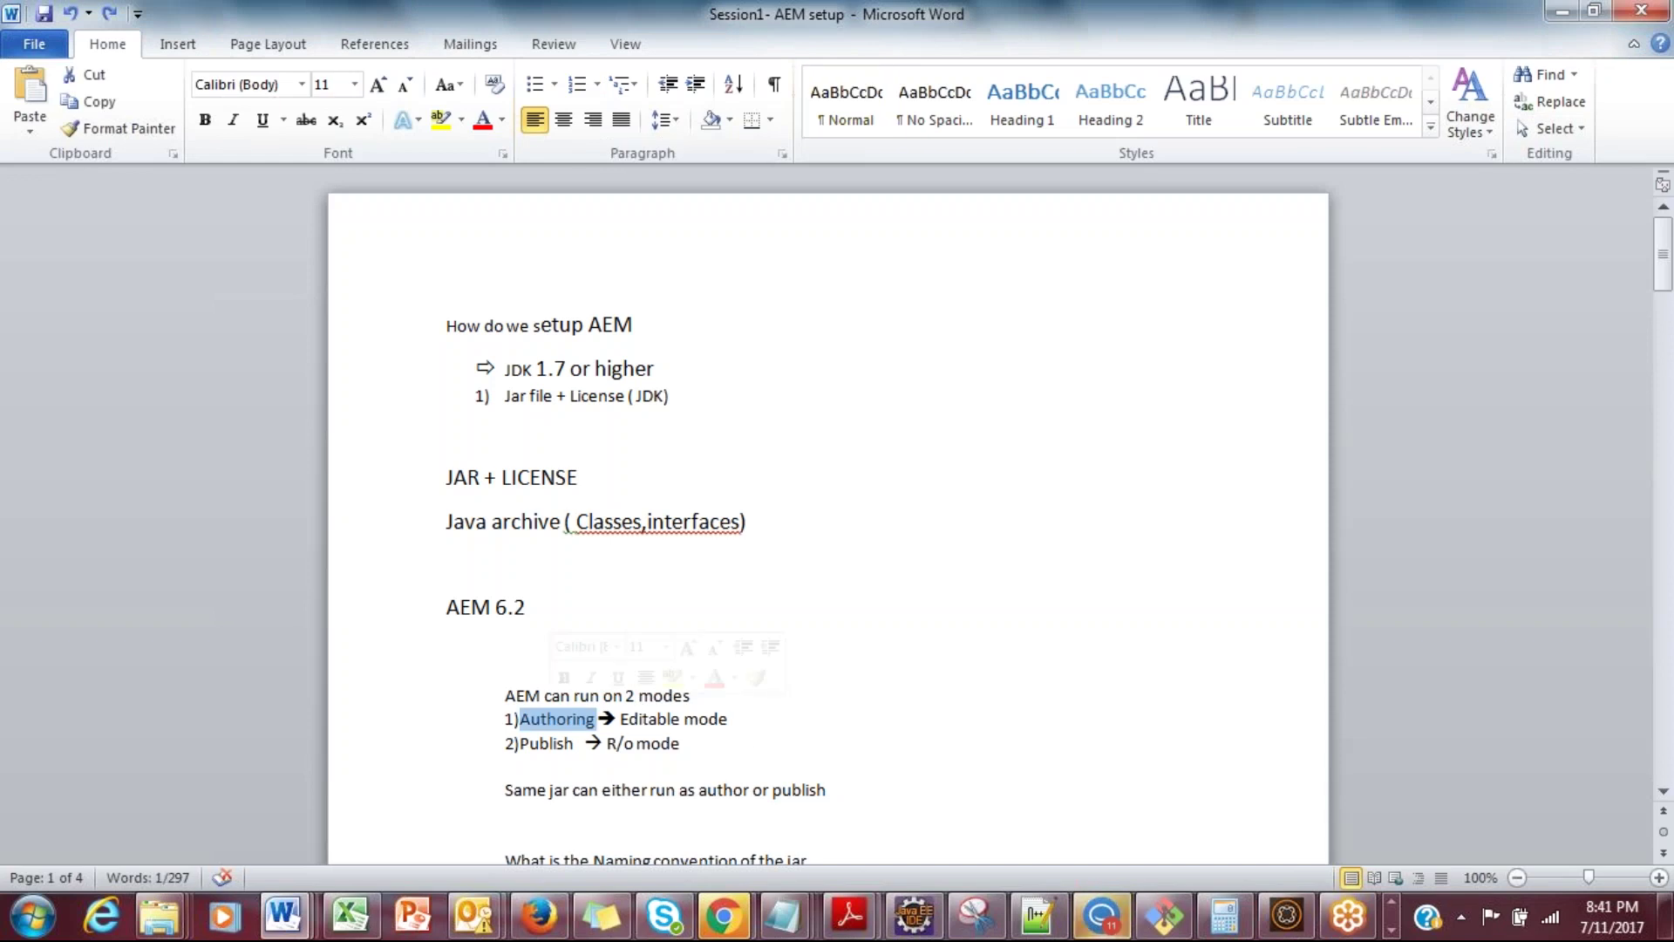
double_click(650, 719)
click(604, 742)
key(shift+Left)
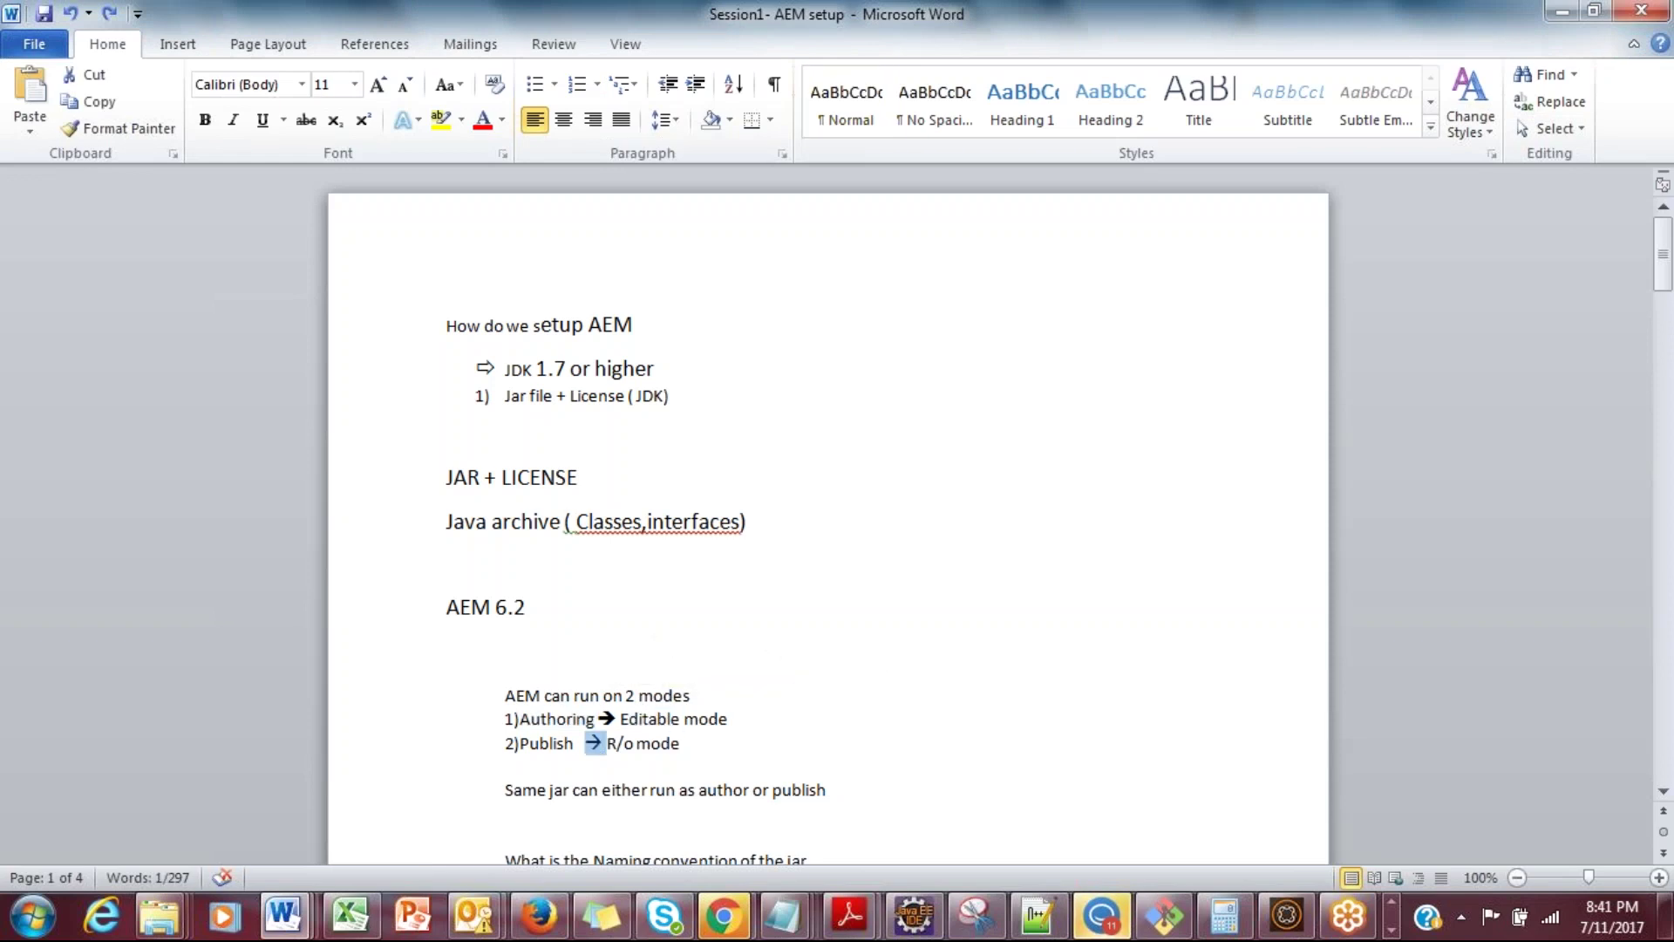
drag(1663, 251, 1666, 291)
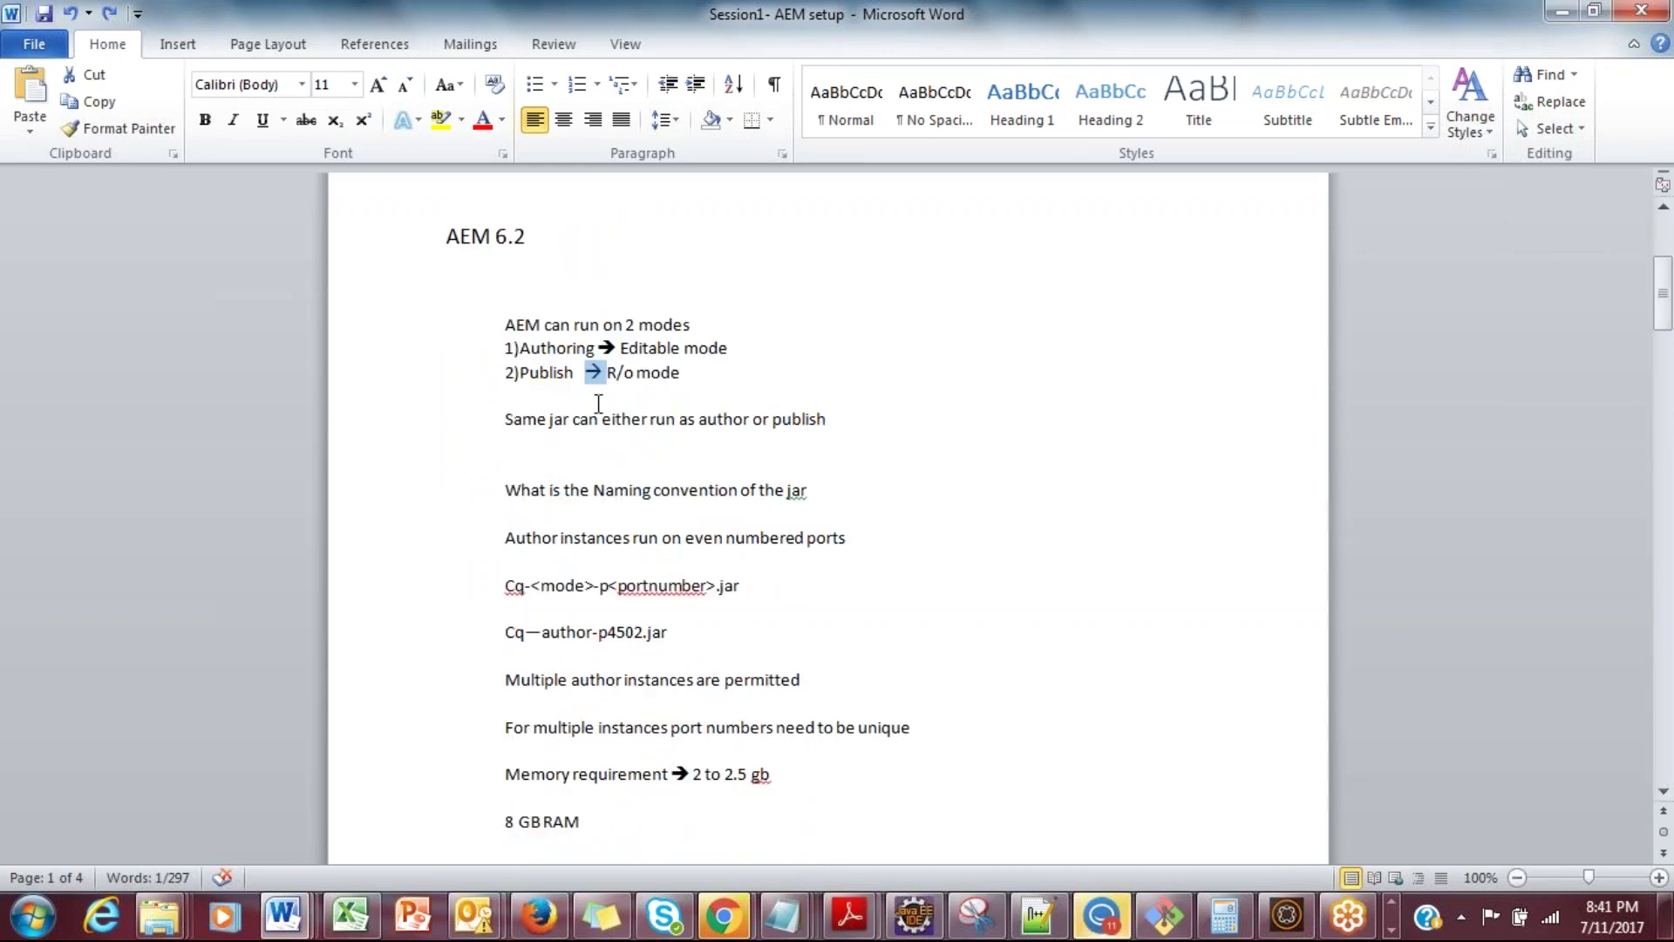
click(689, 419)
drag(690, 419, 834, 415)
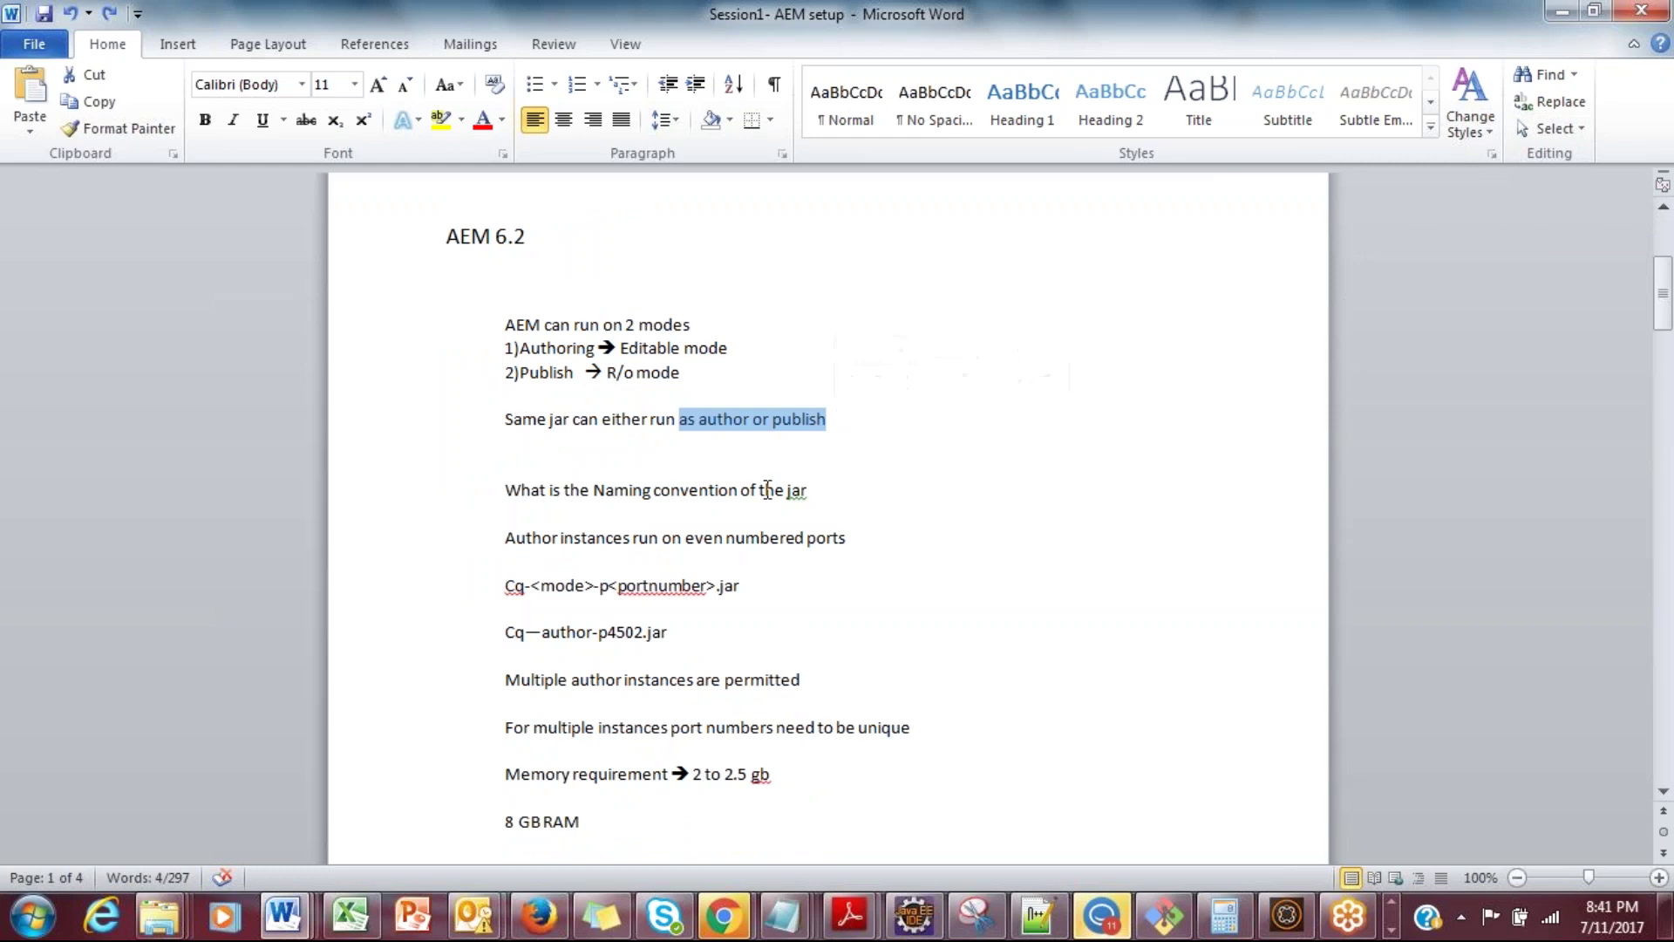
key(alt+Tab)
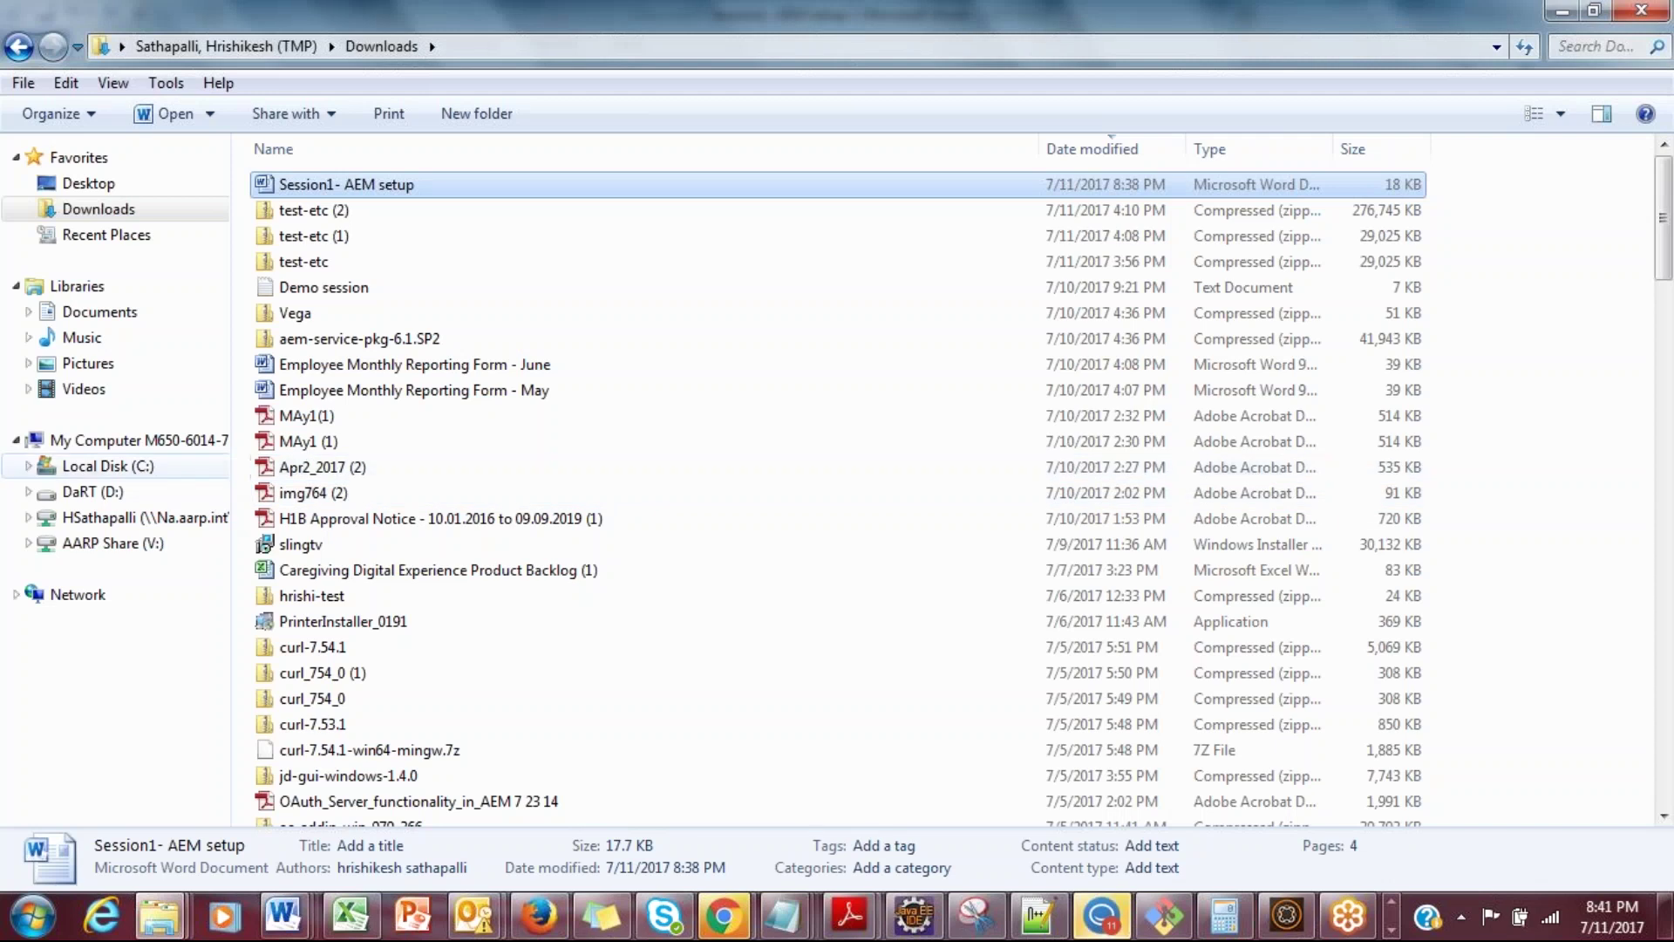
click(107, 465)
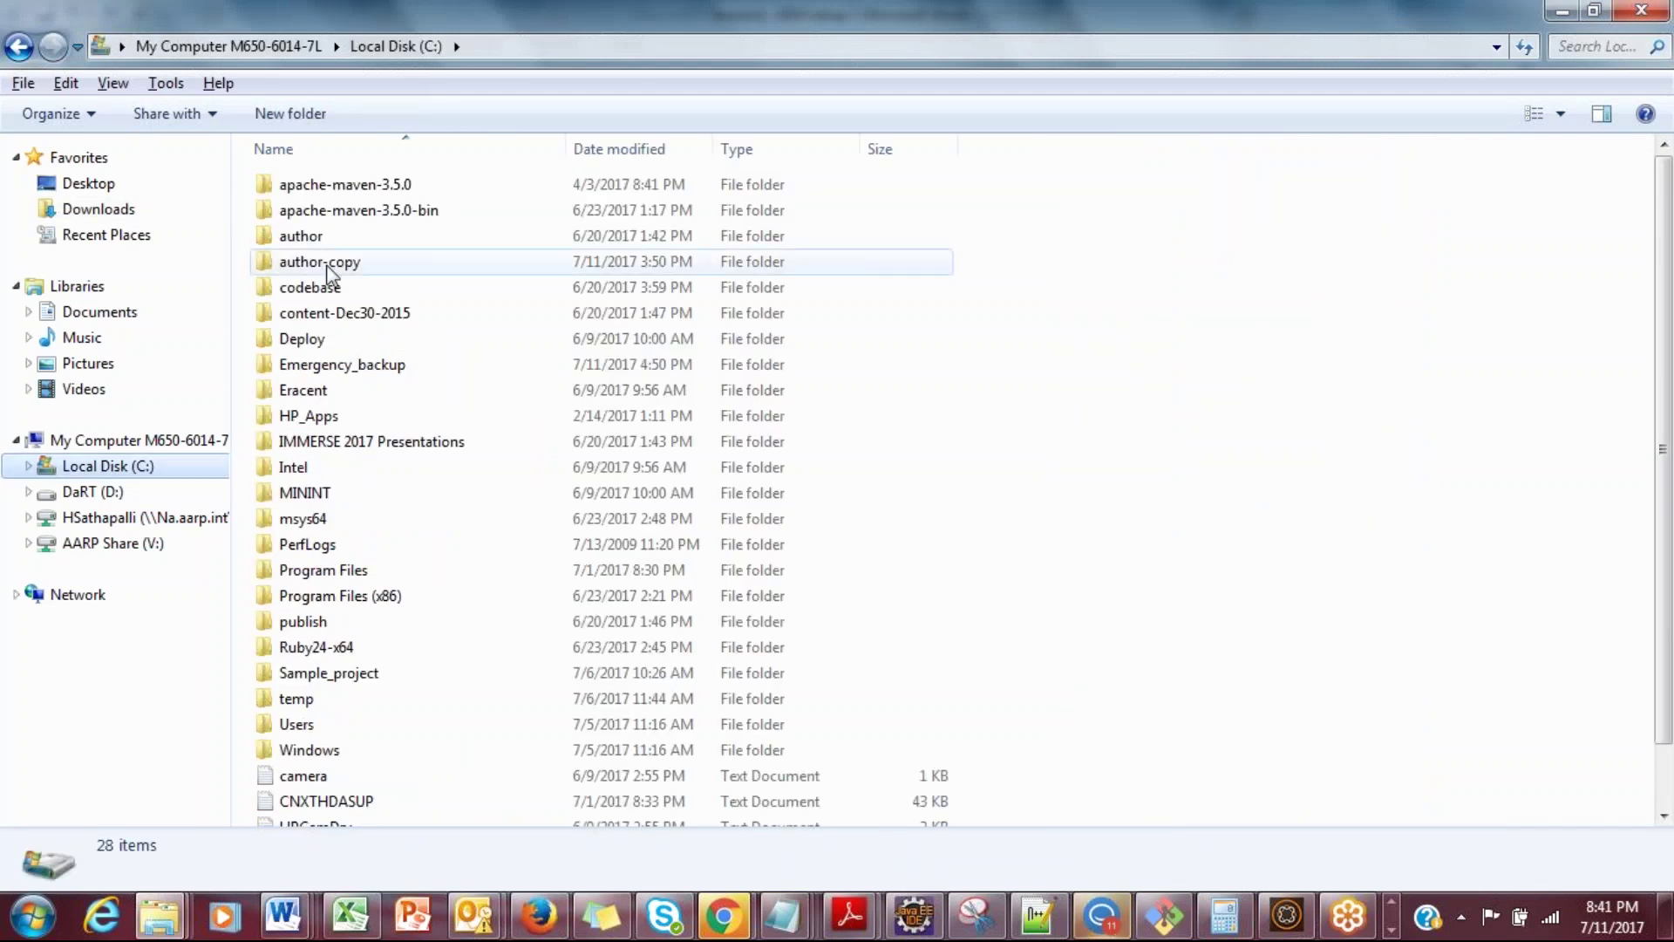
key(alt+Tab)
click(888, 537)
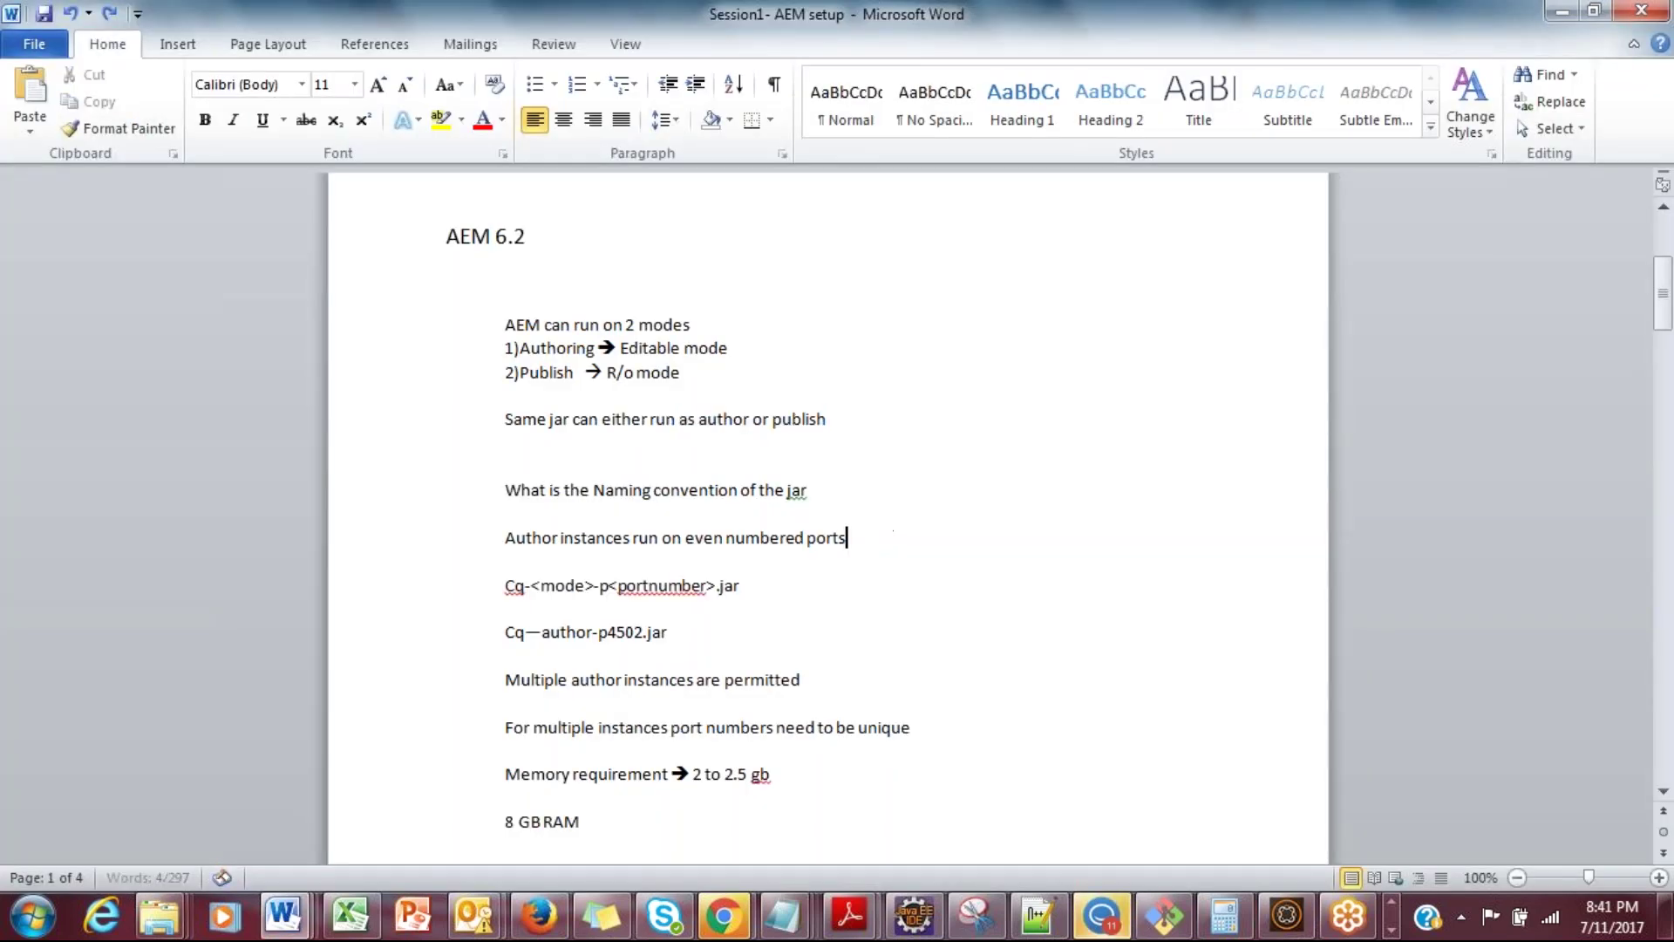
key(Up)
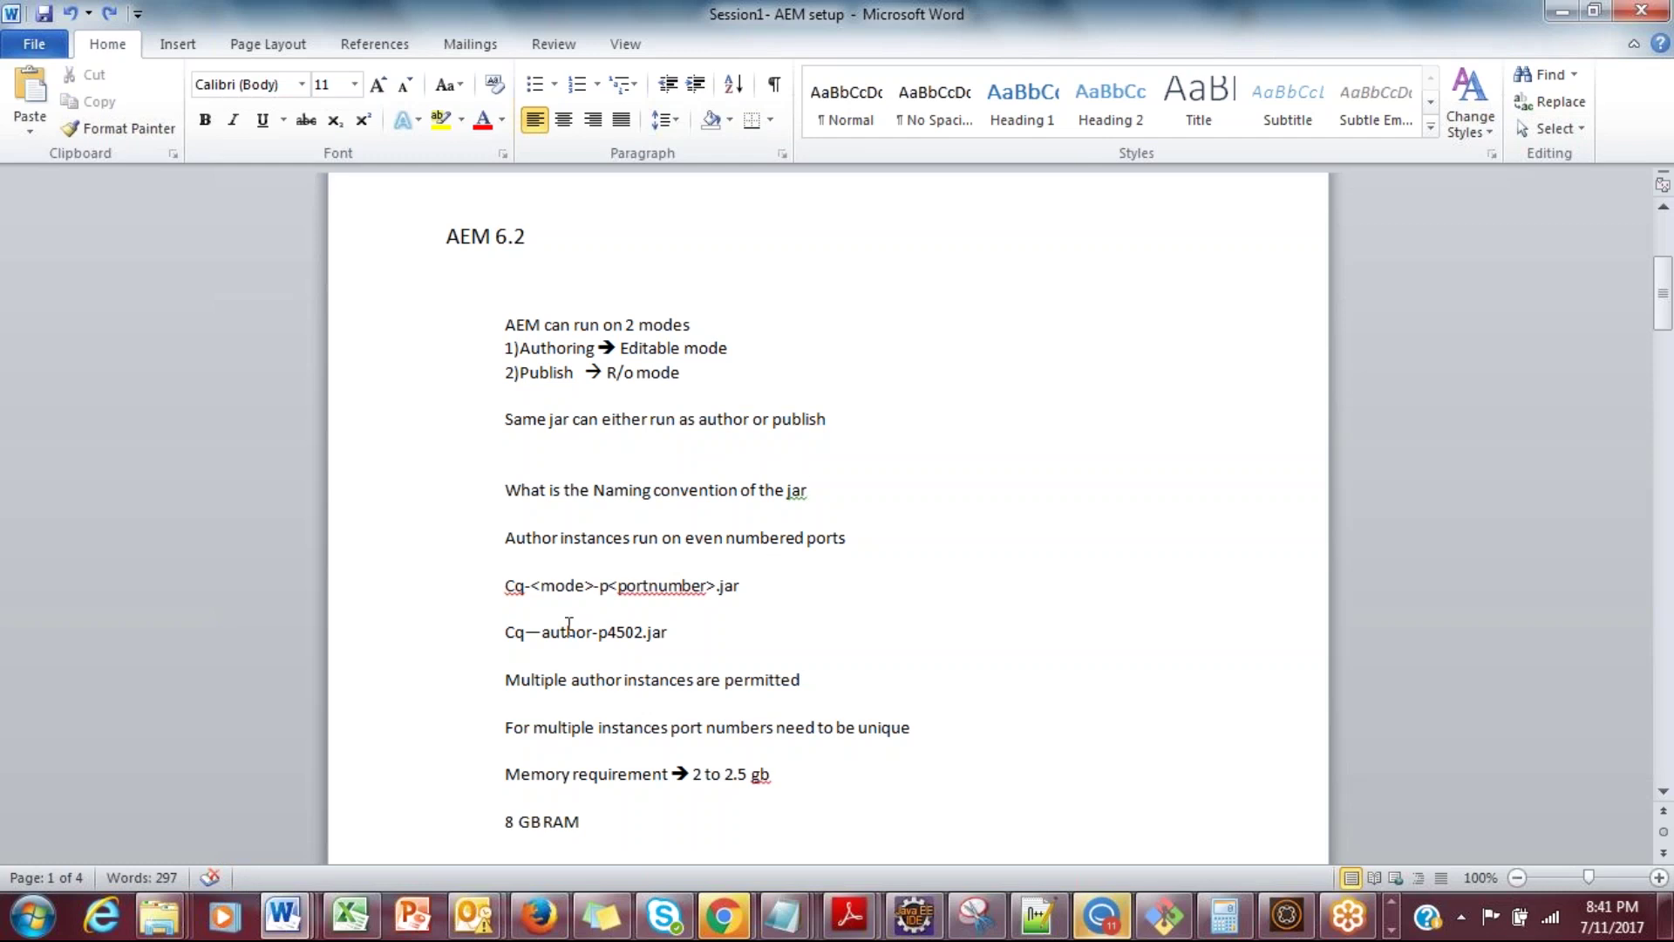
double_click(513, 585)
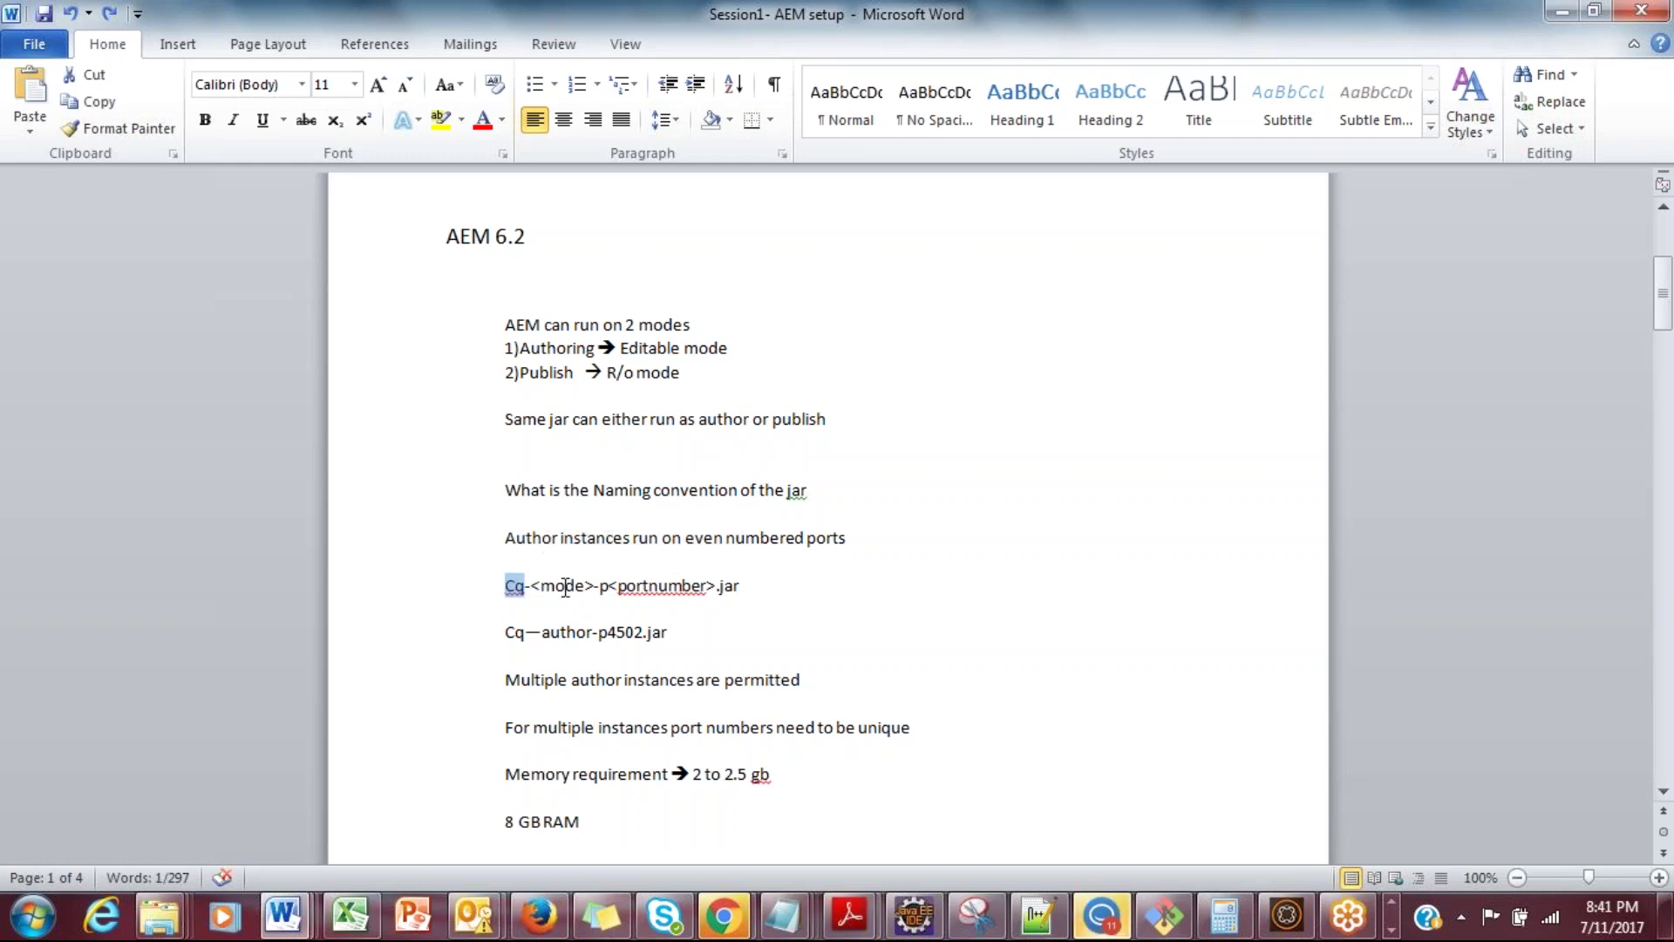
double_click(561, 585)
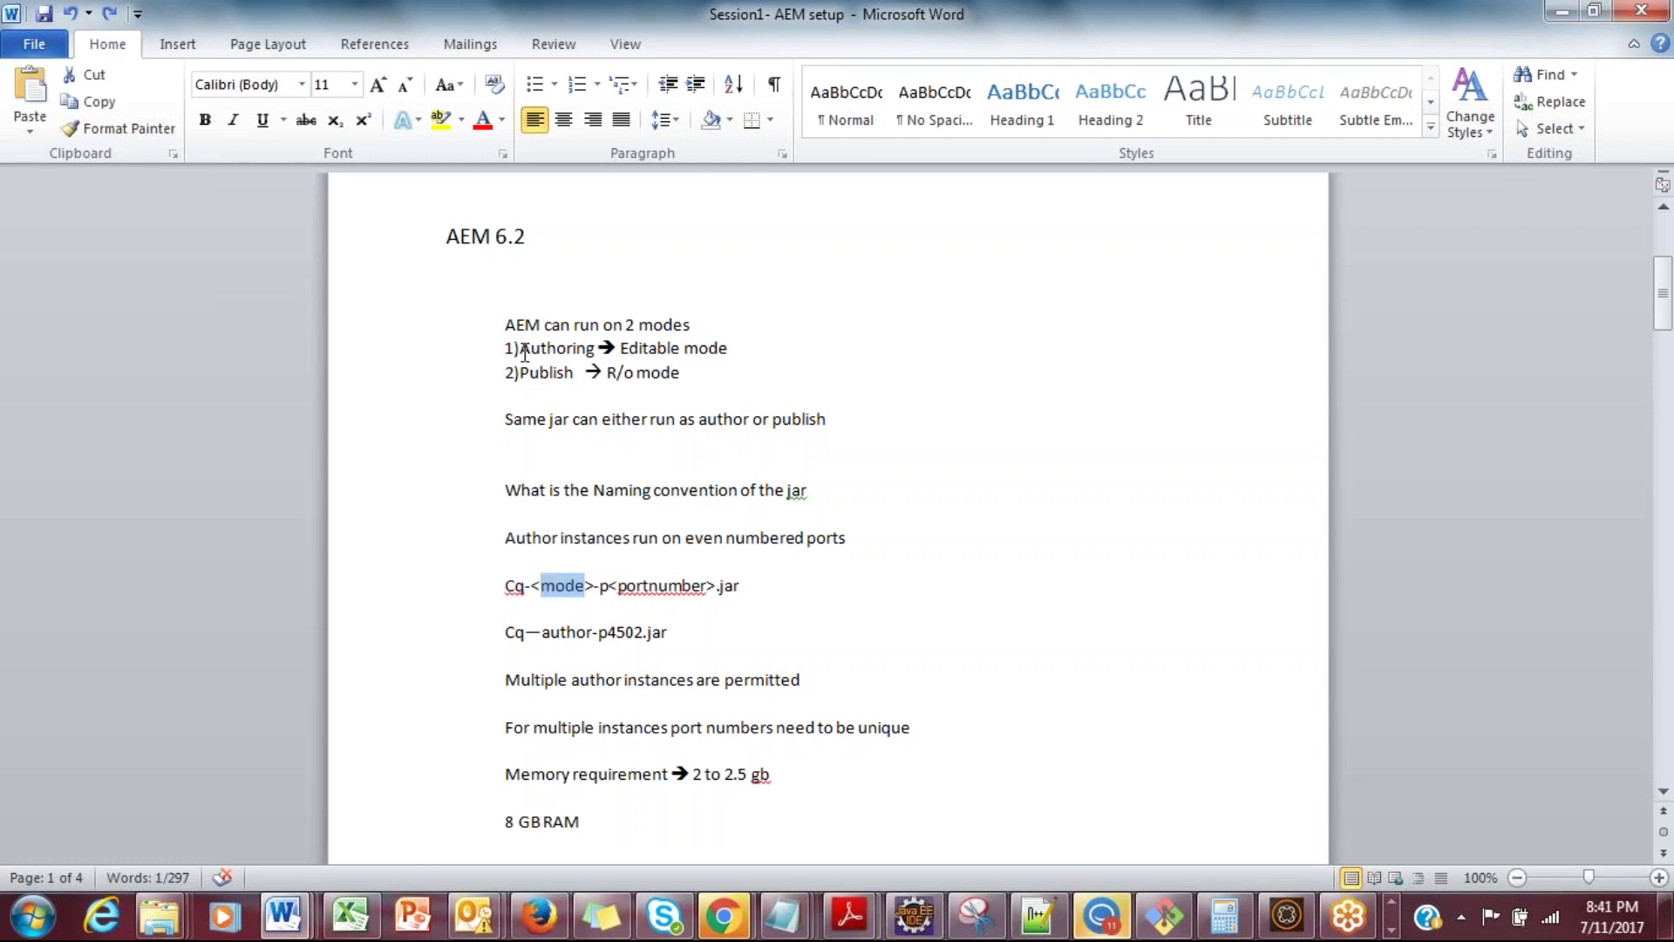
drag(520, 349, 563, 349)
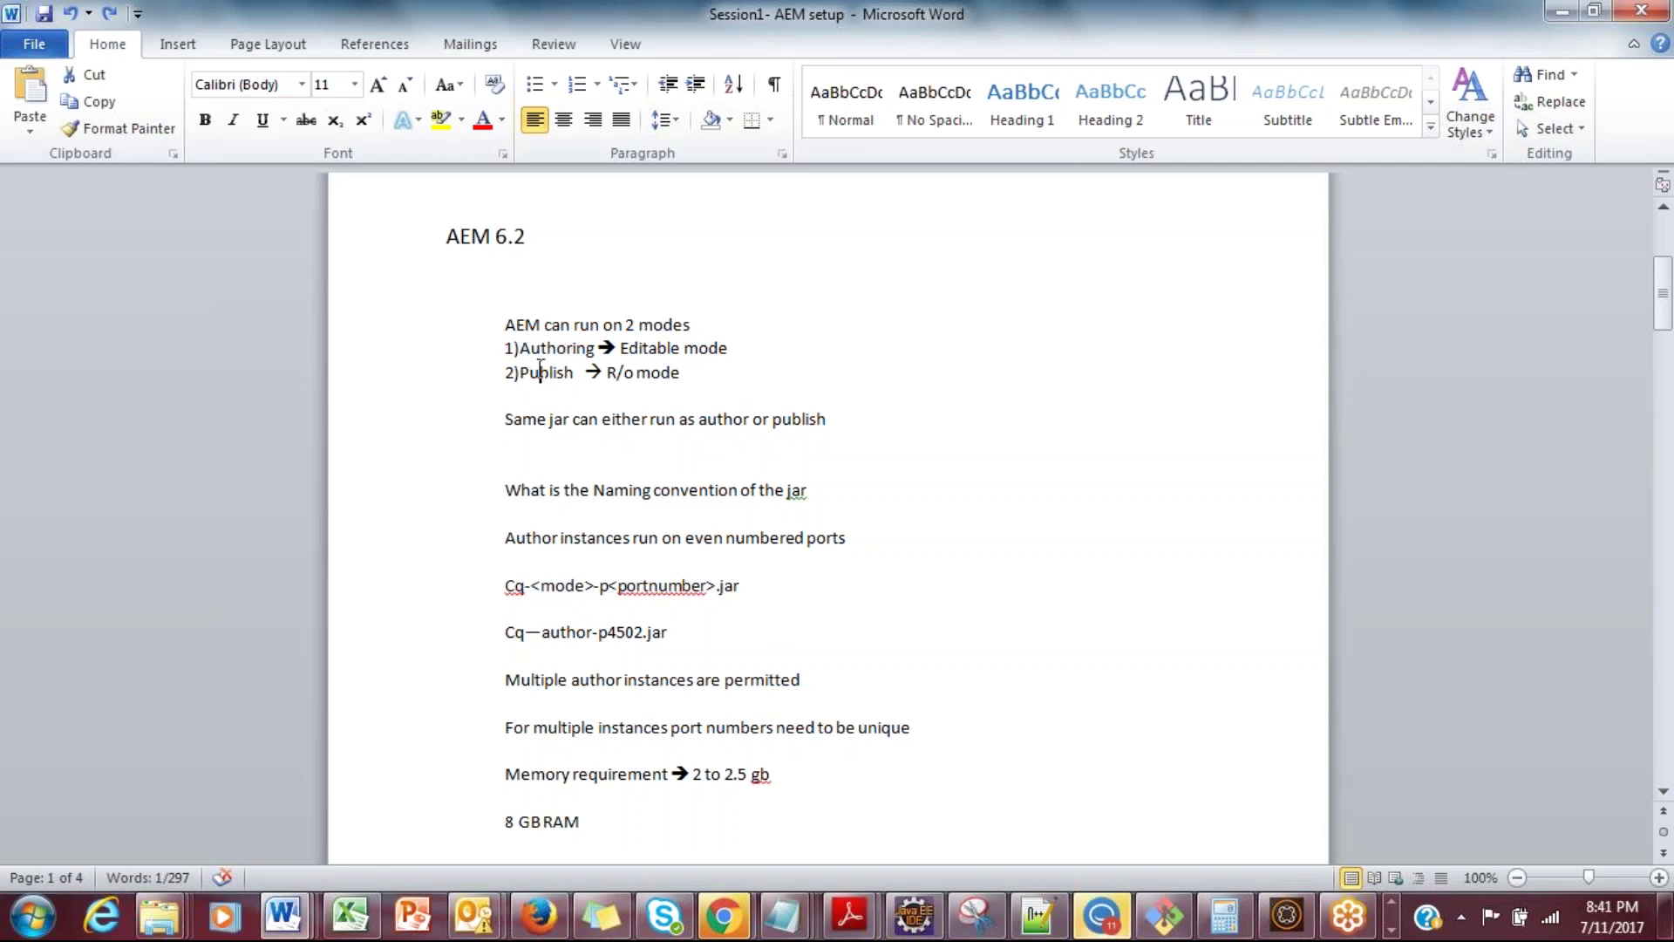
double_click(538, 371)
double_click(558, 631)
double_click(562, 585)
click(559, 630)
double_click(558, 631)
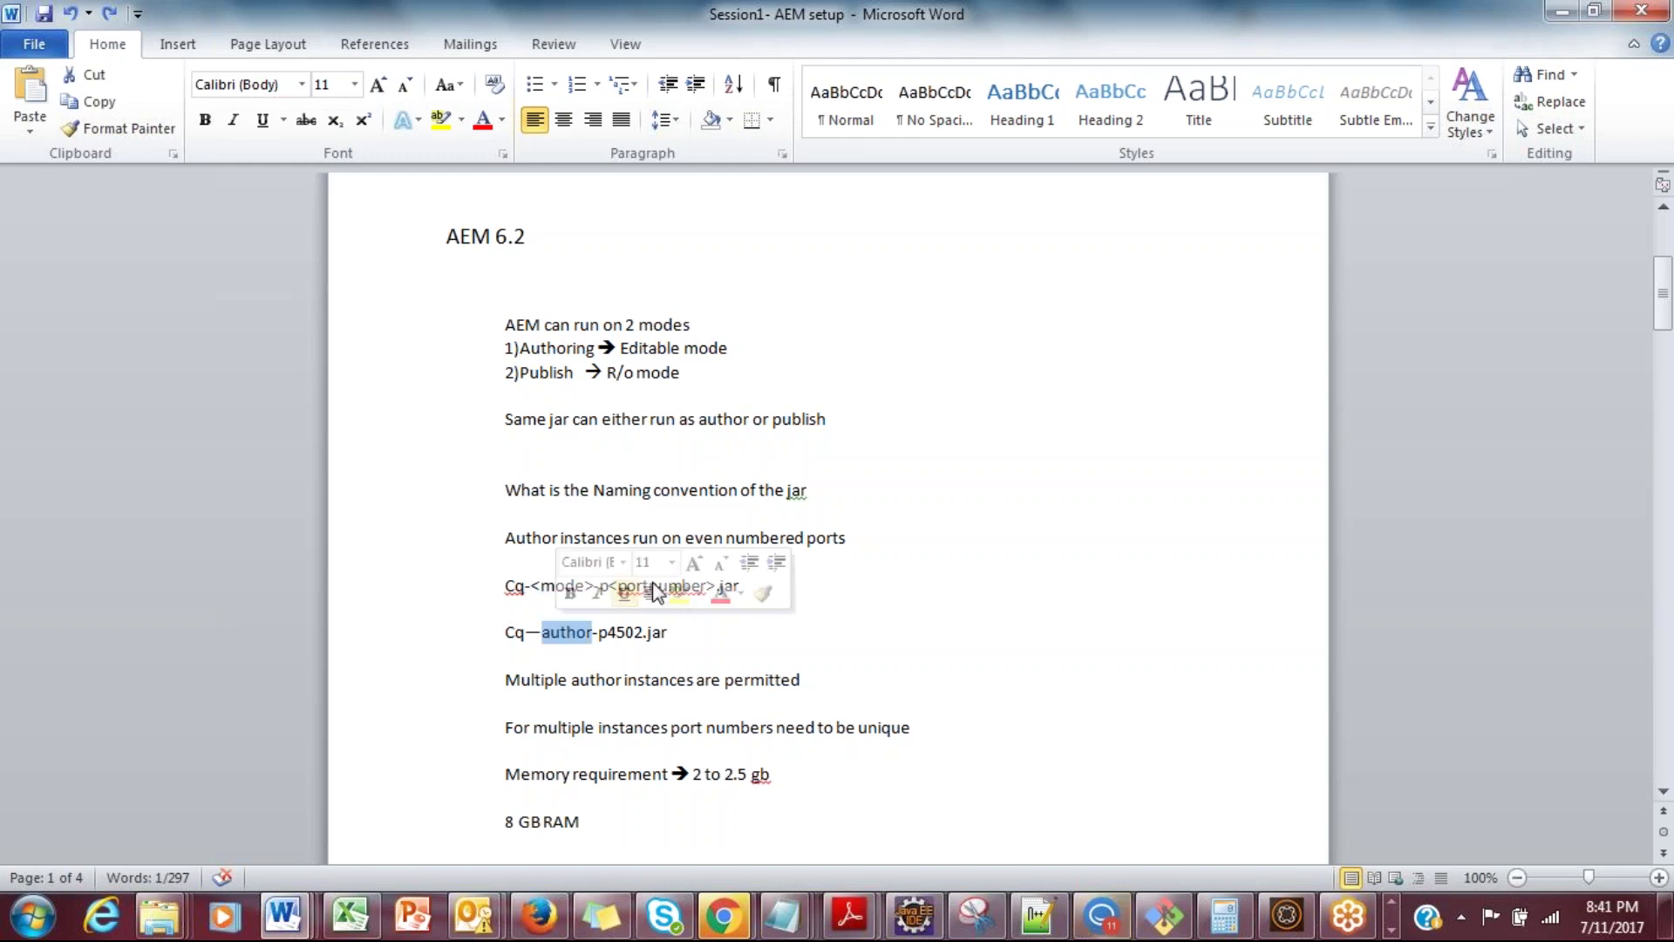
click(543, 631)
drag(608, 586, 598, 586)
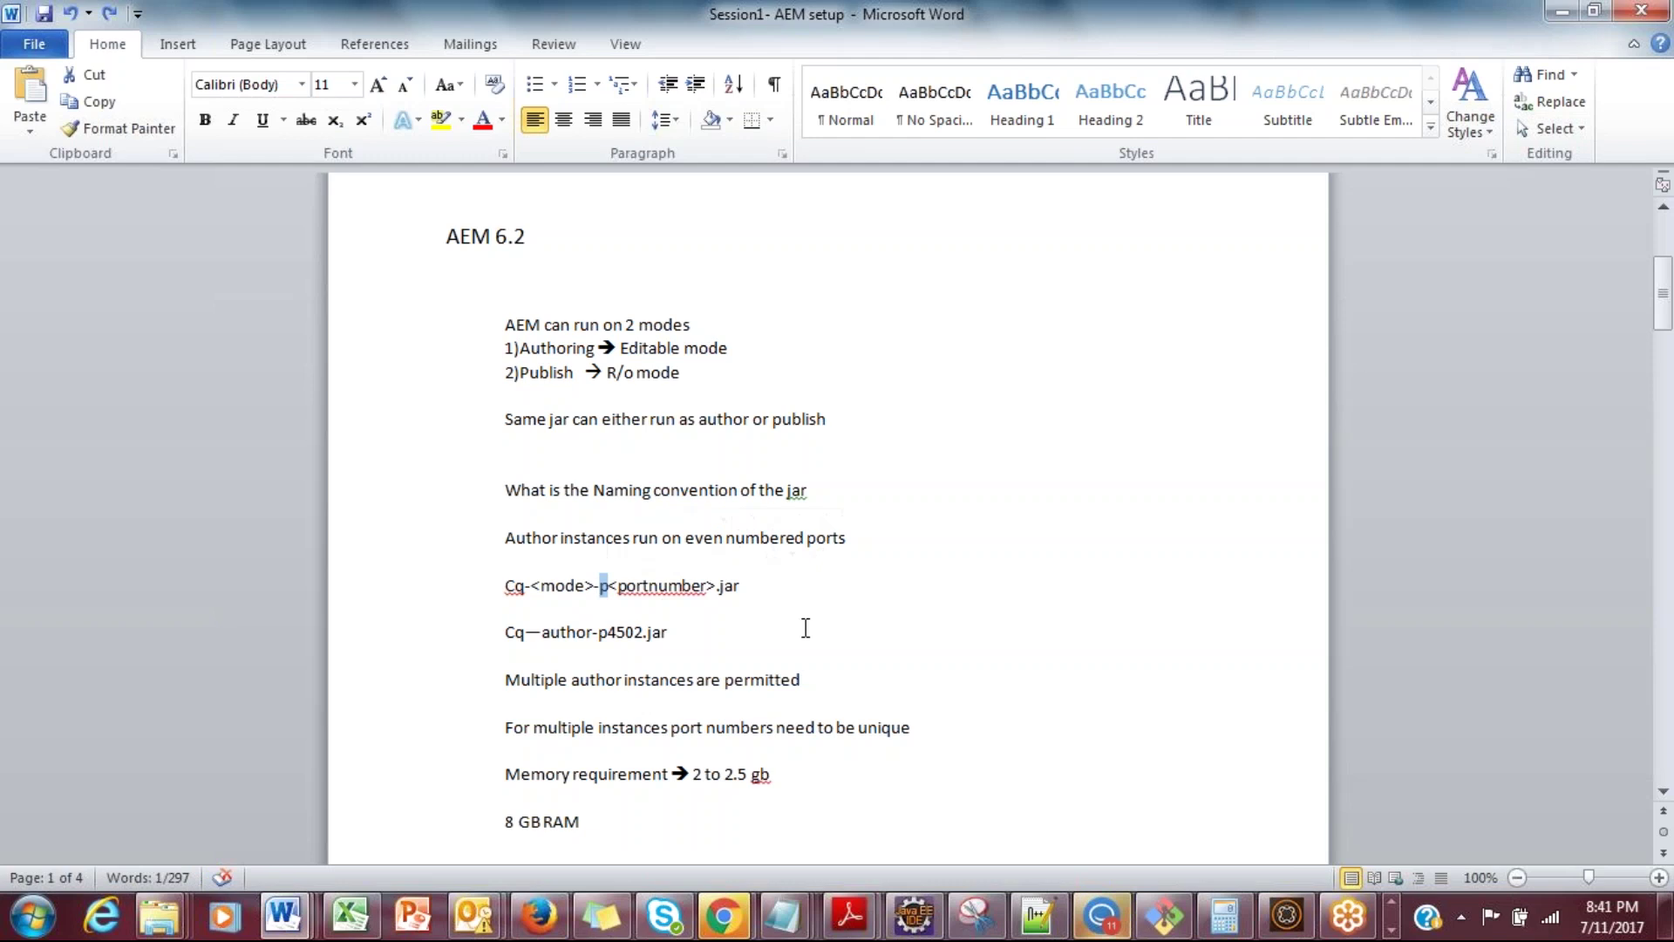
Step: Add 'Author instances run on even numbered ports' below the example jar name
click(716, 654)
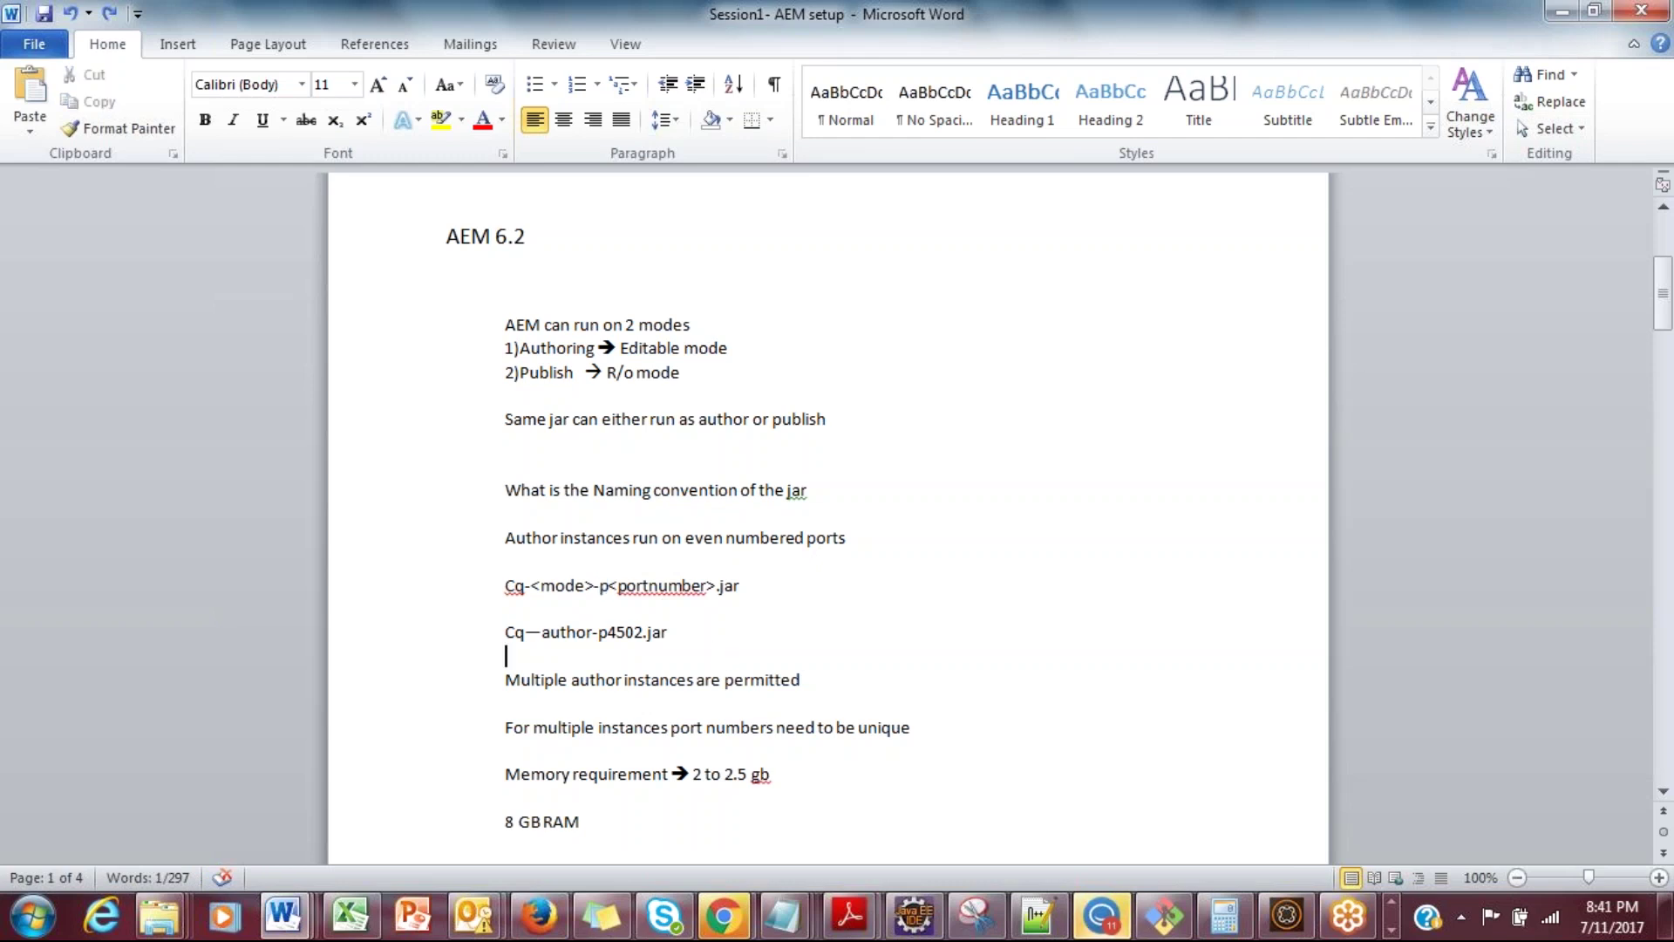
key(Return)
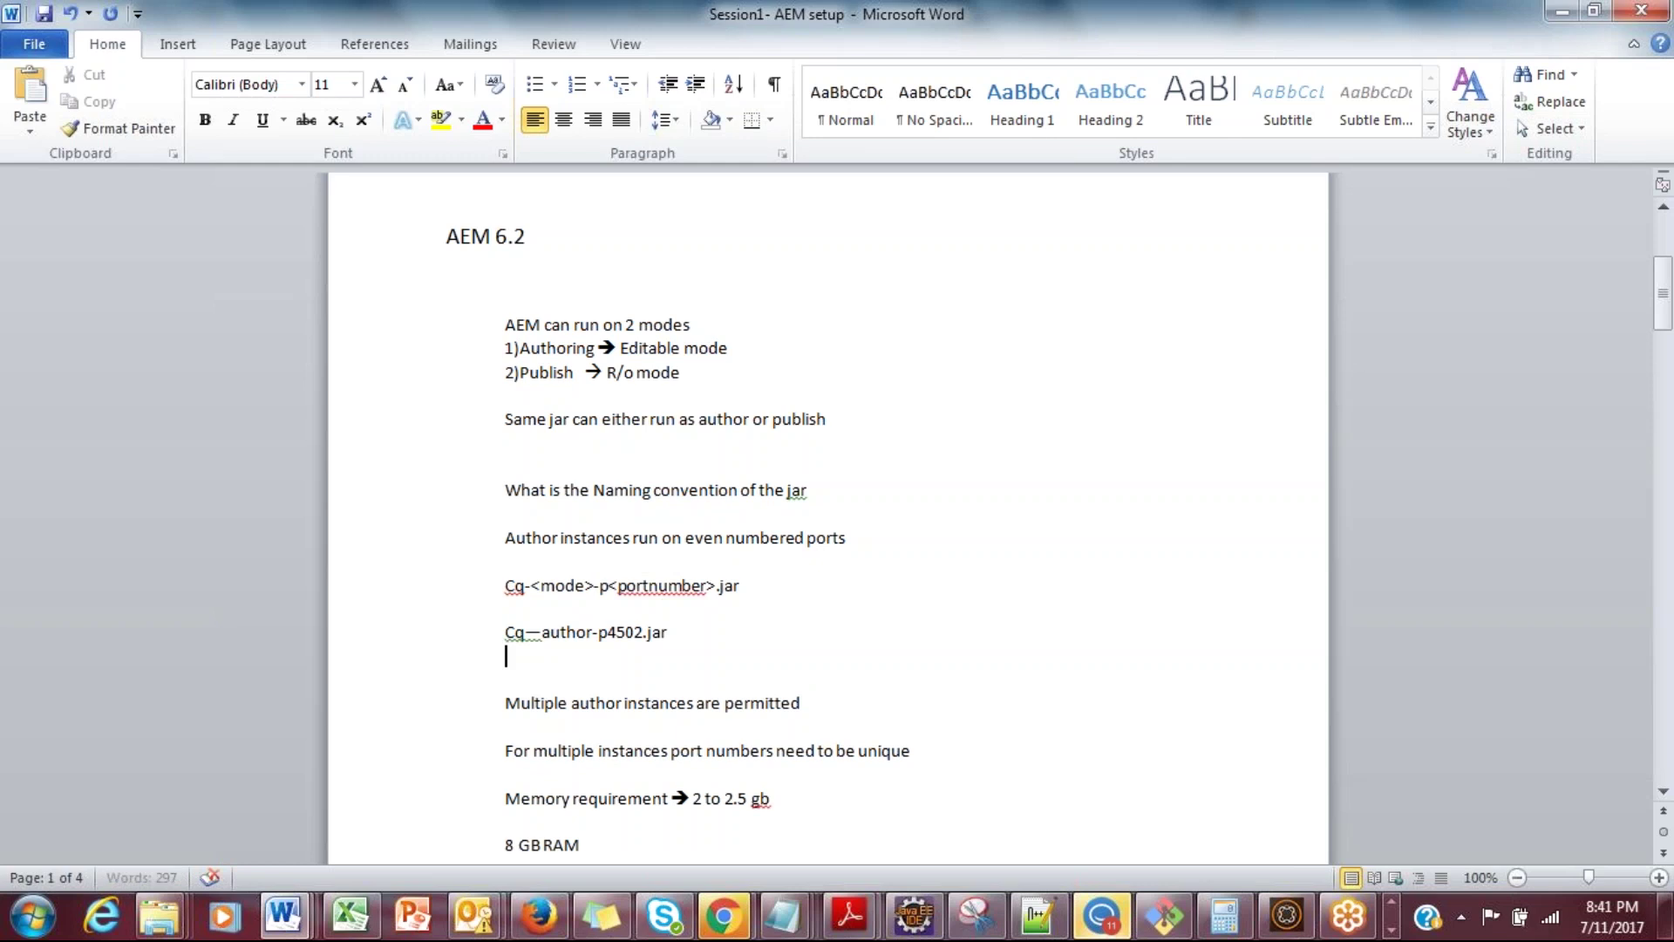
key(Return)
text(Author)
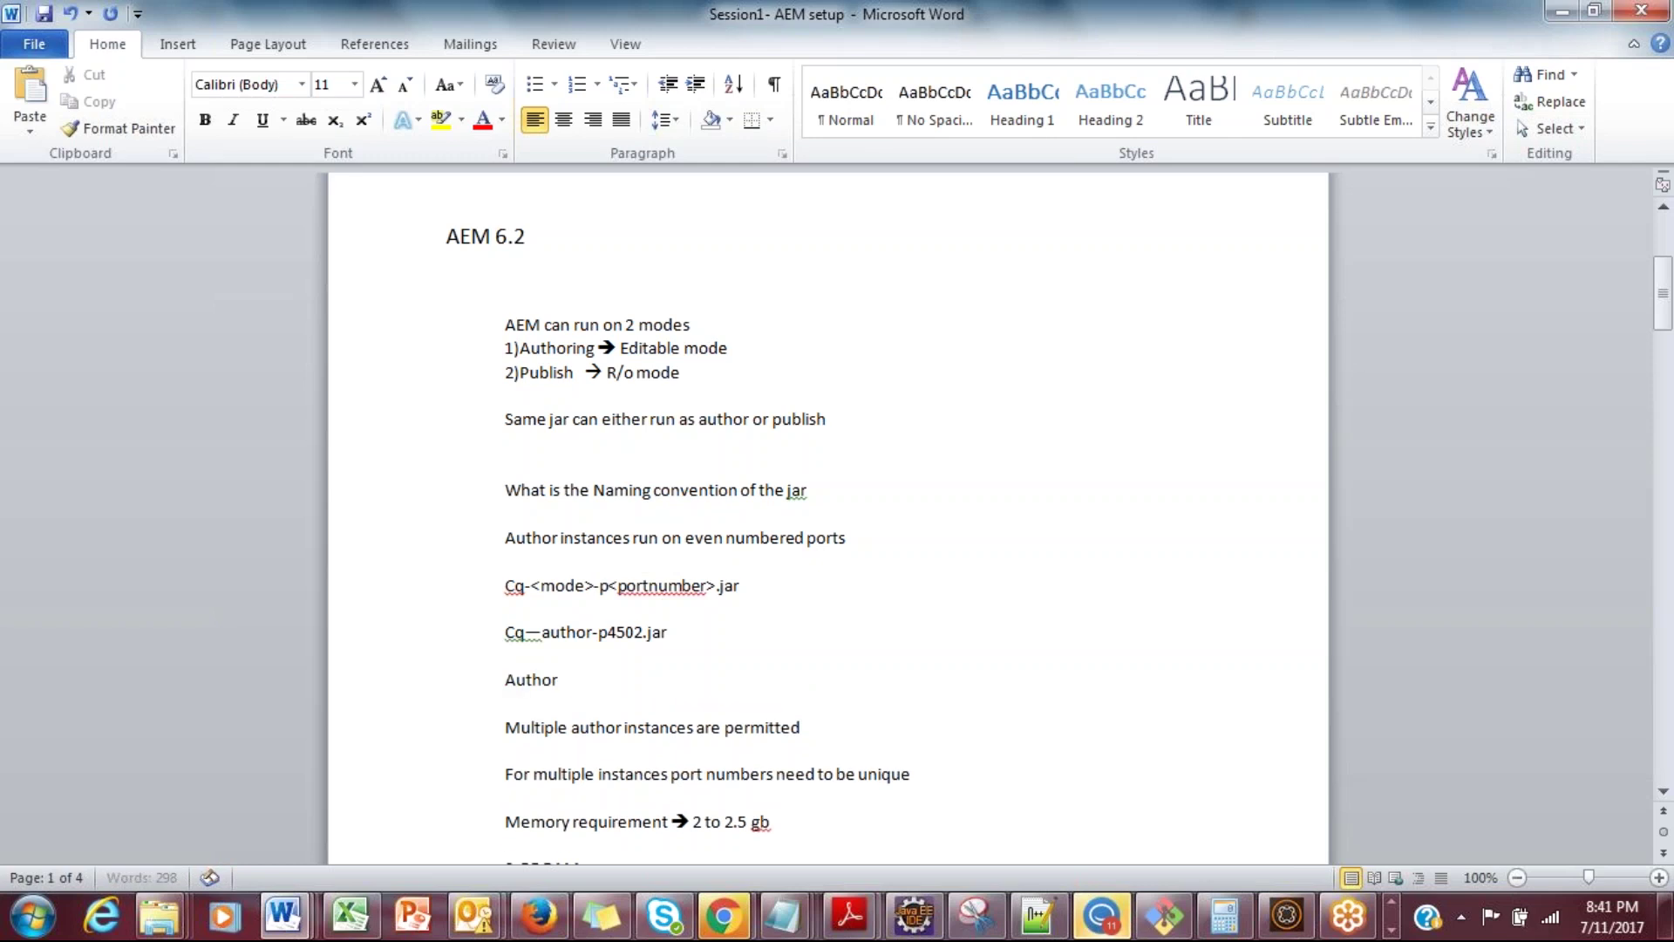
text( instances run on even)
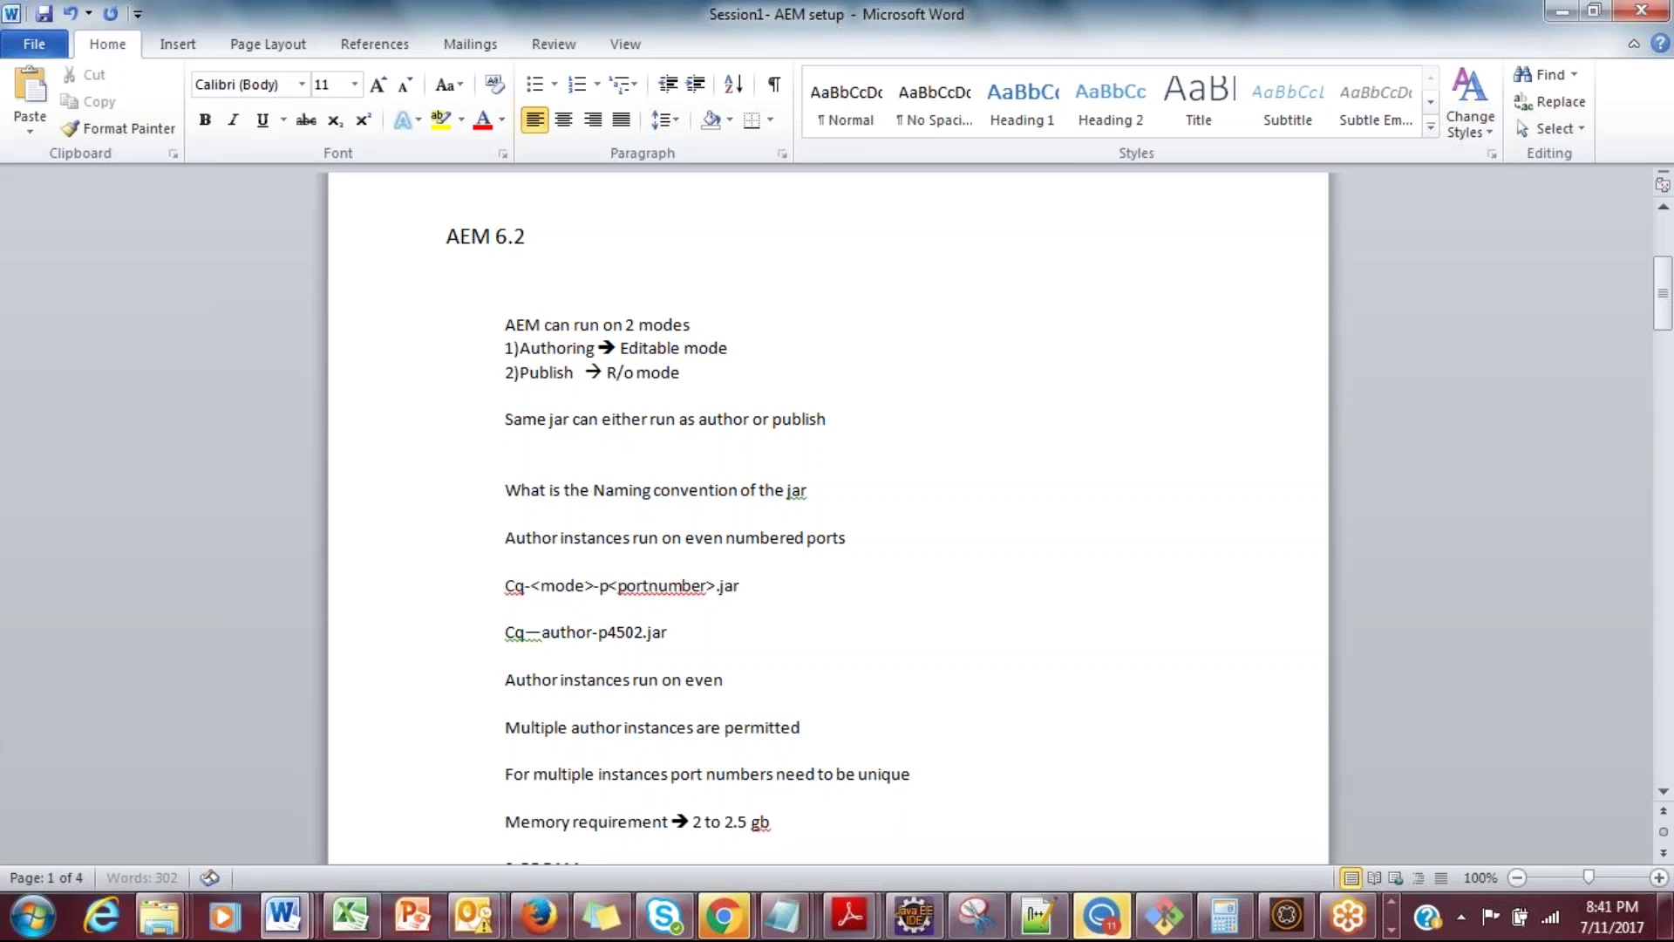
text( numbered ports)
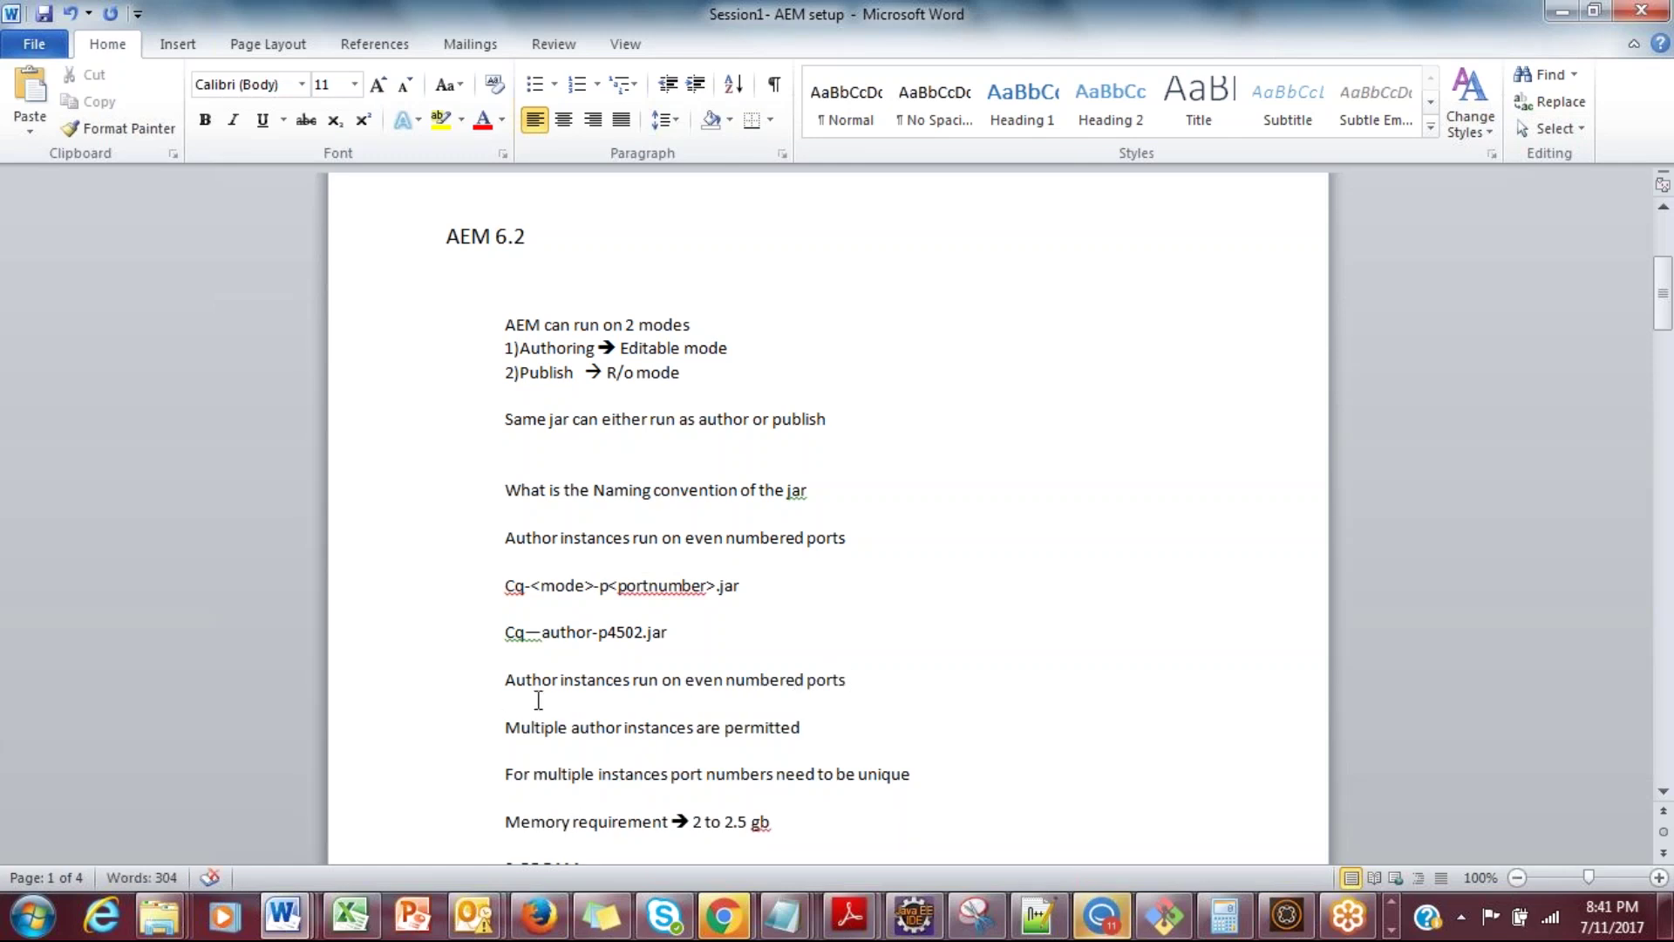
double_click(616, 633)
click(626, 633)
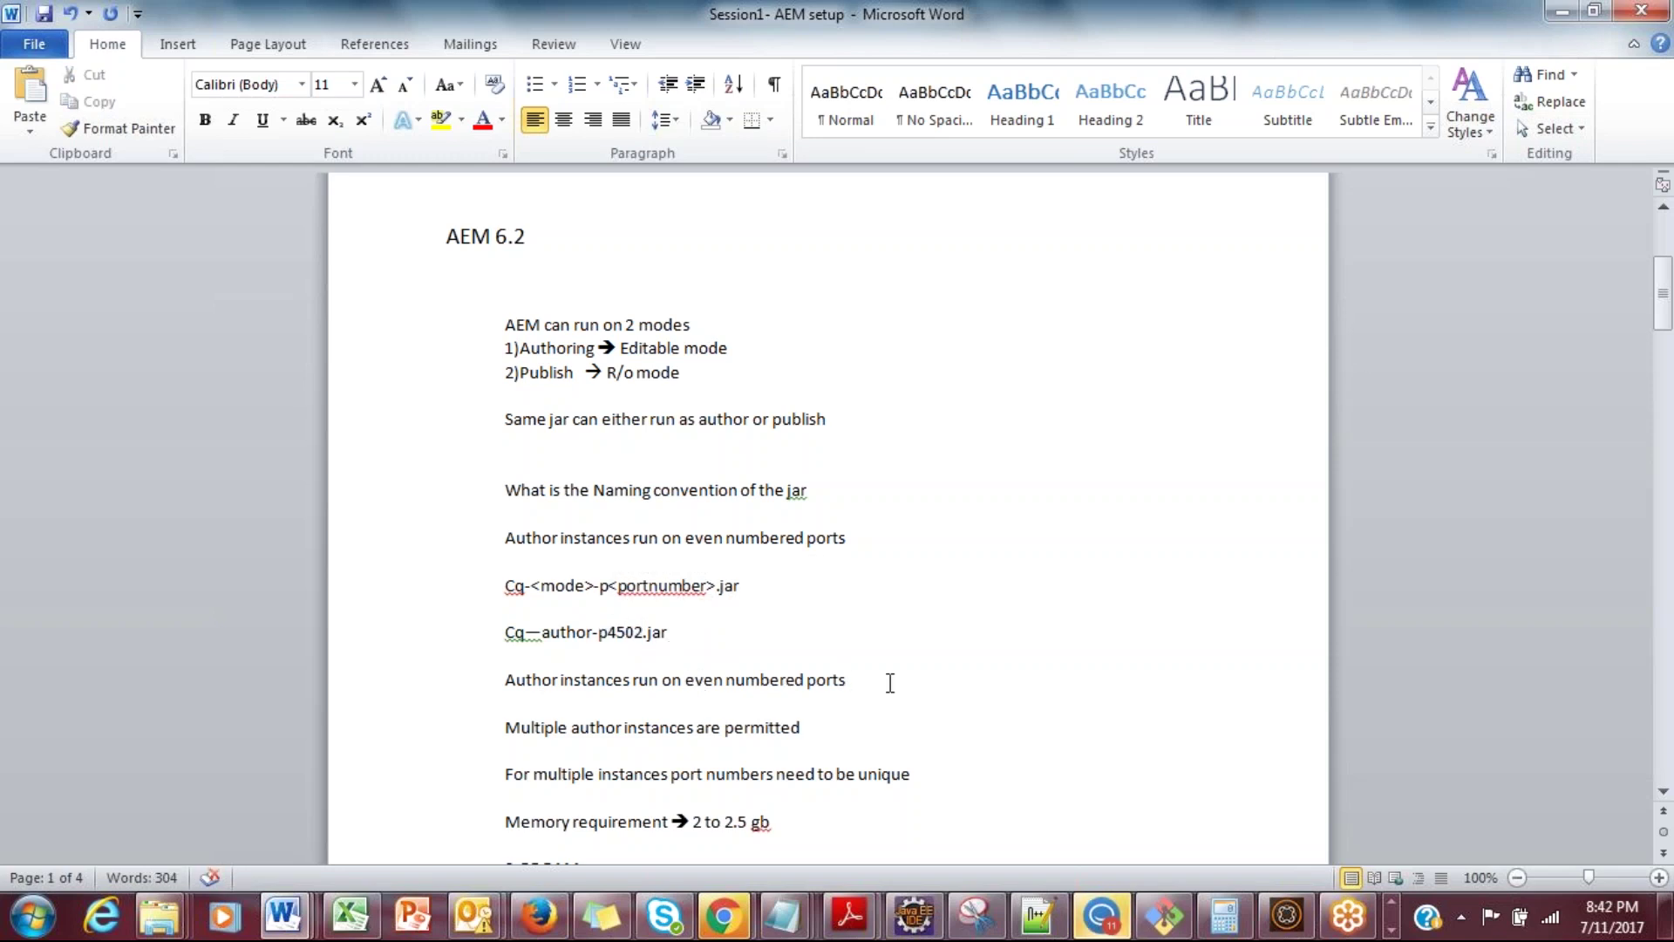
Step: Insert blank lines after the 8 GB RAM line
key(Down)
key(Down)
key(Down)
key(Down)
key(Down)
key(Return)
key(Return)
Step: Type the heading '3 ways of starting AEM instance' and begin the multiple-instances line
text(3 ways of starting AEM instance)
key(Return)
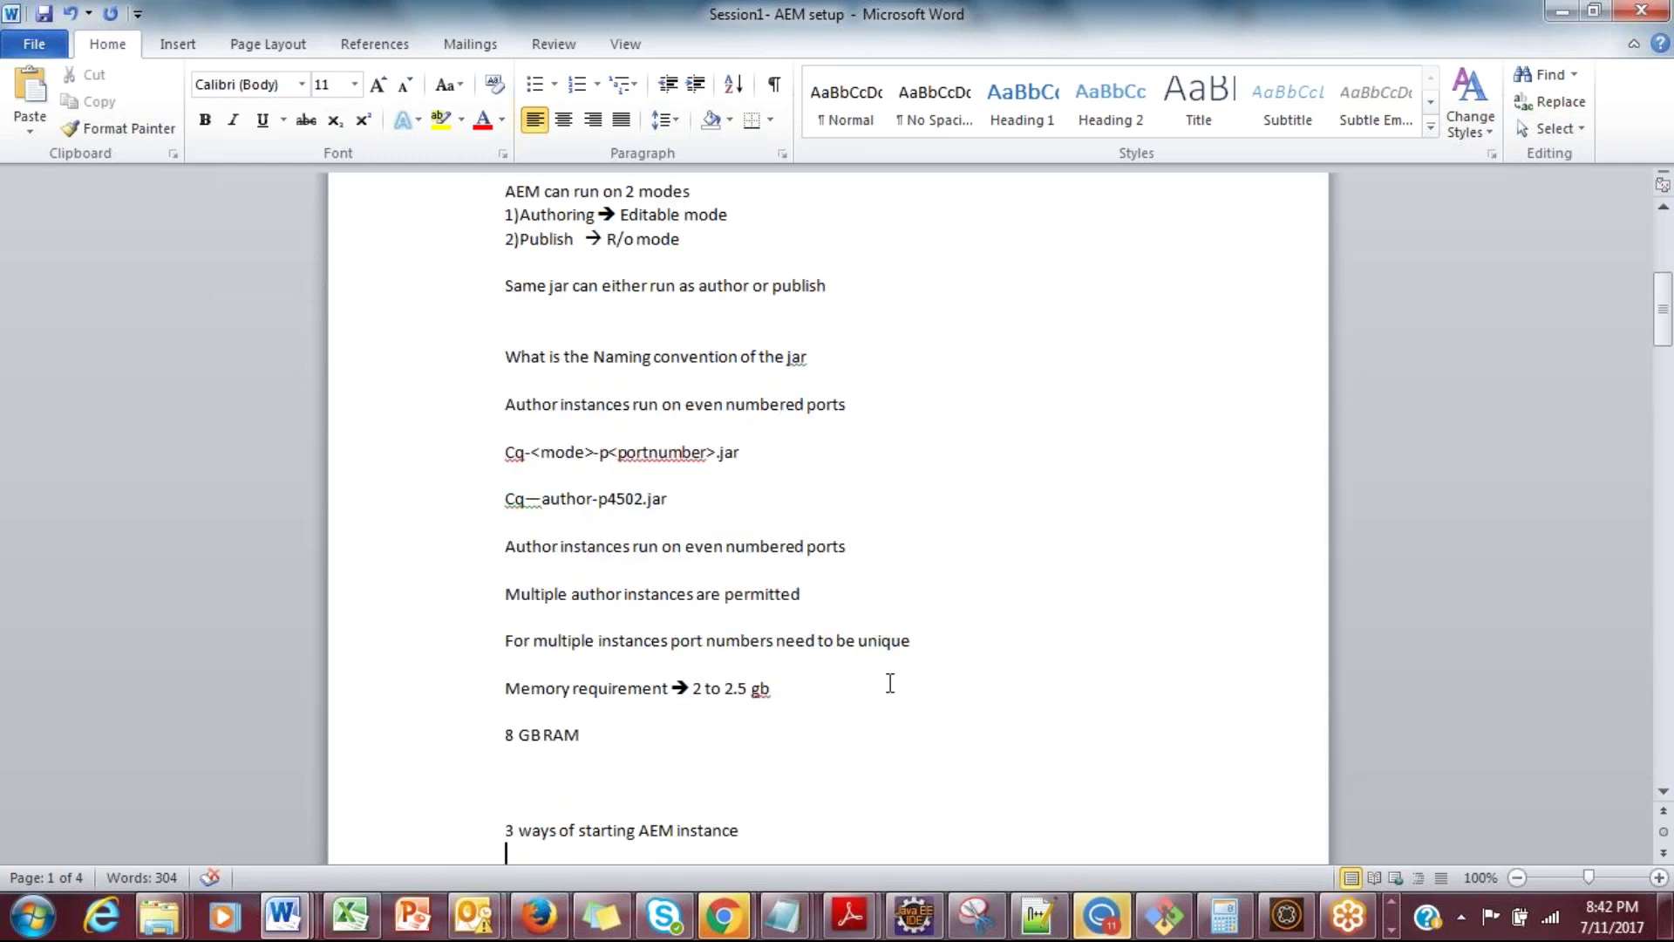
click(886, 552)
key(Return)
text(It is possible to have multiple instances of AEM on your machine,)
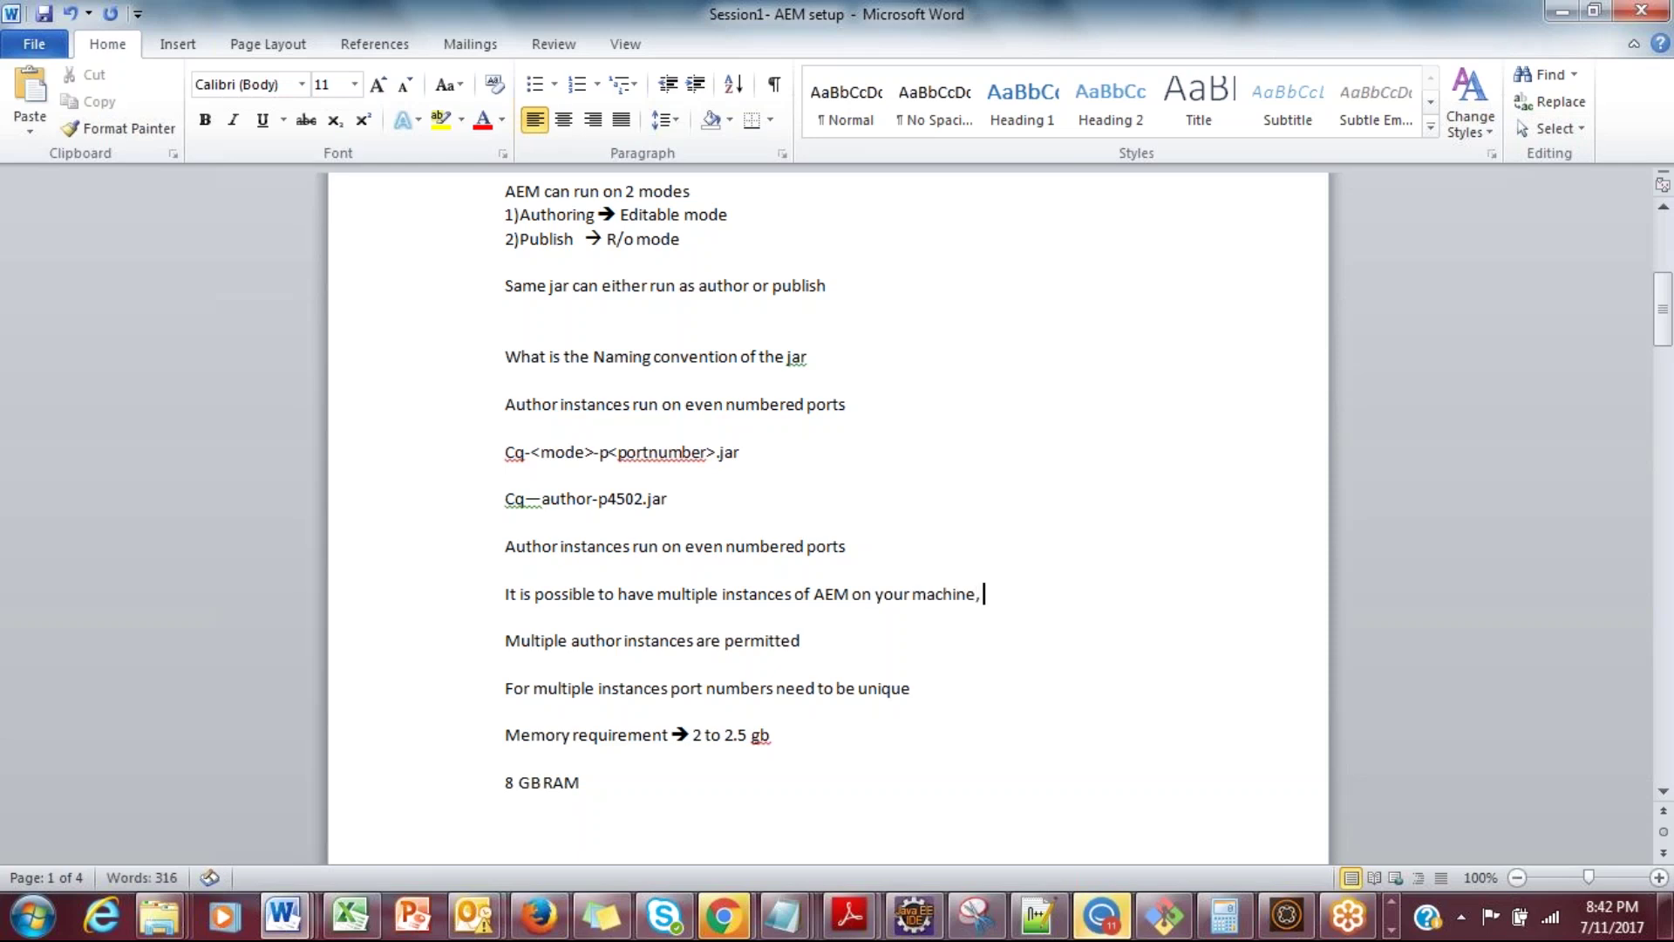
text( Port)
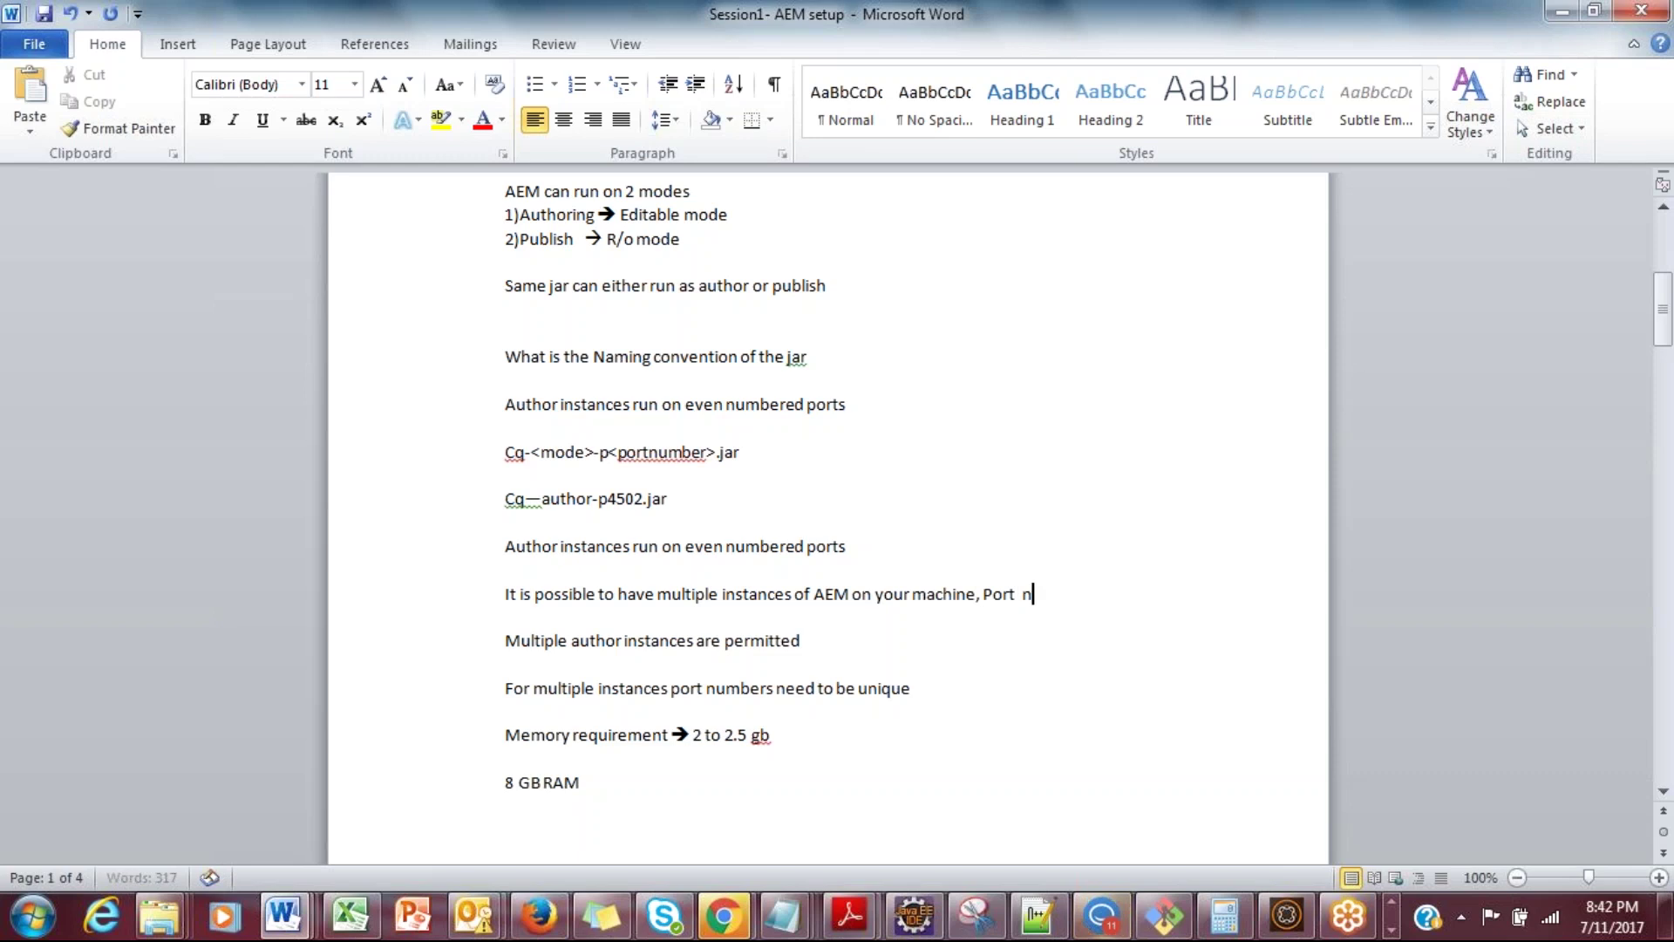
text(  numb)
key(BackSpace)
key(BackSpace)
key(BackSpace)
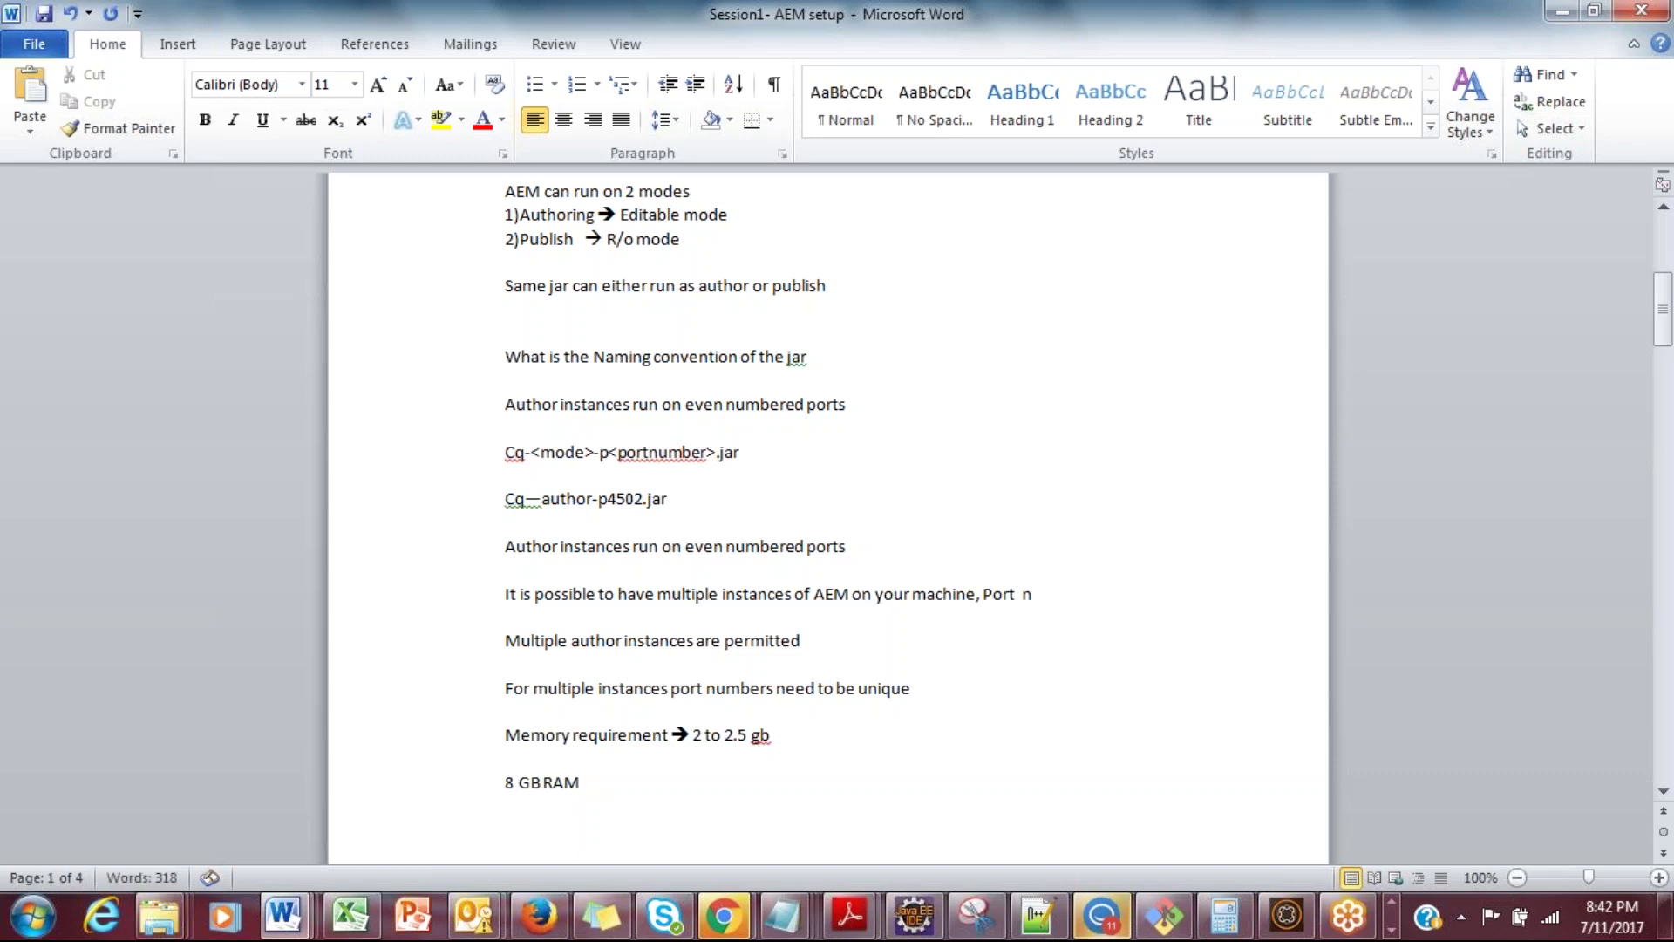
Step: Finish the multiple-instances line with 'Port numbers need to be unique'
drag(609, 499, 643, 499)
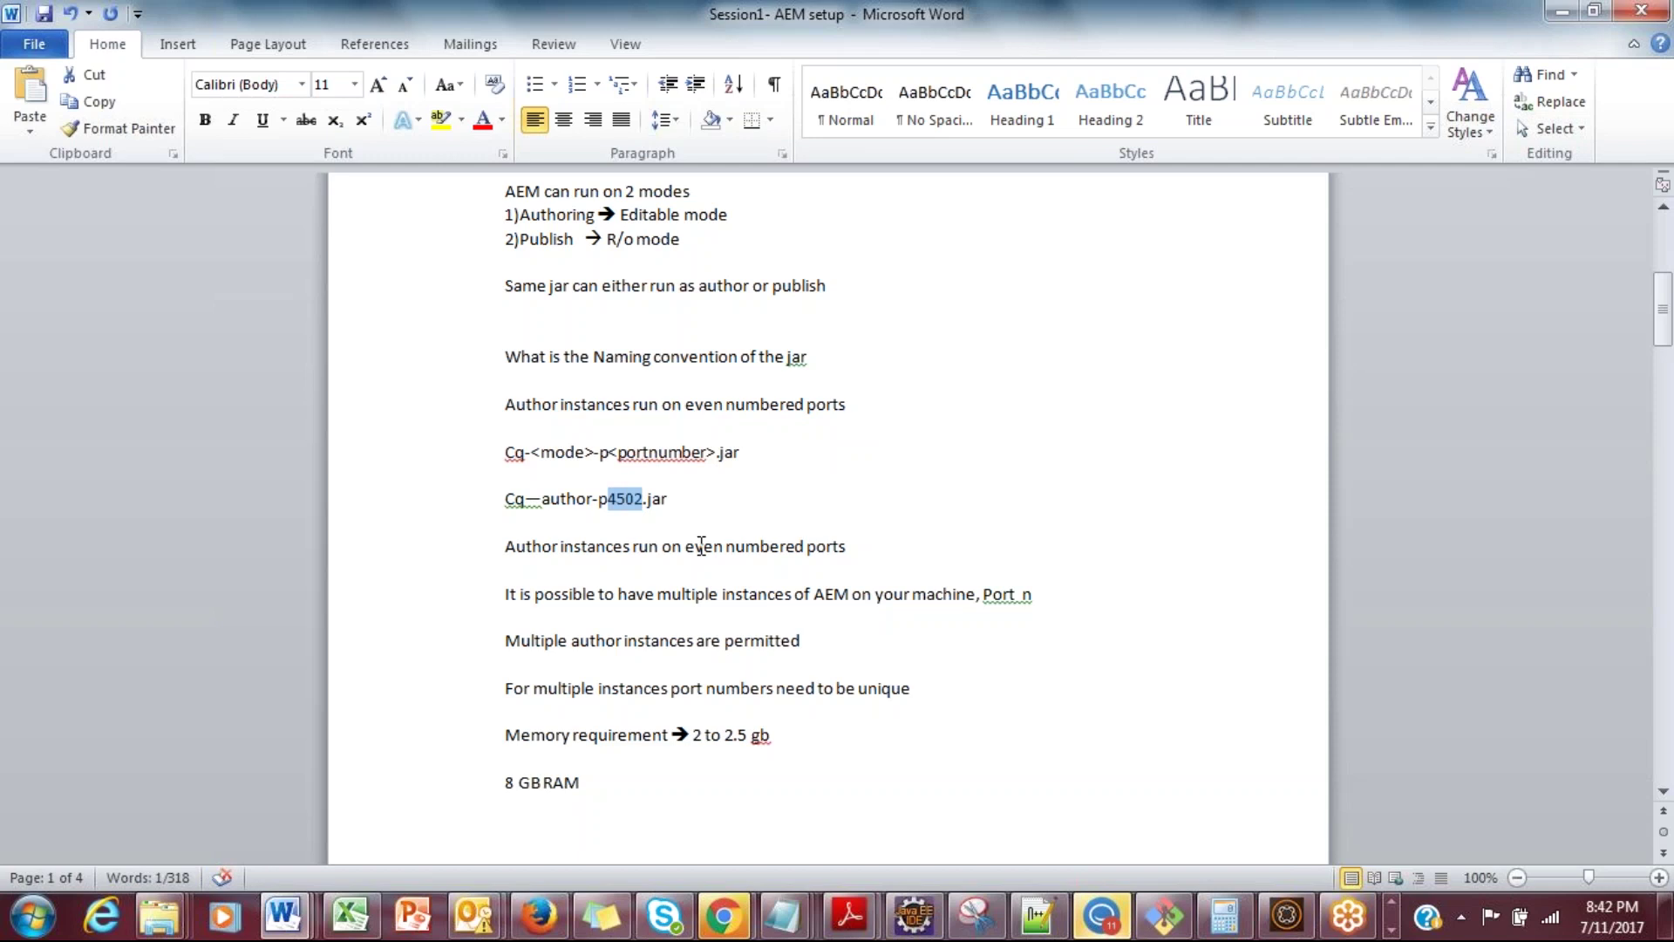
click(1039, 594)
text(umbers)
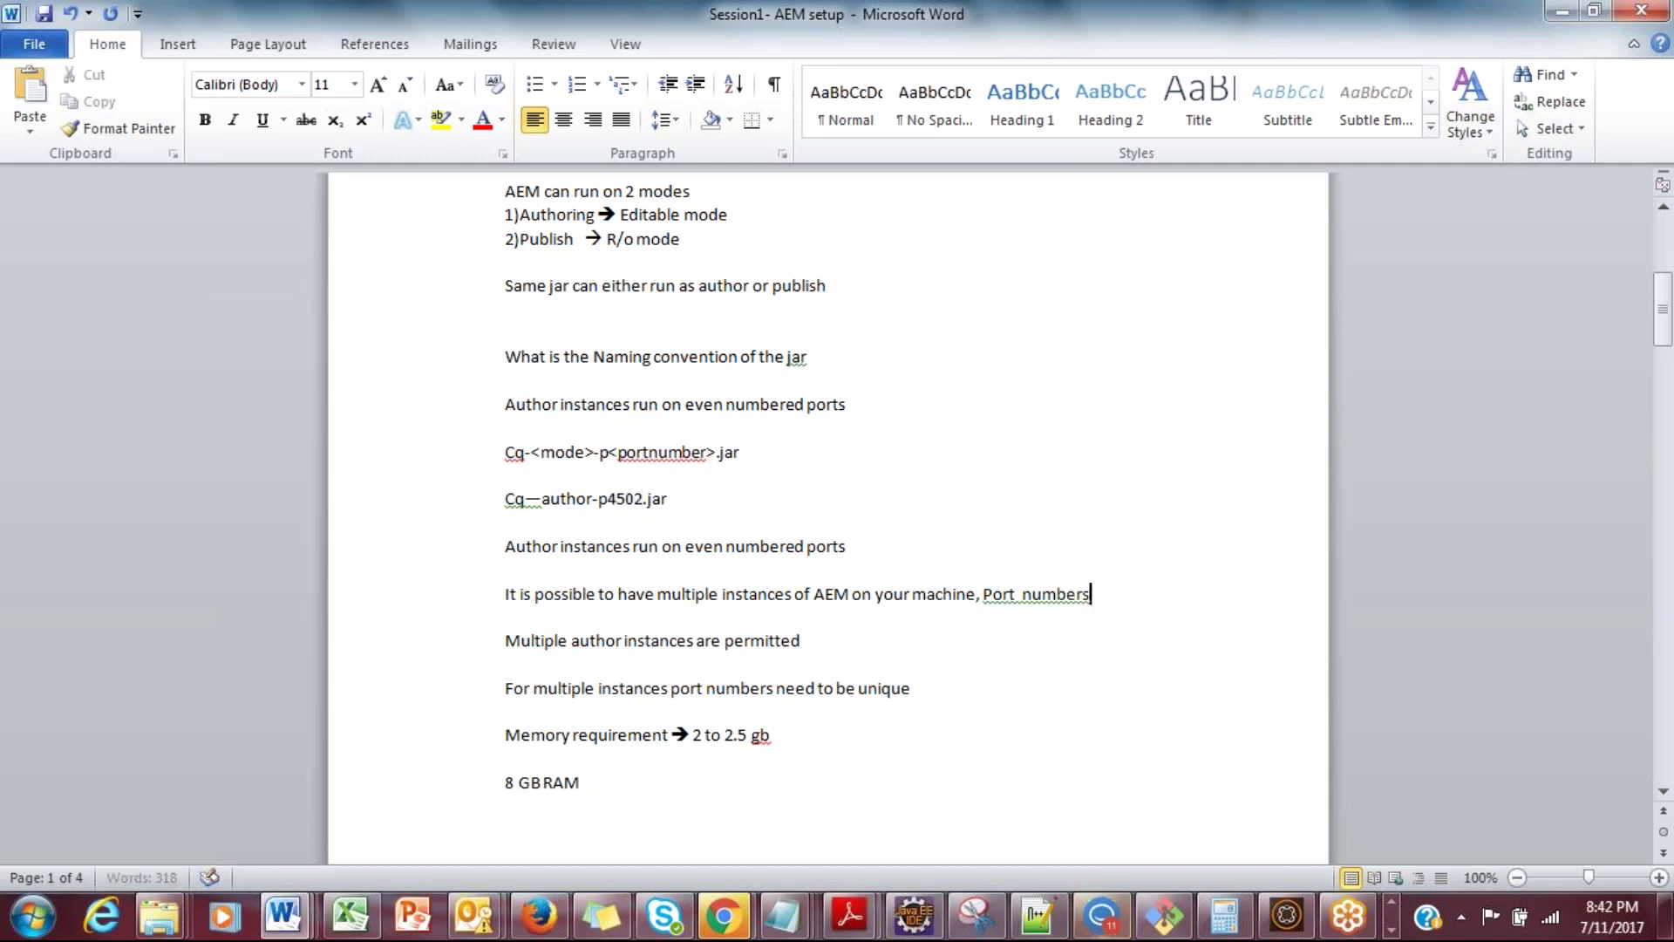
text( need to be u)
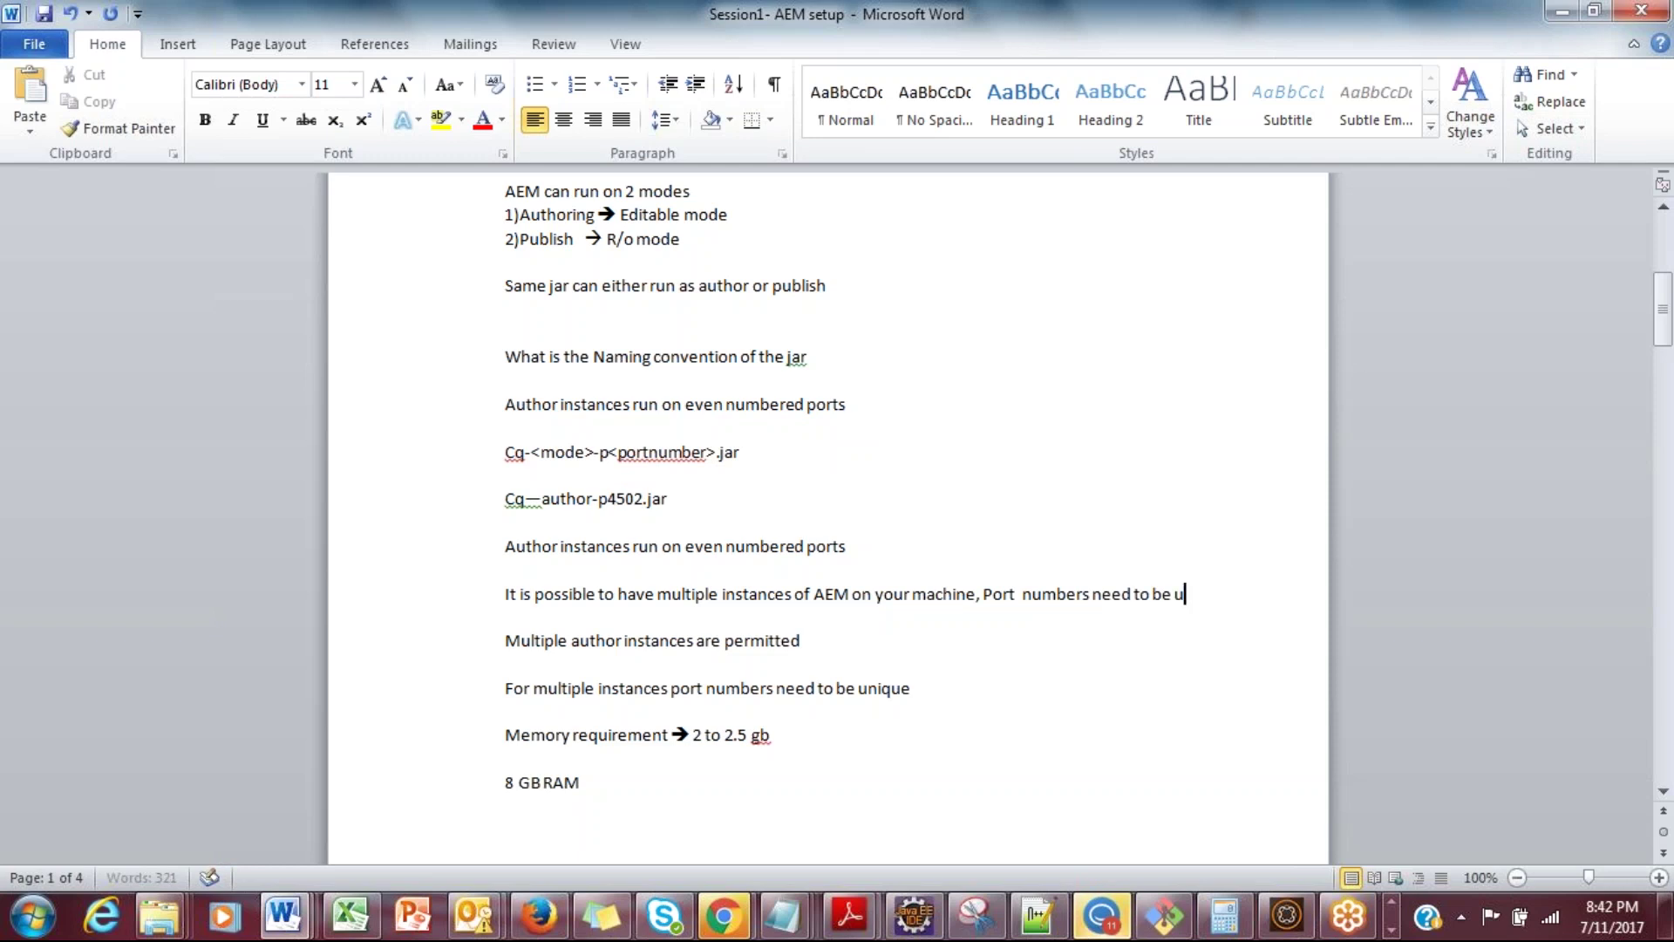
text(nique)
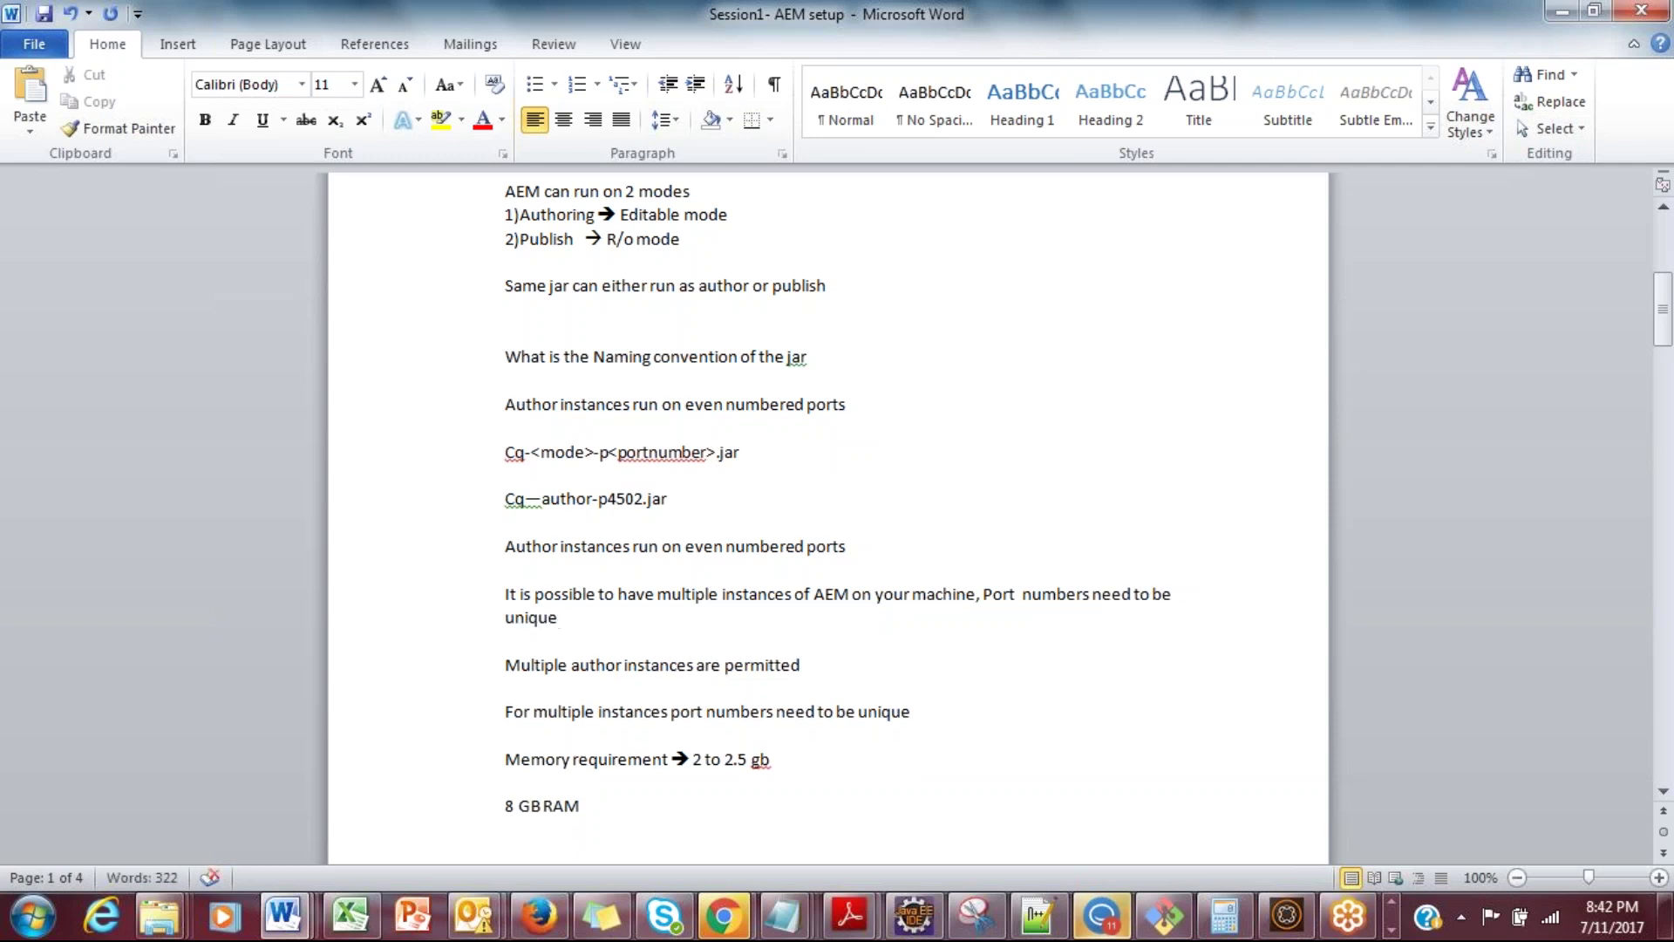
click(1003, 352)
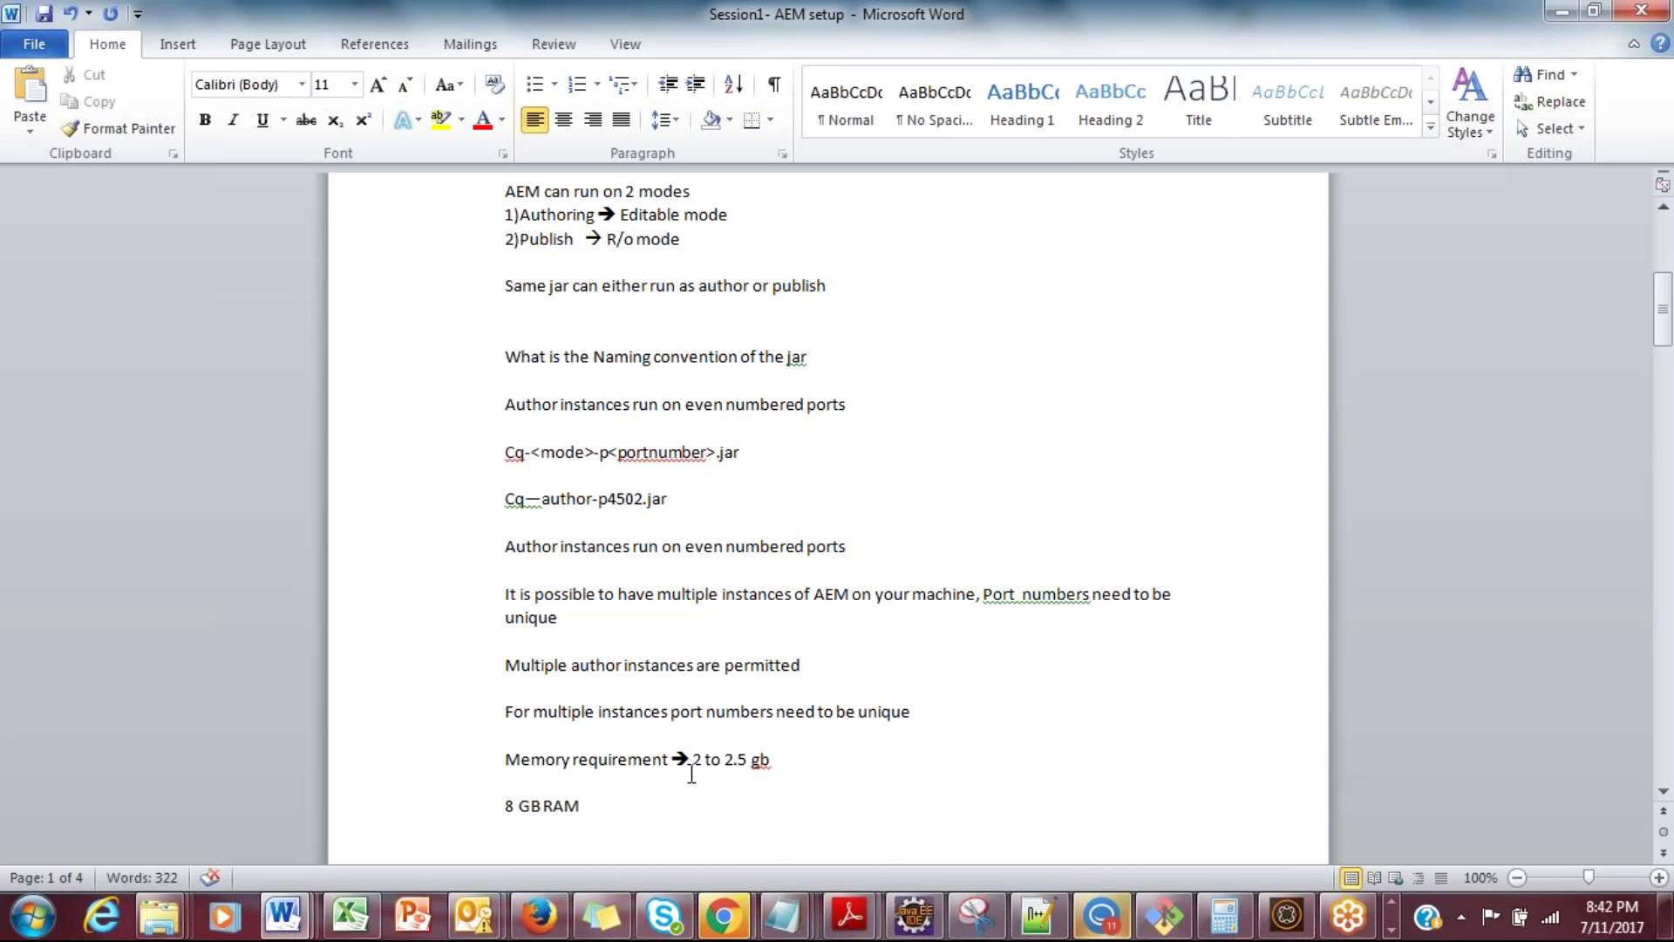
drag(695, 759, 796, 763)
key(Right)
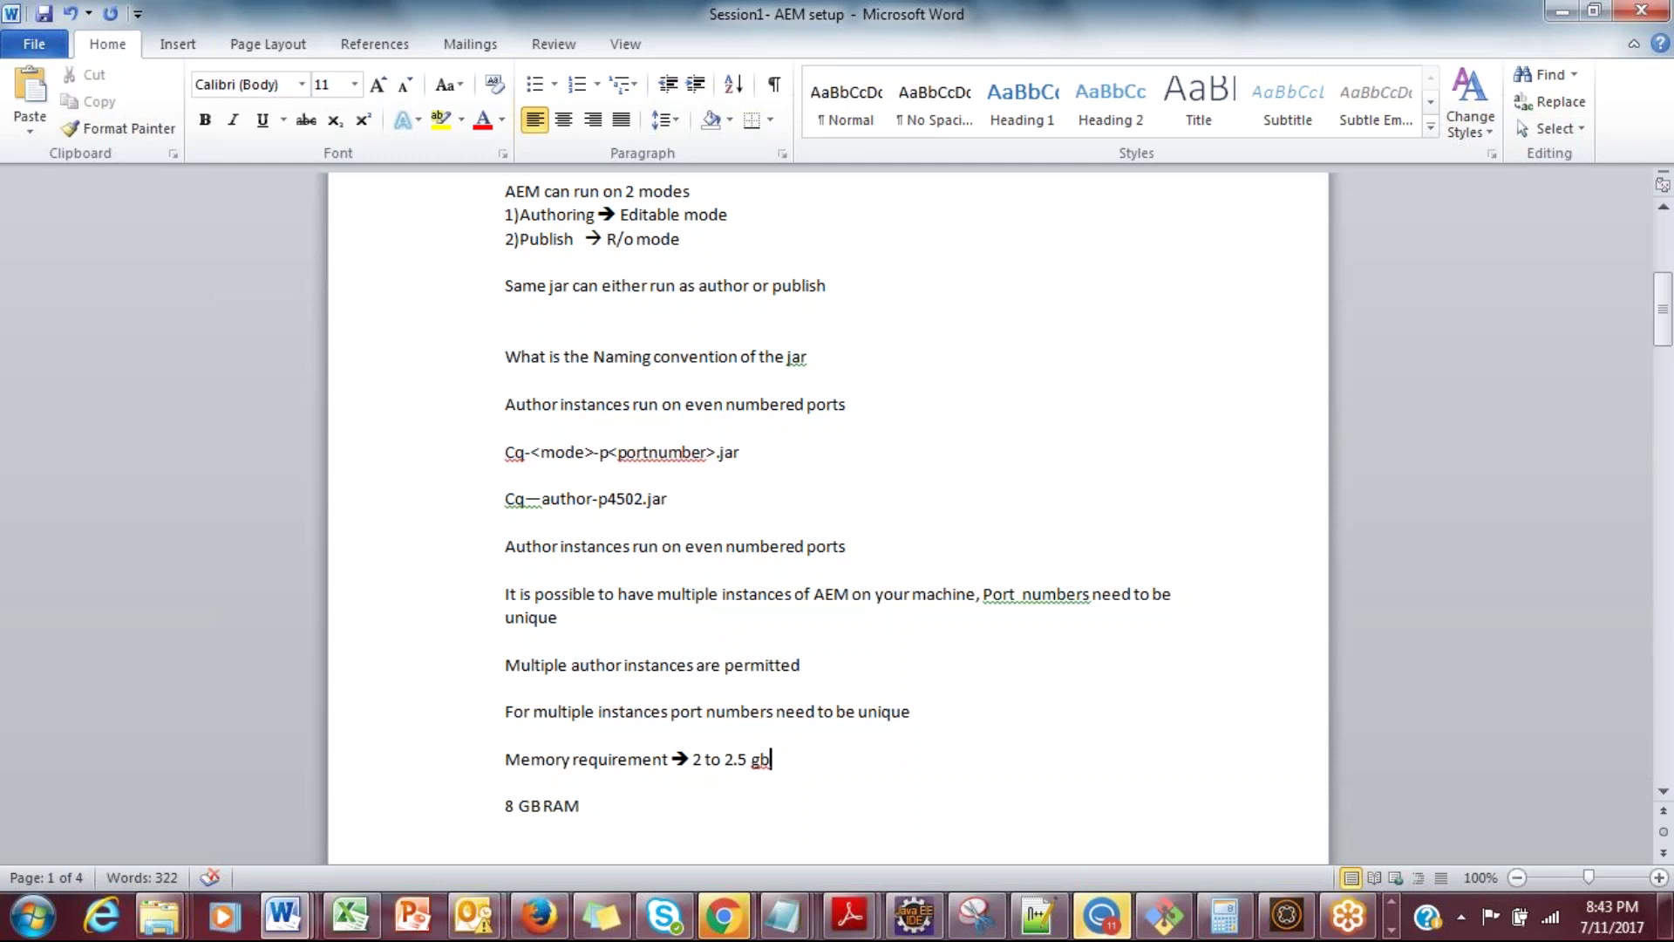
Step: Highlight the '8 GB RAM' line in yellow, then move back up to the AEM modes notes
click(505, 805)
shift+click(590, 795)
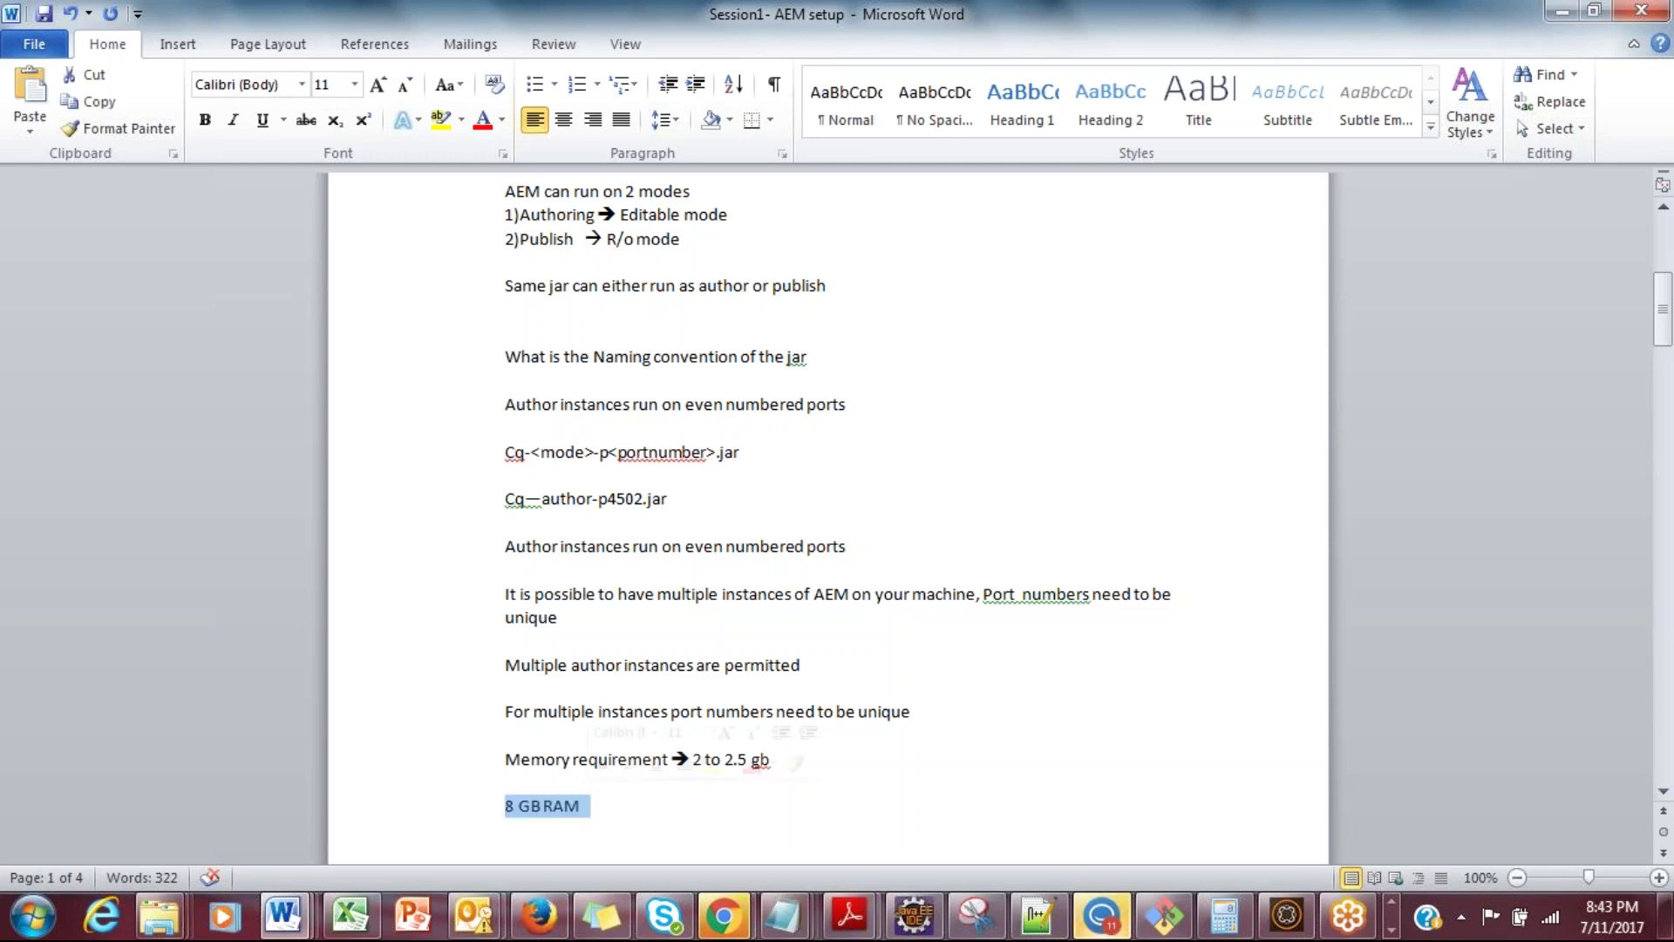
click(712, 765)
click(709, 831)
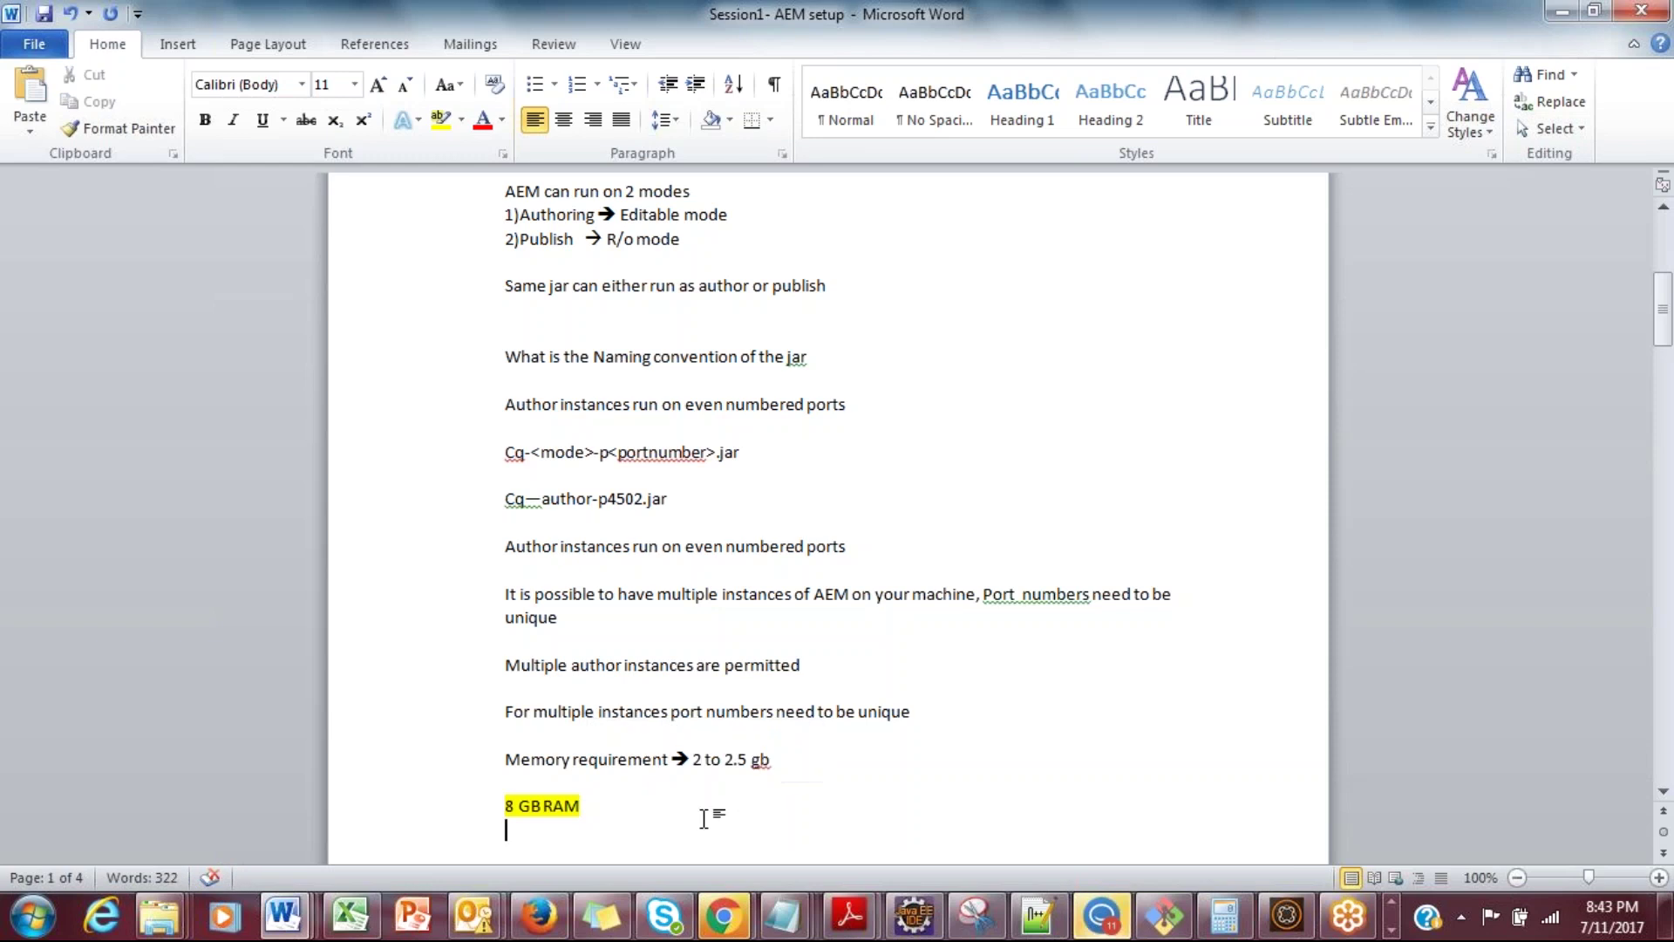
key(ctrl+Return)
click(506, 458)
key(Down)
key(Down)
key(Down)
key(Up)
key(Up)
key(Up)
key(Up)
key(Up)
key(Up)
key(Up)
key(Up)
key(Up)
key(Up)
key(Up)
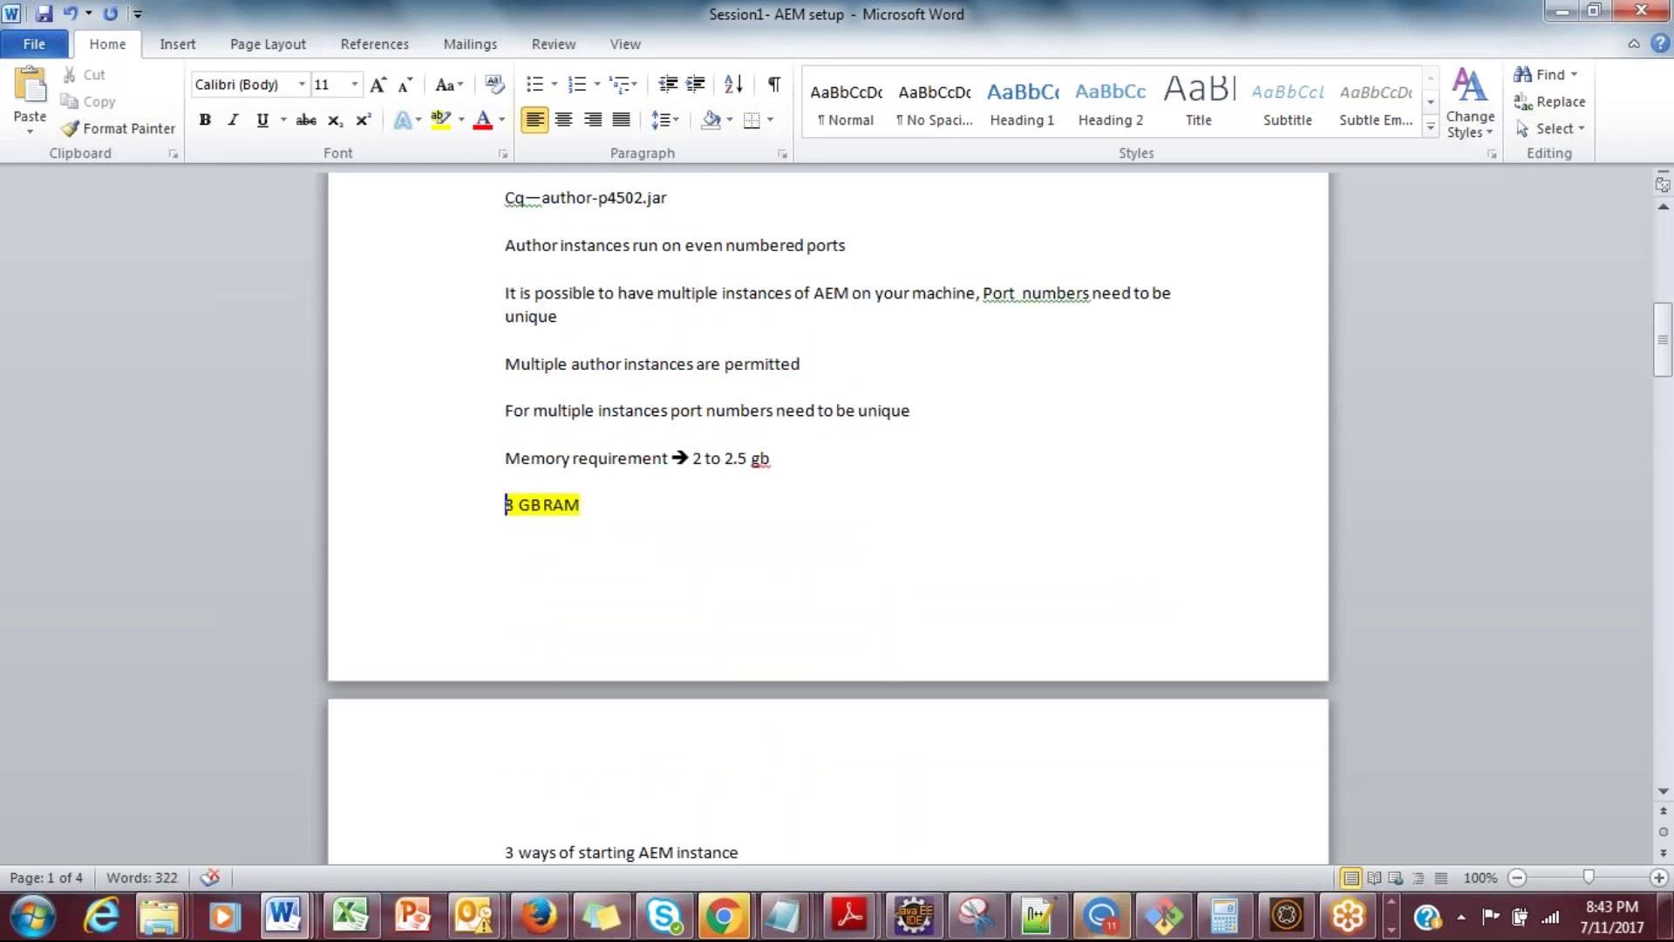
key(Up)
key(Up)
key(Up)
key(Up)
key(Up)
key(Up)
key(Up)
key(Up)
key(Up)
key(Up)
key(Up)
key(Up)
key(Up)
key(Up)
key(Up)
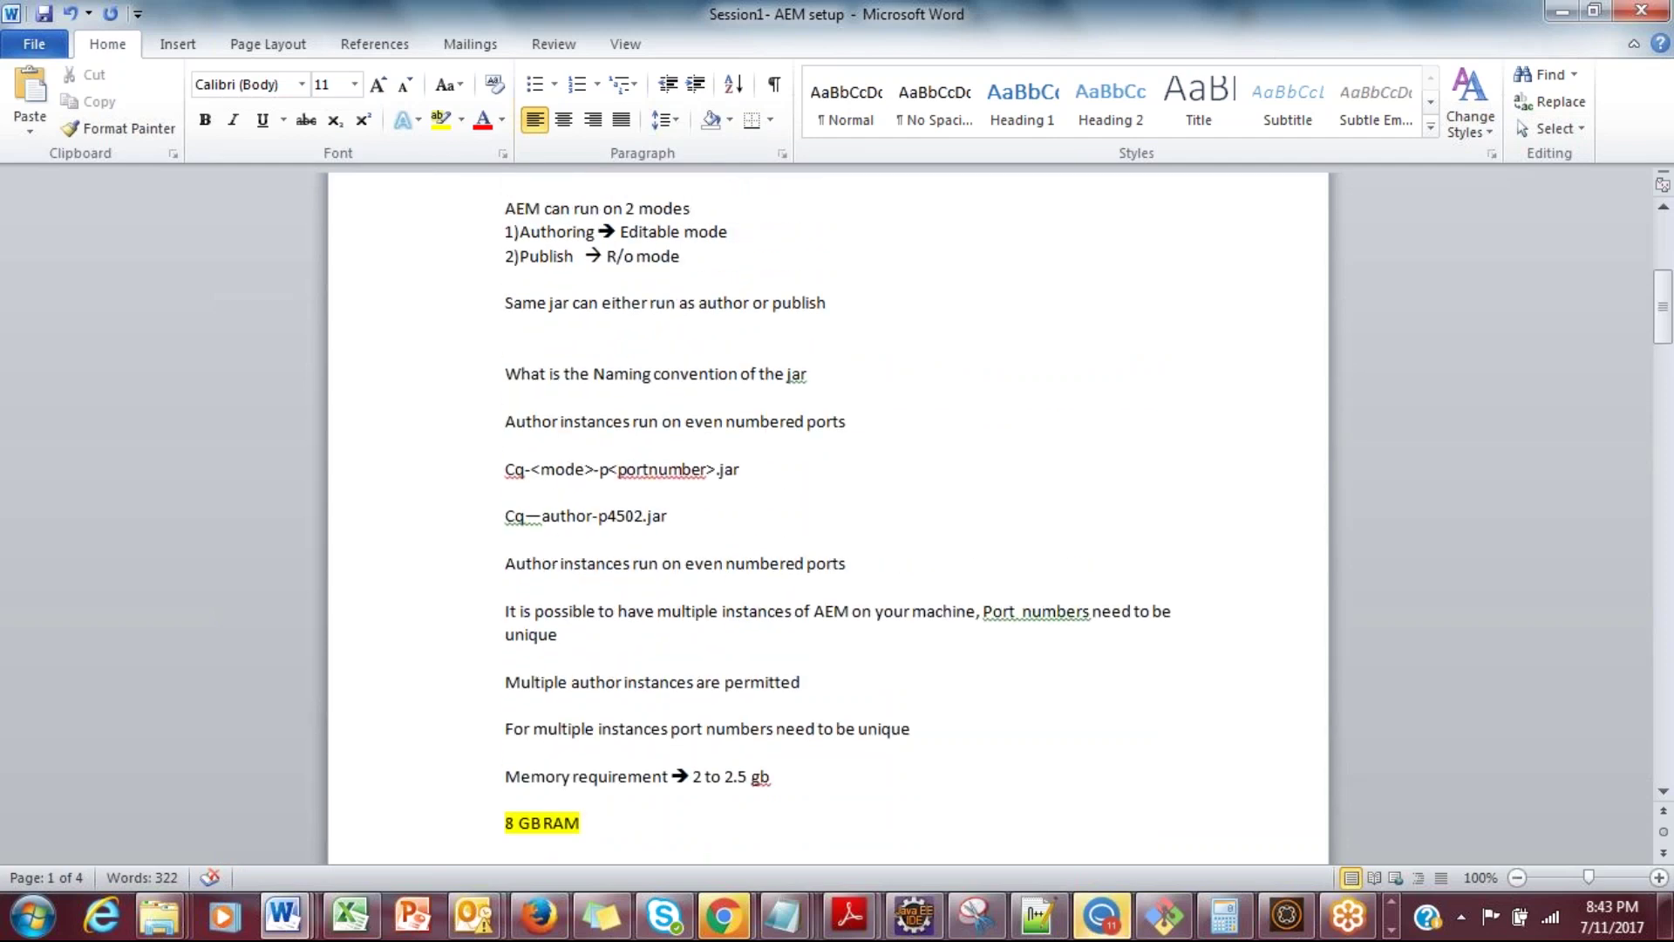
drag(608, 515, 642, 515)
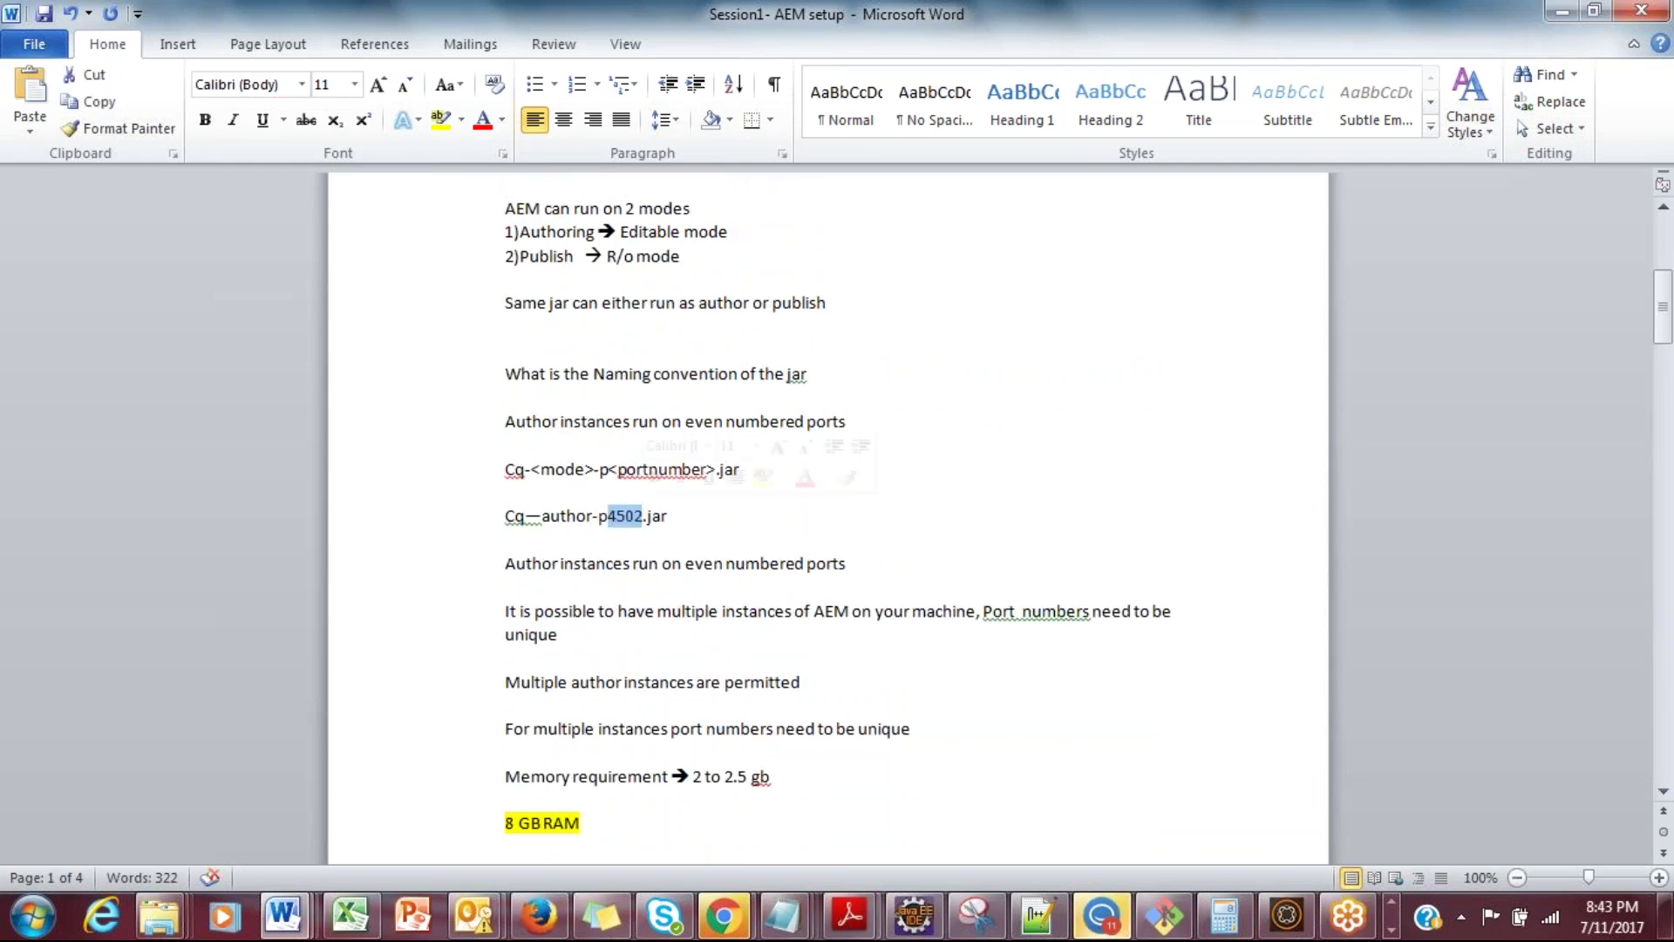
key(Up)
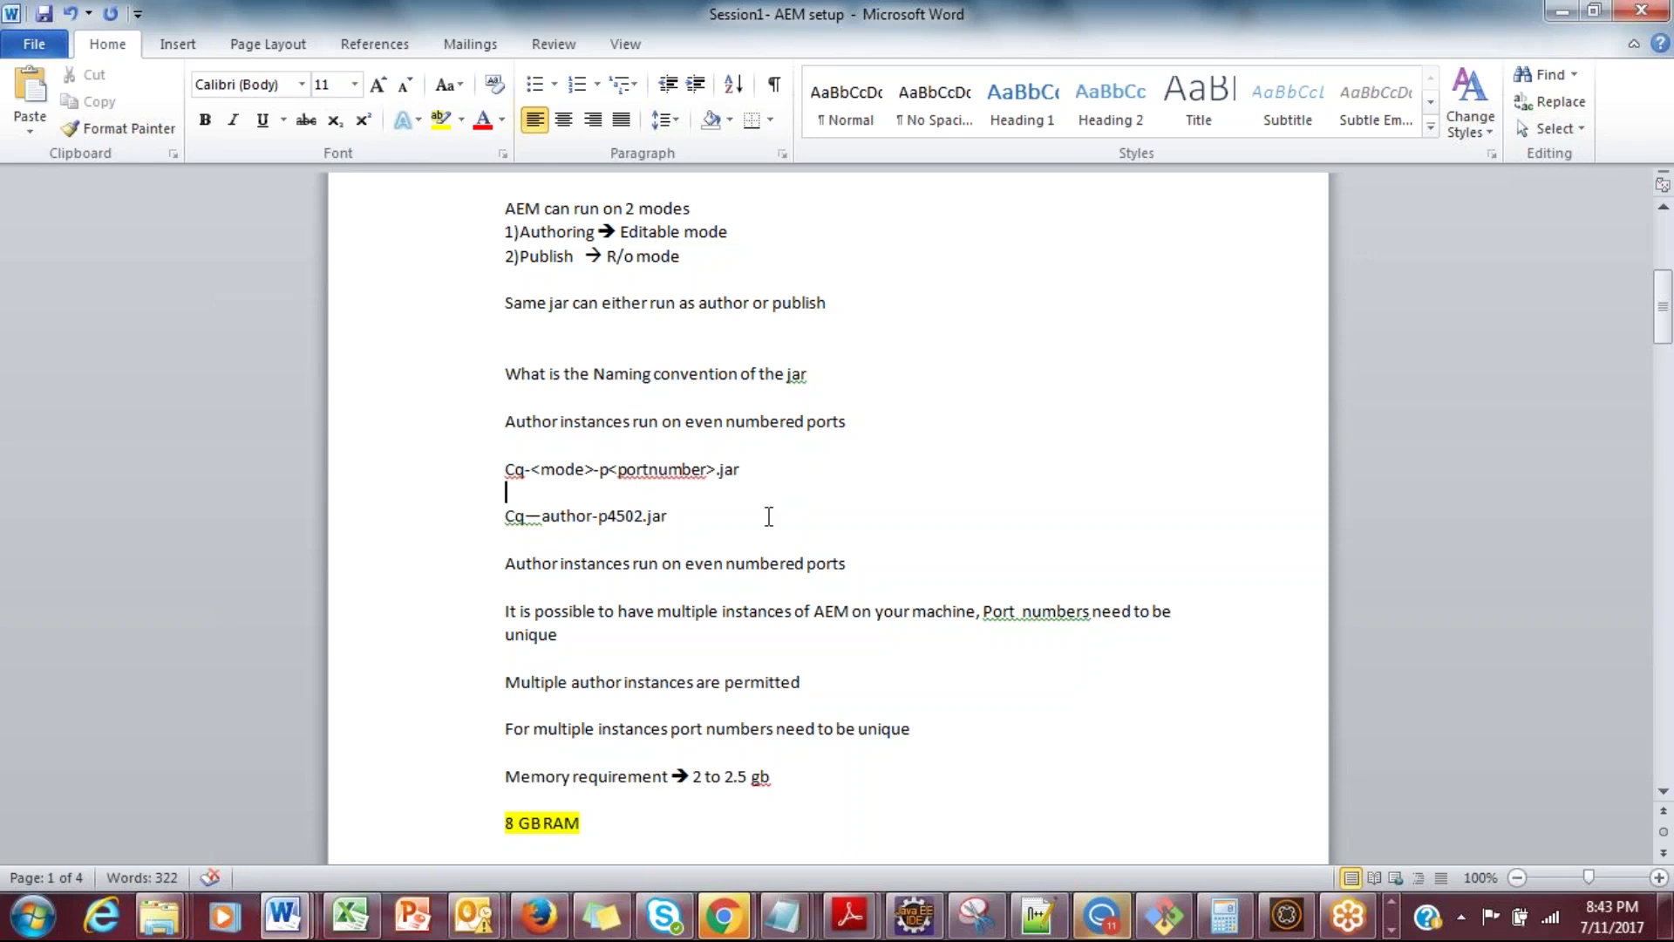
drag(608, 521, 643, 520)
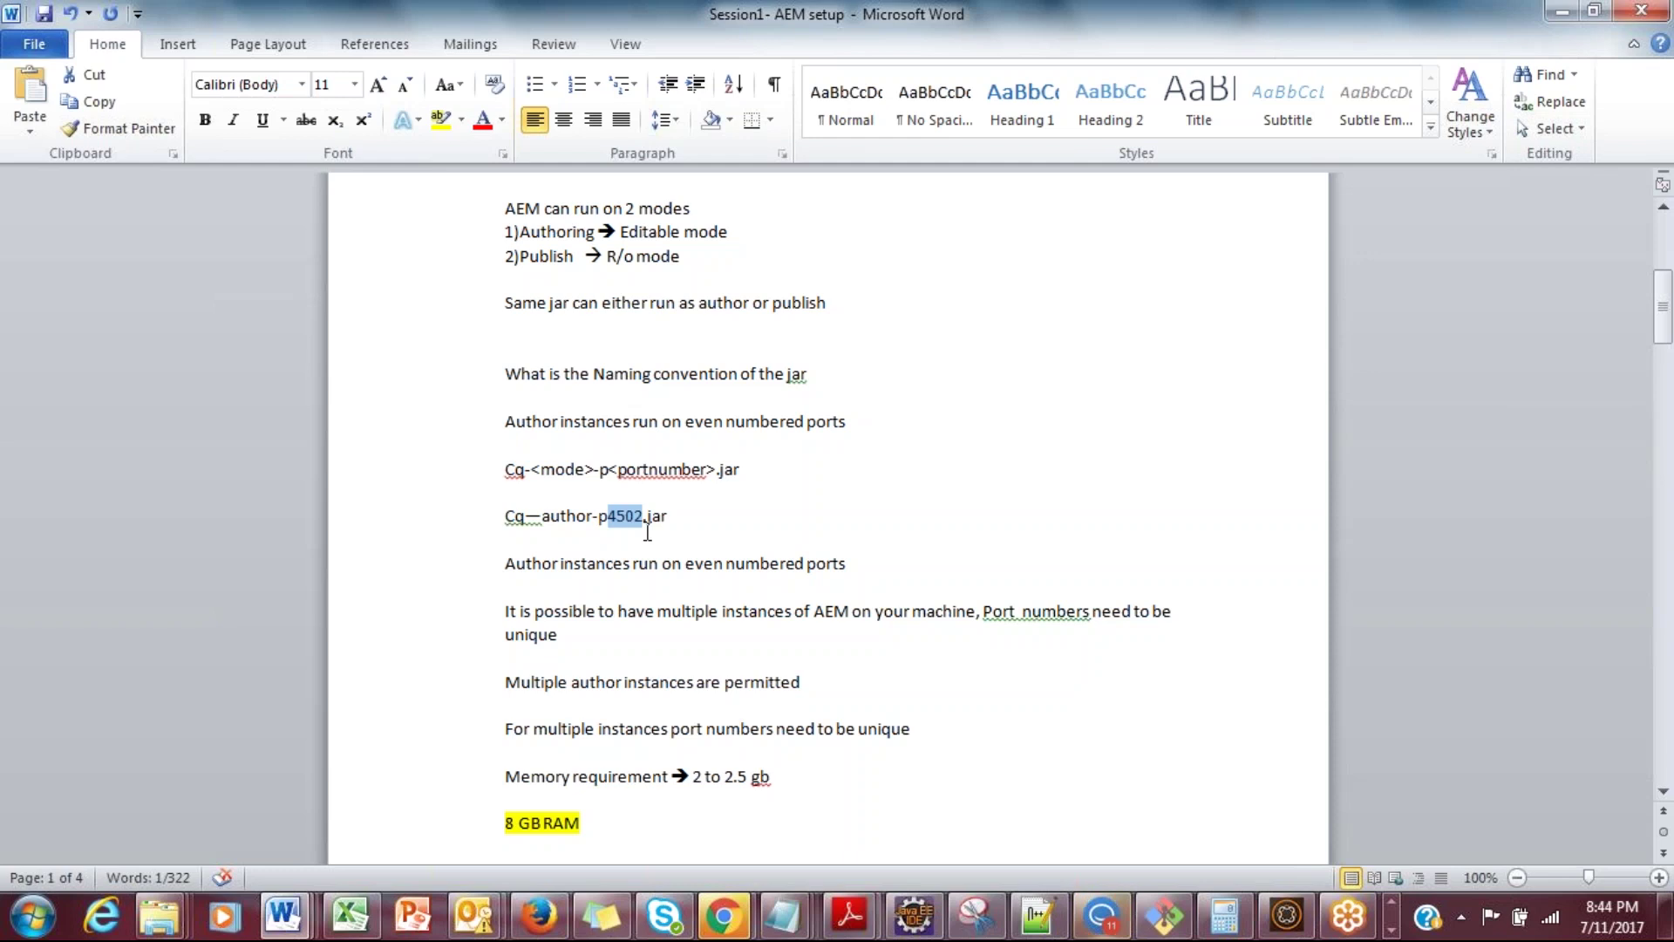
key(alt+Tab)
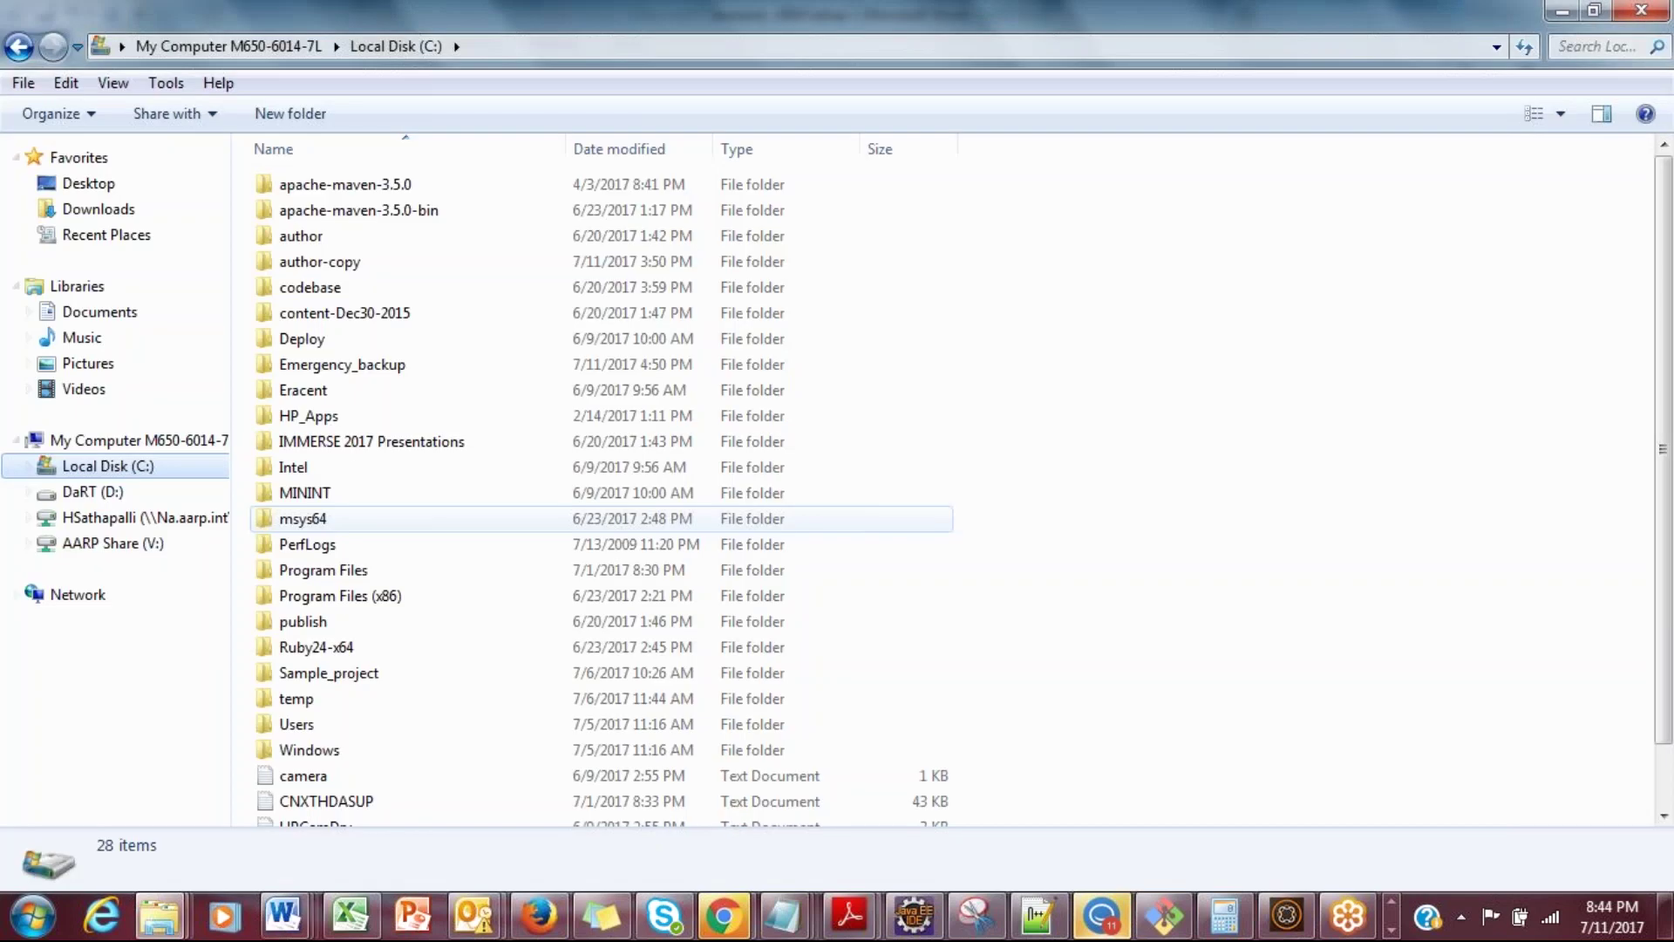
key(alt+Tab)
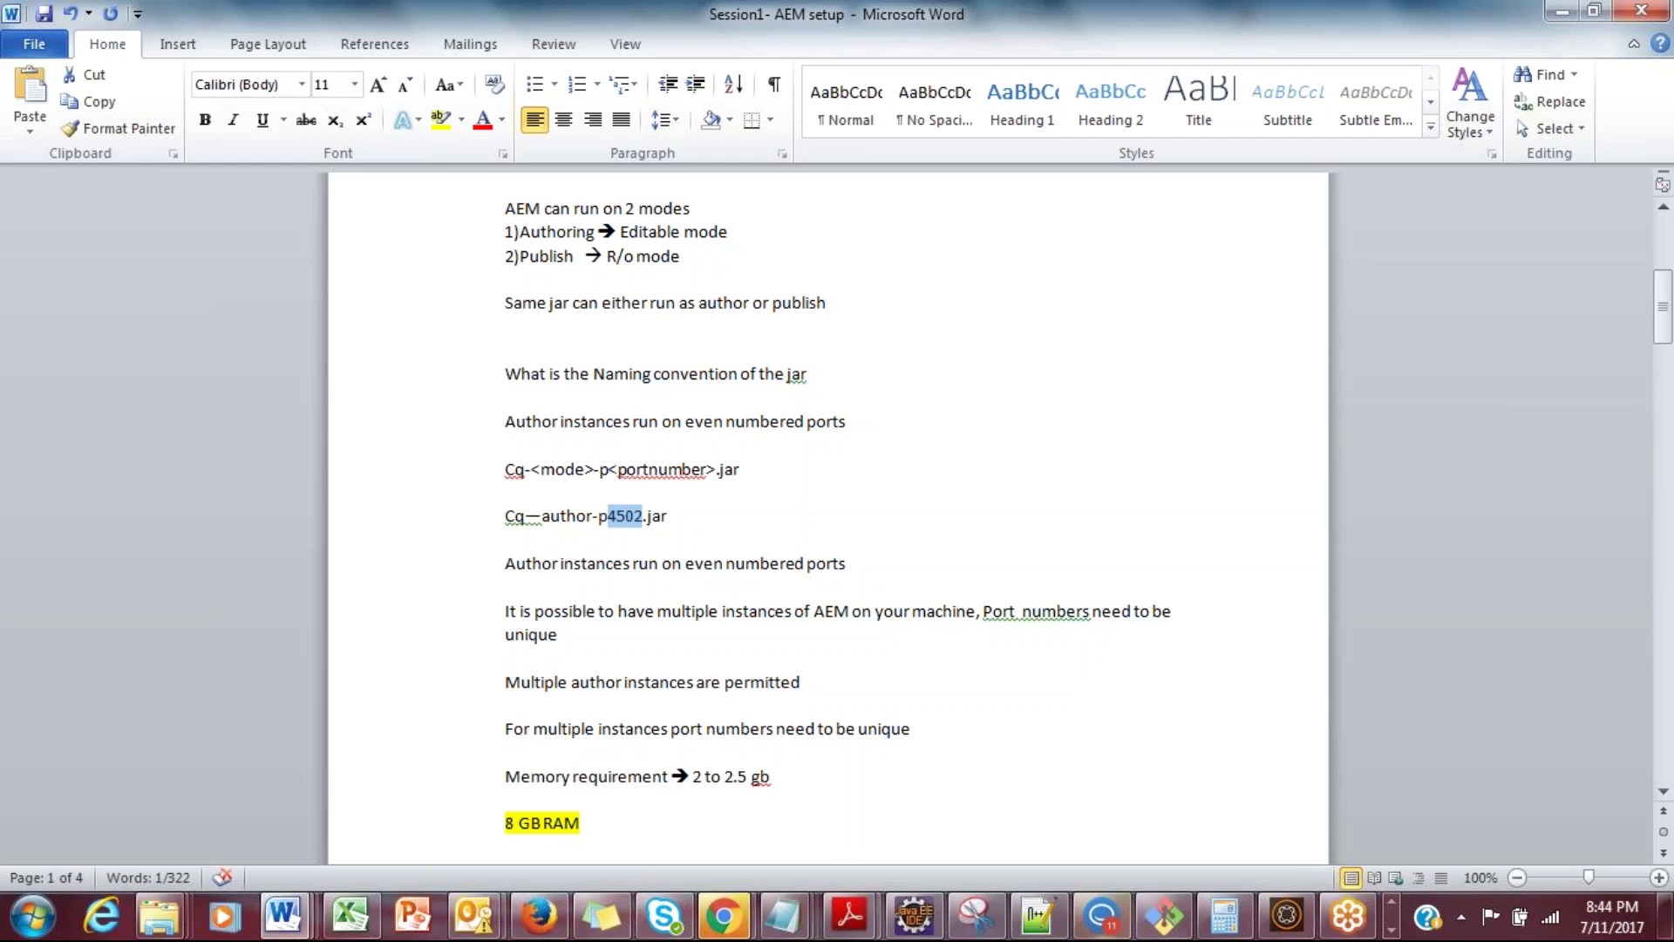
Step: Scroll down to the '3 ways of starting AEM instance' notes at the page break
drag(1665, 294, 1666, 360)
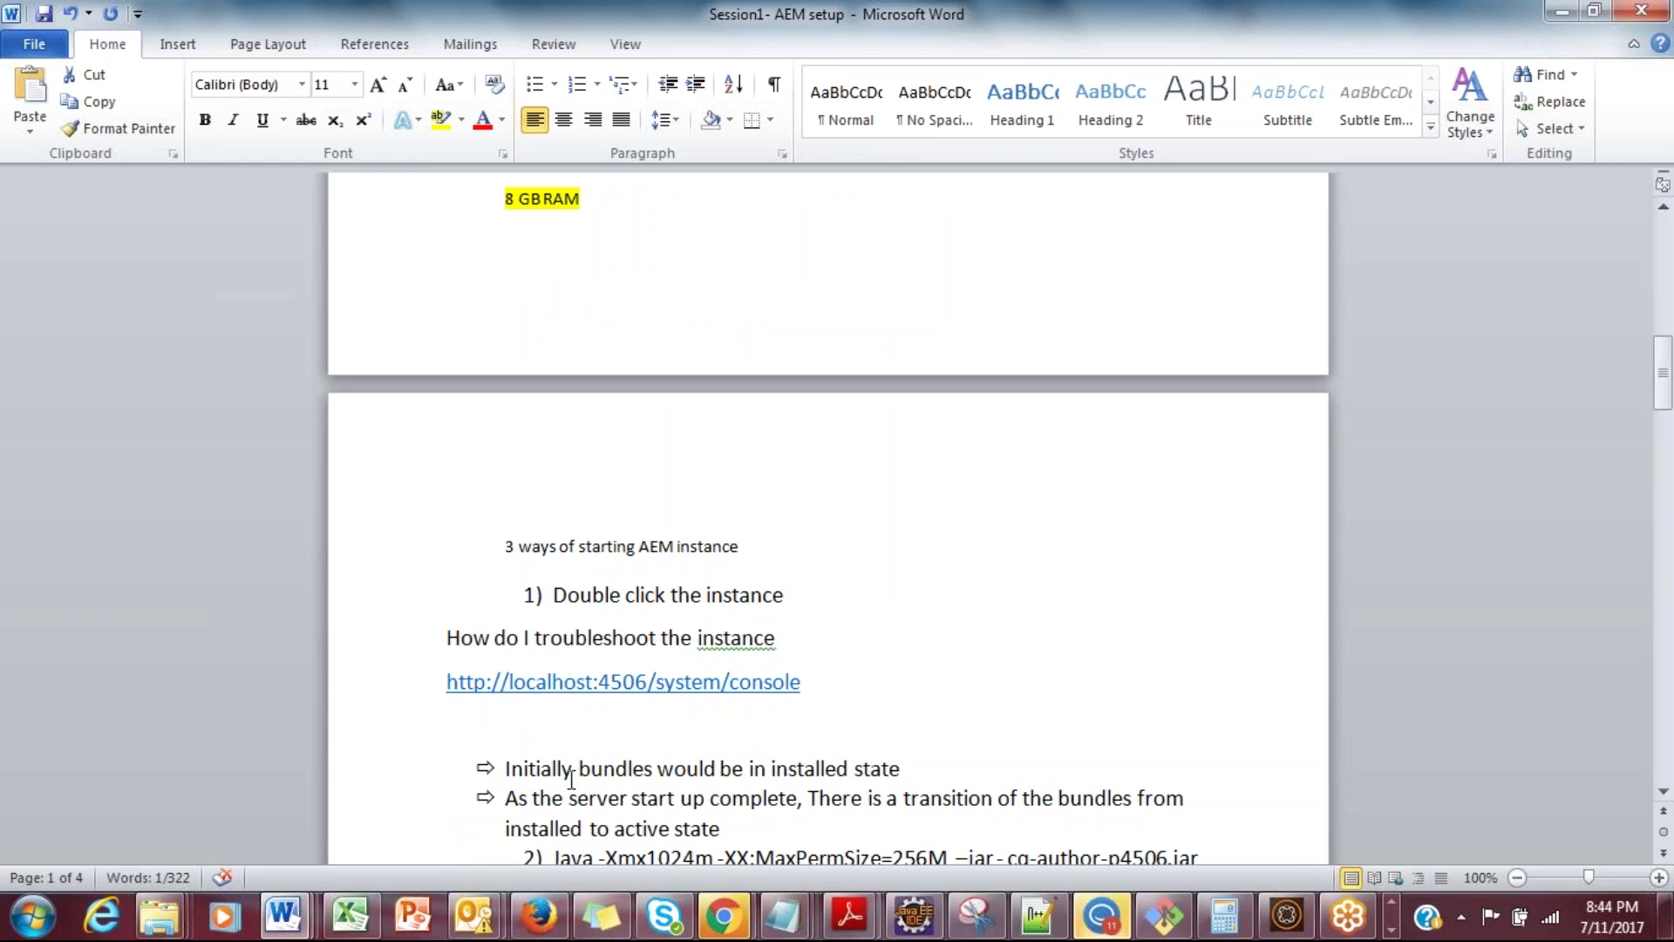
Step: In the C:\author folder, open license.properties for editing in Notepad++
mouse_move(169, 922)
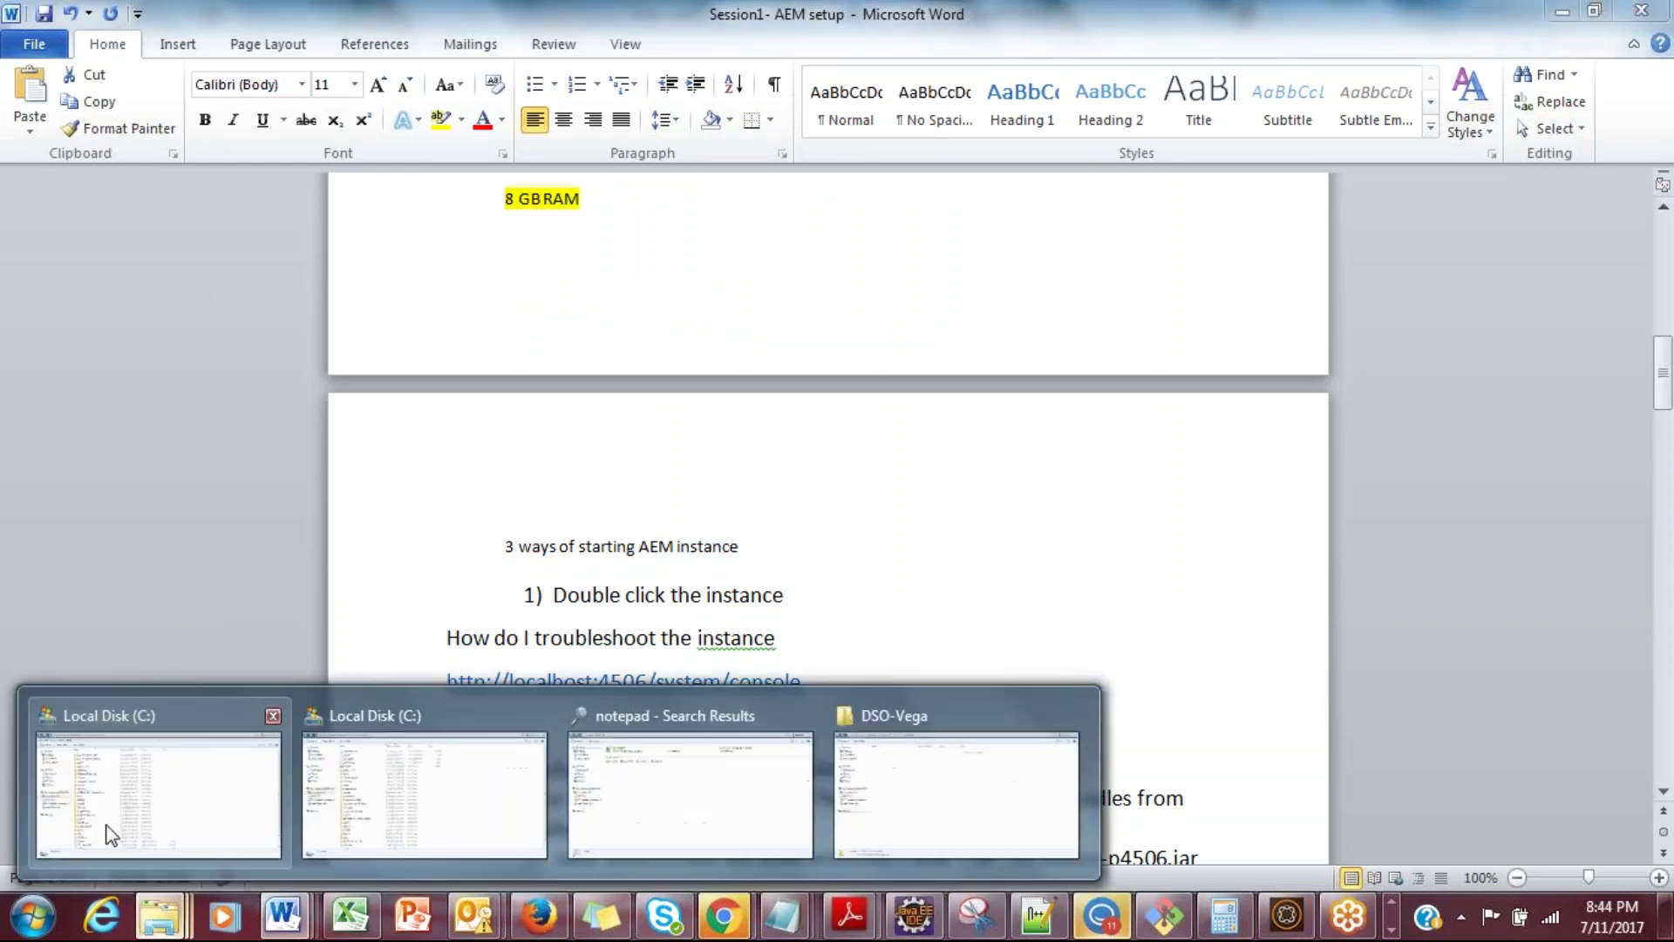
click(114, 833)
double_click(347, 239)
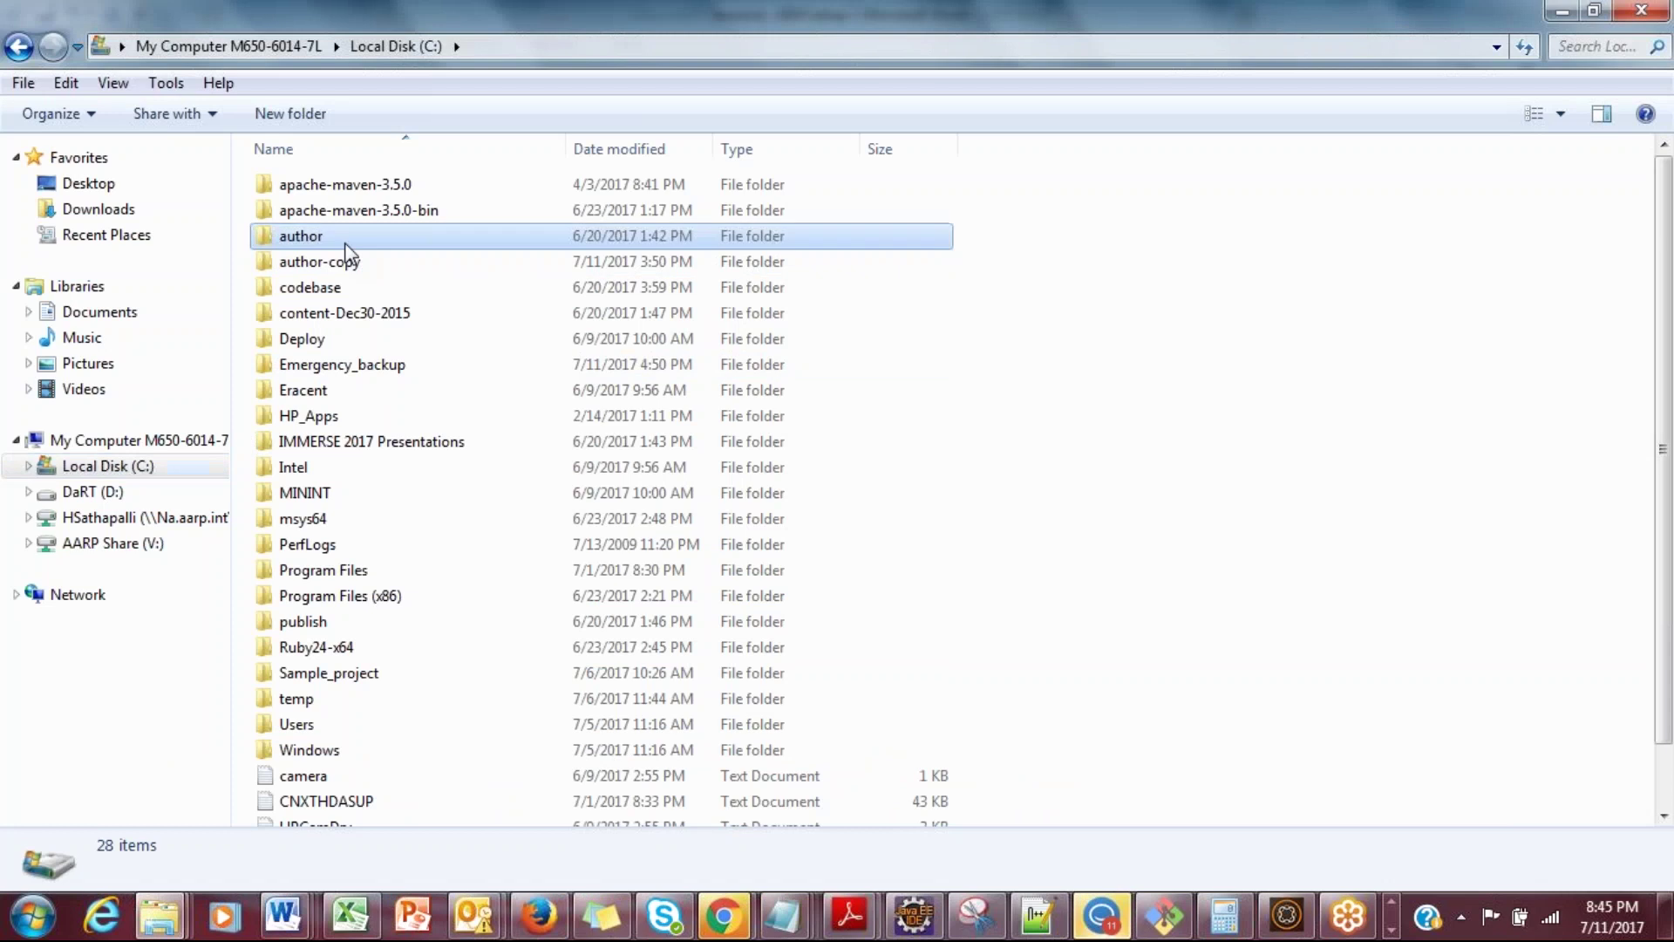
click(340, 218)
ctrl+click(344, 234)
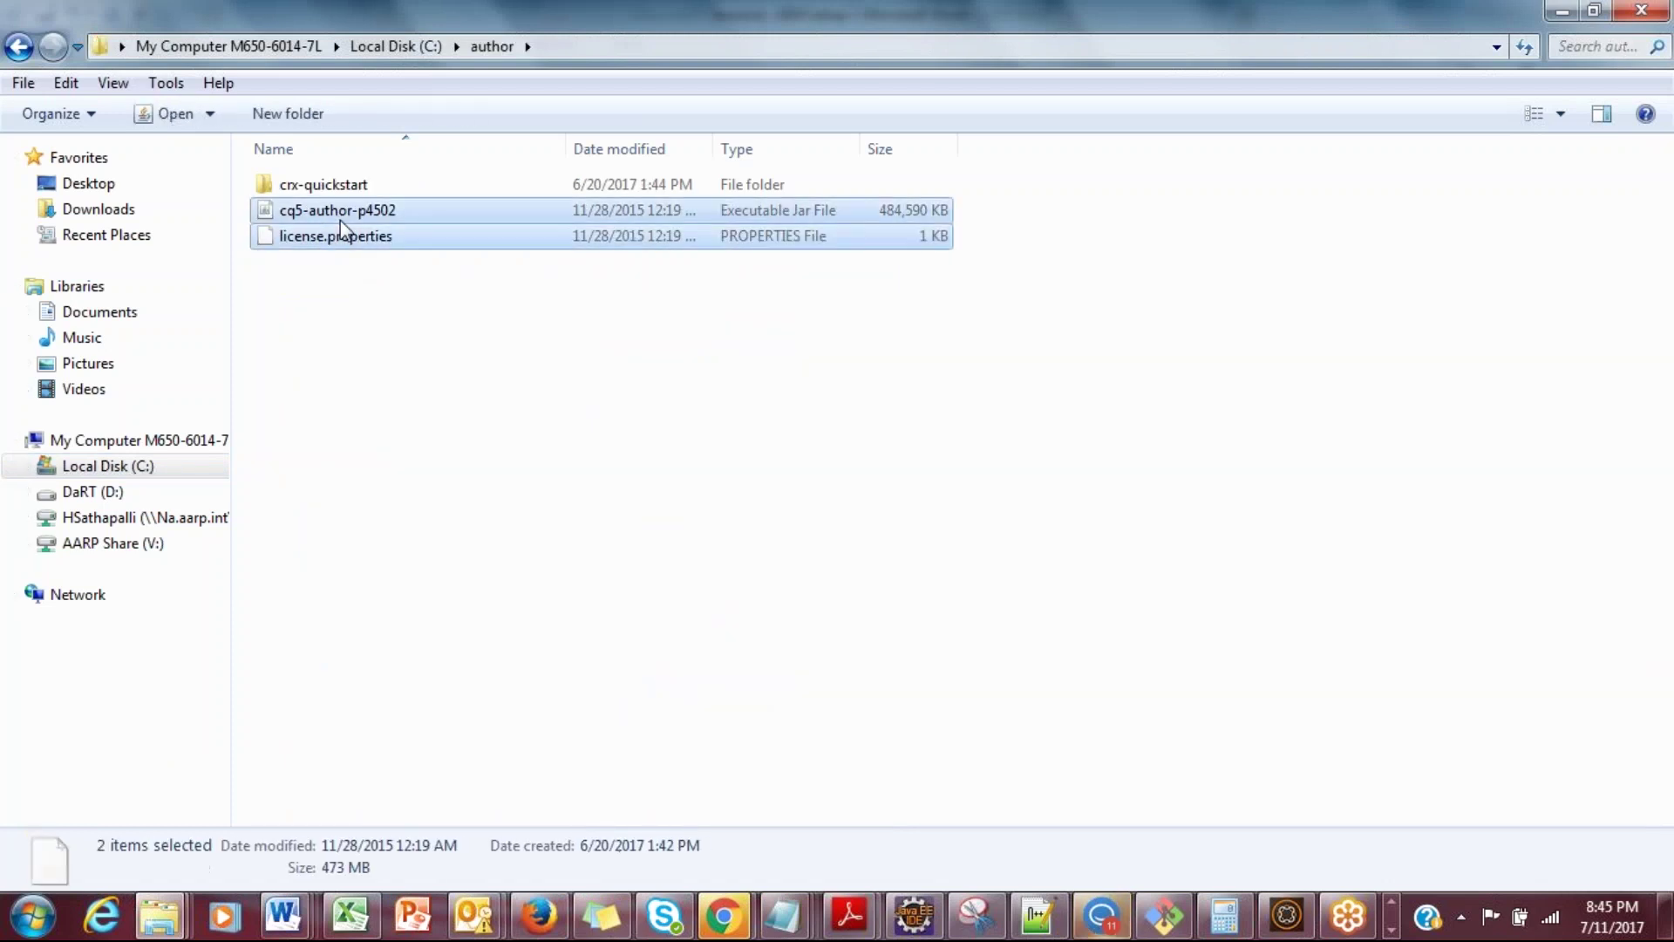
click(359, 275)
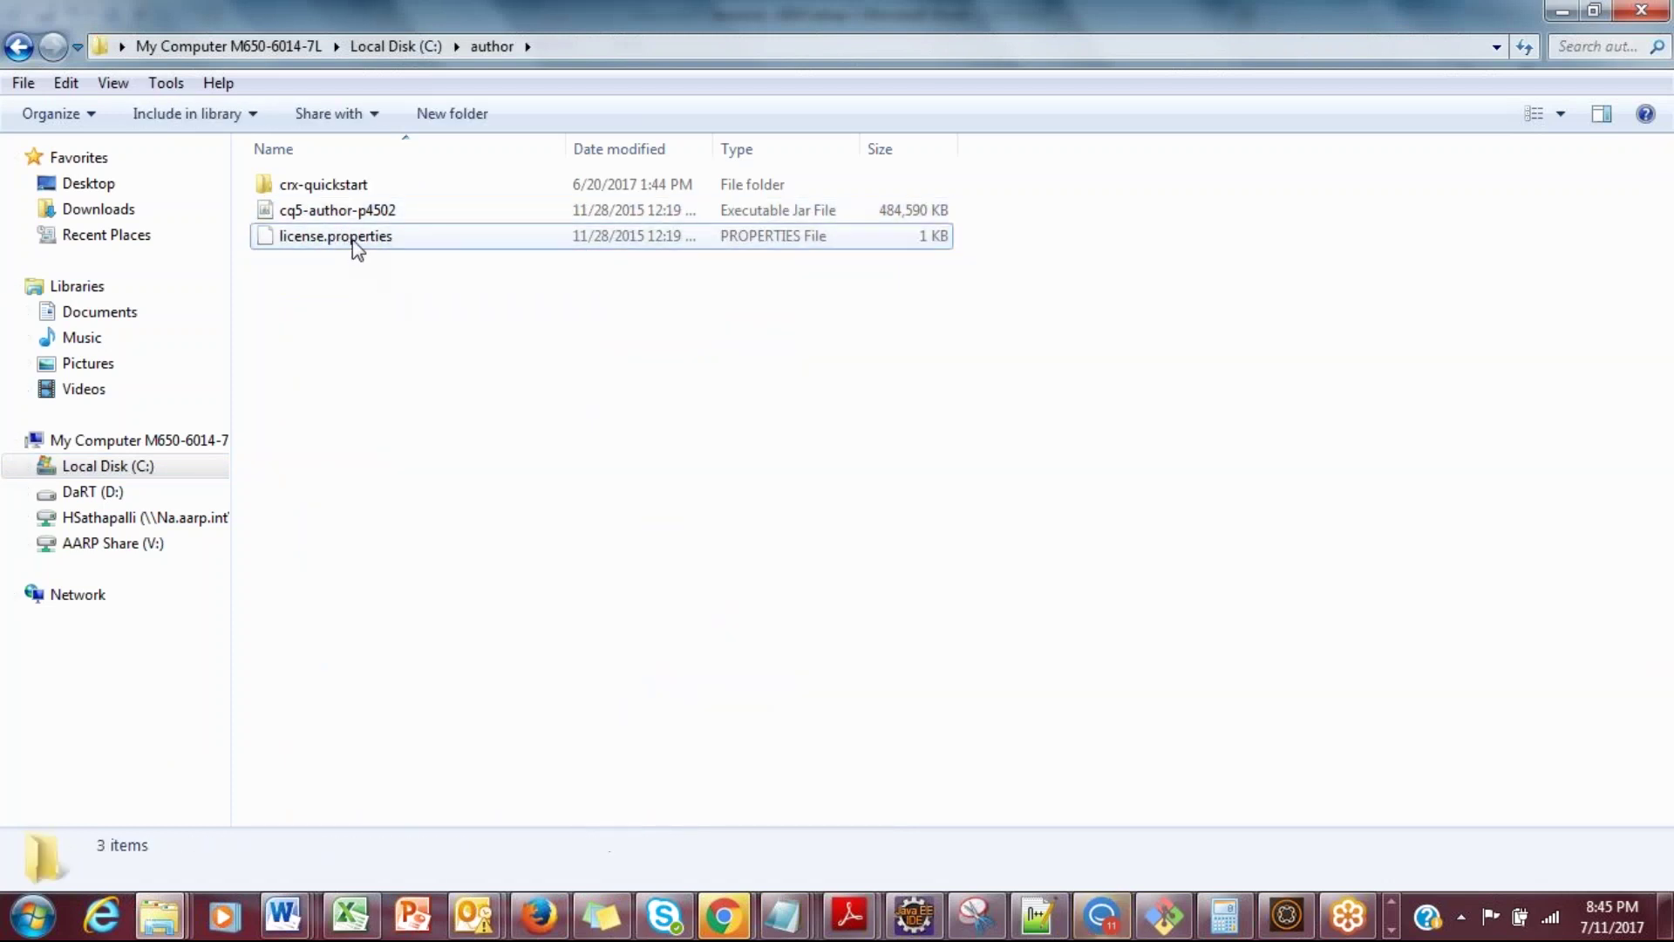
right_click(358, 248)
click(408, 335)
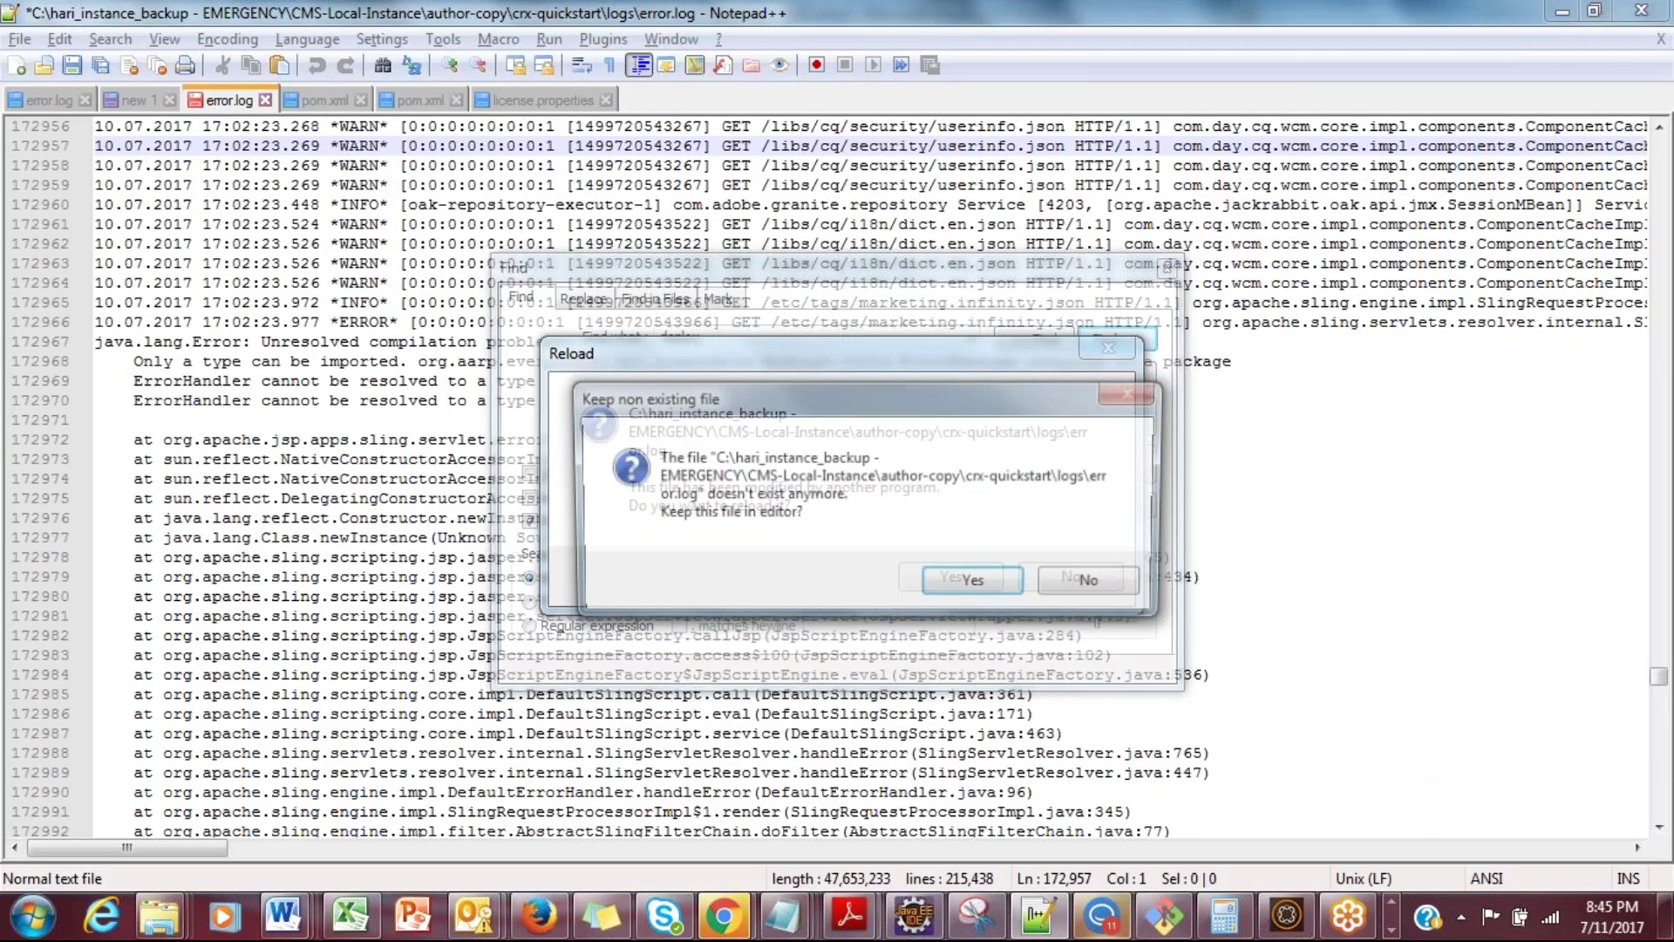
Step: Dismiss the reload prompts, review license.properties (product AEM, version 6.1), and return to the author folder
click(956, 586)
click(951, 579)
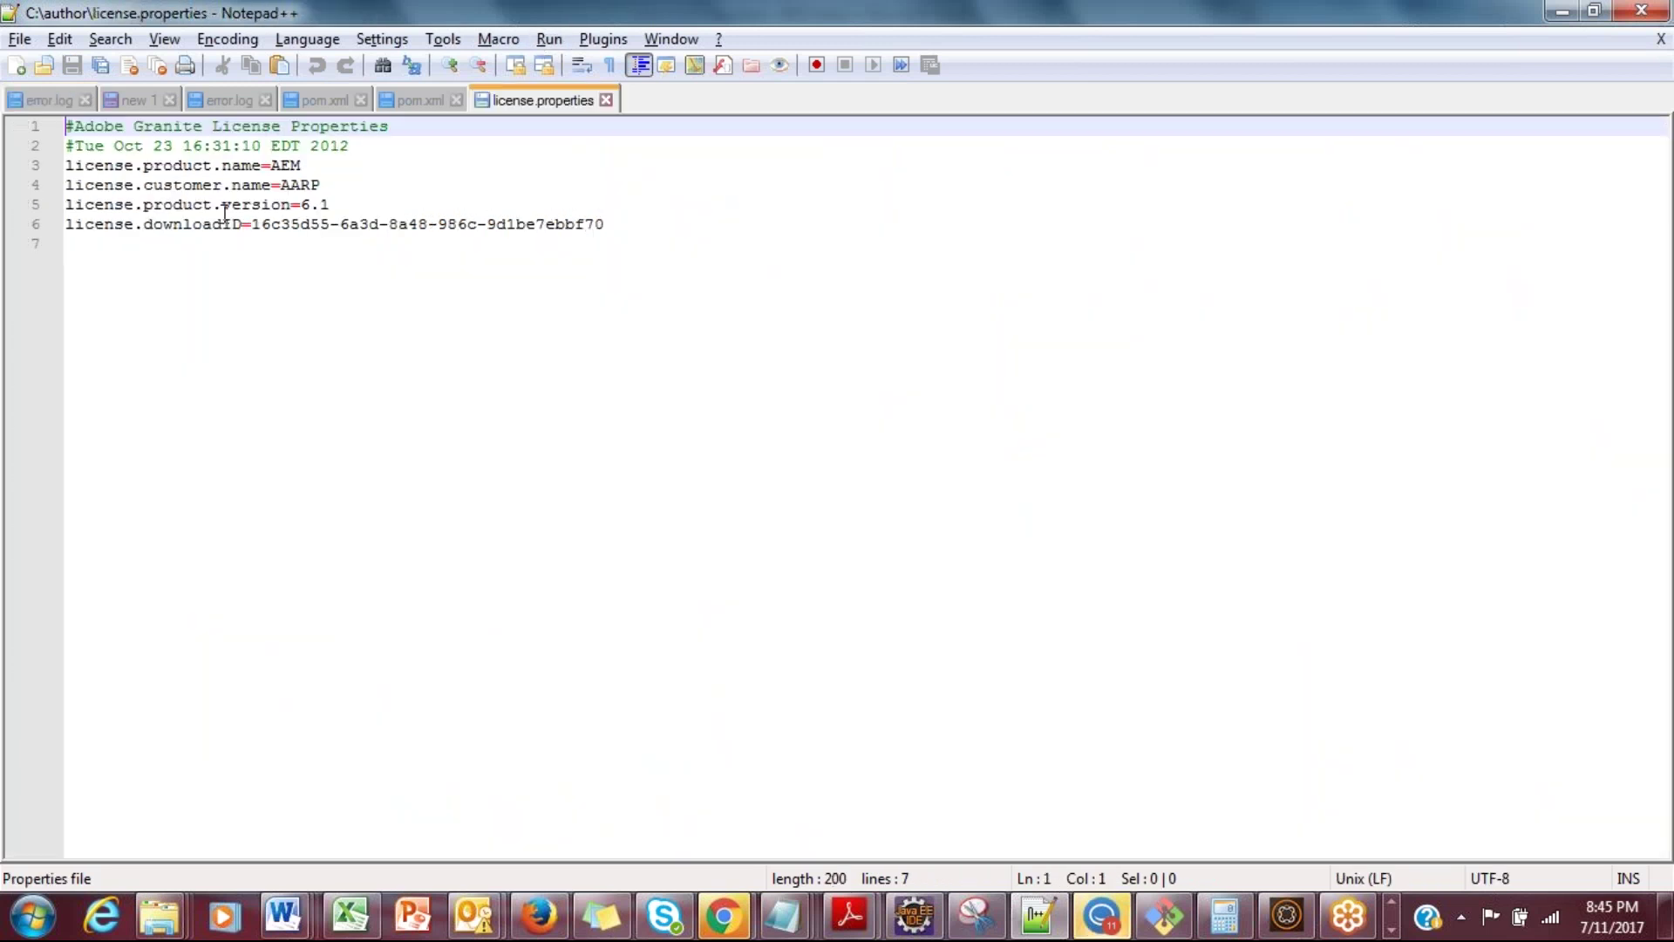
double_click(225, 223)
double_click(249, 185)
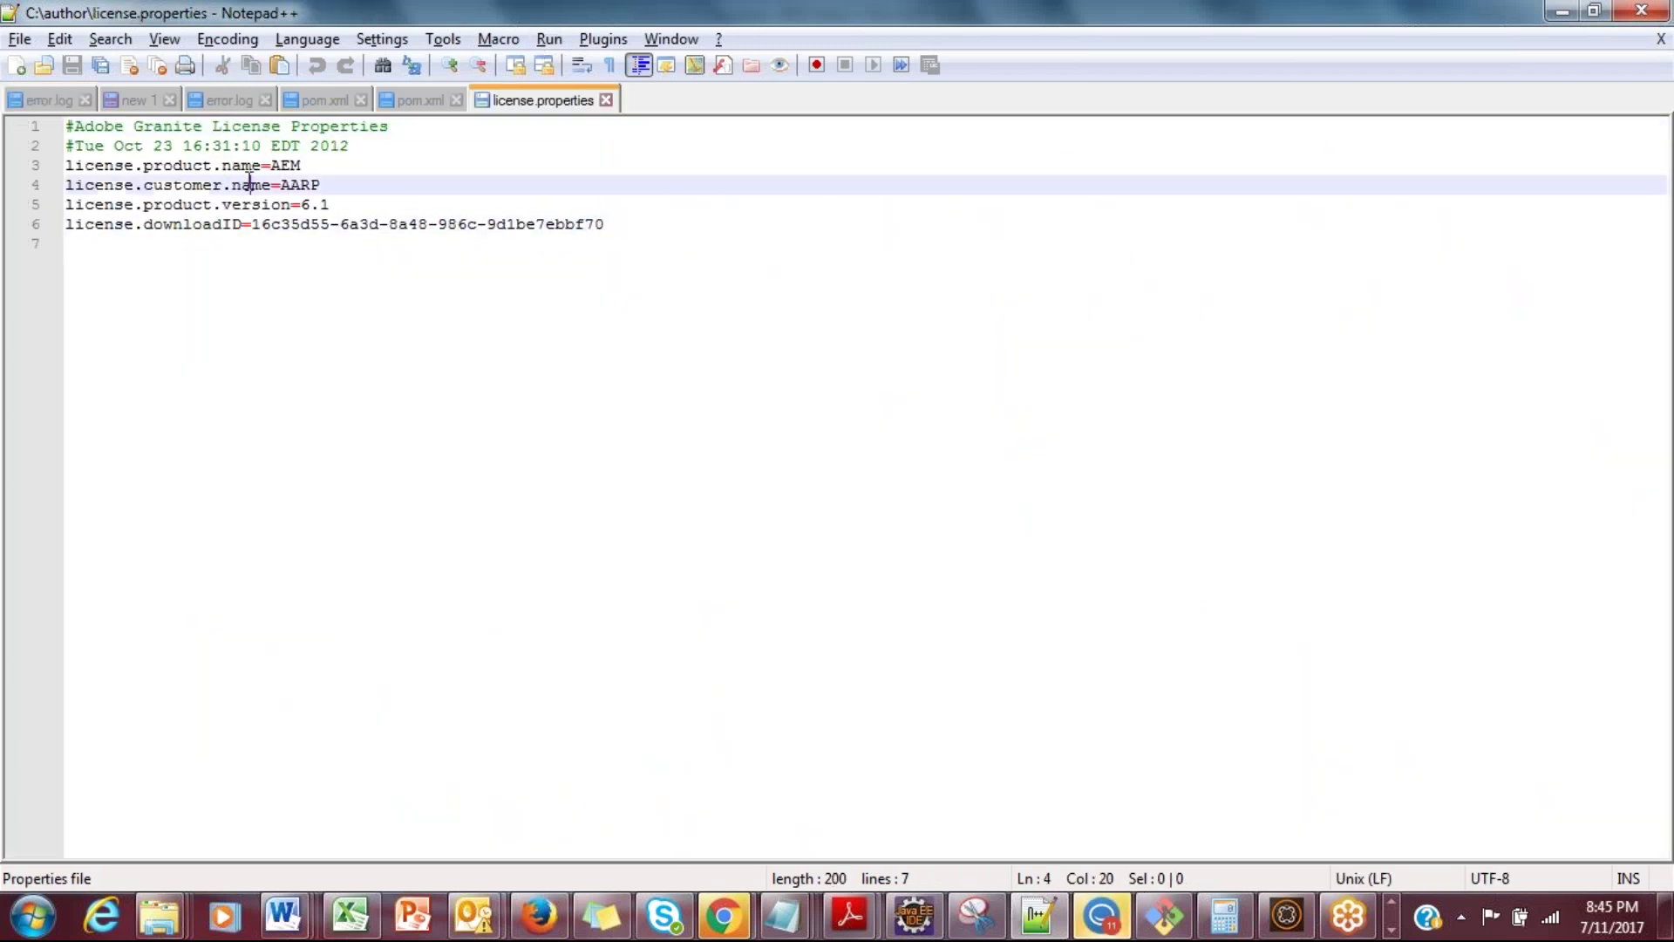
click(232, 185)
click(261, 204)
double_click(261, 204)
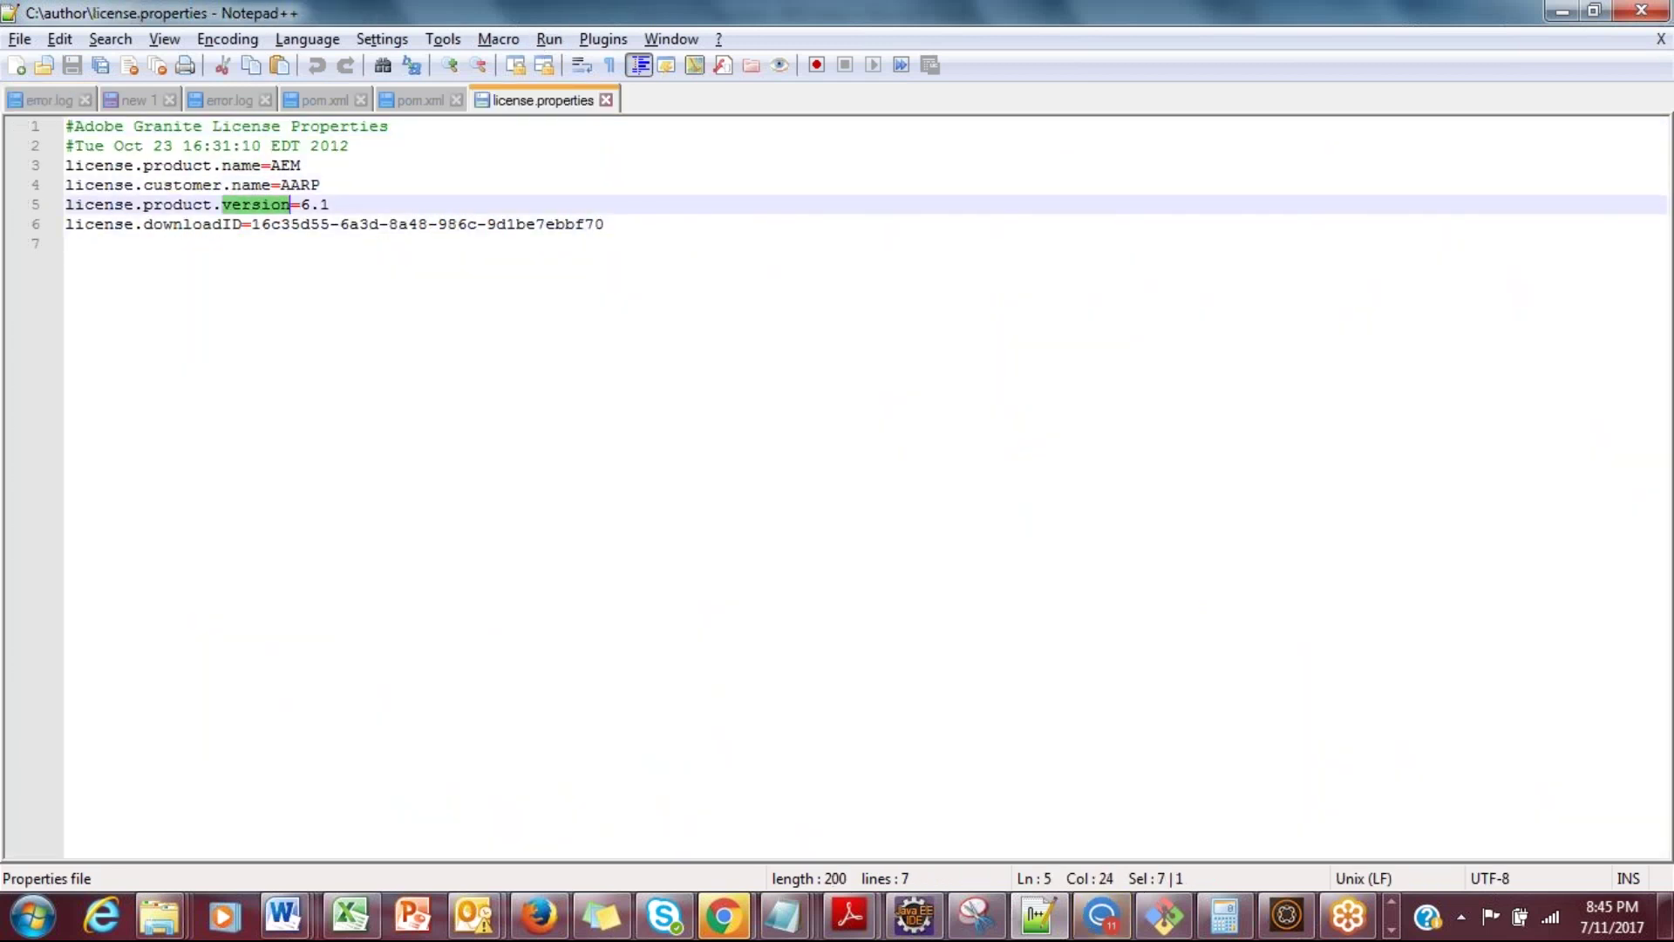
double_click(231, 165)
click(187, 238)
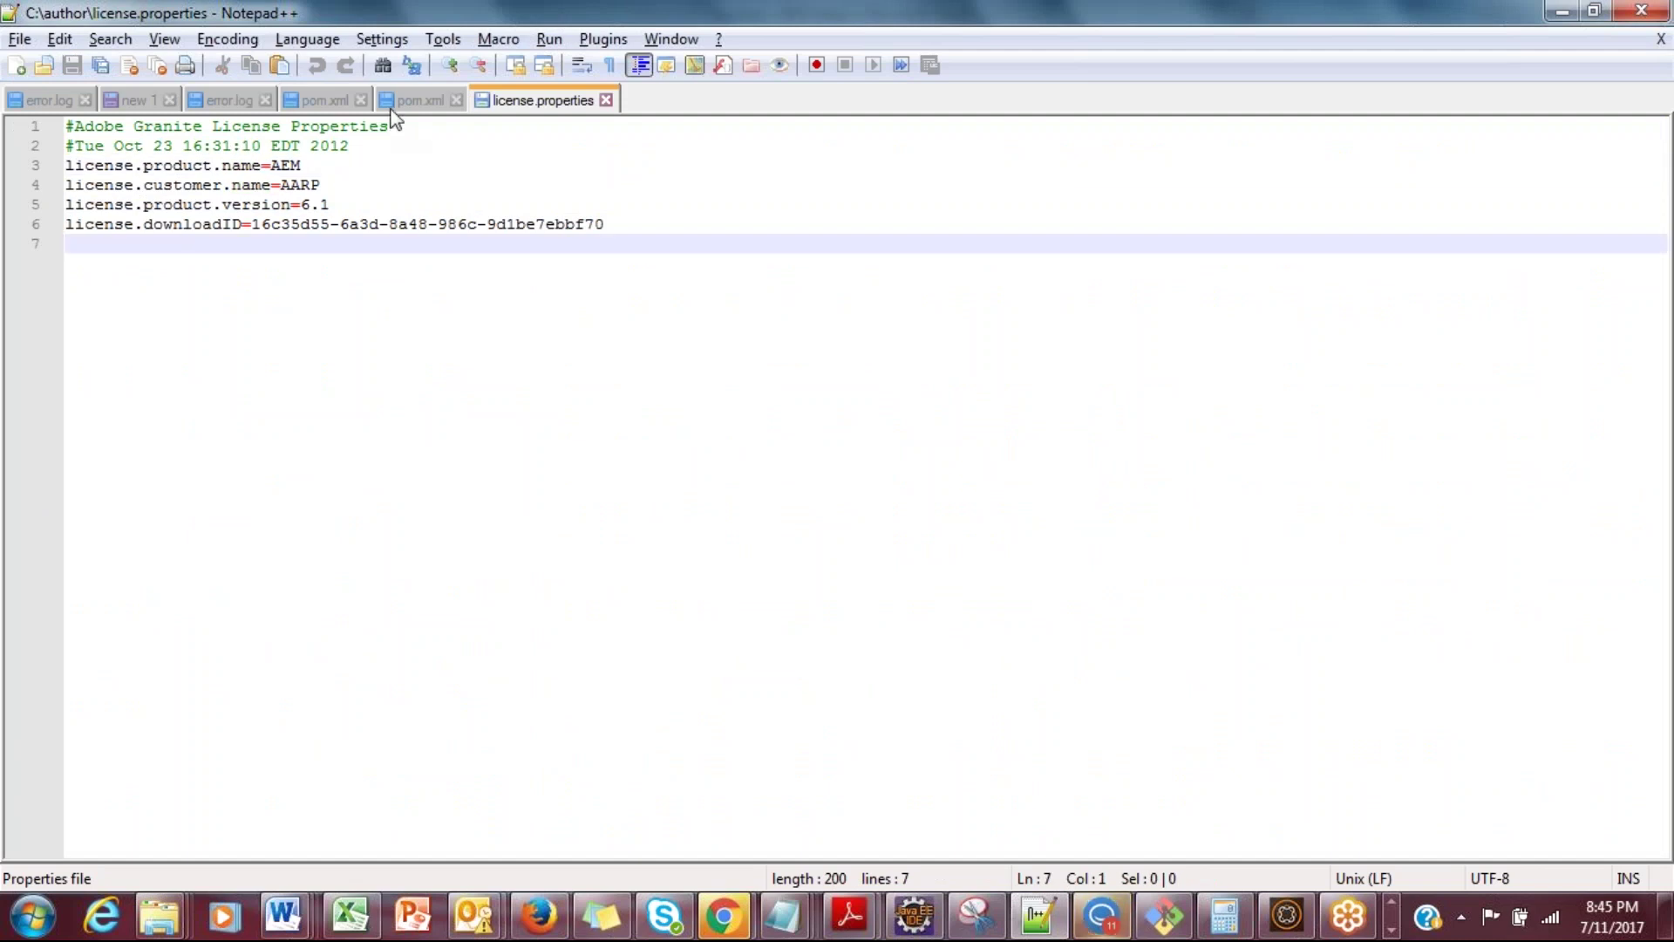
click(392, 102)
key(alt+Tab)
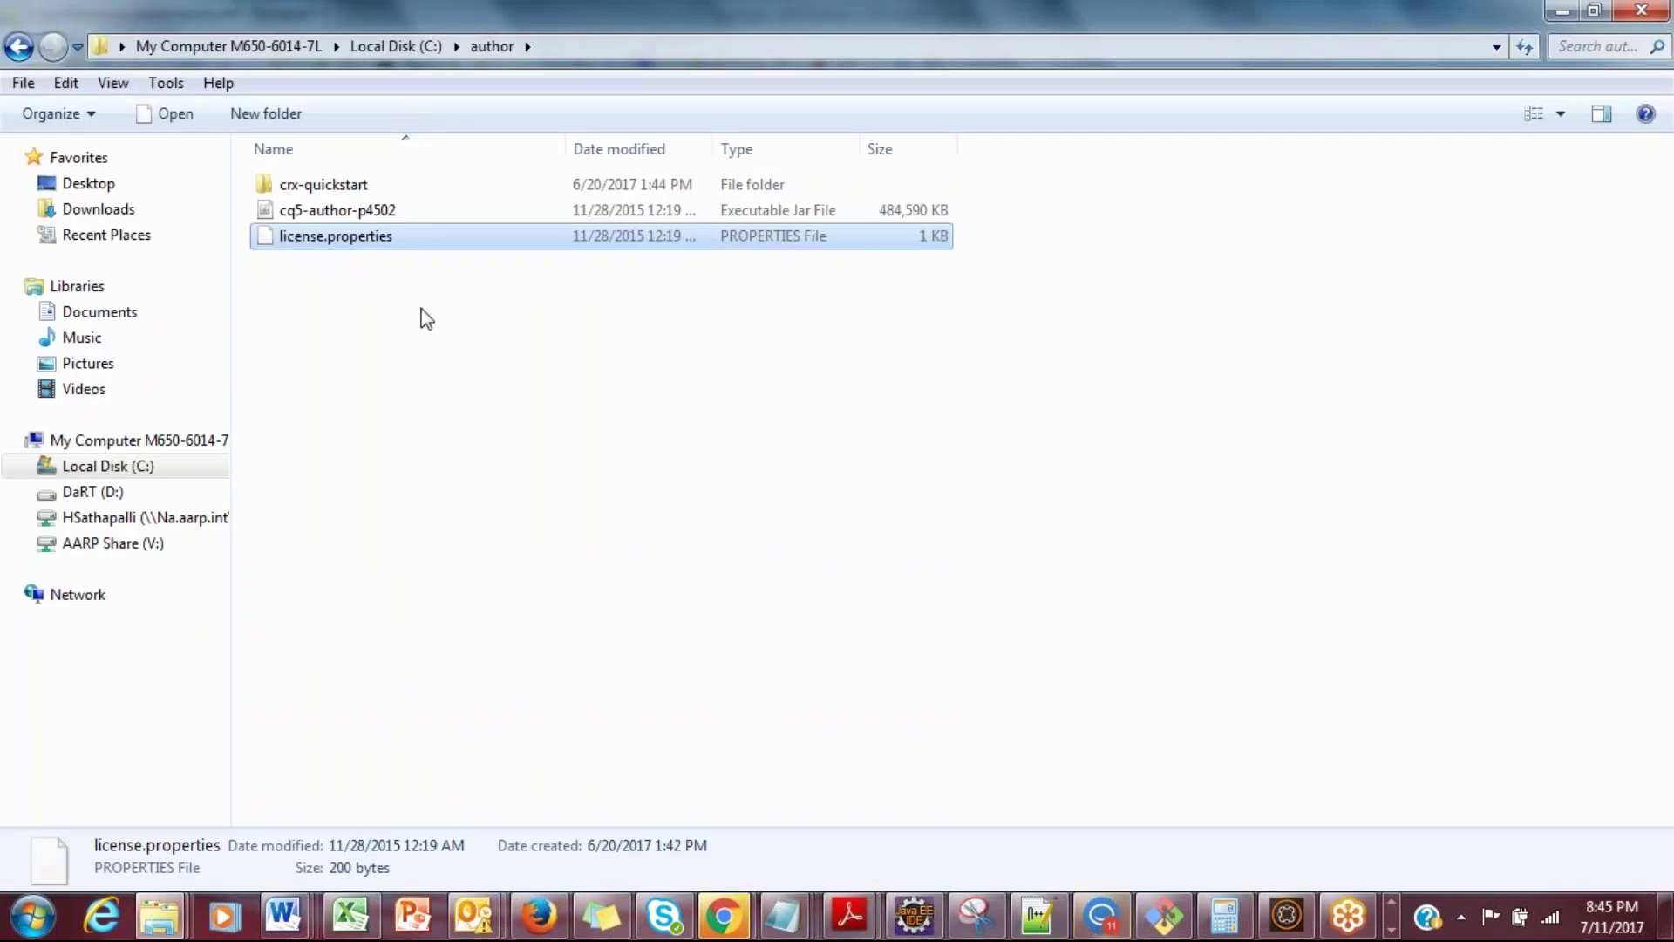
key(alt+Tab)
key(alt+Tab)
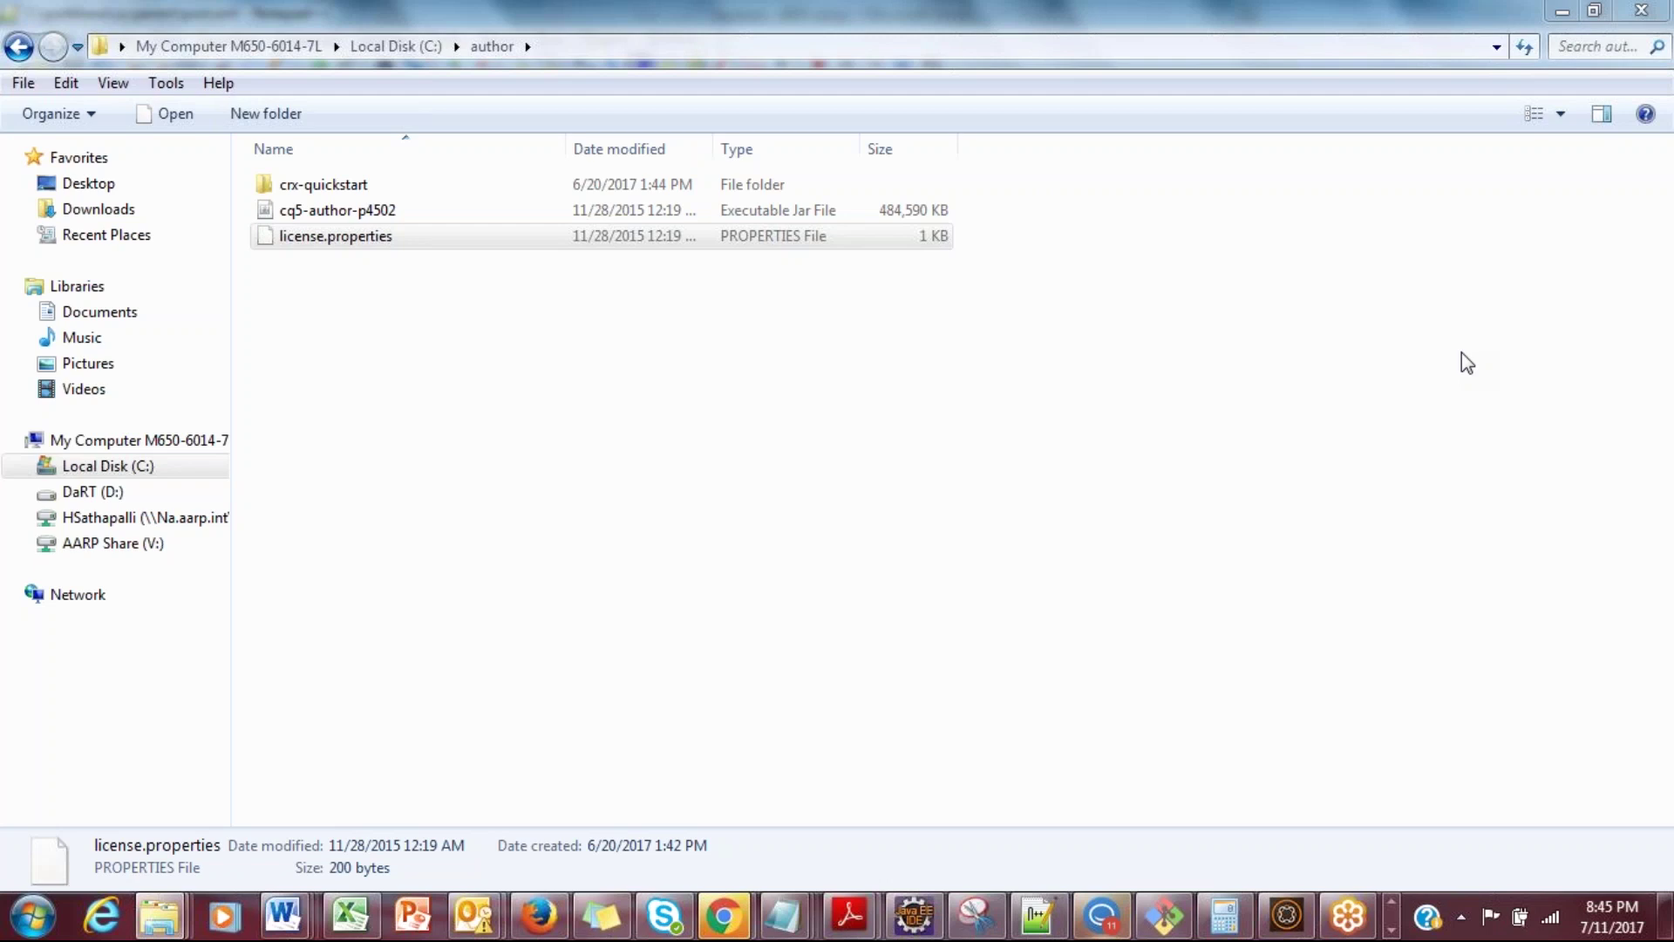
Step: Create a new folder named Training_instance on Local Disk (C:)
key(alt+Up)
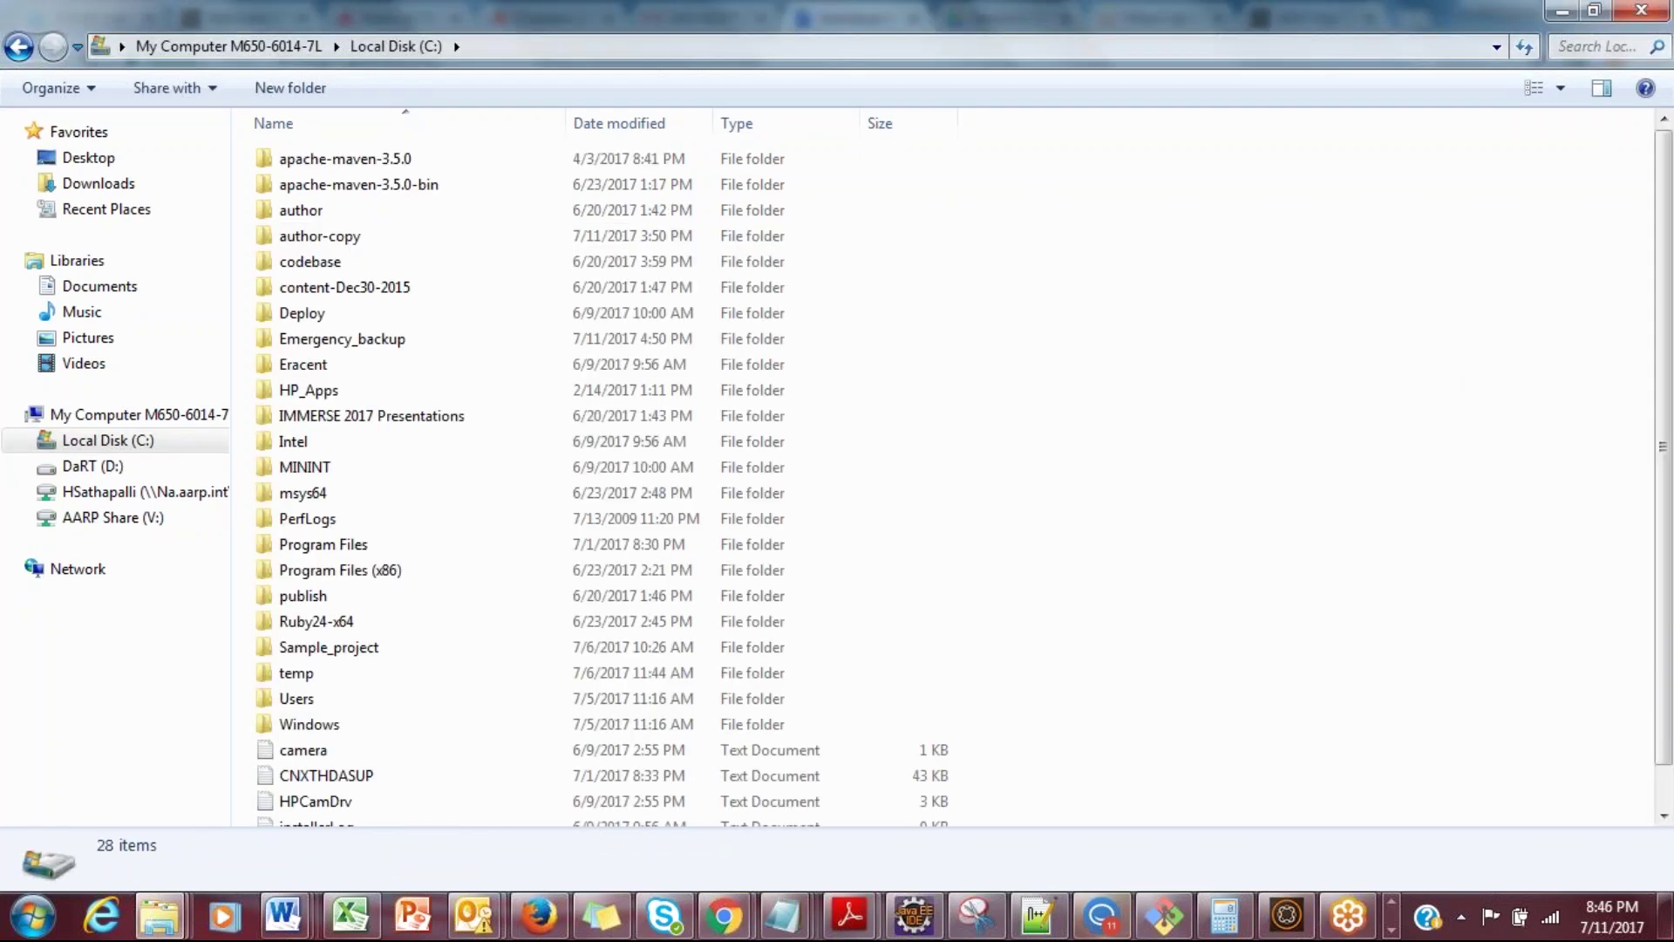
right_click(1166, 411)
mouse_move(1217, 721)
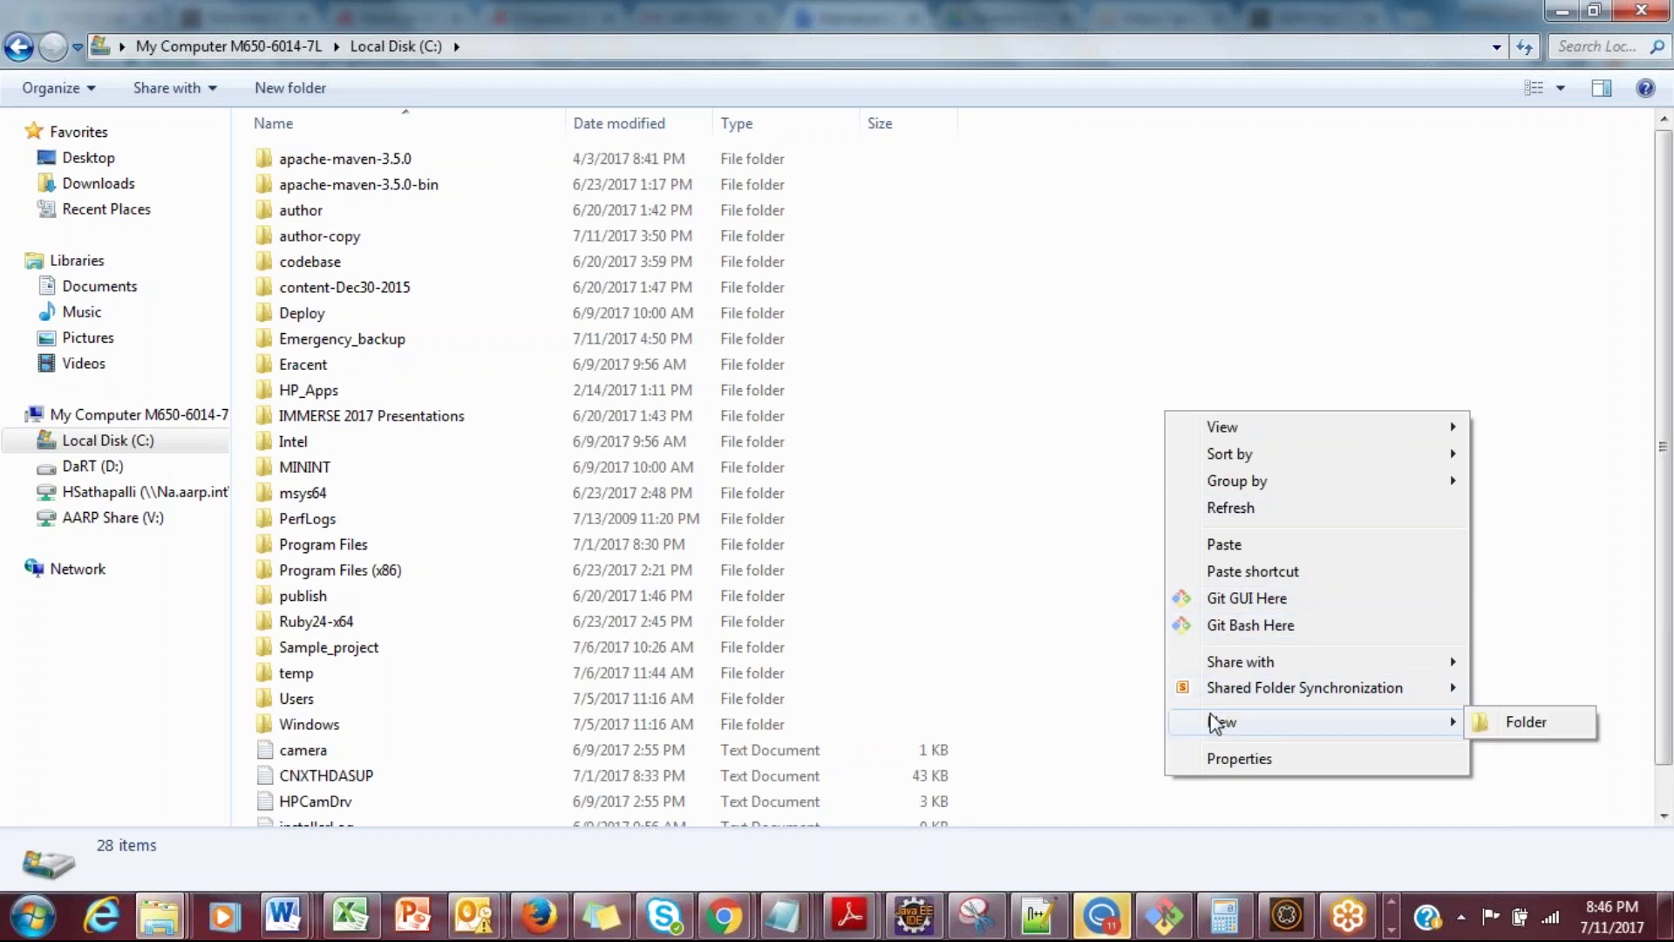
click(1509, 724)
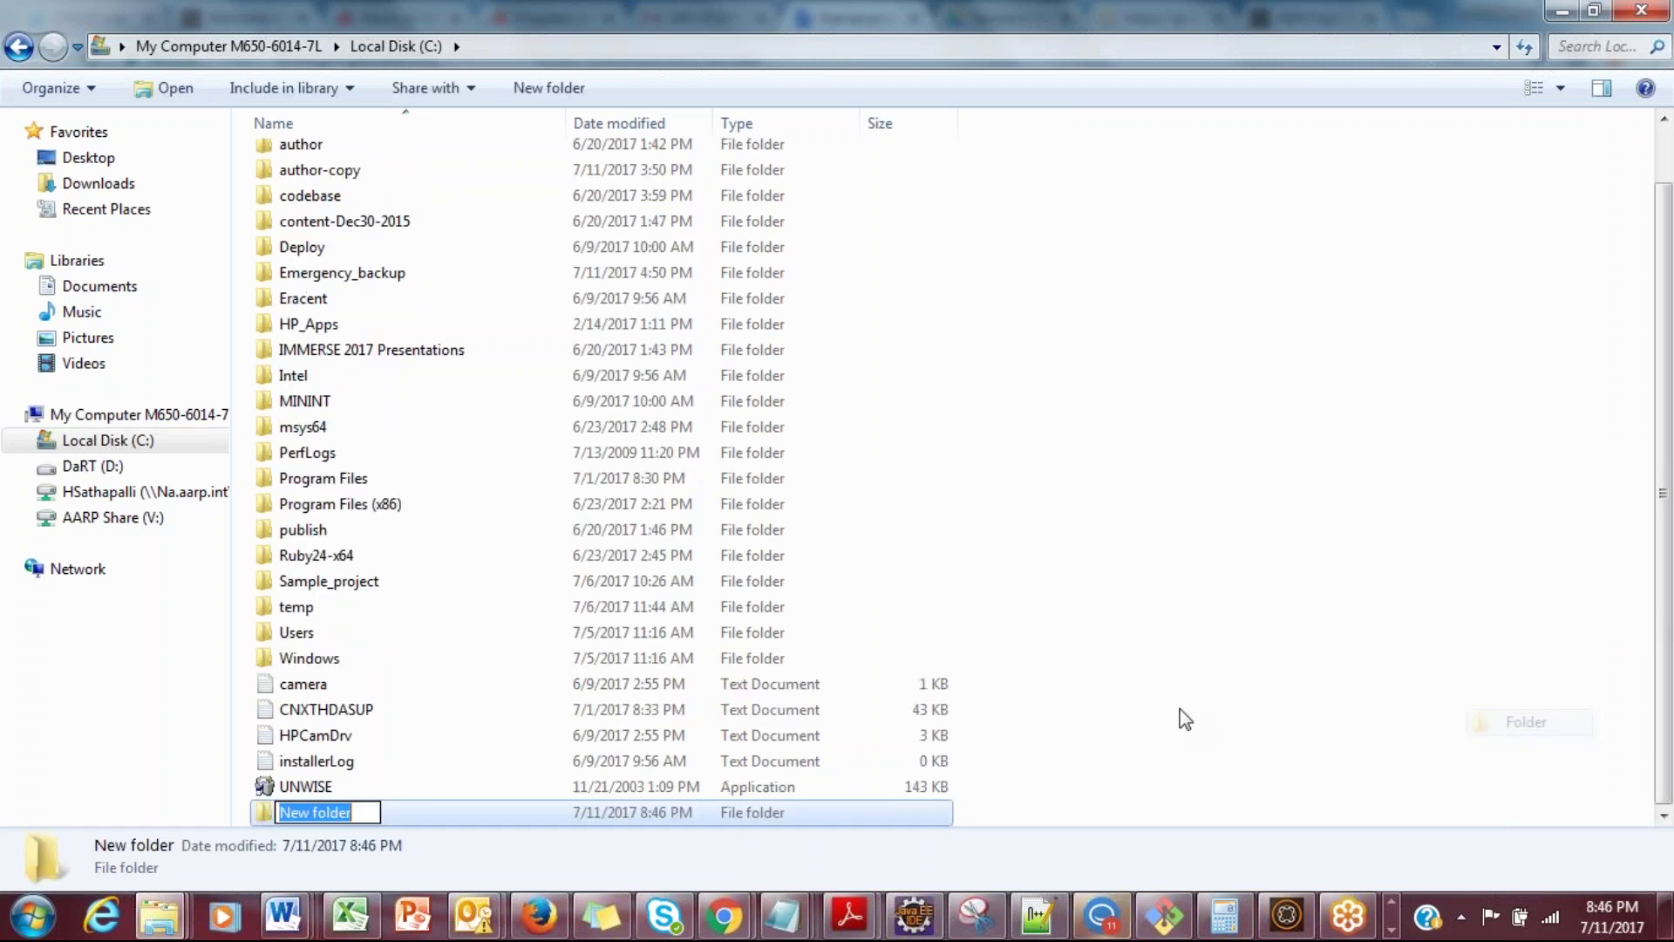
text(f)
key(BackSpace)
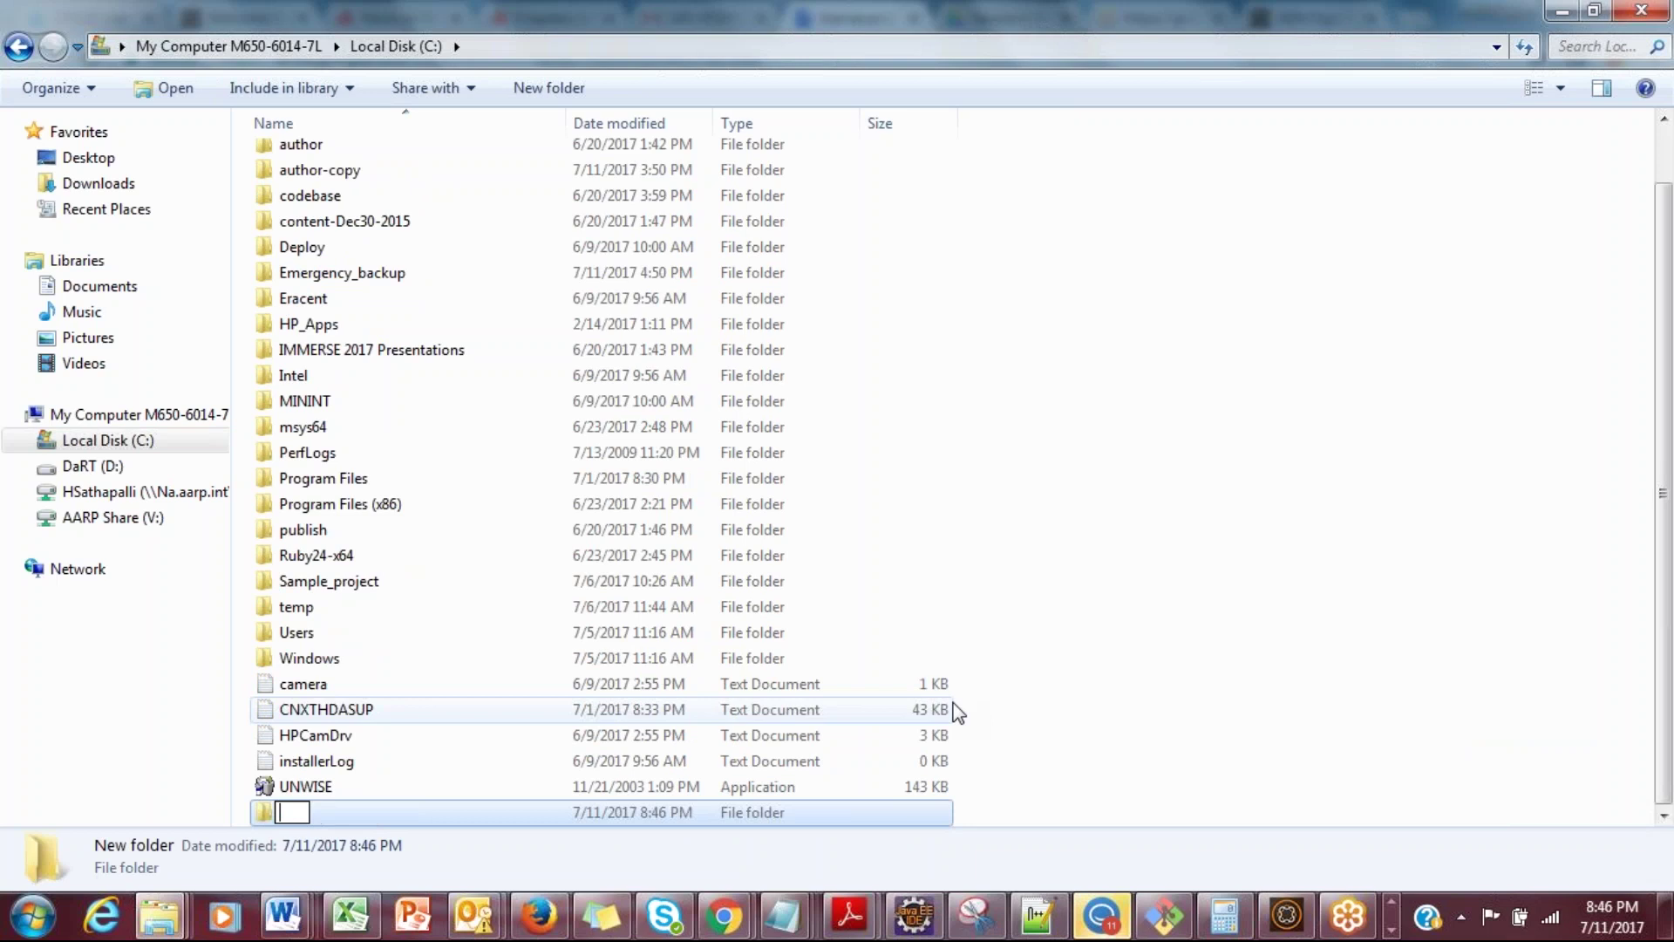
text(Training_instance)
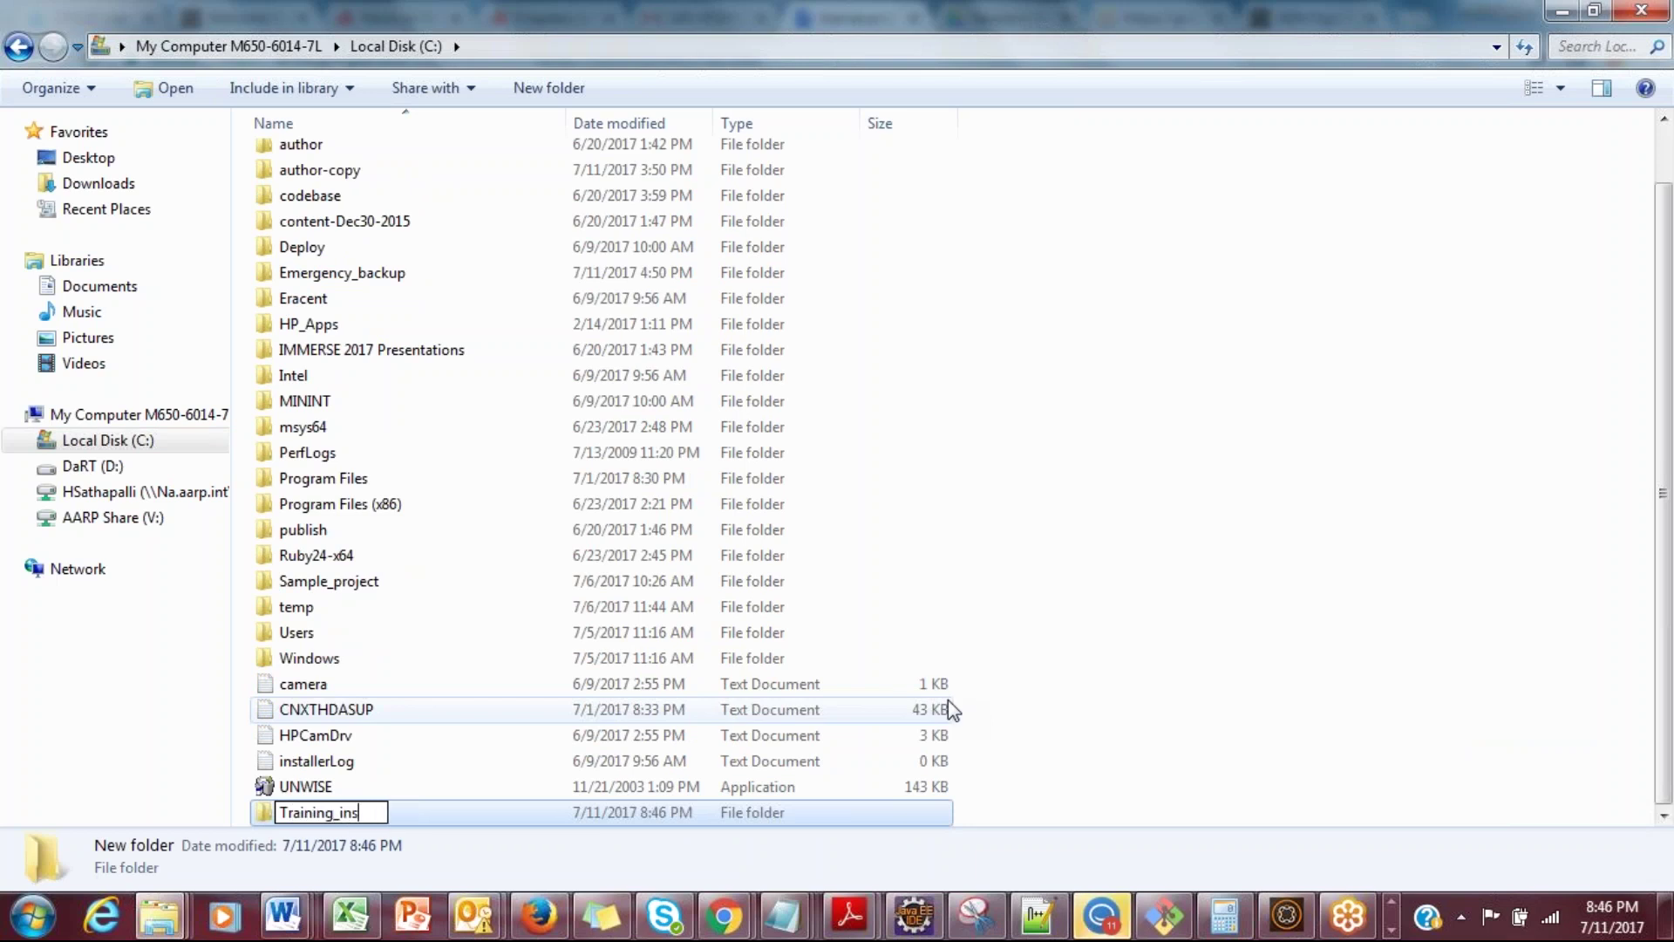
Step: Paste the license file into Training_instance and rename it to 'license .properties', dropping '(1)'
double_click(803, 819)
right_click(659, 490)
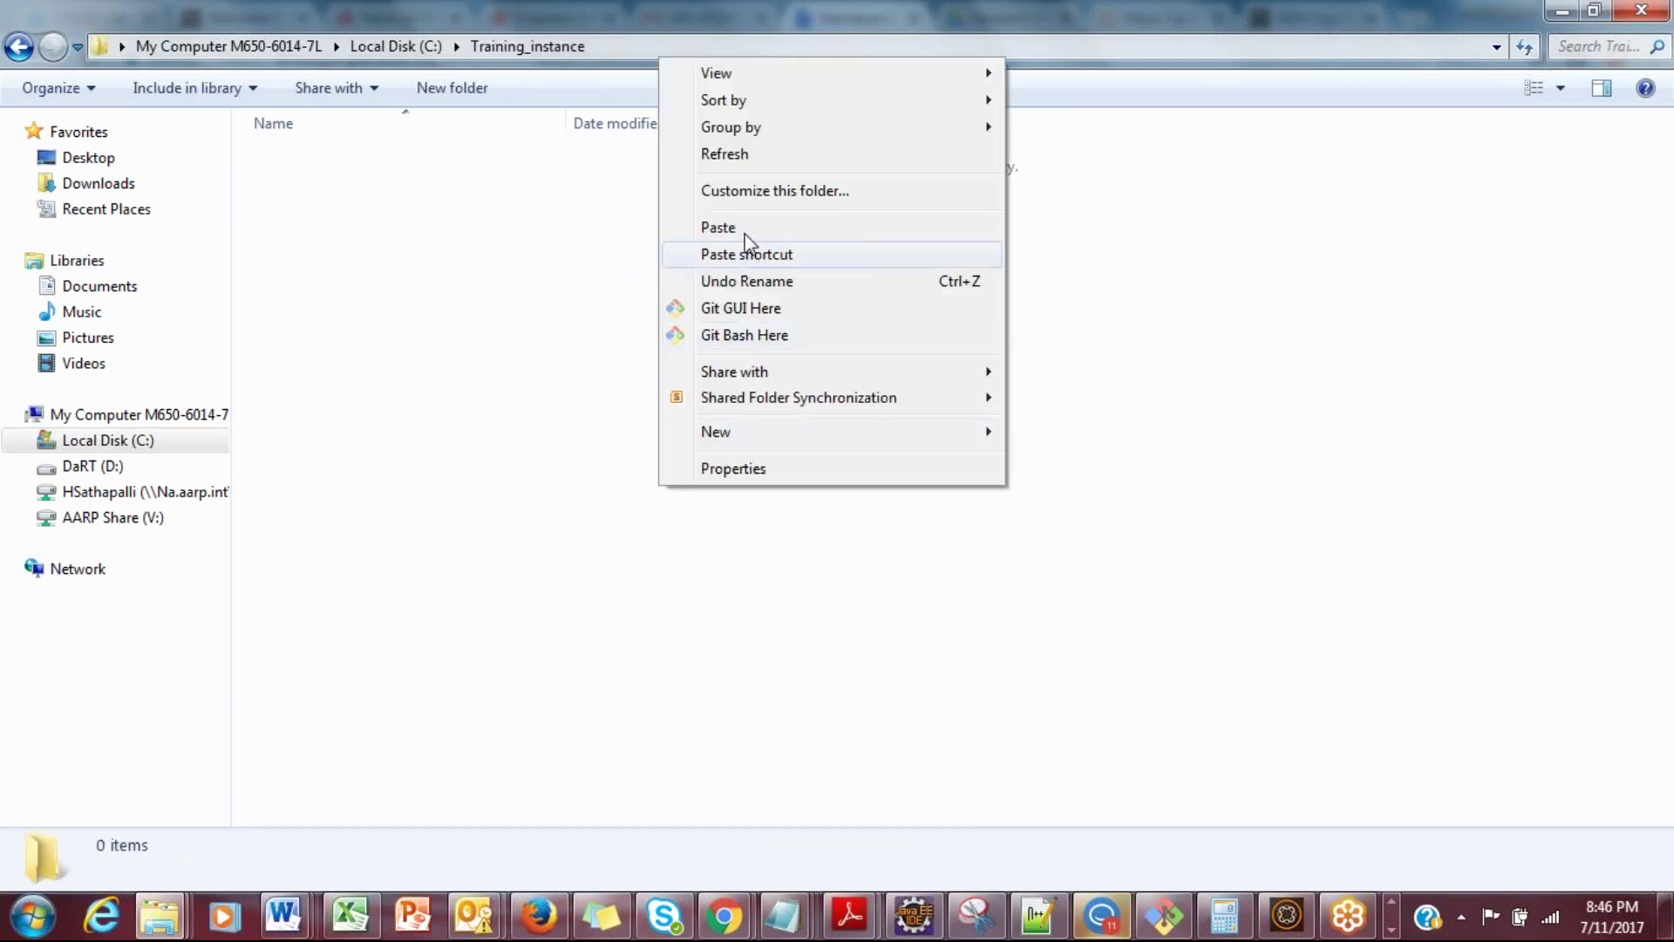
click(748, 232)
right_click(439, 166)
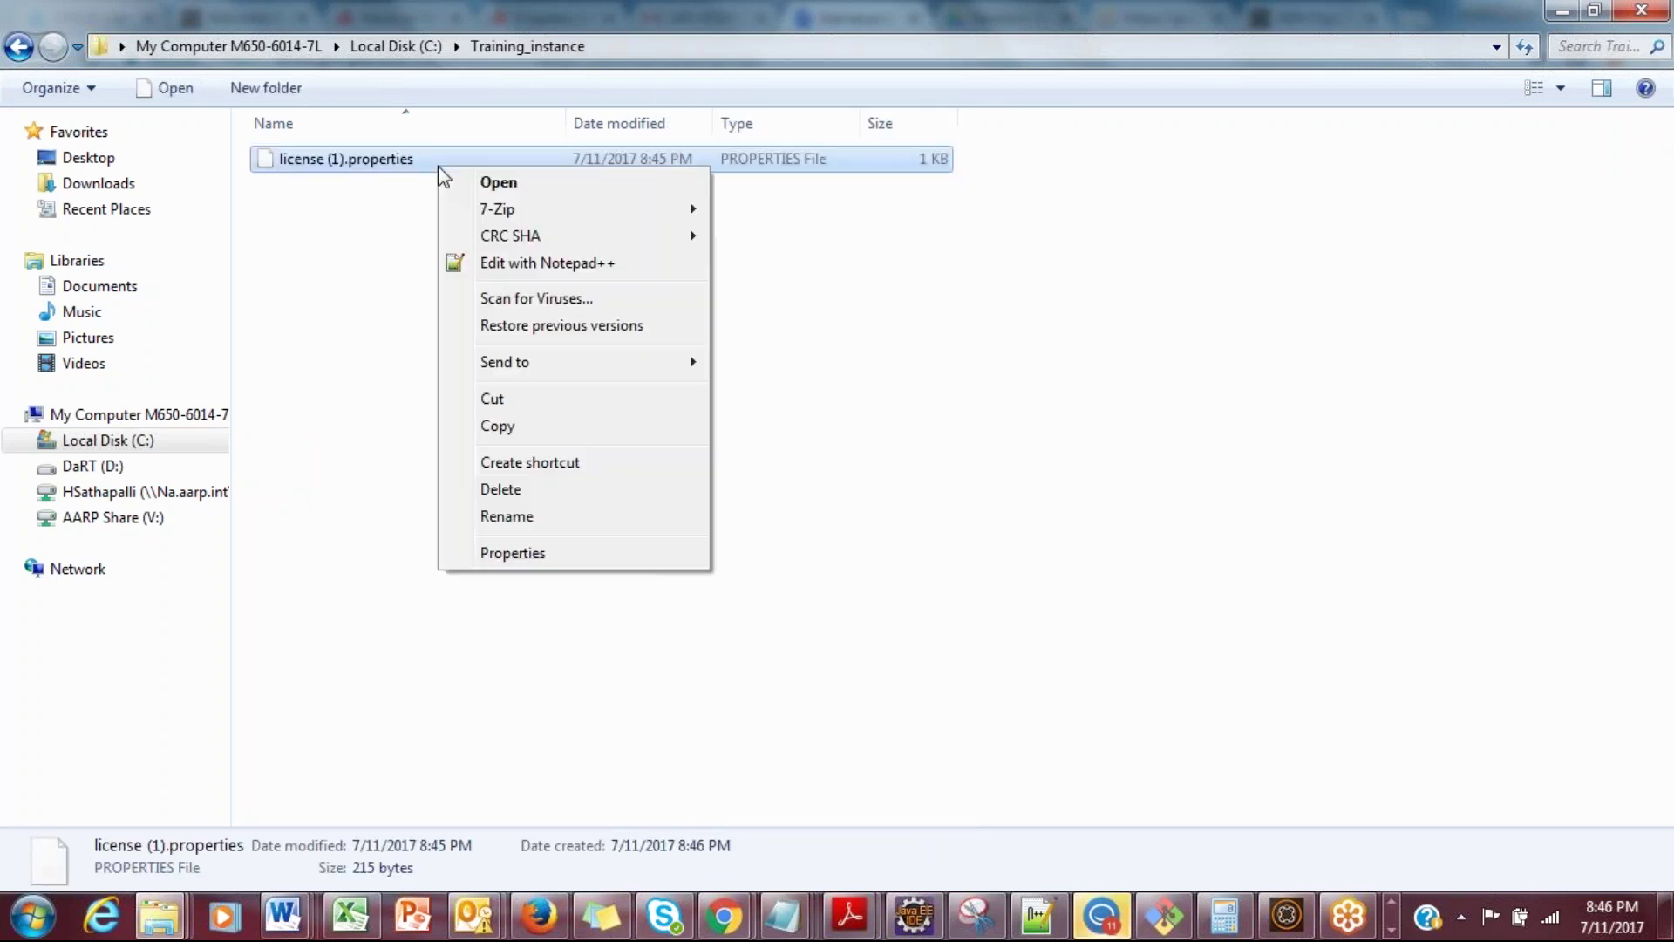
click(506, 516)
click(349, 160)
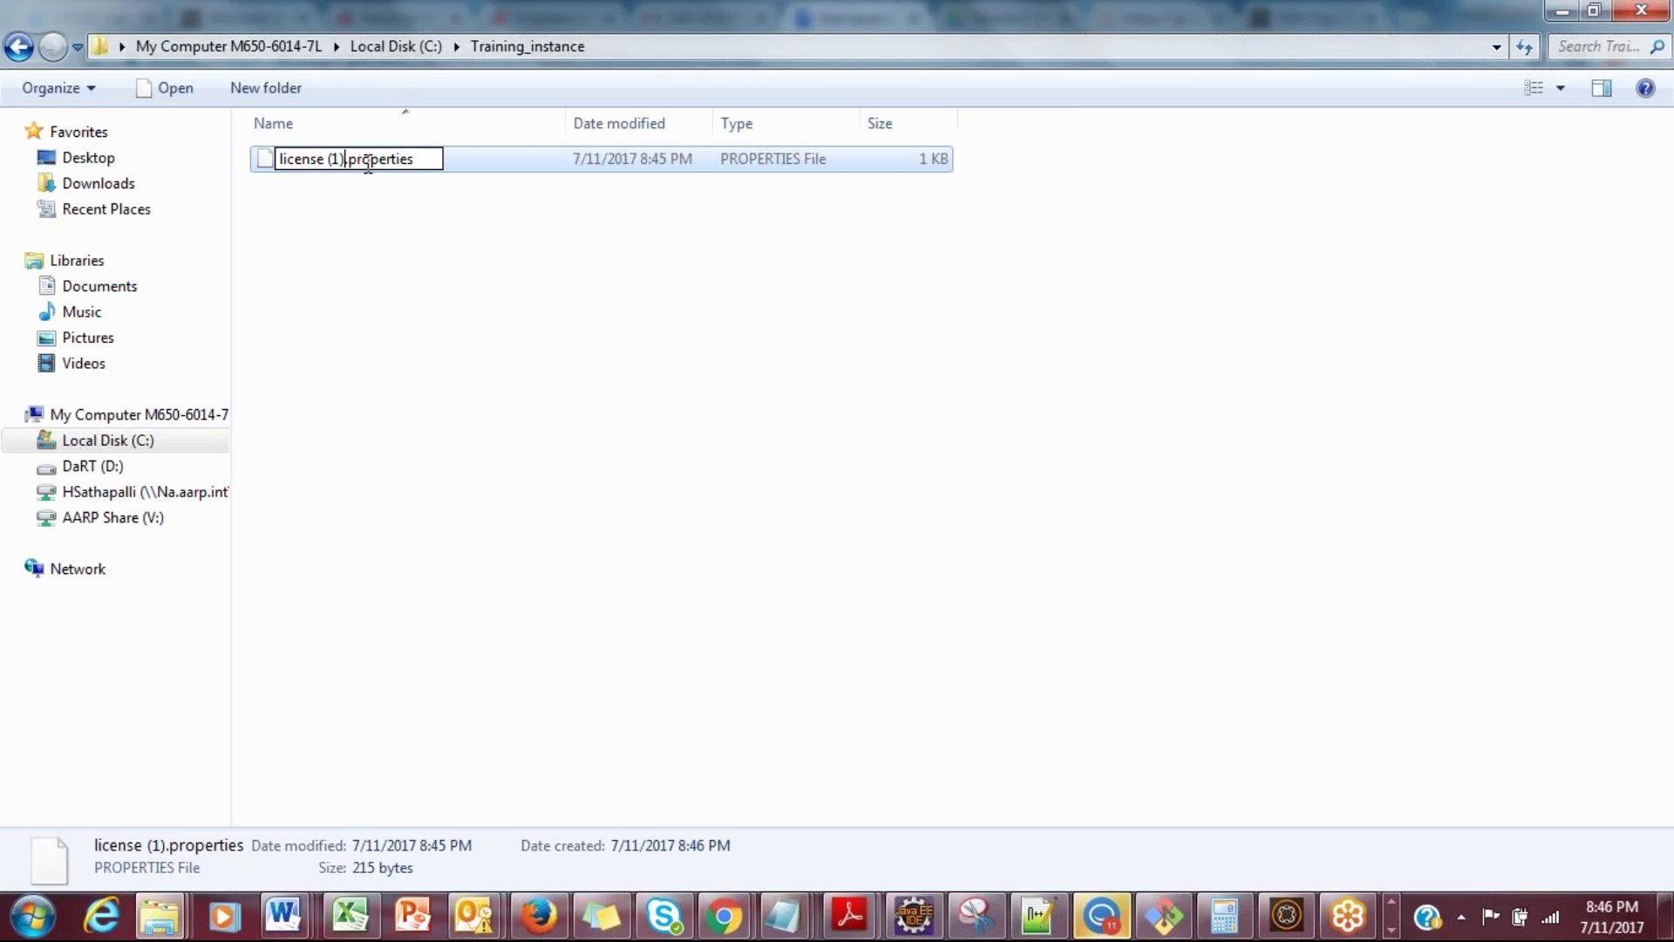
key(BackSpace)
key(BackSpace)
key(BackSpace)
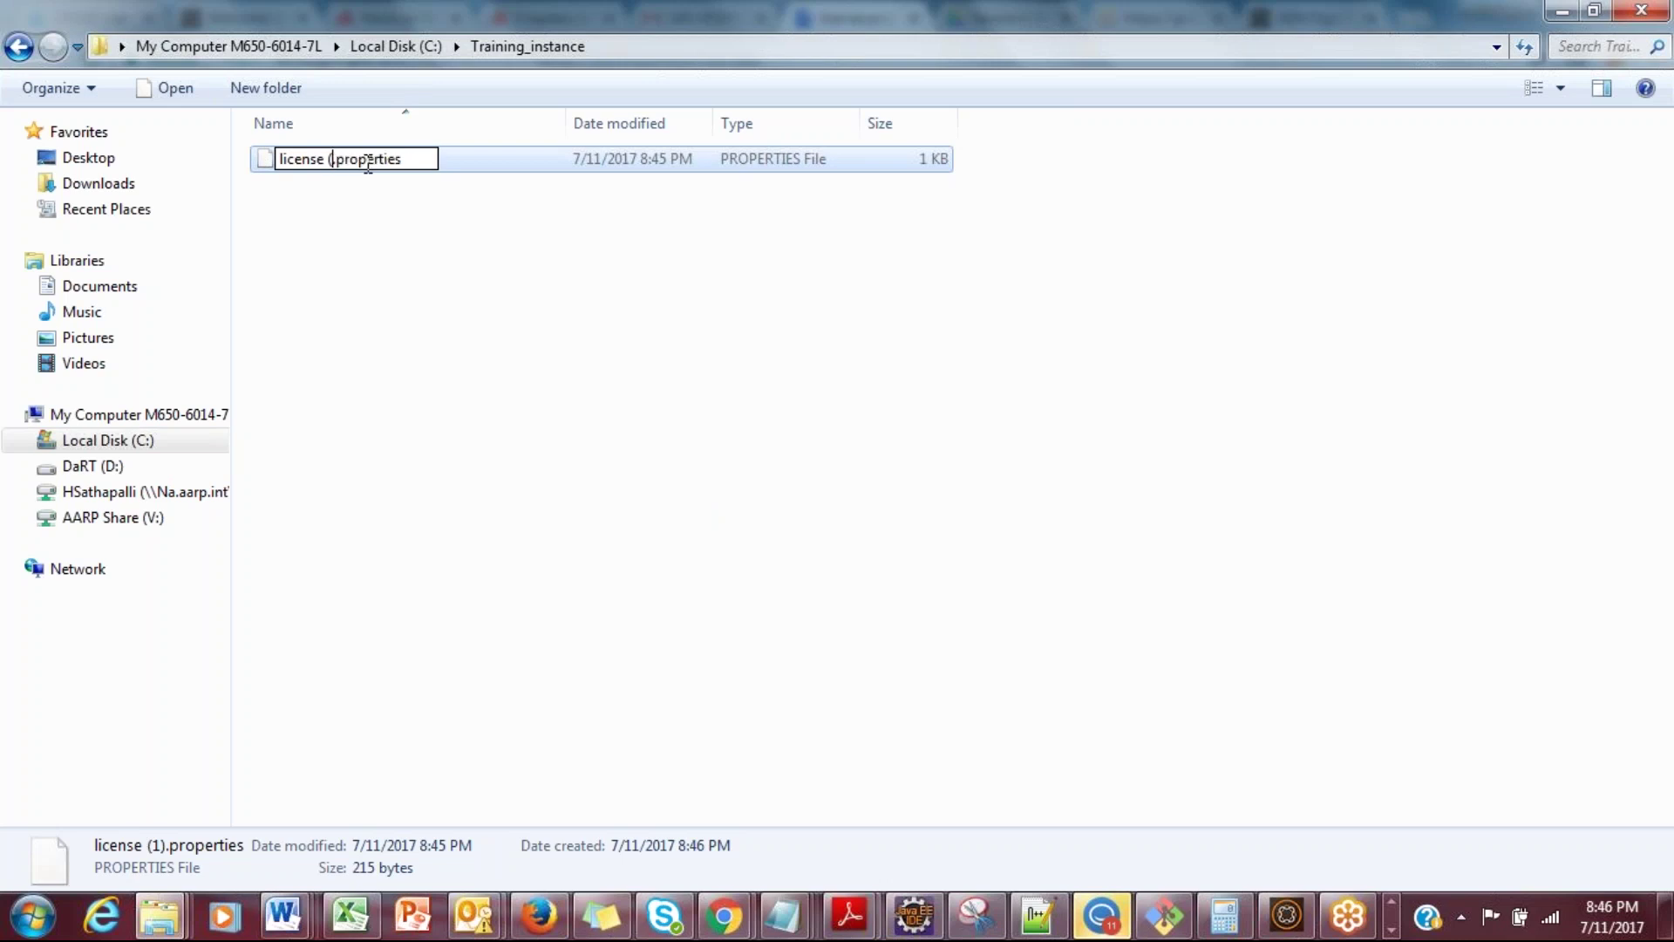
key(Return)
click(363, 233)
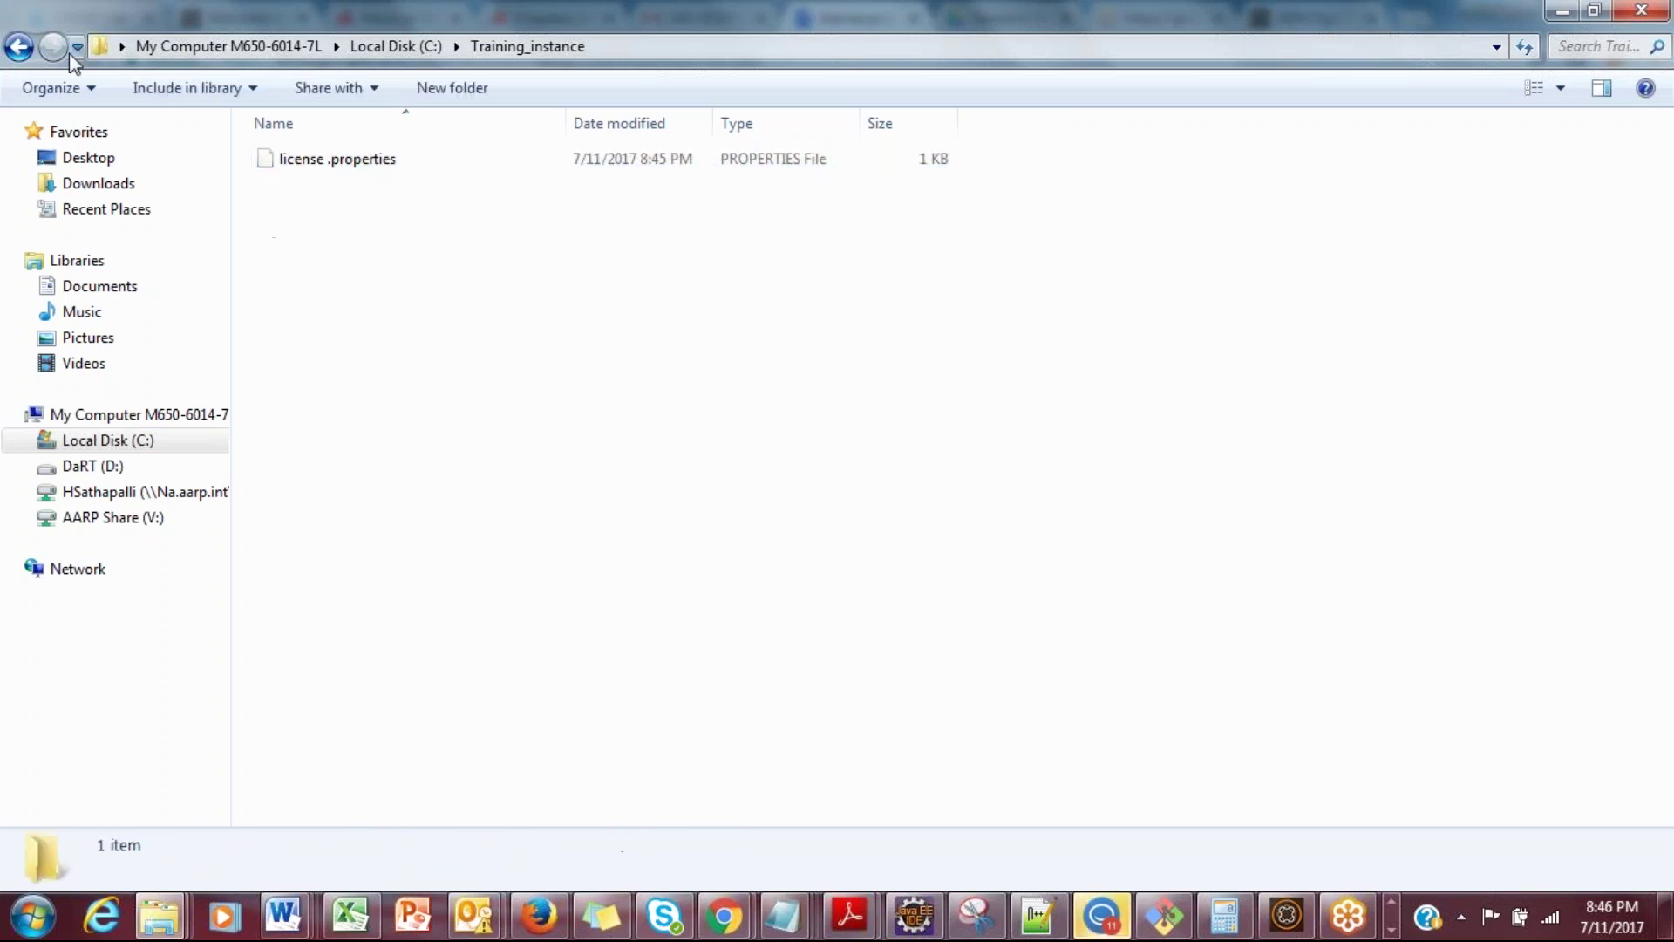
Step: Copy the cq5-author-p4502 jar from the C:\author folder
click(19, 46)
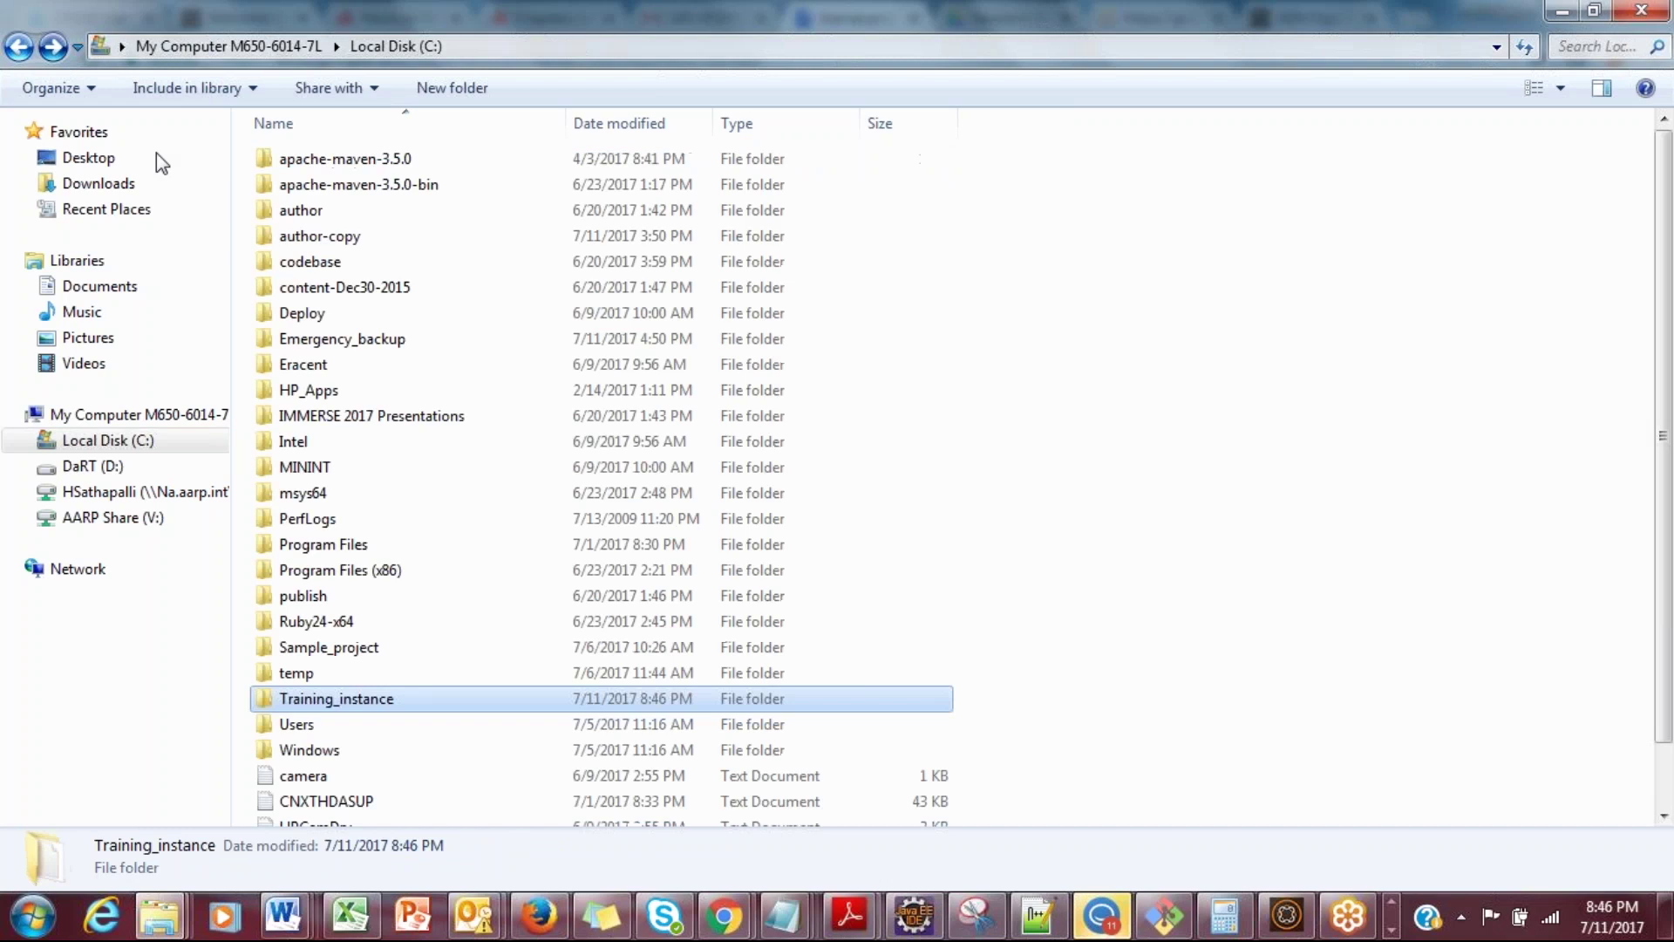
click(279, 234)
click(281, 213)
double_click(281, 213)
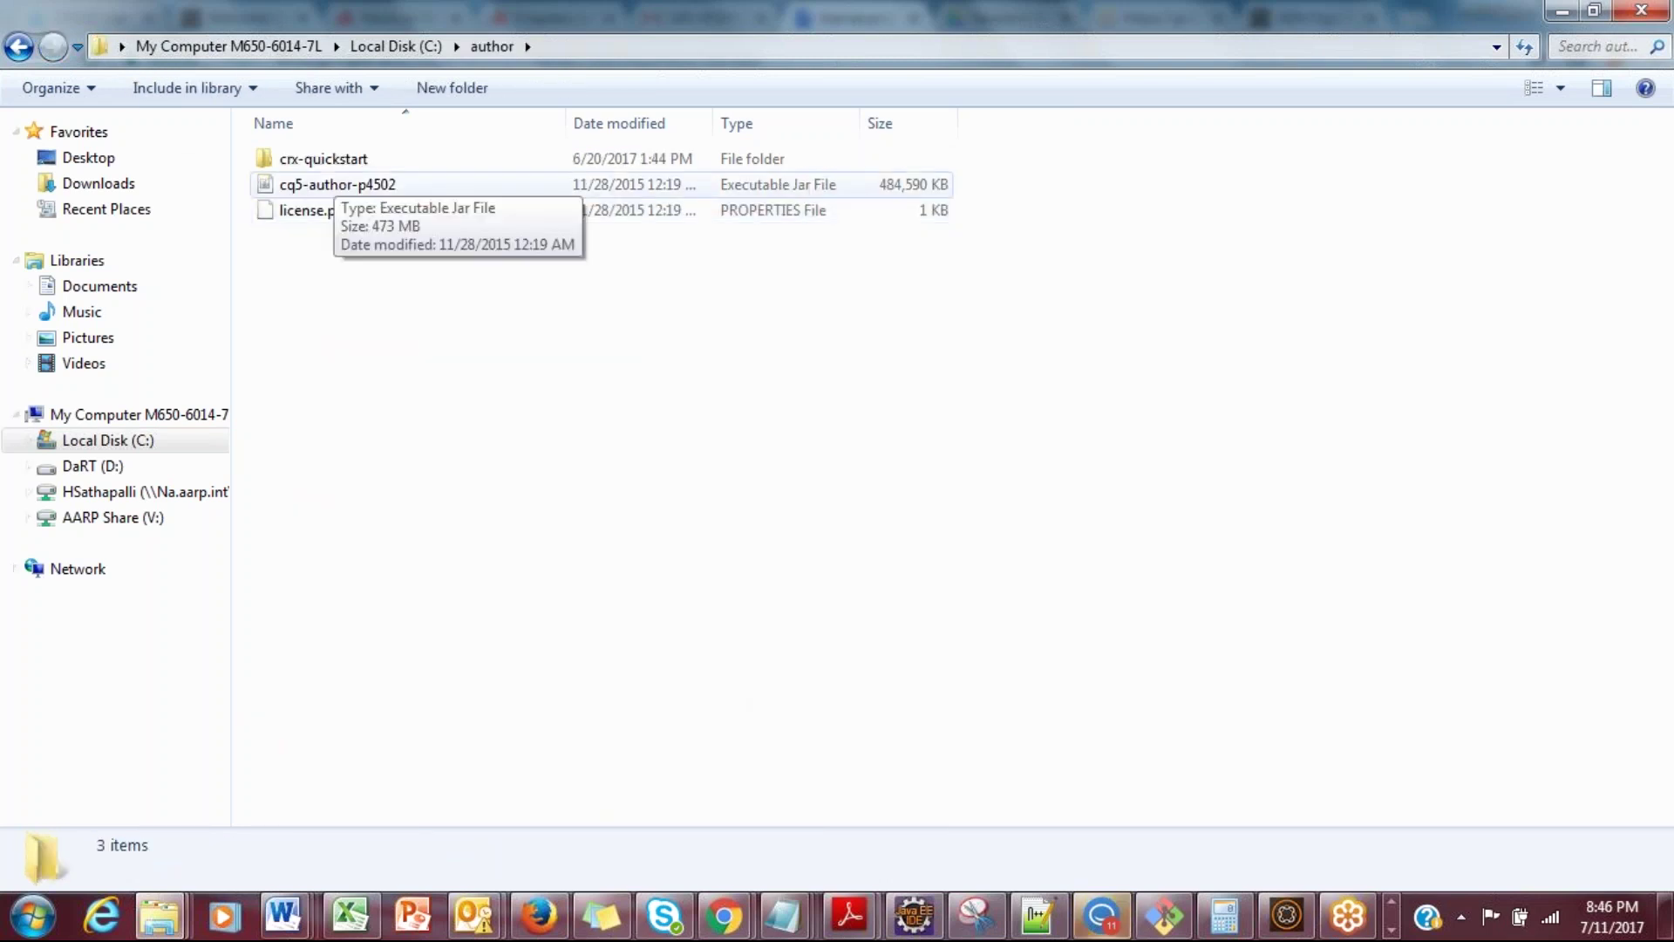
click(337, 179)
right_click(337, 177)
key(Escape)
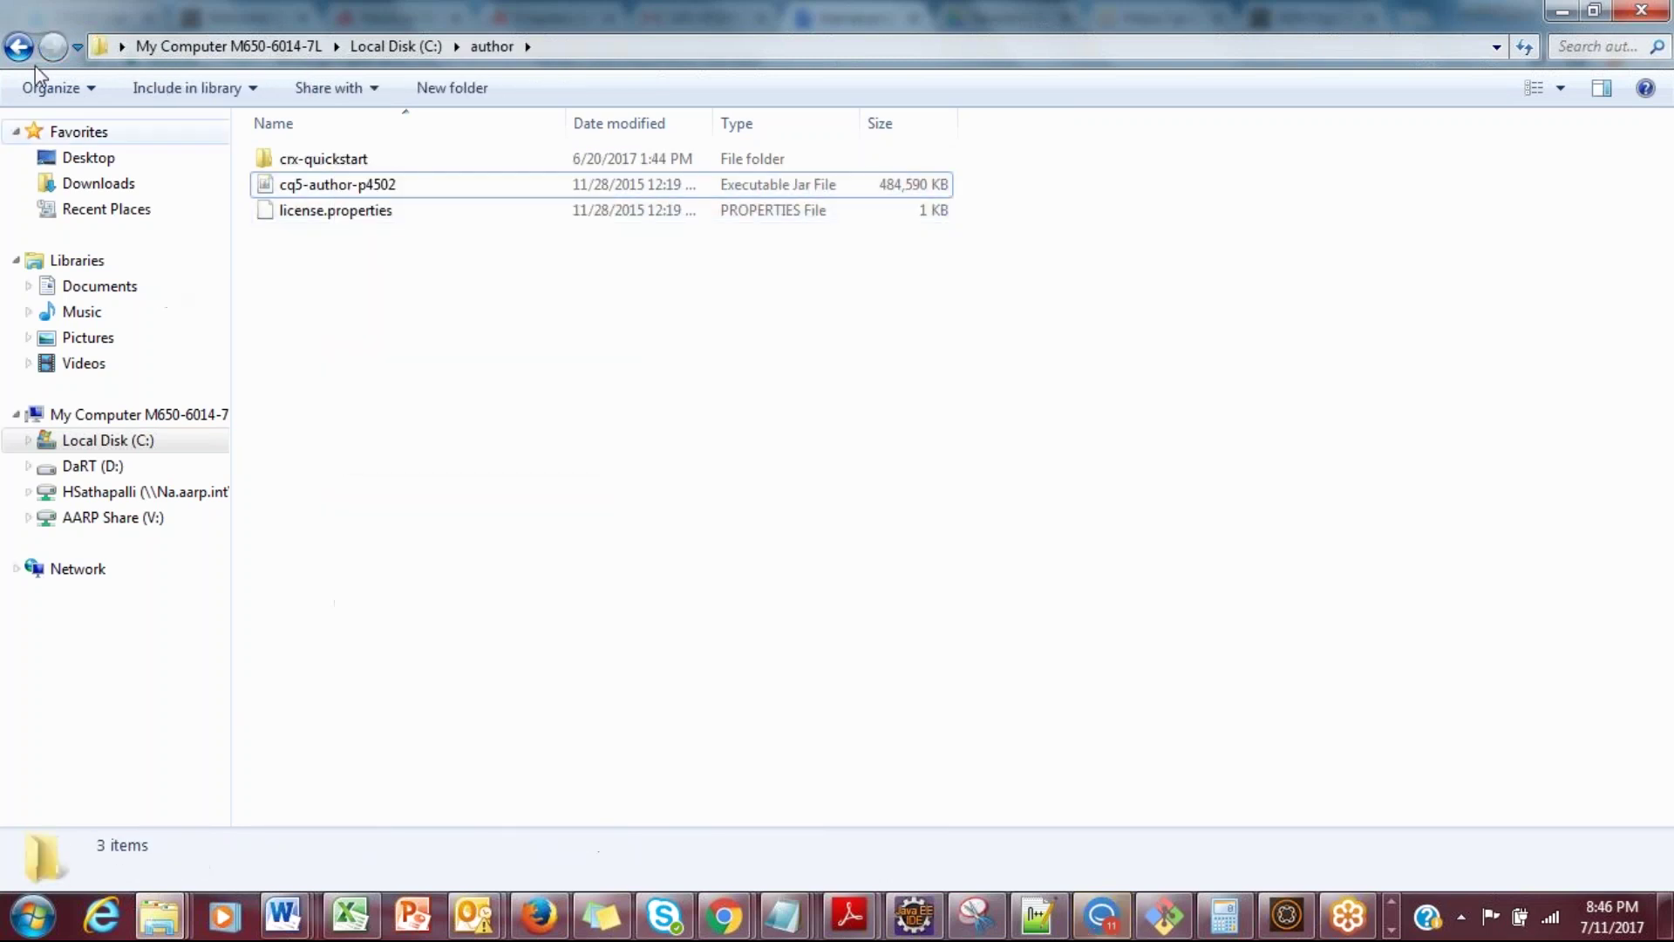
Step: Paste the jar into C:\Training_instance beside license .properties and select it
click(19, 47)
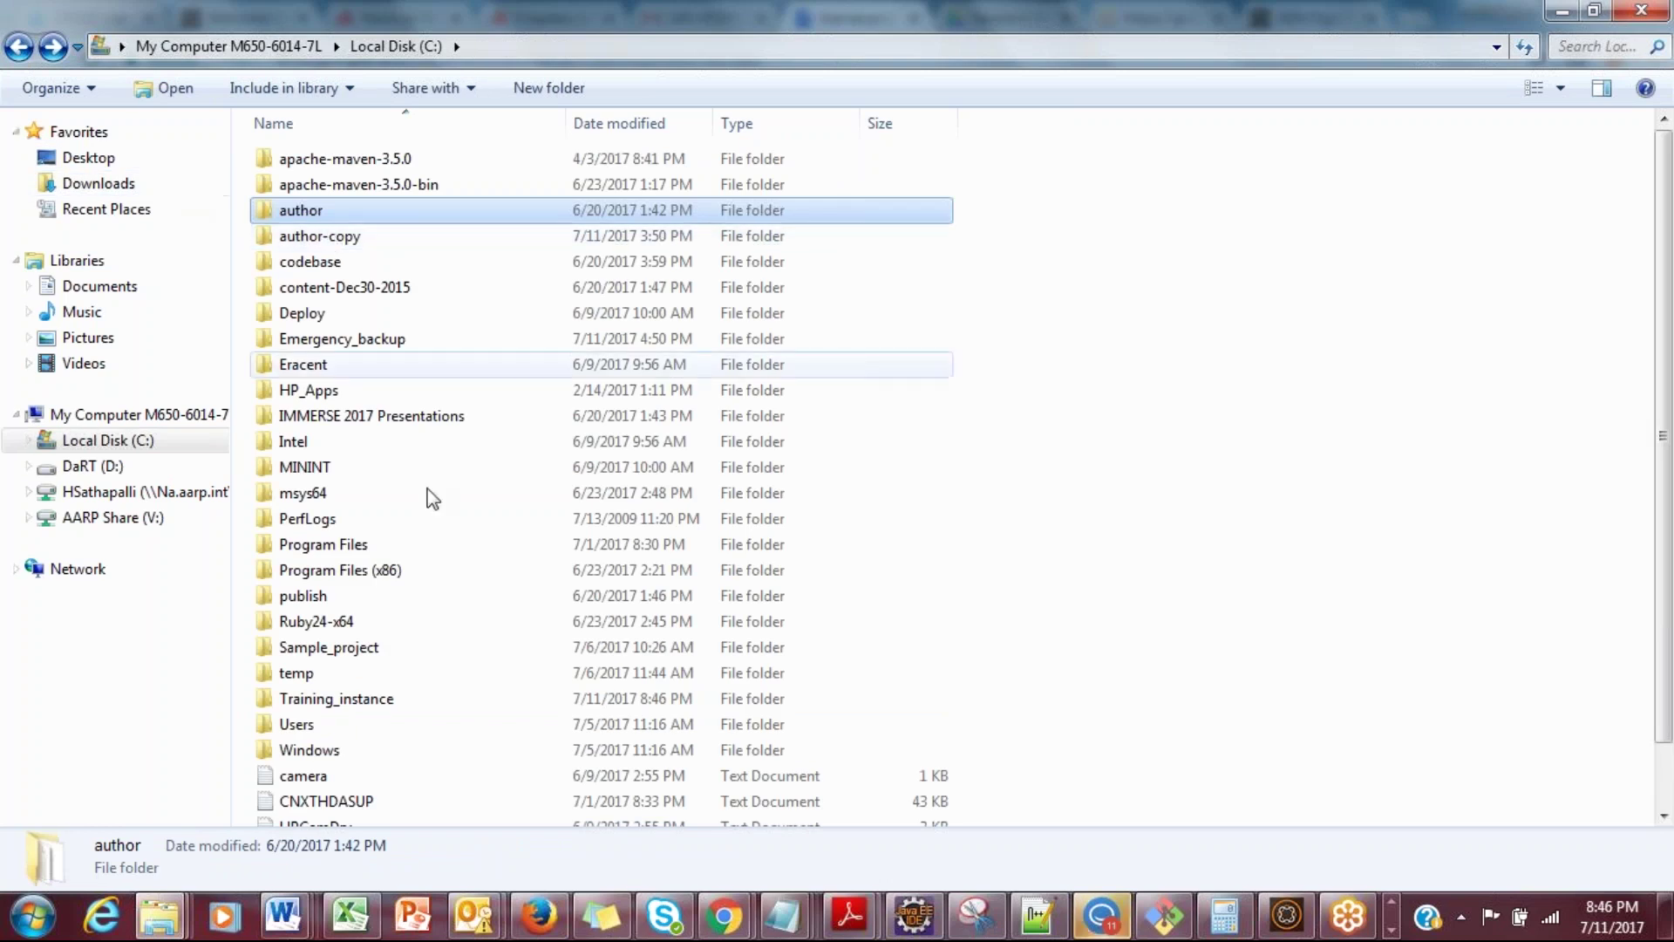
double_click(337, 698)
right_click(448, 381)
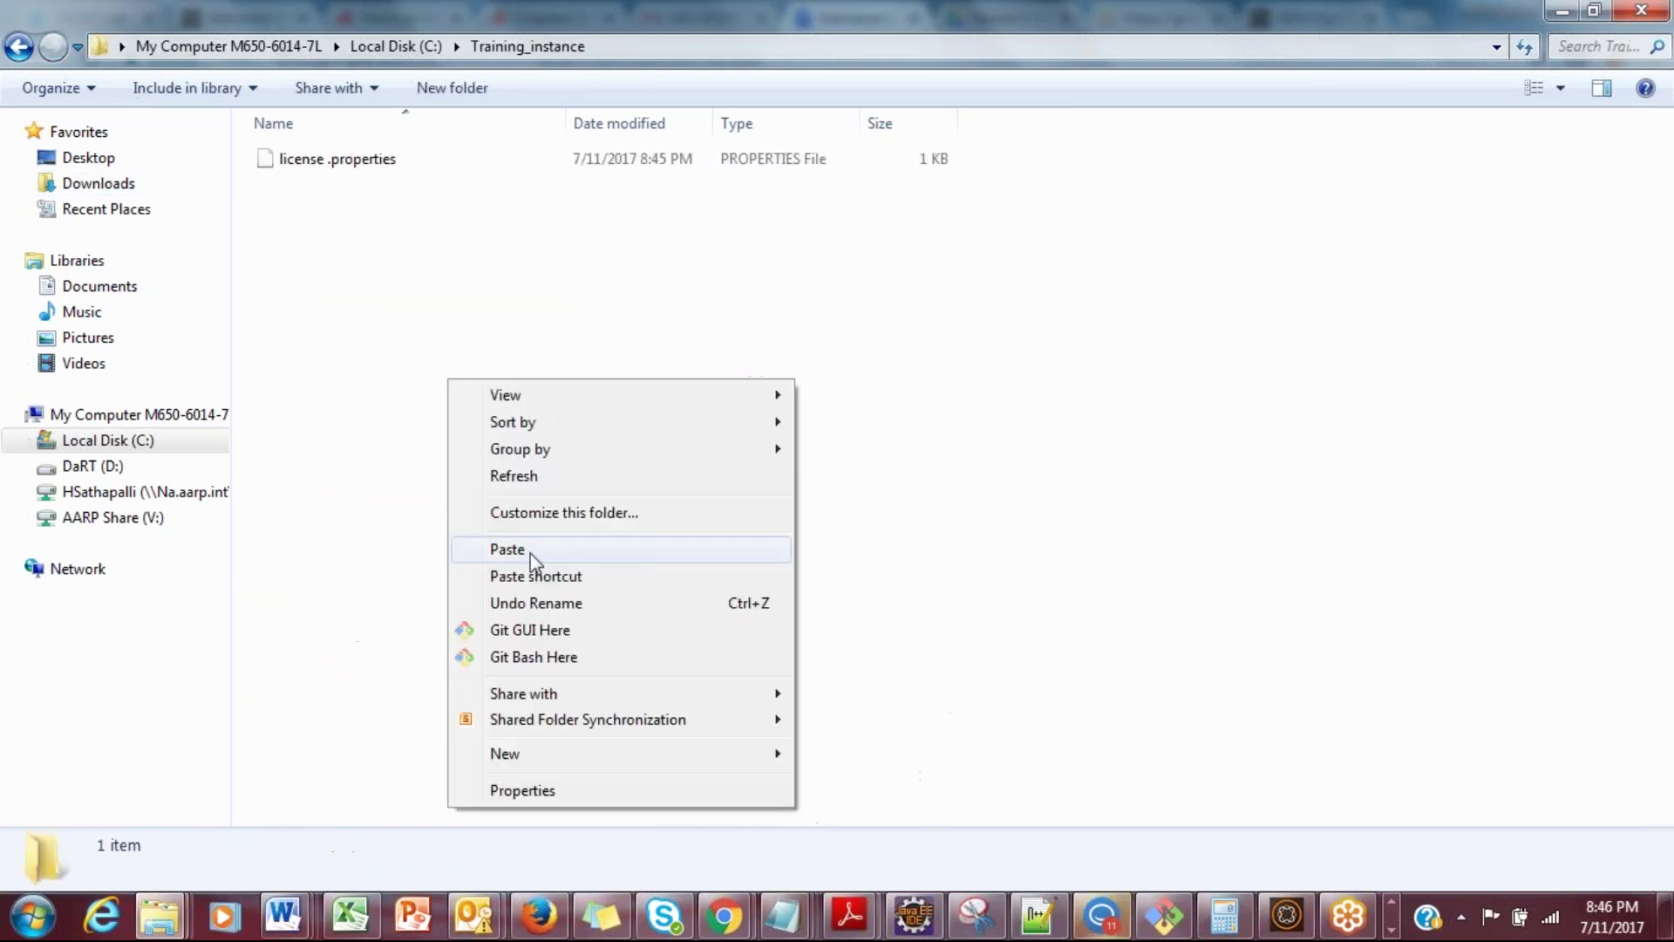
click(529, 552)
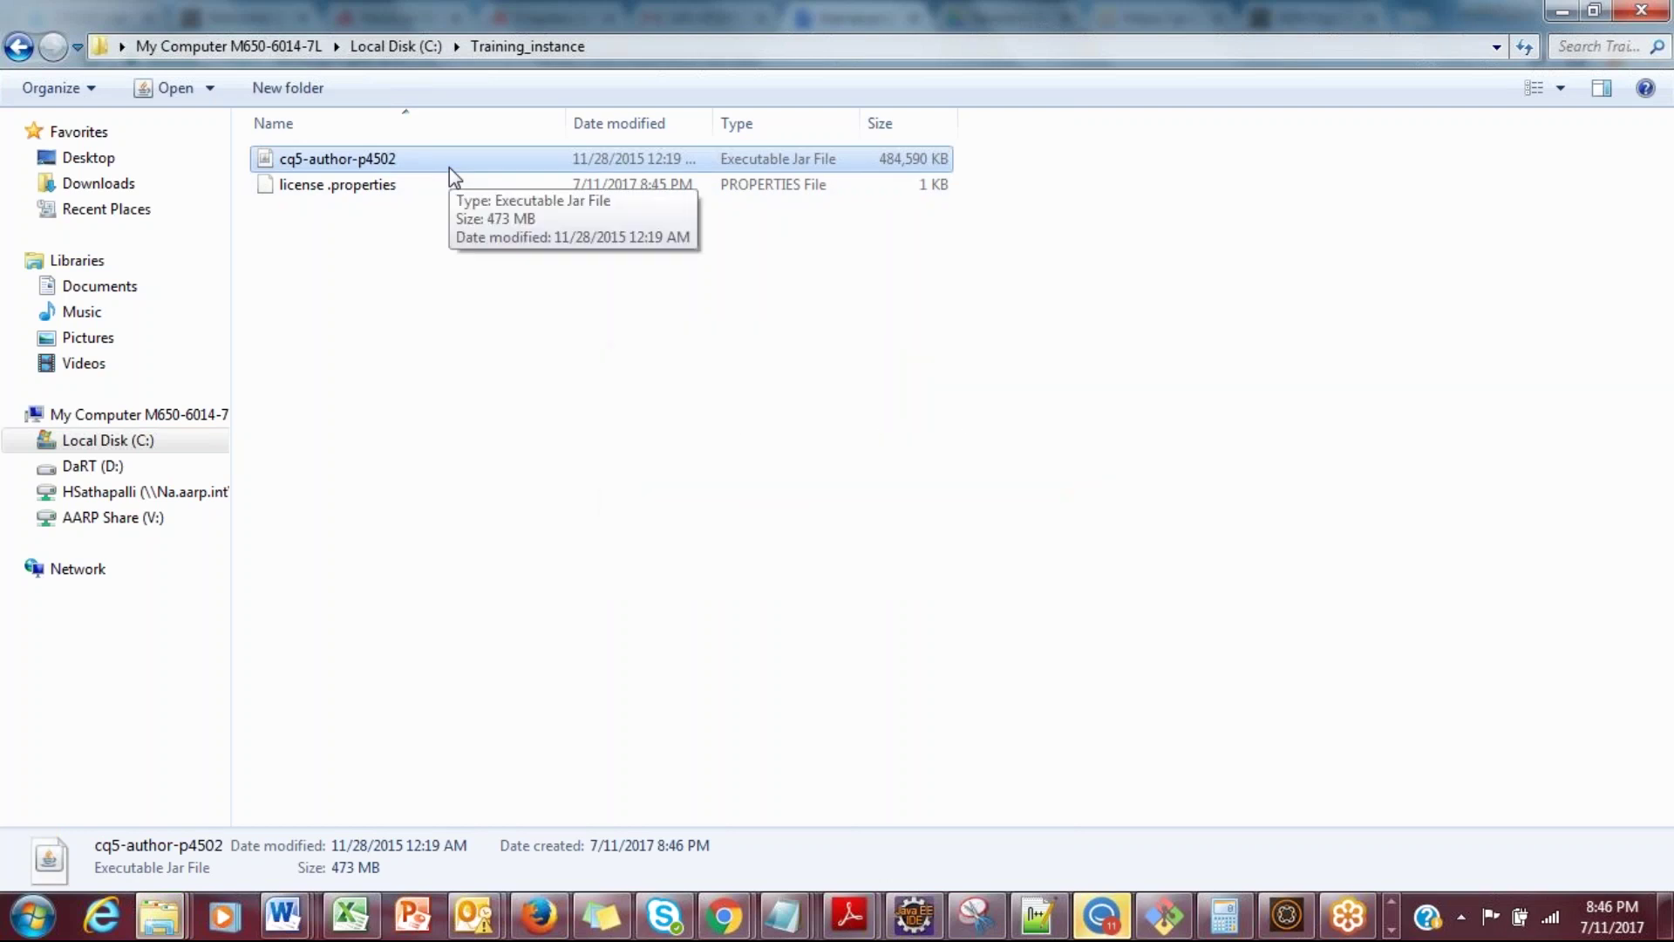
click(455, 239)
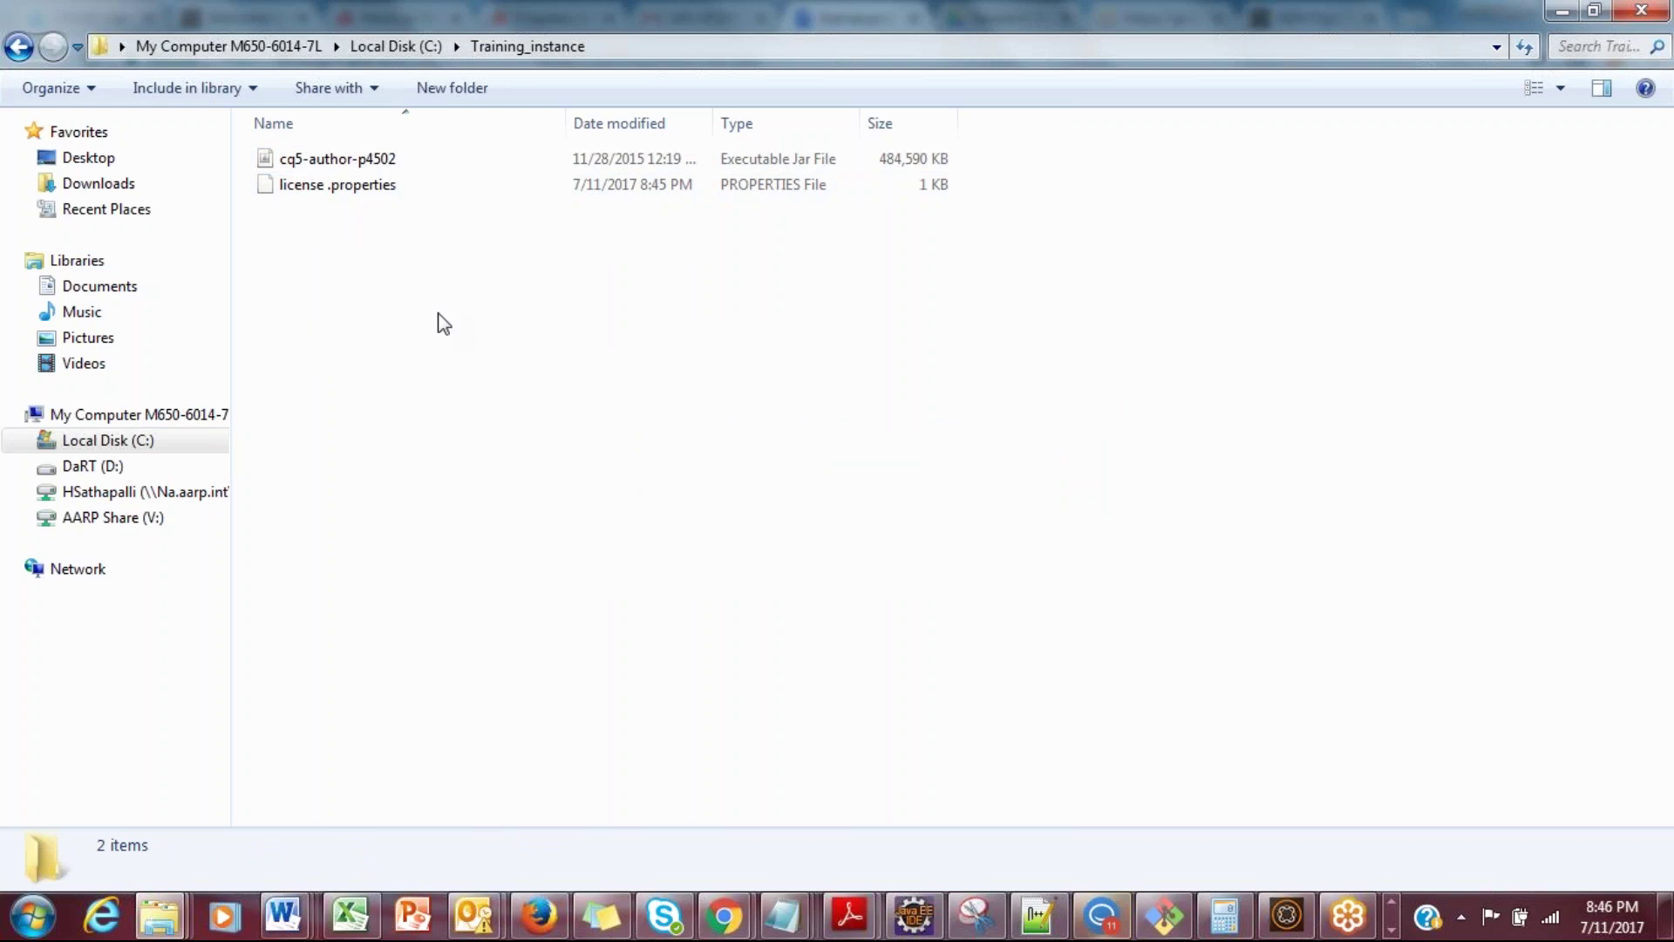
click(413, 166)
click(514, 511)
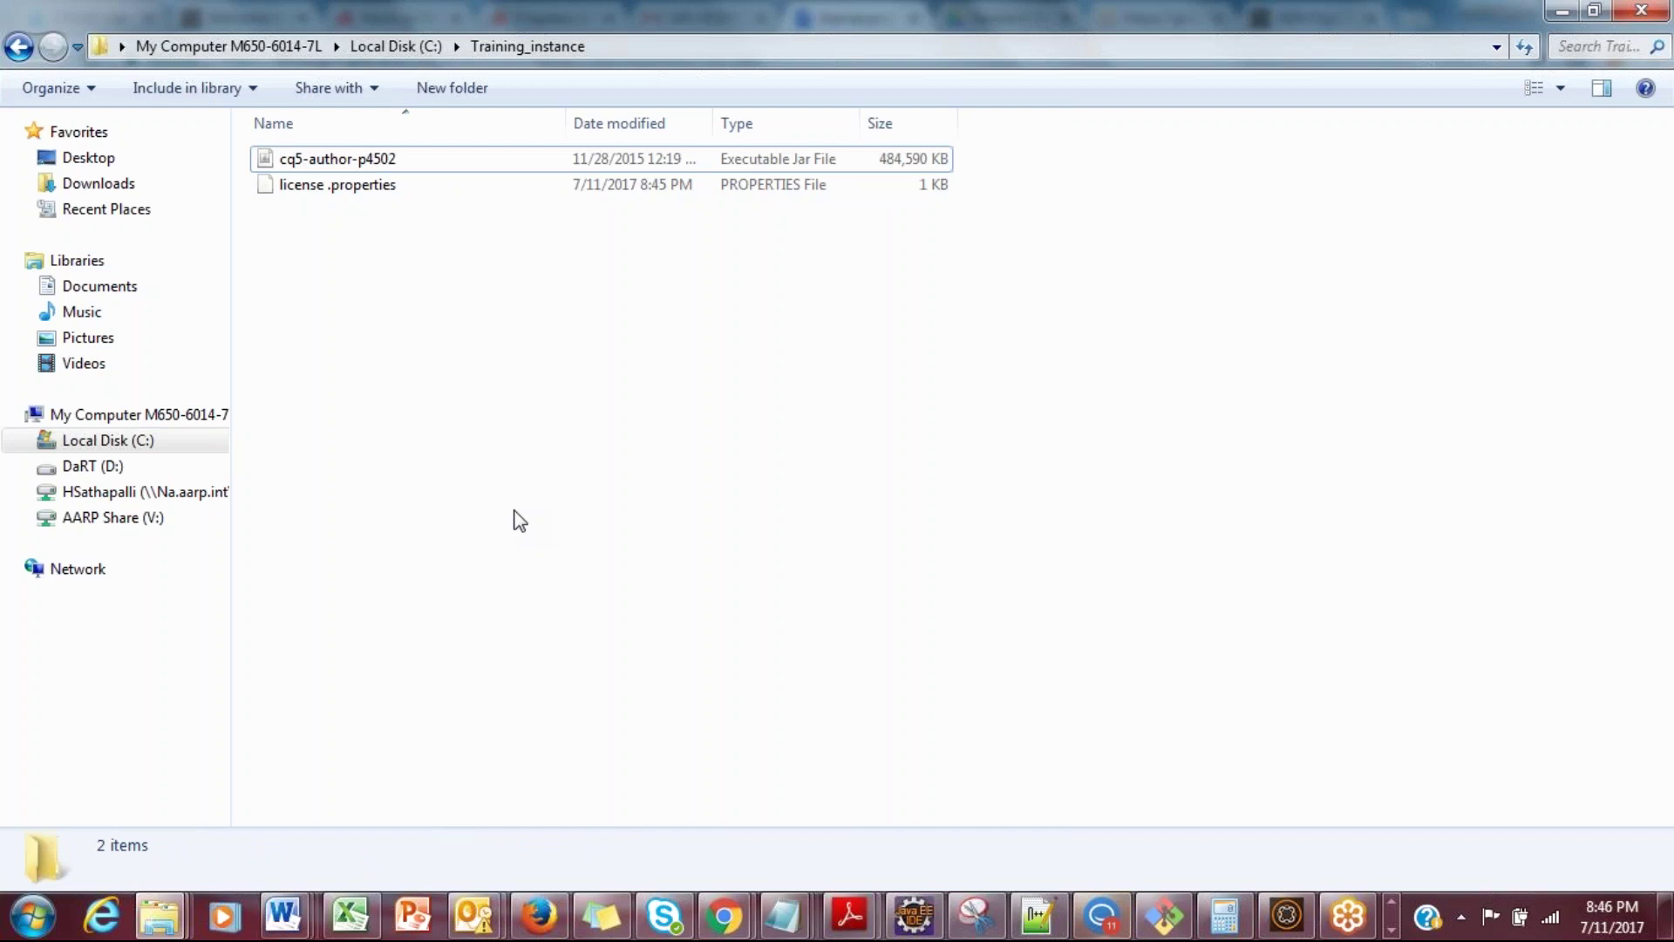
click(343, 162)
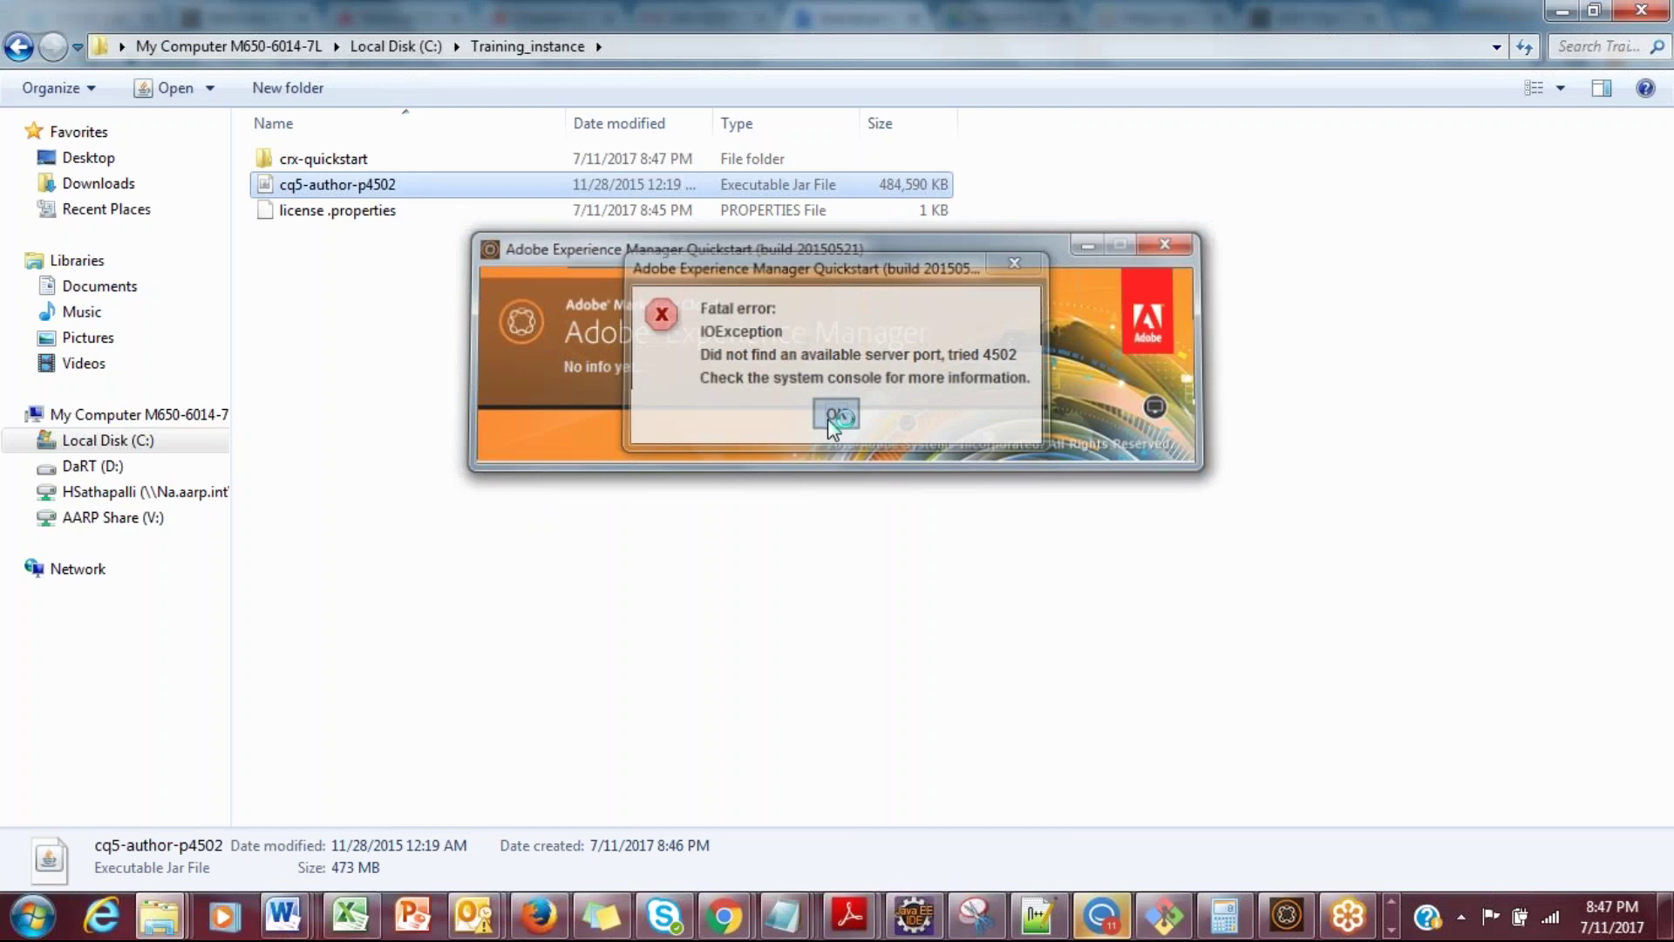
Step: Dismiss the port error, turn off the 6502 instance, and permanently delete crx-quickstart from Training_instance
click(833, 415)
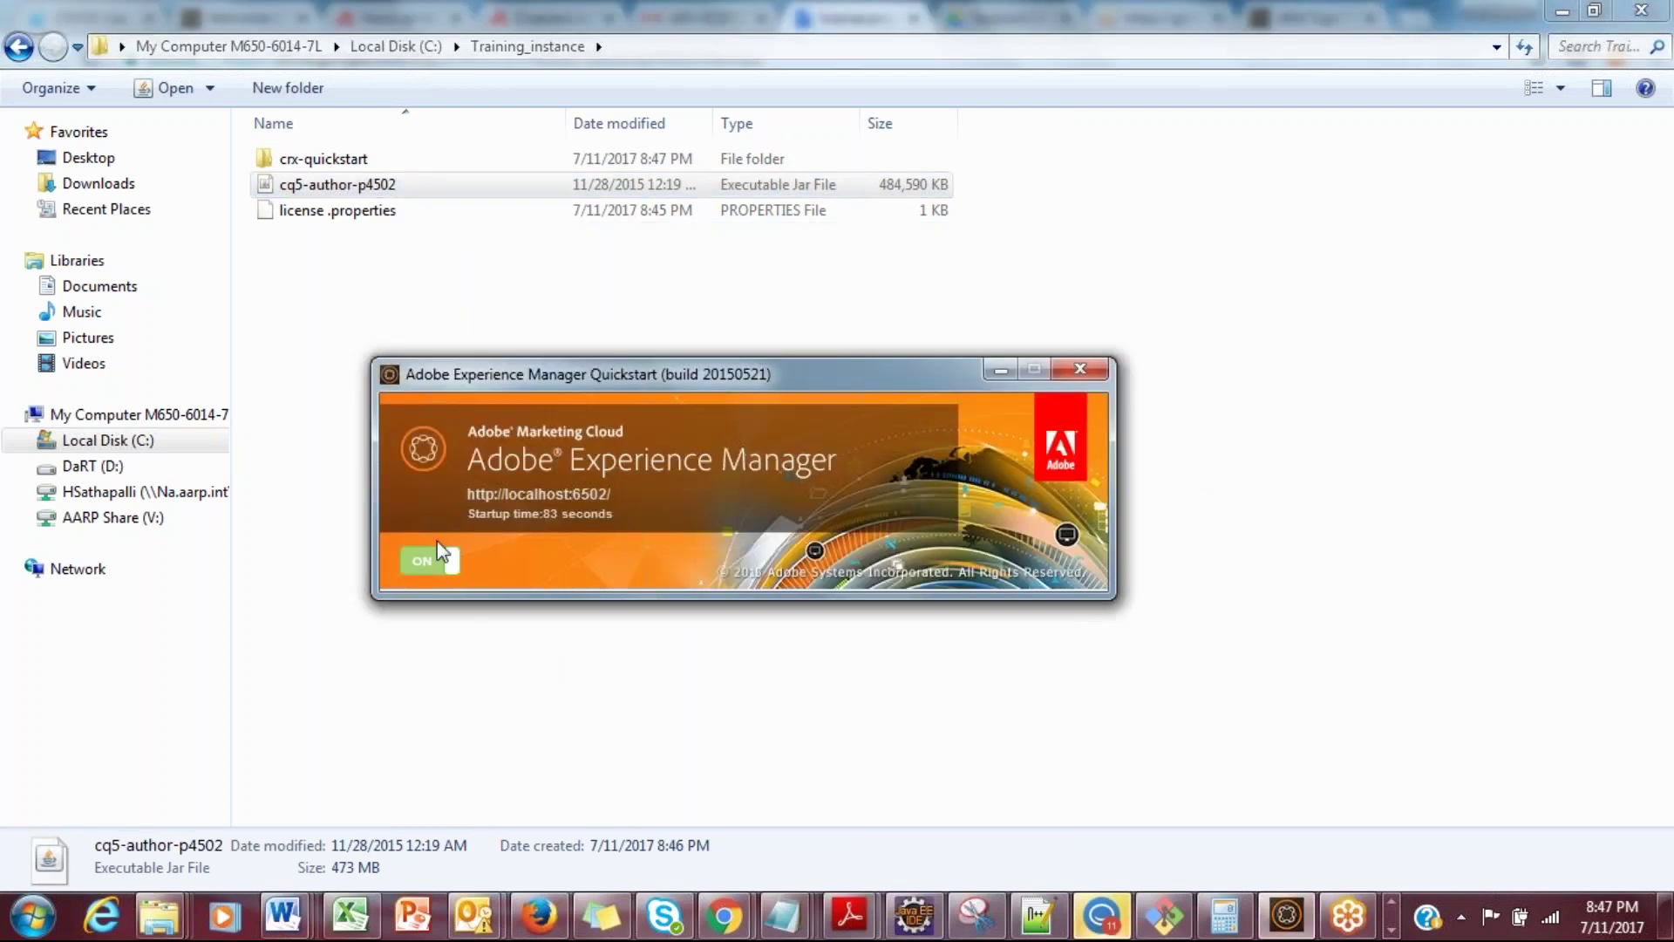
click(445, 562)
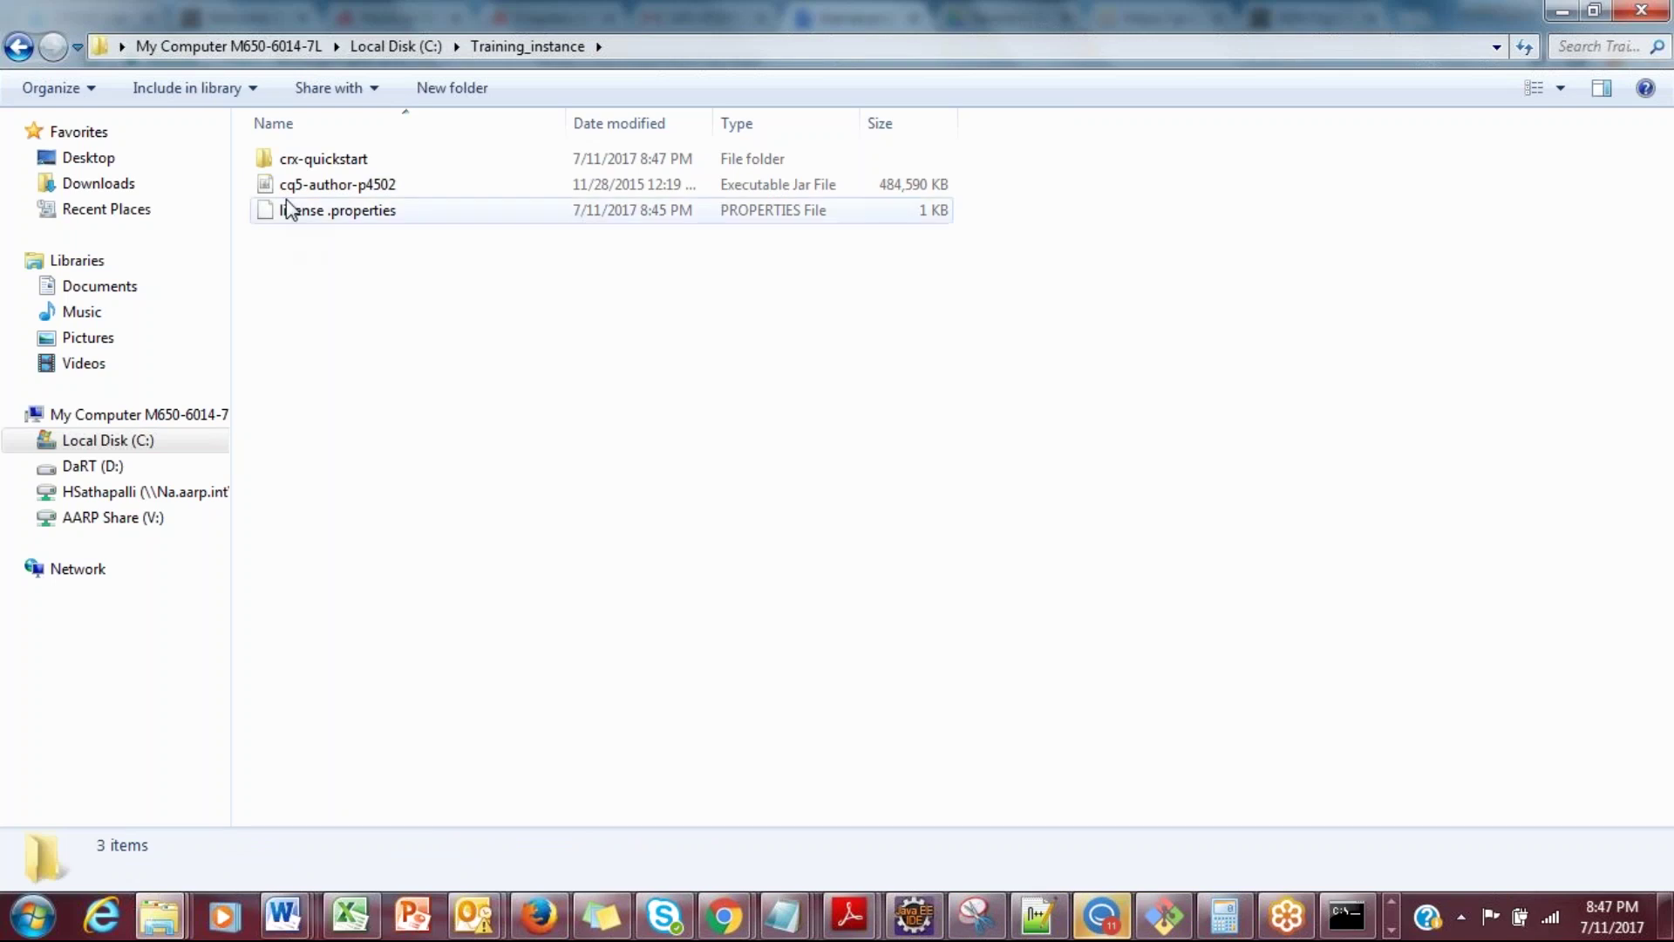
click(291, 171)
click(292, 159)
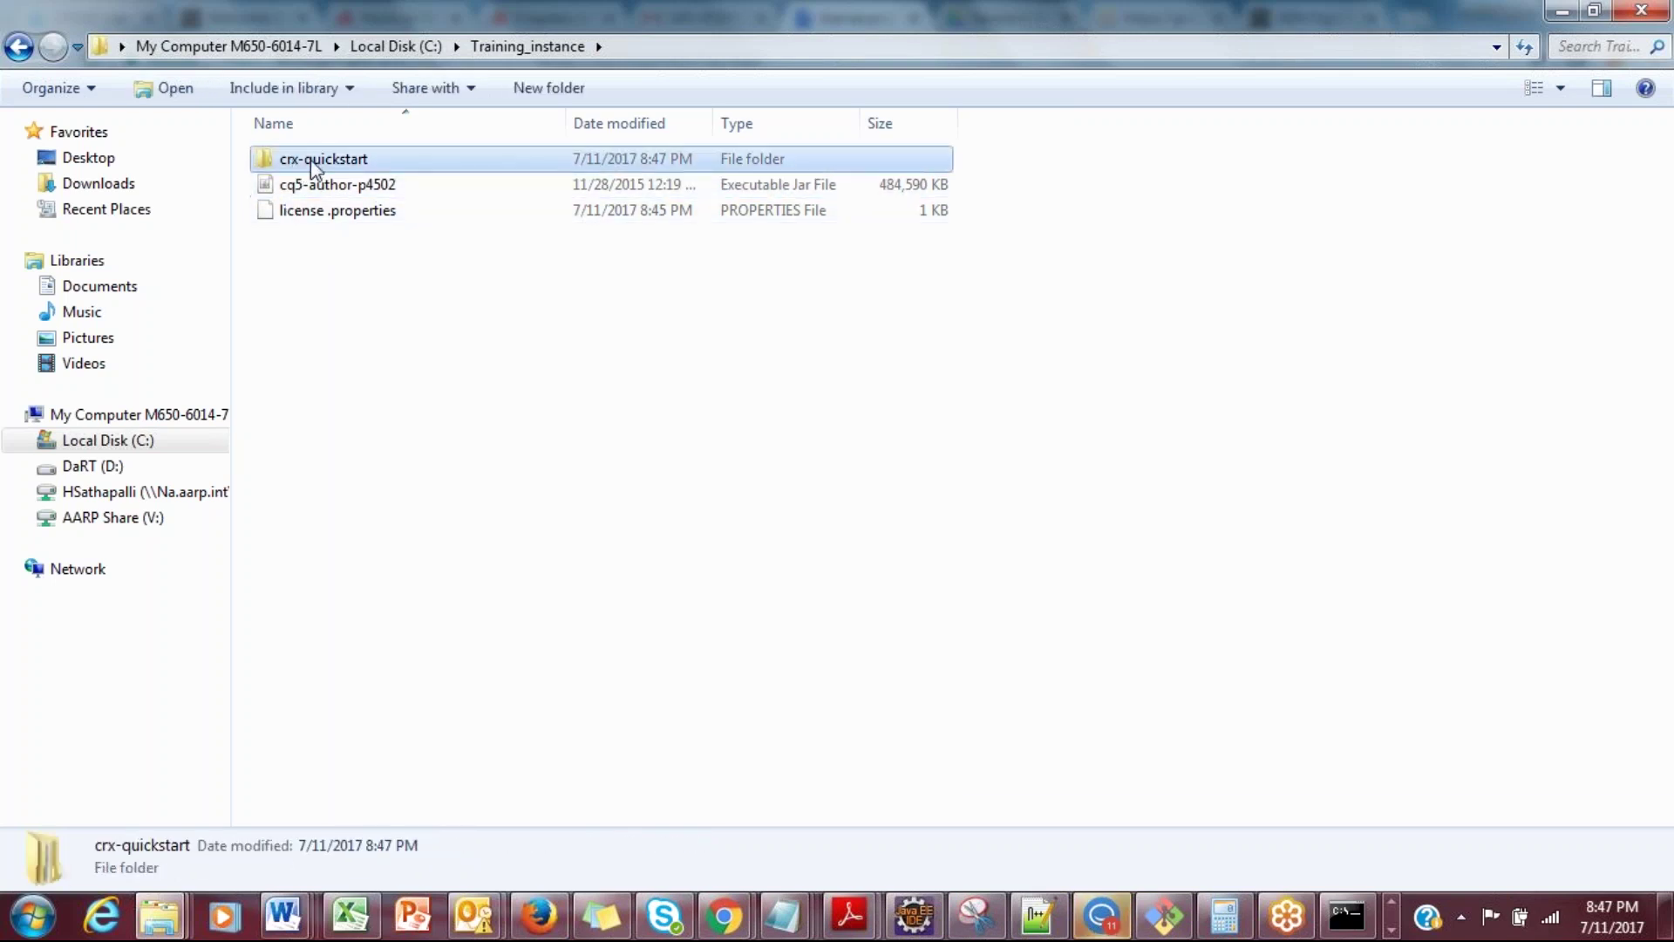
key(shift+Delete)
key(Return)
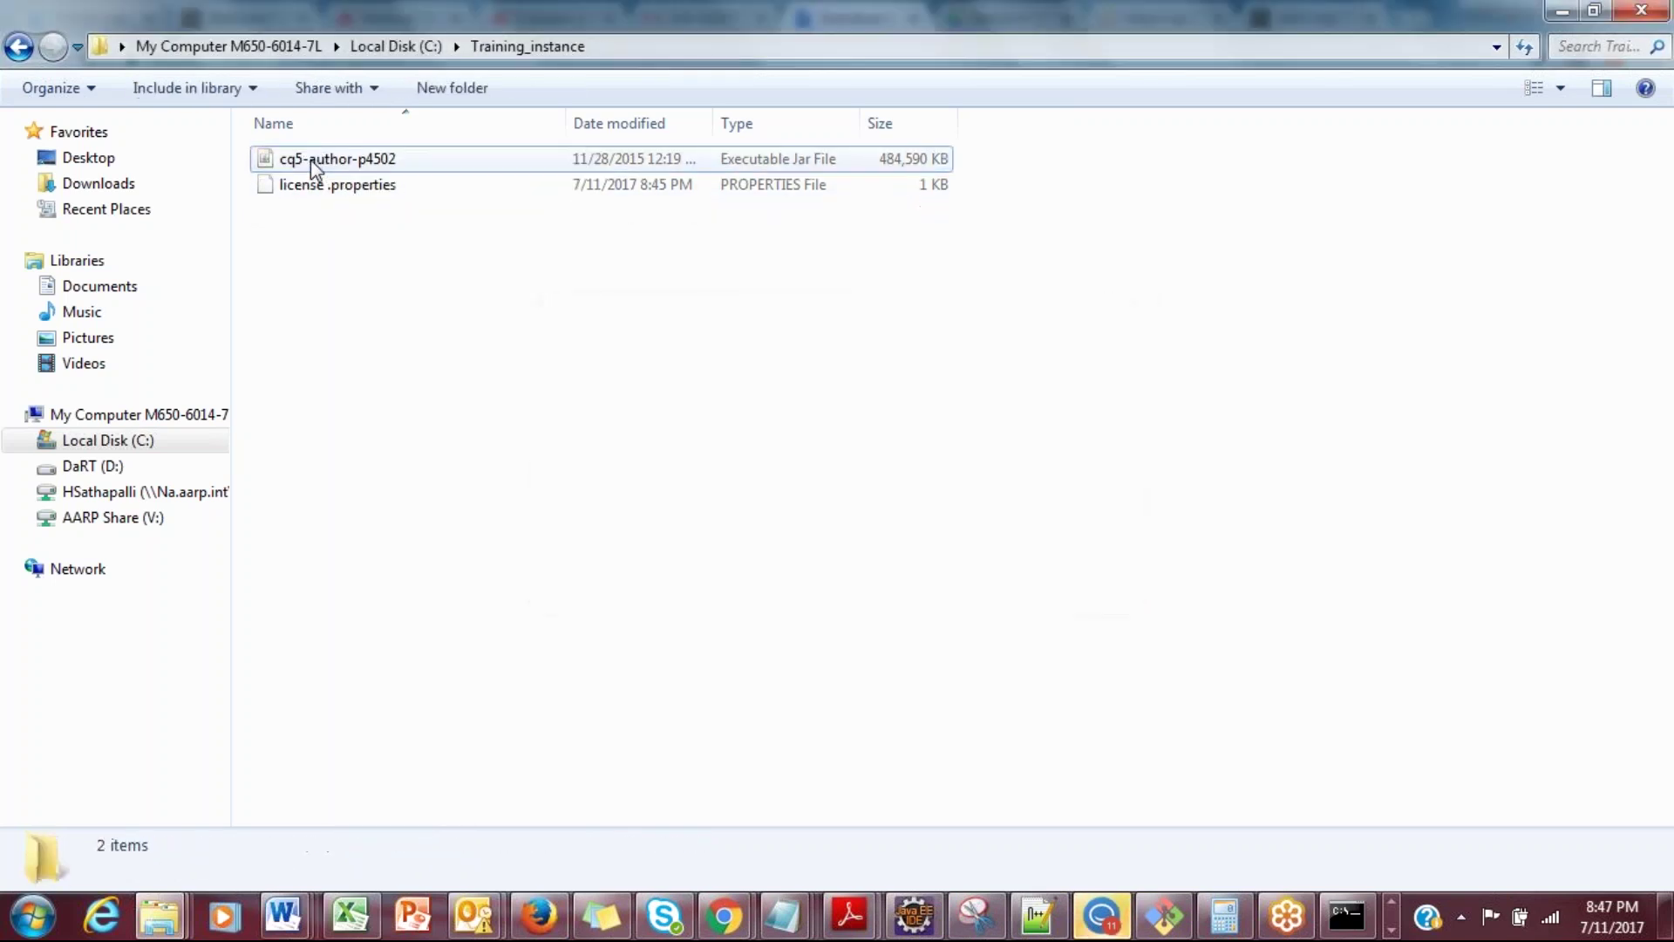
click(323, 184)
click(332, 159)
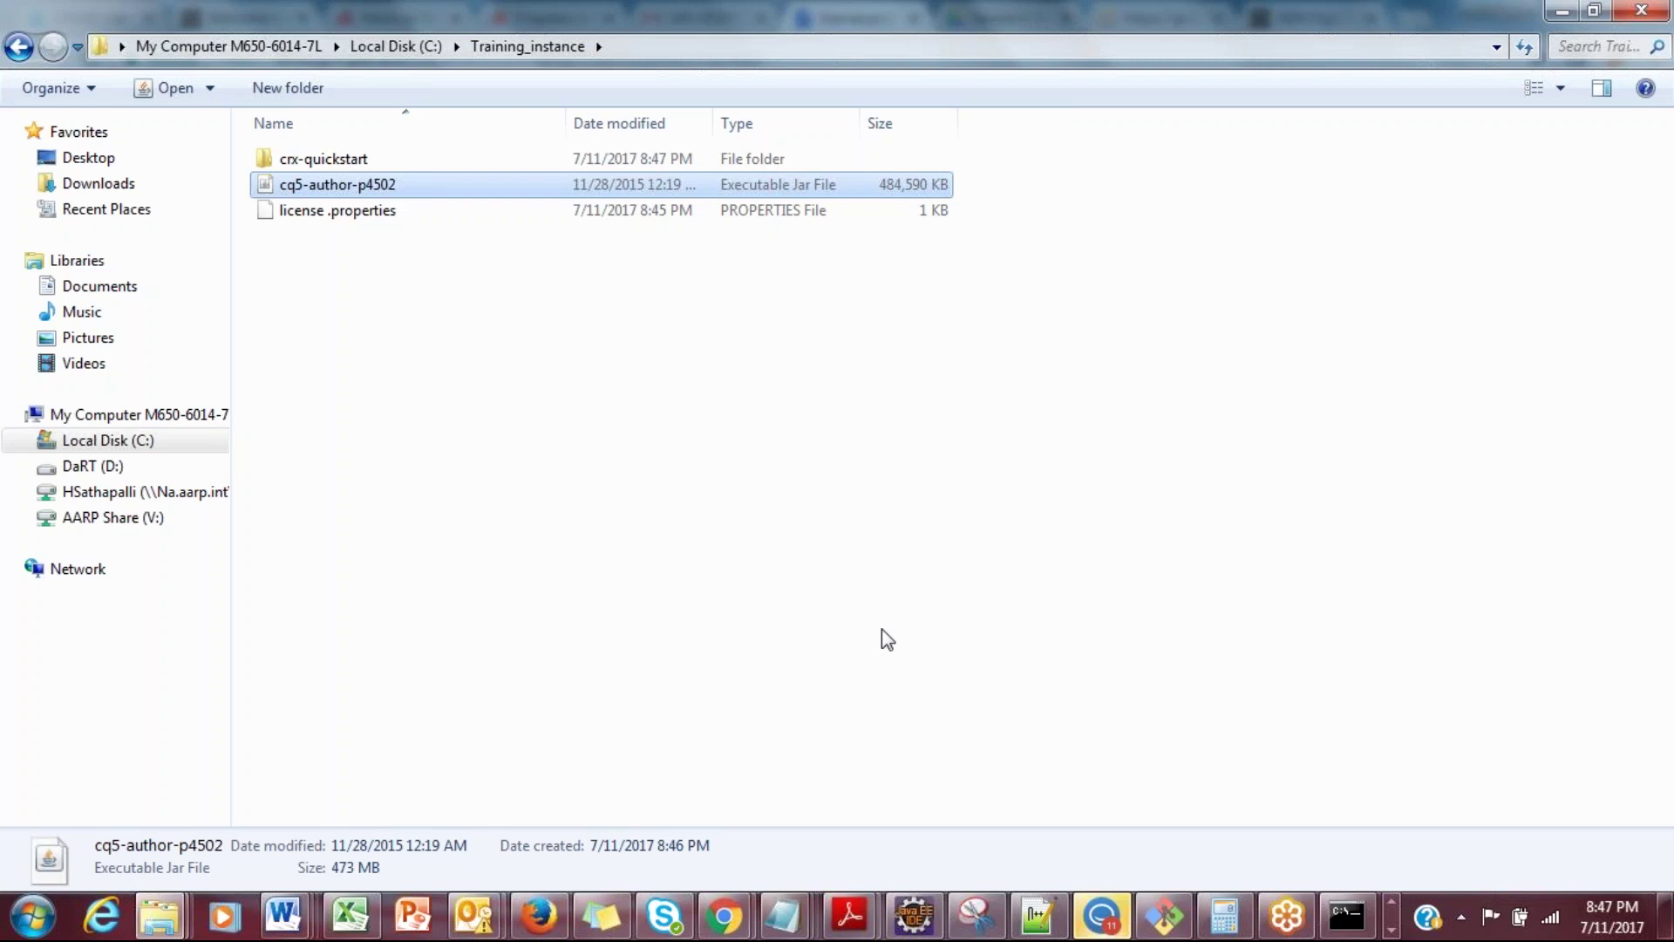
Step: Dismiss the port 4502 fatal error and switch the localhost:4502 Quickstart instance off
click(1391, 930)
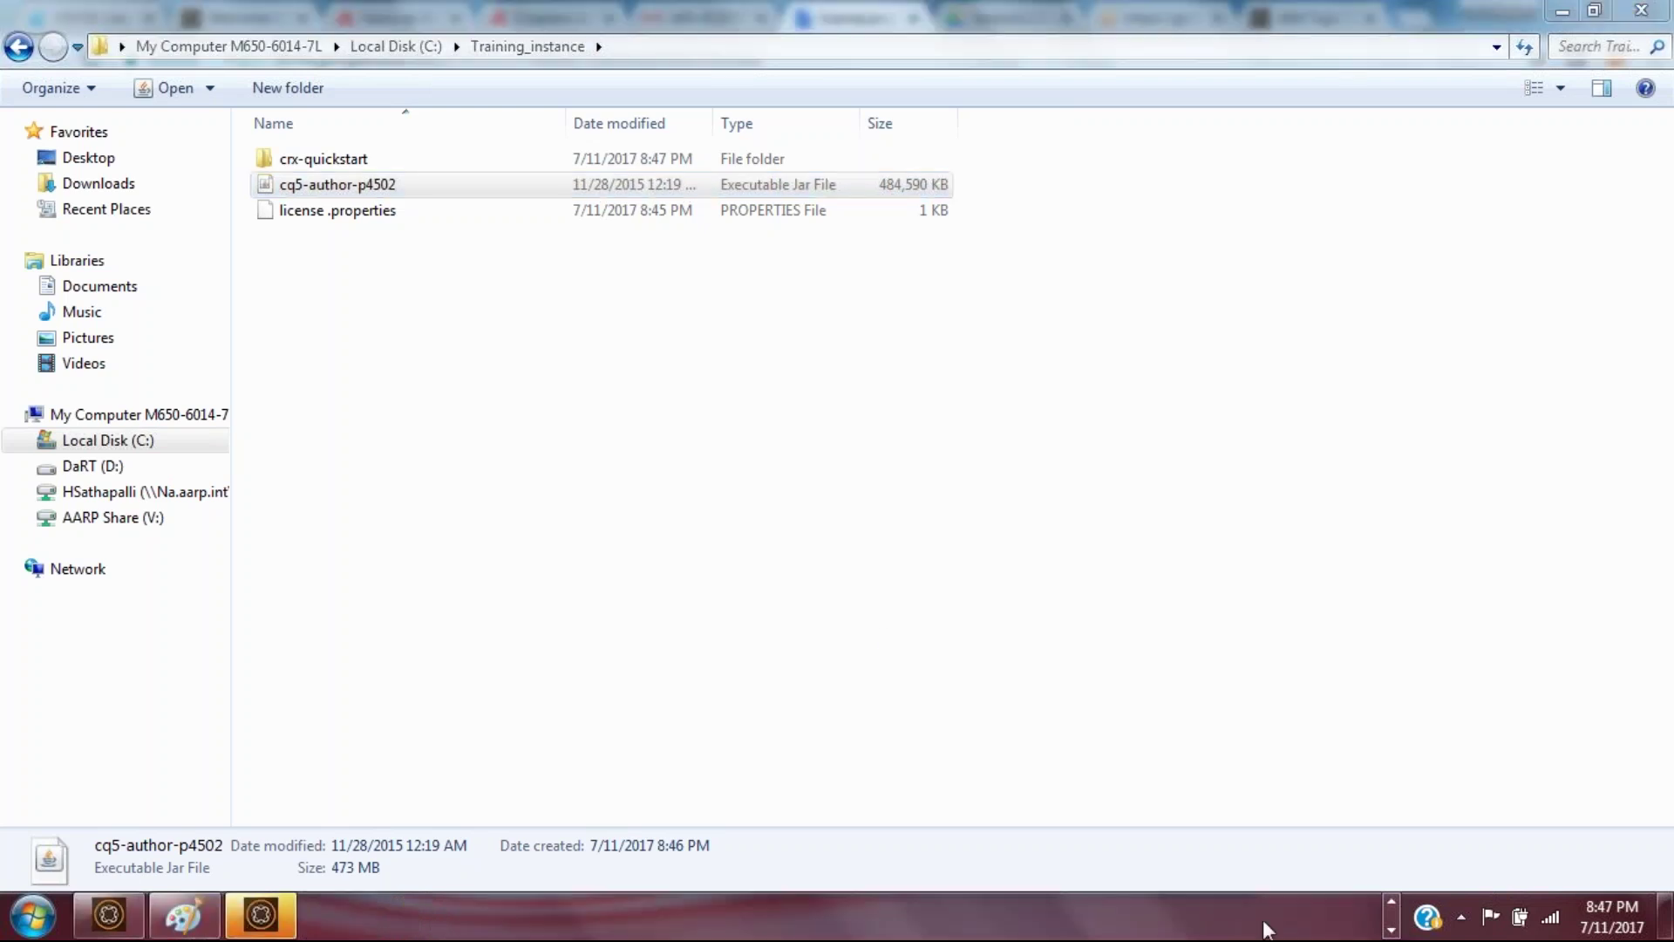
click(289, 930)
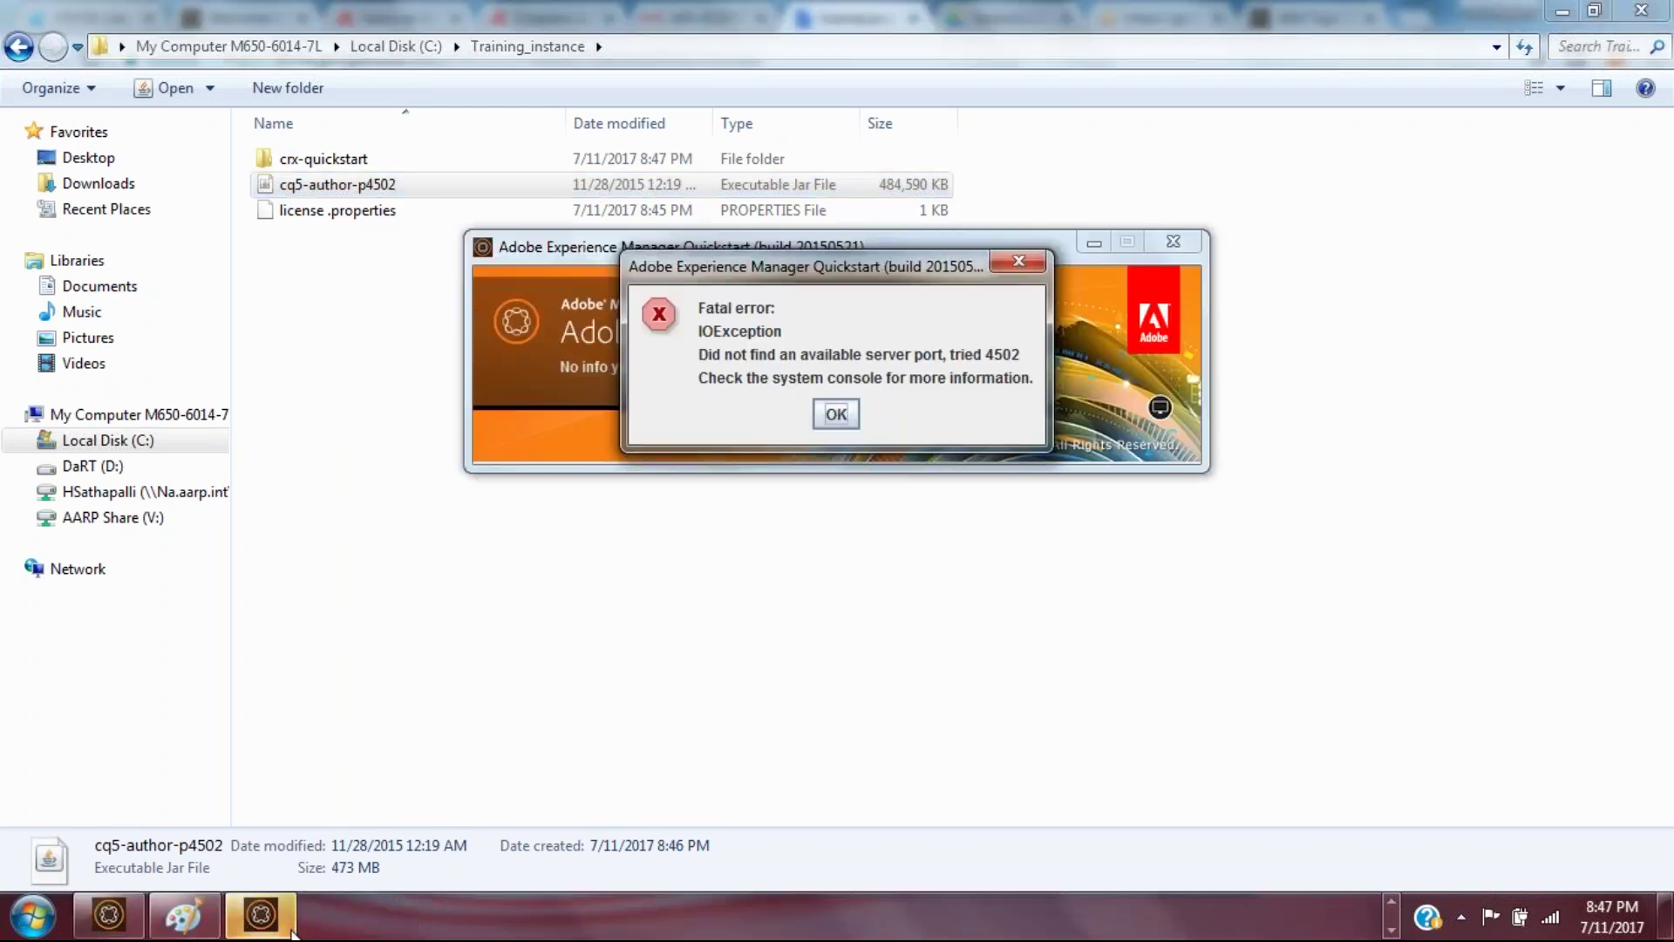
click(835, 414)
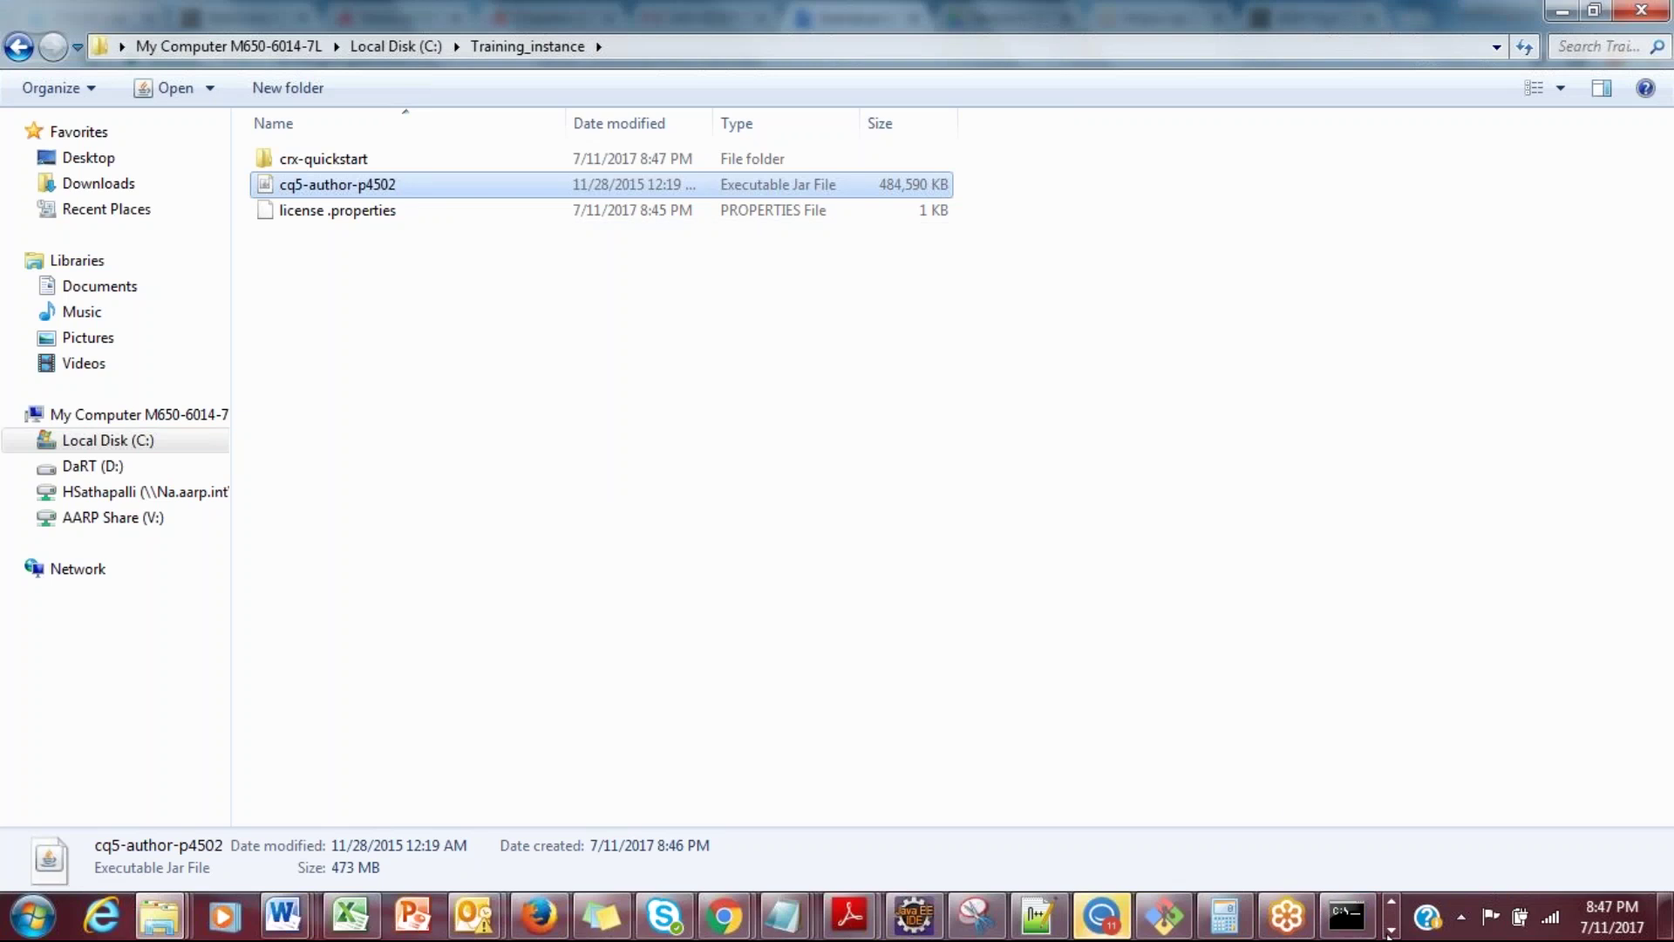
click(1391, 930)
click(123, 920)
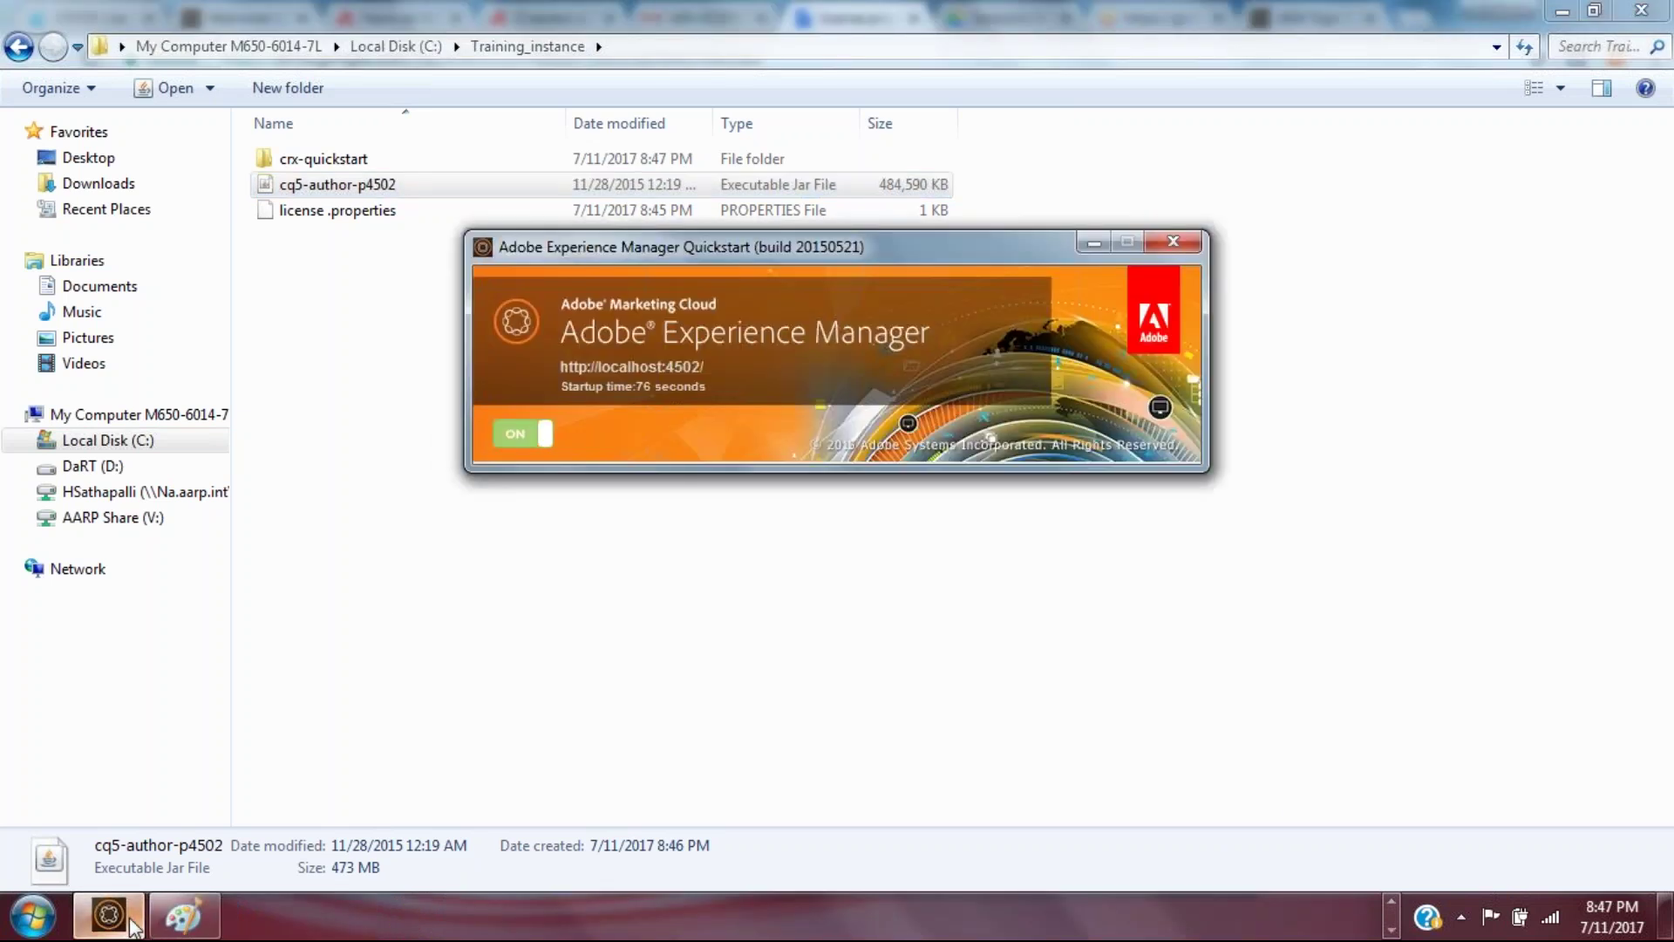
click(541, 427)
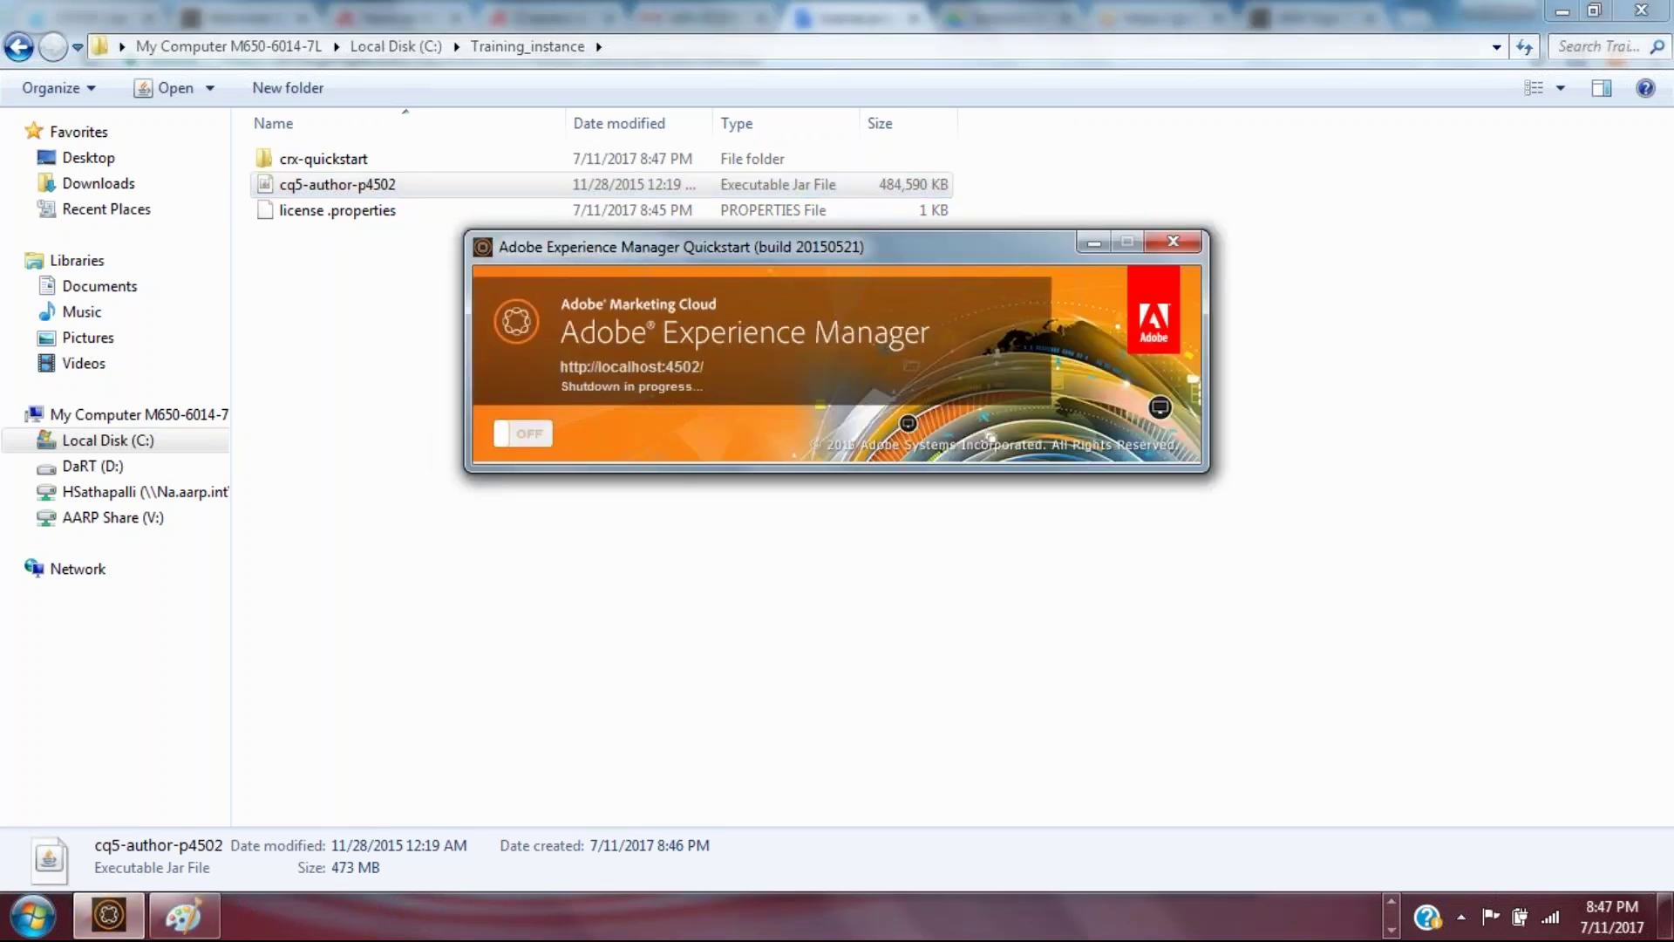
Step: Permanently delete the crx-quickstart folder from Training_instance and dismiss the chat notification
click(362, 160)
key(shift+Delete)
key(Return)
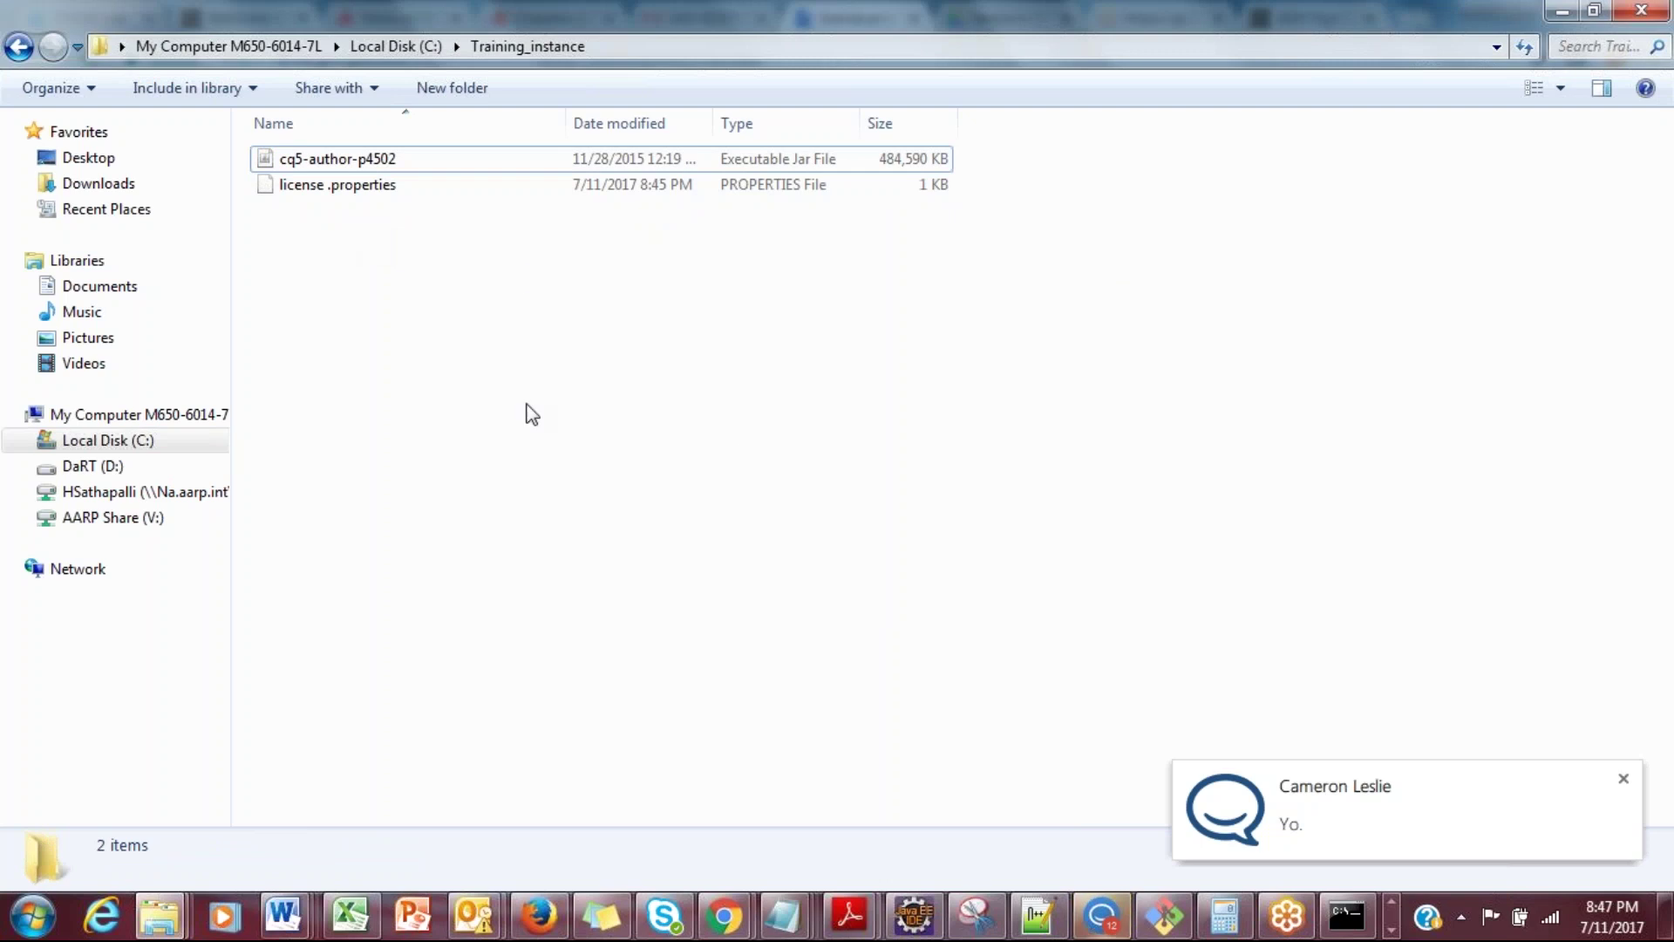
click(1622, 780)
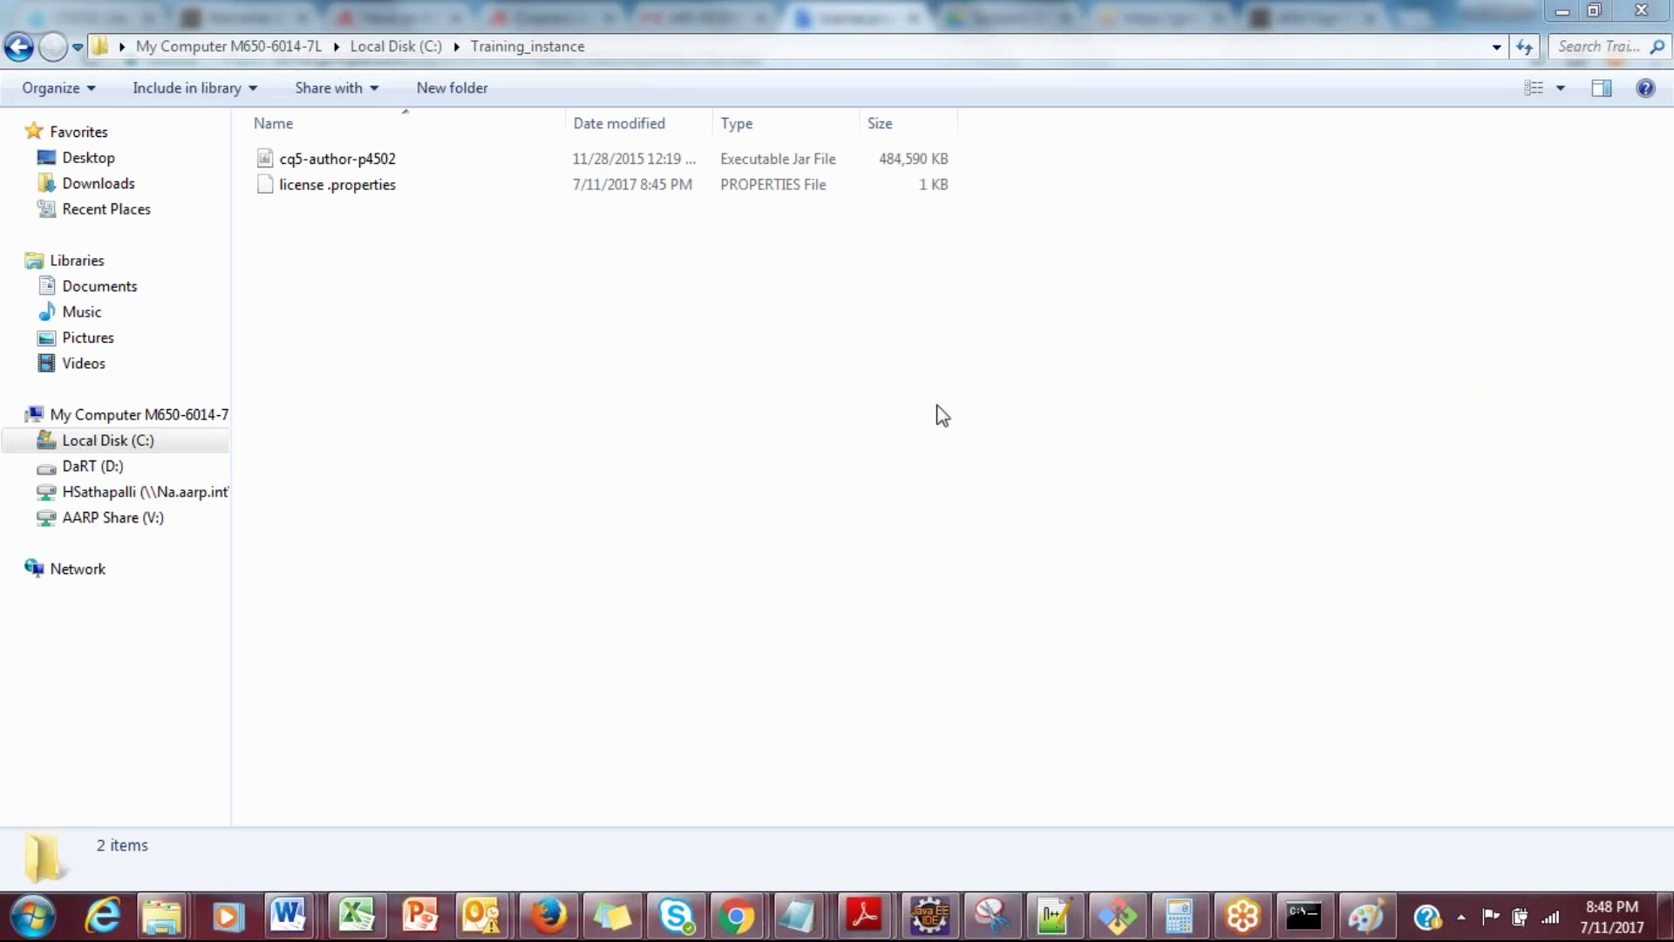
click(367, 166)
double_click(367, 166)
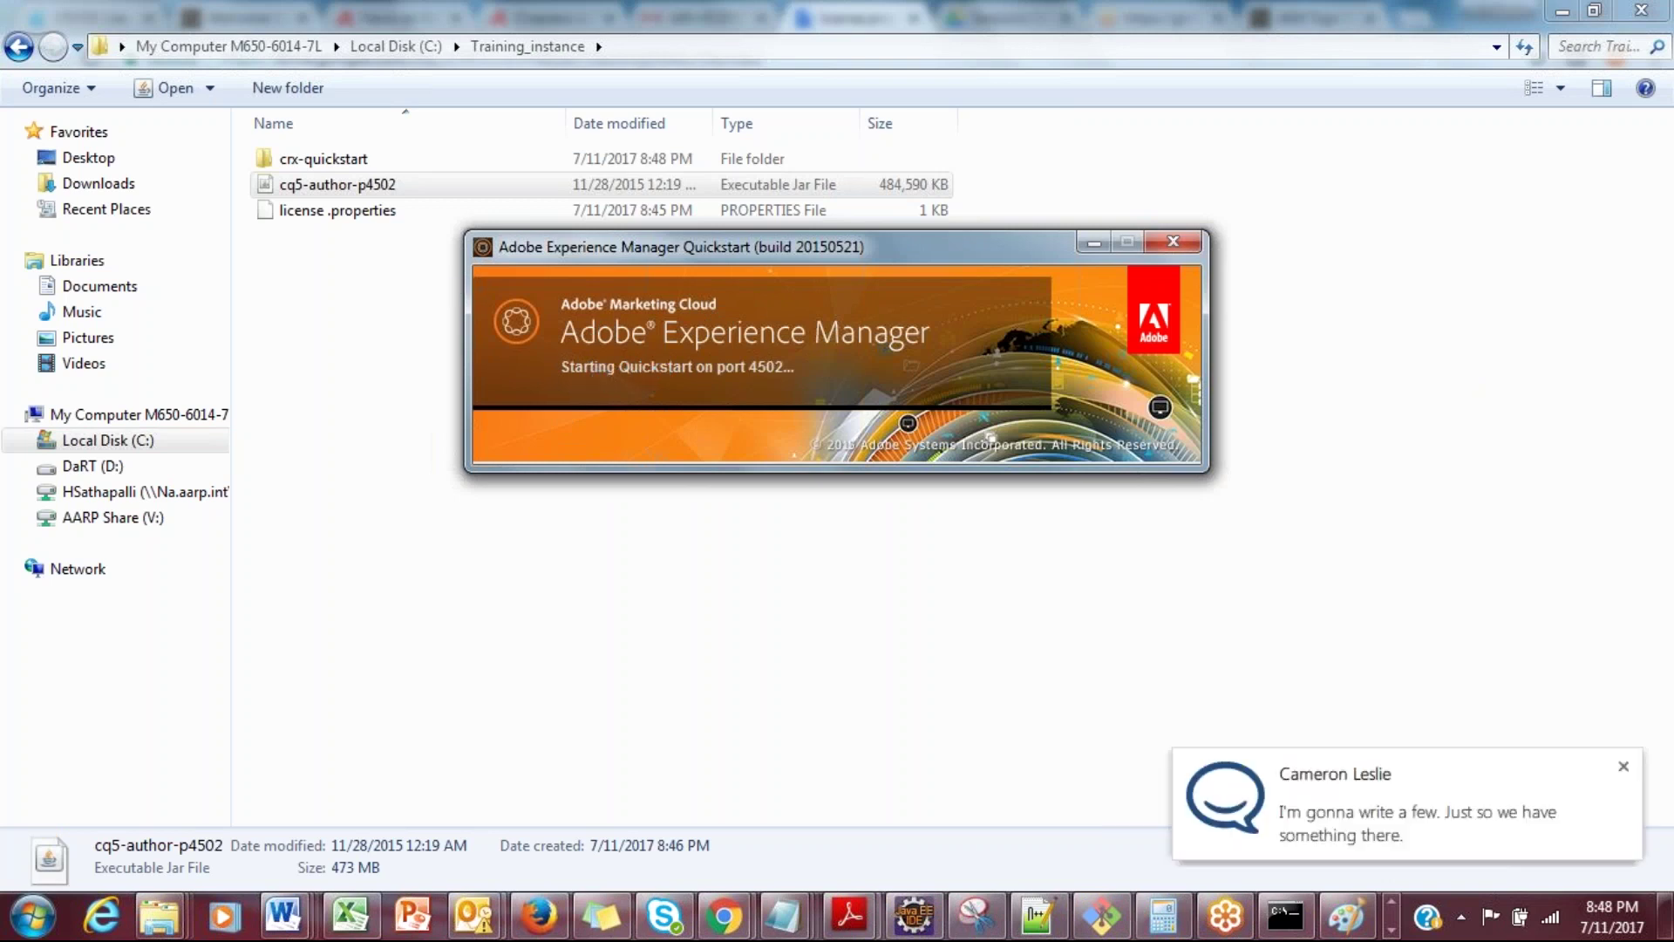
click(294, 164)
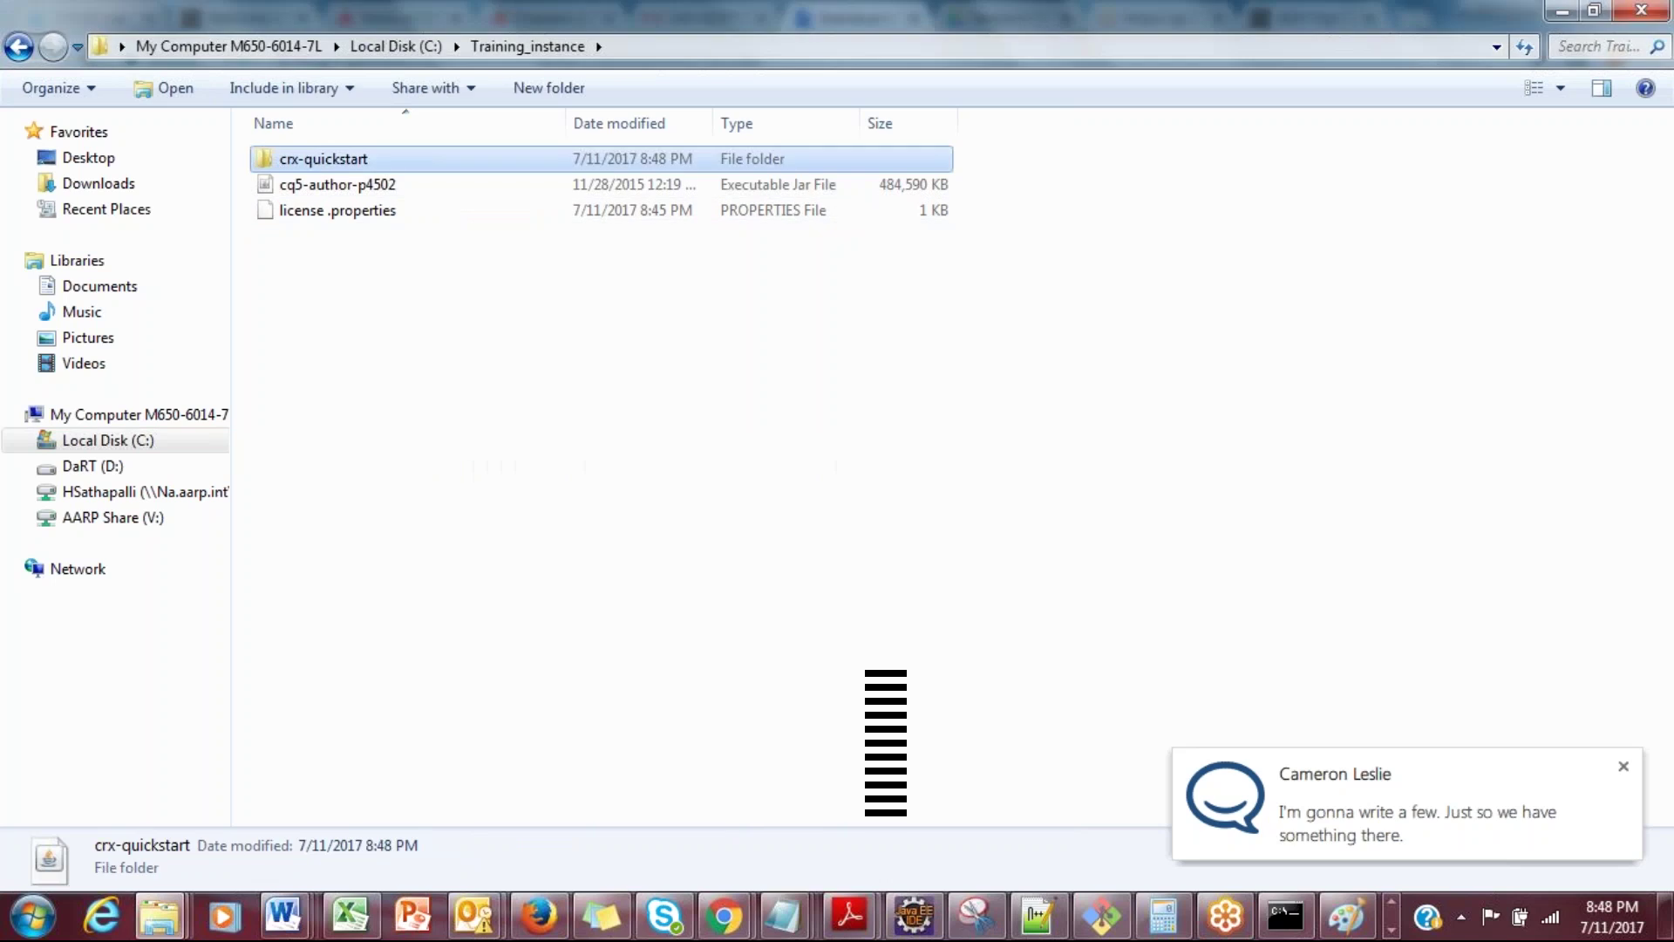
double_click(294, 163)
click(20, 46)
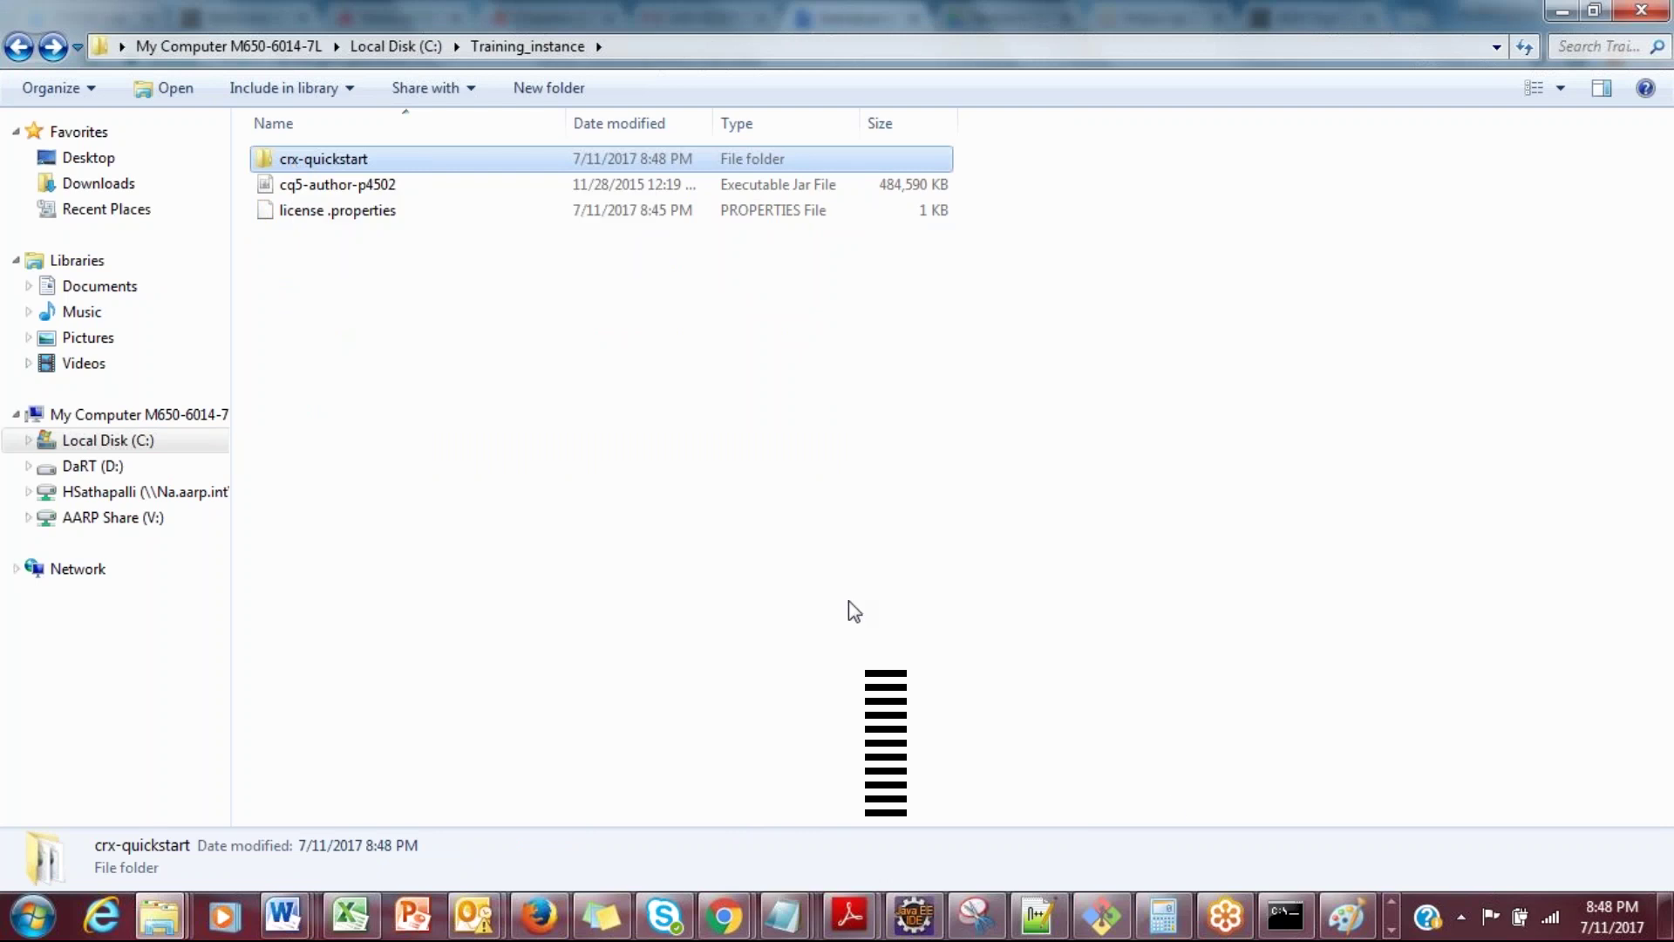
click(1390, 930)
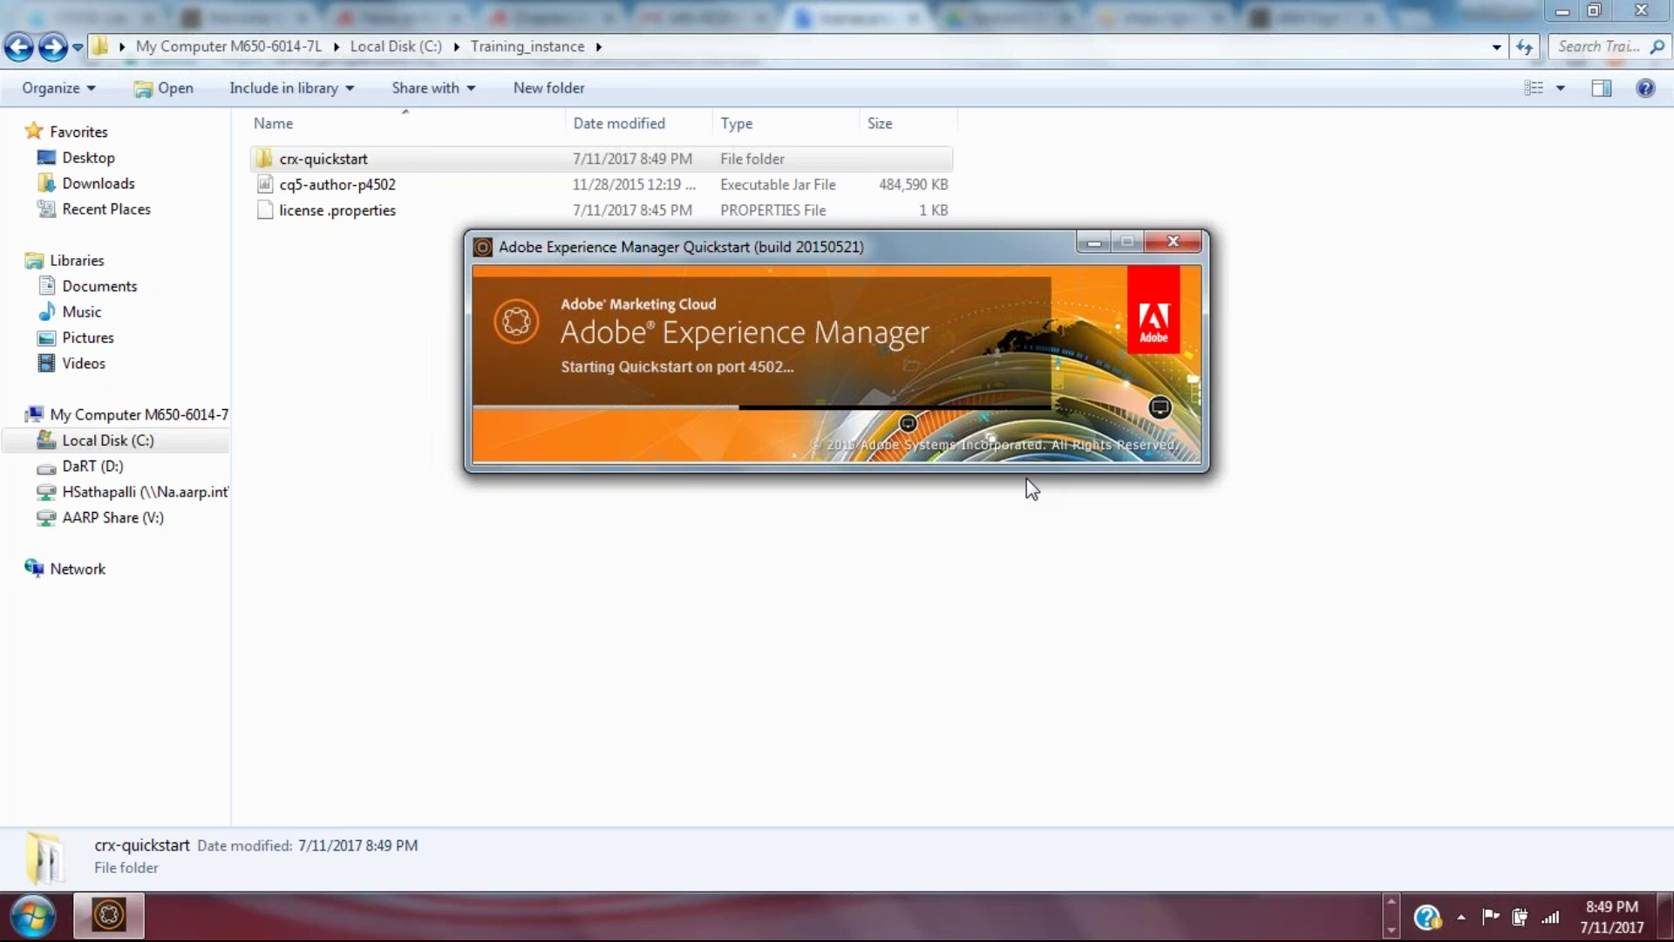
click(1384, 925)
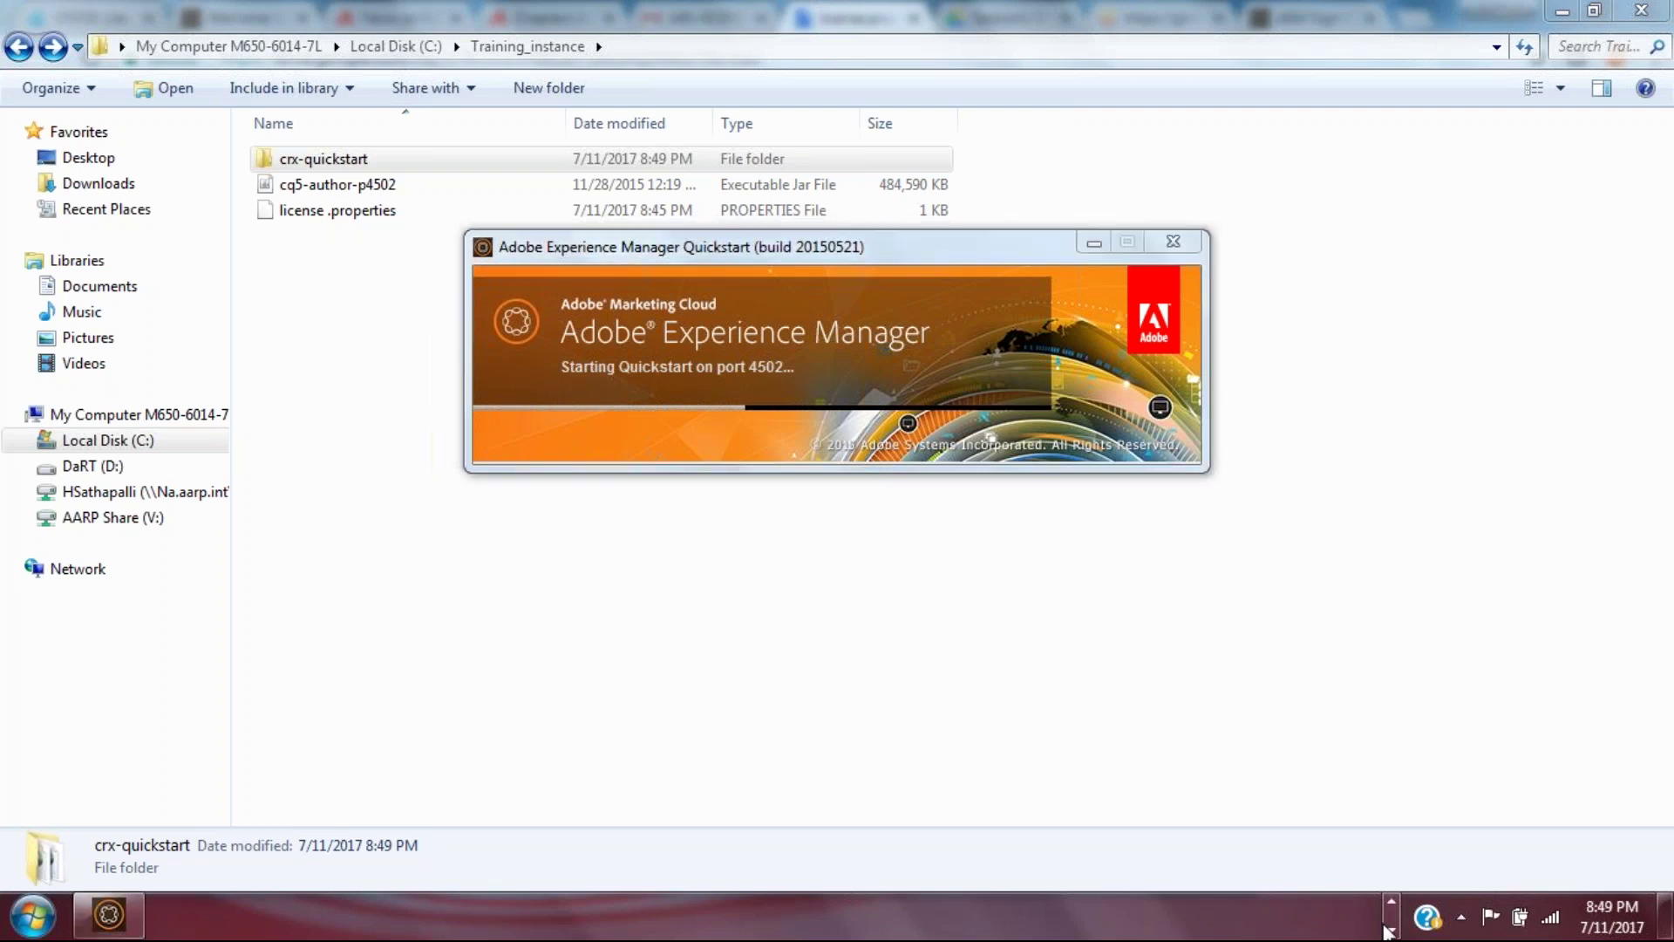
click(1385, 927)
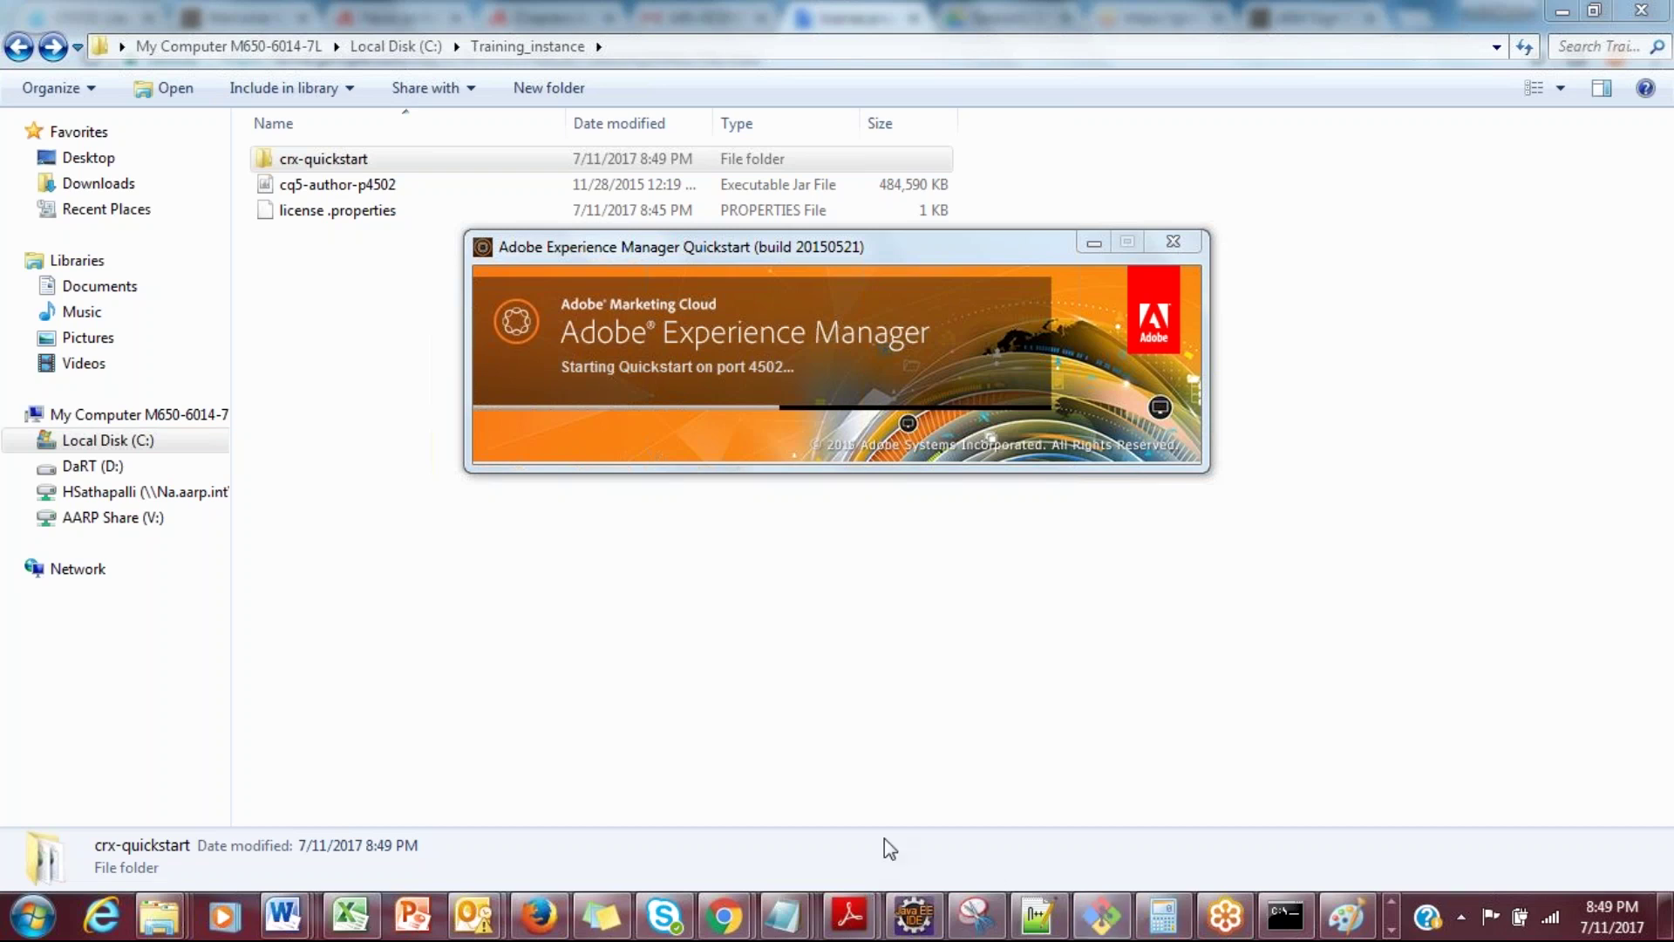
mouse_move(713, 920)
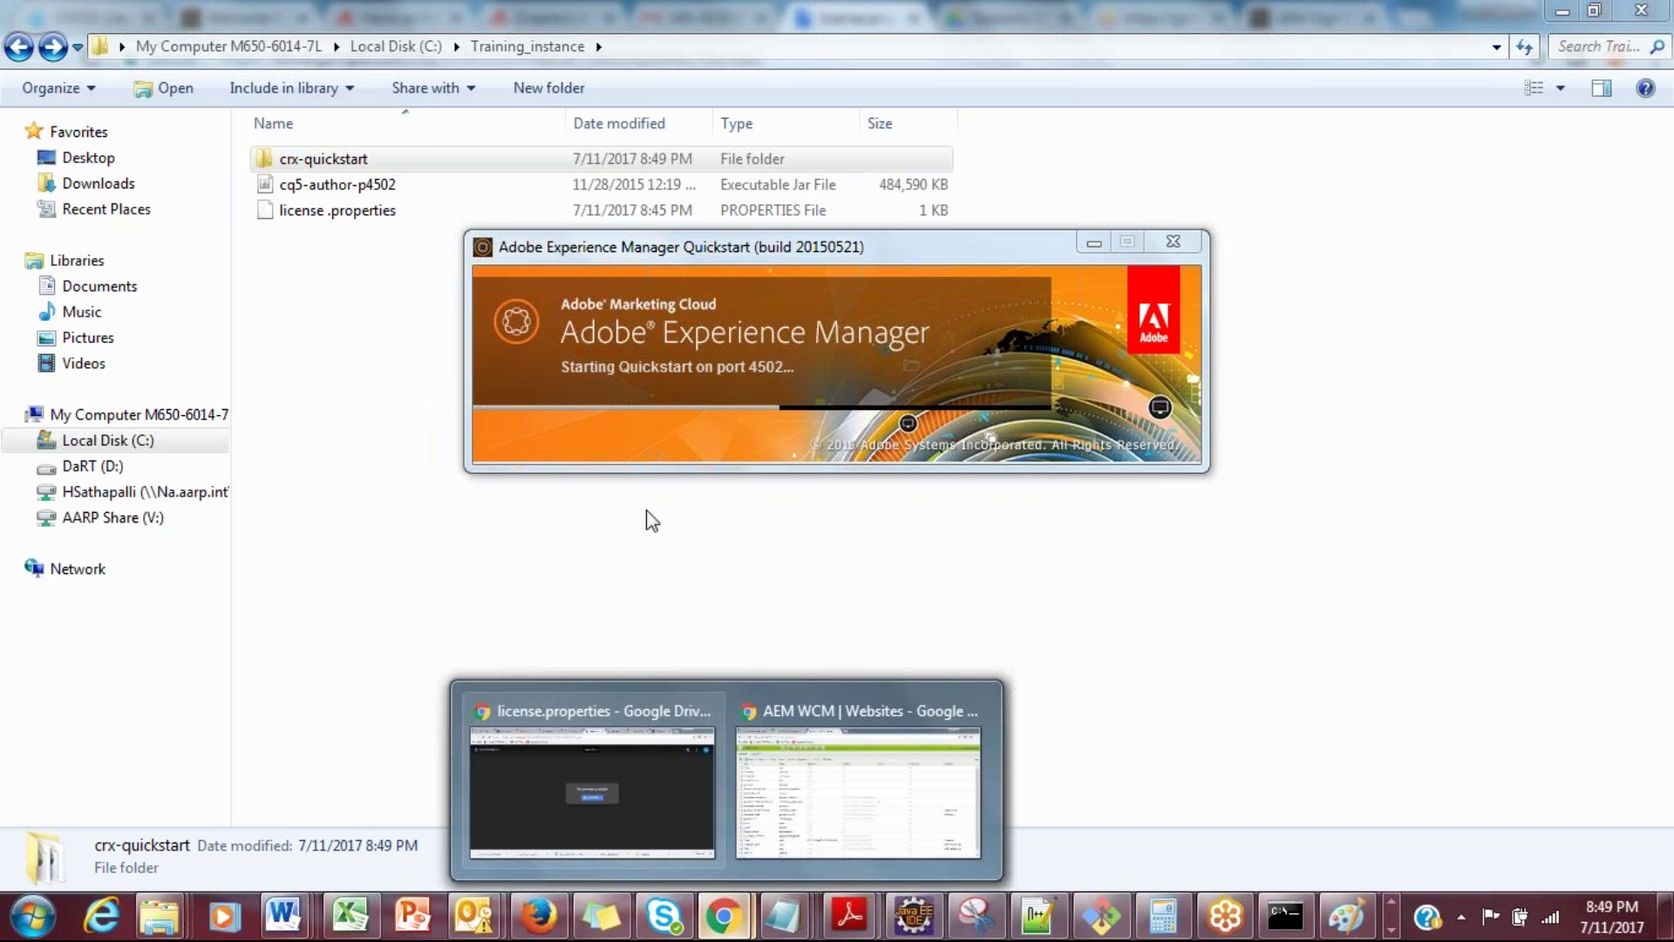
click(672, 689)
click(1411, 14)
text(http://localhost:6502)
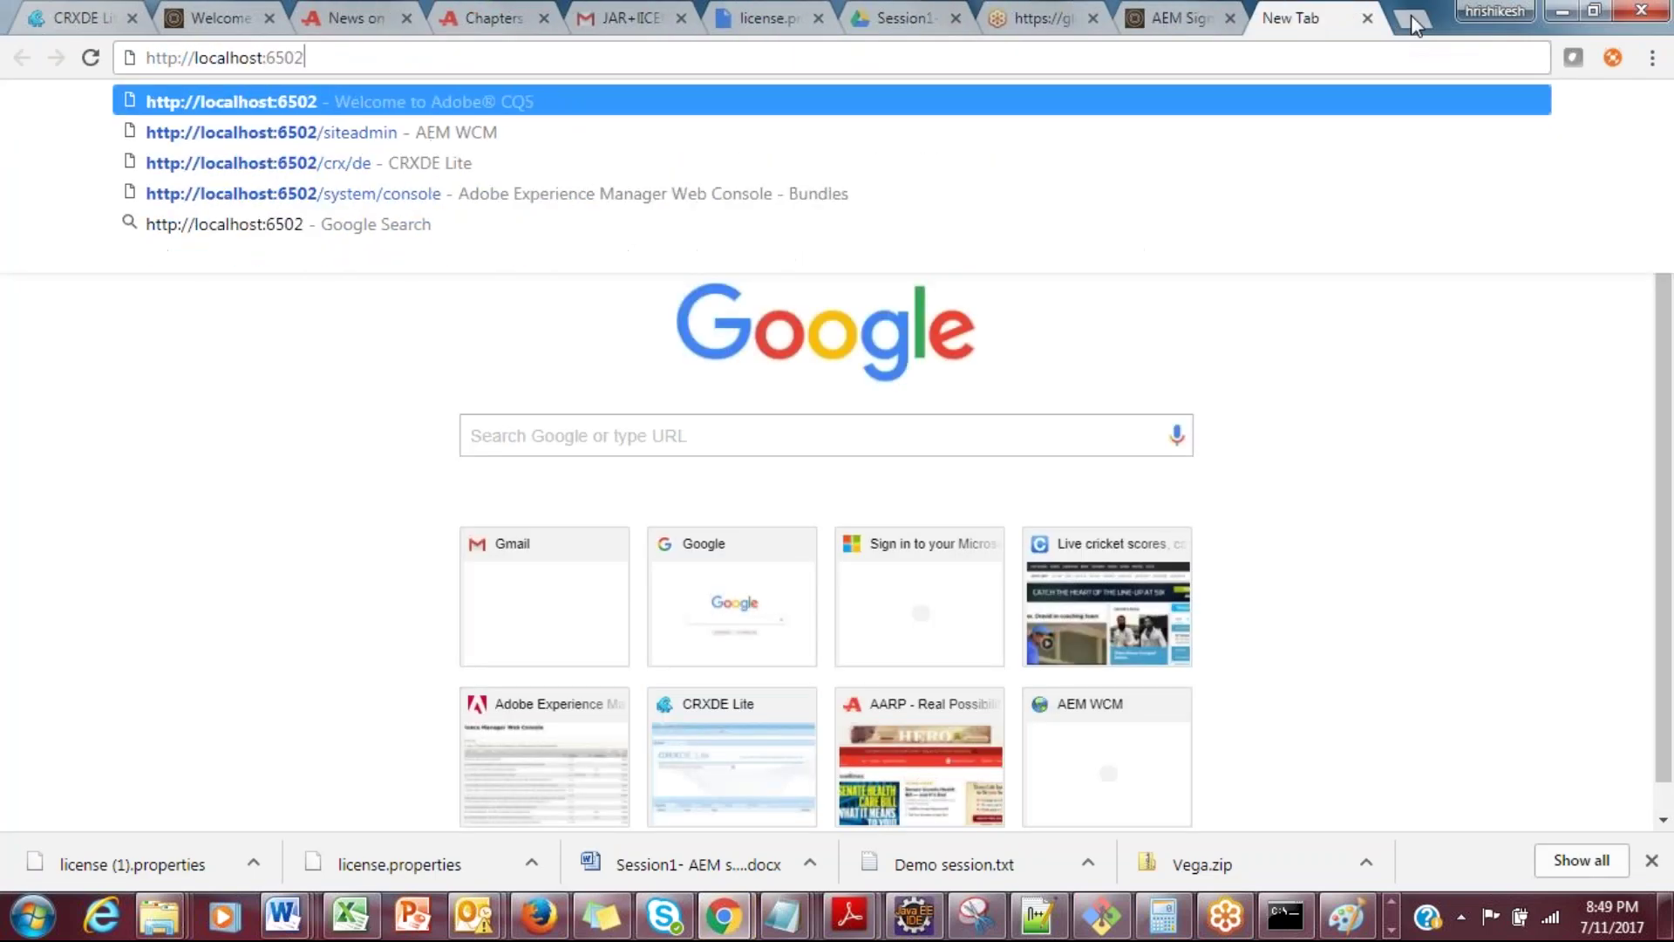
key(Delete)
text(:)
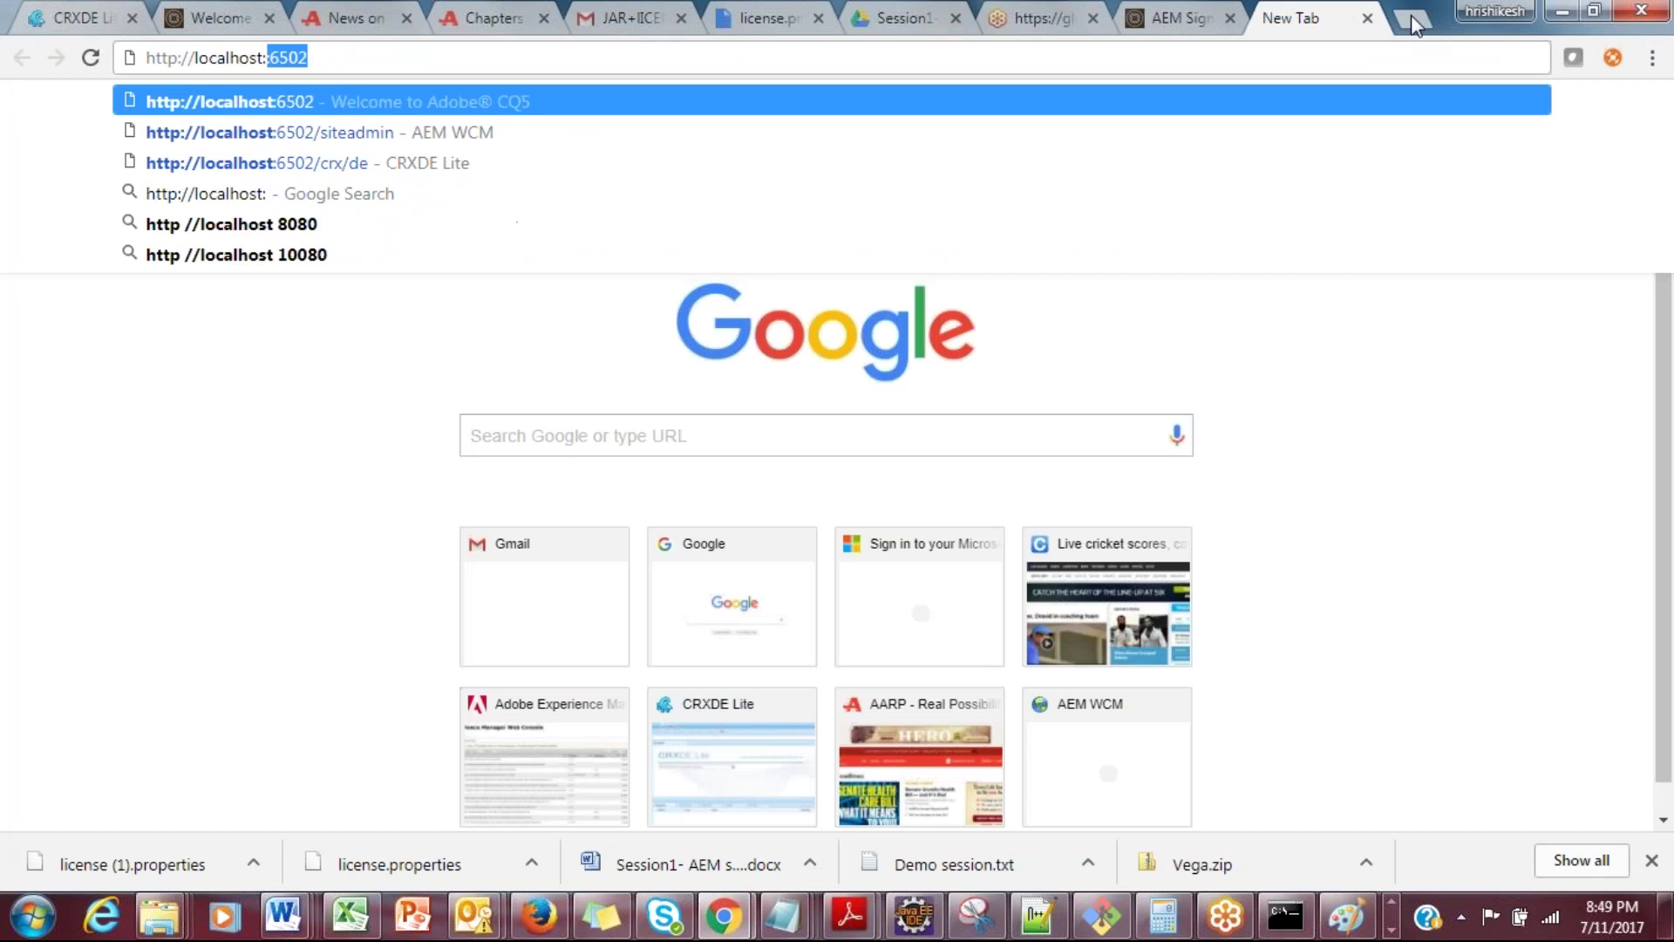
text(4502/)
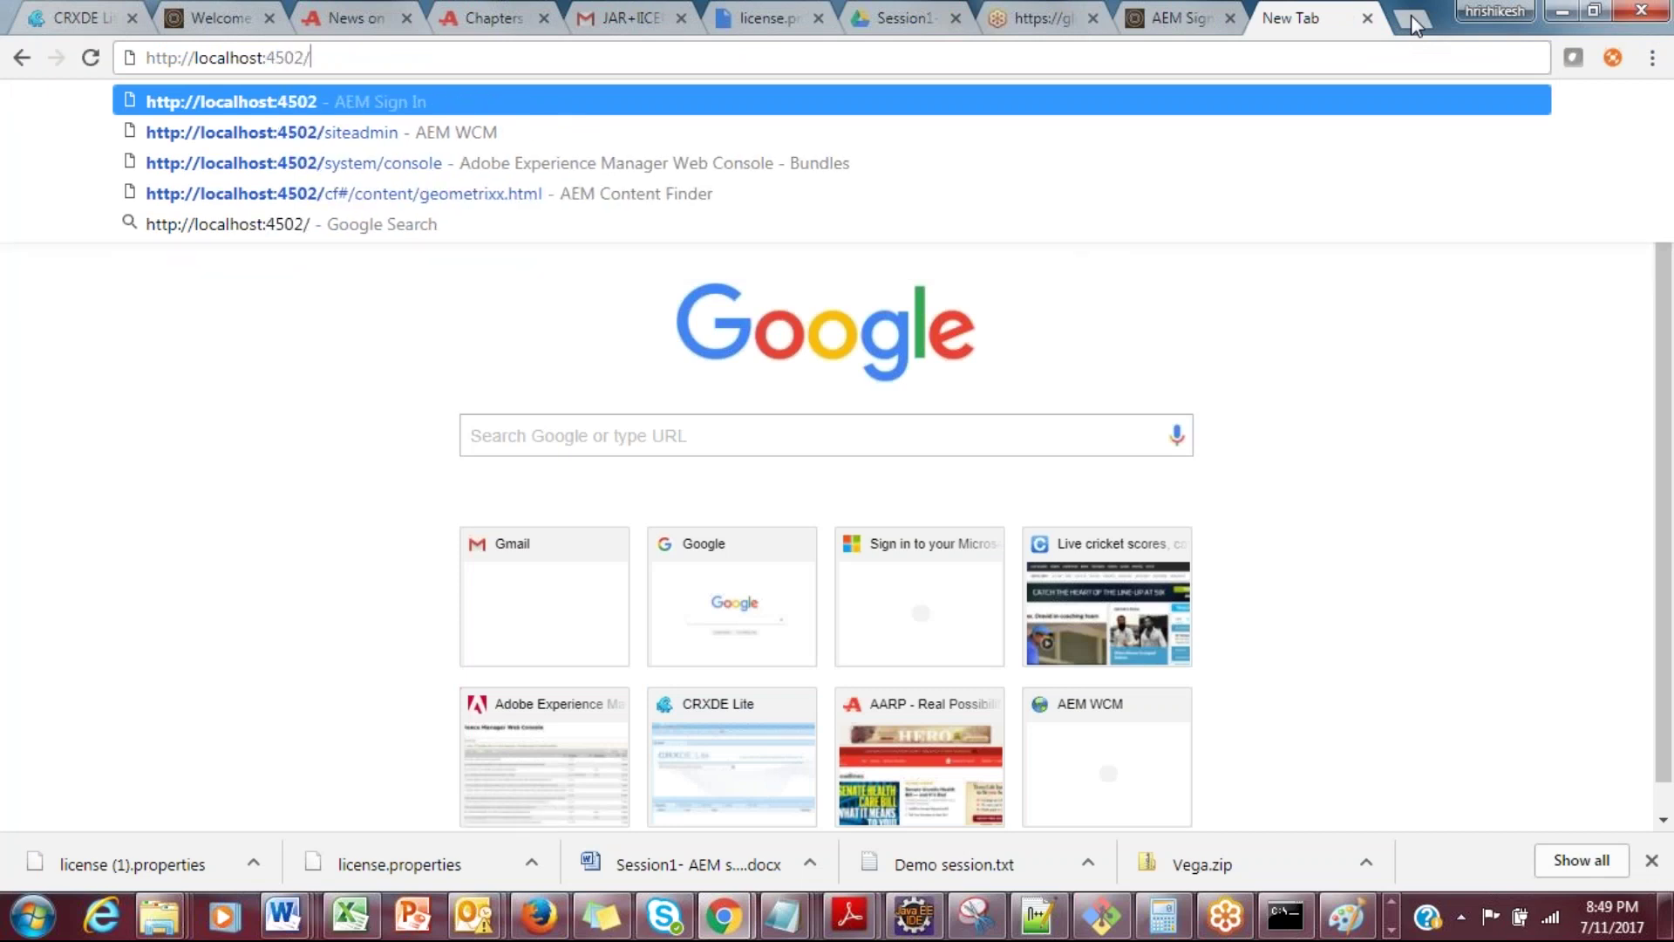
key(Return)
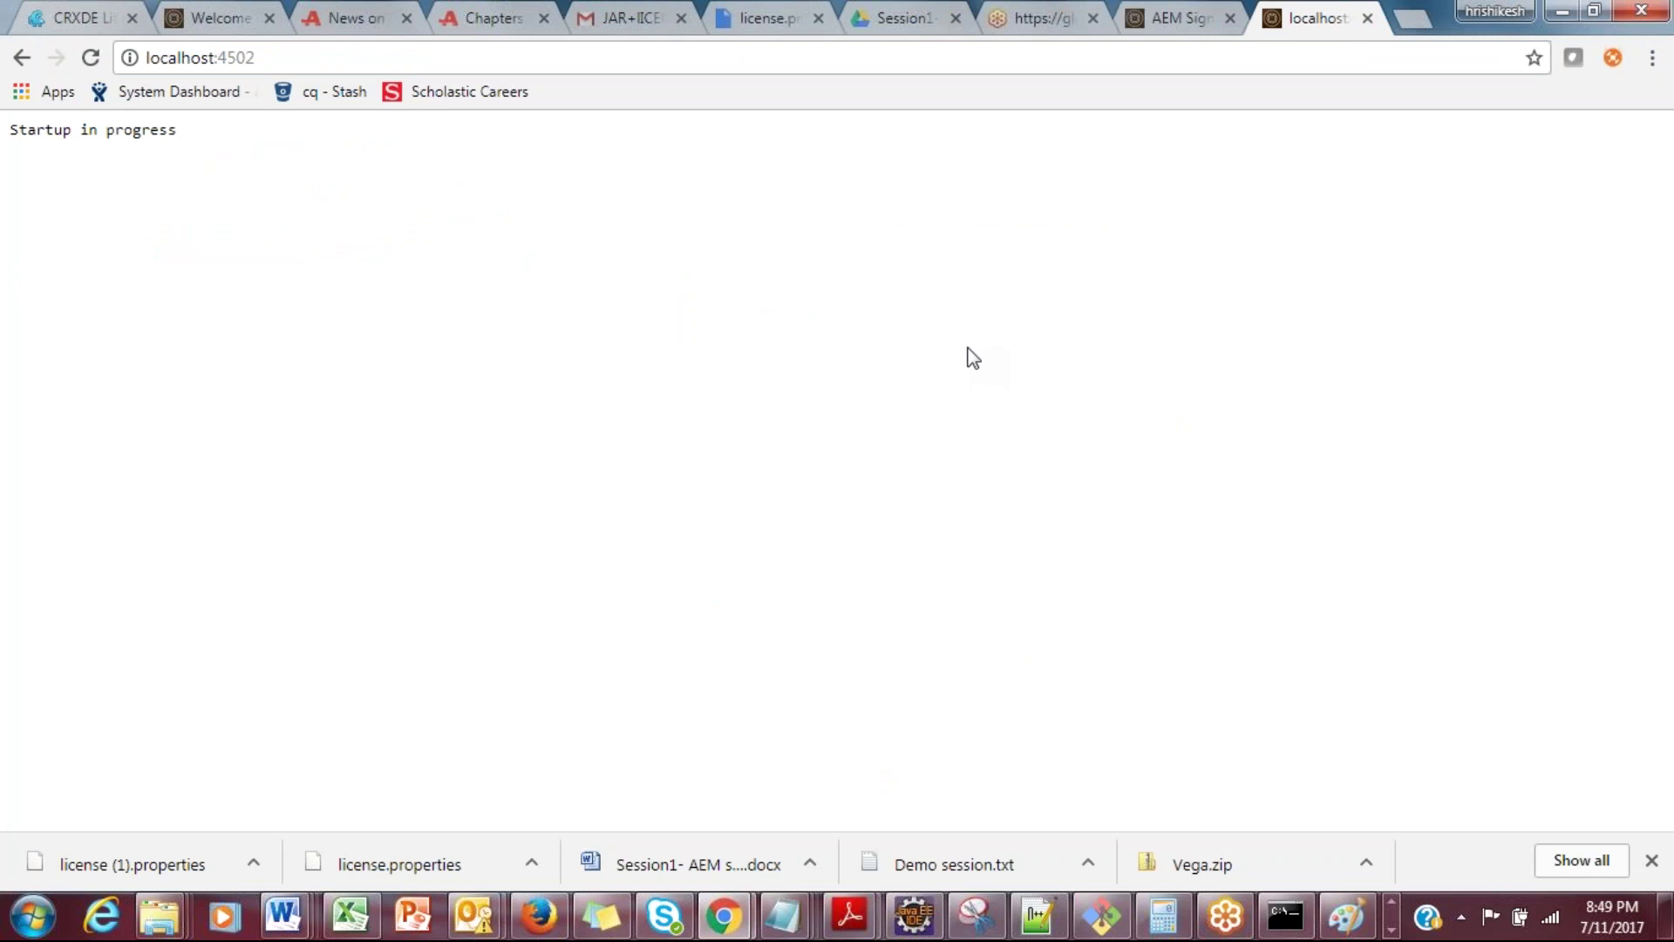
Step: Change the address to localhost:4502/system/console and load it
drag(178, 131, 9, 130)
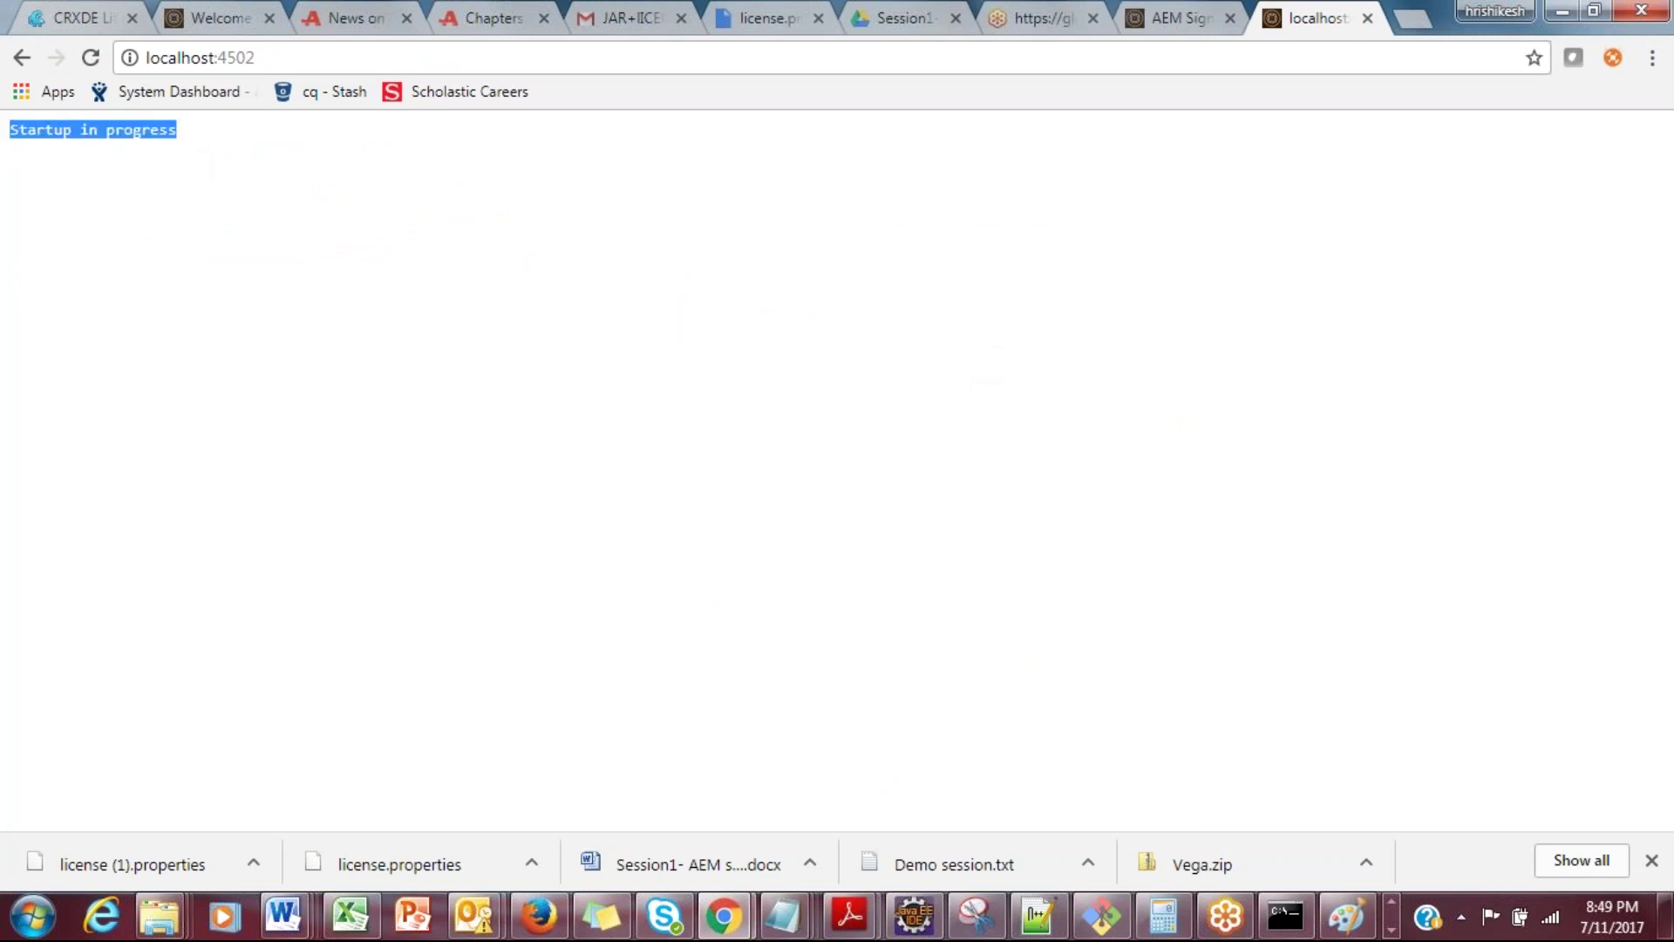
click(285, 58)
click(303, 57)
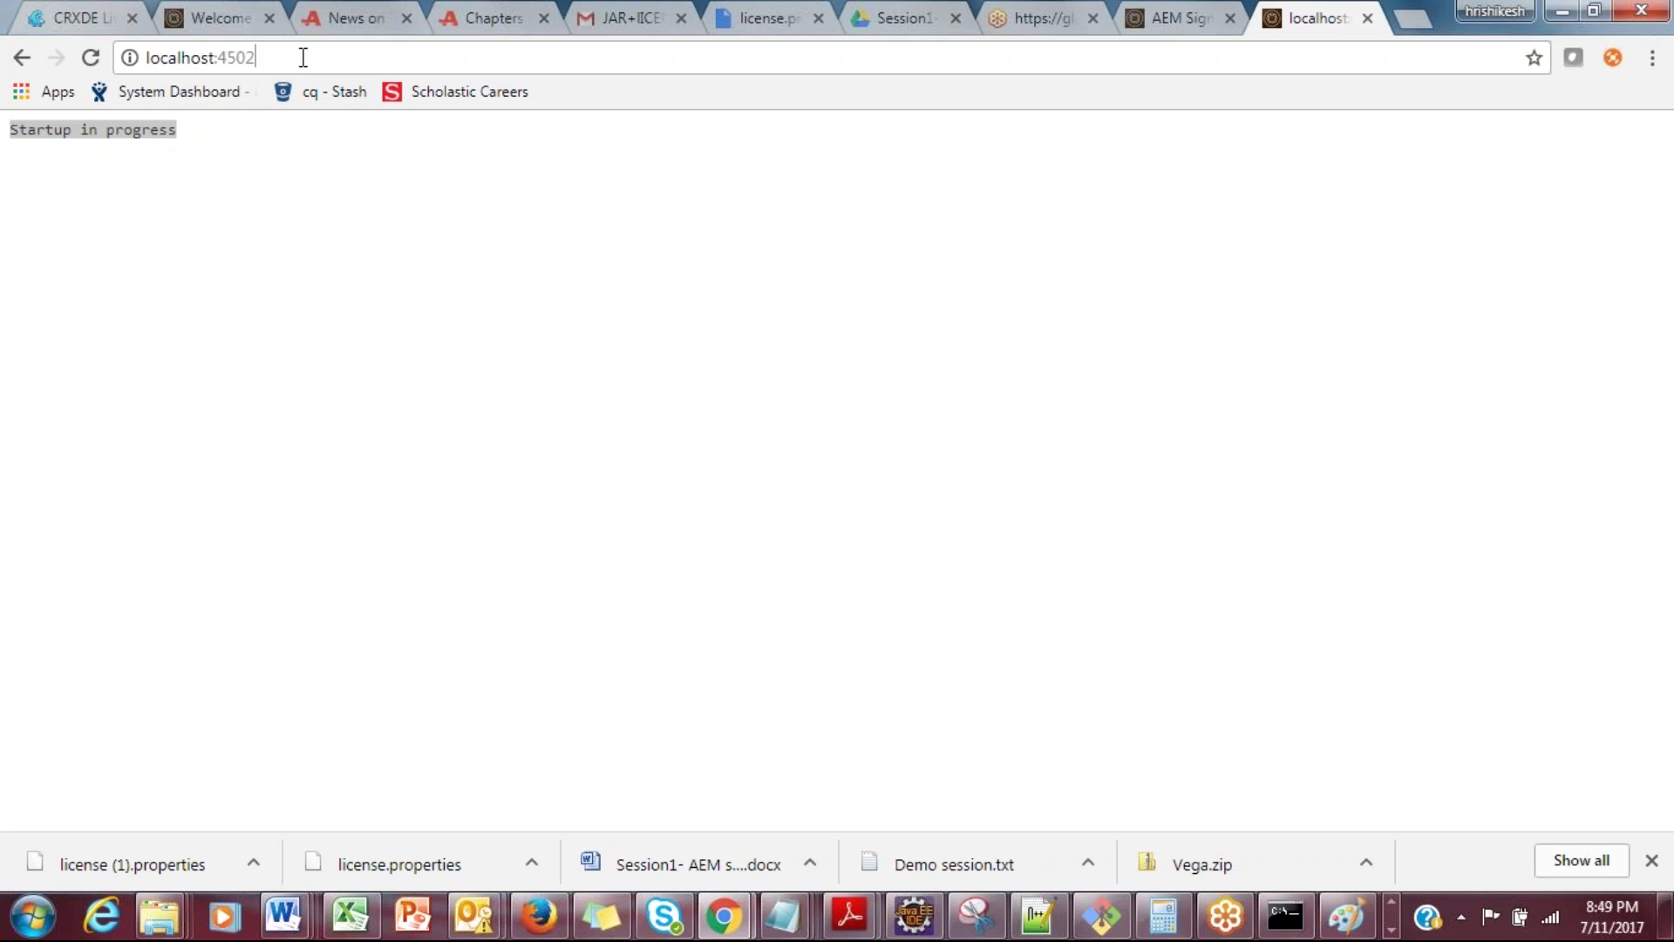
text(/)
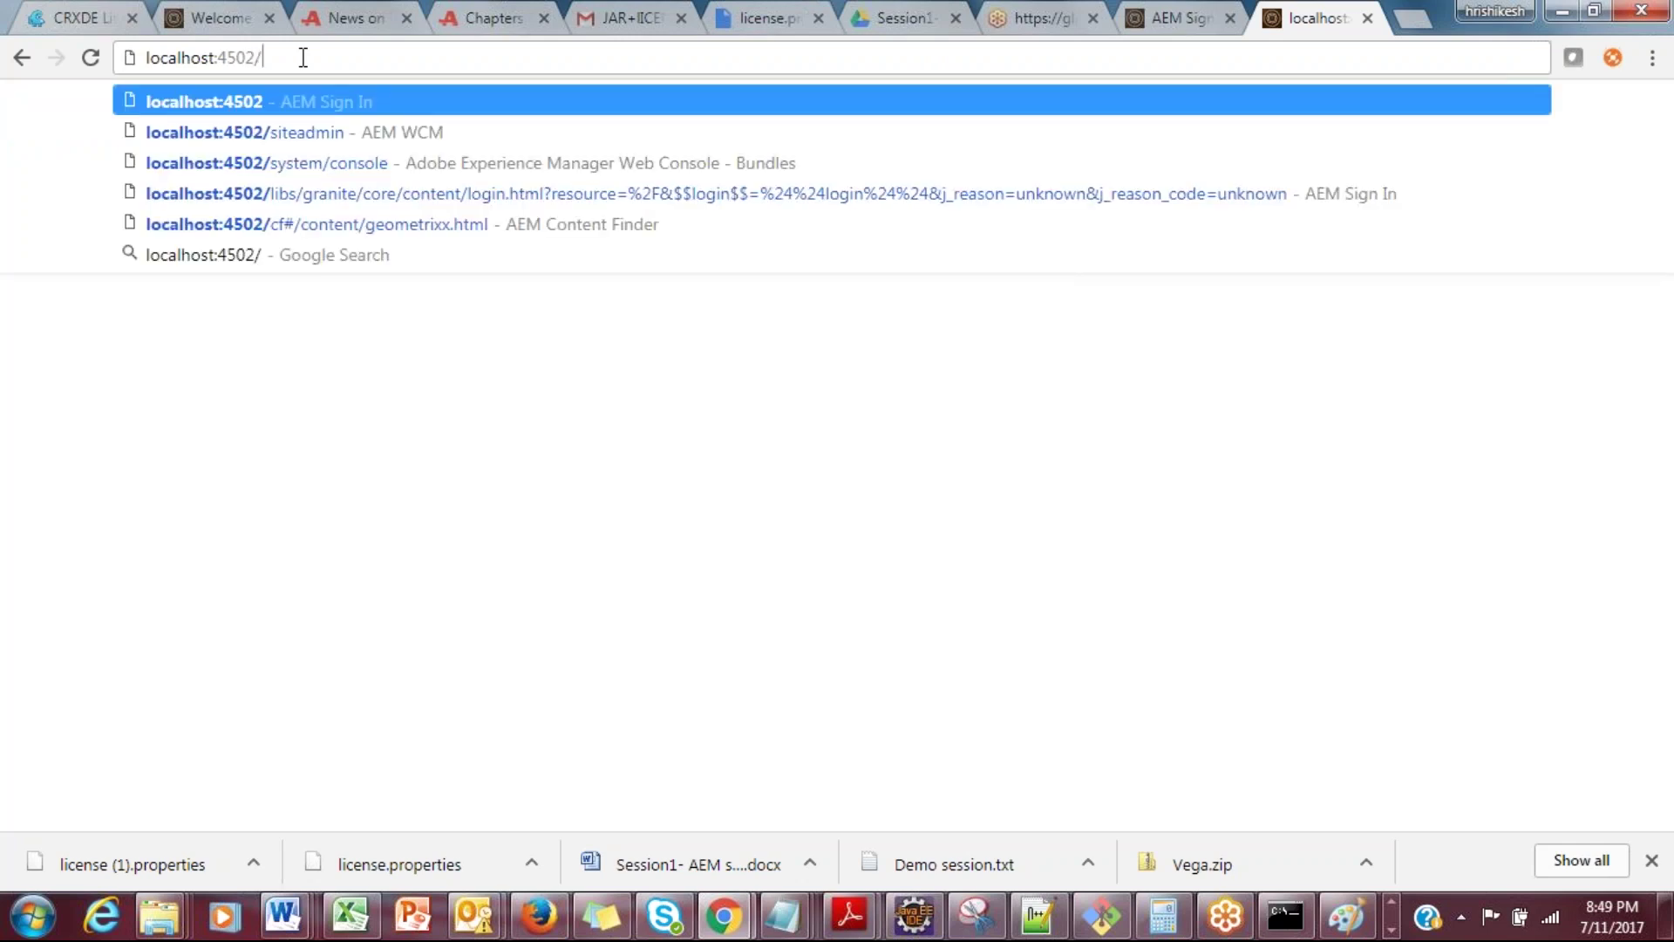
text(system)
key(End)
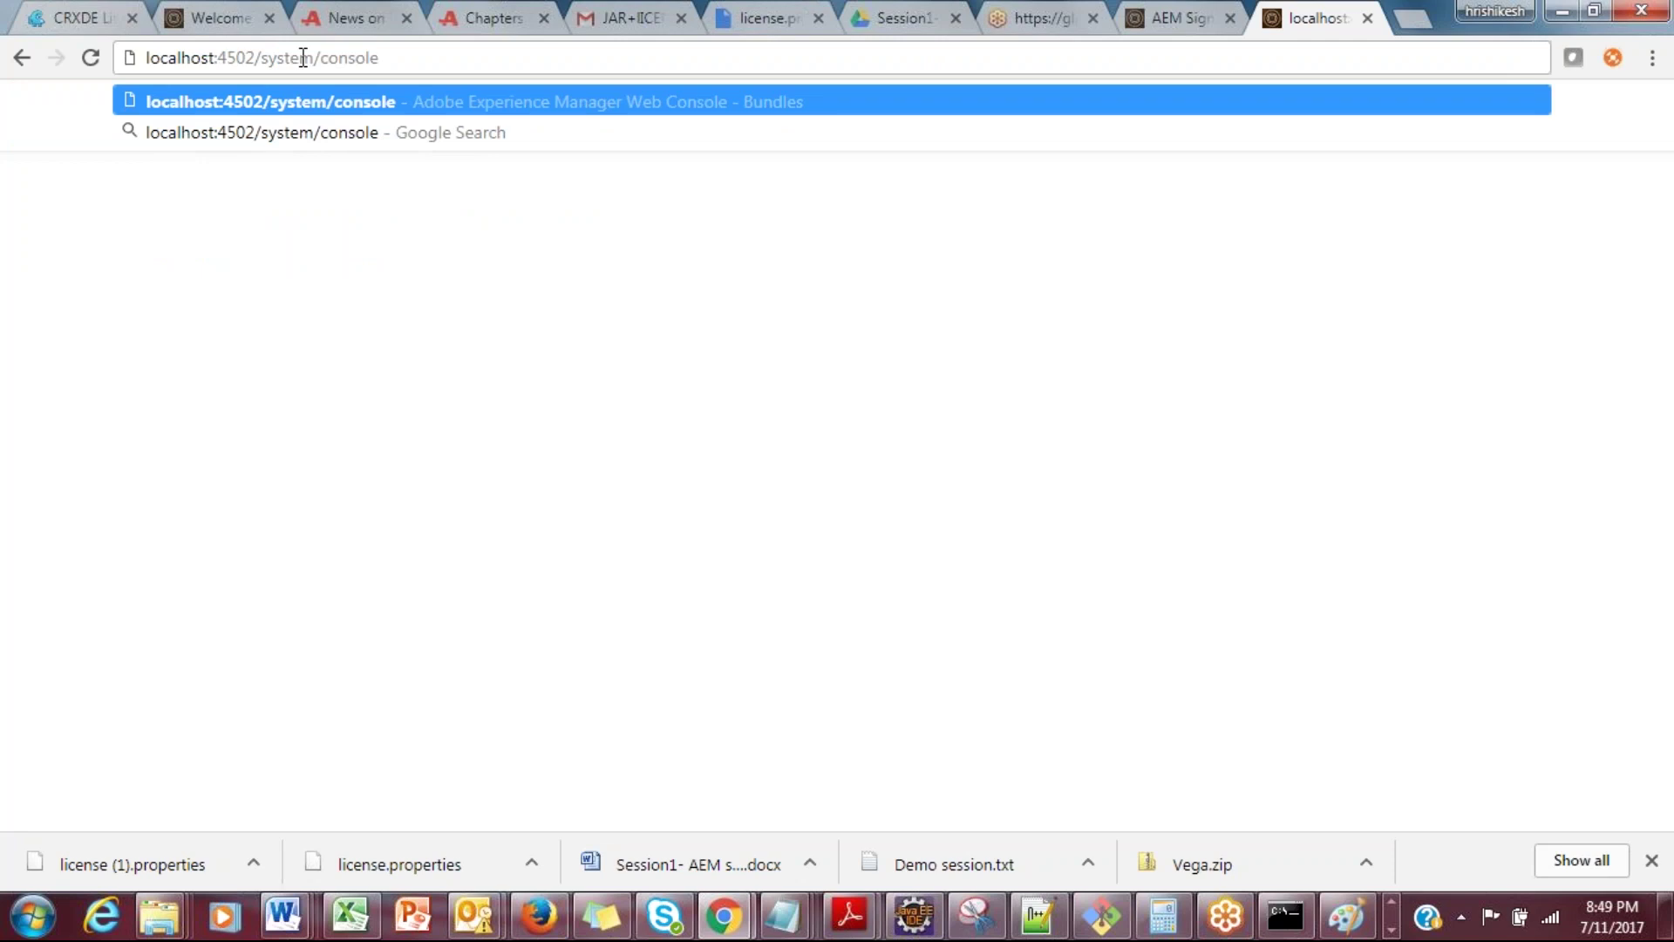
key(Return)
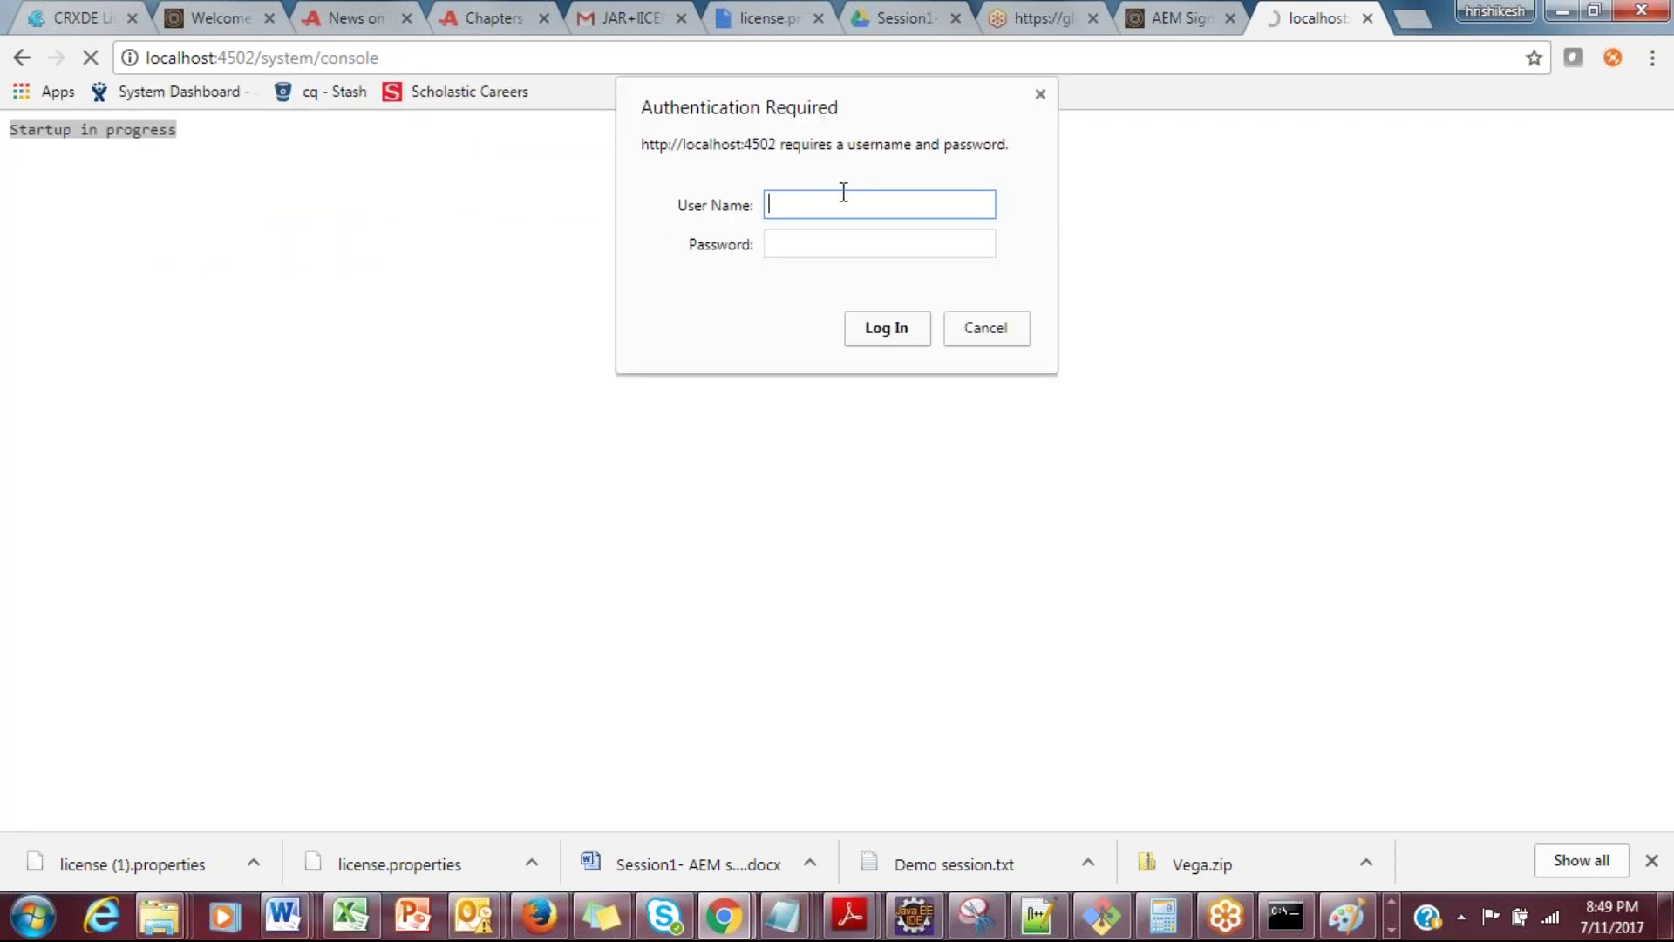
Step: Sign in with the admin account credentials and decline saving the password
text(admin)
key(Tab)
text(admin)
key(Return)
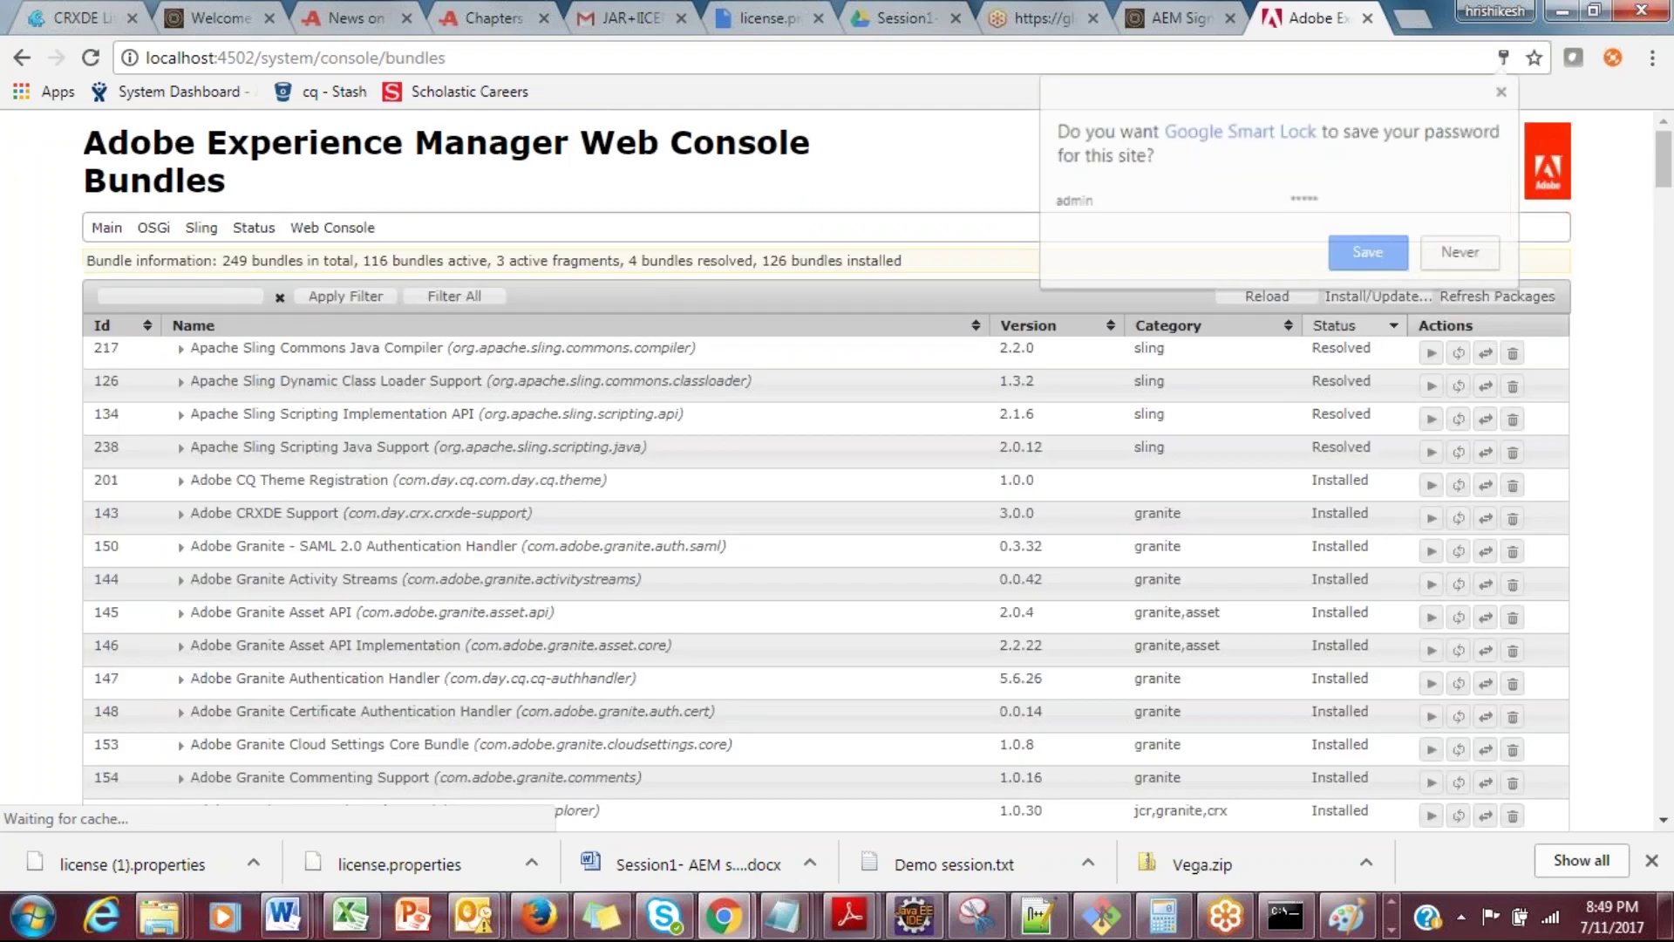
click(1501, 91)
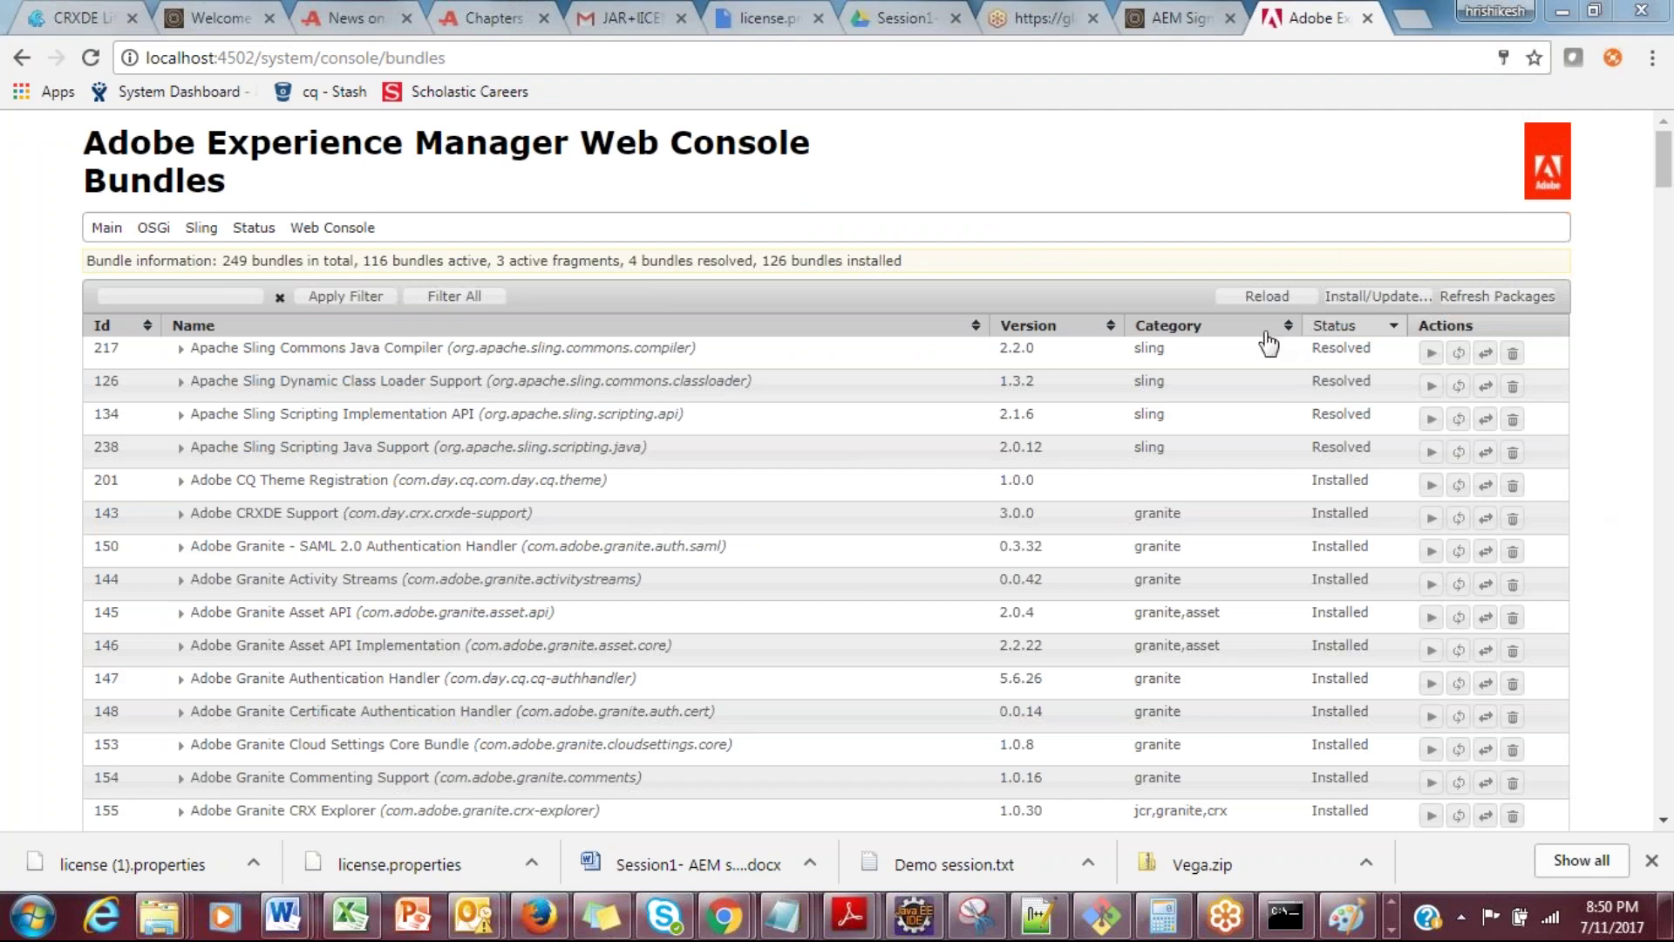
Step: Sort the bundle table by Id ascending and reload the Bundles page
click(97, 331)
drag(85, 179, 243, 173)
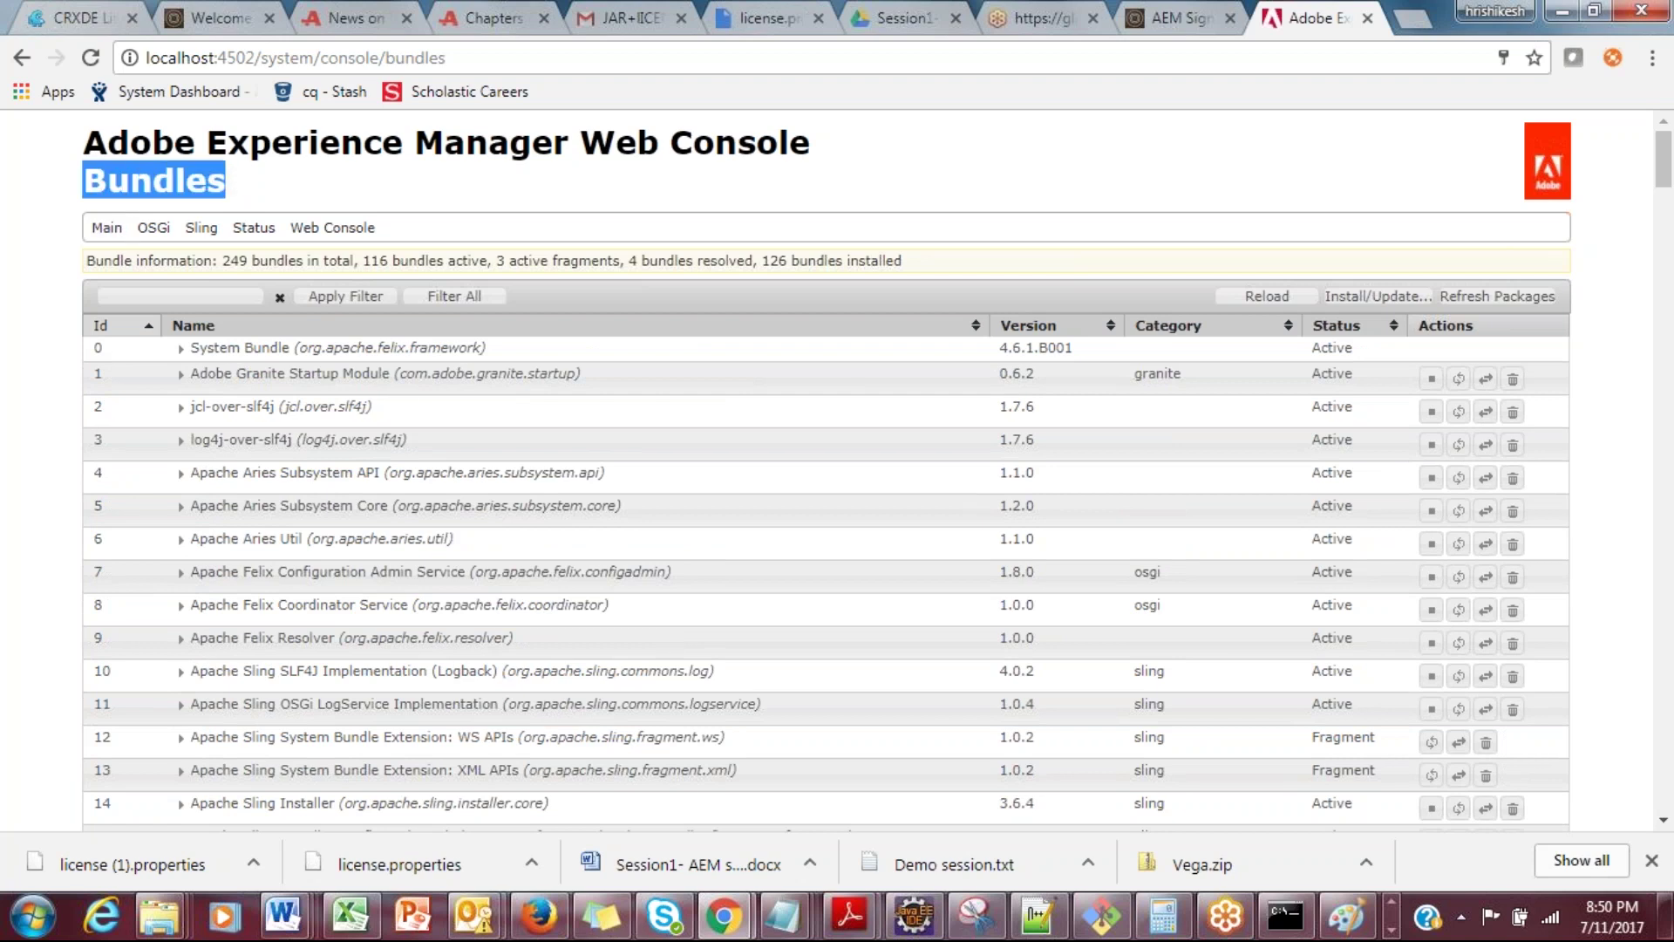
drag(1663, 184, 1670, 839)
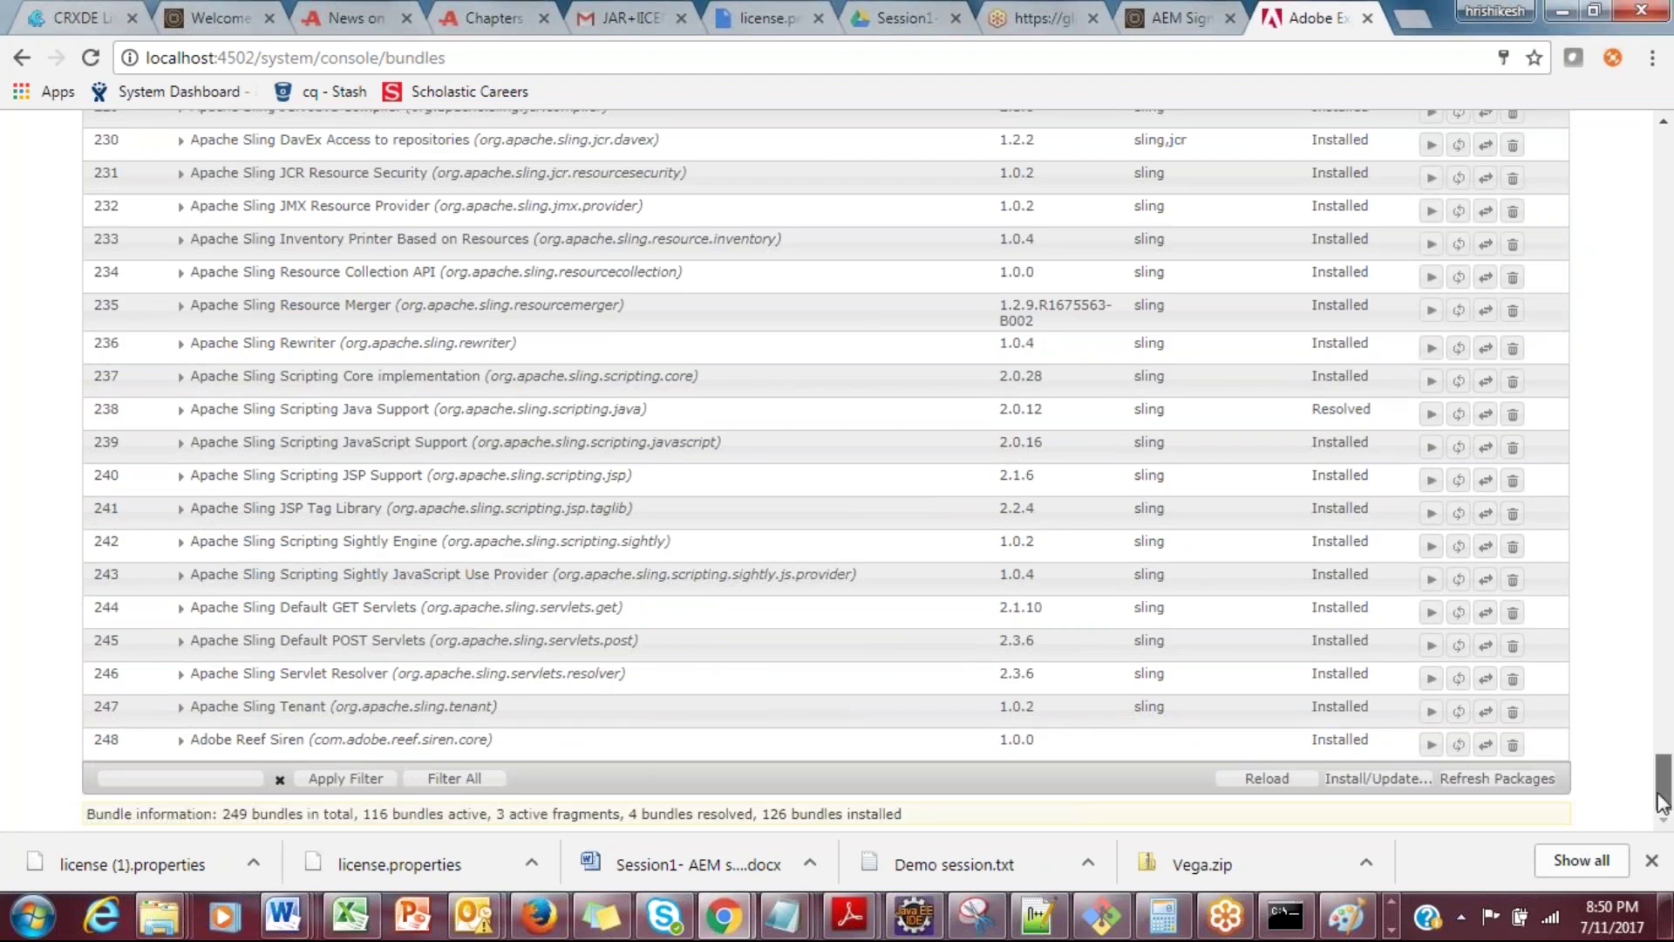
scroll(1664, 802, up, 4)
key(Home)
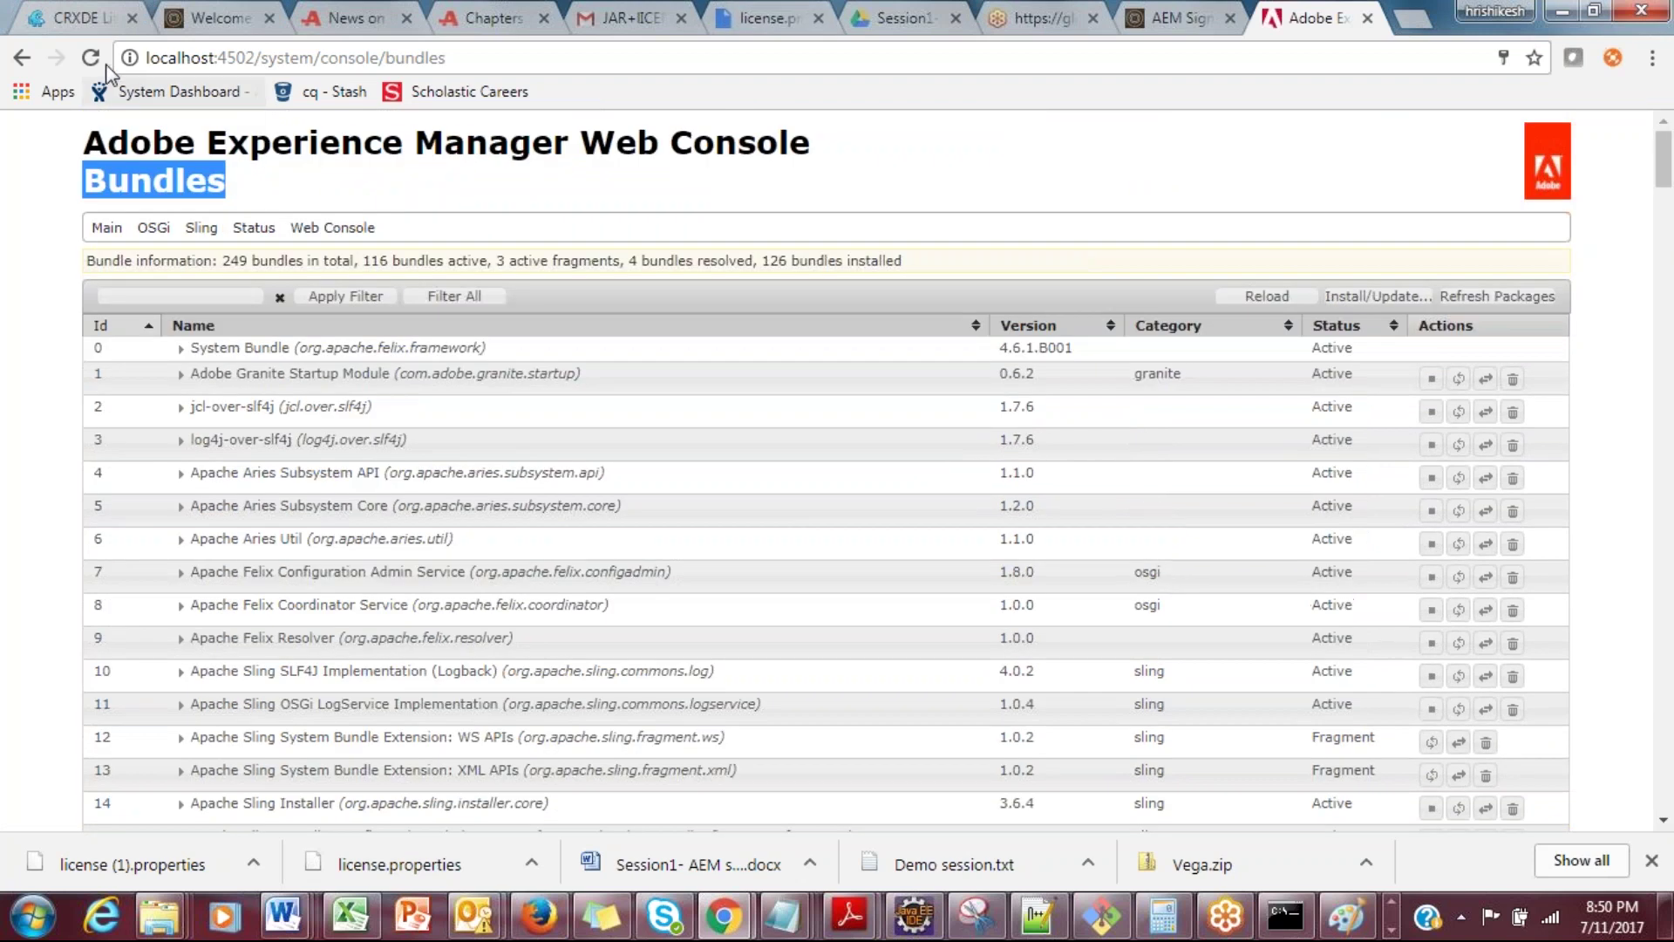
click(91, 58)
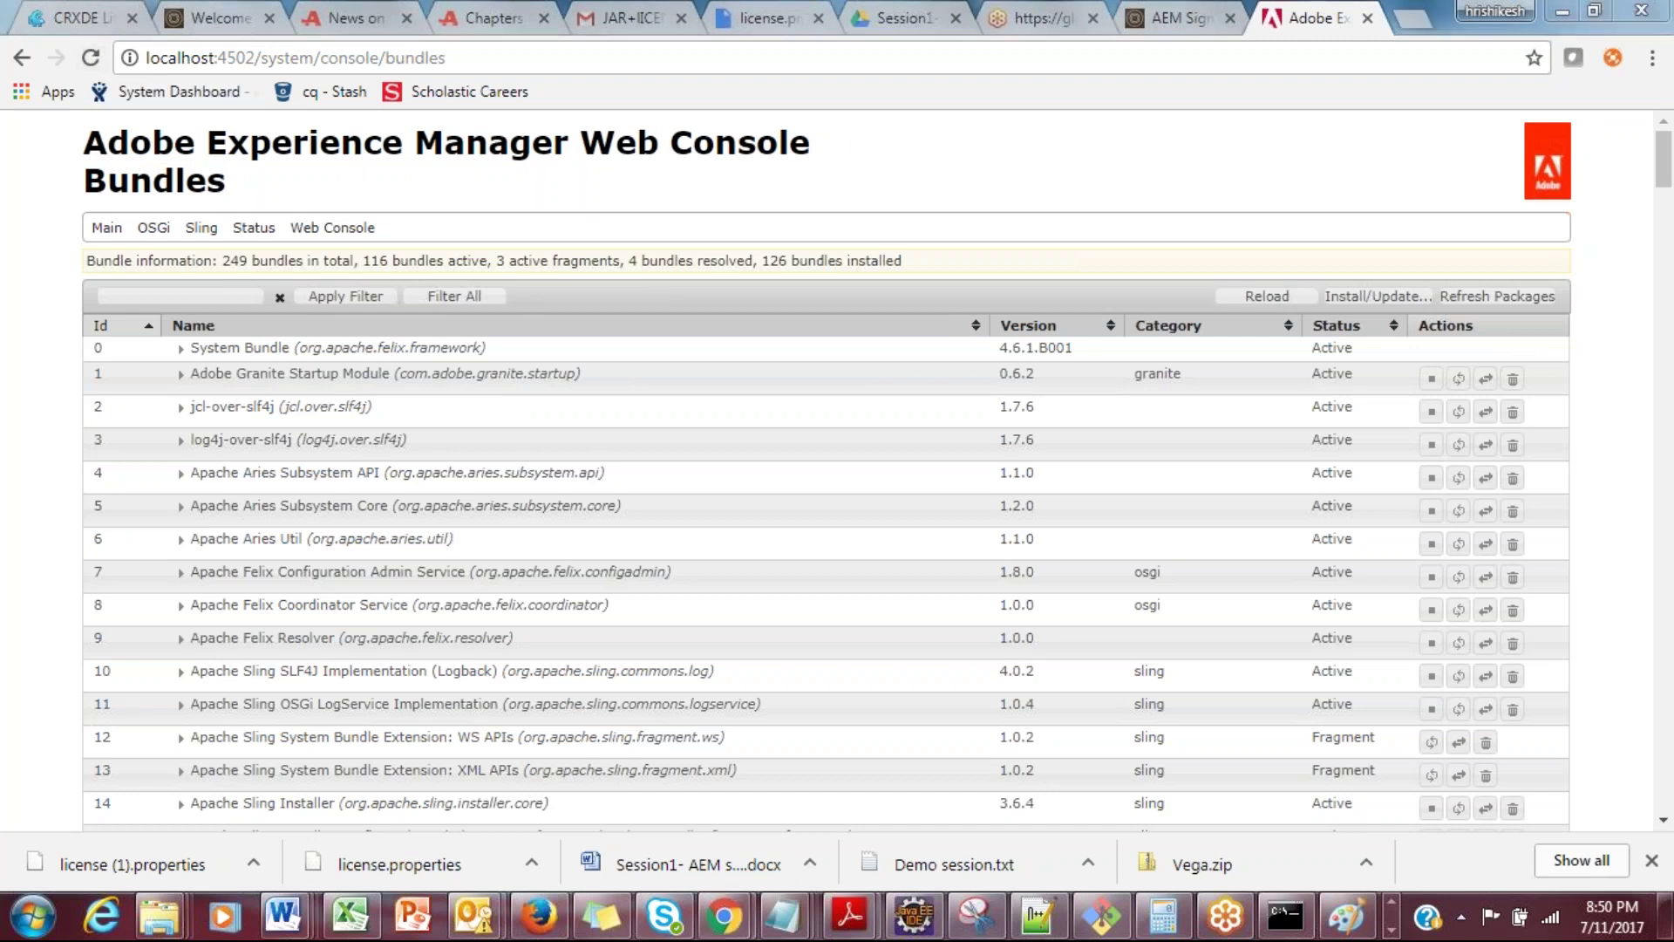
Step: Inspect bundle statuses in the list, noting Active and Installed entries such as bundle 143
drag(1311, 406, 1353, 508)
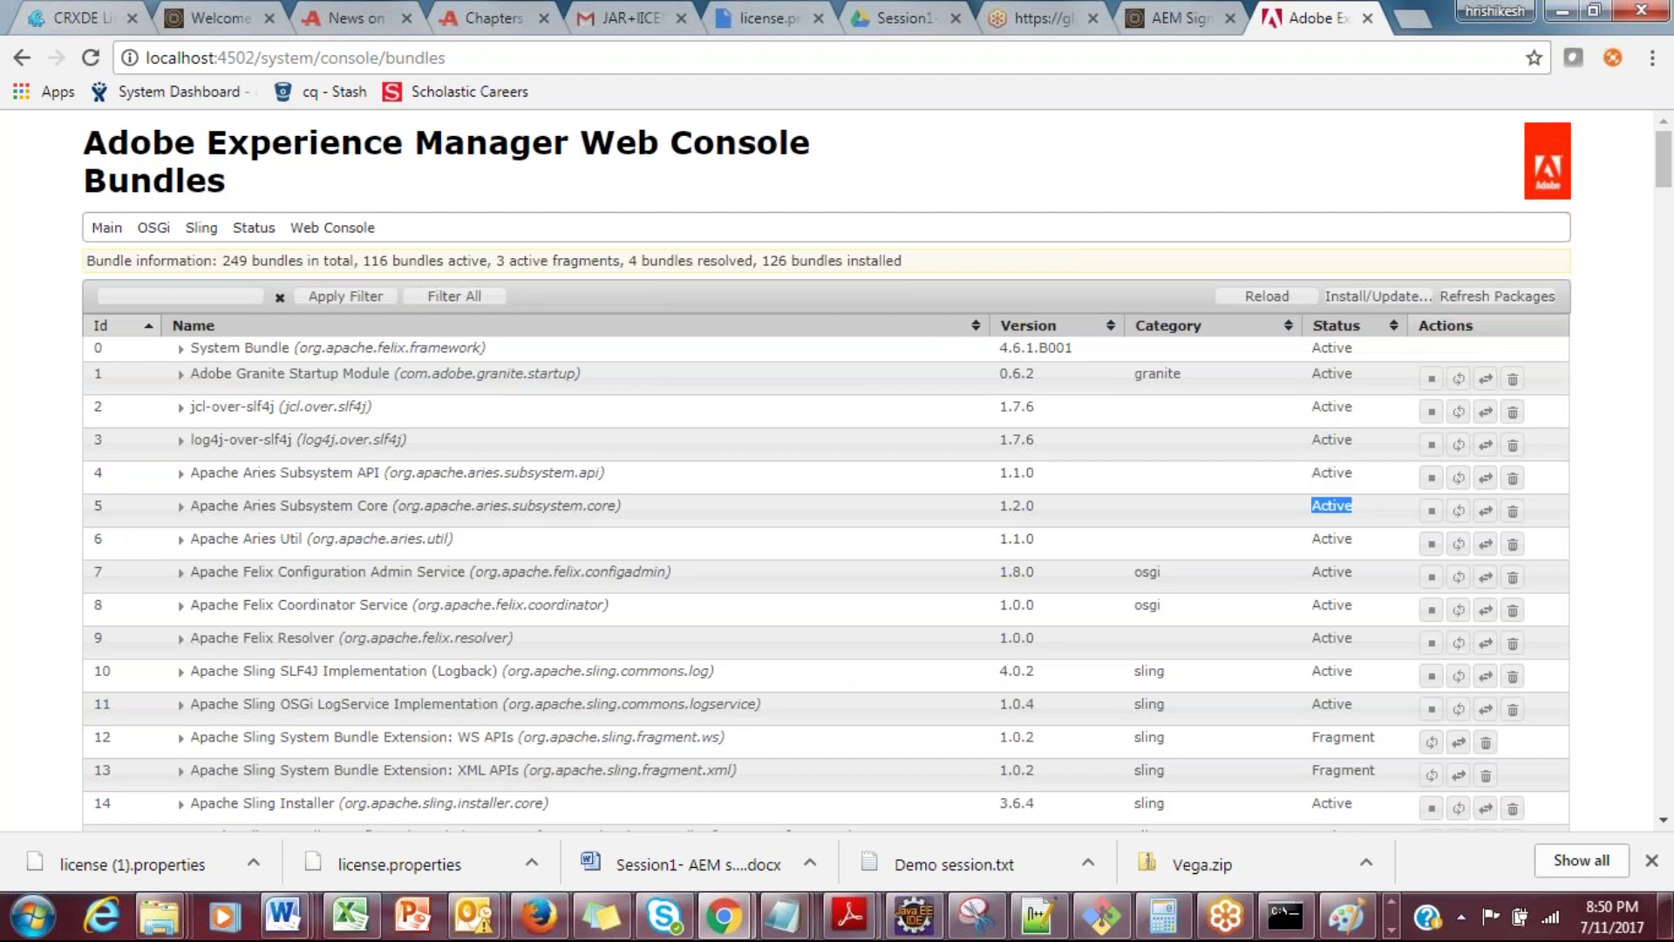
drag(1310, 348, 1353, 348)
drag(1312, 440, 1343, 440)
drag(1666, 183, 1667, 193)
scroll(1366, 427, down, 17)
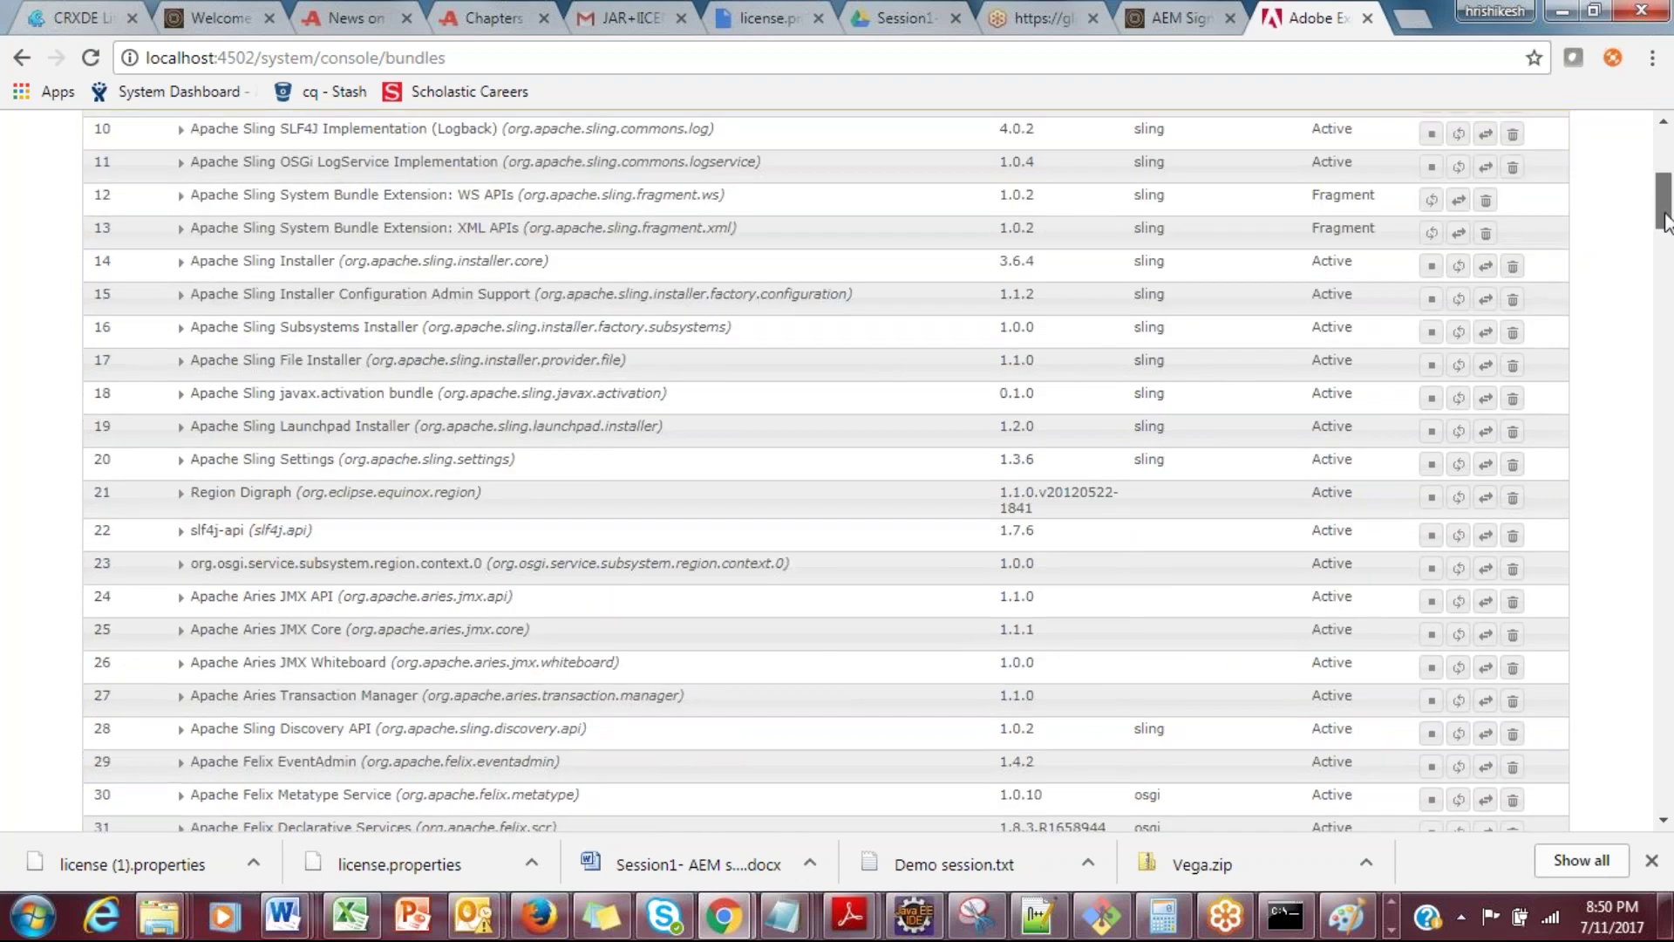
drag(1318, 520, 1370, 520)
drag(1665, 326, 1661, 526)
drag(1313, 477, 1347, 471)
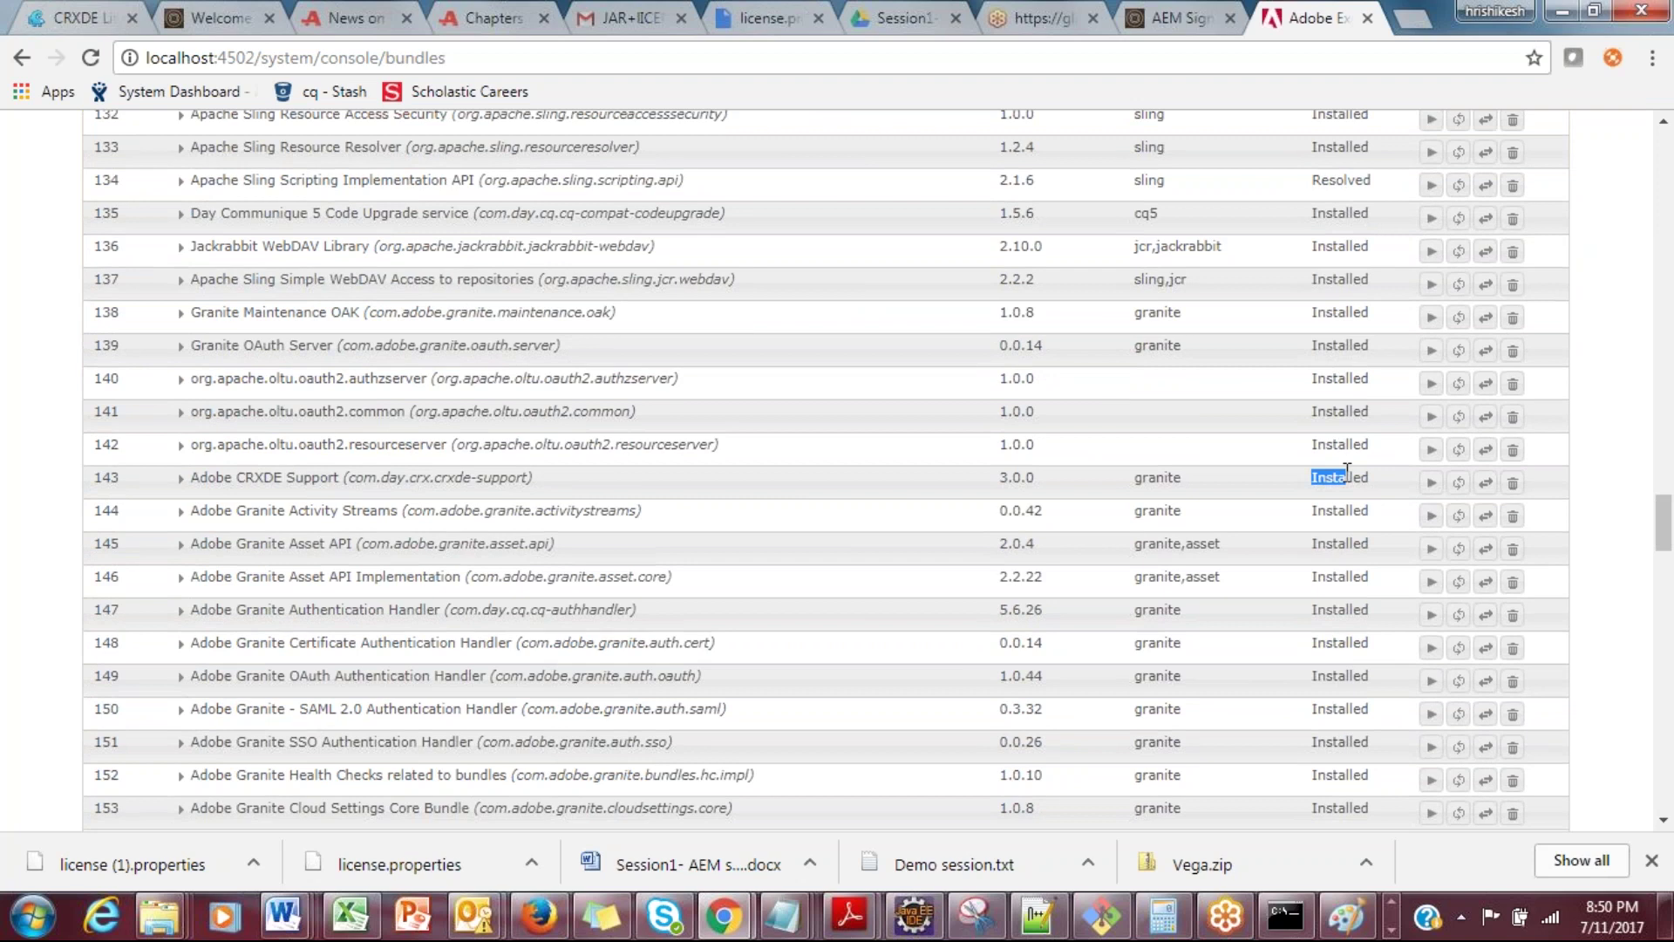
double_click(1347, 471)
drag(1669, 526, 1661, 156)
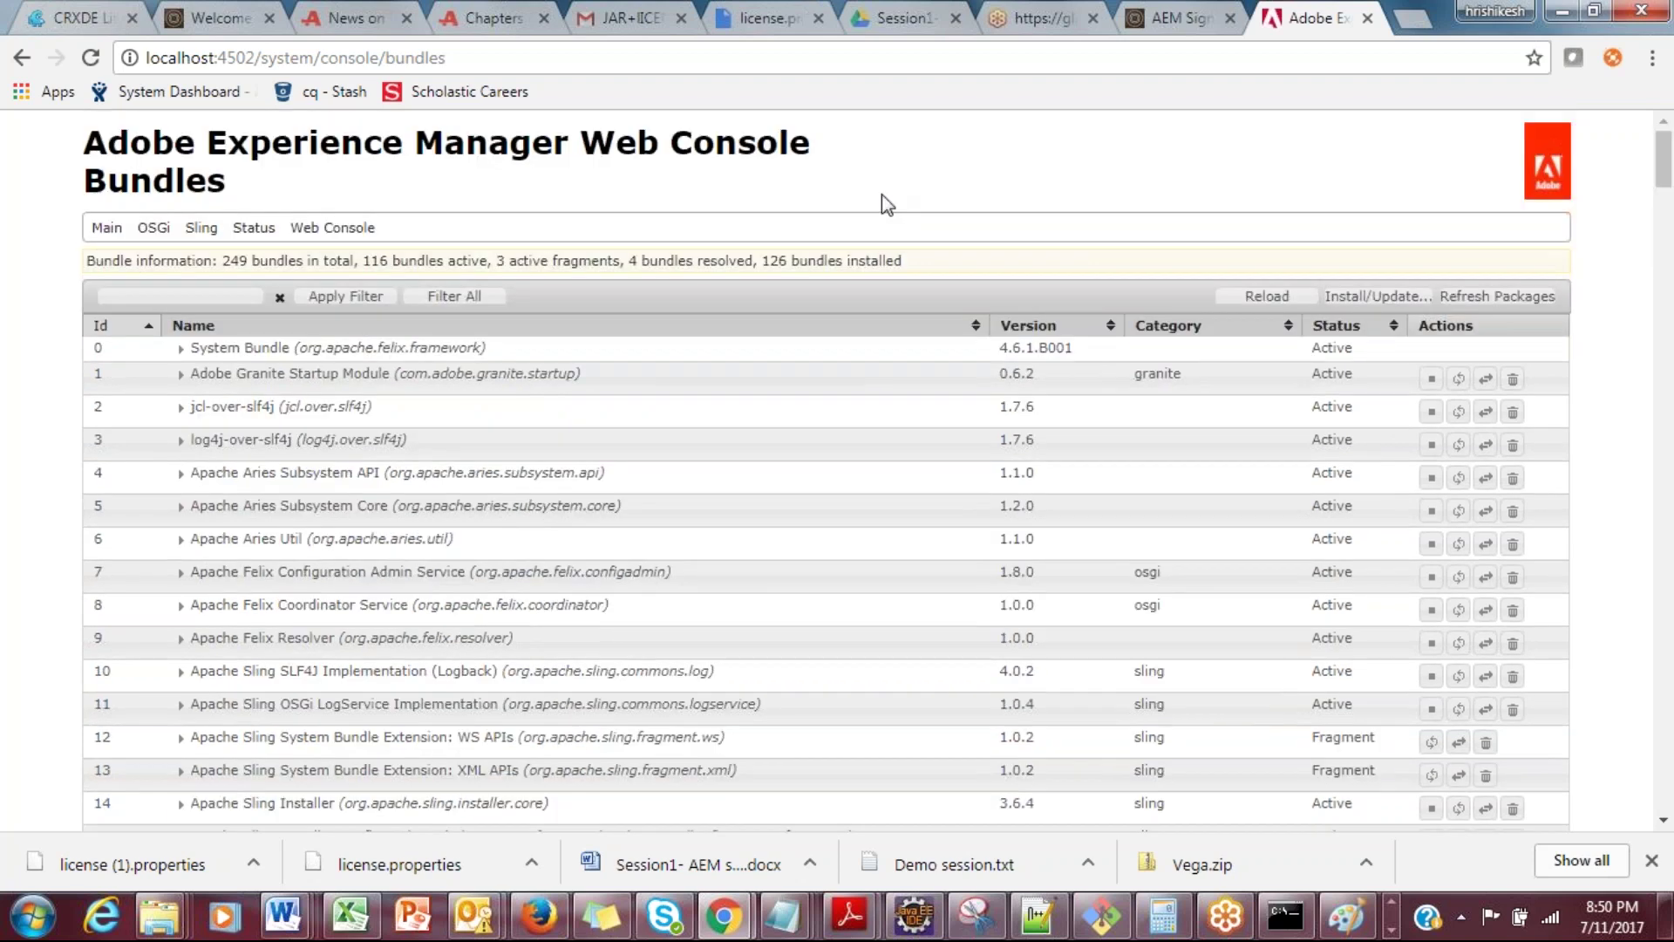
Step: Check the bundle summary (249 total, 116 active, 126 installed) and reload the page
double_click(234, 260)
double_click(376, 260)
drag(417, 260, 485, 259)
drag(796, 260, 887, 259)
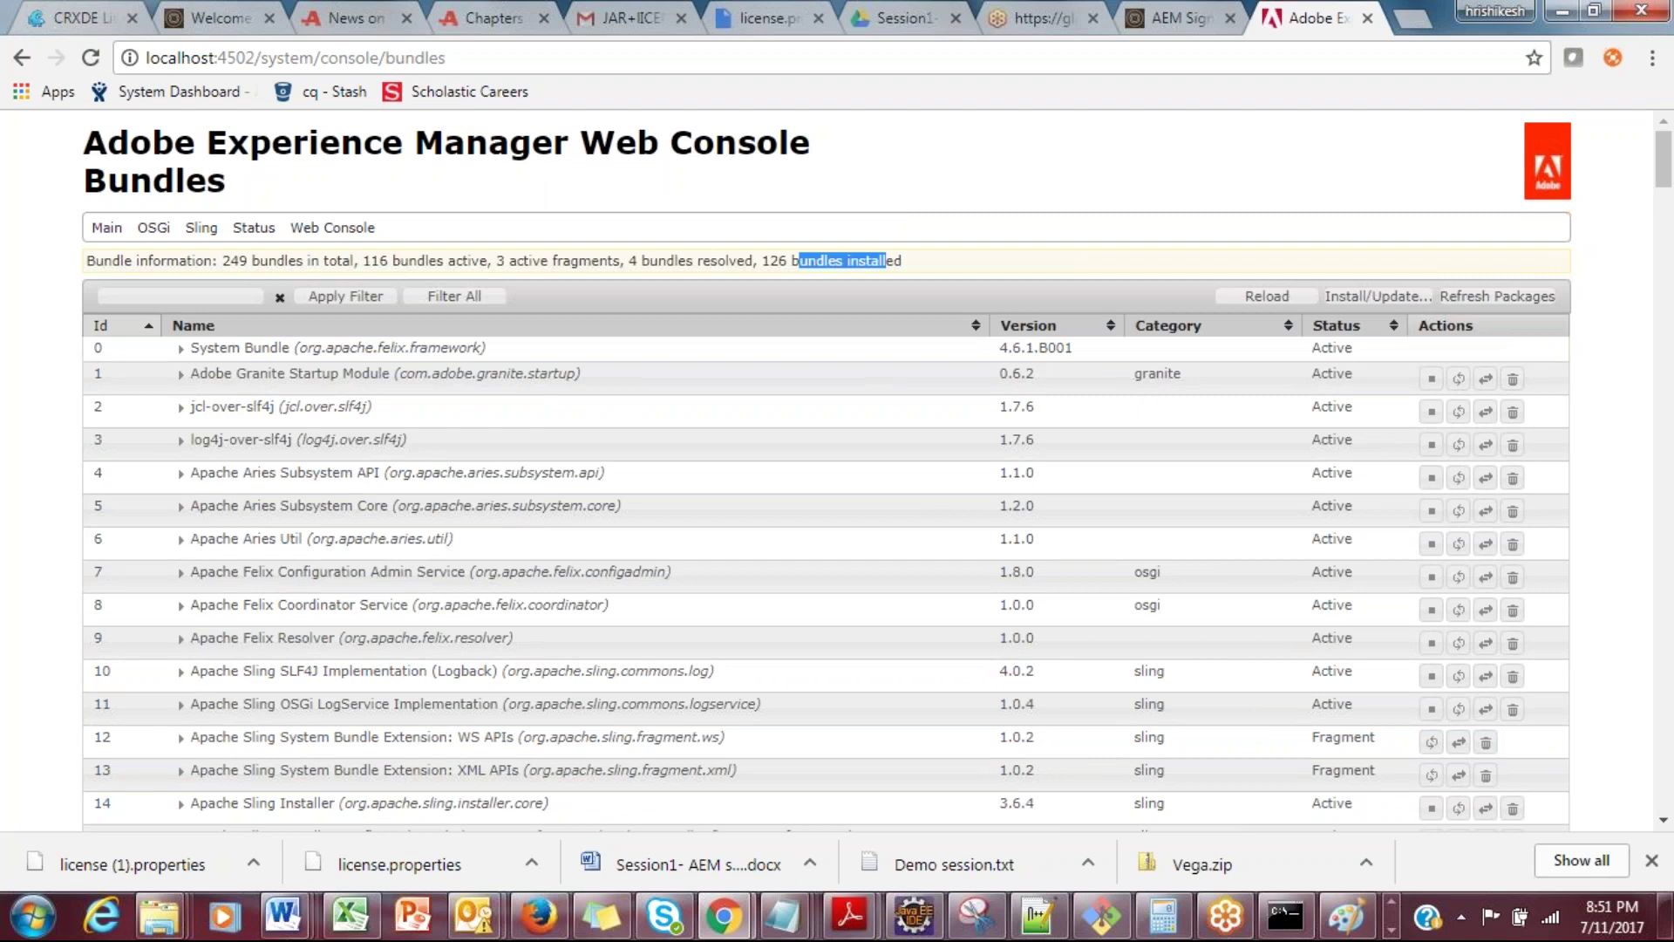
double_click(774, 260)
double_click(377, 260)
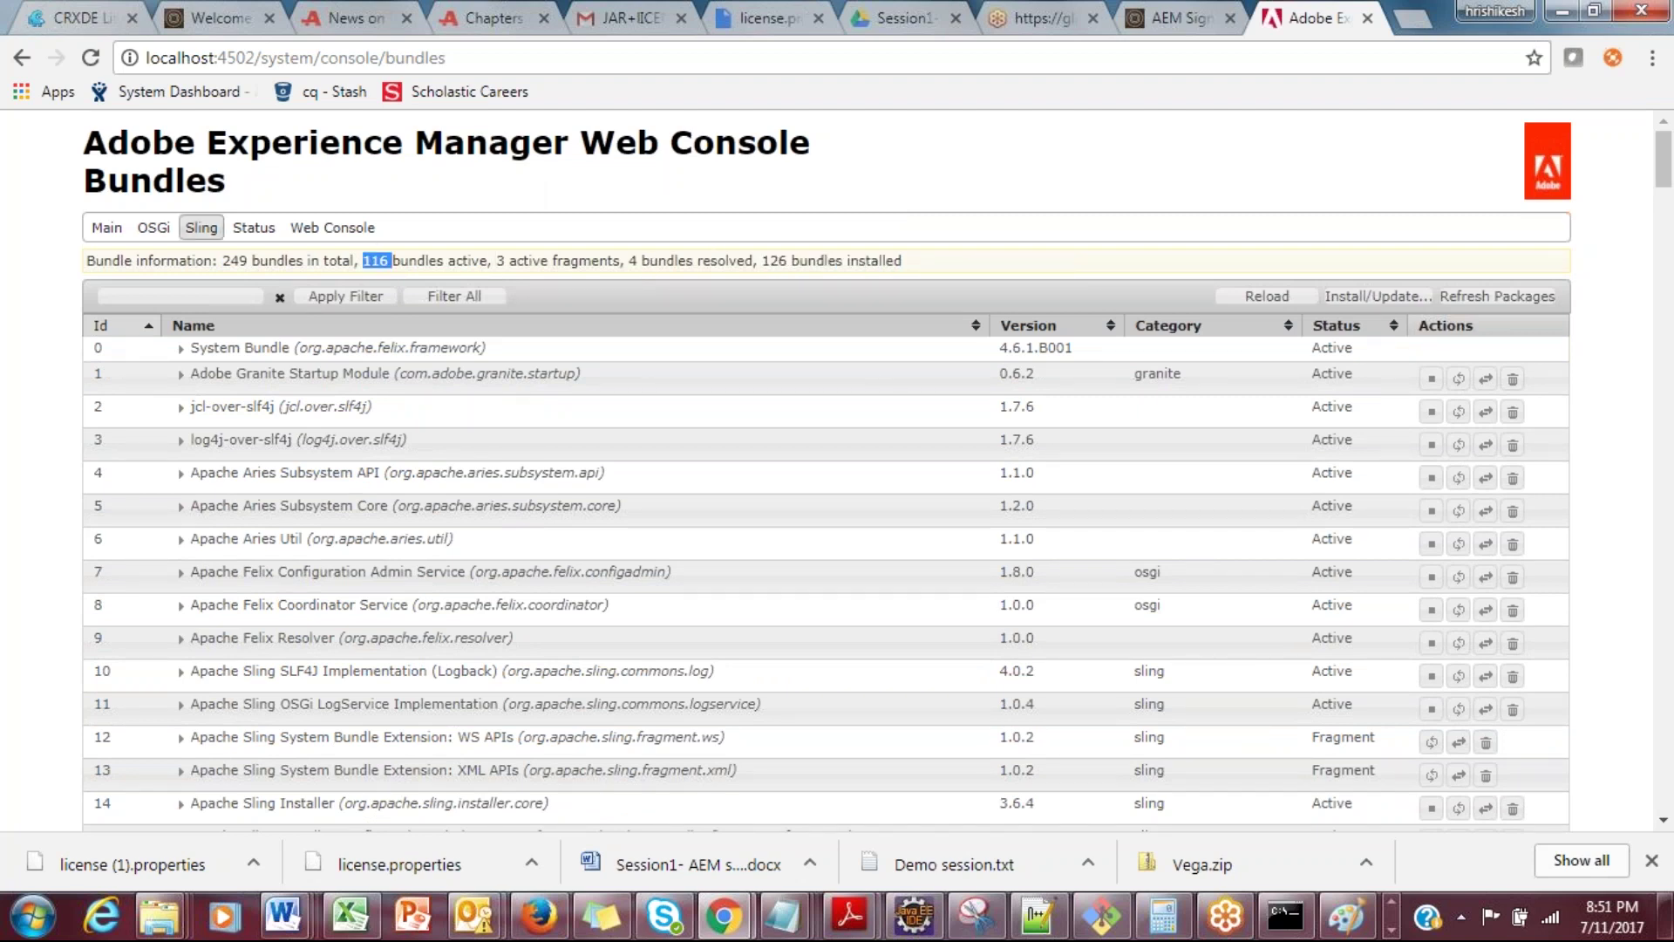
click(91, 58)
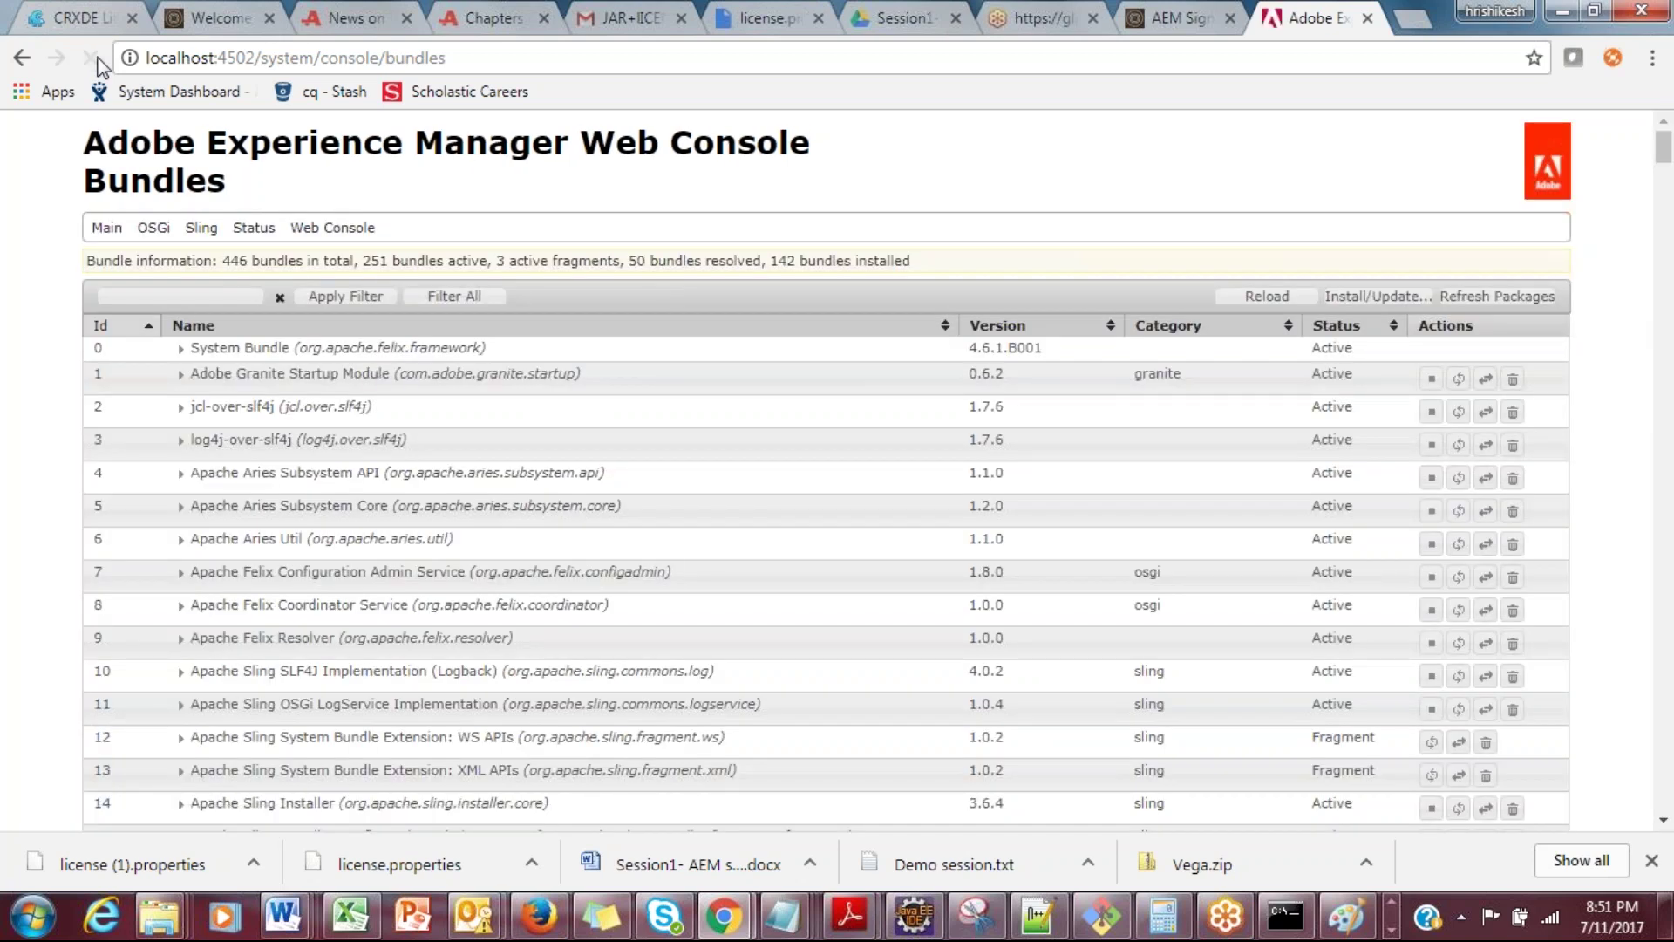
Step: Review the updated counts (446 total, 251 active) and reload again
double_click(234, 260)
double_click(376, 261)
double_click(825, 261)
click(875, 248)
double_click(879, 263)
click(879, 263)
double_click(460, 259)
click(90, 57)
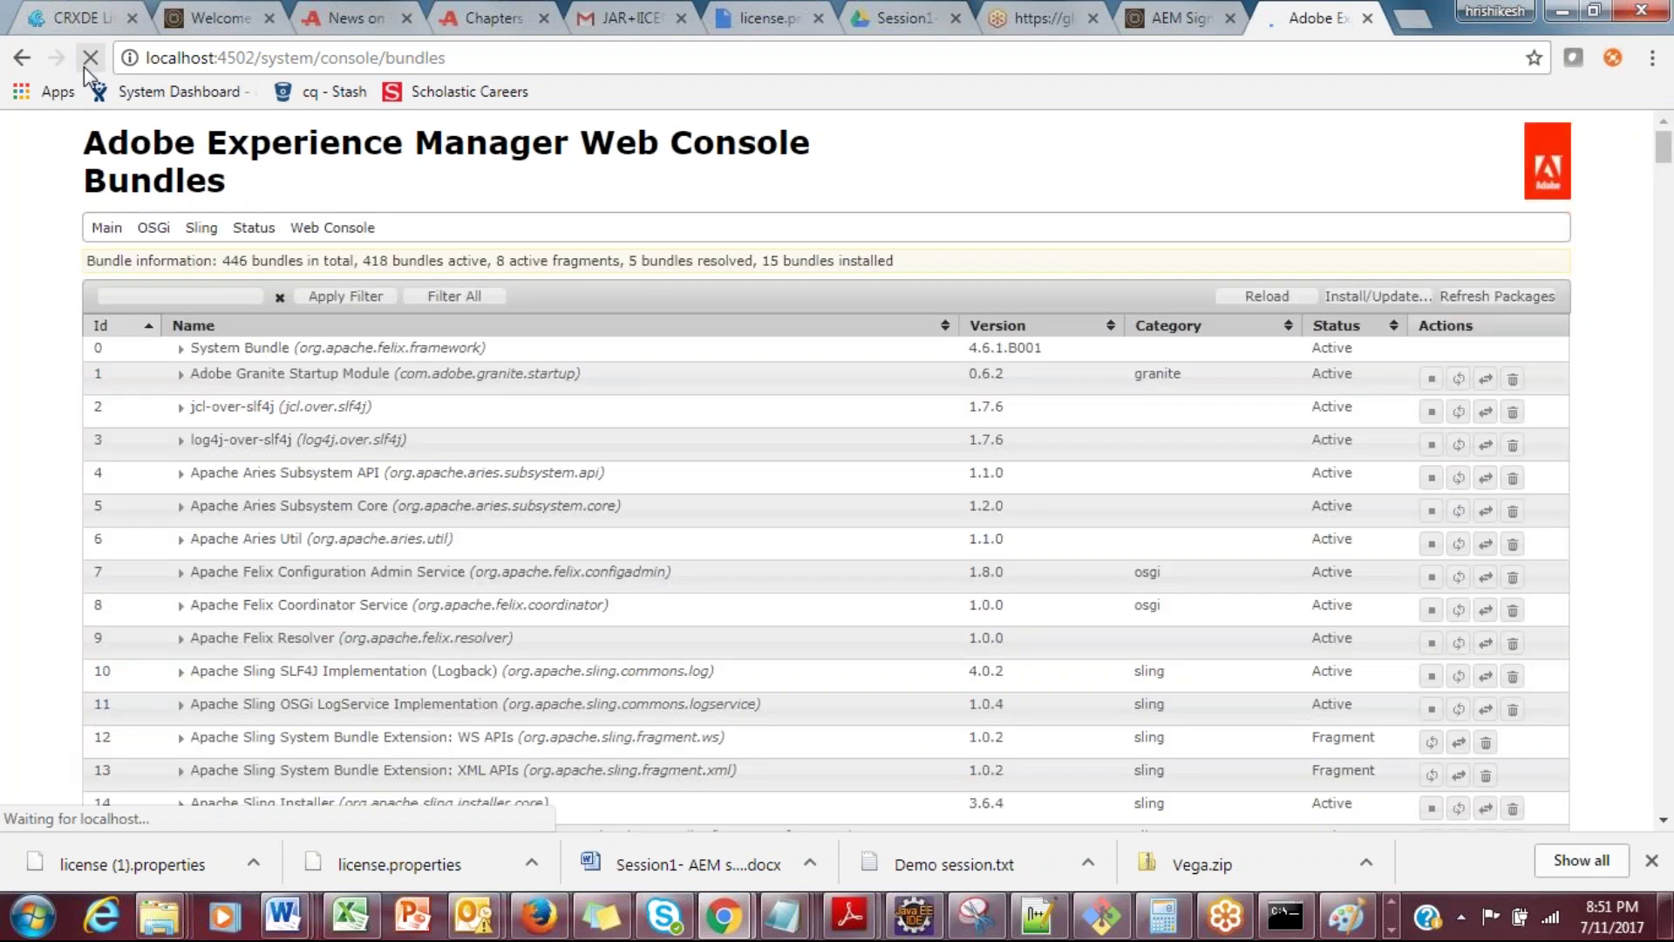
Step: Confirm 418 active bundles, check the AEM Quickstart window, and reload the console
double_click(418, 261)
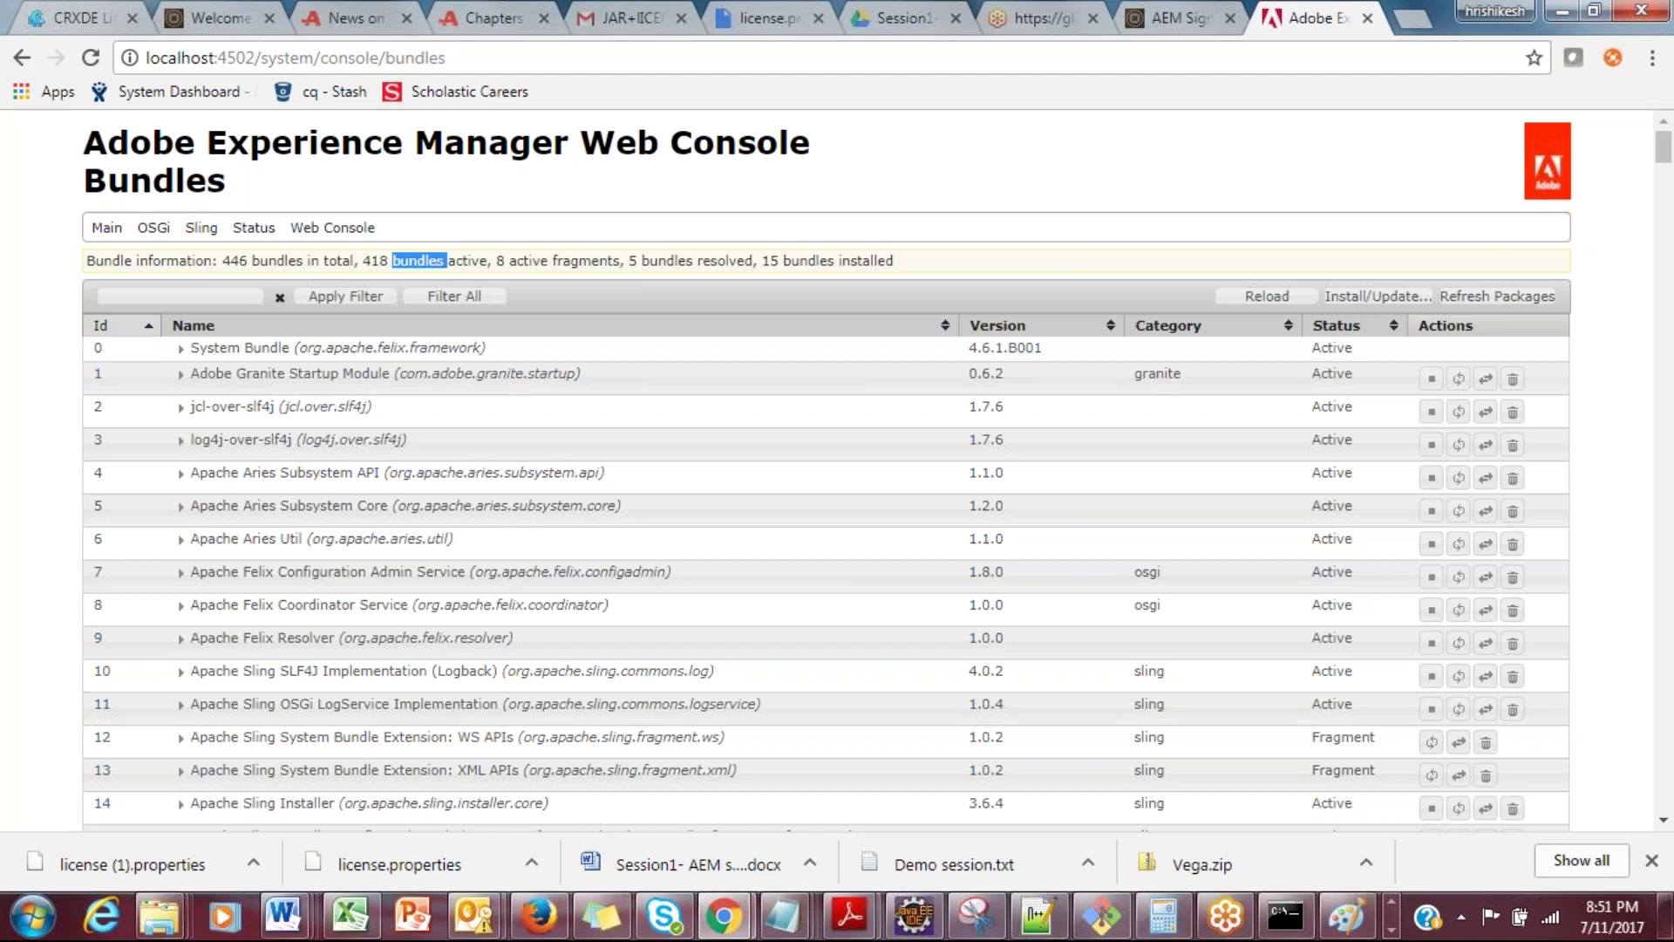
double_click(866, 260)
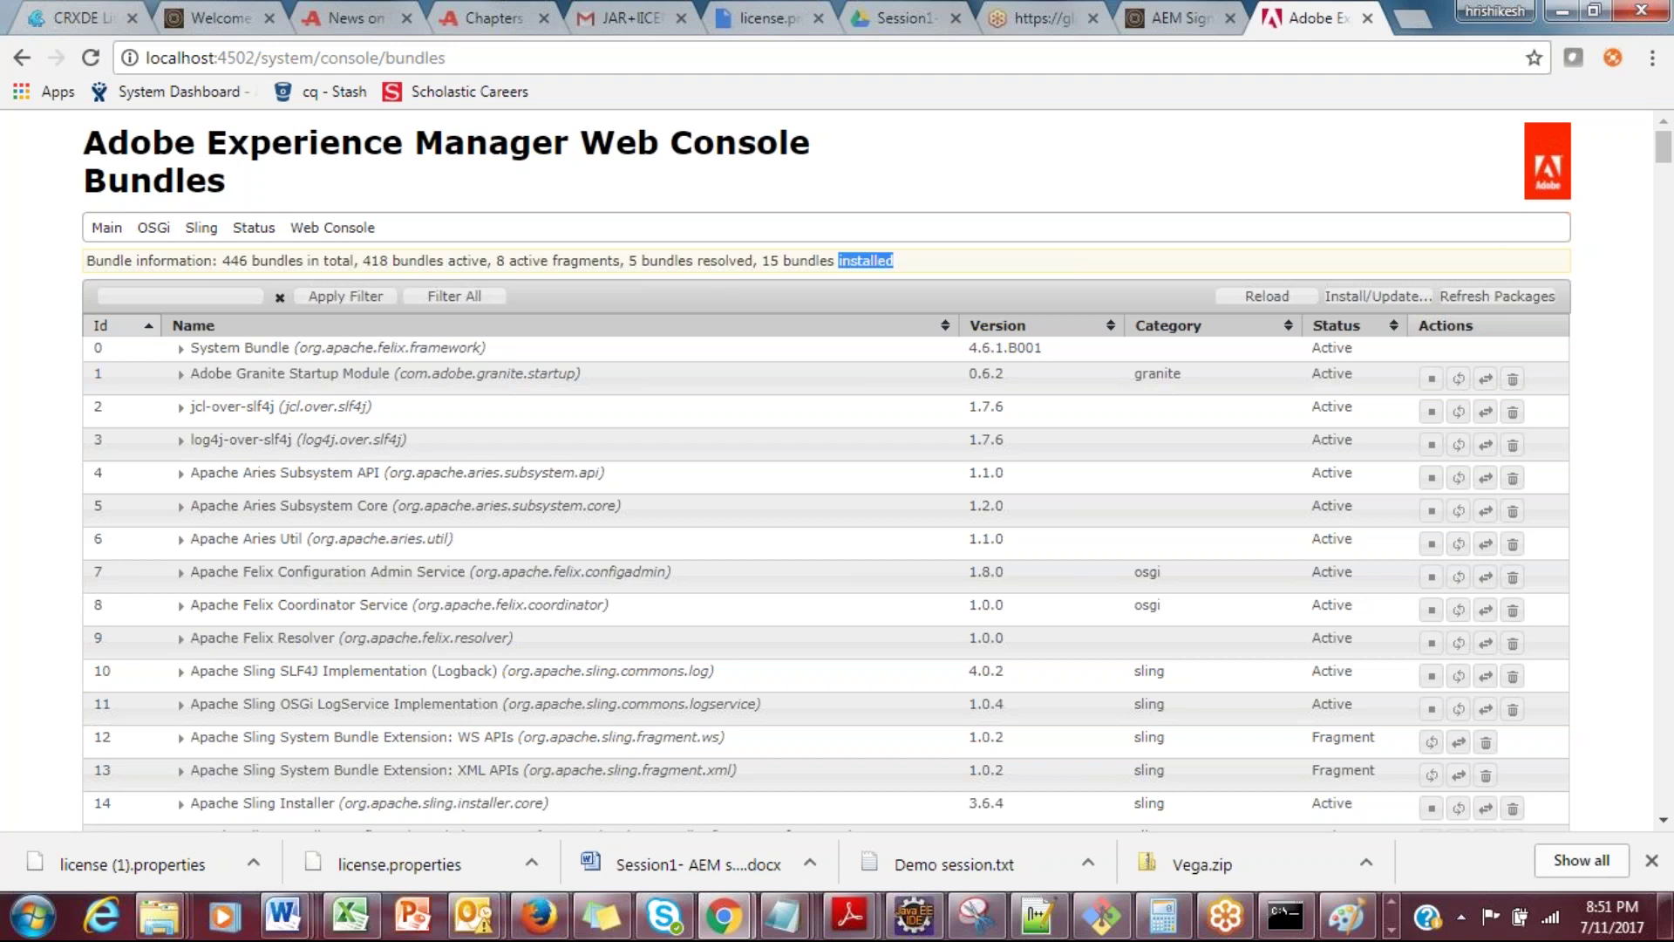
double_click(754, 260)
click(1386, 931)
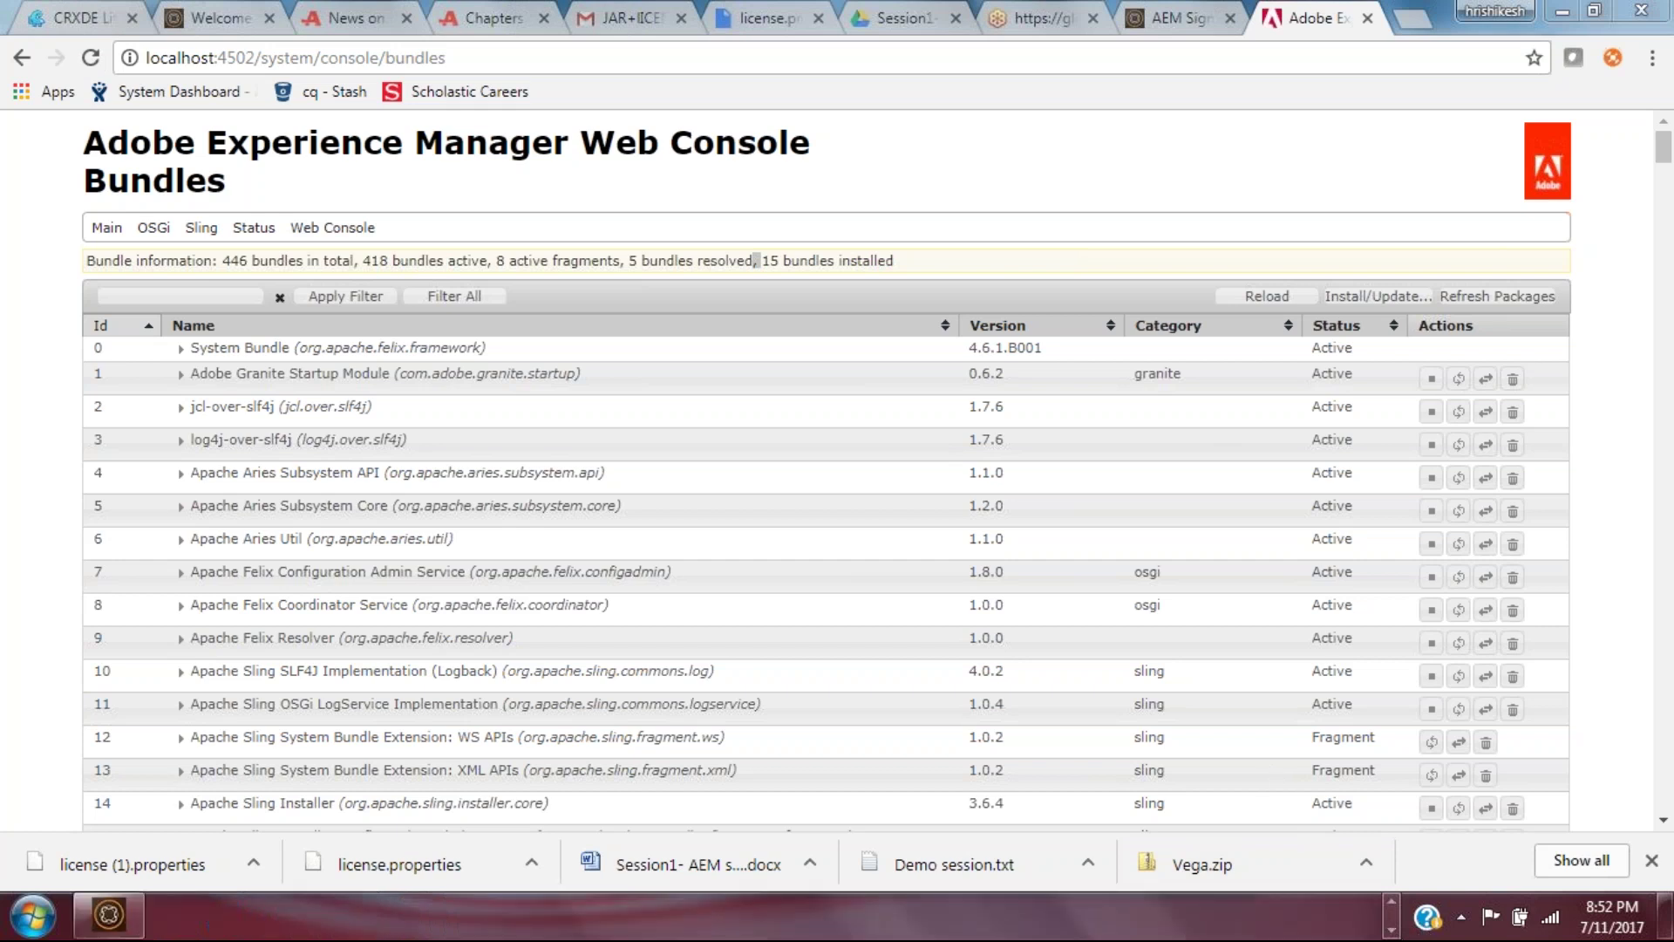
click(109, 917)
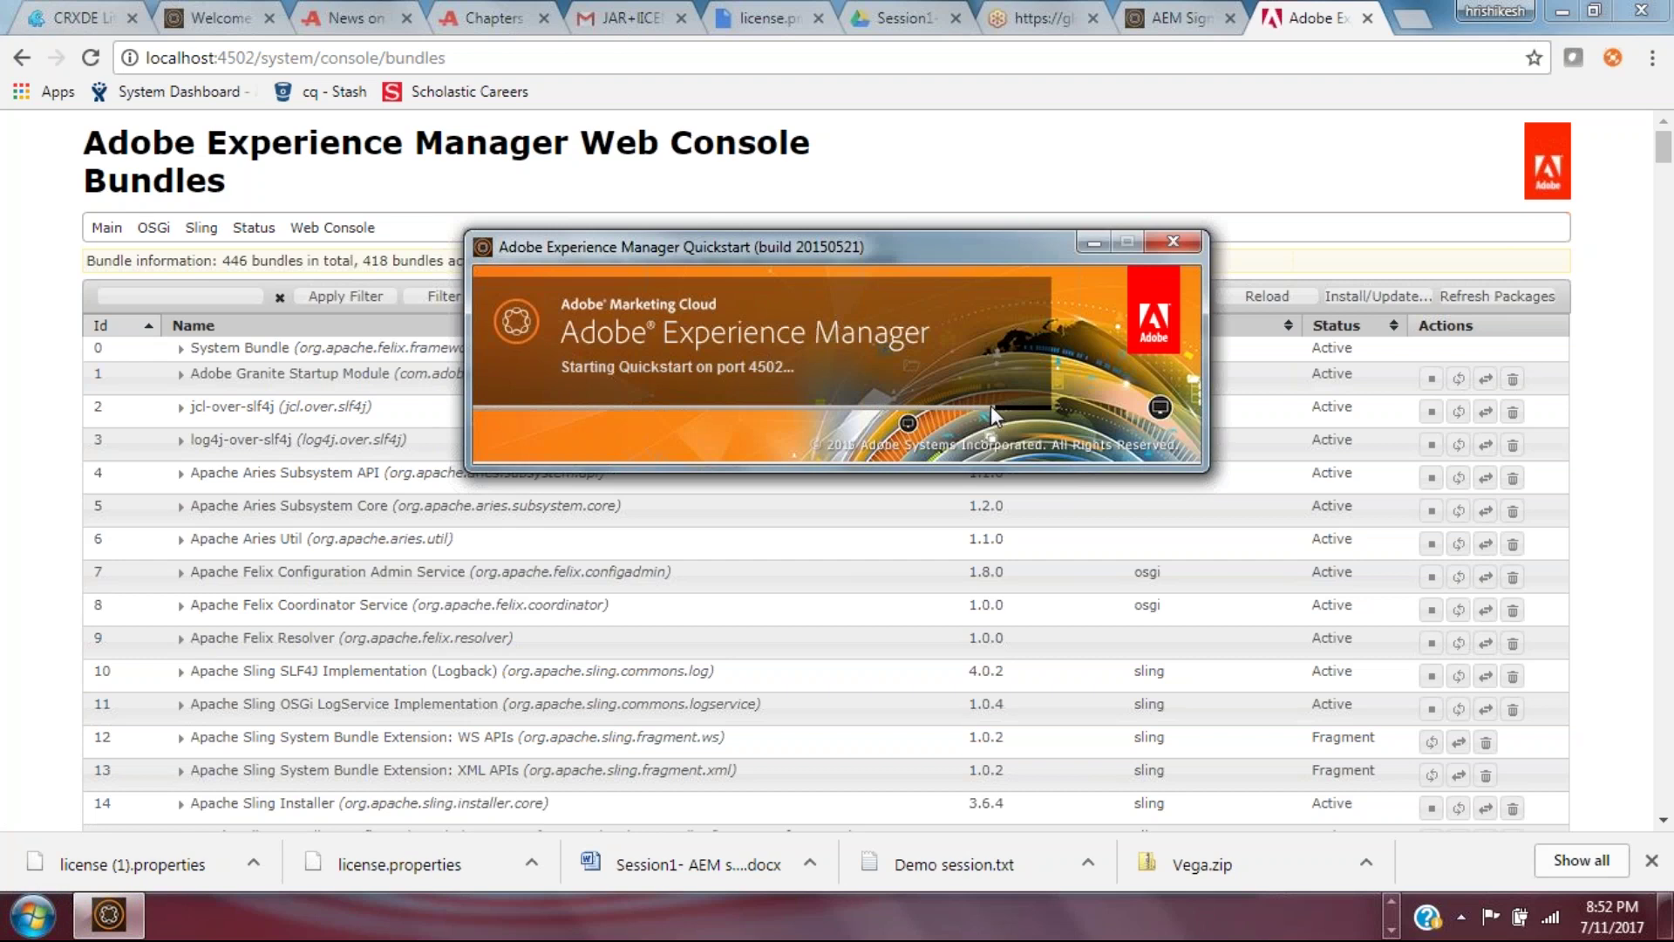
click(92, 57)
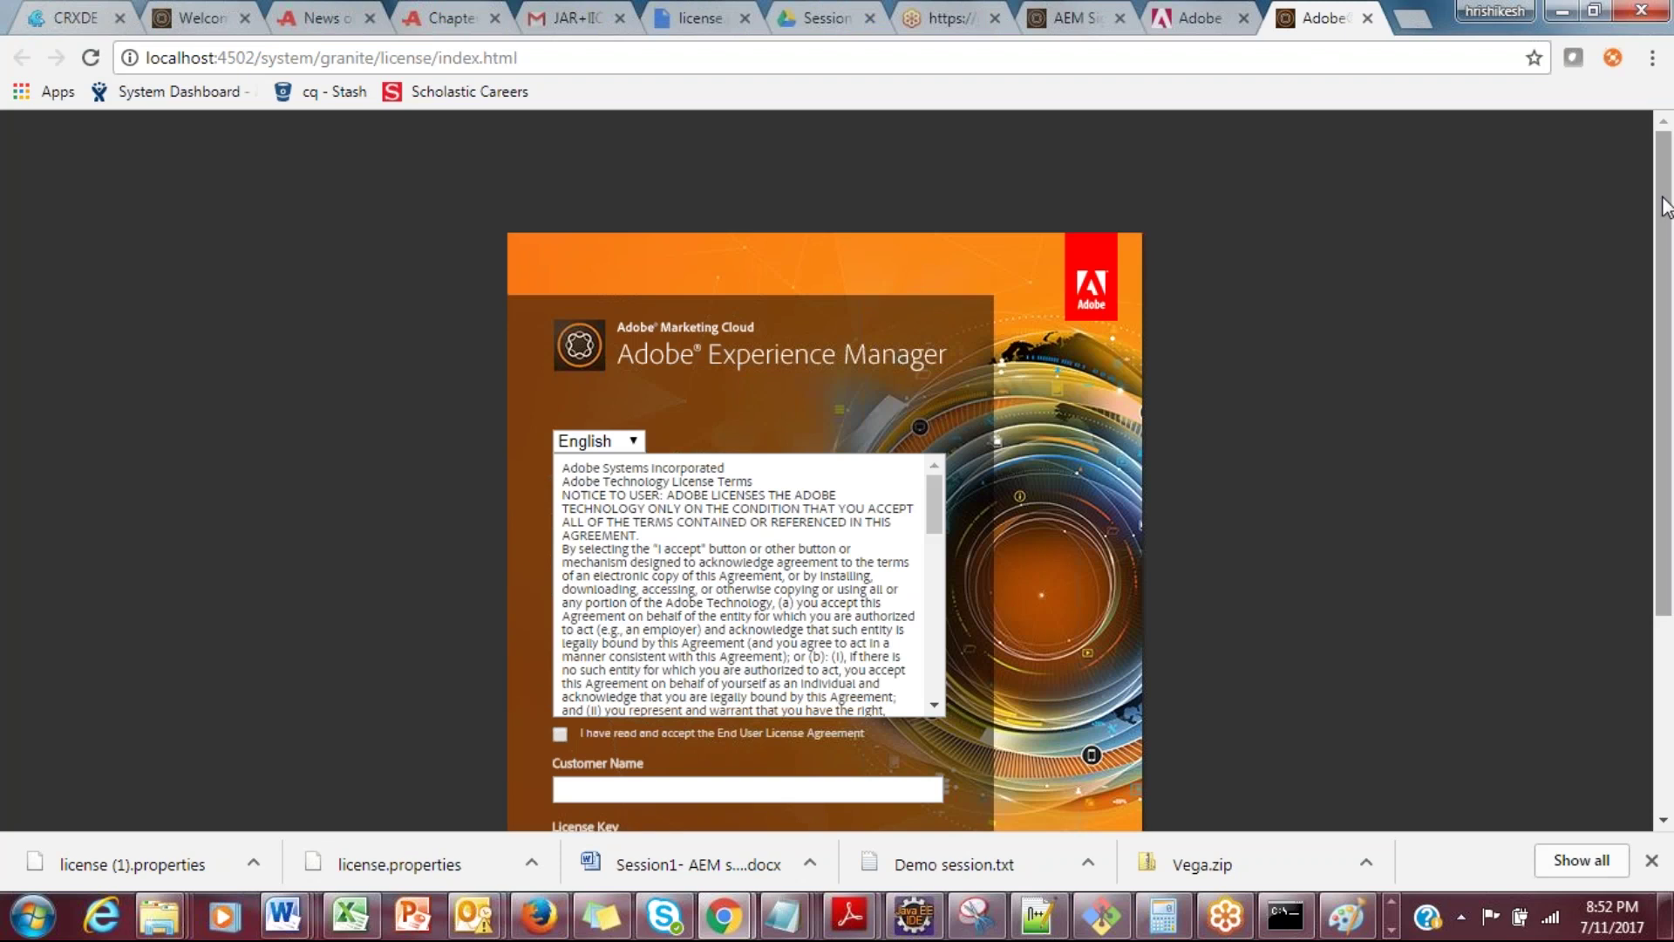
Step: Tick the End User License Agreement checkbox on the AEM license registration page
drag(1665, 210, 1666, 316)
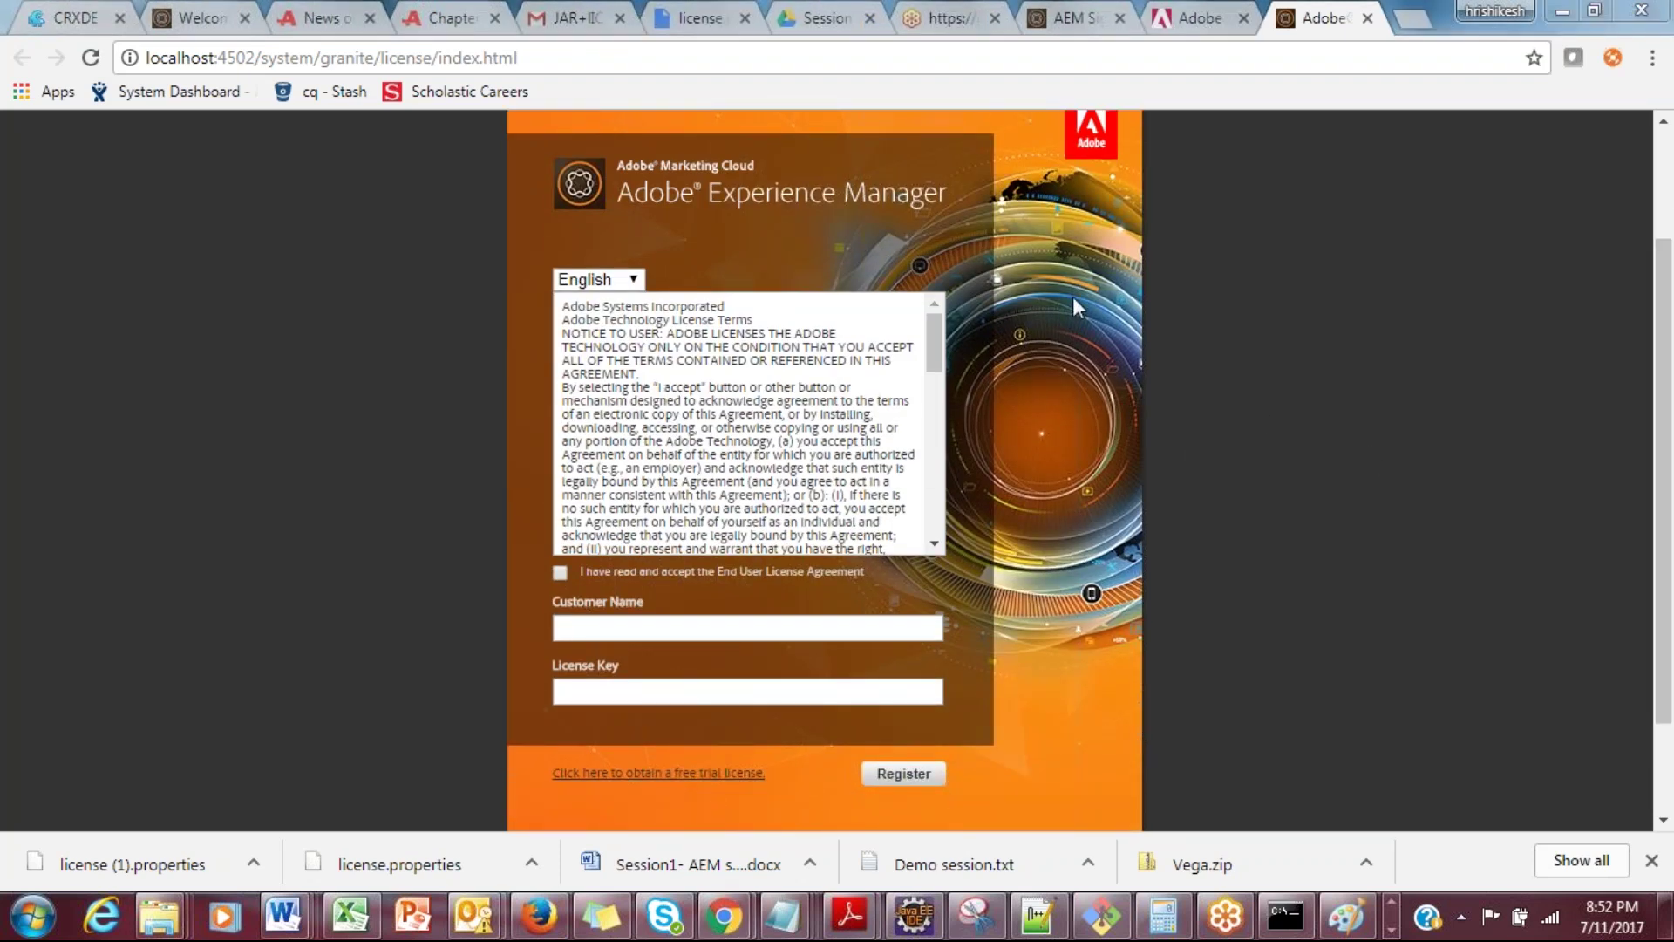
click(561, 573)
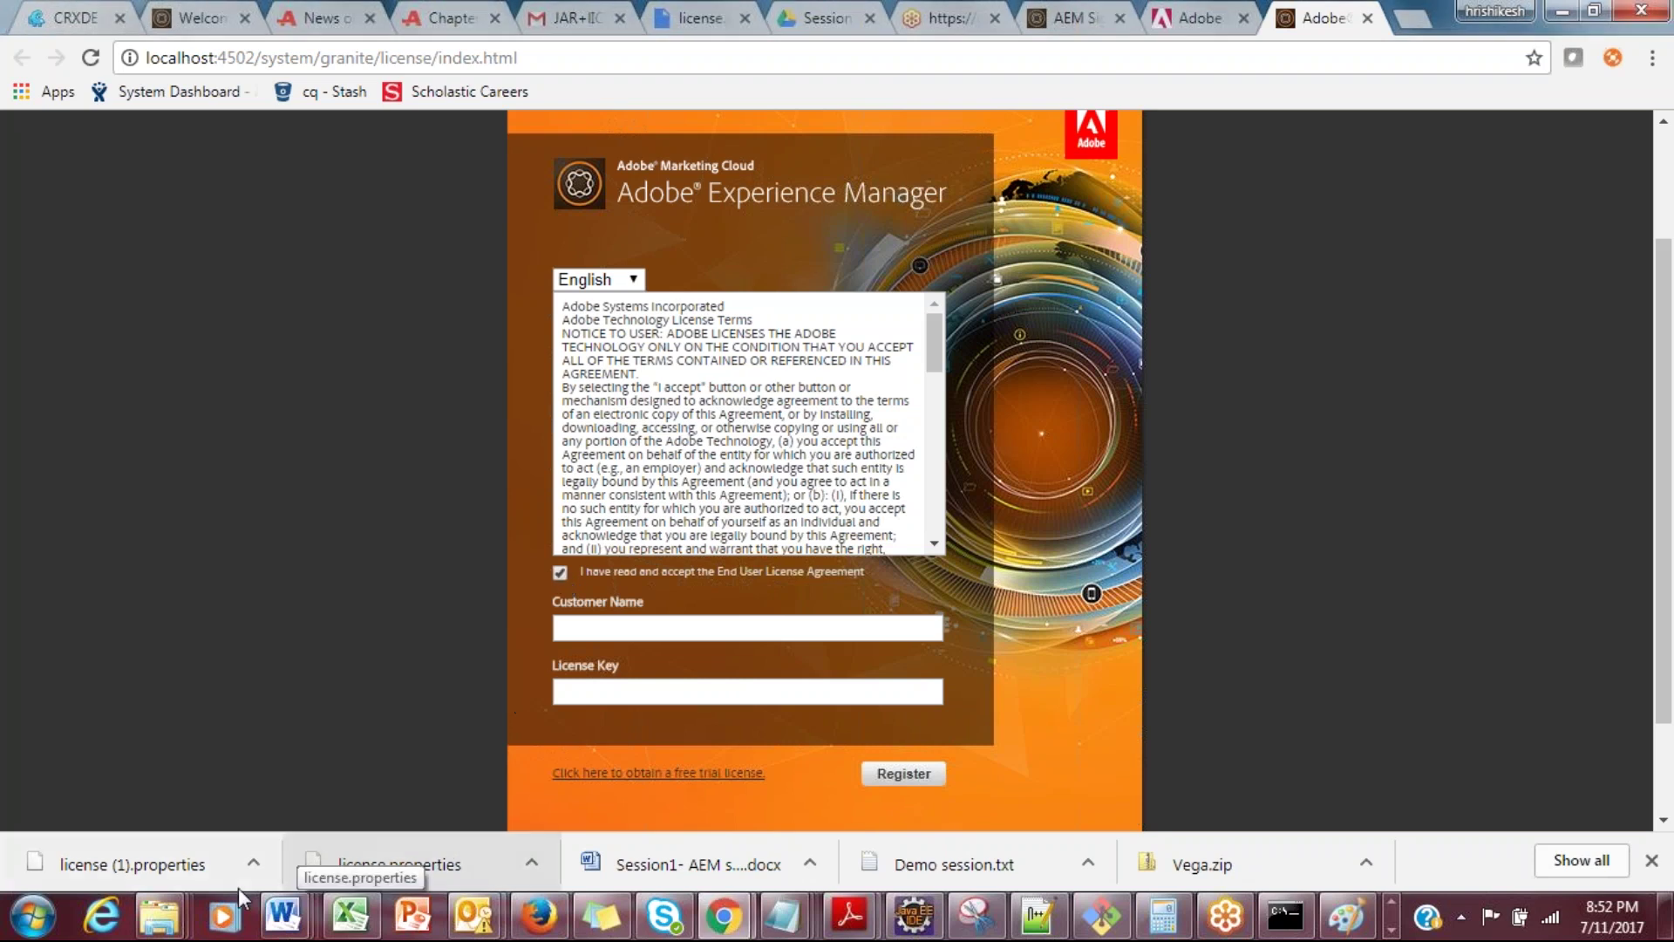
mouse_move(174, 920)
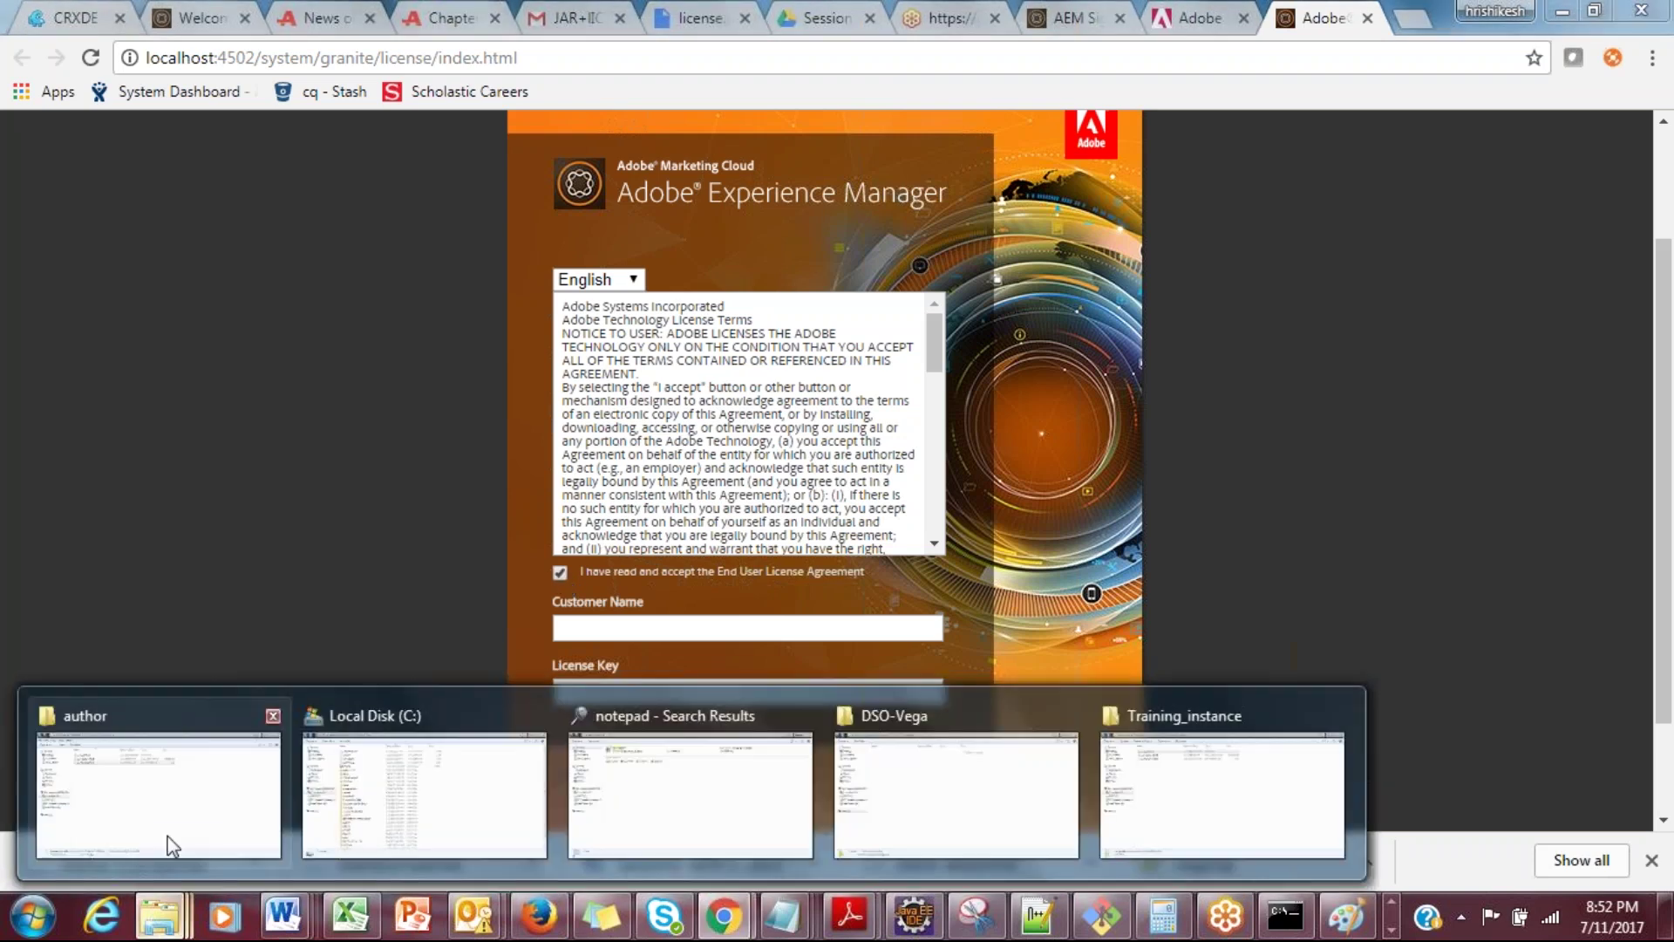
click(168, 839)
Step: Open the author folder's license.properties in Notepad++
right_click(366, 243)
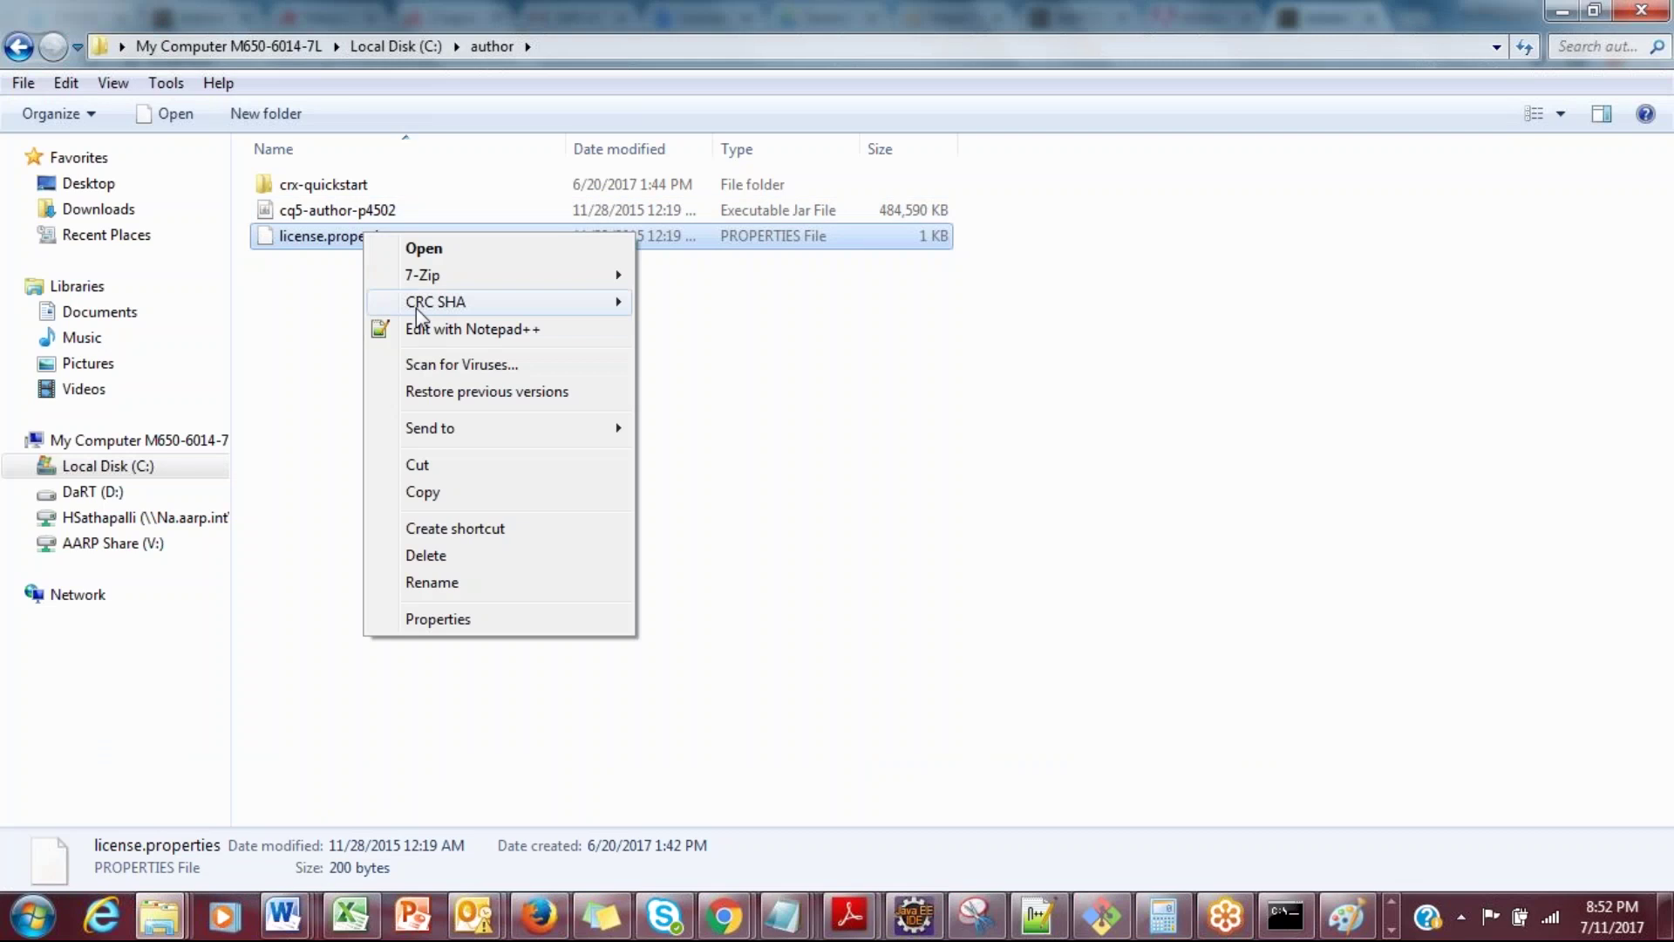
click(462, 329)
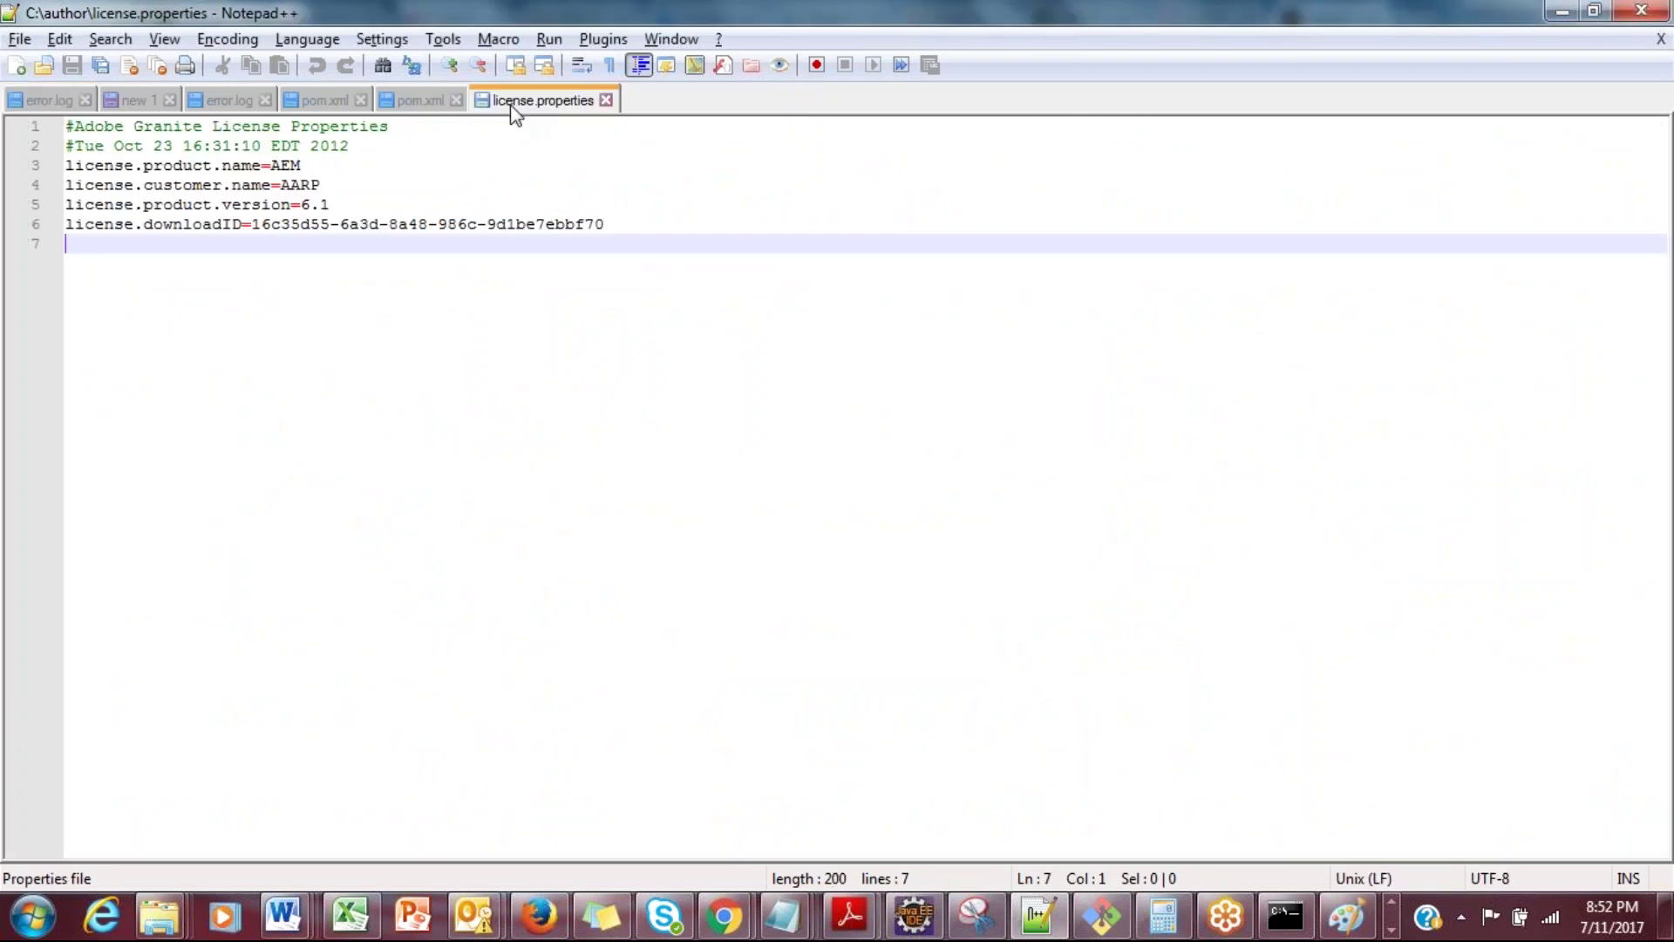
click(408, 100)
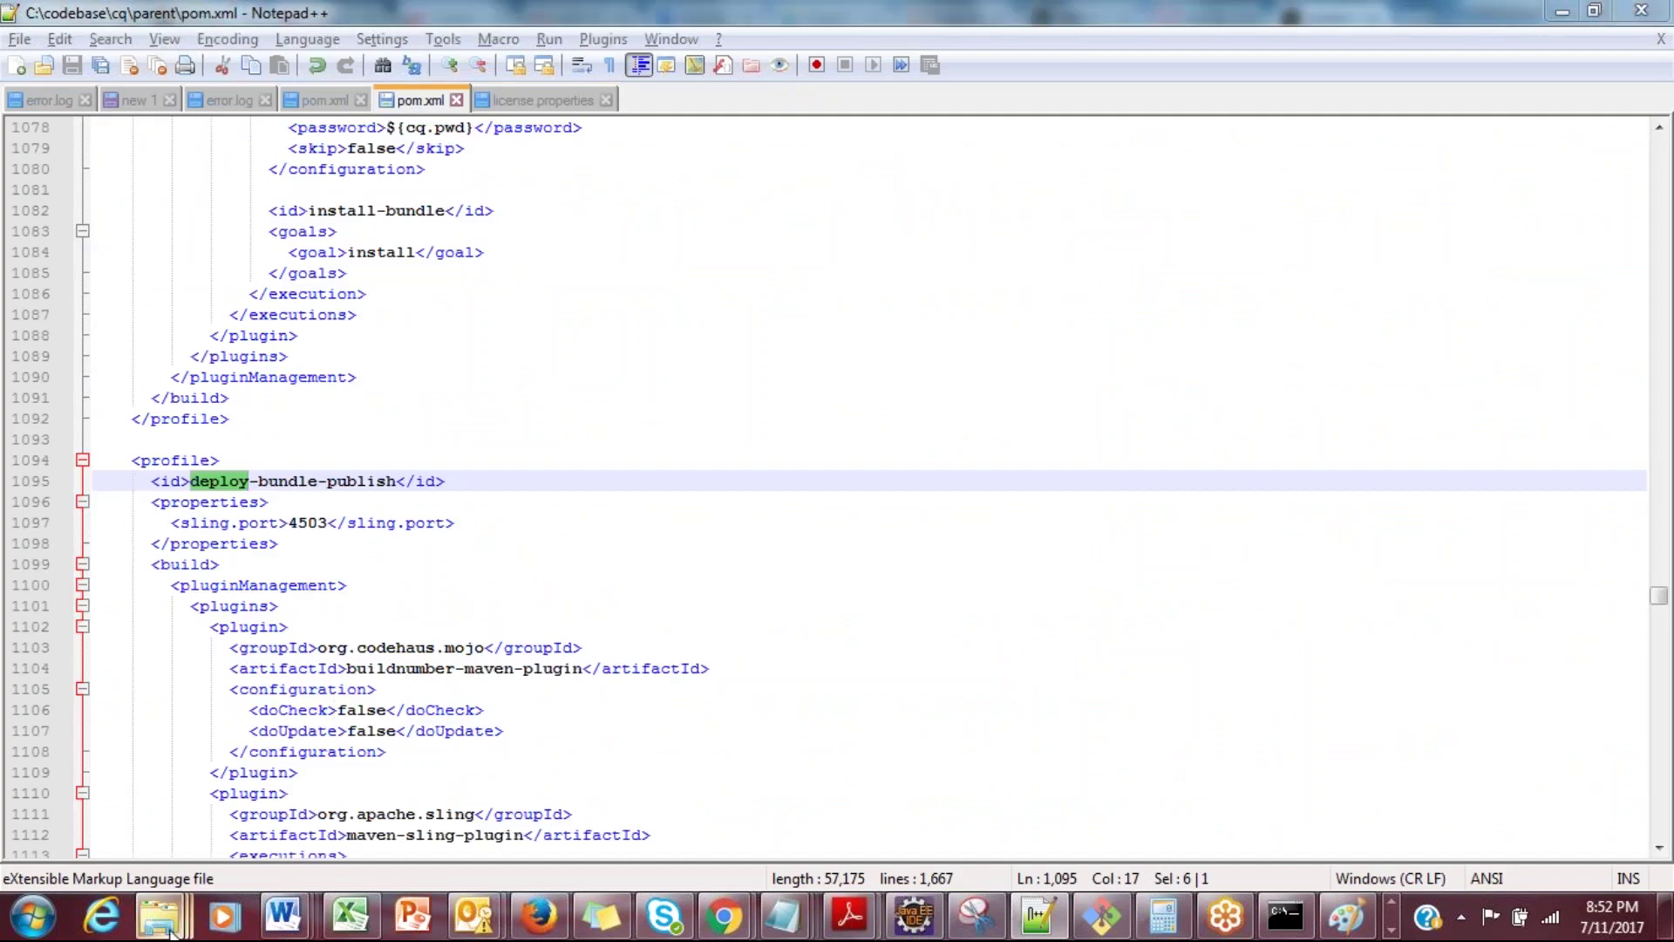
mouse_move(171, 932)
click(157, 785)
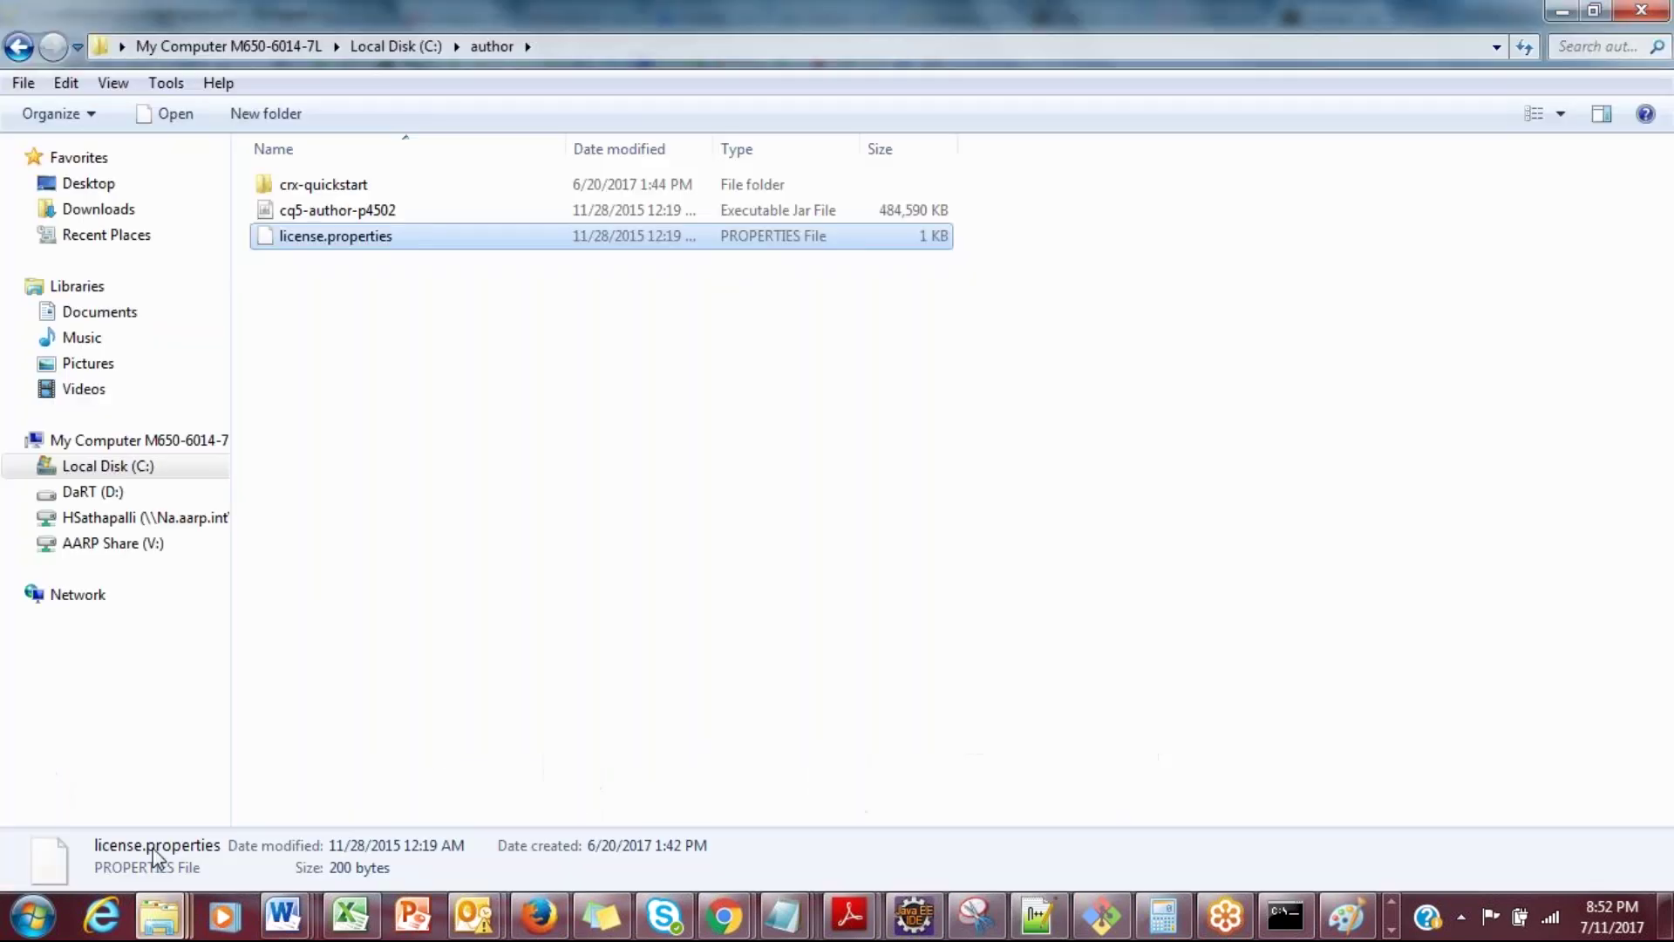
right_click(377, 247)
click(409, 344)
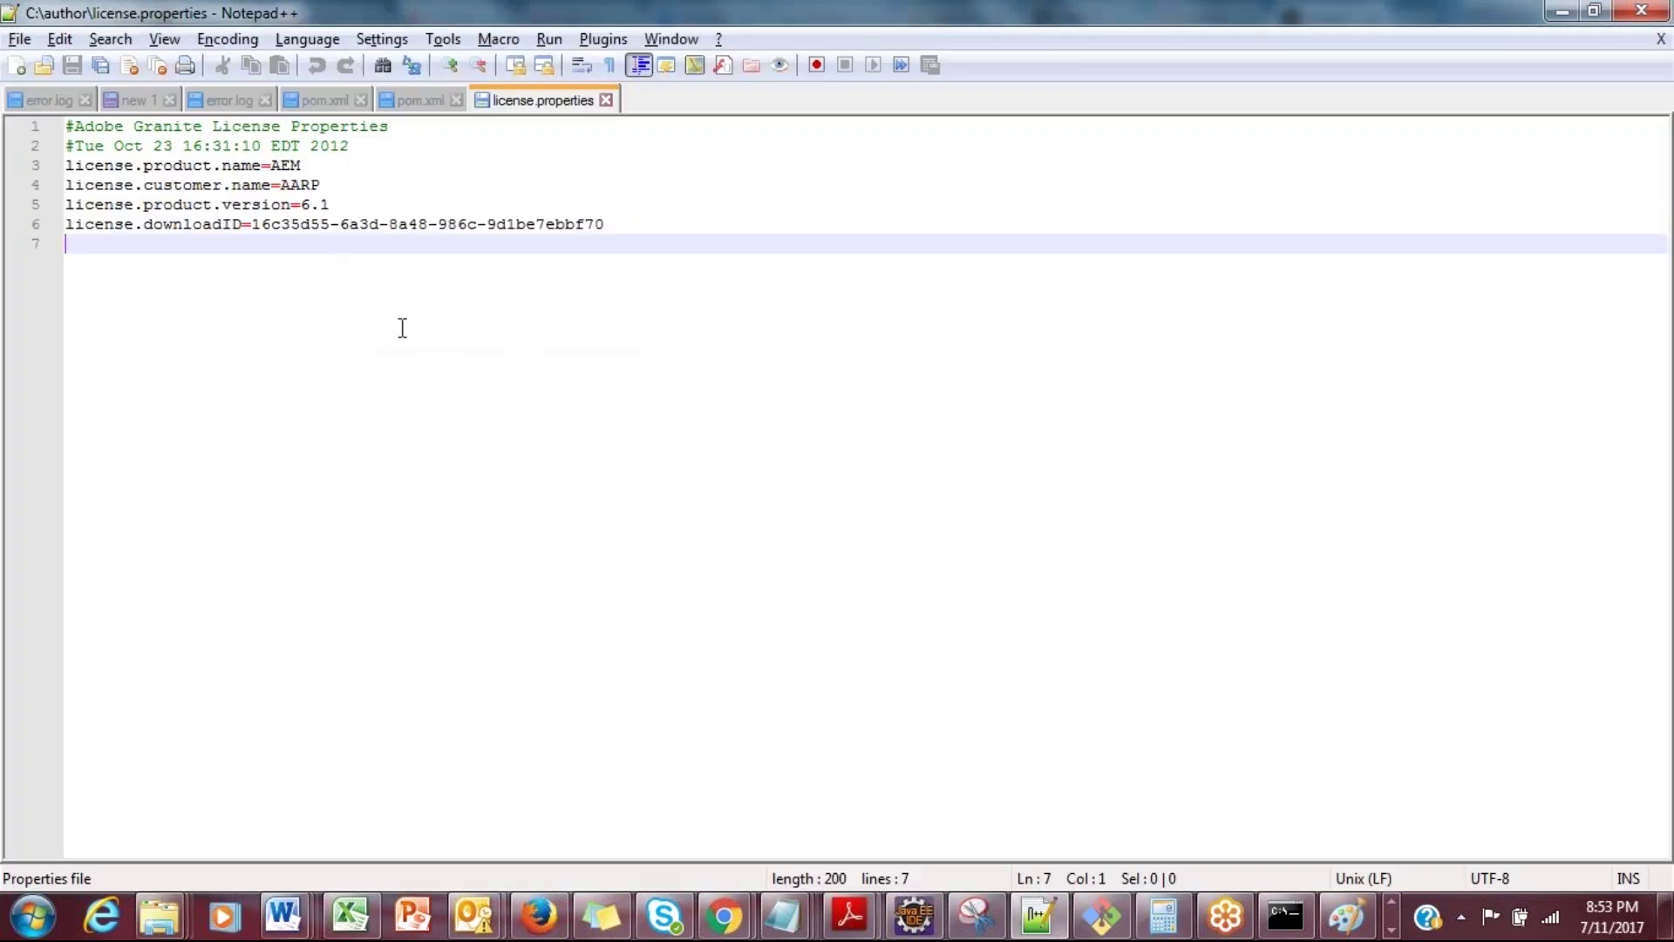
Step: Open license.properties from C:\Training_instance in Notepad++
key(alt+Tab)
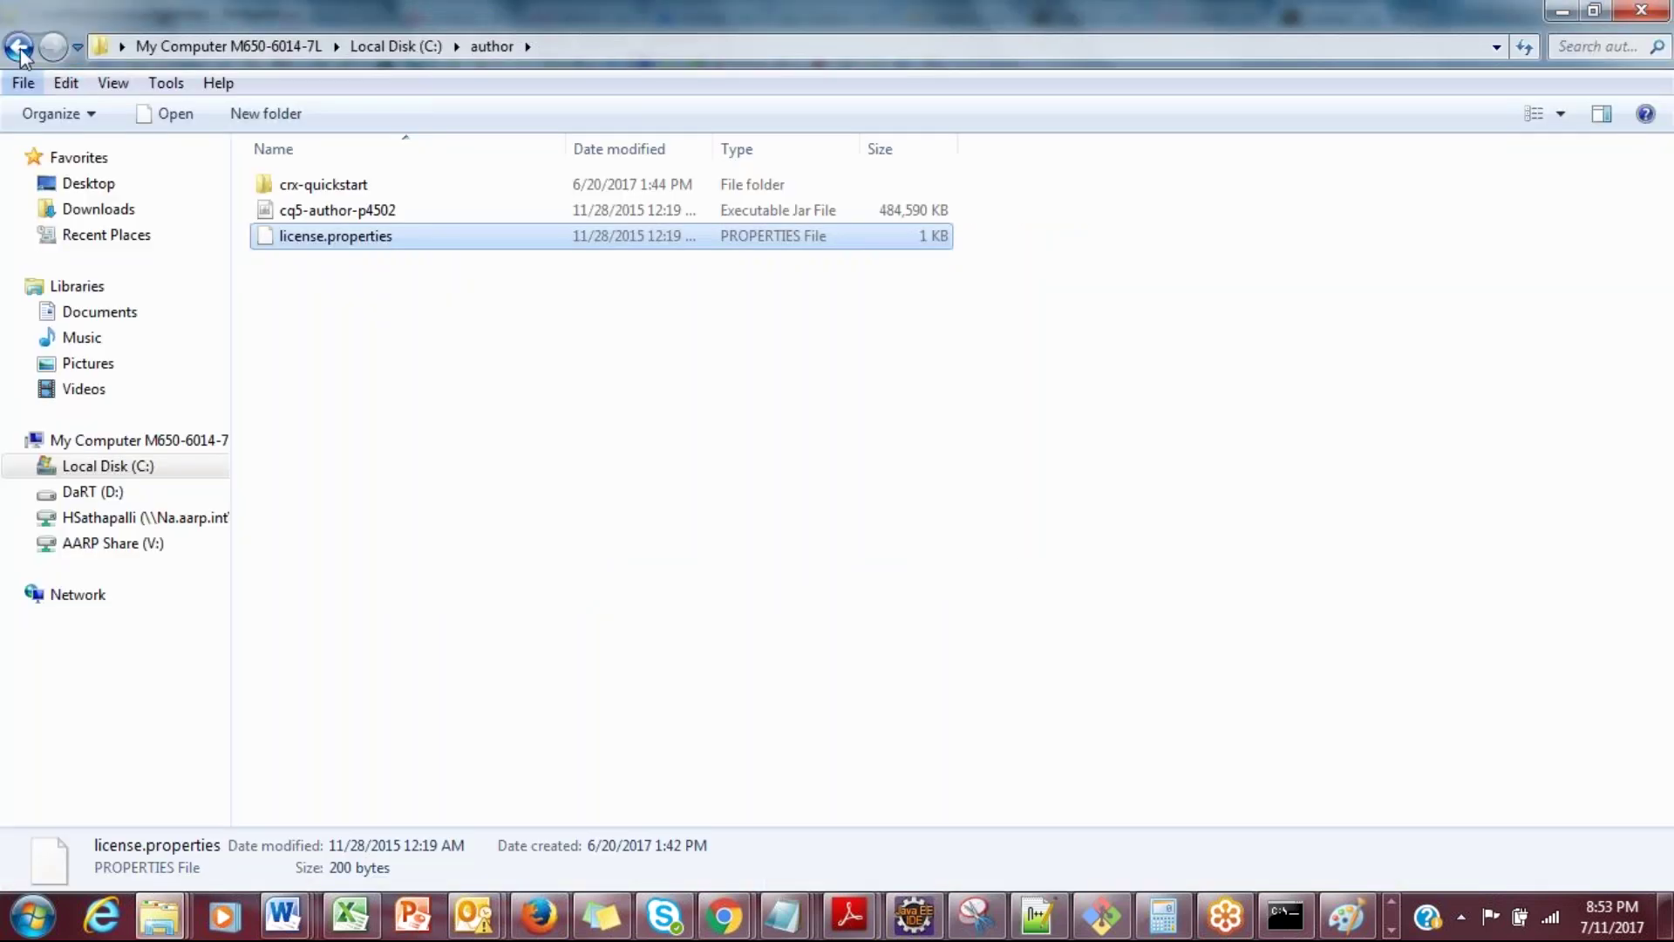
click(20, 49)
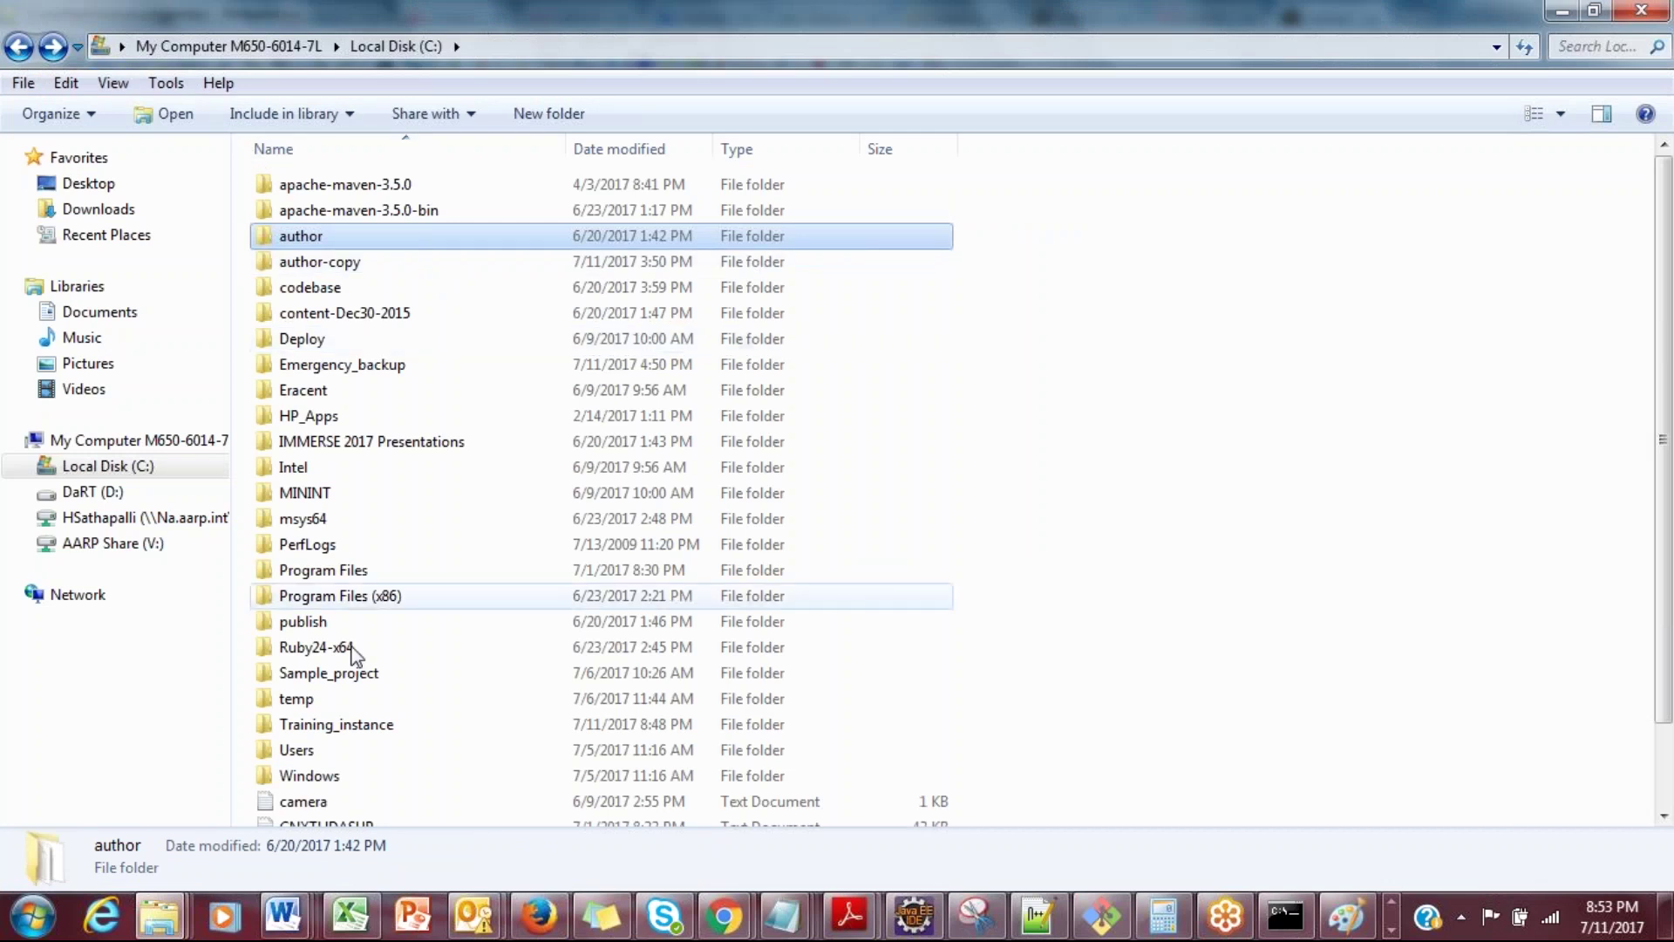
double_click(340, 724)
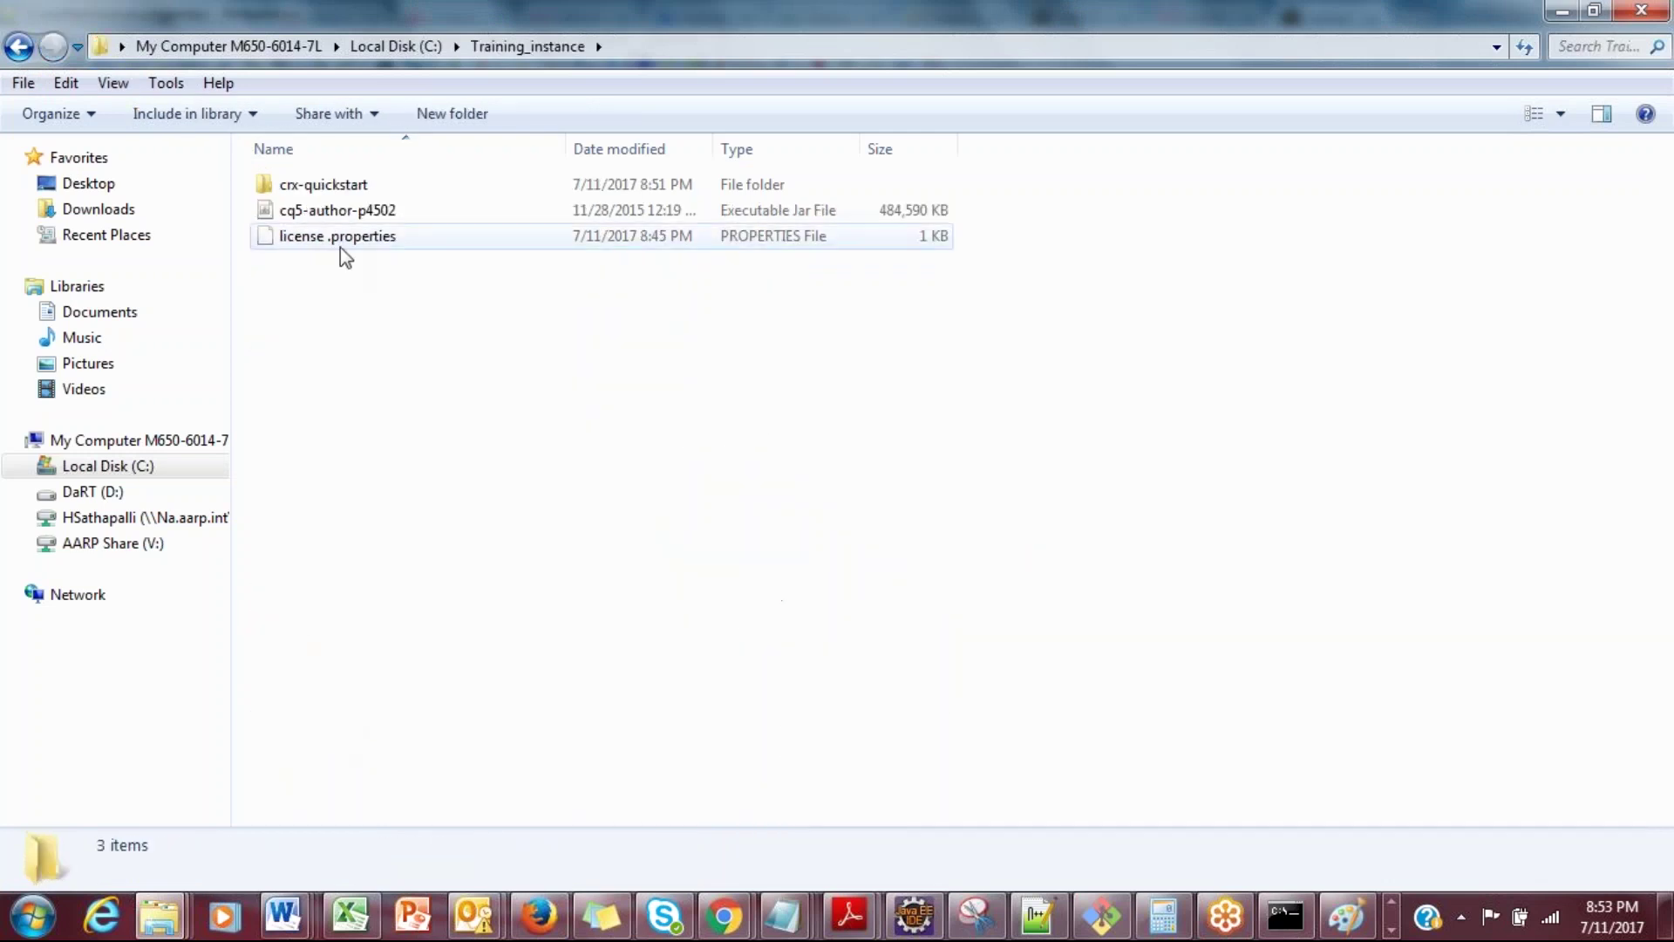
right_click(340, 248)
click(440, 343)
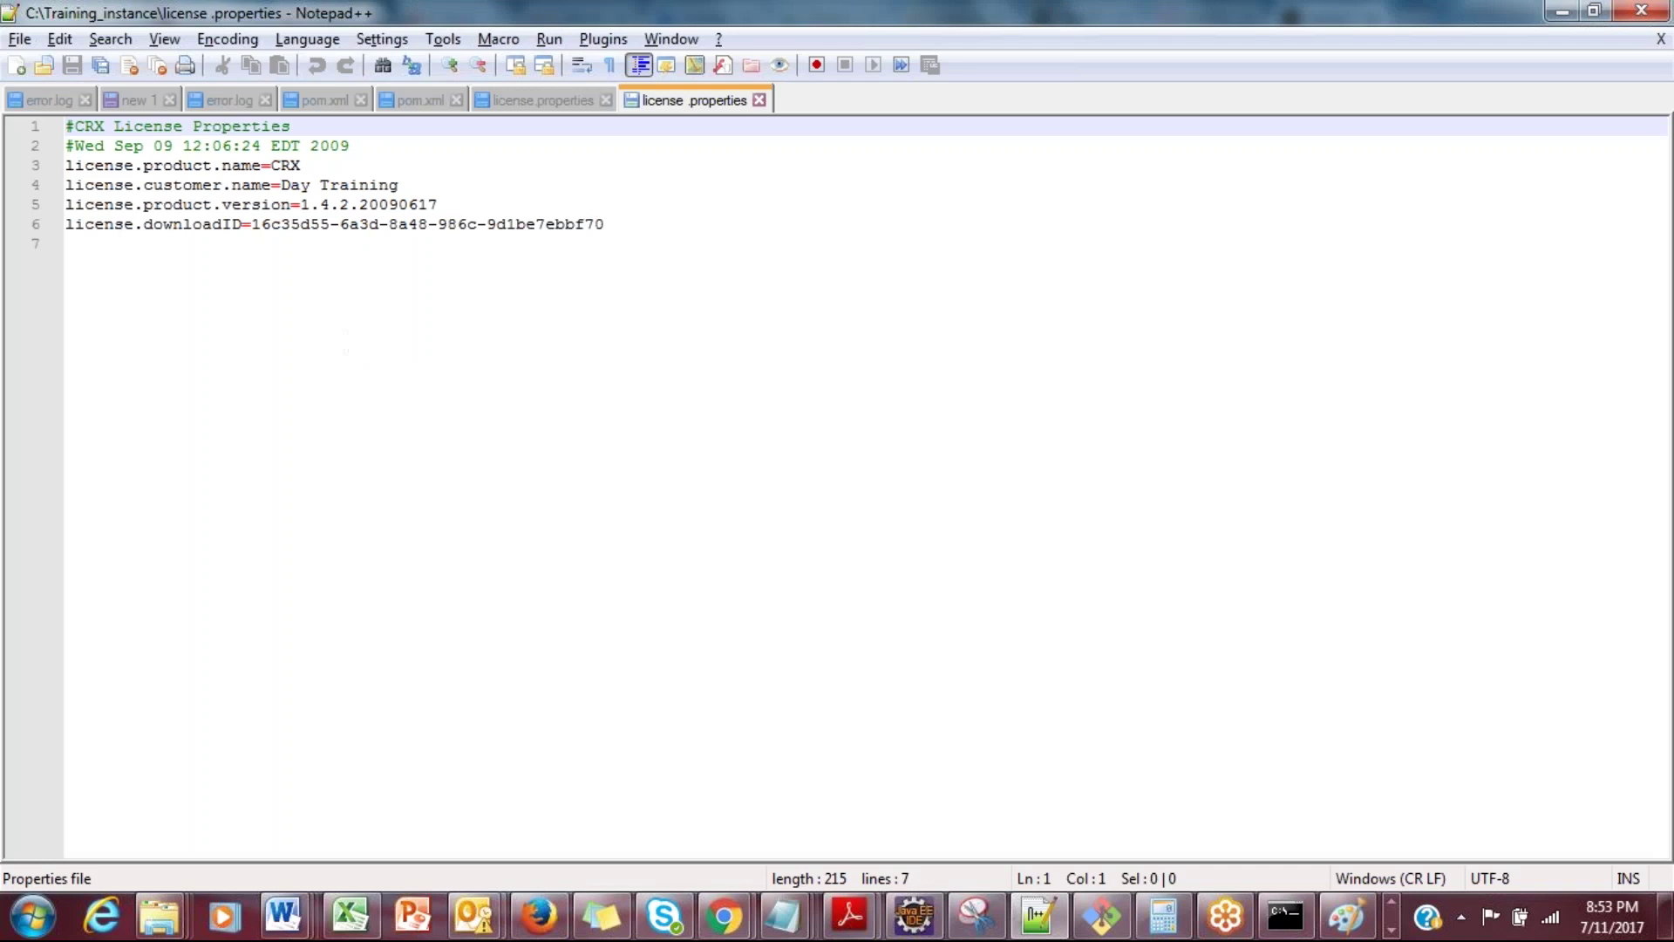
Step: Copy the customer name from line 4 into the AEM Customer Name field
click(283, 185)
drag(284, 185, 399, 185)
key(ctrl+c)
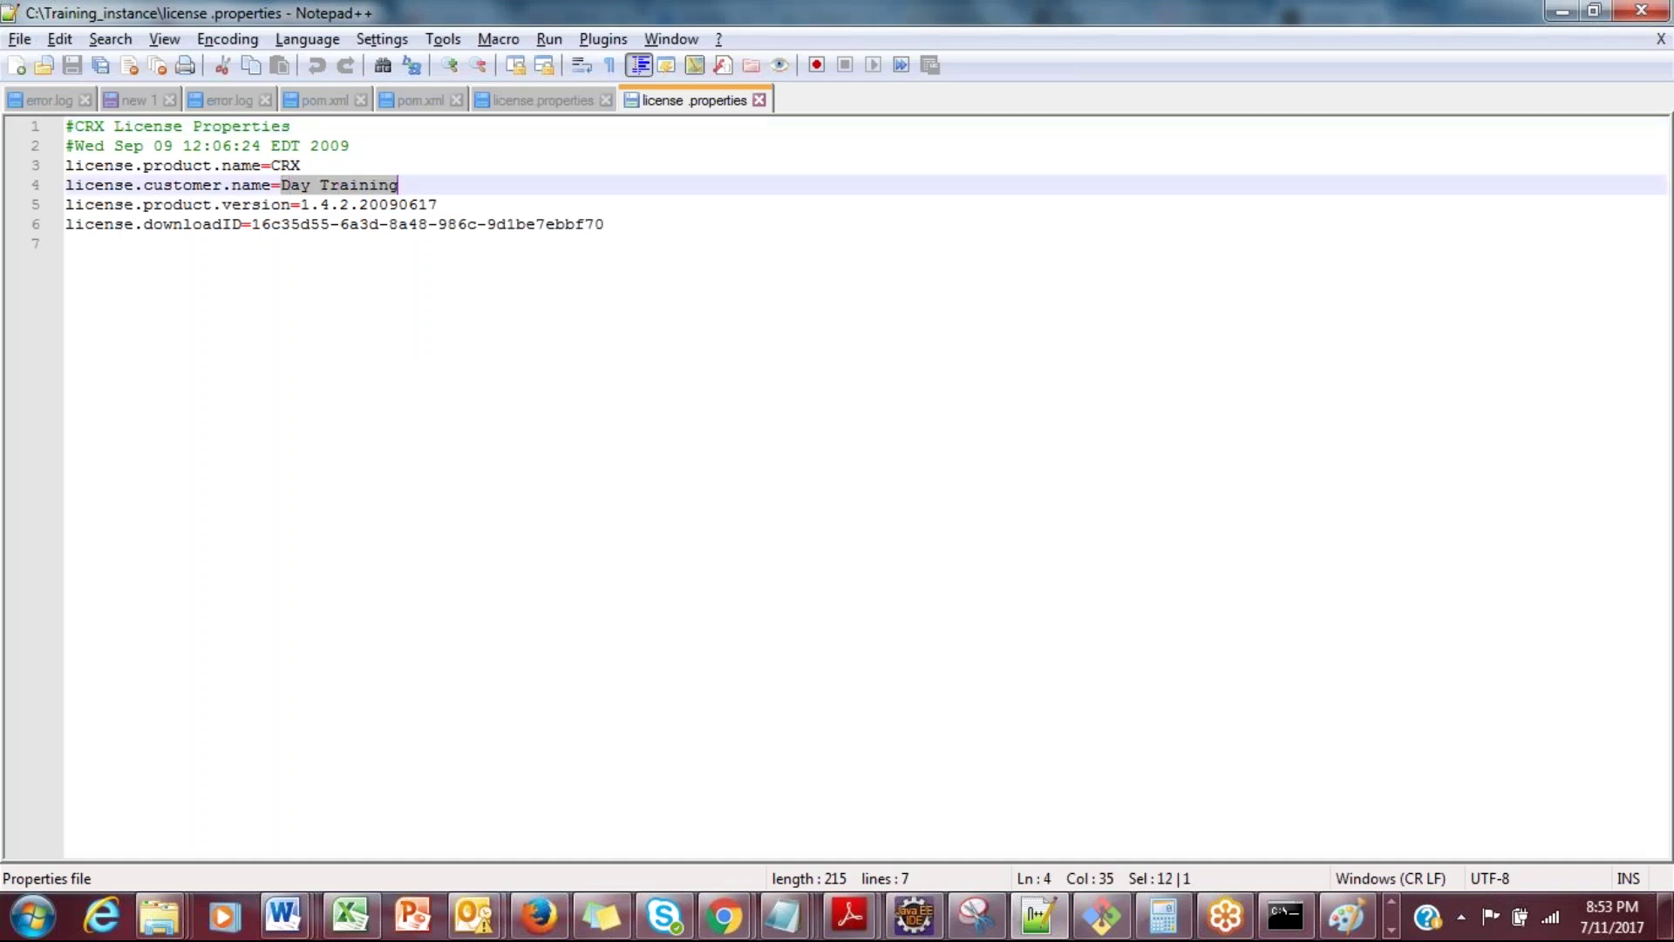
key(alt+Tab)
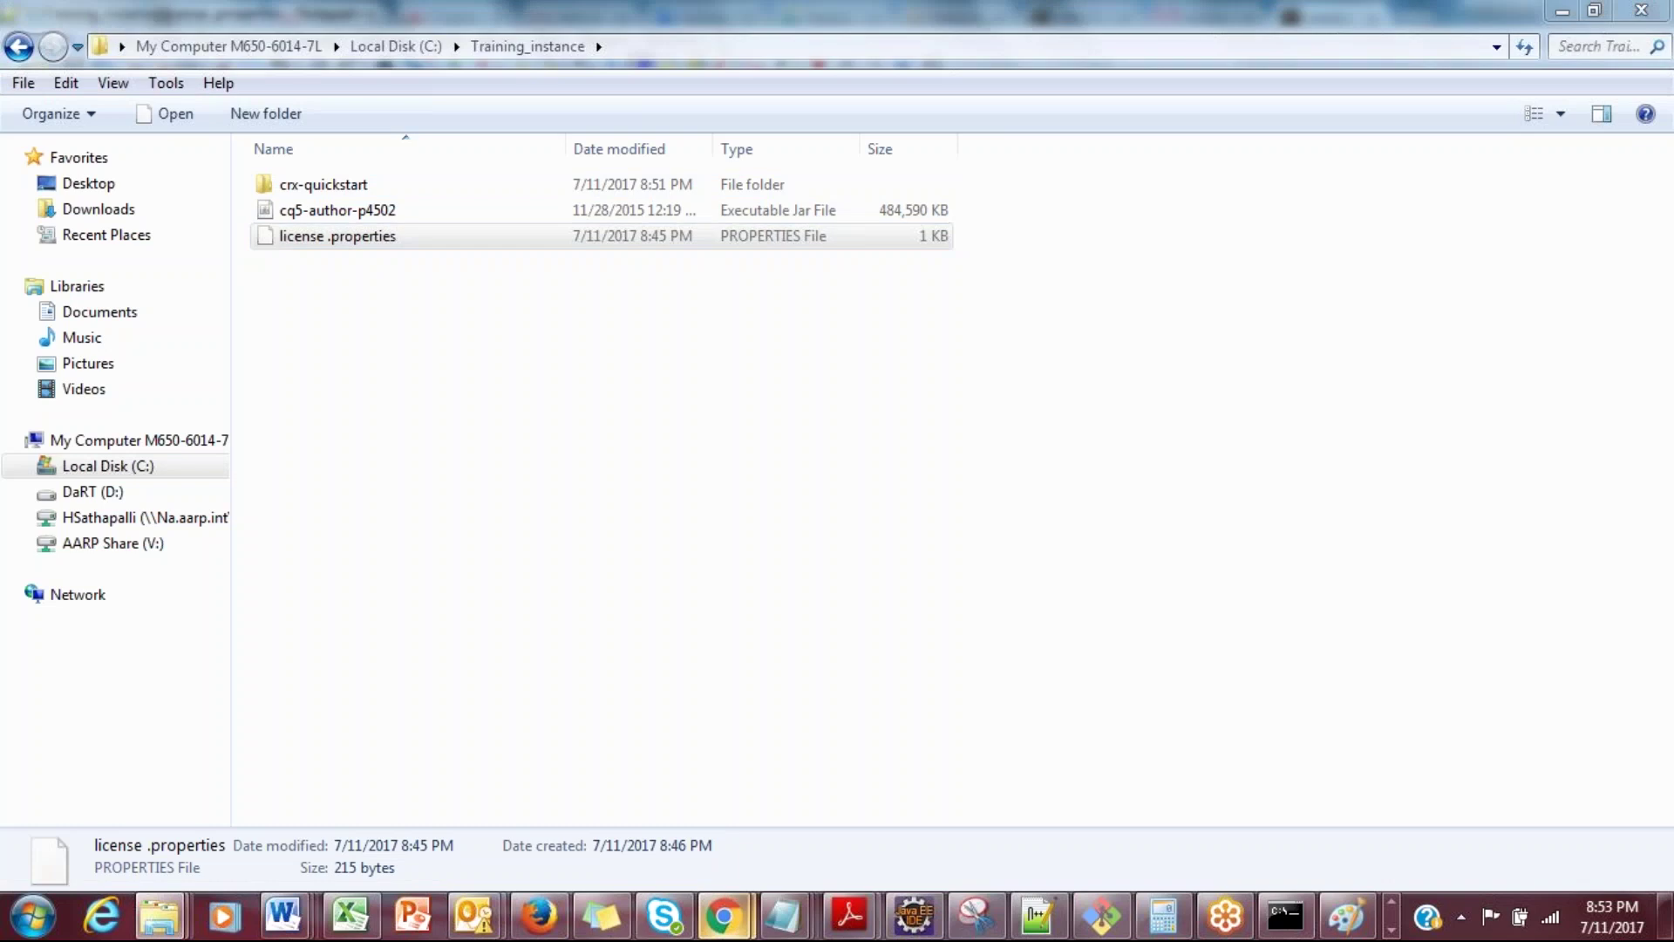
mouse_move(723, 916)
click(663, 818)
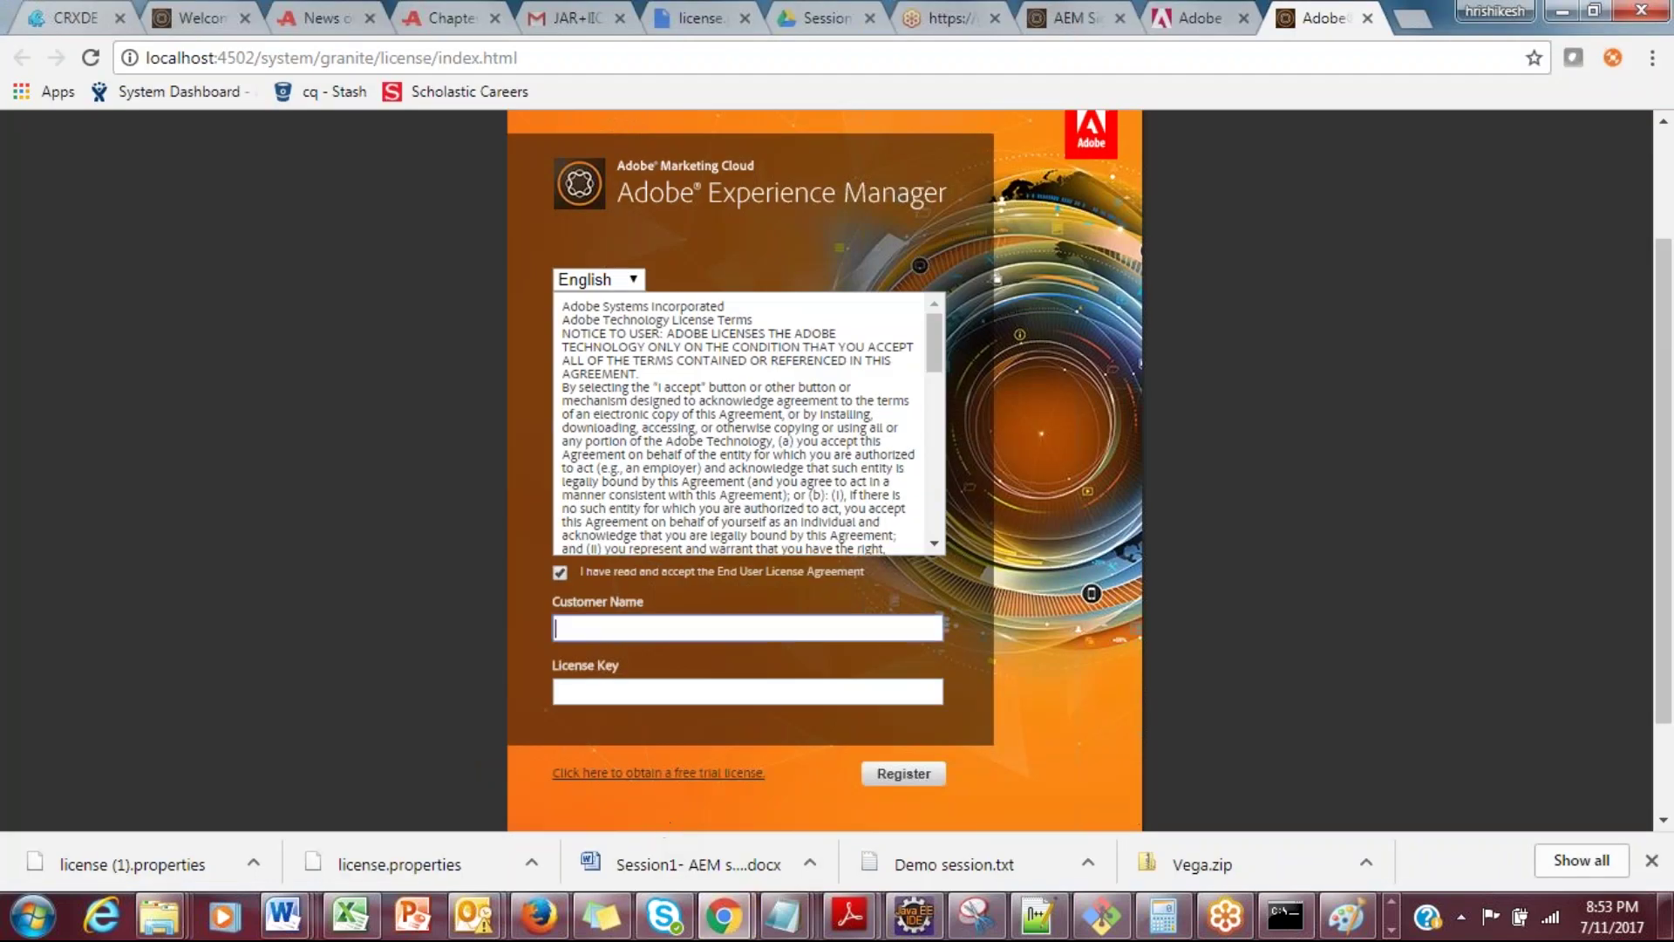
key(ctrl+v)
Step: Select the download ID value on line 6 and return to the AEM license page
key(alt+Tab)
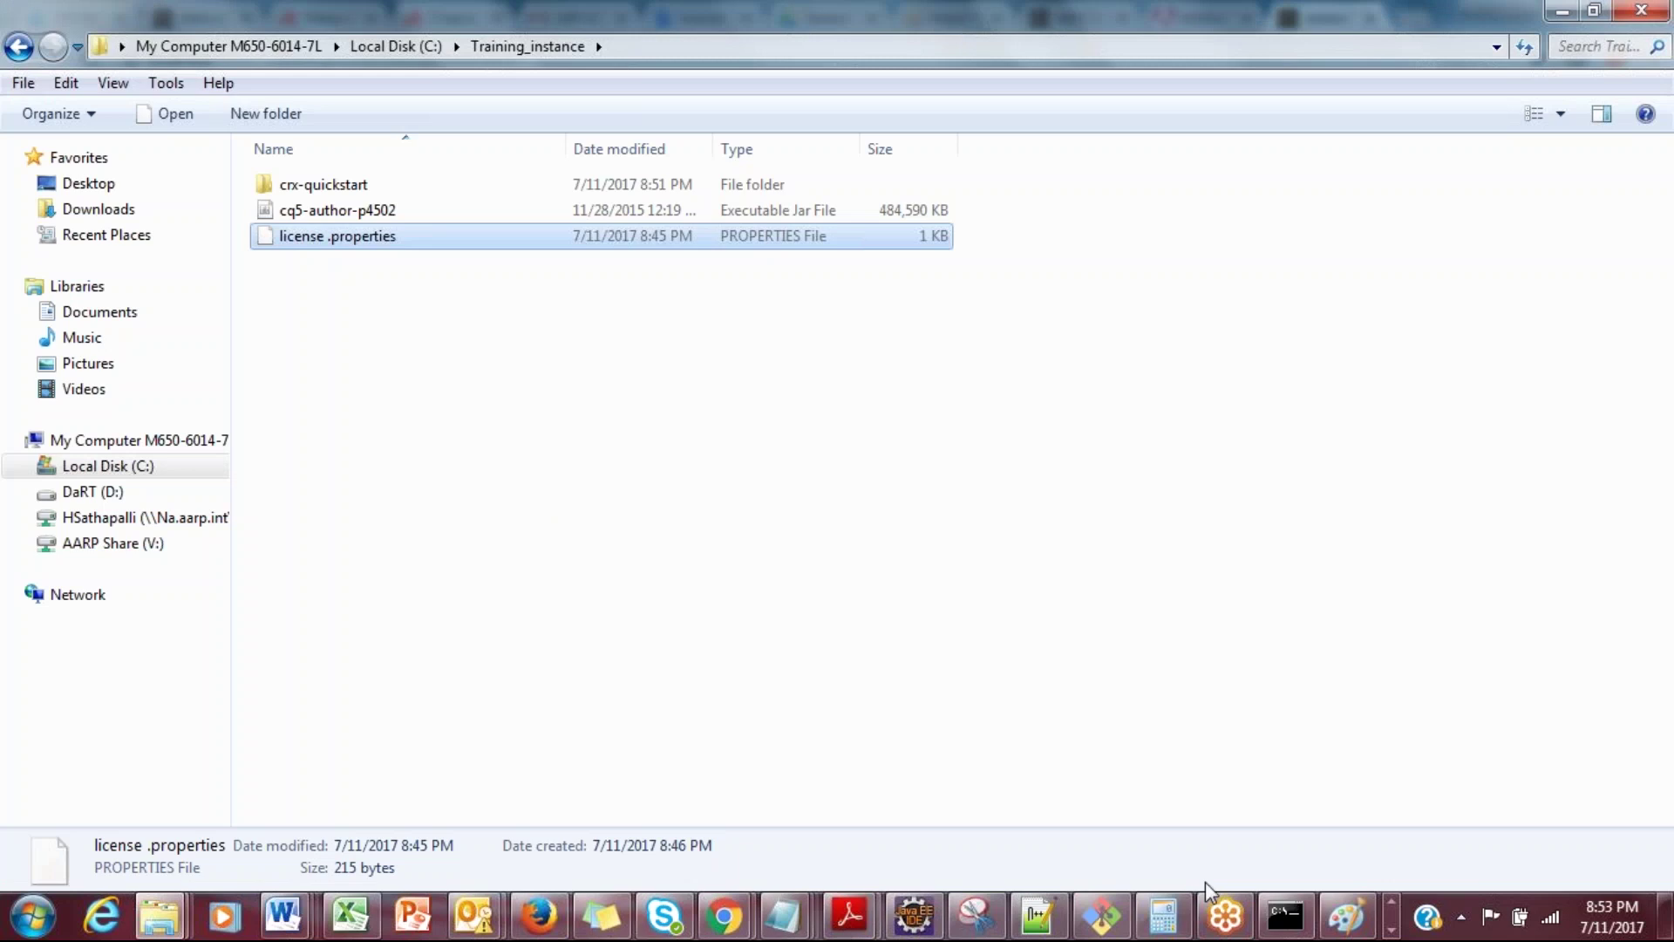
click(1392, 929)
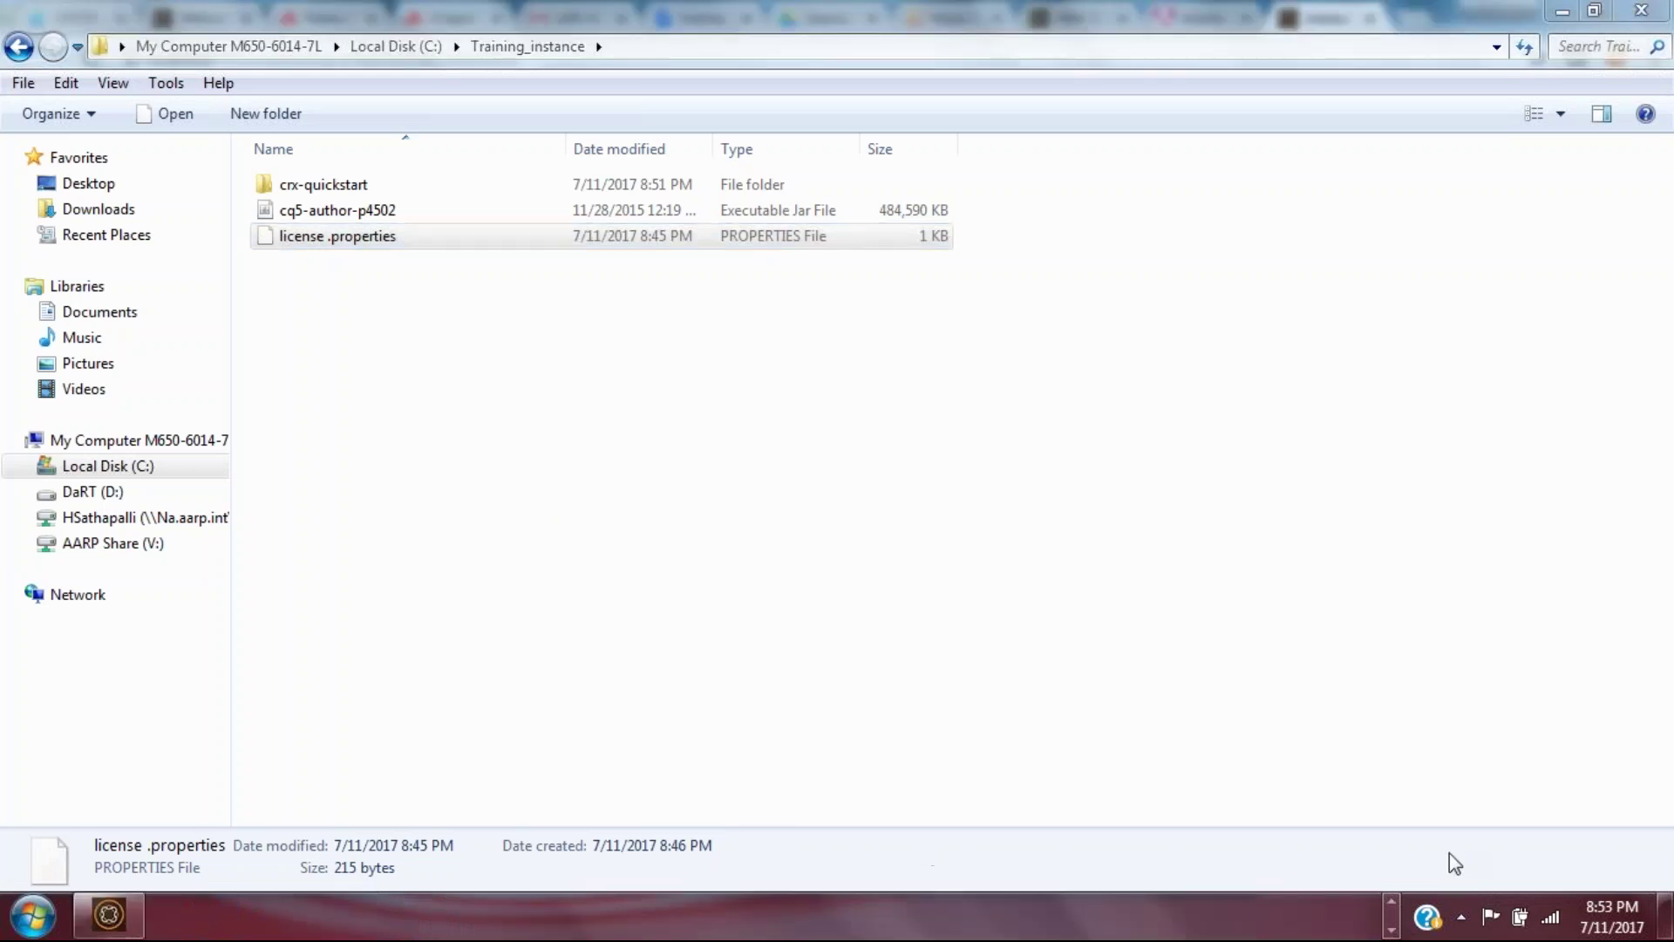
click(1393, 903)
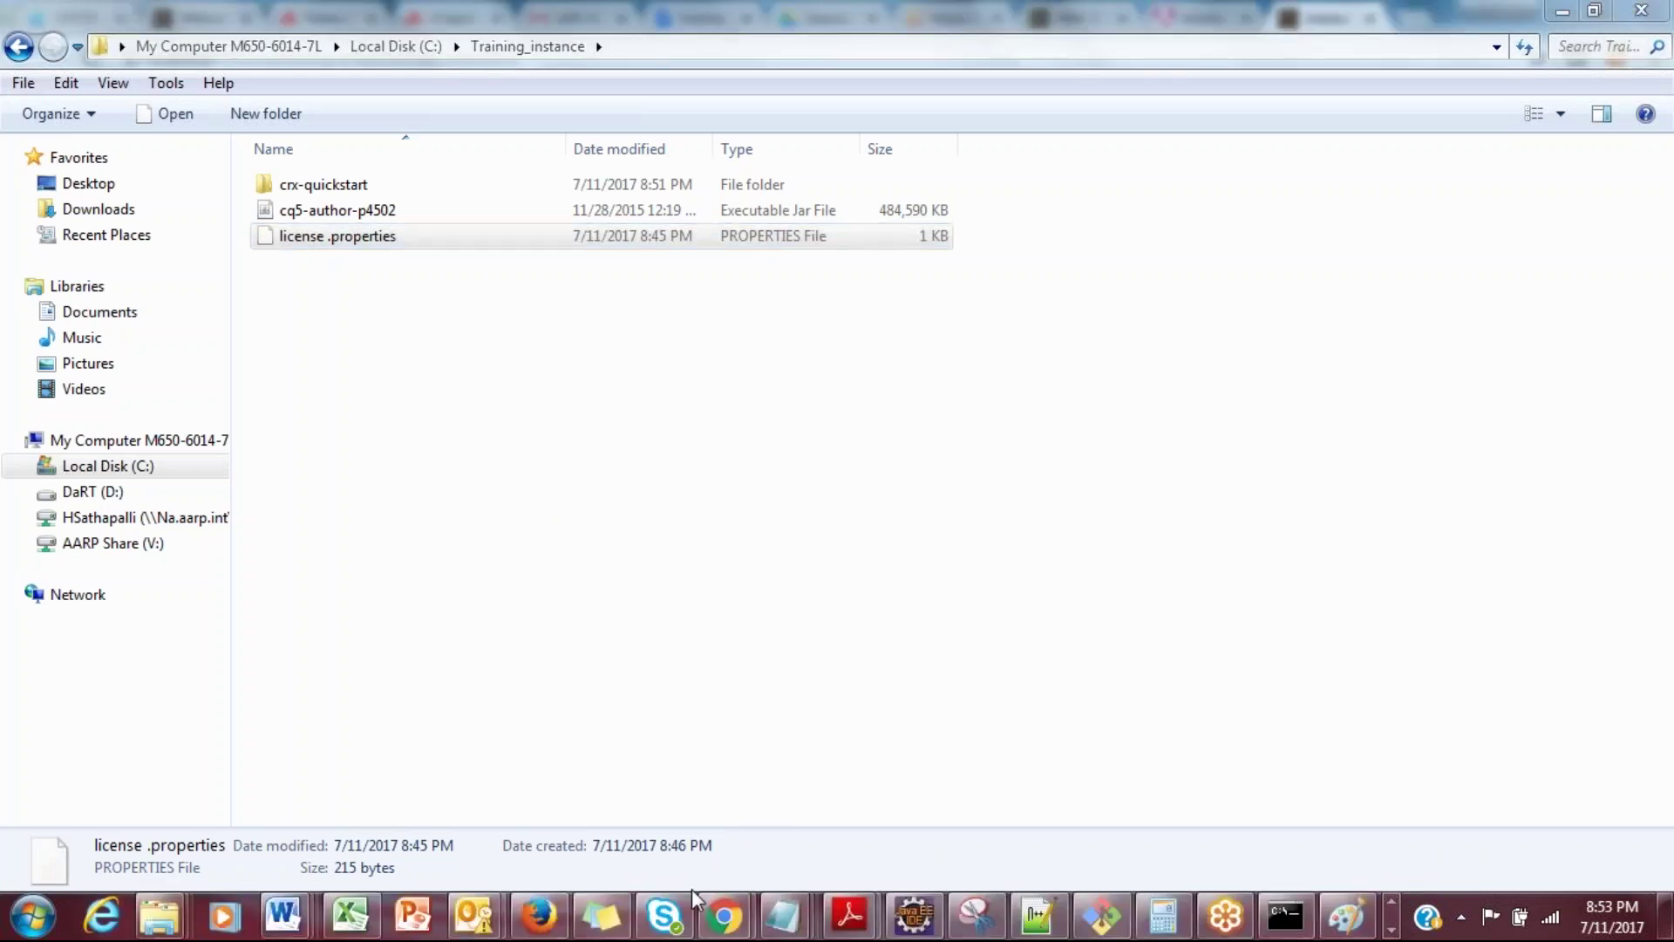
click(1062, 915)
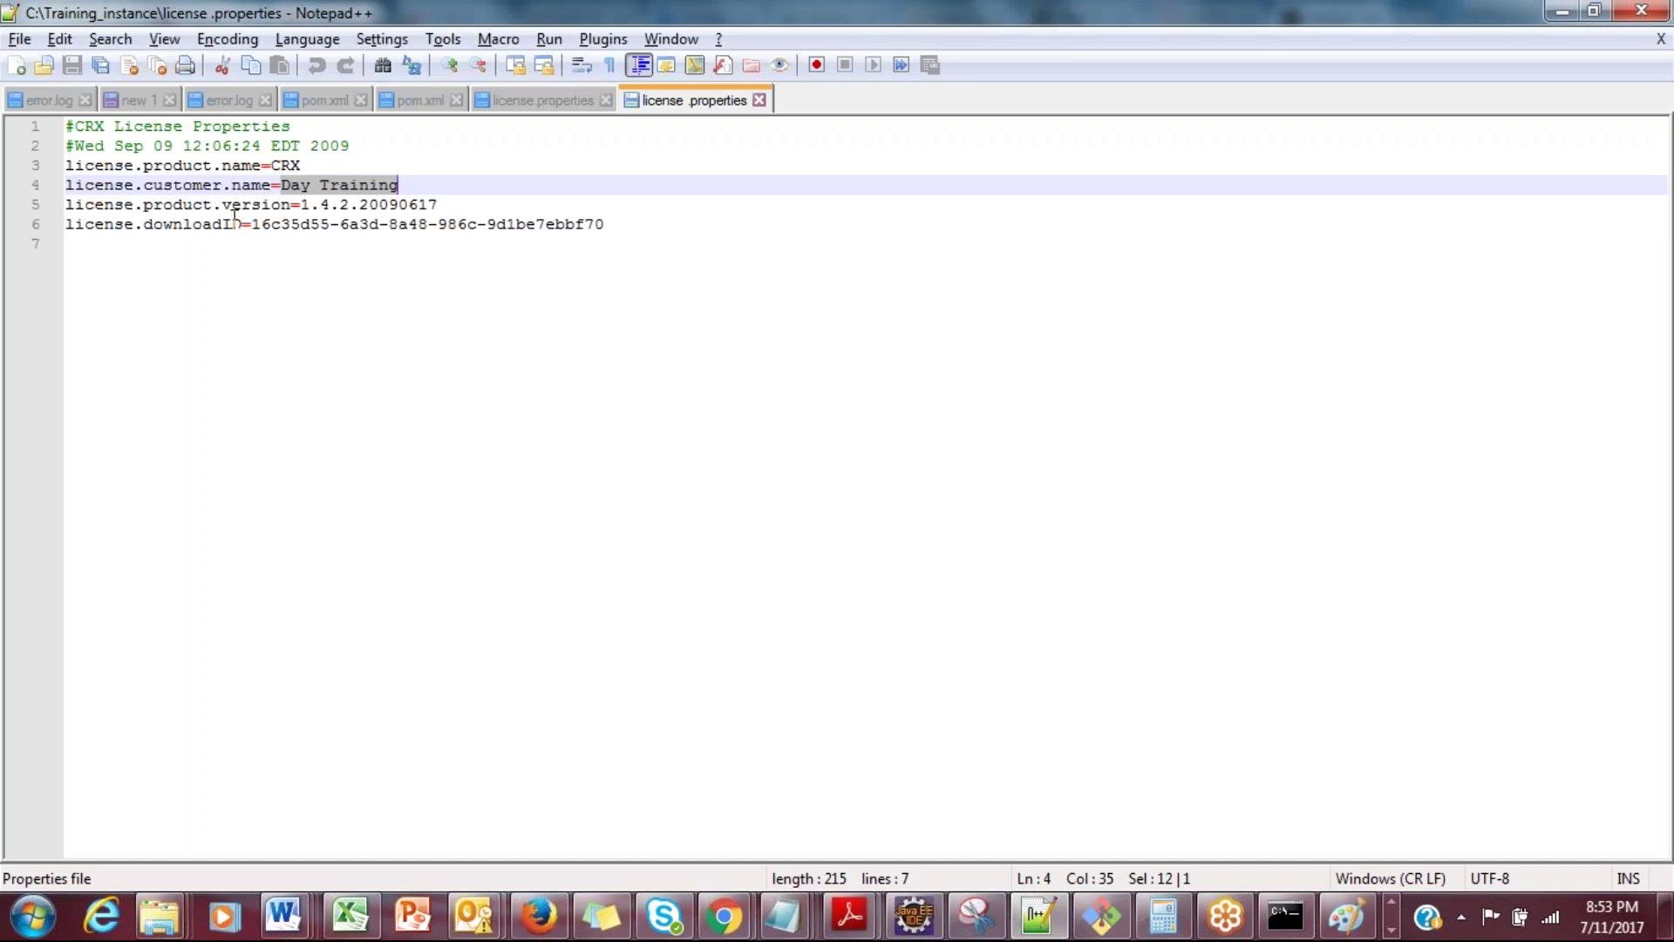
double_click(358, 224)
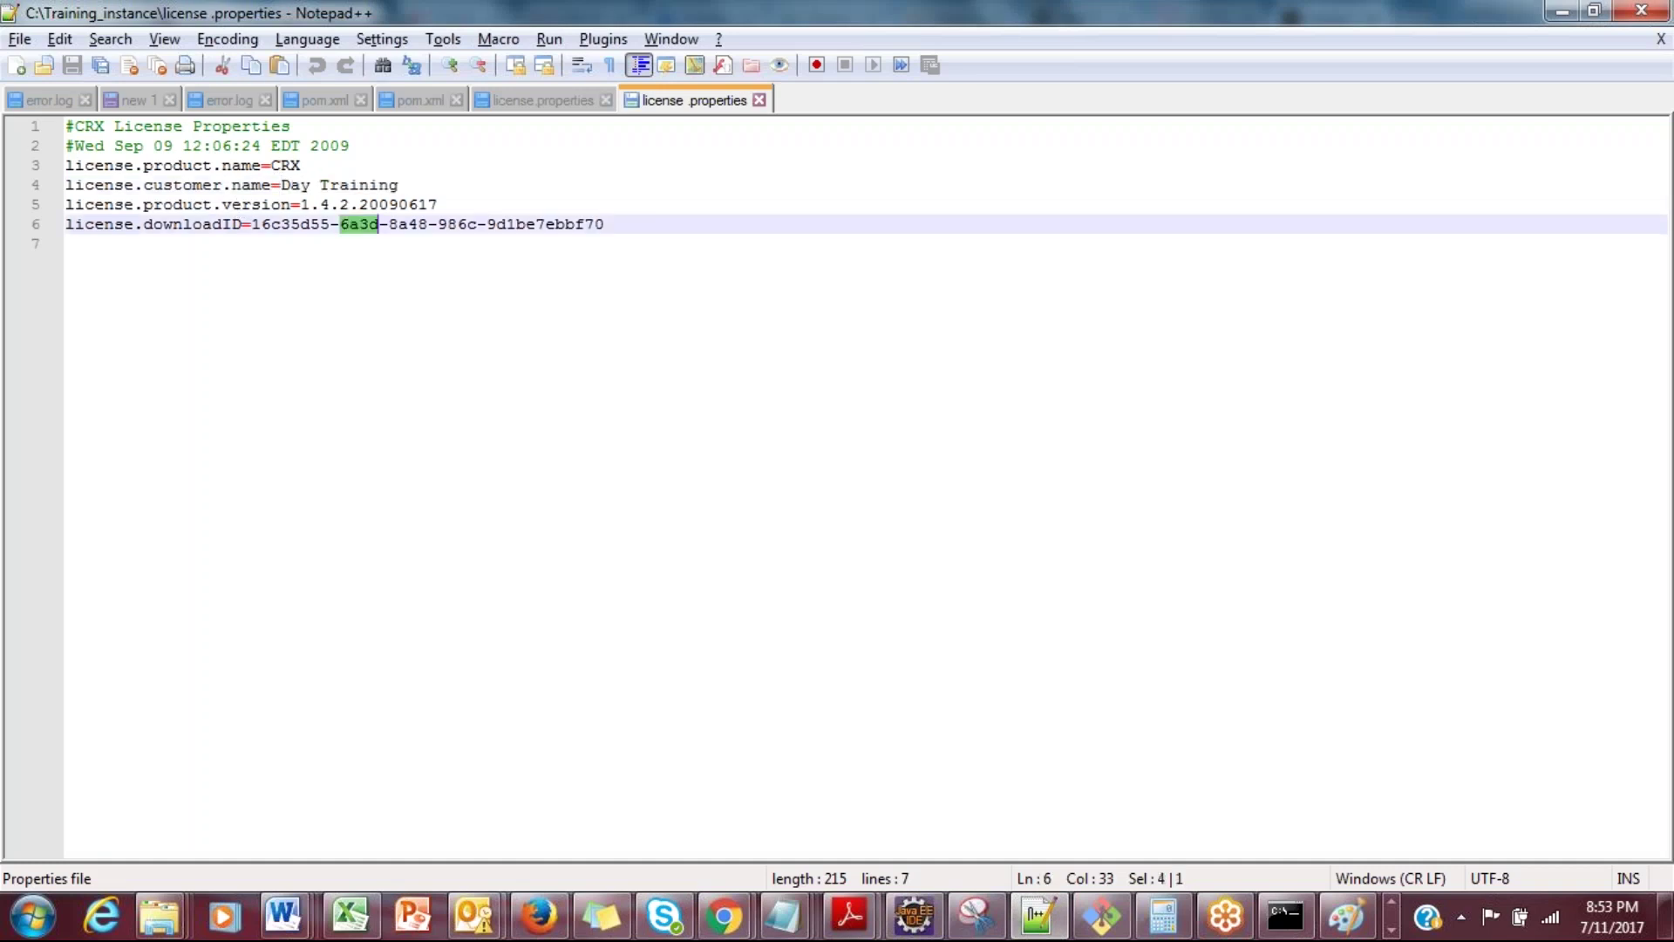
drag(606, 228, 254, 226)
key(ctrl+c)
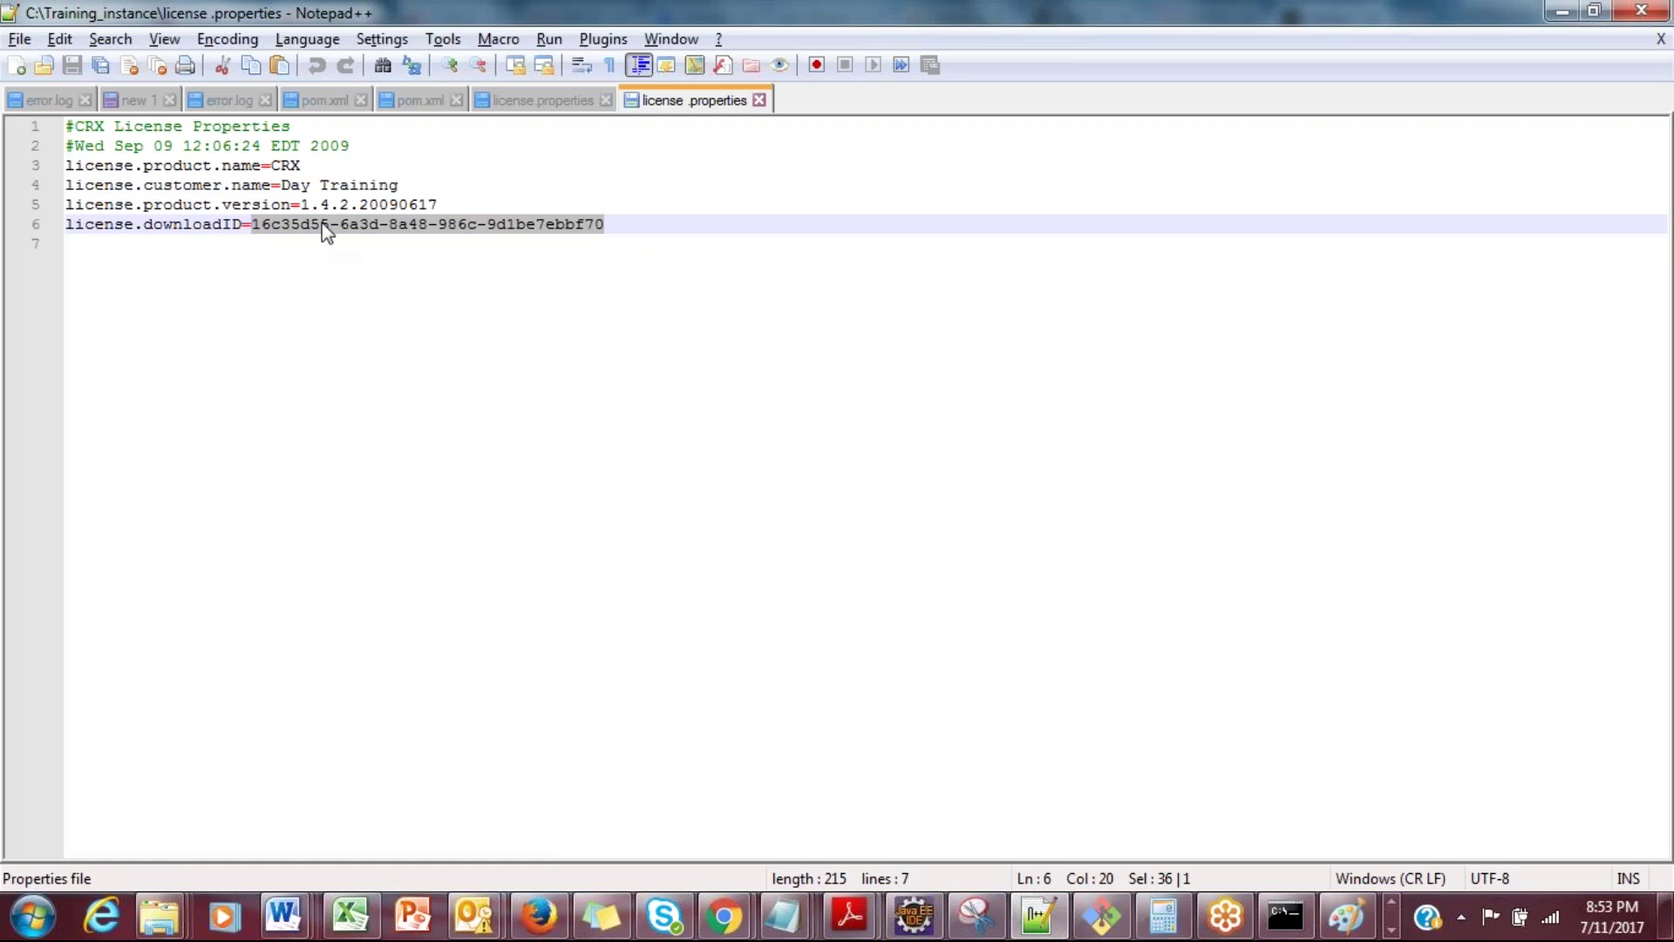
mouse_move(754, 933)
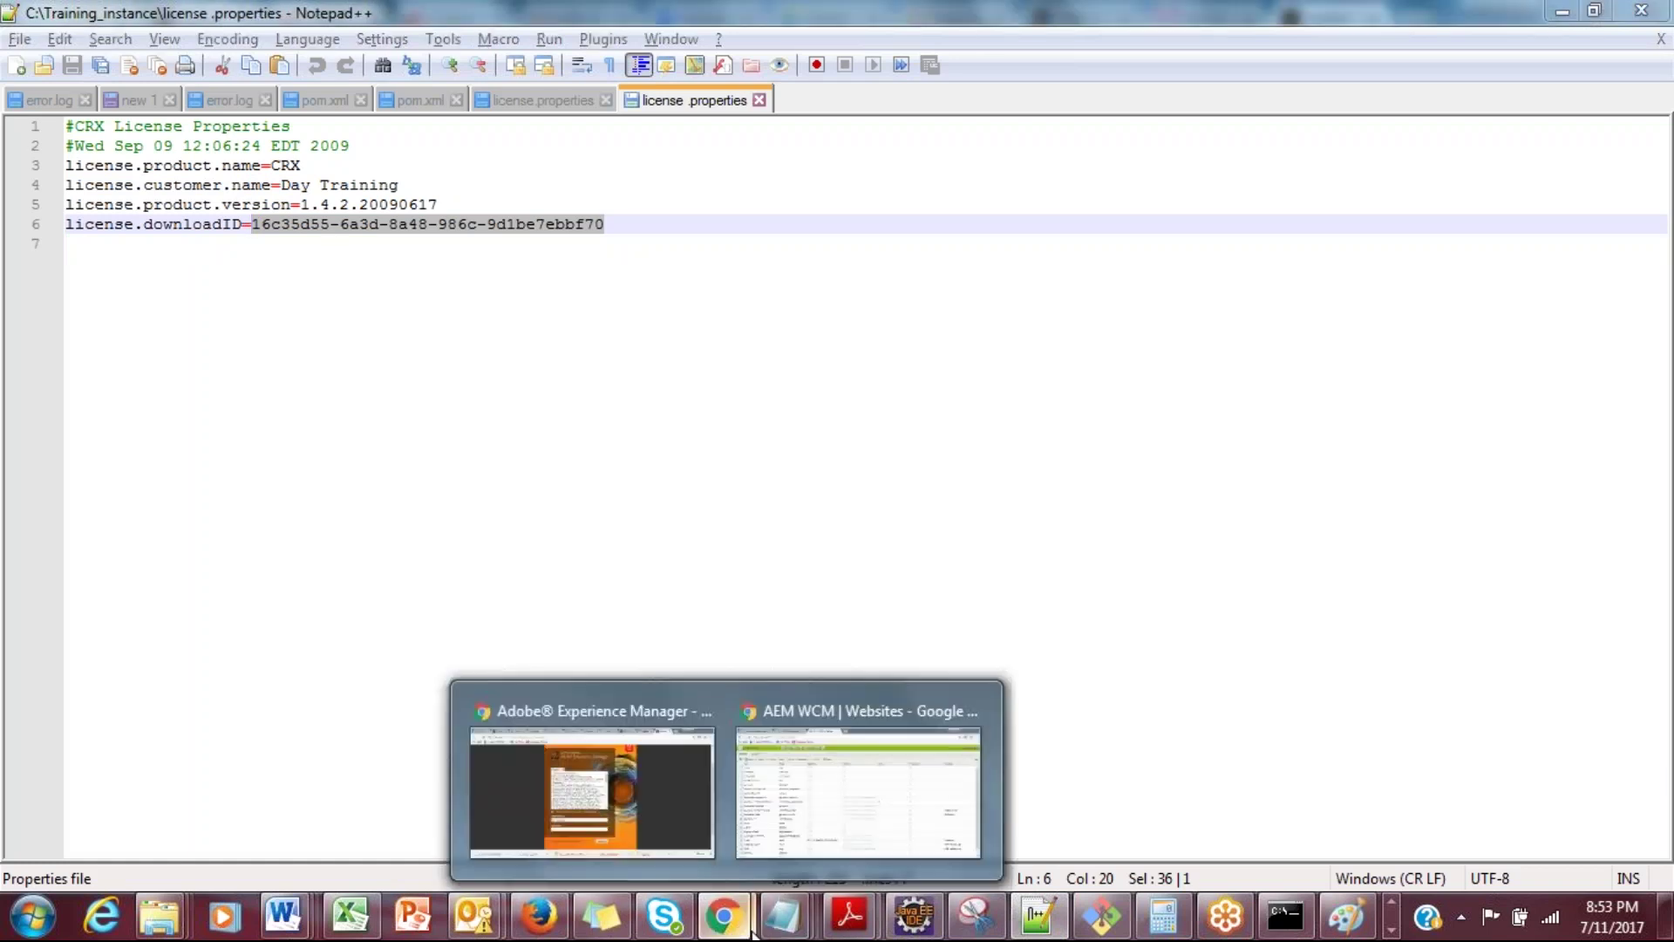
click(651, 809)
Step: Paste the download ID as the License Key, register it, and close the license summary
click(663, 689)
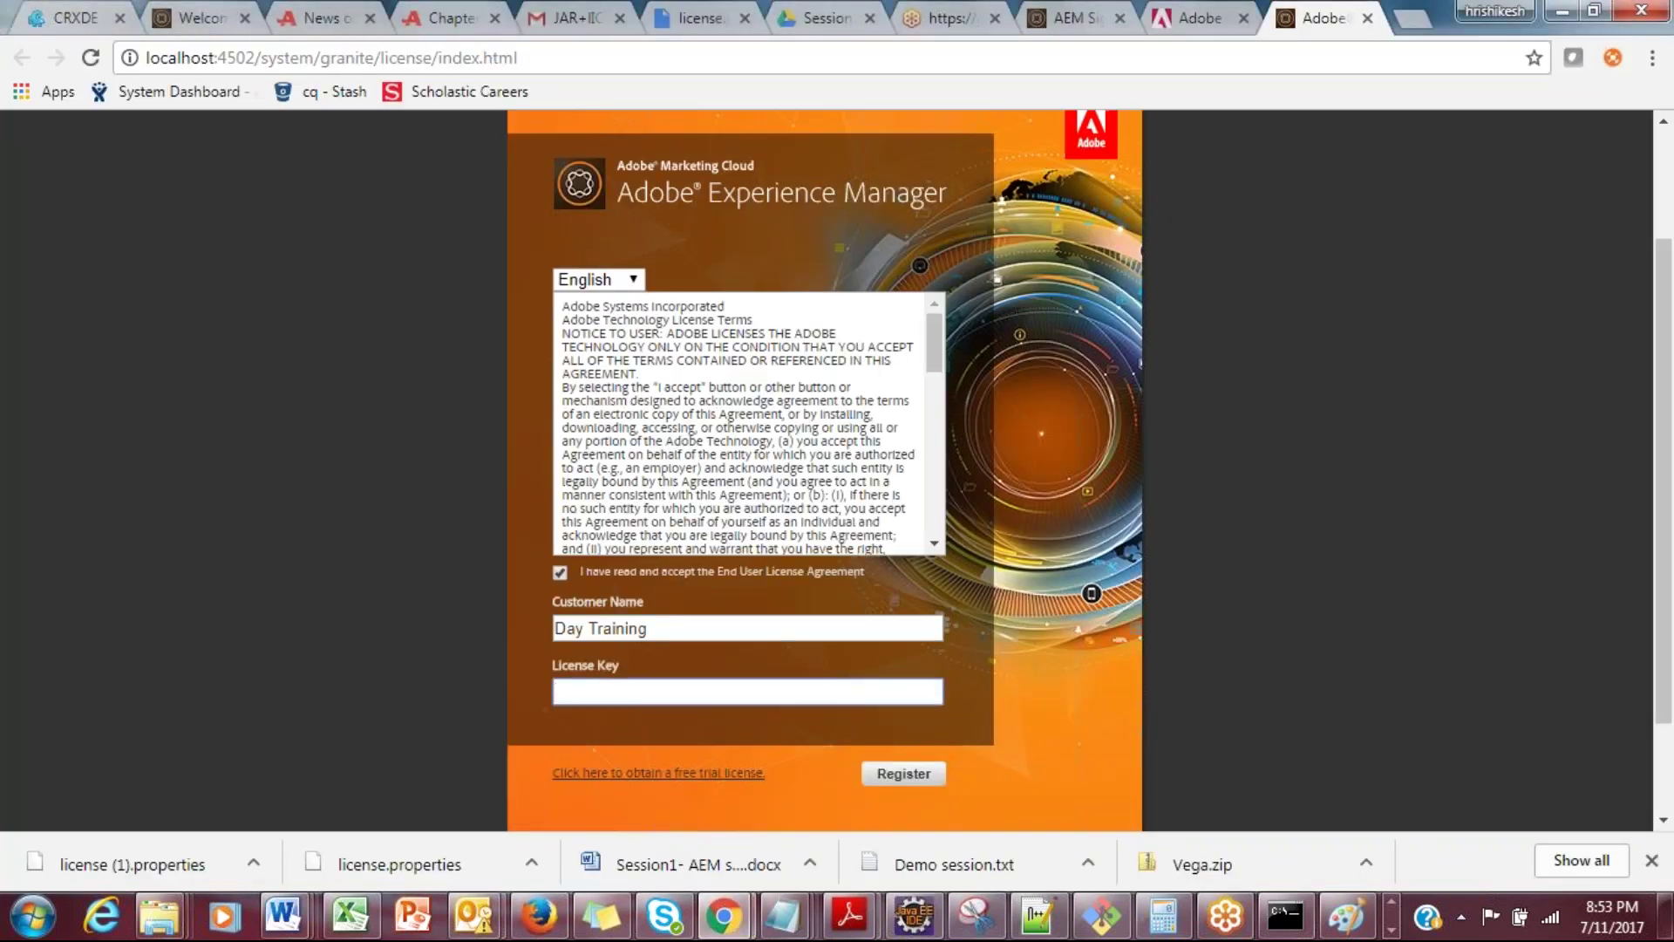
key(ctrl+v)
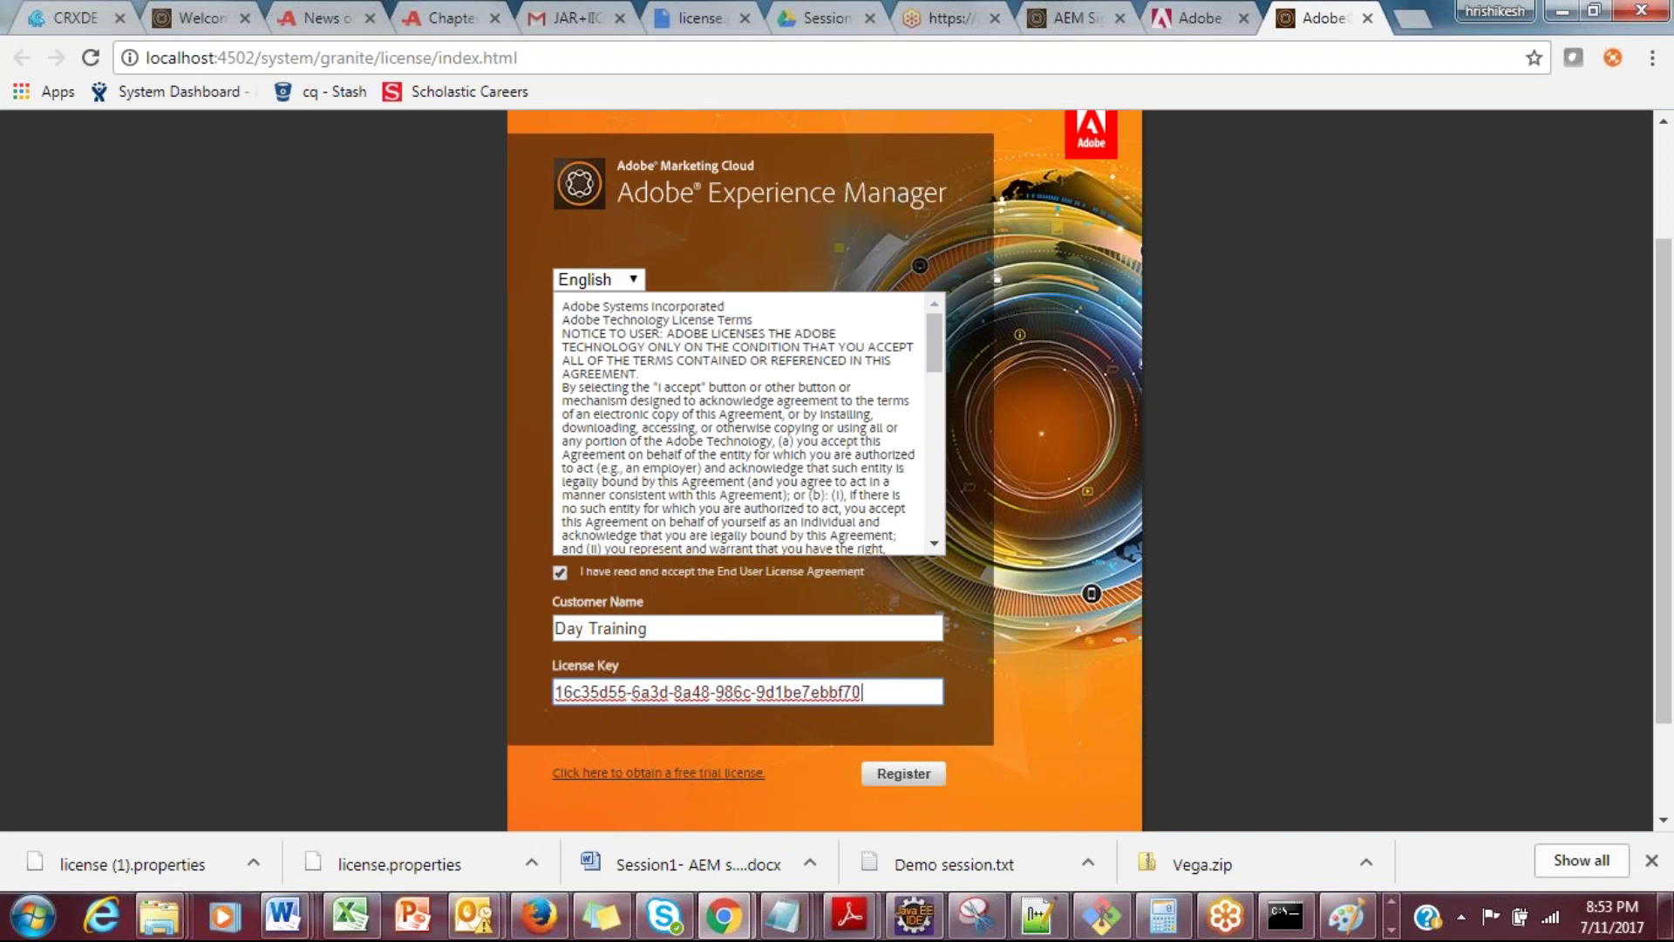
click(891, 773)
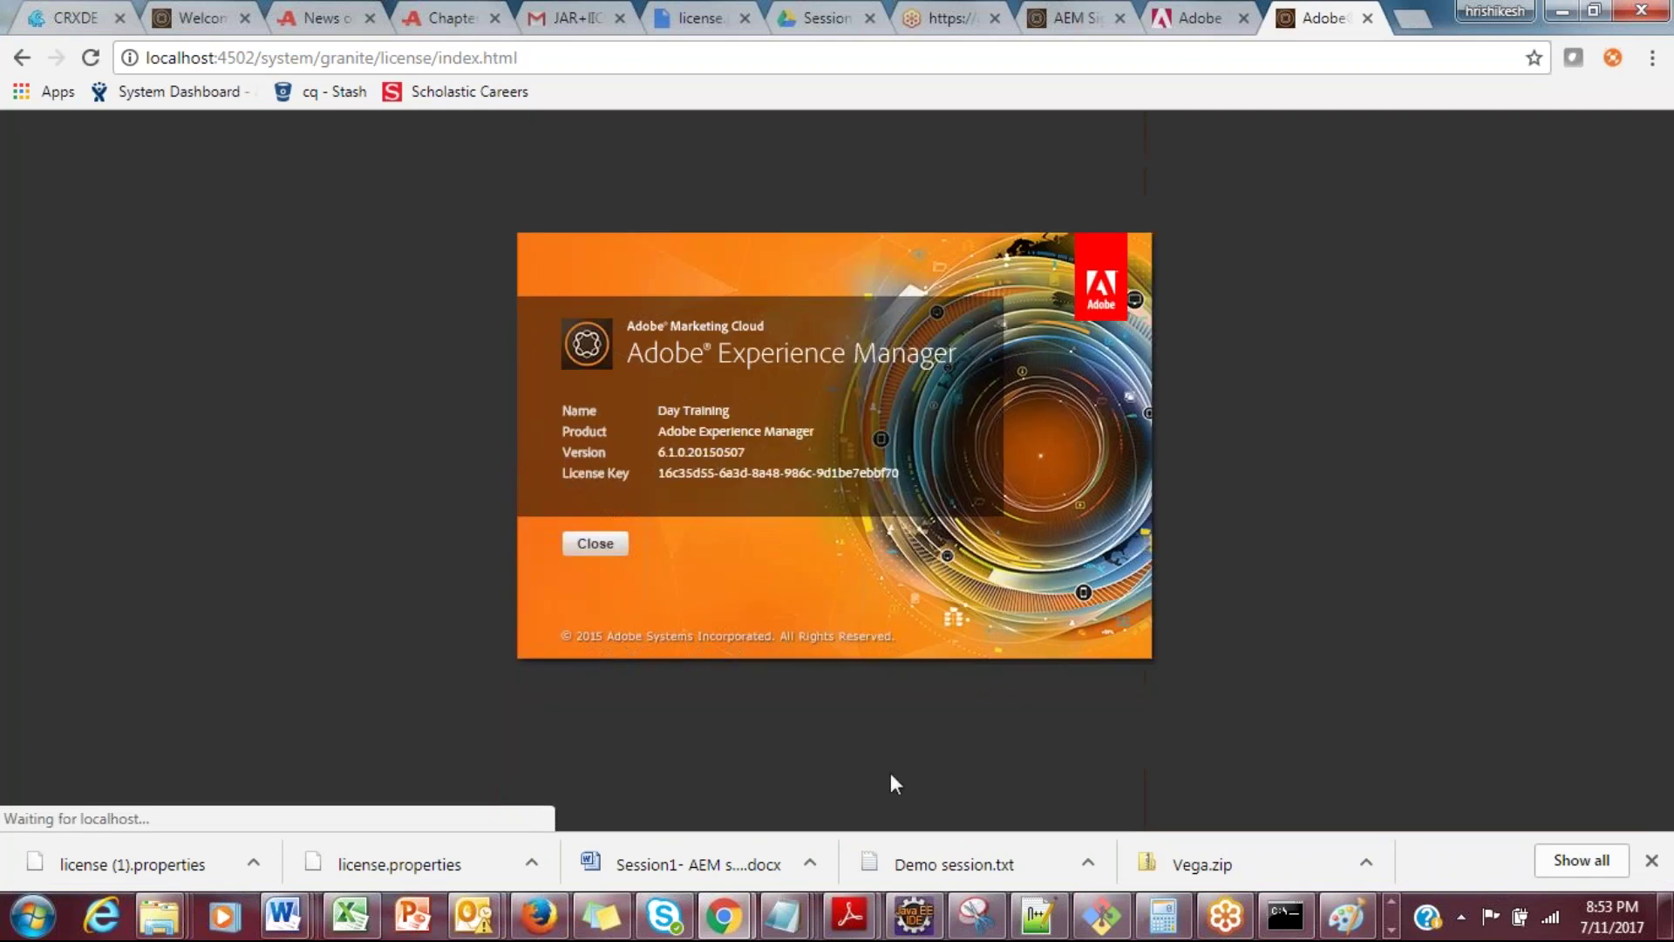
click(598, 548)
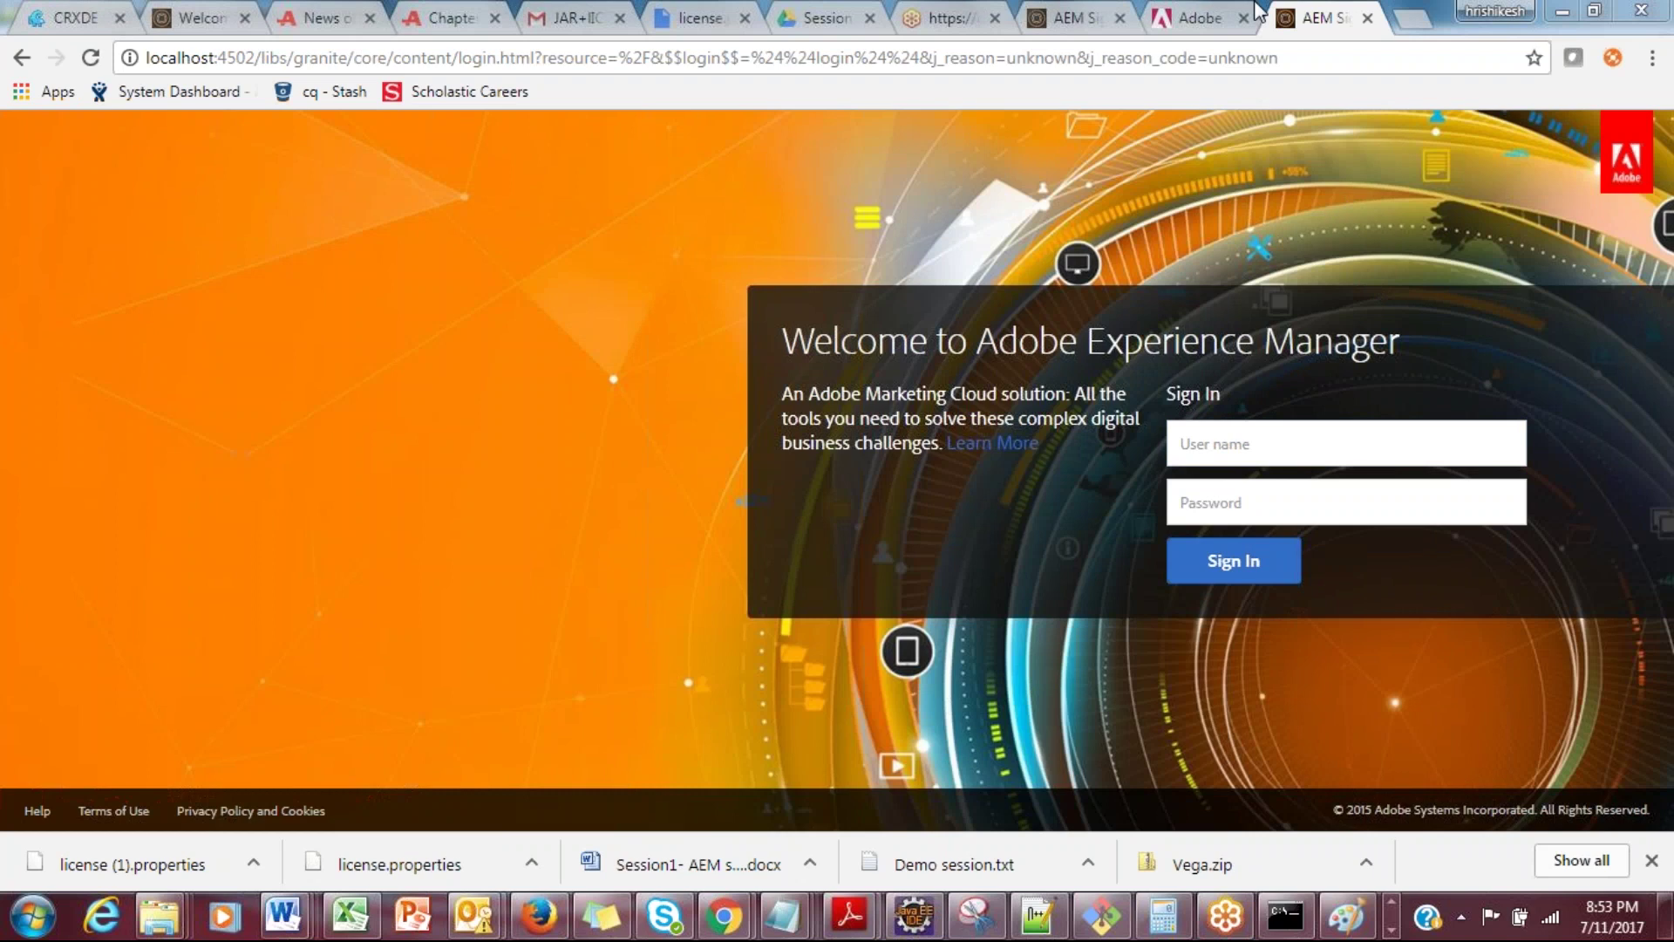
Step: Confirm on the Web Console Bundles page that all 446 bundles are active
click(1201, 13)
drag(380, 260, 553, 245)
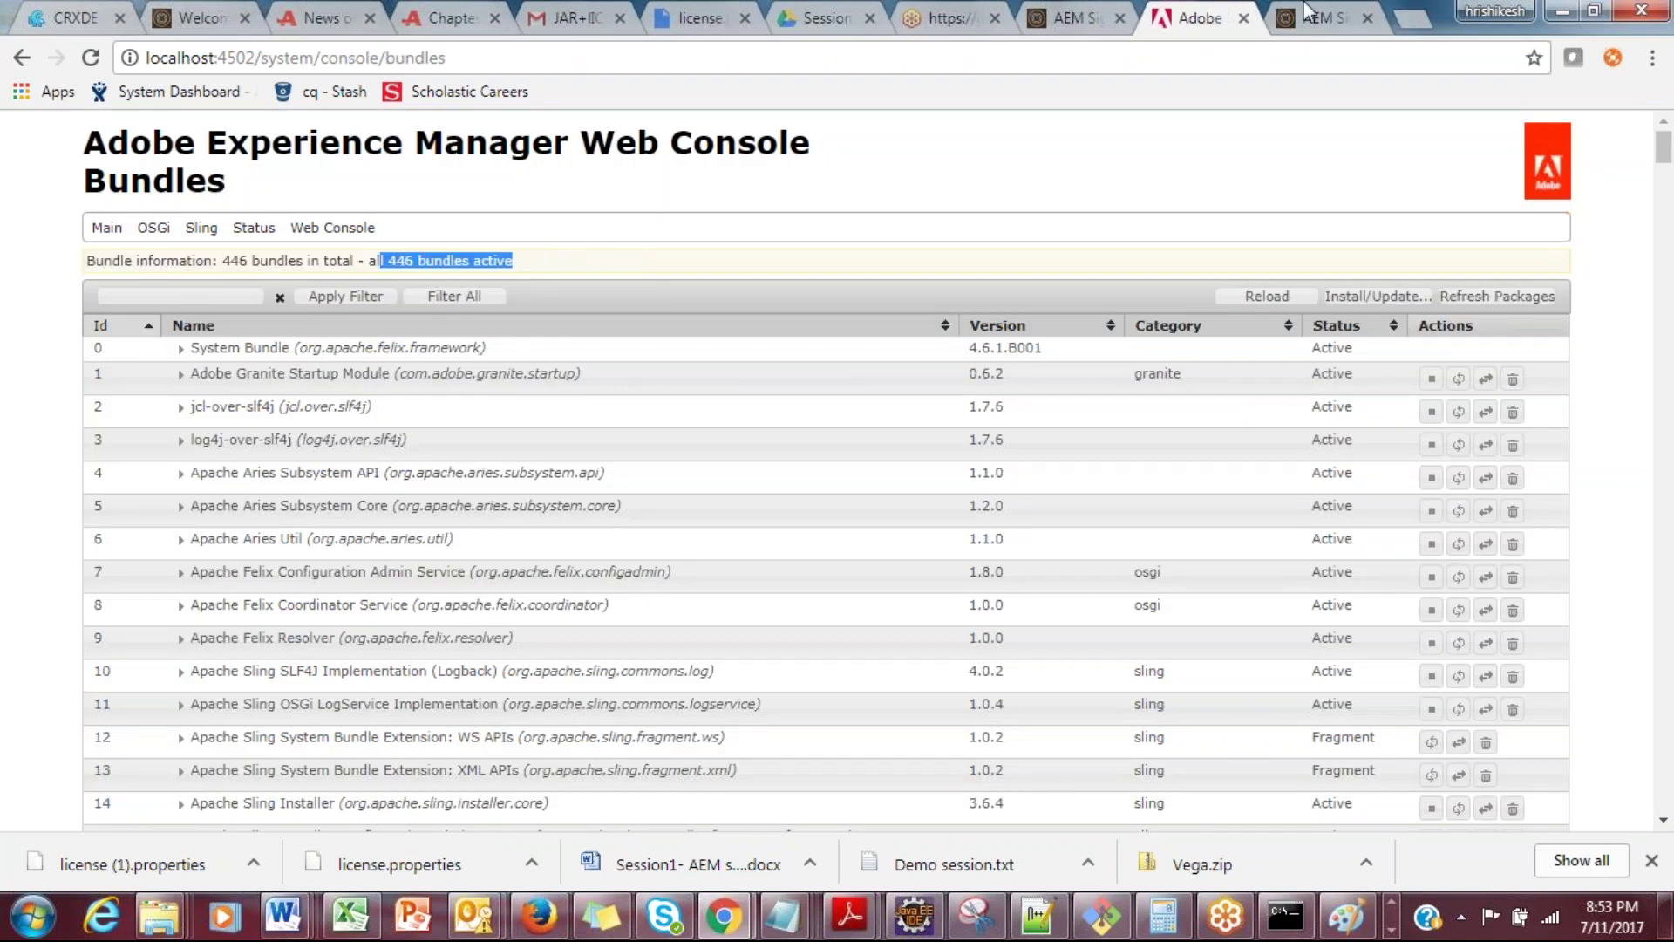
click(1308, 12)
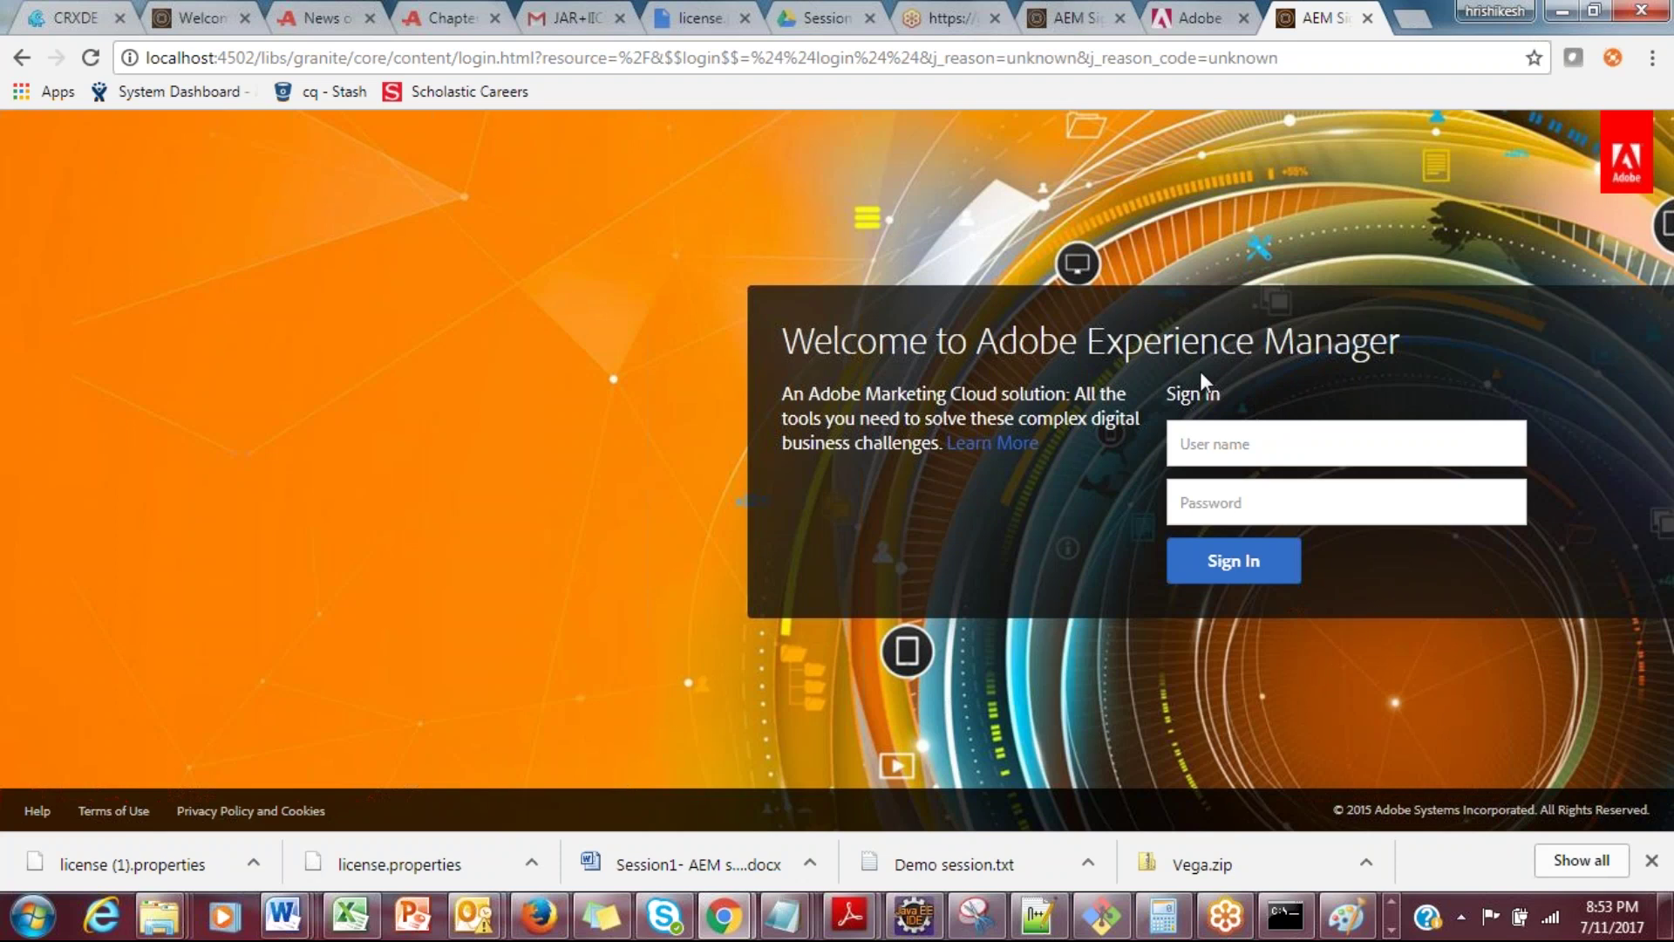
Step: Sign in to AEM with the admin username and password
click(1212, 449)
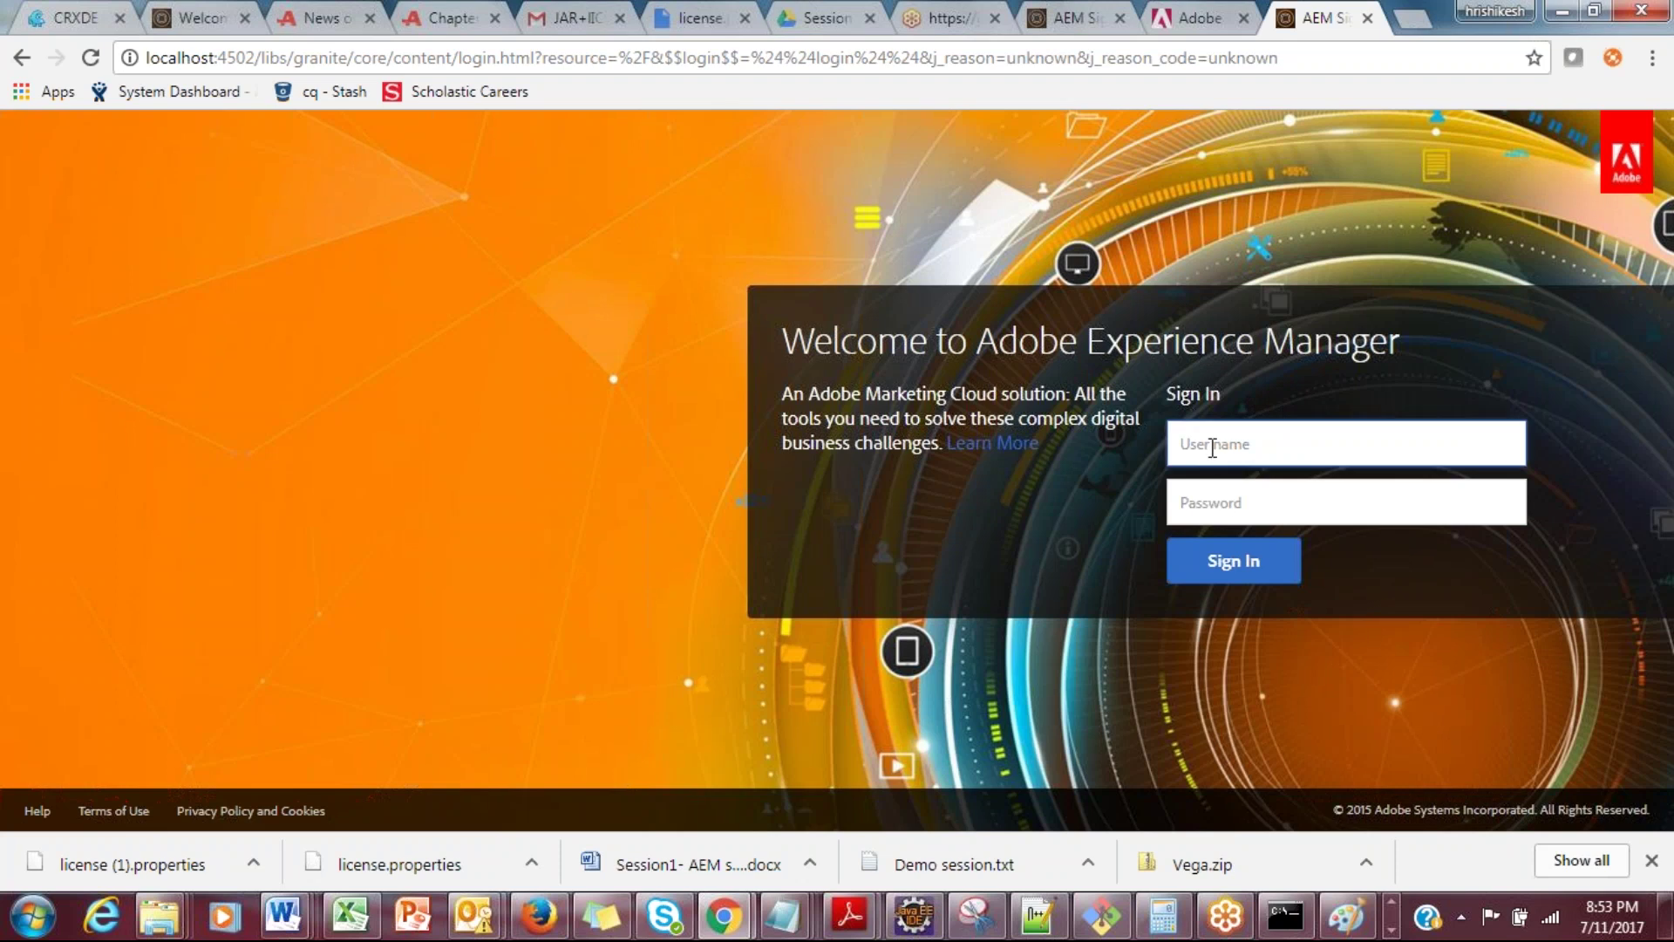
text(admin)
key(Tab)
text(admin)
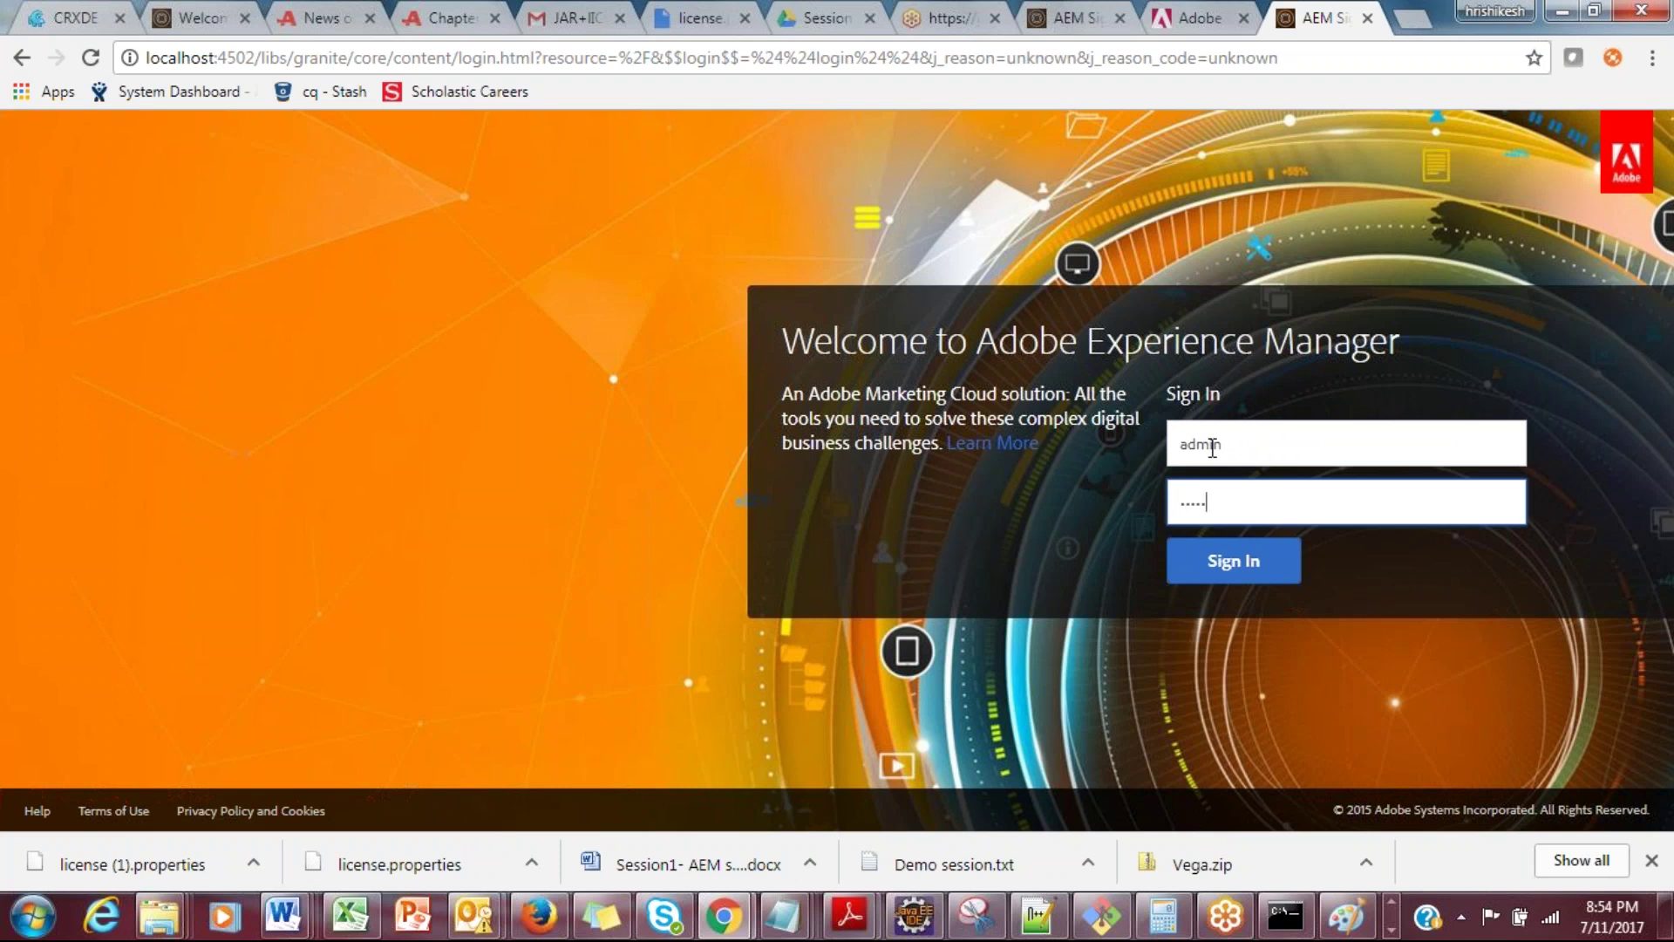
key(Return)
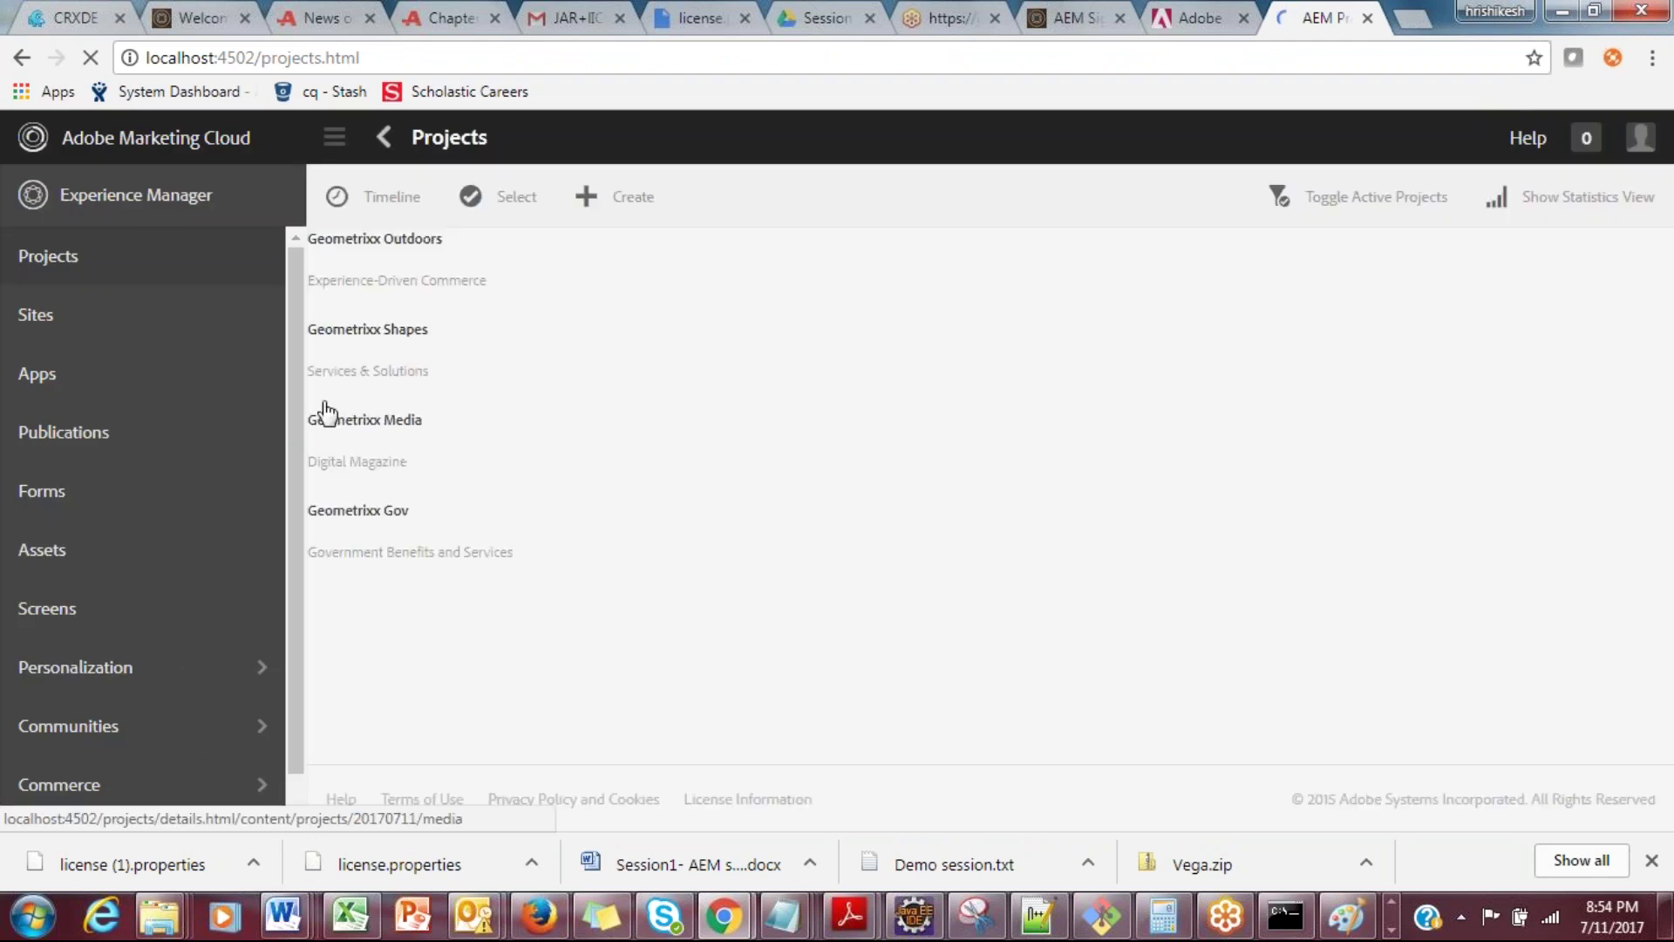
Step: Dismiss the Configure Analytics & Targeting wizard with Remind me later
scroll(295, 436, down, 1)
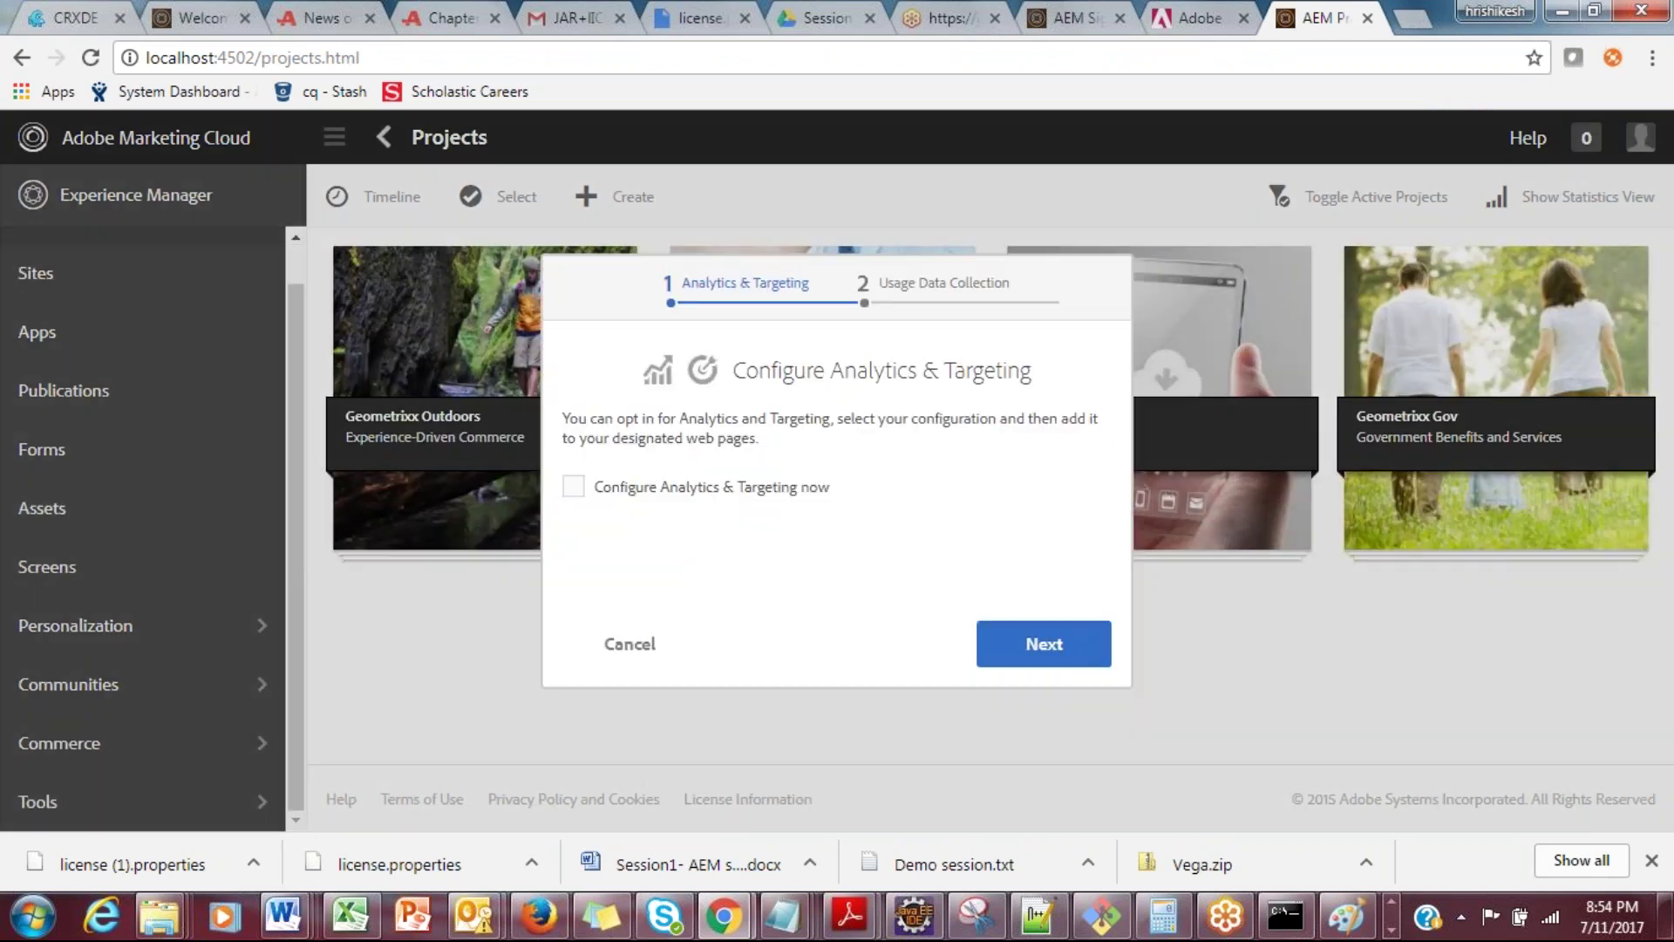
click(629, 644)
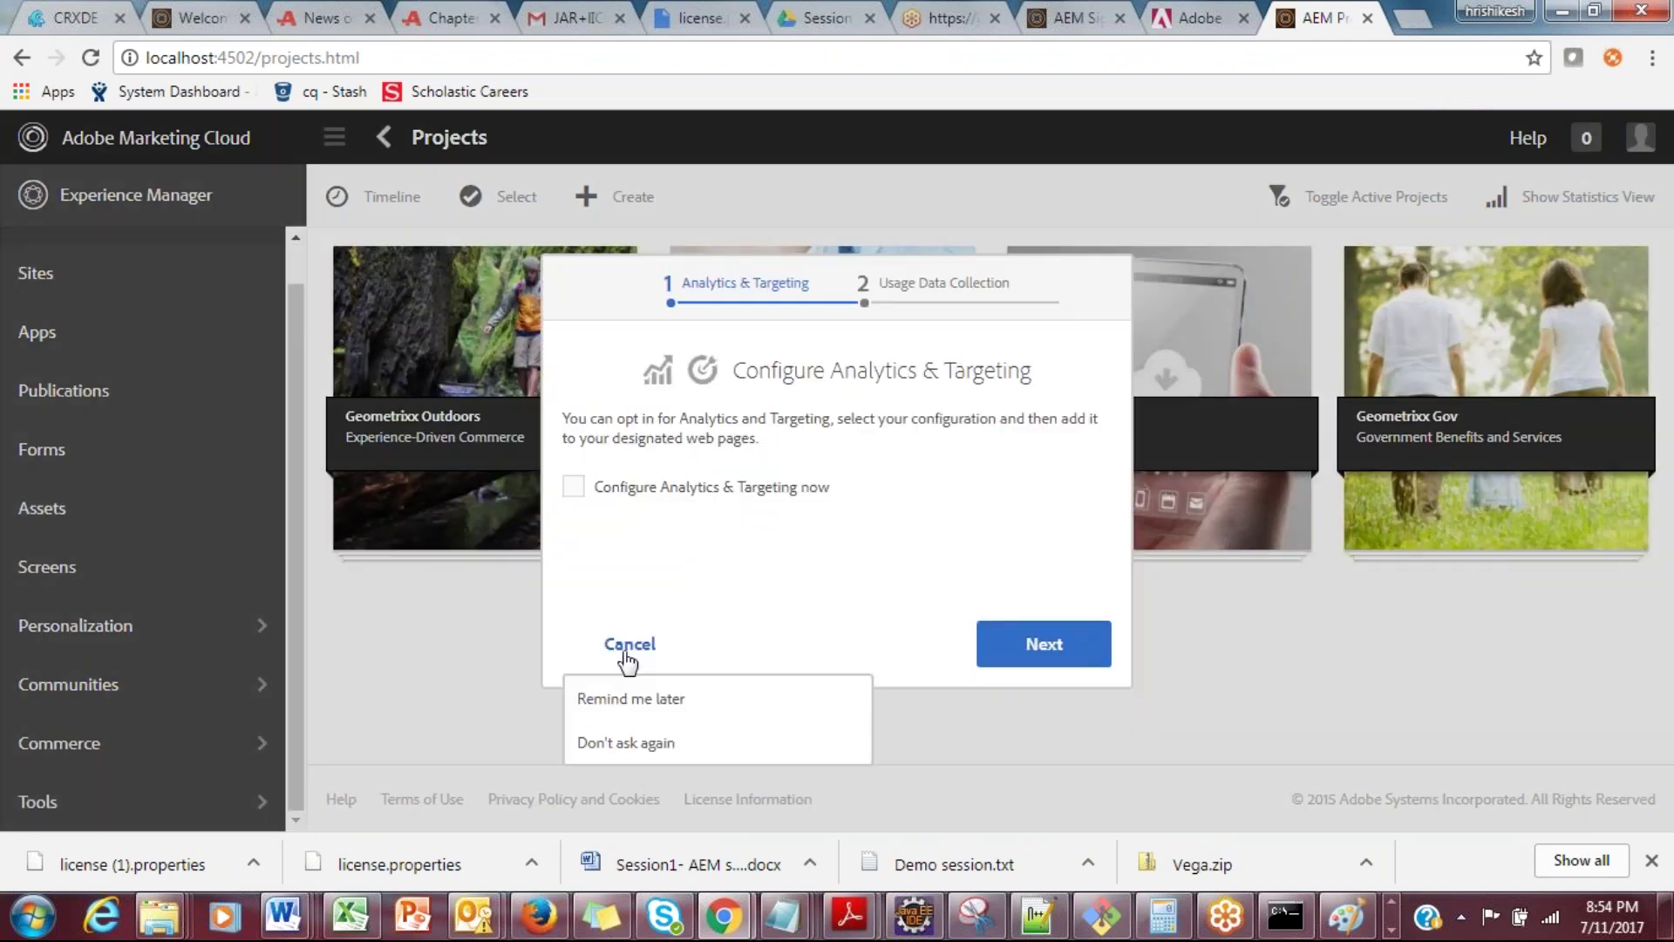
click(670, 702)
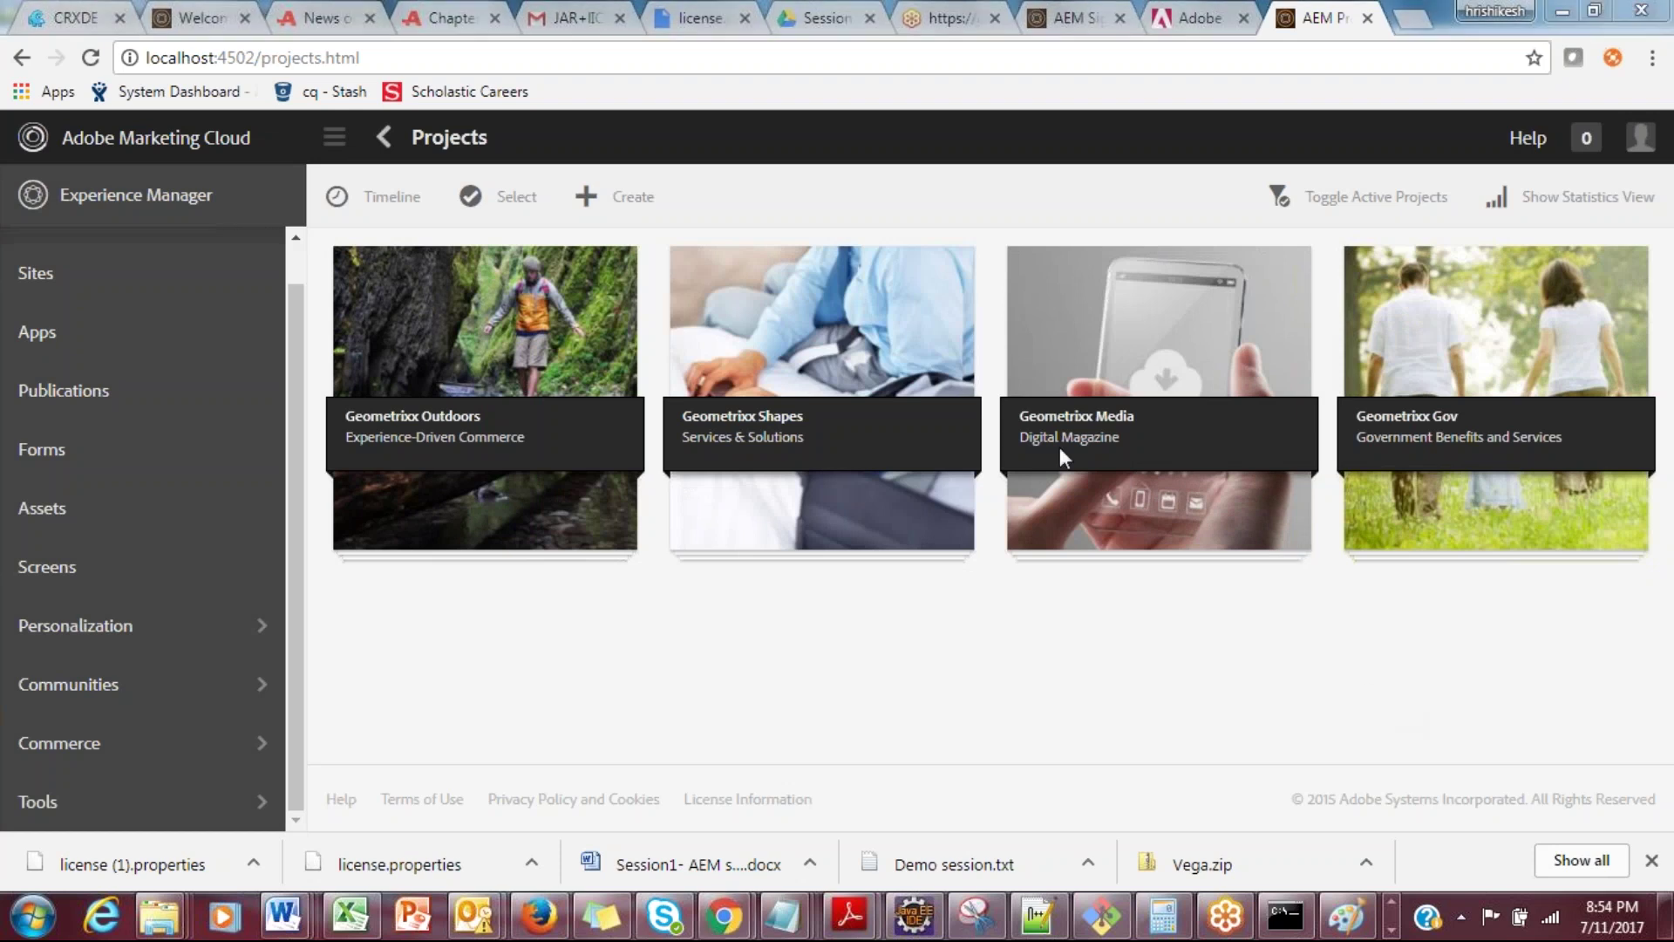
Step: Reload the Bundles page and expand bundle 12, the WS APIs fragment, to check its Fragment status
click(1199, 16)
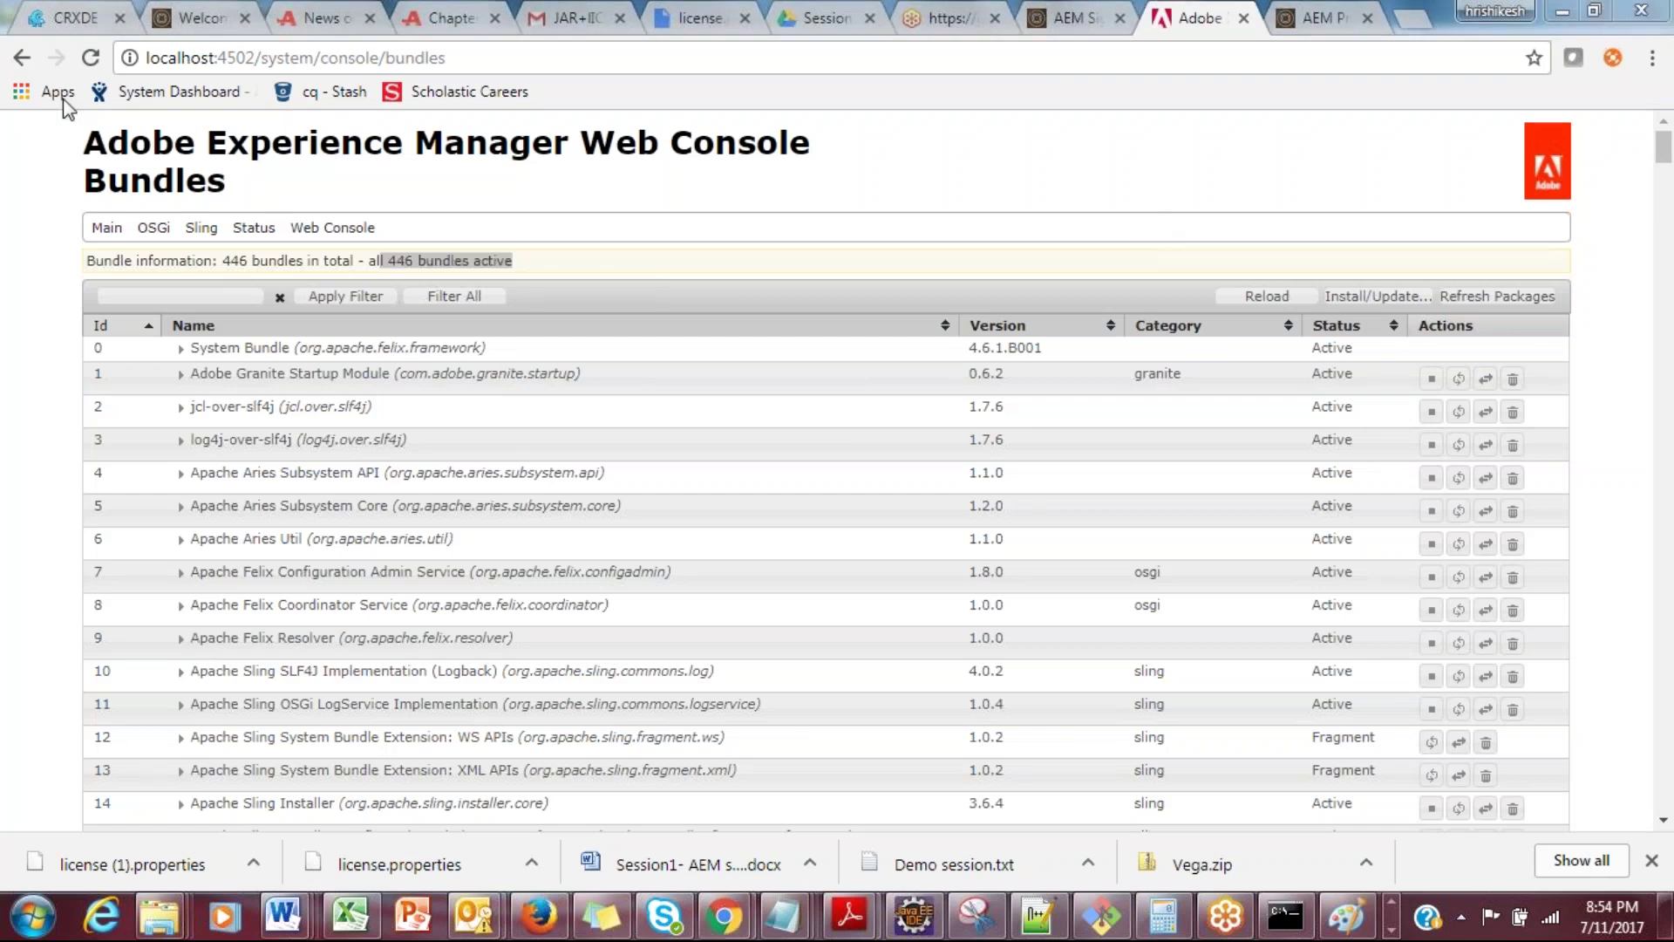
click(90, 58)
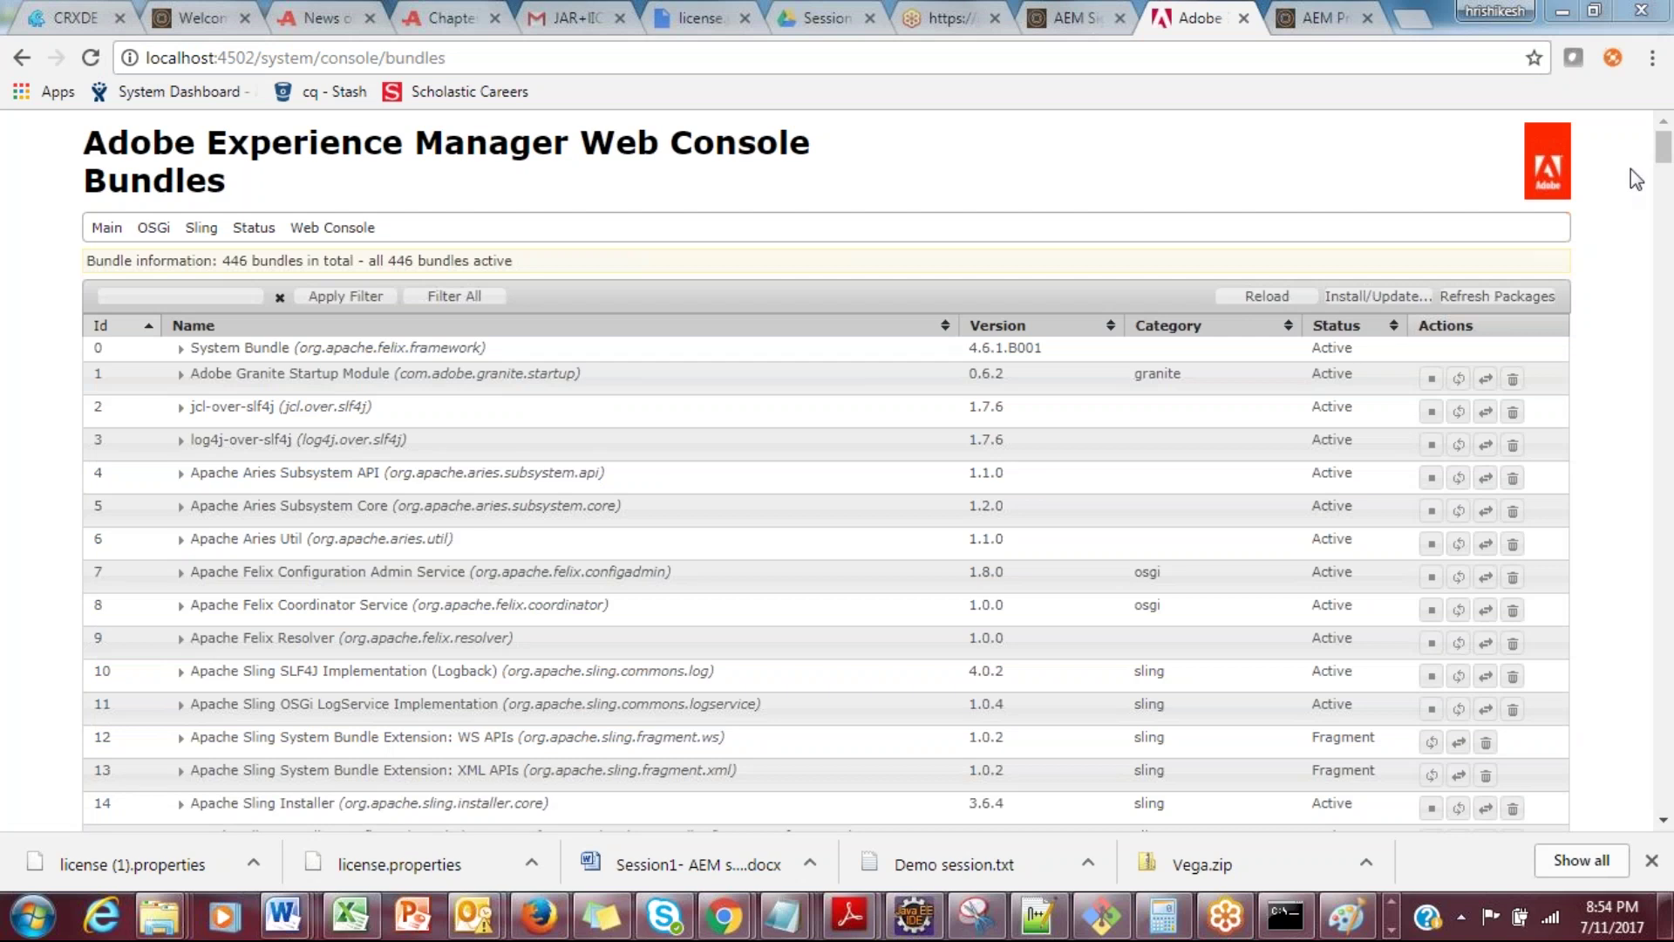
drag(1663, 156, 778, 310)
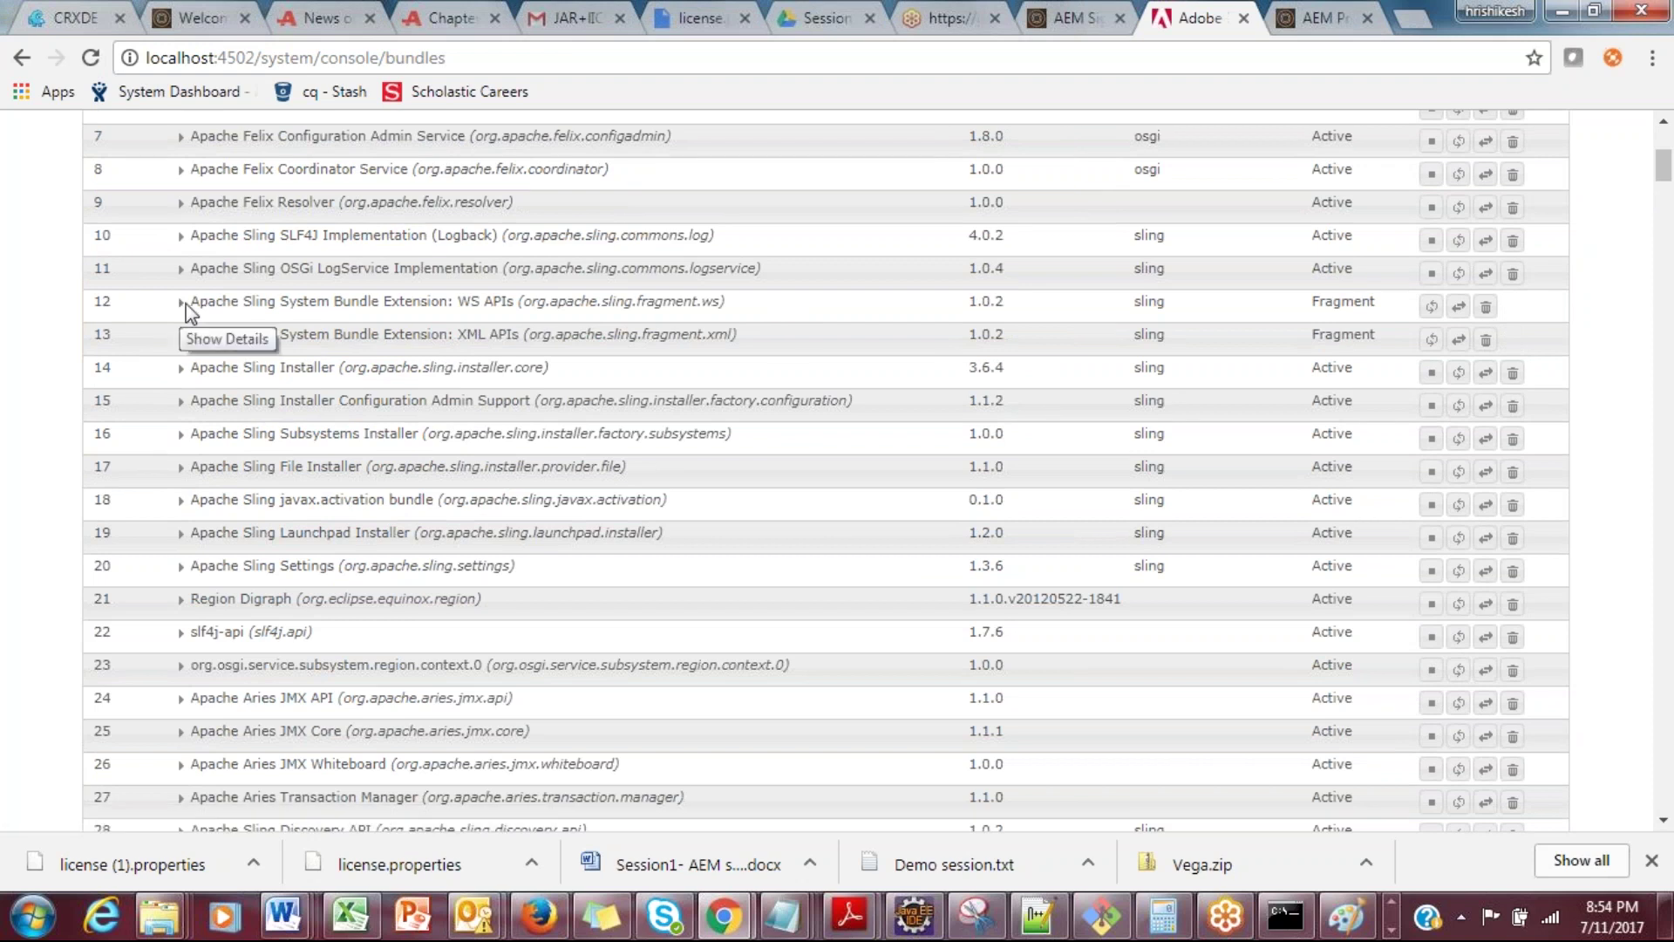
click(184, 304)
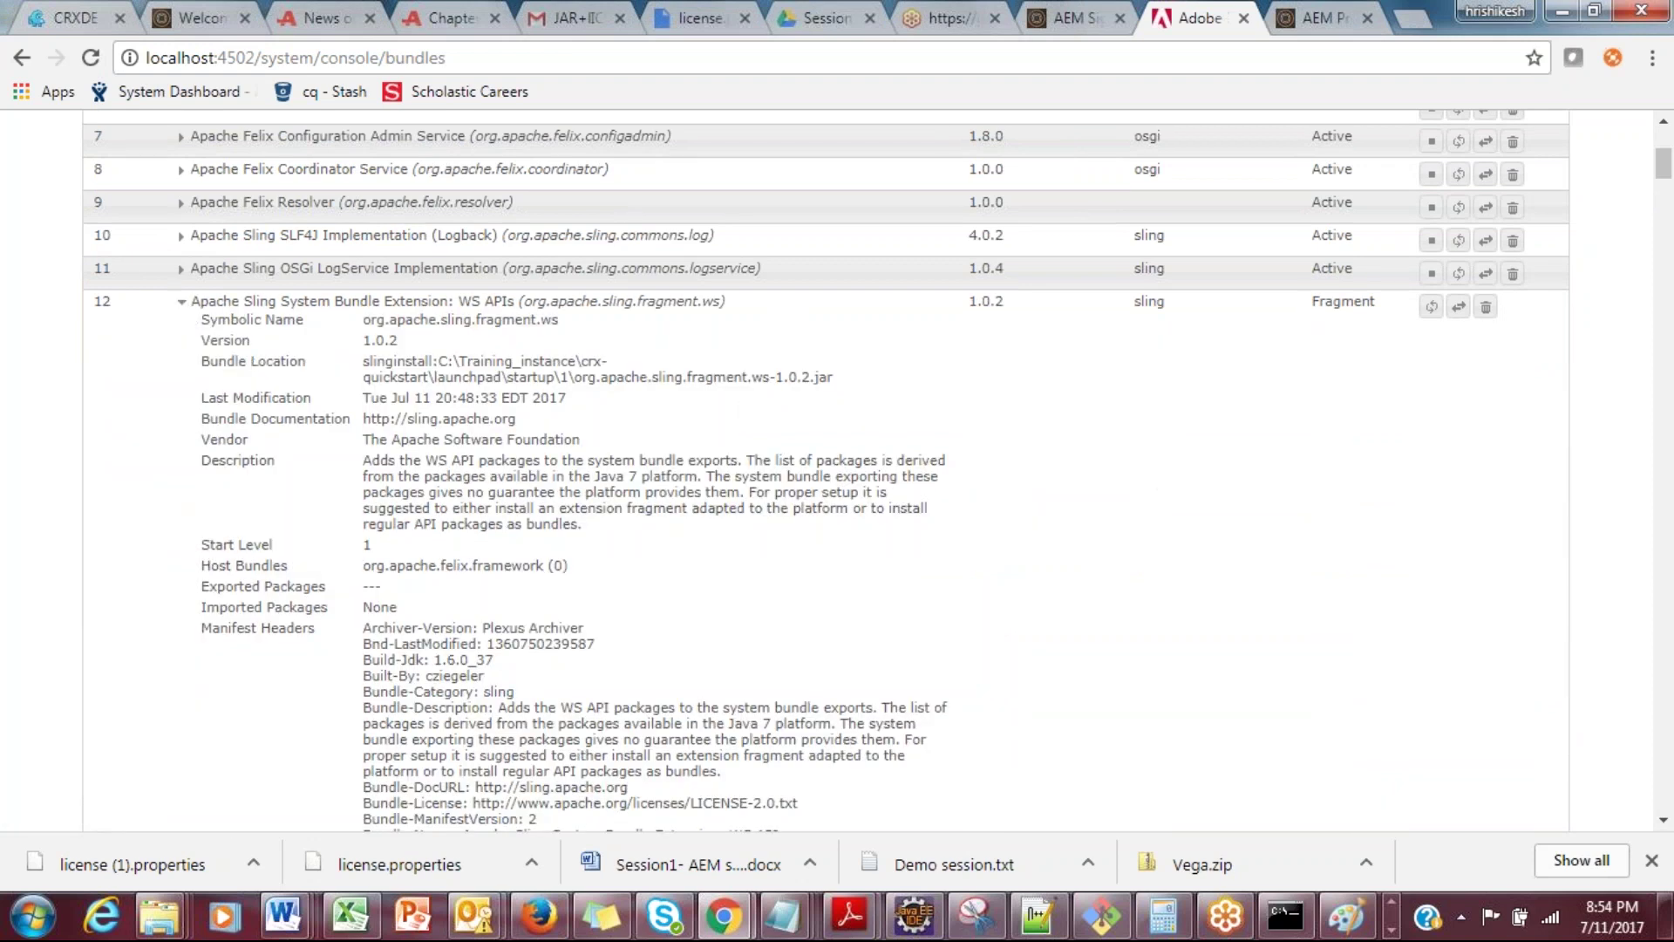
drag(1666, 170, 1665, 144)
drag(1313, 736, 1369, 737)
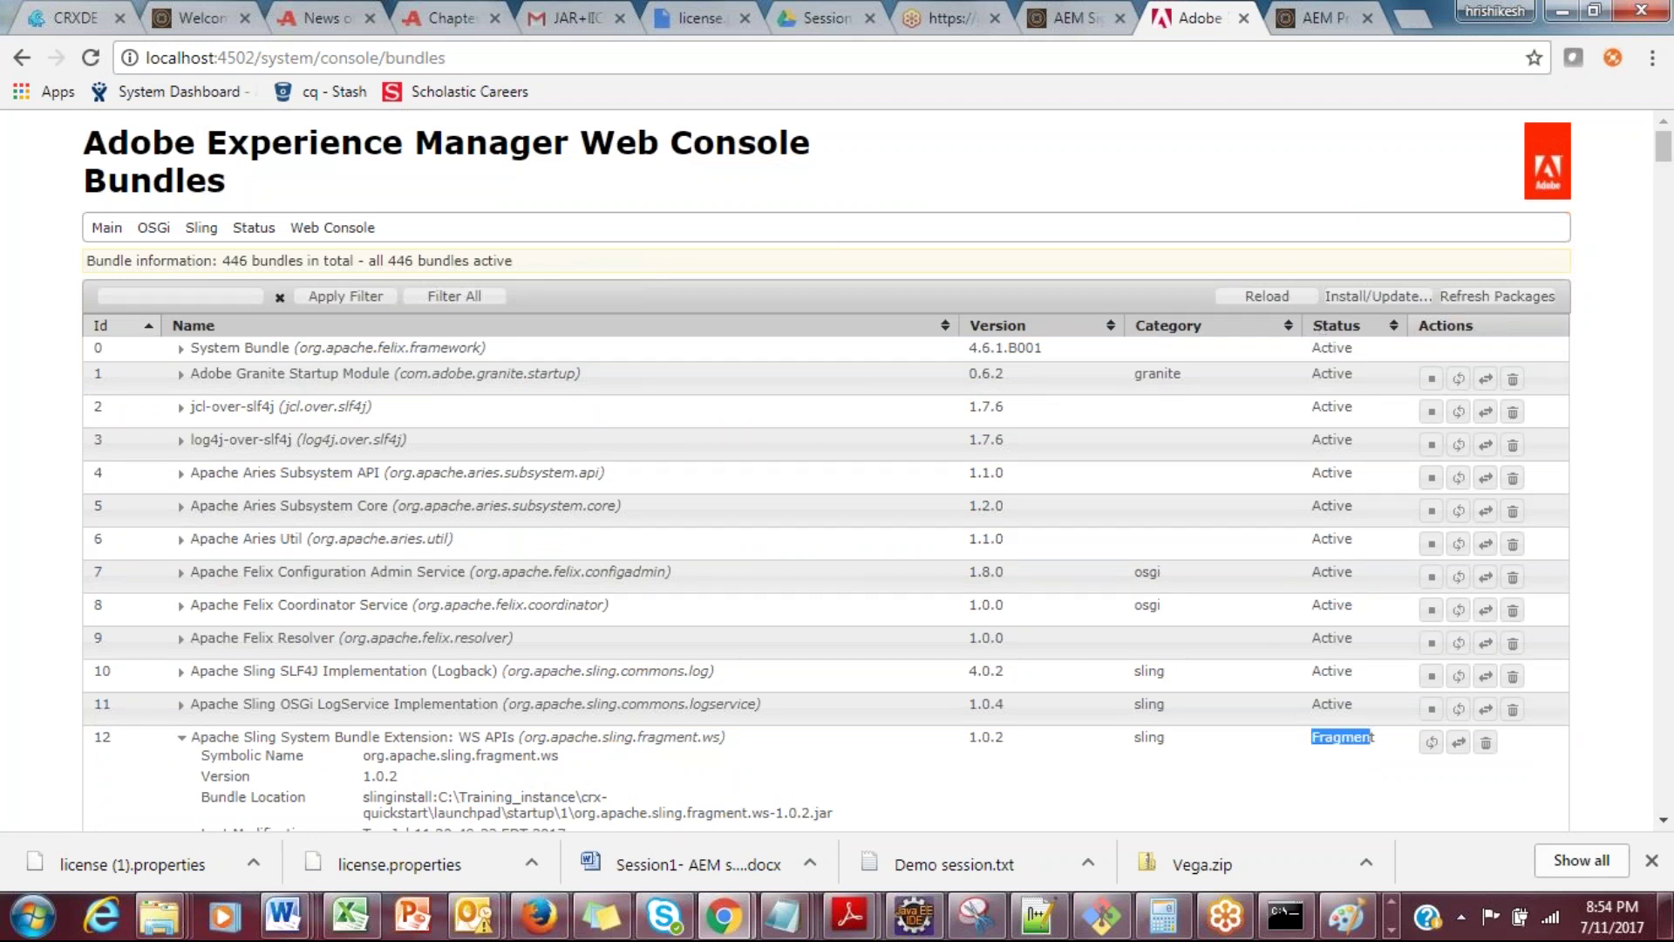
click(538, 252)
mouse_move(1665, 148)
mouse_down()
mouse_move(1667, 214)
mouse_move(1662, 179)
mouse_up()
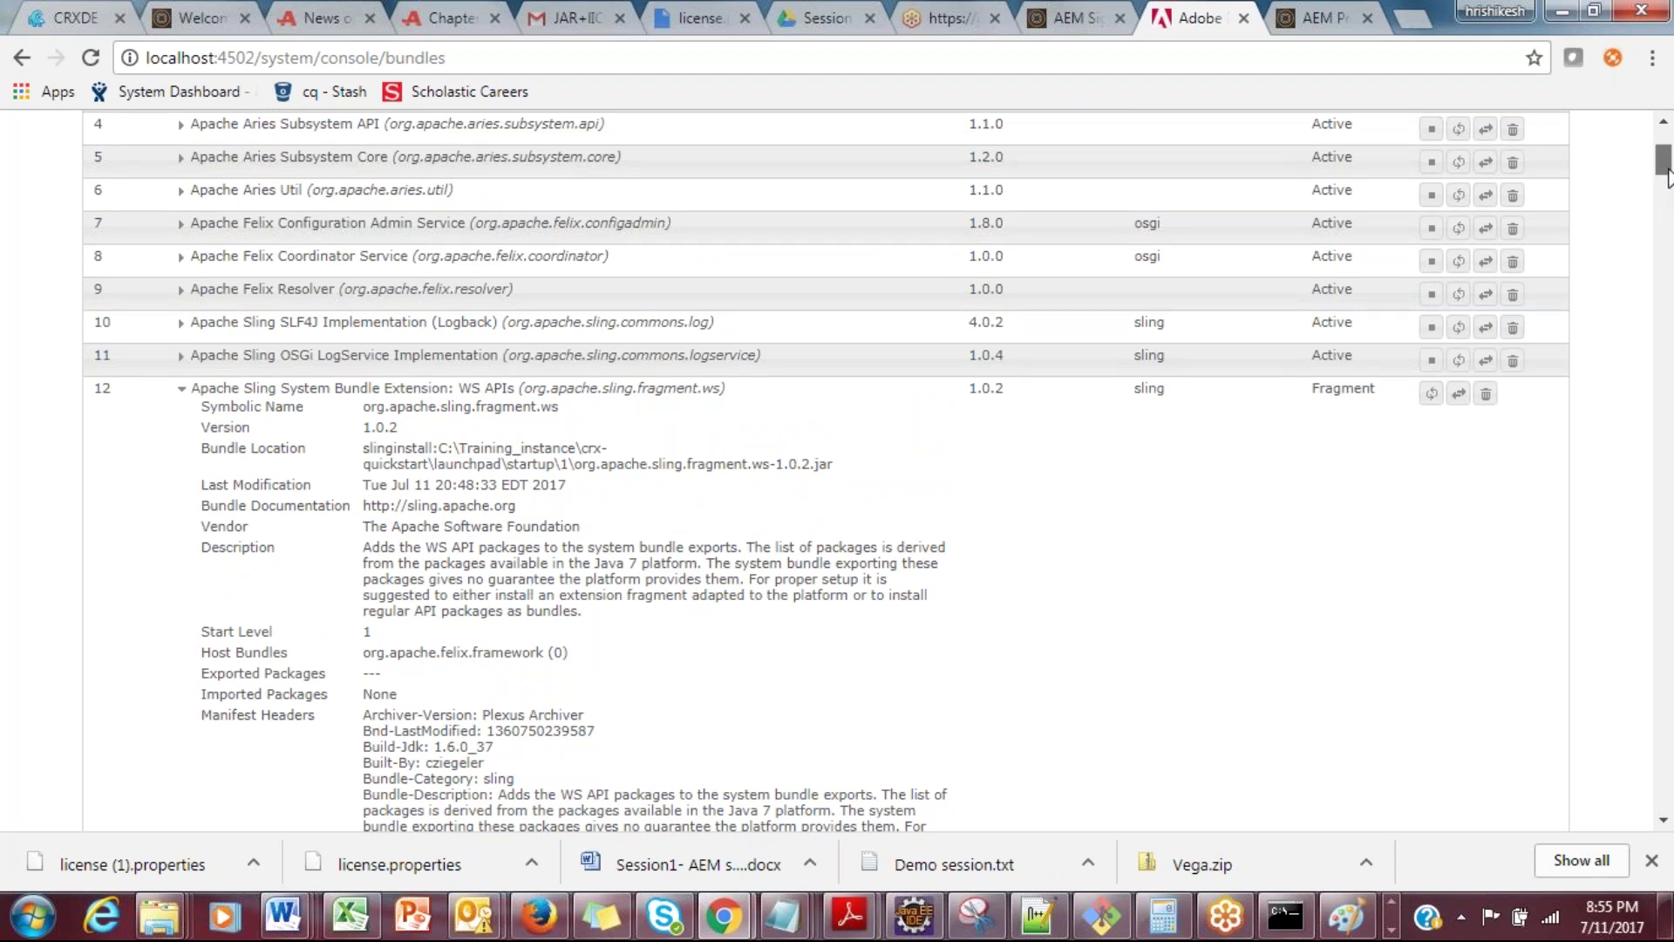
Step: Scroll back to the top of the Bundles page with the browser active
scroll(1003, 166, up, 4)
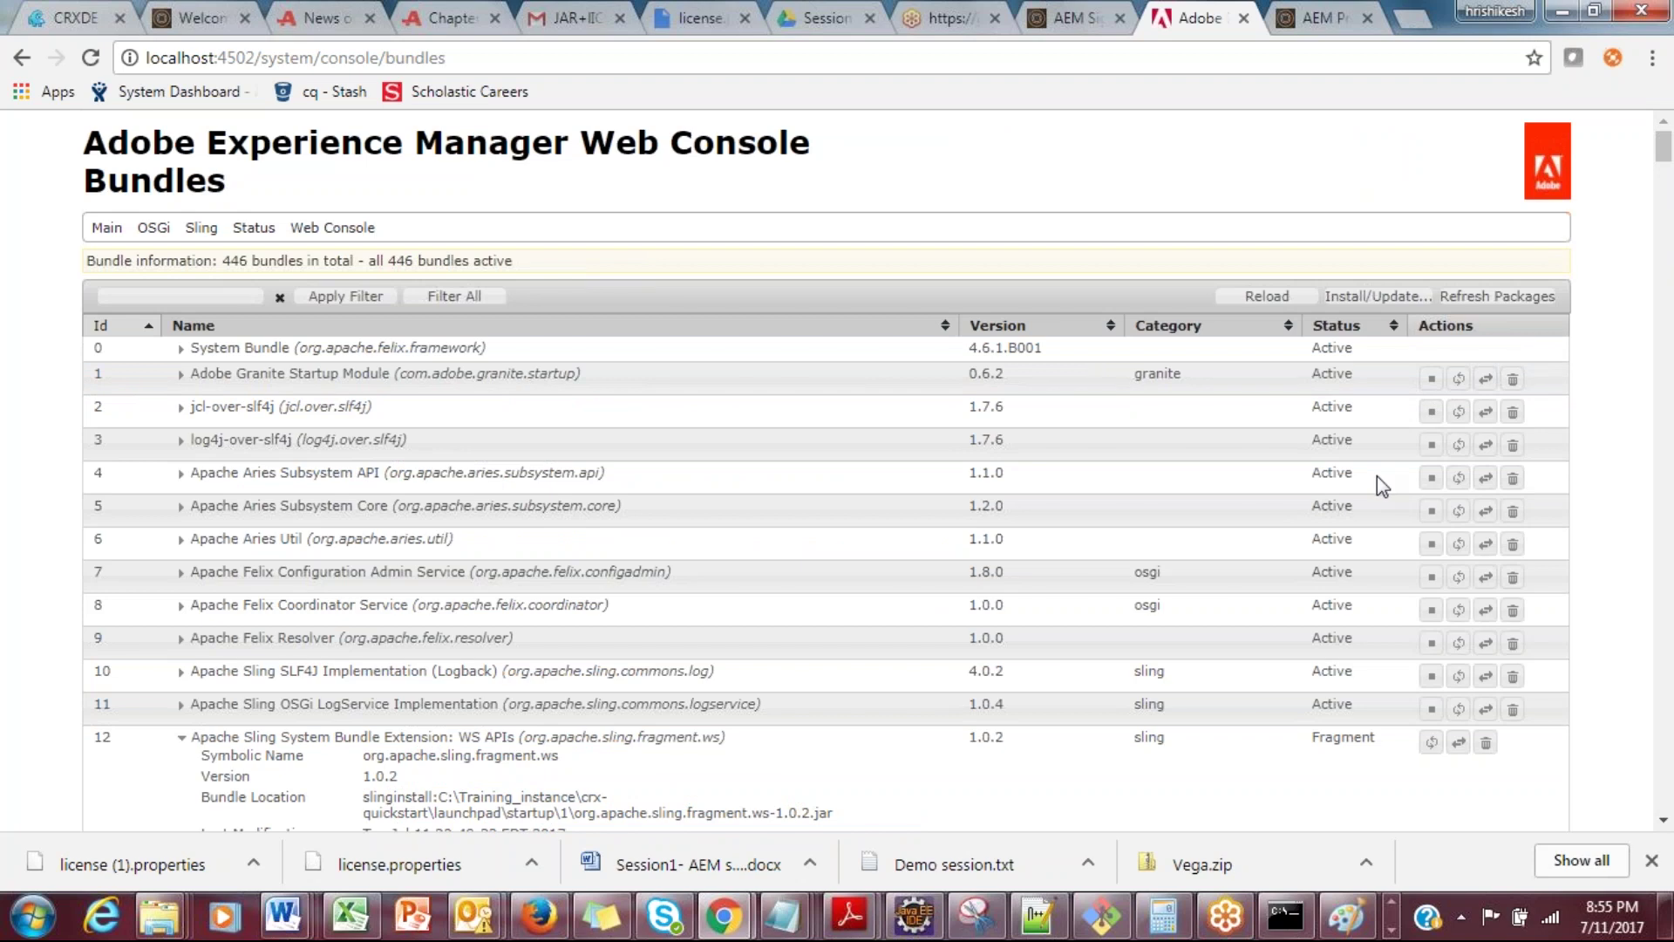
click(1125, 449)
click(1256, 768)
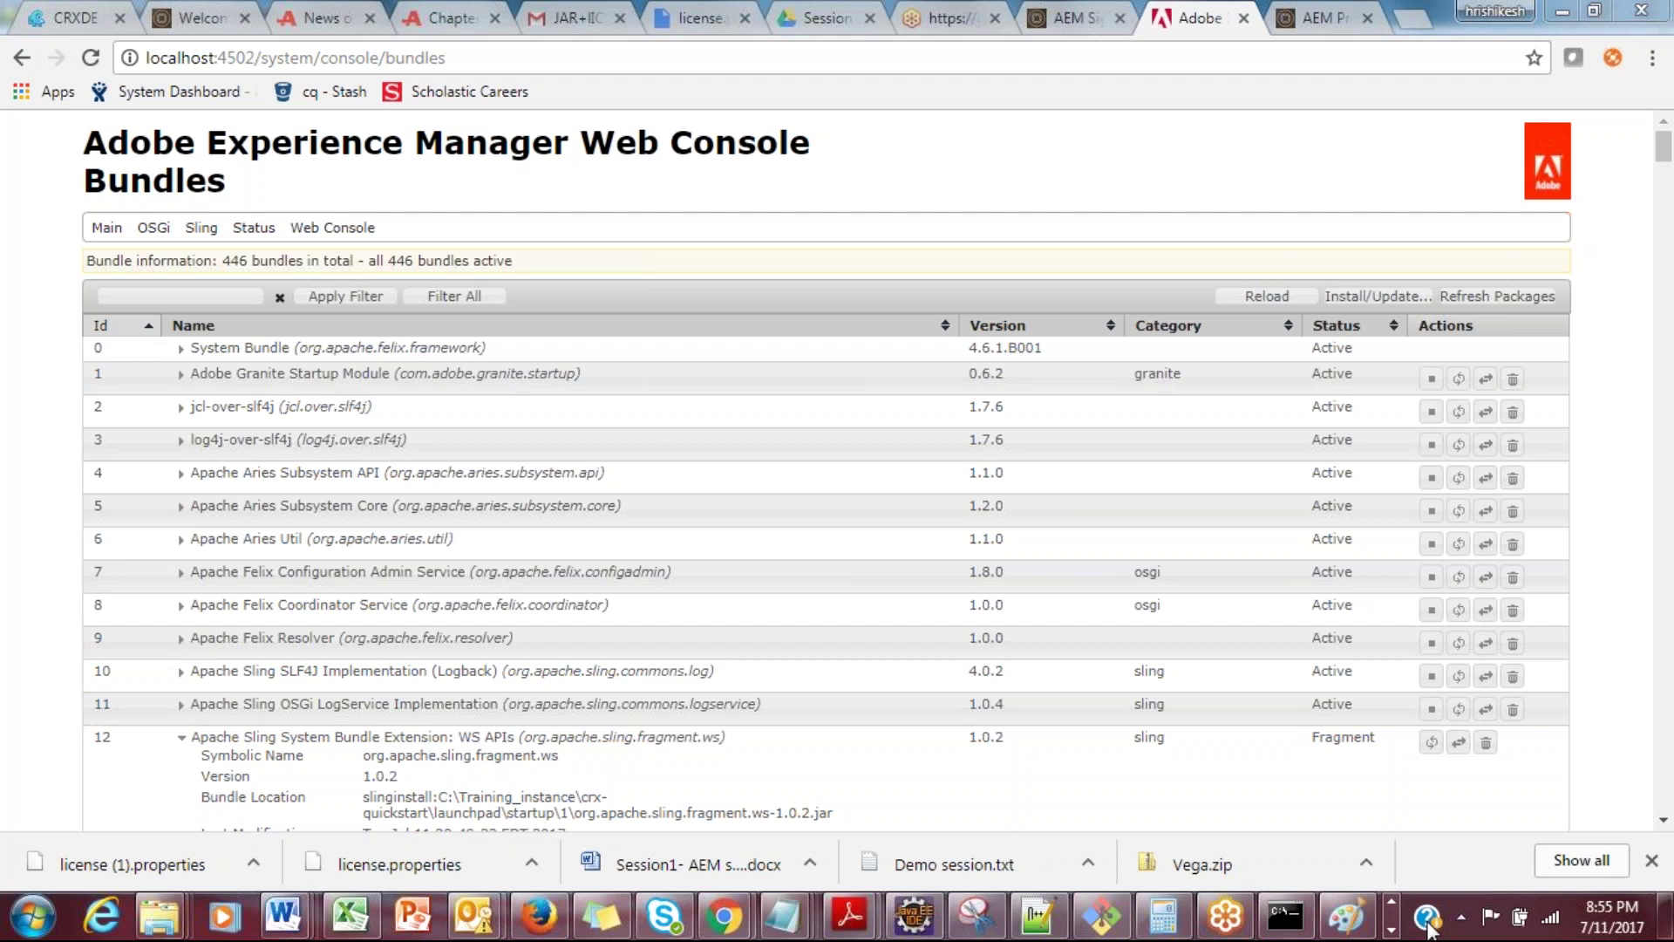
click(1392, 929)
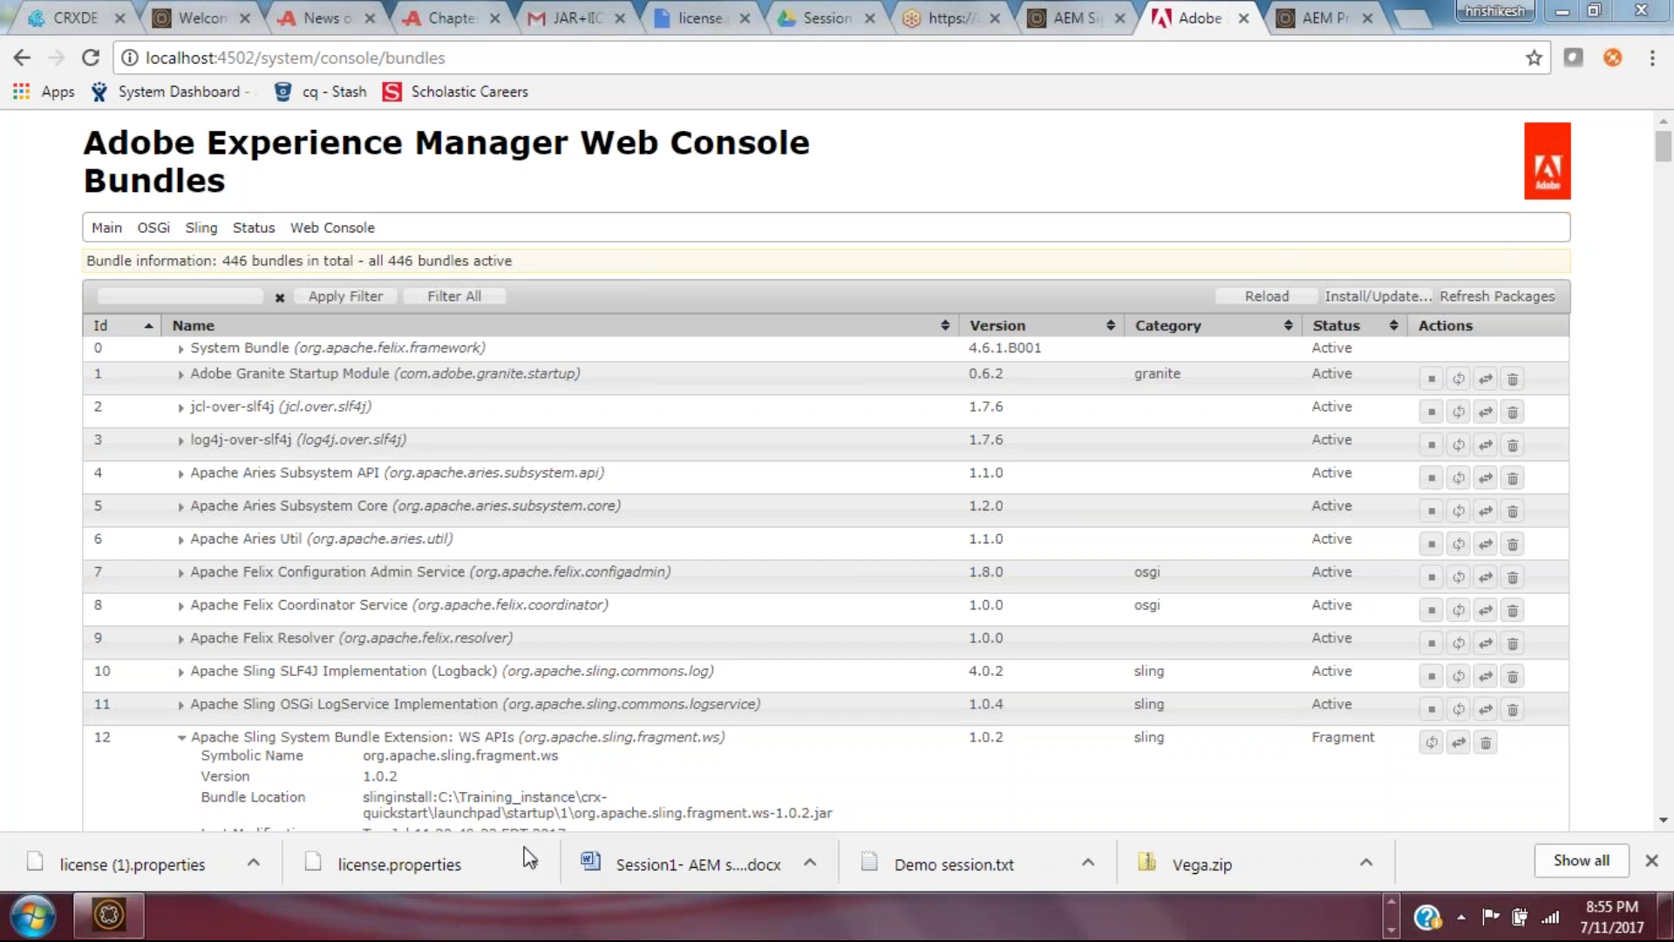
Step: Switch the AEM Quickstart server OFF and reload the Bundles page to watch it stop
click(109, 914)
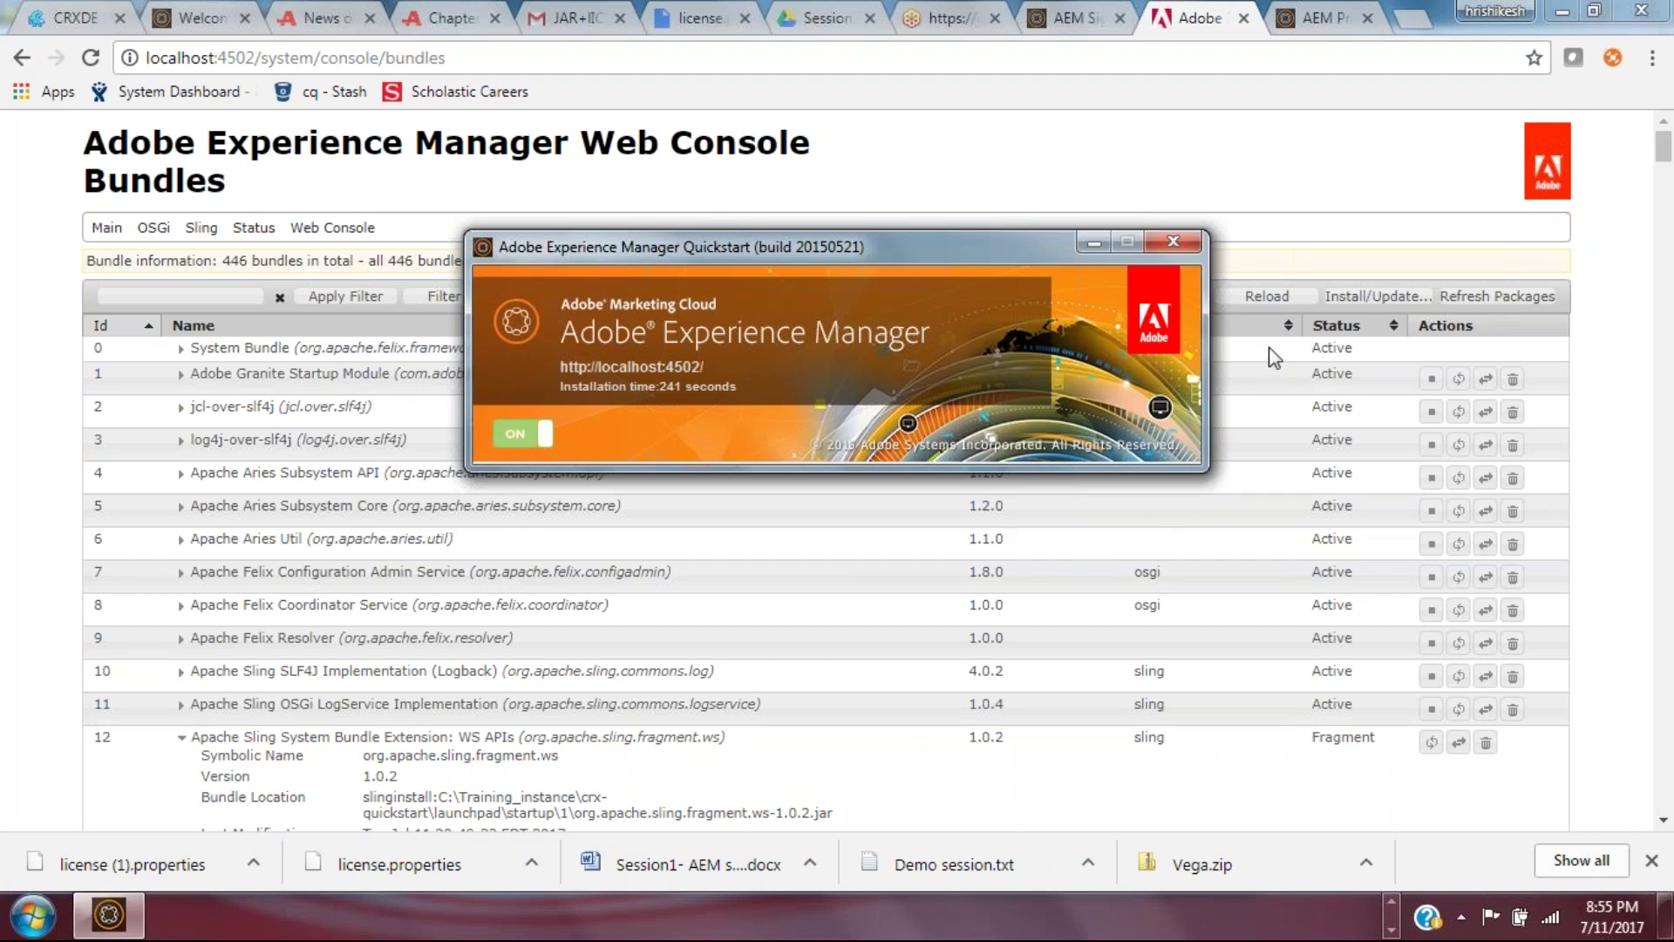
click(1300, 283)
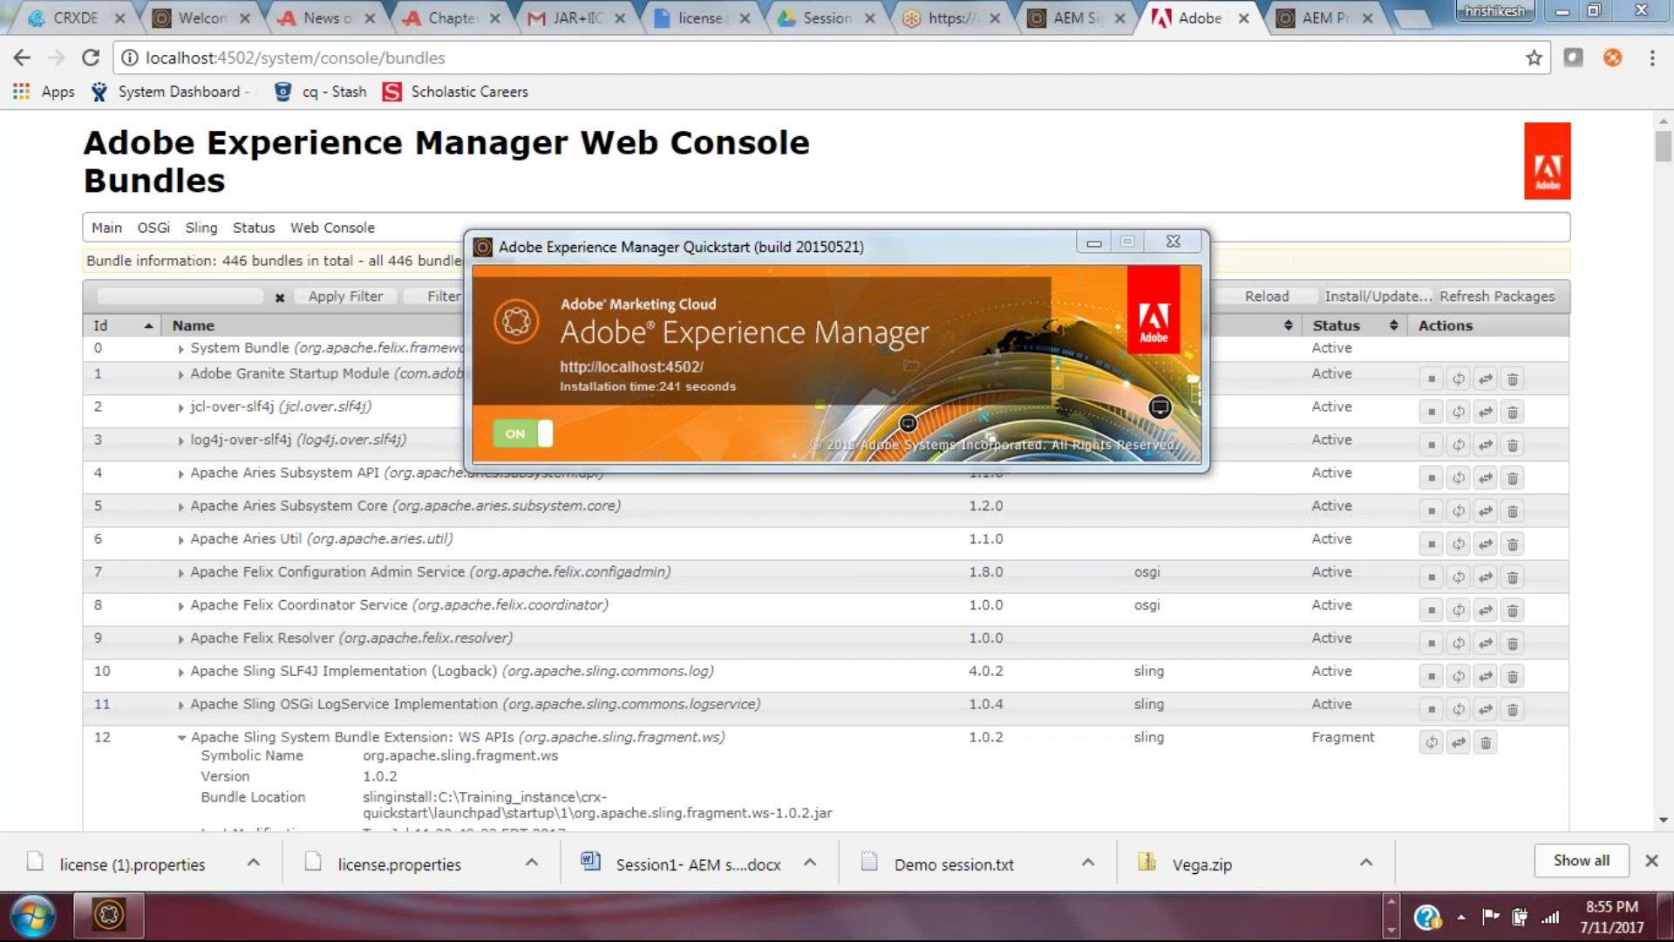
click(550, 436)
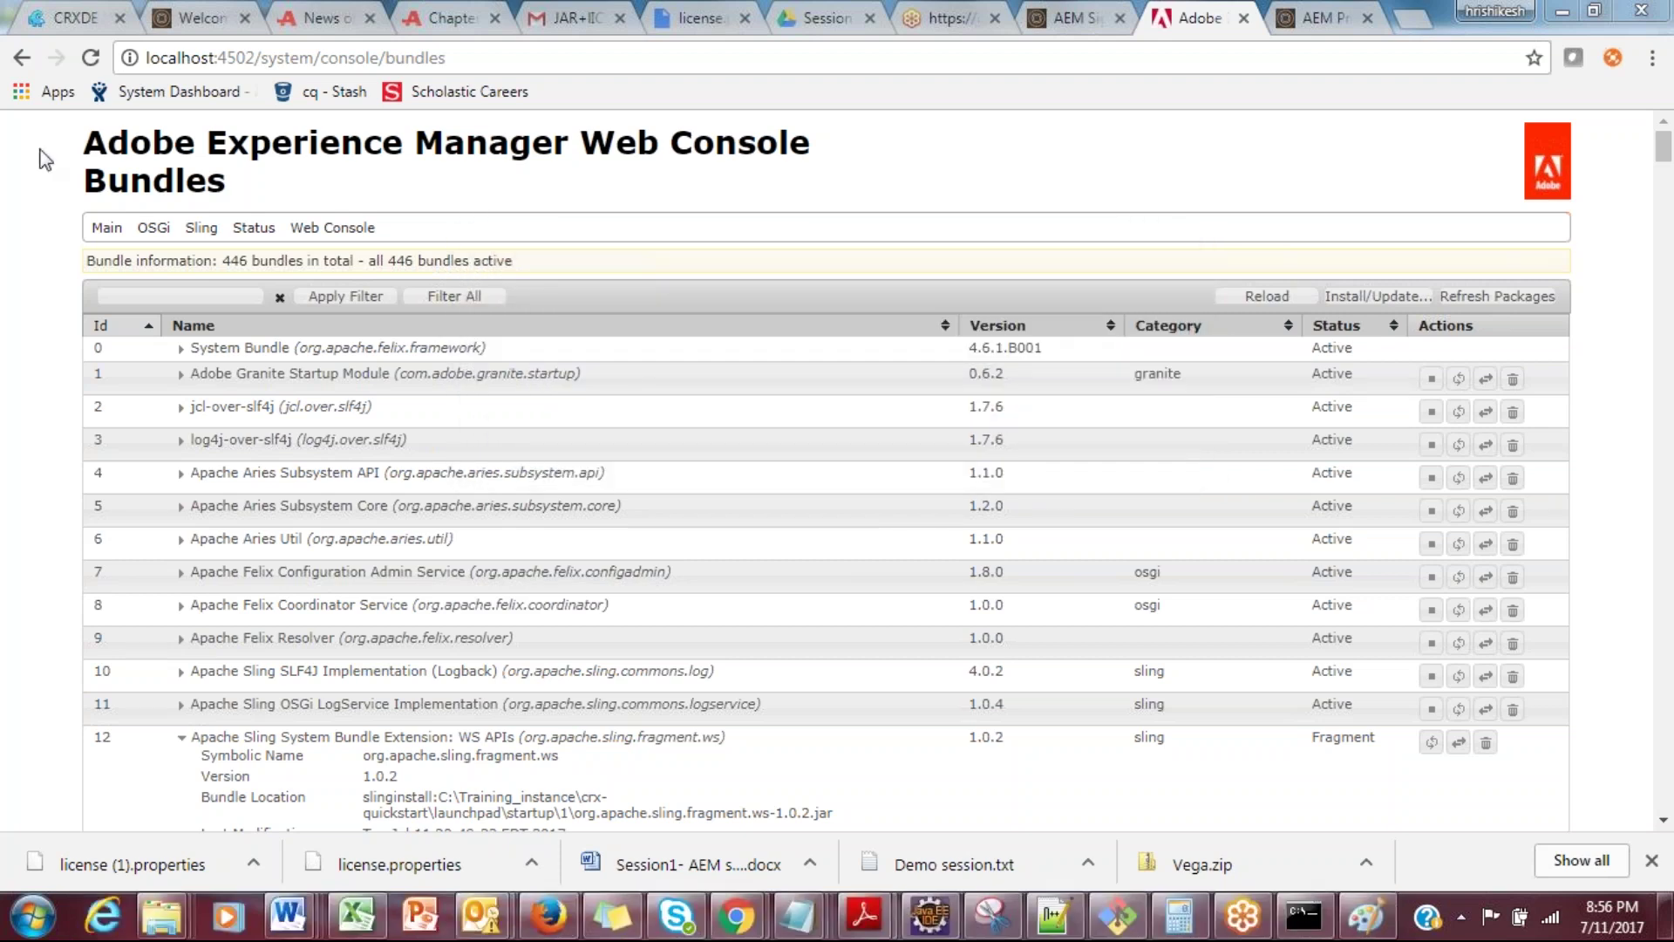
click(87, 65)
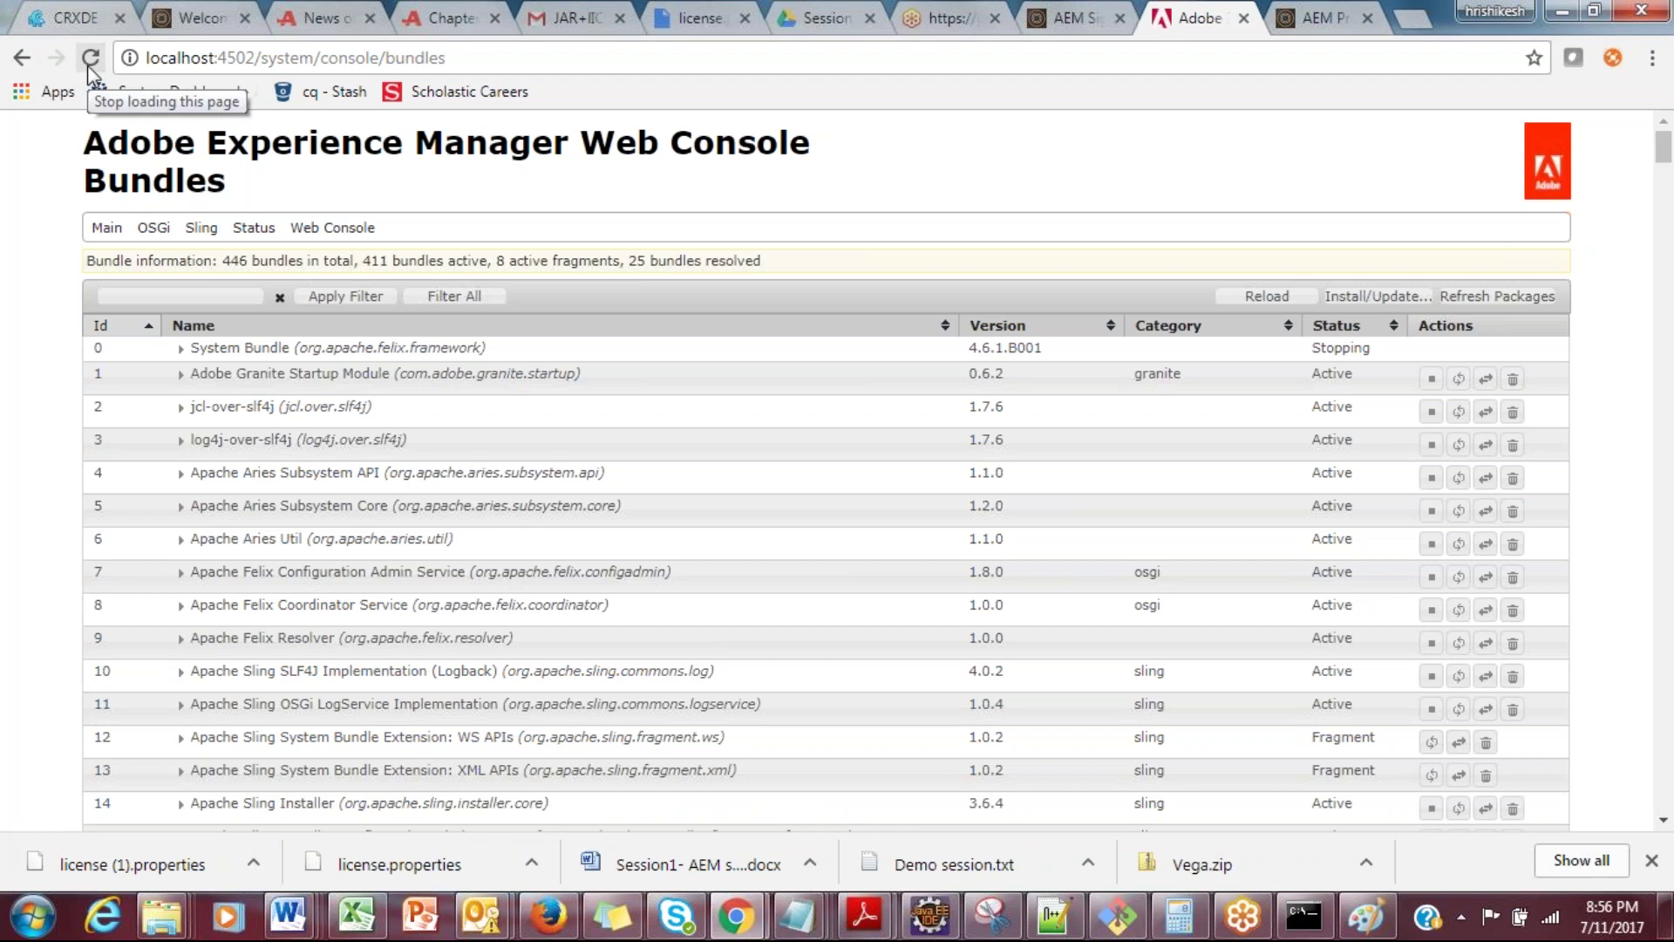
Step: Reload the Bundles page, then load the bare localhost:4502 address
click(89, 58)
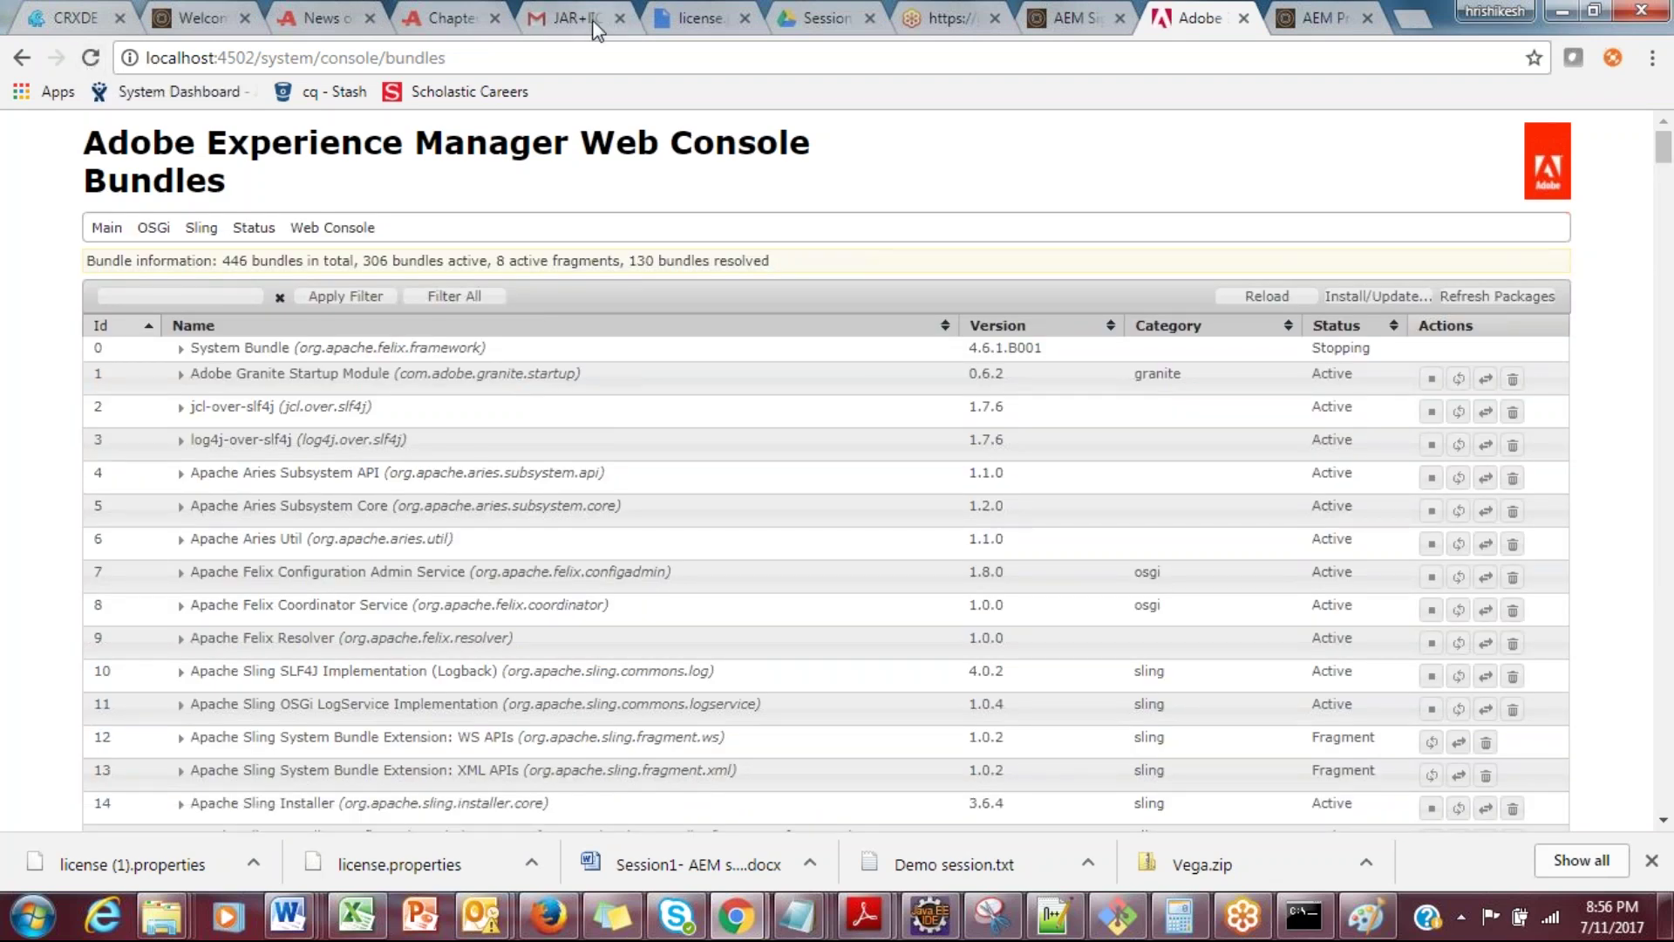
drag(448, 58, 261, 58)
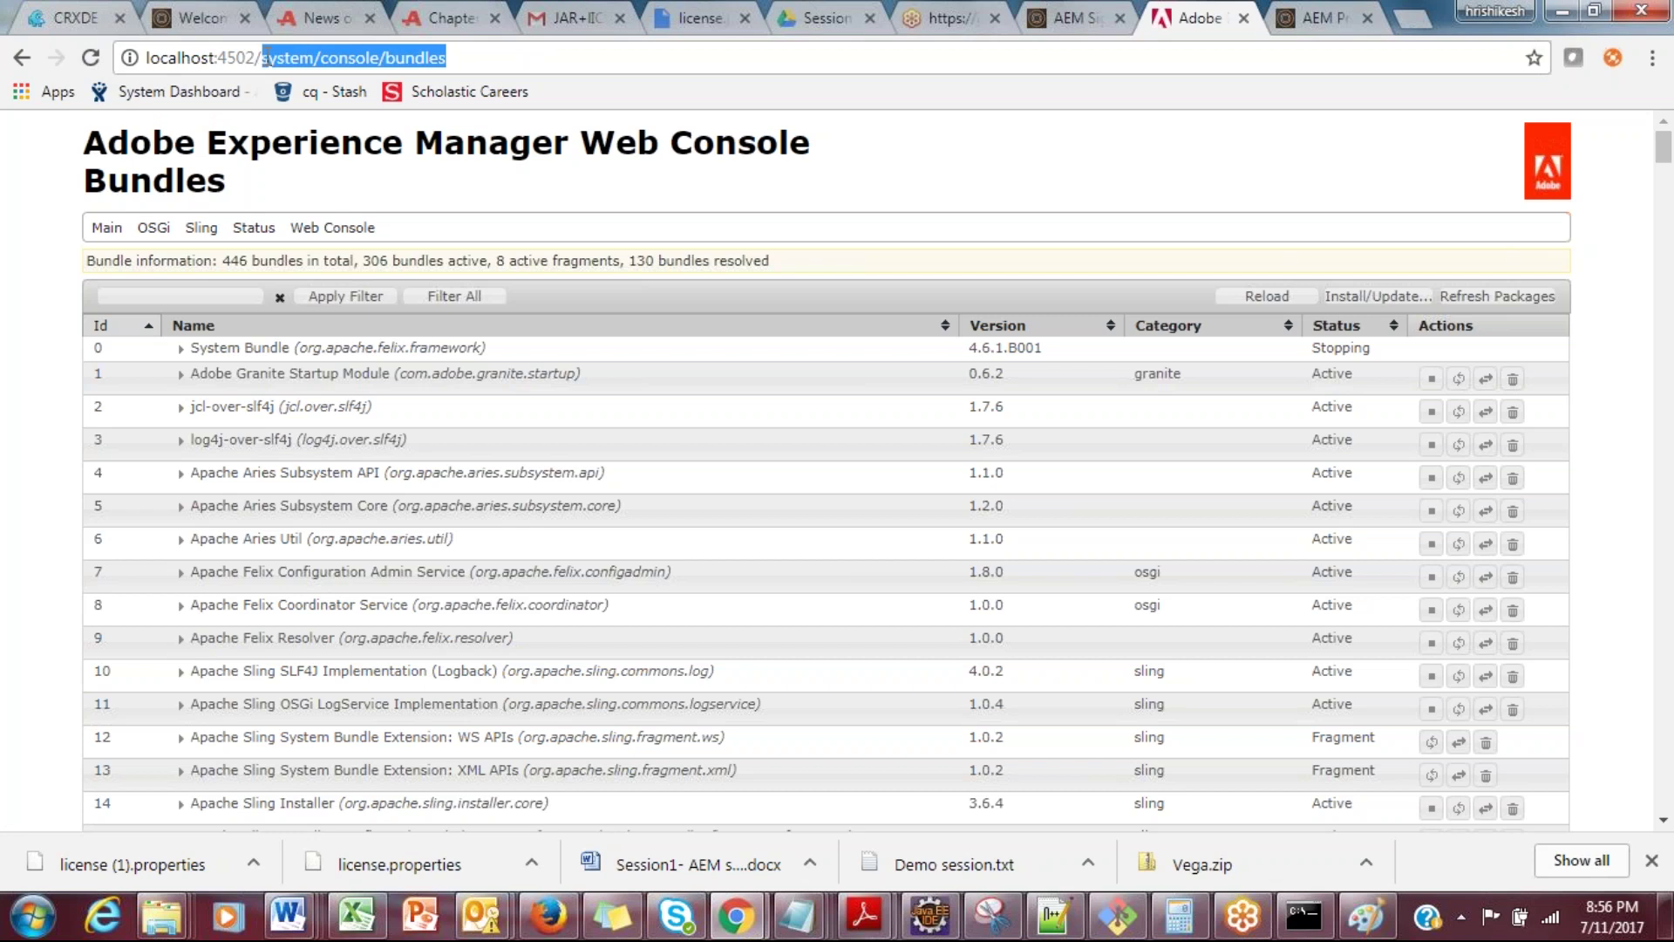
key(BackSpace)
key(Return)
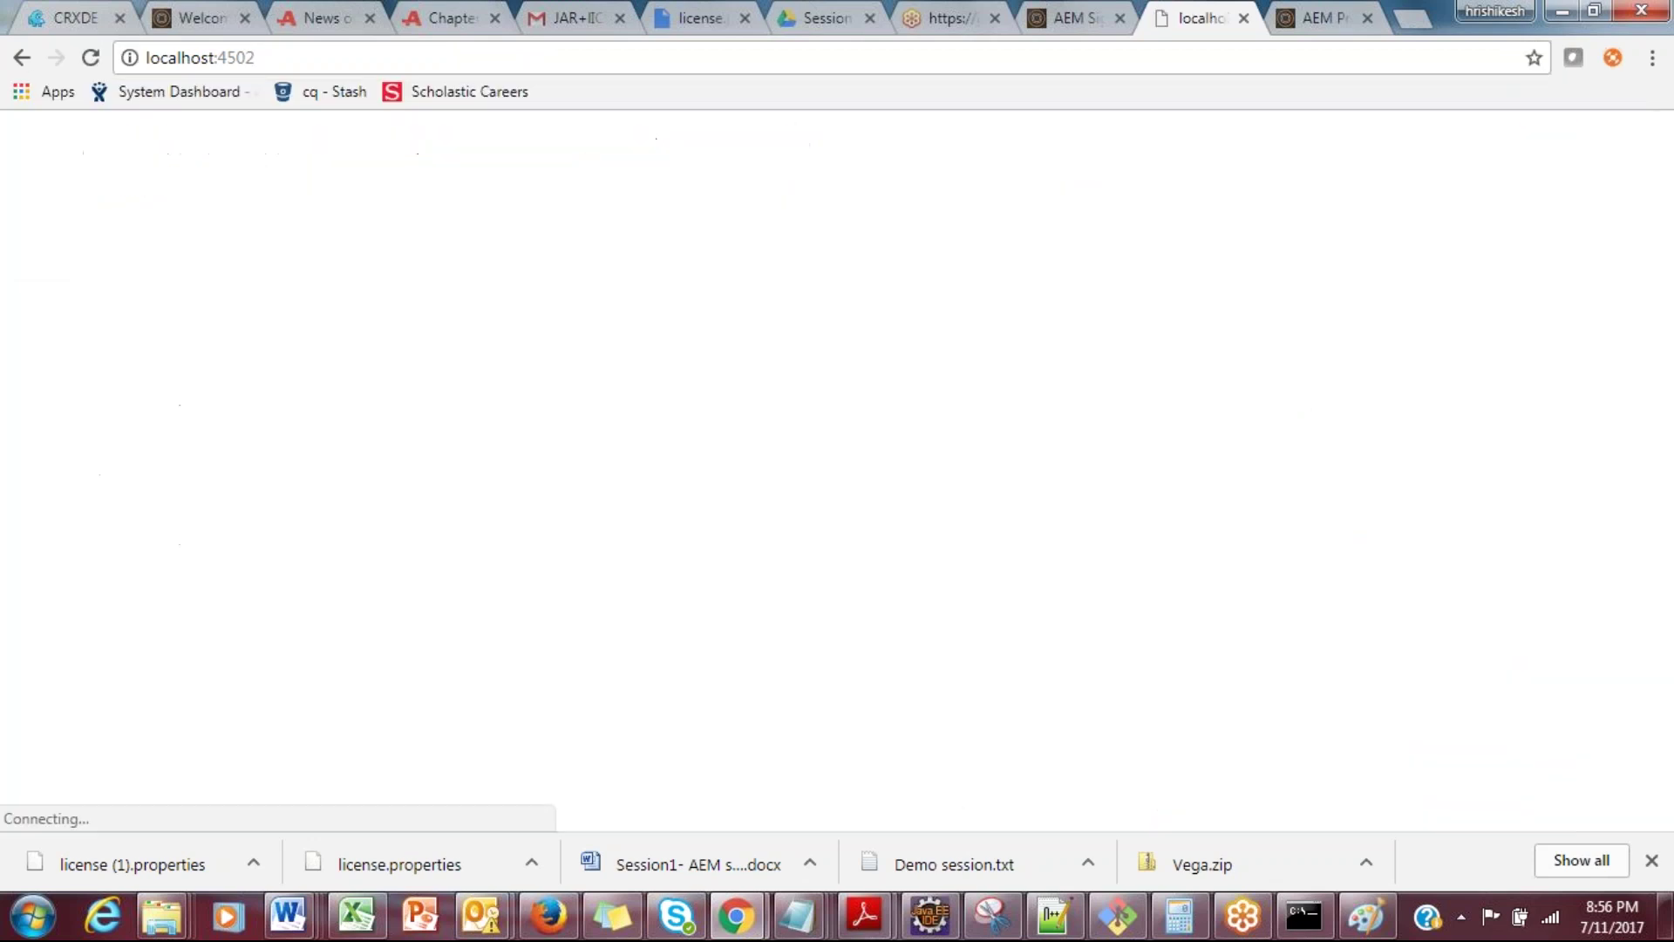
Step: Retry localhost:4502/system/console to confirm the connection is refused
click(314, 58)
click(318, 58)
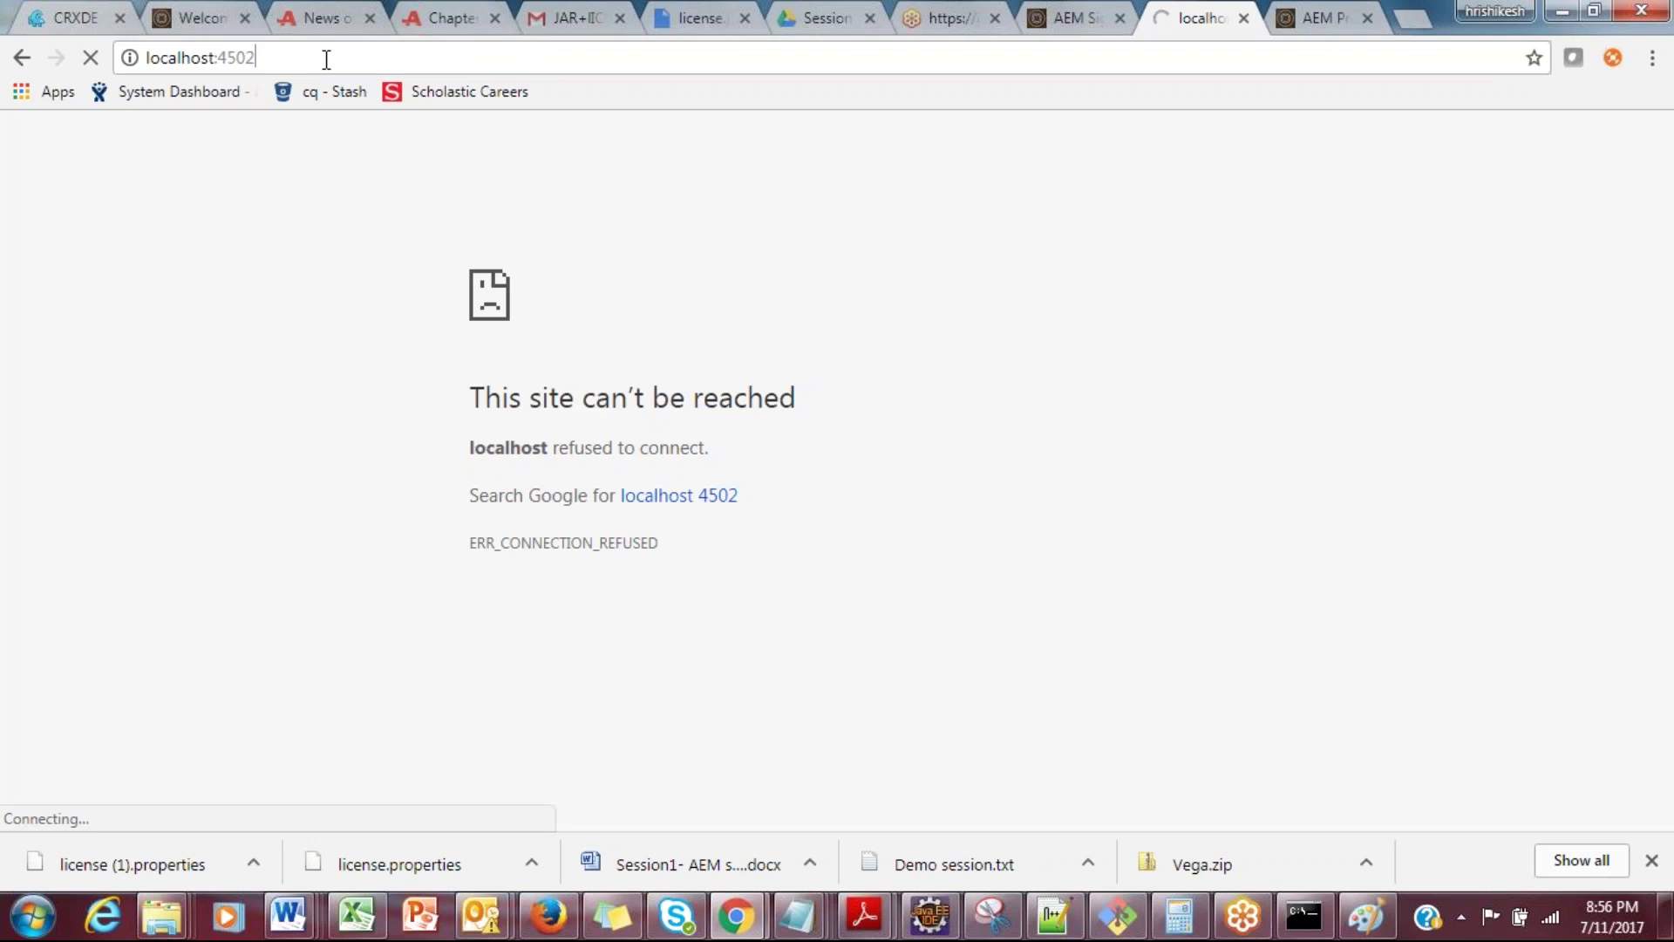
text(/system/console)
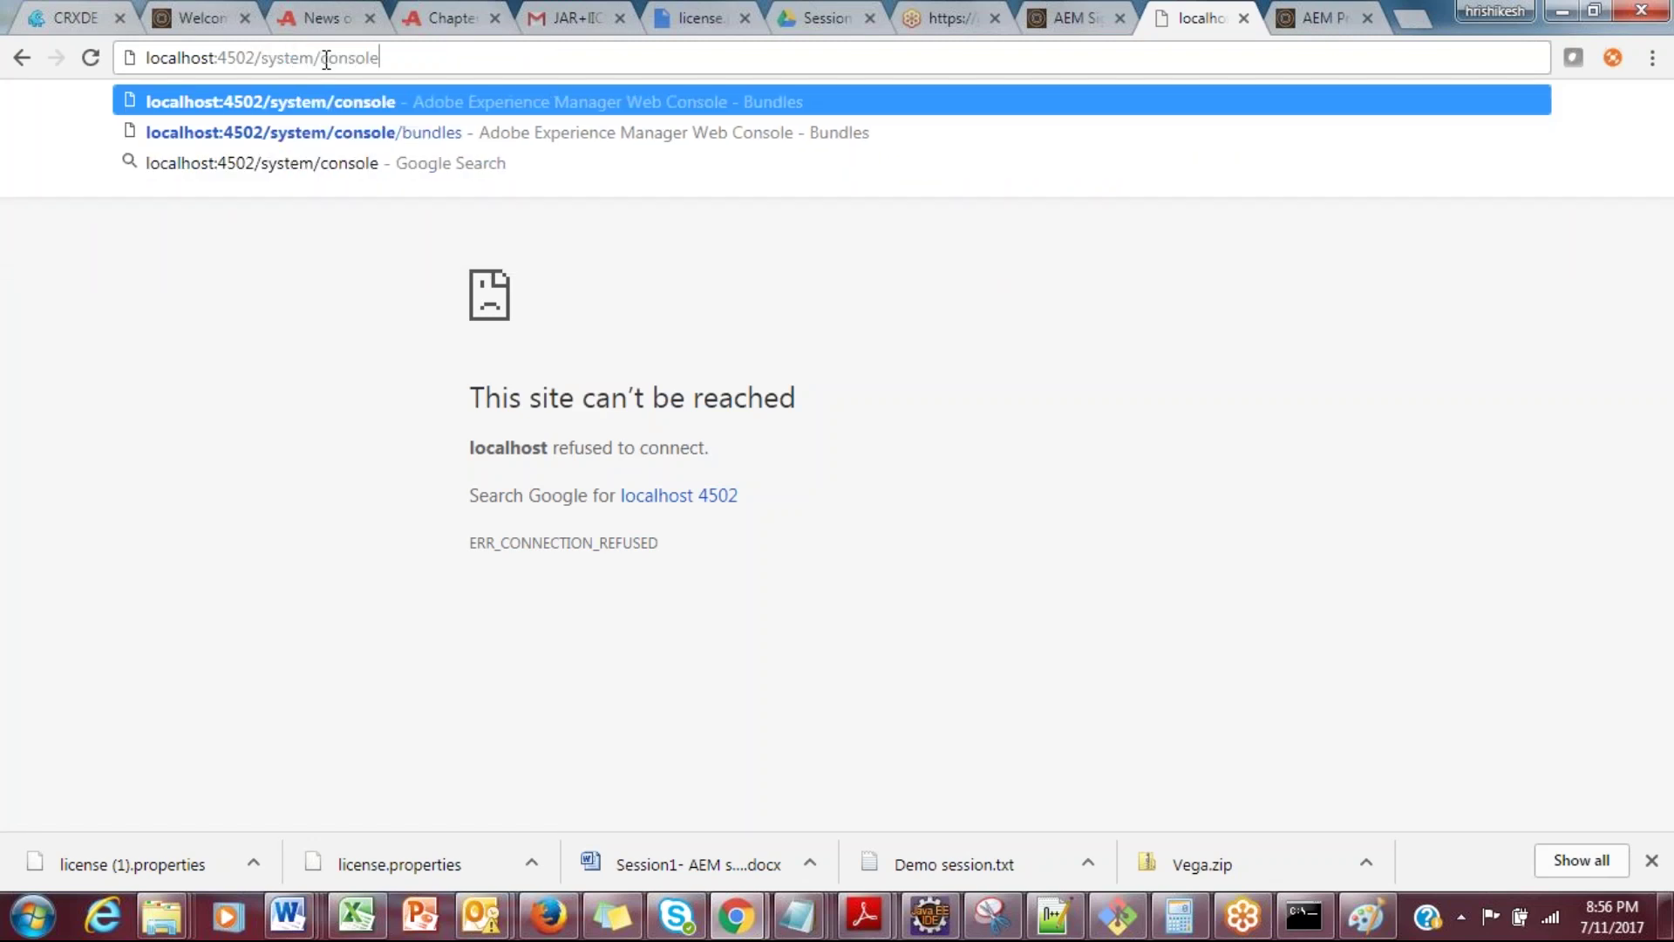
key(Return)
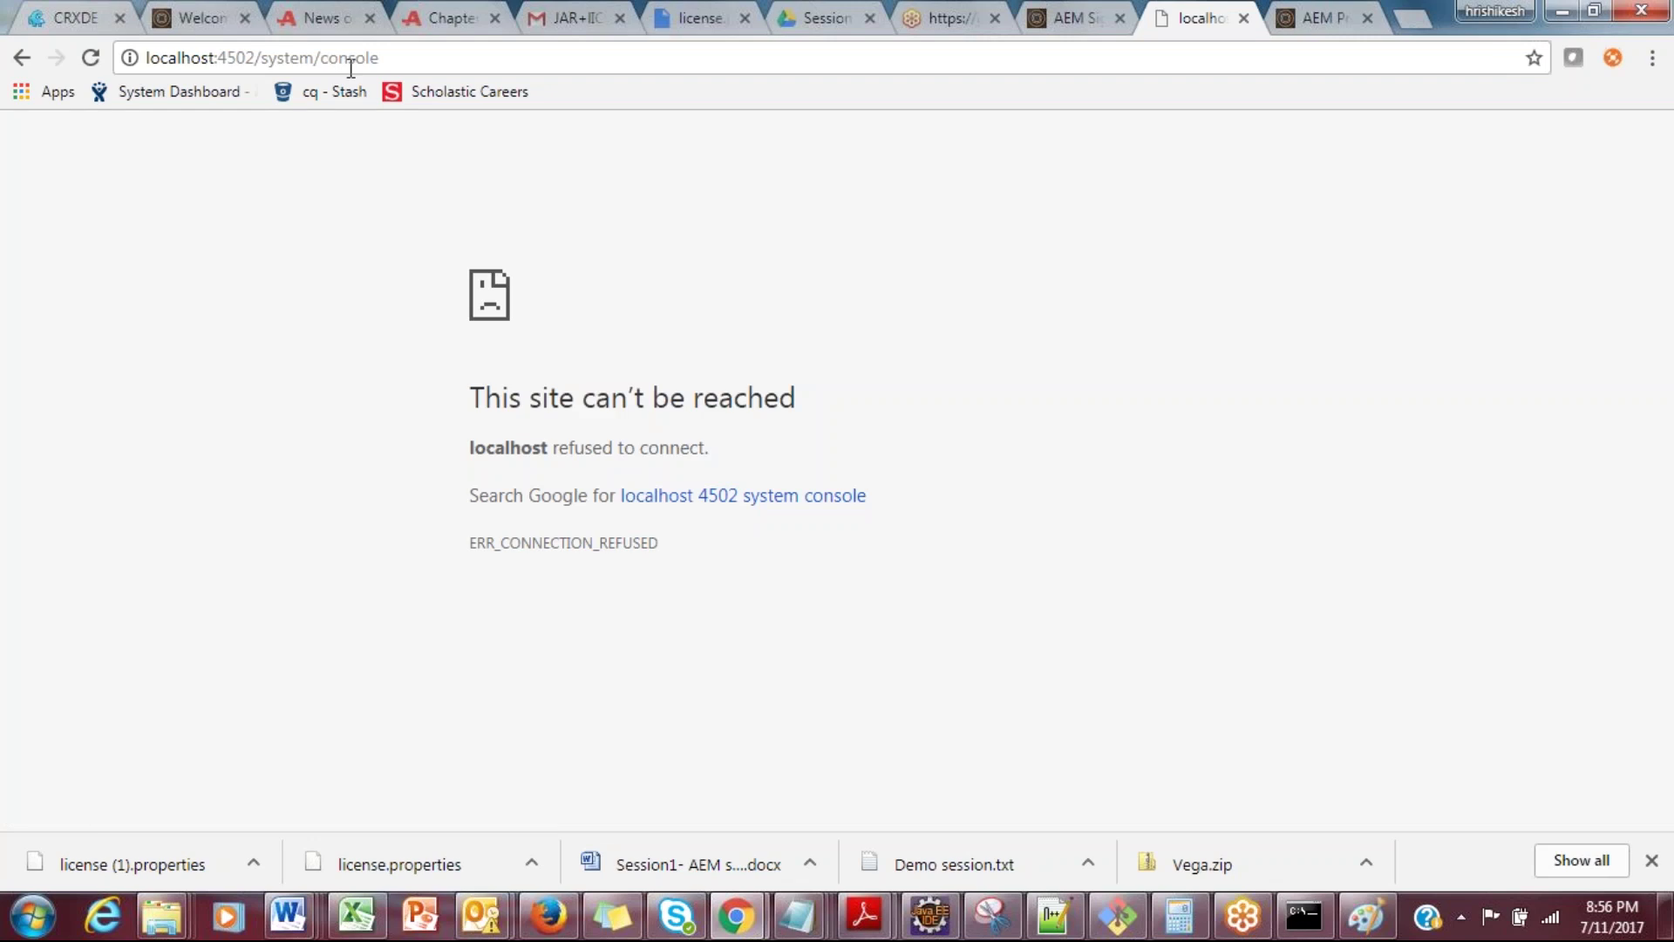
click(417, 54)
click(416, 54)
key(Return)
double_click(417, 54)
click(417, 54)
key(alt+Tab)
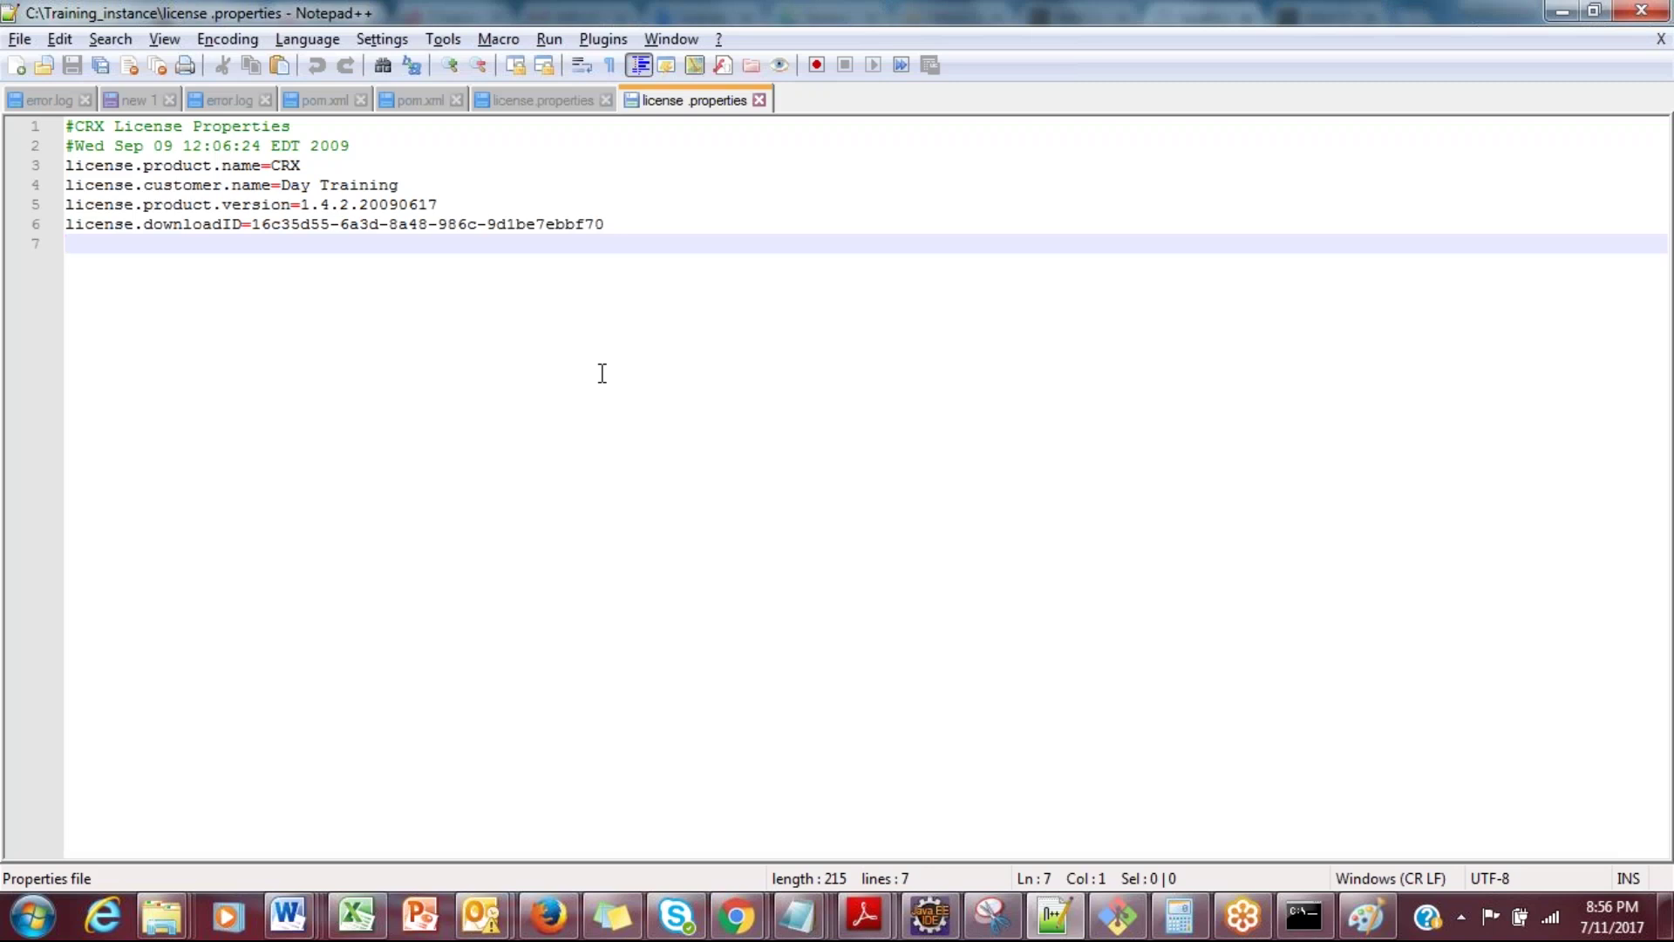
Step: Permanently delete the 8:53 PM license.properties from C:\Training_instance
mouse_move(162, 916)
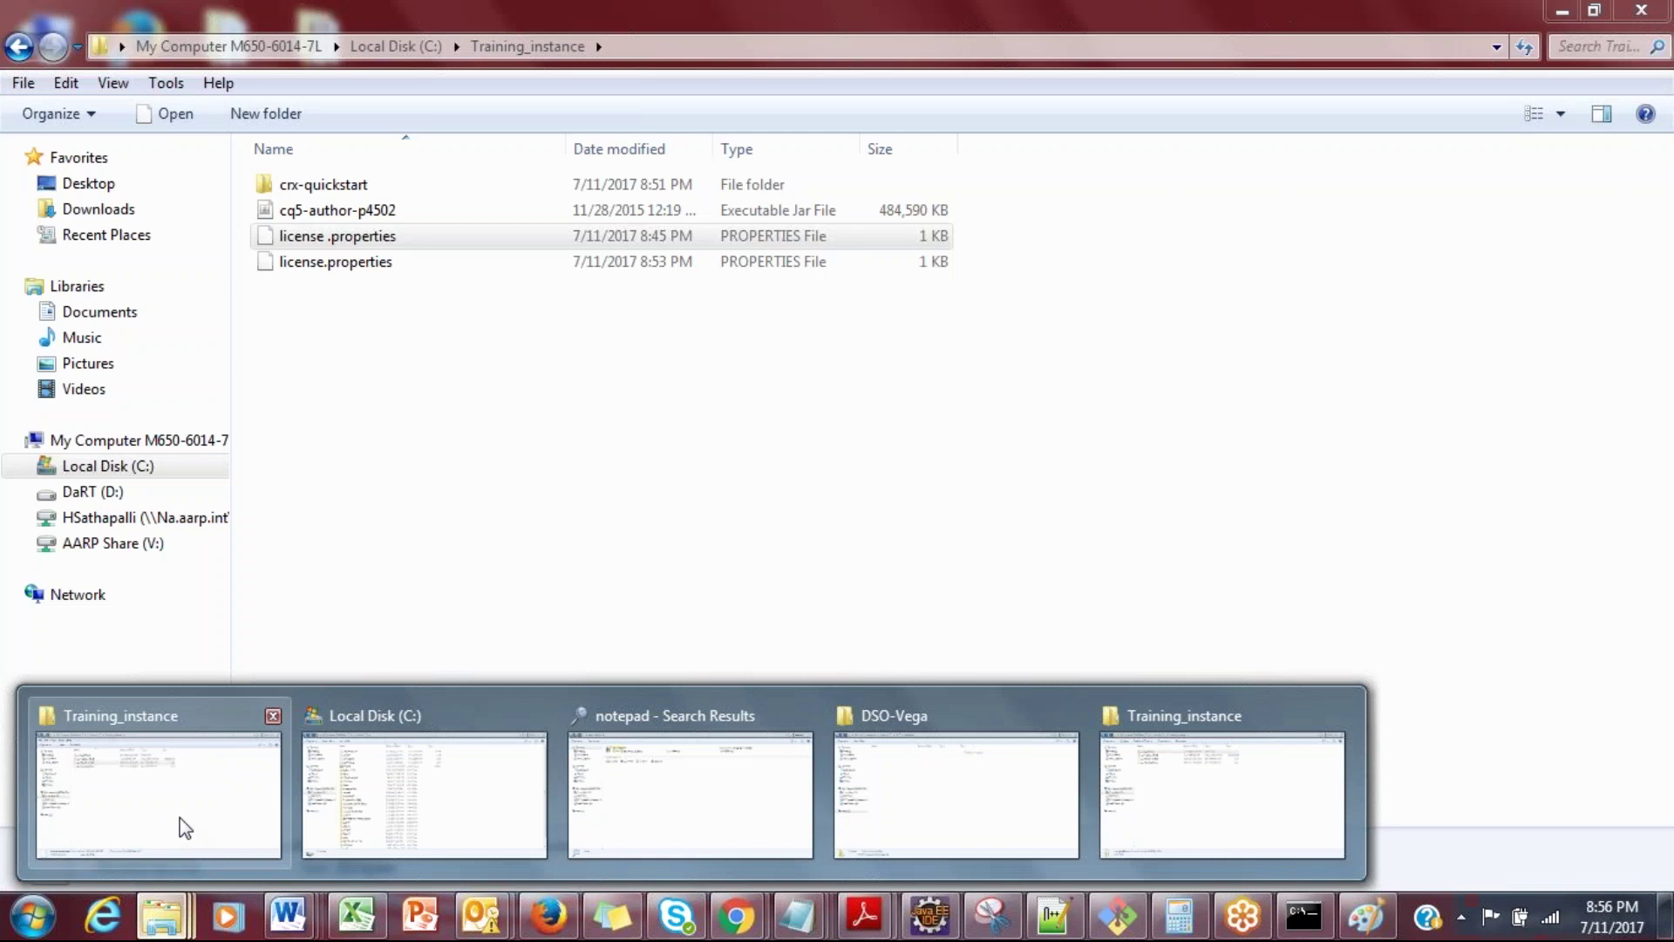
click(185, 828)
click(310, 635)
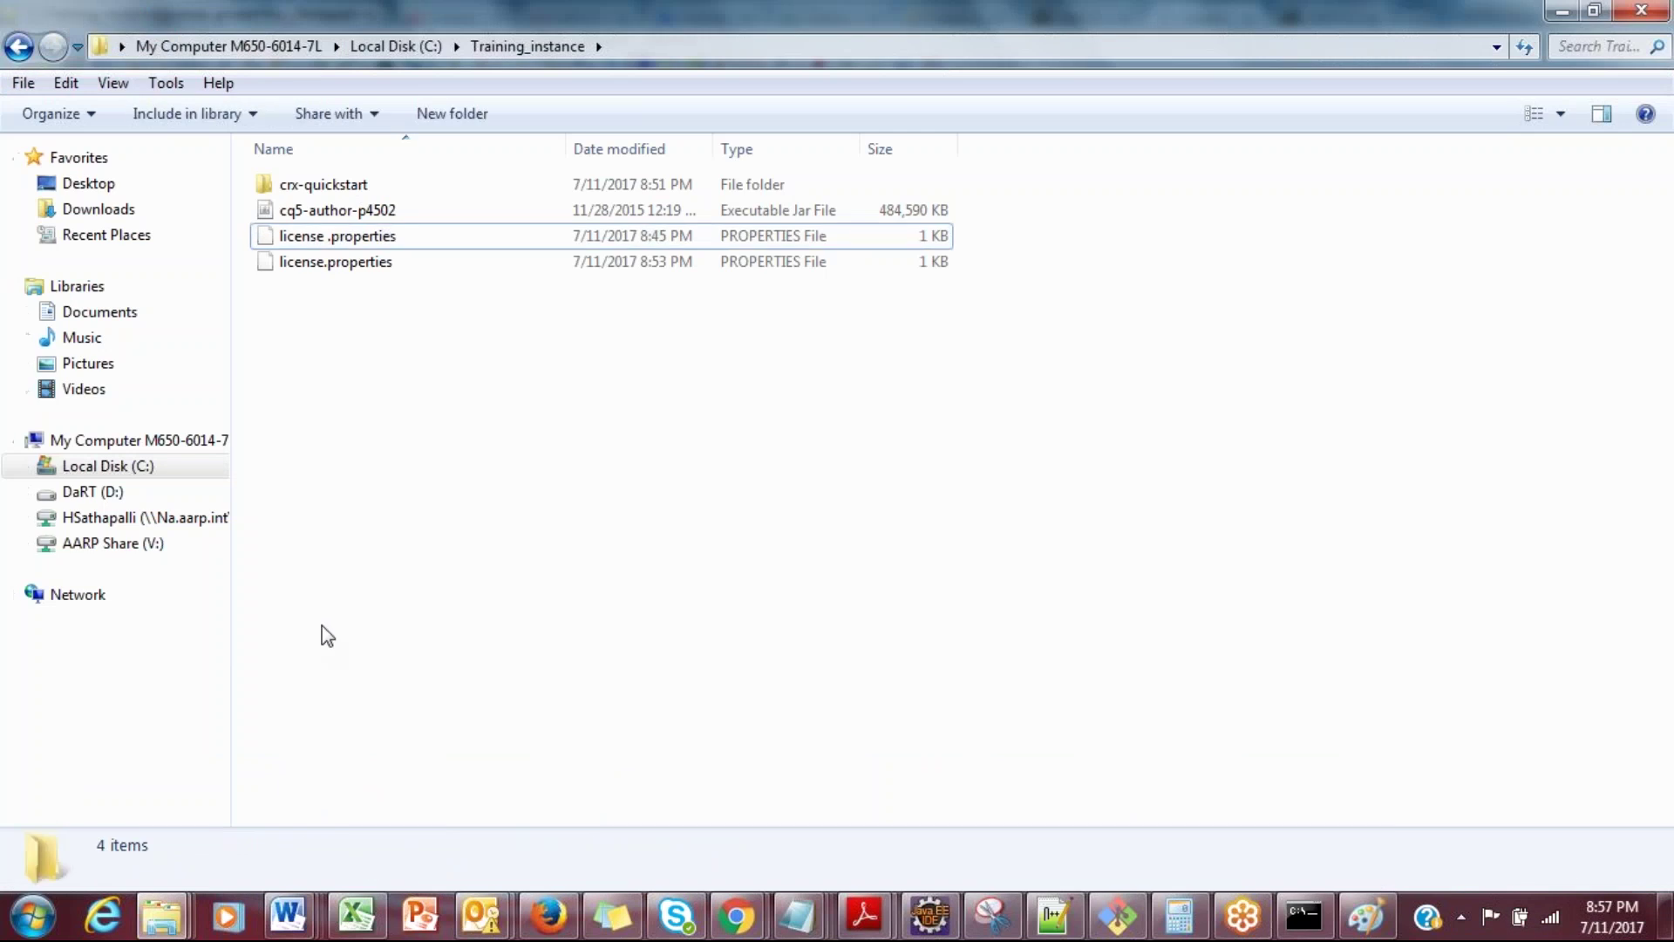
click(487, 268)
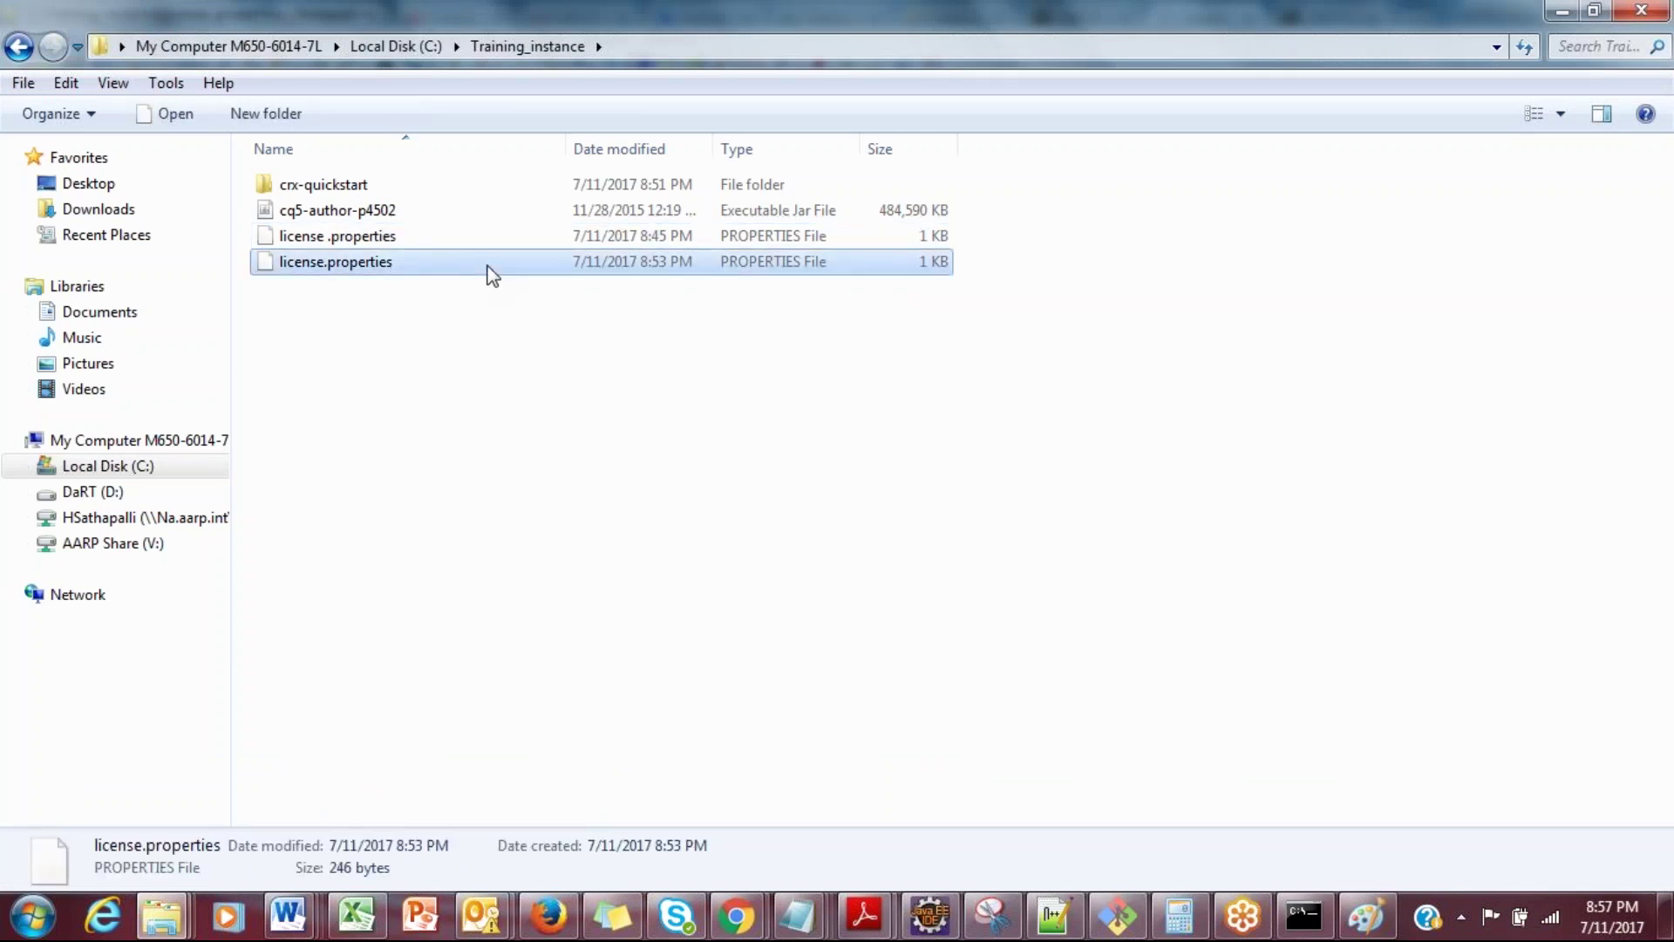
key(shift+Delete)
key(Return)
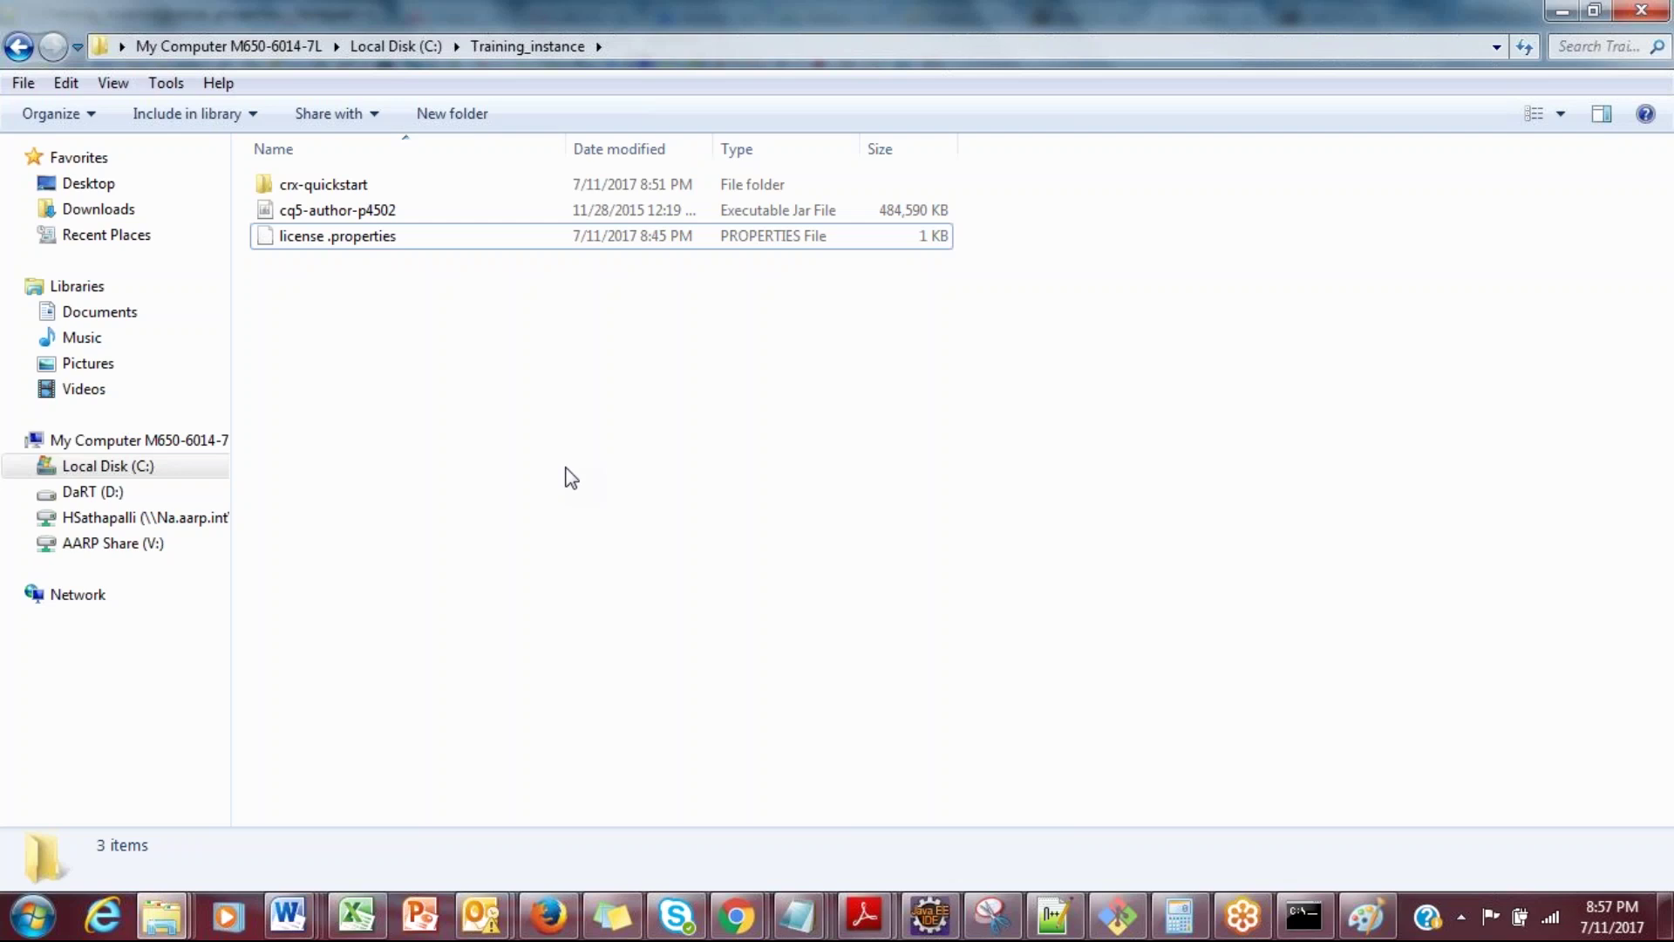
right_click(570, 476)
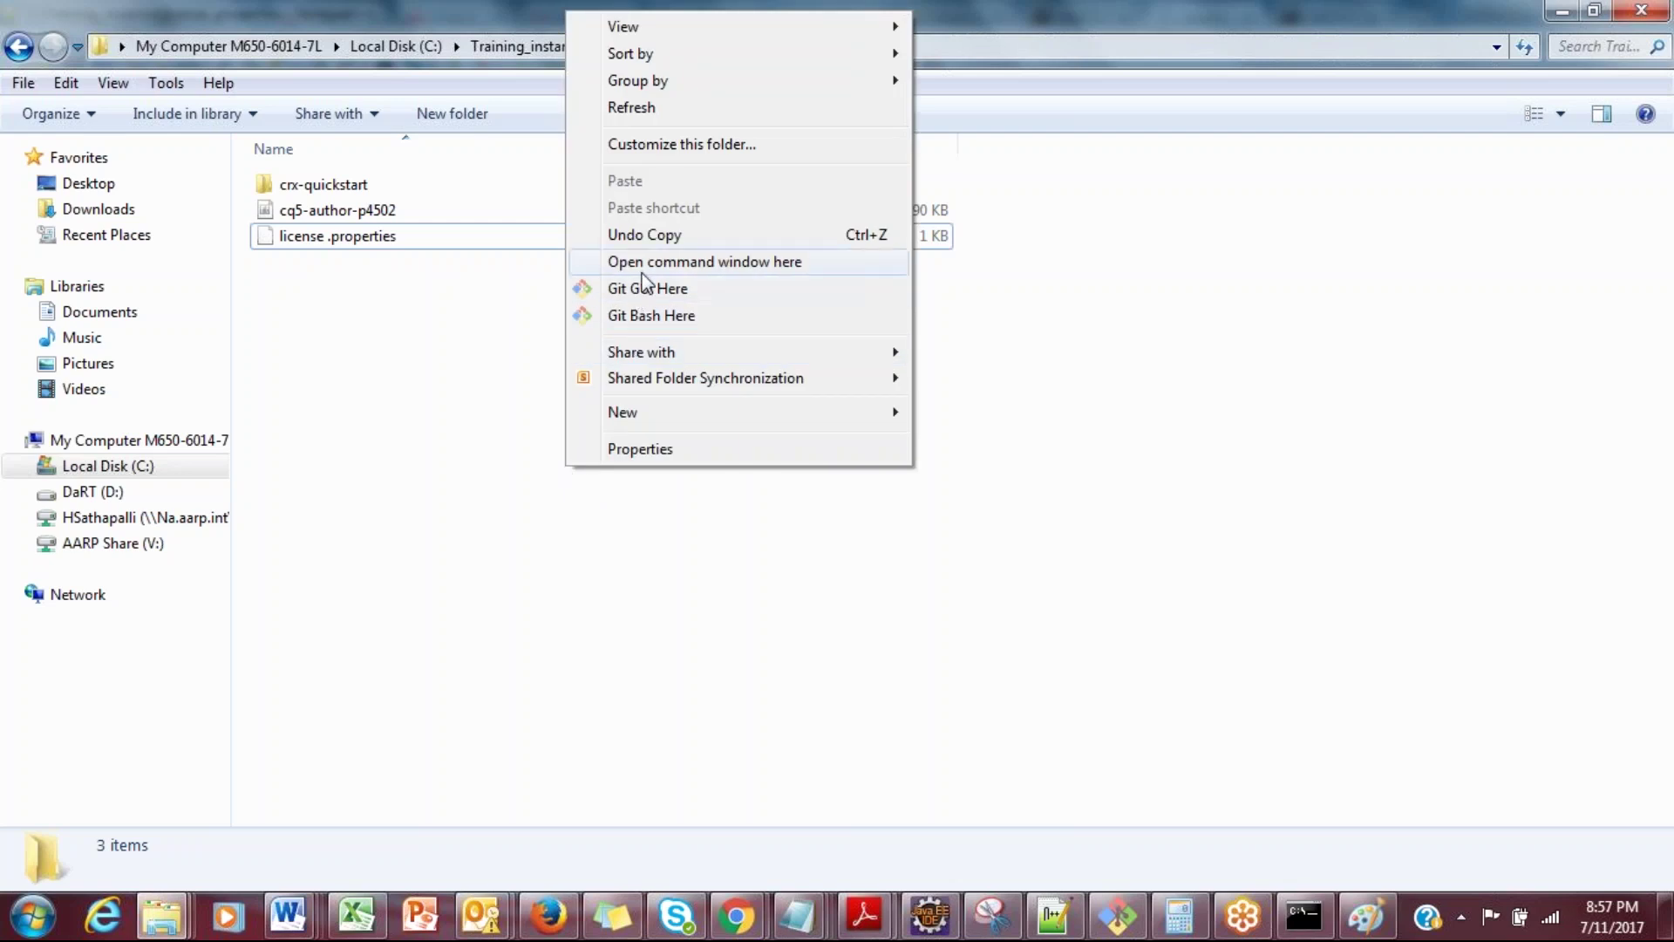
Step: Open a command window in C:\Training_instance and type java -jar cq-author-p4502.jar
click(643, 263)
text(java)
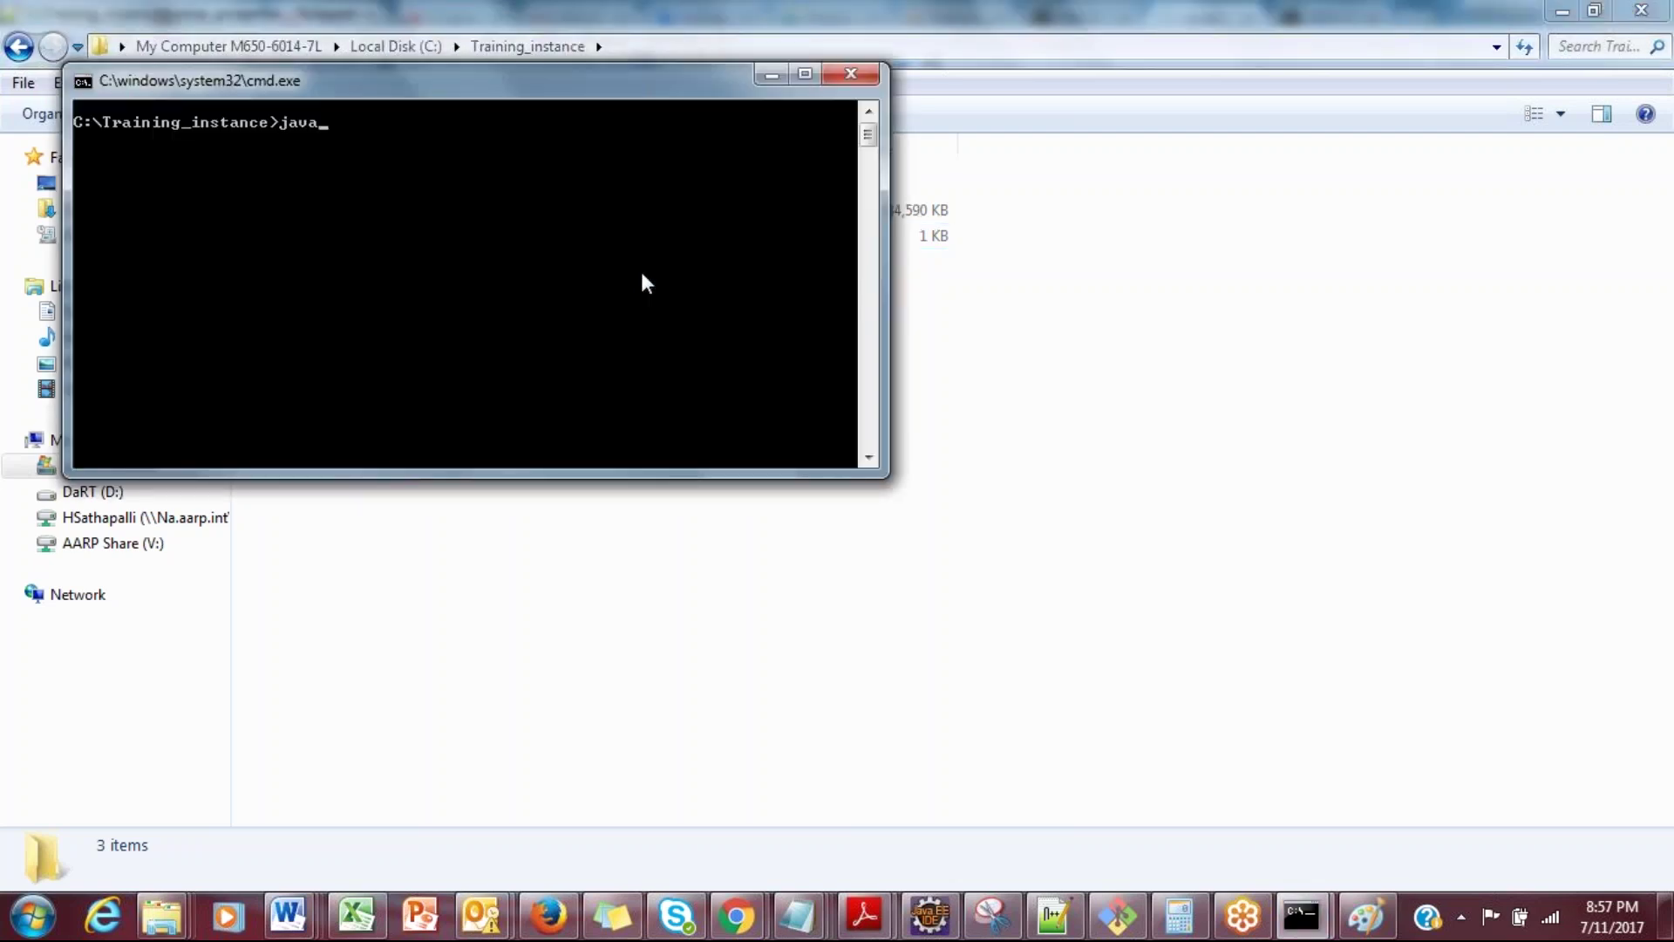
text( -jar)
drag(649, 82, 855, 400)
text(cq--aut)
key(BackSpace)
key(BackSpace)
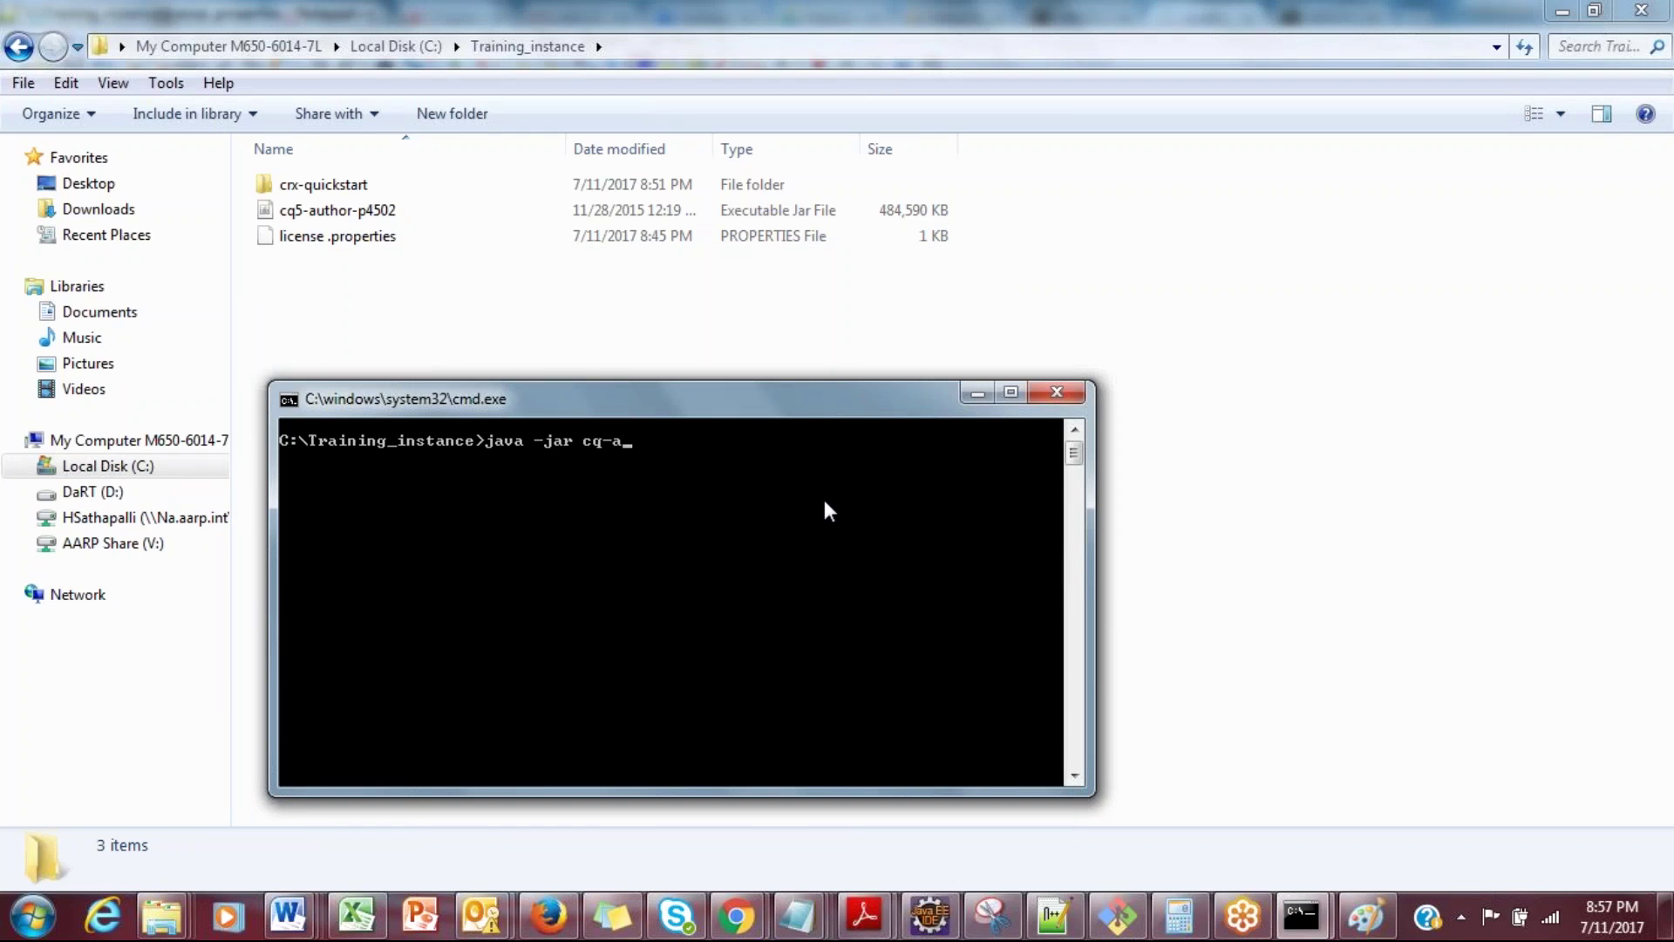
text(uthor-p4502.jar)
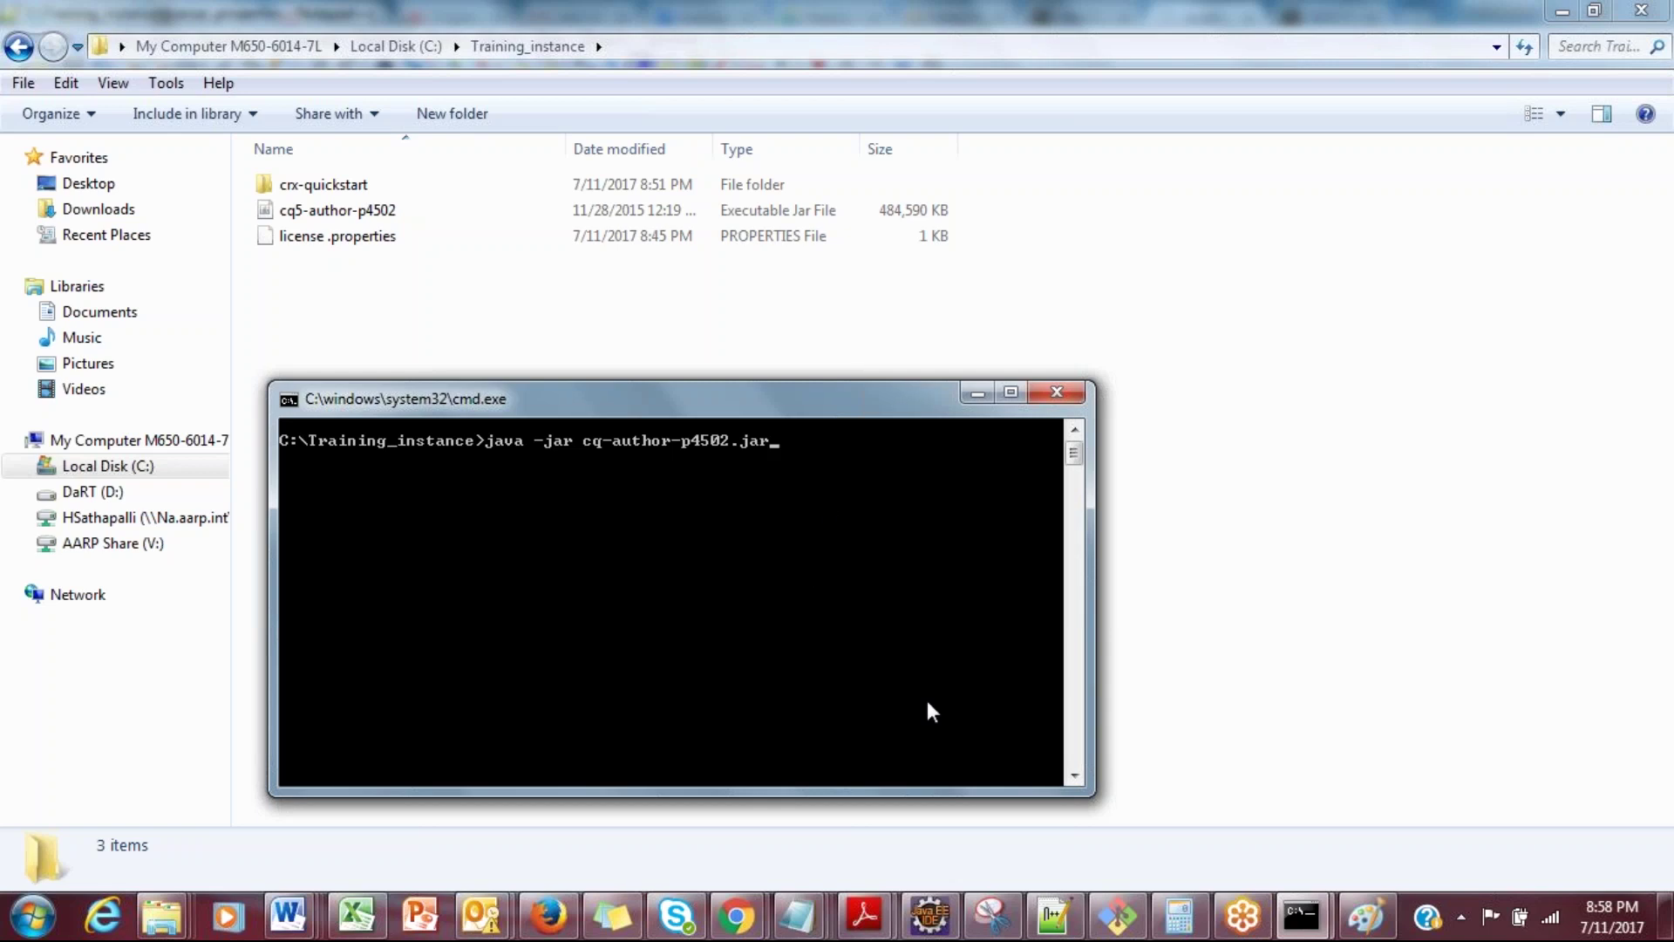
Step: Pick the Word document list from the taskbar to reach the Session1- AEM setup notes
click(290, 913)
Step: Scroll the Session1- AEM setup notes to the java -Xmx1024m -XX:MaxPermSize=256M command on page 2
click(1542, 767)
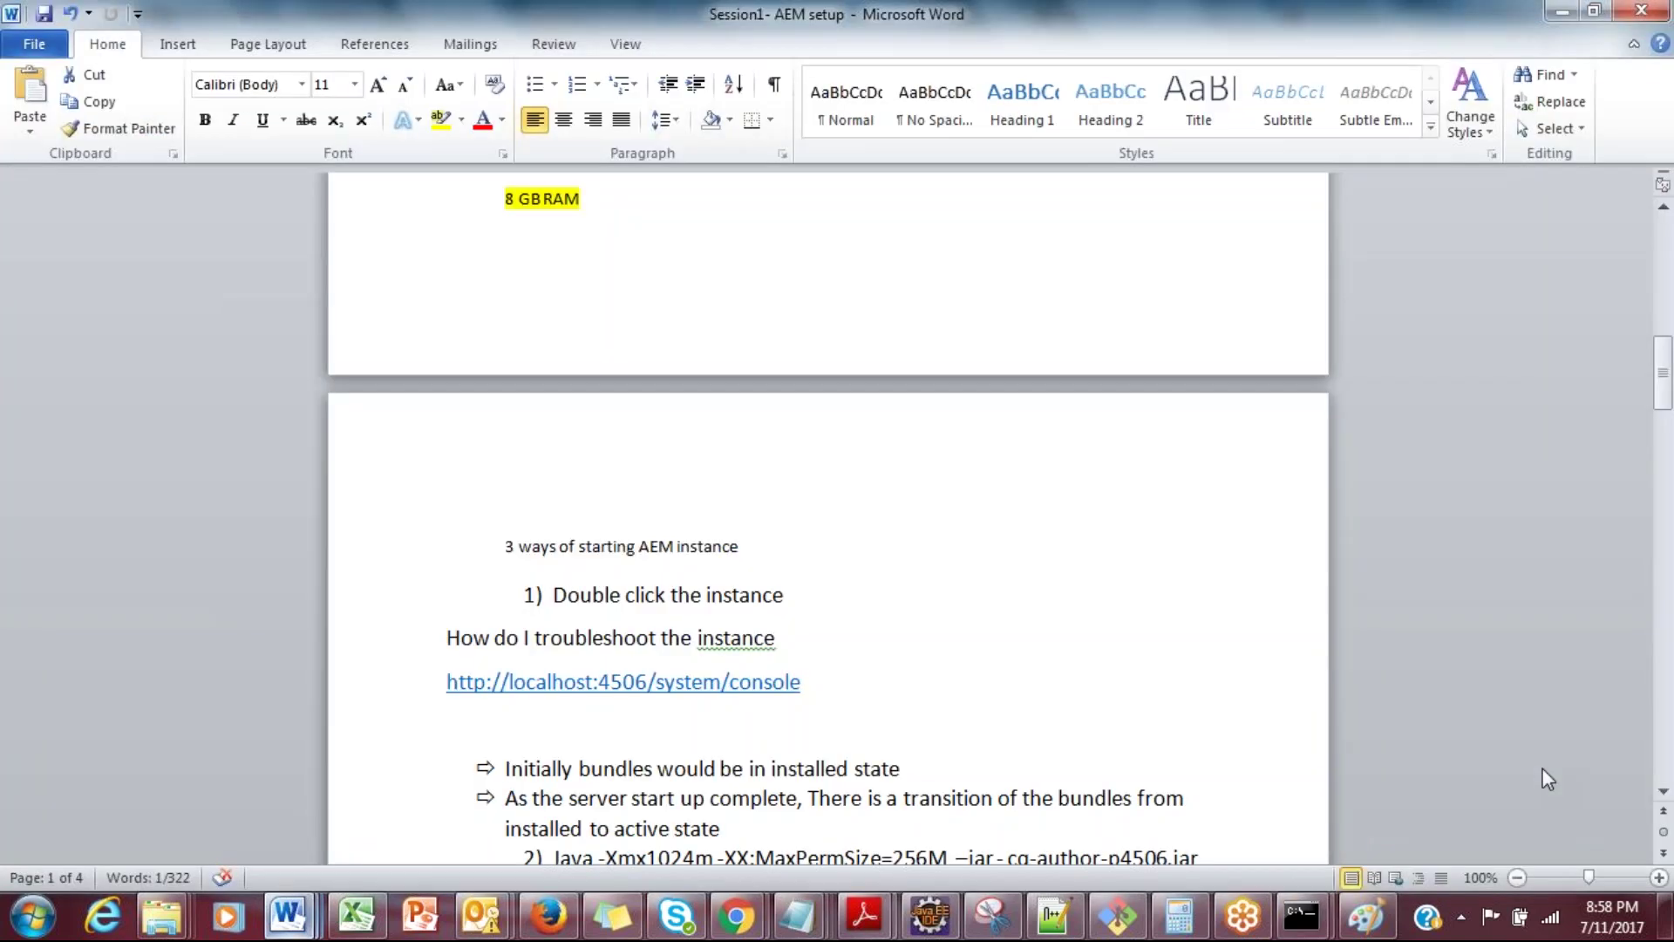
drag(1666, 388, 1665, 436)
click(950, 455)
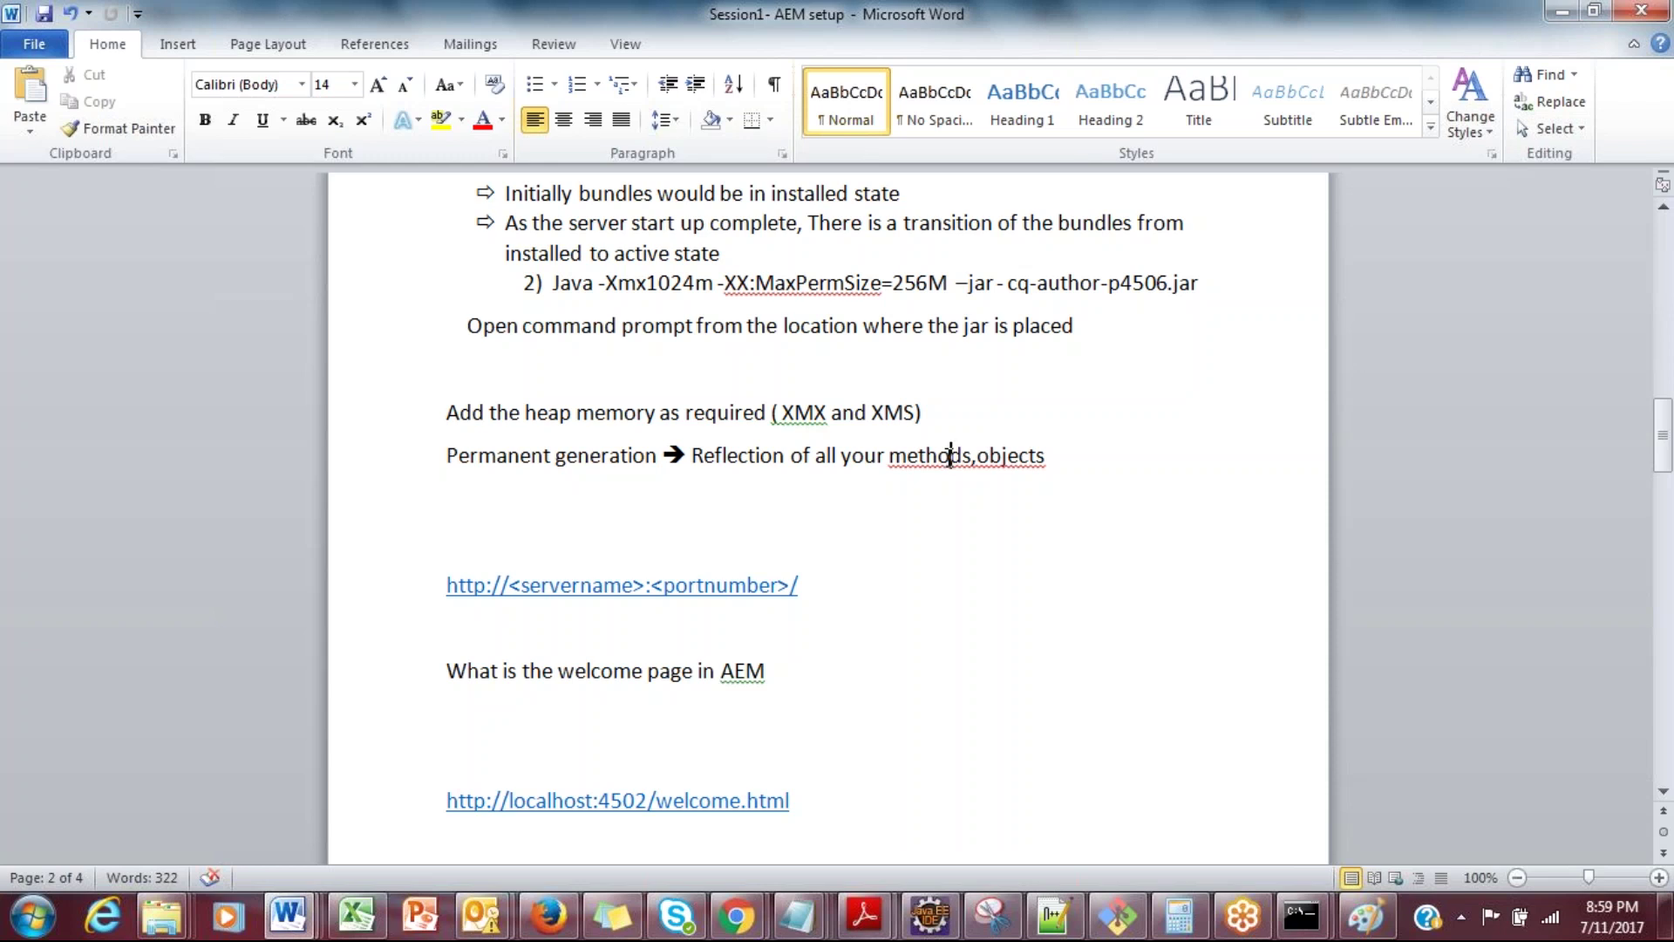
Step: Inspect the -Xmx1024m and MaxPermSize options of the Java start command in the notes
double_click(478, 455)
click(478, 455)
click(785, 359)
drag(605, 286, 552, 286)
click(583, 286)
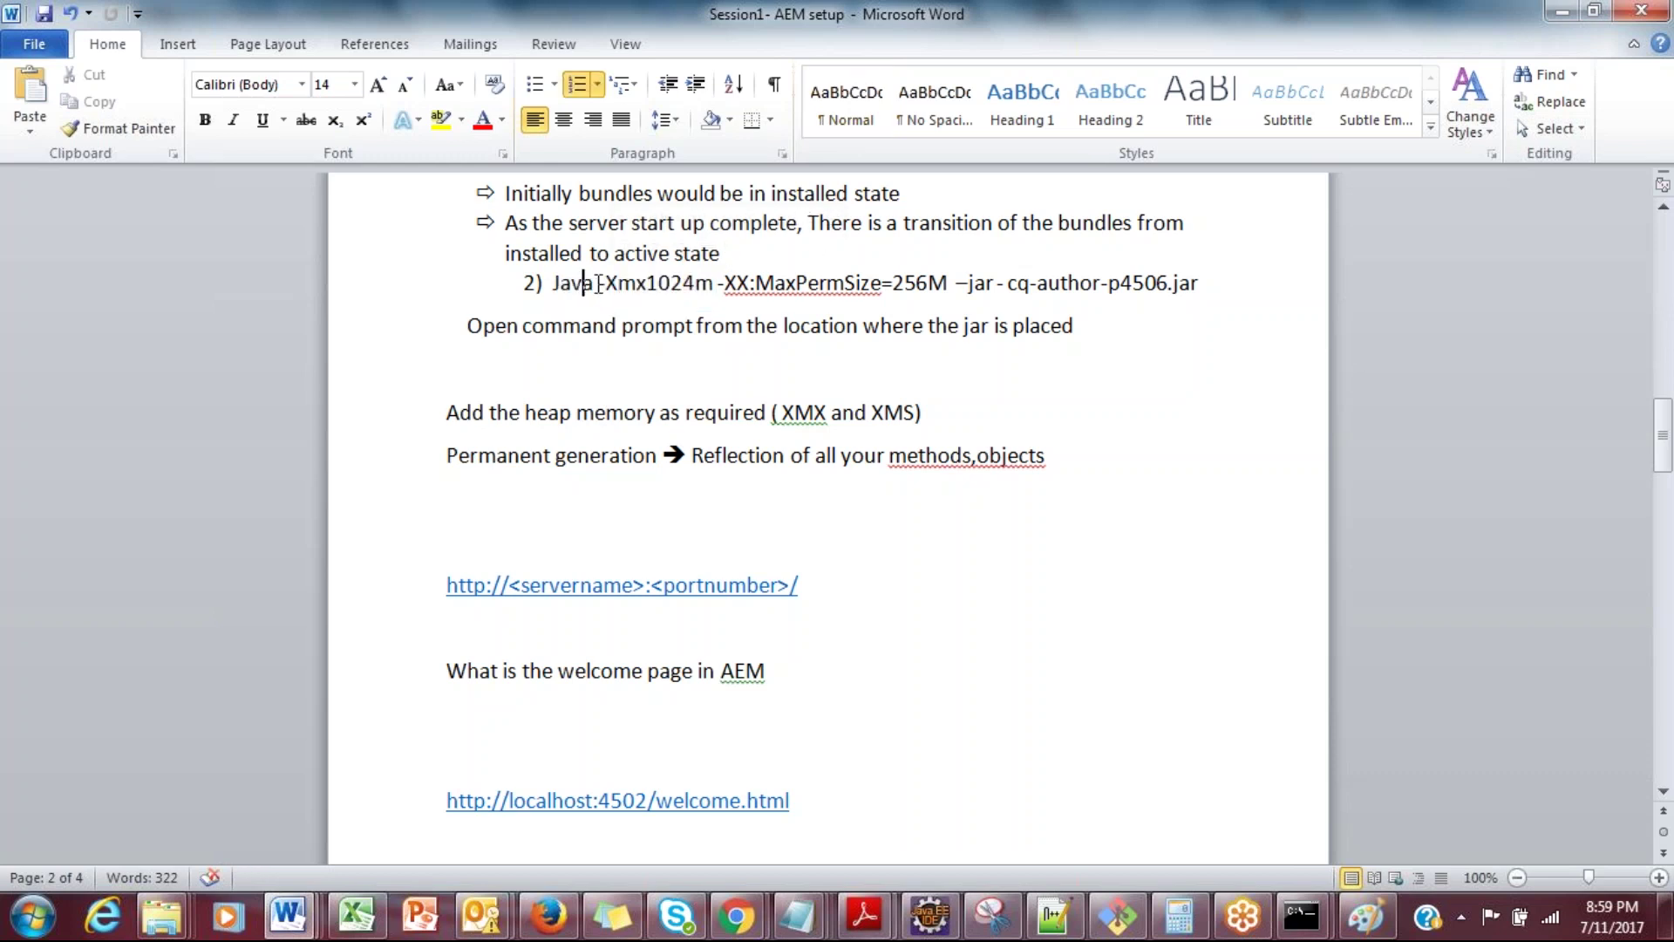
click(637, 285)
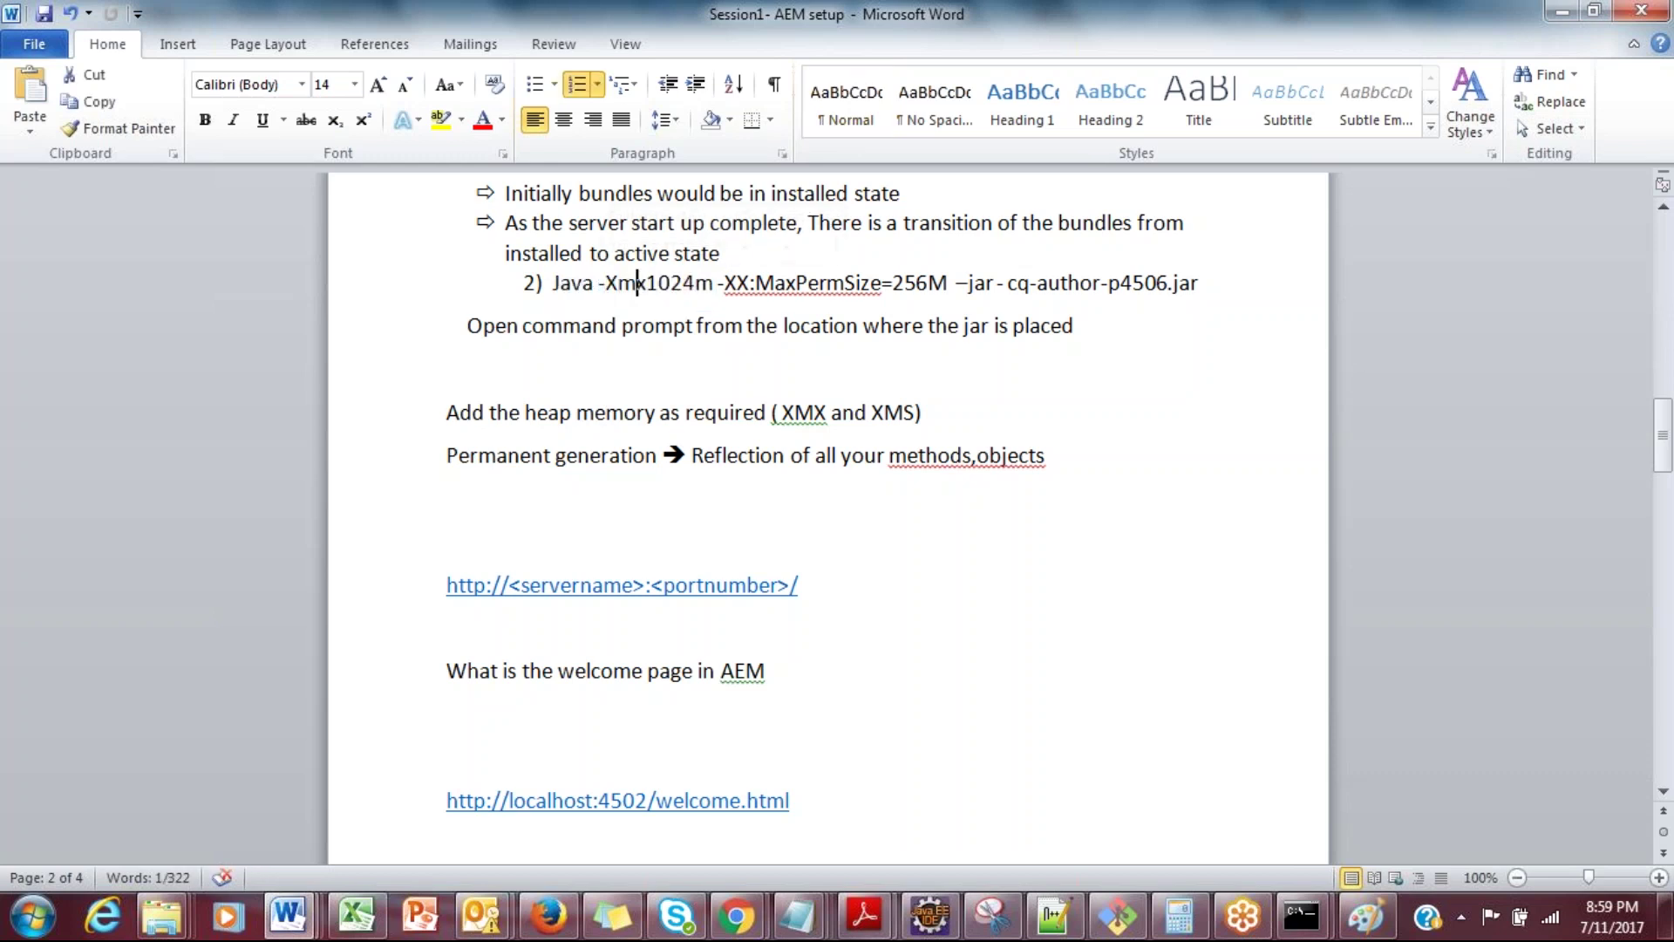
drag(606, 284, 659, 284)
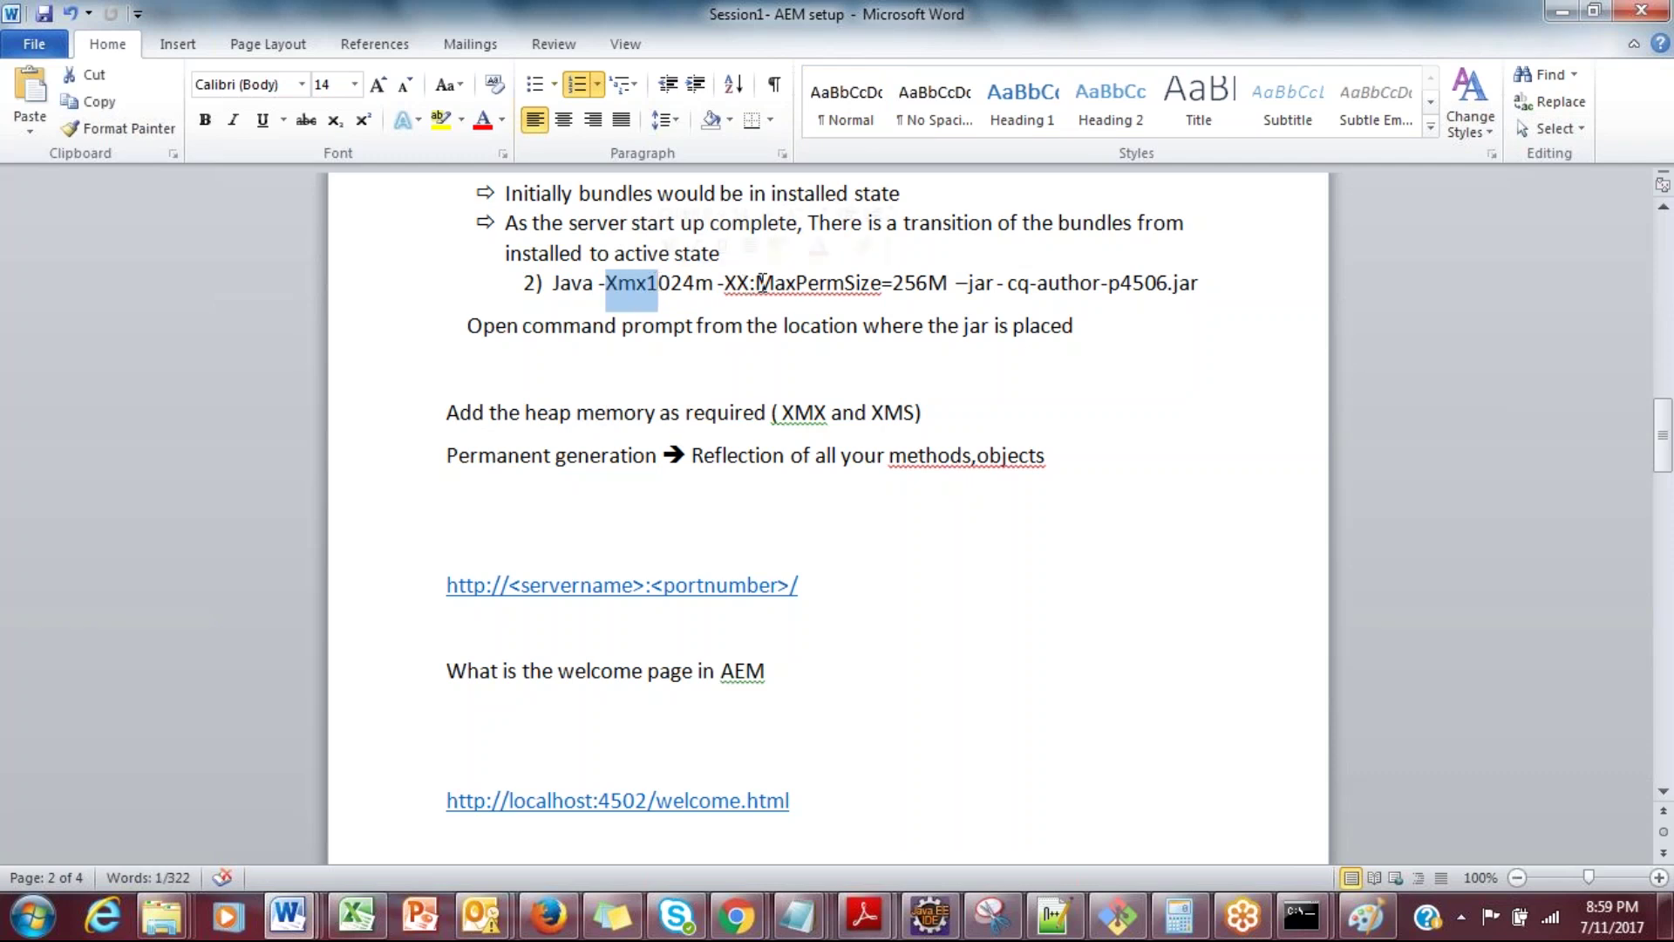
double_click(565, 459)
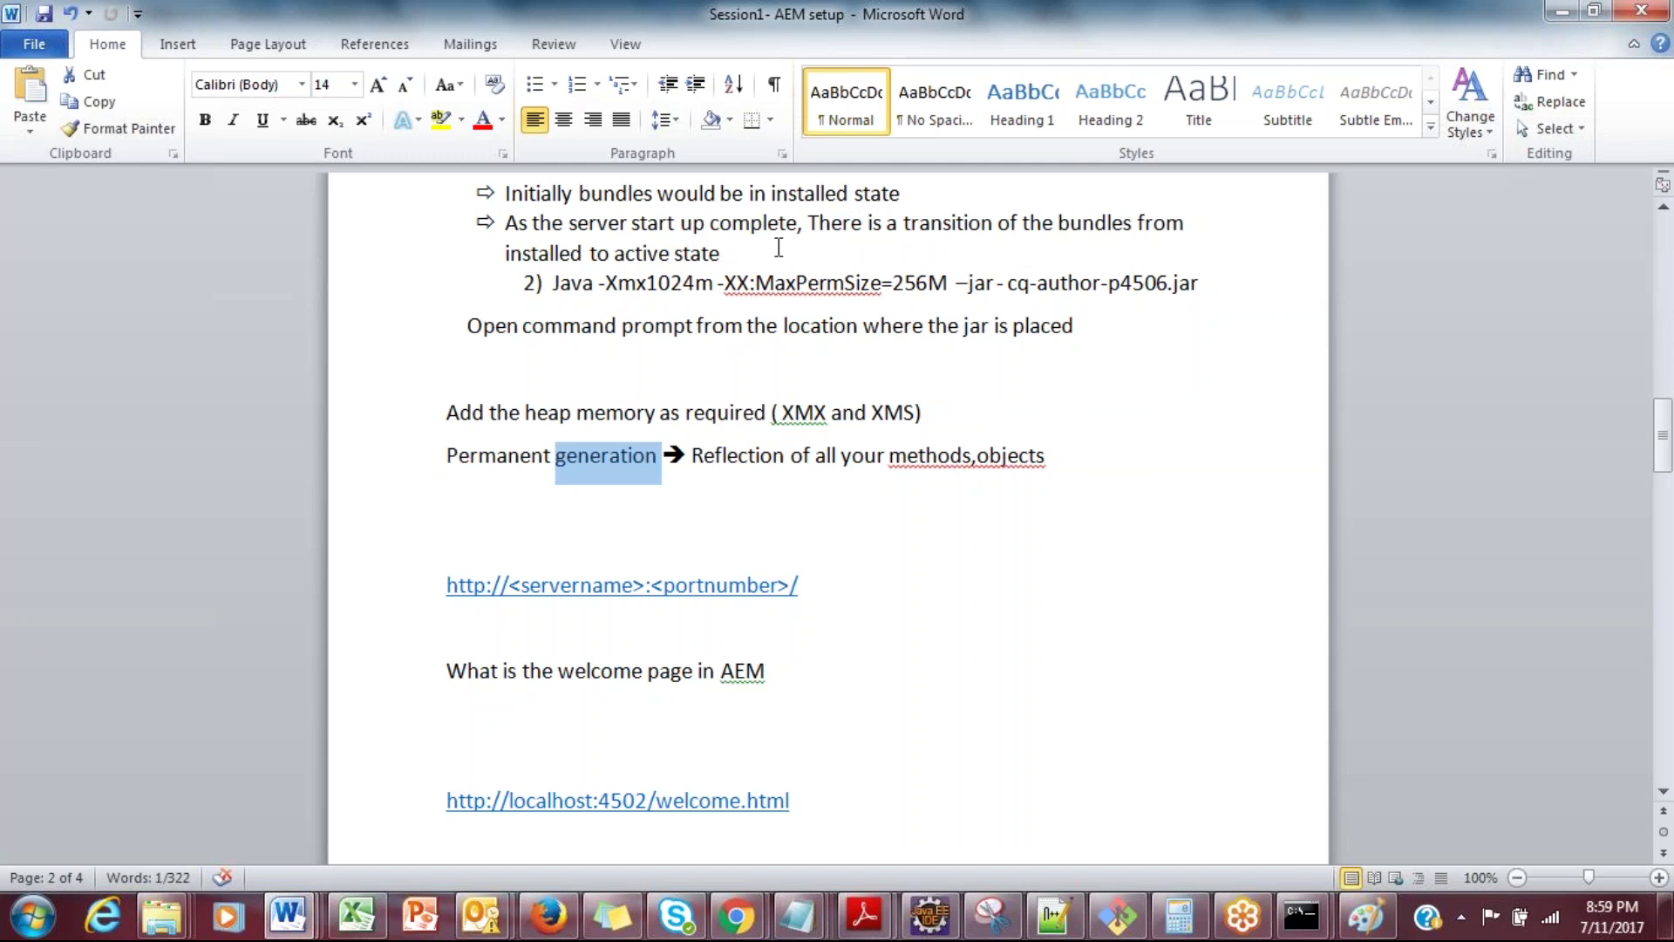
drag(755, 283, 881, 281)
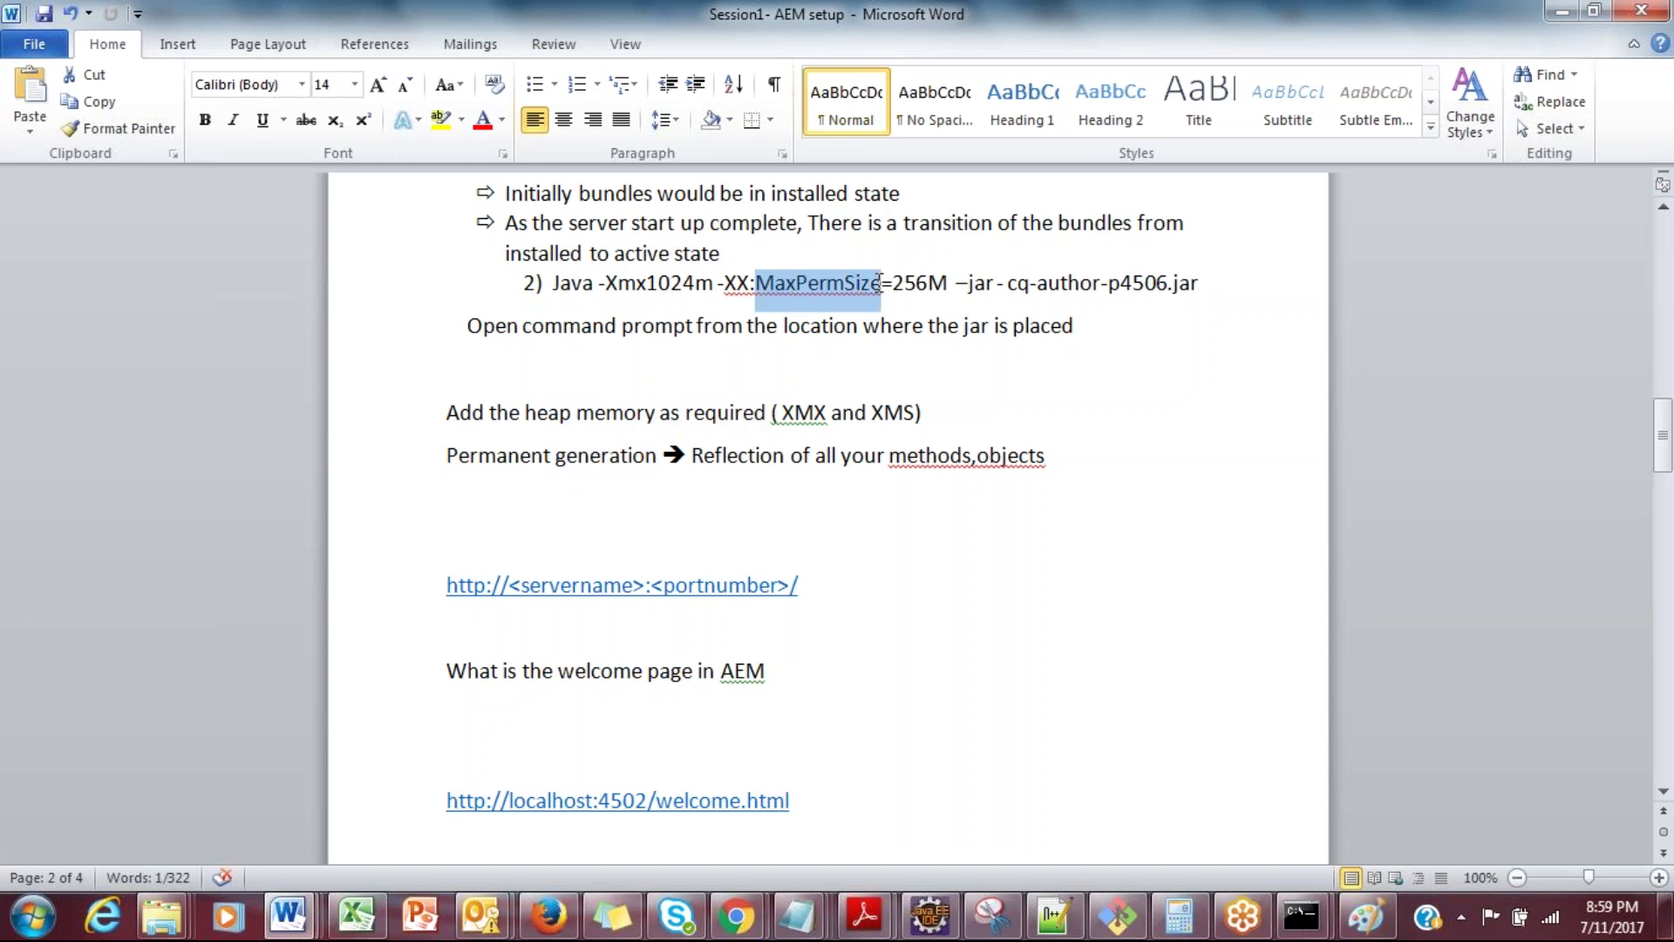
click(882, 281)
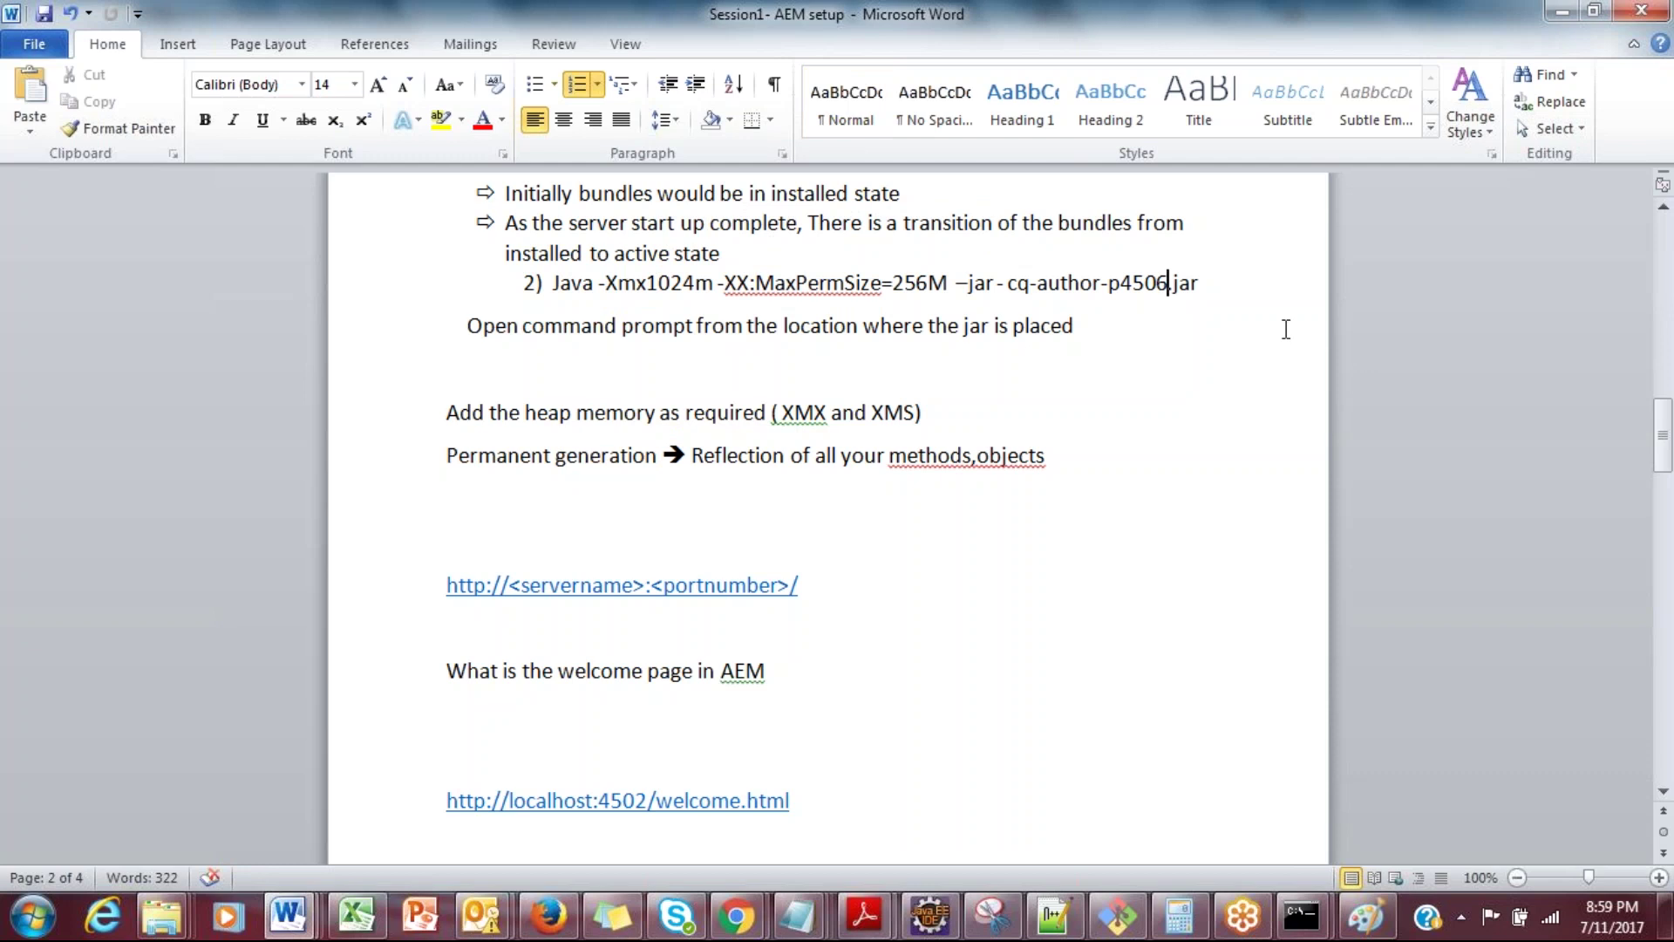
Step: Change p4506 to p4502 in the command and select the whole Java command line
key(BackSpace)
text(2)
click(1259, 290)
key(shift+Left)
key(shift+Left)
key(shift+Left)
key(shift+Left)
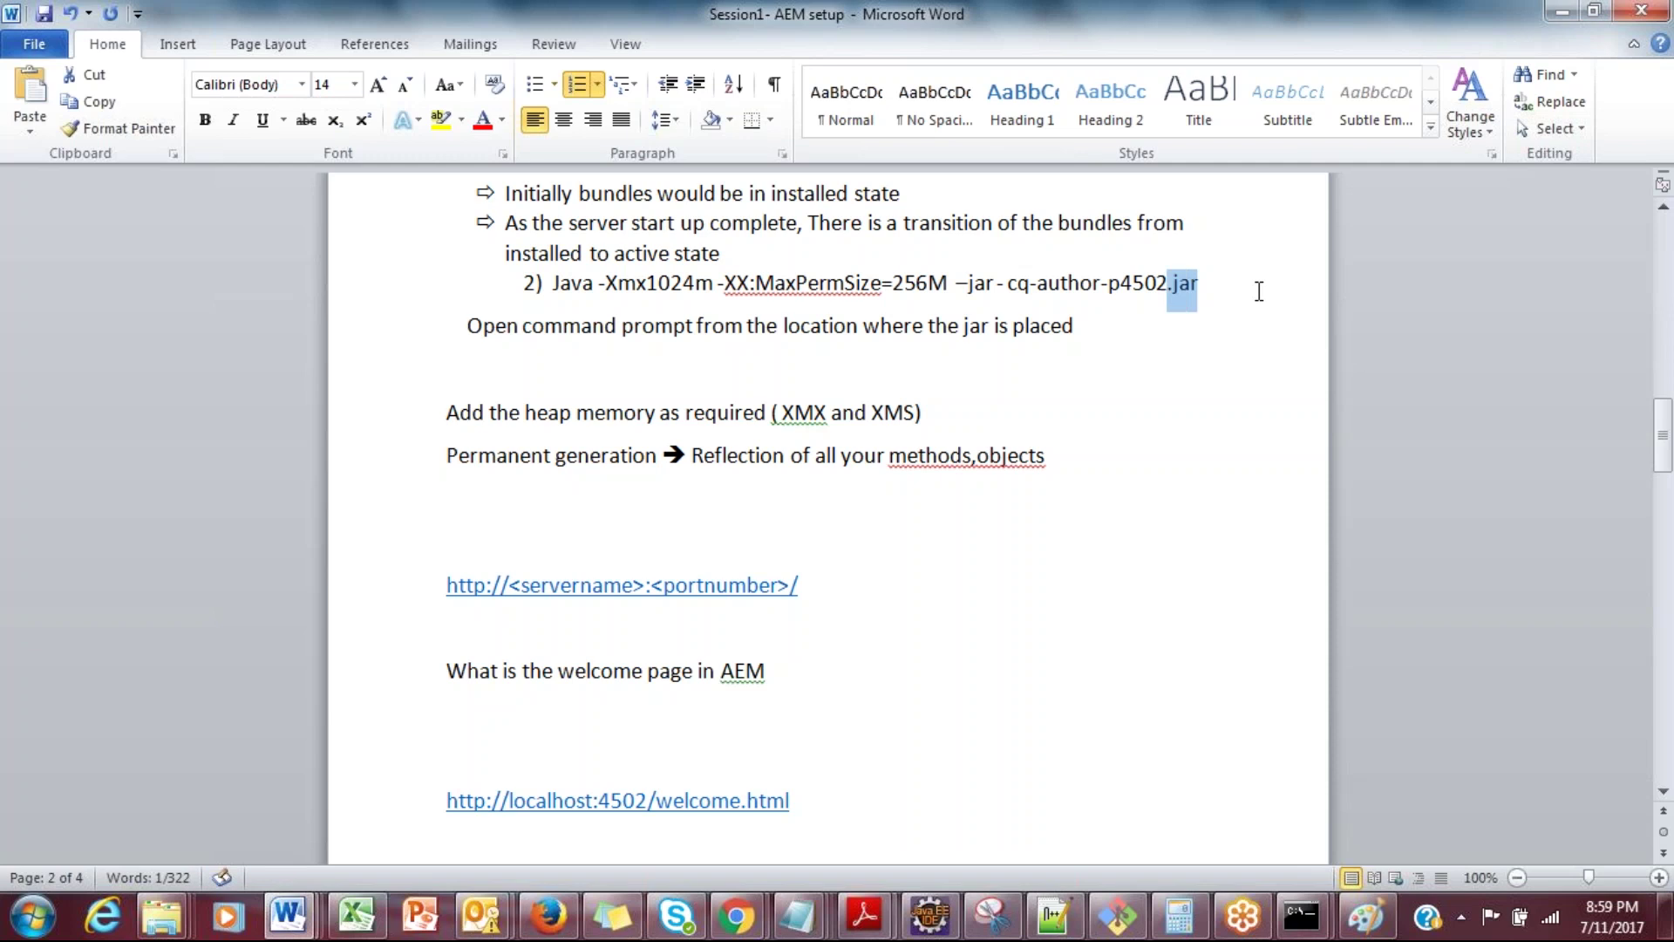
key(shift+Left)
key(shift+Left)
key(shift+Left)
key(shift+Left)
key(shift+Left)
key(shift+Left)
key(shift+Left)
key(shift+Left)
key(shift+Left)
key(shift+Left)
key(shift+Left)
key(shift+Left)
key(shift+Left)
key(shift+Left)
key(shift+Left)
key(shift+Left)
key(shift+Left)
key(shift+Left)
key(shift+Left)
key(shift+Left)
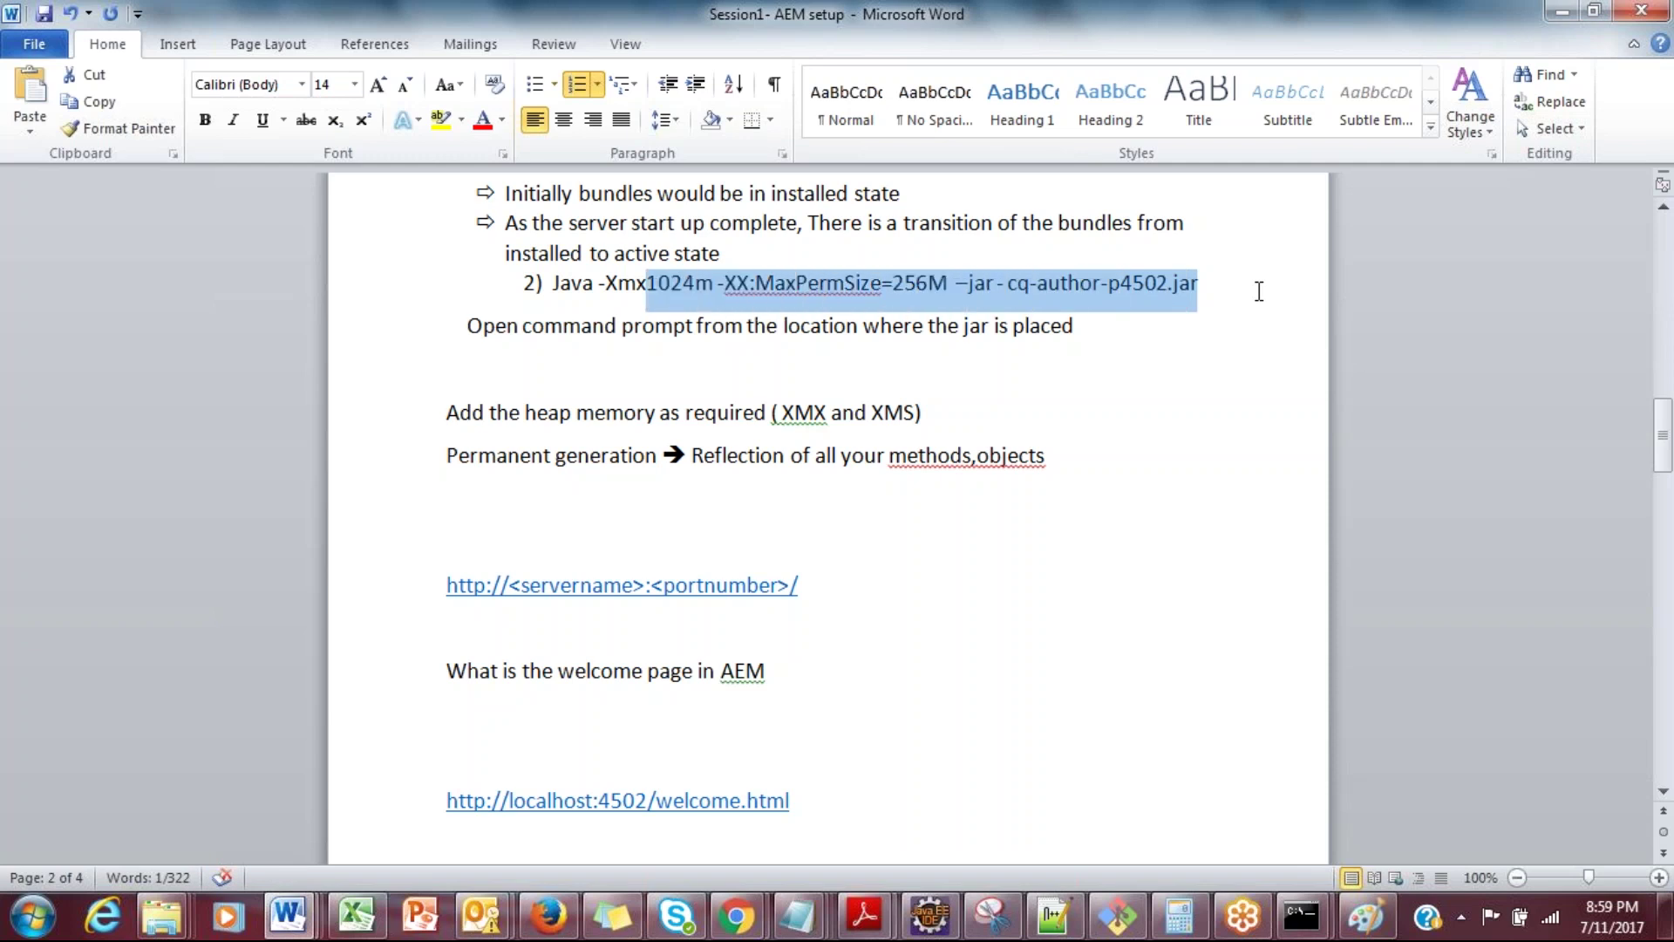
key(shift+Left)
key(shift+Left)
key(shift+Left)
key(shift+Left)
key(shift+Left)
key(shift+Left)
key(shift+Left)
key(shift+Left)
key(shift+Left)
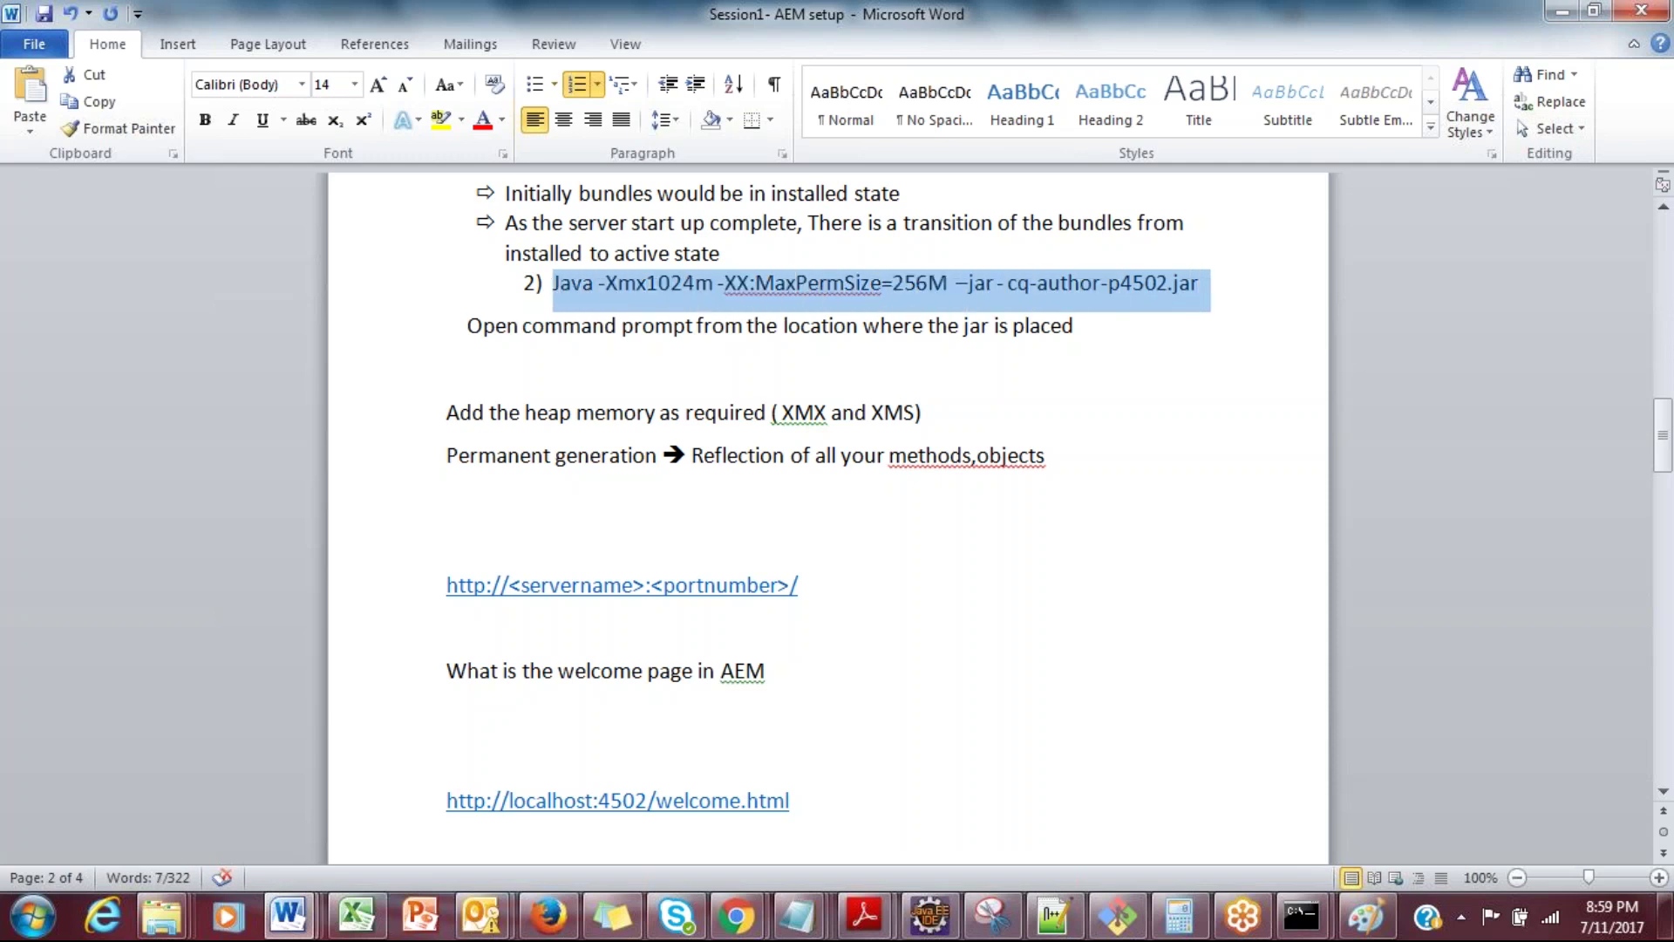
Step: Check the localhost:4502 system console tab in Chrome, which is still unreachable
click(735, 916)
click(605, 798)
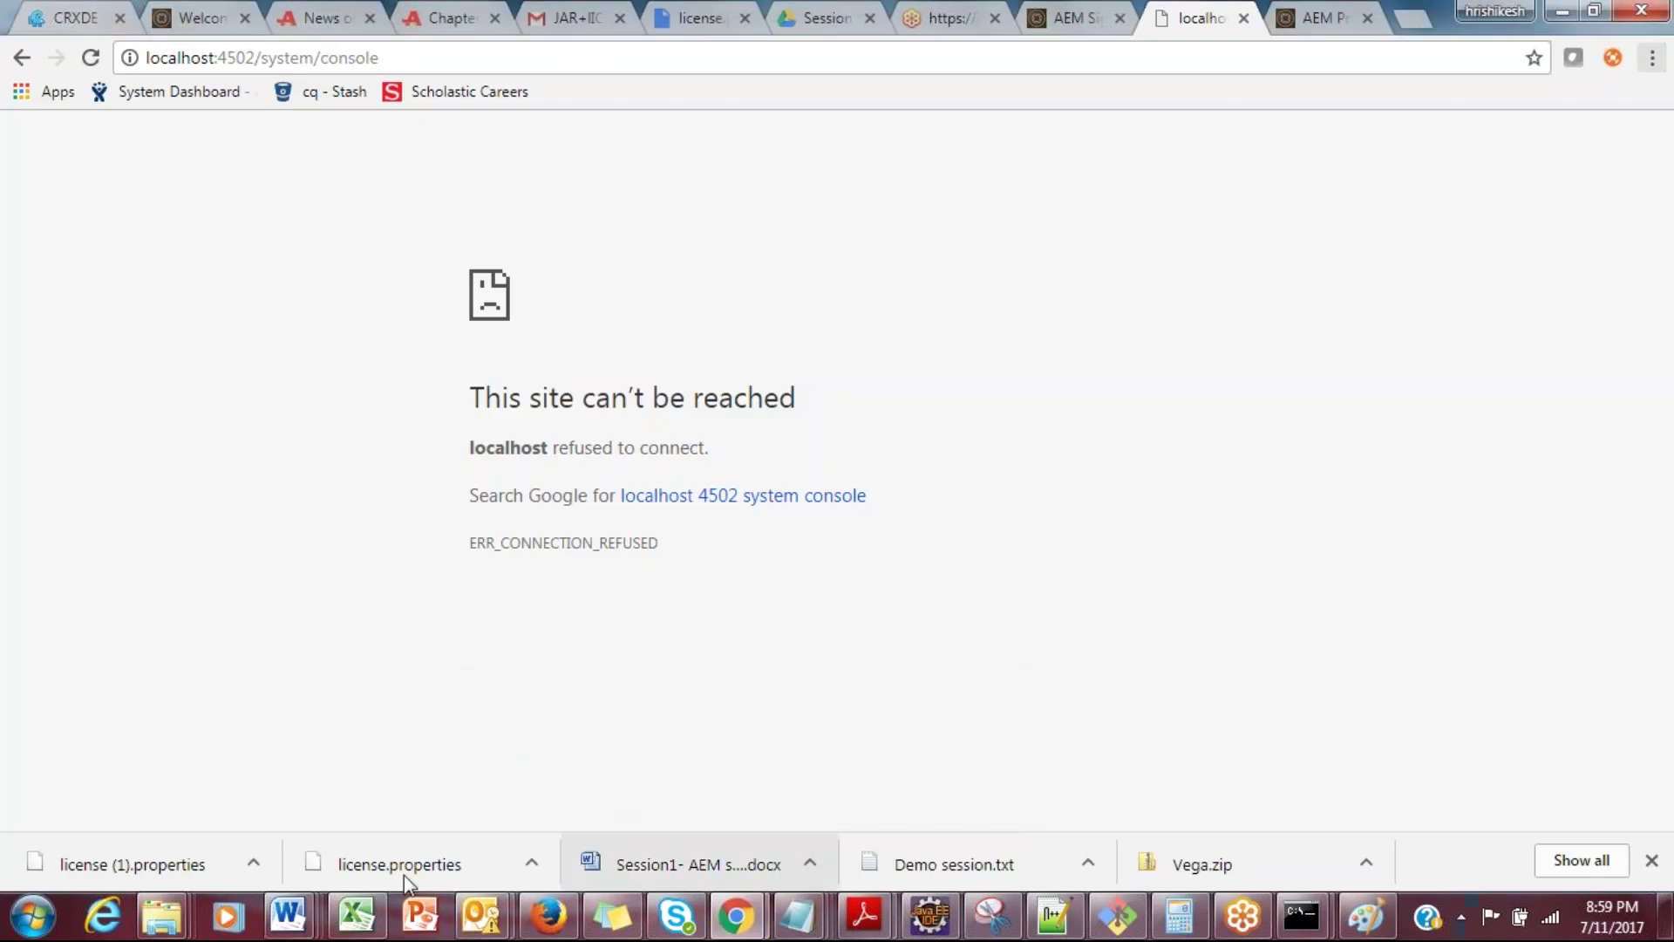
mouse_move(180, 926)
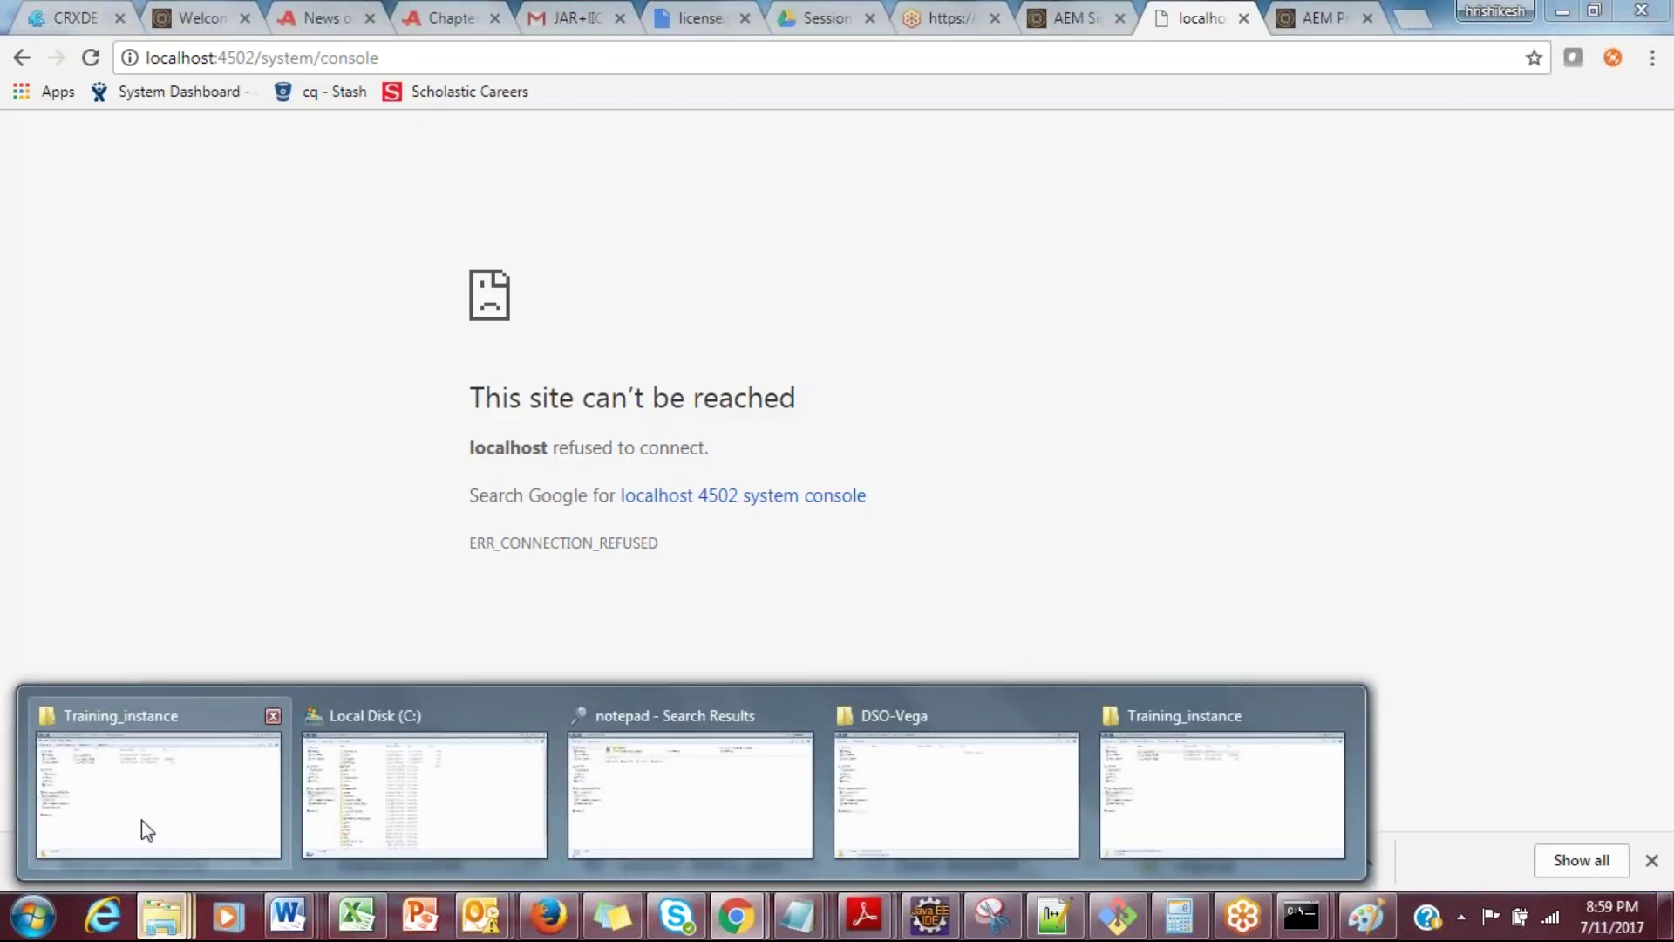
Step: Open a command window in Training_instance and paste the copied Java start command
click(1196, 783)
click(835, 508)
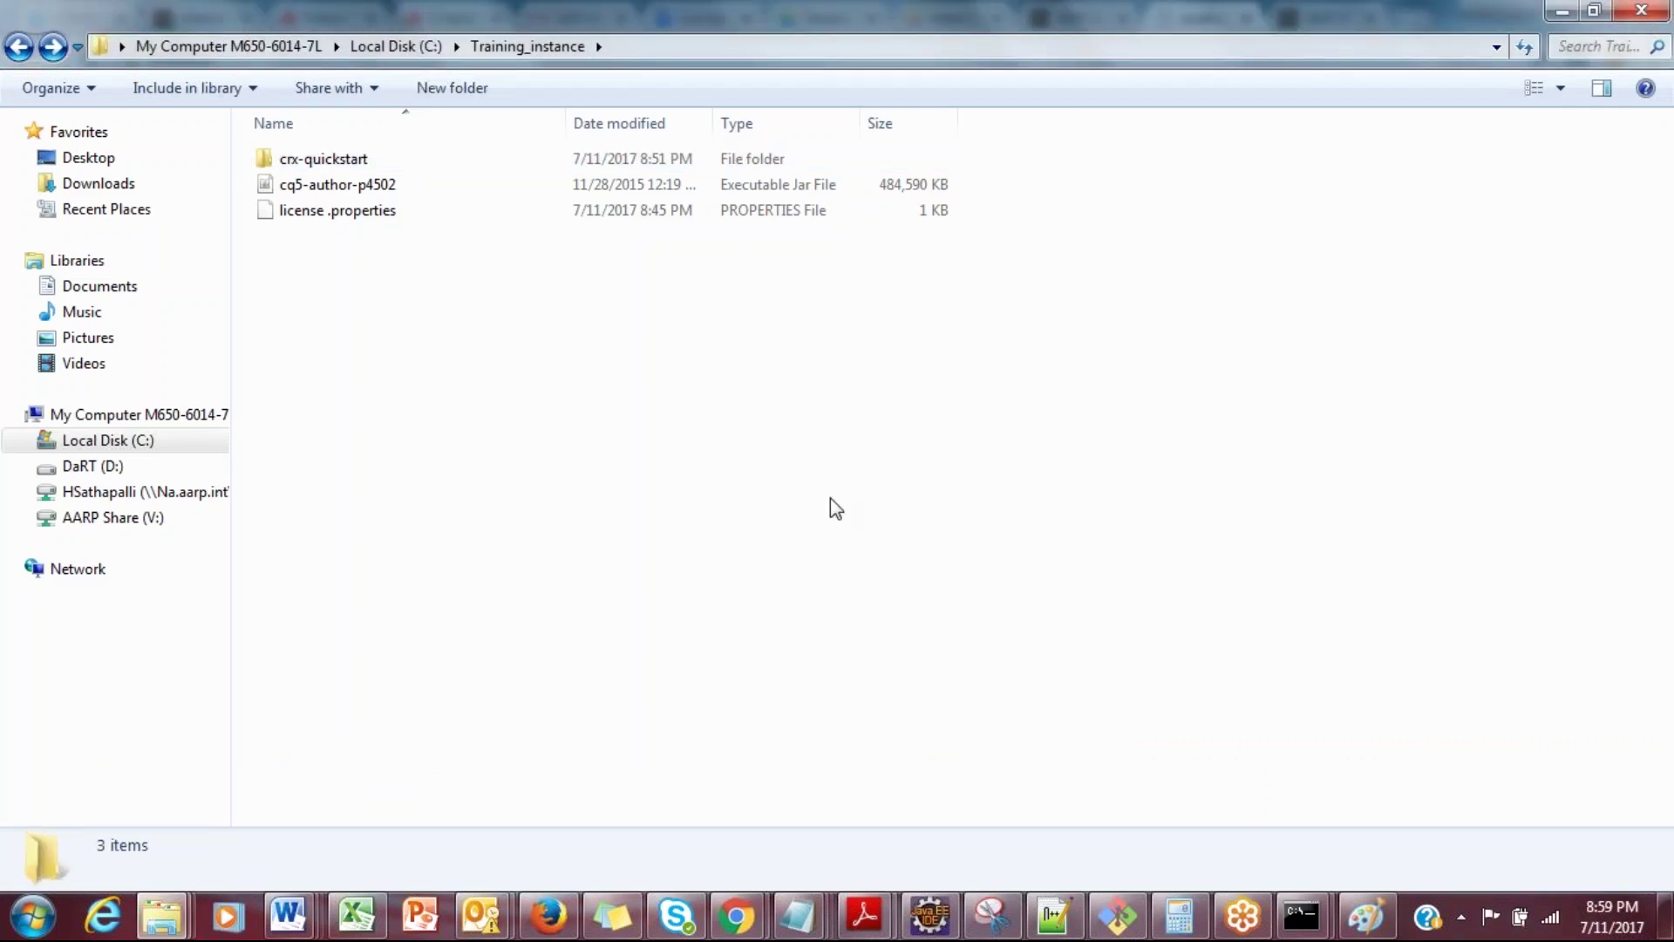
right_click(831, 498)
click(922, 303)
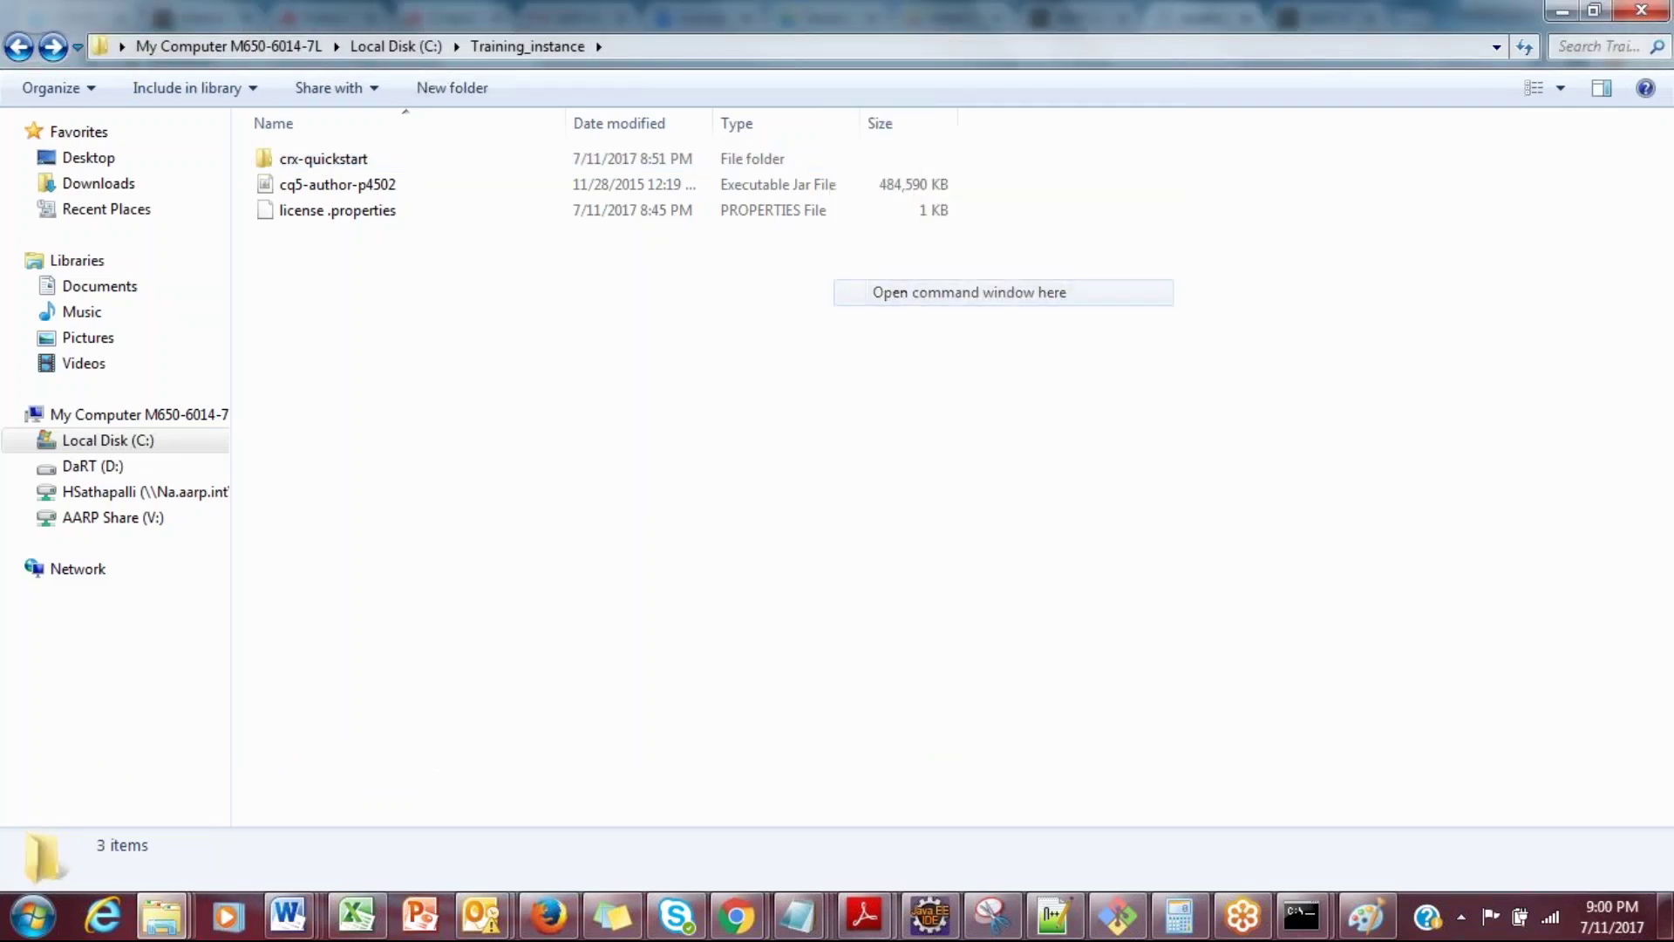
right_click(639, 208)
click(685, 275)
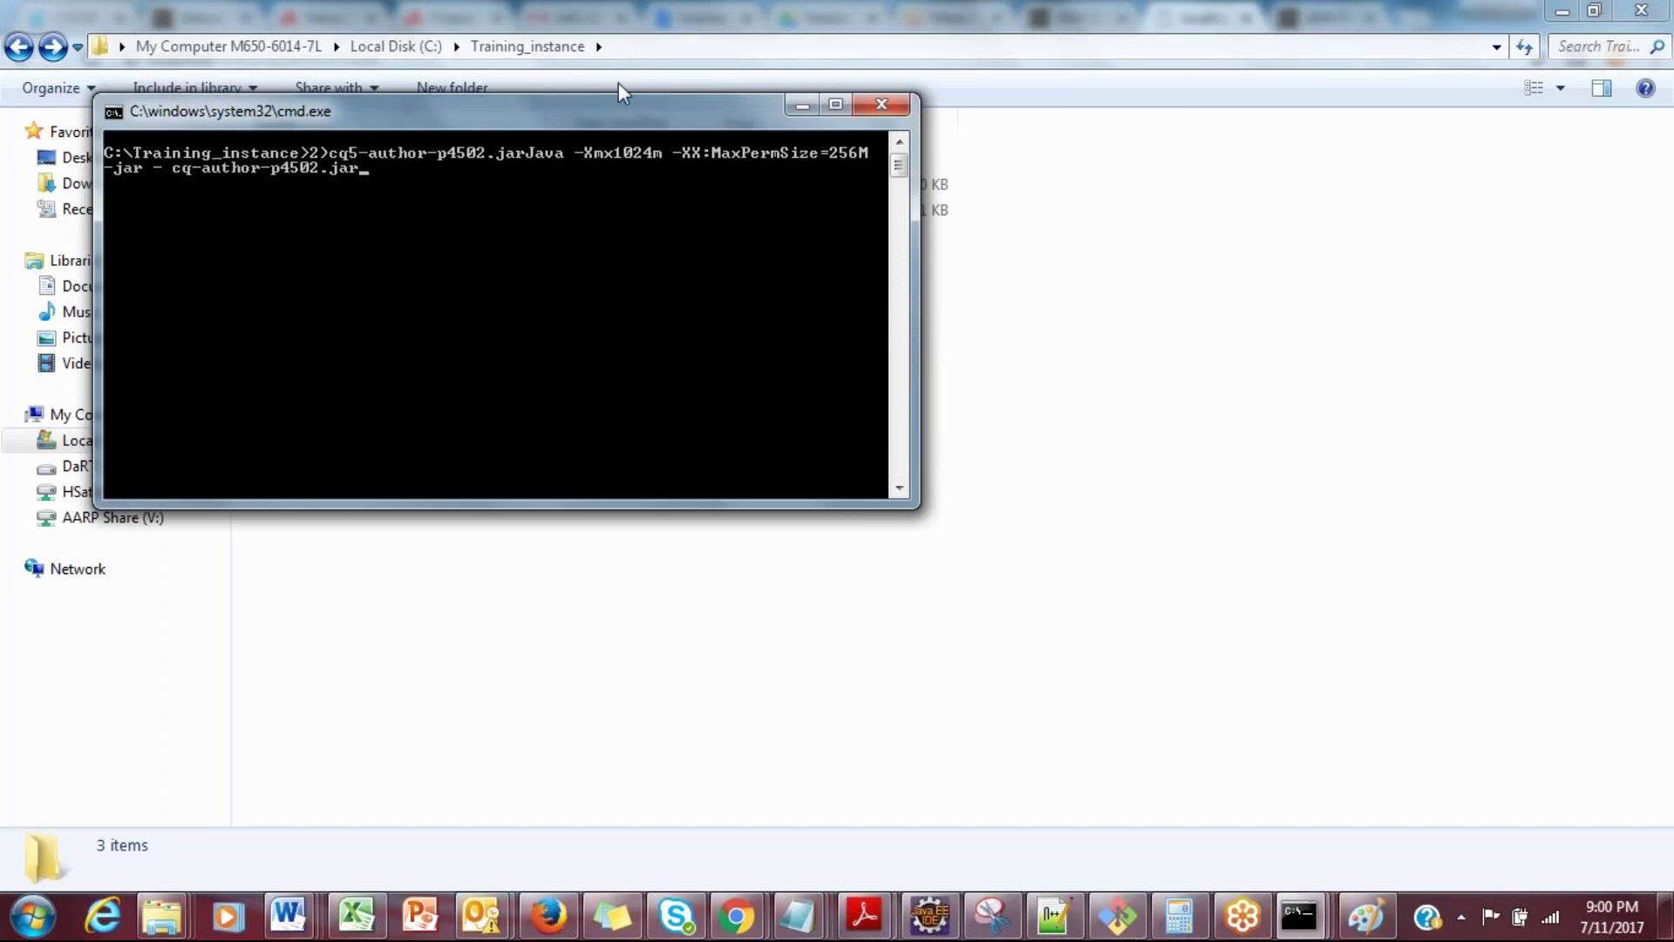
Step: Clear the pasted command with Esc and return to the Session1- AEM setup notes
key(Escape)
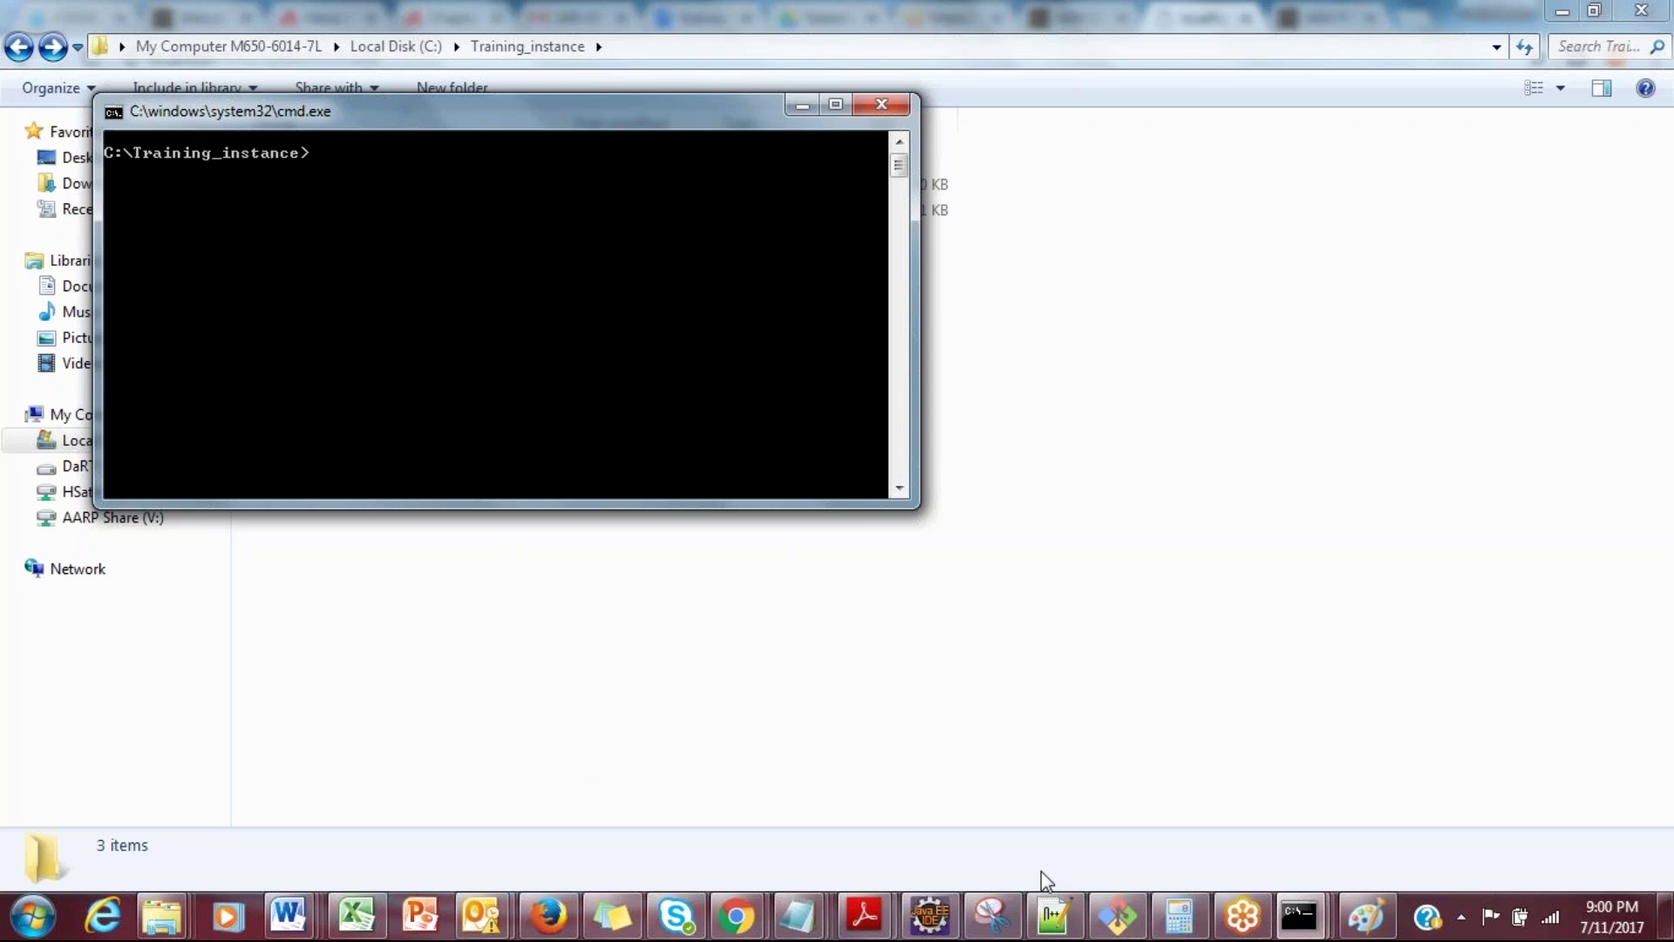
click(1461, 915)
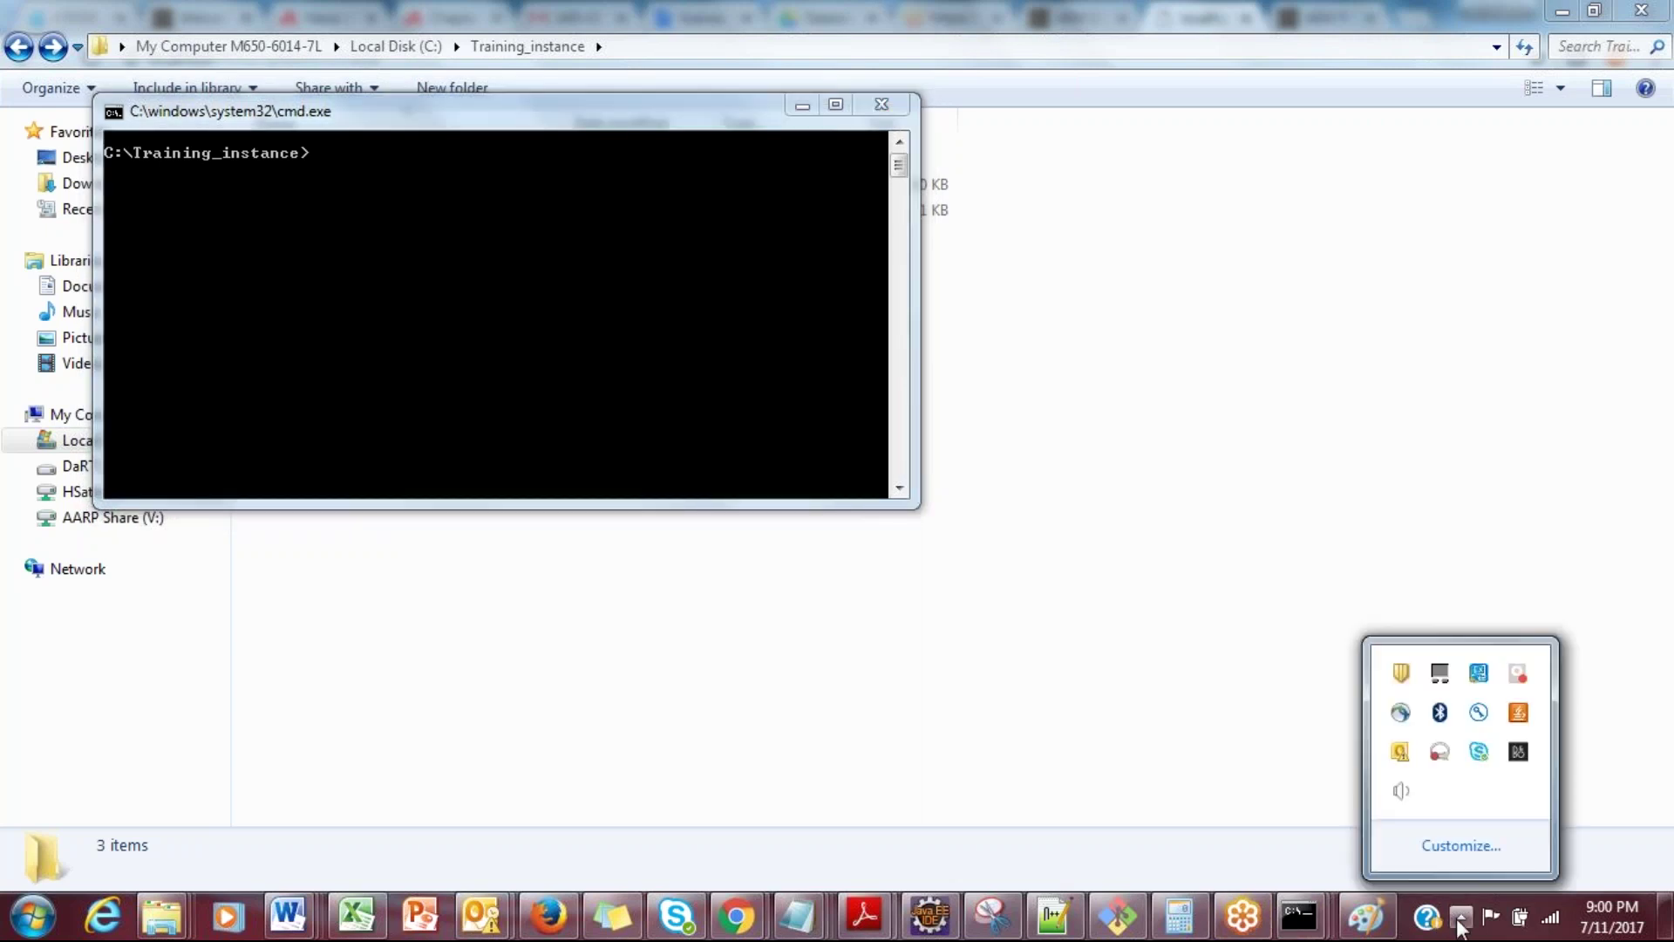
click(287, 915)
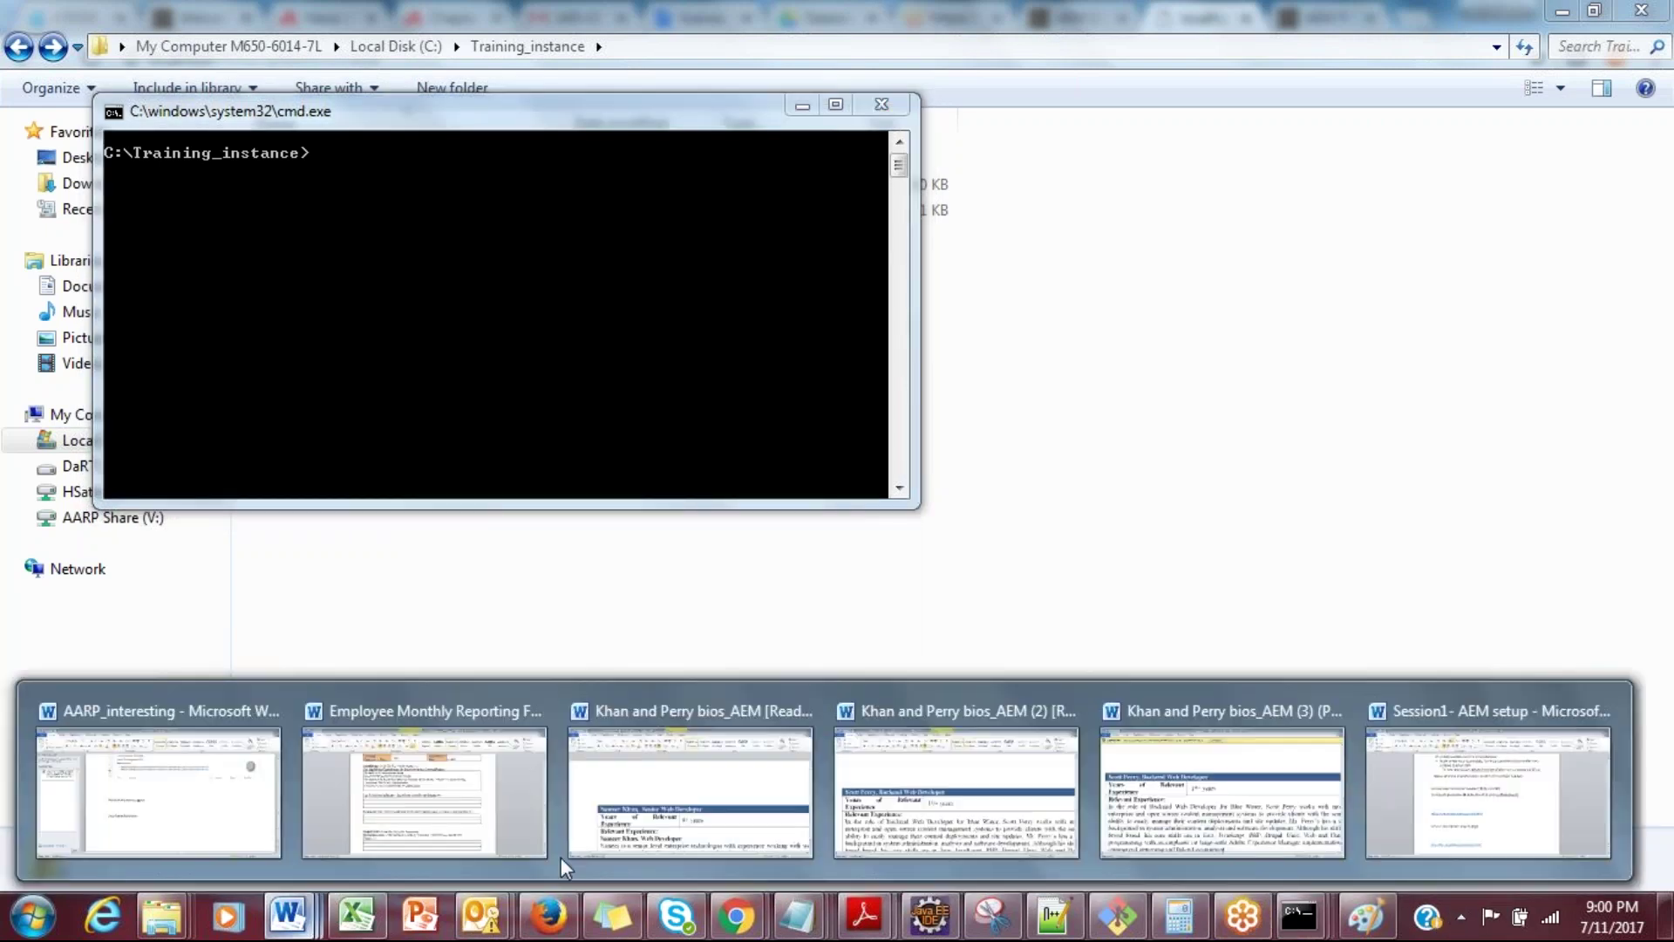
click(1482, 746)
click(926, 493)
Step: Reselect the Java start command line in the notes and go back to the command window
drag(1201, 281, 575, 301)
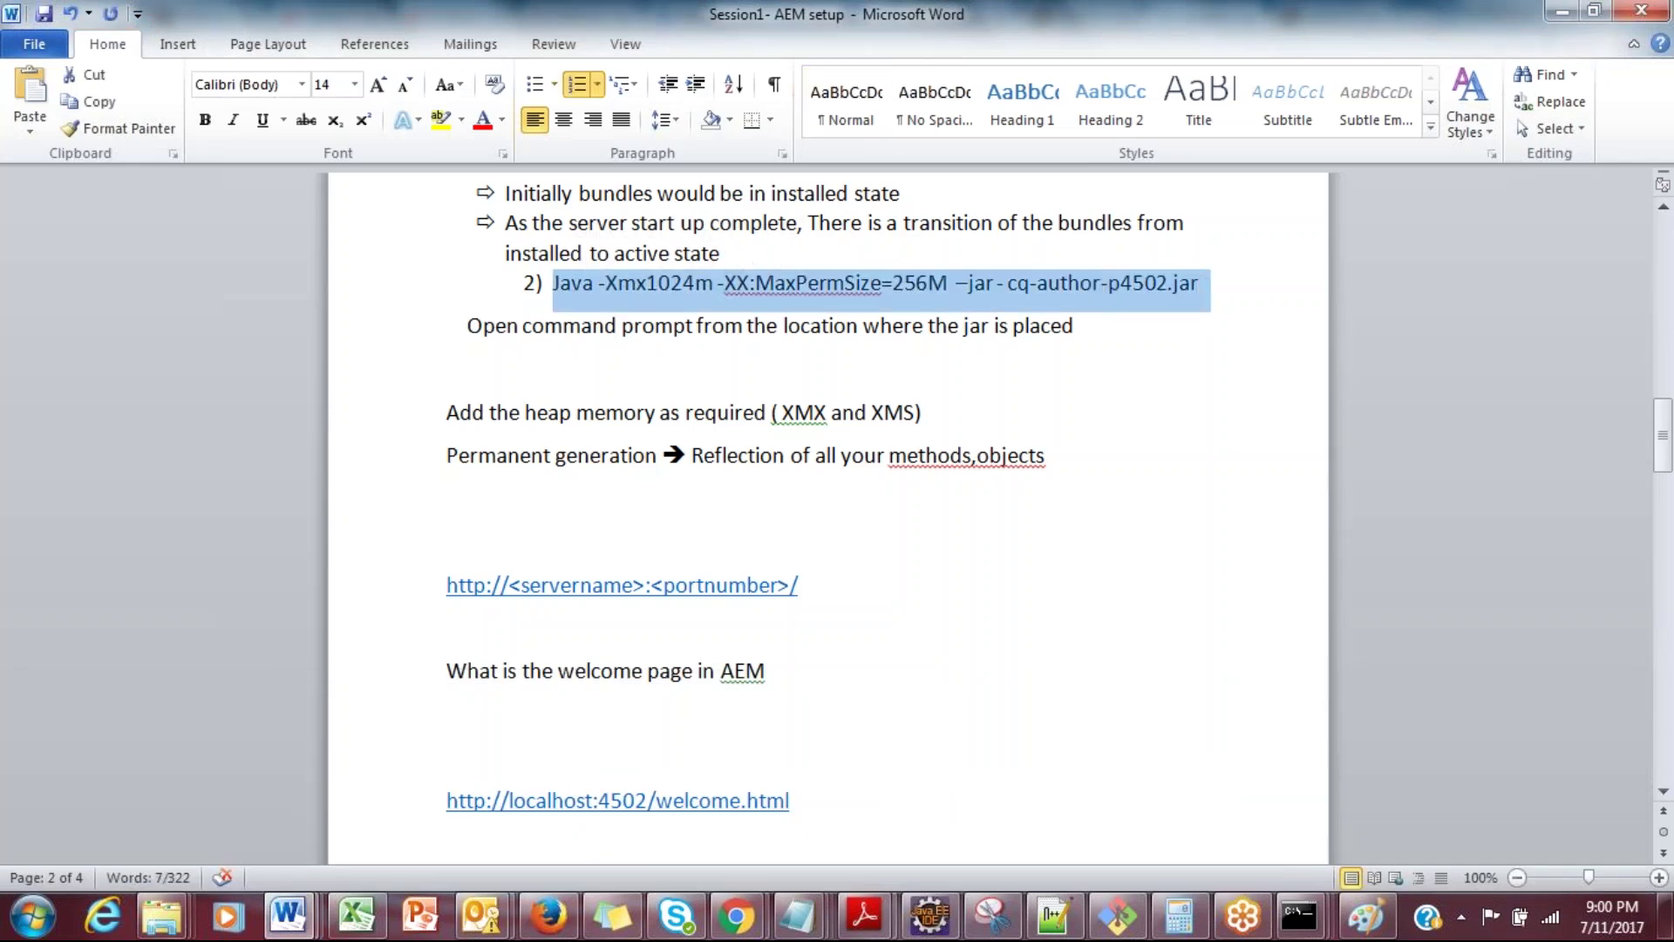
key(alt+Tab)
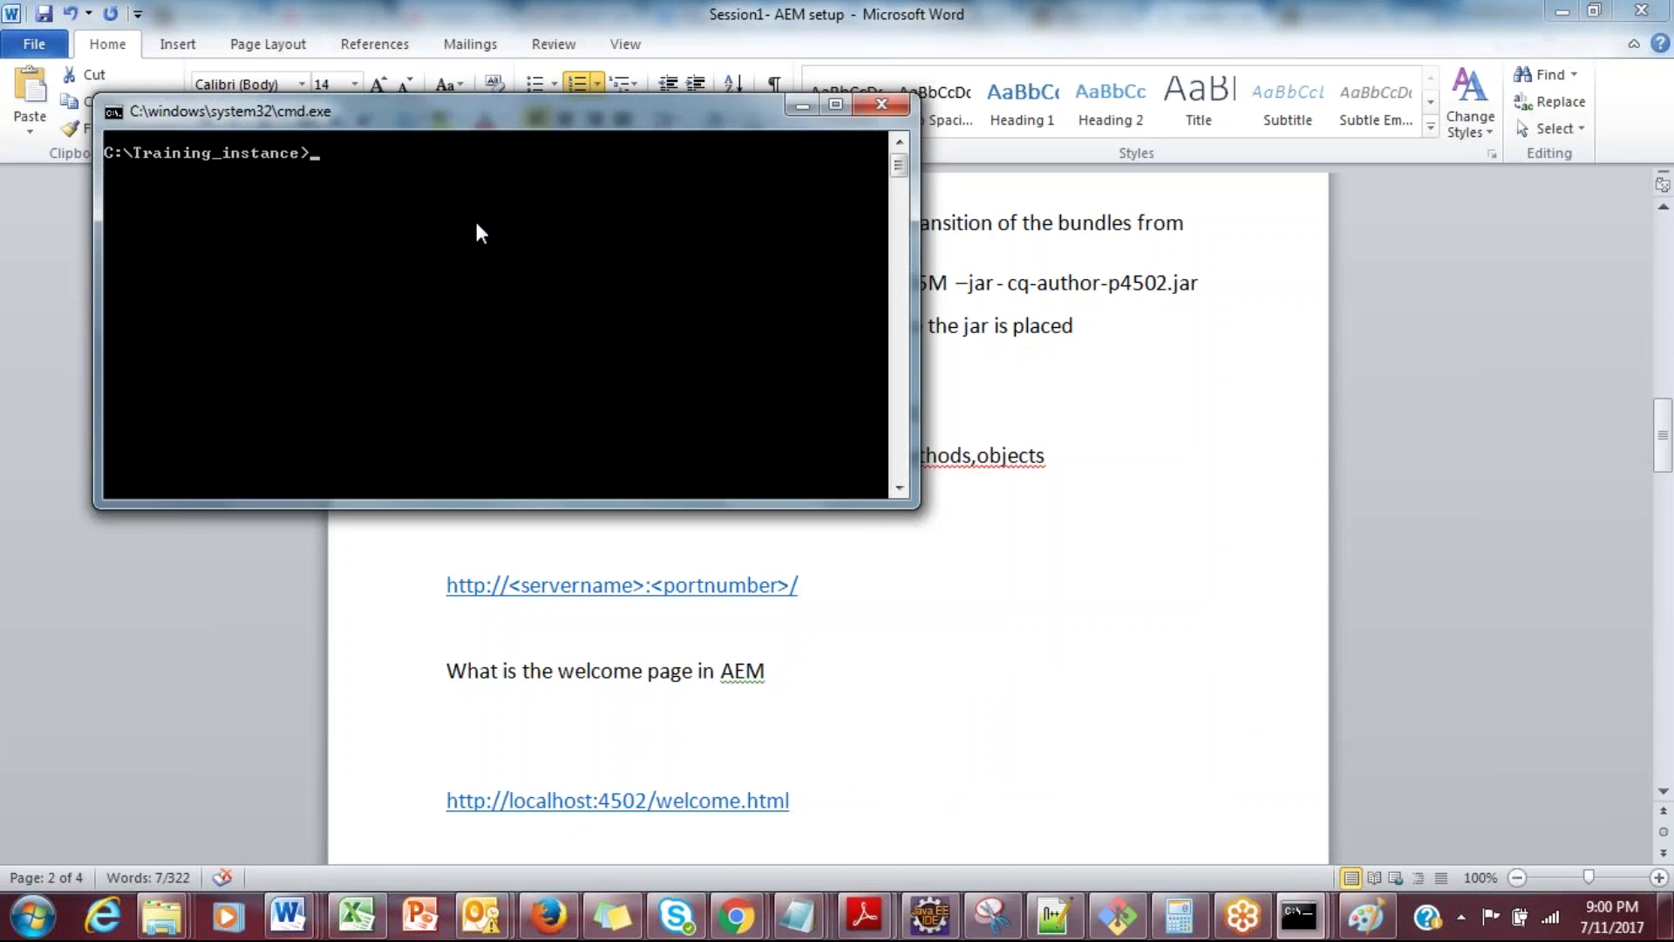
right_click(478, 225)
Step: Paste the Java command, delete the stray jar name before java, and run it
click(511, 290)
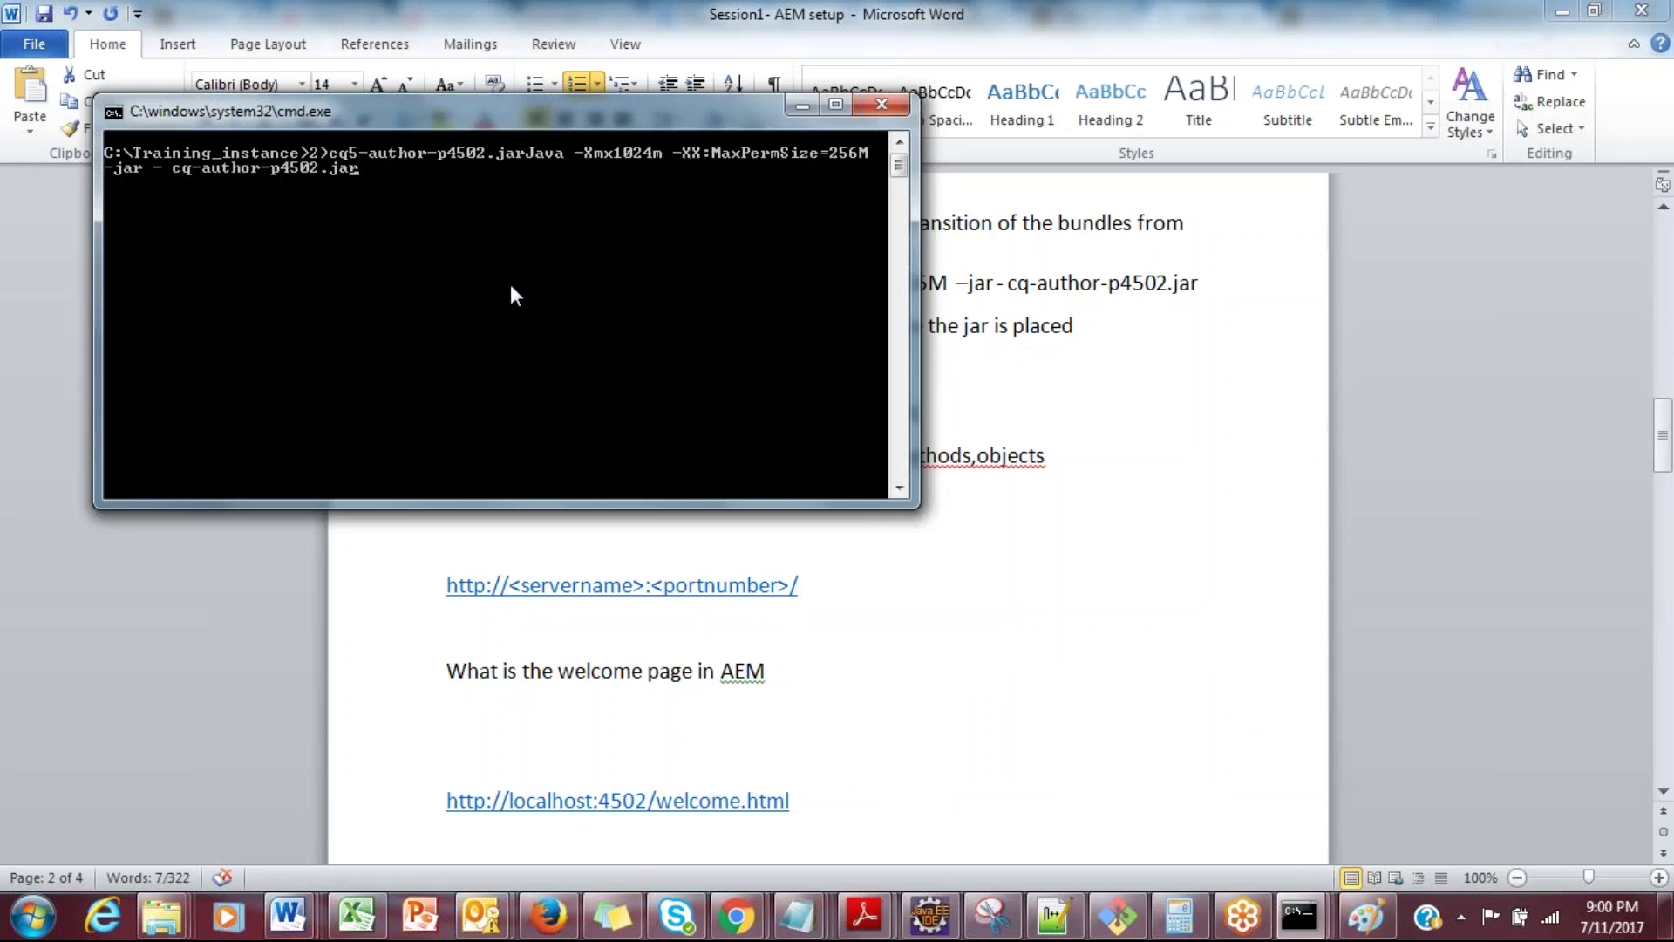
key(Left)
key(Left)
key(Left)
key(Left)
key(Left)
key(Left)
key(Left)
key(Left)
key(Left)
key(Left)
key(Left)
key(Left)
key(Left)
key(Left)
key(Left)
key(Left)
key(Left)
key(Left)
key(Left)
key(Left)
key(BackSpace)
key(BackSpace)
key(BackSpace)
key(BackSpace)
key(BackSpace)
key(BackSpace)
key(BackSpace)
key(BackSpace)
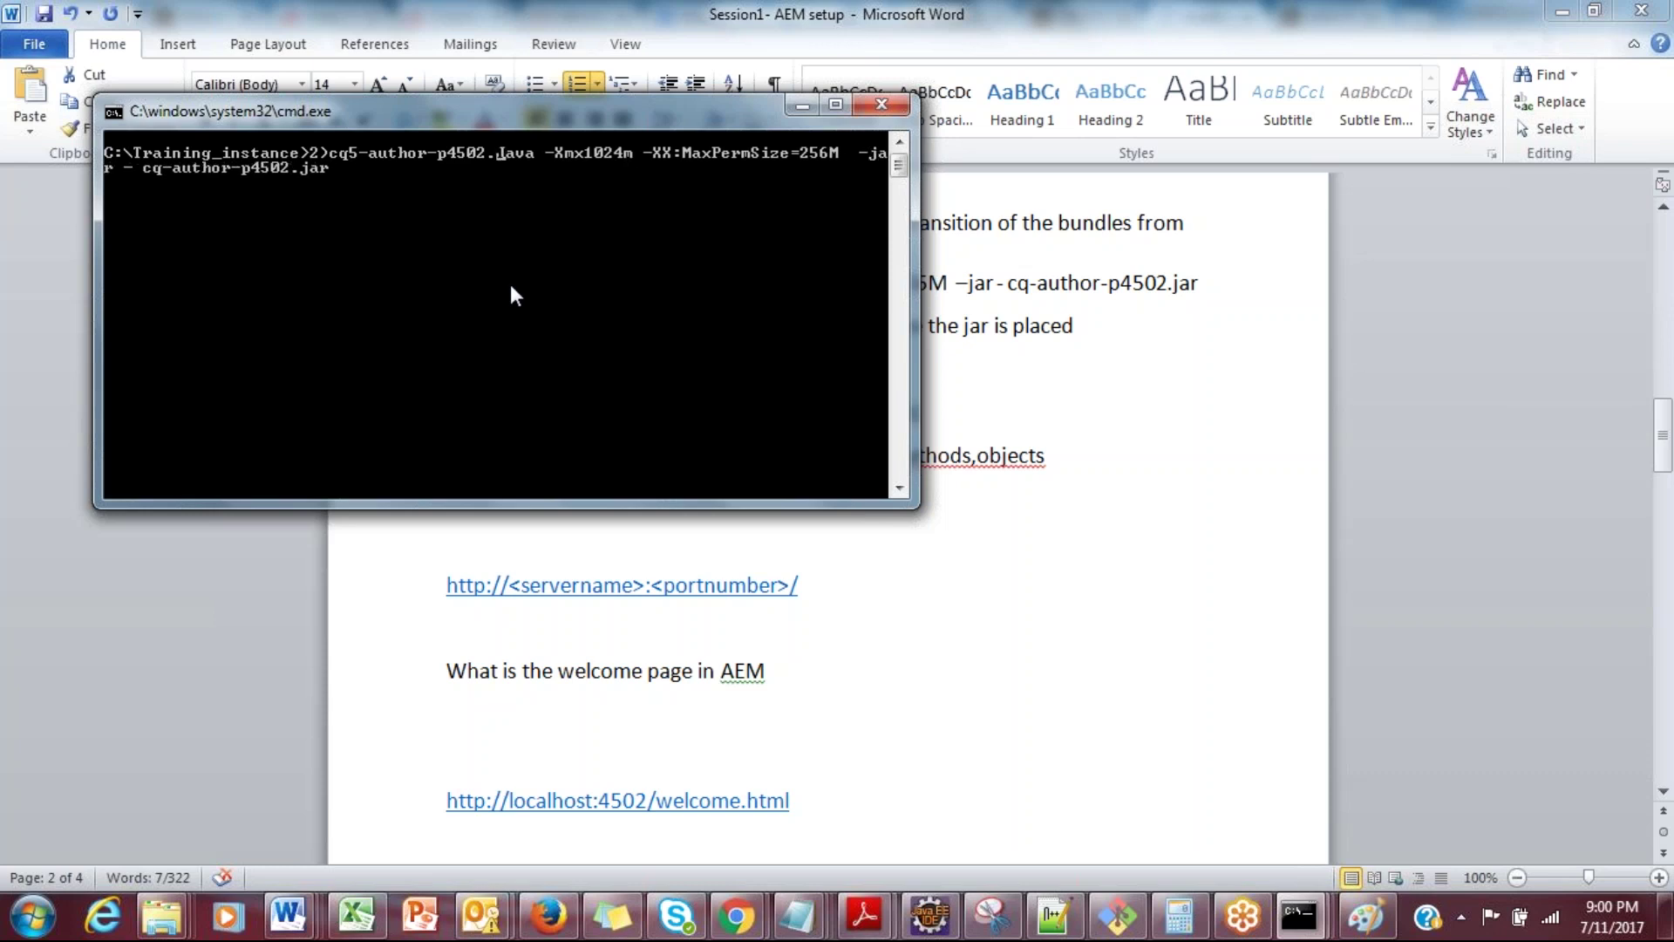
key(BackSpace)
key(BackSpace)
key(BackSpace)
key(BackSpace)
key(BackSpace)
key(BackSpace)
key(BackSpace)
key(BackSpace)
key(BackSpace)
key(BackSpace)
key(BackSpace)
key(BackSpace)
key(BackSpace)
key(BackSpace)
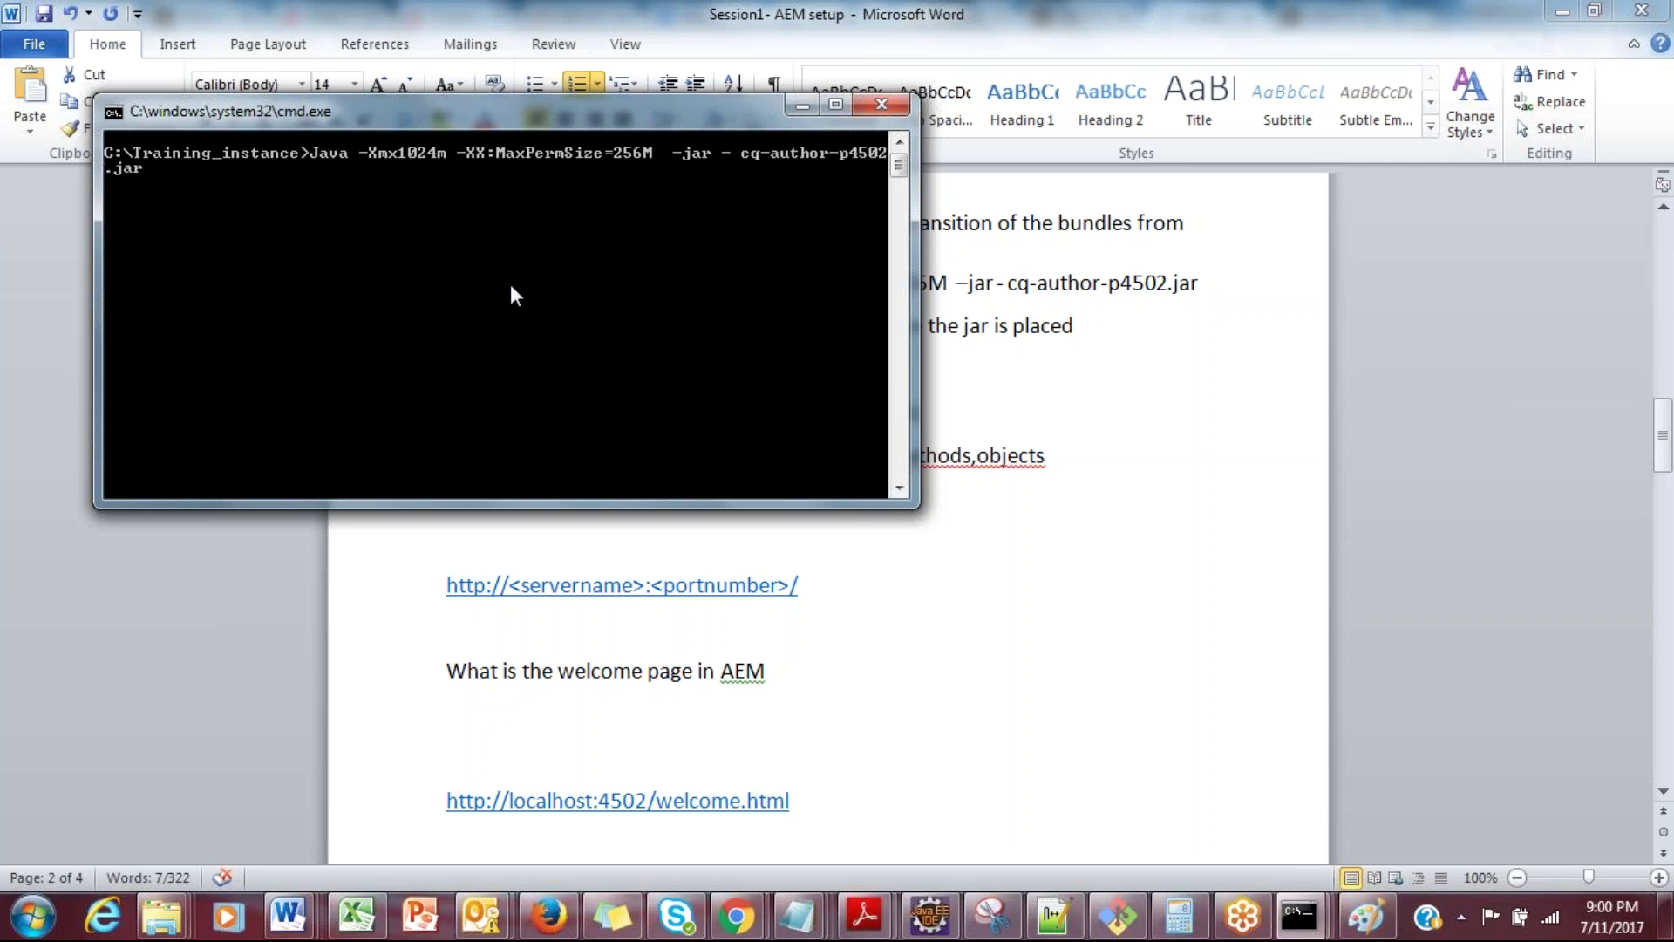
key(Return)
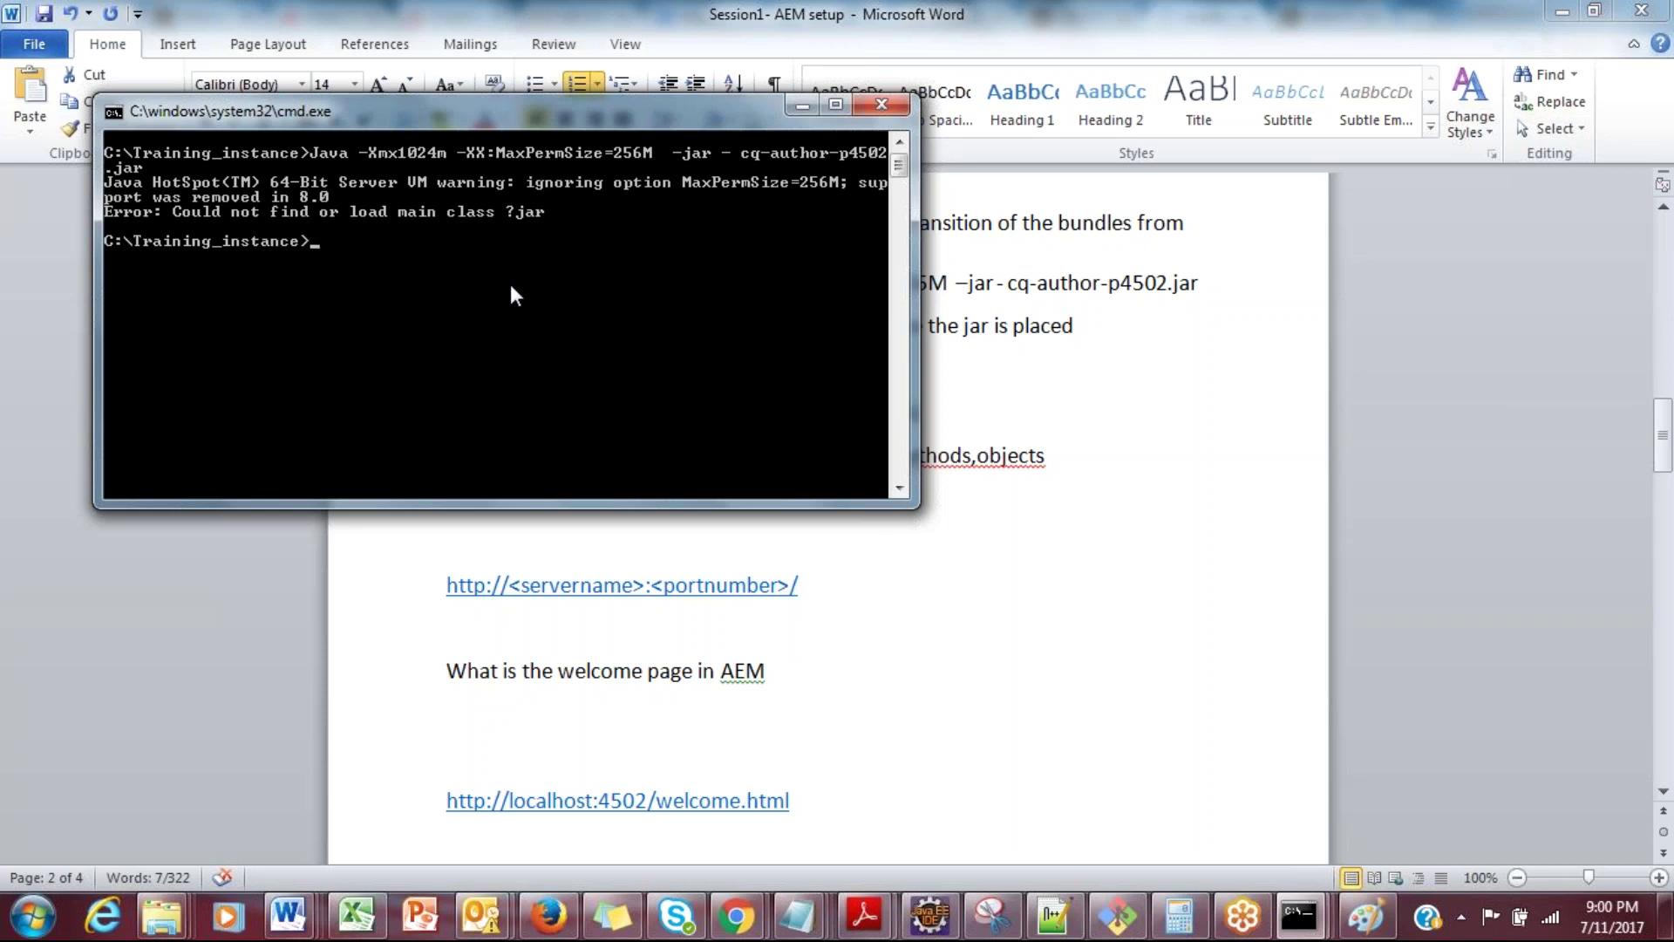
Step: Recall the command, remove the broken -jar fragment, and run it again
key(Up)
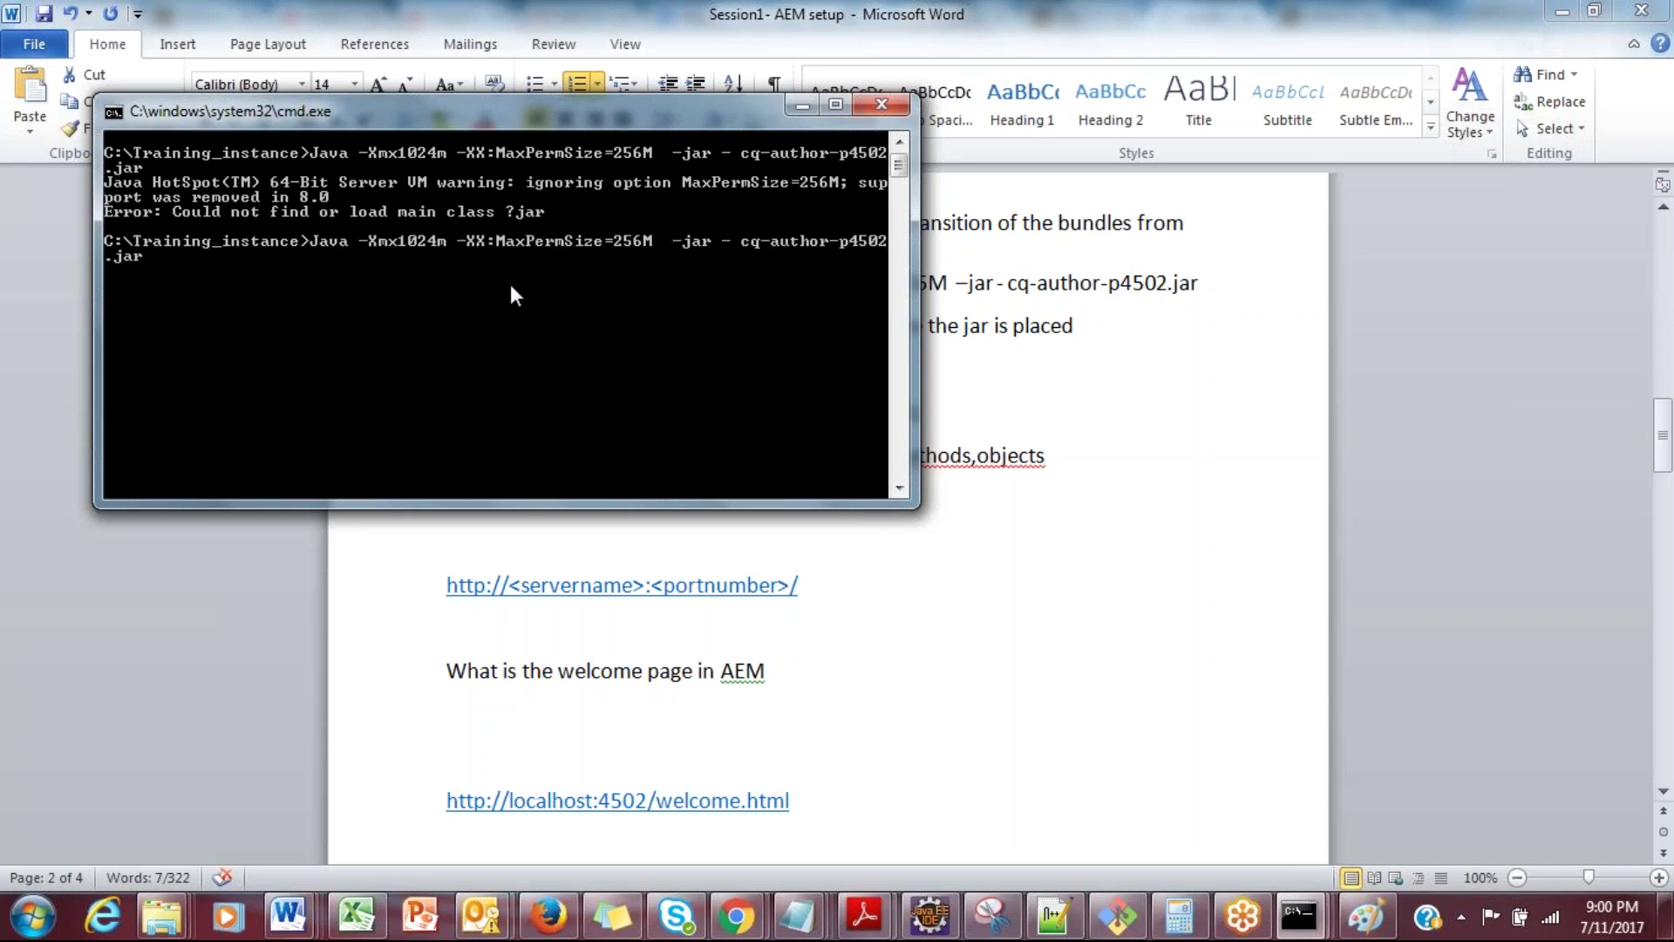
key(Left)
key(Left)
key(Left)
key(Left)
key(Left)
key(Left)
key(Left)
key(Left)
key(Left)
key(Left)
key(Left)
key(Left)
key(Left)
key(Left)
key(Left)
key(Left)
key(Left)
key(Left)
key(Left)
key(Left)
key(Left)
key(Left)
key(Right)
key(Right)
key(Right)
key(Right)
key(Right)
key(Right)
key(Right)
key(Right)
key(Right)
key(Right)
key(Right)
key(Right)
key(BackSpace)
key(BackSpace)
key(BackSpace)
key(BackSpace)
key(BackSpace)
key(BackSpace)
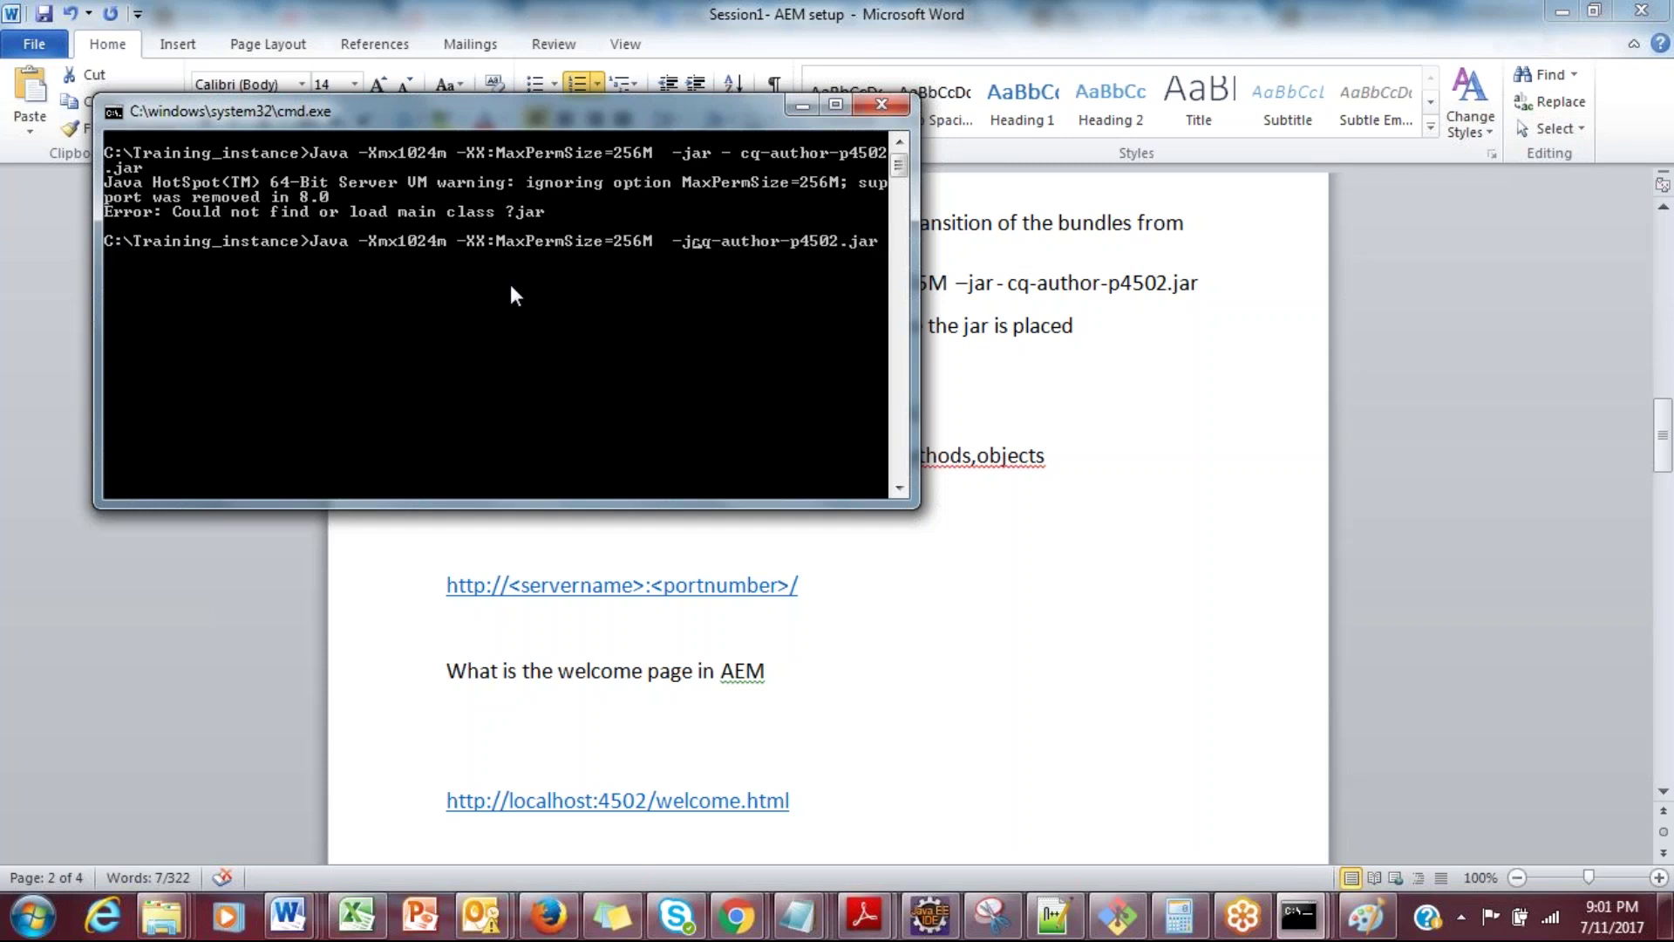
key(BackSpace)
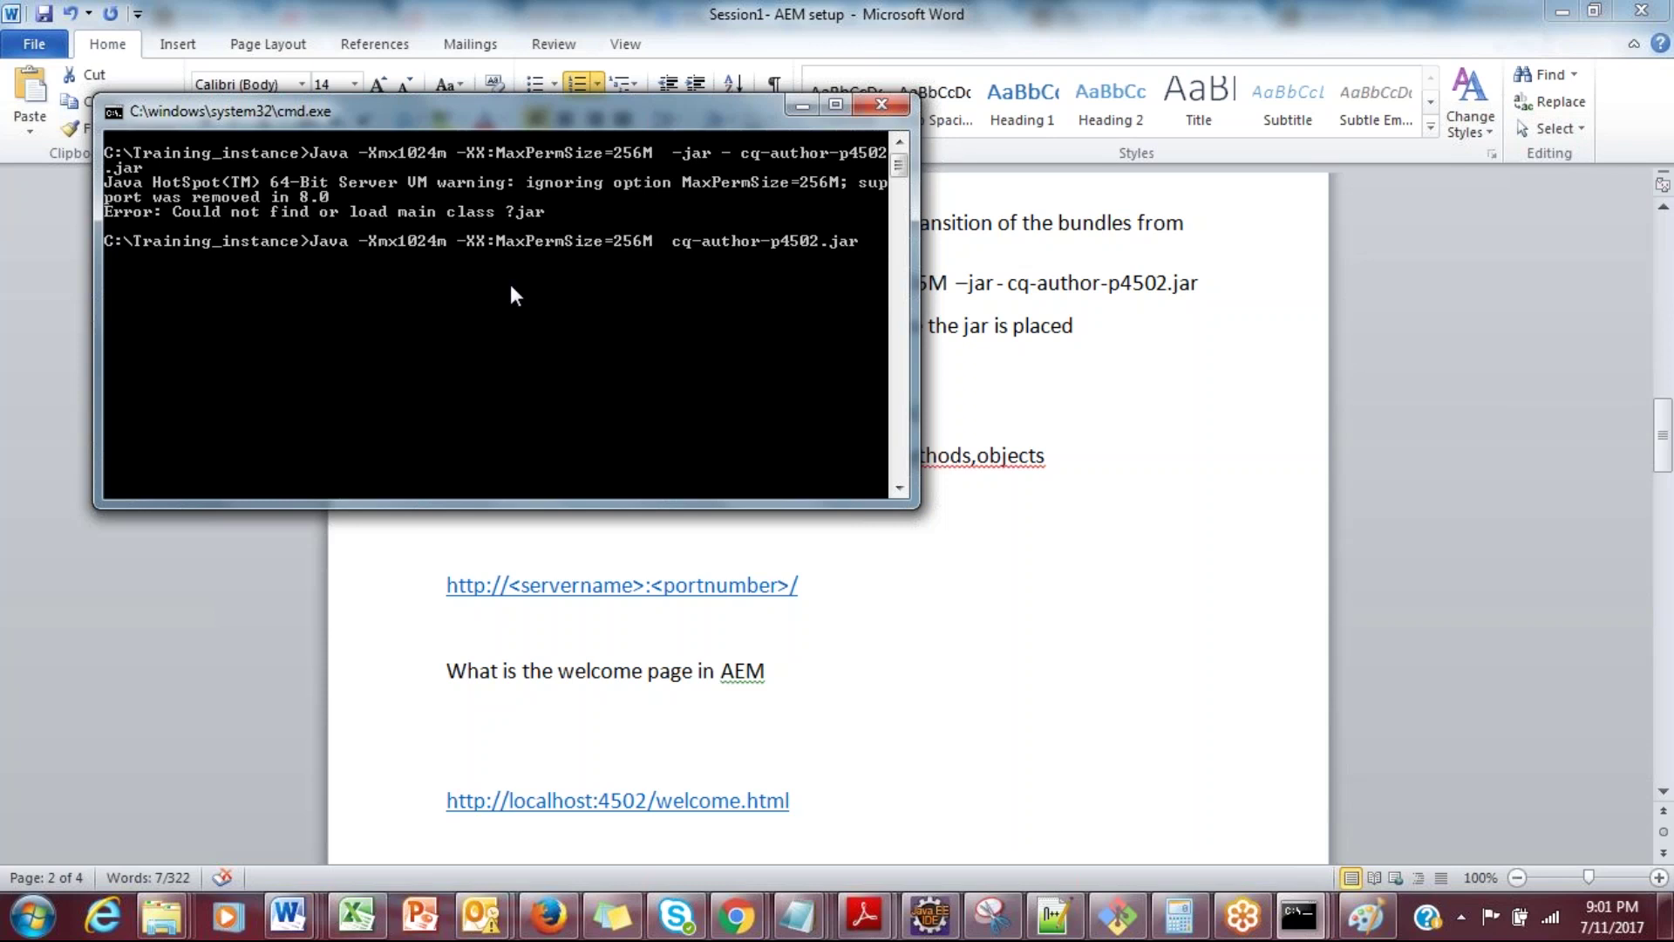
key(Return)
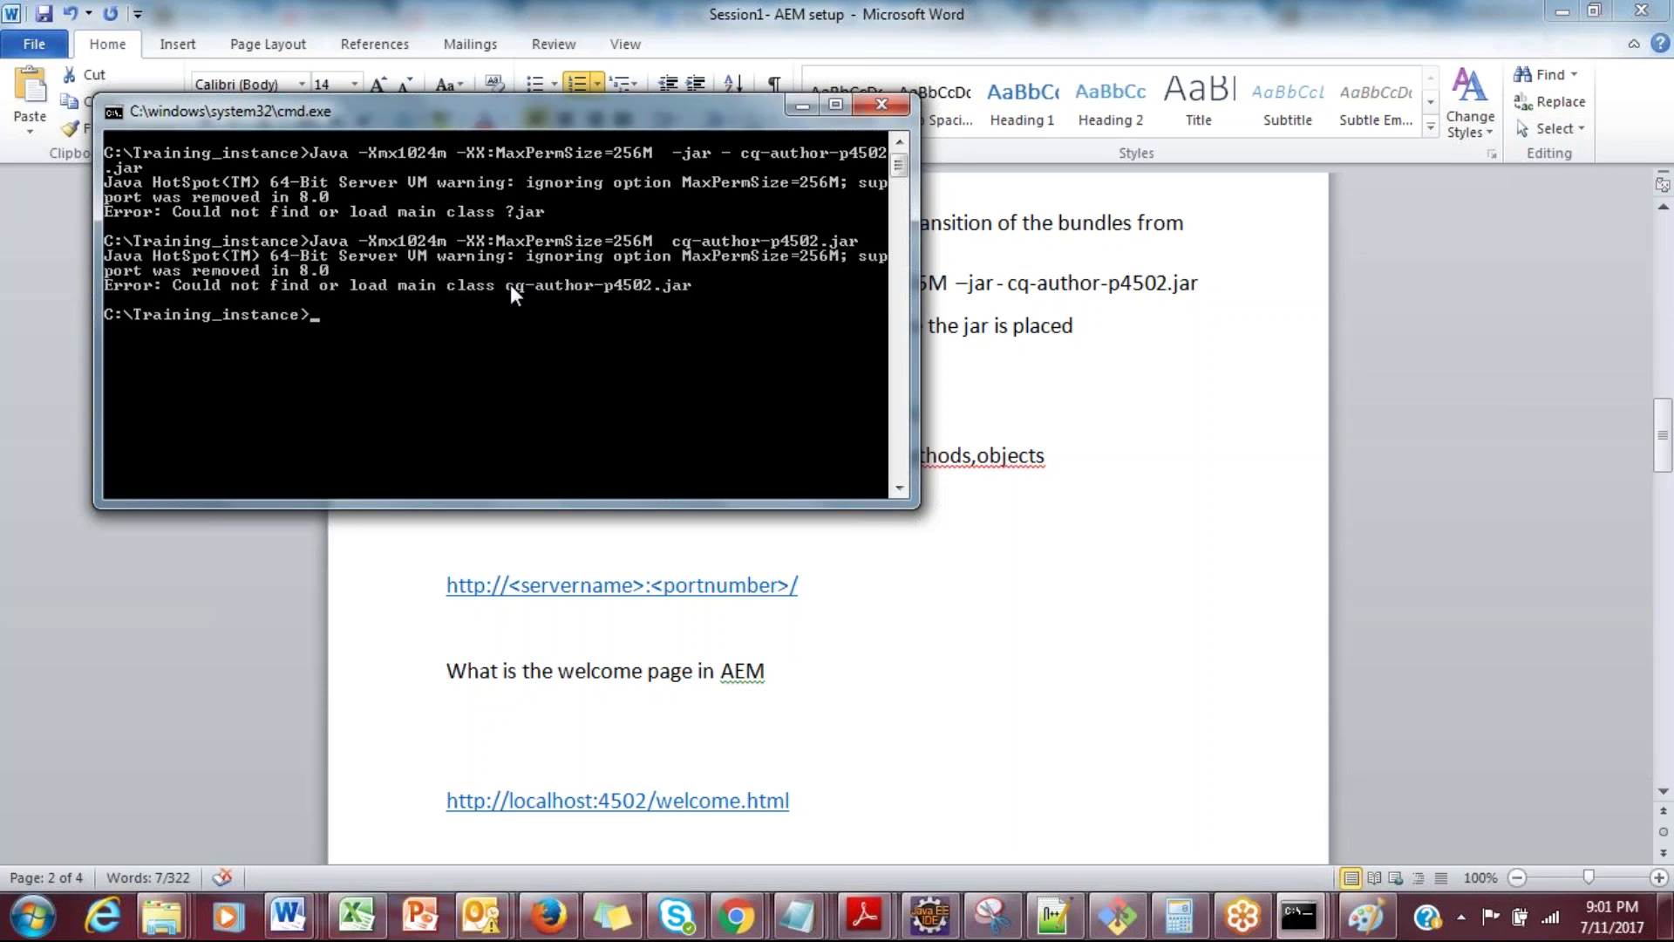
Step: Rerun the java command without the PermSize option; it still fails to load the main class
key(Up)
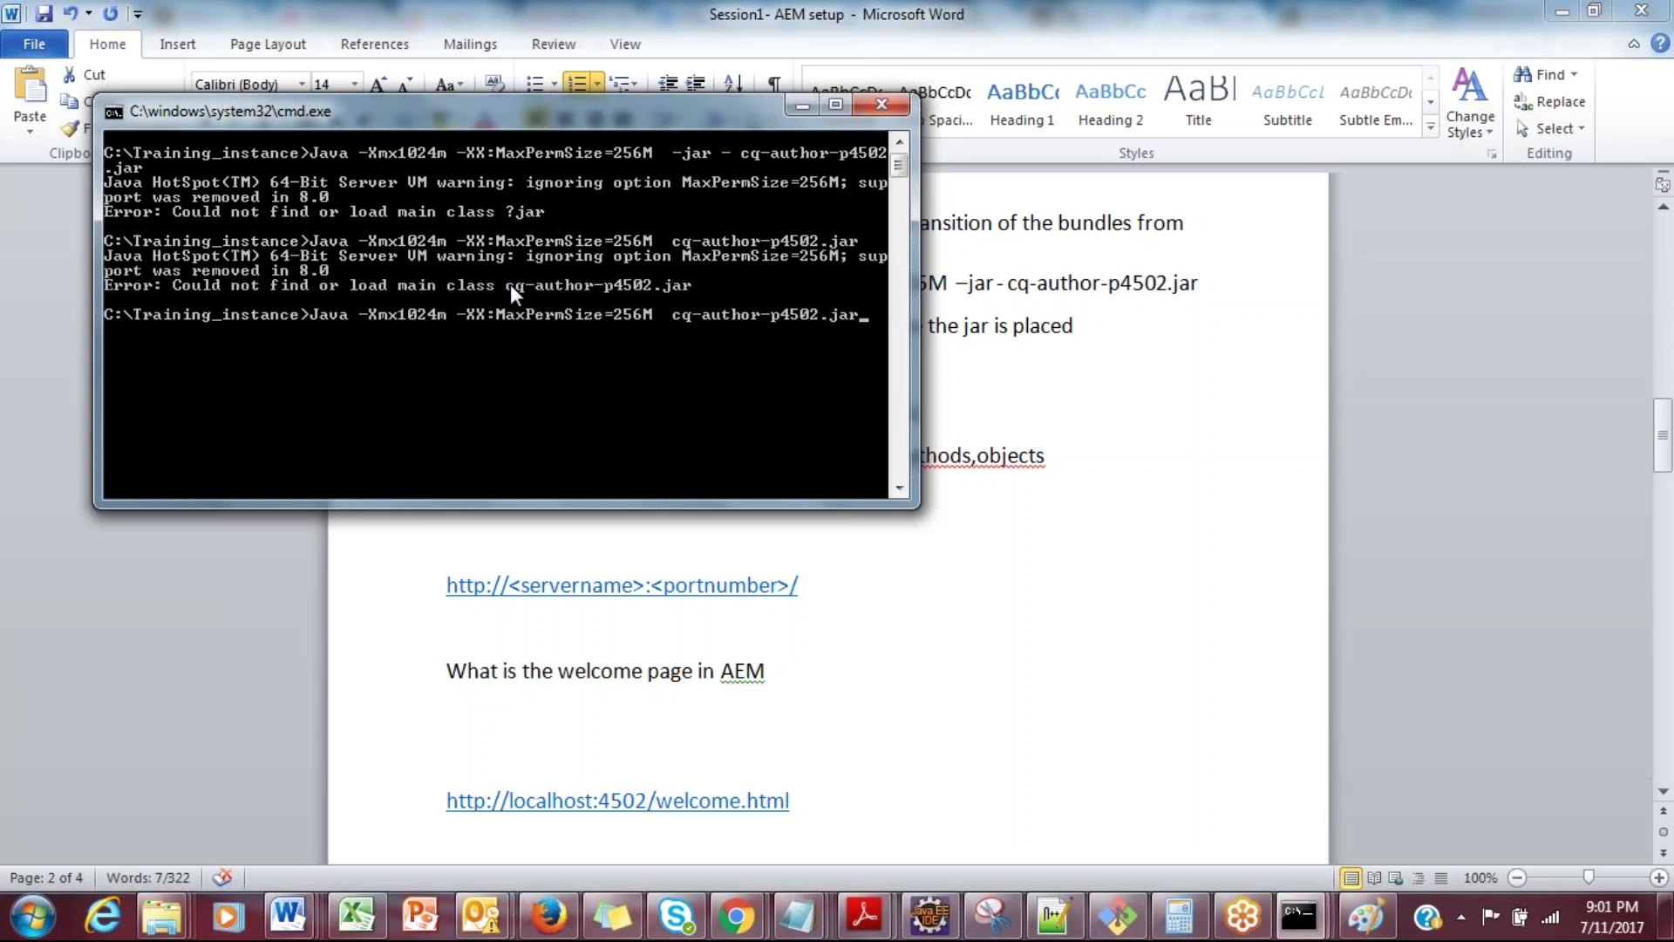
key(Left)
key(Left)
key(Left)
key(Left)
key(Left)
key(Left)
key(Left)
key(Left)
key(Left)
key(Left)
key(Left)
key(Left)
key(Left)
key(Left)
key(Left)
key(Left)
key(Left)
key(Left)
key(Left)
key(Left)
key(BackSpace)
key(BackSpace)
key(BackSpace)
key(BackSpace)
key(BackSpace)
key(BackSpace)
key(BackSpace)
key(BackSpace)
key(BackSpace)
key(BackSpace)
key(BackSpace)
key(BackSpace)
key(BackSpace)
key(BackSpace)
key(BackSpace)
key(BackSpace)
key(BackSpace)
key(BackSpace)
key(BackSpace)
key(BackSpace)
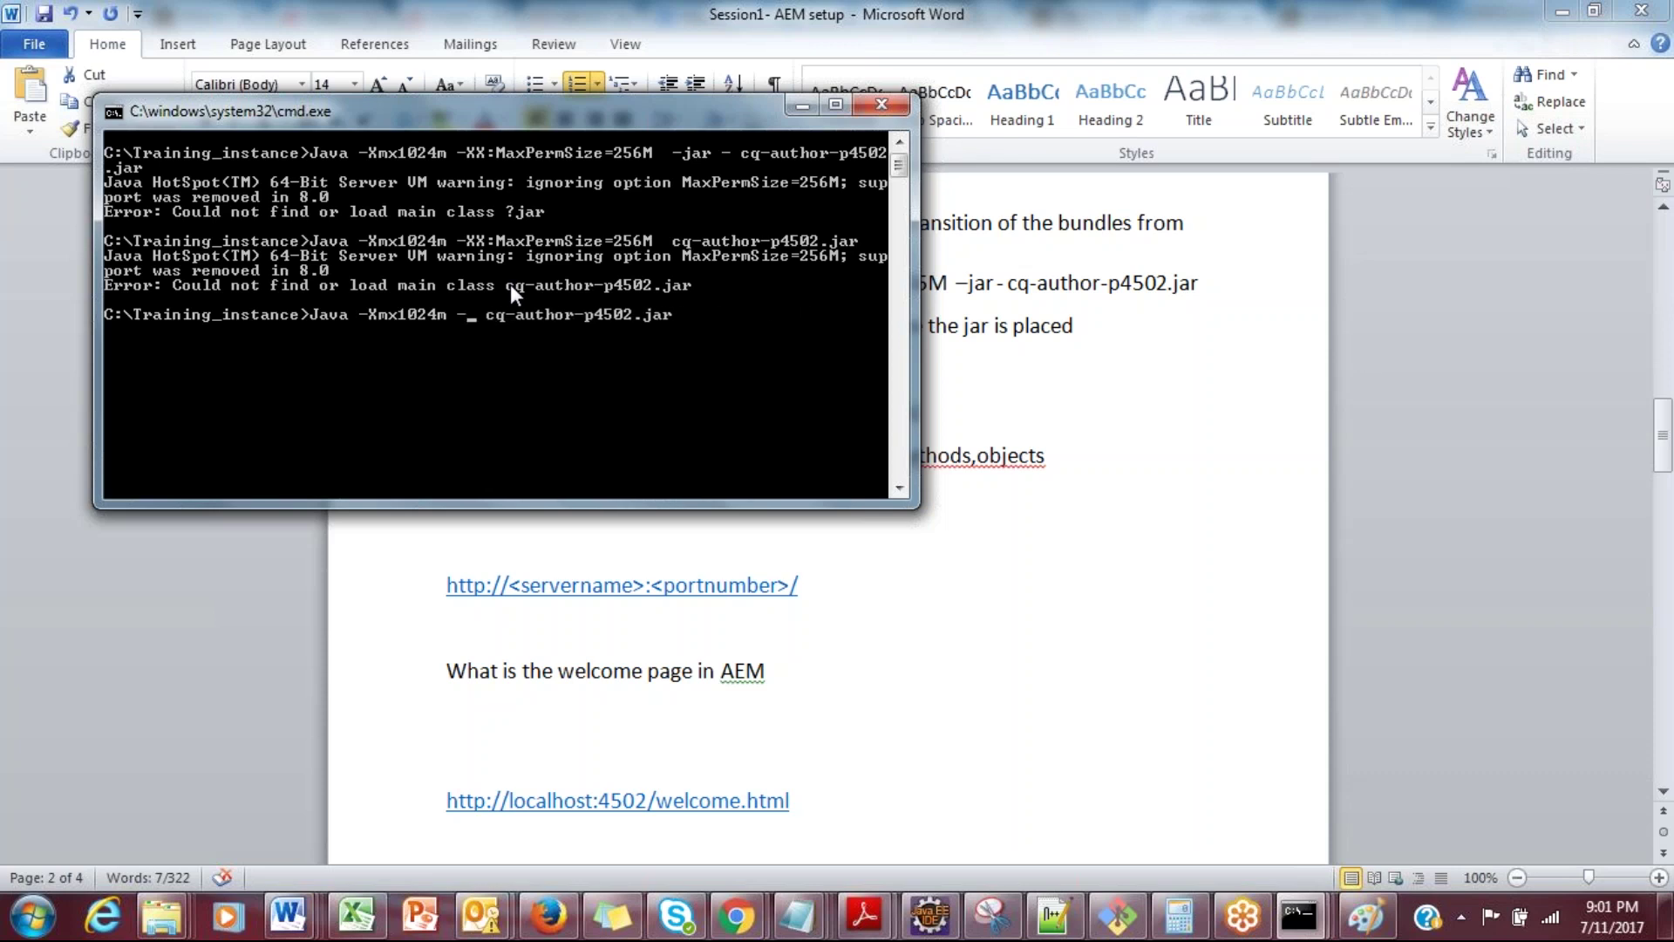
key(BackSpace)
key(Return)
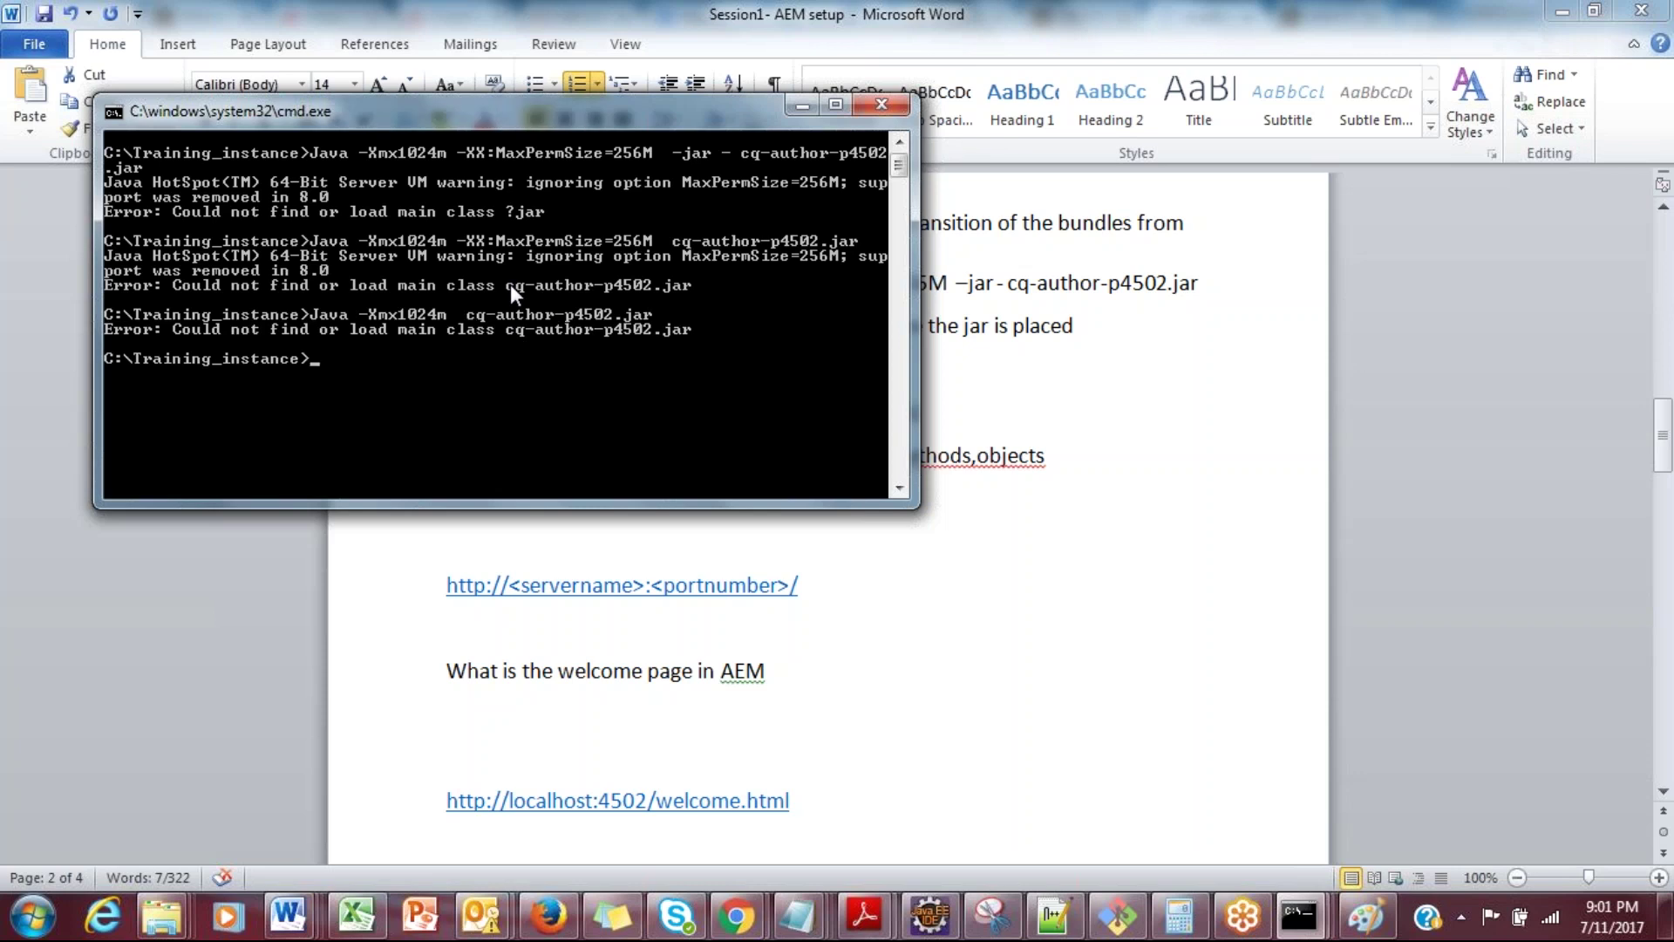
key(Up)
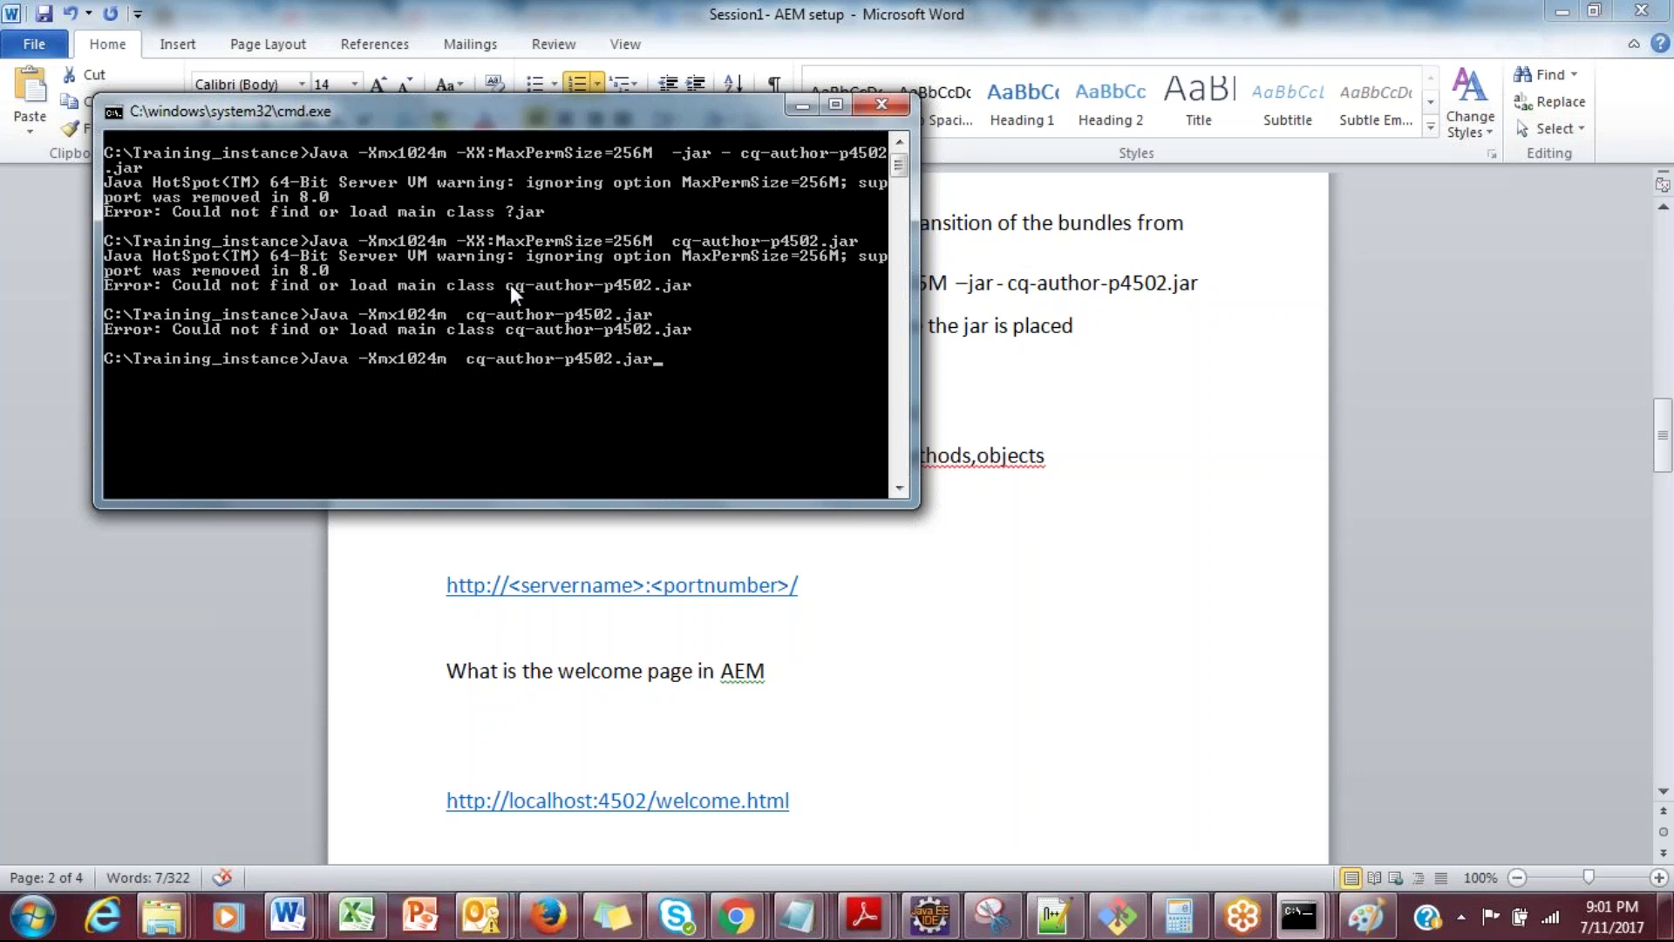
key(alt+Tab)
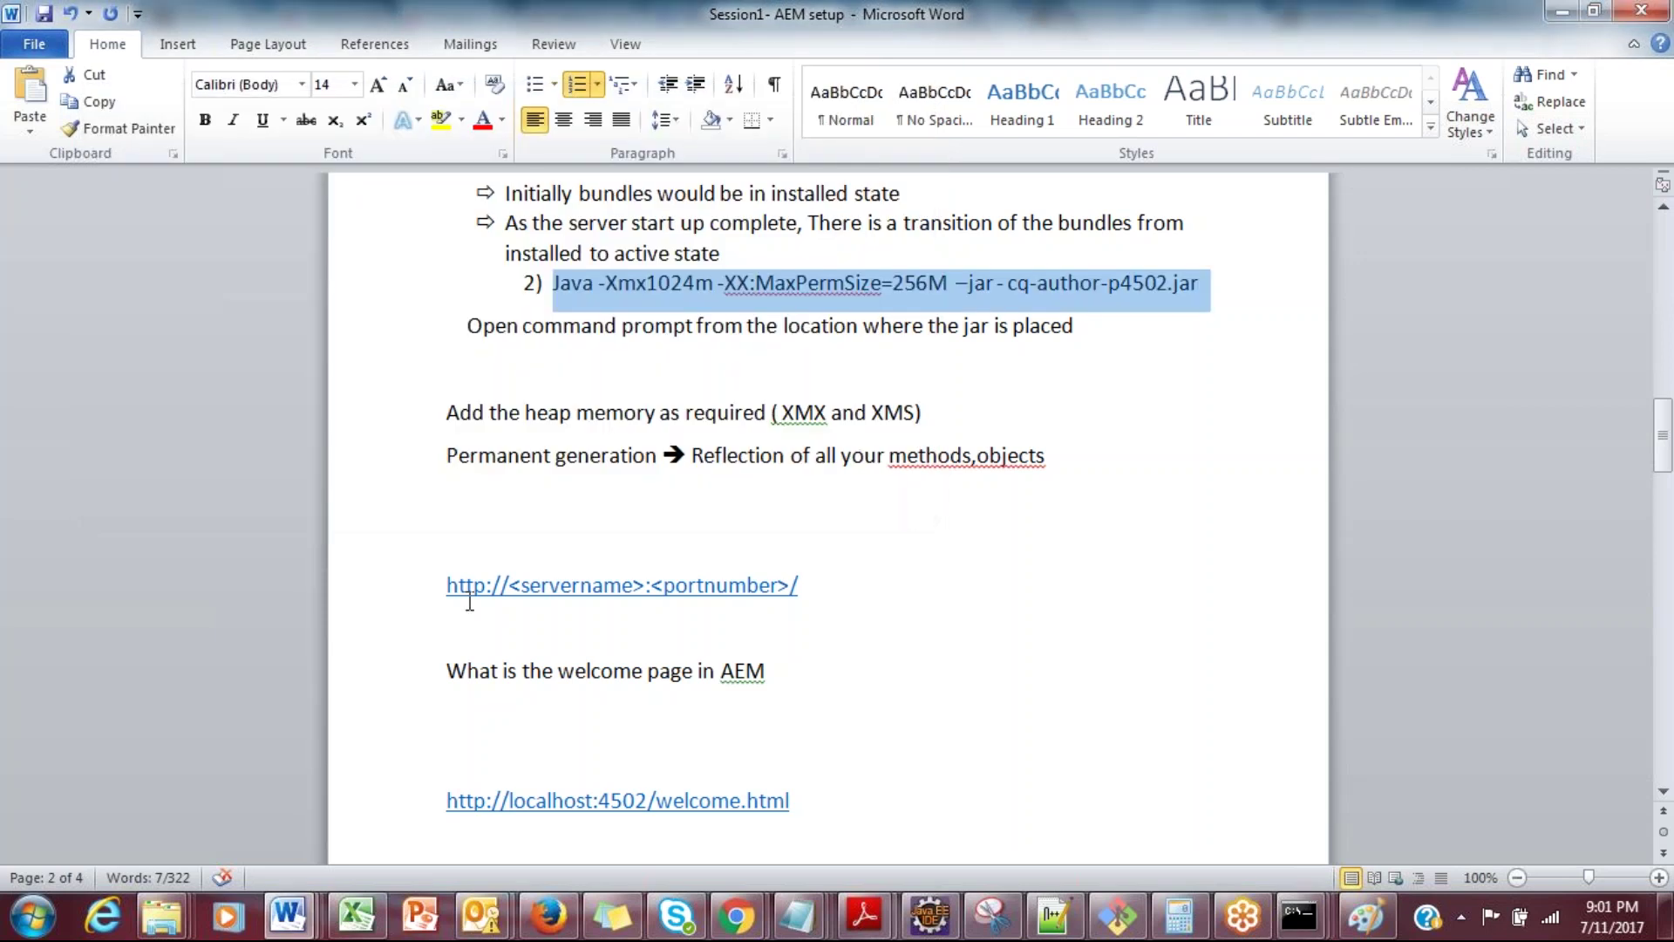
Step: In the third command window, correct the jar name to cq5-author-p4502.jar and run it
click(163, 917)
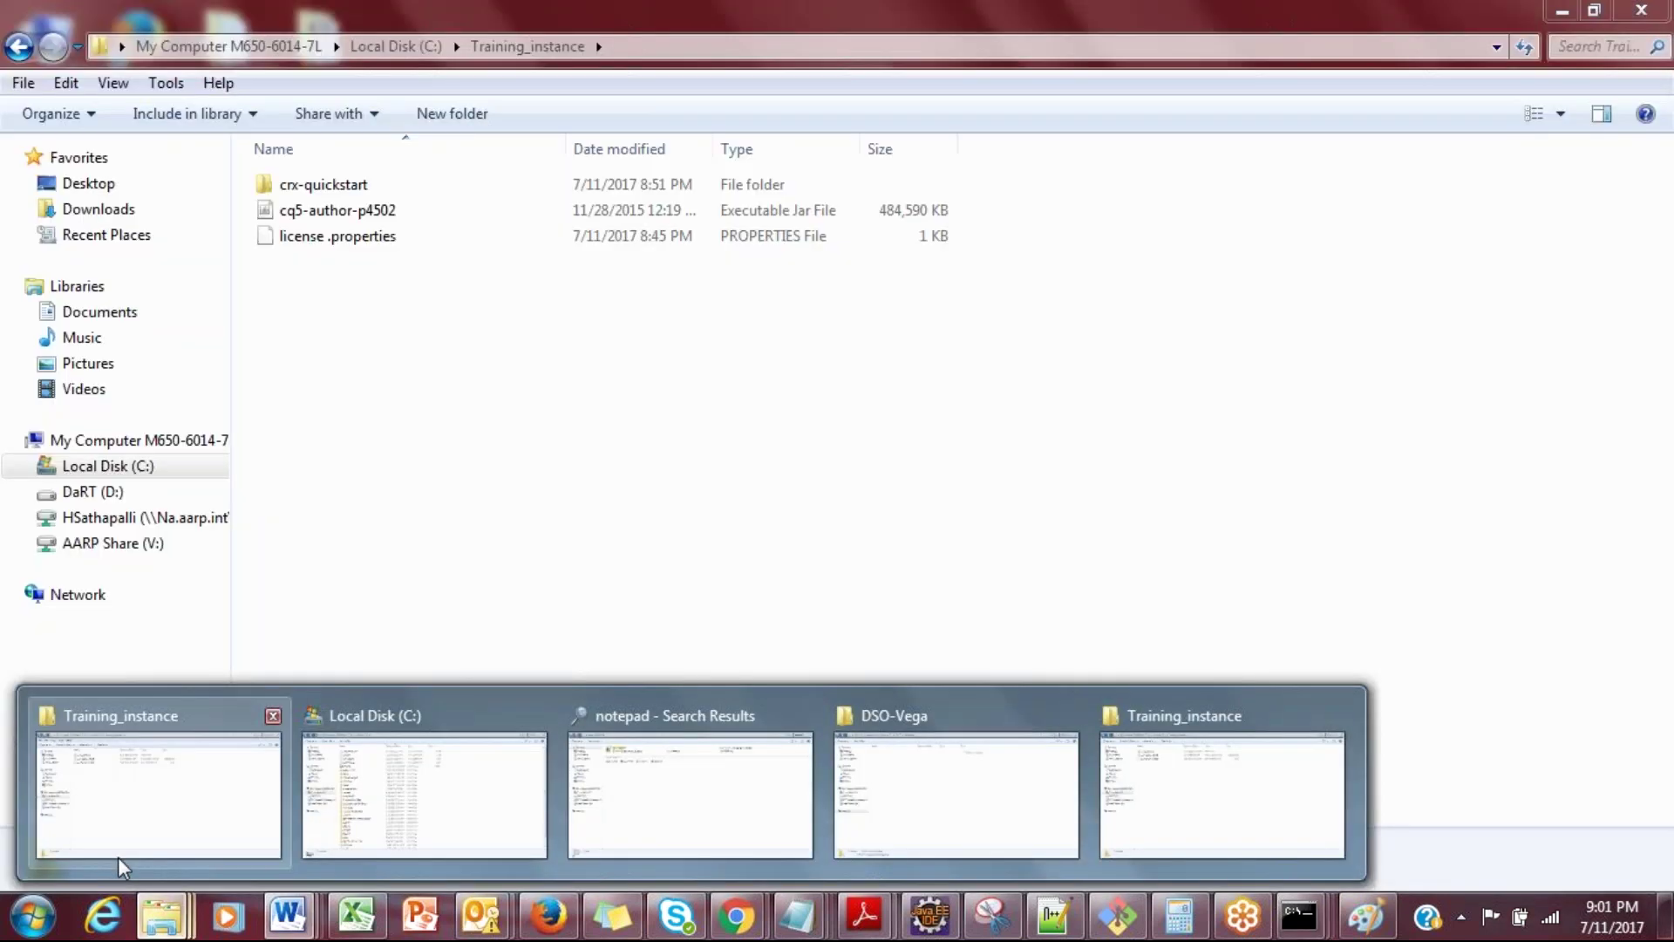
click(118, 856)
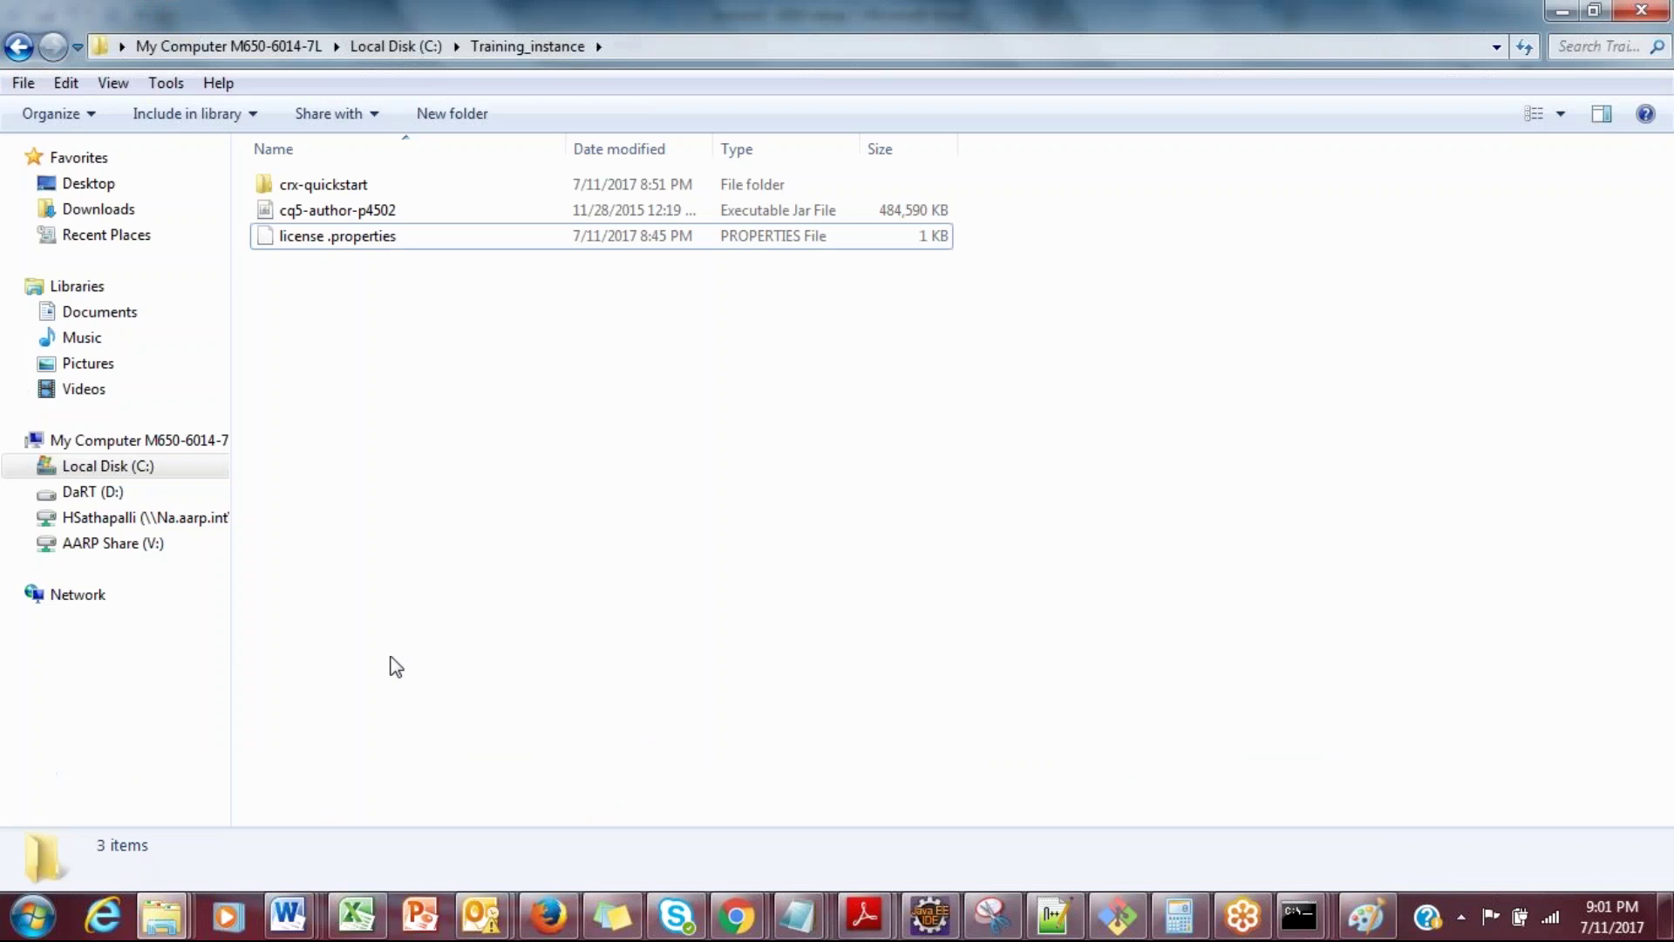
key(alt+Tab)
key(alt+Tab)
mouse_move(1295, 907)
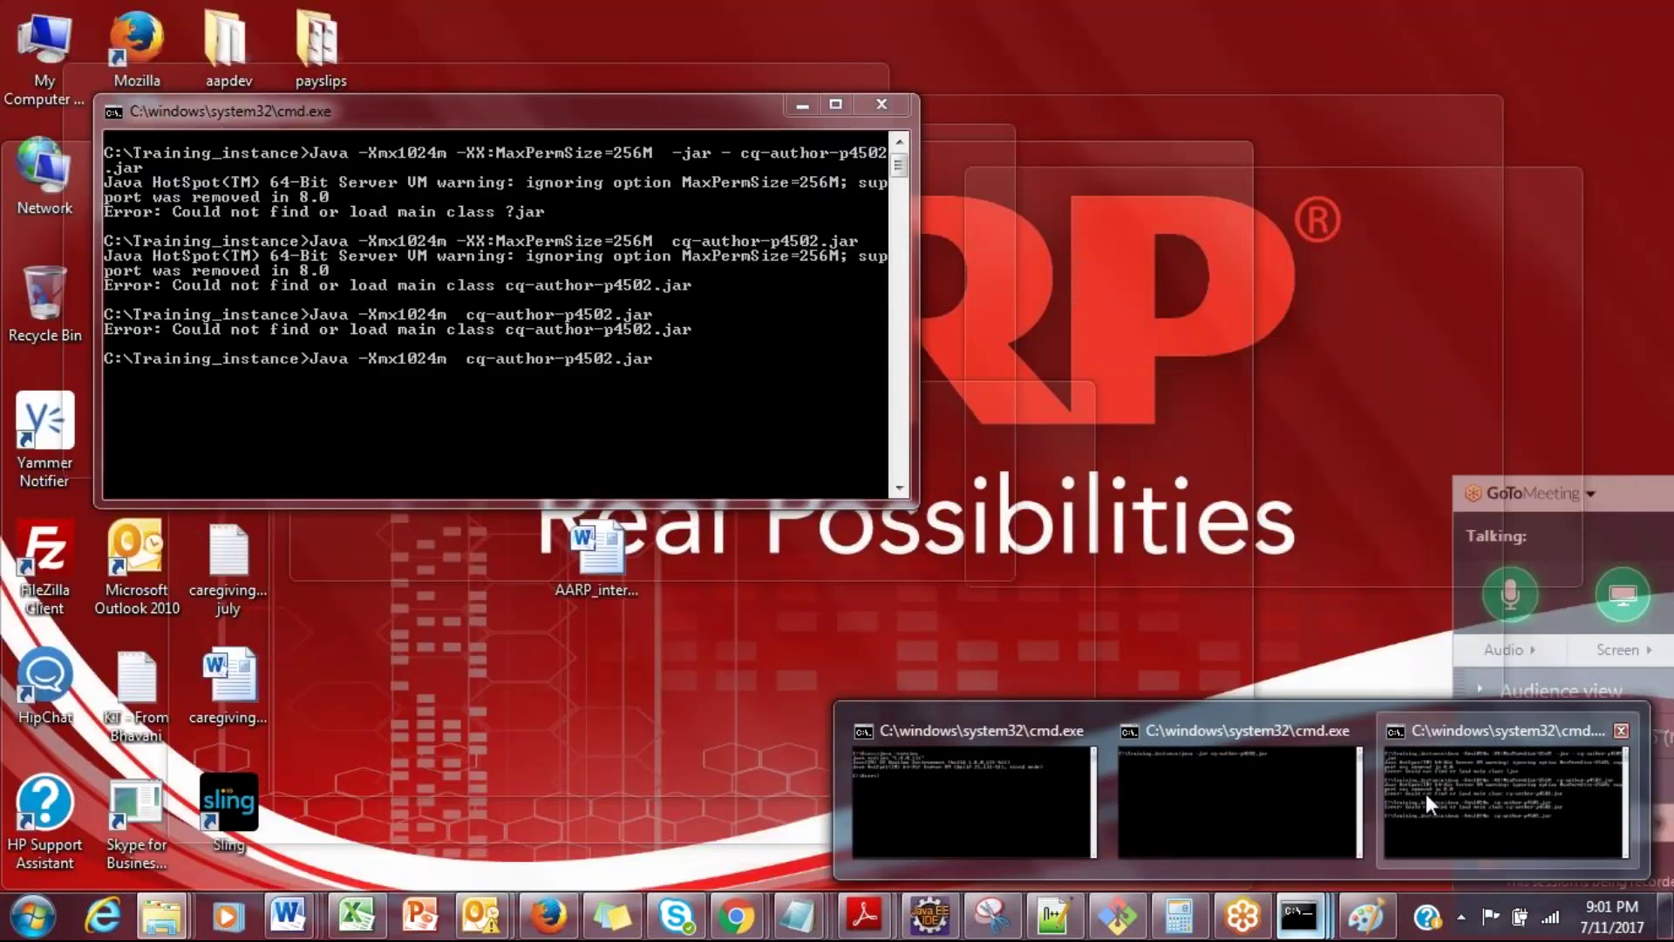
click(1426, 794)
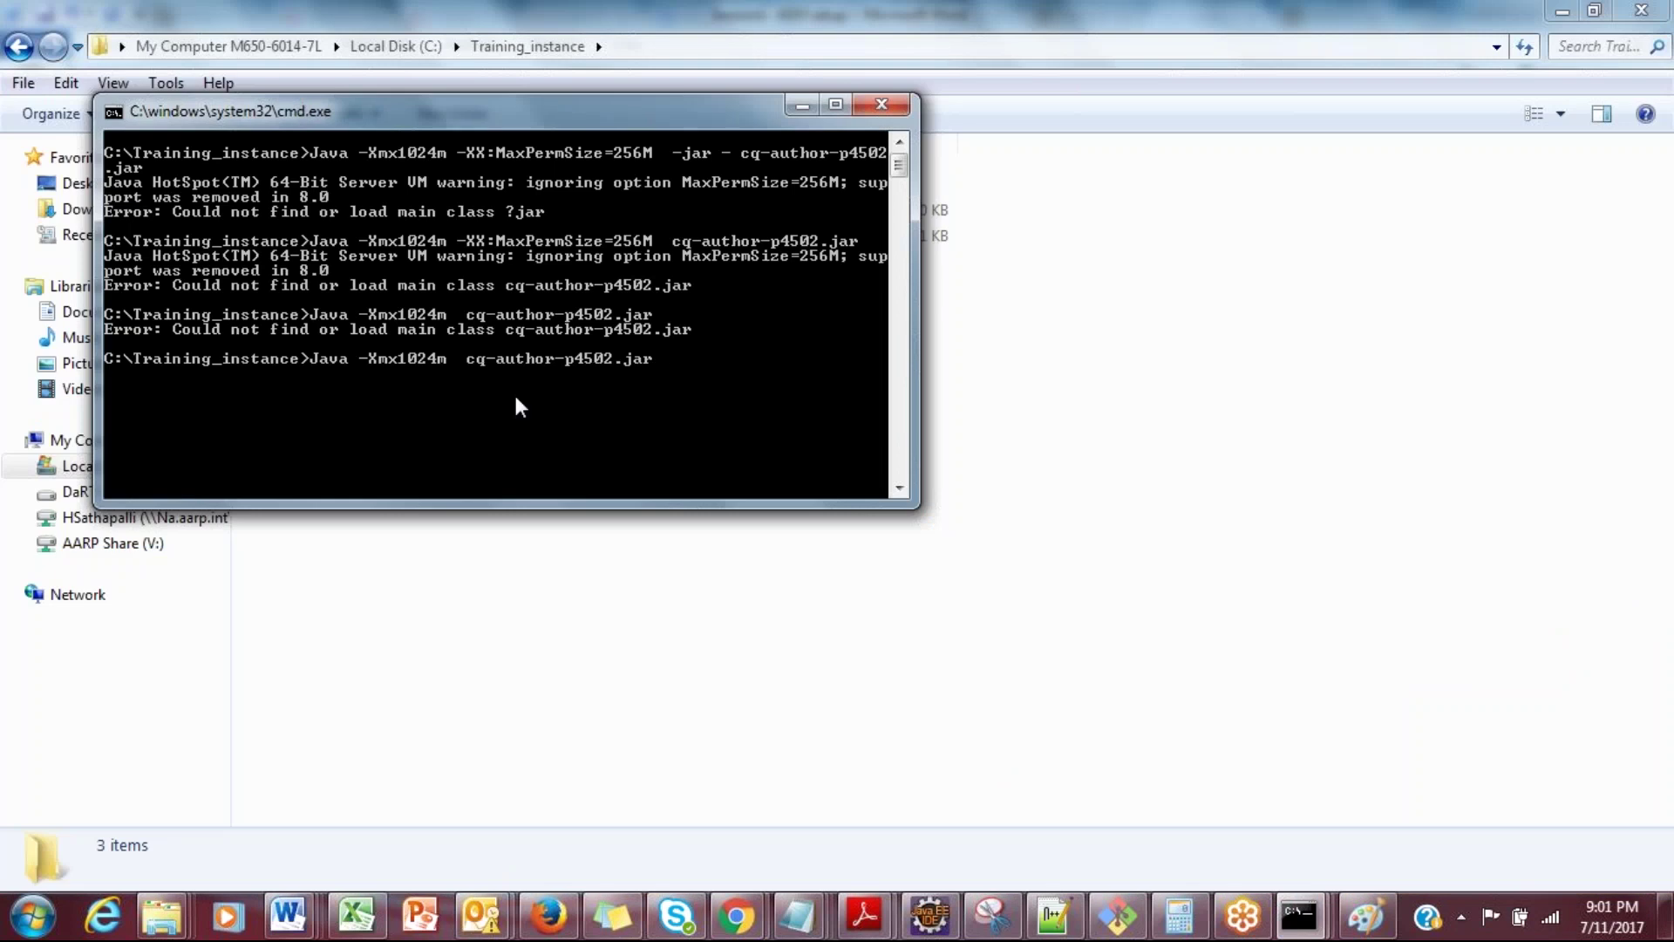
text(5)
key(BackSpace)
key(Right)
text(5)
drag(524, 121, 788, 326)
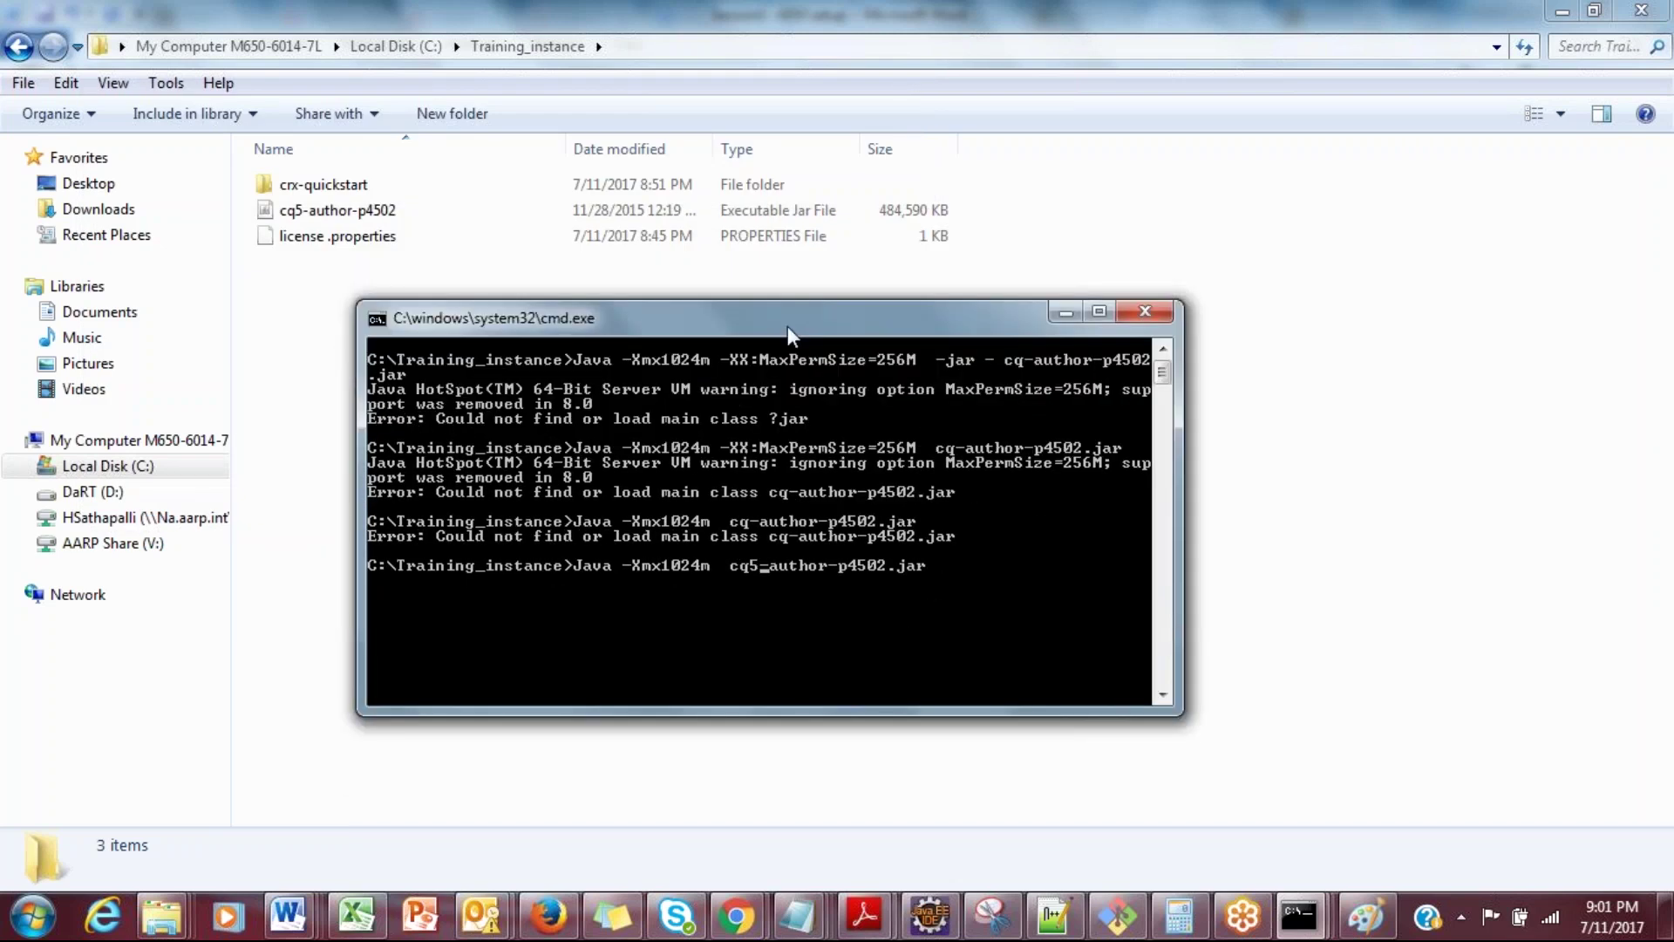
key(Return)
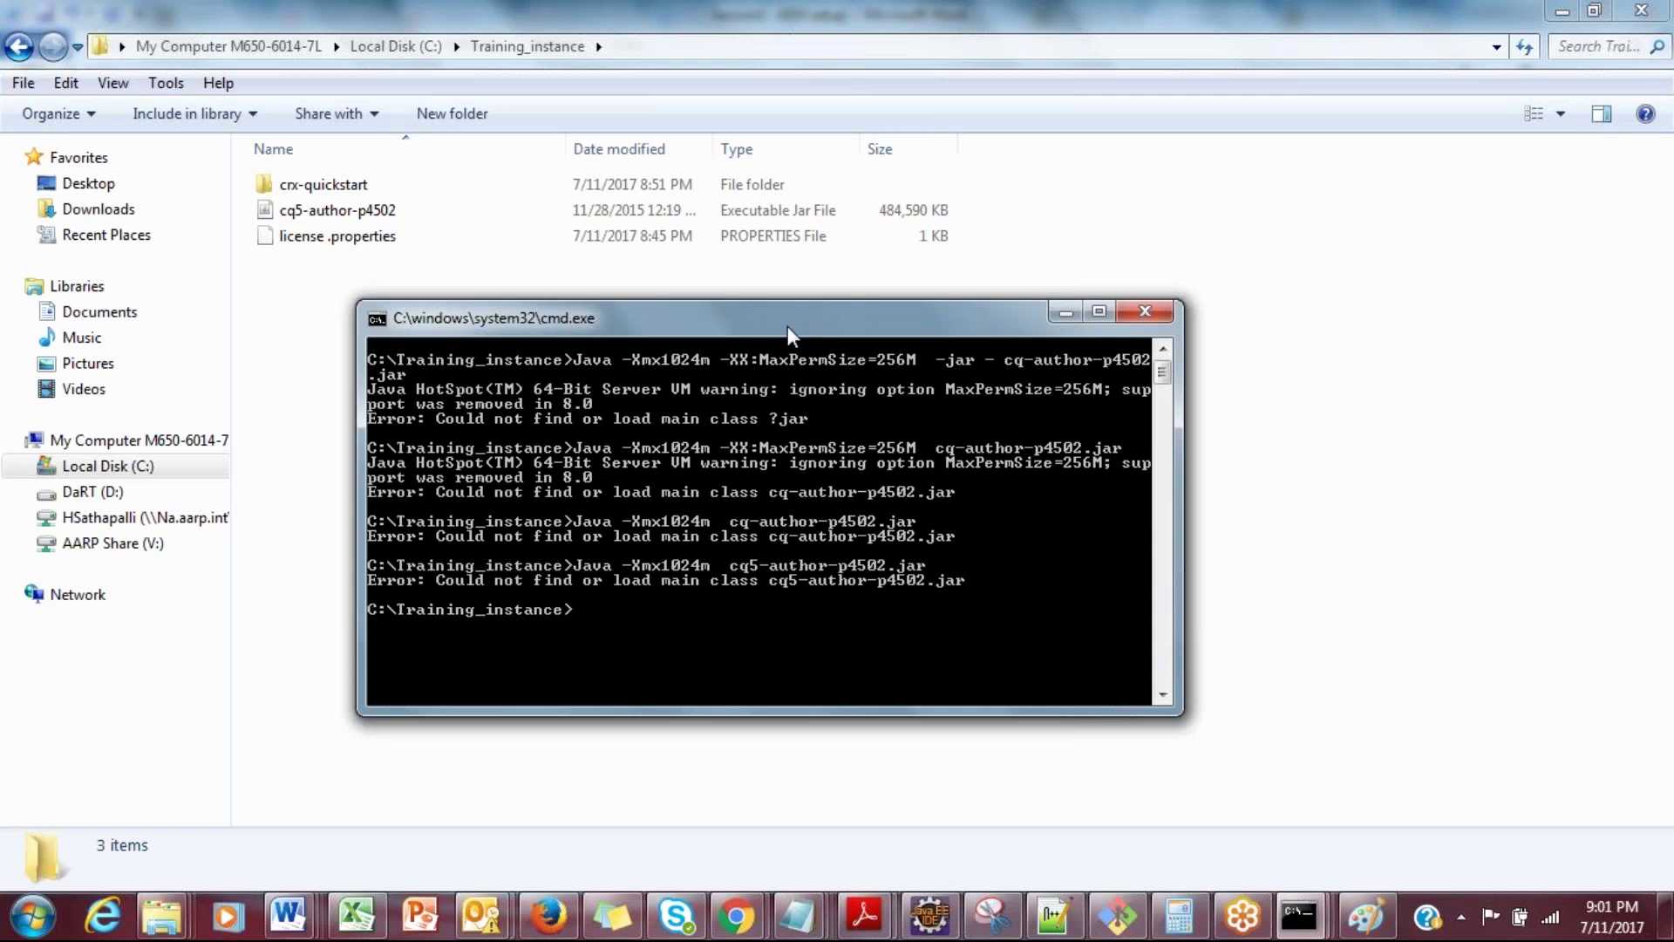
Step: Insert -jar after -Xmx1024m and run java -Xmx1024m -jar cq5-author-p4502.jar to start AEM
key(Up)
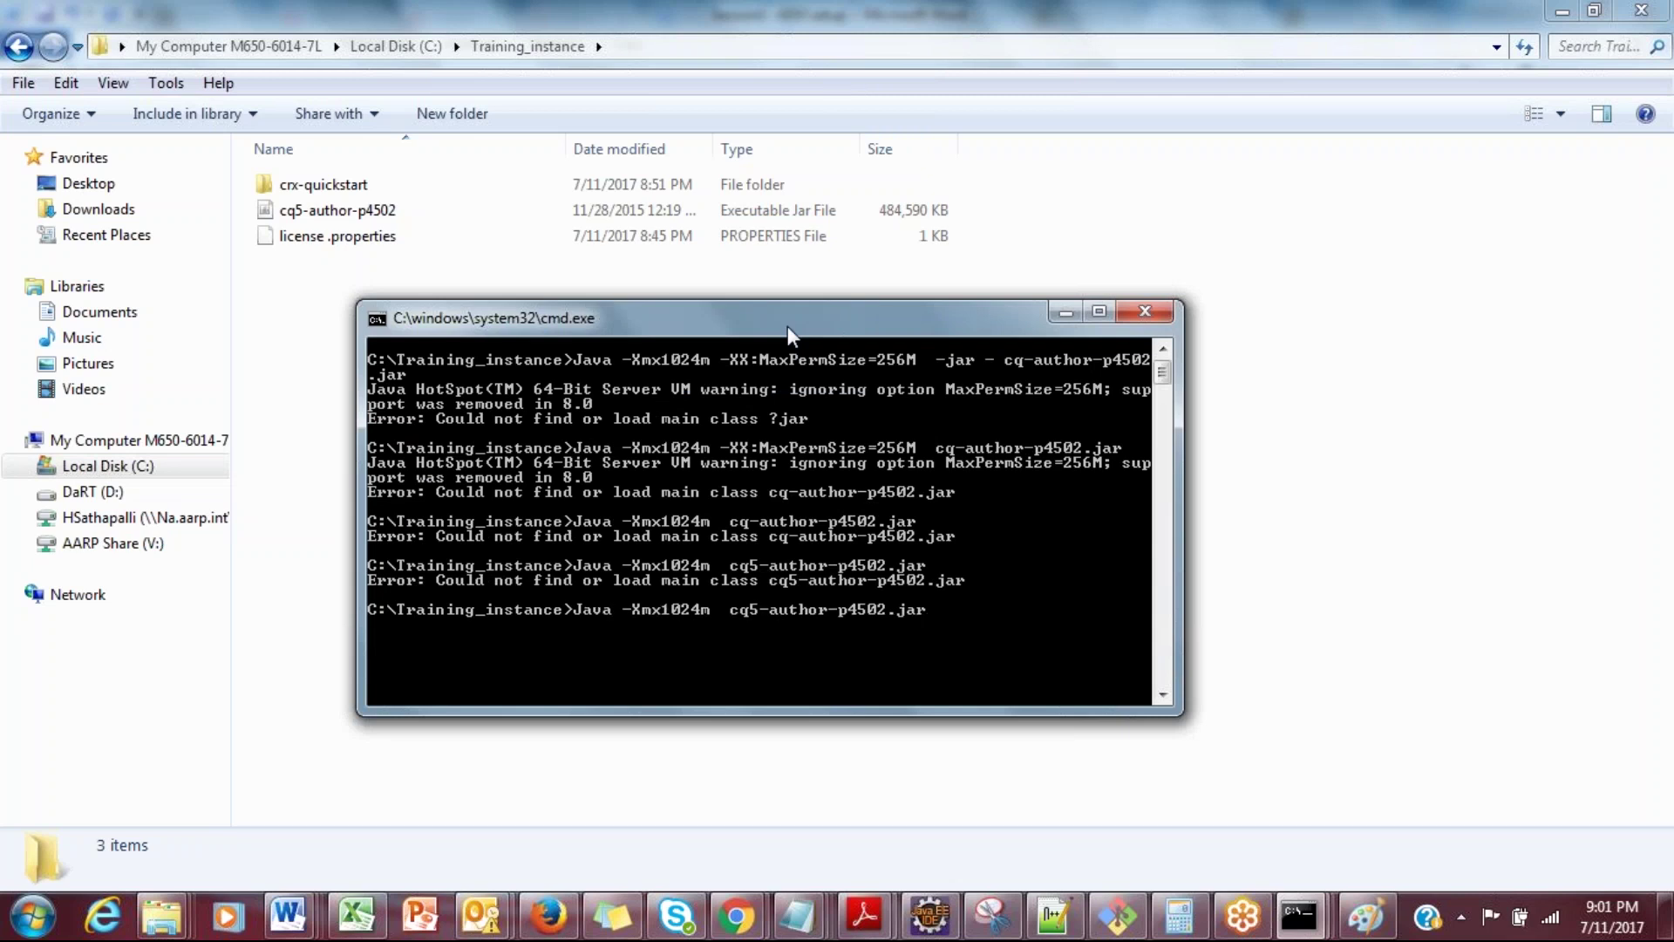
key(Left)
text(-jar)
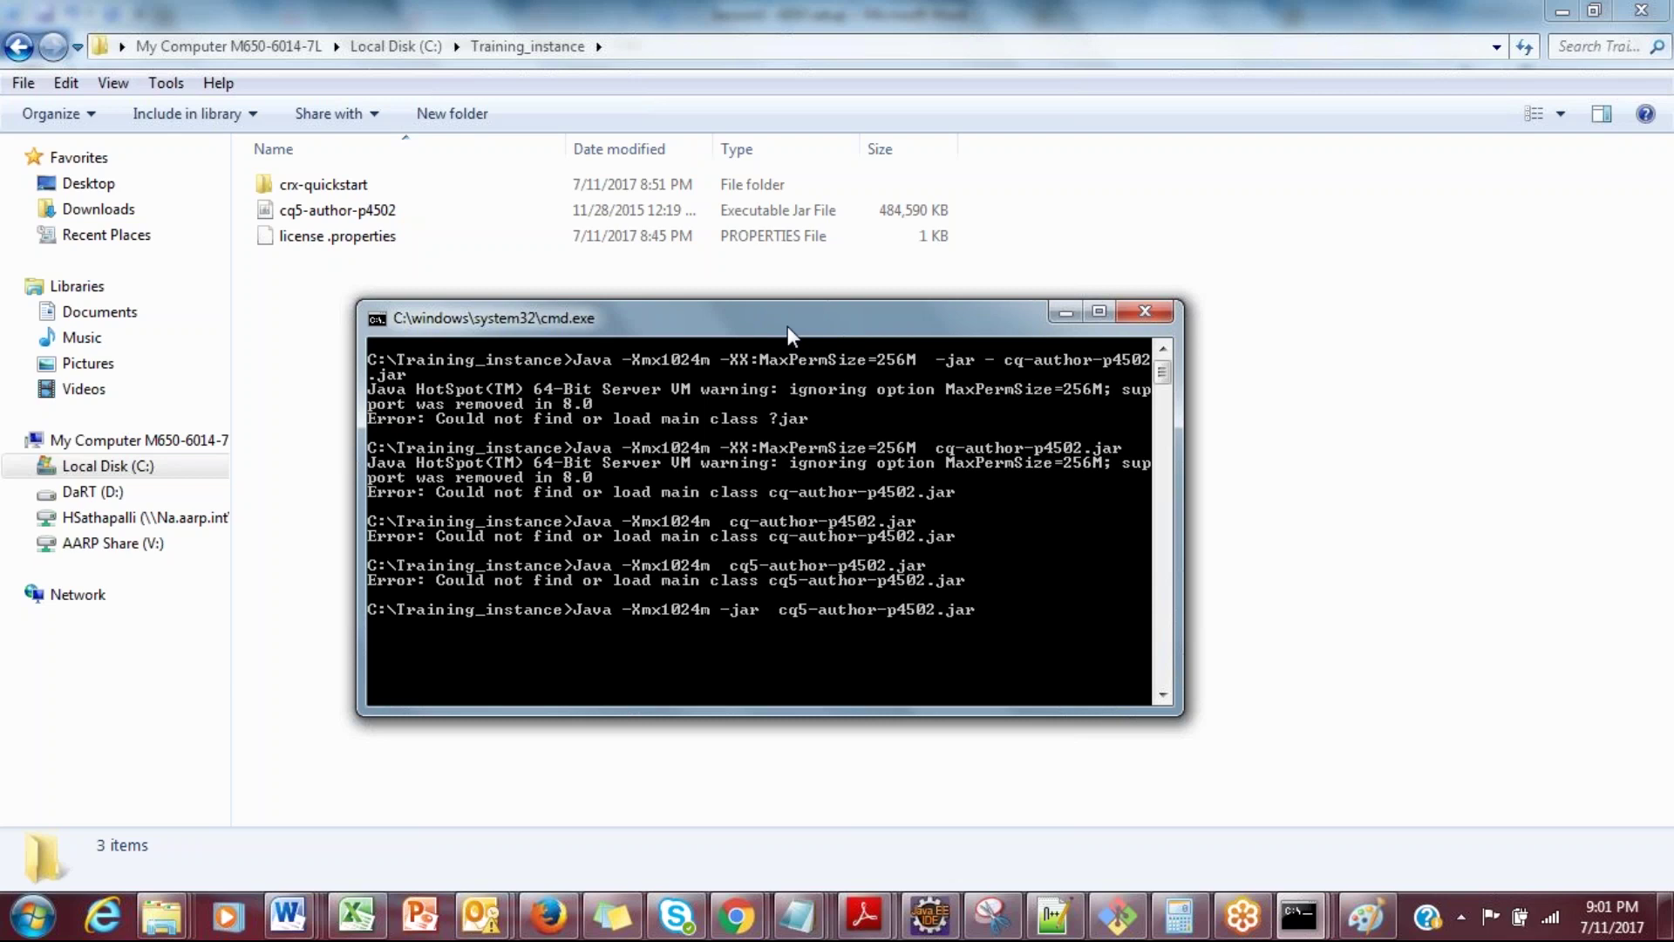
key(Return)
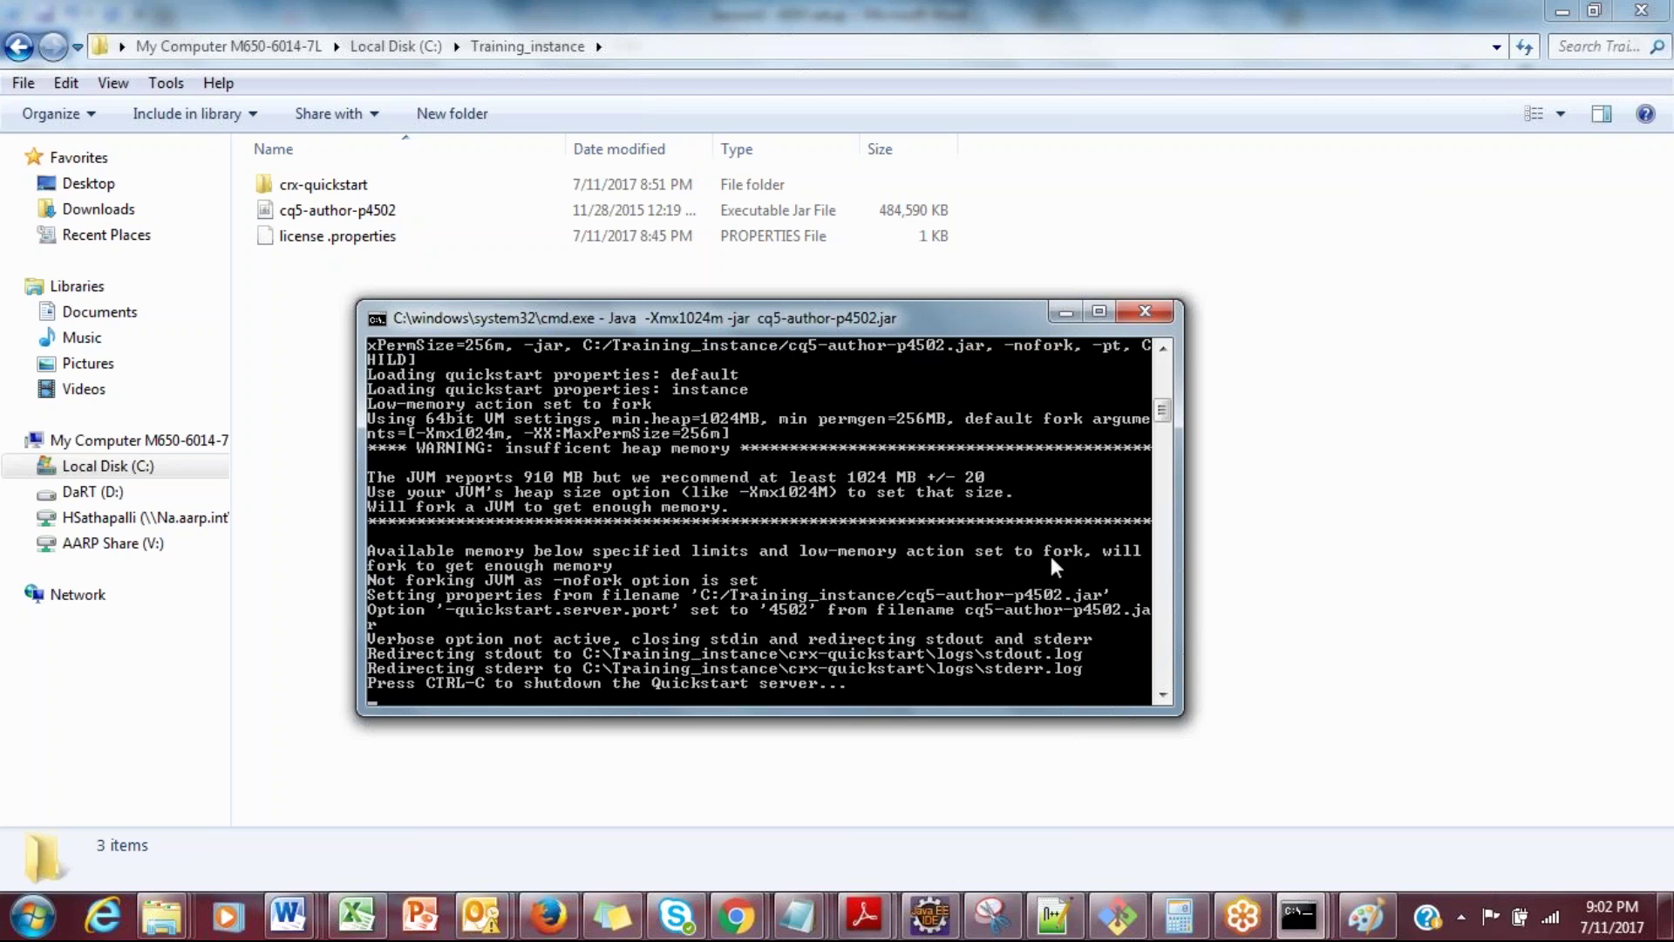
Step: Enlarge the console and scroll to the end of the Quickstart startup log
drag(1165, 418, 1161, 389)
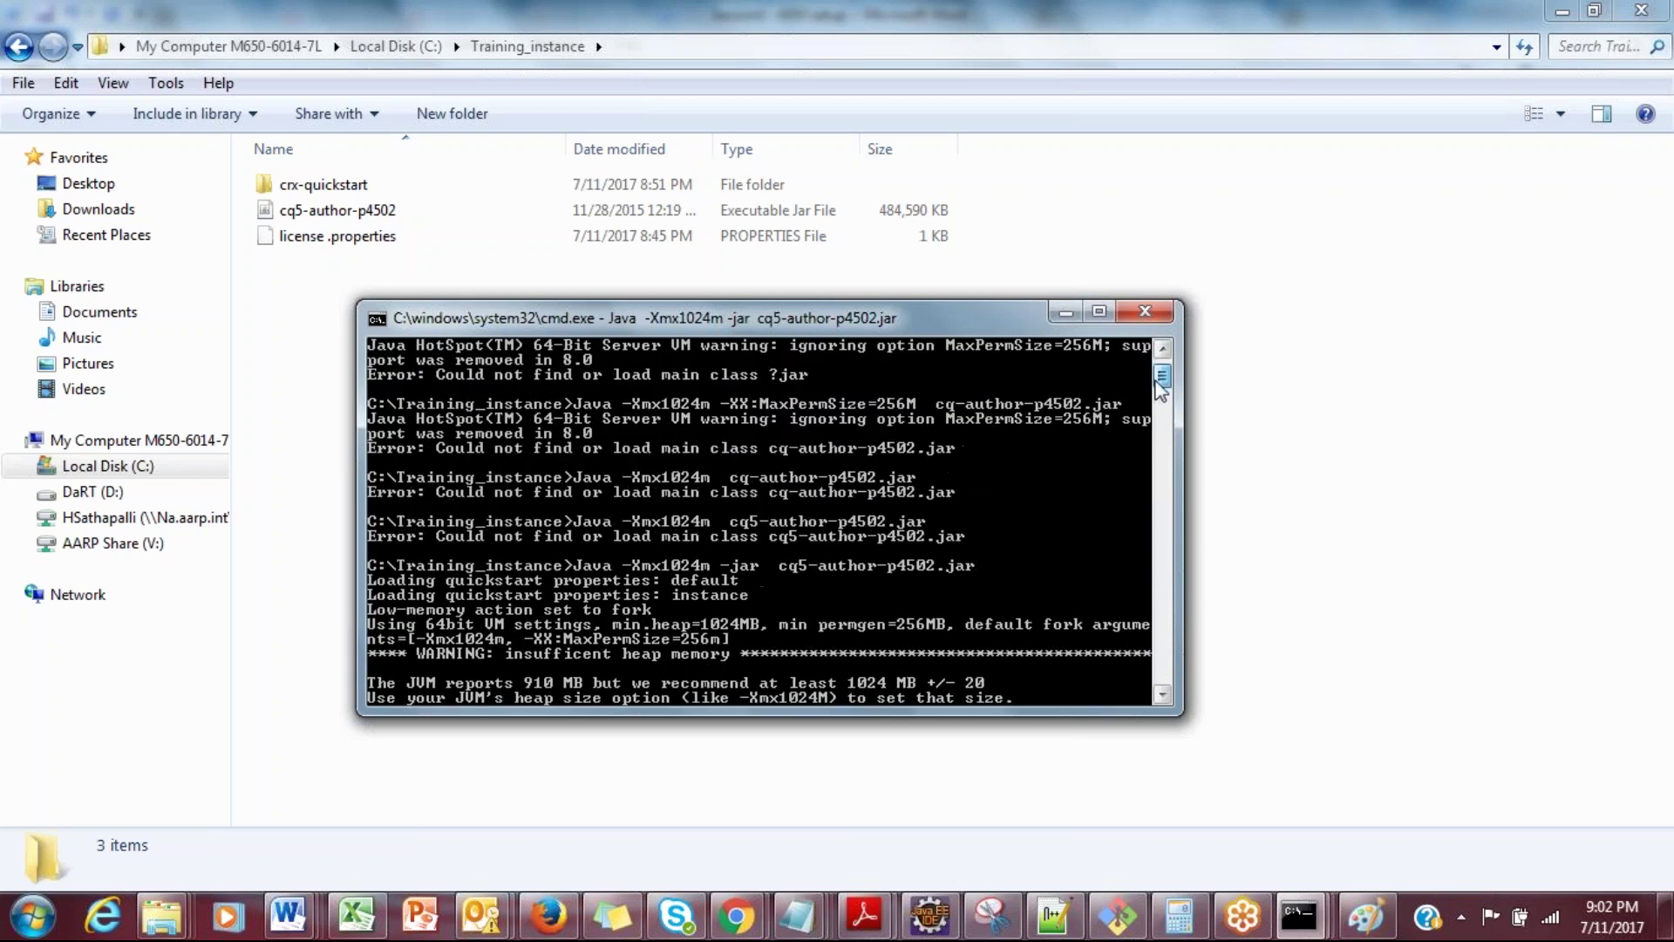
click(1098, 312)
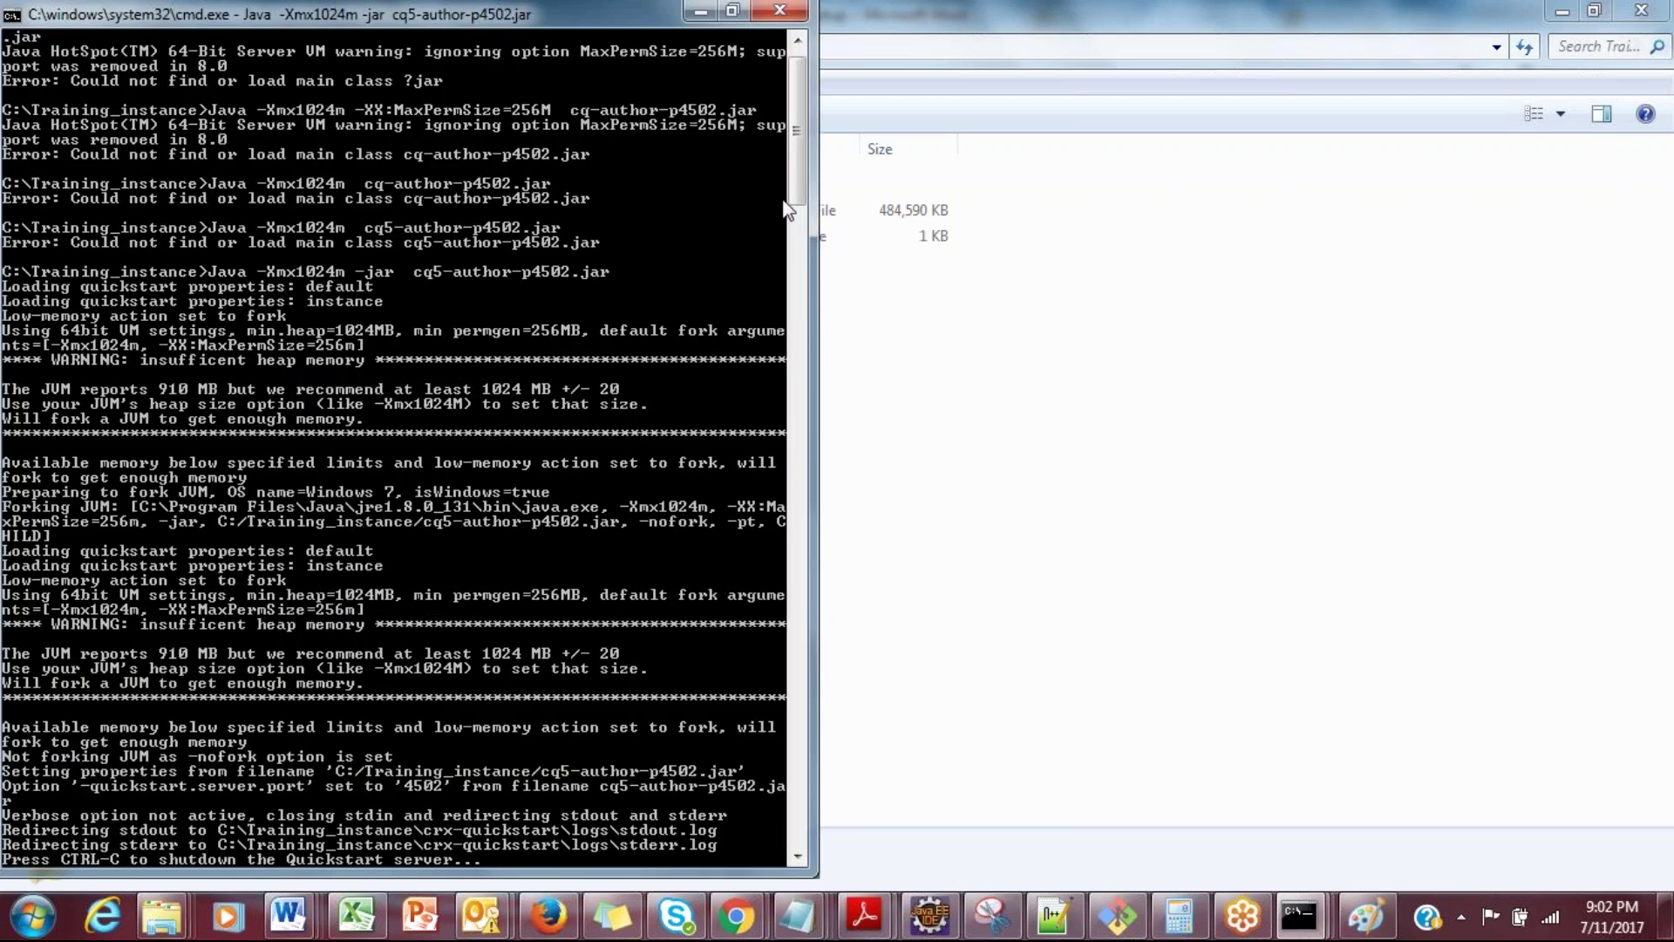
scroll(490, 527, down, 7)
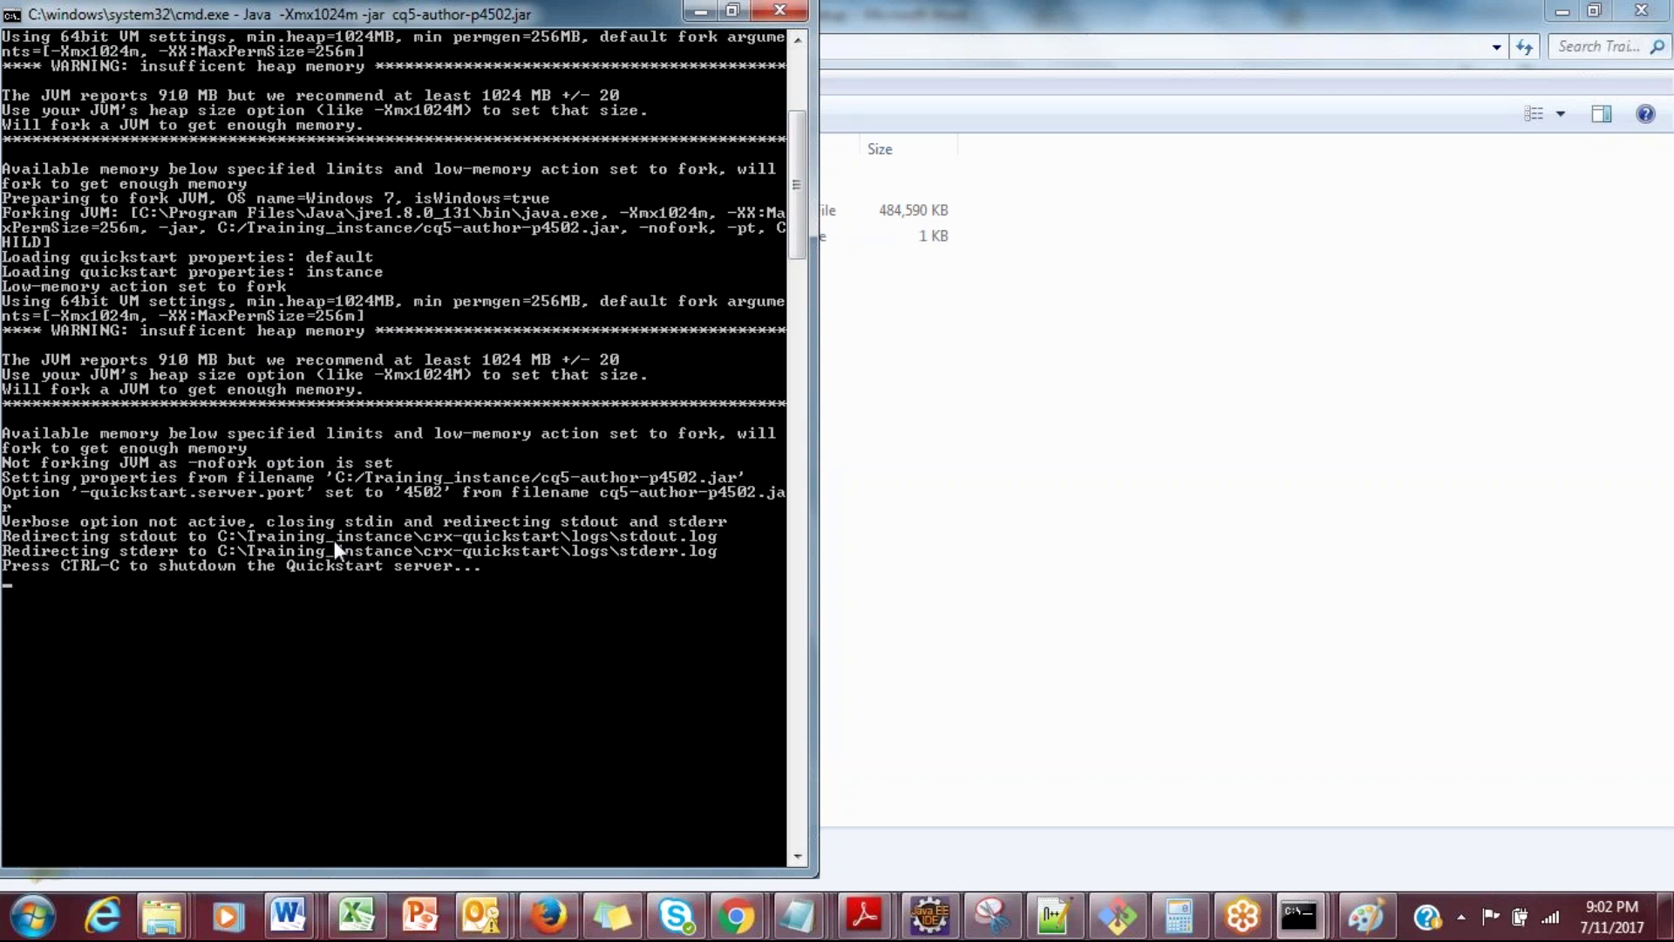
mouse_move(736, 913)
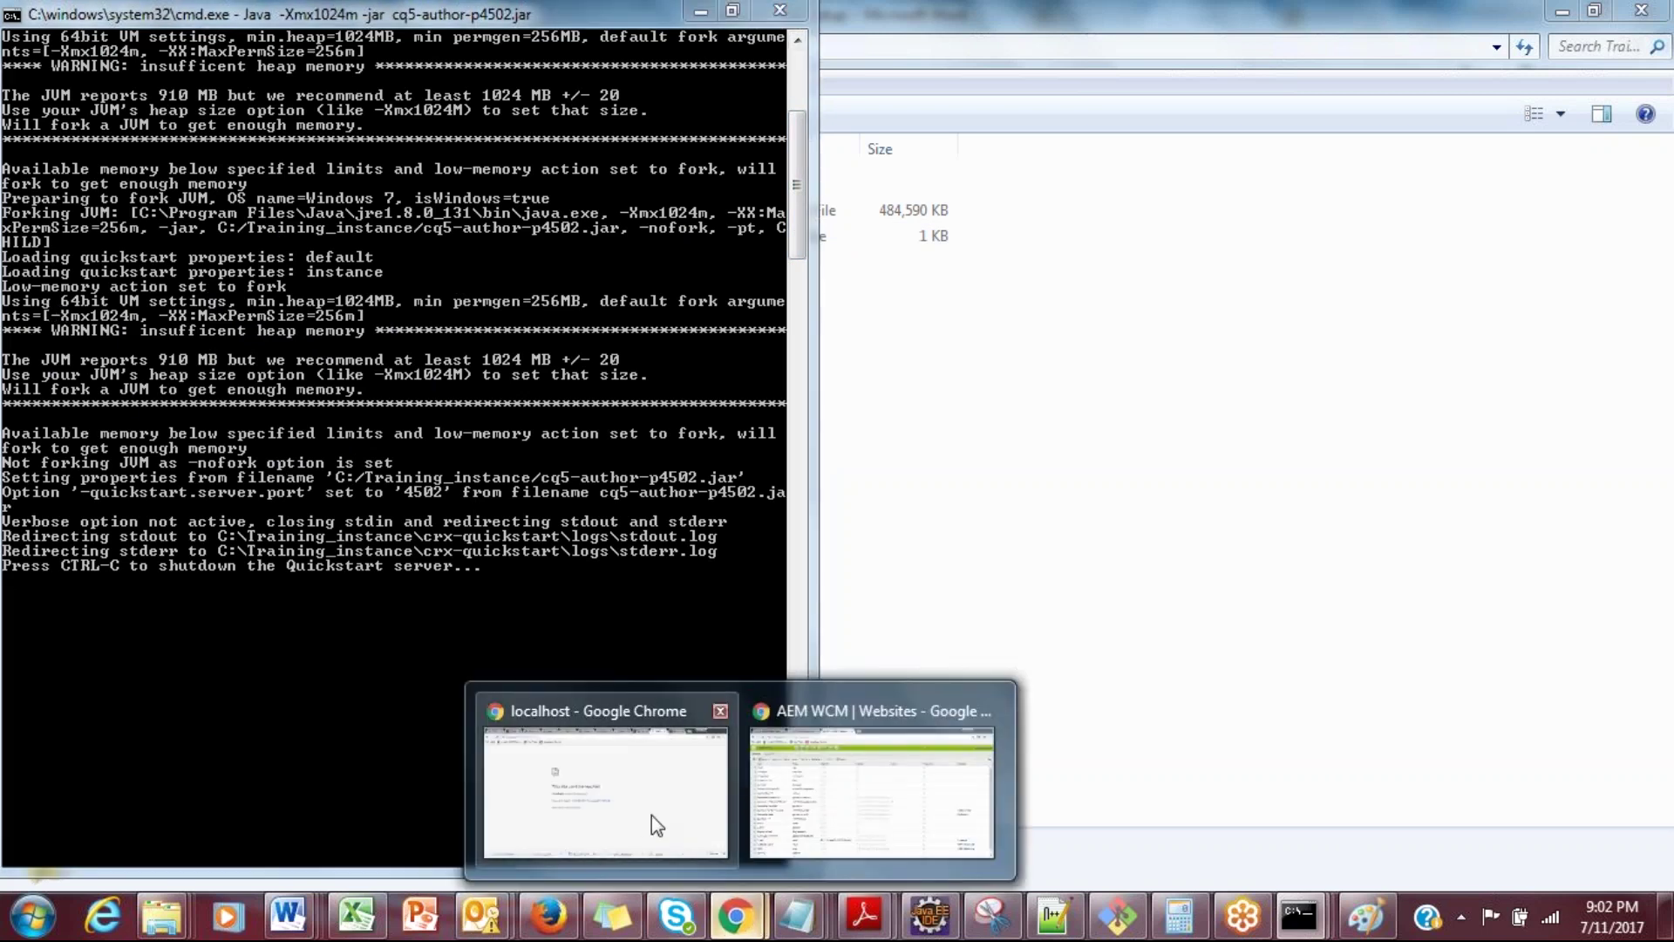
click(660, 825)
Step: Open localhost:4502/system/console/bundles and reload it while the server starts
click(425, 57)
key(End)
text(/bundles)
key(Return)
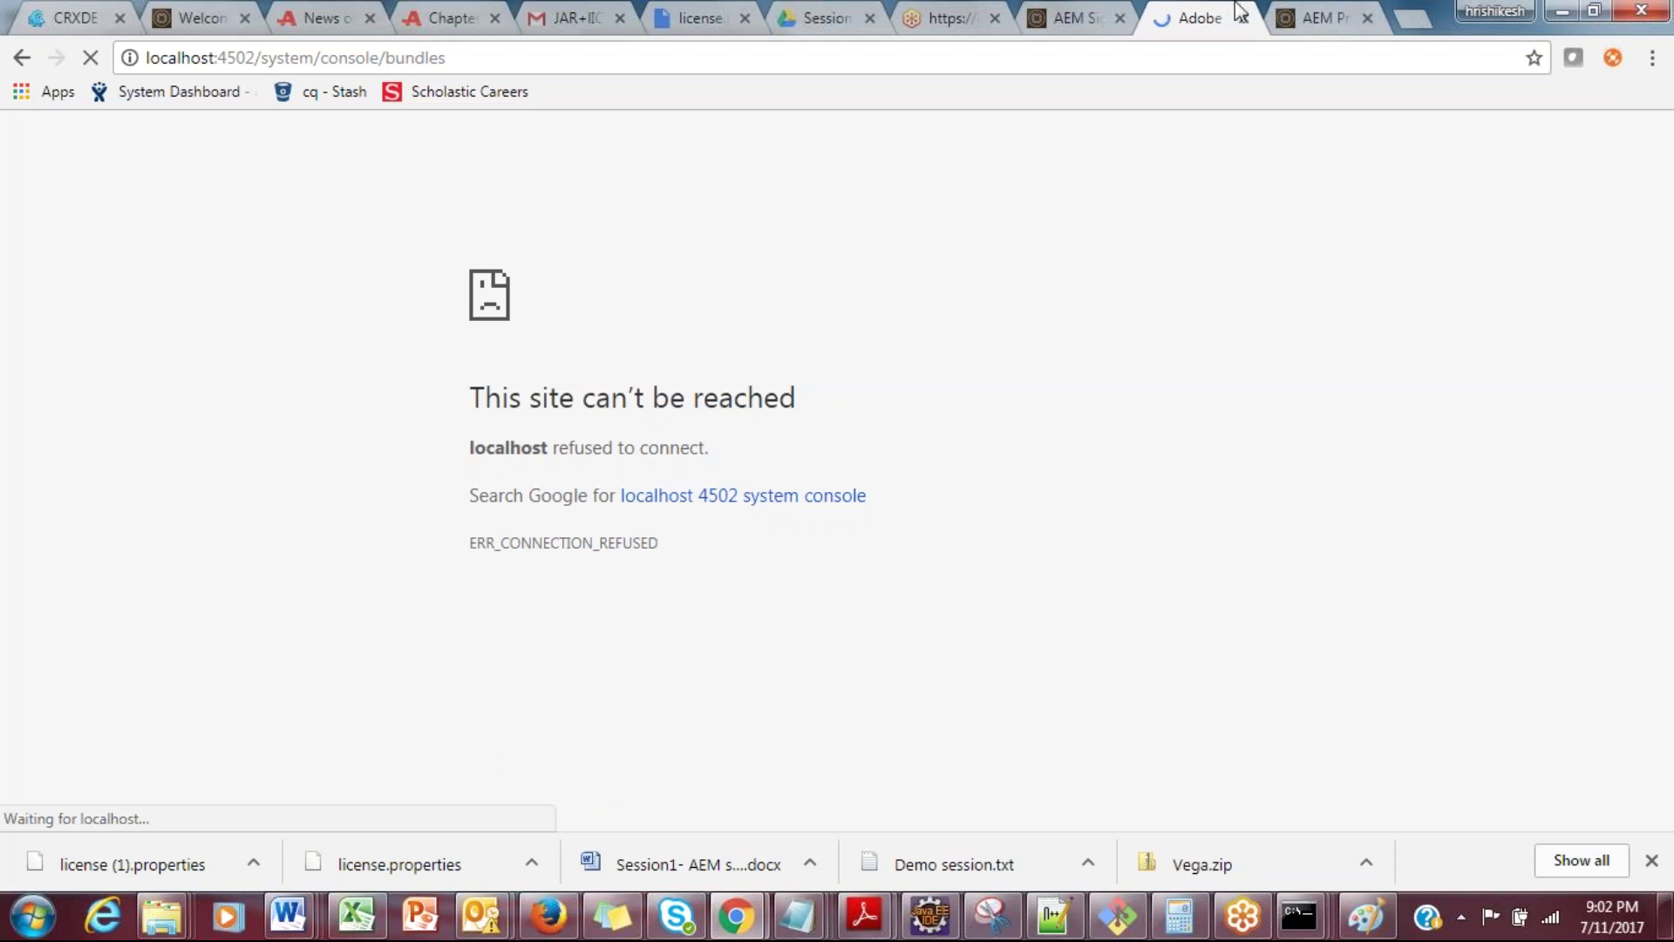
drag(1221, 15, 1302, 9)
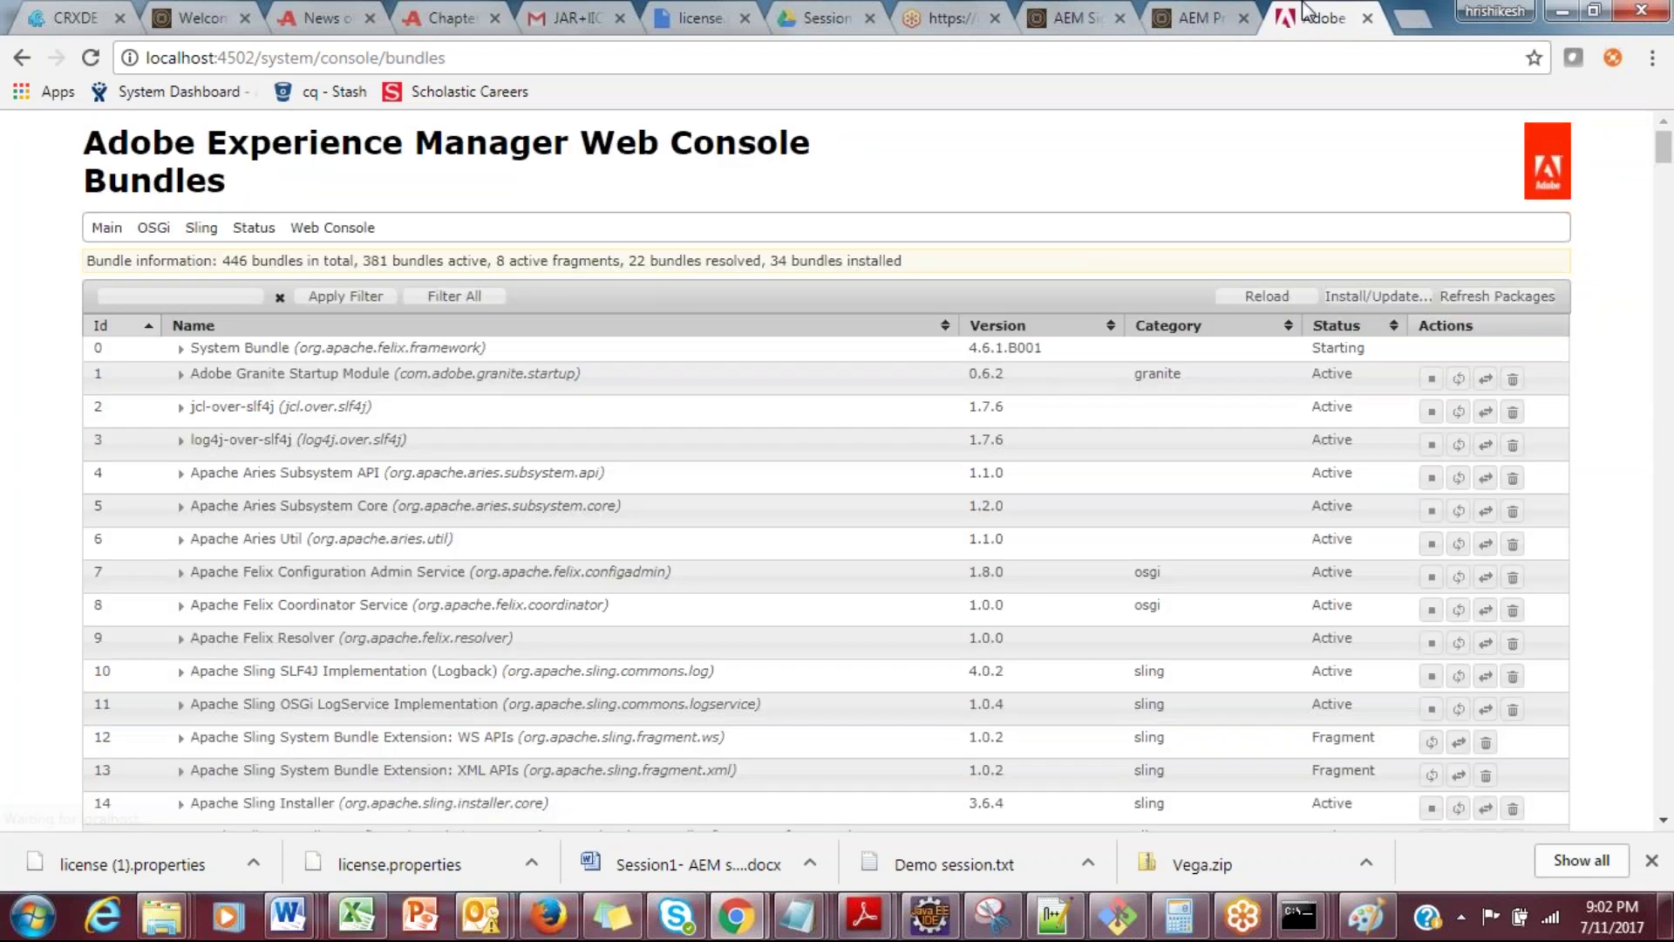
click(90, 57)
Step: Check the crx-quickstart folder in Training_instance, then reload the console to reach the licence page
click(165, 916)
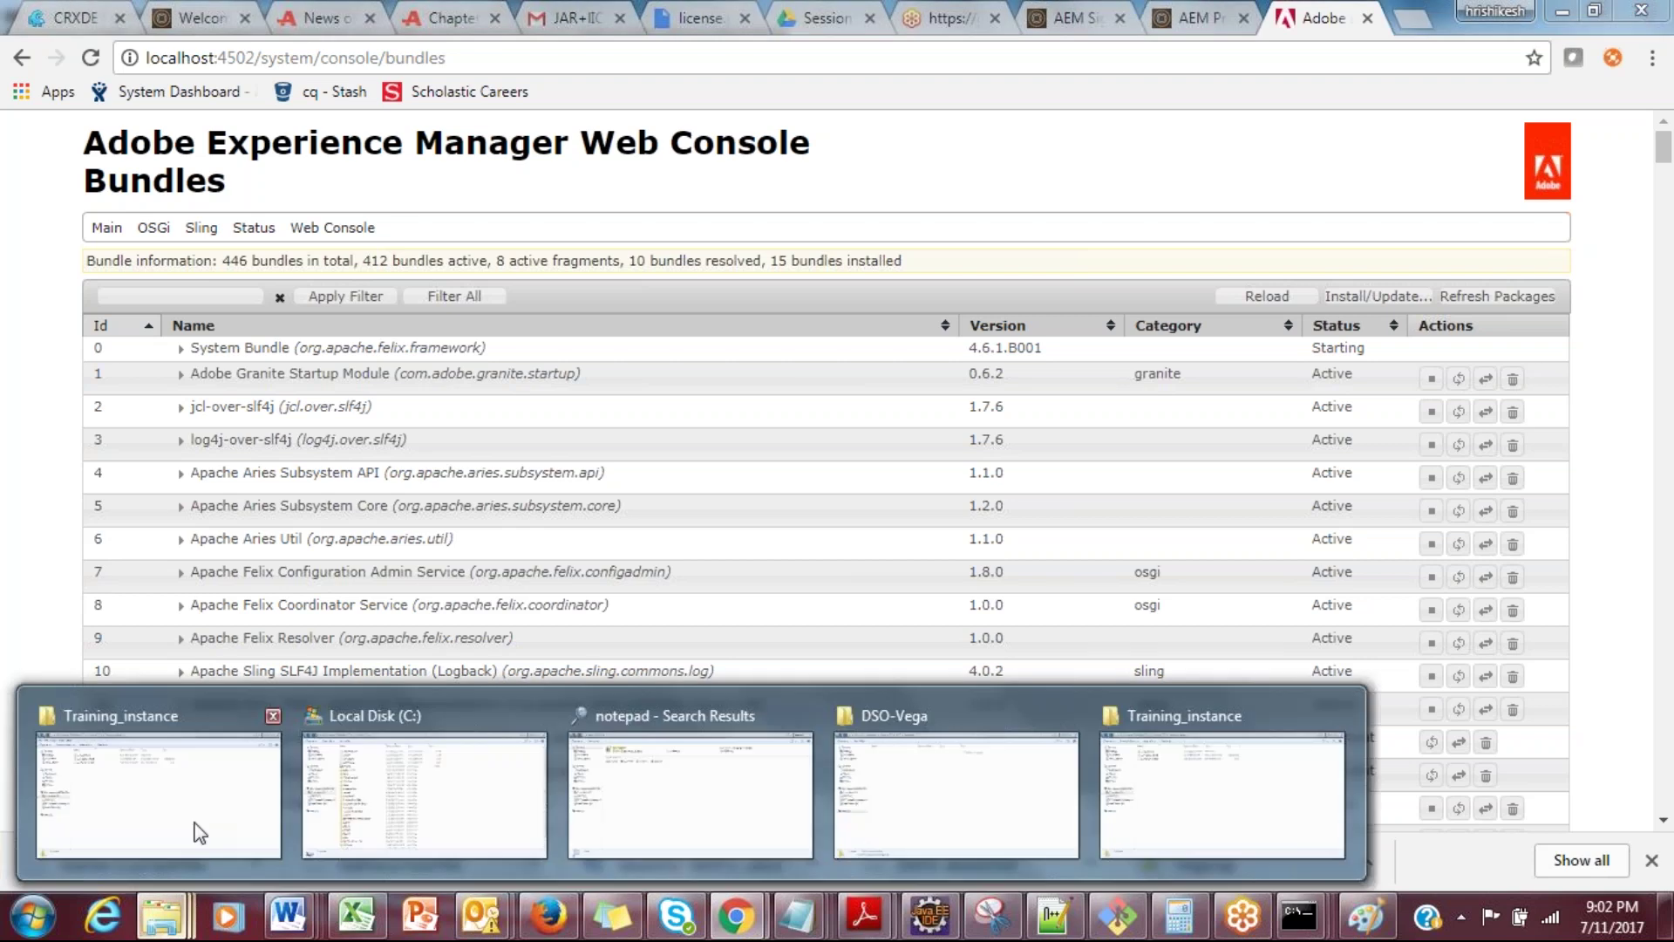
click(199, 833)
click(354, 184)
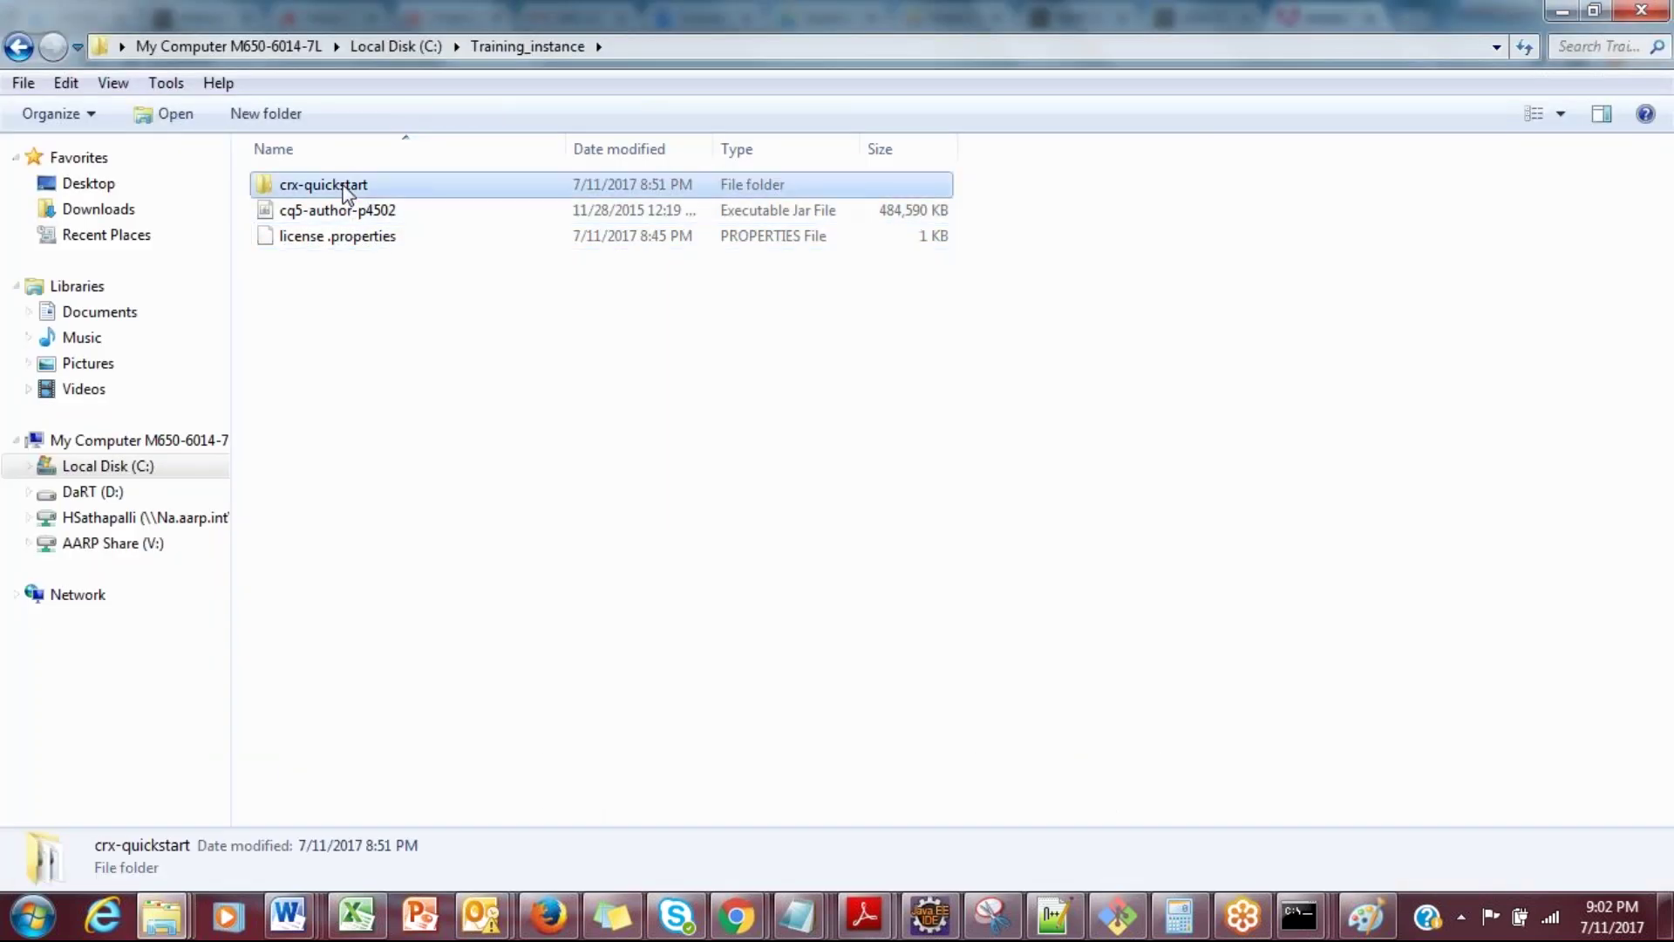
key(alt+Tab)
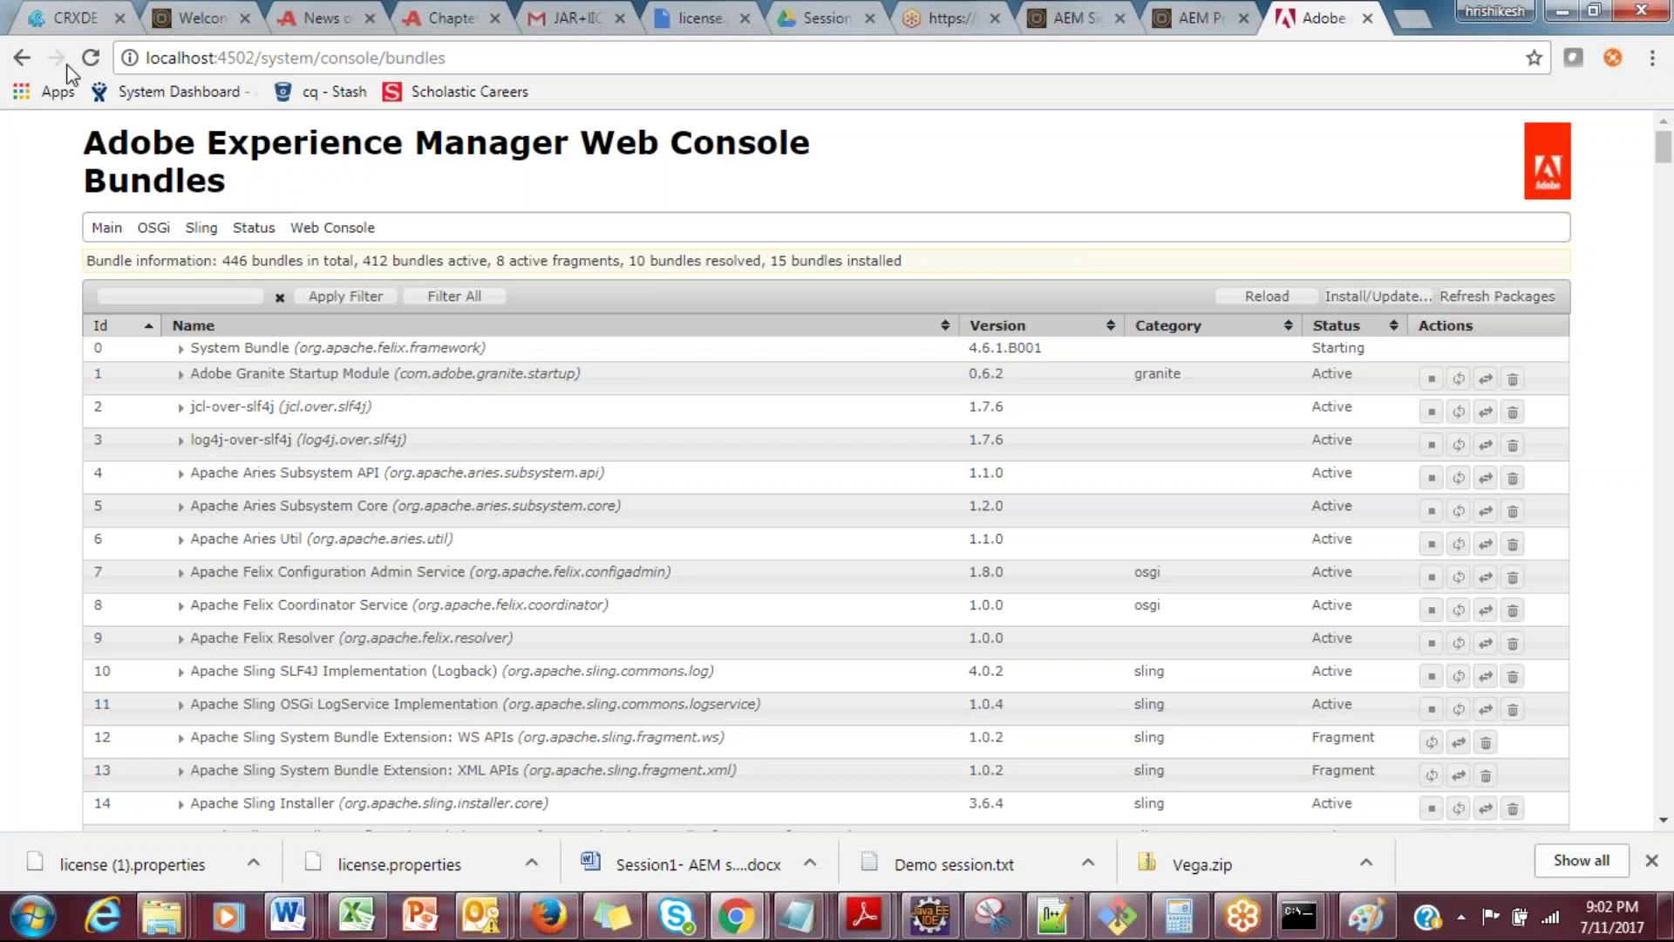
click(86, 61)
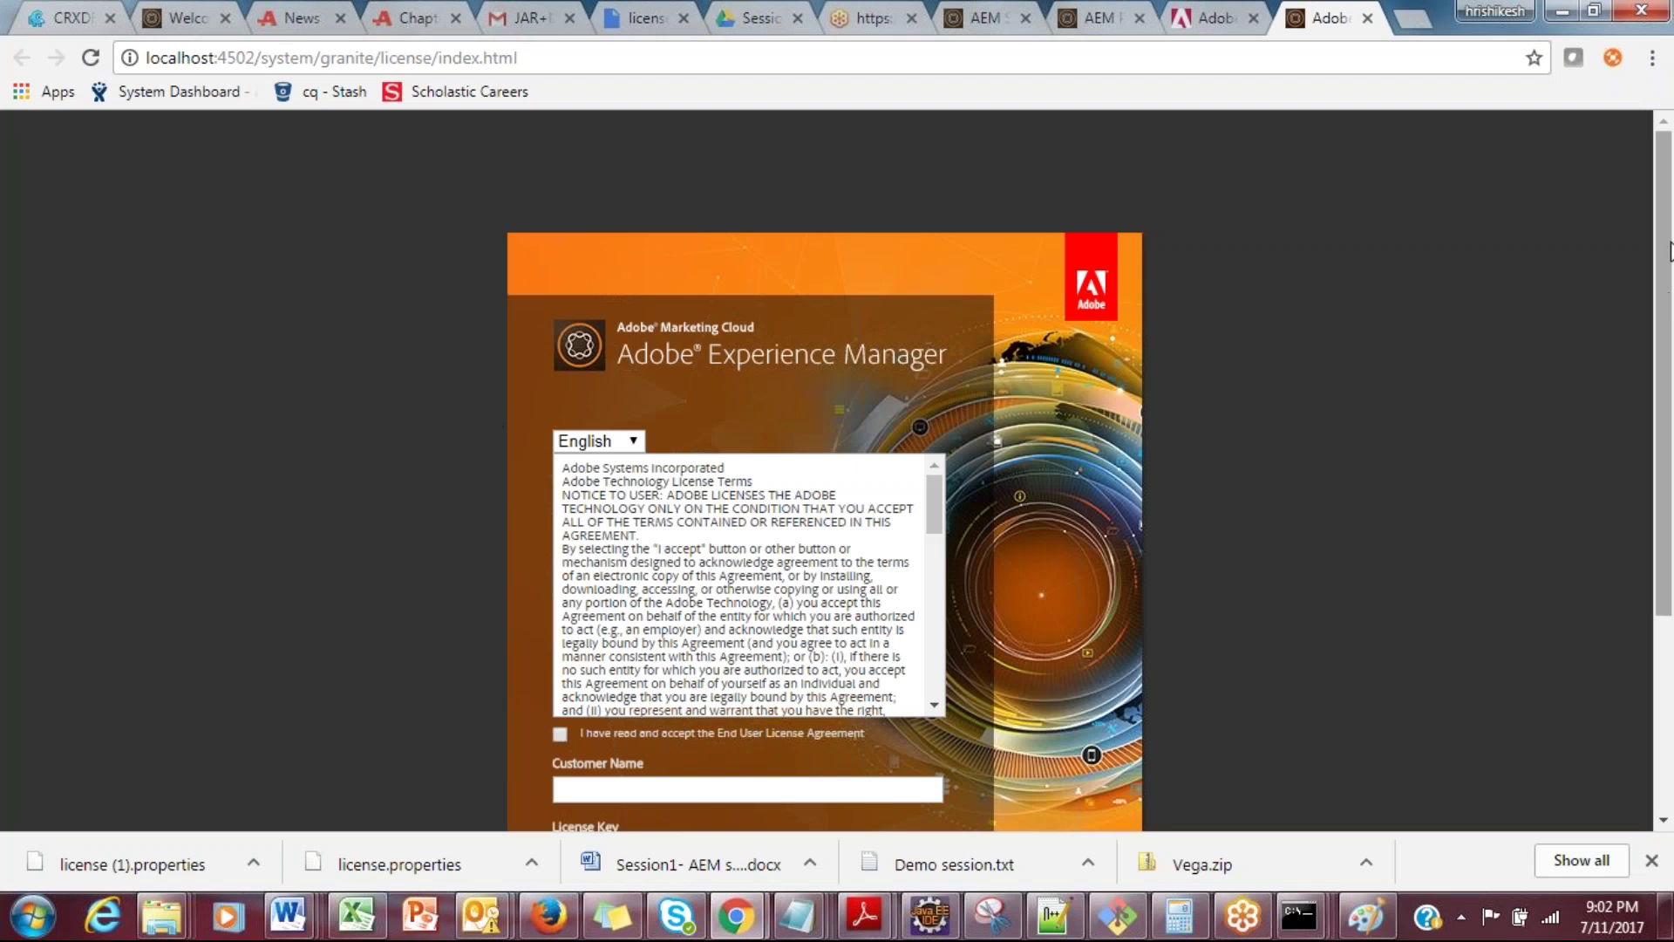
Step: Open license.properties in Notepad++ and copy its customer name into the AEM Customer Name field
scroll(1669, 252, down, 2)
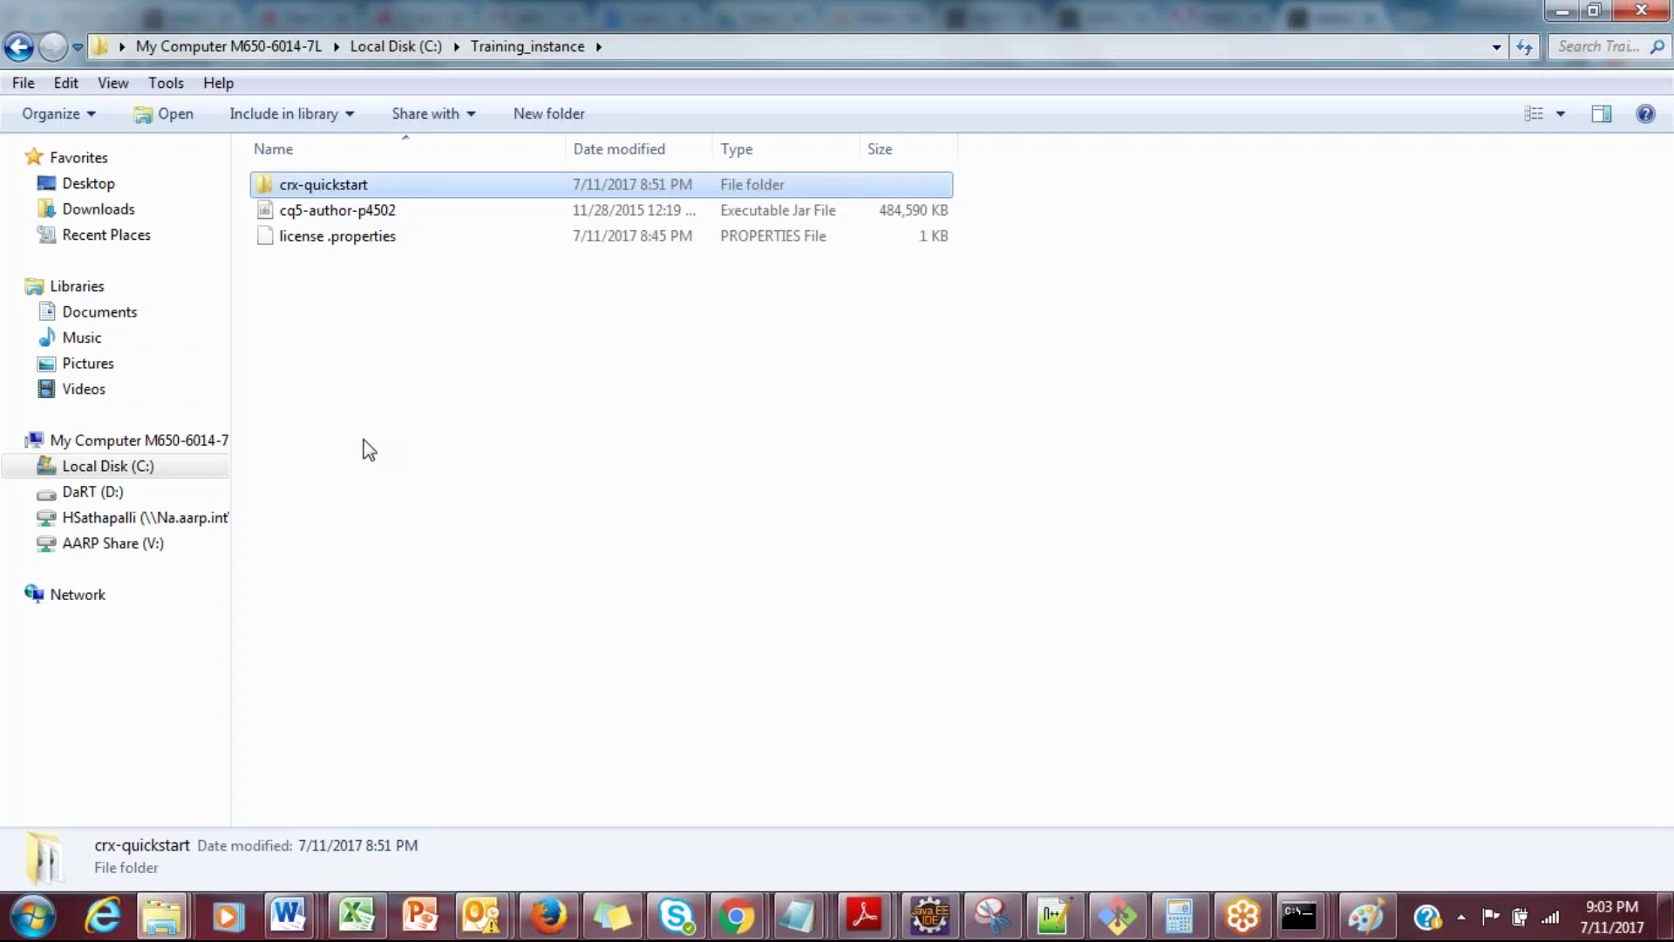
right_click(354, 237)
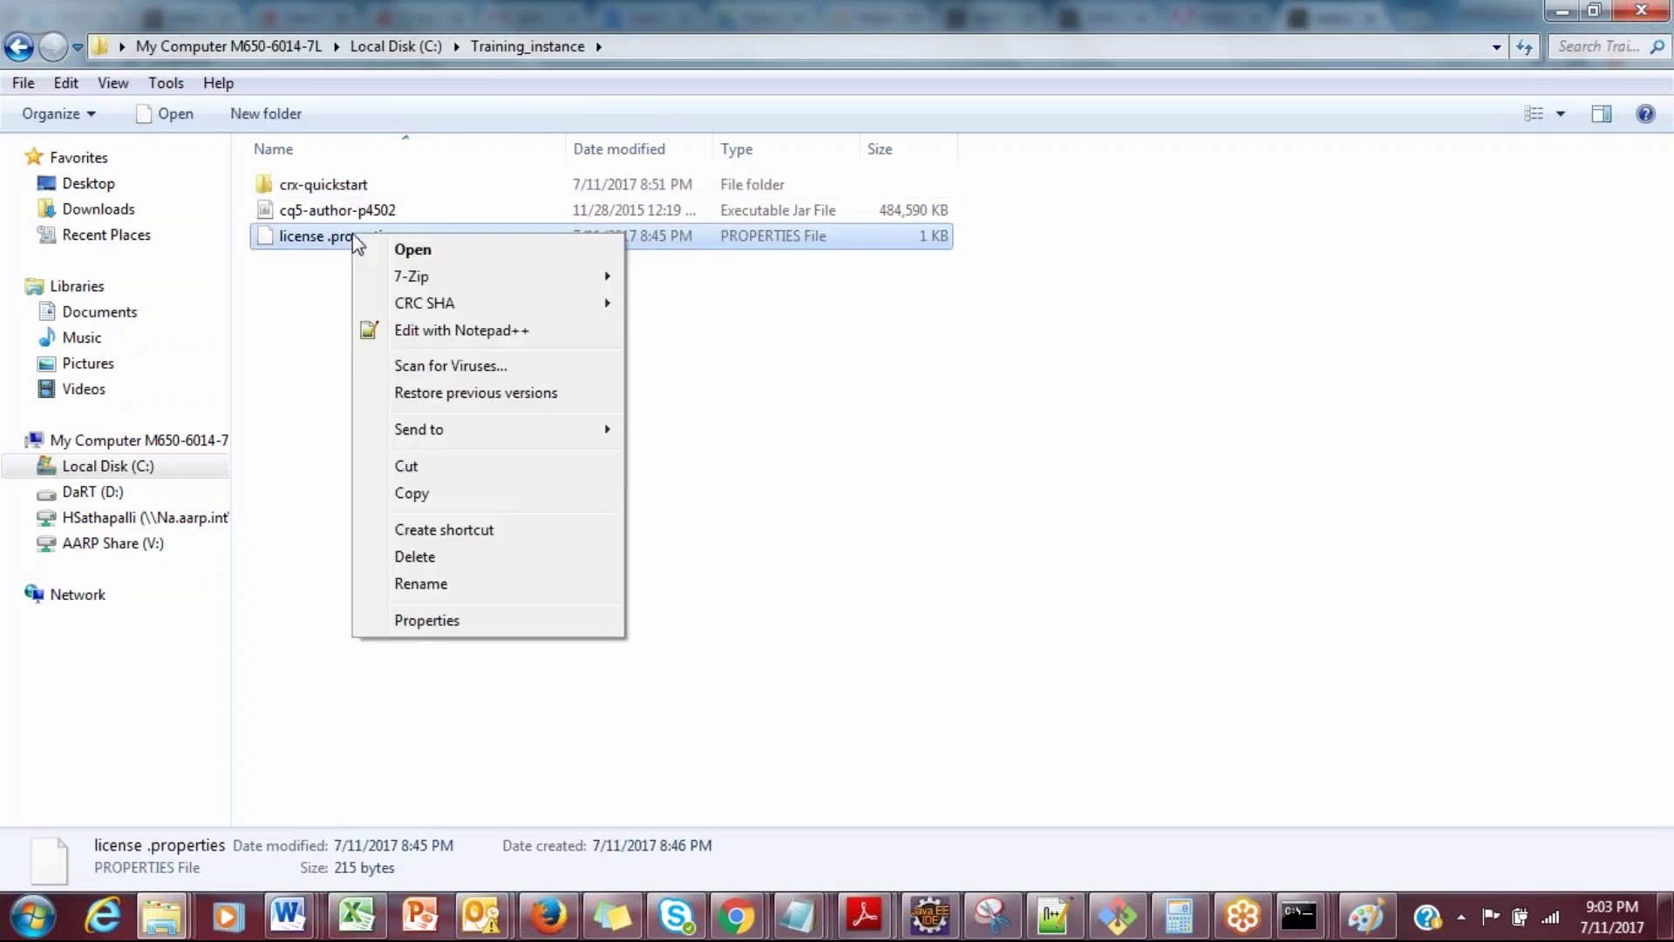
click(411, 331)
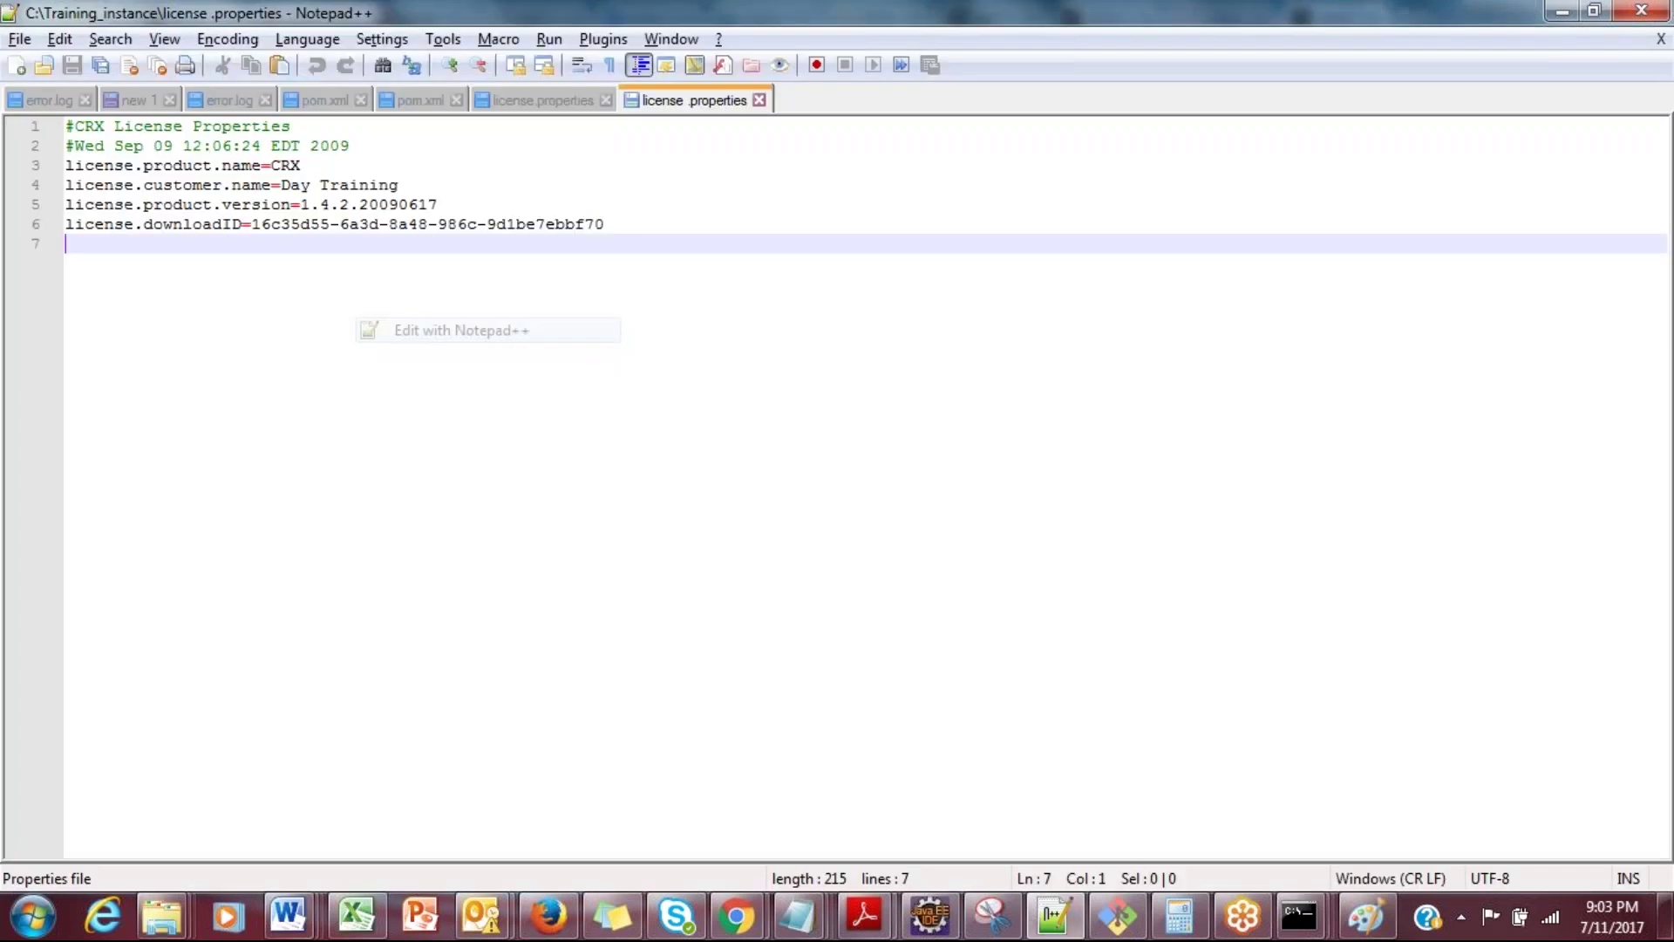
drag(398, 185, 280, 184)
key(ctrl+c)
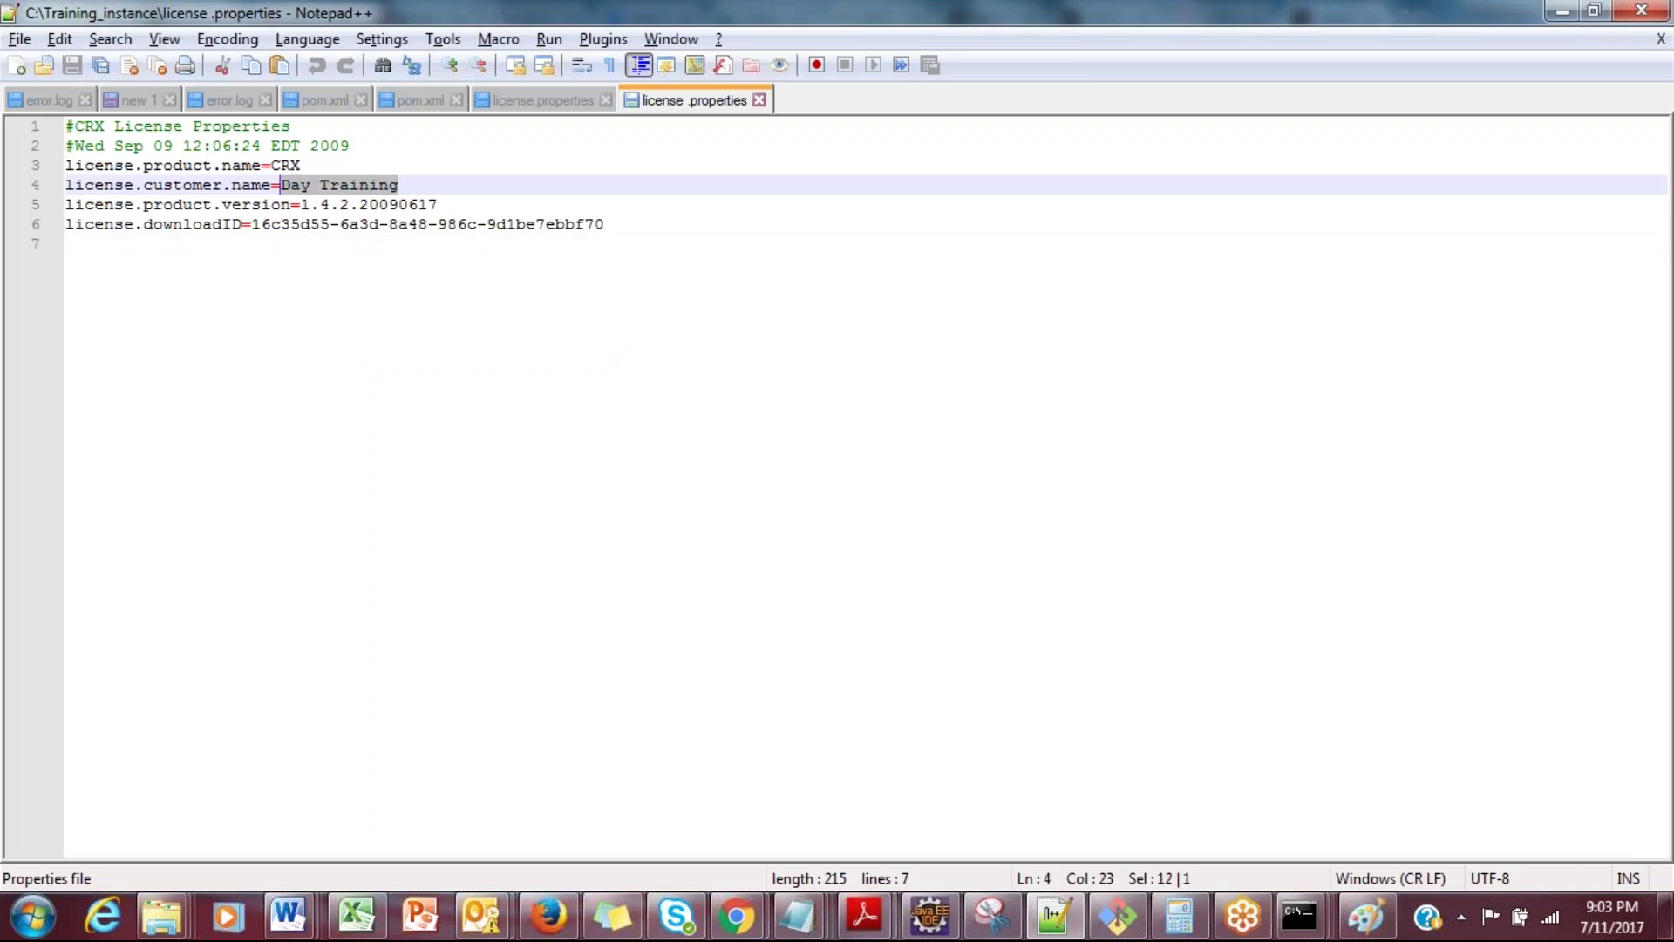
key(alt+Tab)
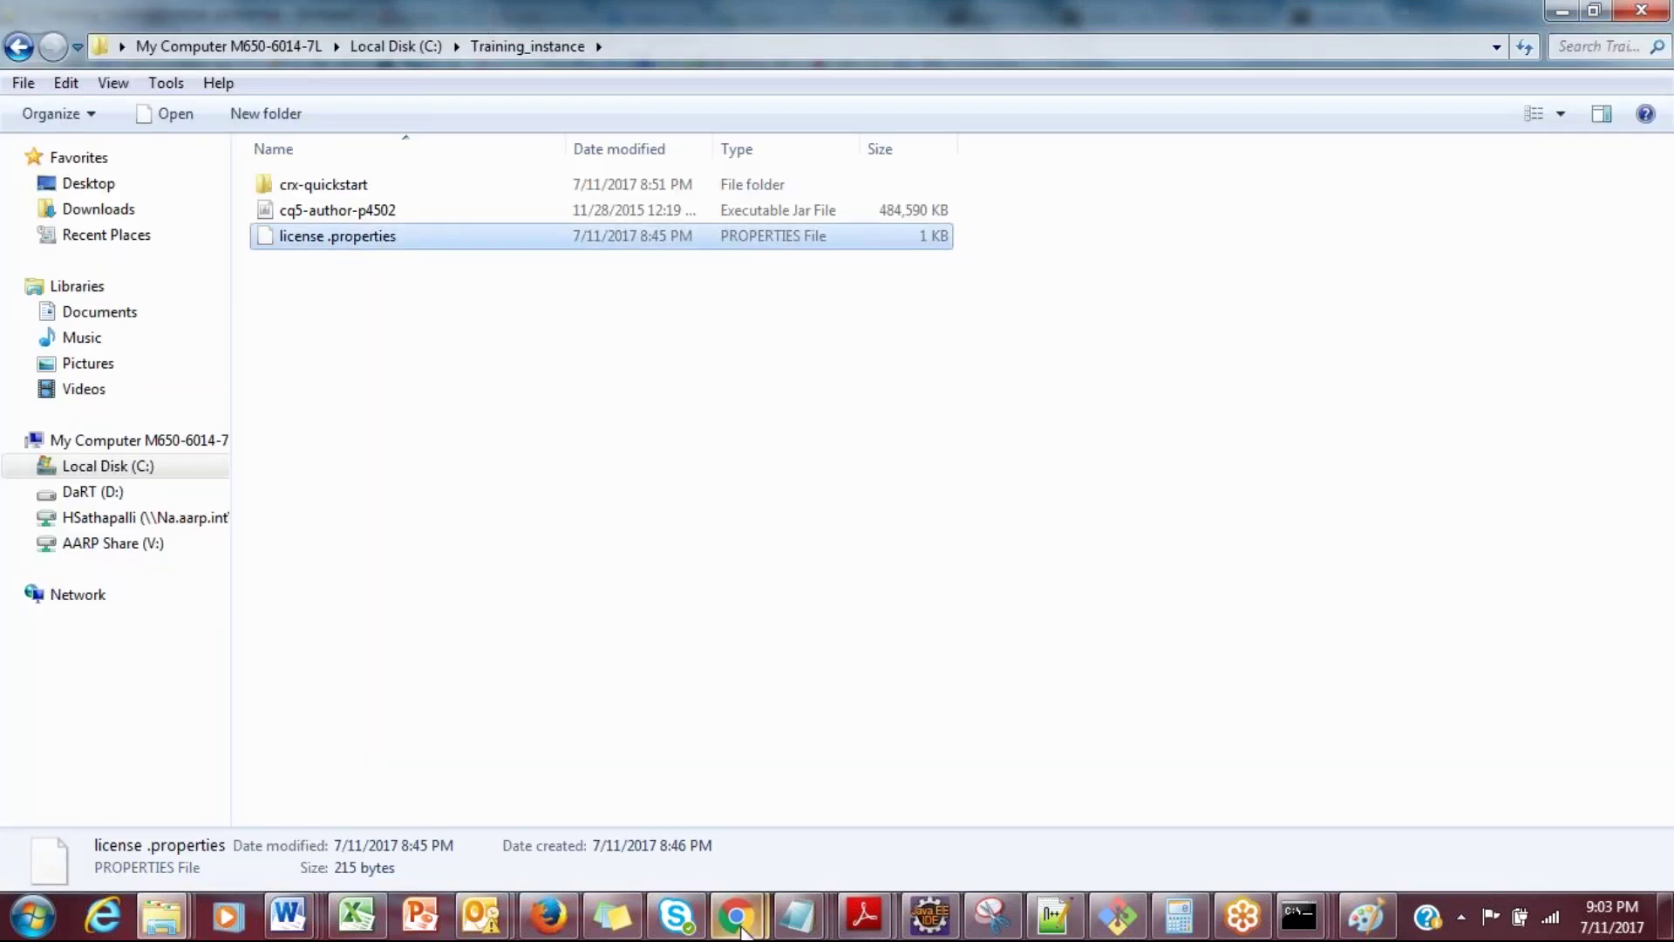
mouse_move(736, 920)
click(678, 785)
click(734, 621)
key(ctrl+v)
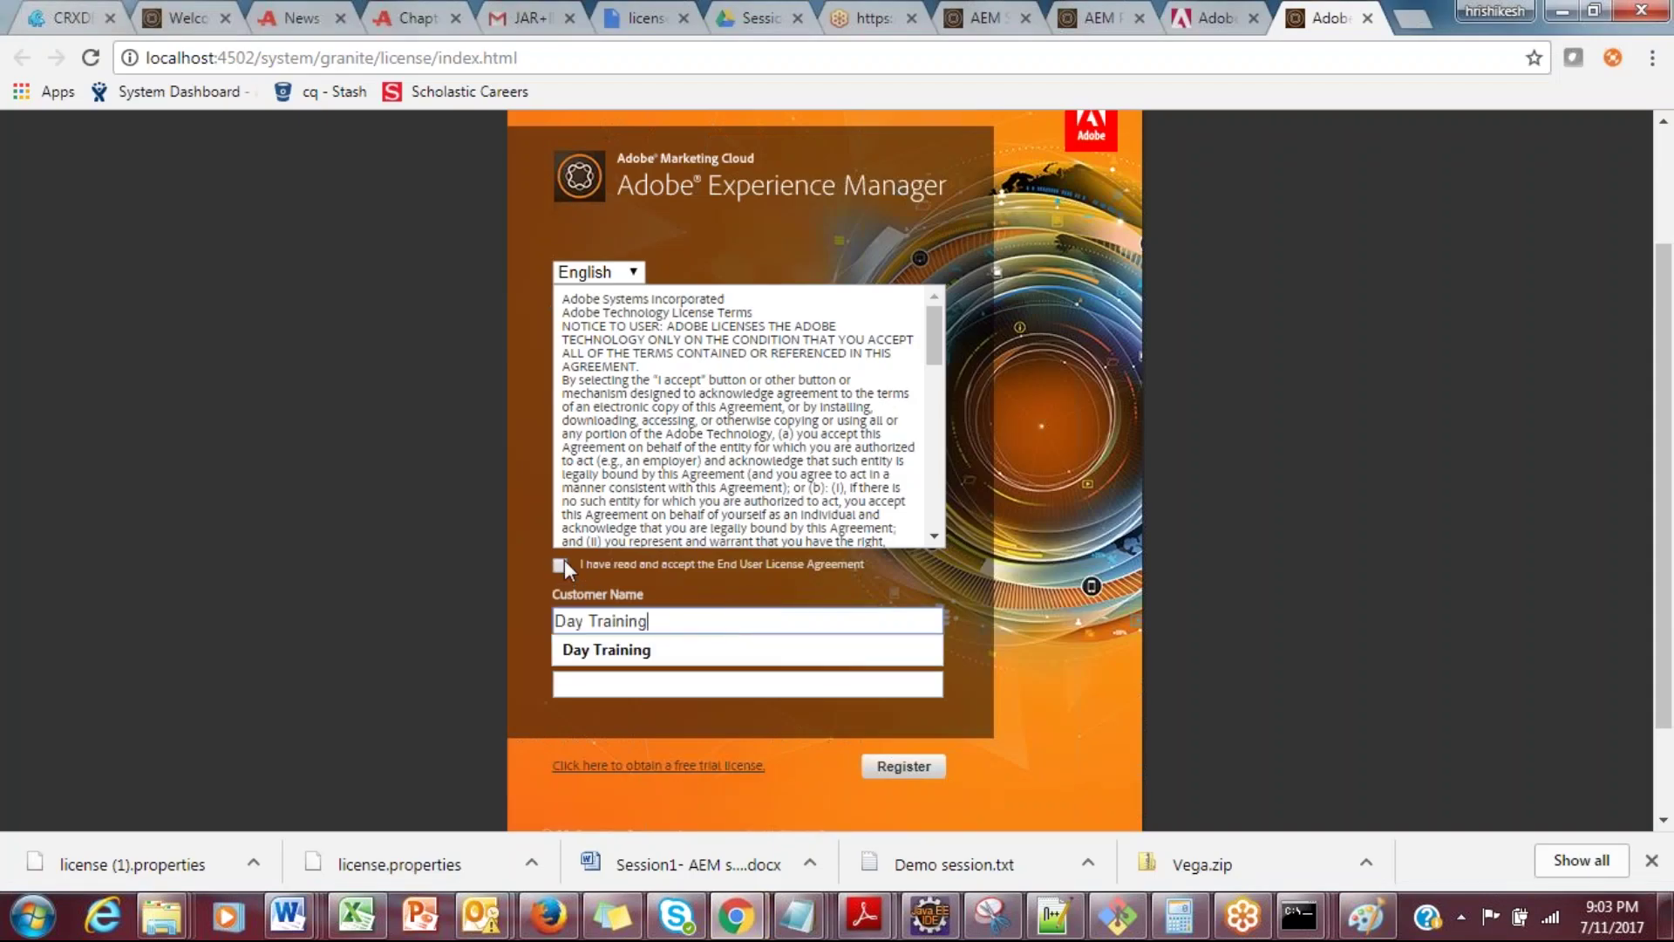
Step: Accept the licence agreement and fill the License Key field with the key from license.properties
click(561, 564)
click(577, 682)
key(alt+Tab)
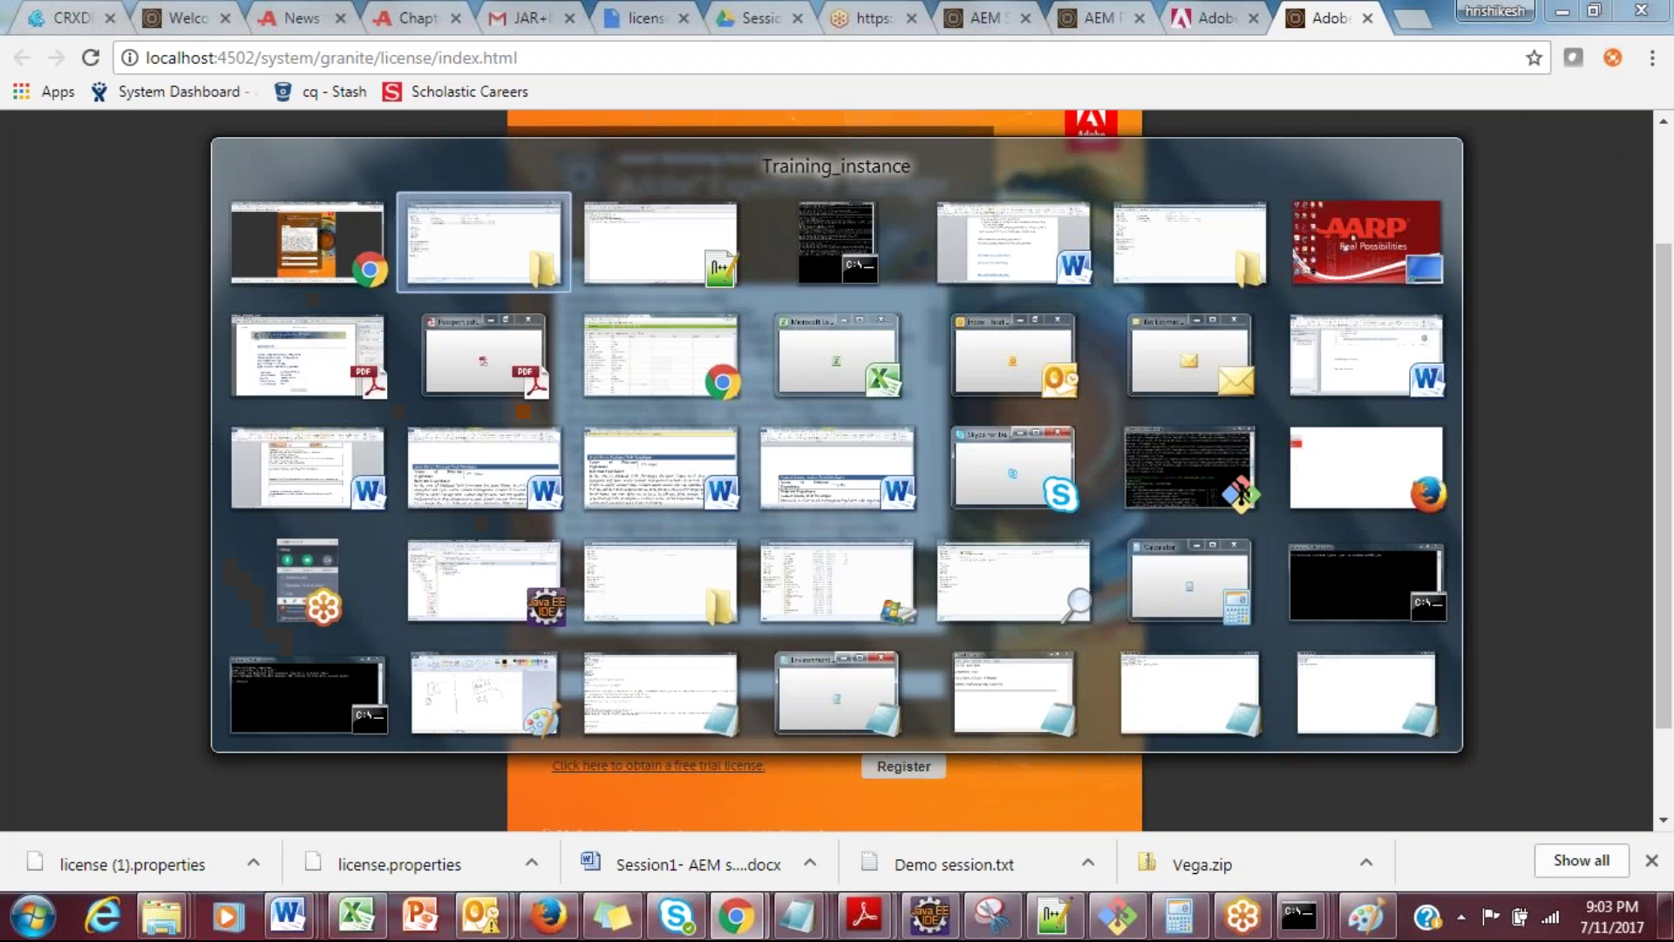
key(Return)
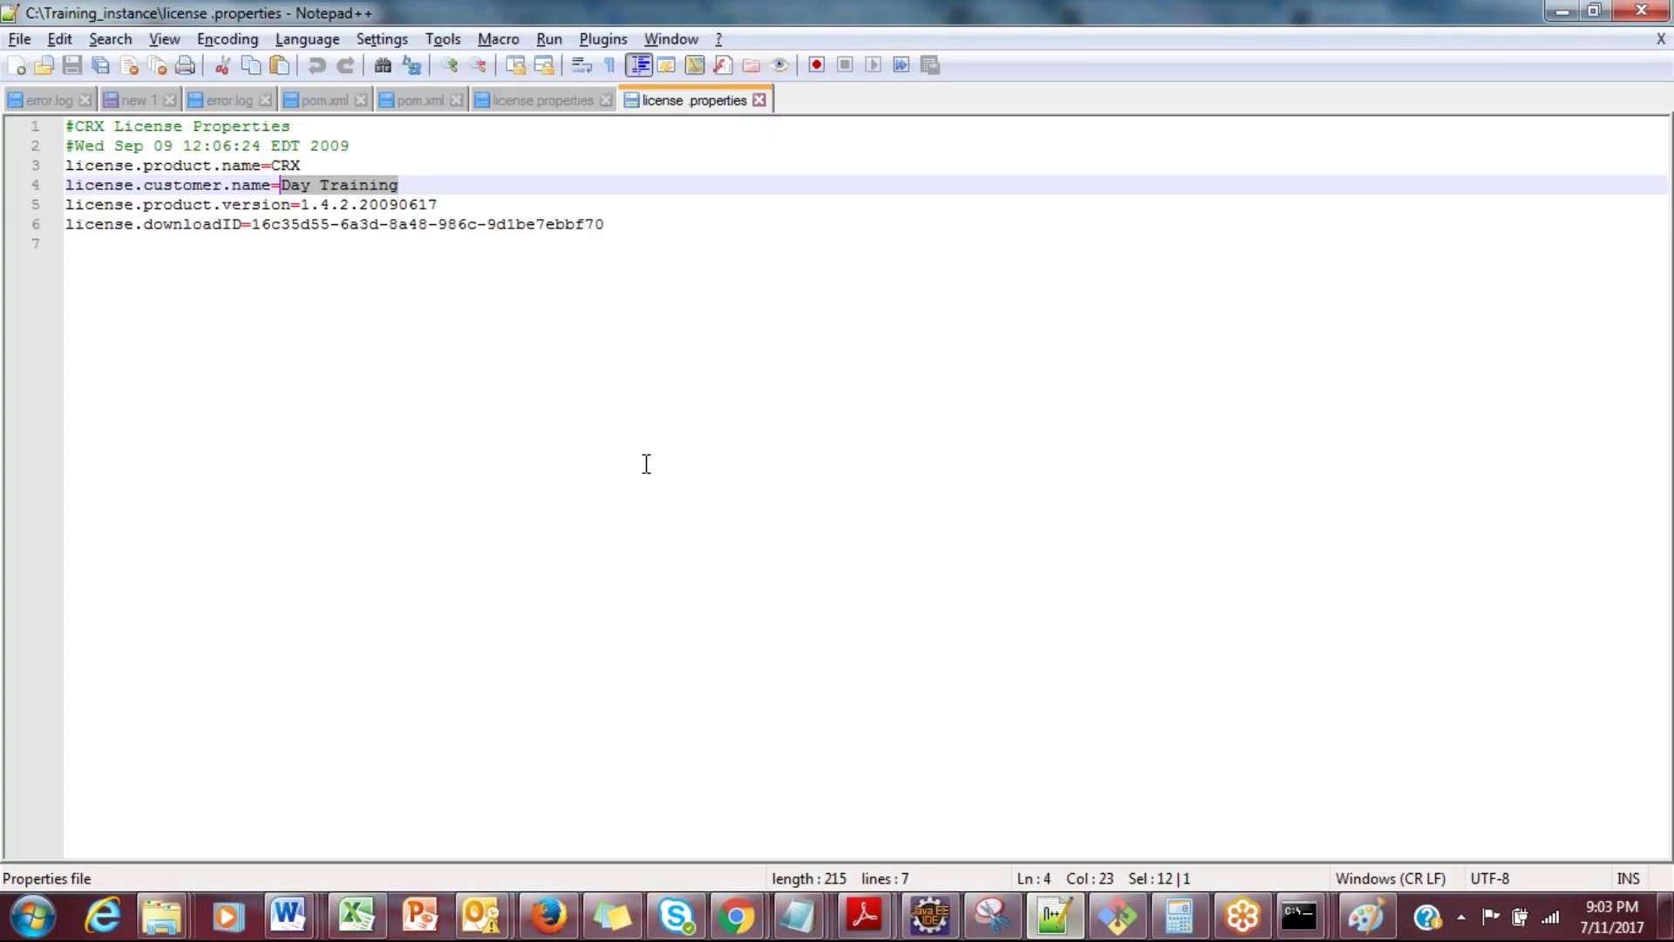
drag(606, 225, 255, 227)
key(ctrl+c)
key(alt+Tab)
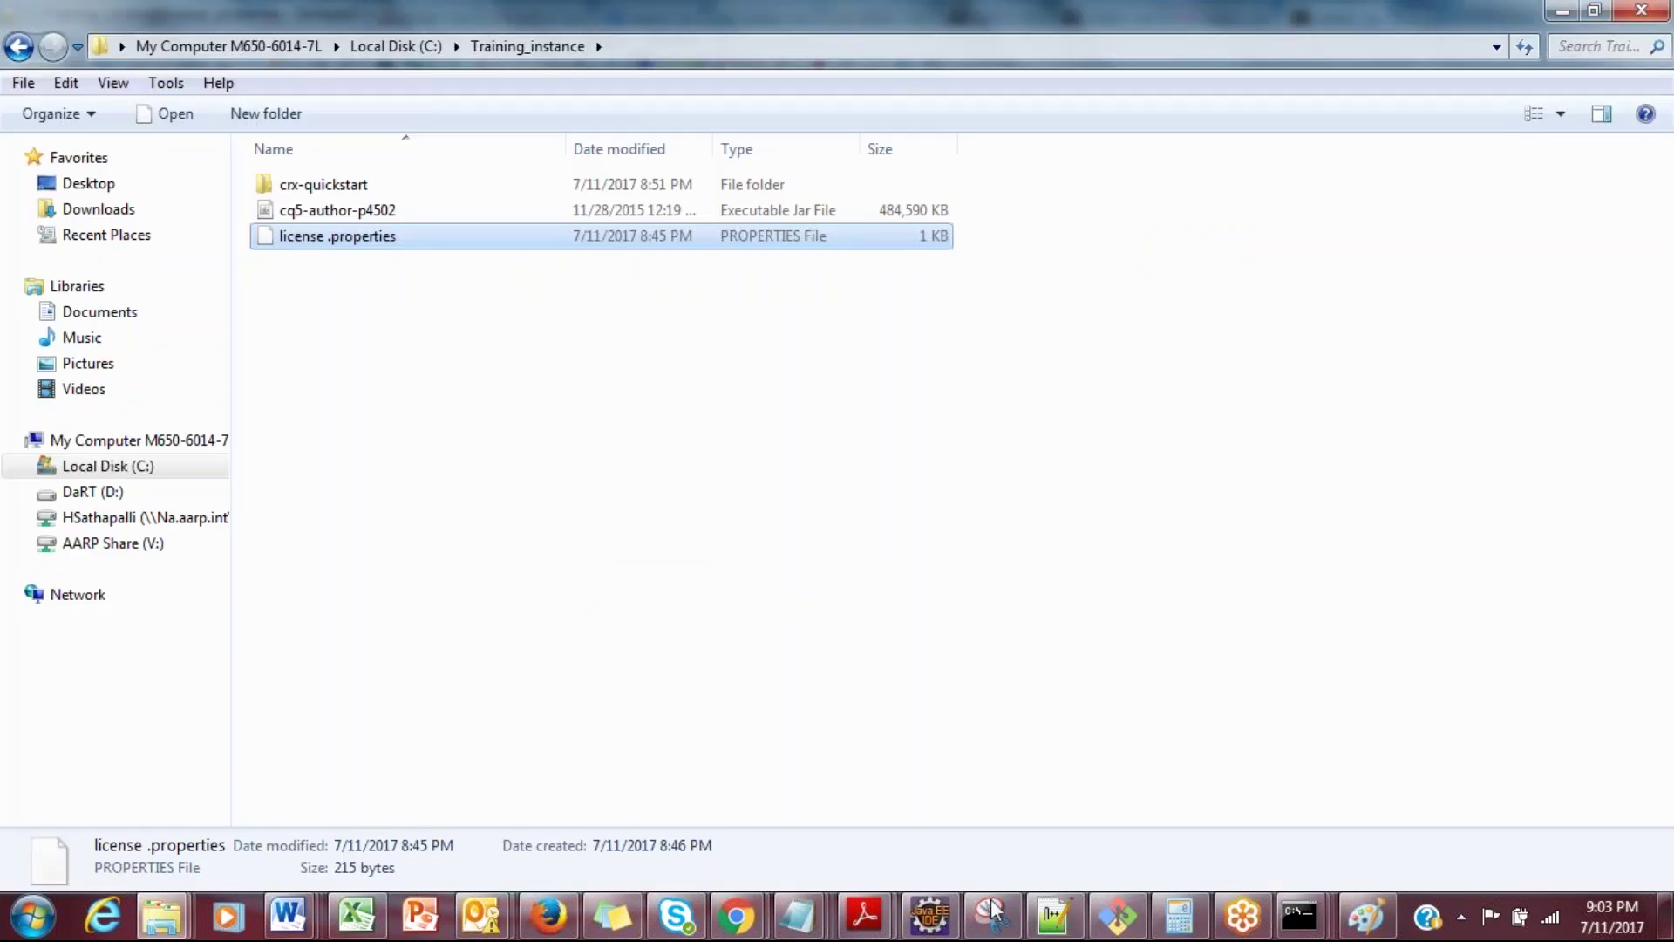
click(1460, 916)
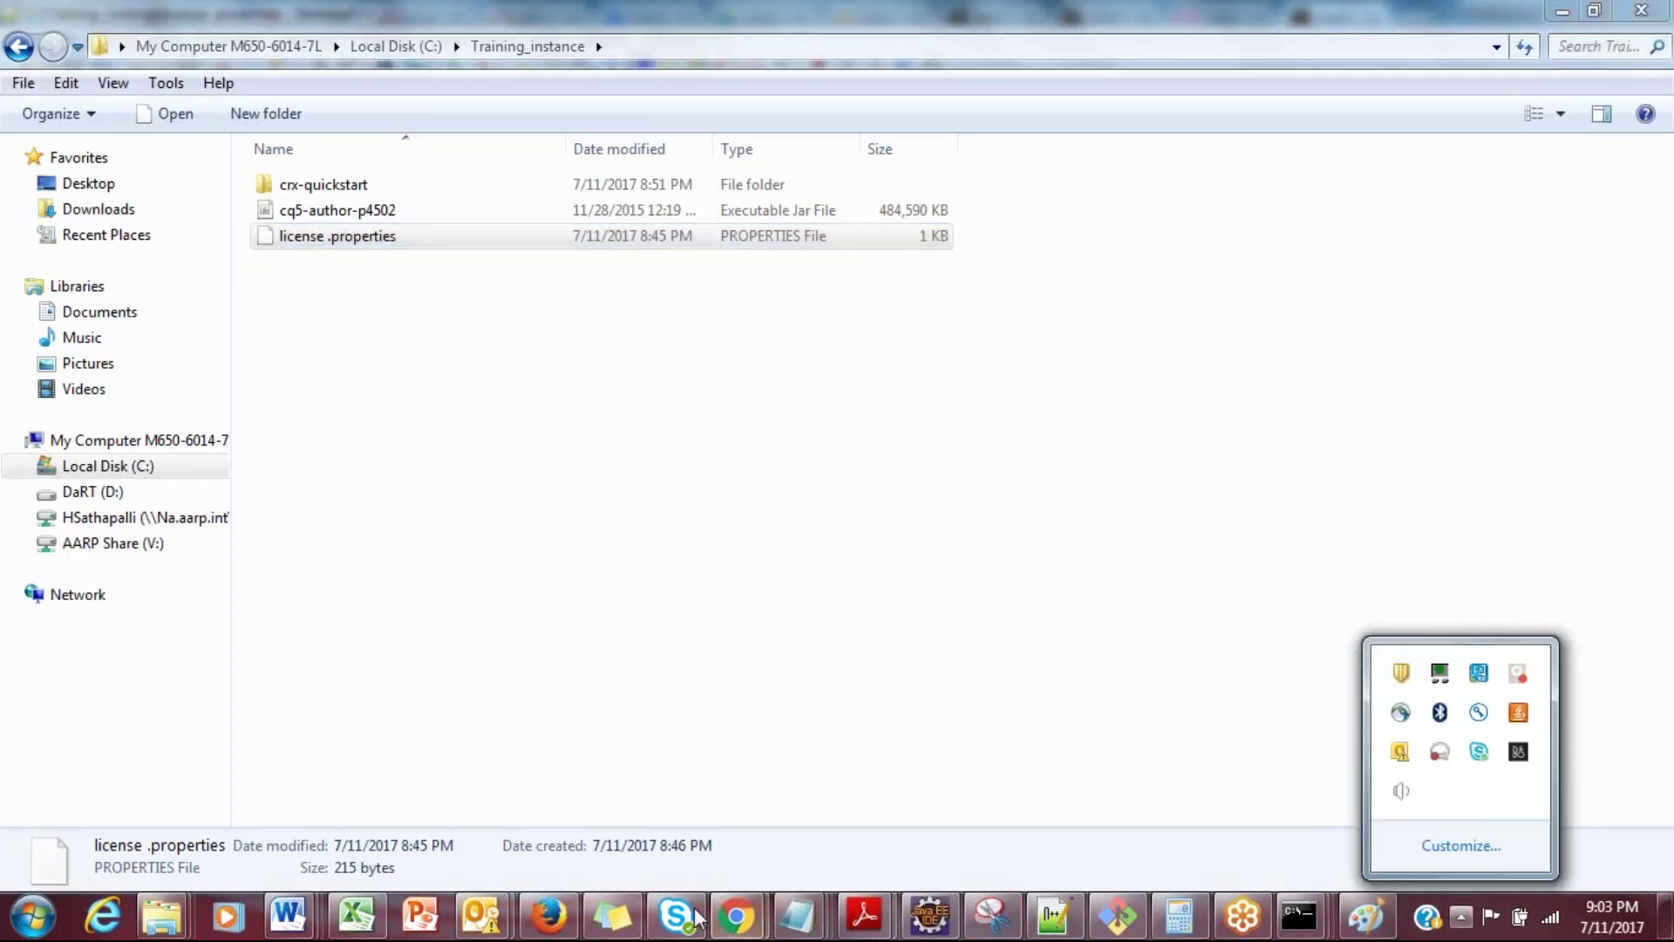
click(573, 717)
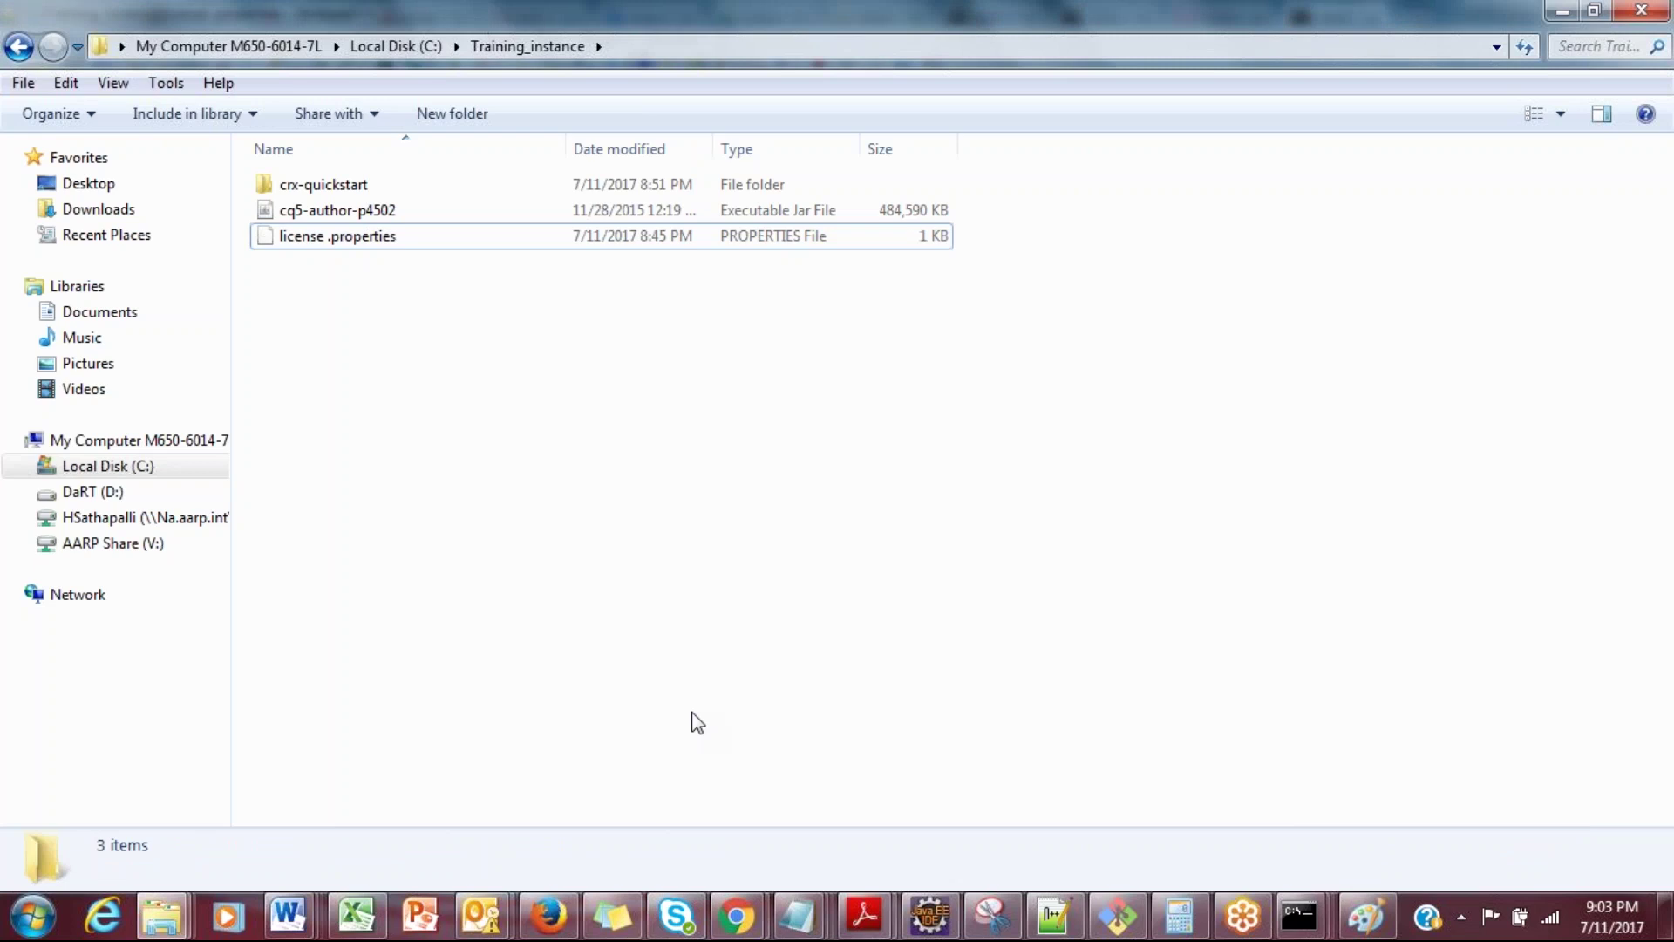
key(alt+Tab)
key(ctrl+v)
Step: Register the AEM licence and close the summary to continue into AEM
click(890, 766)
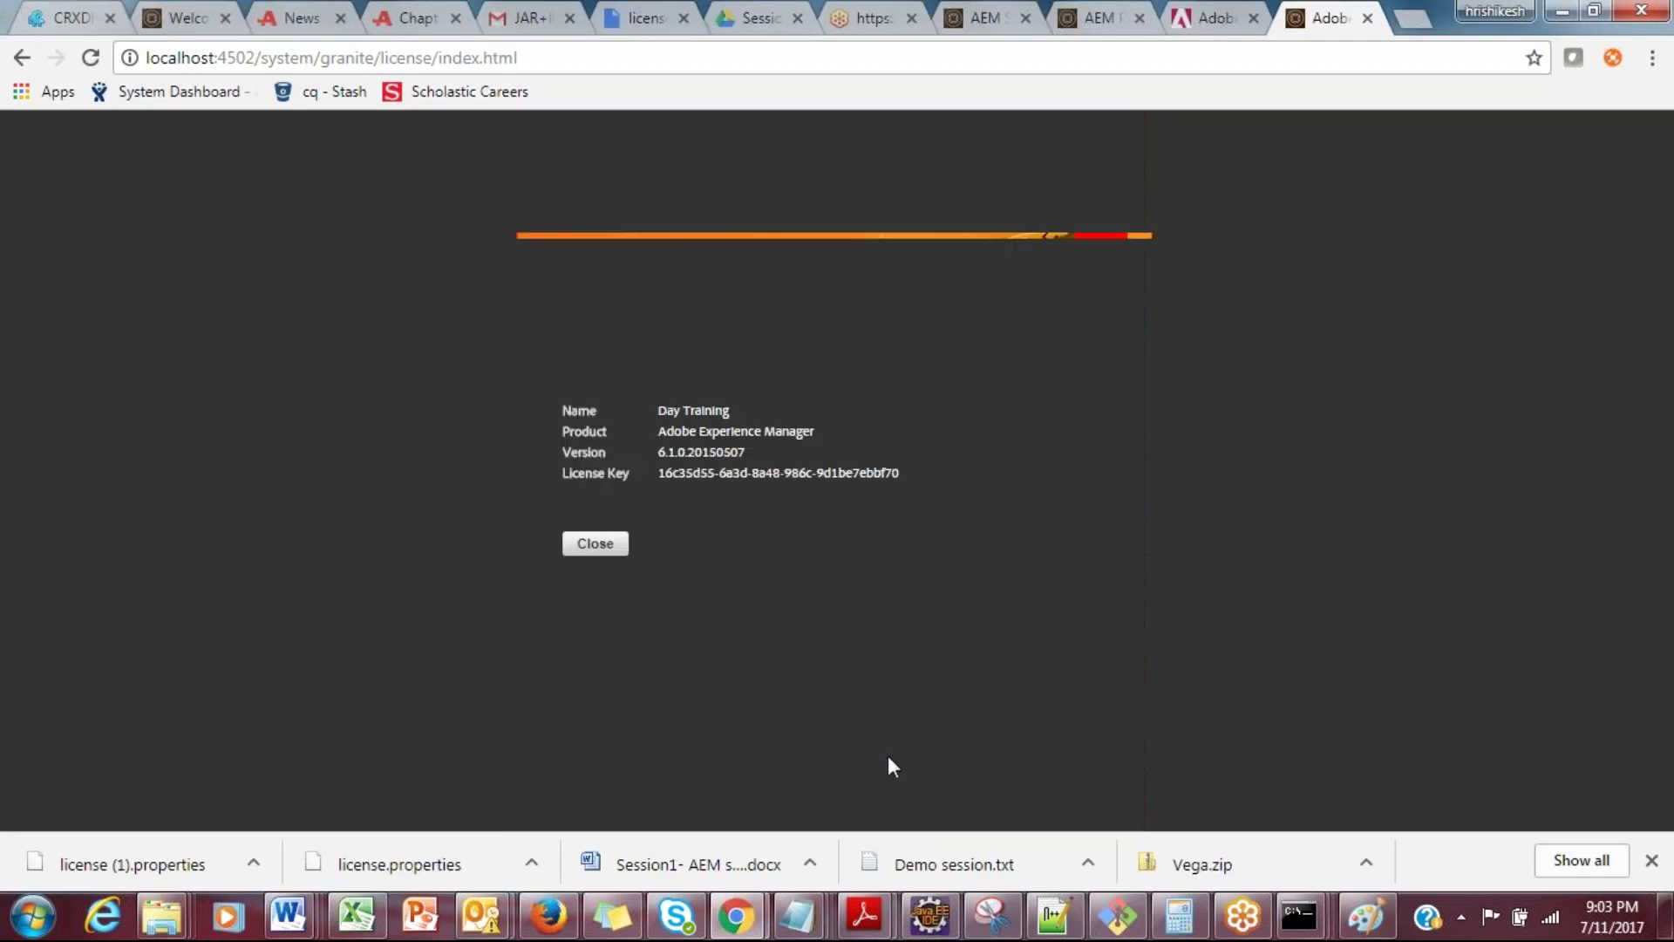
click(606, 546)
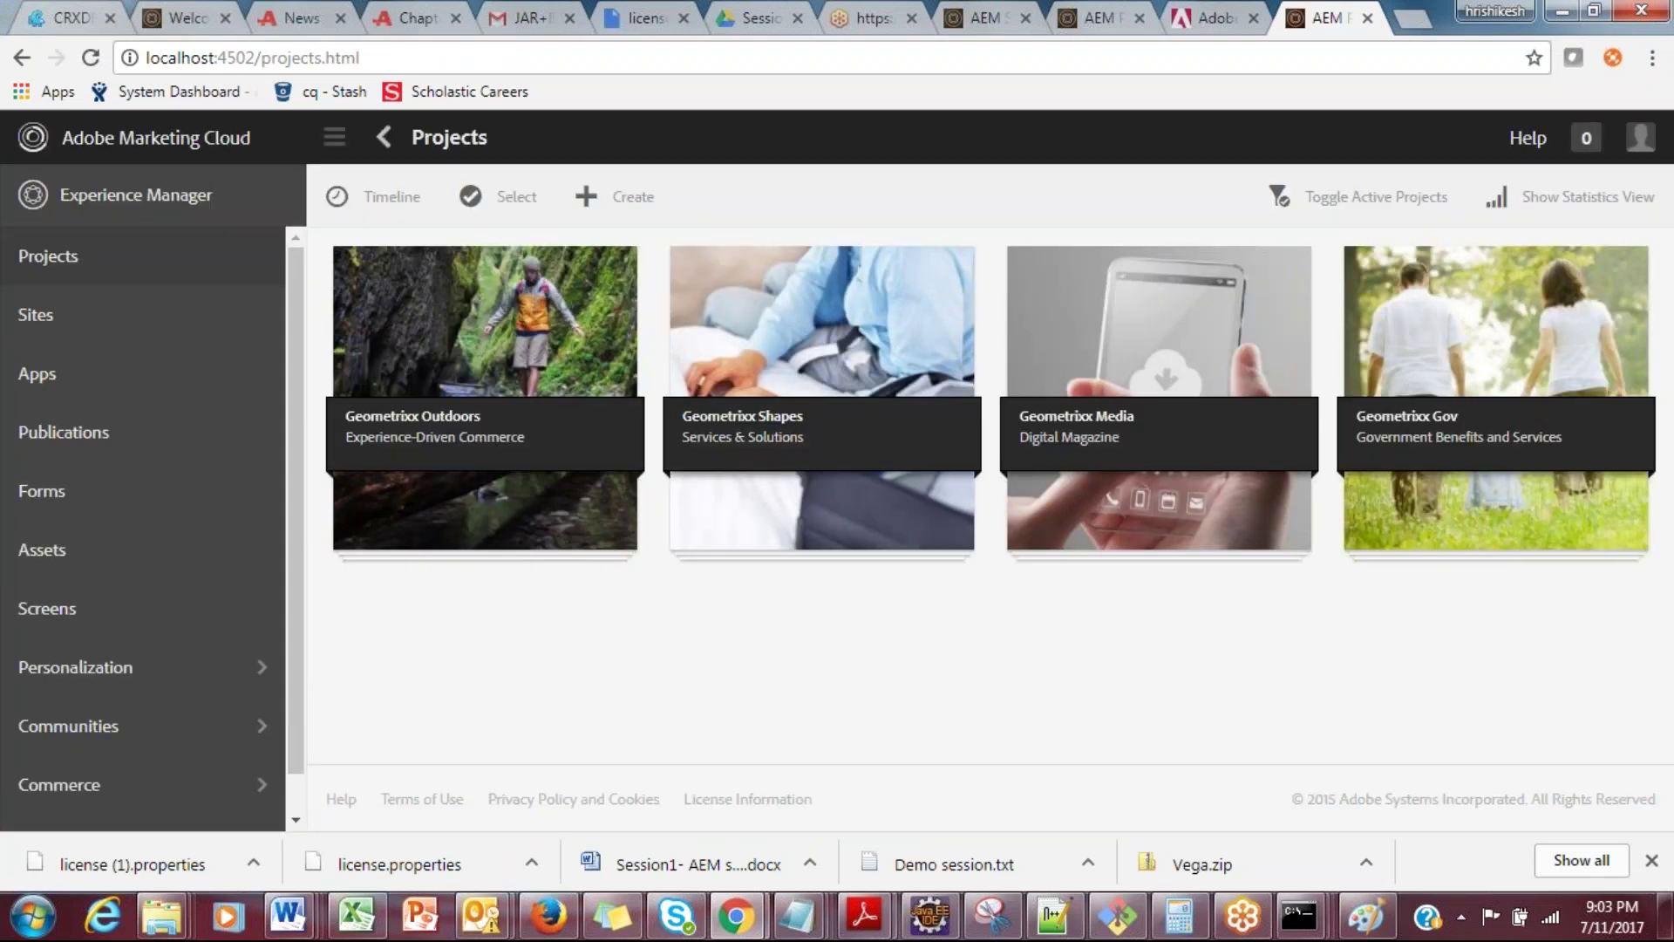
key(alt+Tab)
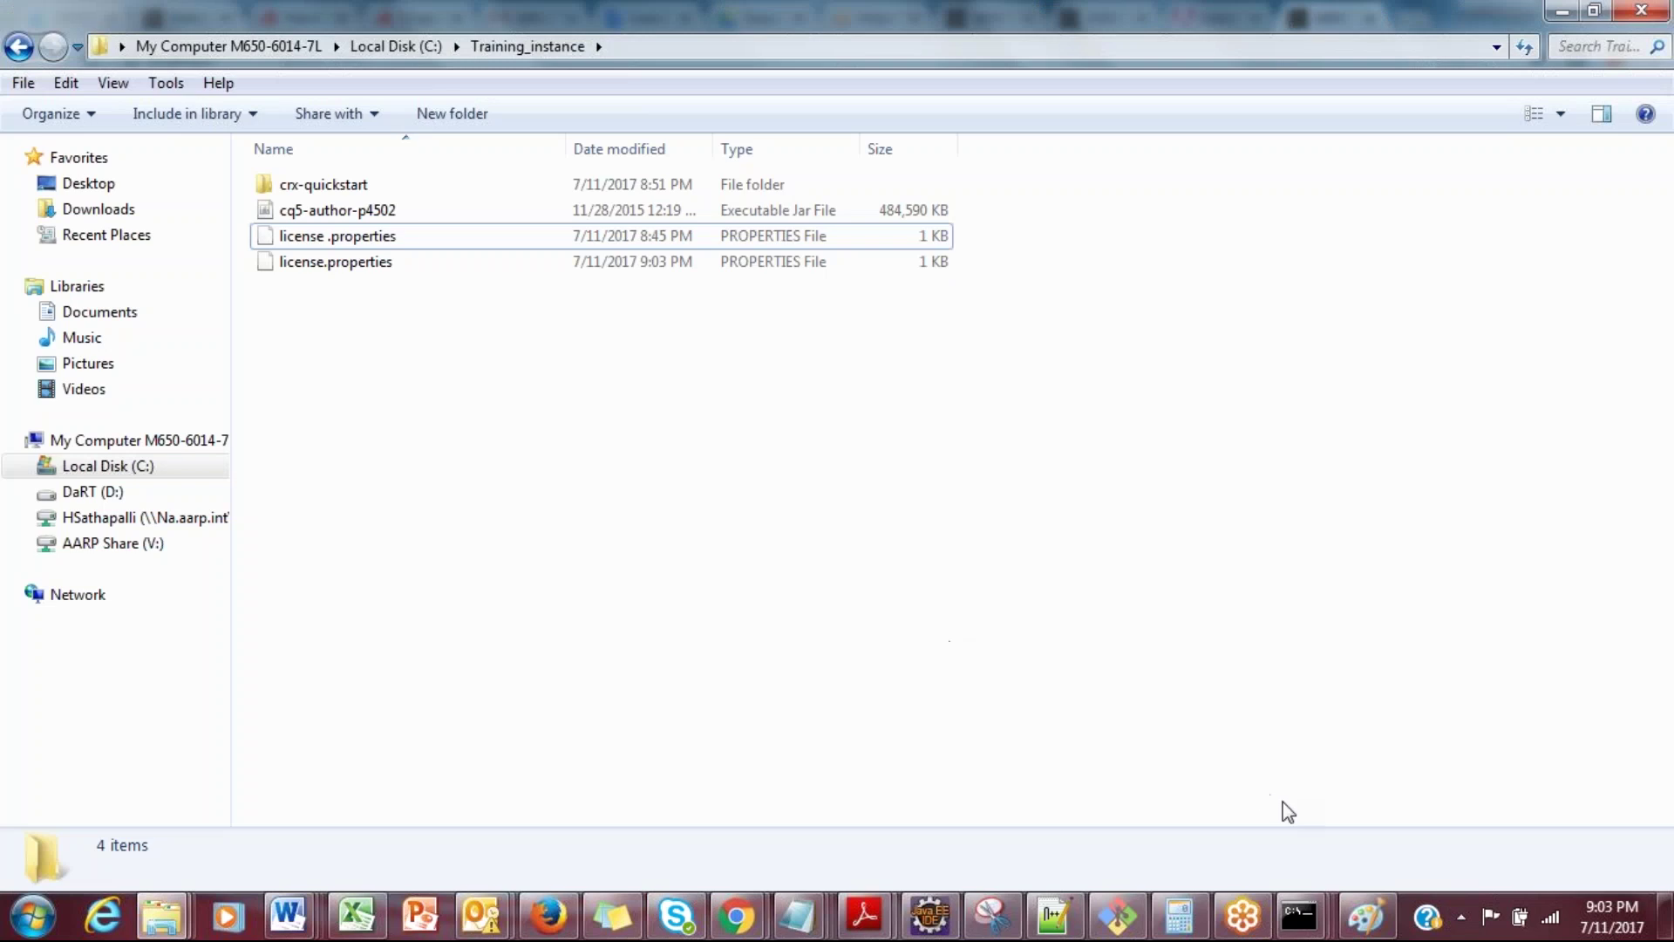
click(1299, 930)
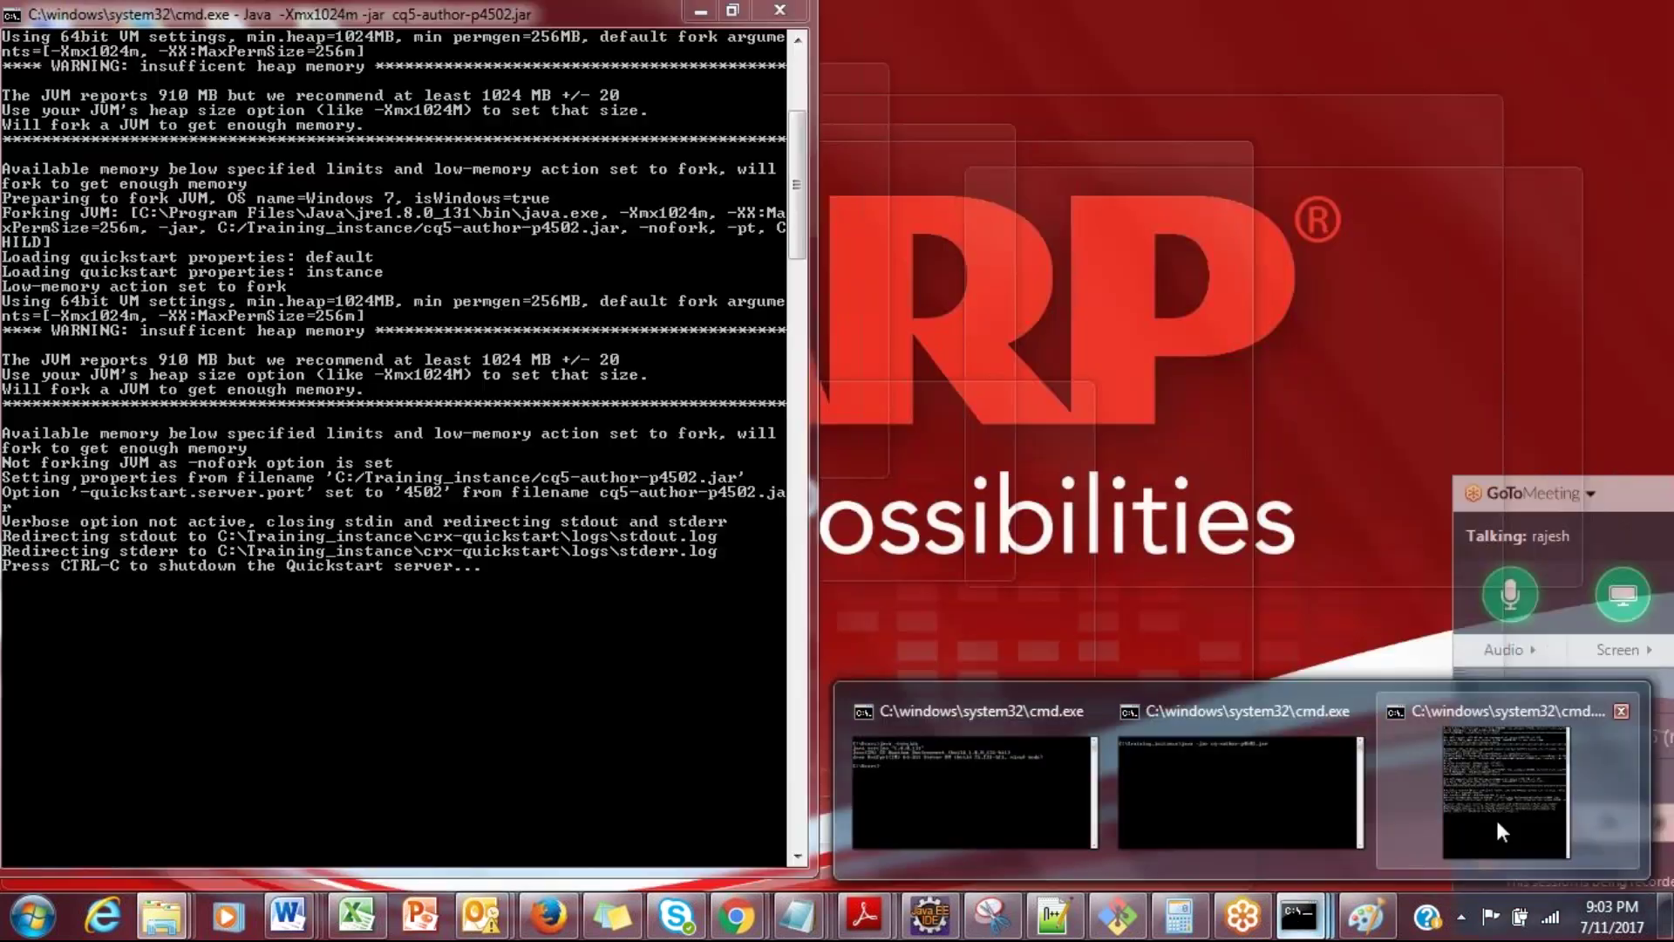
Step: Glance at the running AEM server console, then return to the Session1- AEM setup notes
click(1494, 816)
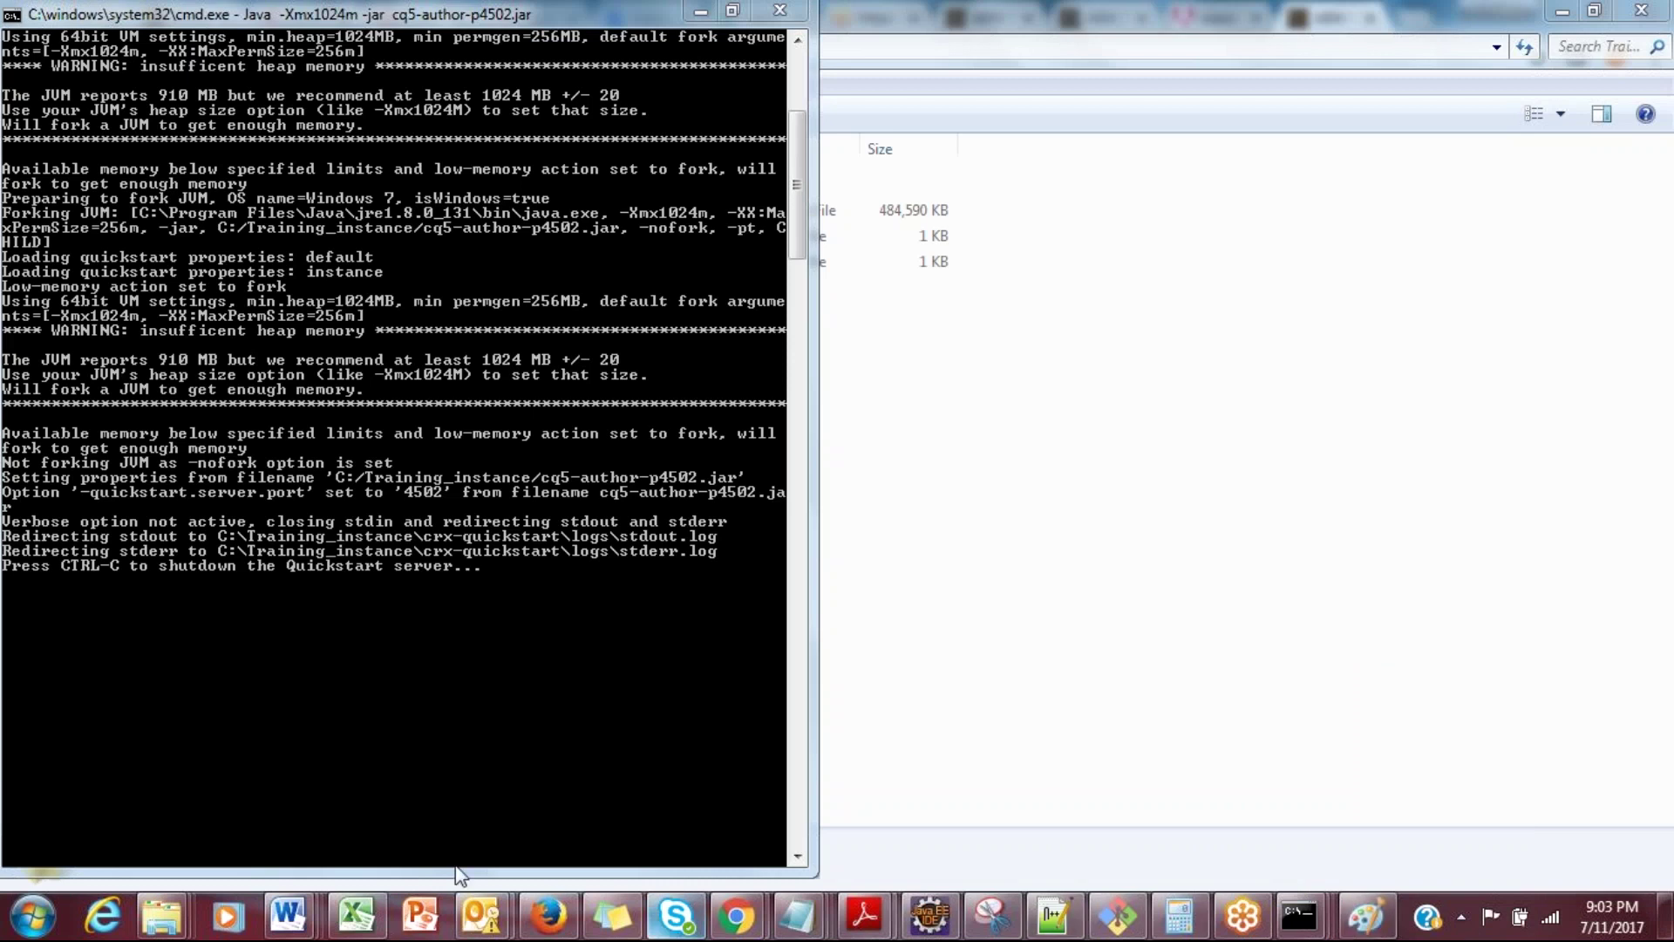
mouse_move(296, 915)
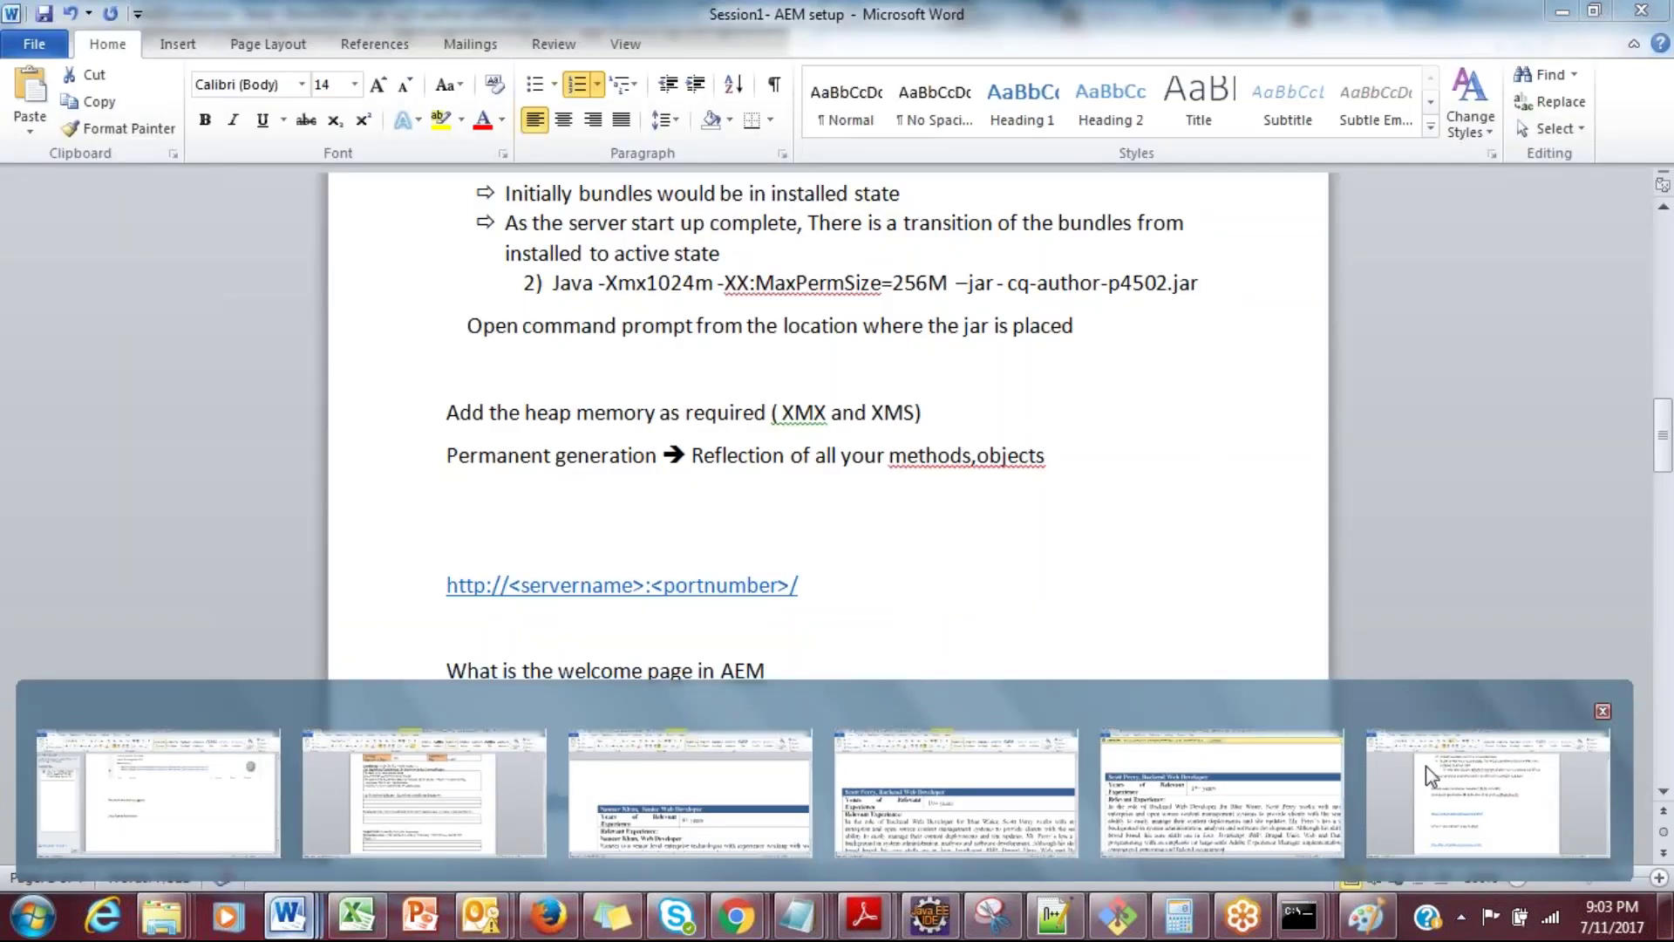
click(1425, 766)
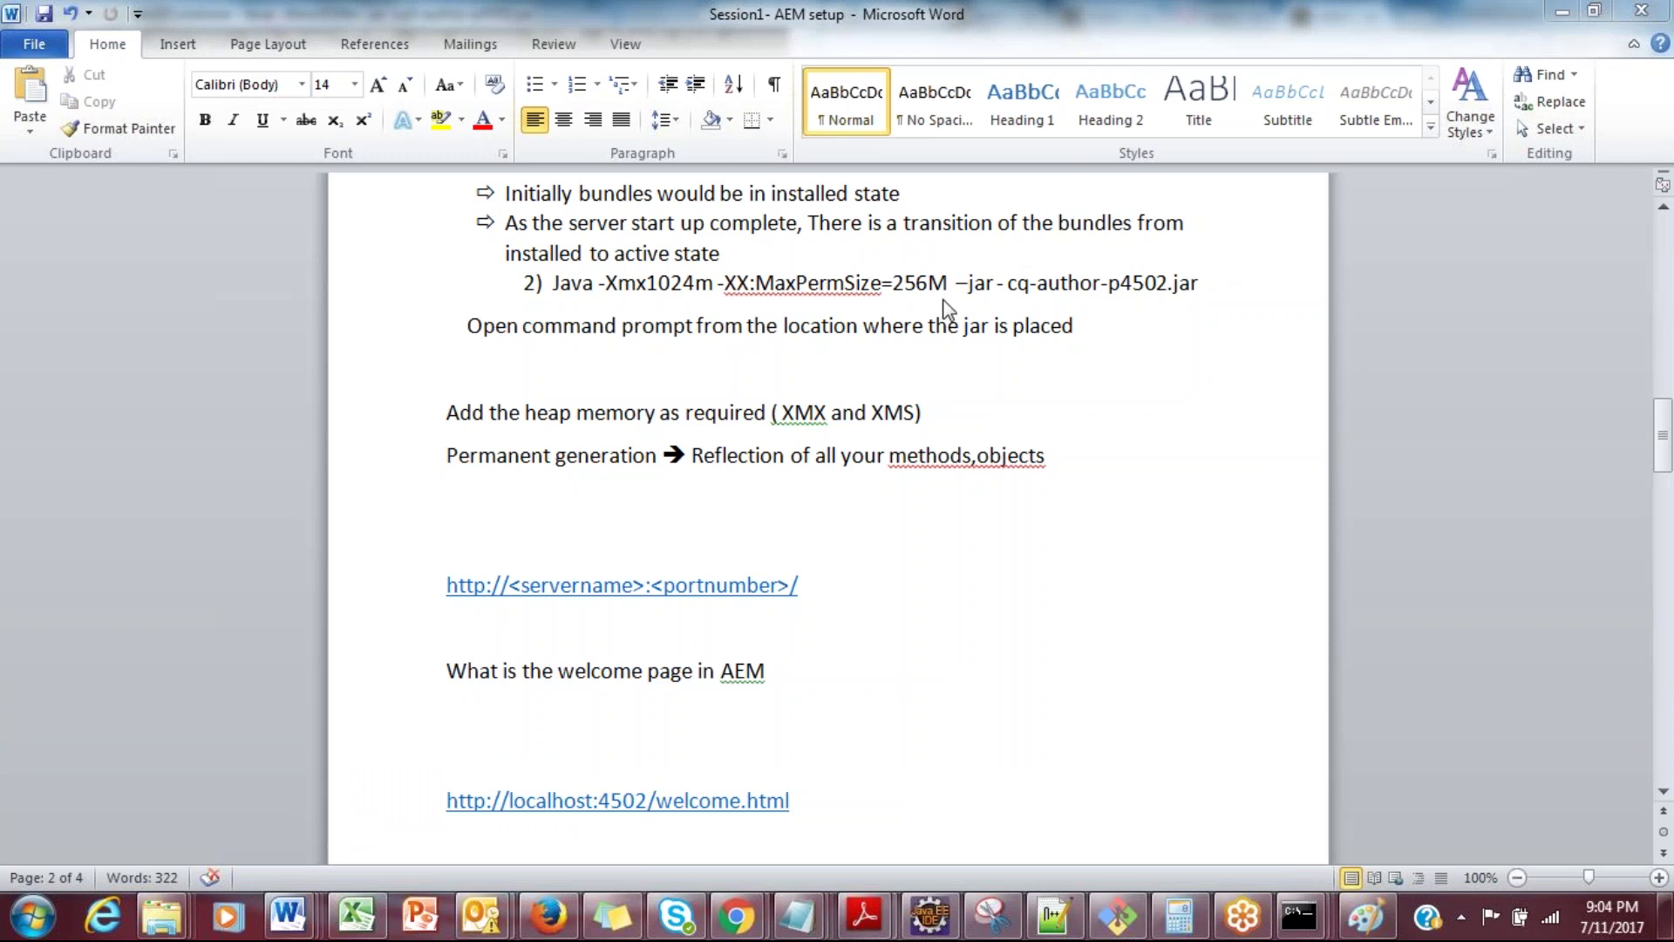
drag(953, 283, 755, 276)
click(752, 279)
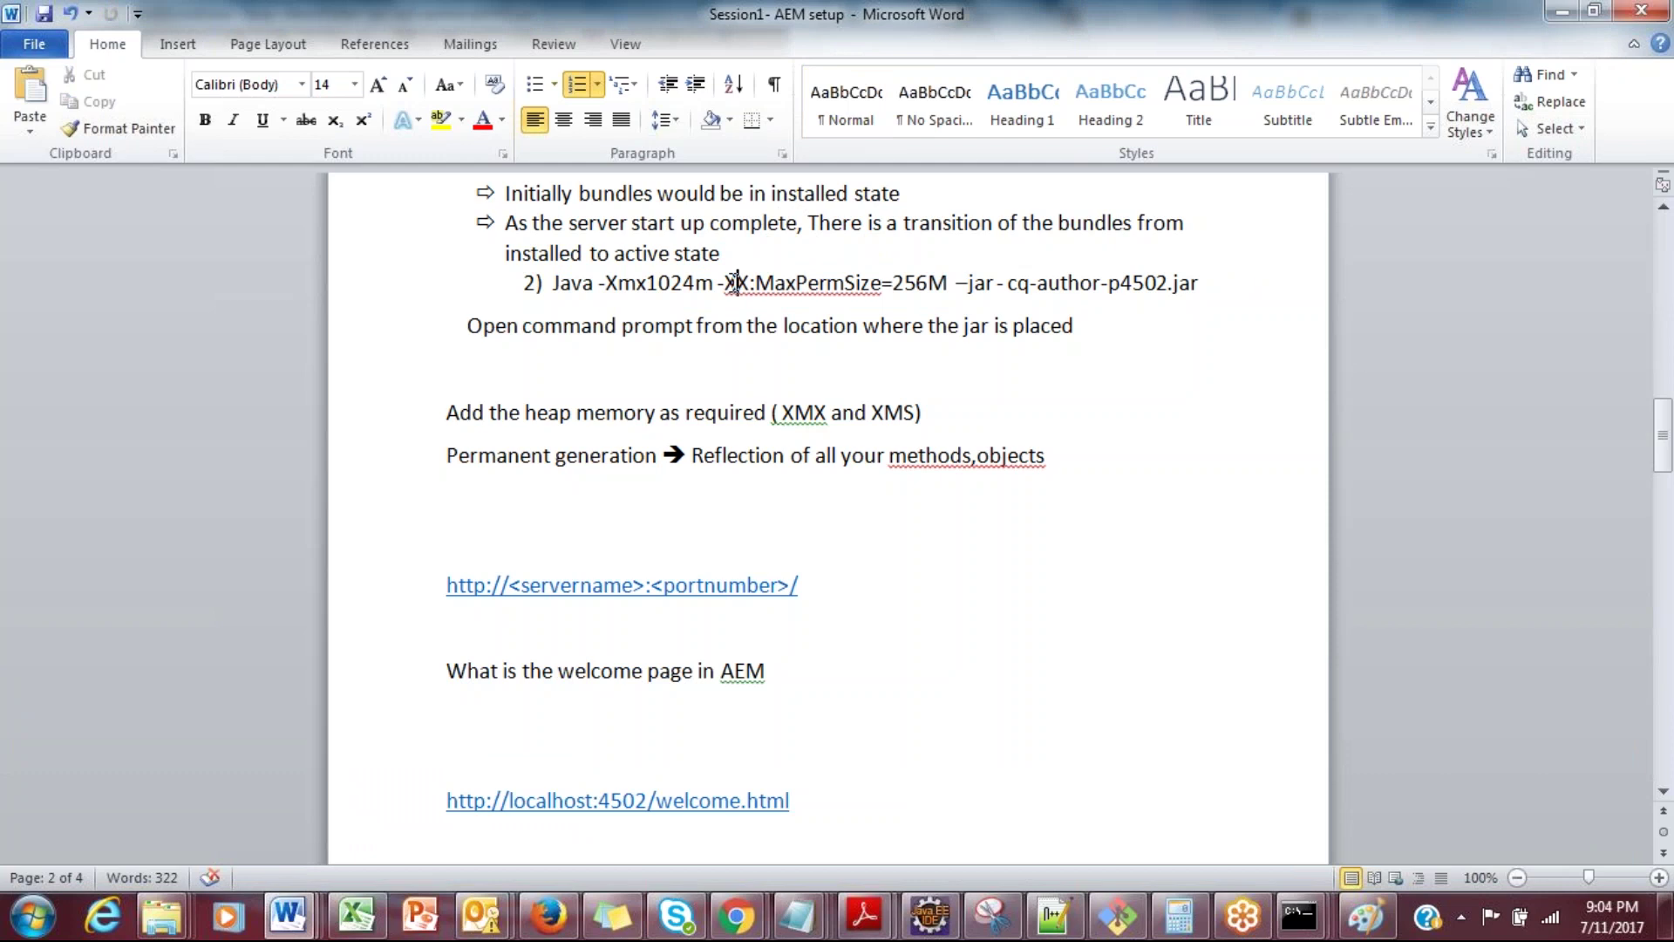
double_click(670, 283)
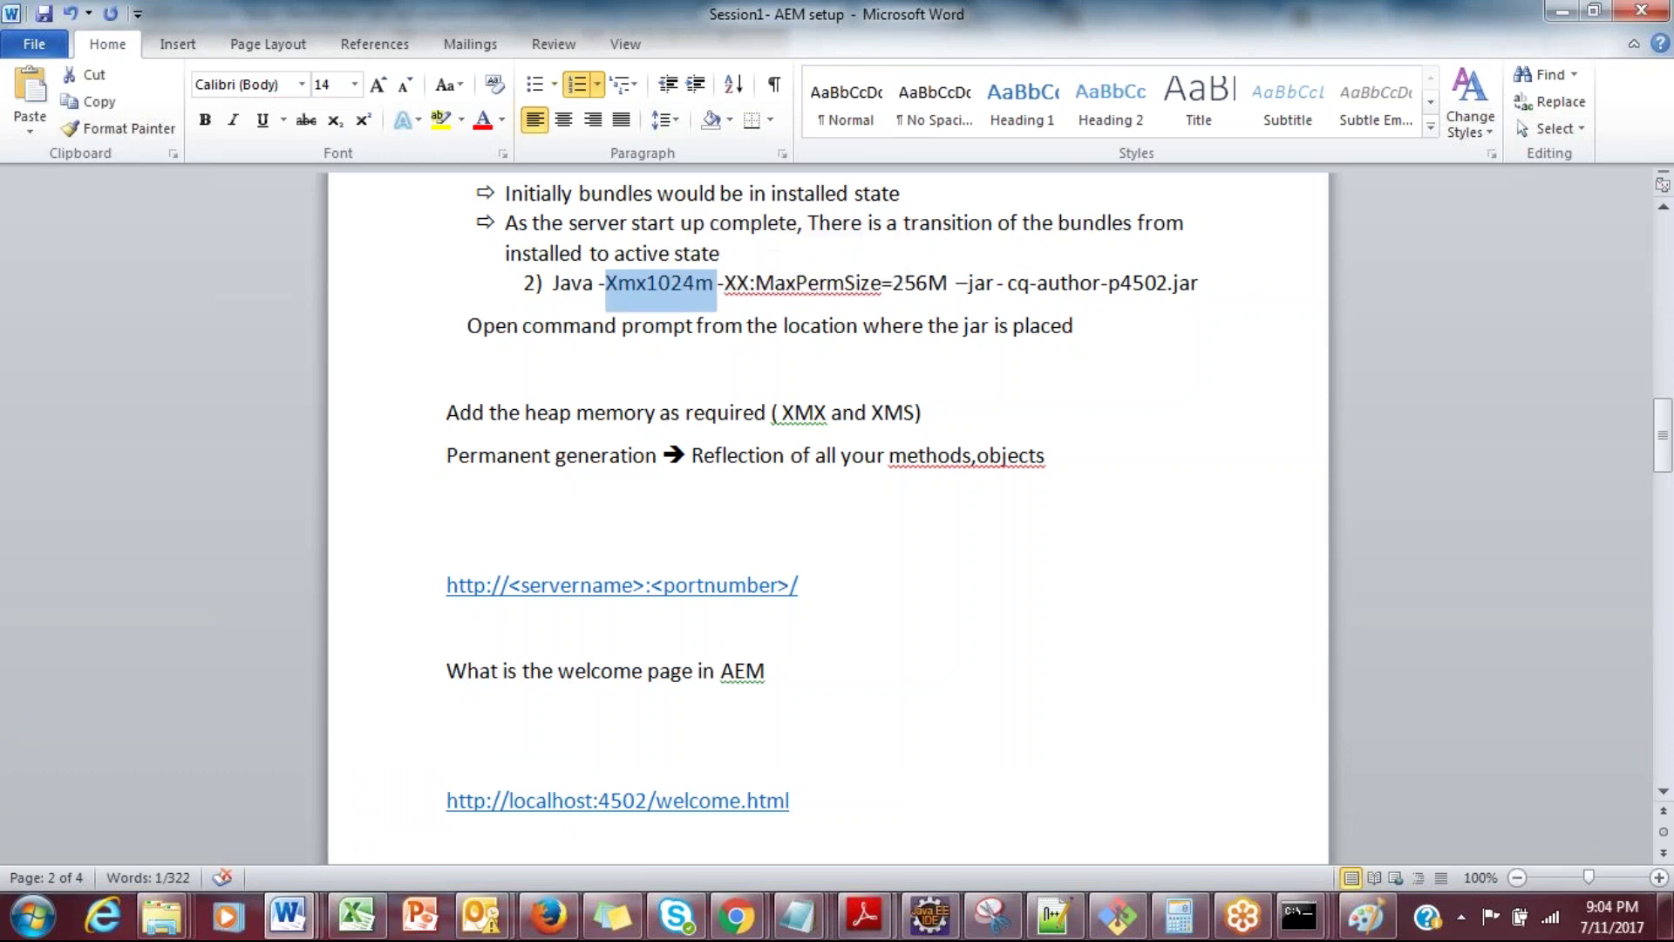
click(1249, 296)
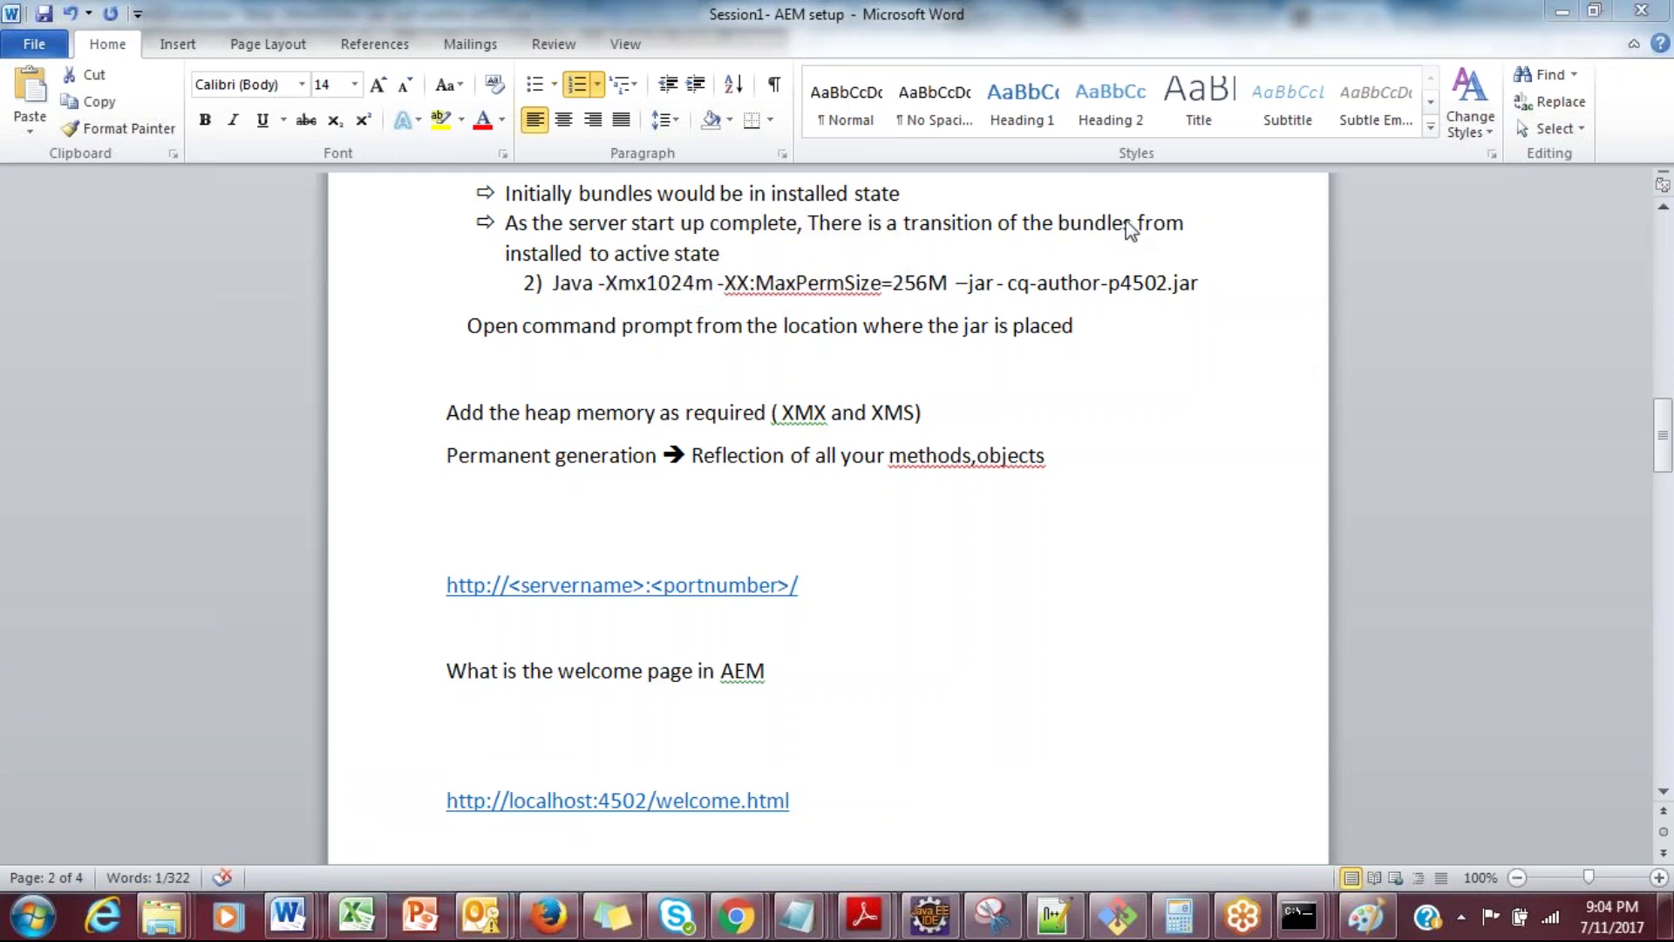
drag(1200, 286, 553, 288)
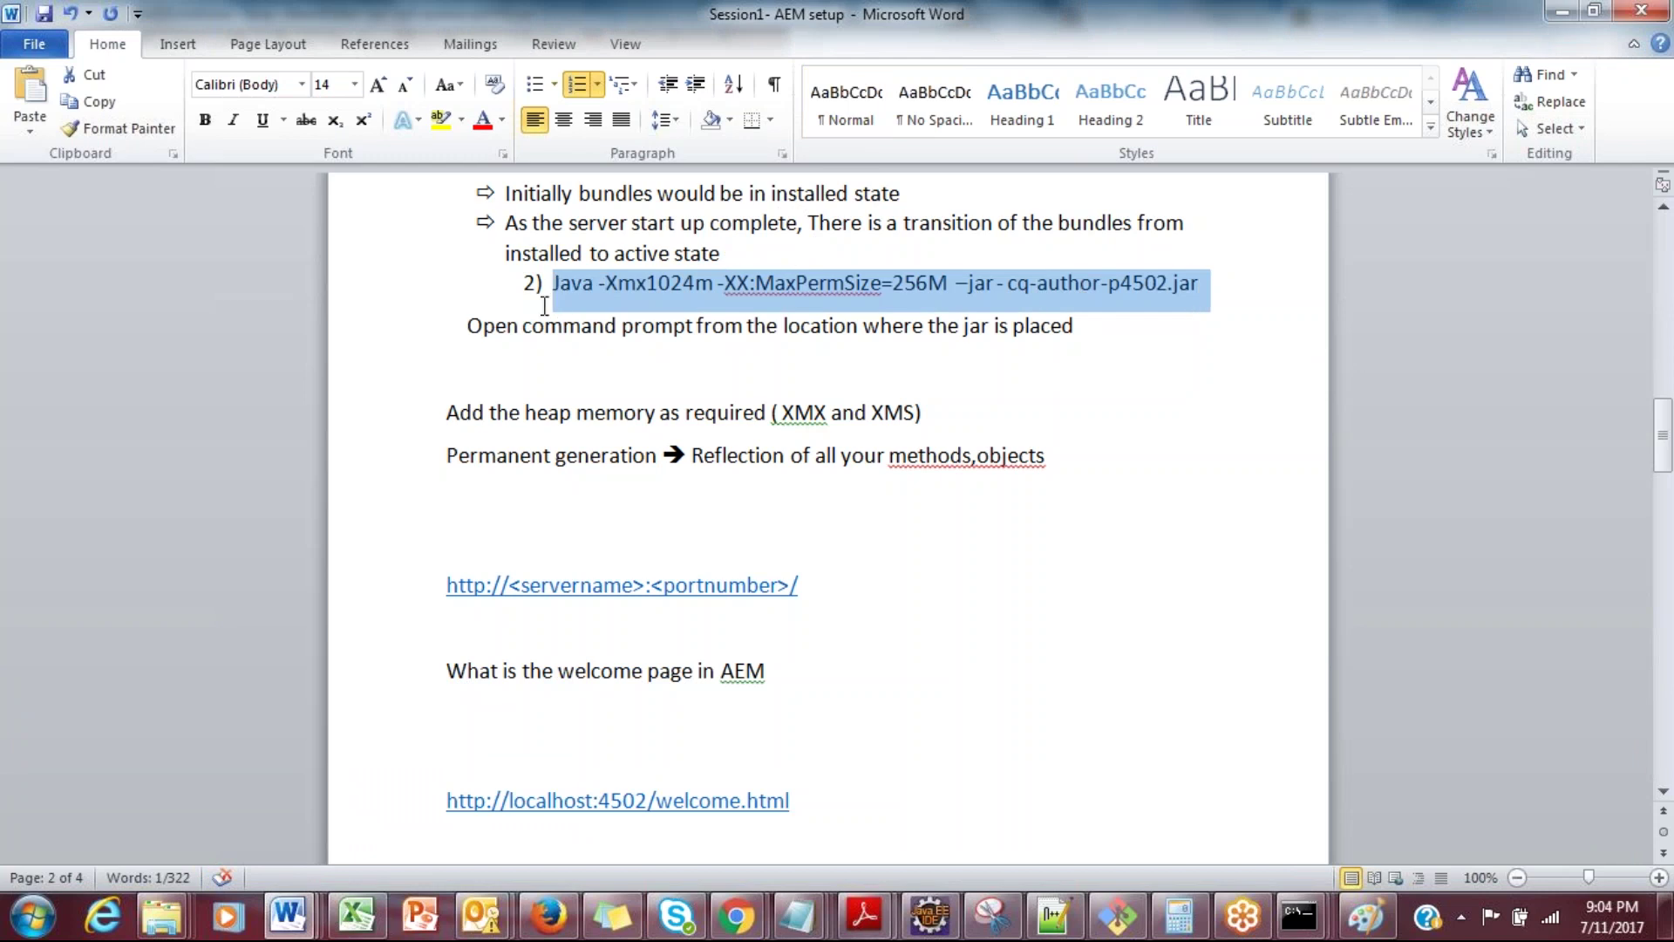
click(950, 284)
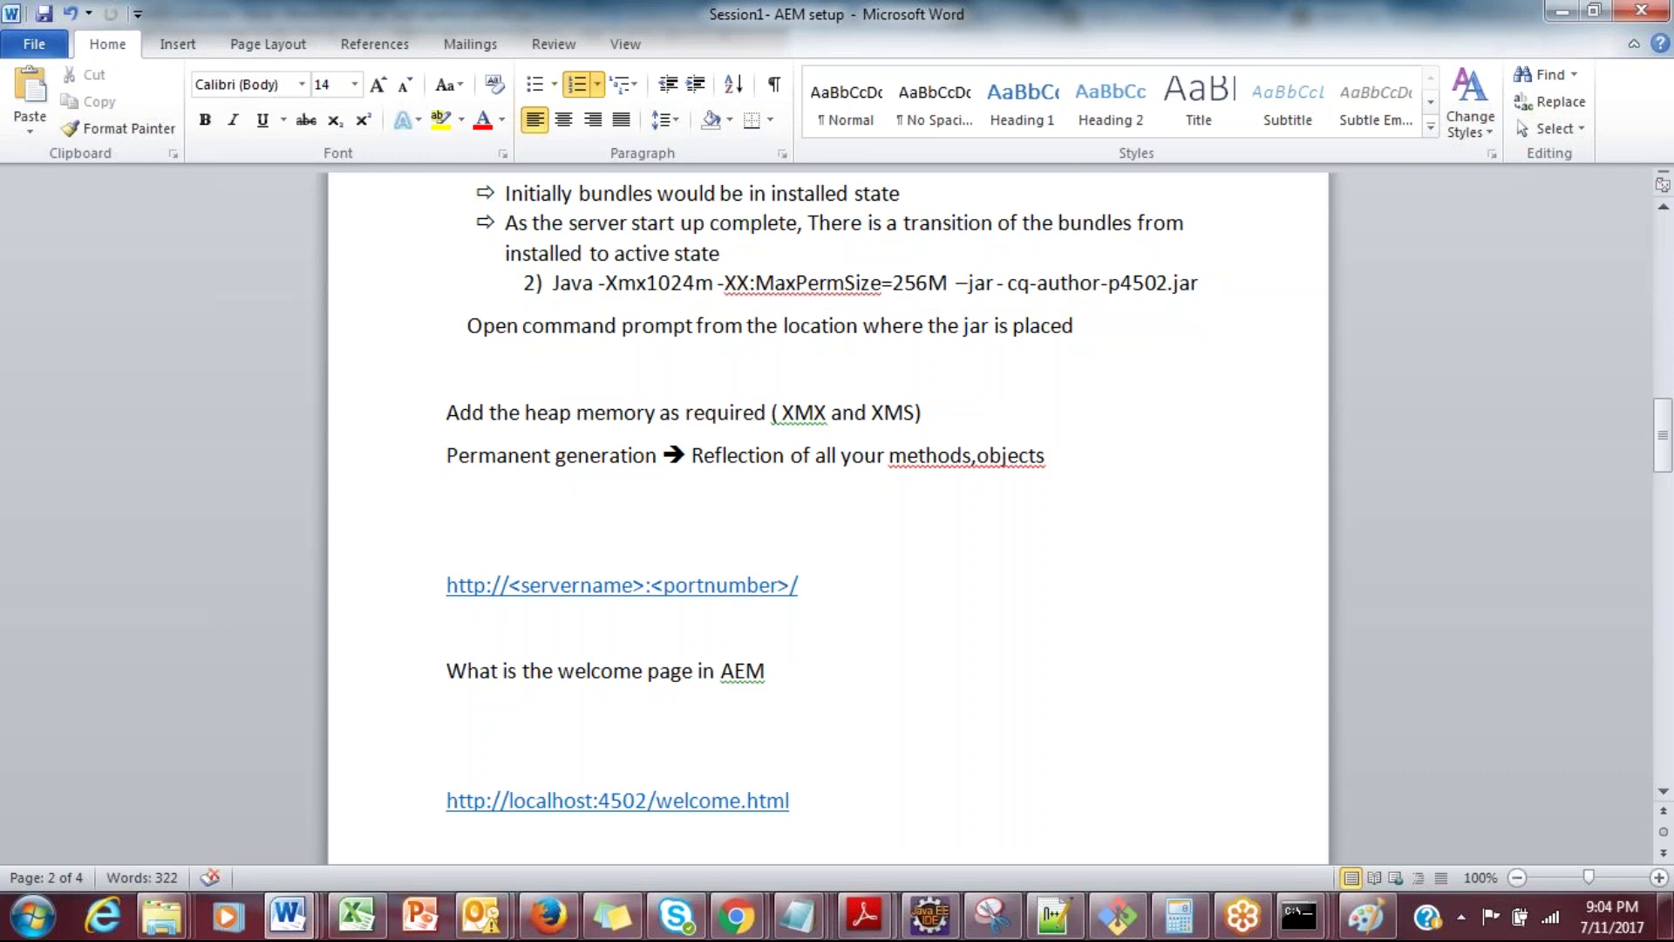
click(1462, 917)
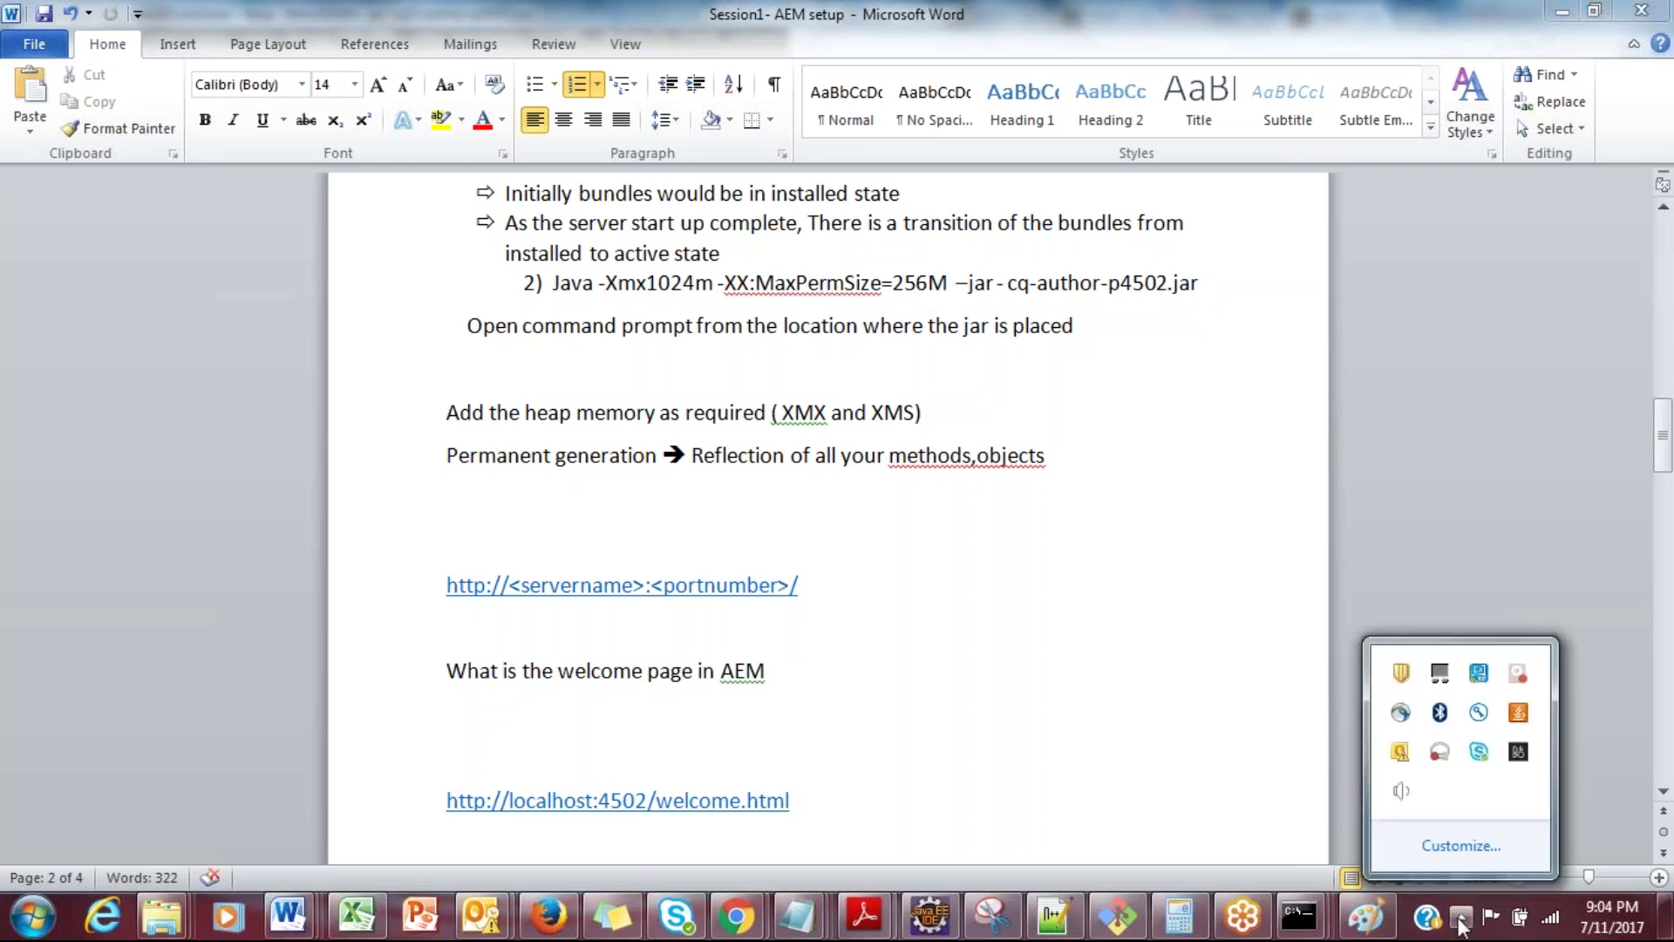
click(1401, 790)
drag(1407, 603, 1408, 590)
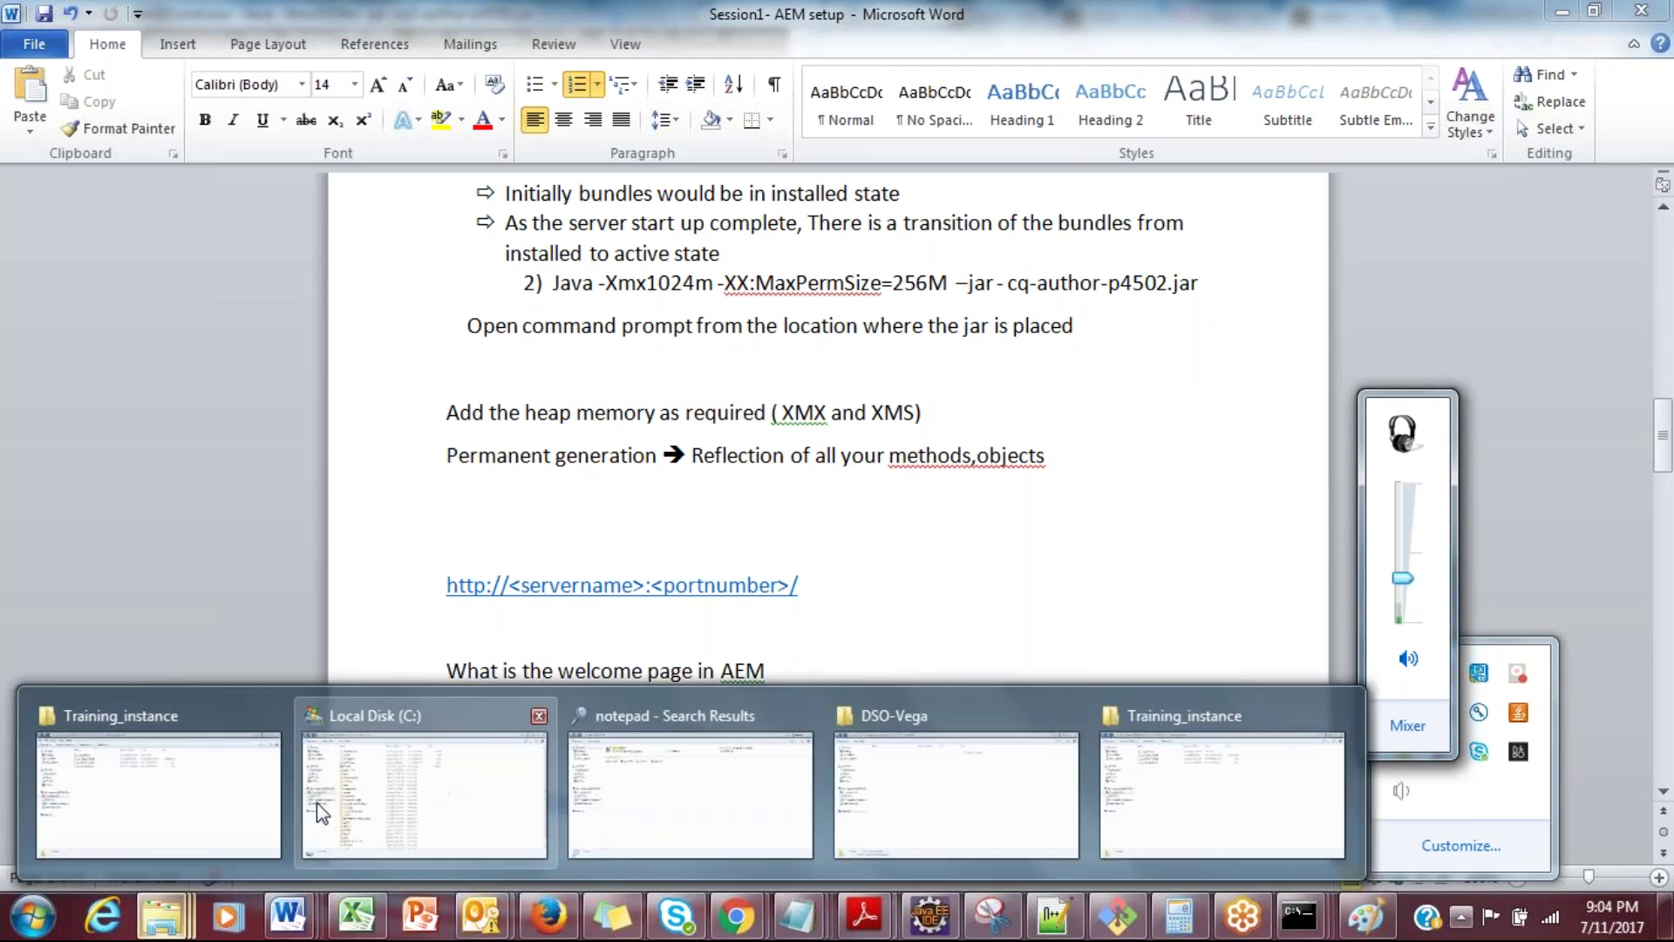
click(552, 521)
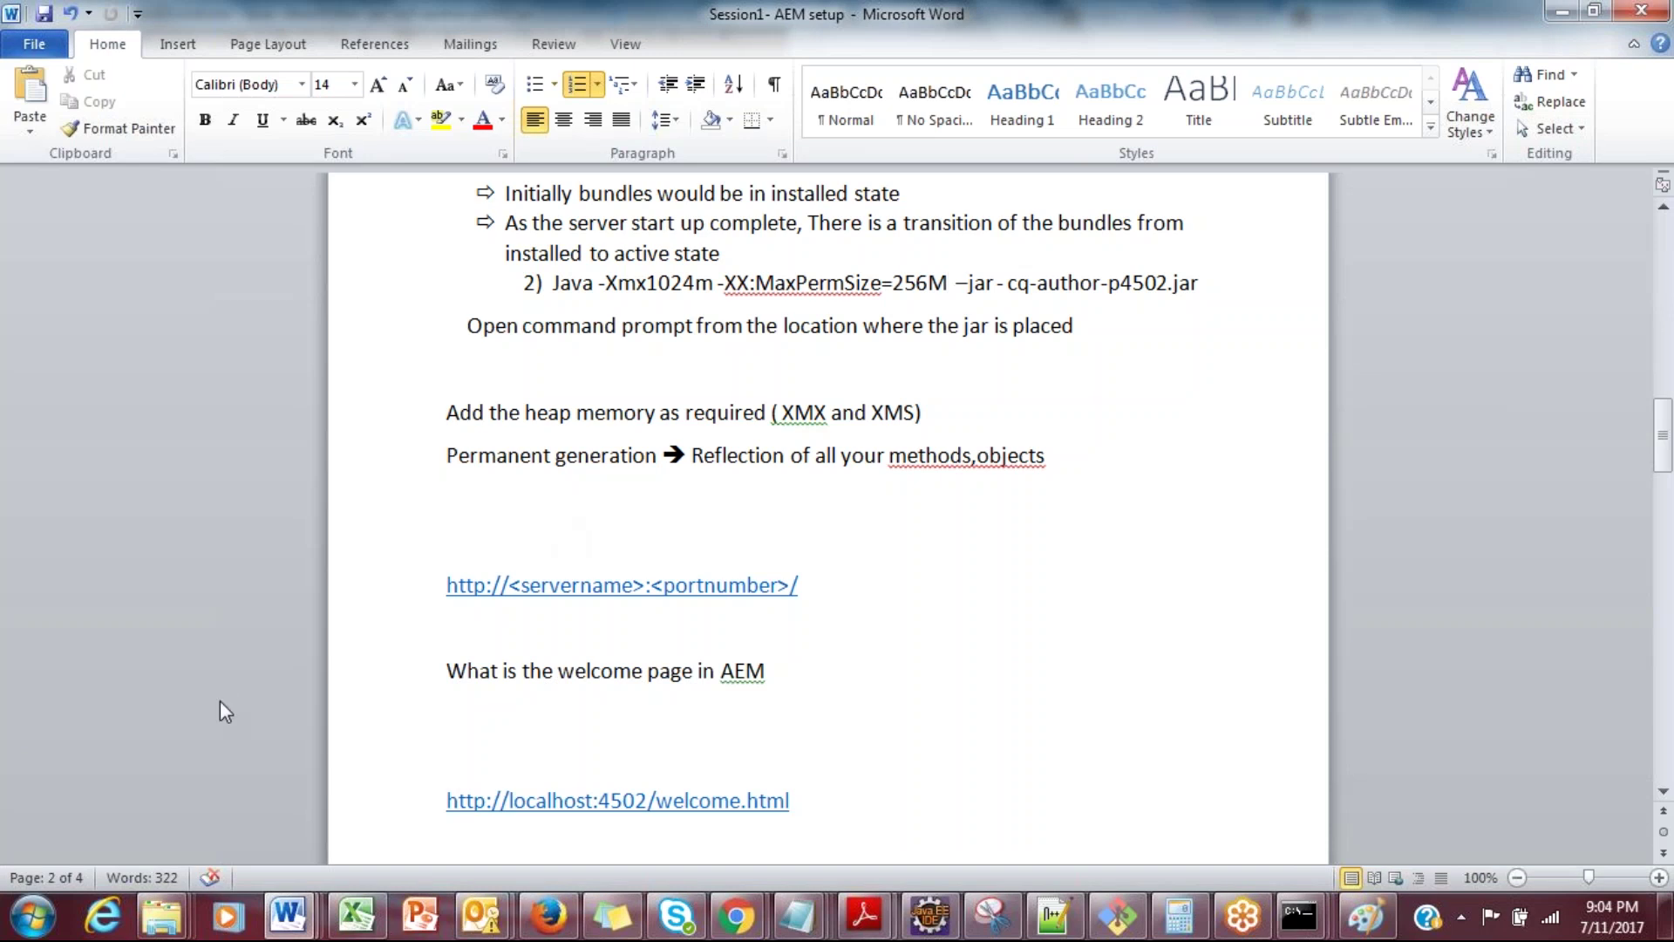
mouse_move(151, 931)
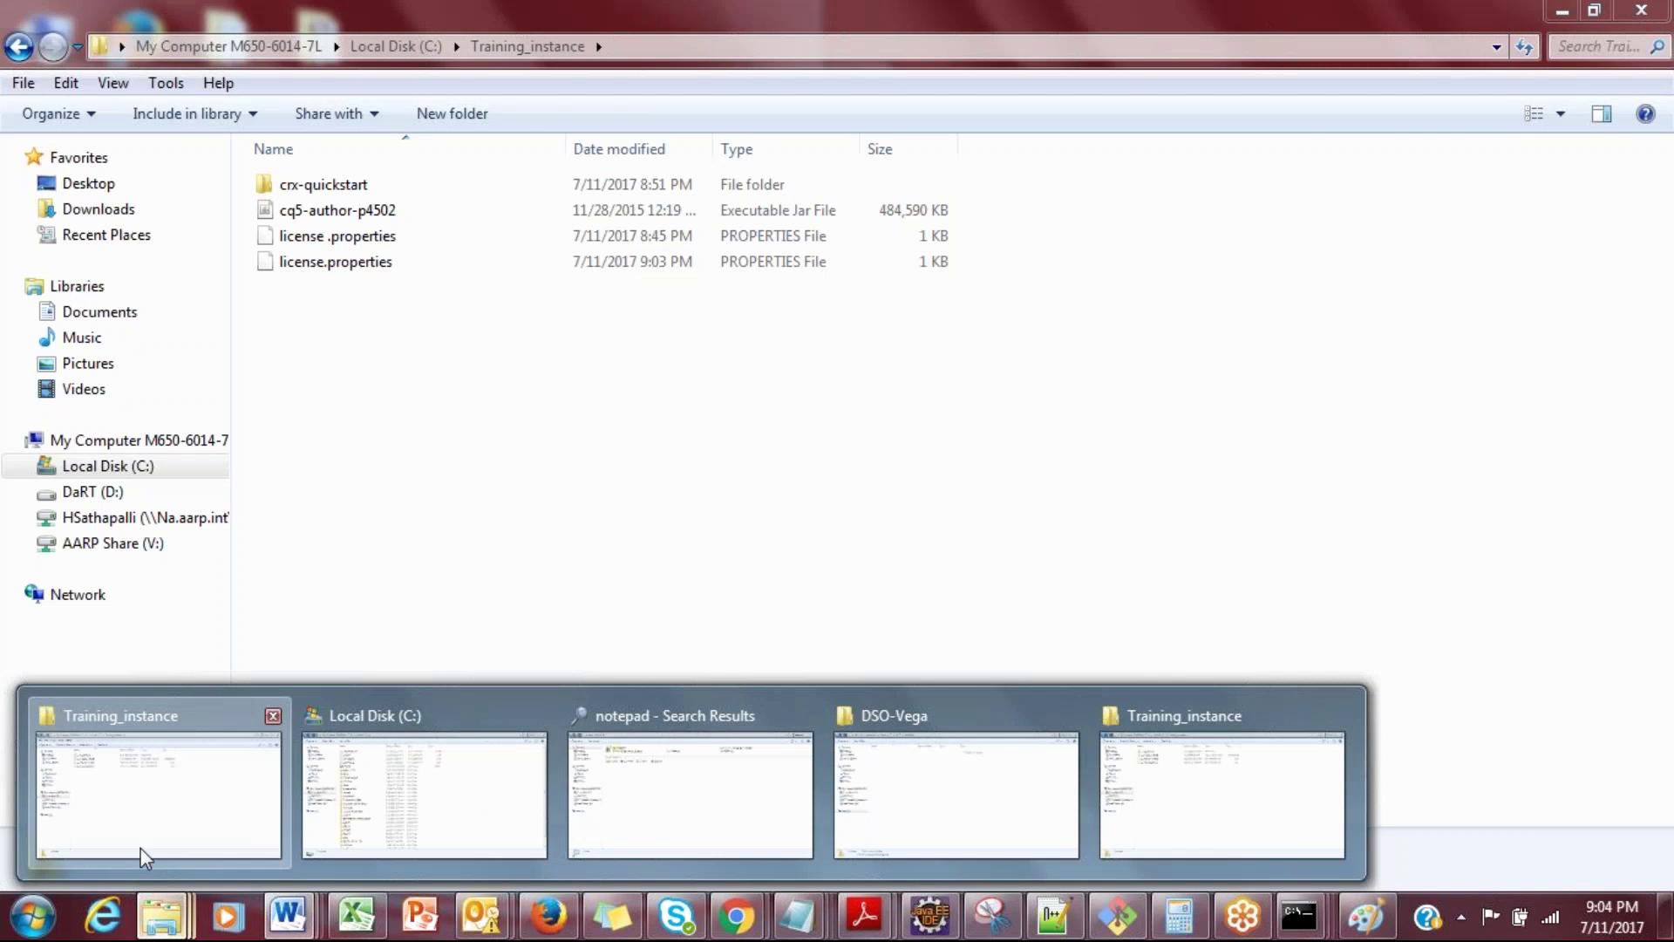
Step: Bring the Training_instance window forward and open its crx-quickstart folder, showing 13 items
click(143, 864)
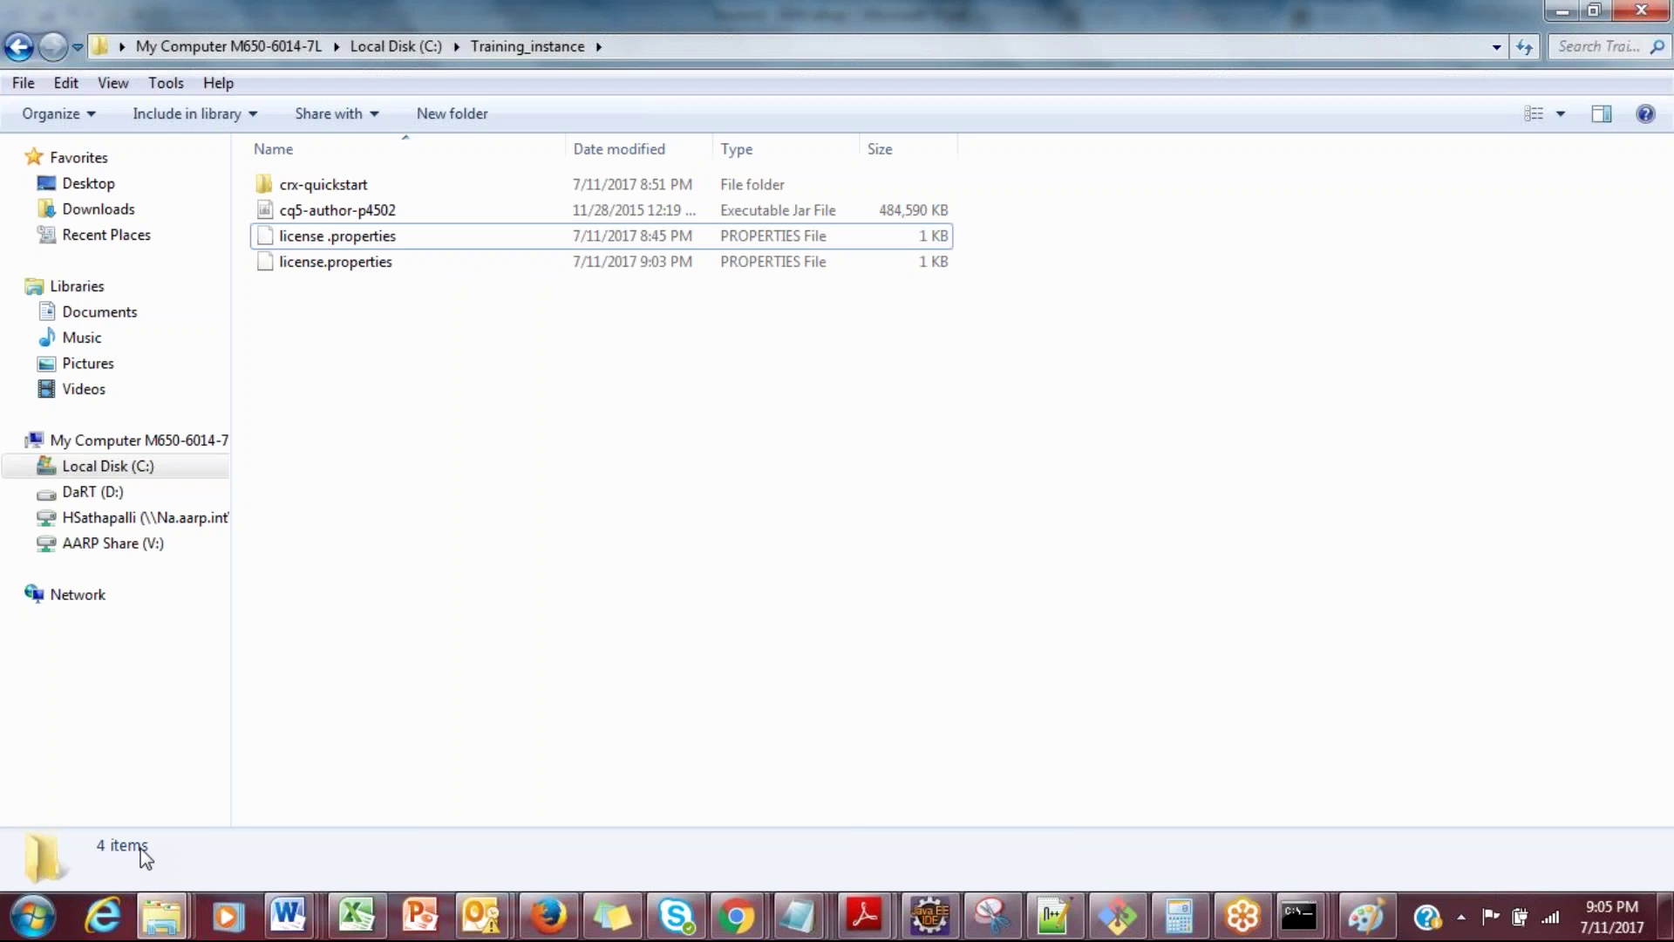
click(272, 193)
double_click(271, 194)
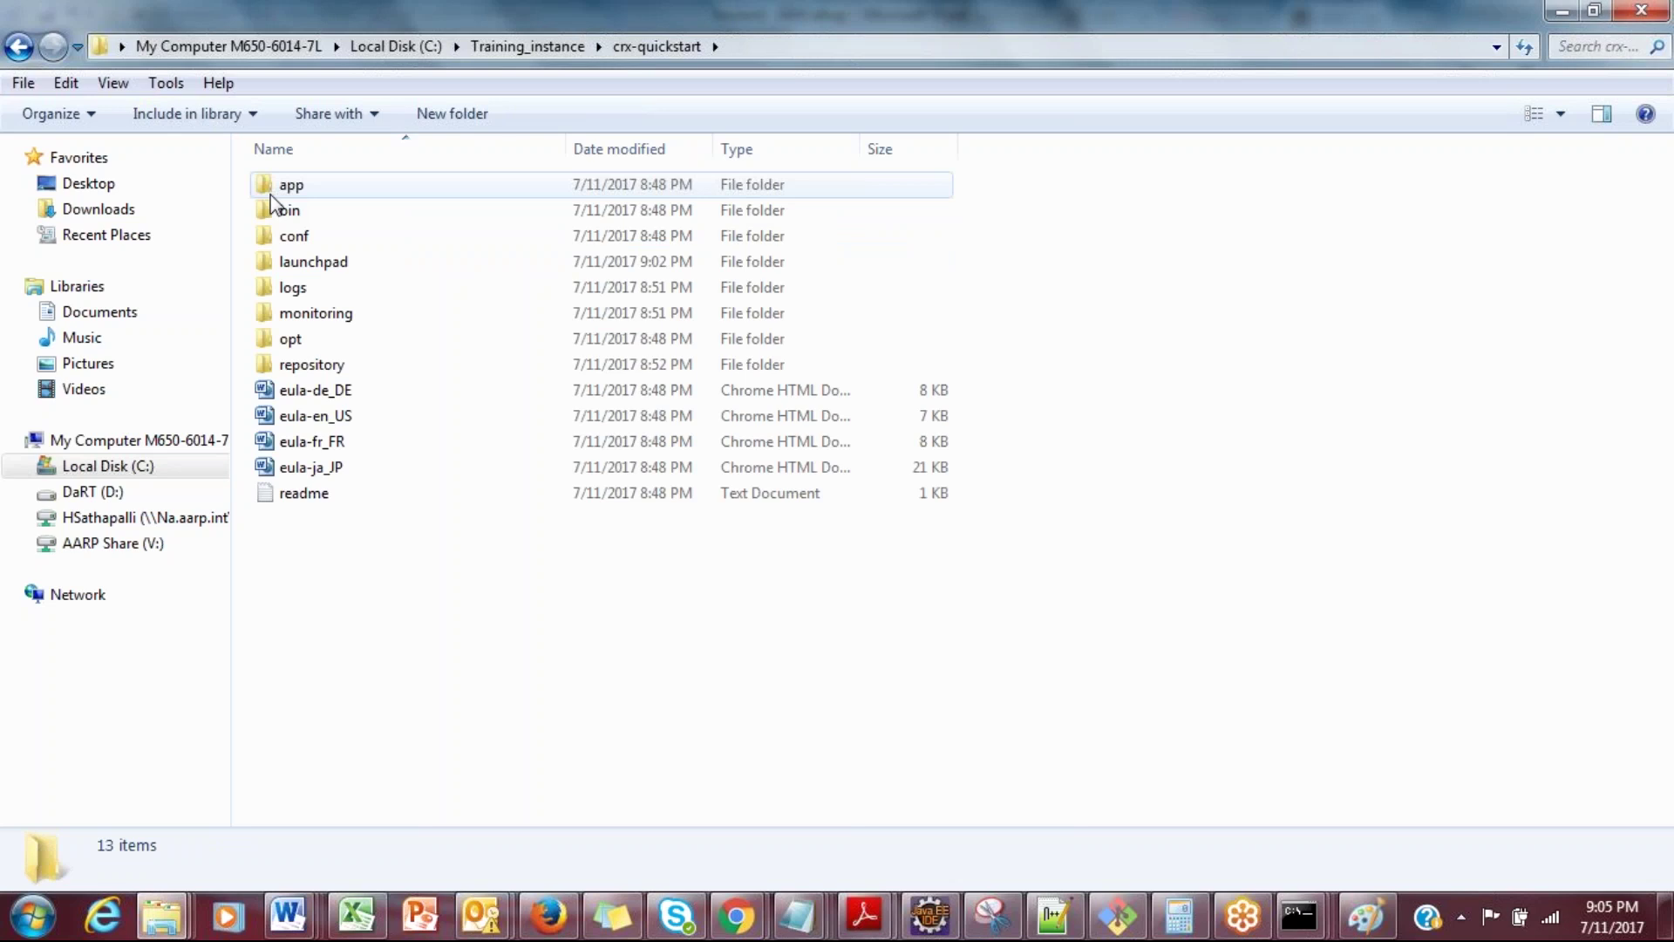
mouse_move(1303, 916)
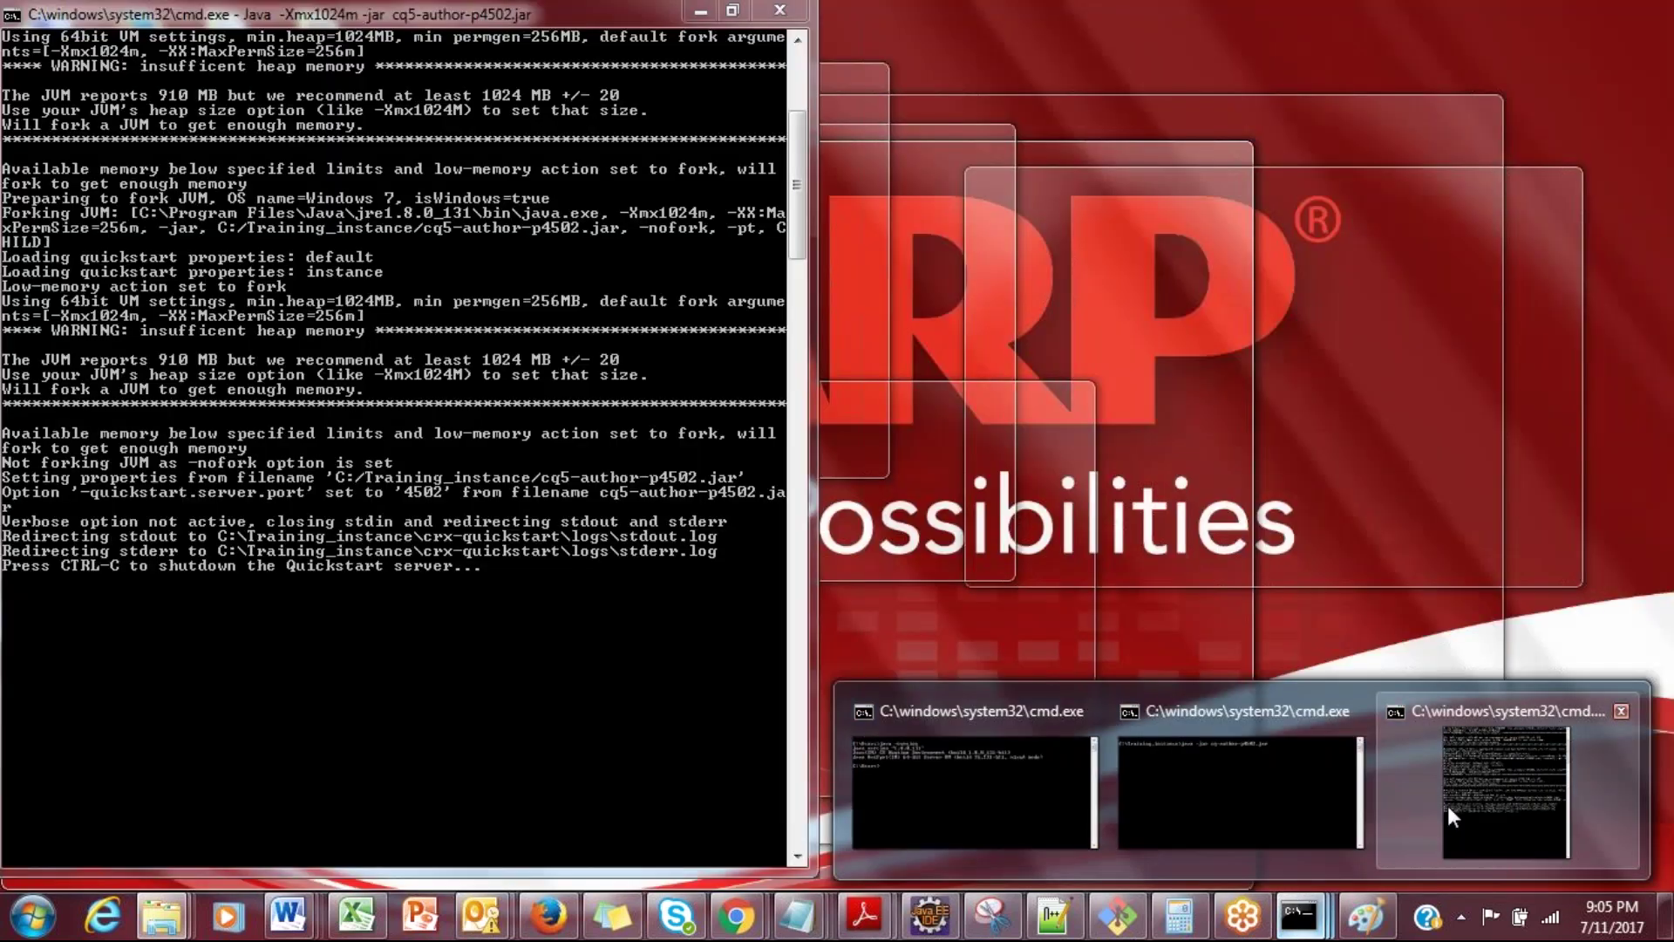
Step: Stop the running Quickstart server with Ctrl+C and close its Command Prompt window
click(1448, 806)
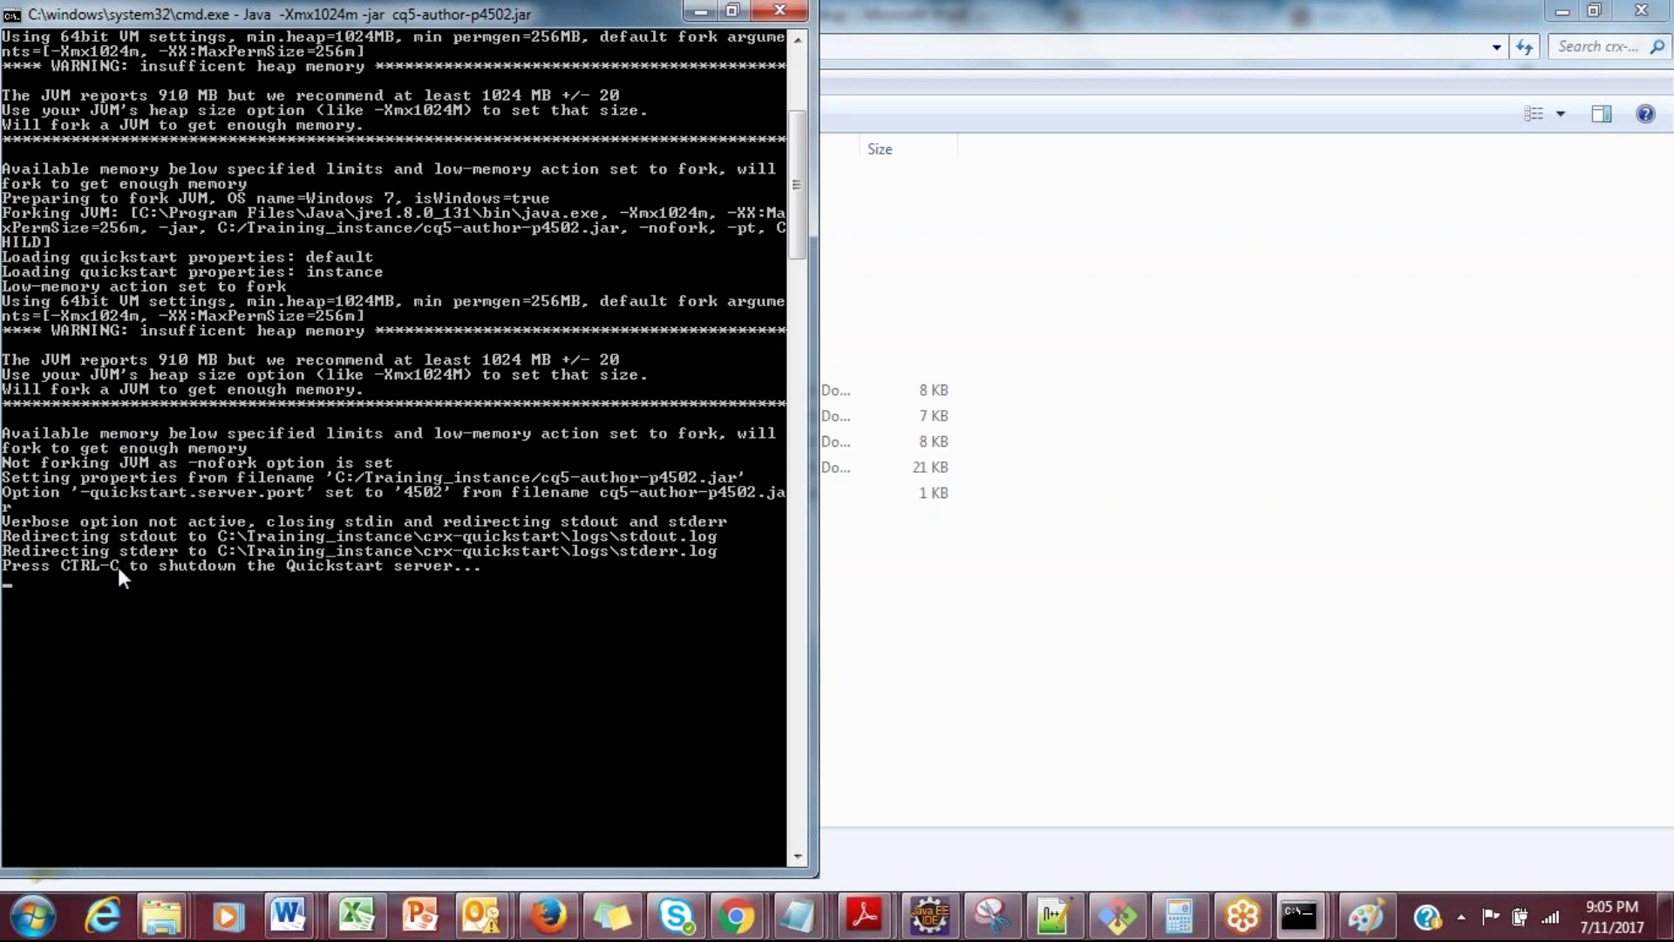
key(ctrl+c)
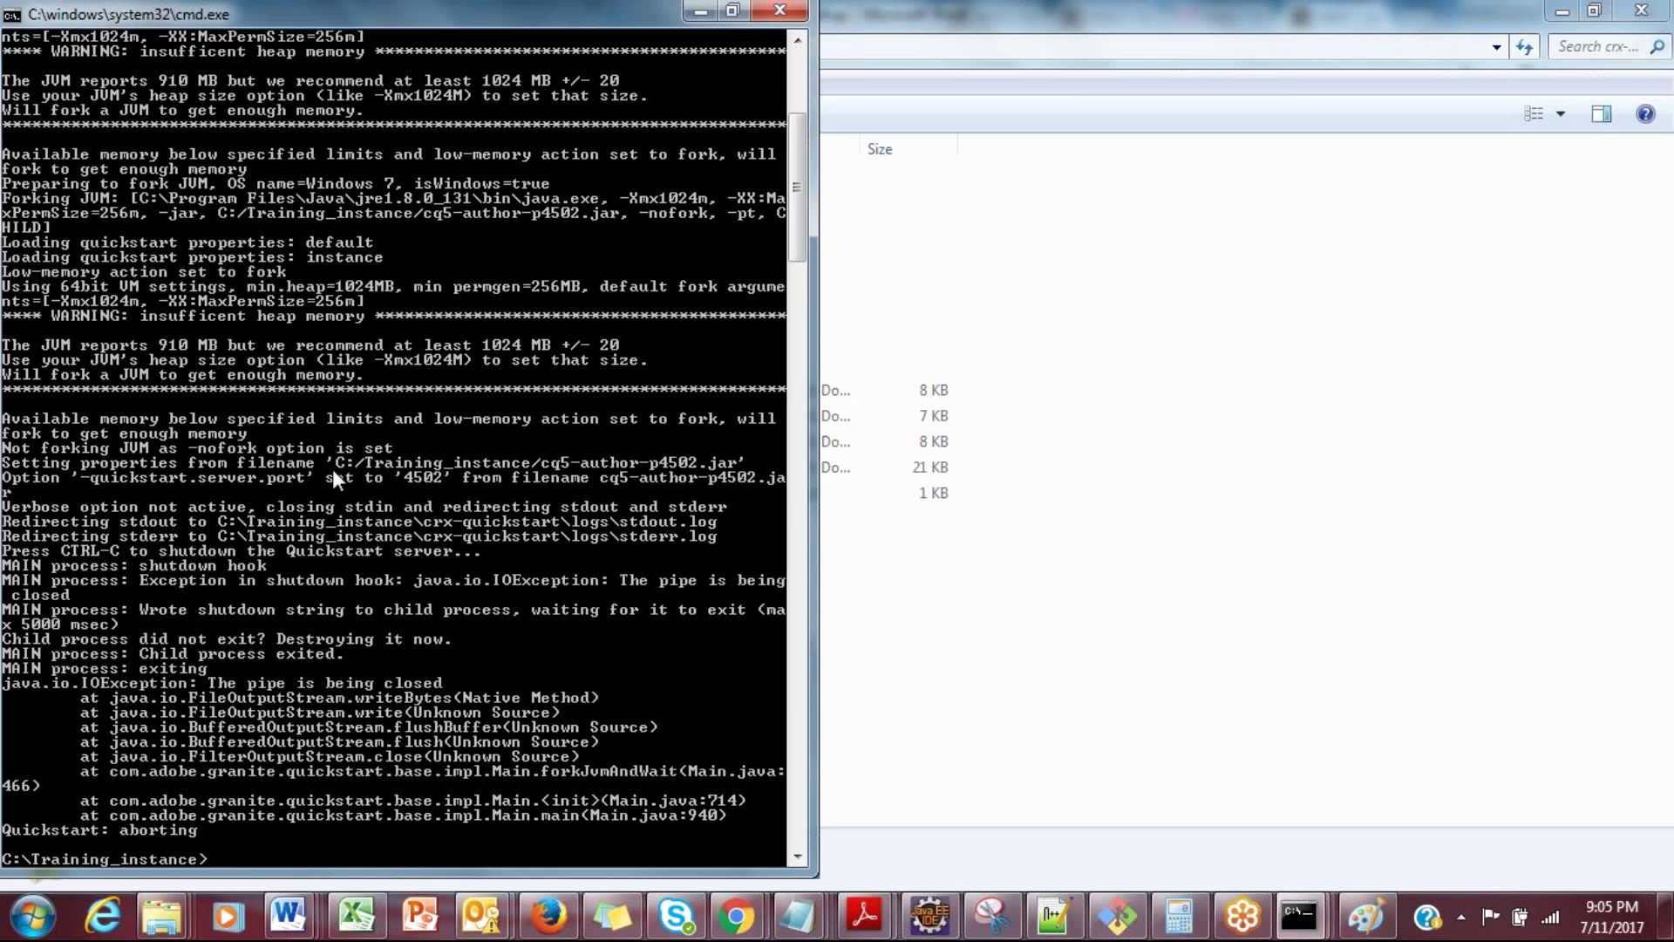
click(782, 11)
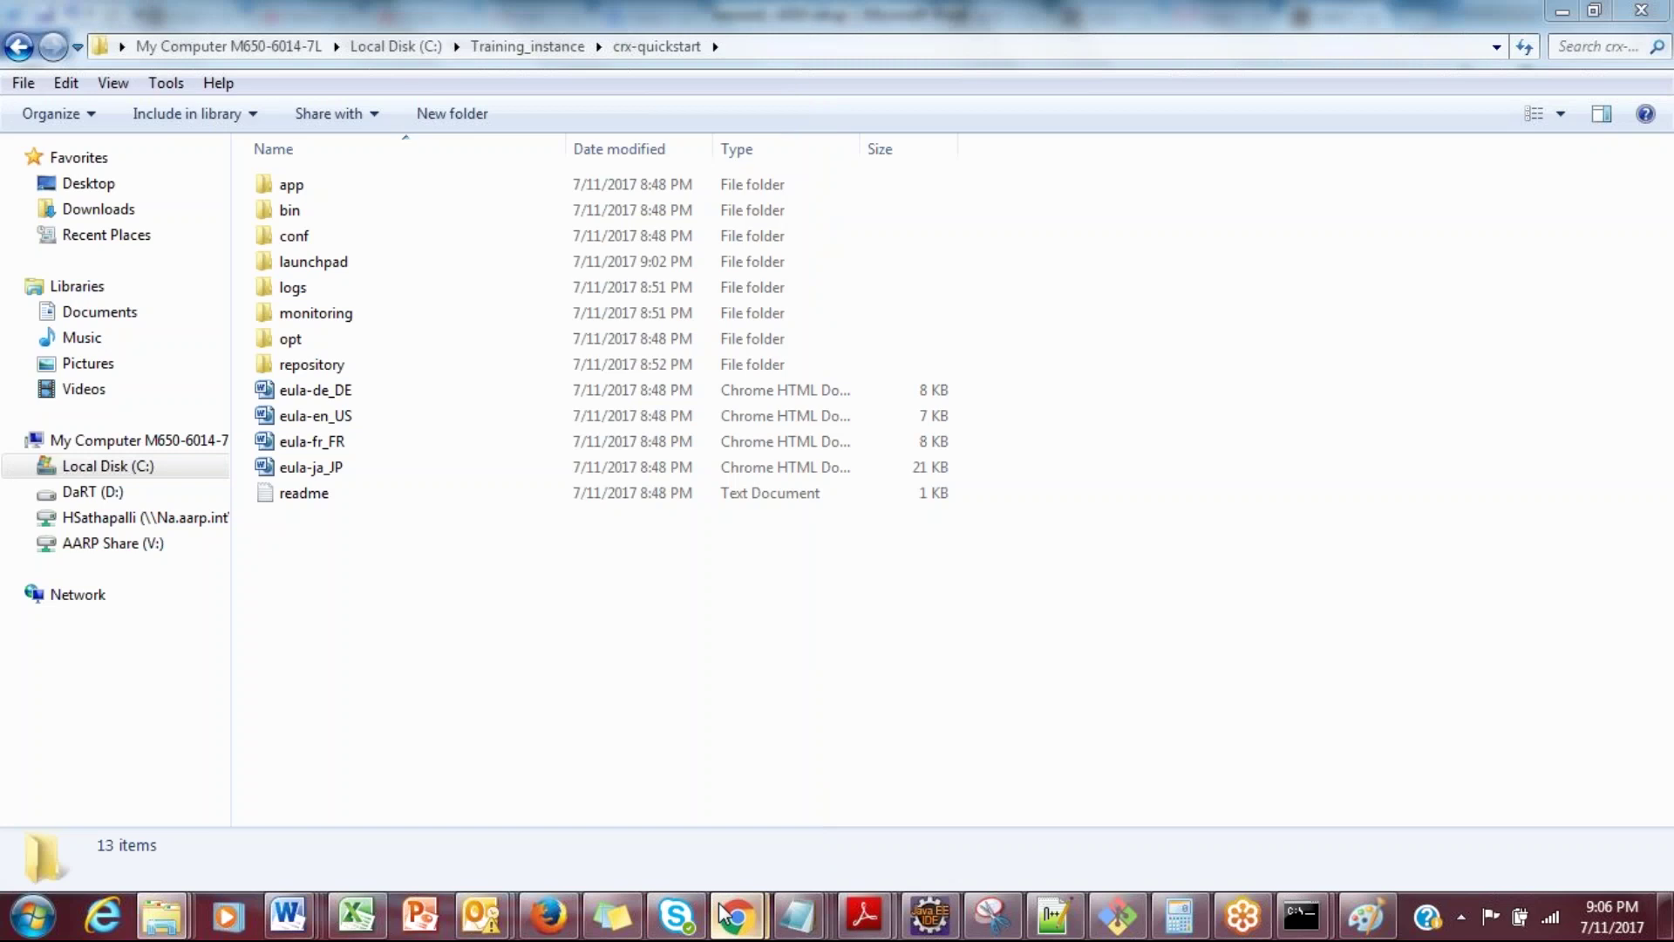
mouse_move(735, 915)
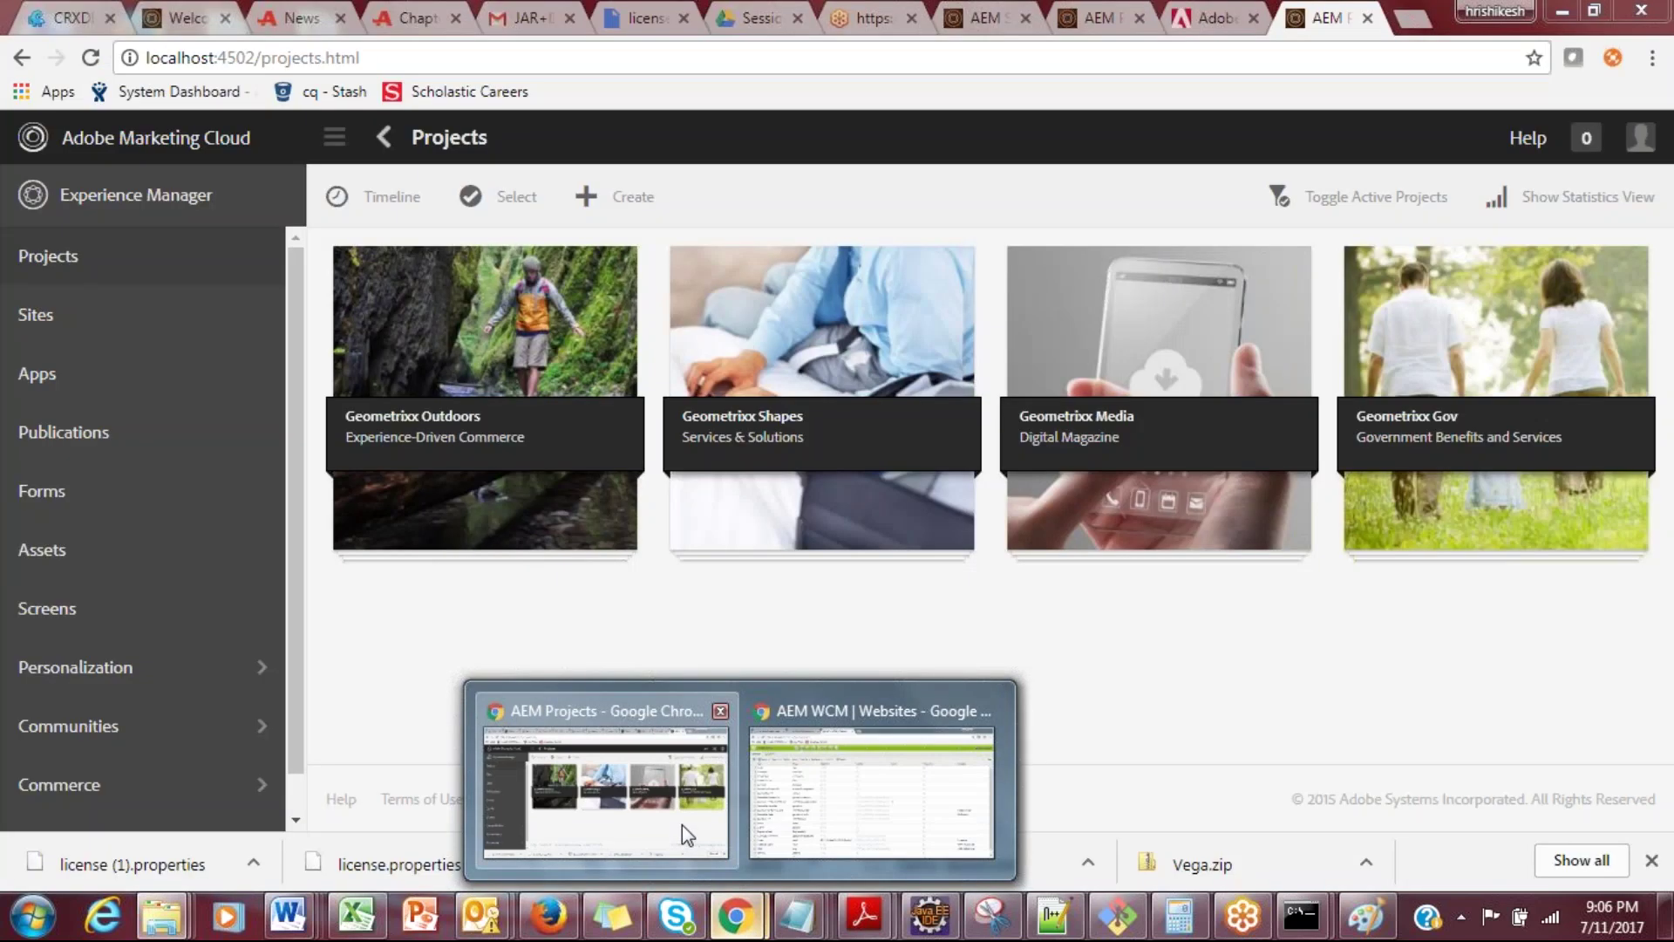
Step: Reload the Web Console bundles page to confirm localhost:4502 now refuses connection
click(684, 830)
click(1198, 18)
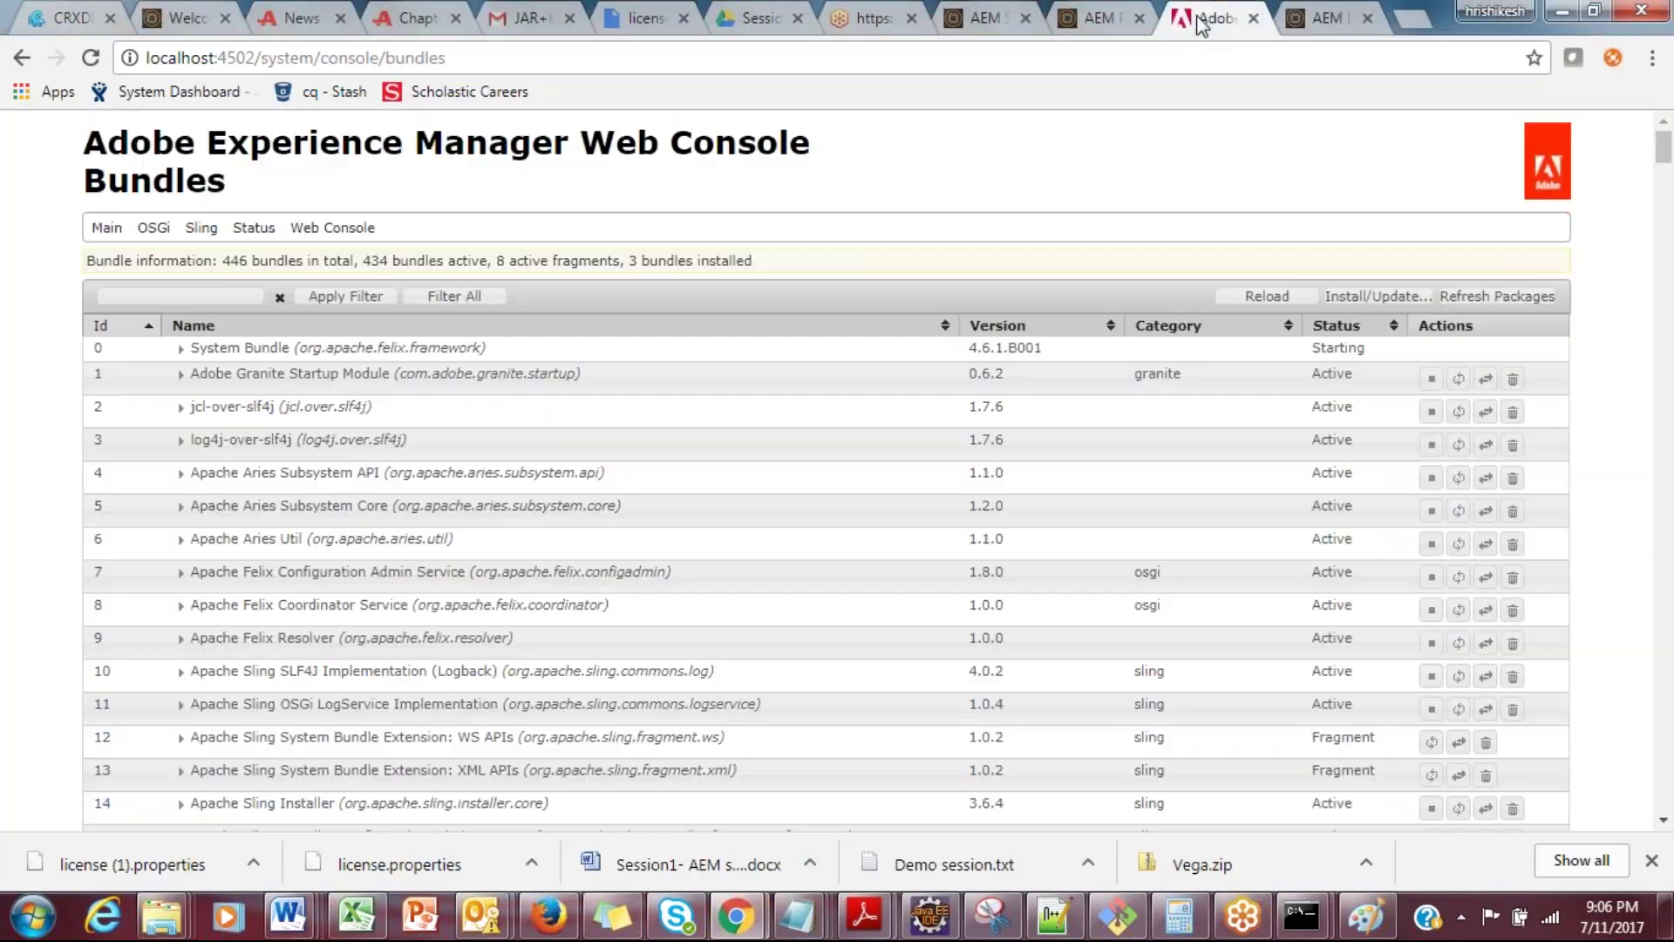
click(89, 60)
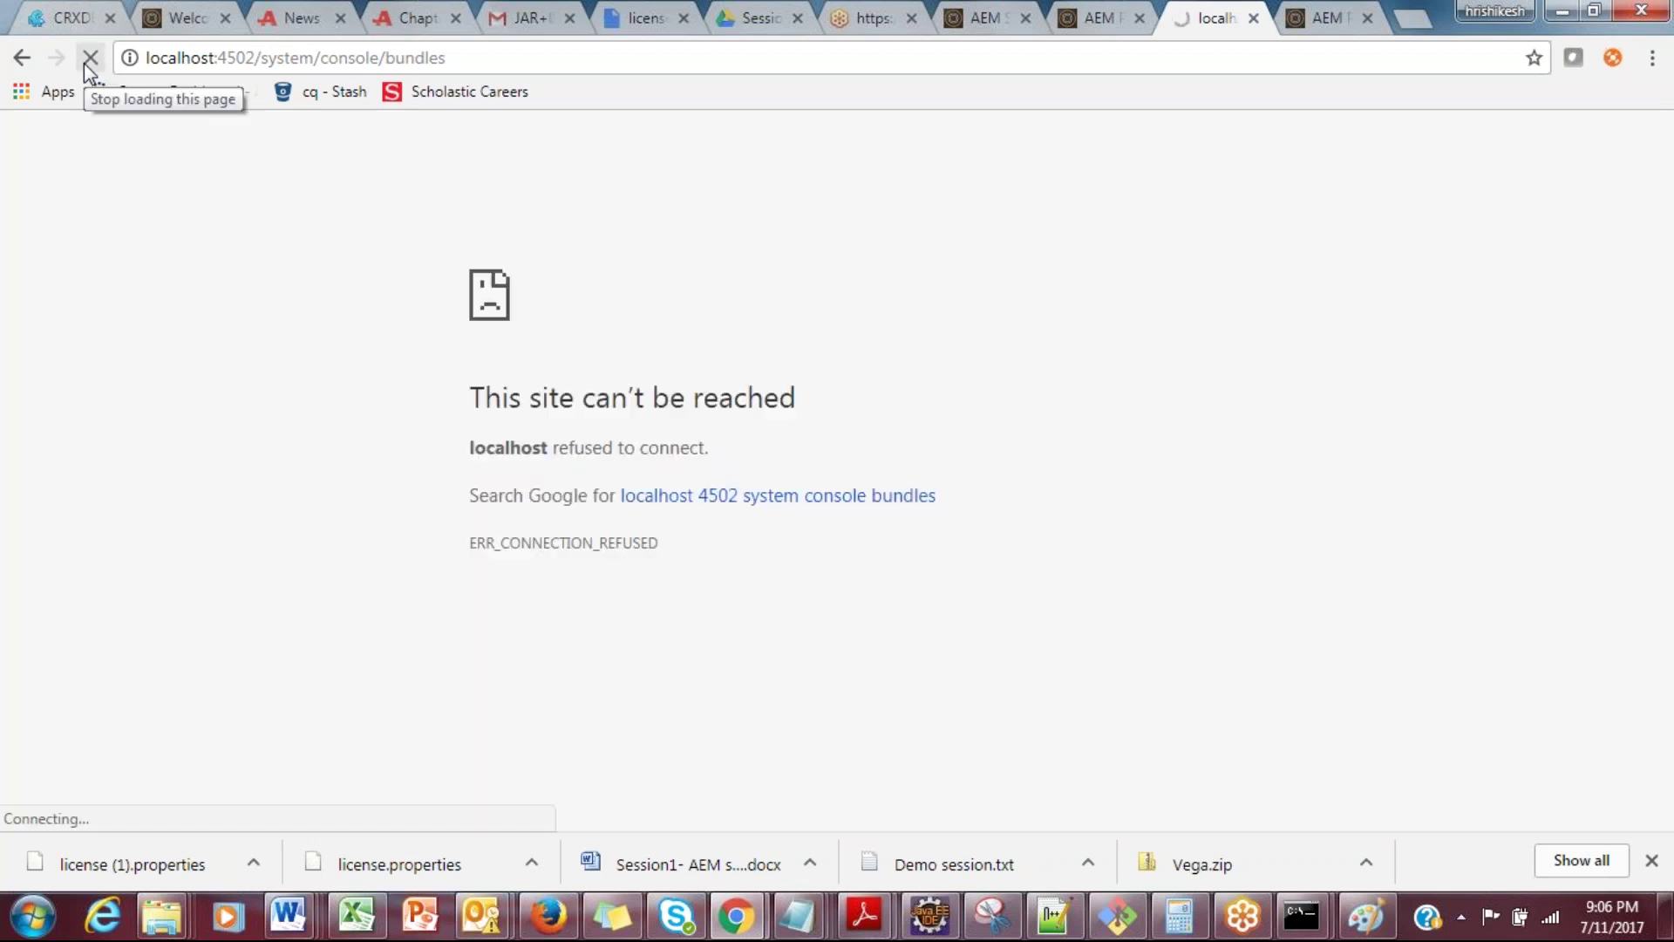
key(alt+Tab)
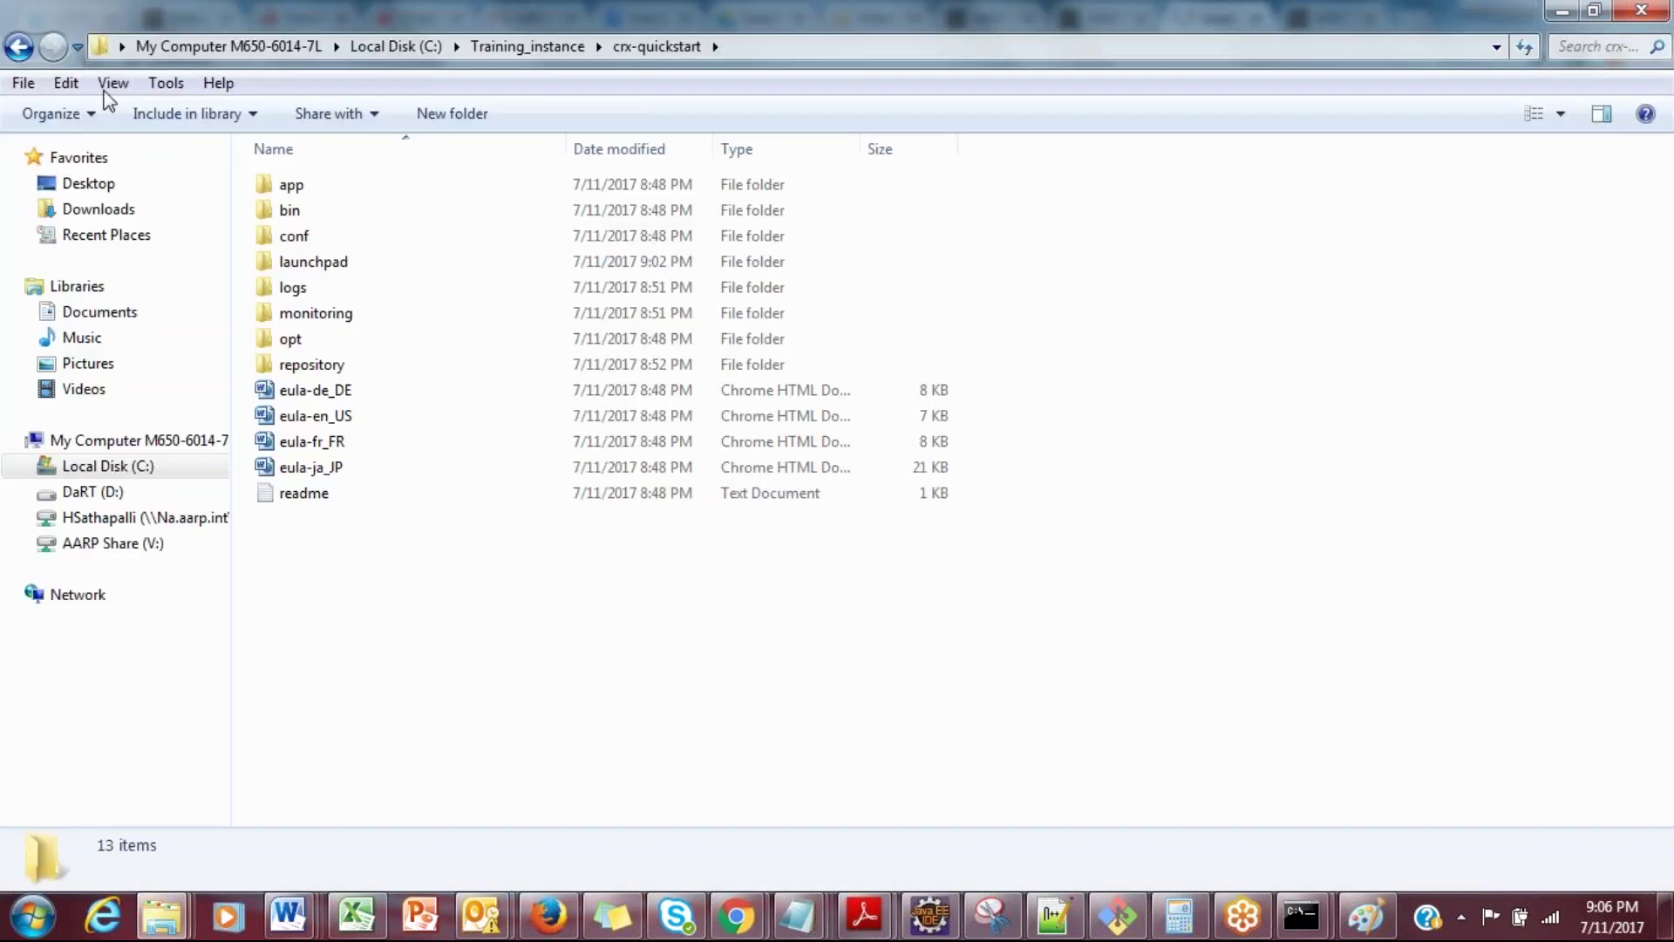
Step: Go into crx-quickstart's bin folder and bring up the context menu for start.bat
click(19, 46)
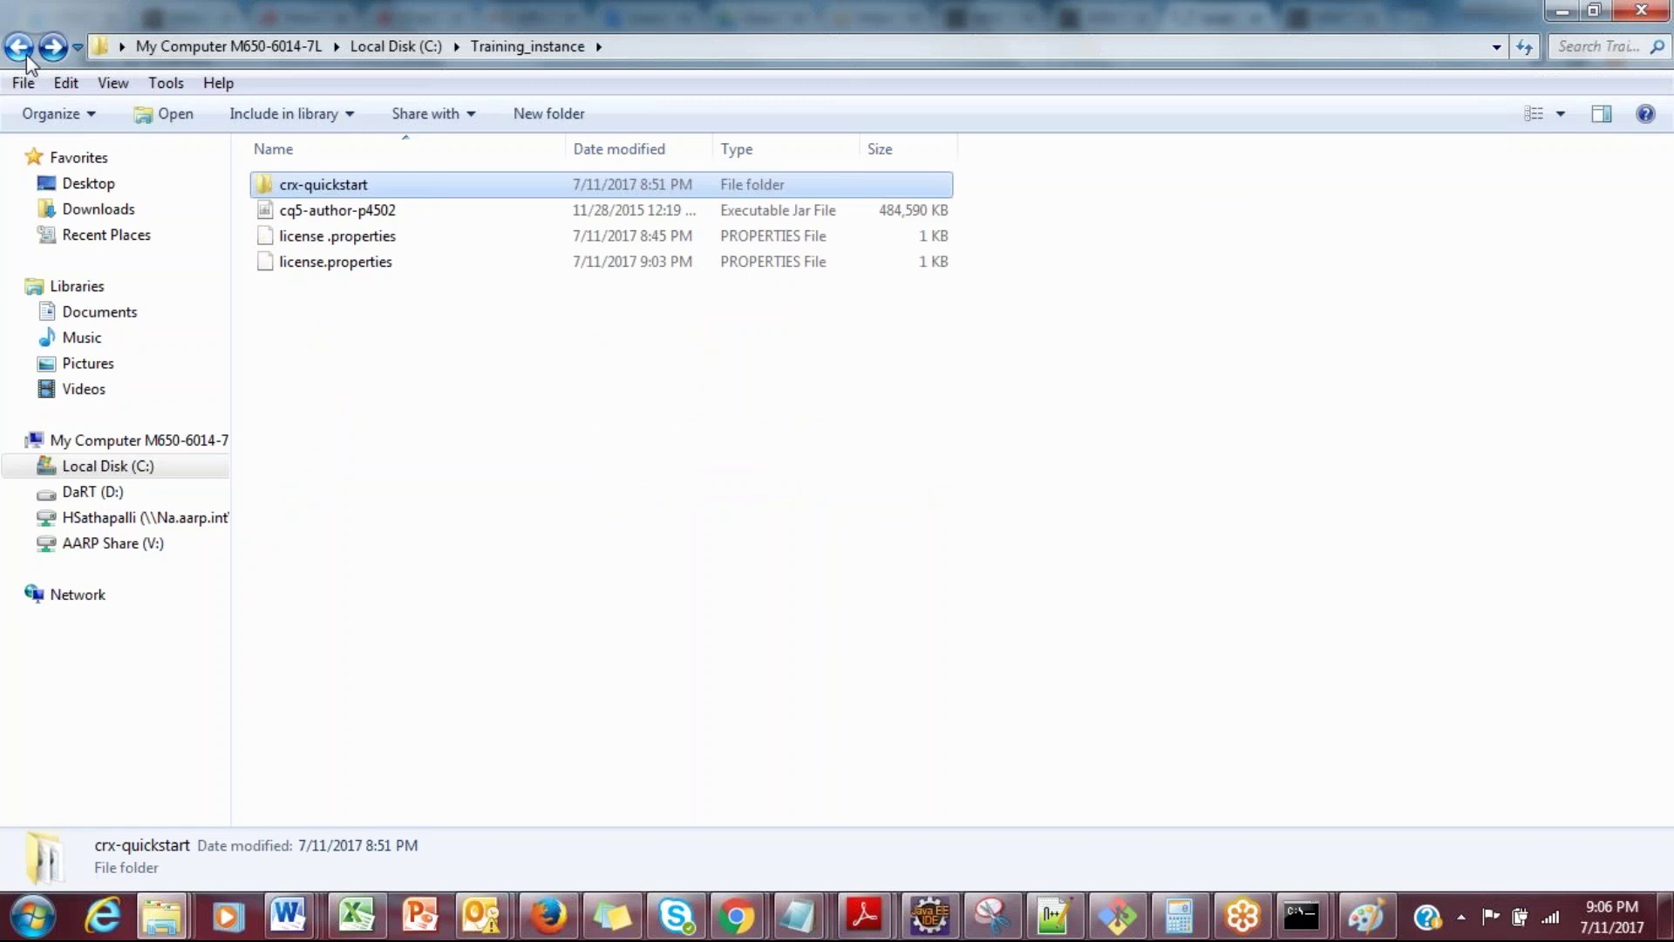
double_click(277, 185)
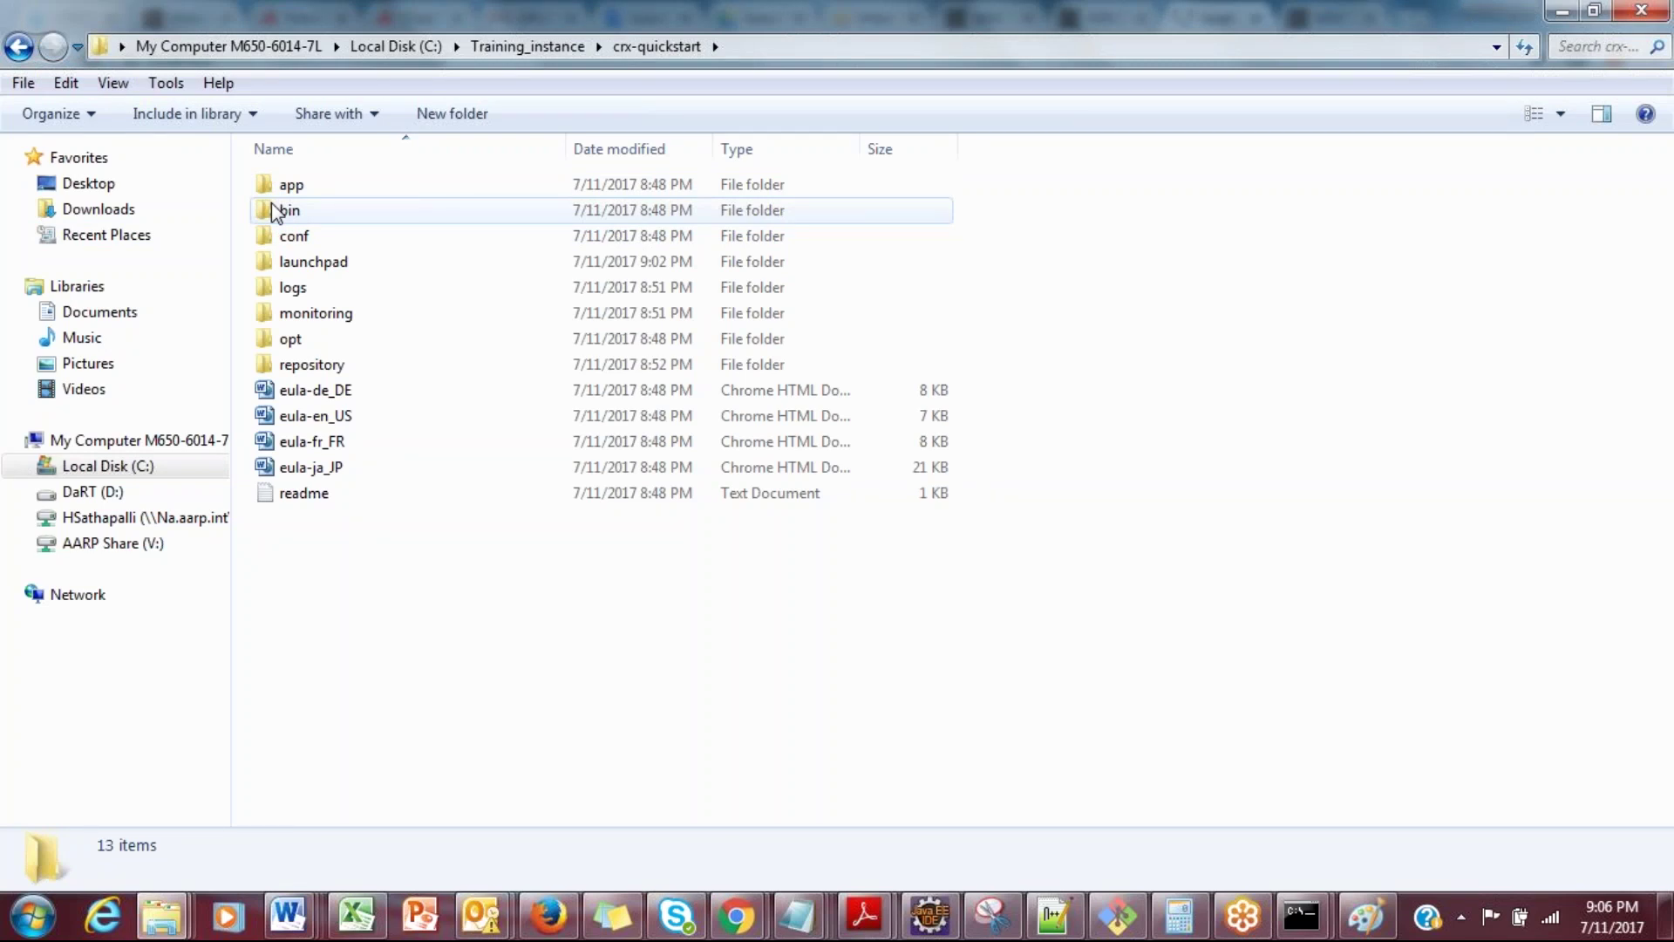
double_click(275, 212)
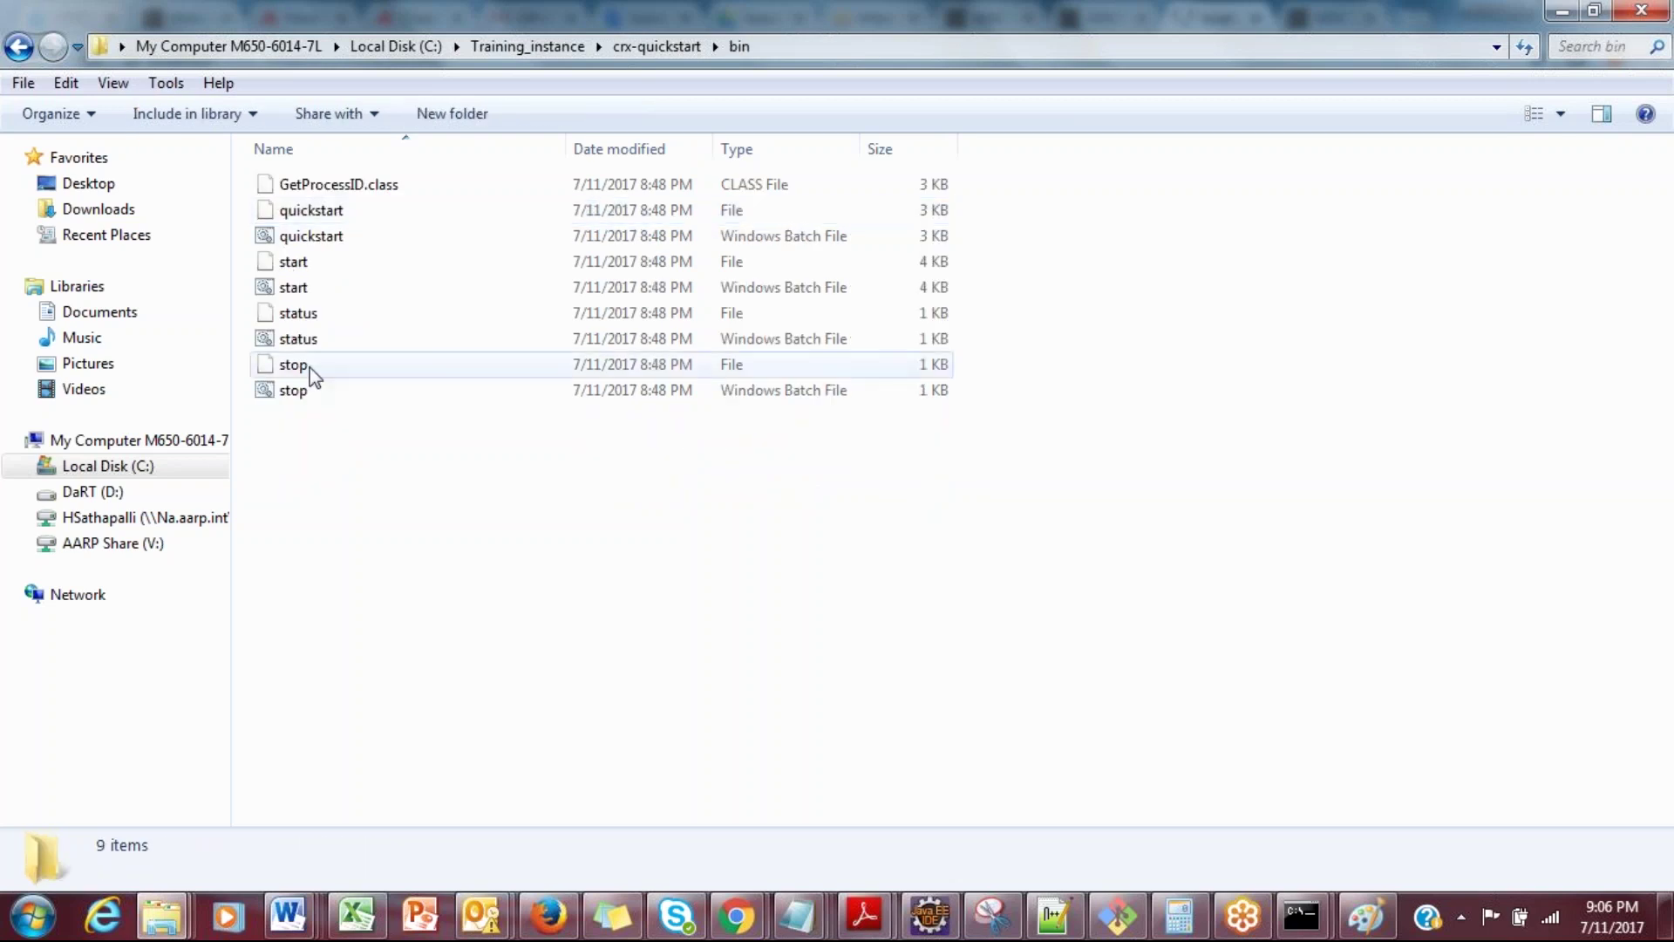
click(305, 297)
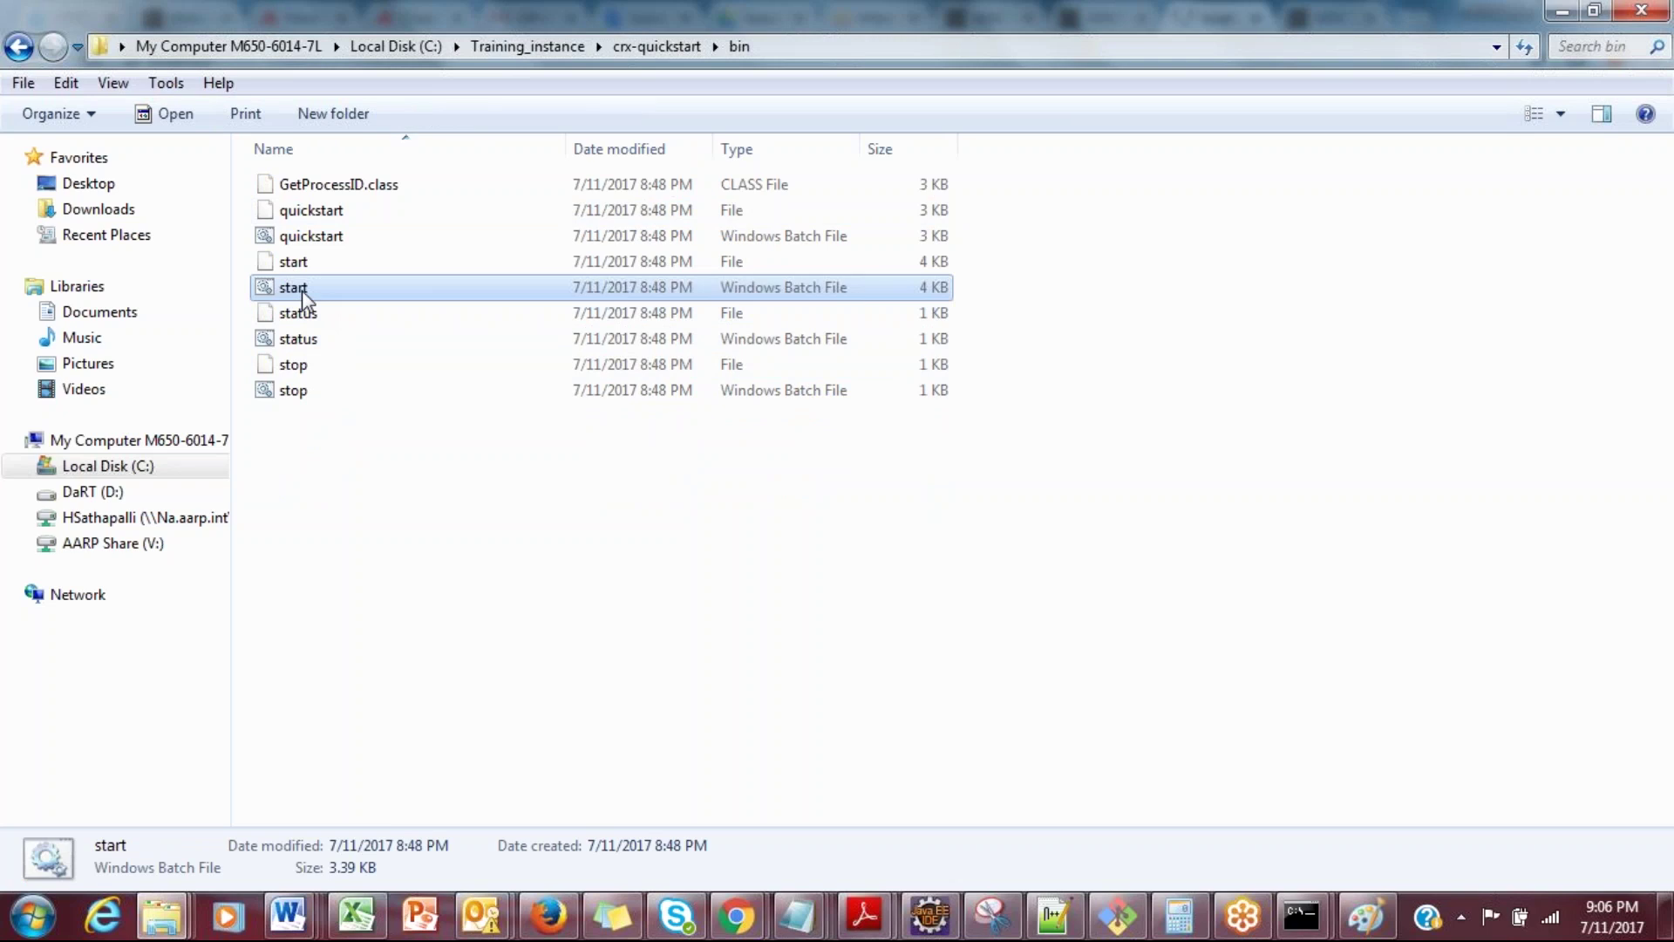
right_click(301, 293)
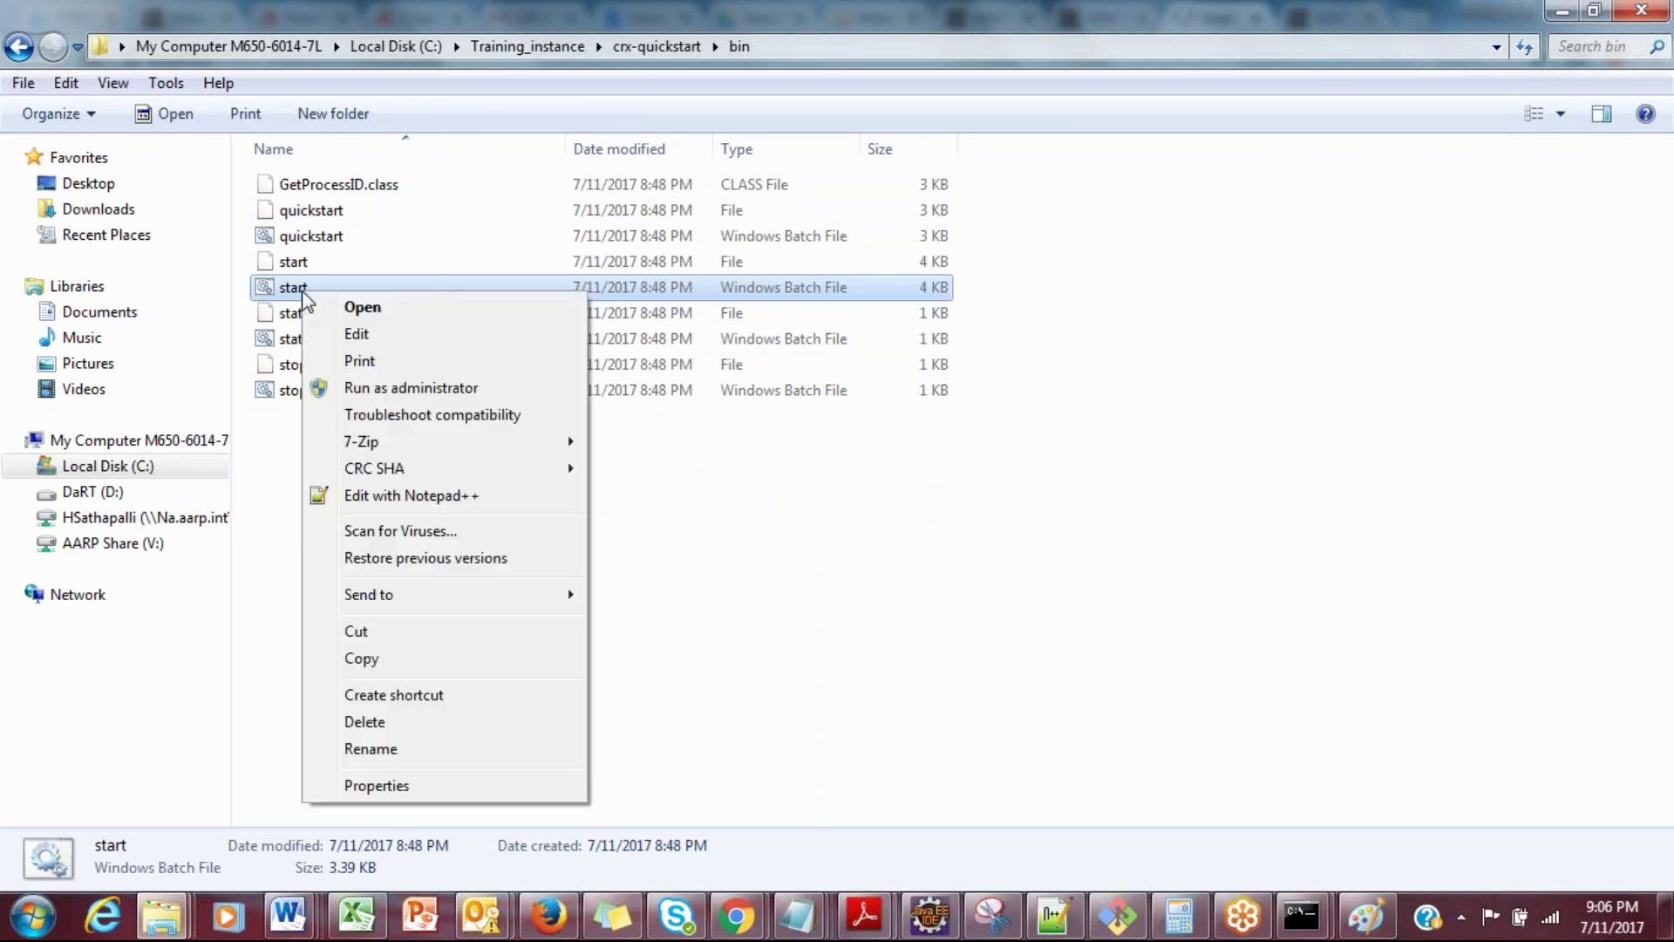
Step: Open start.bat in Notepad++, review CQ_PORT=4502, -Xmx1024m and MaxPermSize=256M, then minimize it
click(381, 499)
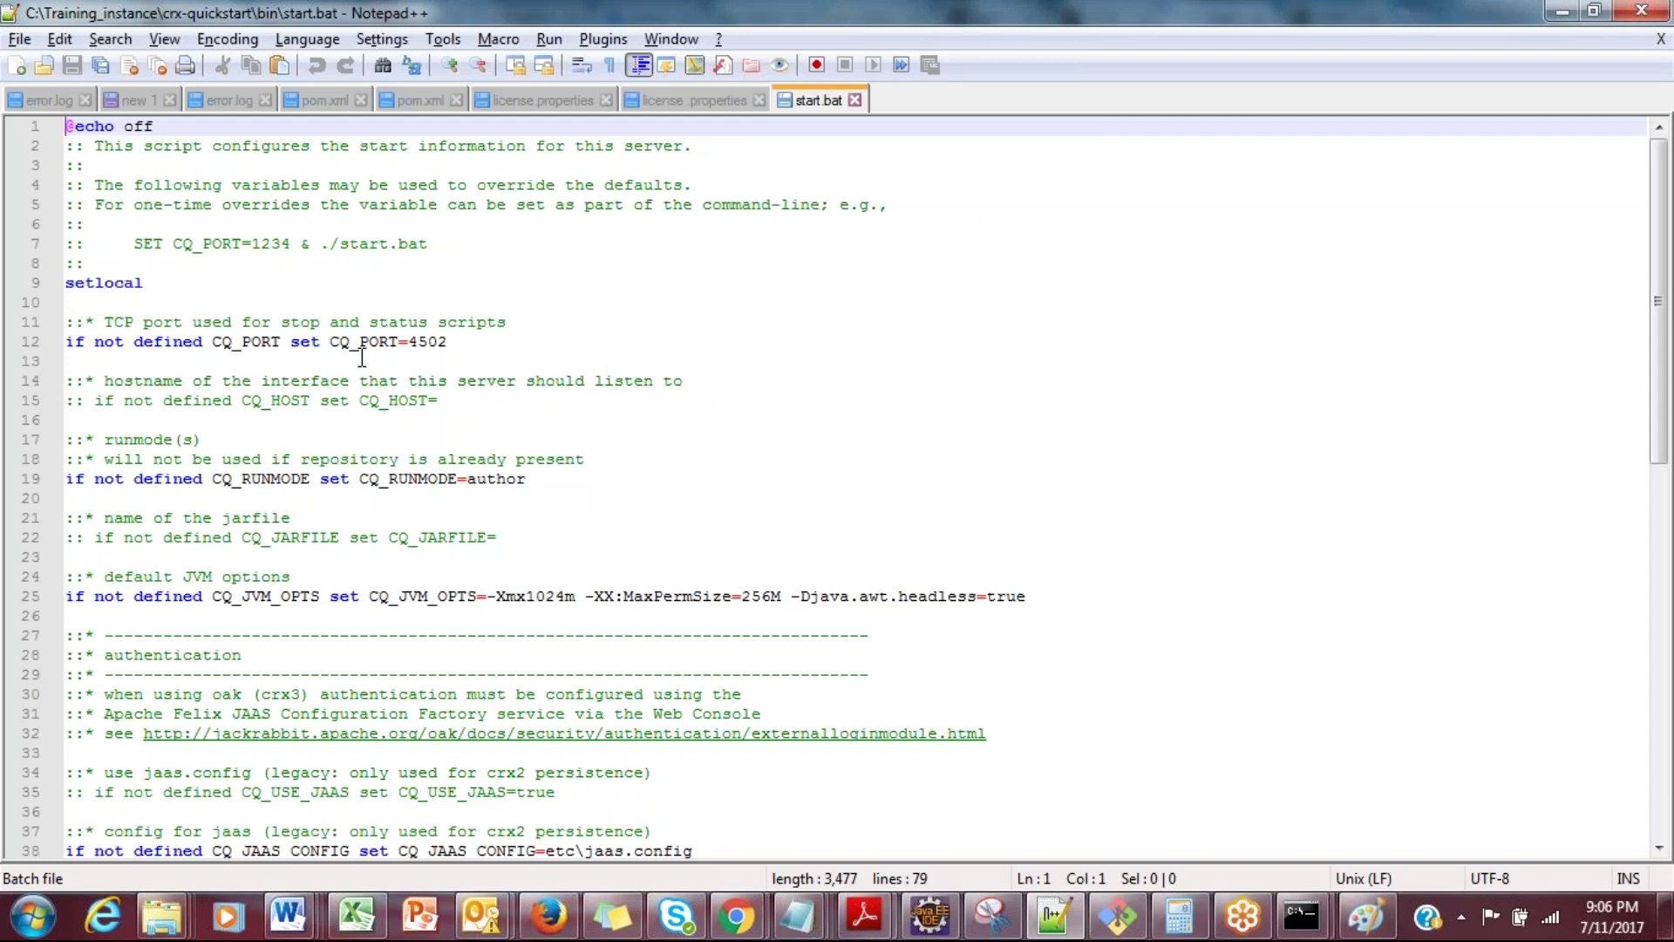
double_click(418, 343)
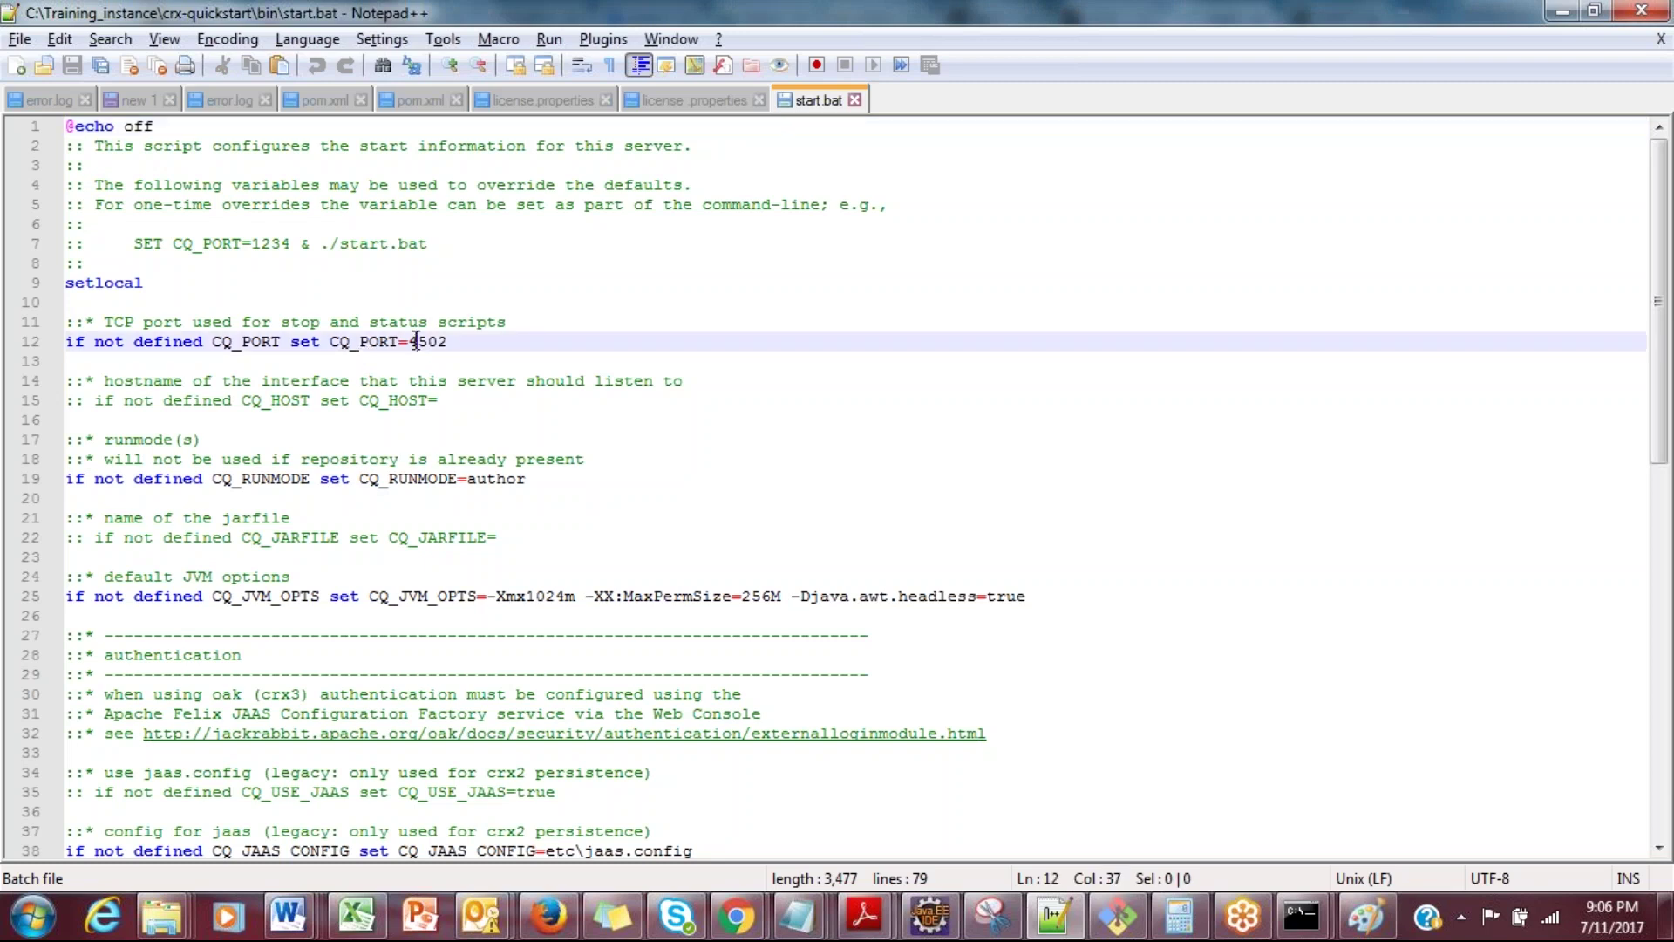
double_click(549, 598)
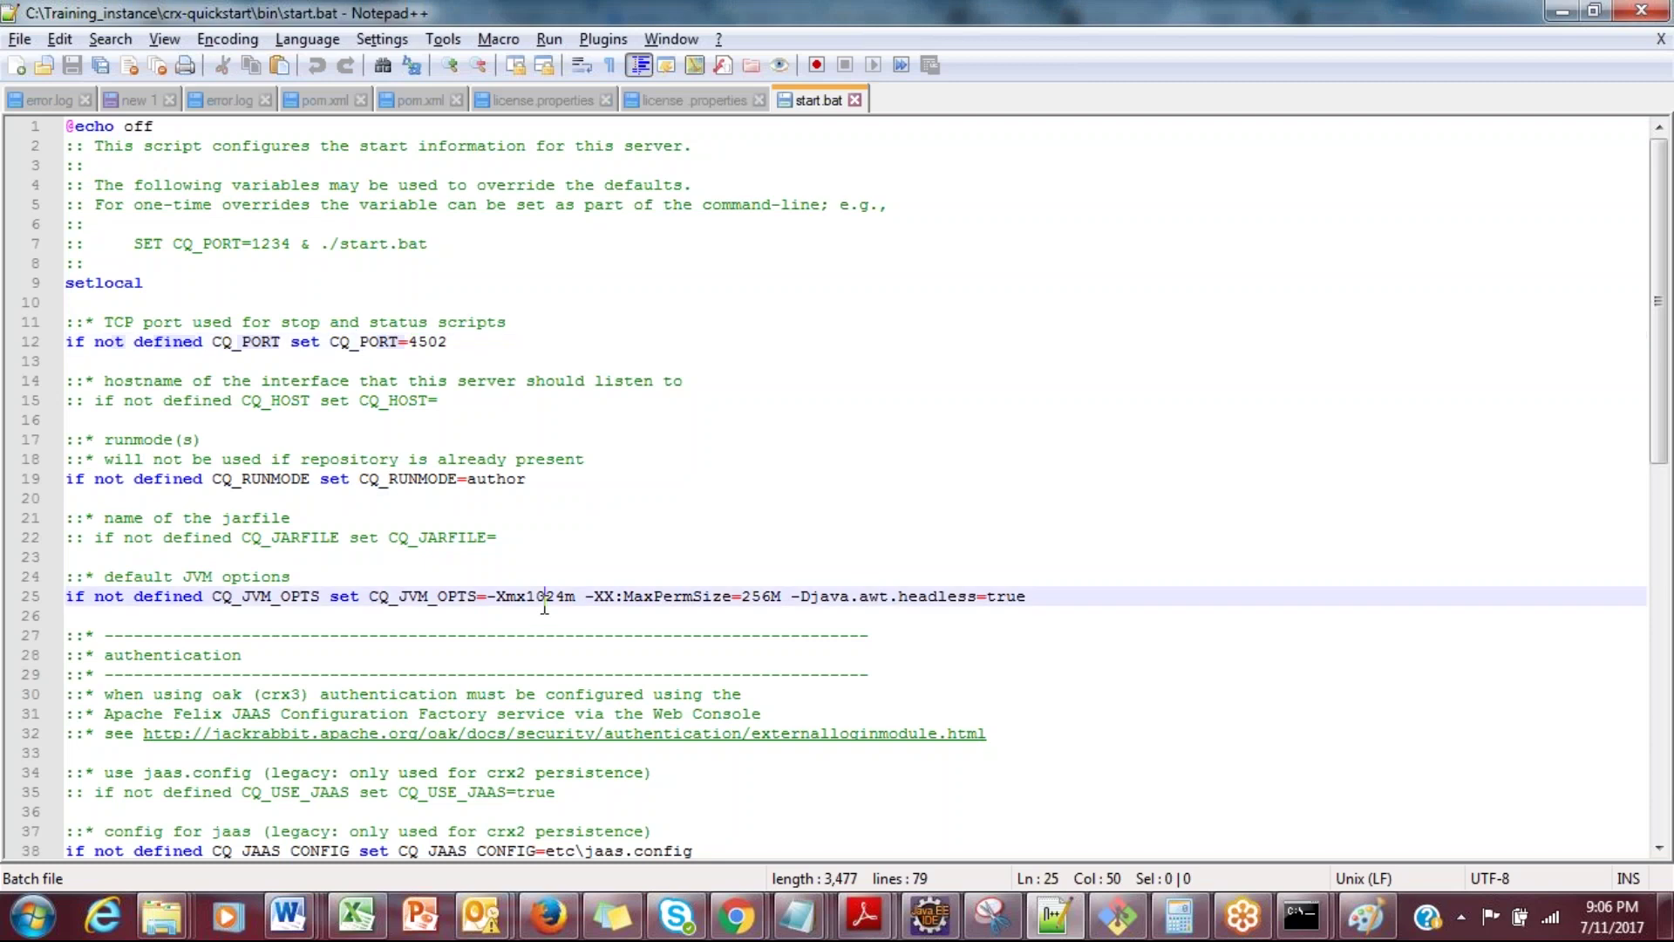
double_click(612, 596)
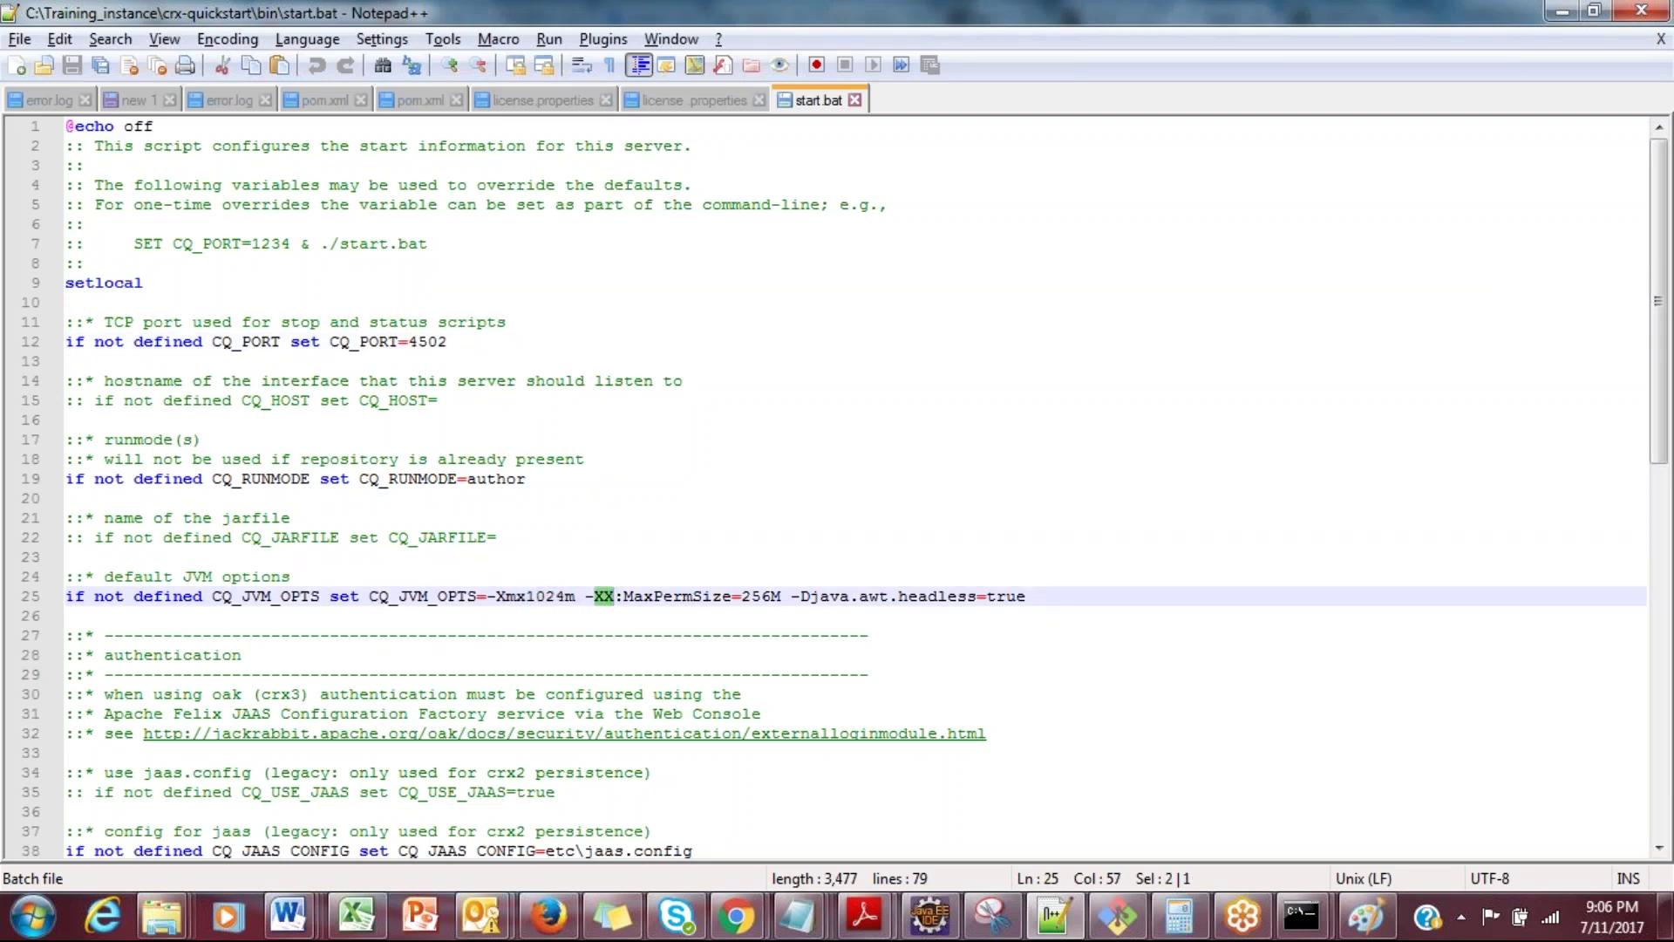
click(632, 596)
double_click(694, 598)
click(789, 597)
click(1553, 11)
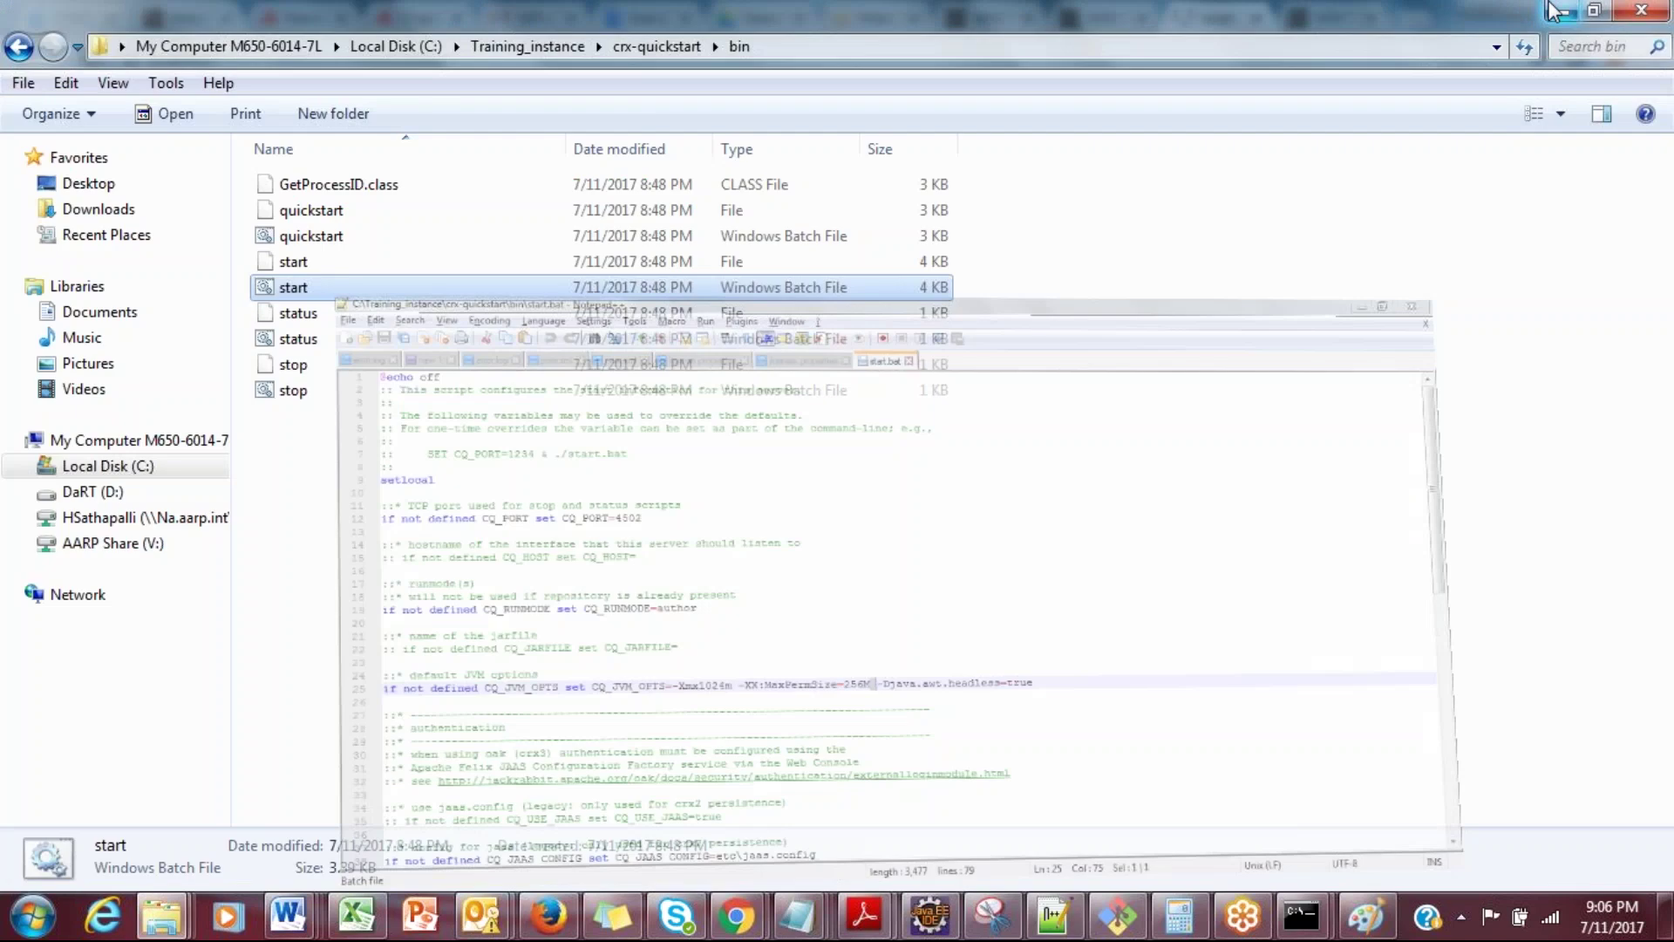
Step: Run start.bat to launch the AEM server, then return to Chrome's localhost:4502 page
click(1065, 541)
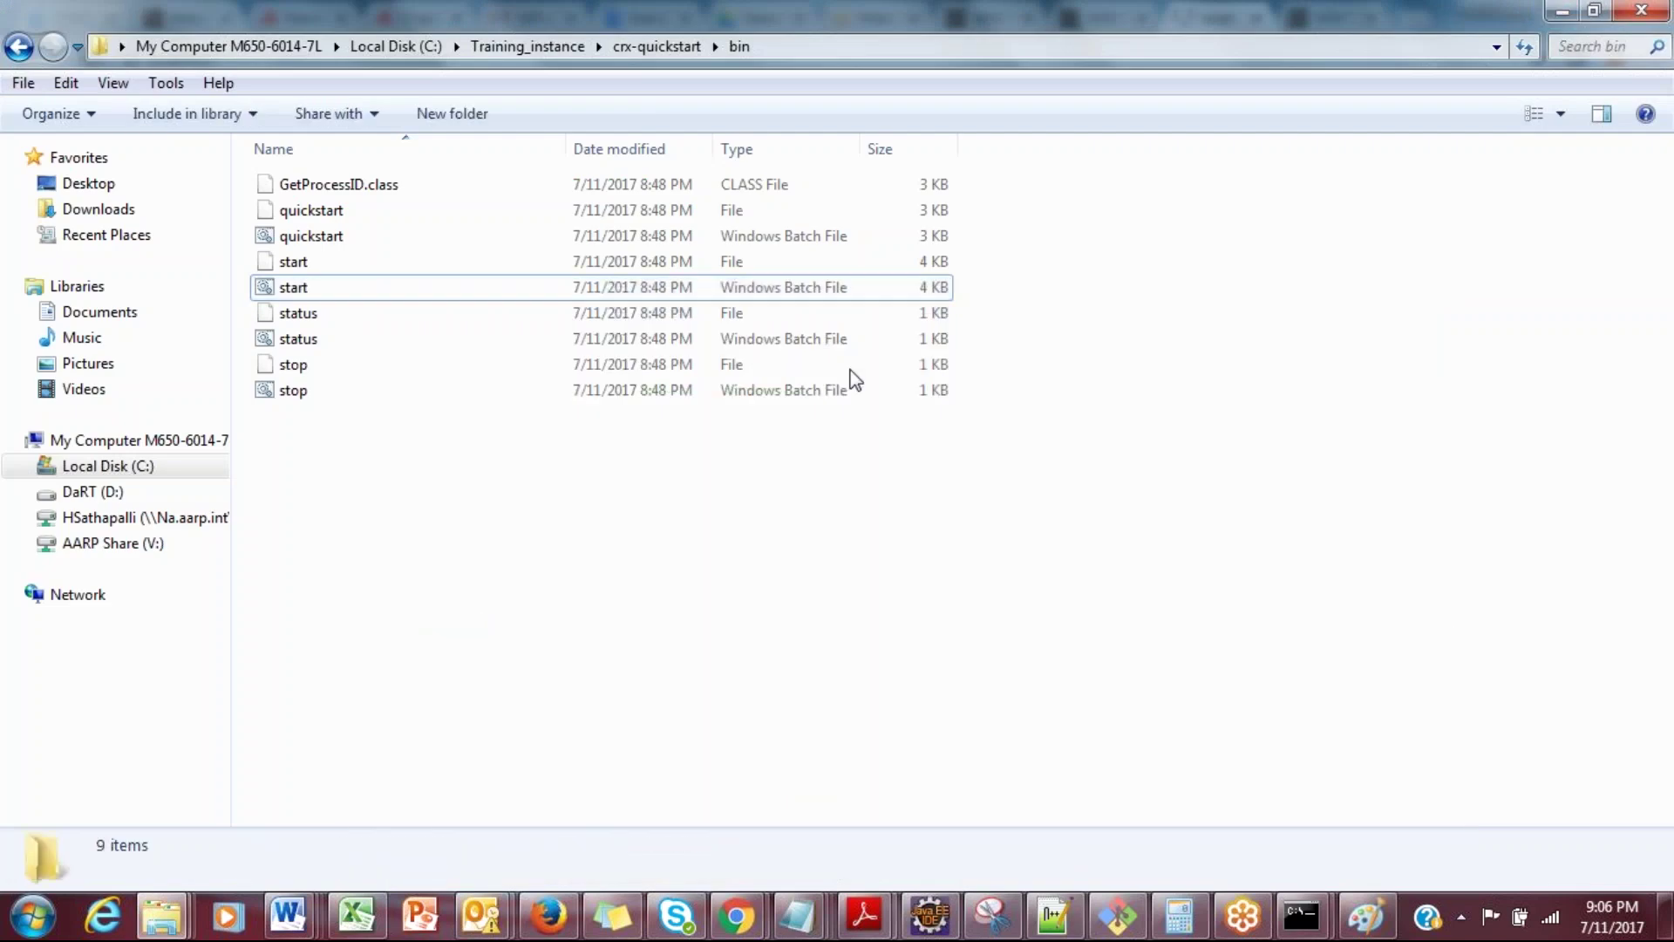
double_click(689, 297)
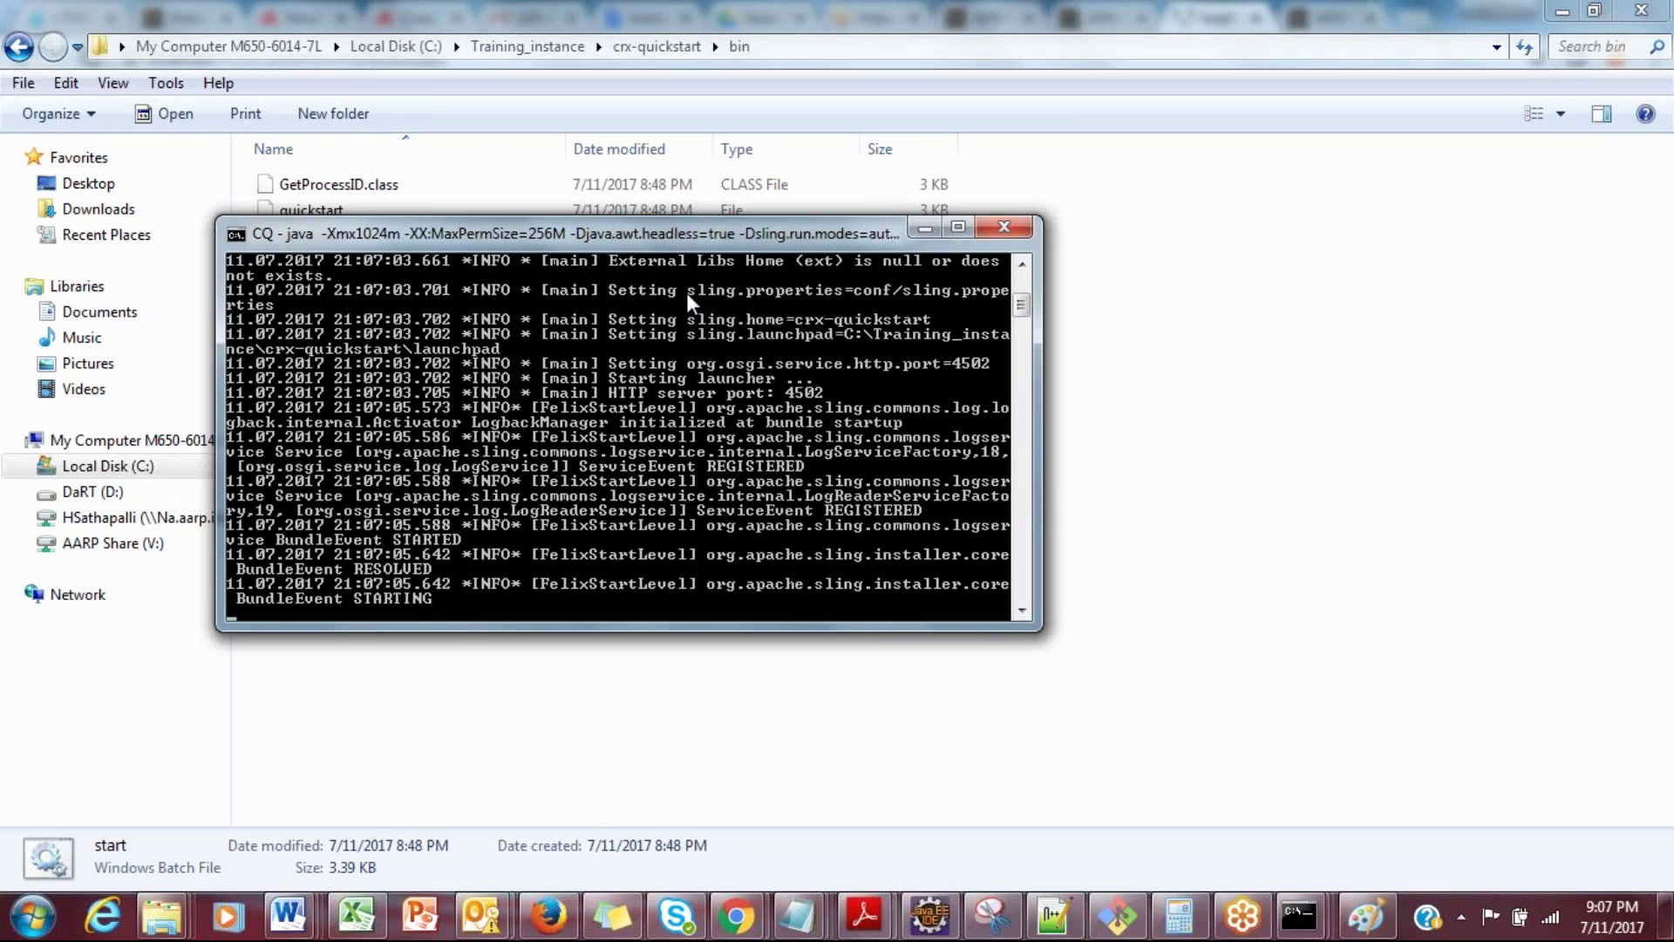
mouse_move(737, 915)
click(560, 732)
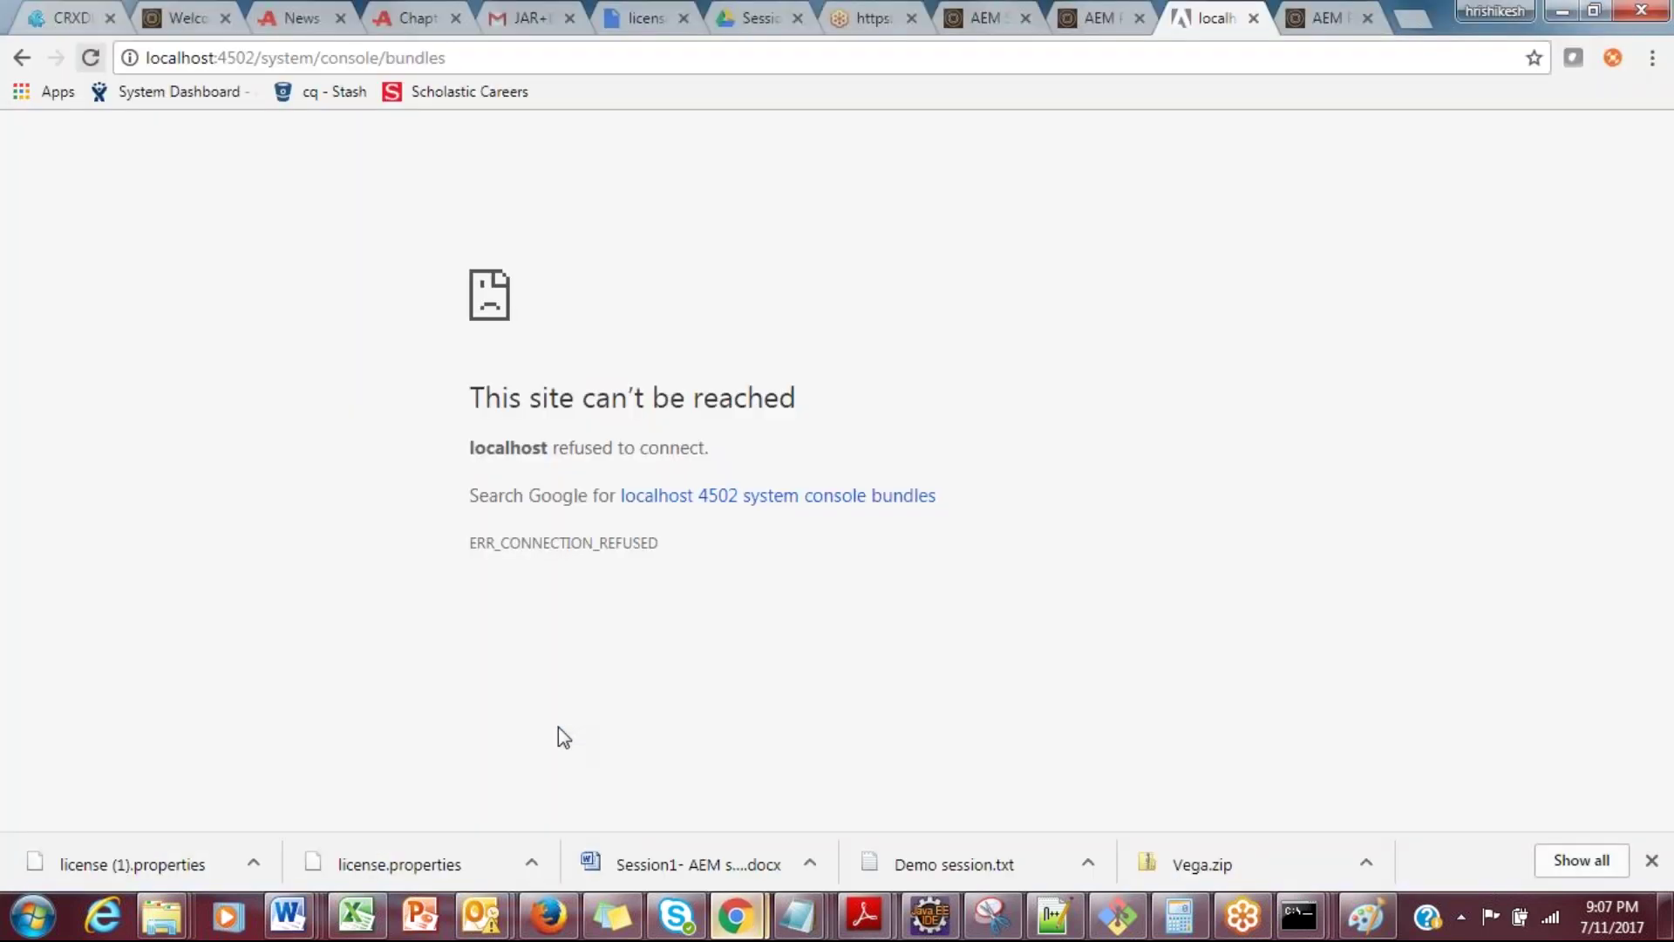
Step: Reload the localhost:4502 Bundles page until it reports 412 of 446 bundles active
click(481, 66)
key(Return)
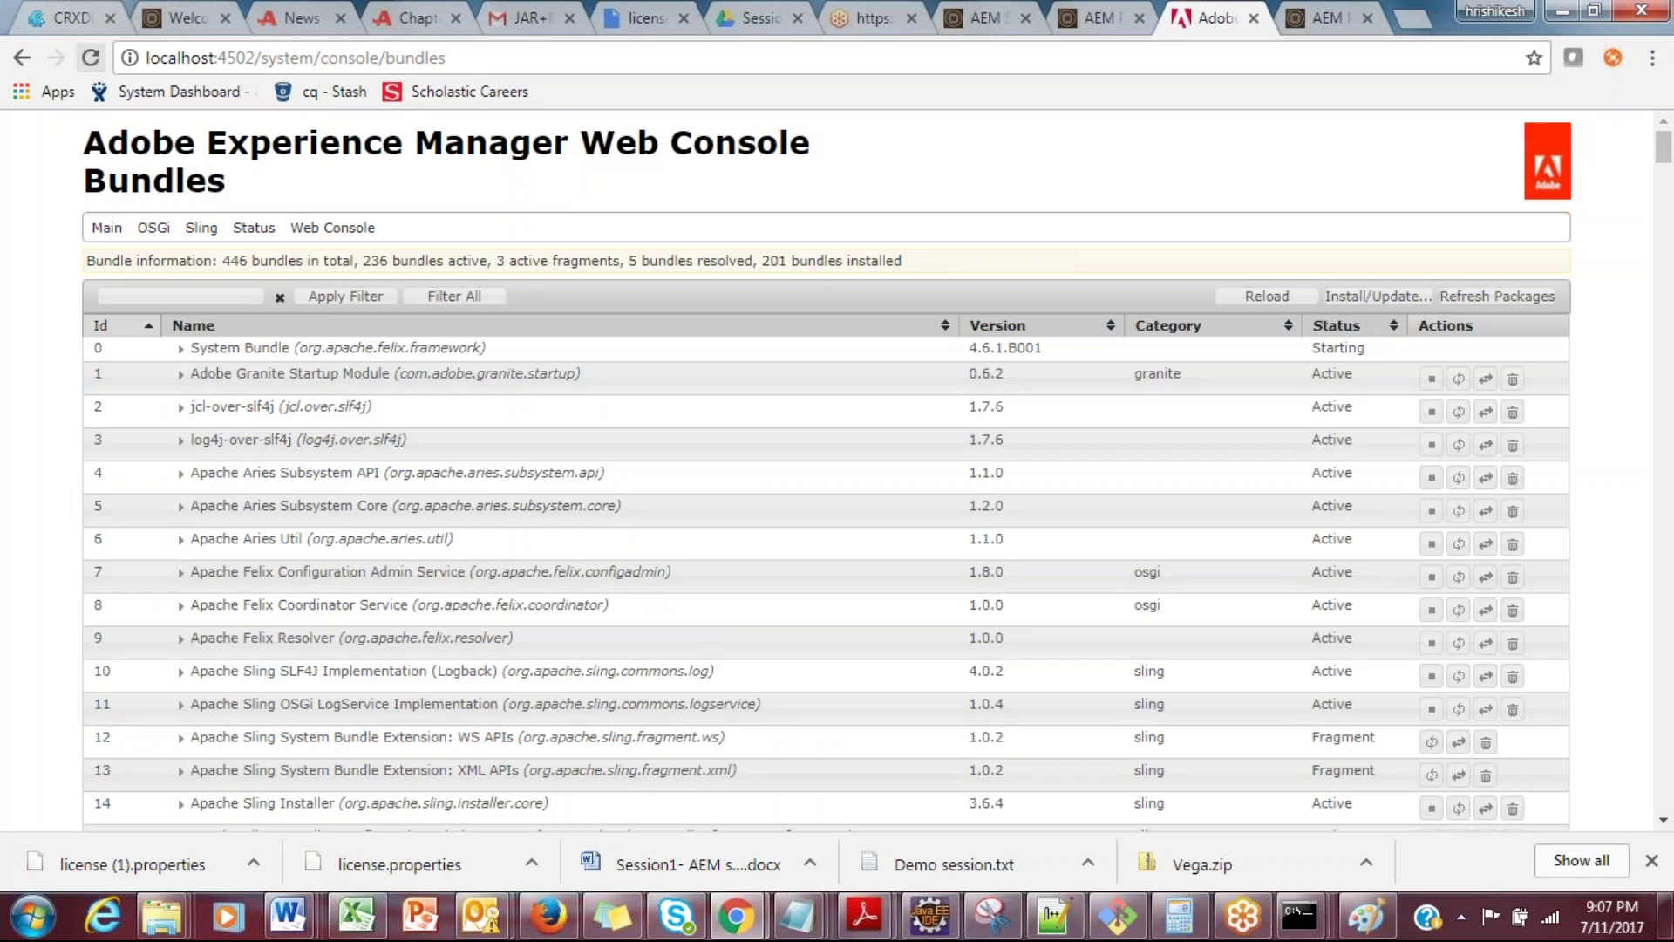
double_click(566, 263)
click(628, 169)
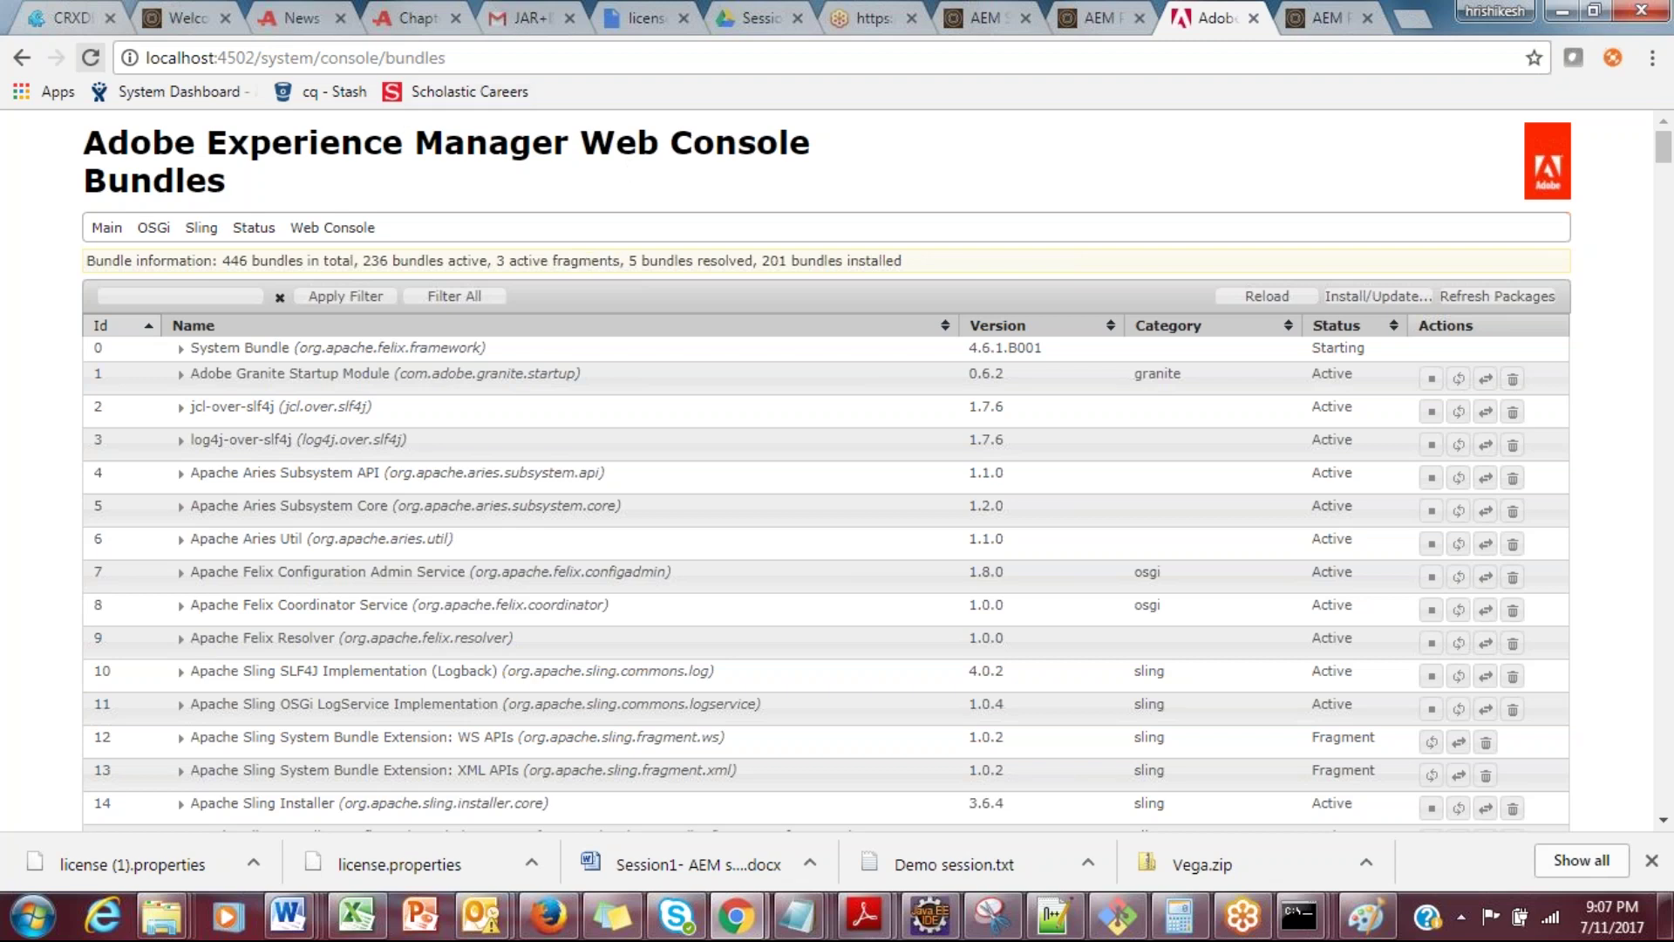
double_click(585, 260)
click(91, 59)
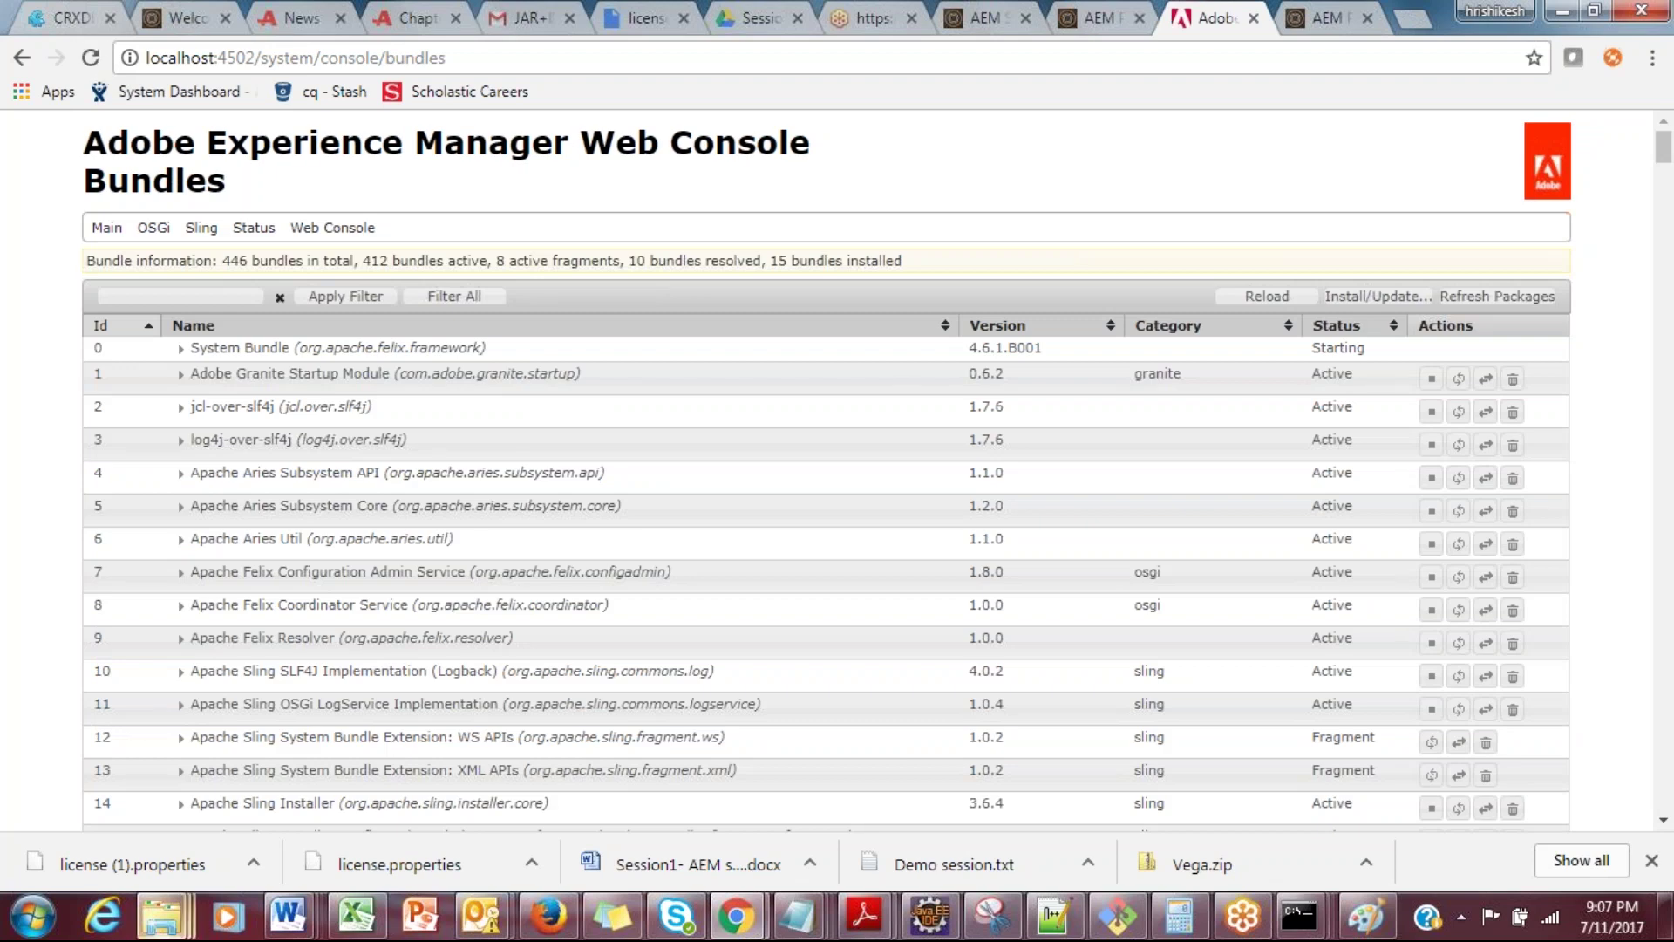
mouse_move(162, 915)
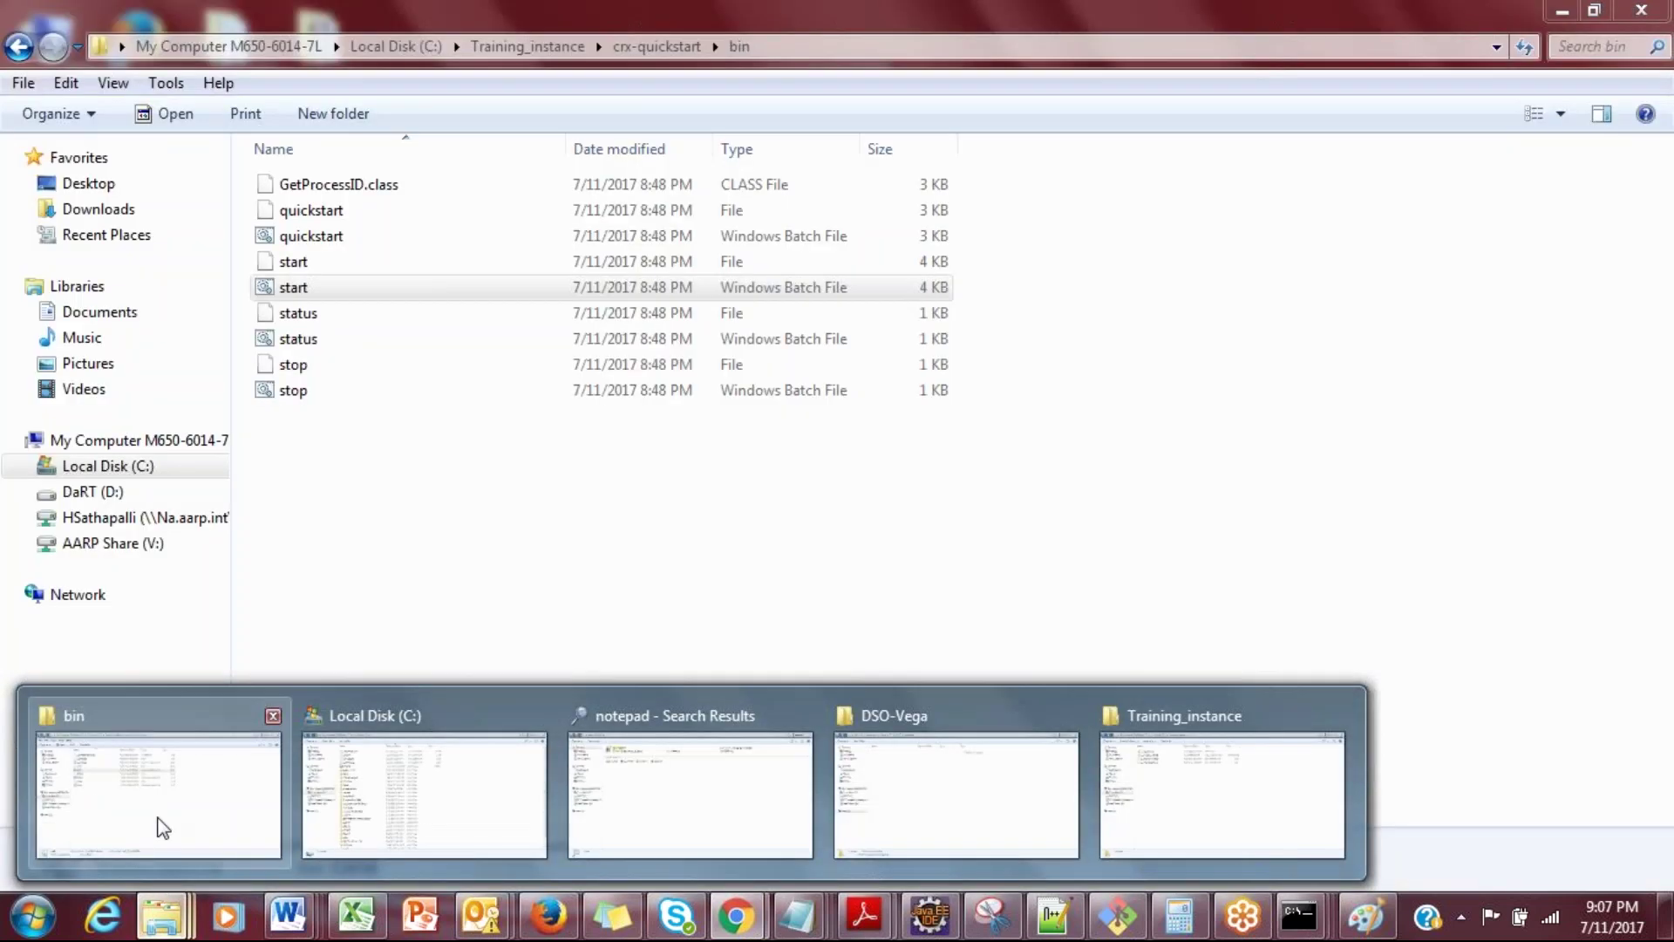
Step: Browse back and forth between Training_instance and crx-quickstart, then return to the Web Console
click(162, 828)
click(26, 50)
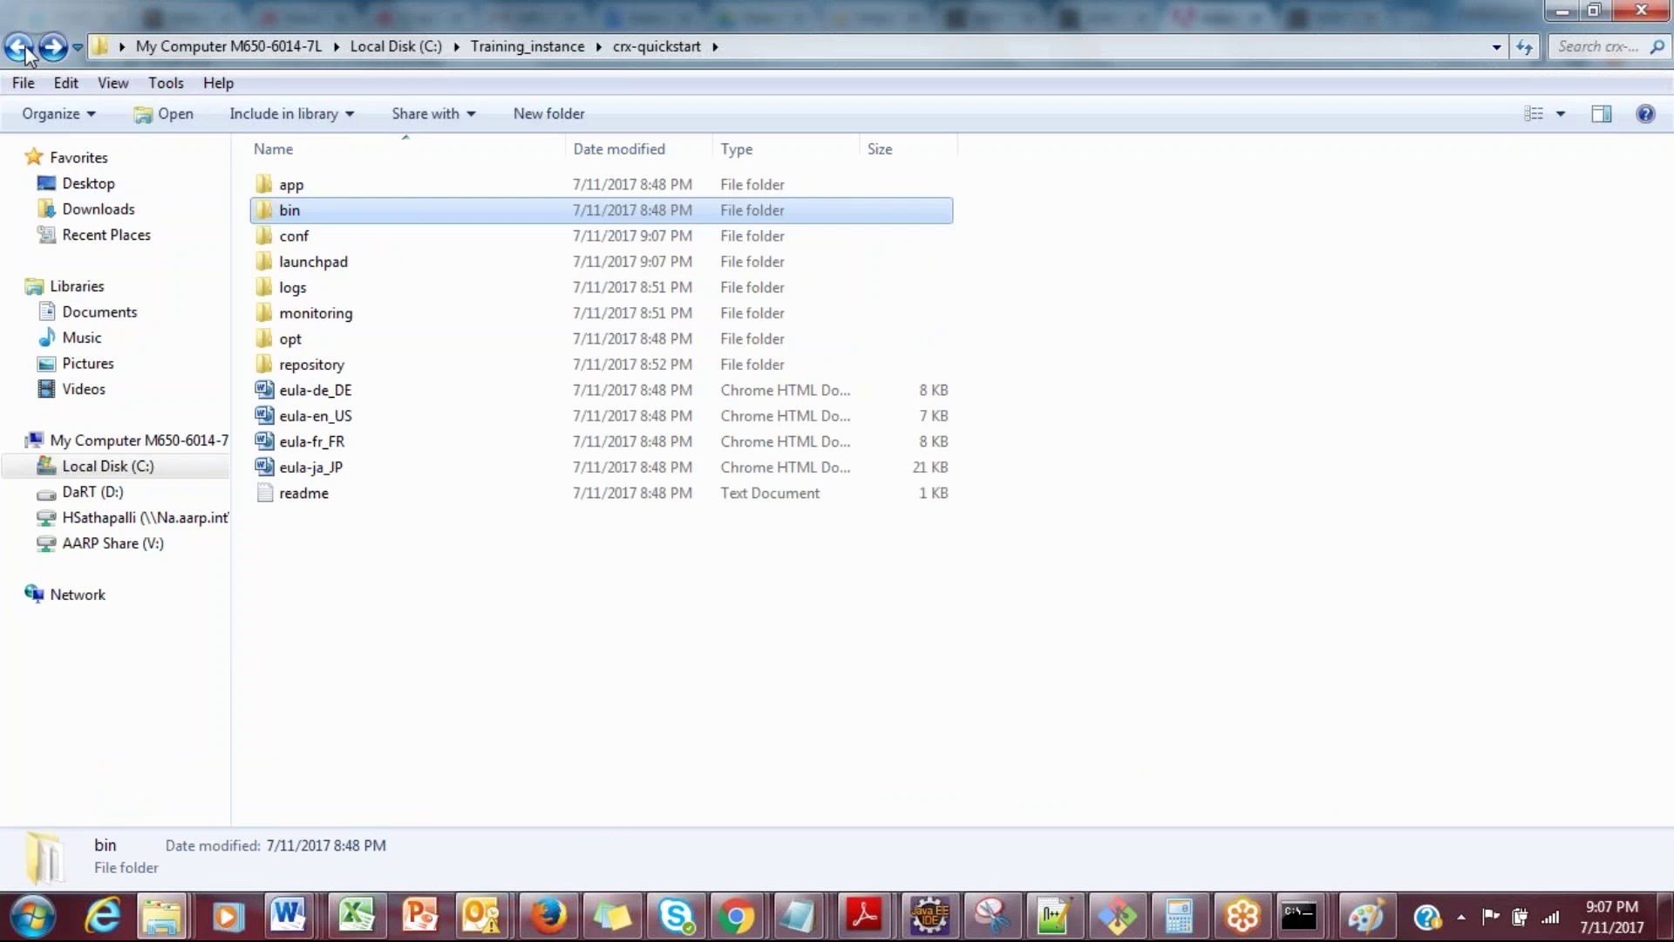
click(26, 51)
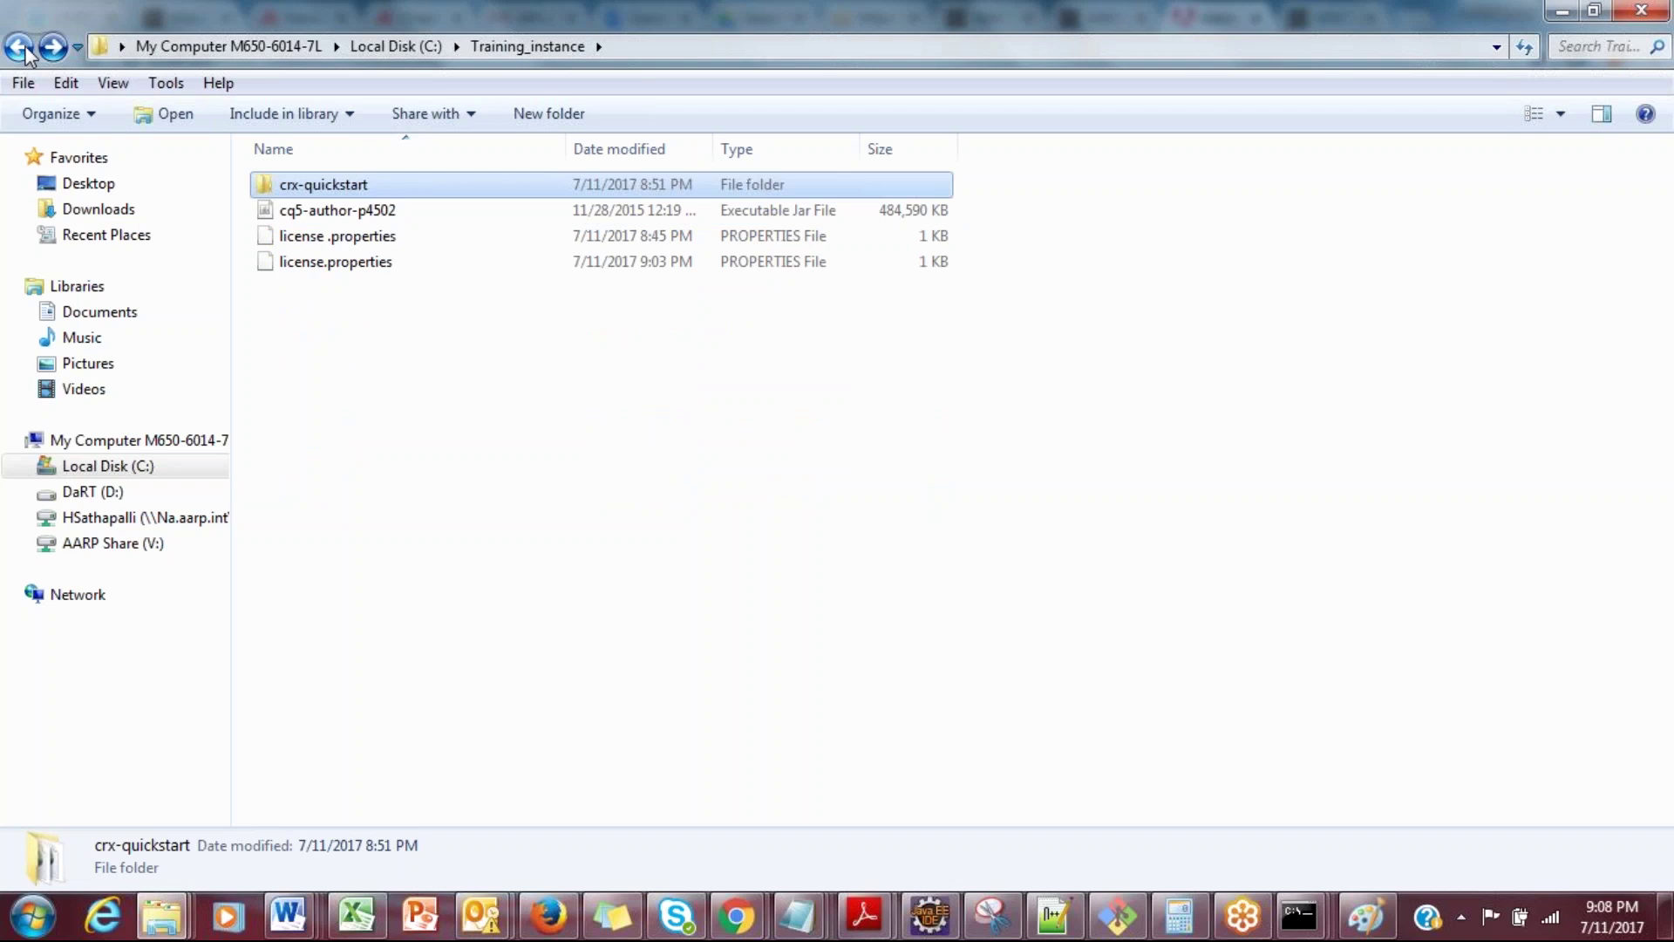
double_click(344, 191)
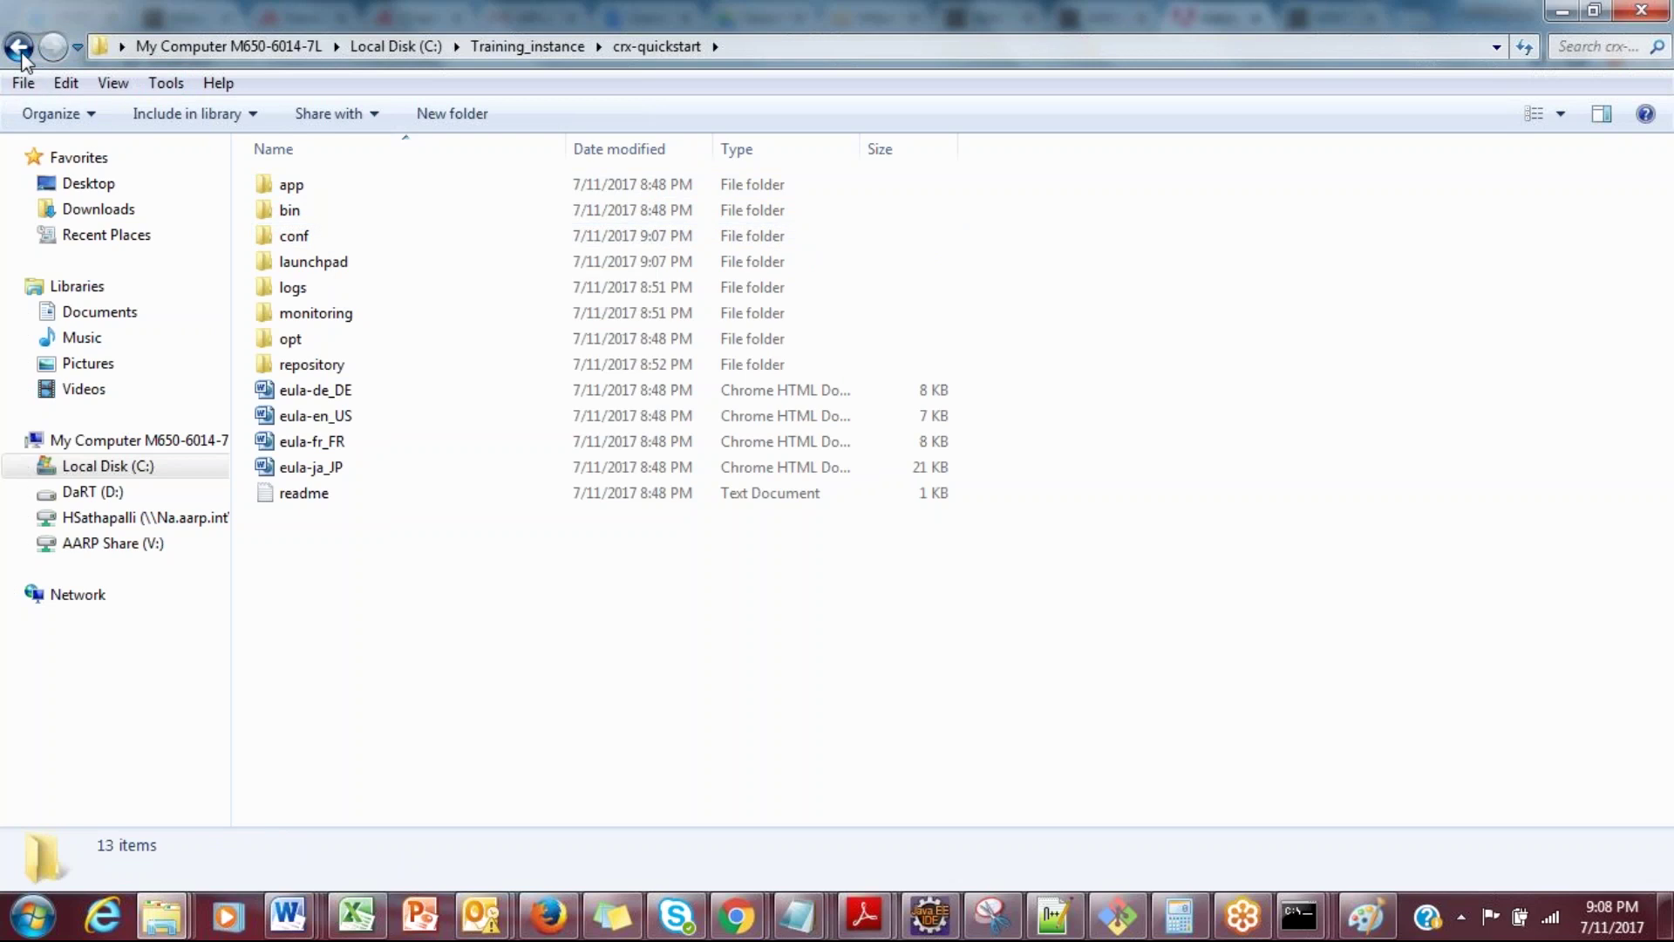
click(20, 49)
double_click(328, 186)
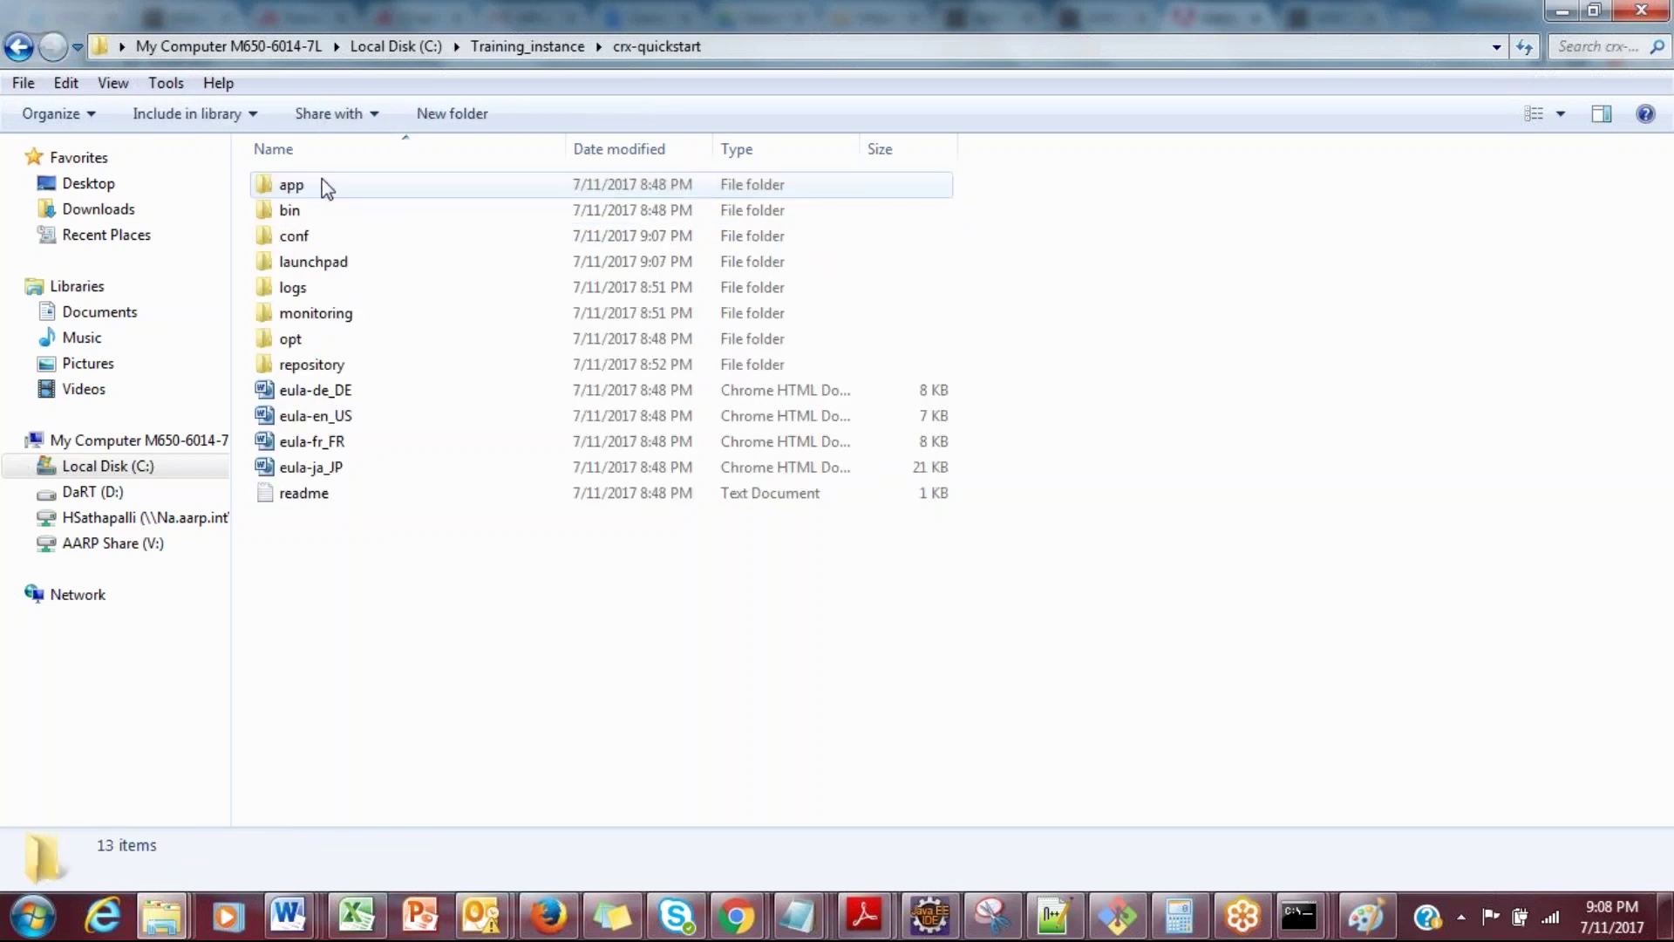
click(33, 51)
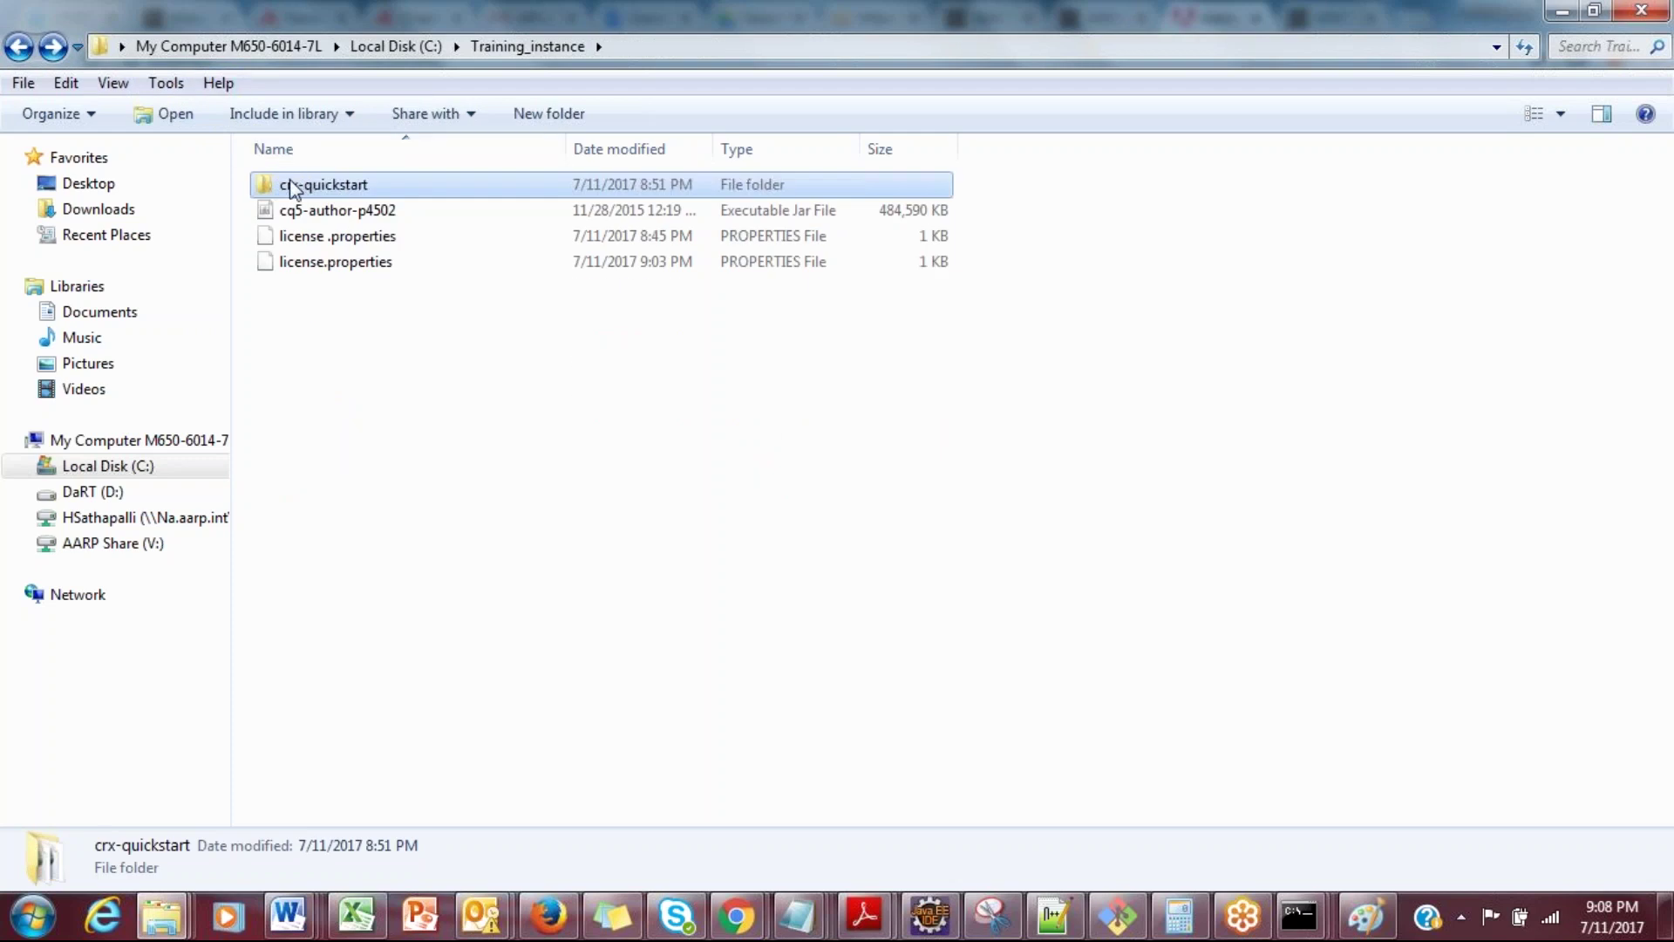
mouse_move(294, 188)
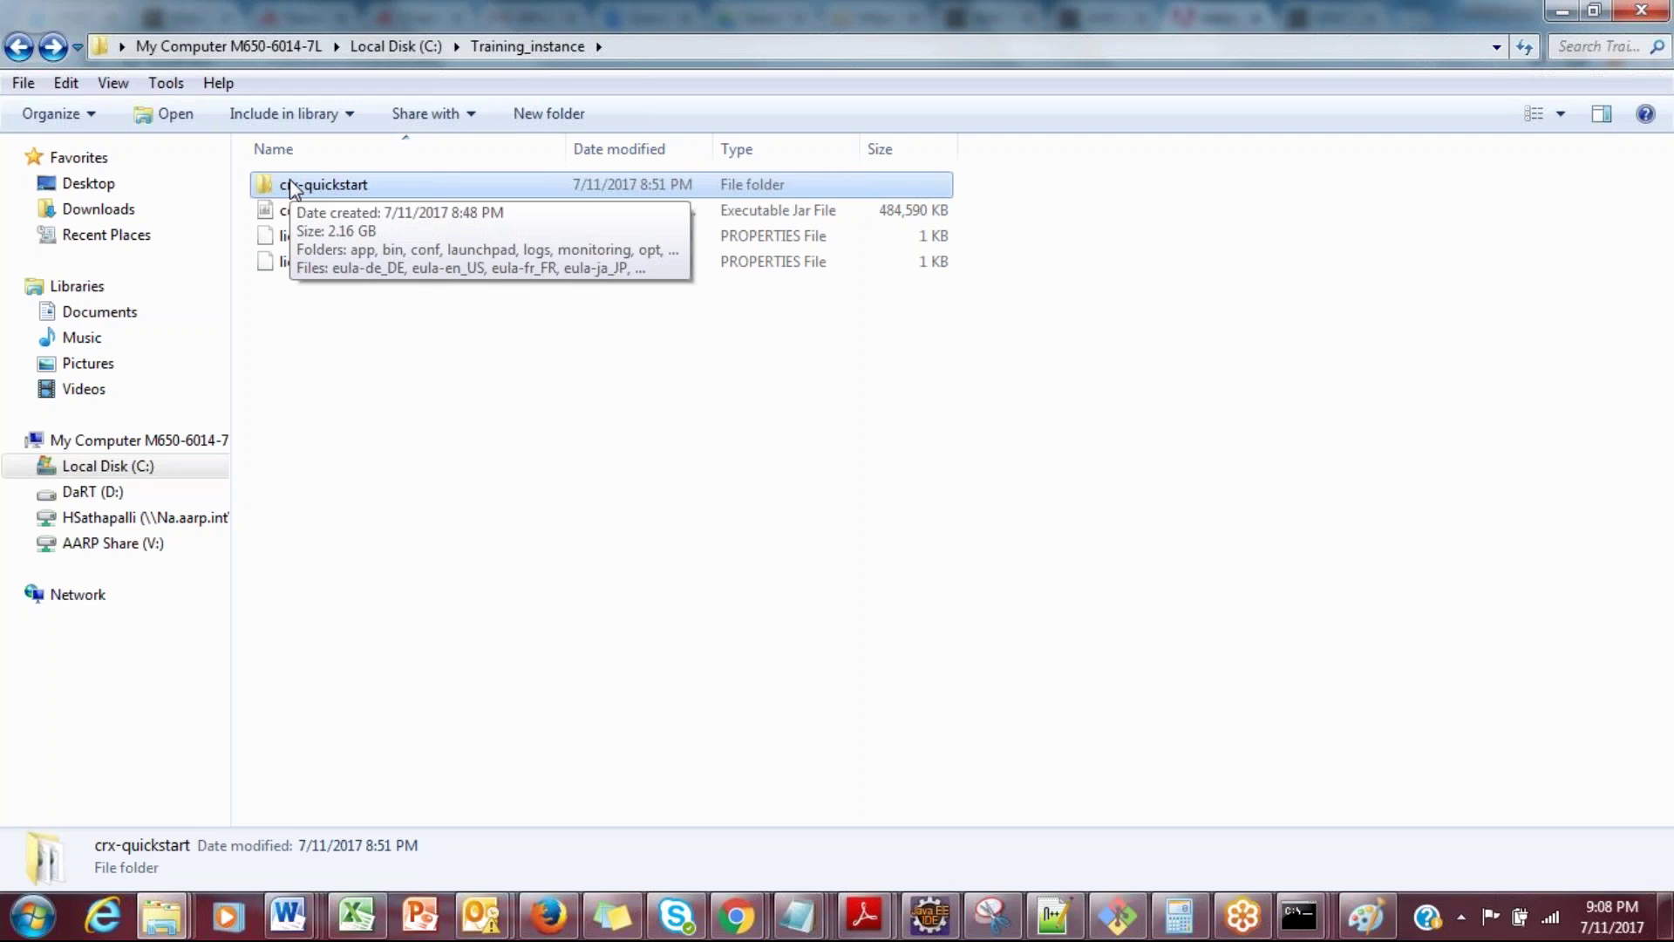
key(alt+Tab)
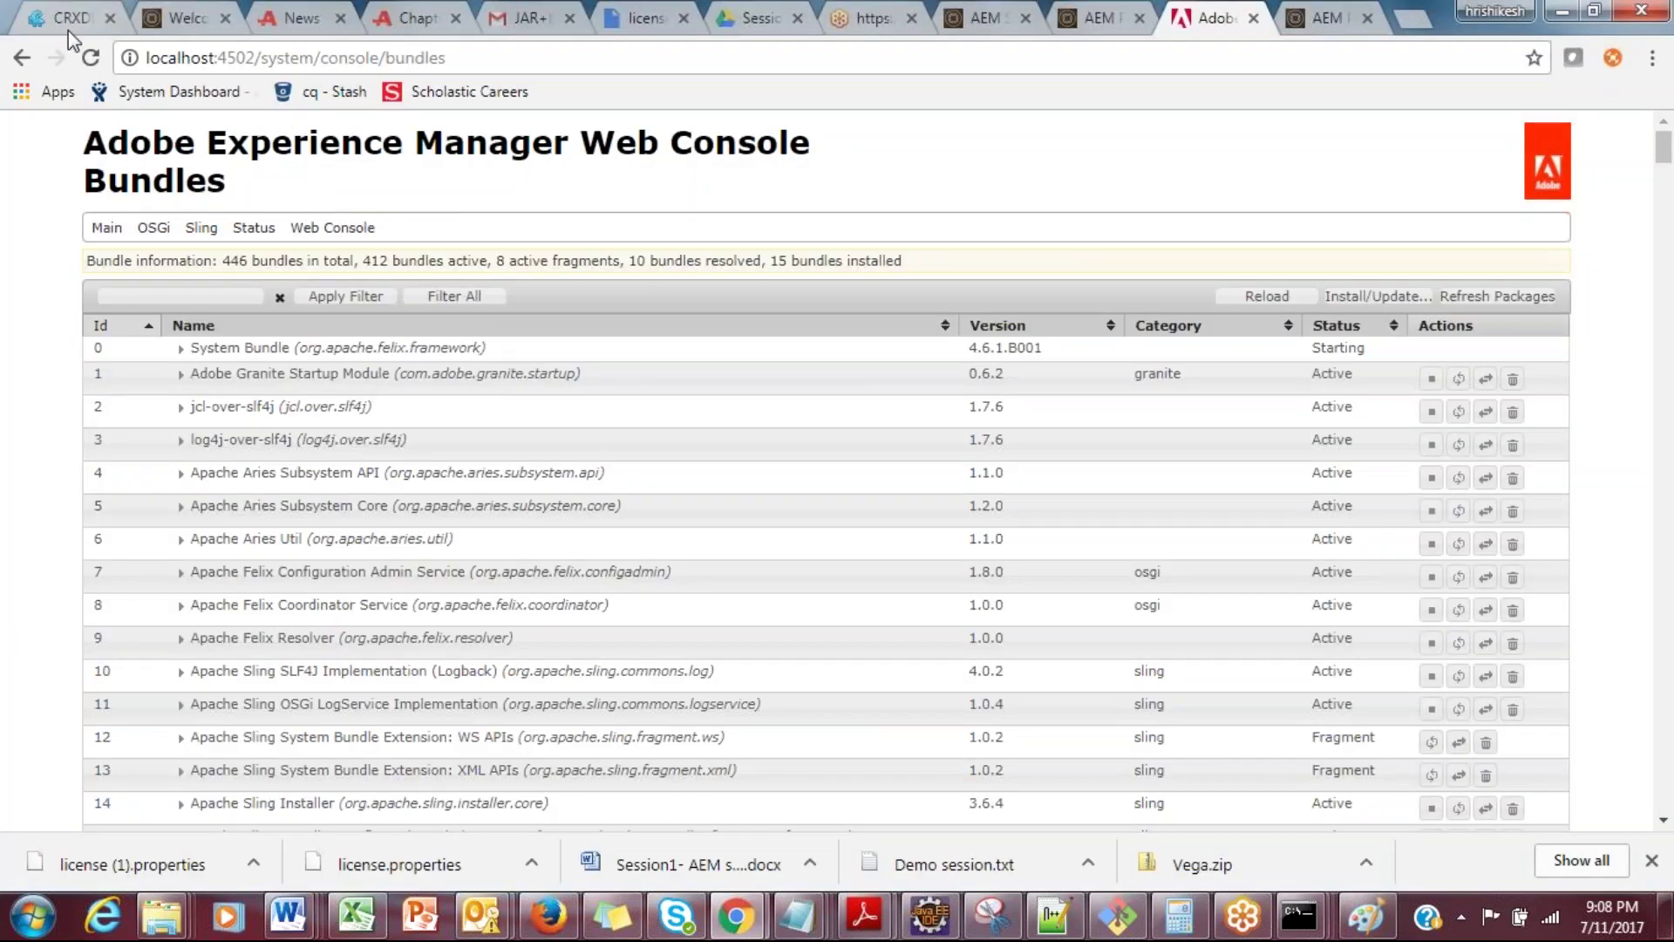
Step: Reload the Bundles page so it reports all 446 bundles active
click(91, 57)
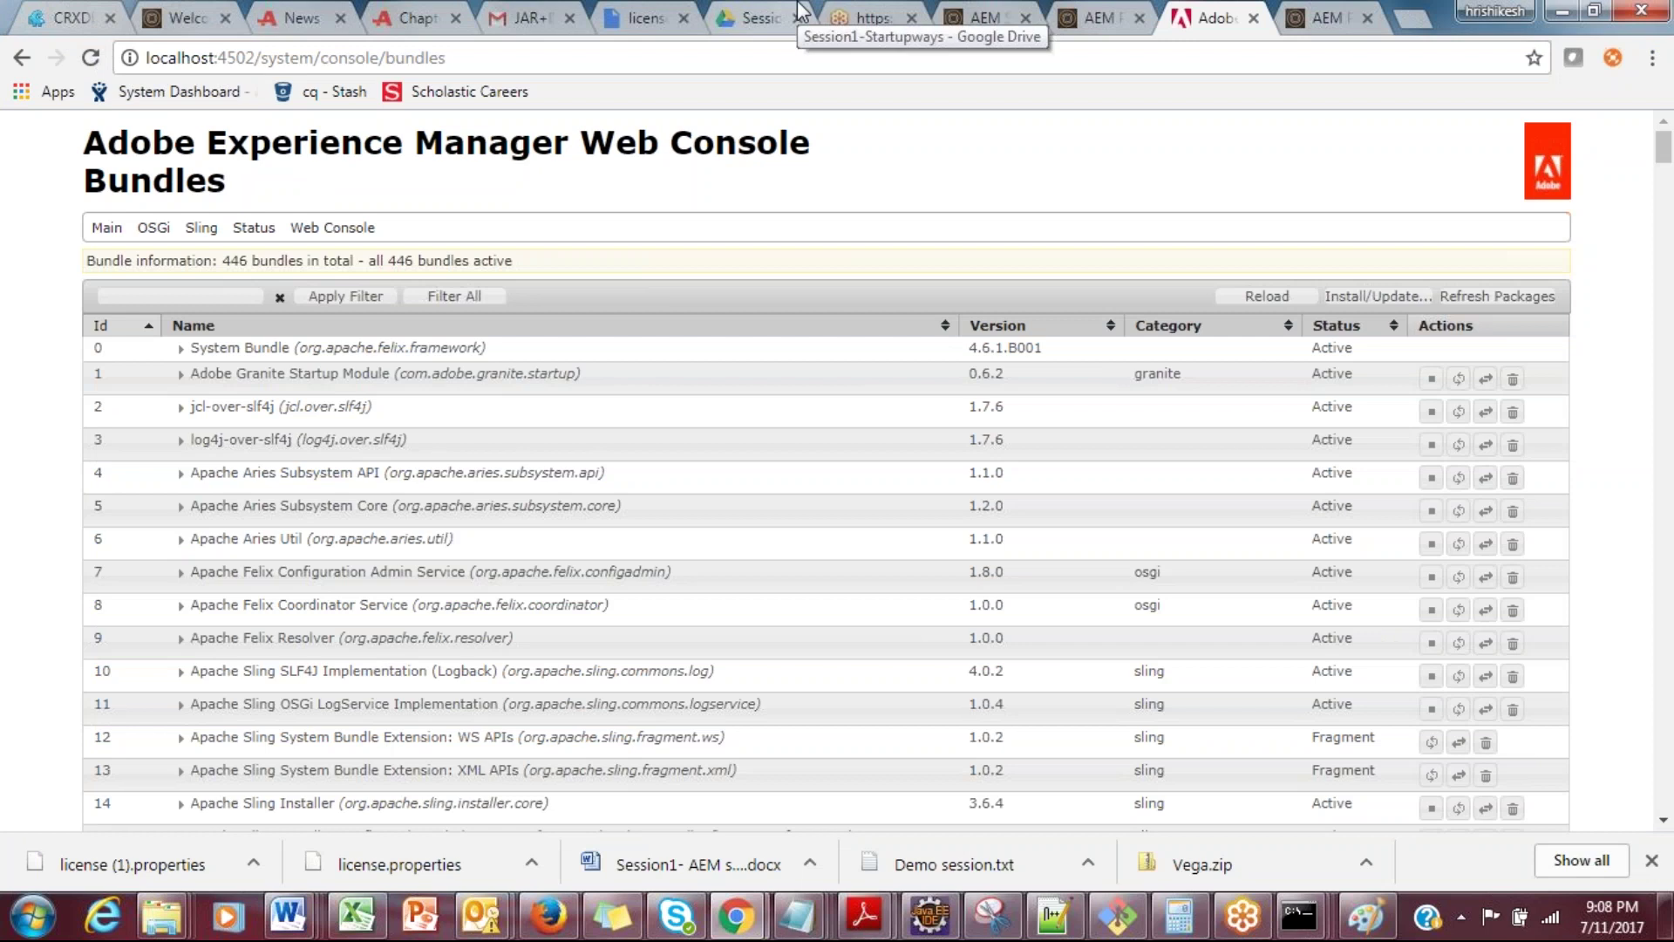
key(alt+Tab)
key(alt+Tab)
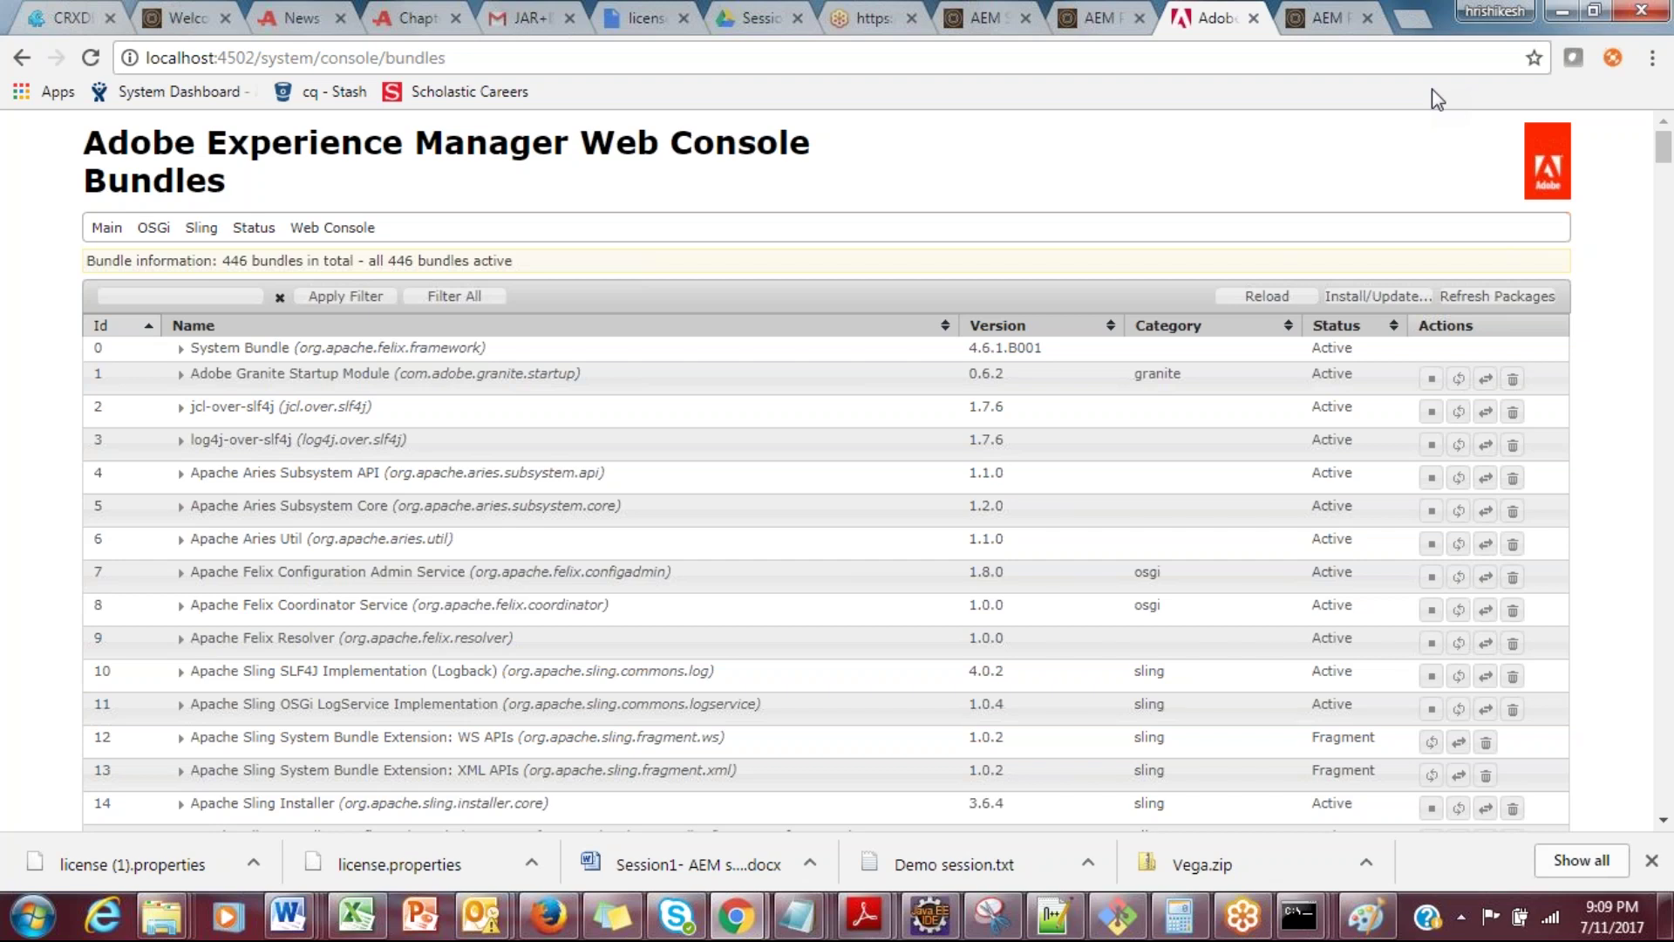
Step: In a new tab, enter the welcome page address, mistyped as htpp://localhost:4502/welcome.html
click(1418, 15)
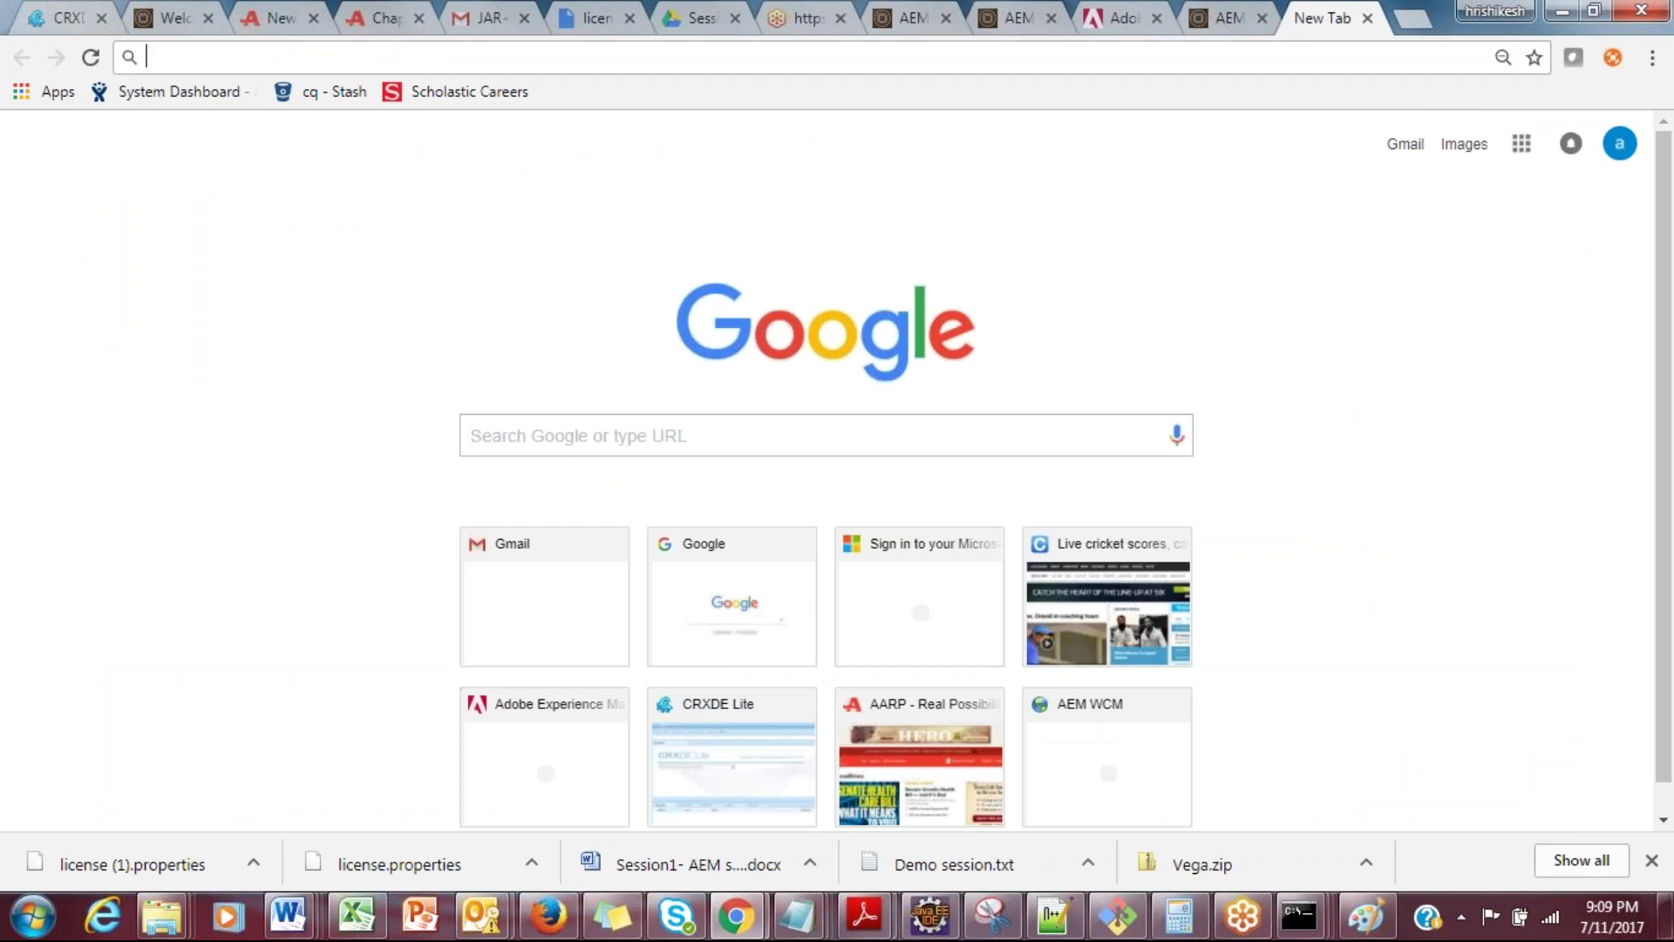
text(h)
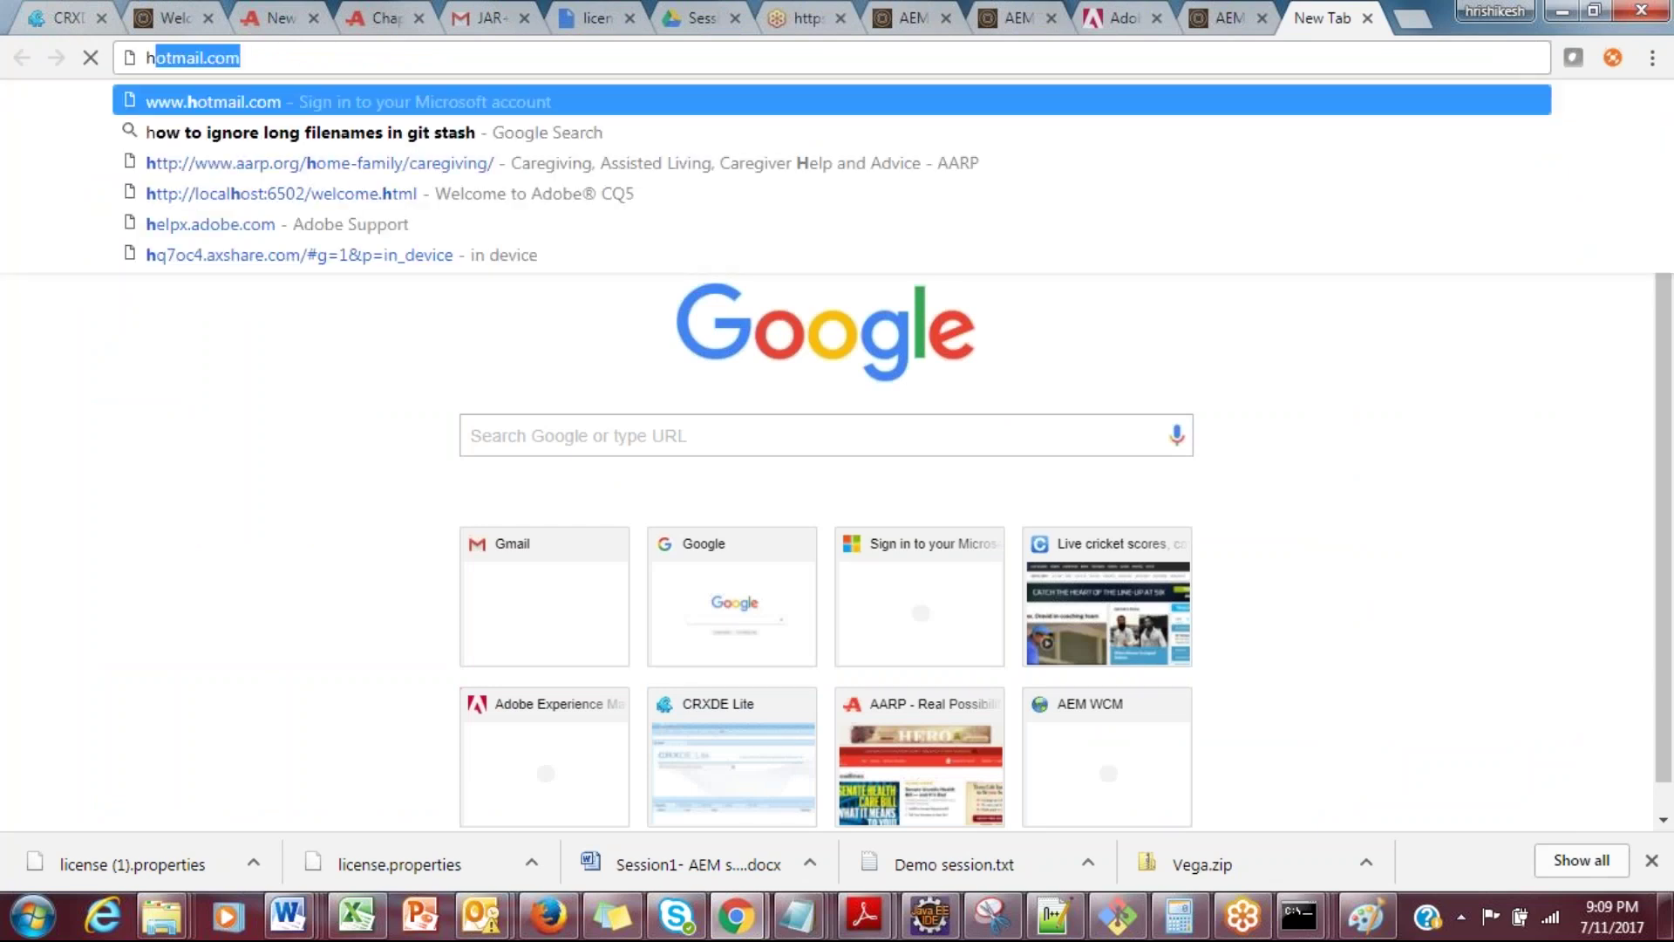
text(tpp://localhi)
key(BackSpace)
text(ost:4502/we)
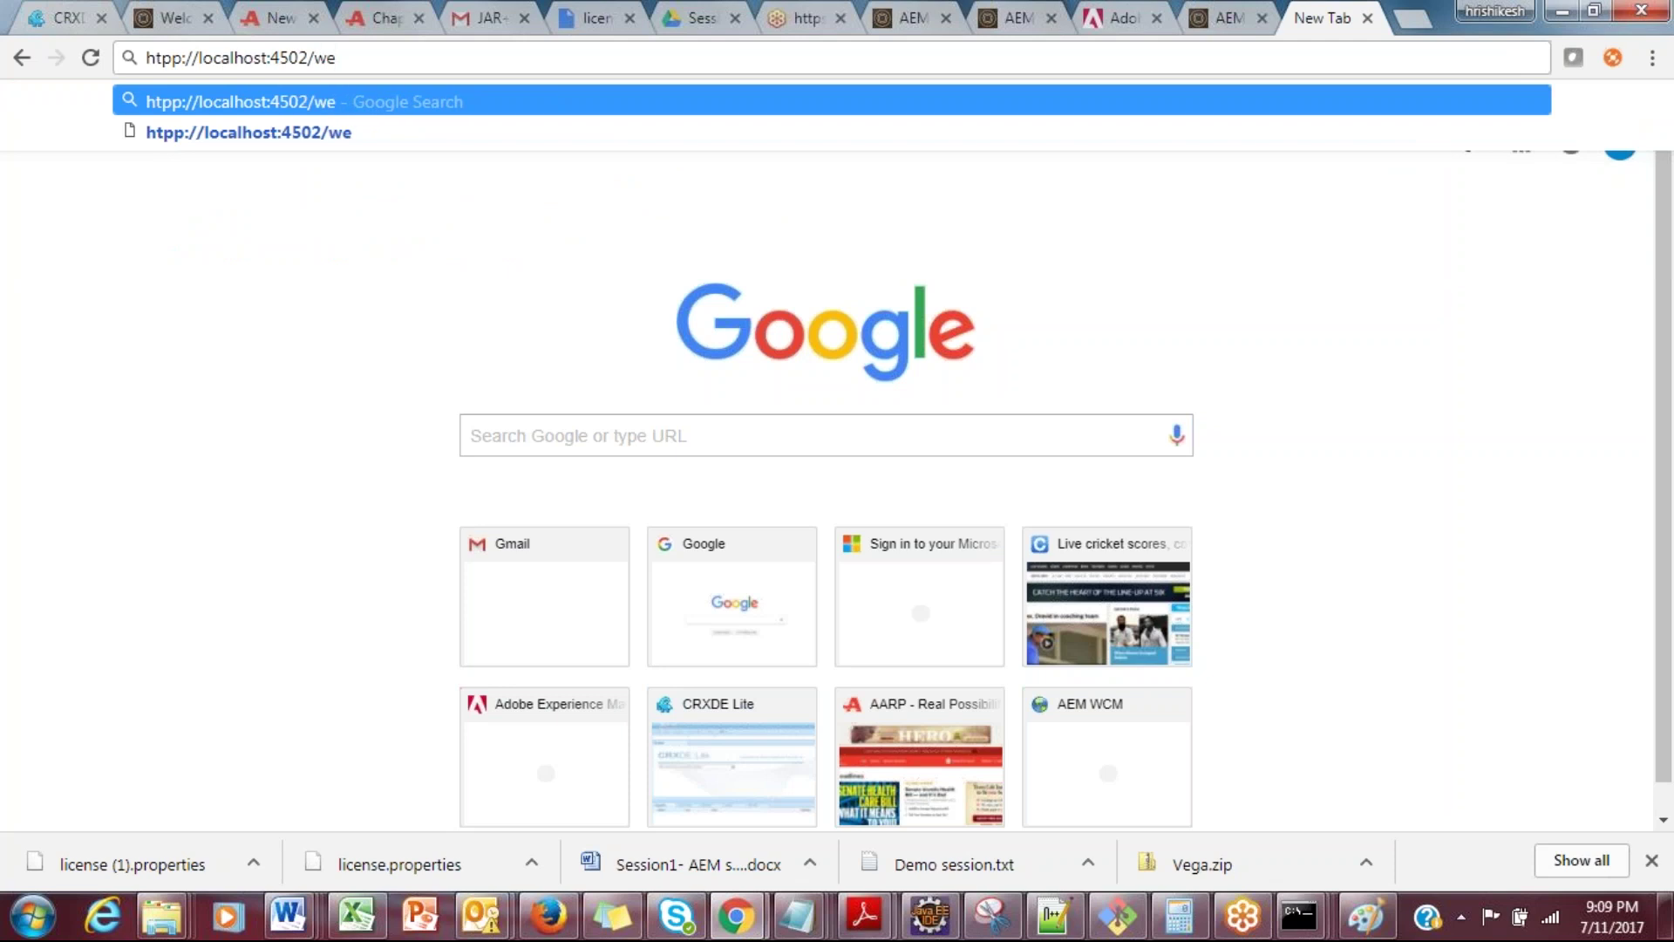
text(lcome..)
key(BackSpace)
text(html)
key(Return)
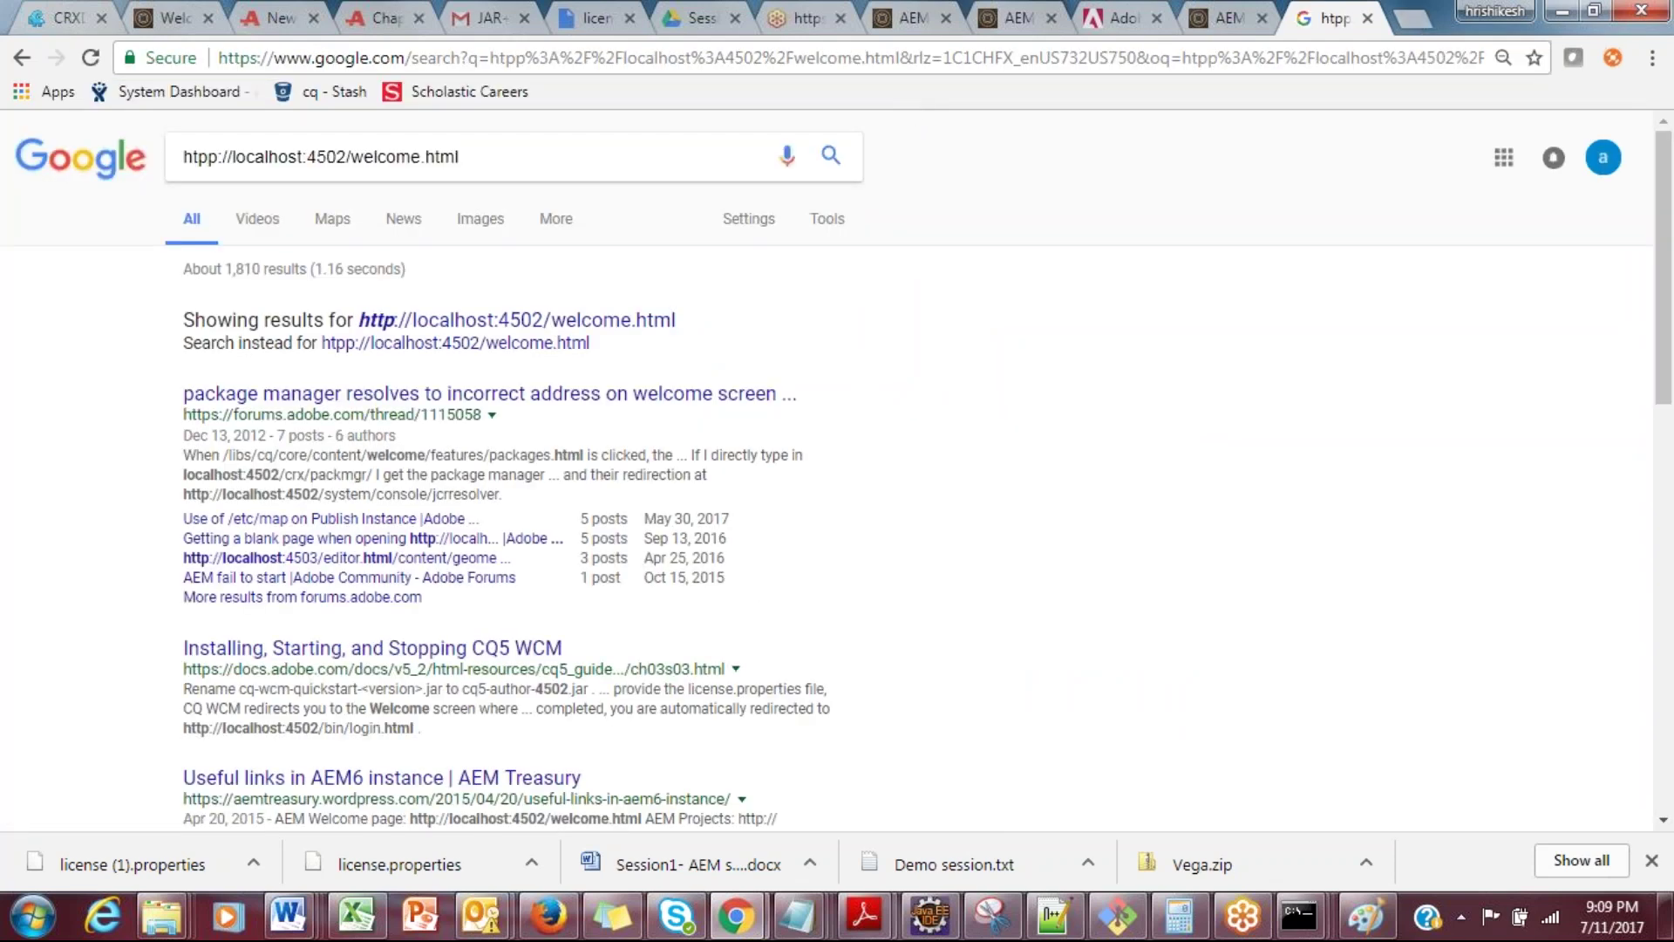
key(ctrl+l)
text(http:/)
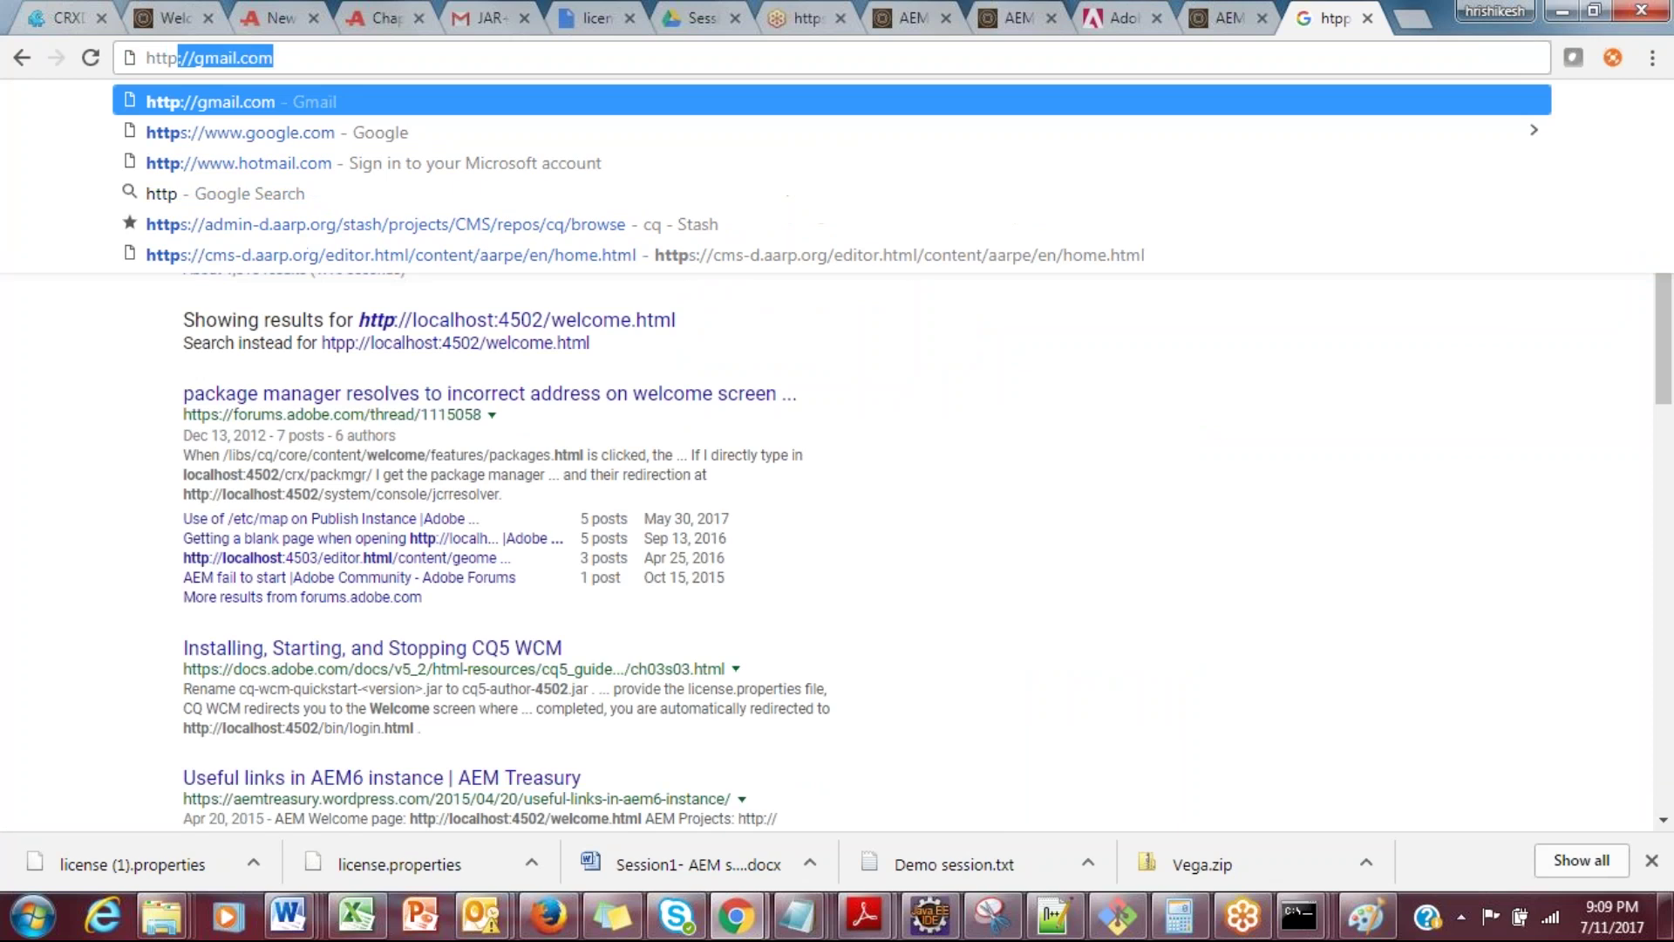
text(/)
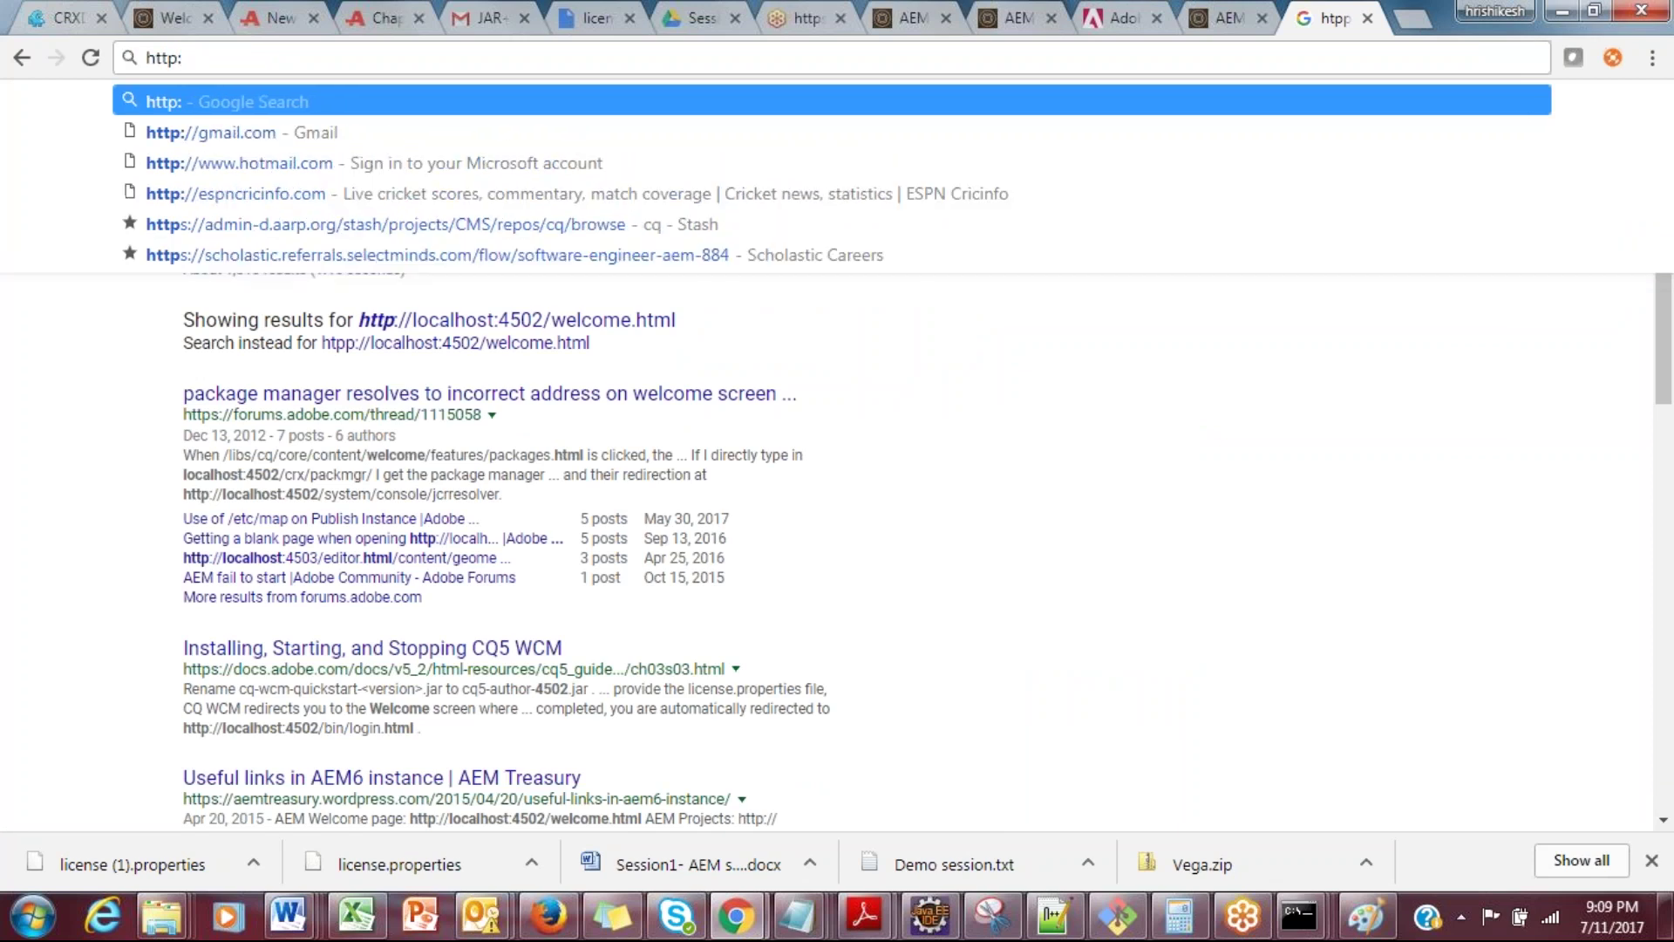
text(loc)
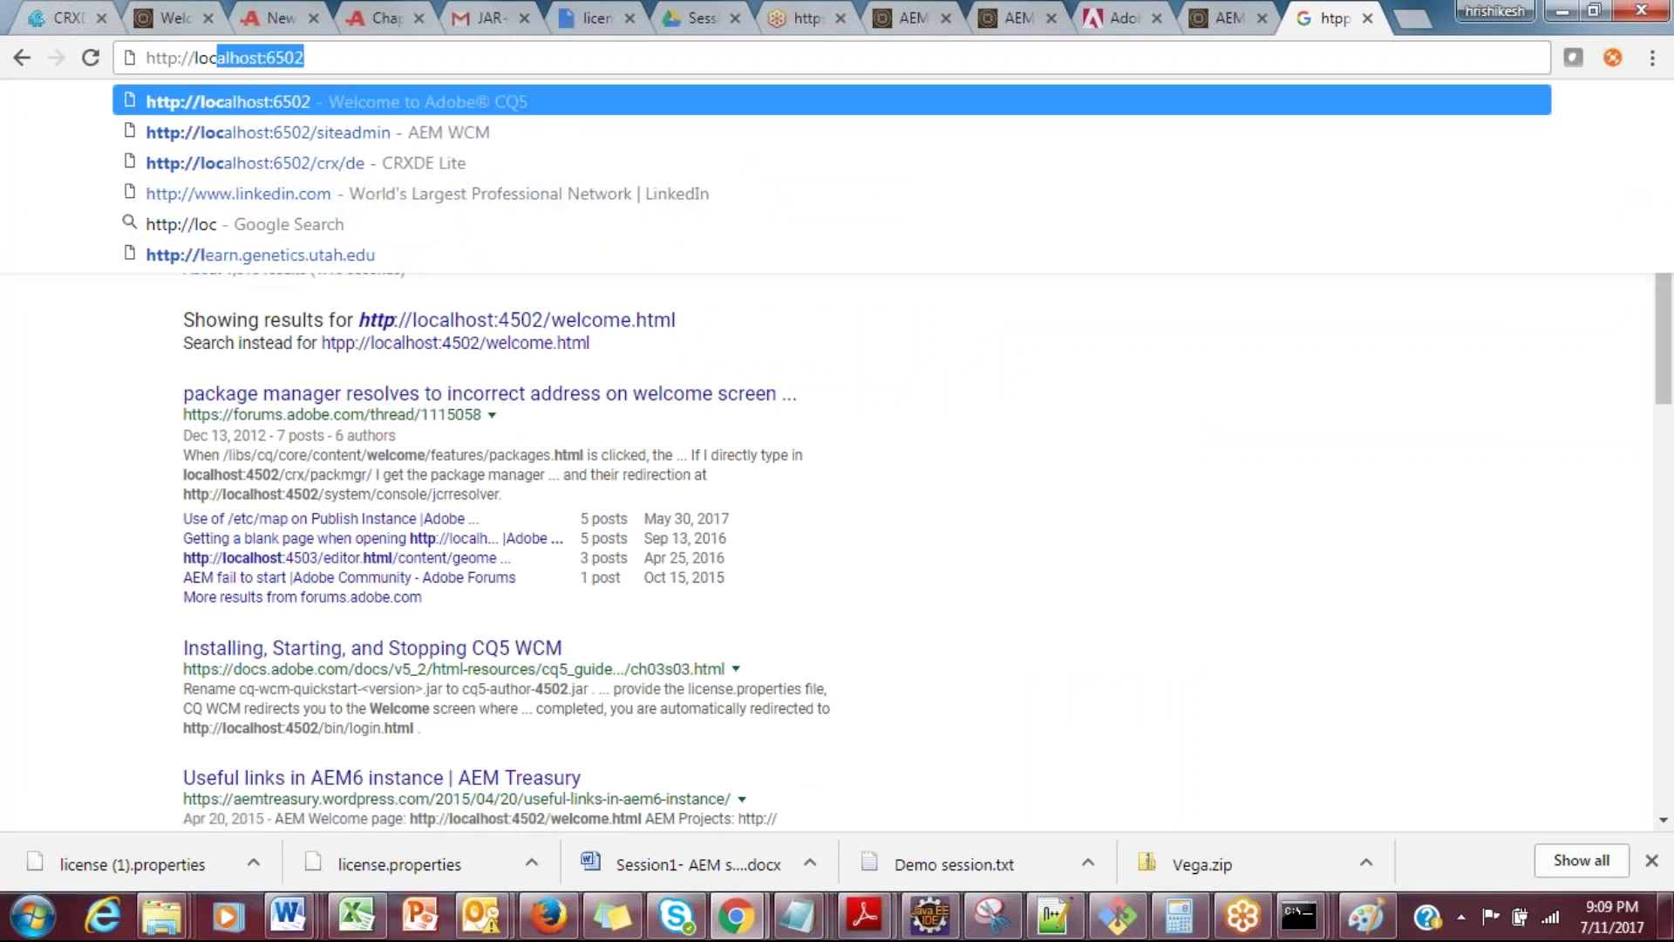
text(alhost:)
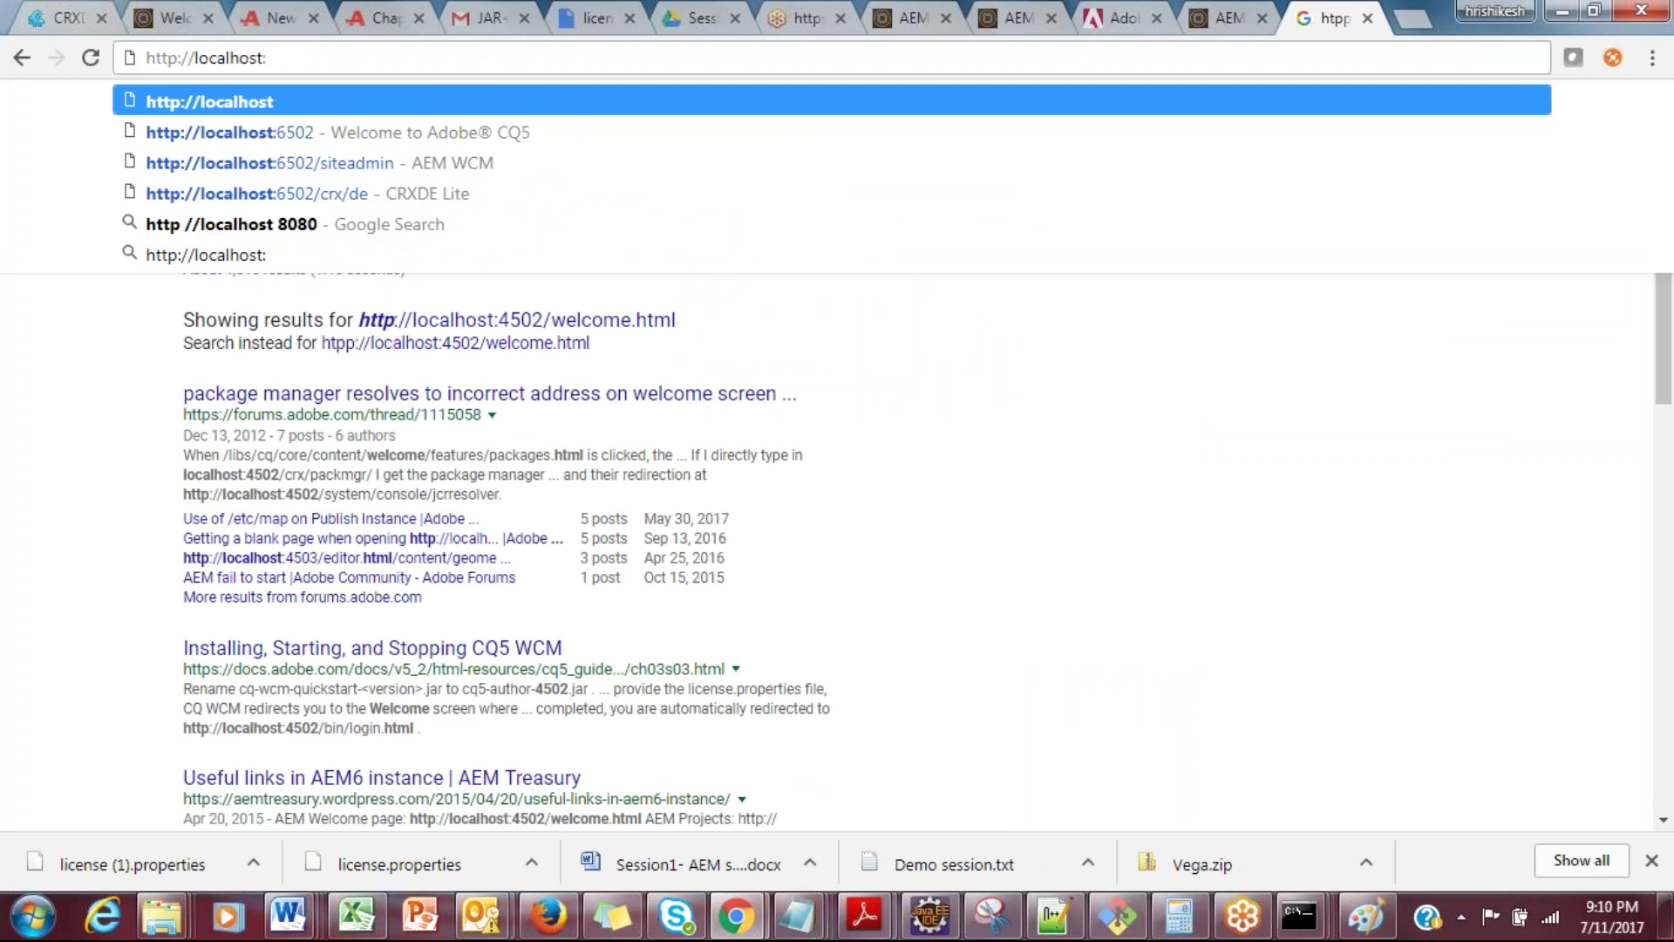
text(4502/)
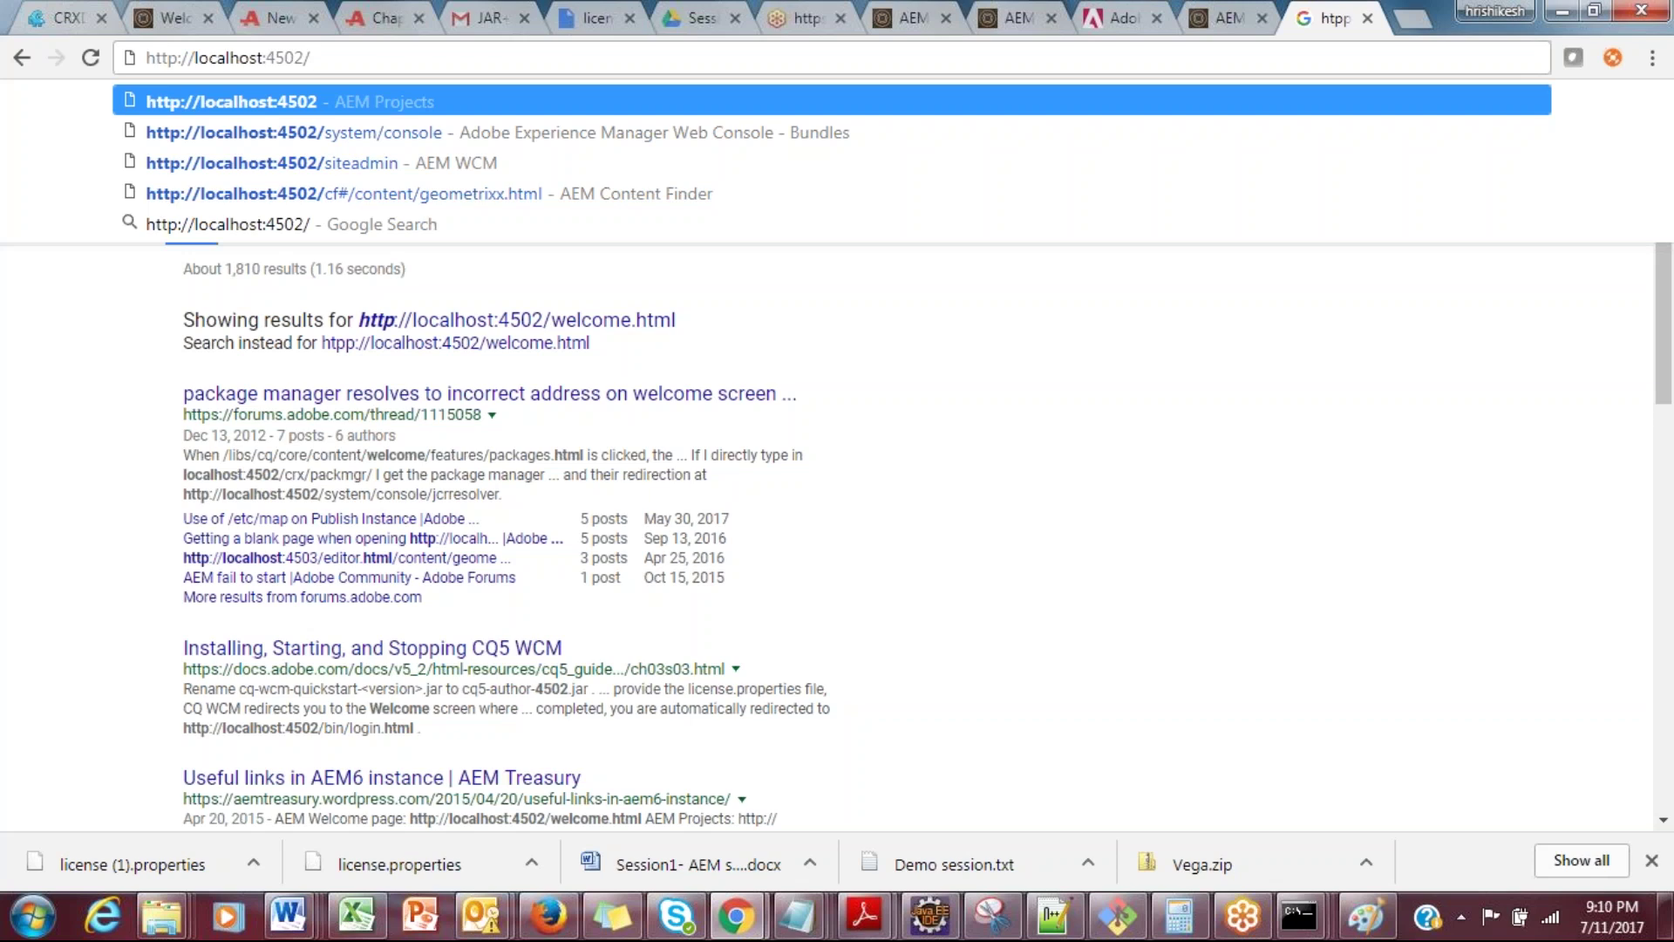
text(welc)
key(BackSpace)
key(BackSpace)
text(lc)
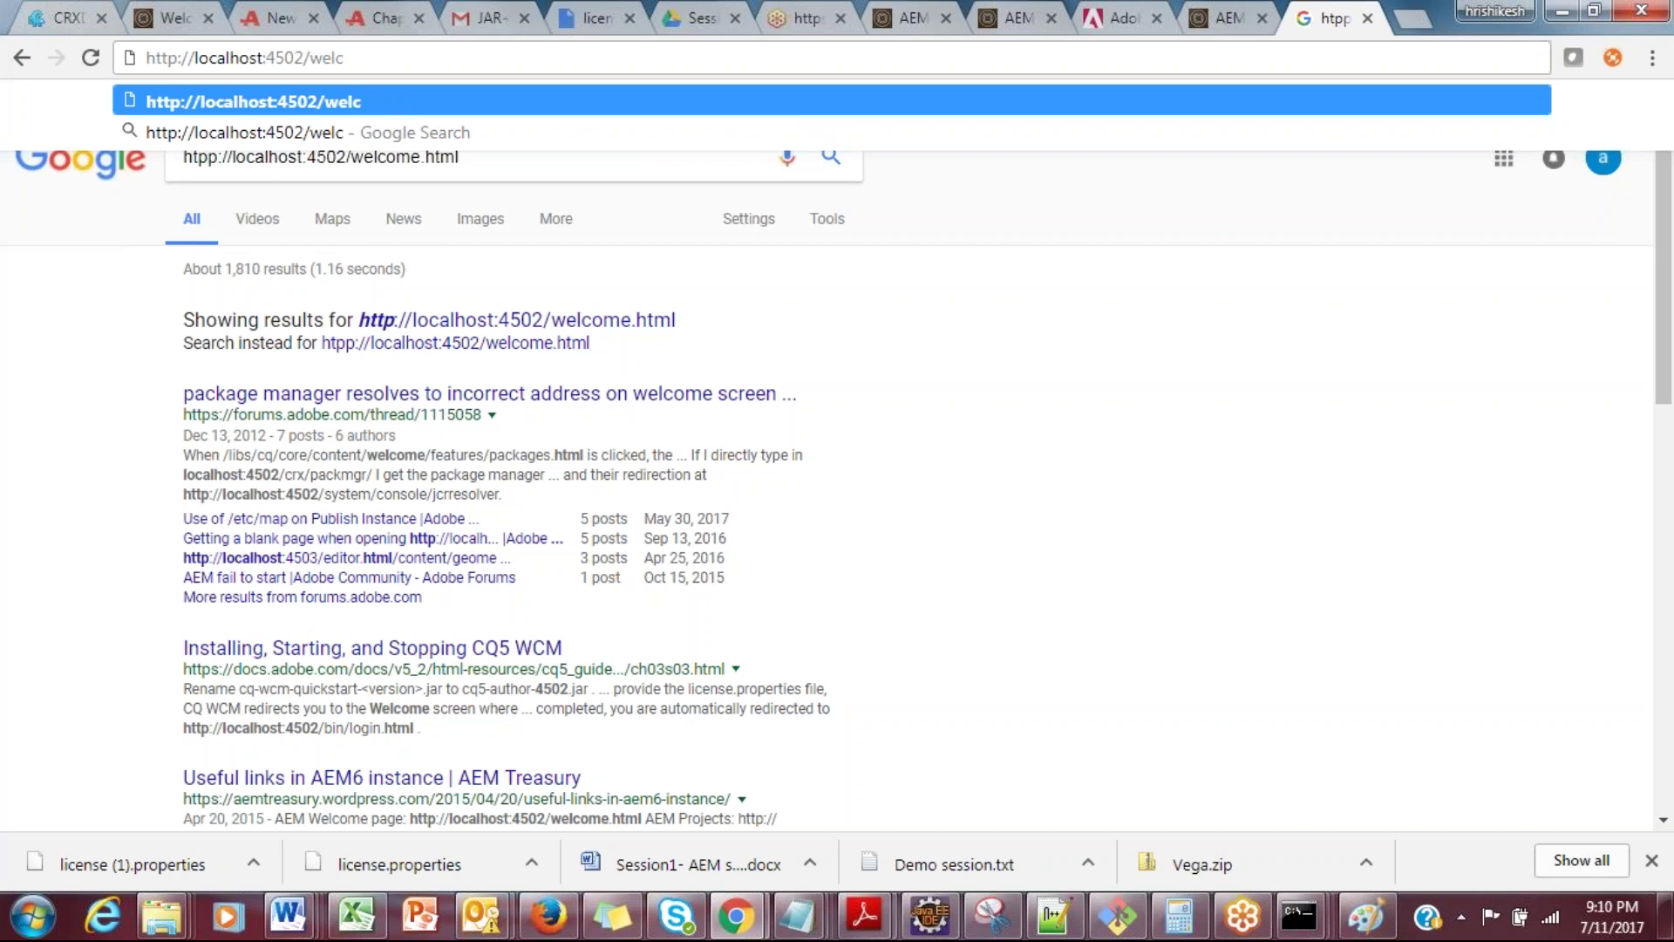
text(ome.htn)
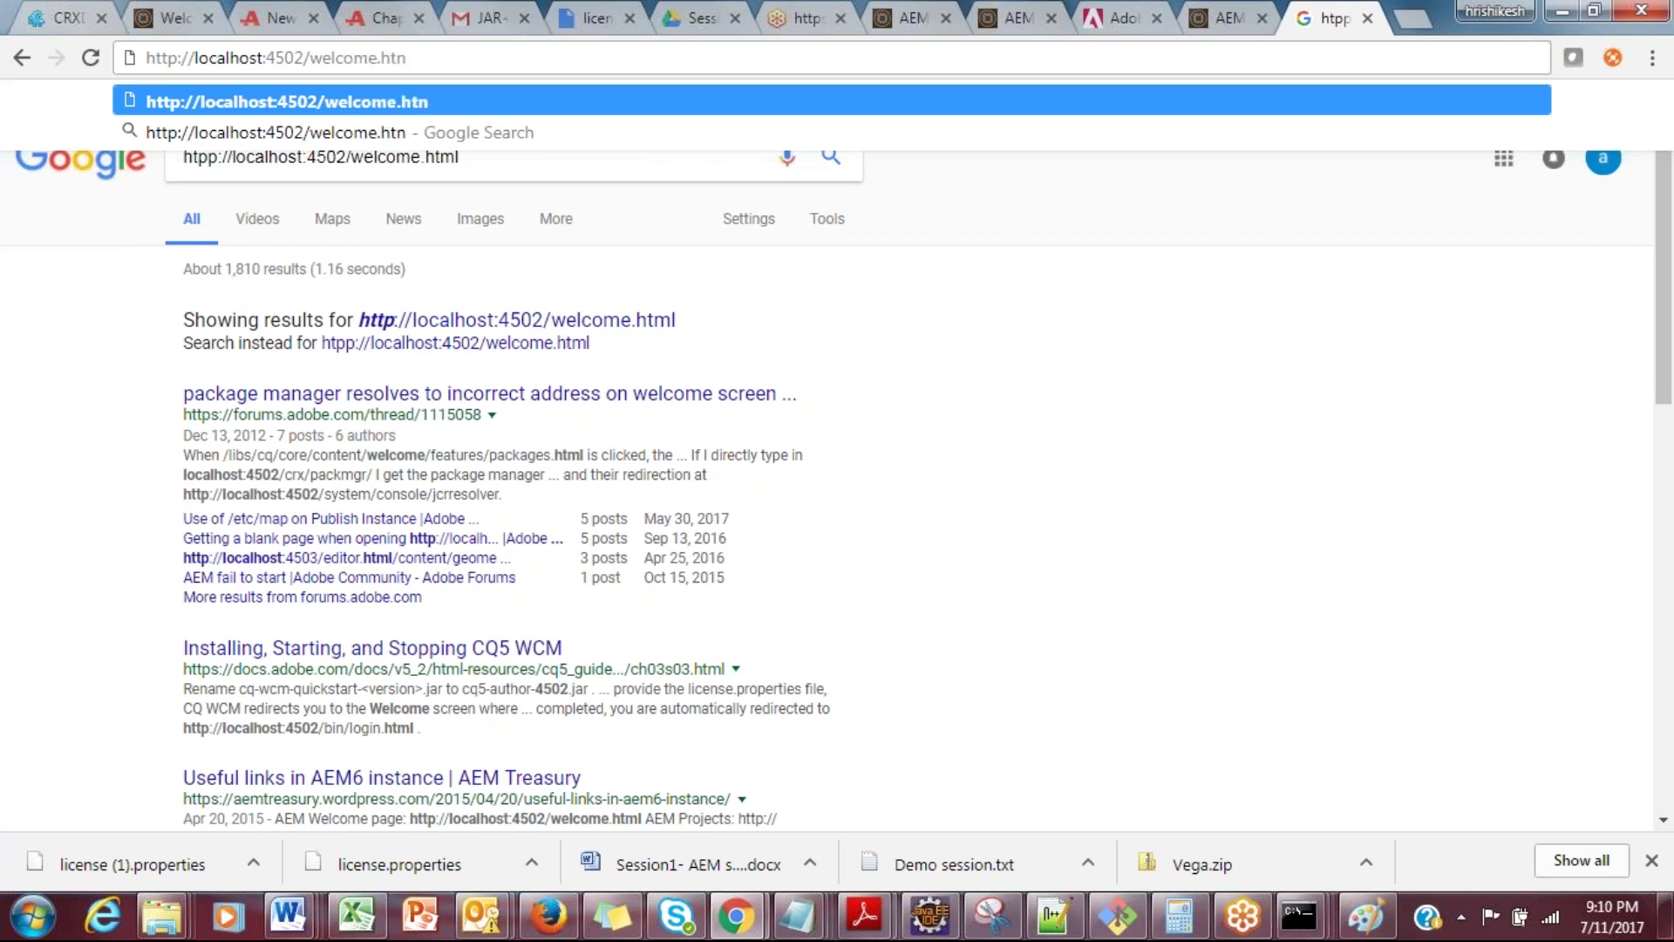
key(BackSpace)
text(ml)
key(Return)
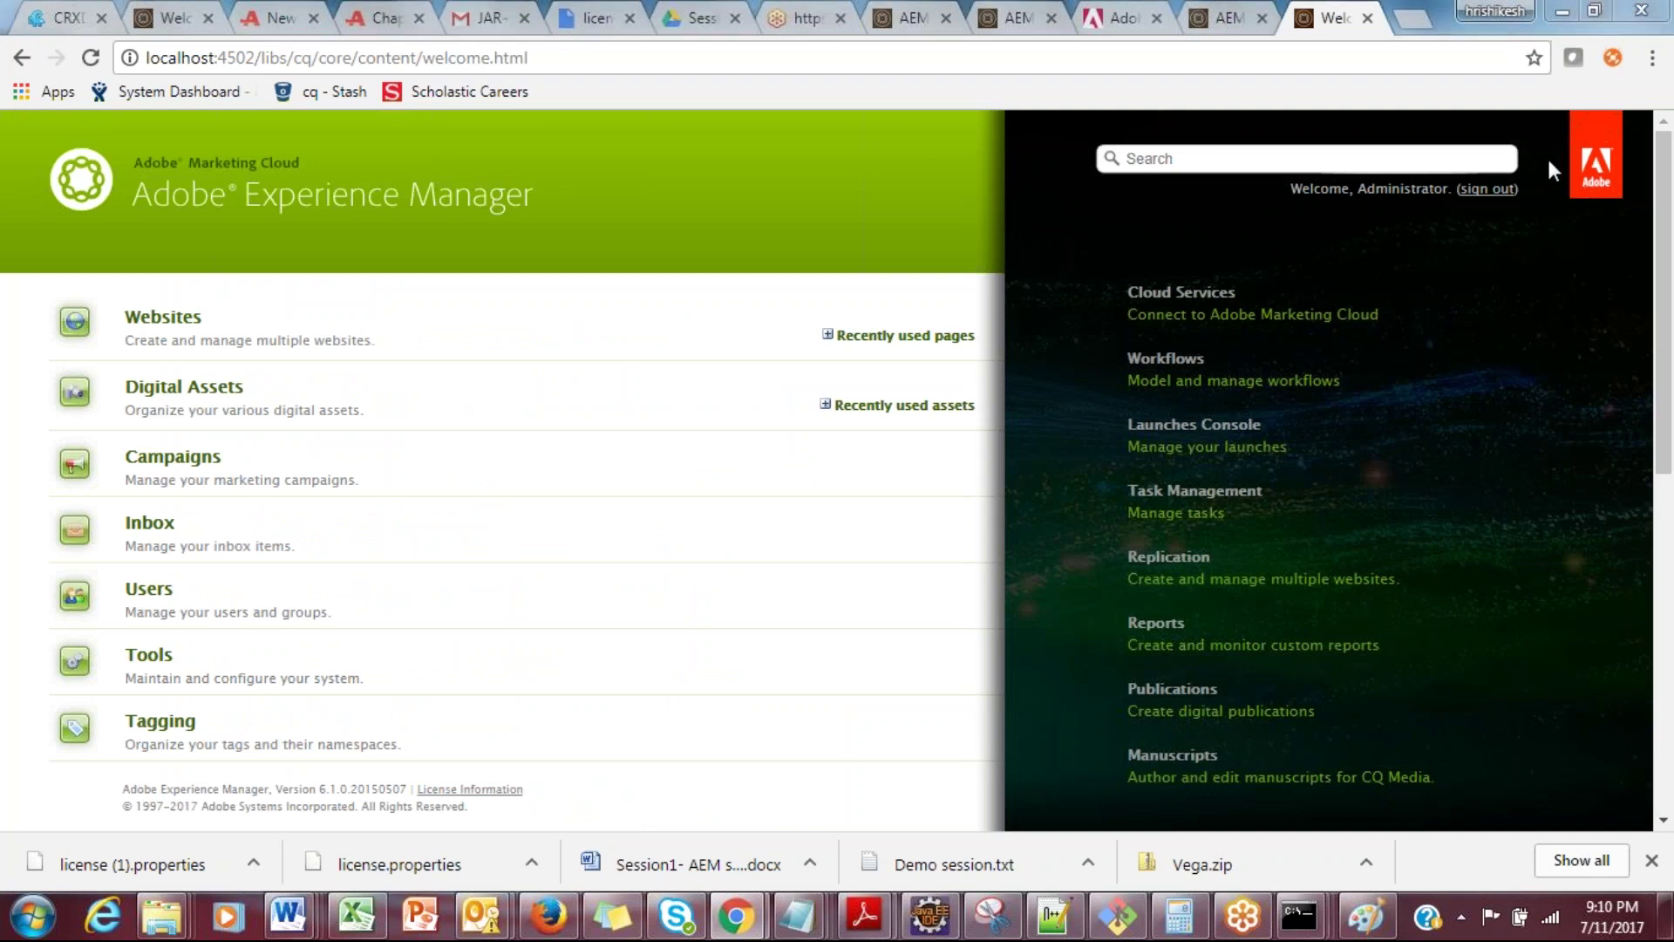
drag(1670, 185, 804, 199)
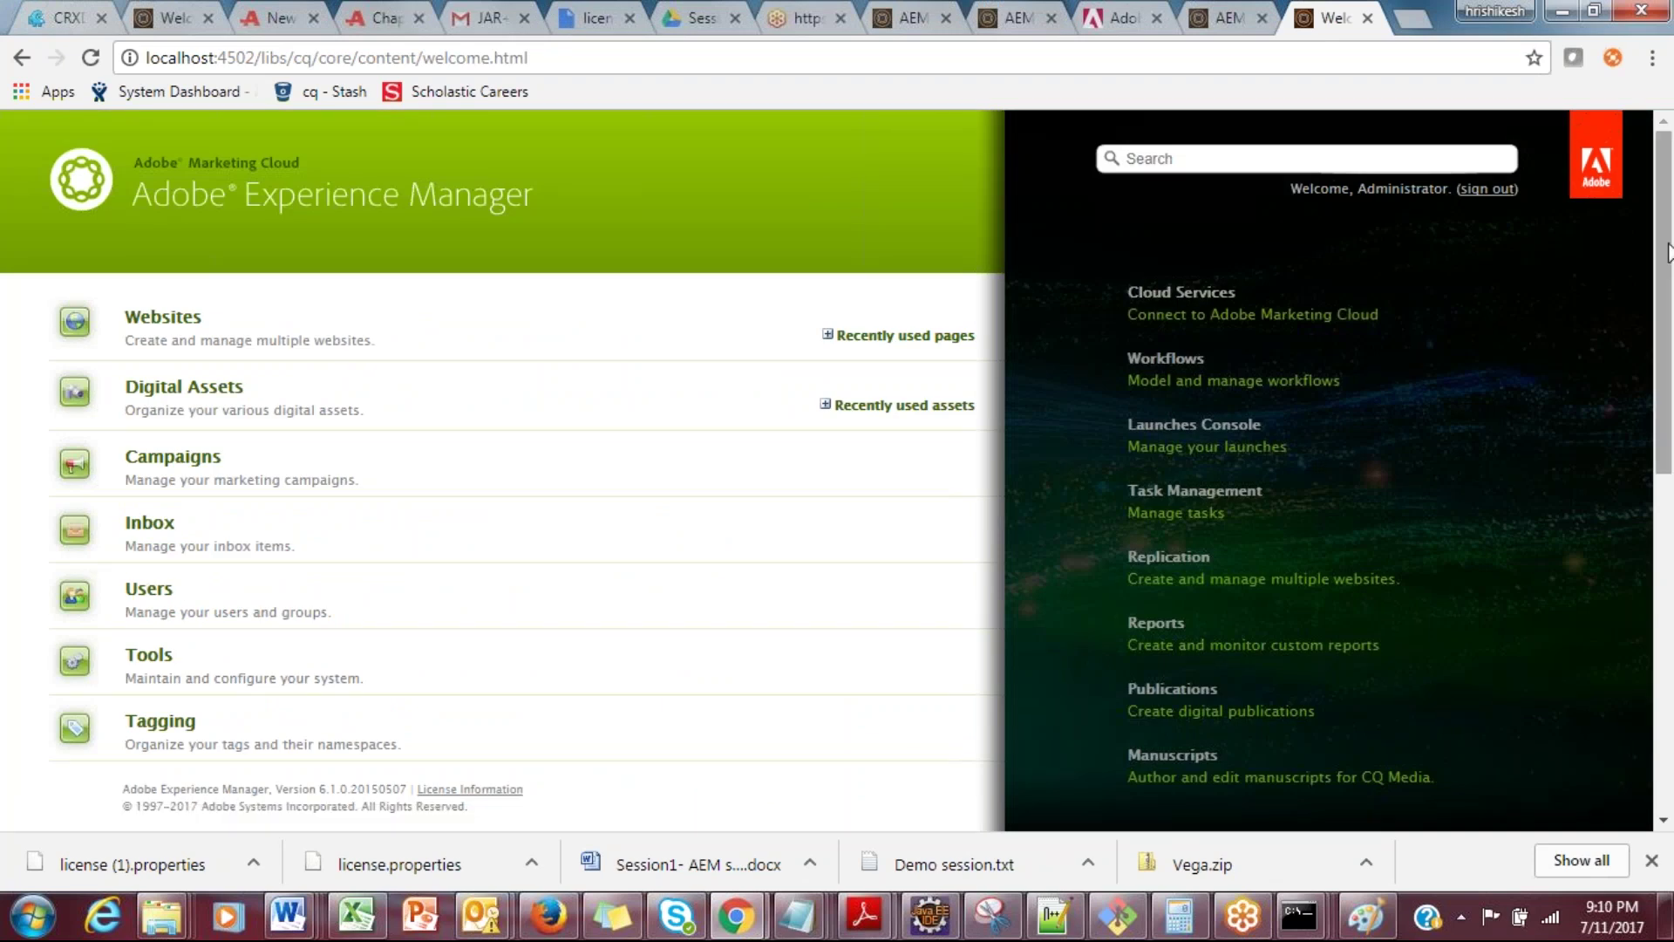
drag(1664, 306, 1669, 697)
scroll(1276, 139, up, 7)
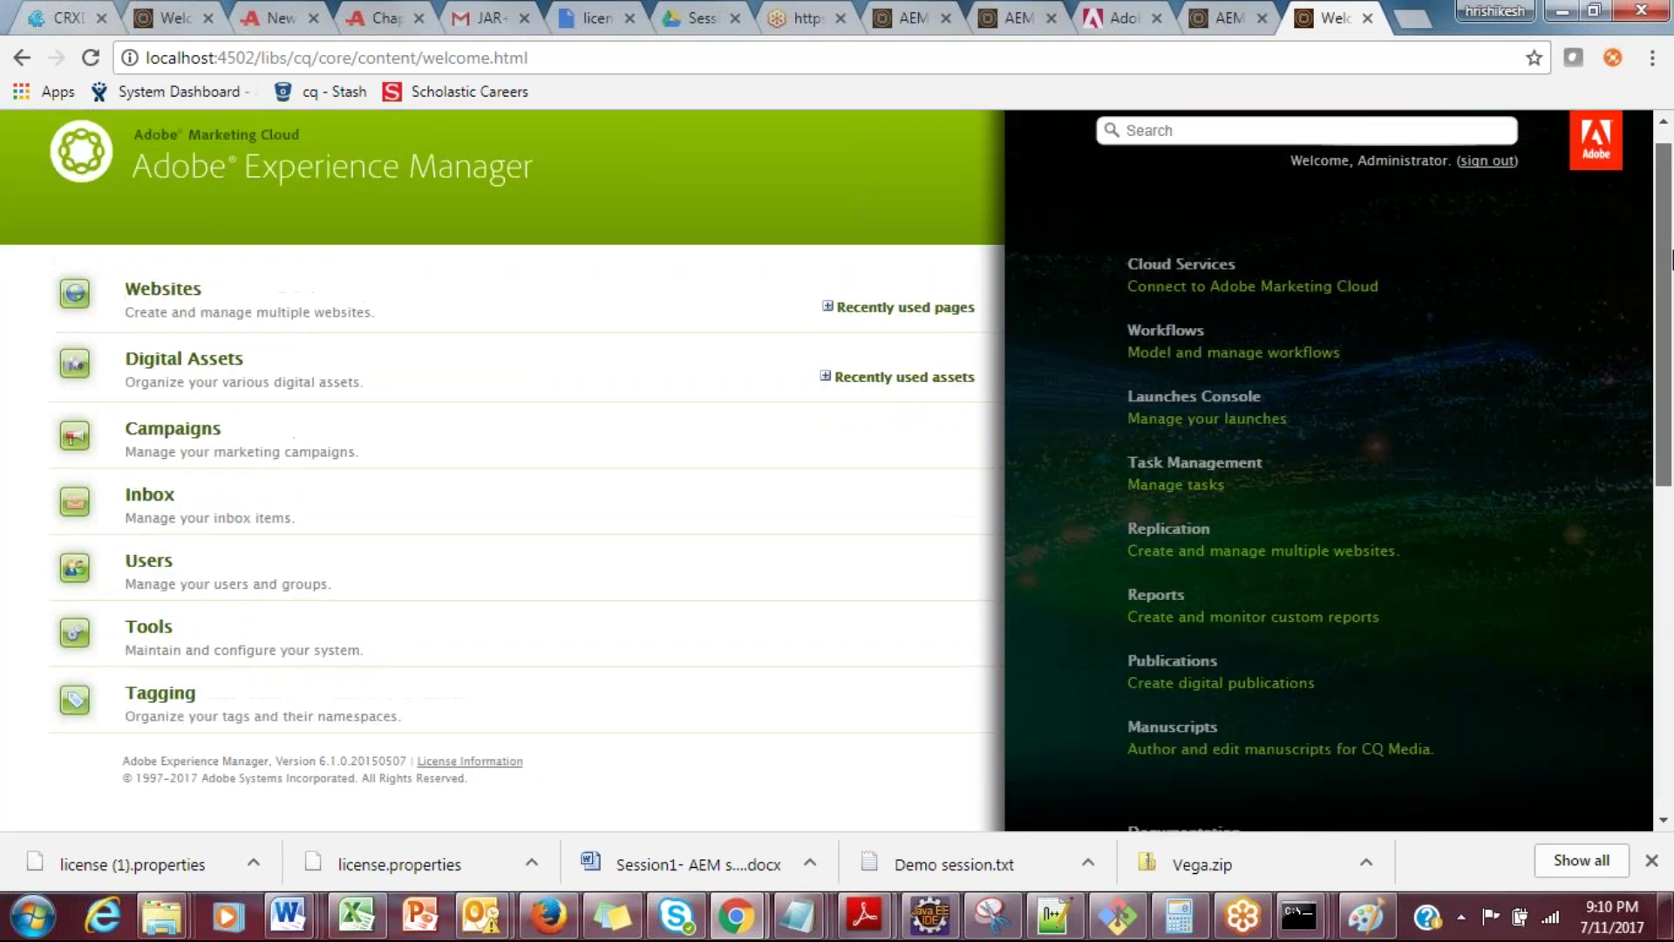
scroll(1670, 258, up, 1)
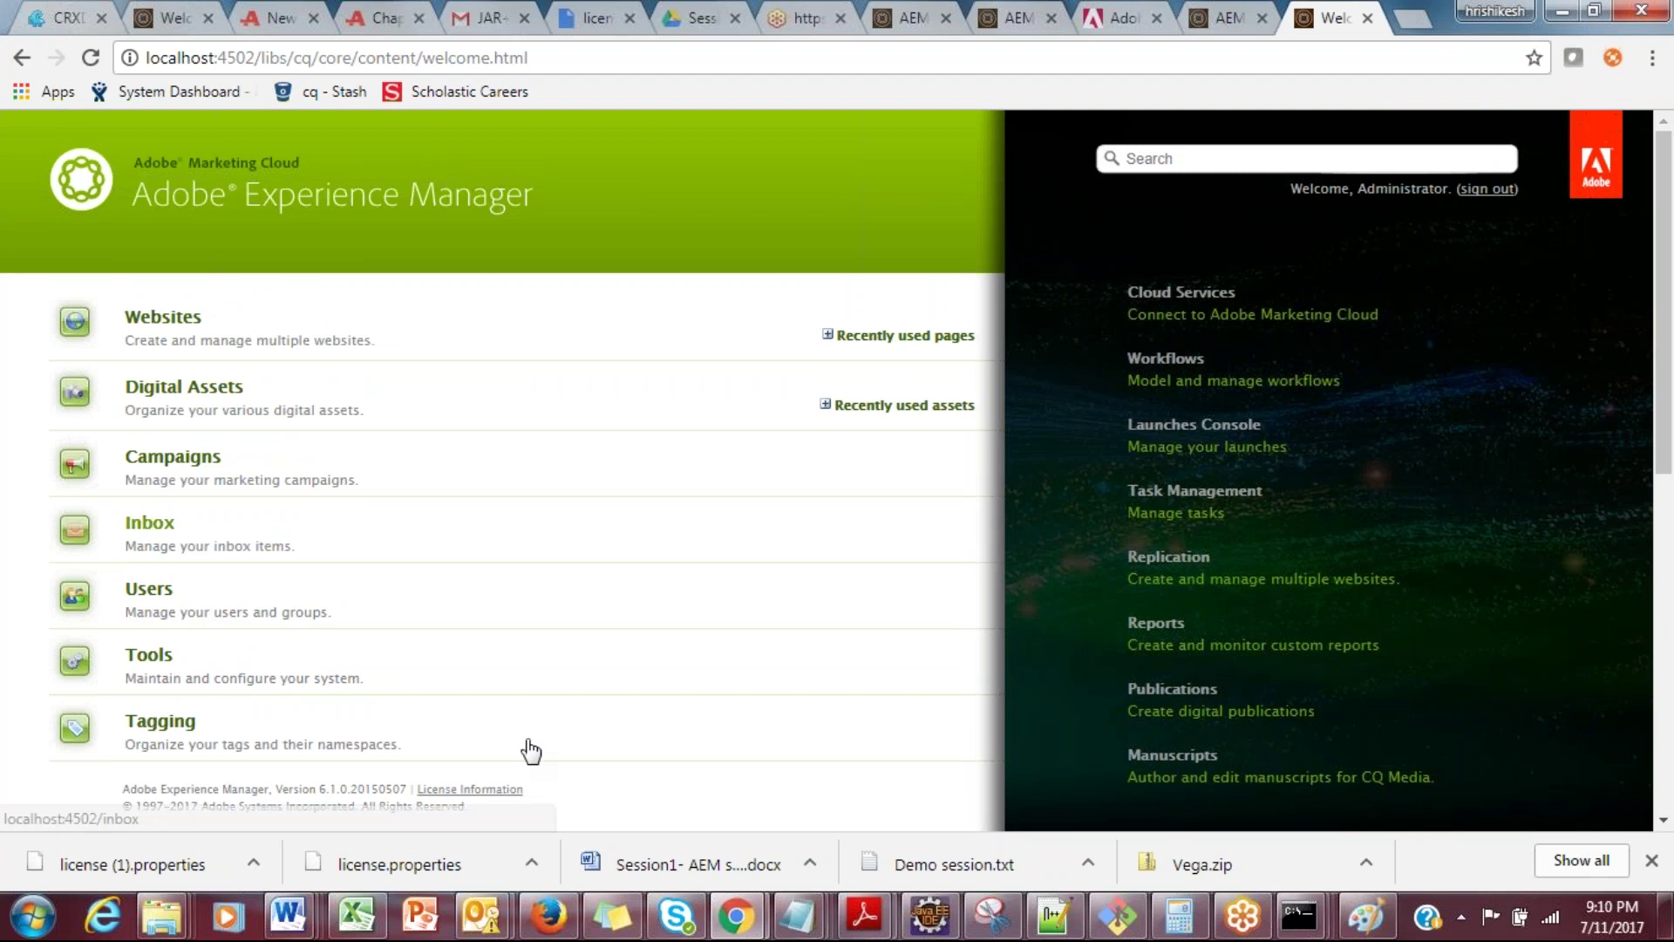
mouse_move(312, 918)
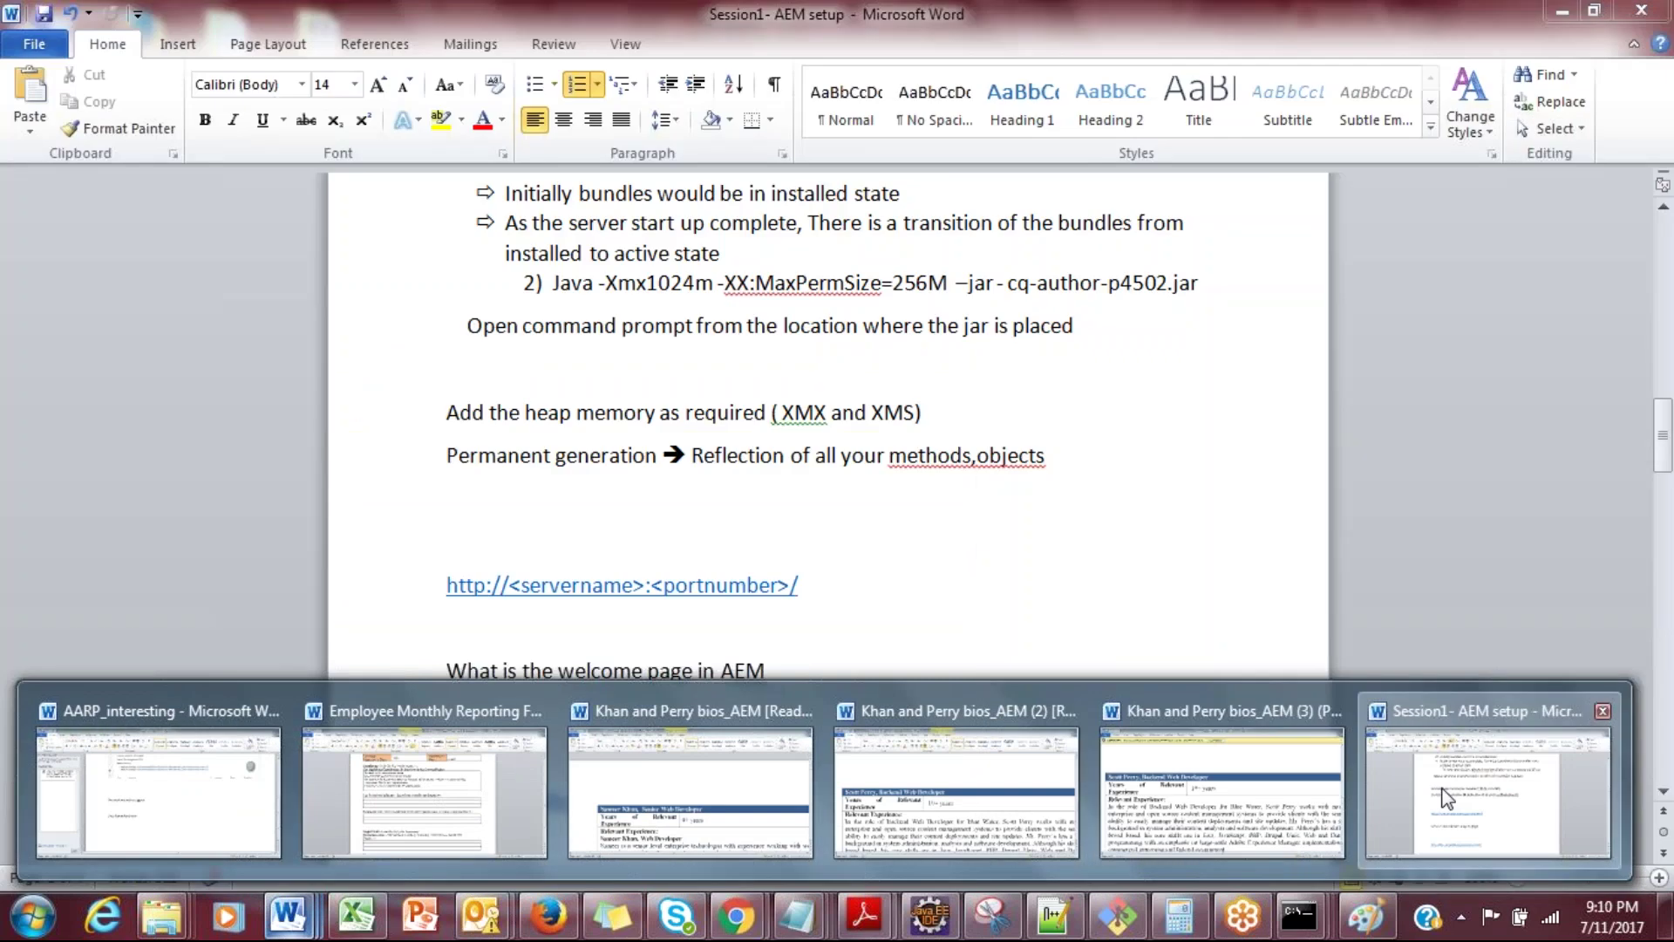
Step: Bring the Session1 AEM notes forward at the section on the two kinds of AEM views
click(1448, 798)
scroll(1448, 798, down, 5)
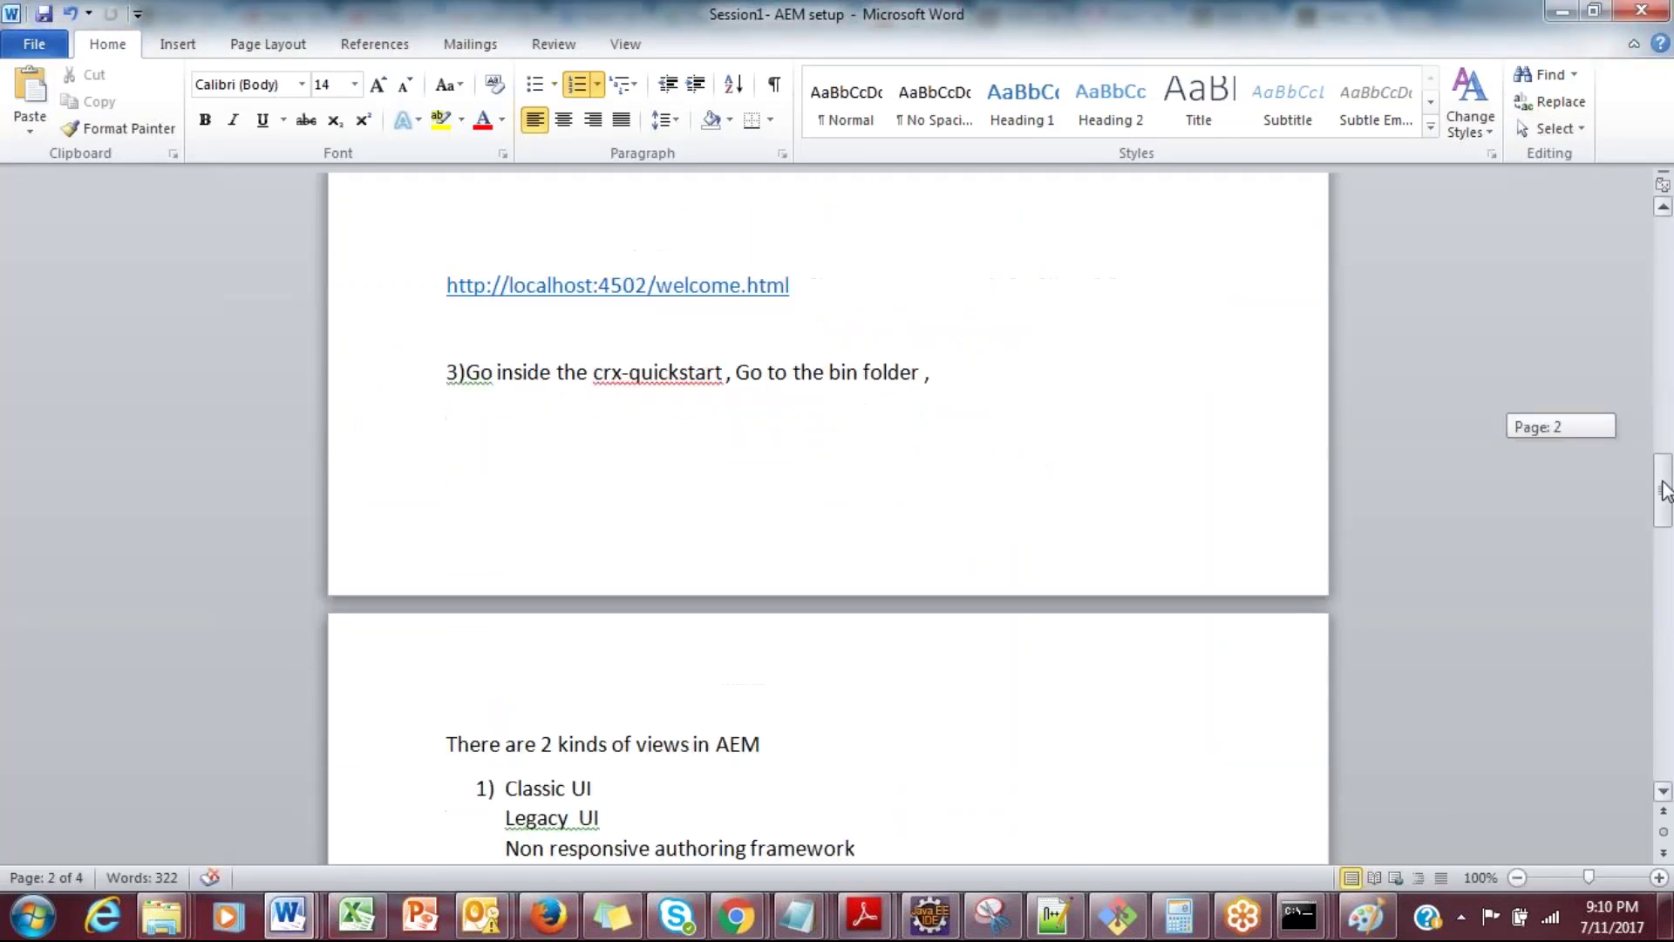
scroll(1671, 471, up, 6)
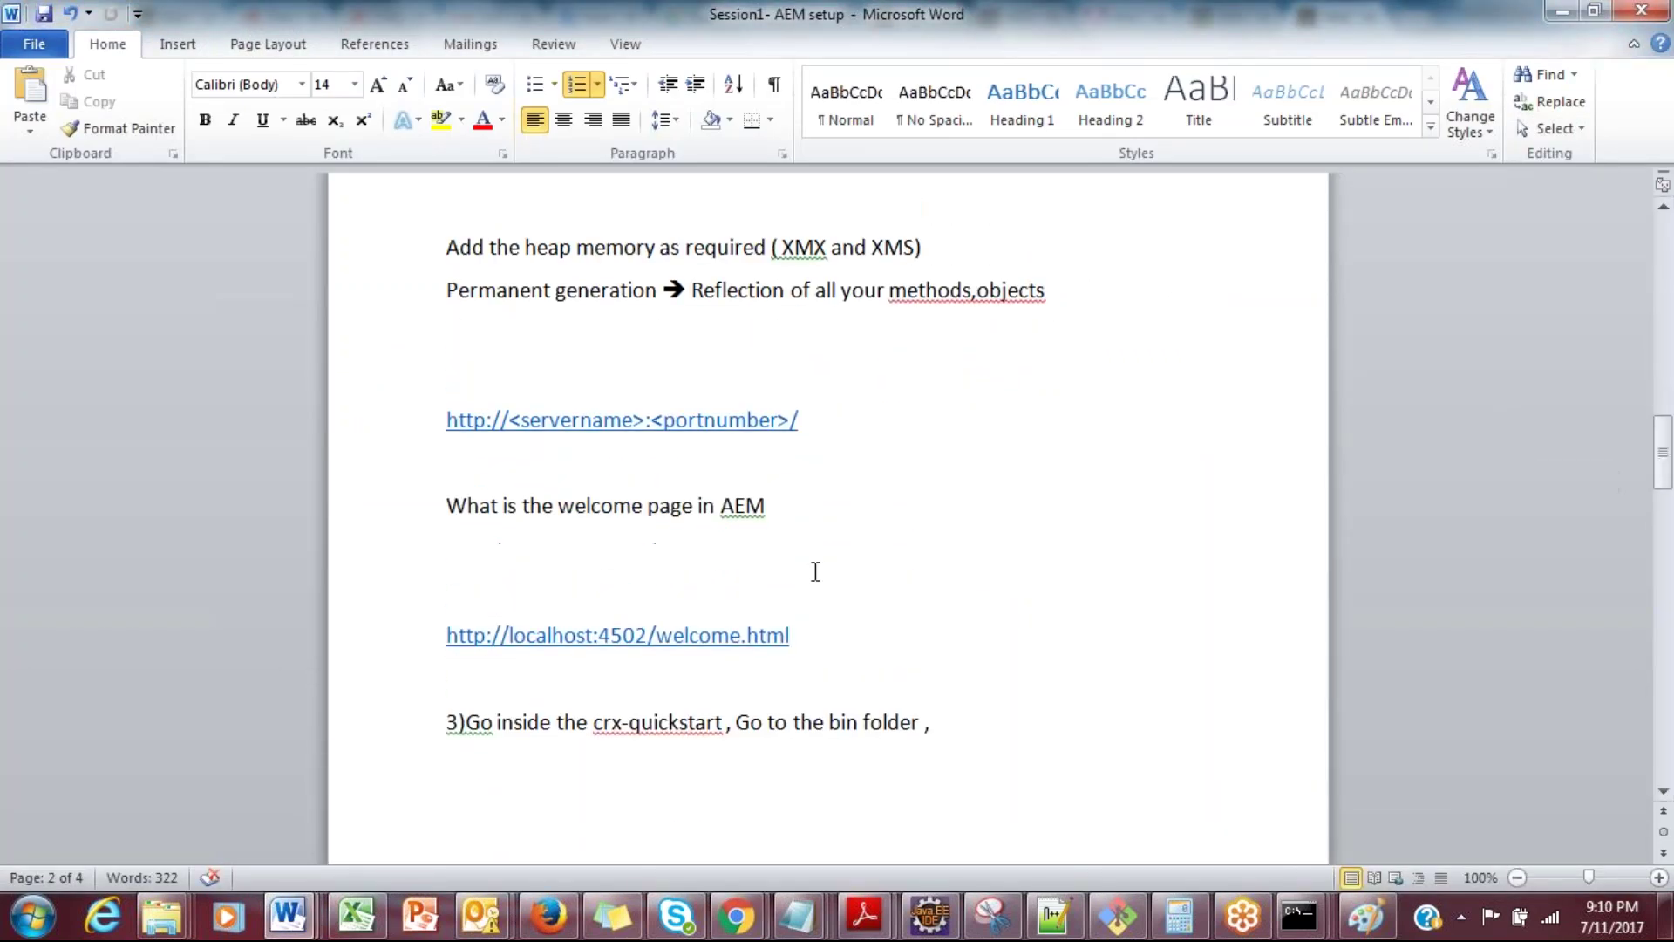
click(786, 505)
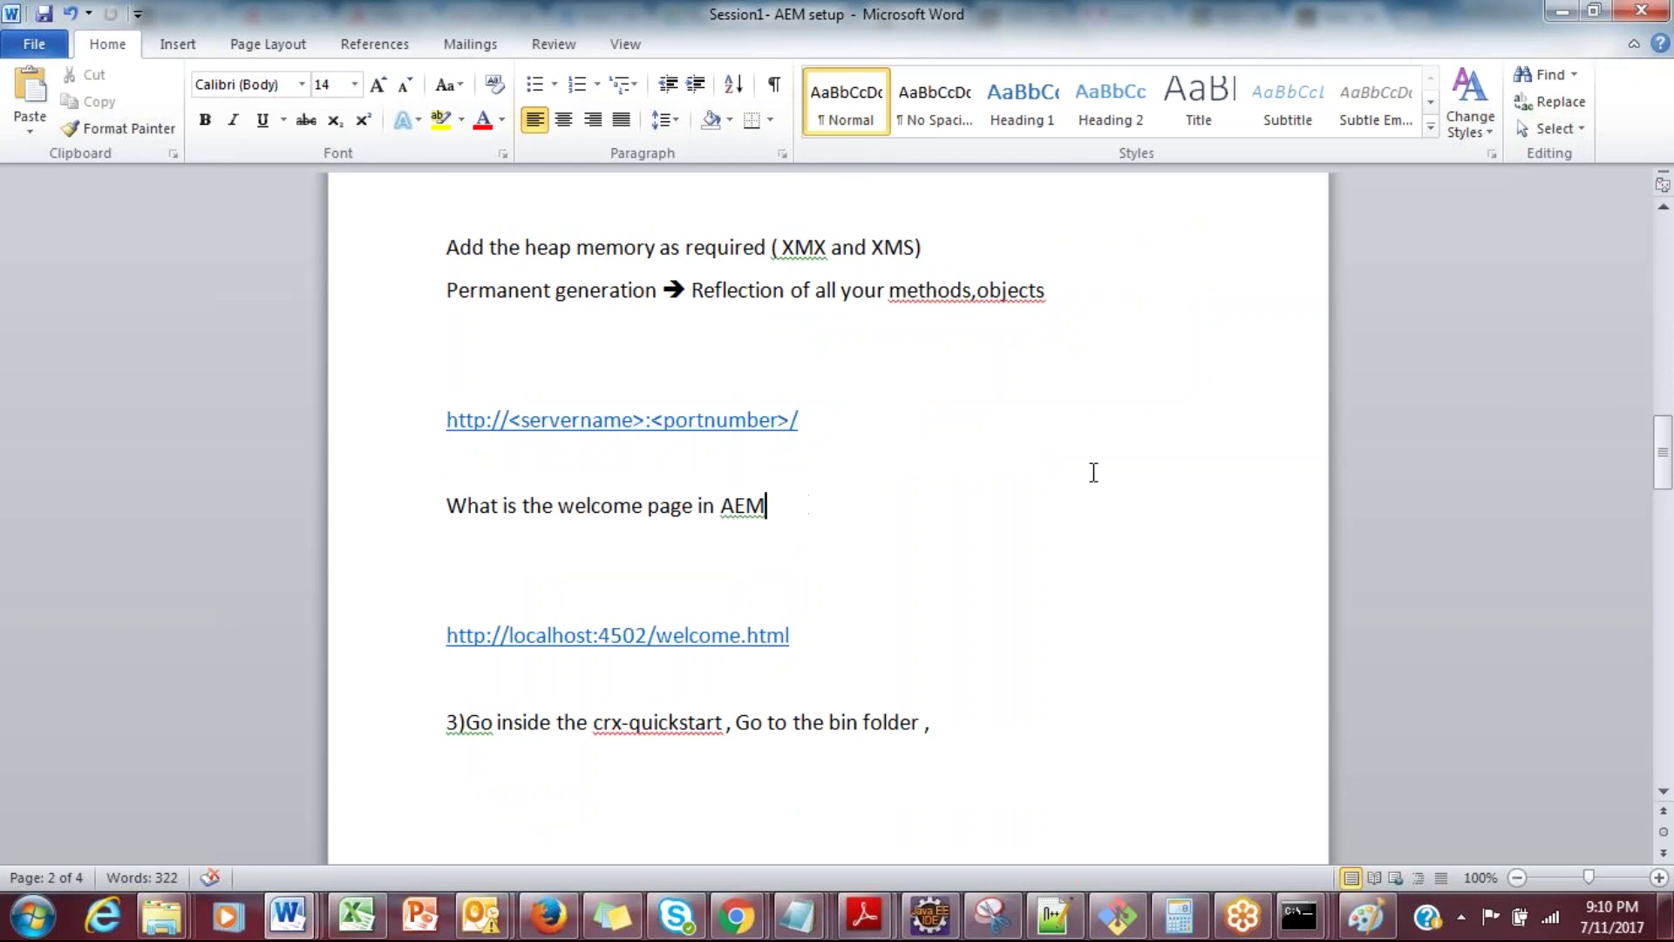
drag(1663, 447, 1669, 511)
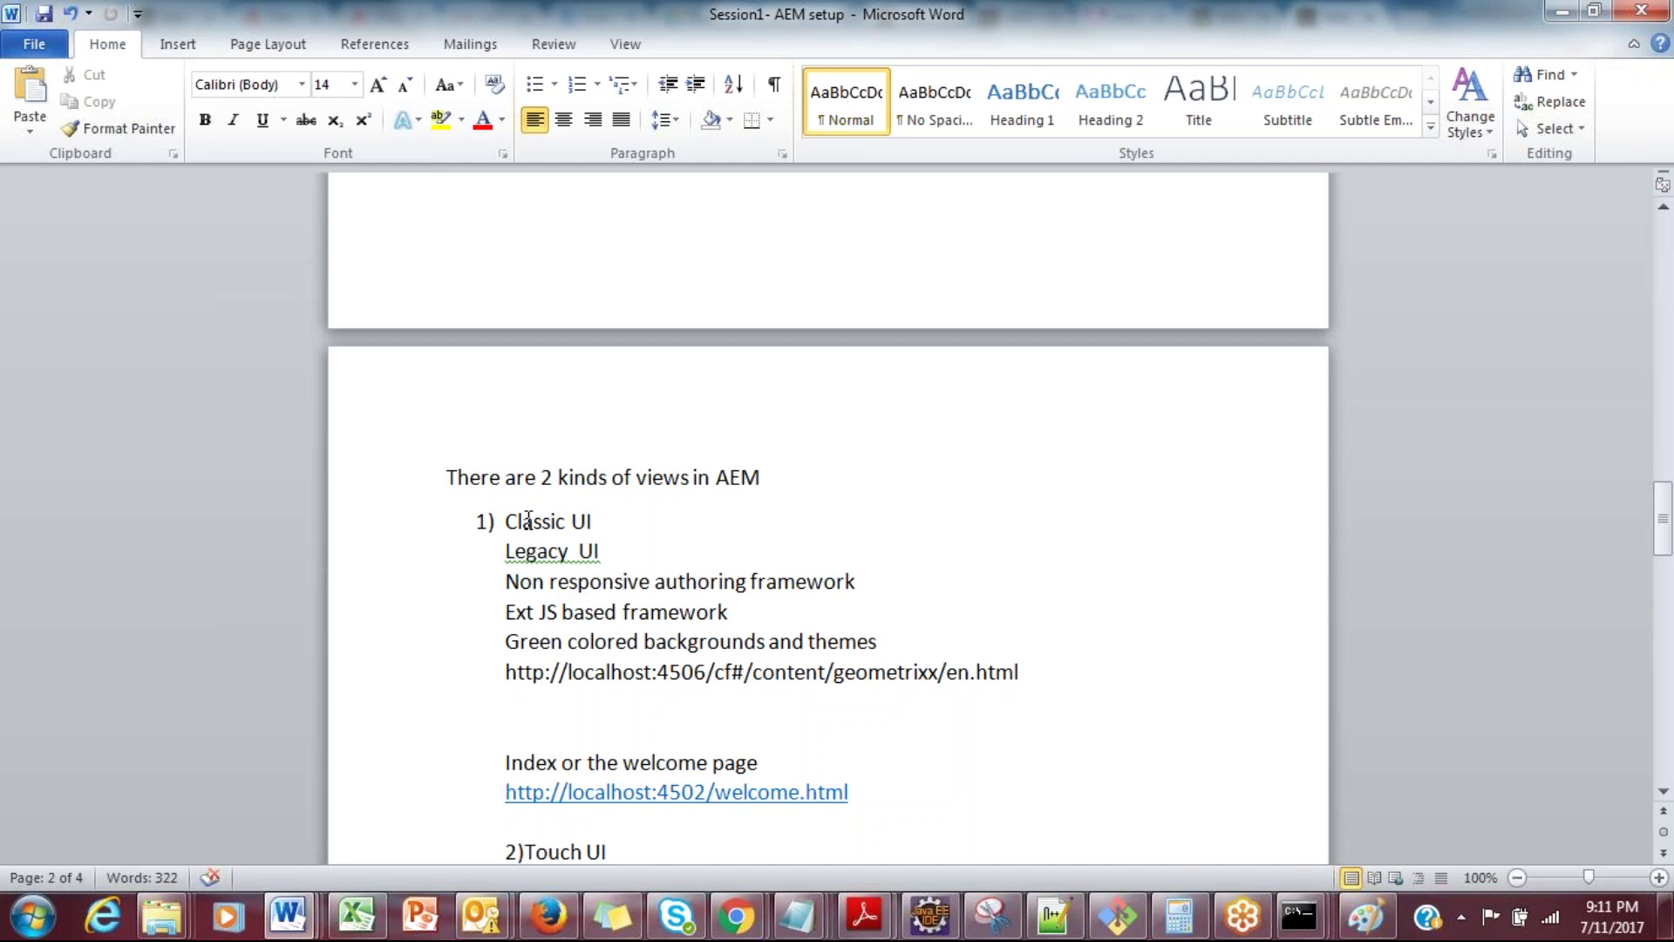
Step: Glance at the AEM welcome page in Chrome, then select 'of', 'authoring' and 'backgrounds' in the notes
key(alt+Tab)
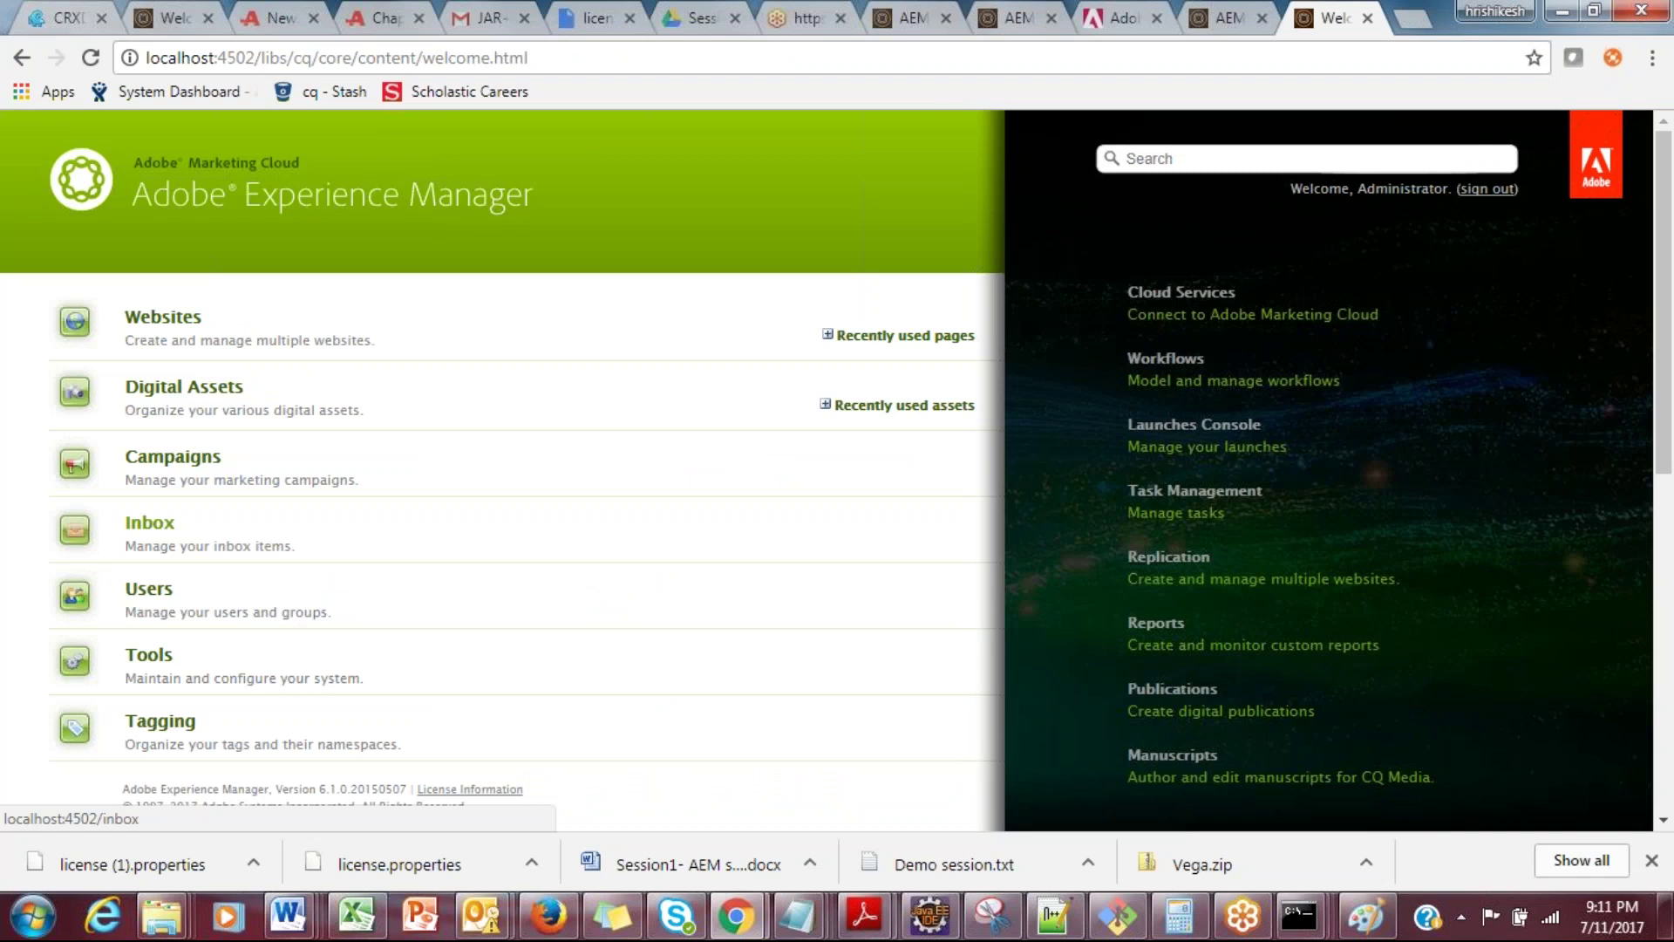
key(alt+Tab)
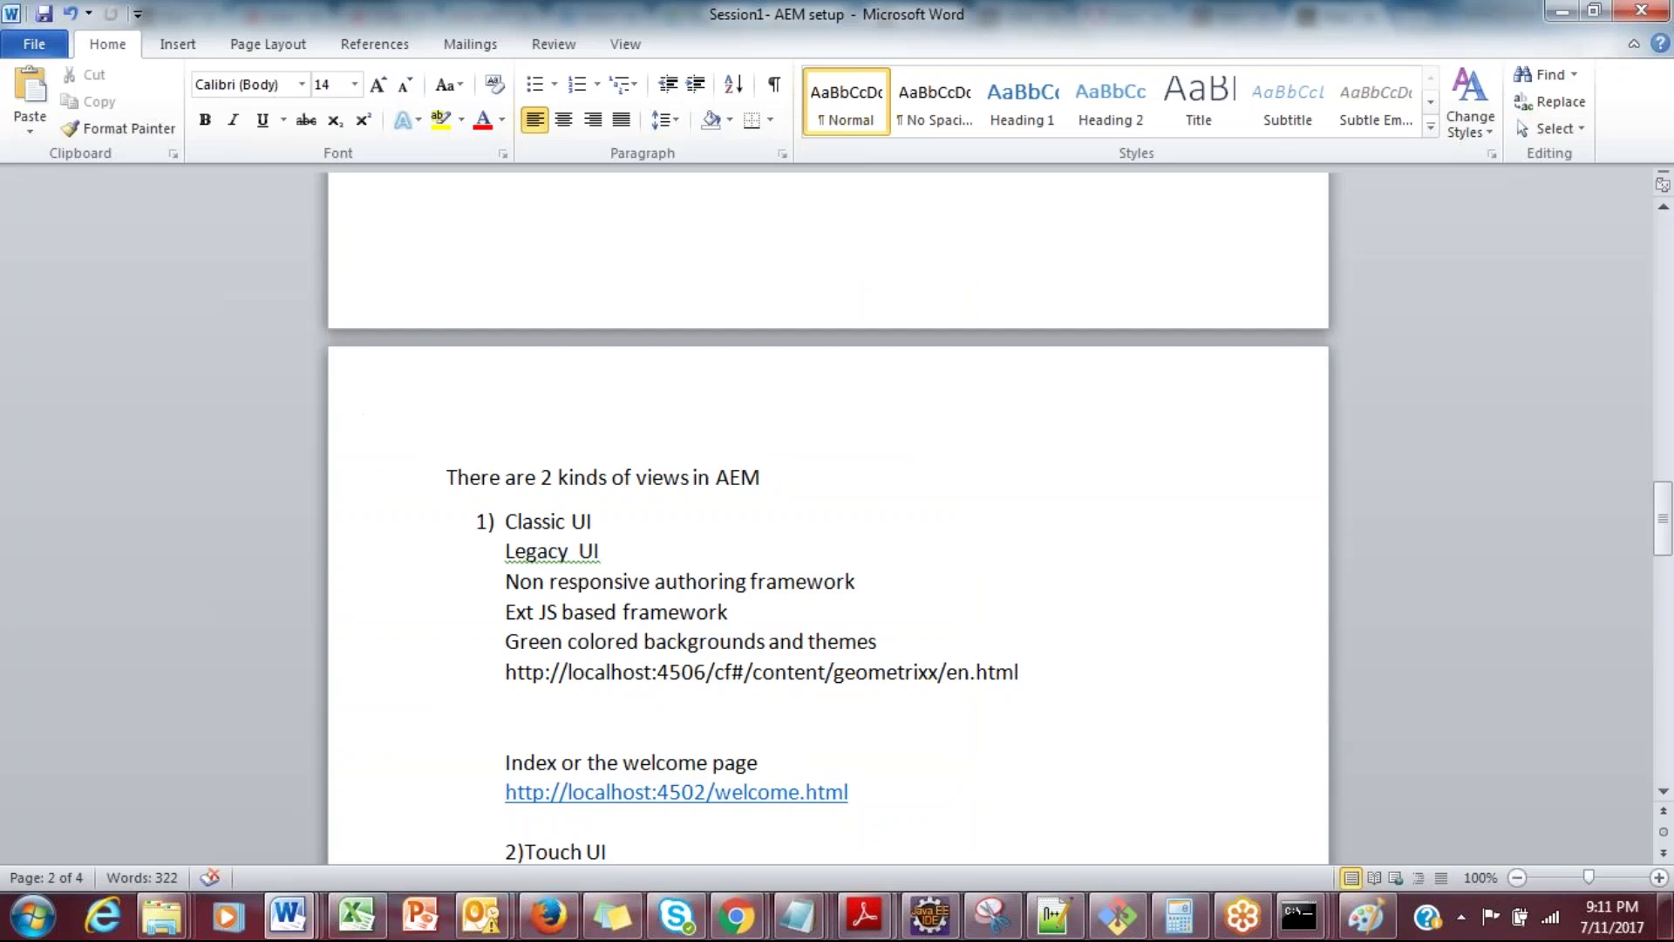
double_click(624, 478)
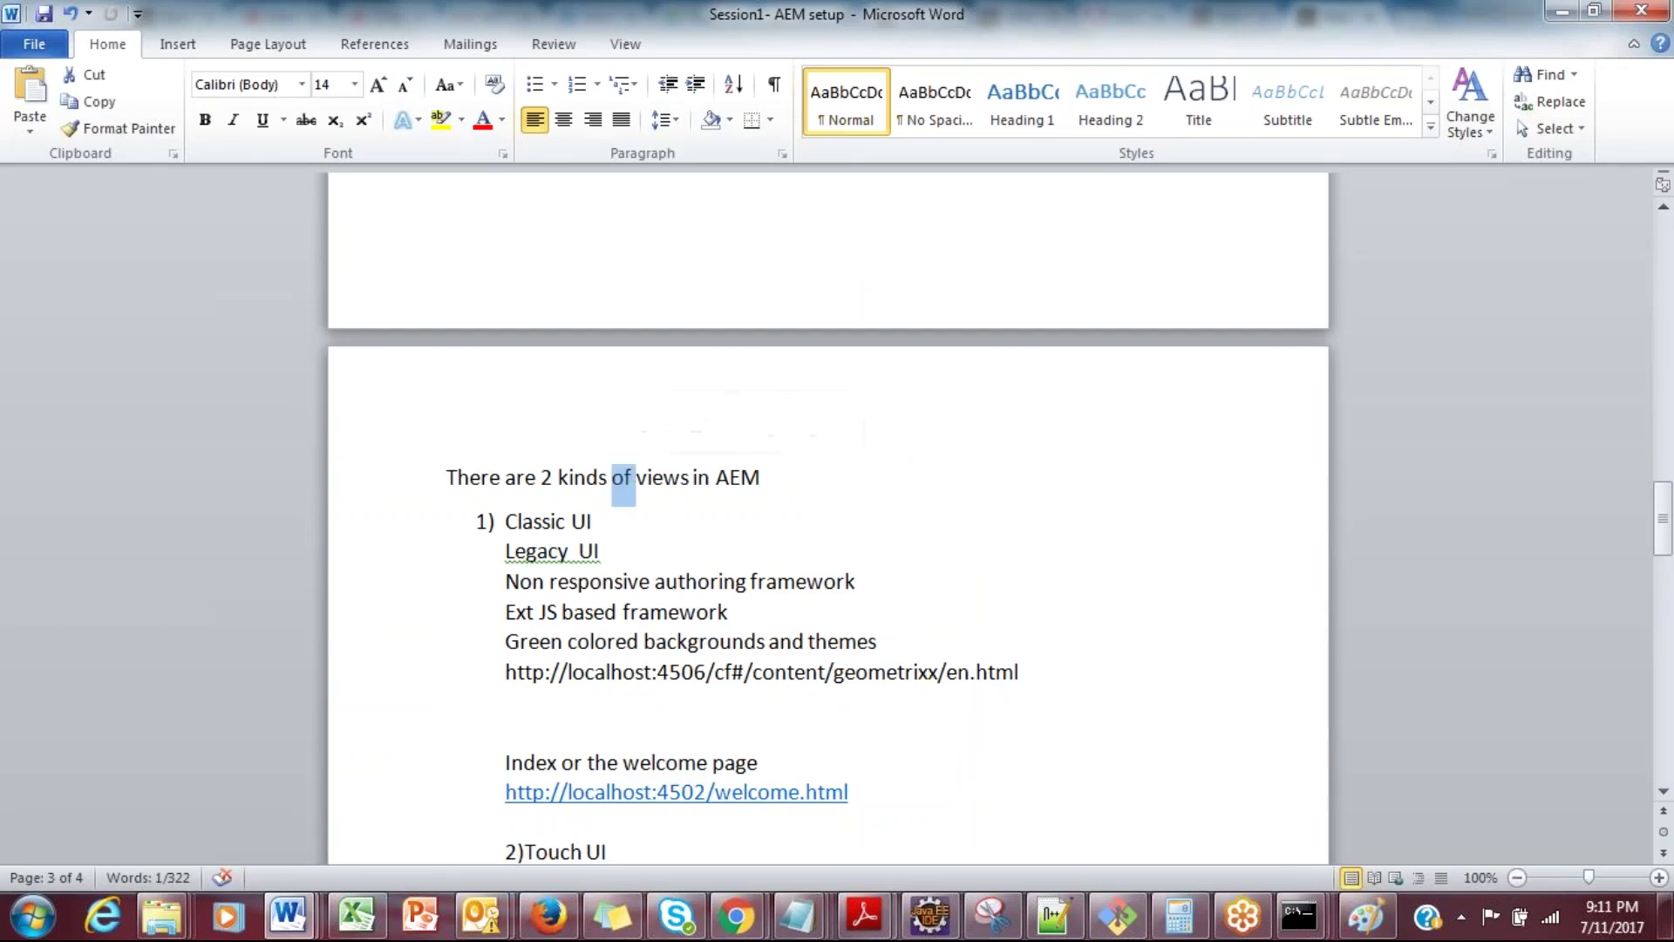
double_click(685, 581)
click(719, 703)
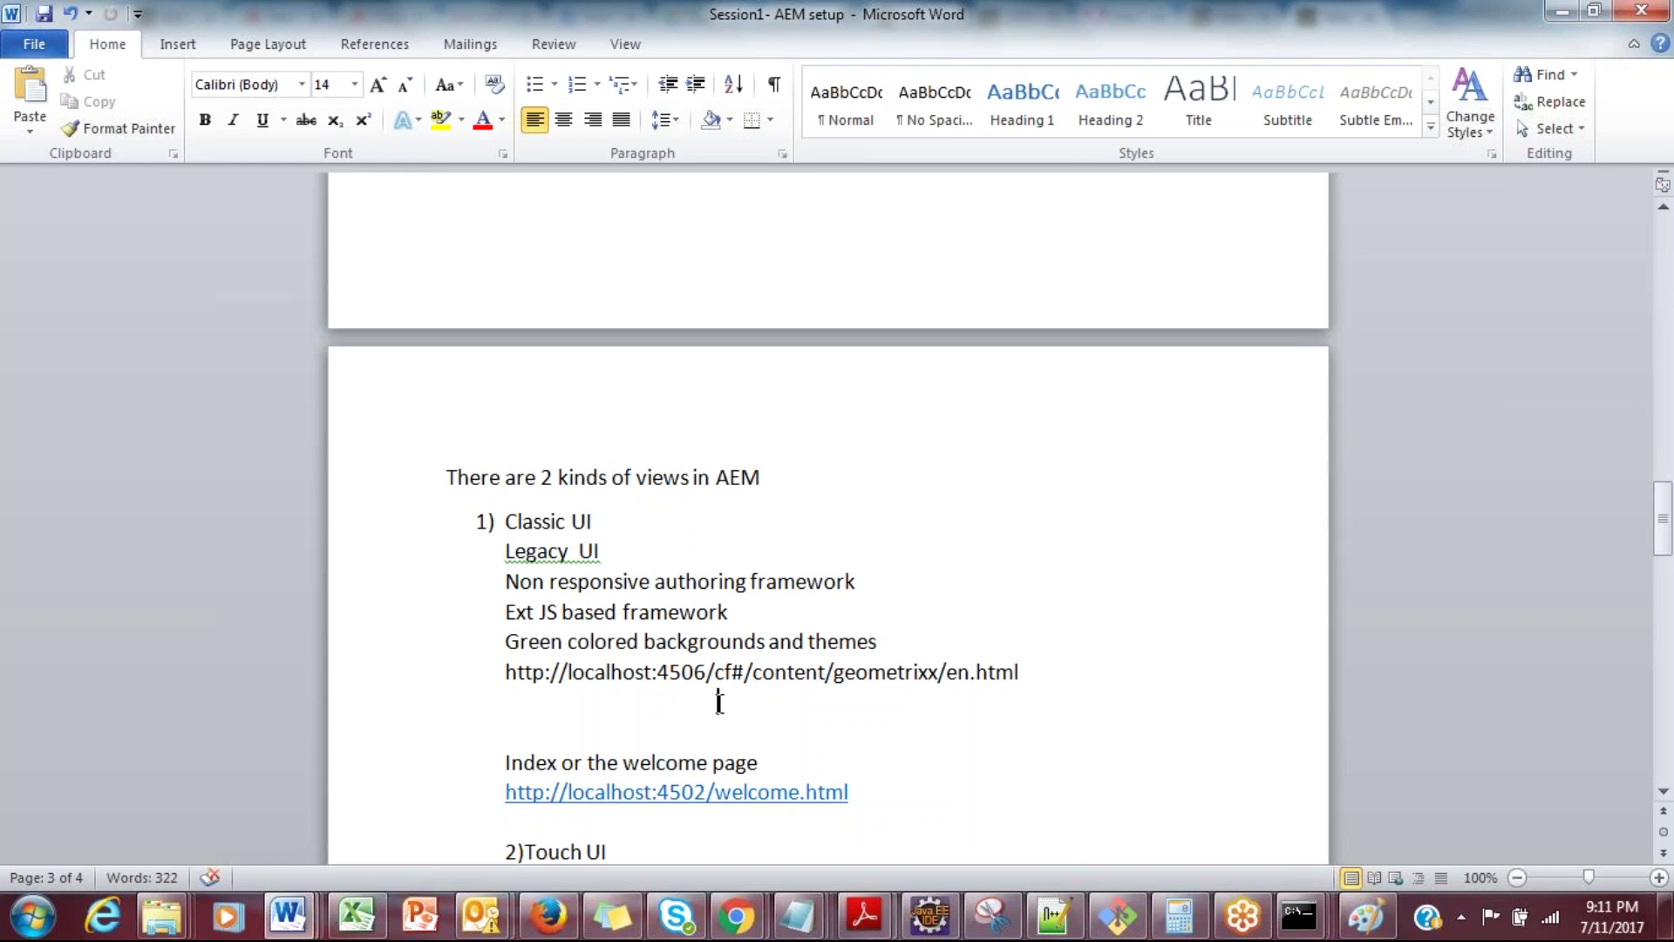
double_click(701, 644)
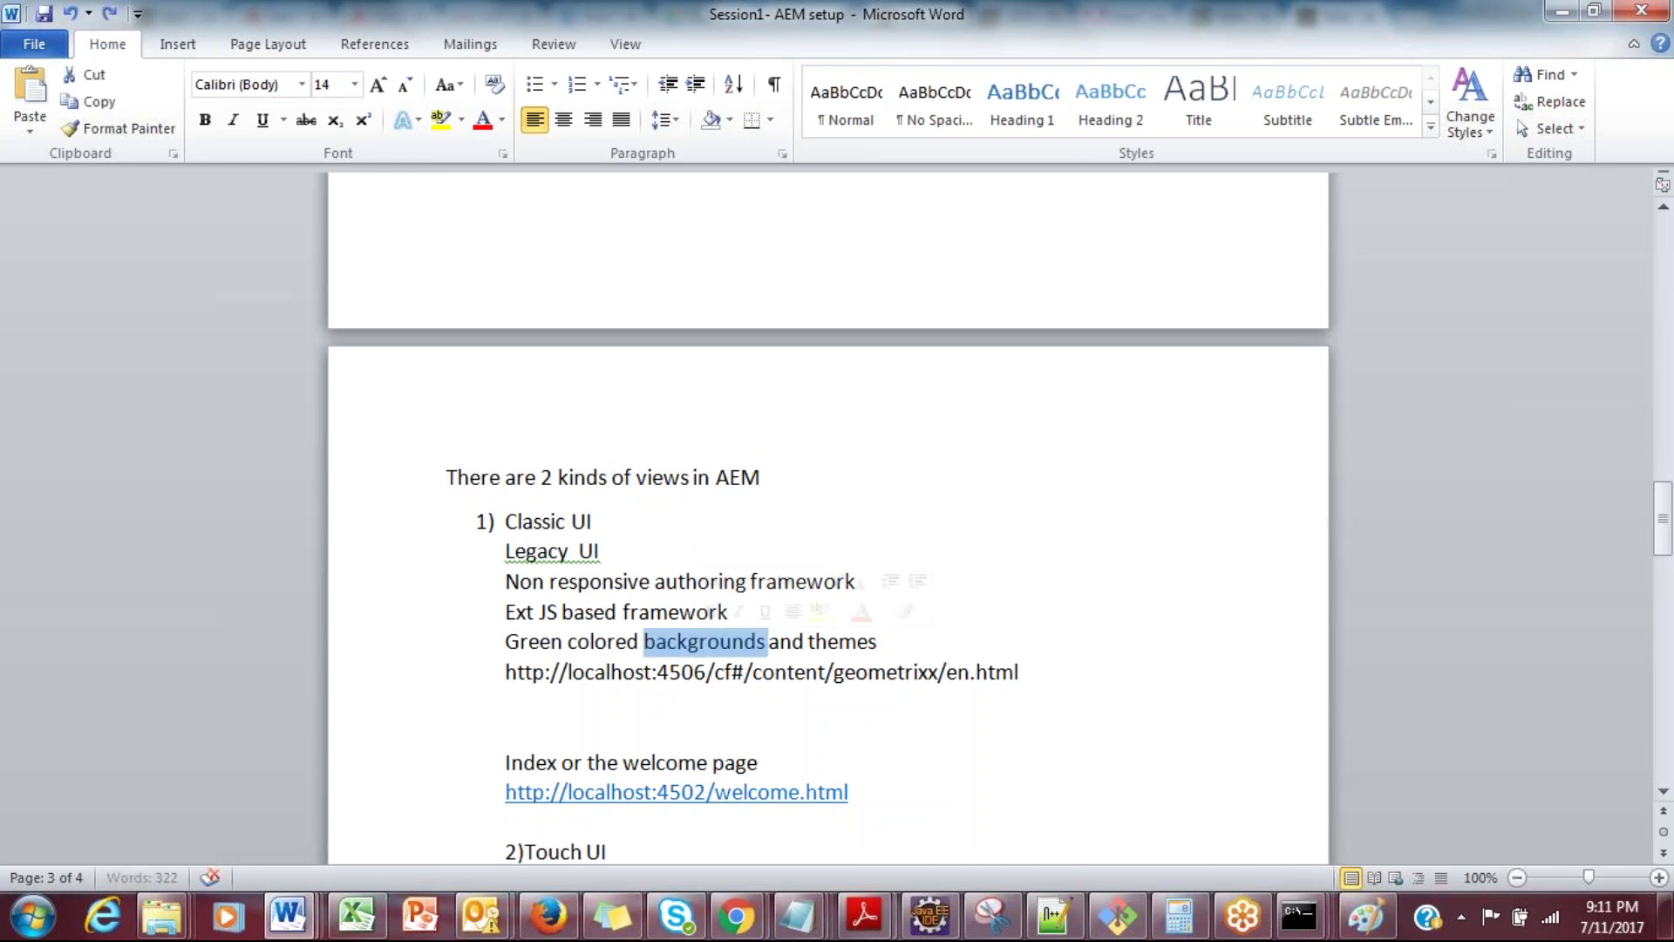
Step: Open the page header and Page Setup, then close both without changes
double_click(598, 446)
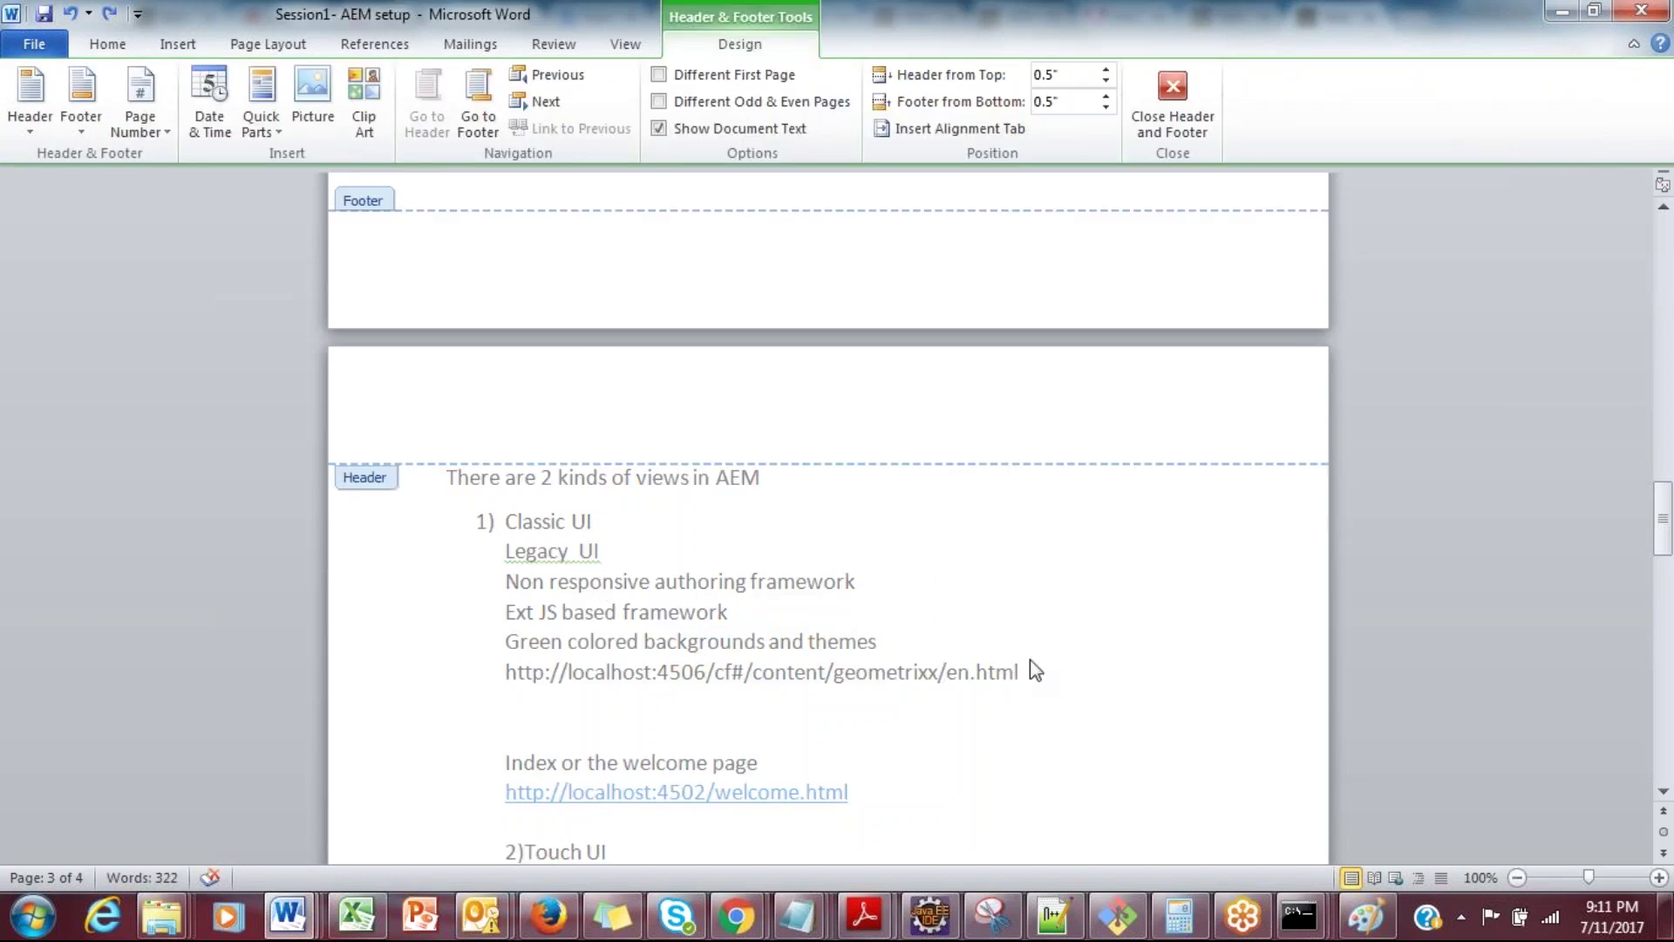
double_click(290, 362)
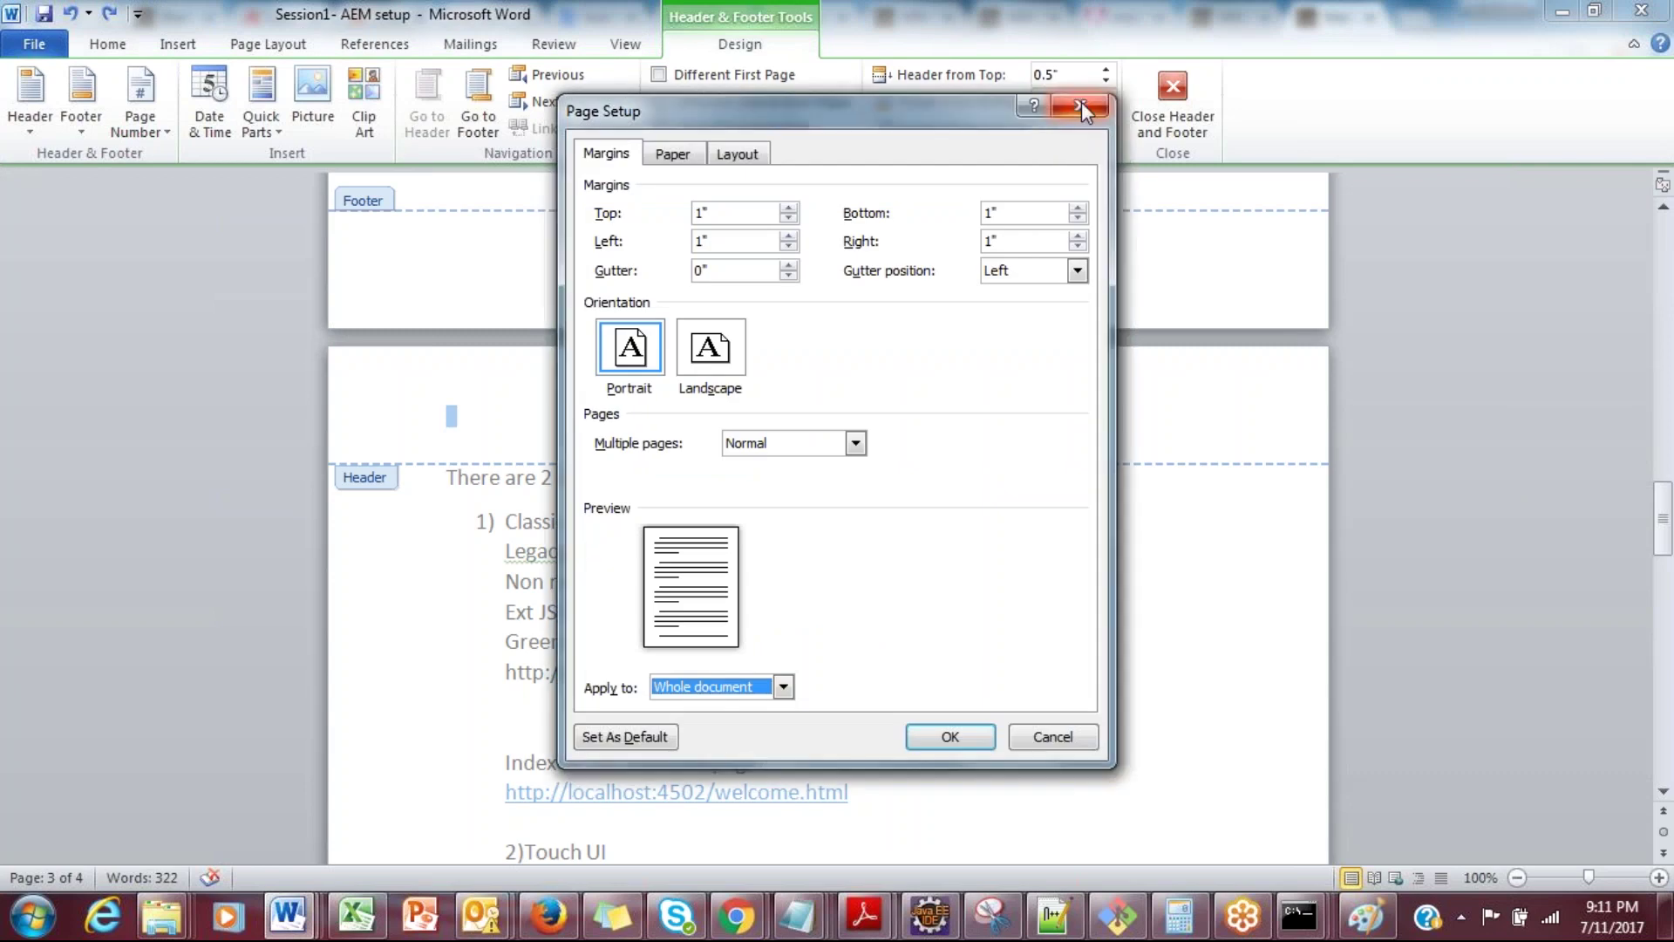
key(Escape)
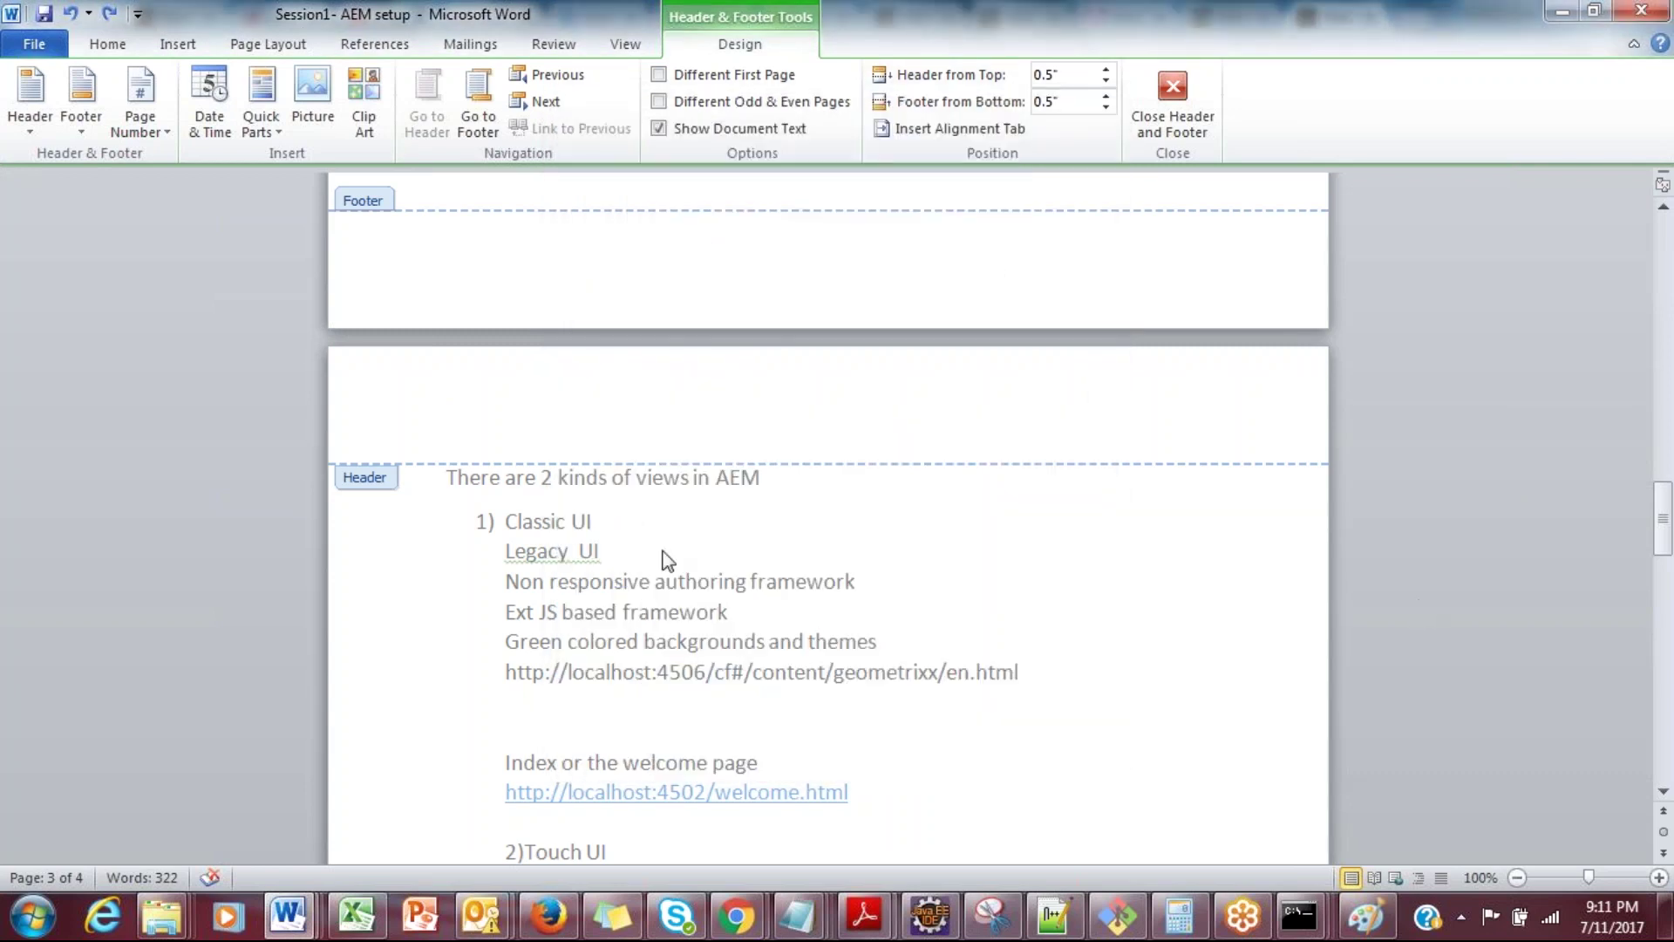
double_click(599, 477)
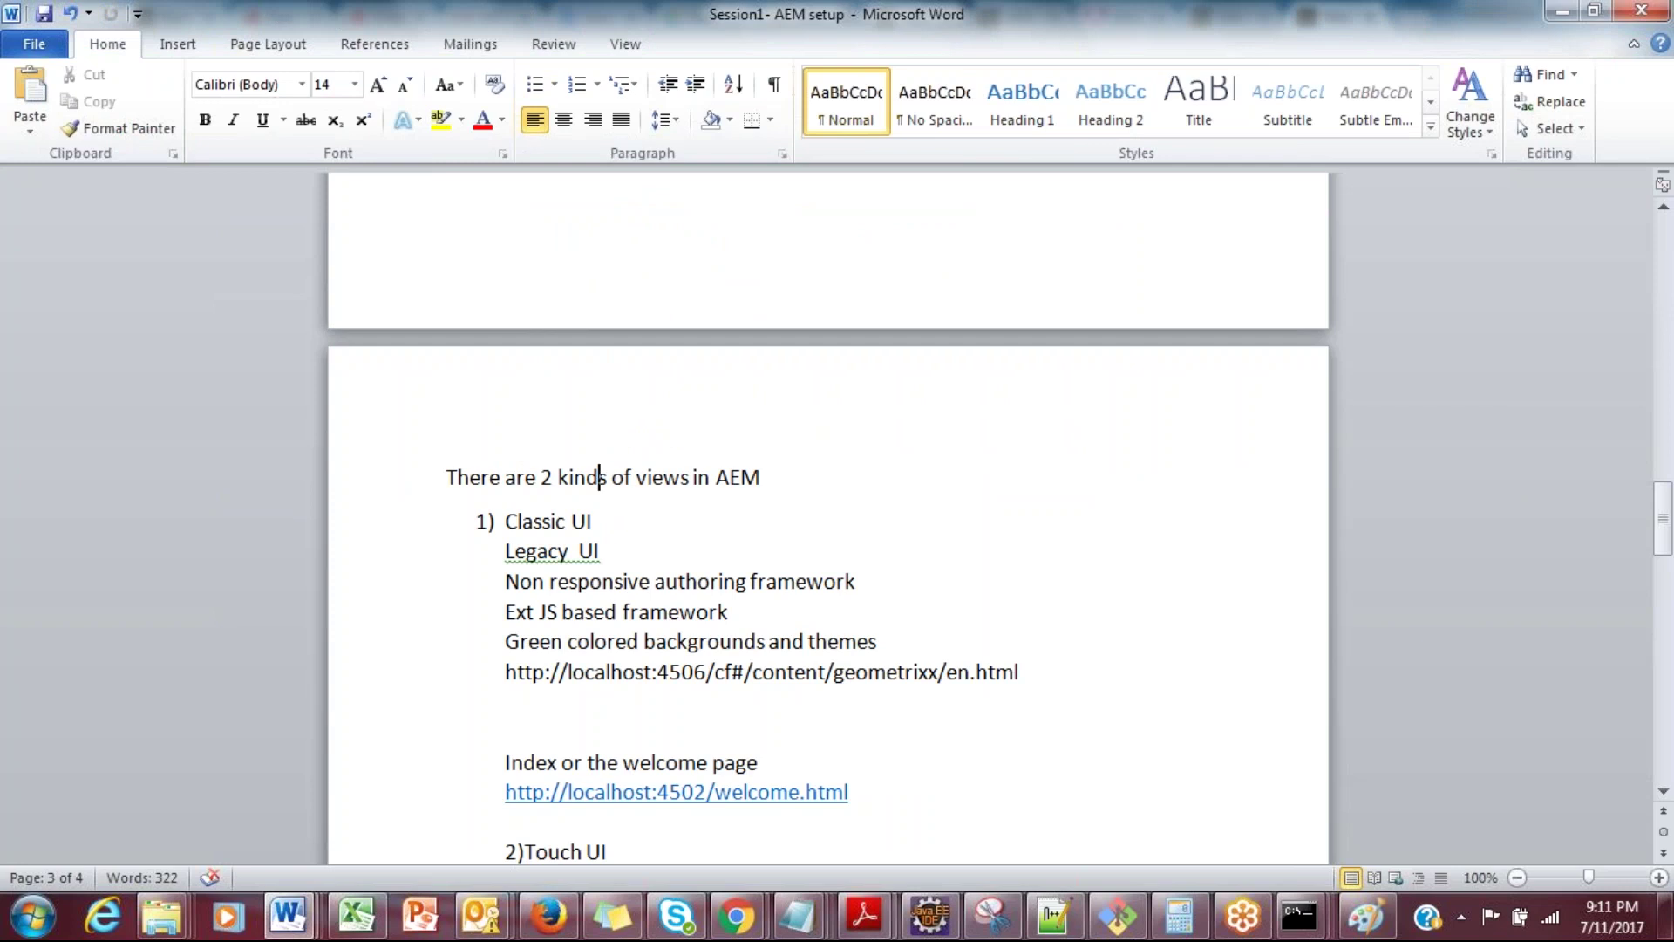
Step: Select the words Classic, Legacy and responsive in the notes
double_click(566, 521)
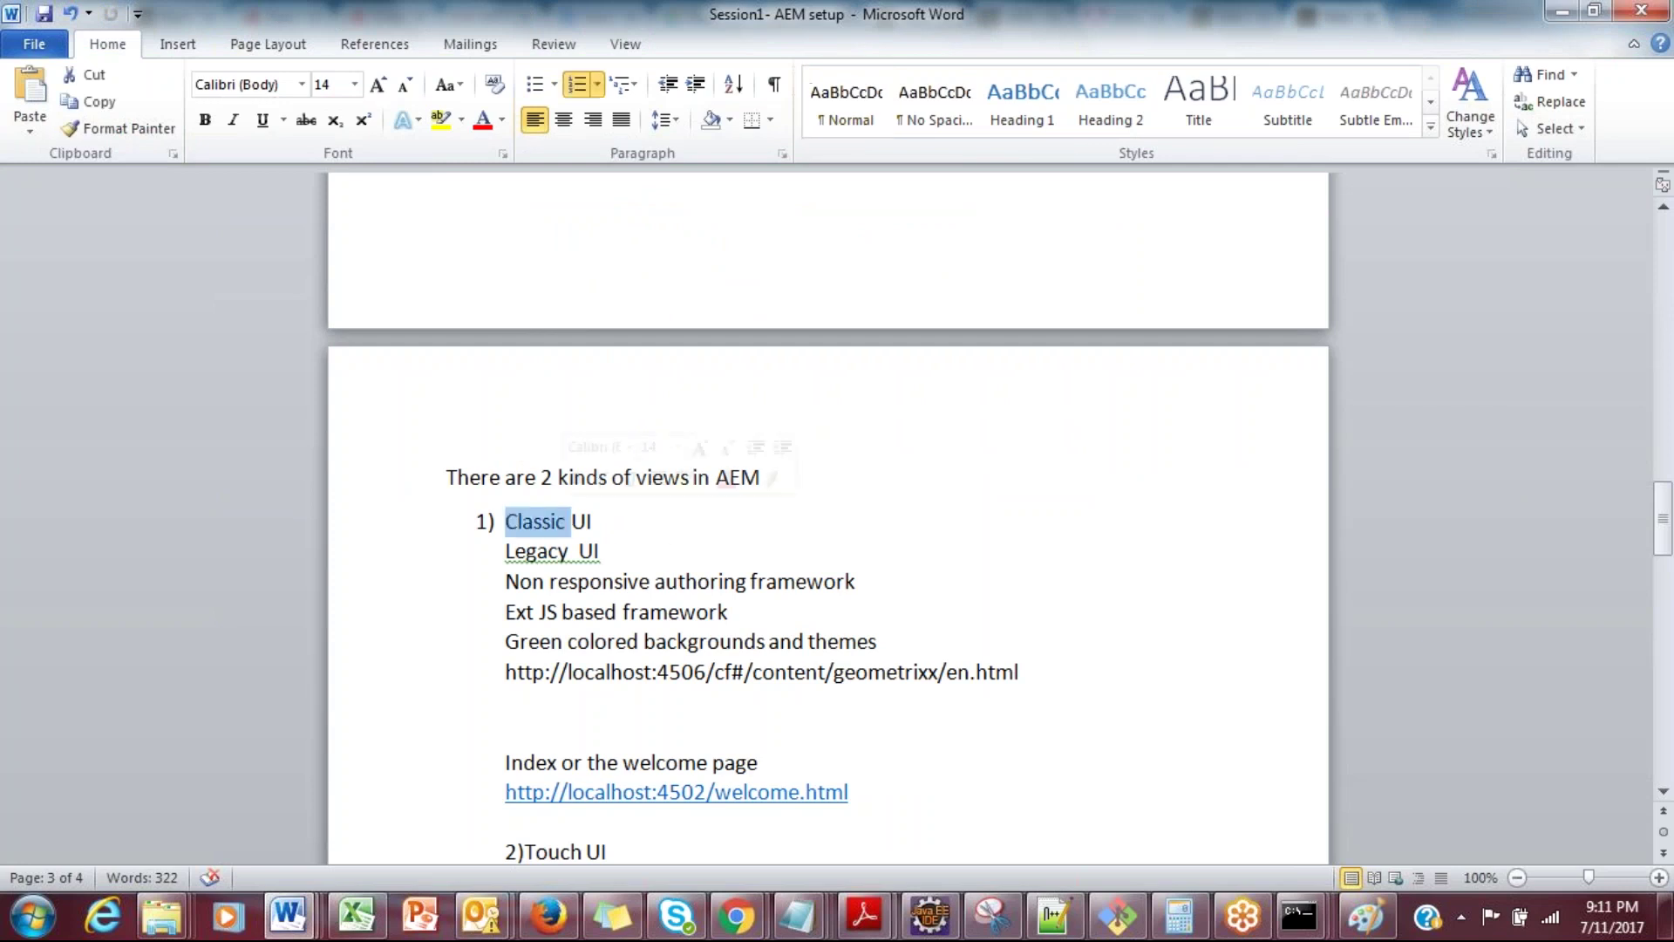
click(547, 550)
double_click(547, 550)
double_click(599, 581)
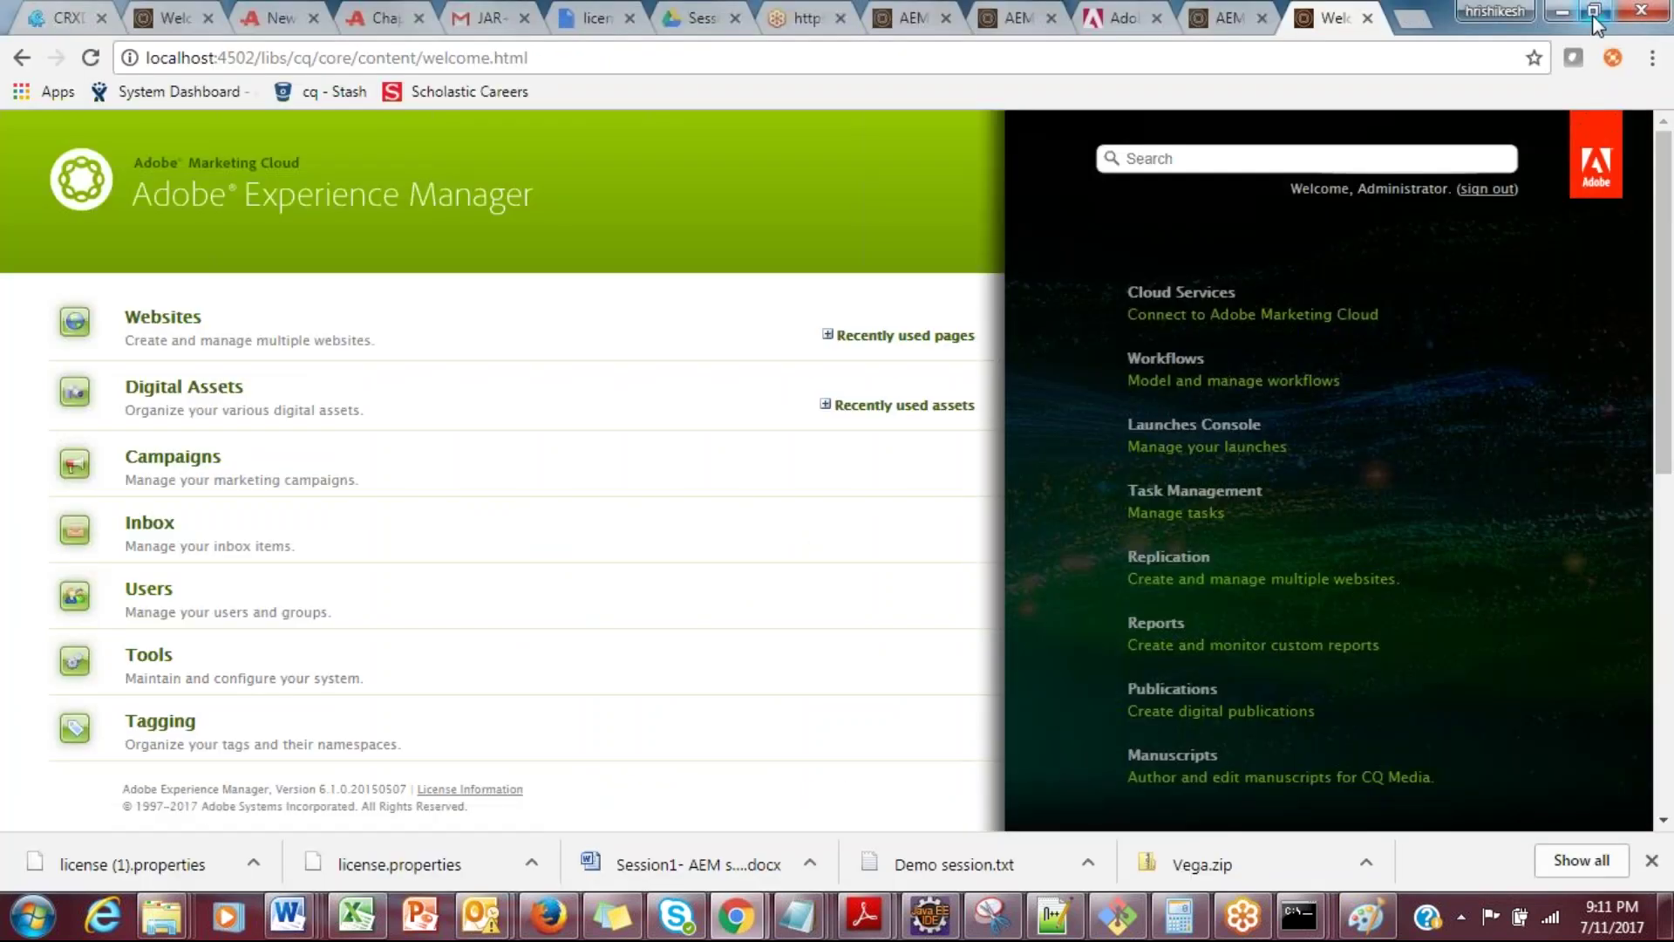
click(1594, 12)
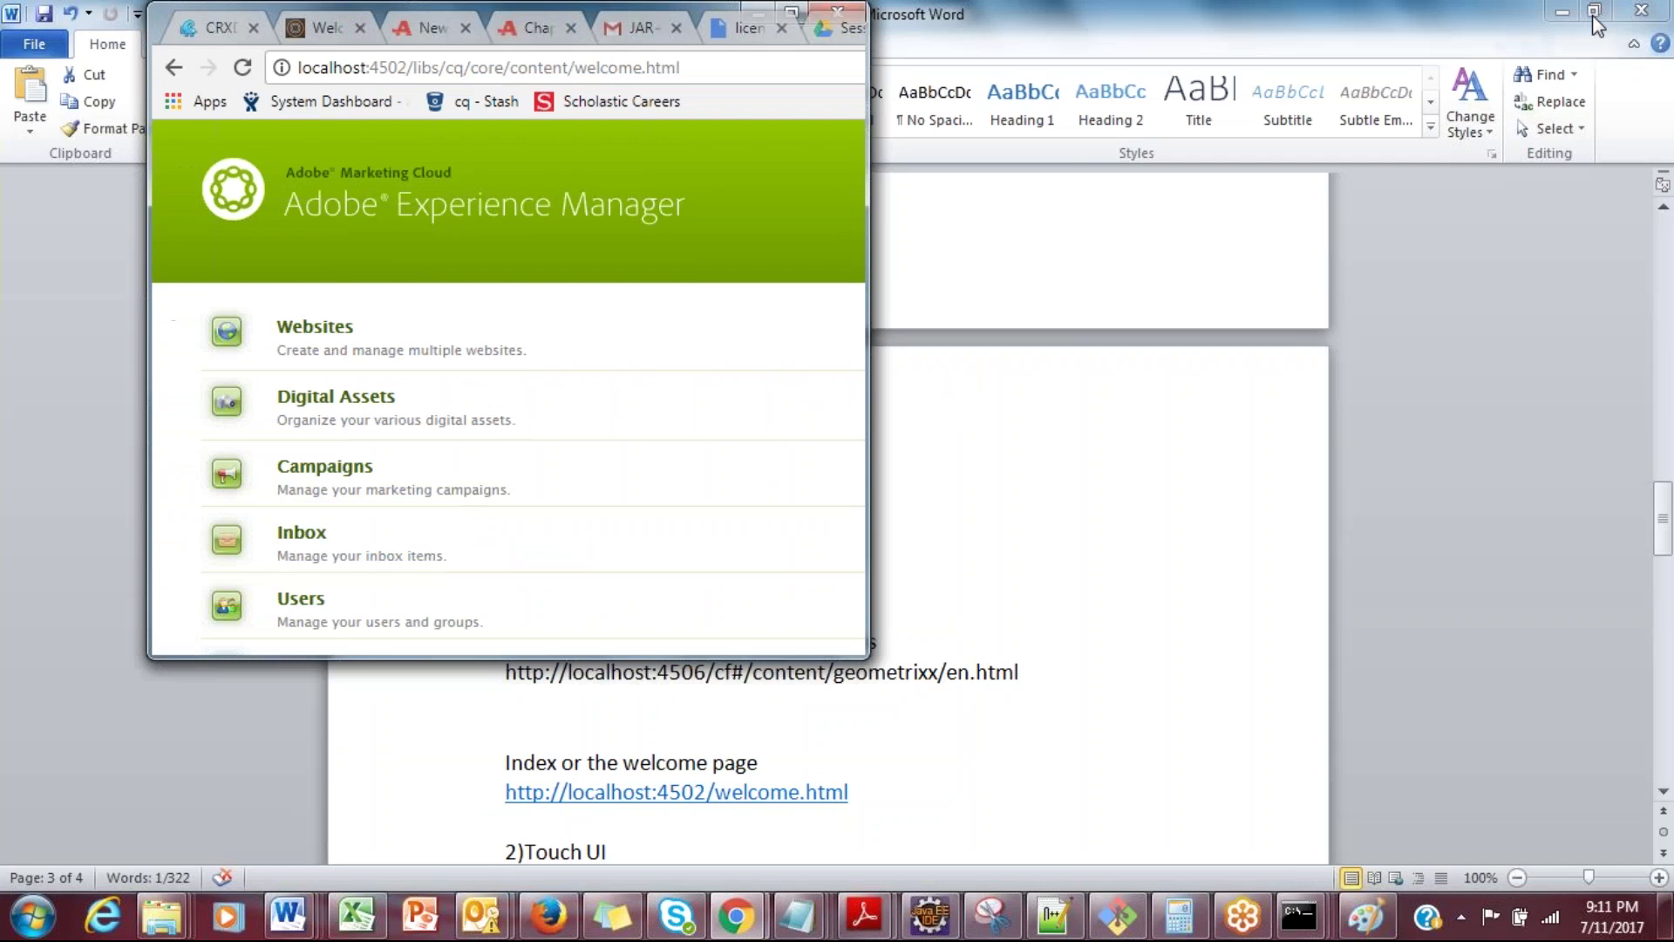
drag(468, 580, 501, 816)
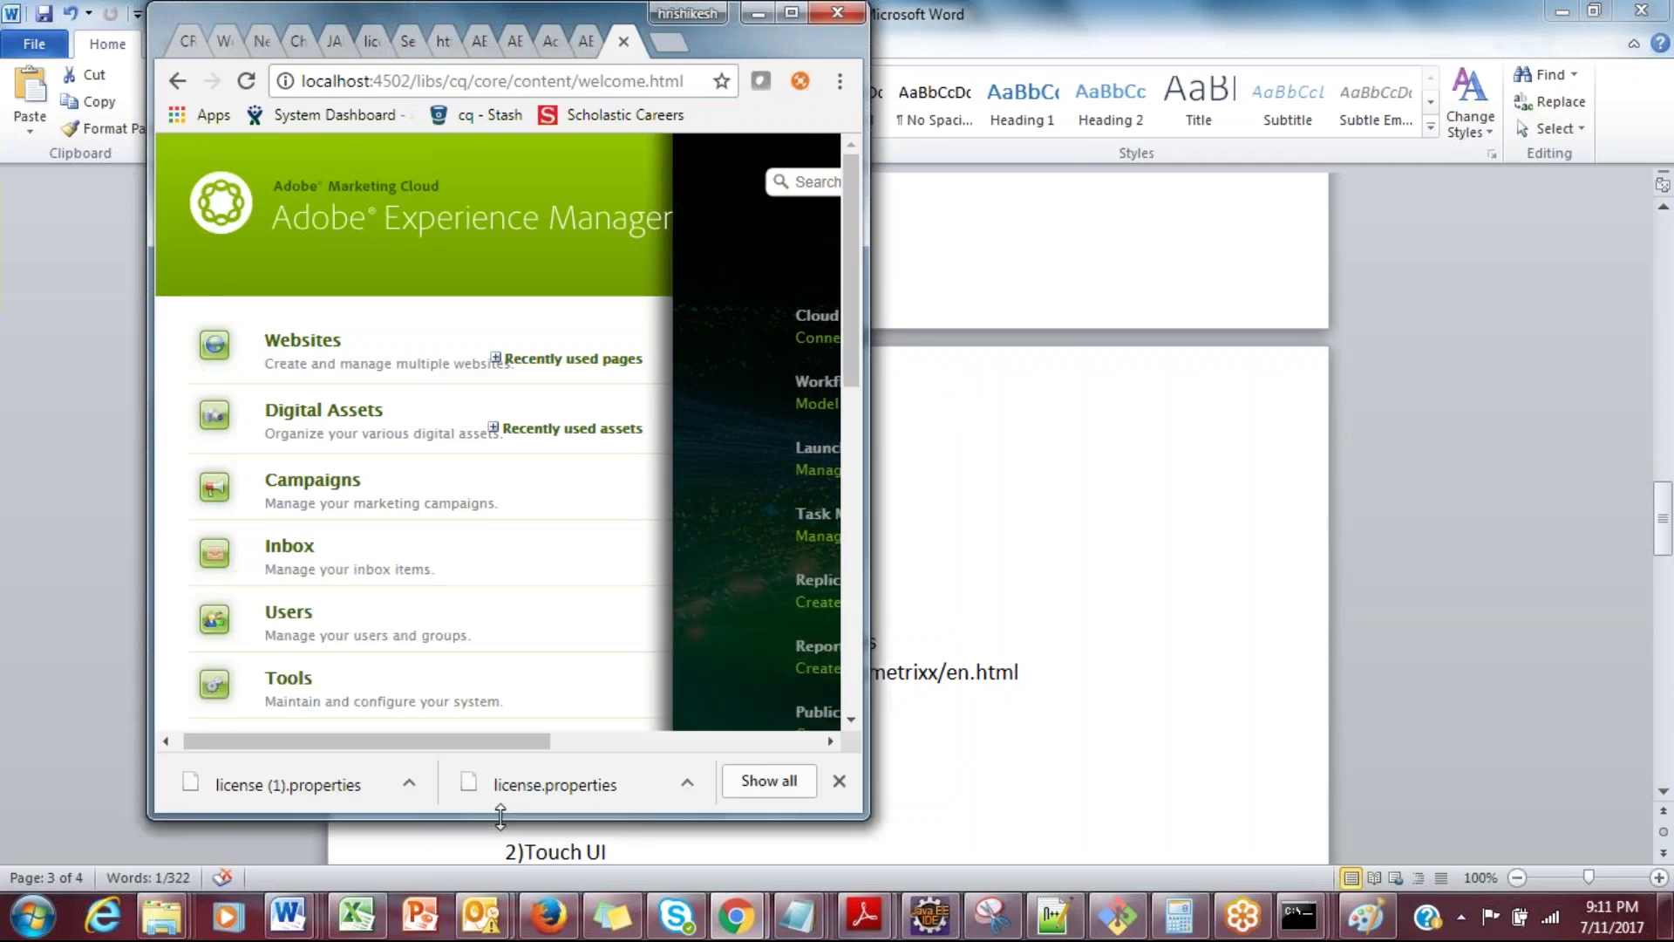
double_click(483, 12)
drag(1670, 244, 1671, 353)
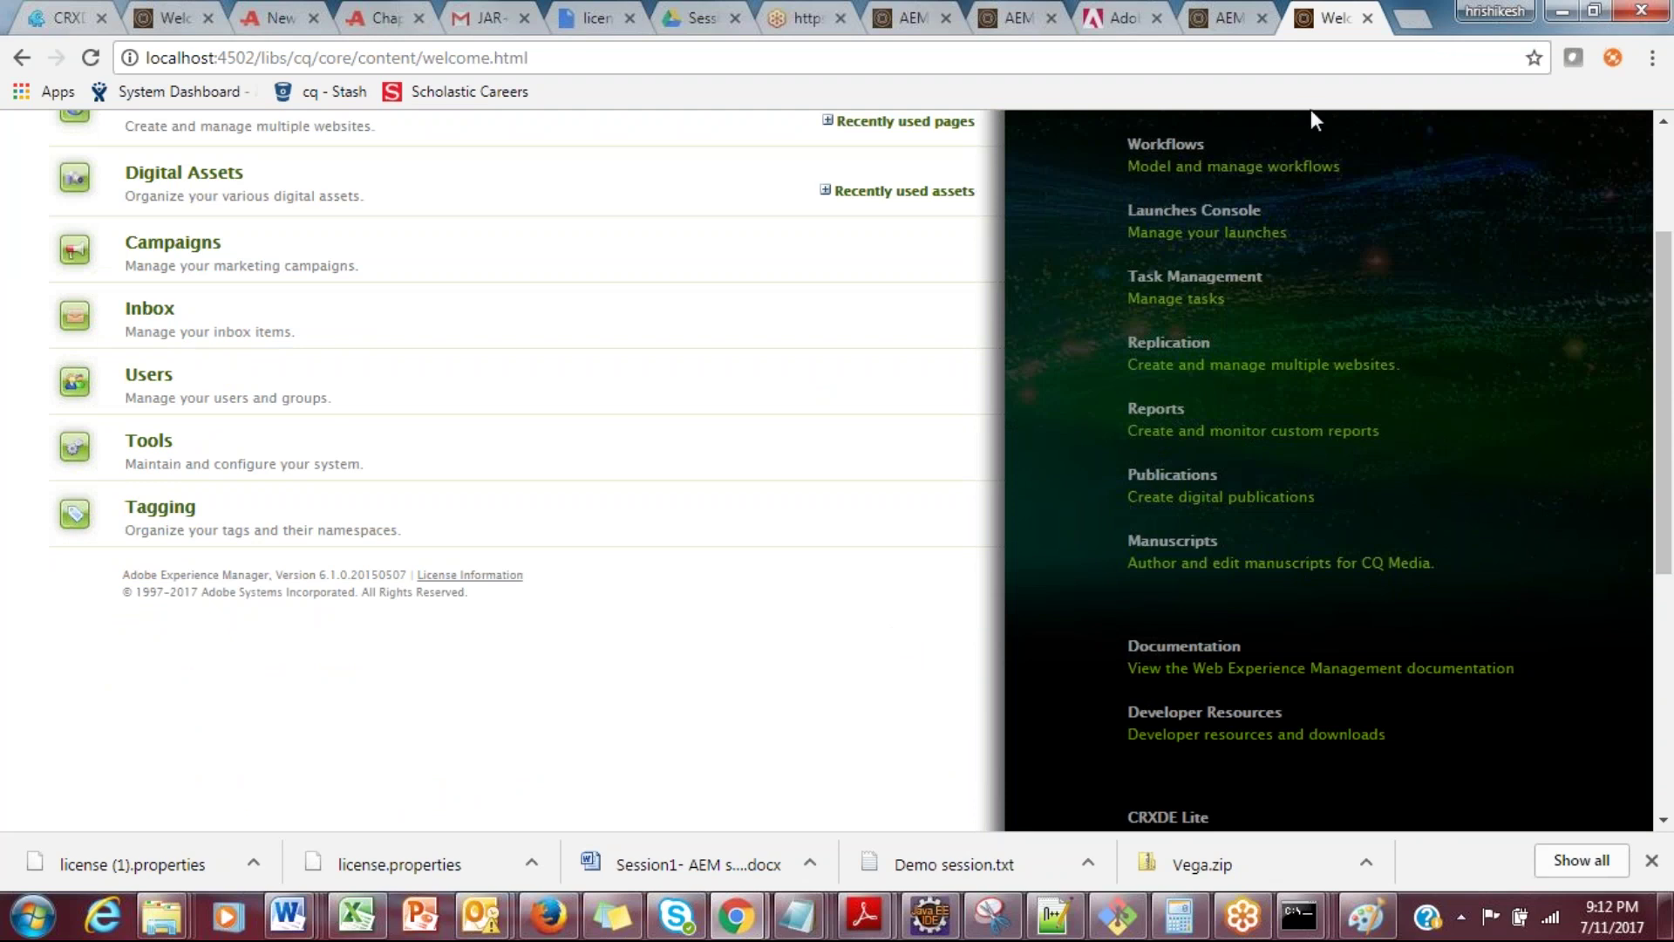
drag(1670, 301, 1668, 188)
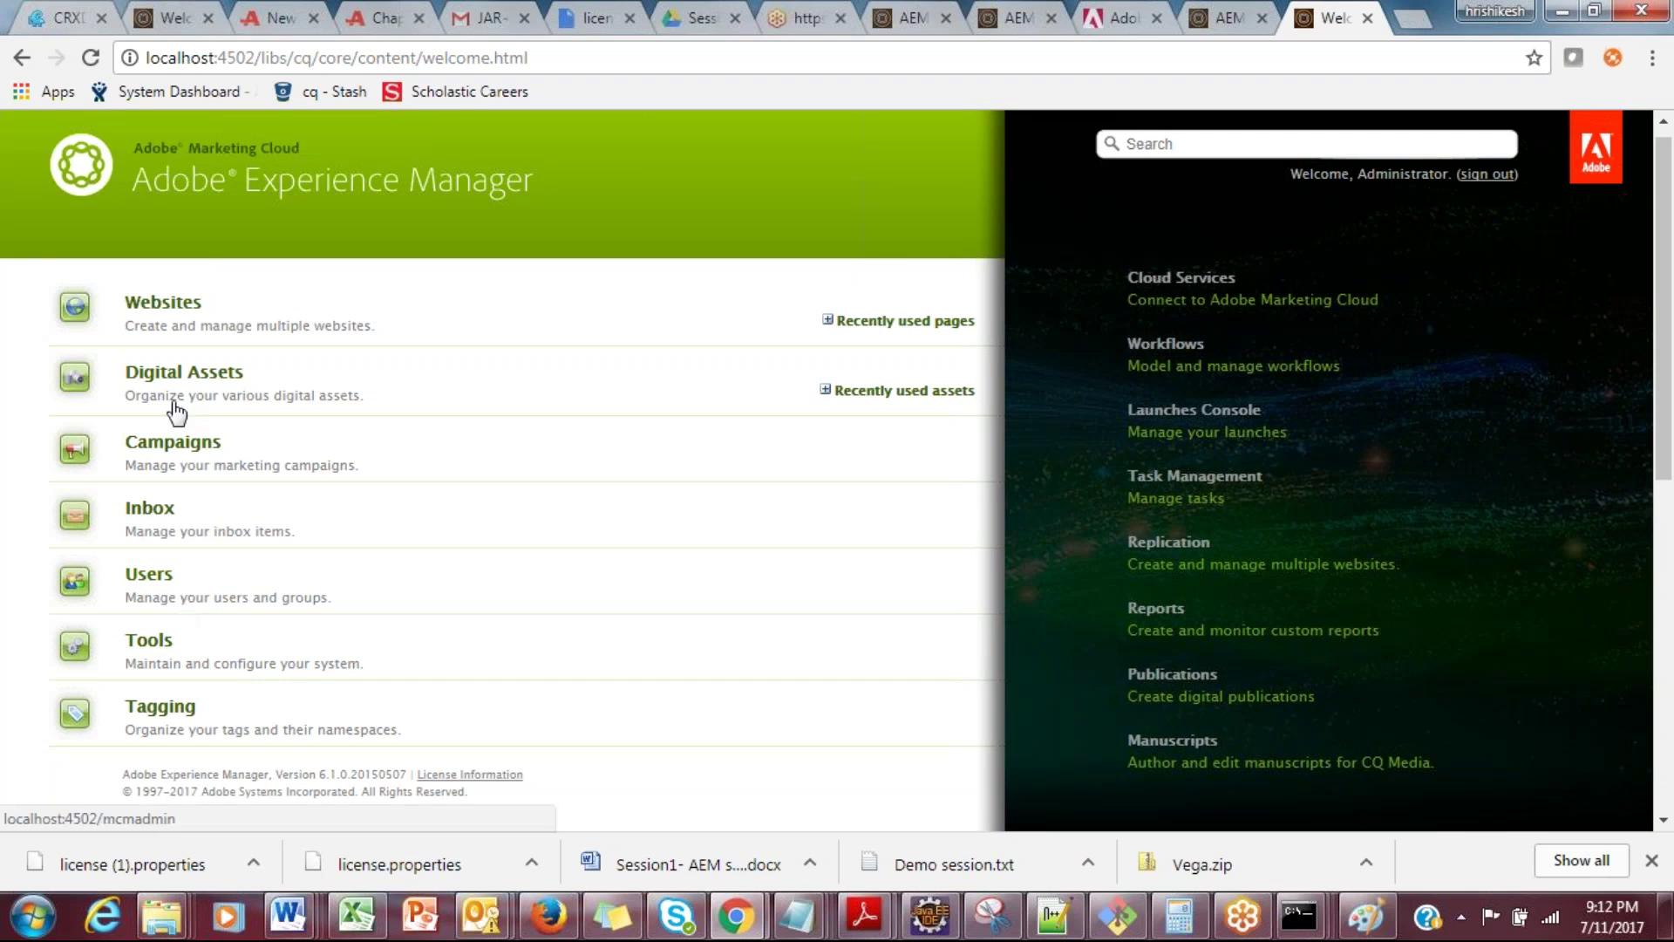
Step: Open Geometrixx Demo Site from Websites and replace editor.html with cf# in its URL
click(163, 303)
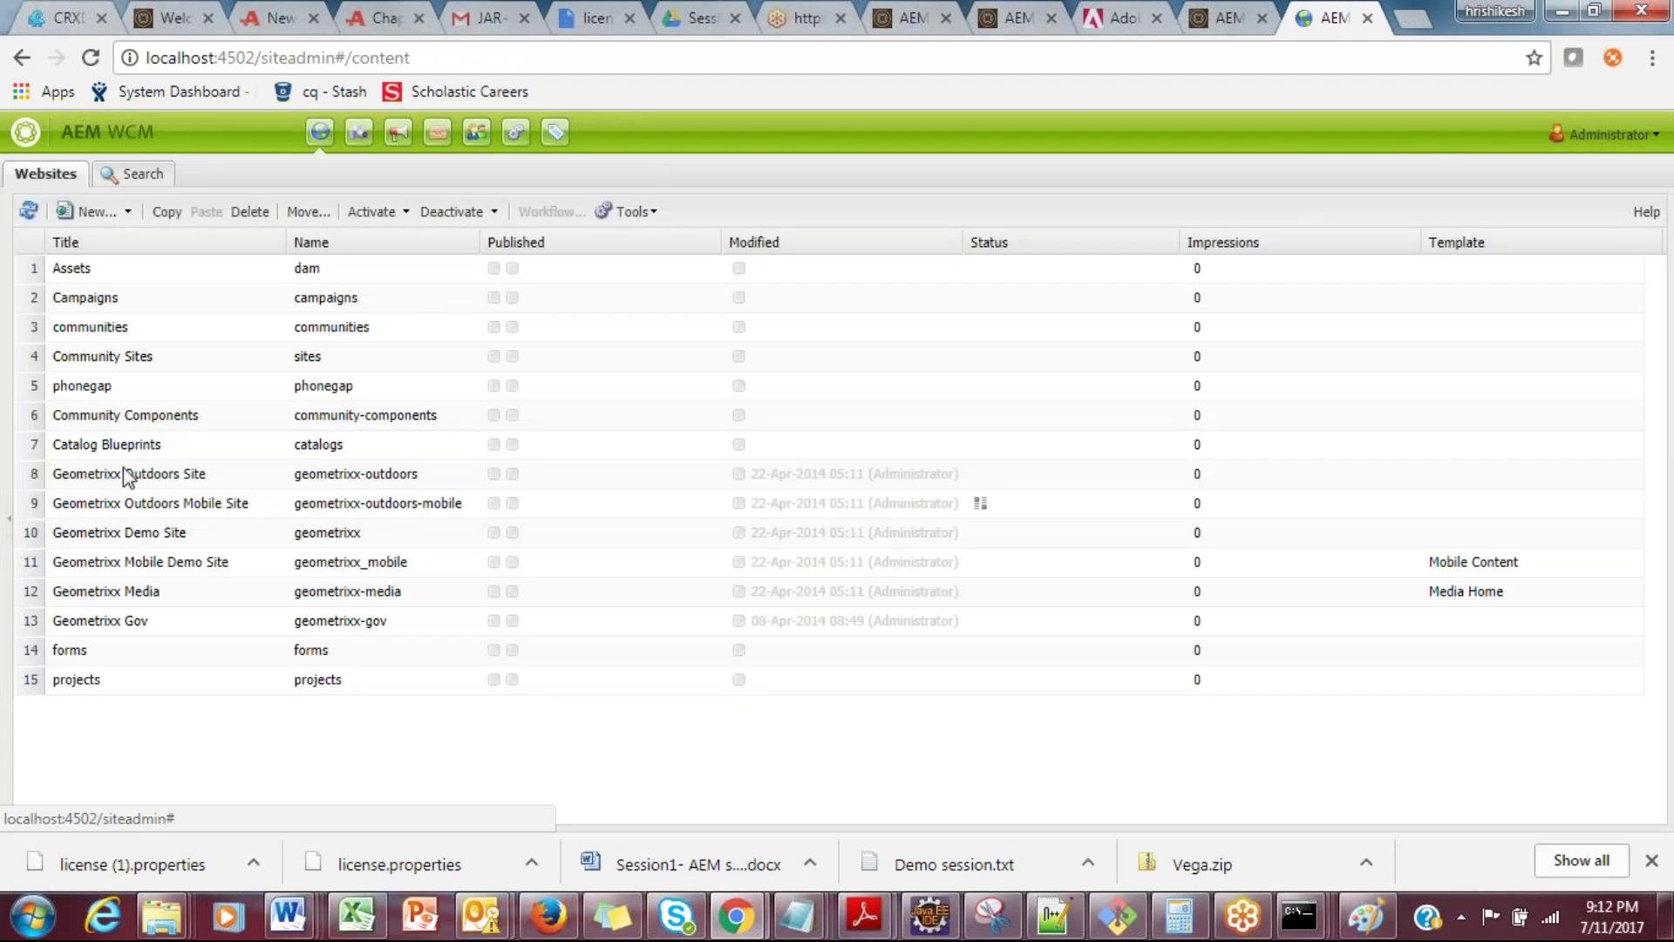
double_click(116, 534)
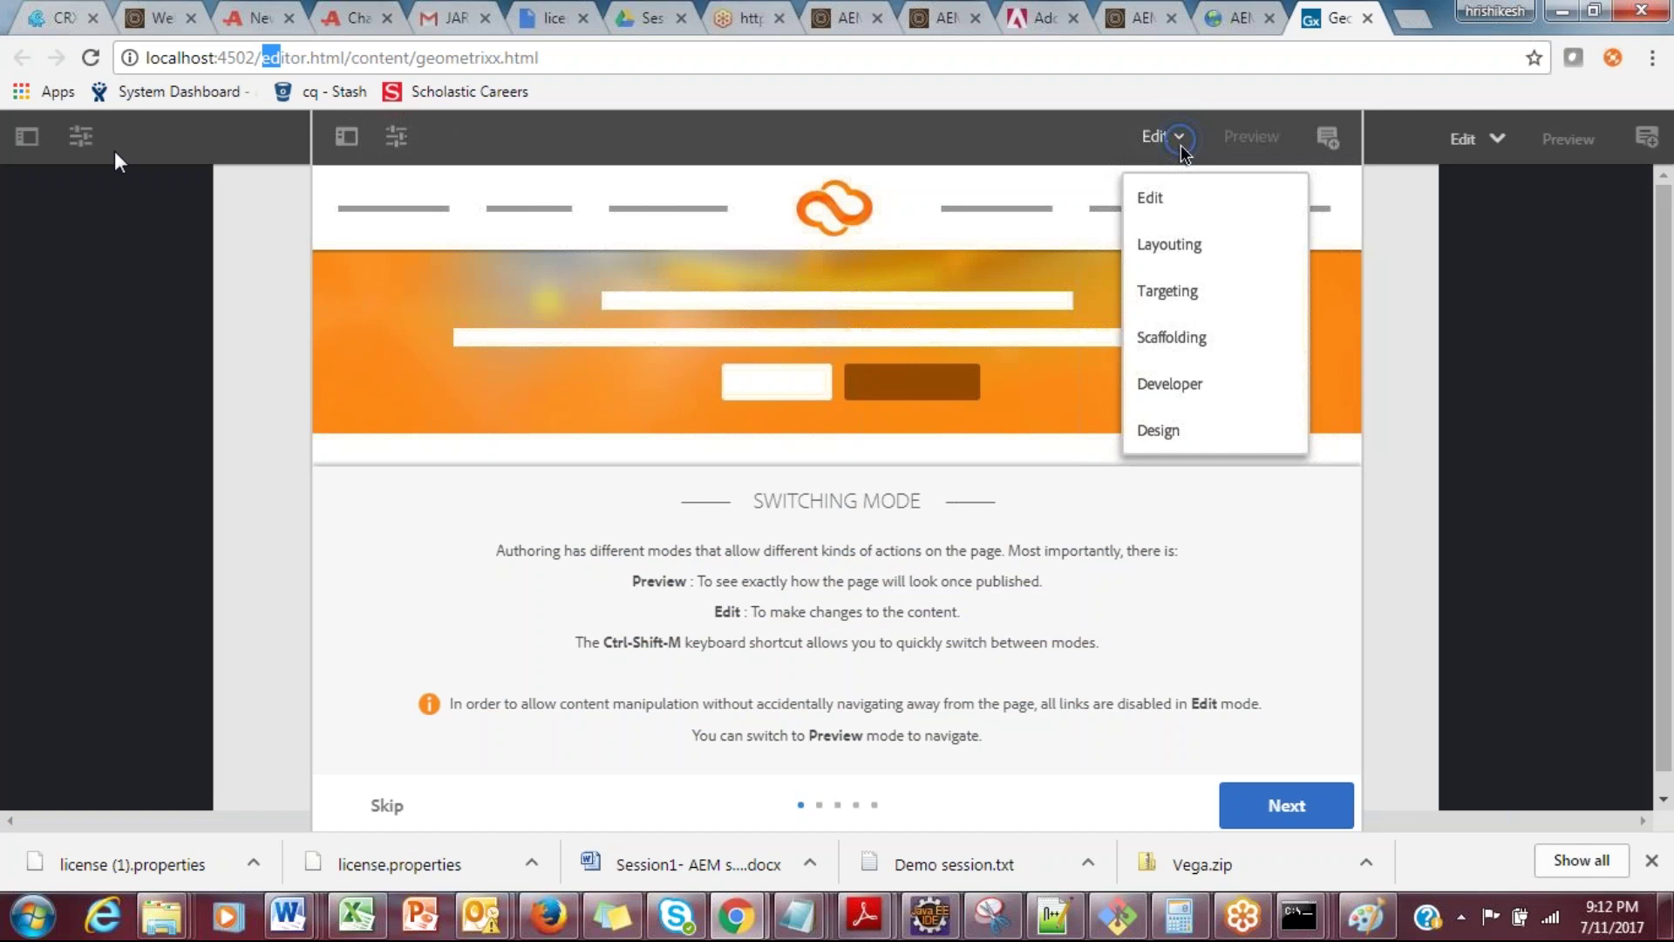
drag(261, 58, 347, 52)
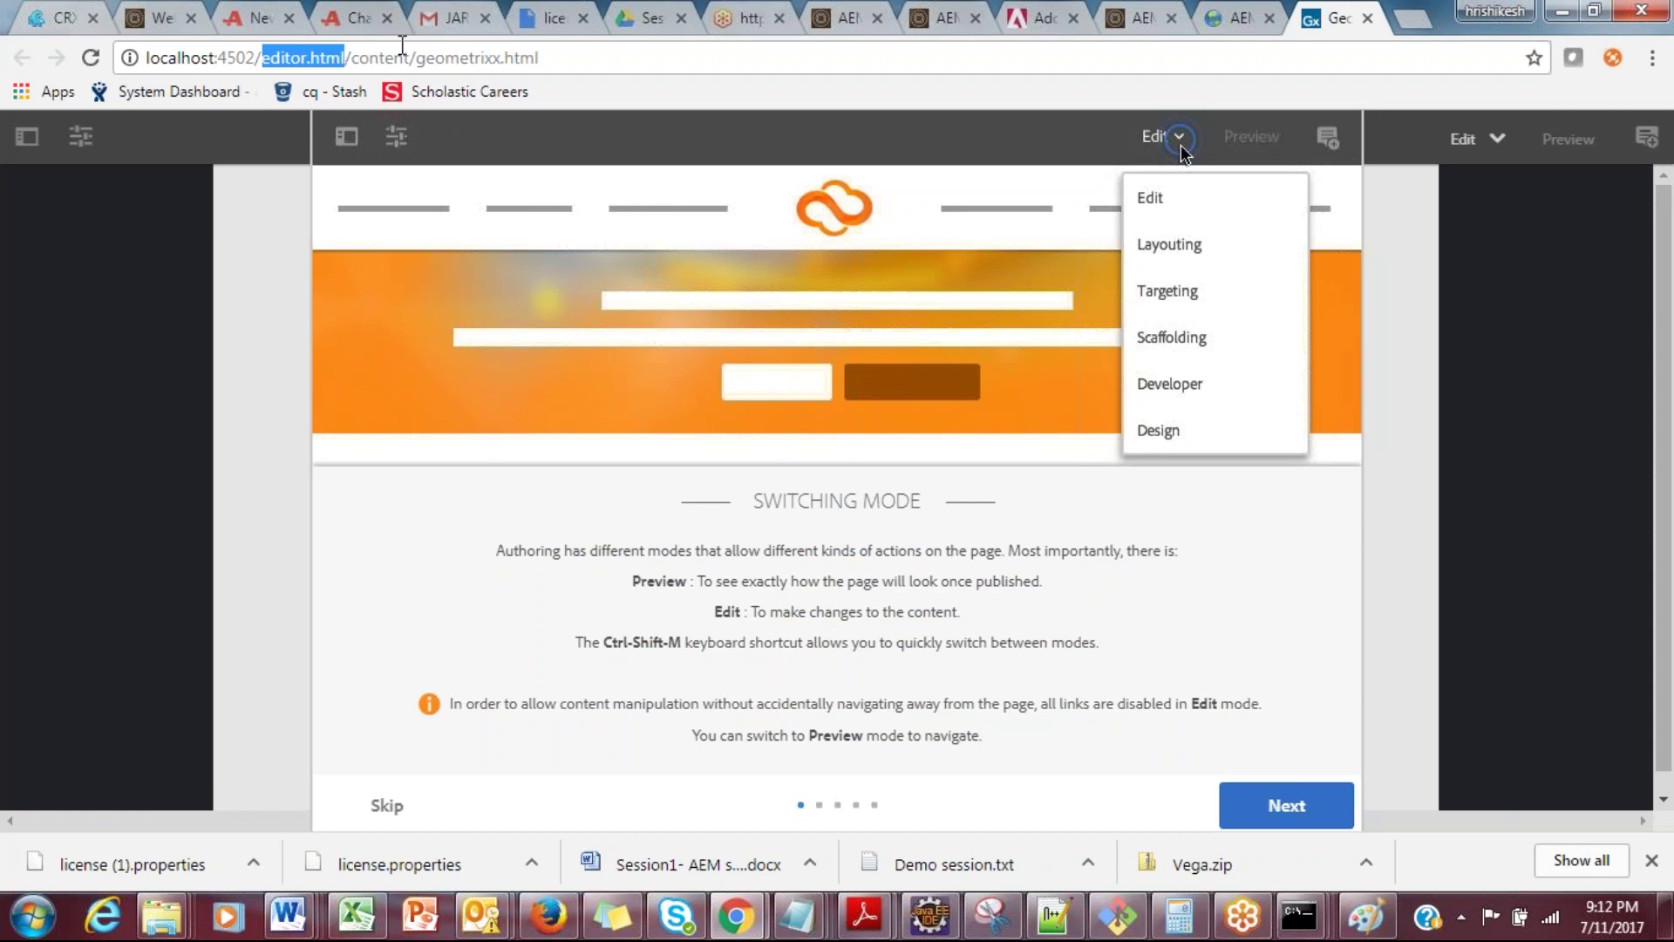
text(cf#)
key(Return)
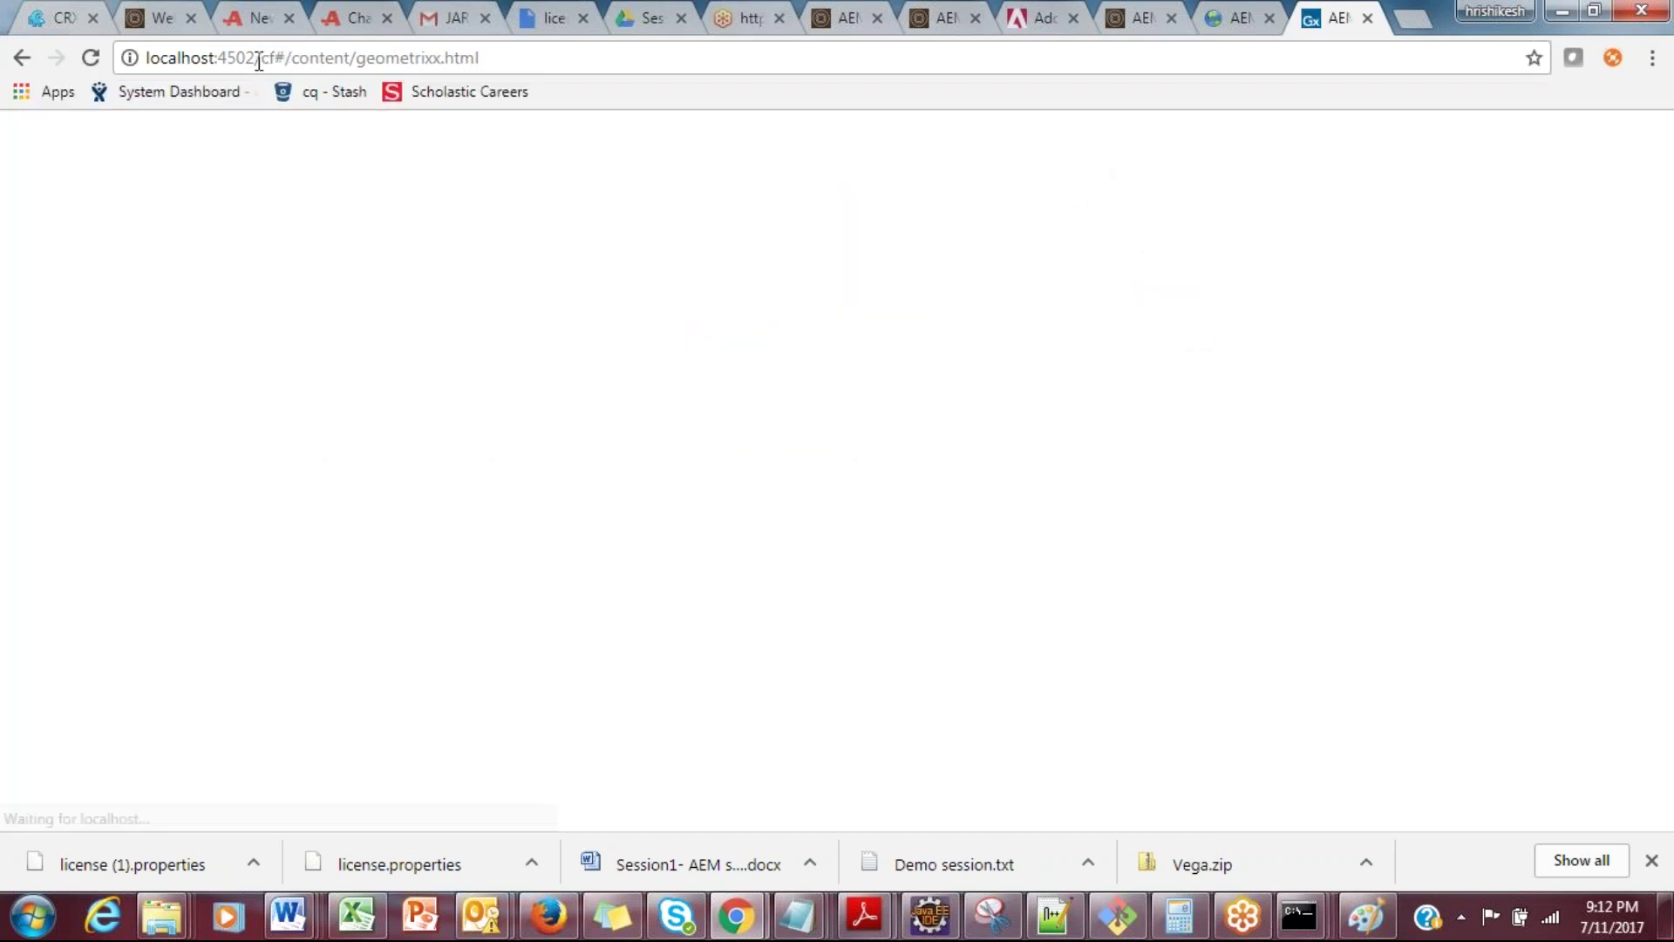
Step: Highlight the classic-UI part of the address and expand the Sidekick's components
drag(269, 57, 294, 61)
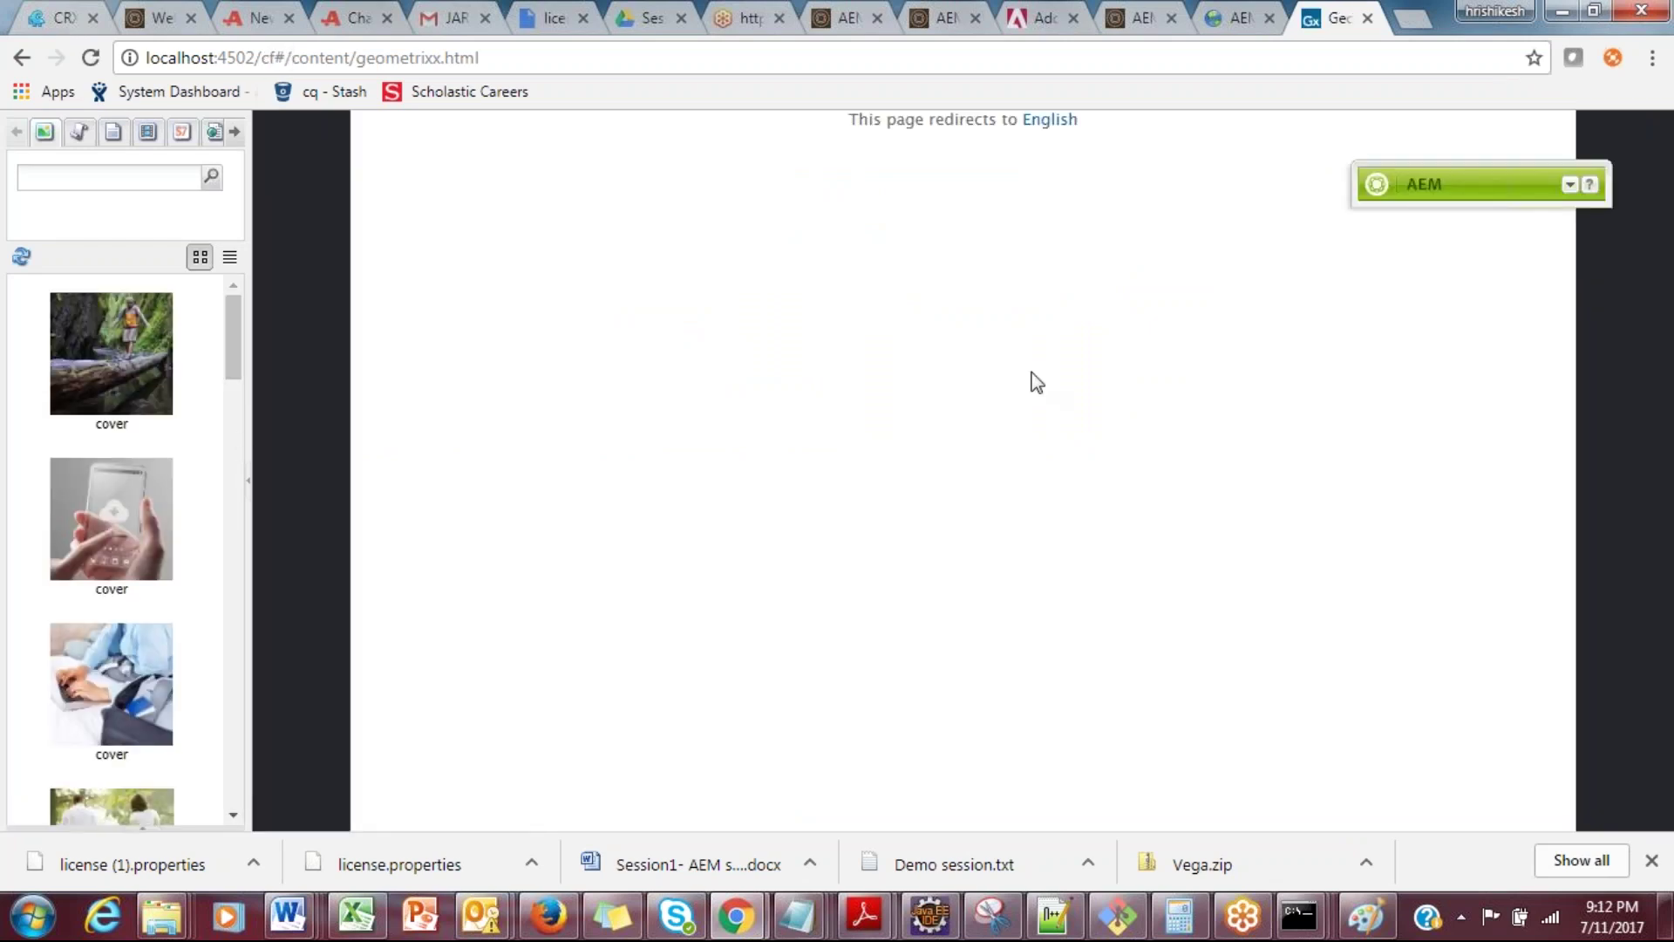
click(1570, 190)
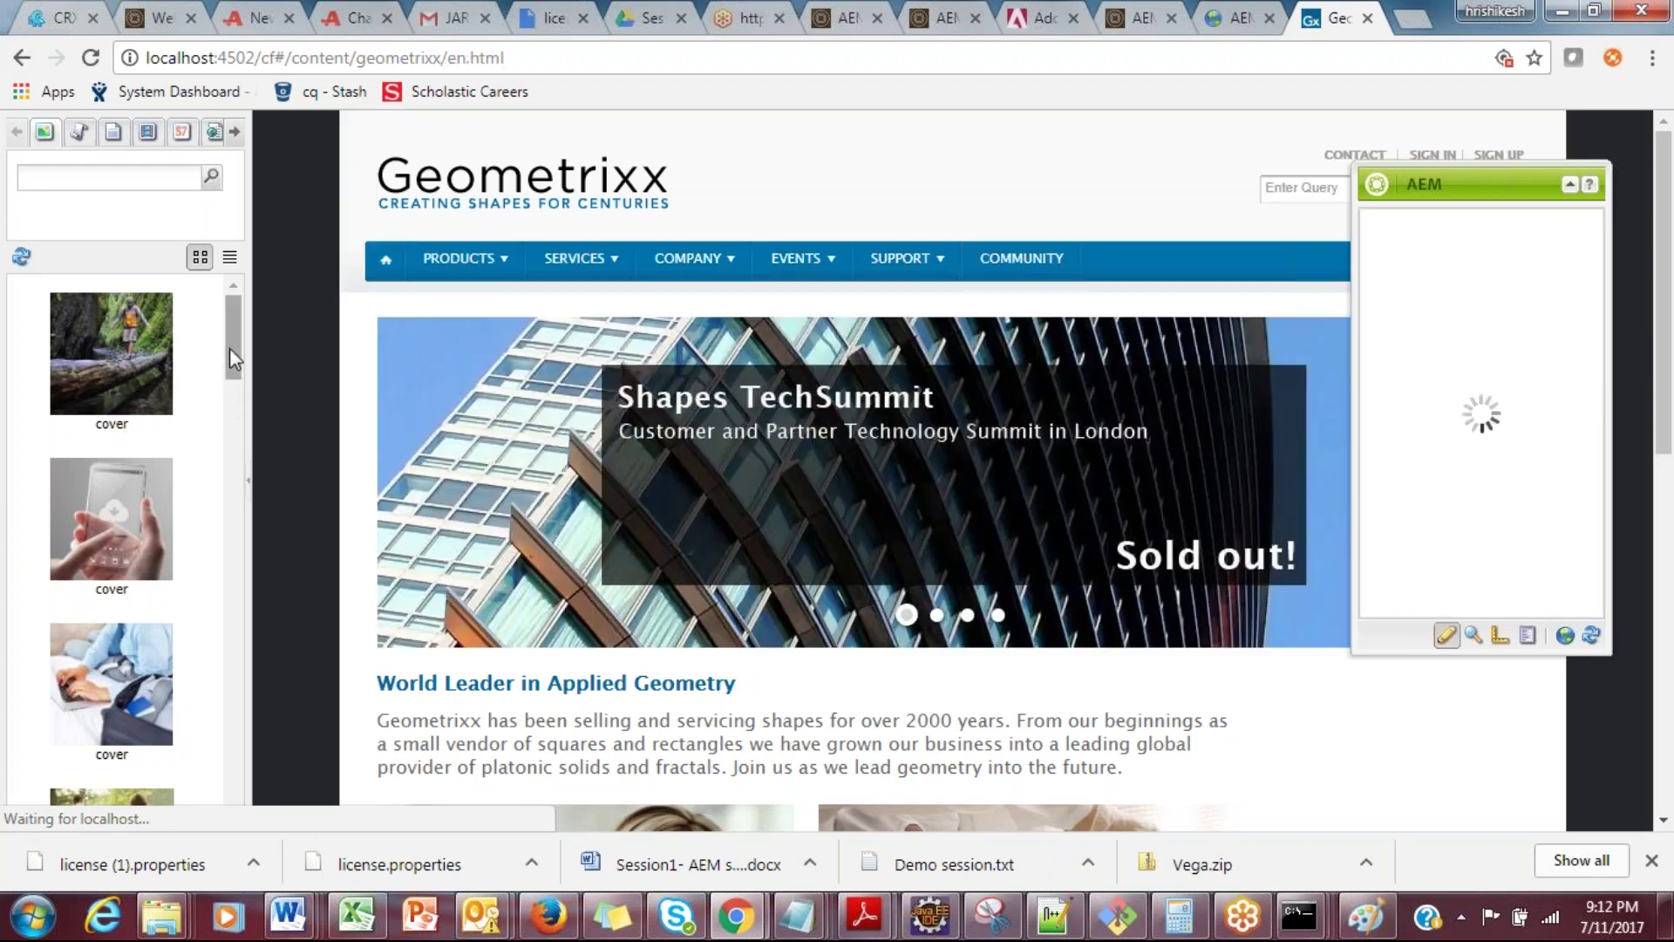
drag(229, 348, 229, 295)
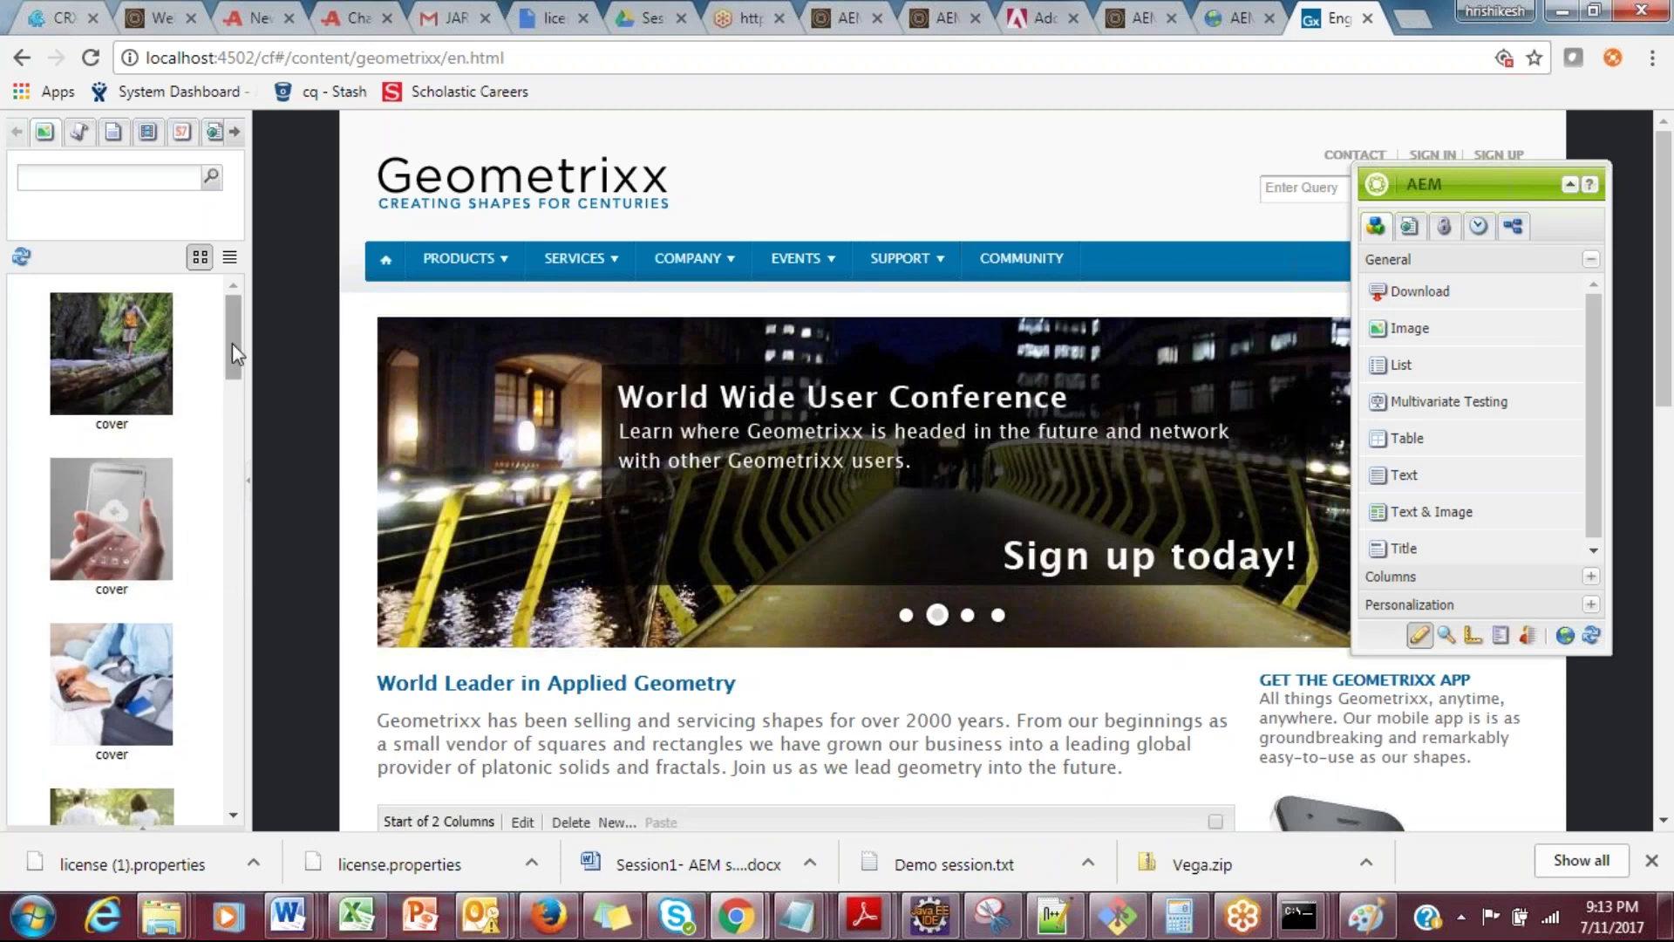
mouse_move(228, 320)
mouse_down()
mouse_move(226, 341)
mouse_move(226, 322)
mouse_up()
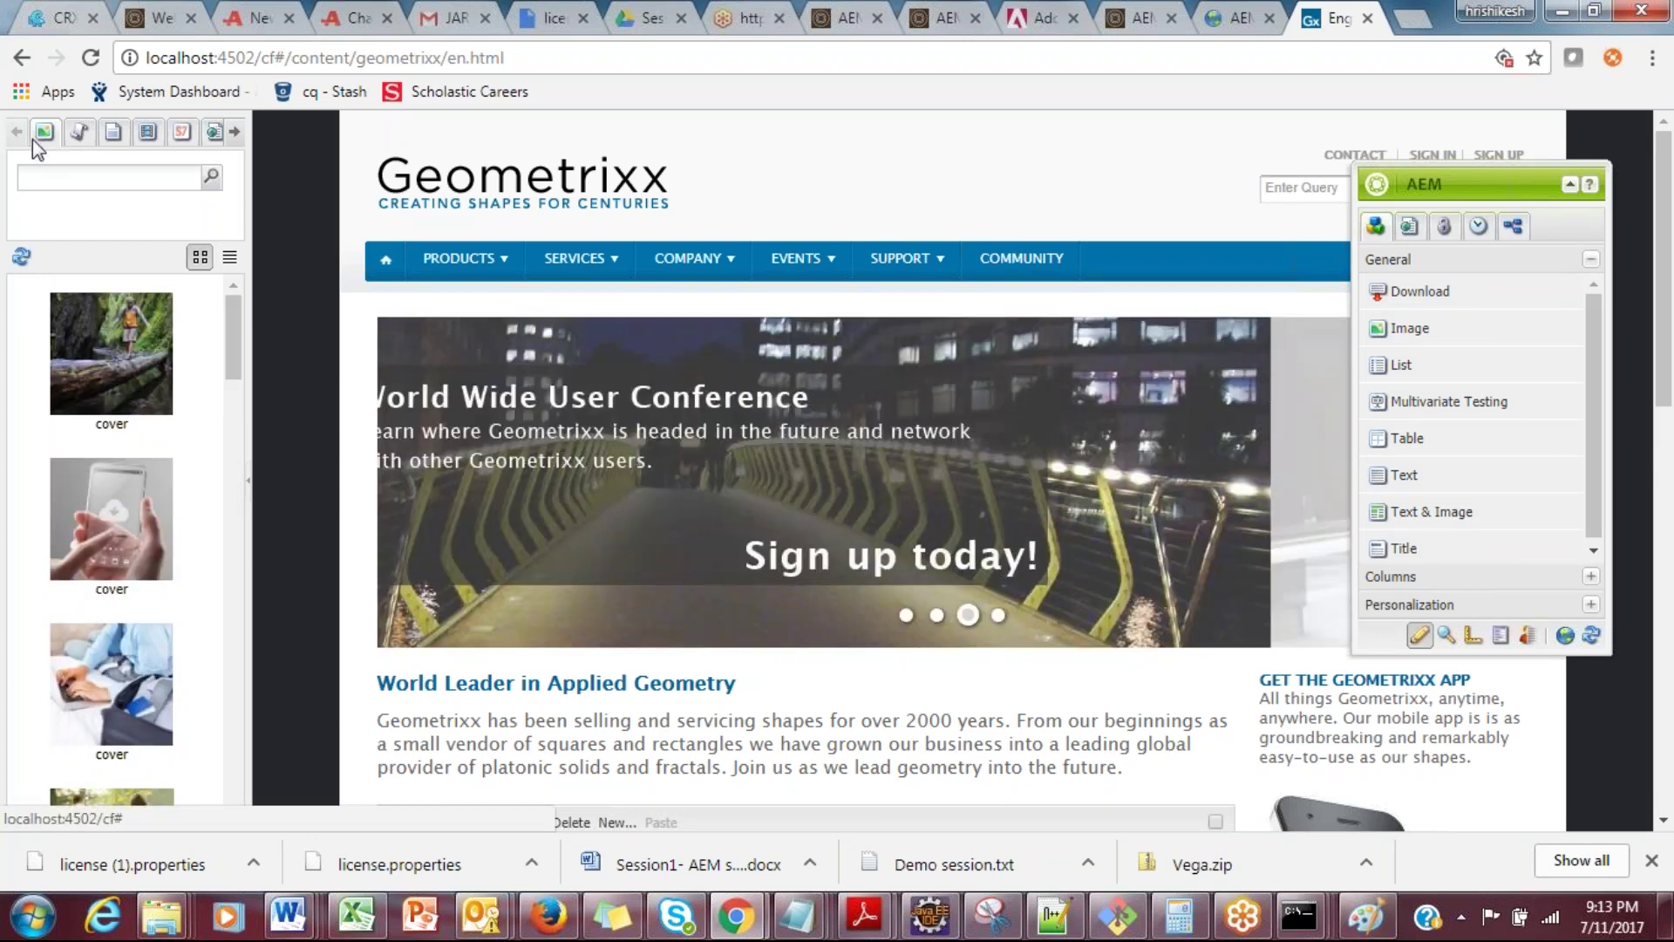
Step: Browse the Content Finder's Manuscripts, Documents and Movies assets and reposition the Sidekick palette
click(78, 135)
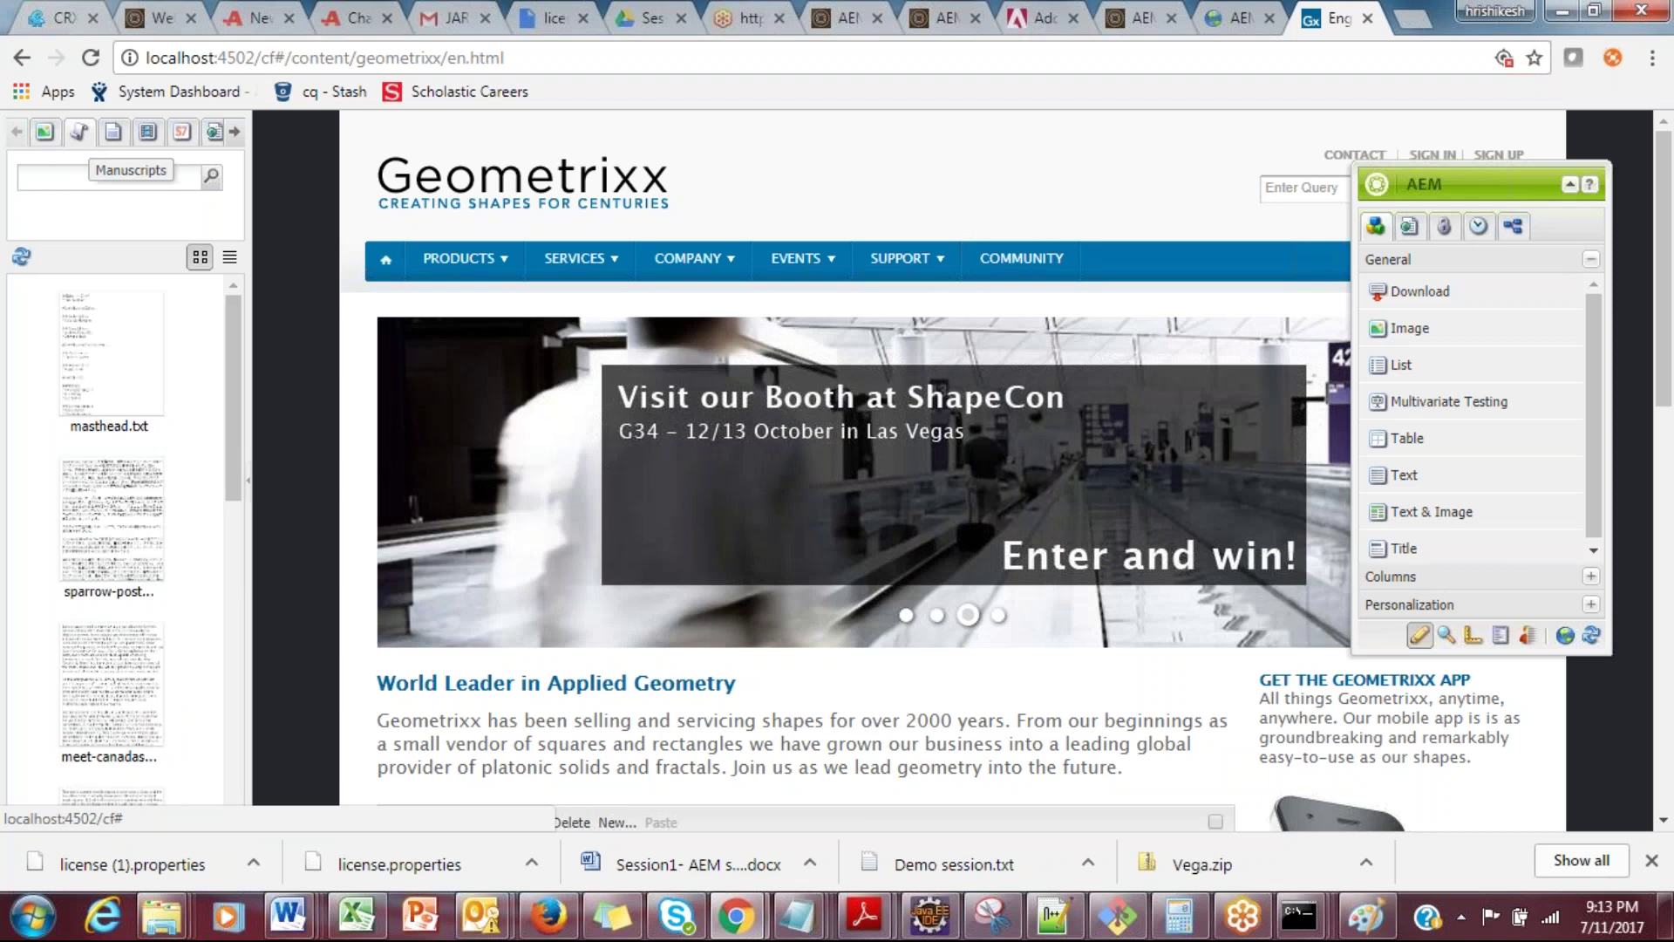
click(112, 132)
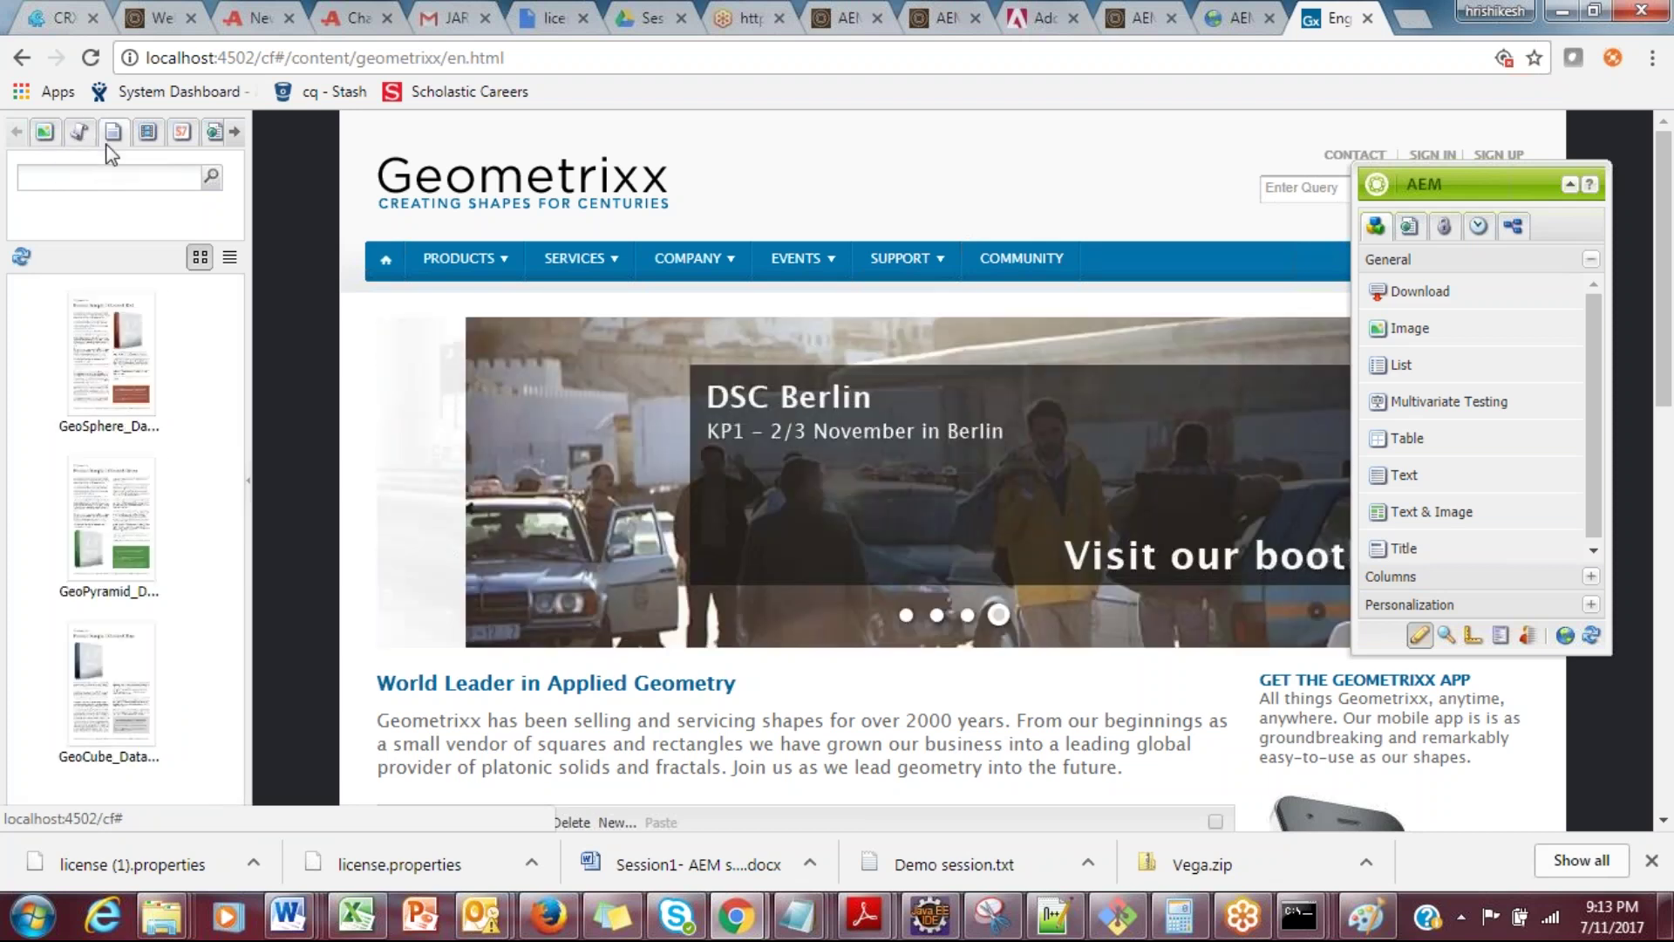
click(146, 132)
scroll(229, 465, down, 4)
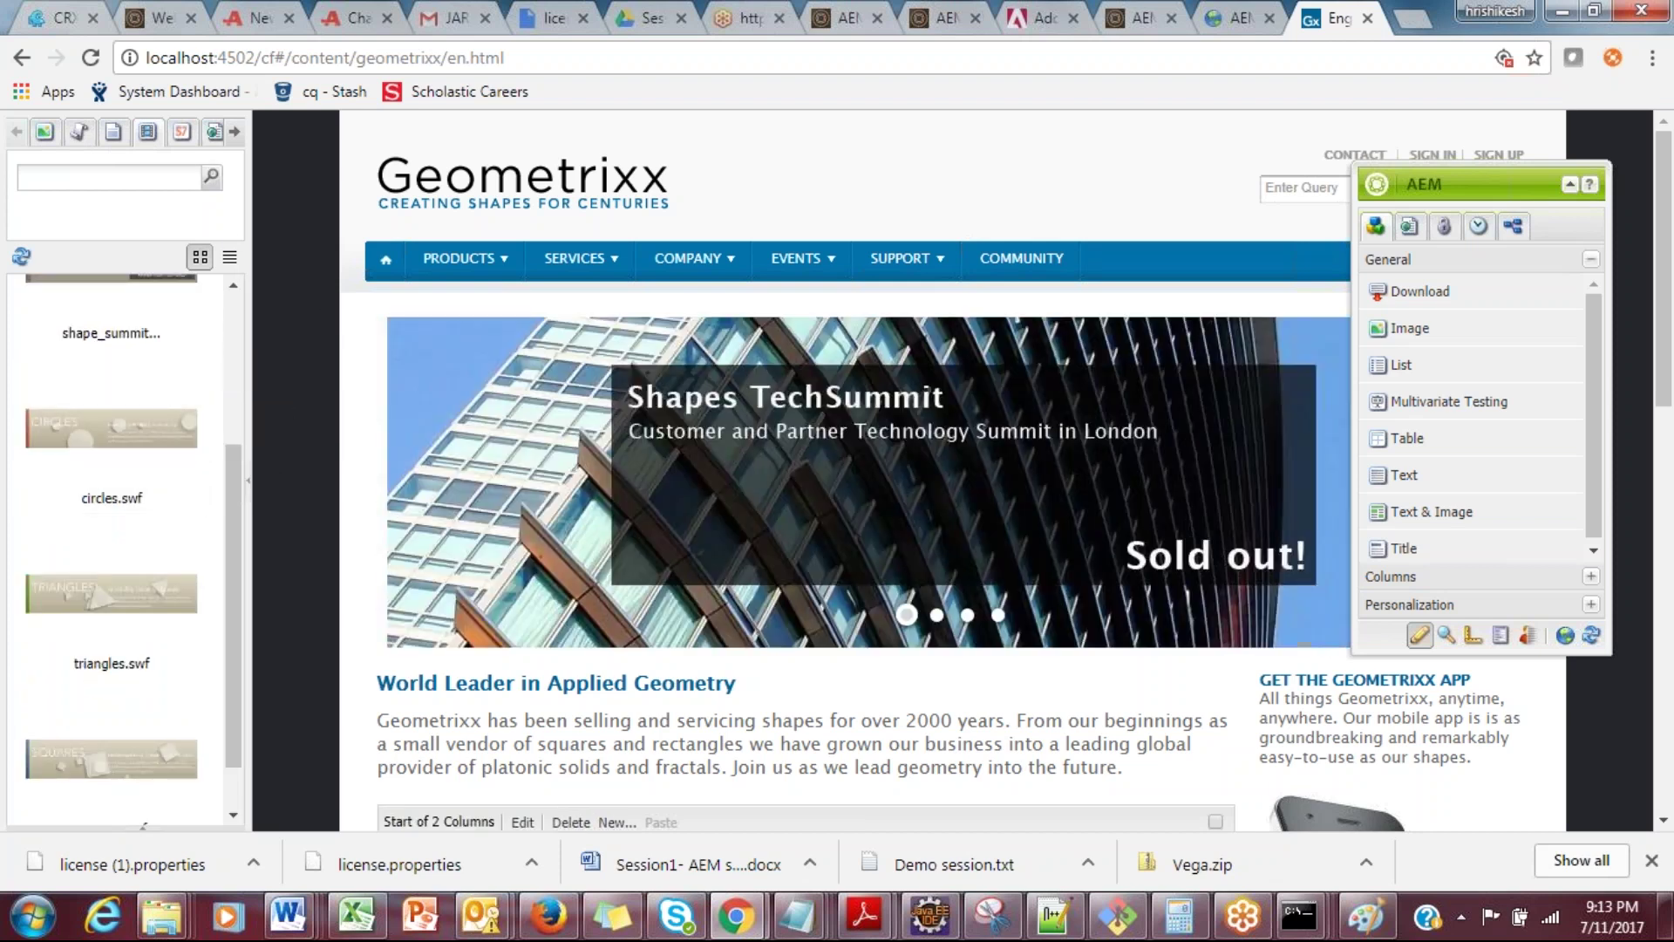
drag(263, 58, 290, 61)
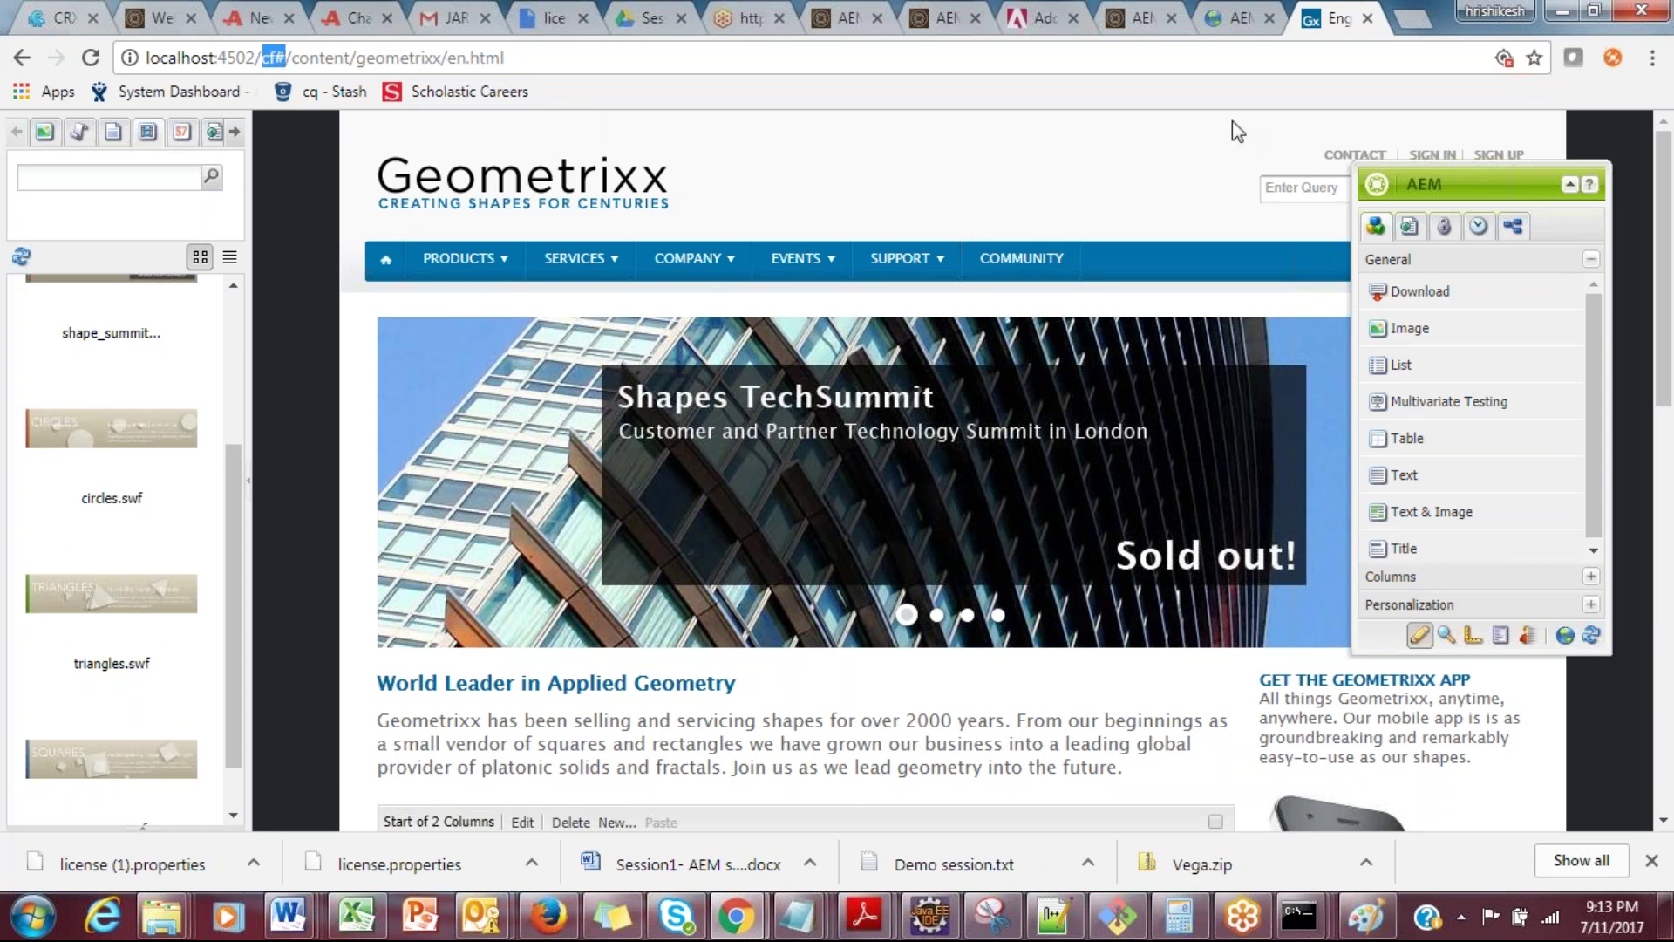
drag(1447, 180, 1285, 186)
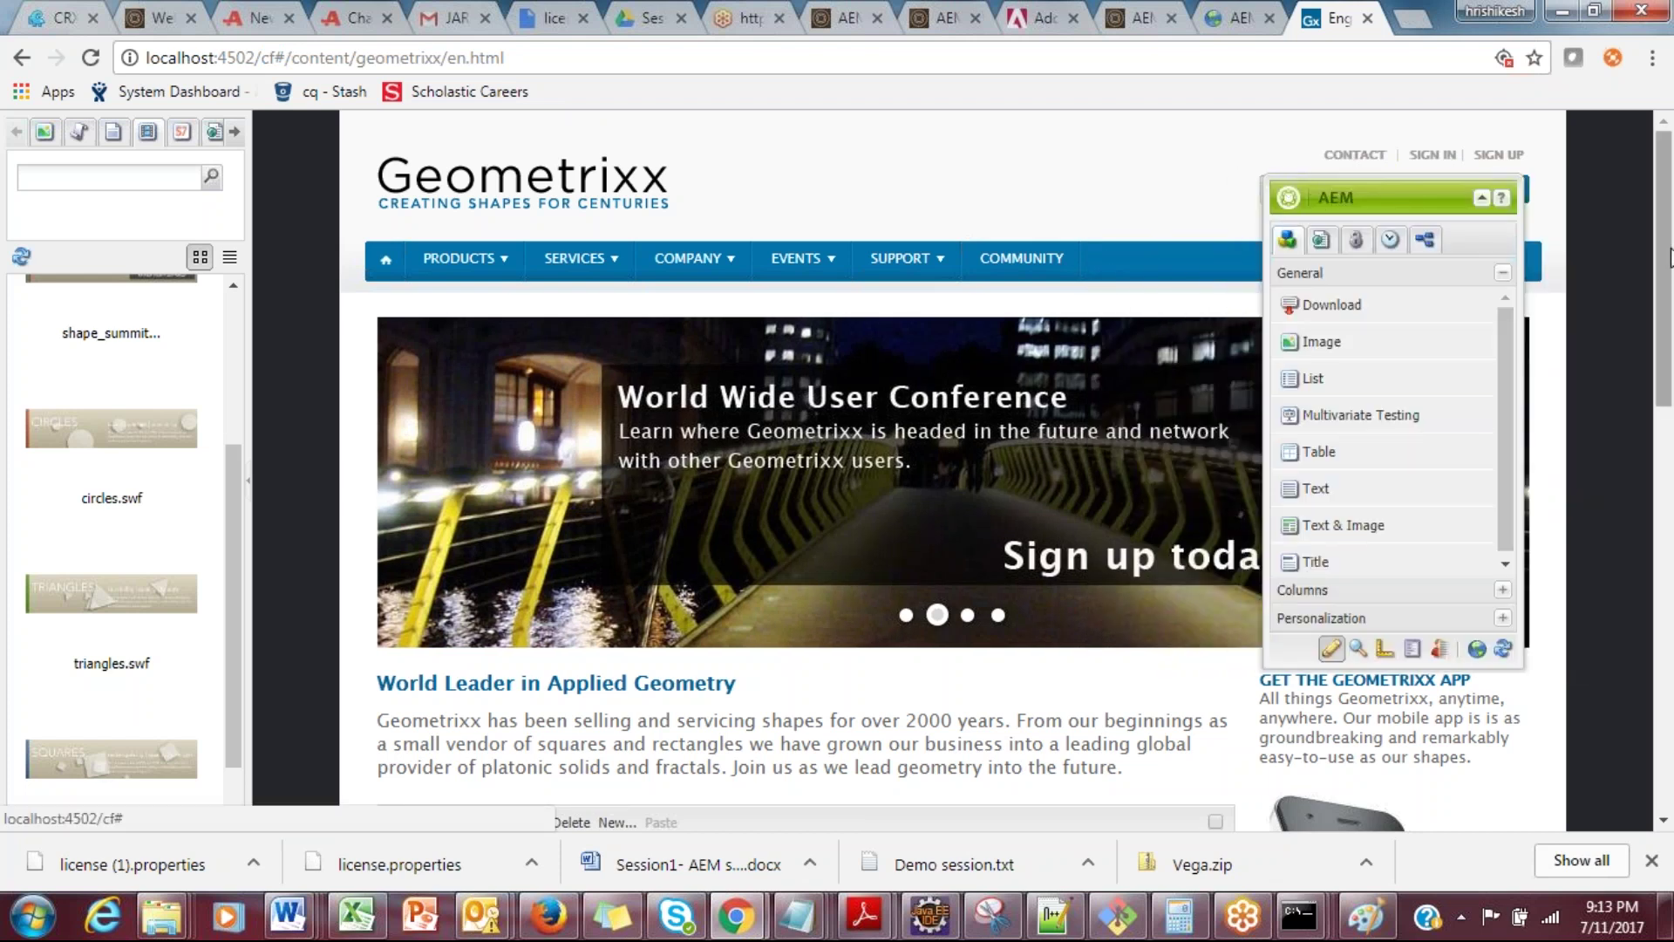
Step: Drop a Text & Image paragraph below the columns and enter 'Welcome to training'
drag(1670, 259, 1668, 484)
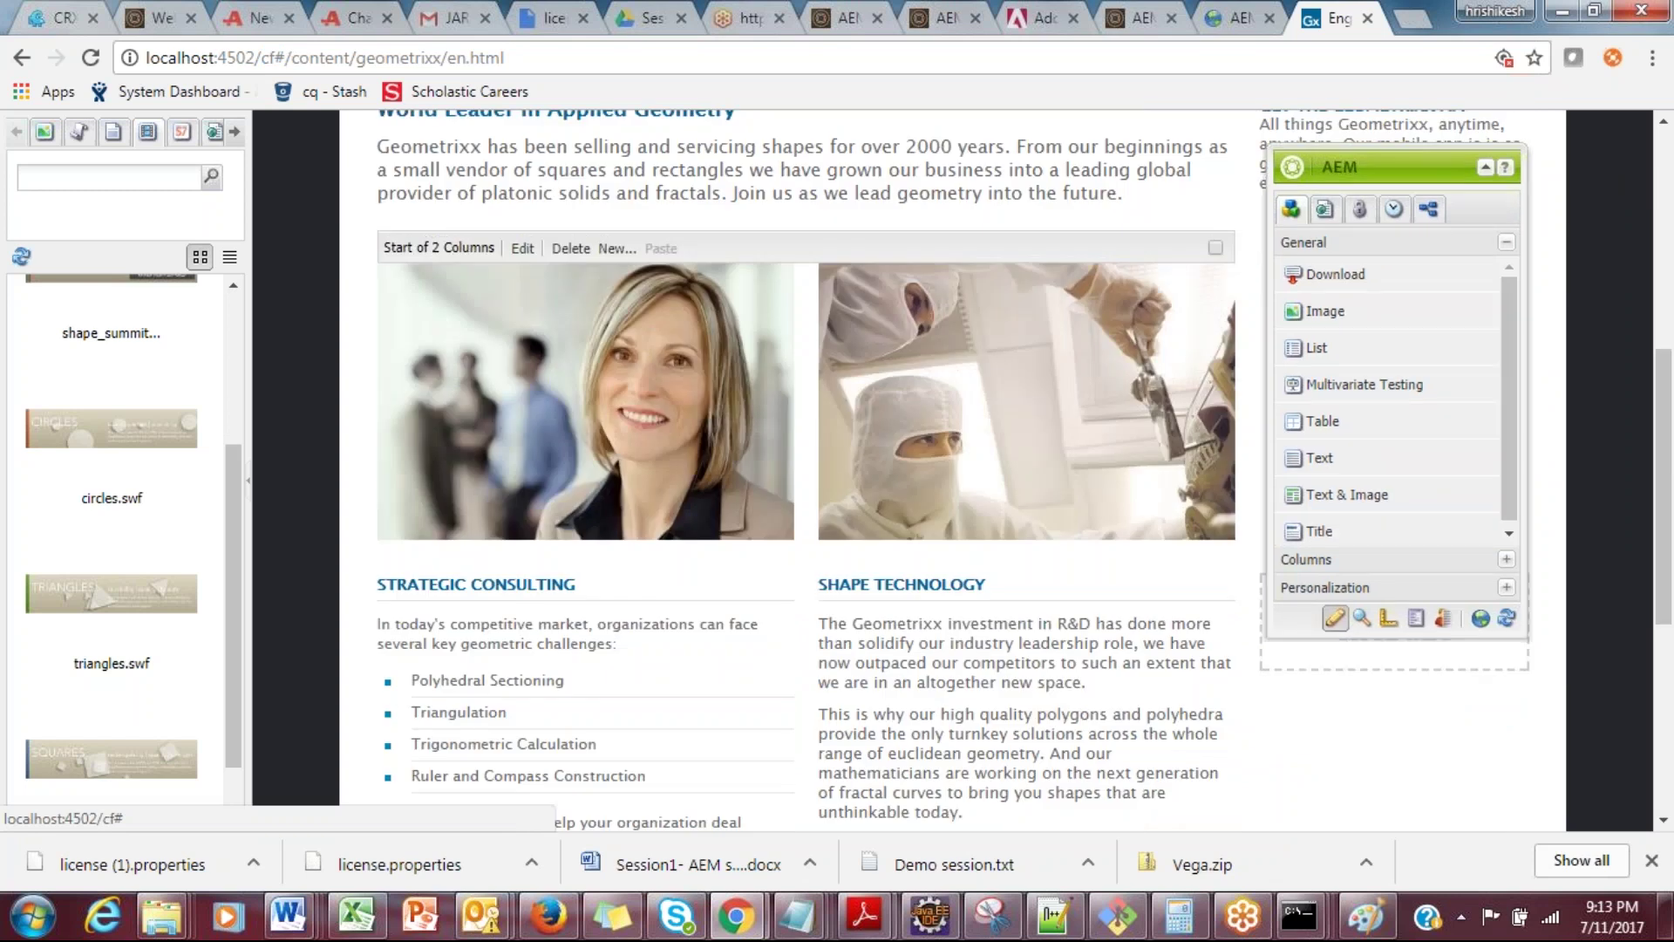
drag(1669, 403, 1663, 580)
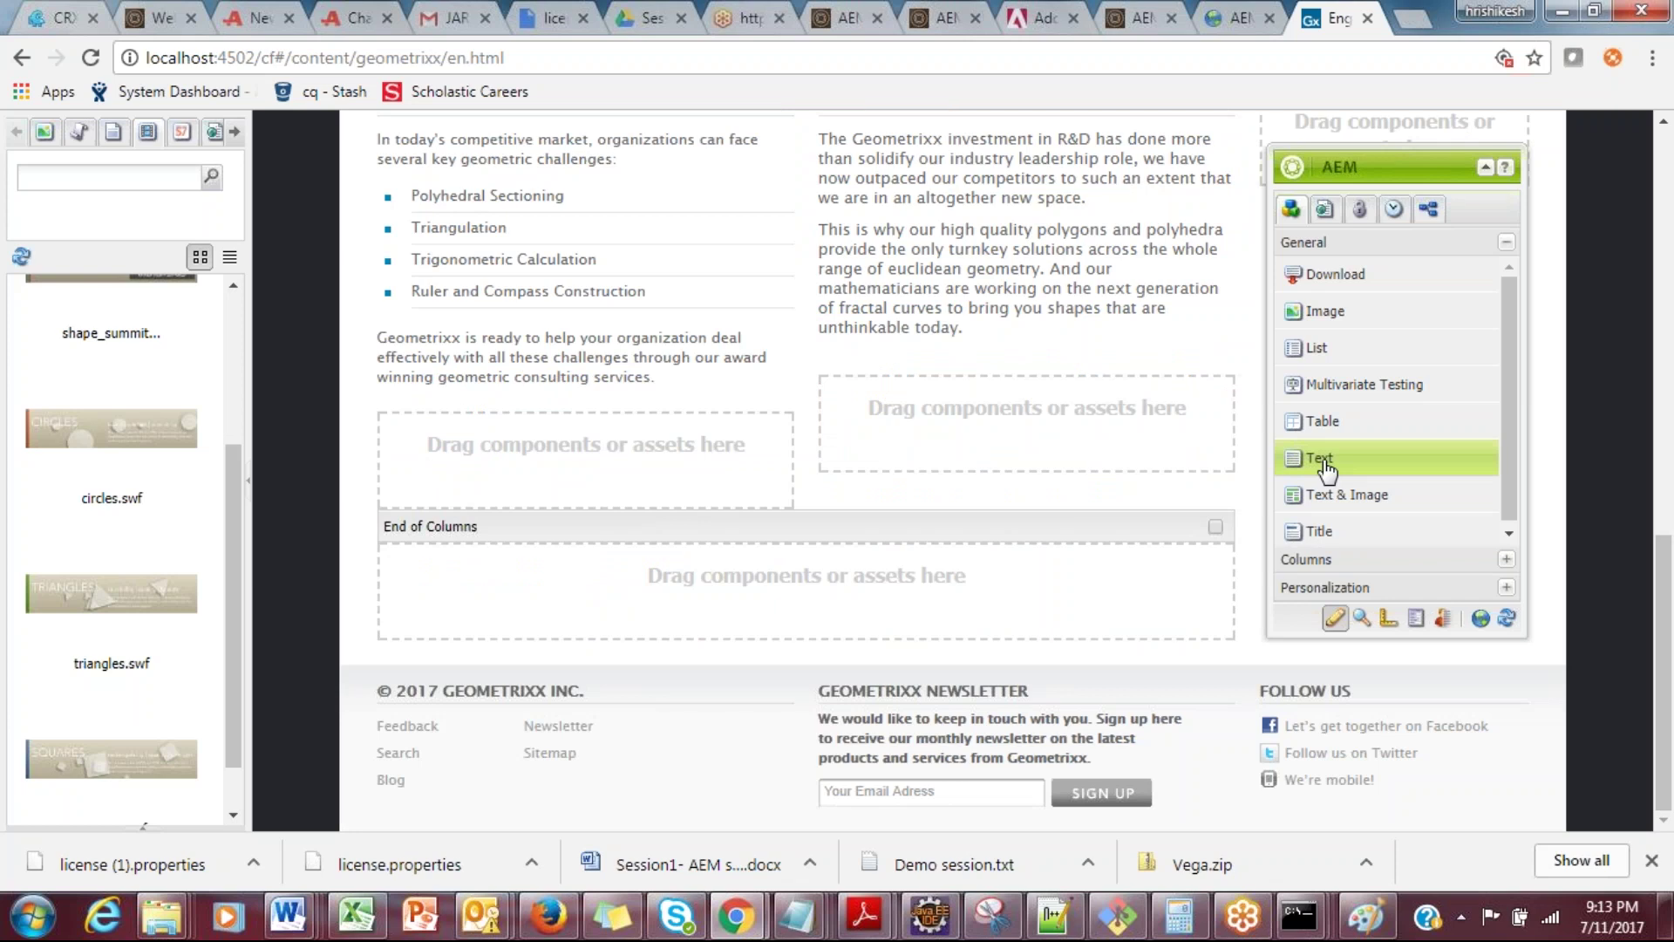
drag(1321, 459, 1413, 471)
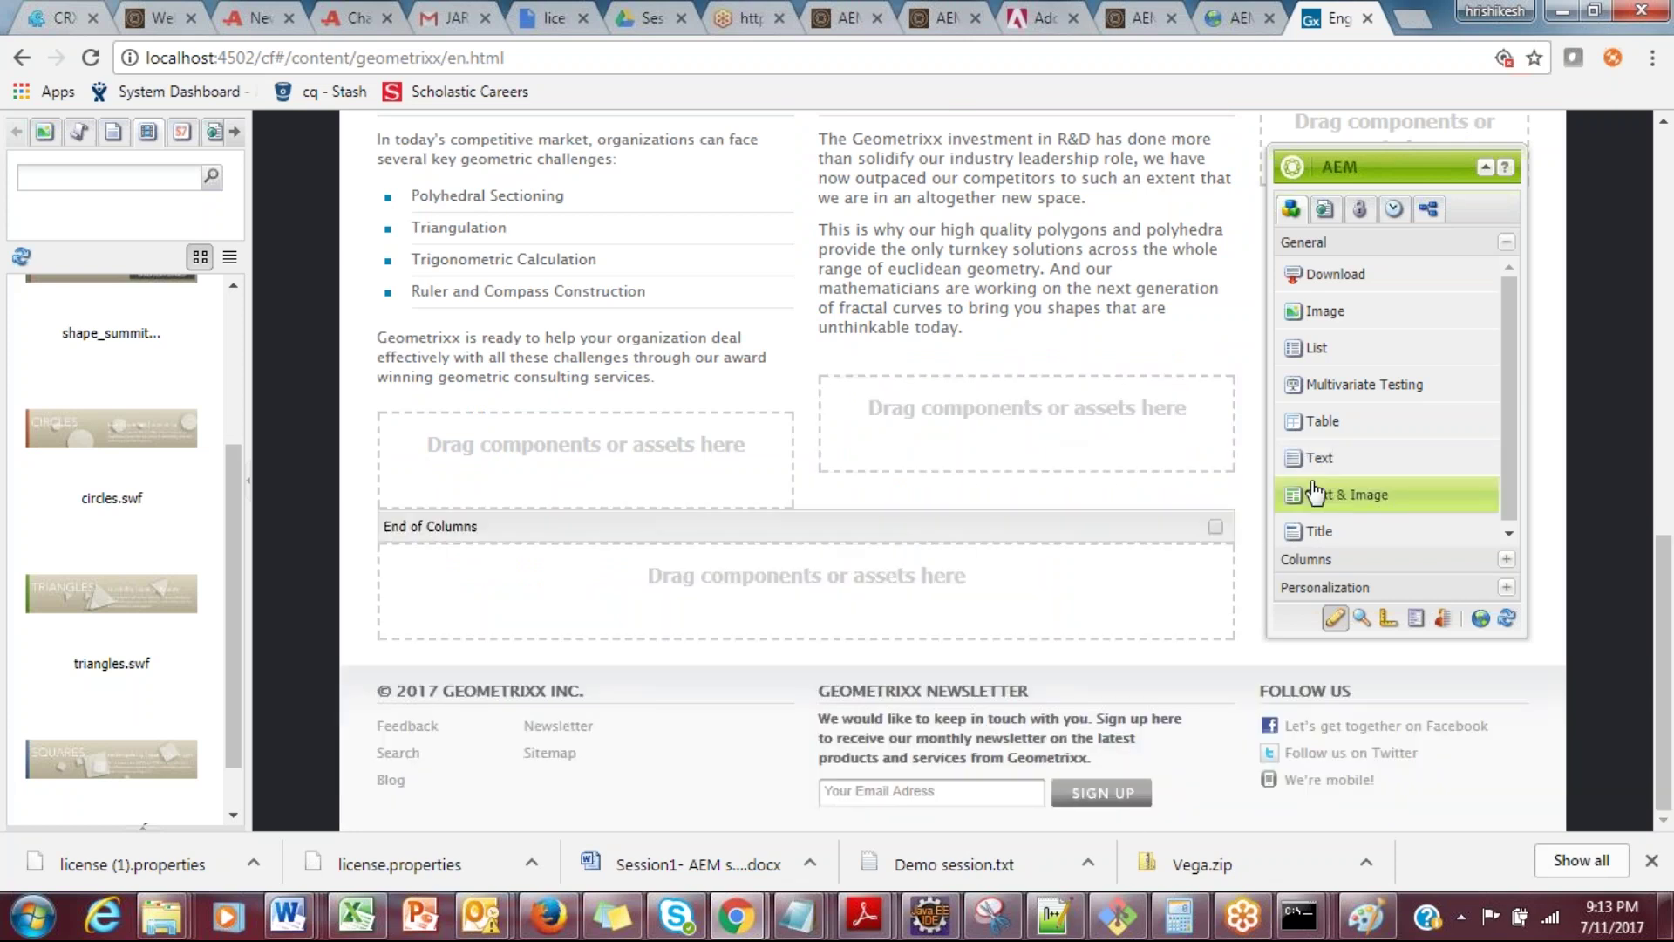
drag(1315, 494, 579, 568)
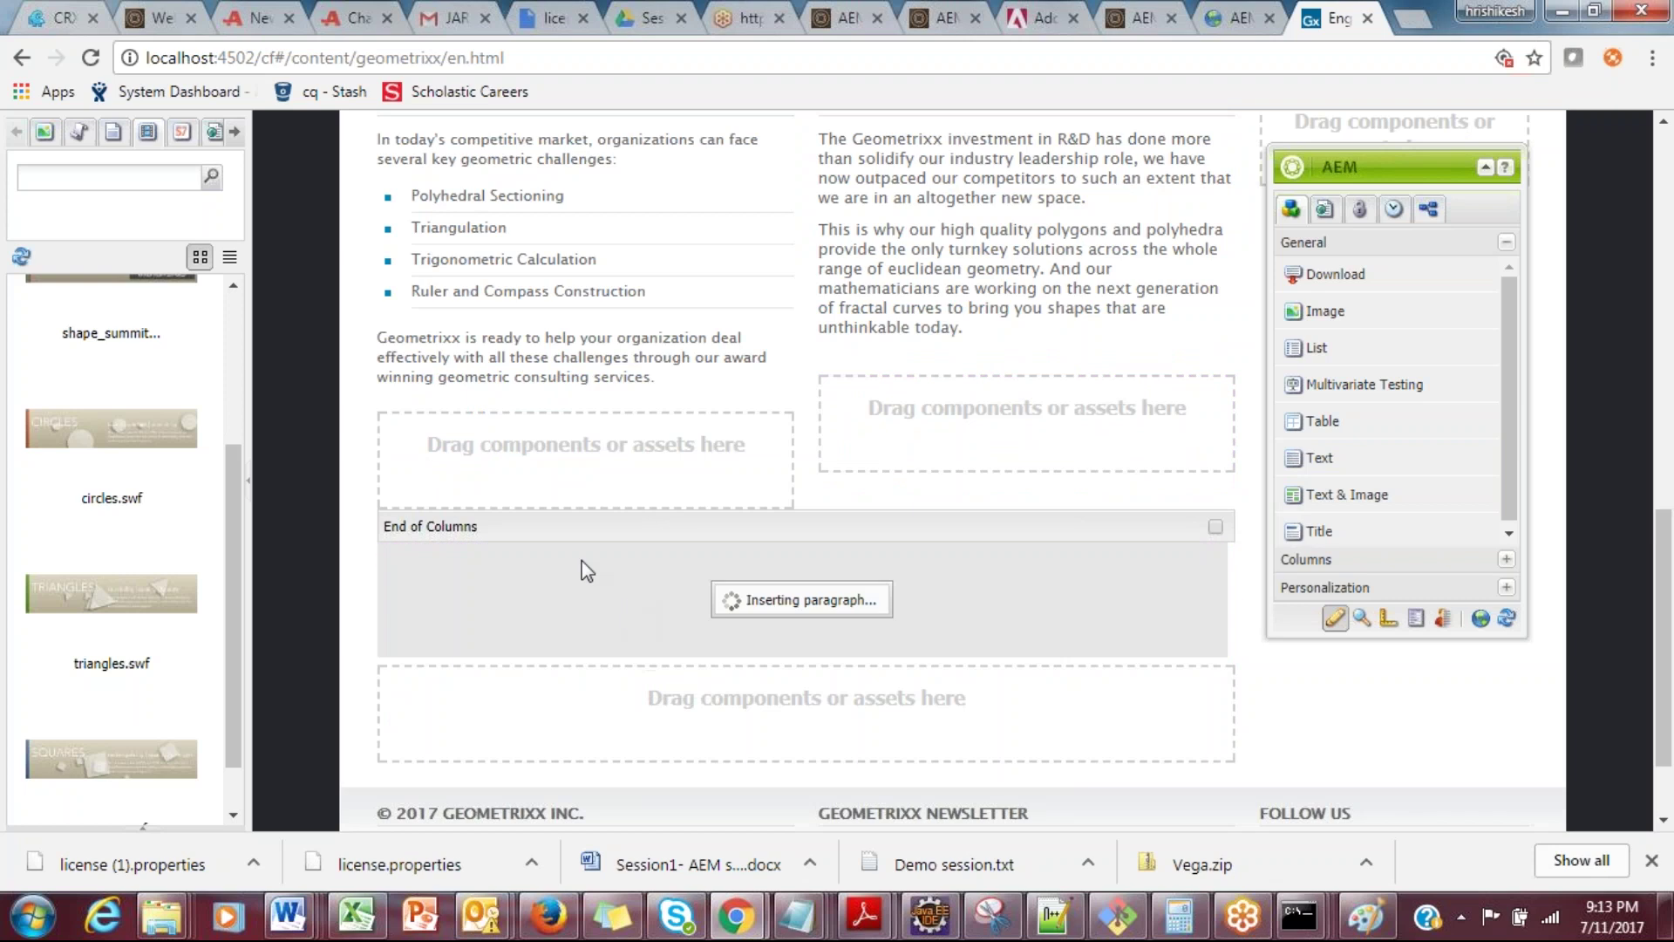
double_click(523, 572)
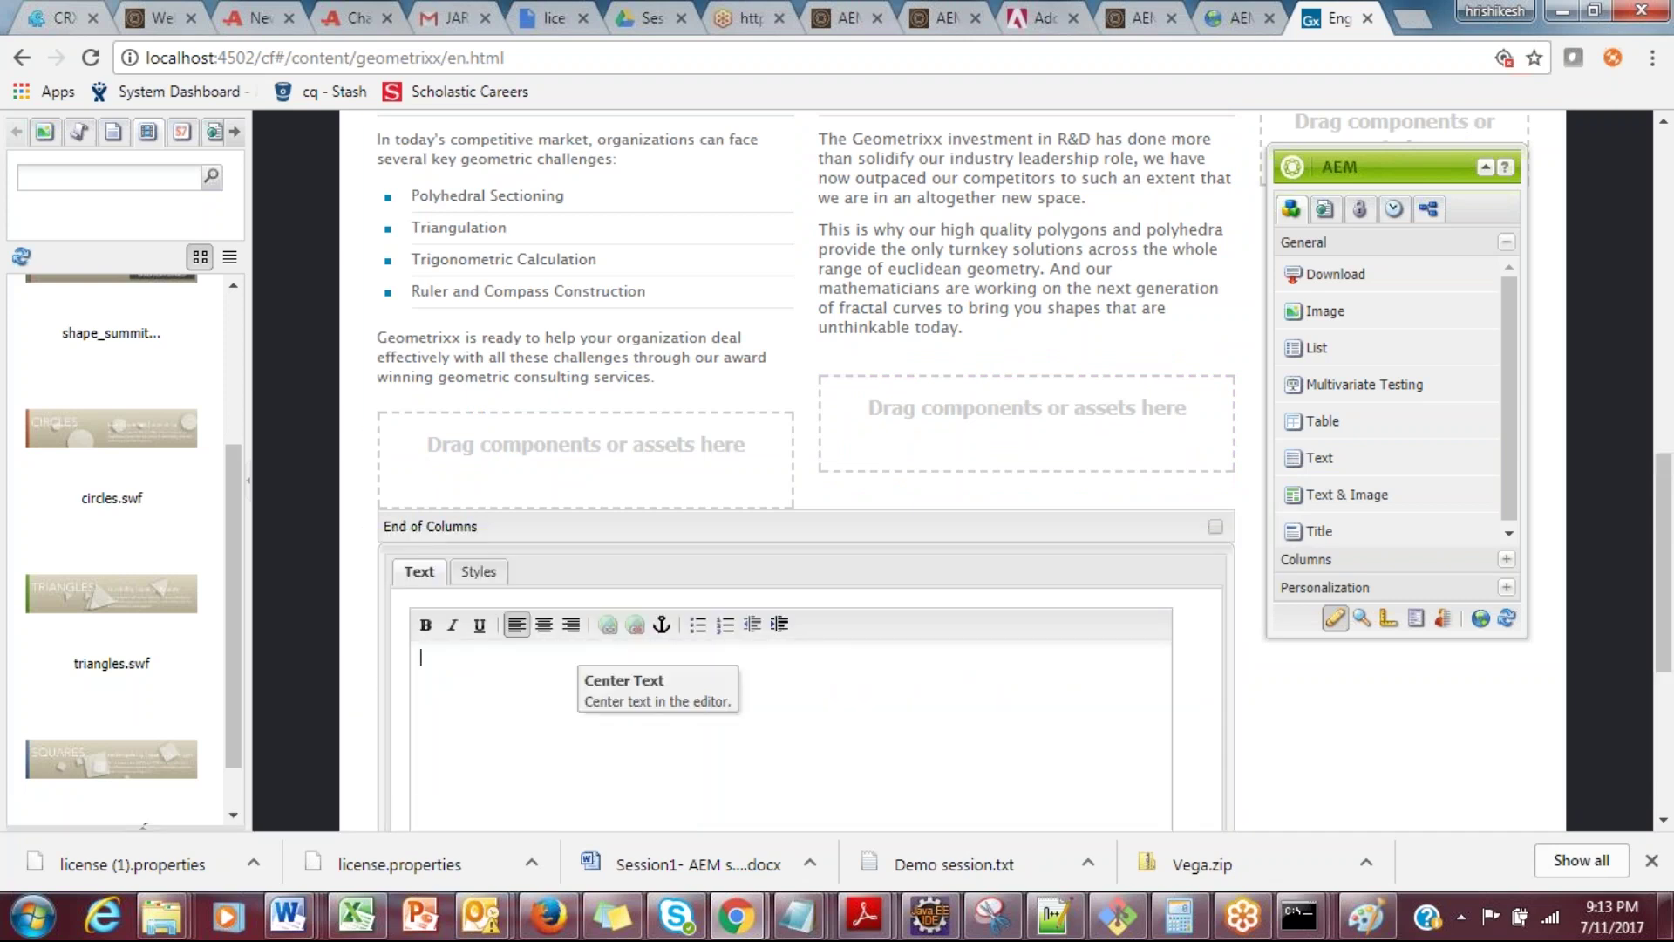
text(Welcome to training)
scroll(1671, 616, down, 2)
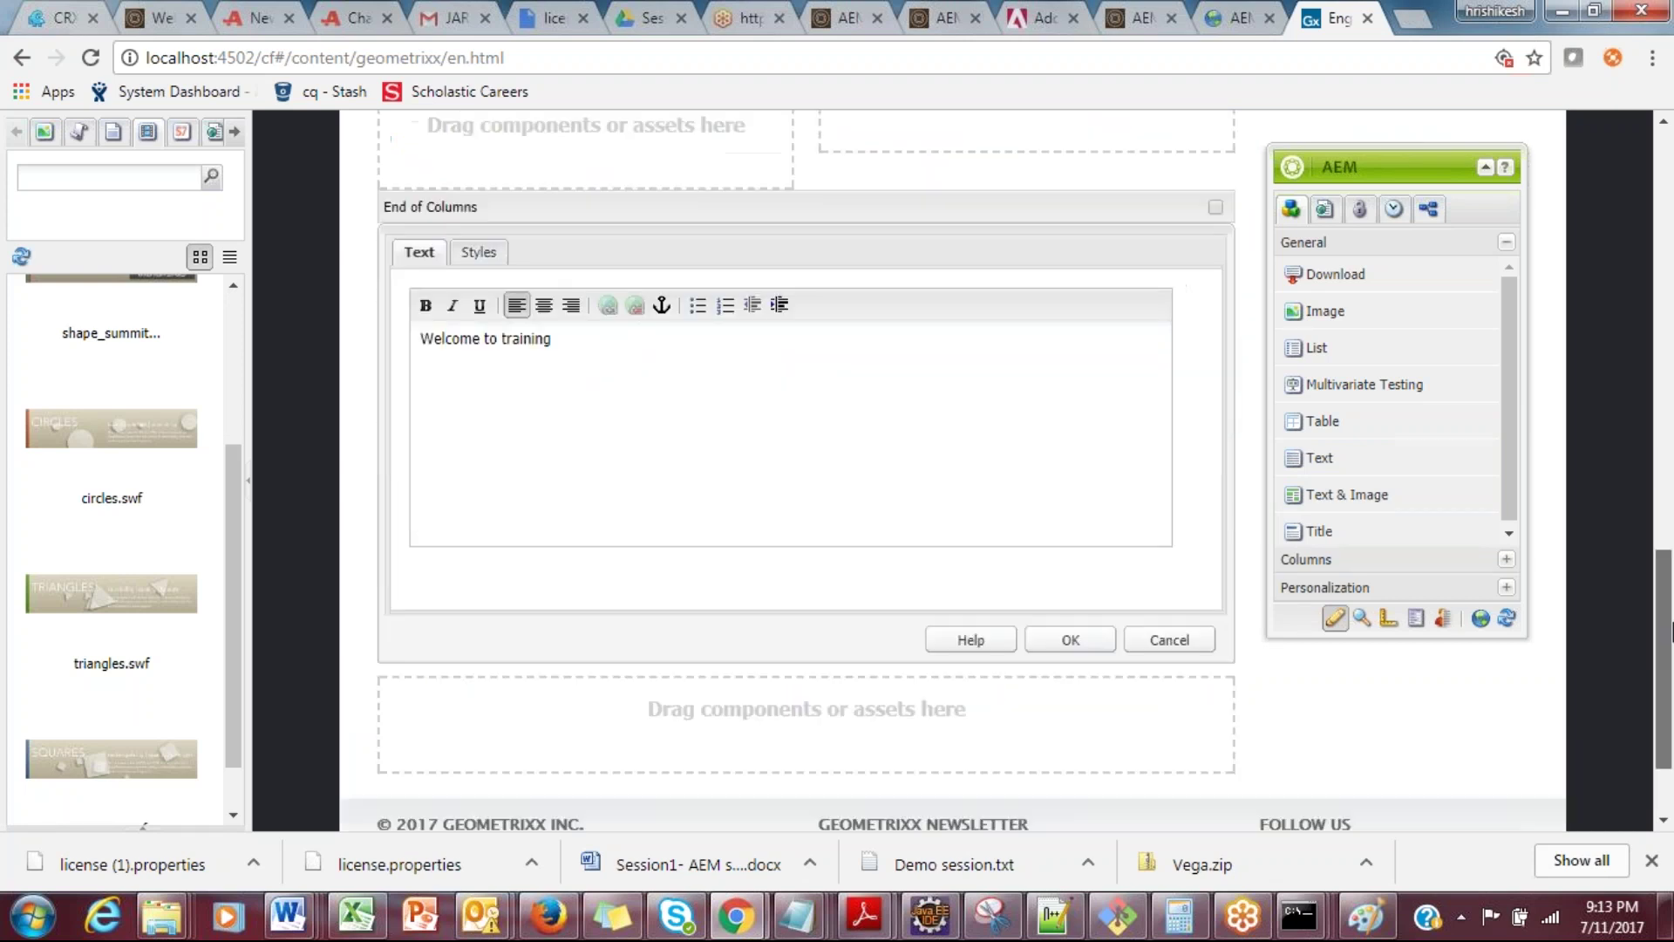
click(1070, 639)
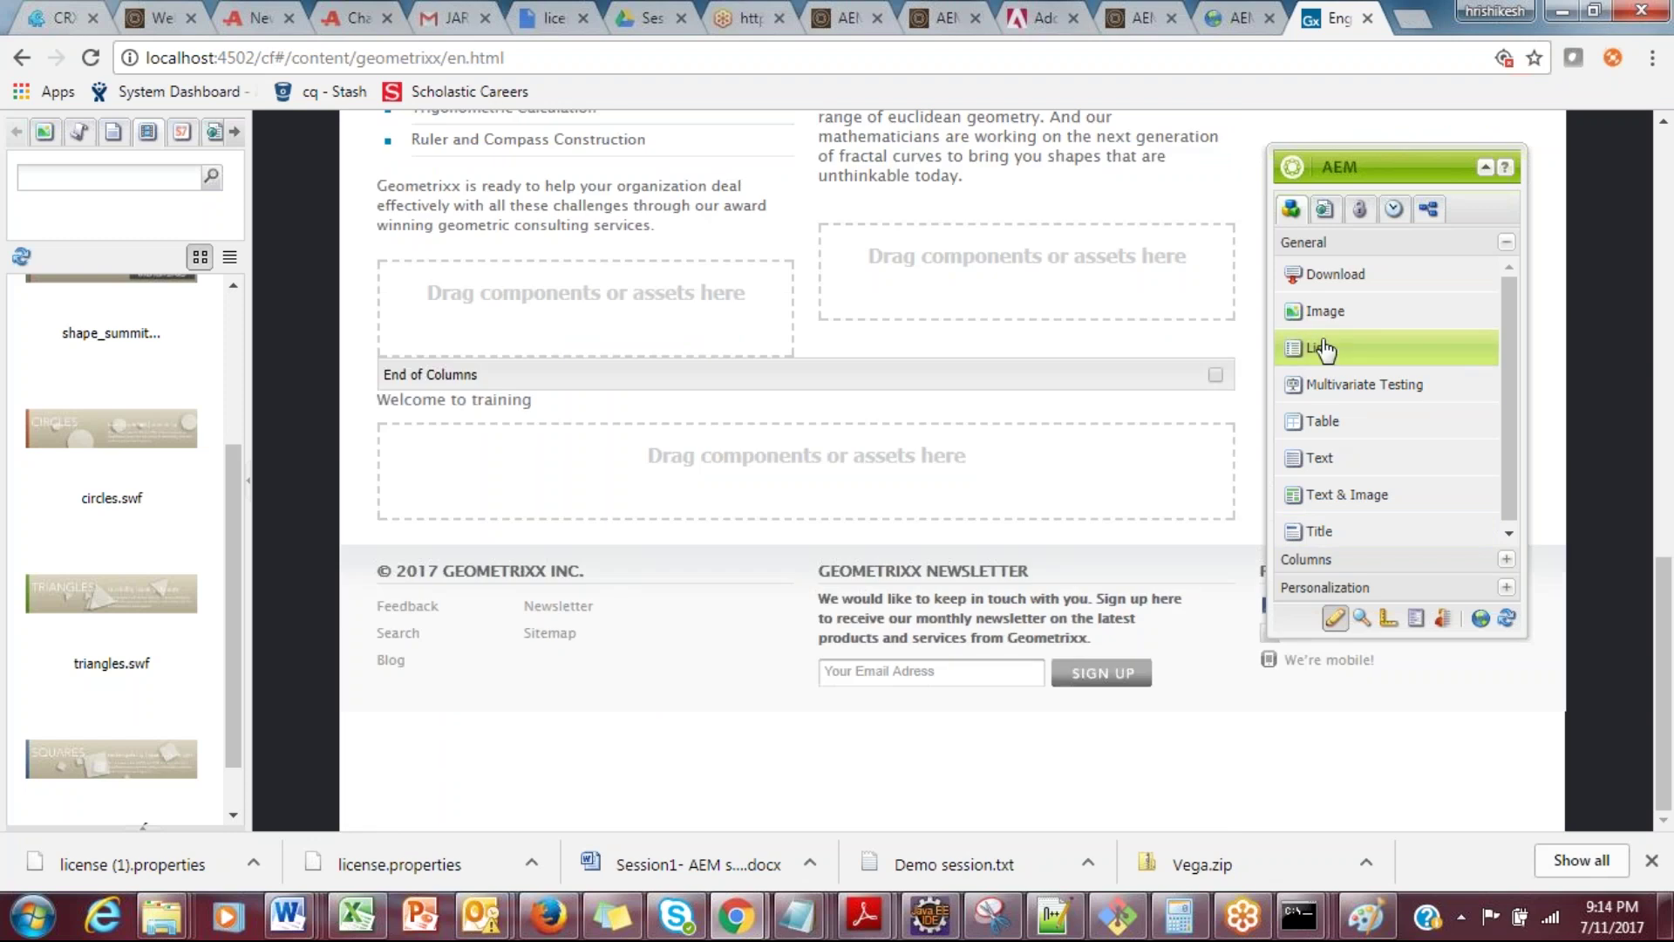
Step: Open the Welcome to training and Strategic Consulting paragraphs, cancelling each without changes
drag(1310, 273, 567, 499)
double_click(475, 411)
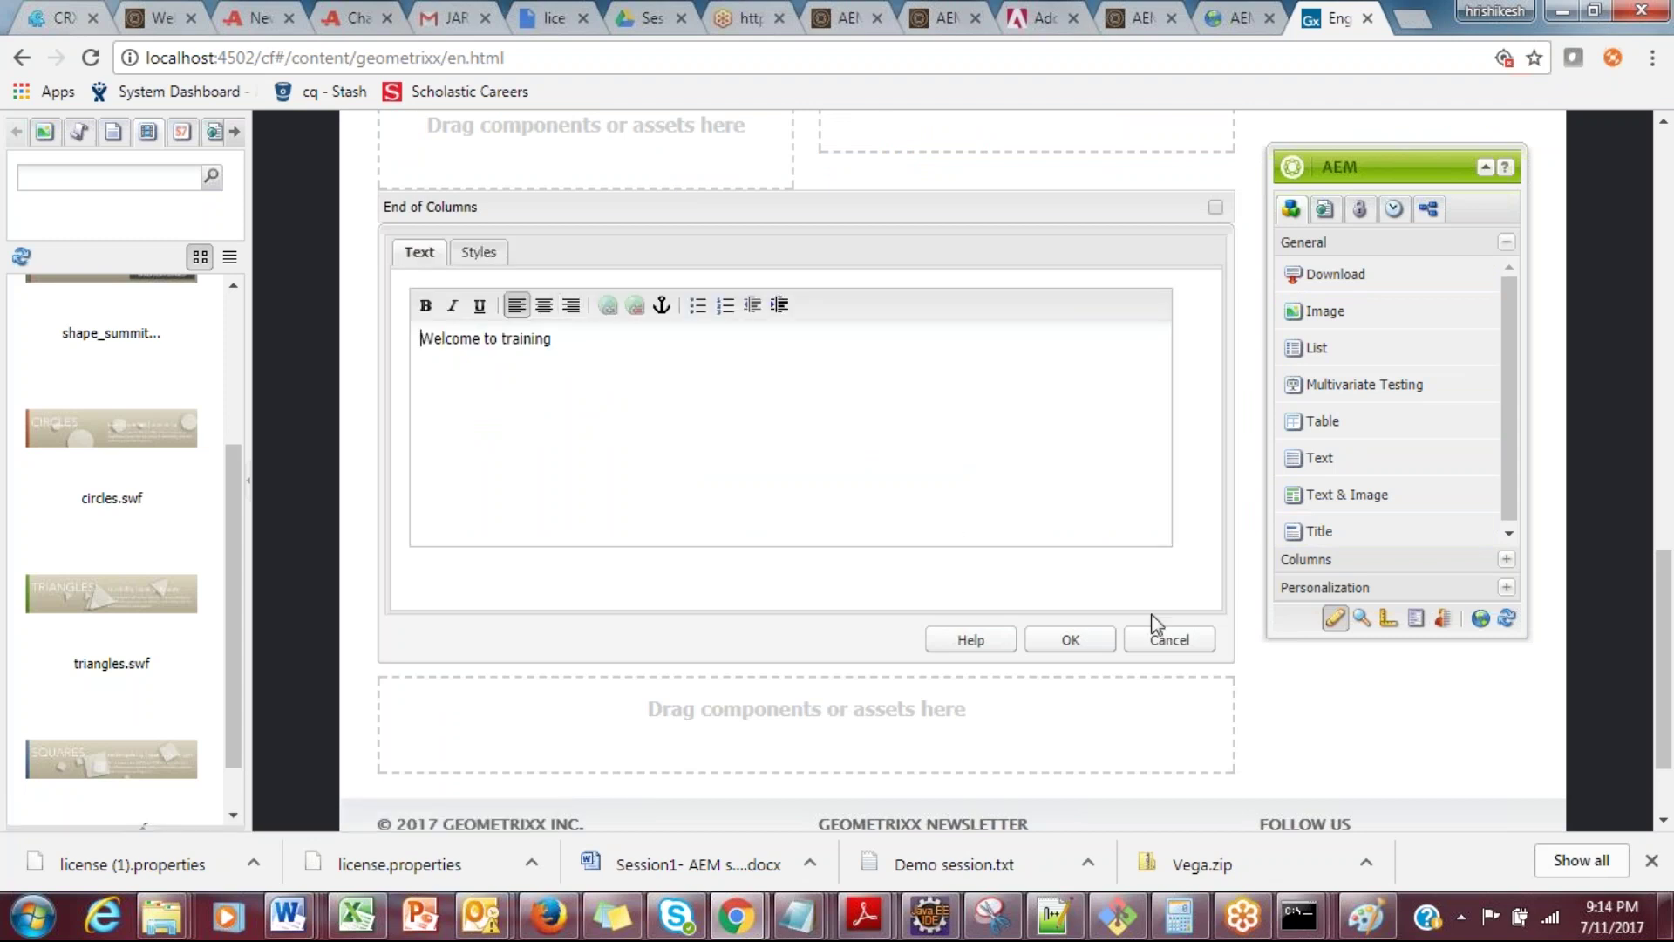
click(1162, 639)
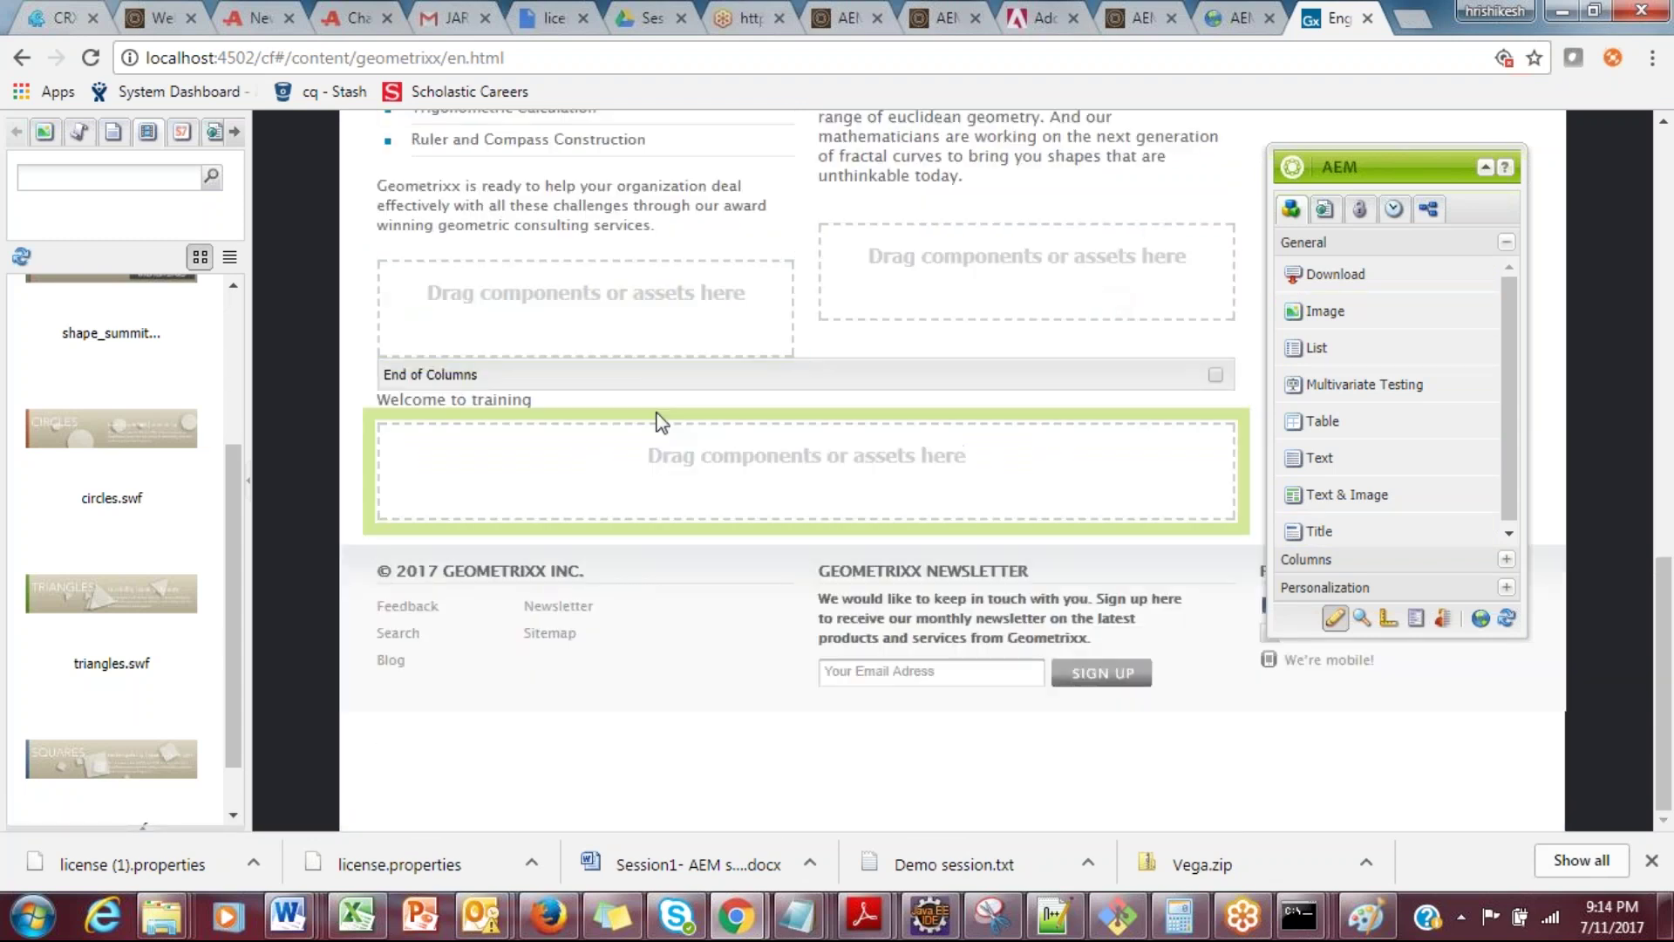
drag(1663, 566, 1663, 475)
double_click(590, 463)
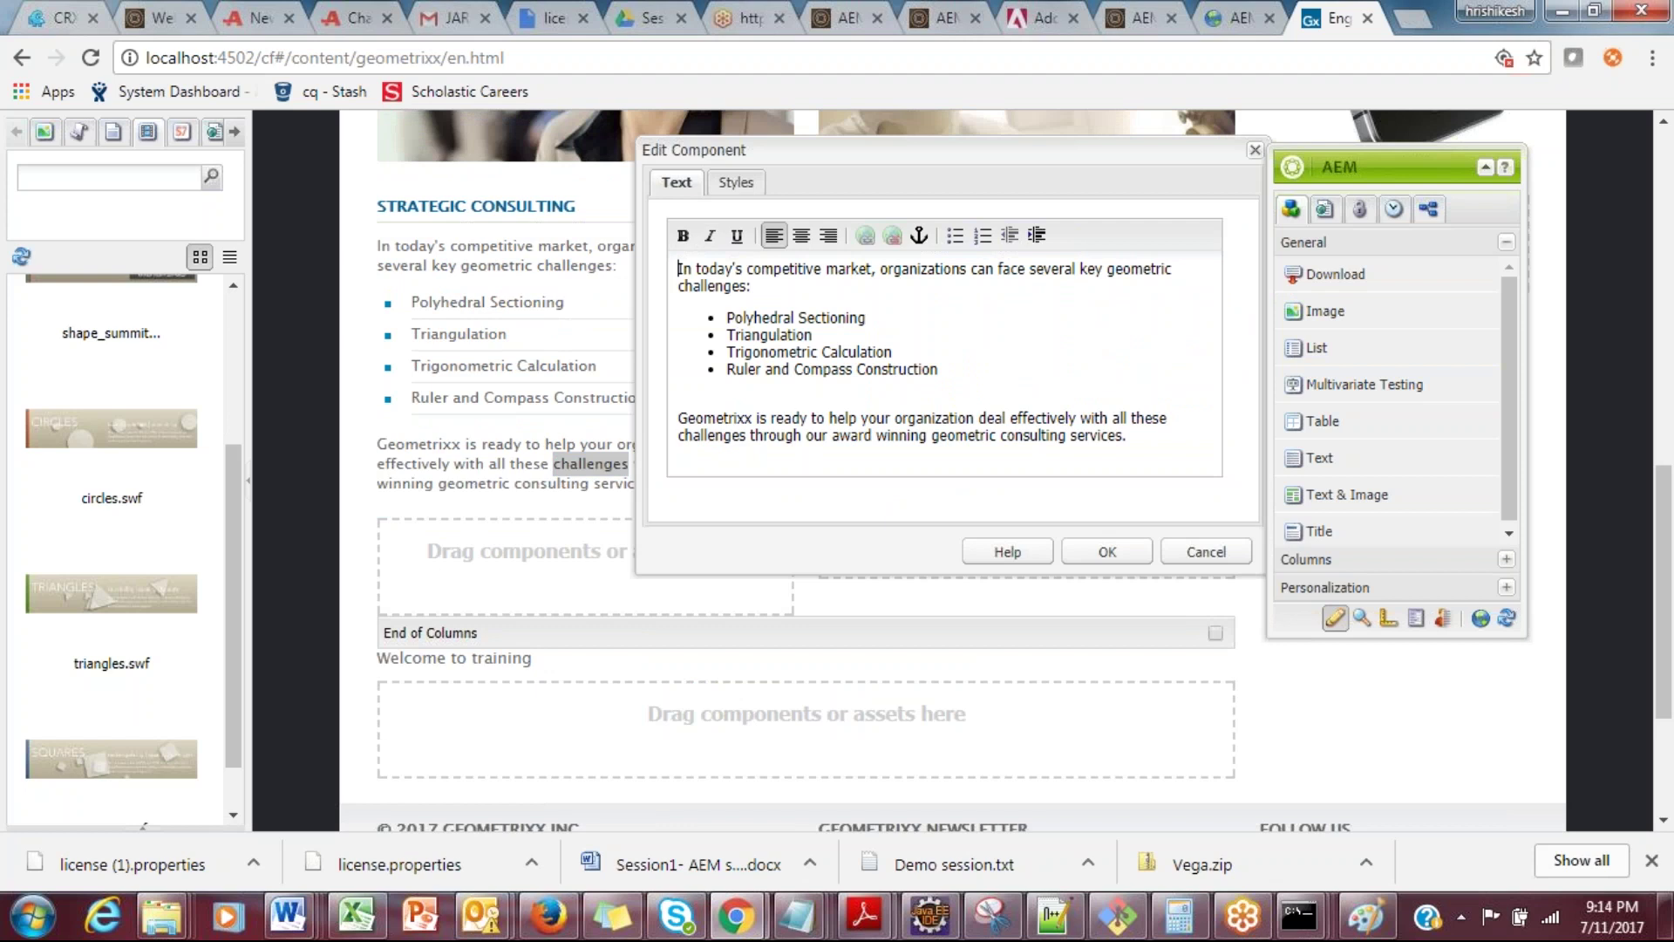
click(1206, 551)
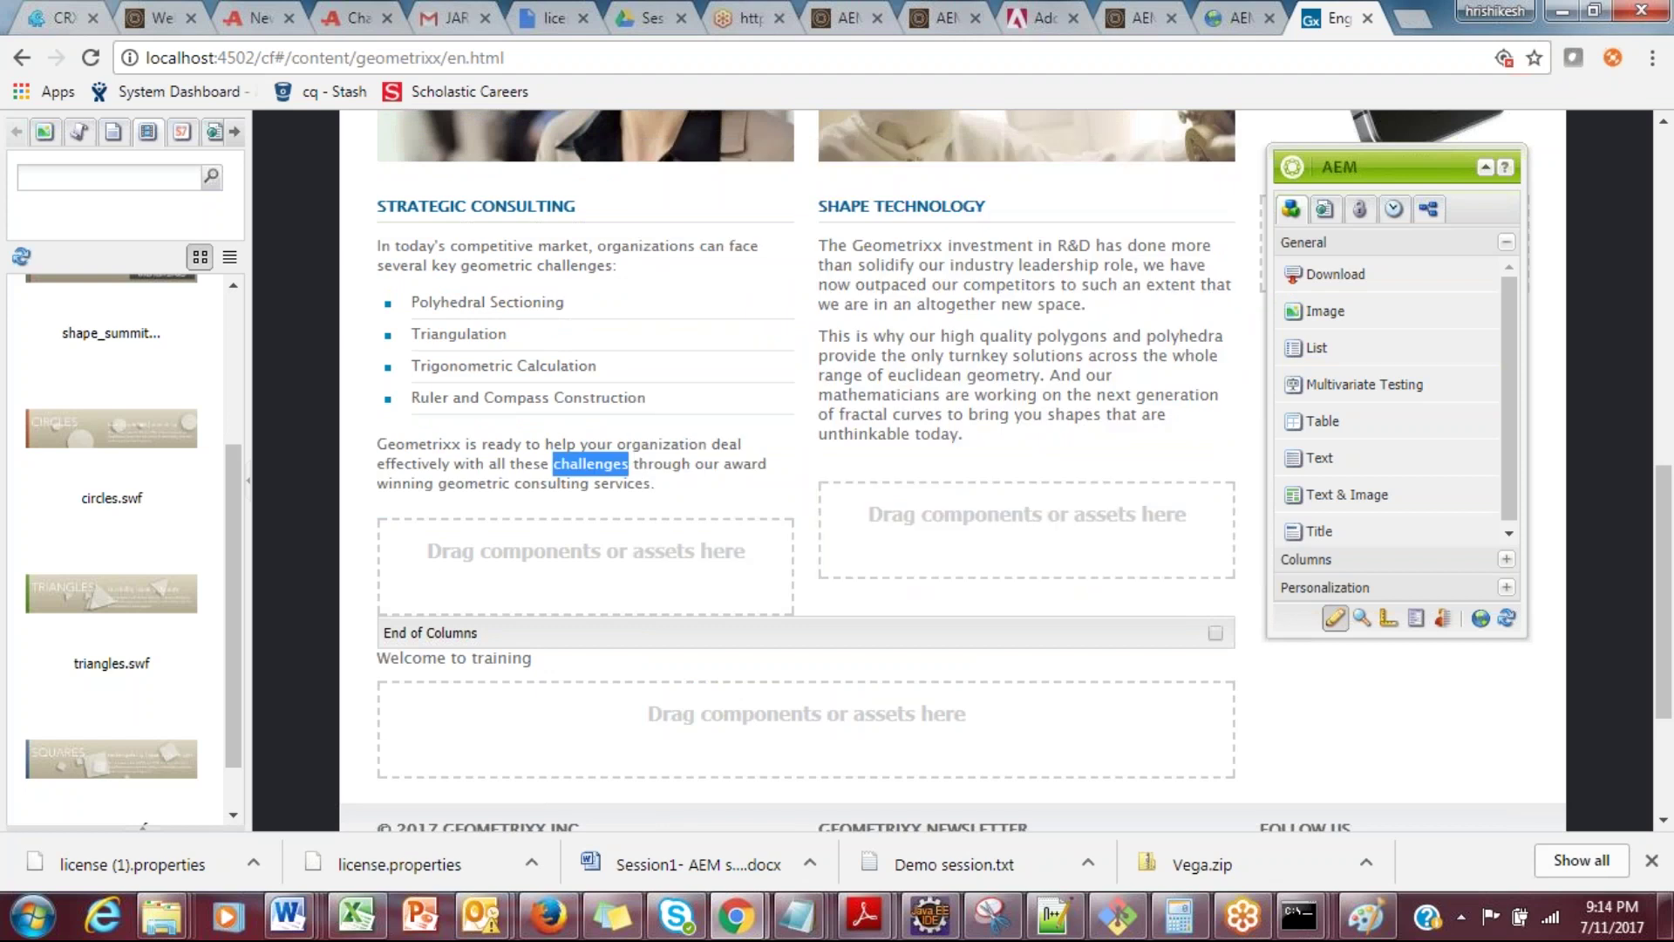
Step: Move the Sidekick further left and open the World Leader lead block for editing
drag(1672, 453, 1672, 96)
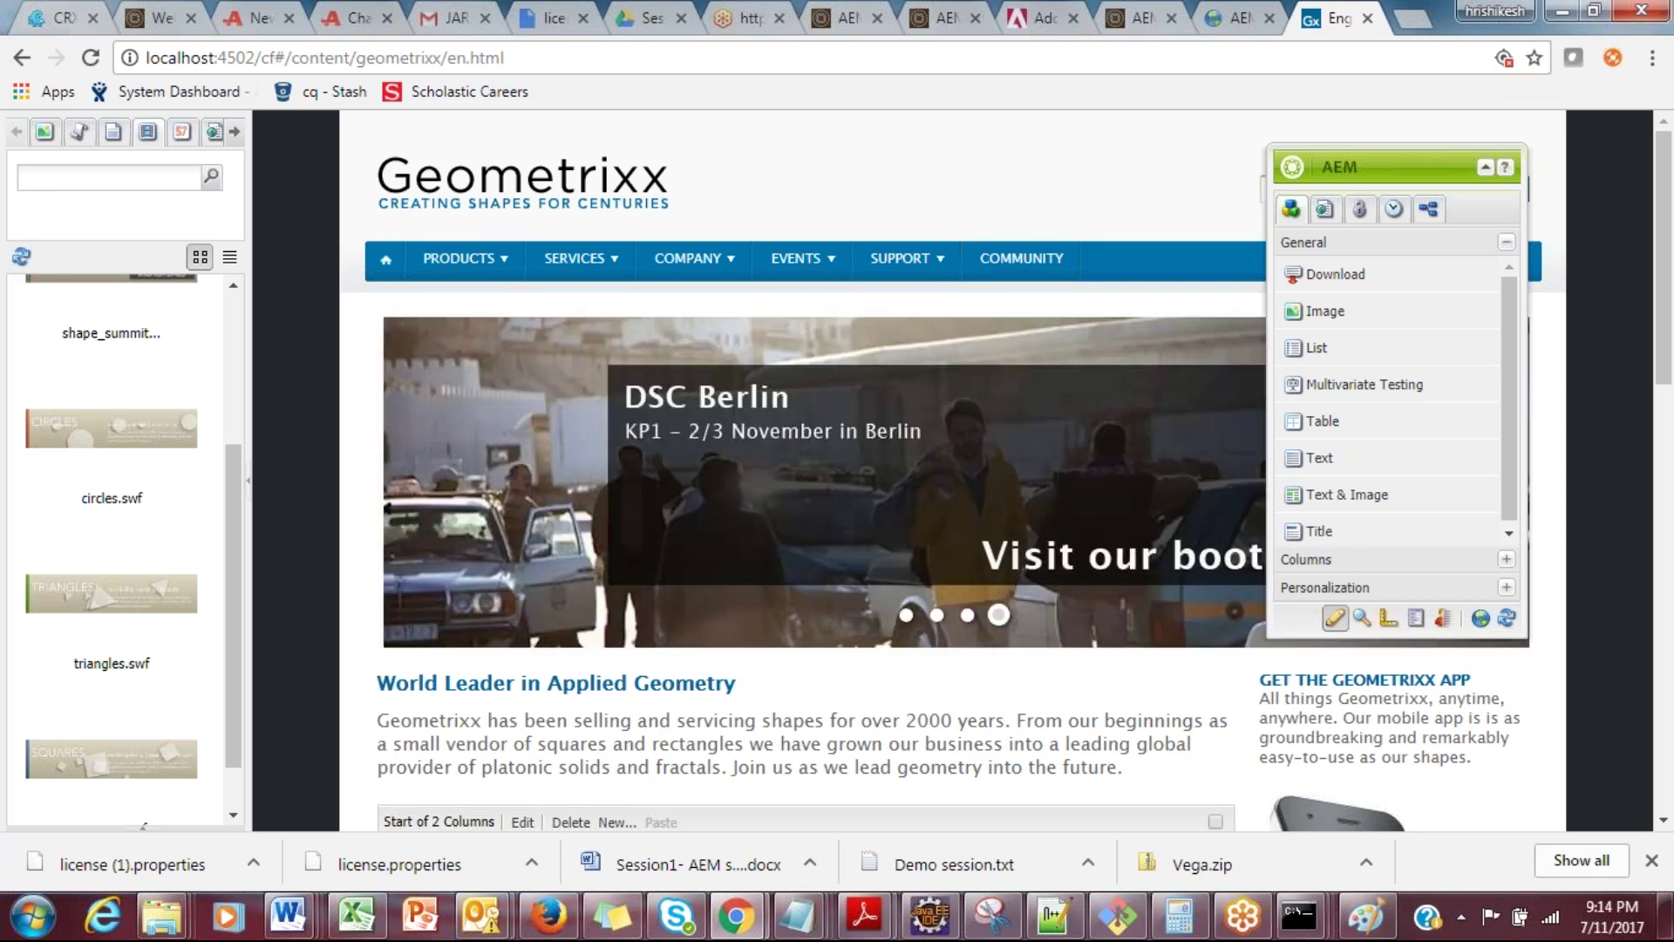
drag(1125, 159, 1229, 134)
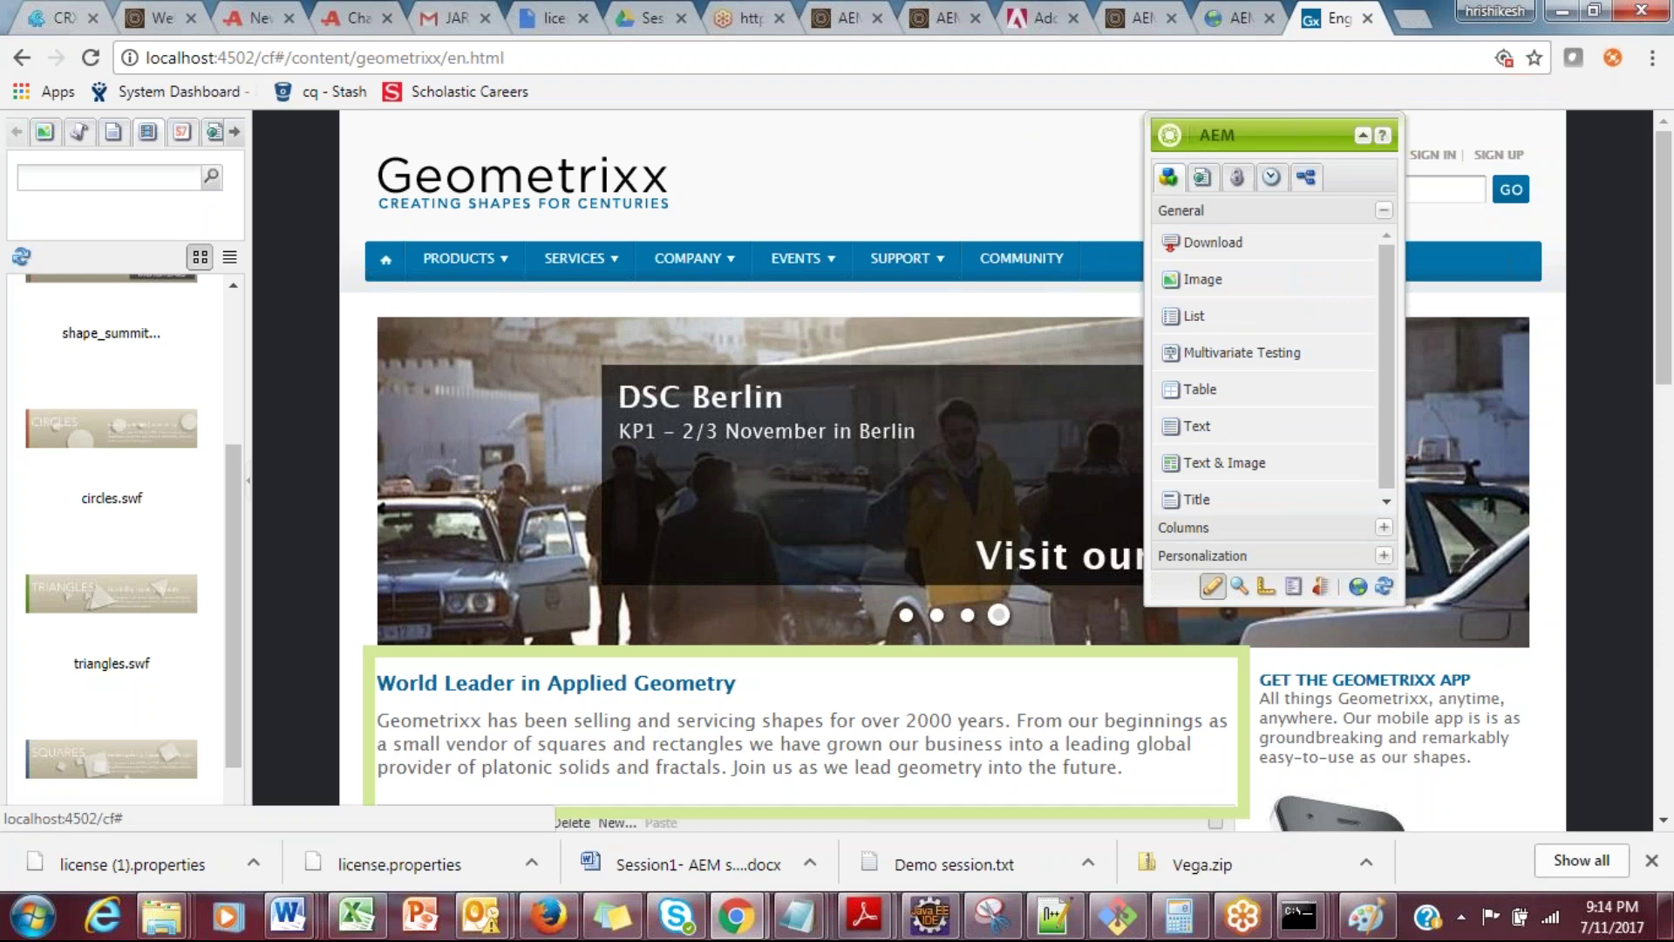
double_click(795, 766)
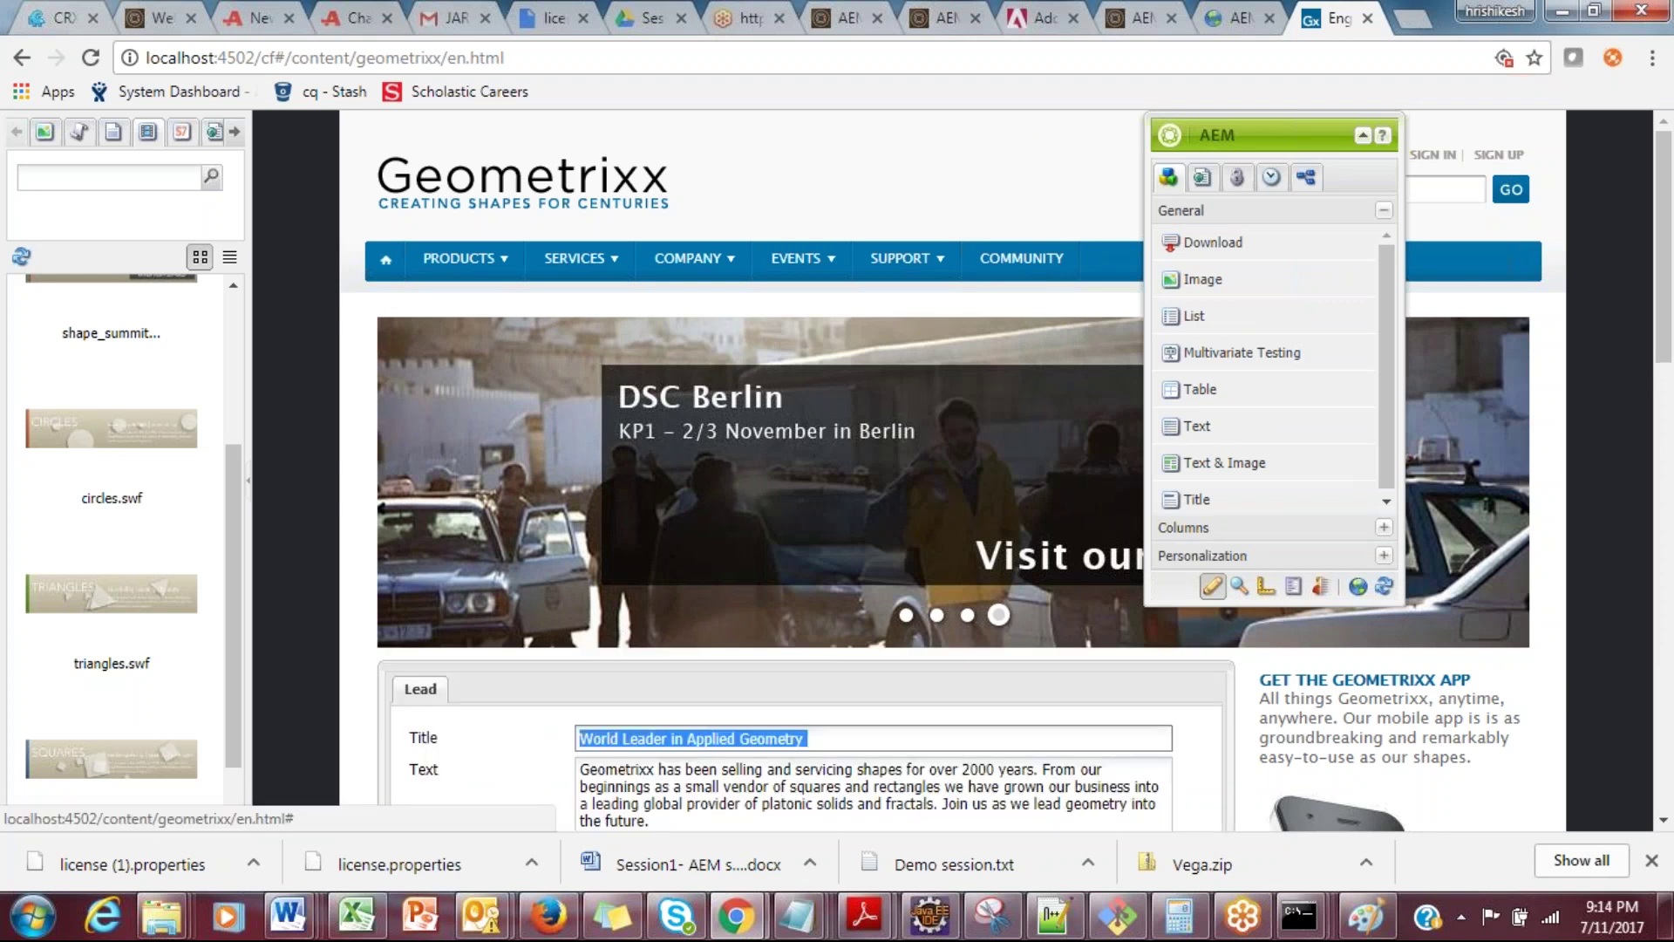
key(End)
scroll(1665, 290, down, 1)
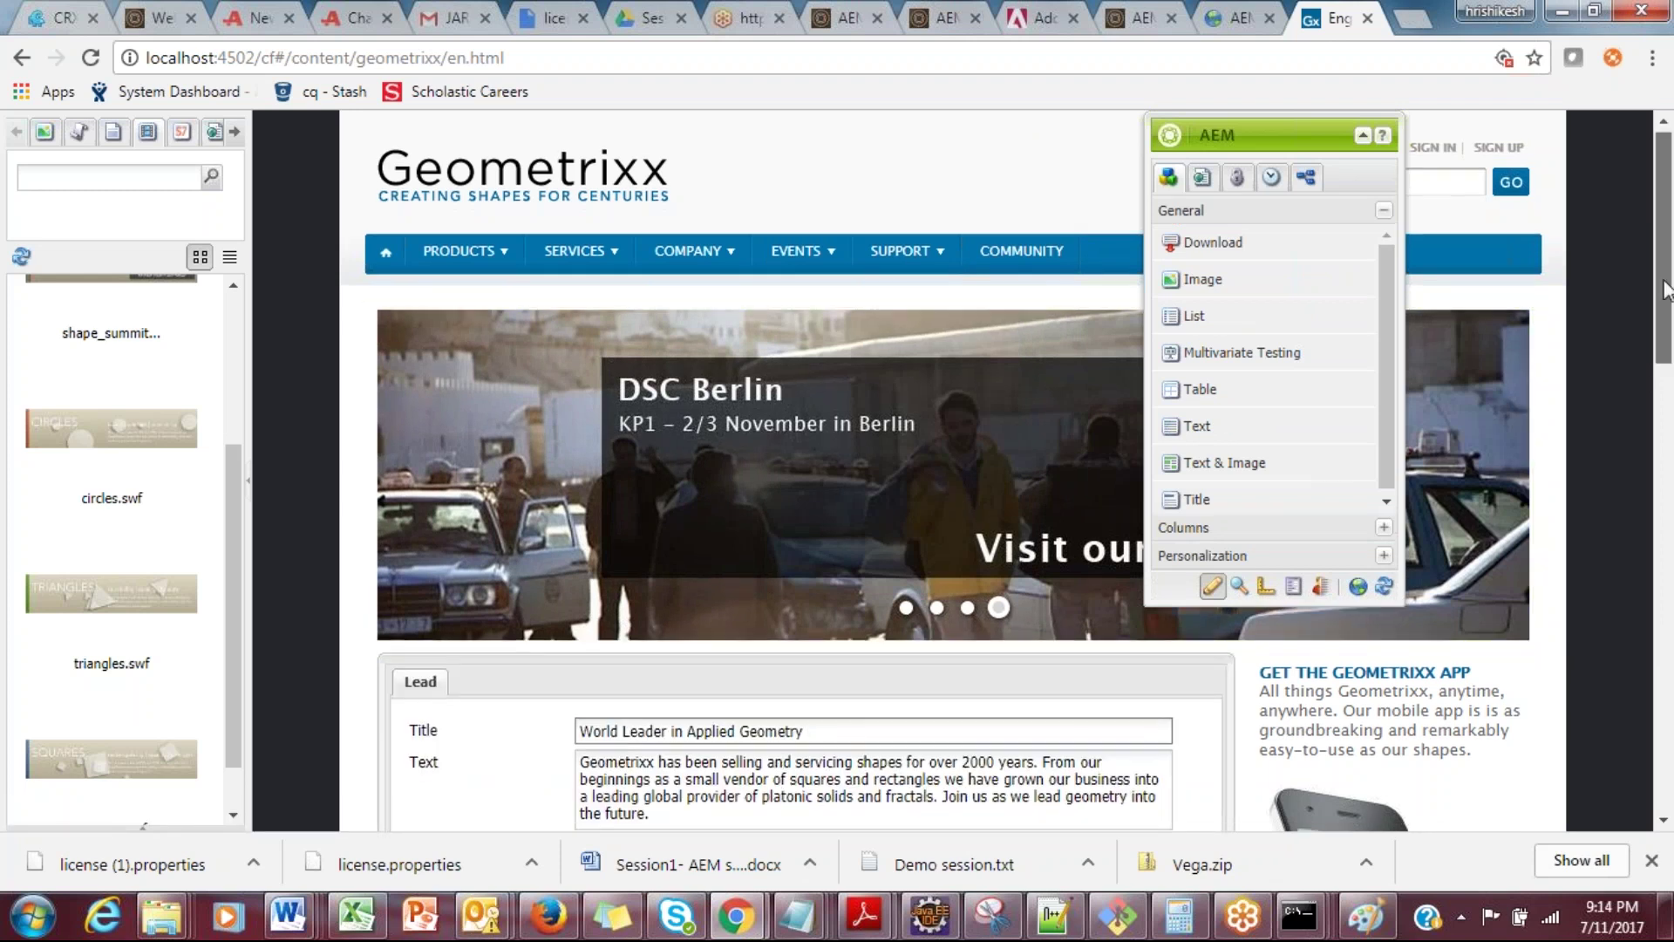
scroll(1666, 289, down, 2)
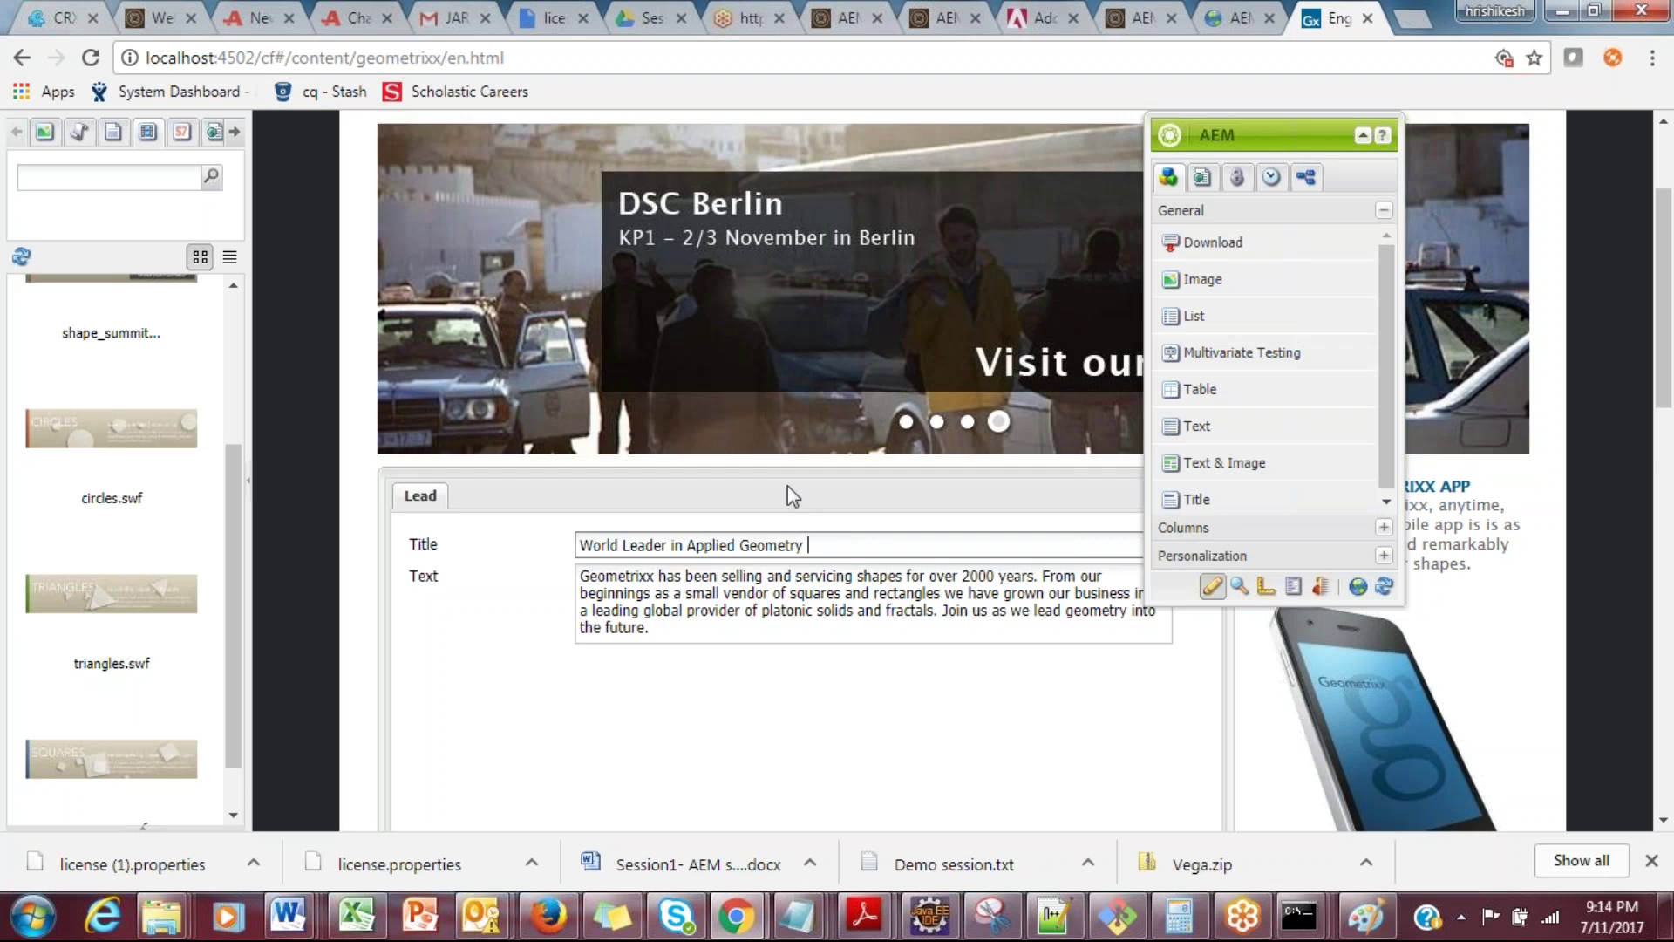
click(33, 916)
click(540, 736)
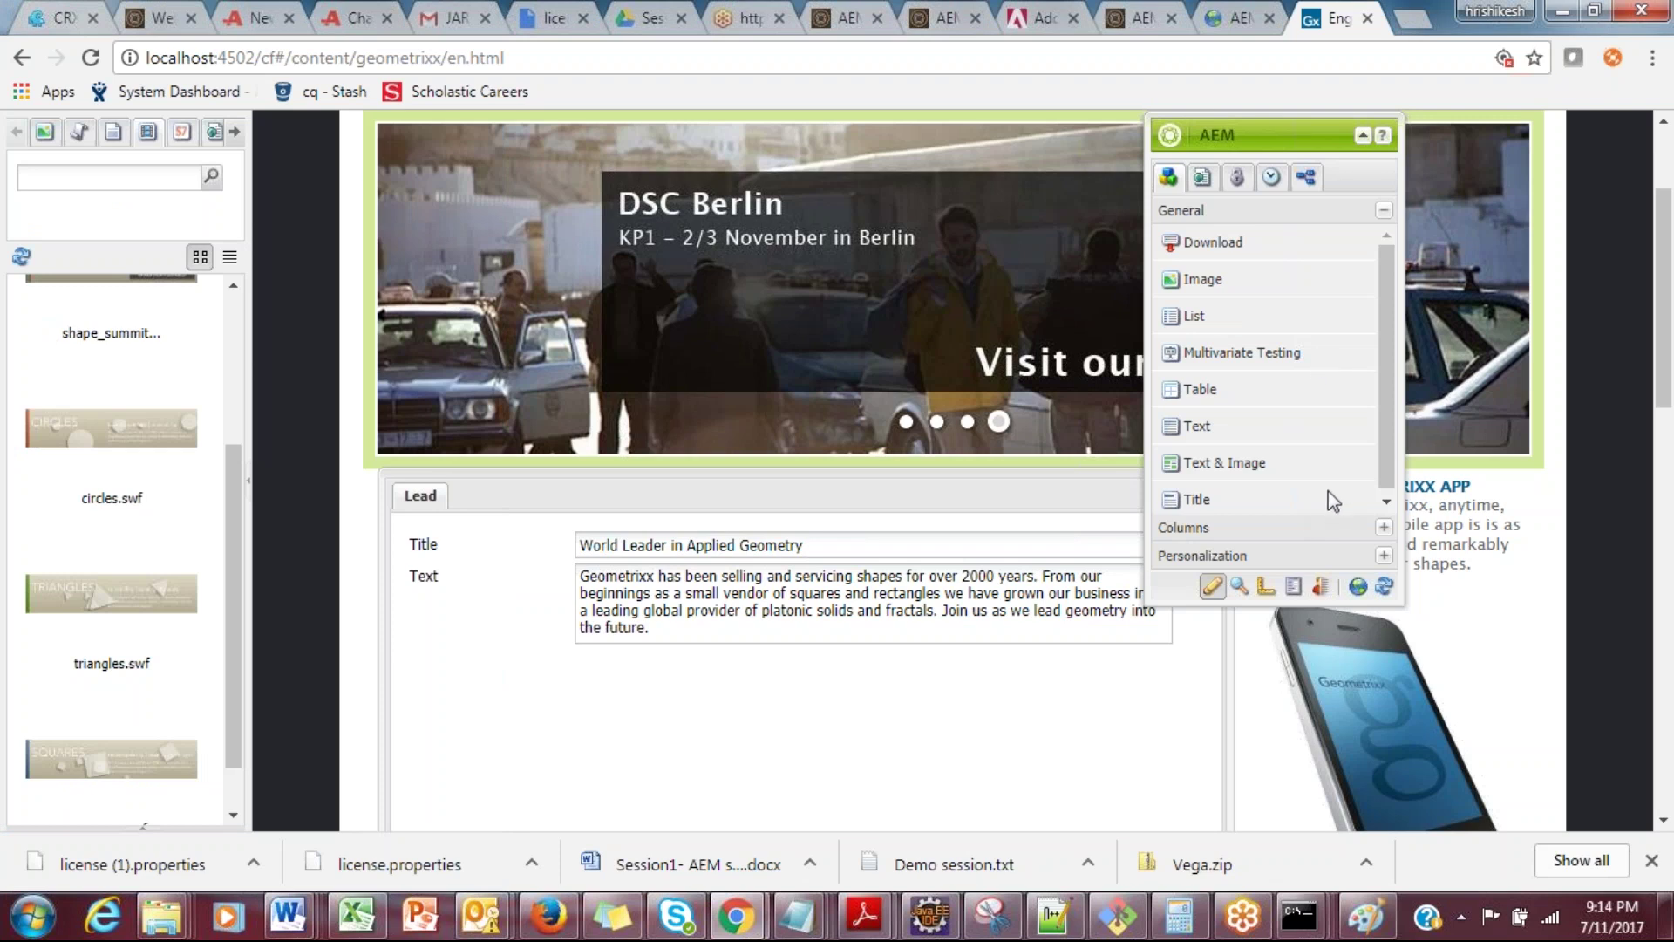
Step: With the annotation pen, mark the Lead's Title and Text labels and fields in red
key(ctrl+2)
drag(400, 557, 446, 546)
drag(401, 600, 465, 578)
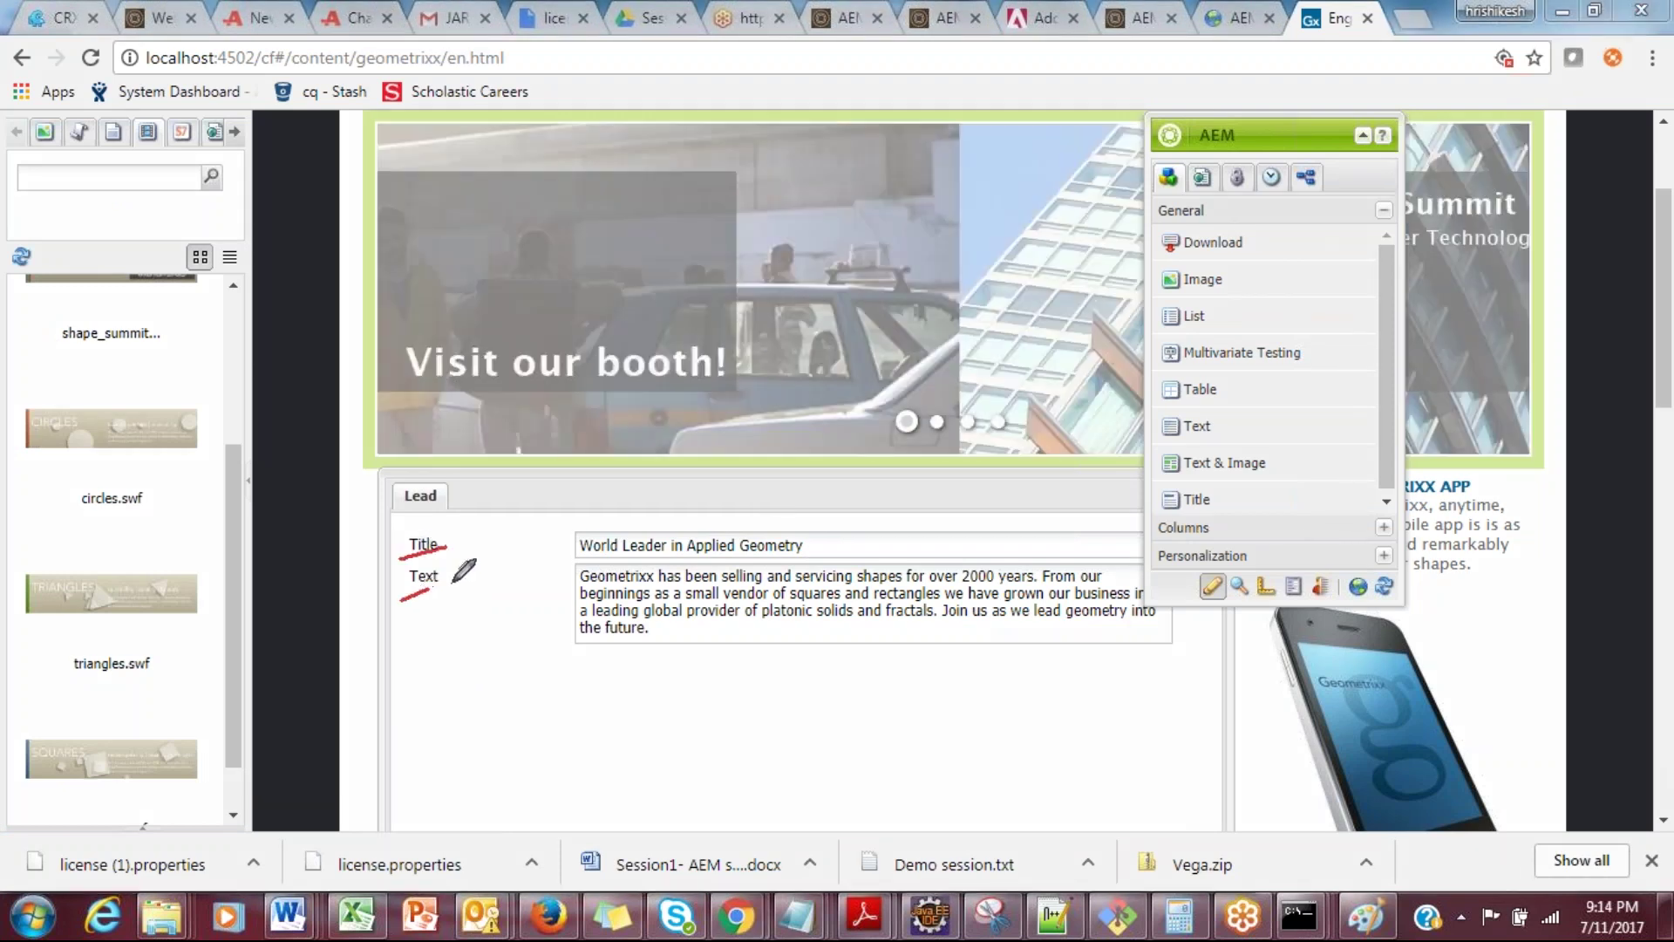
drag(548, 543, 579, 540)
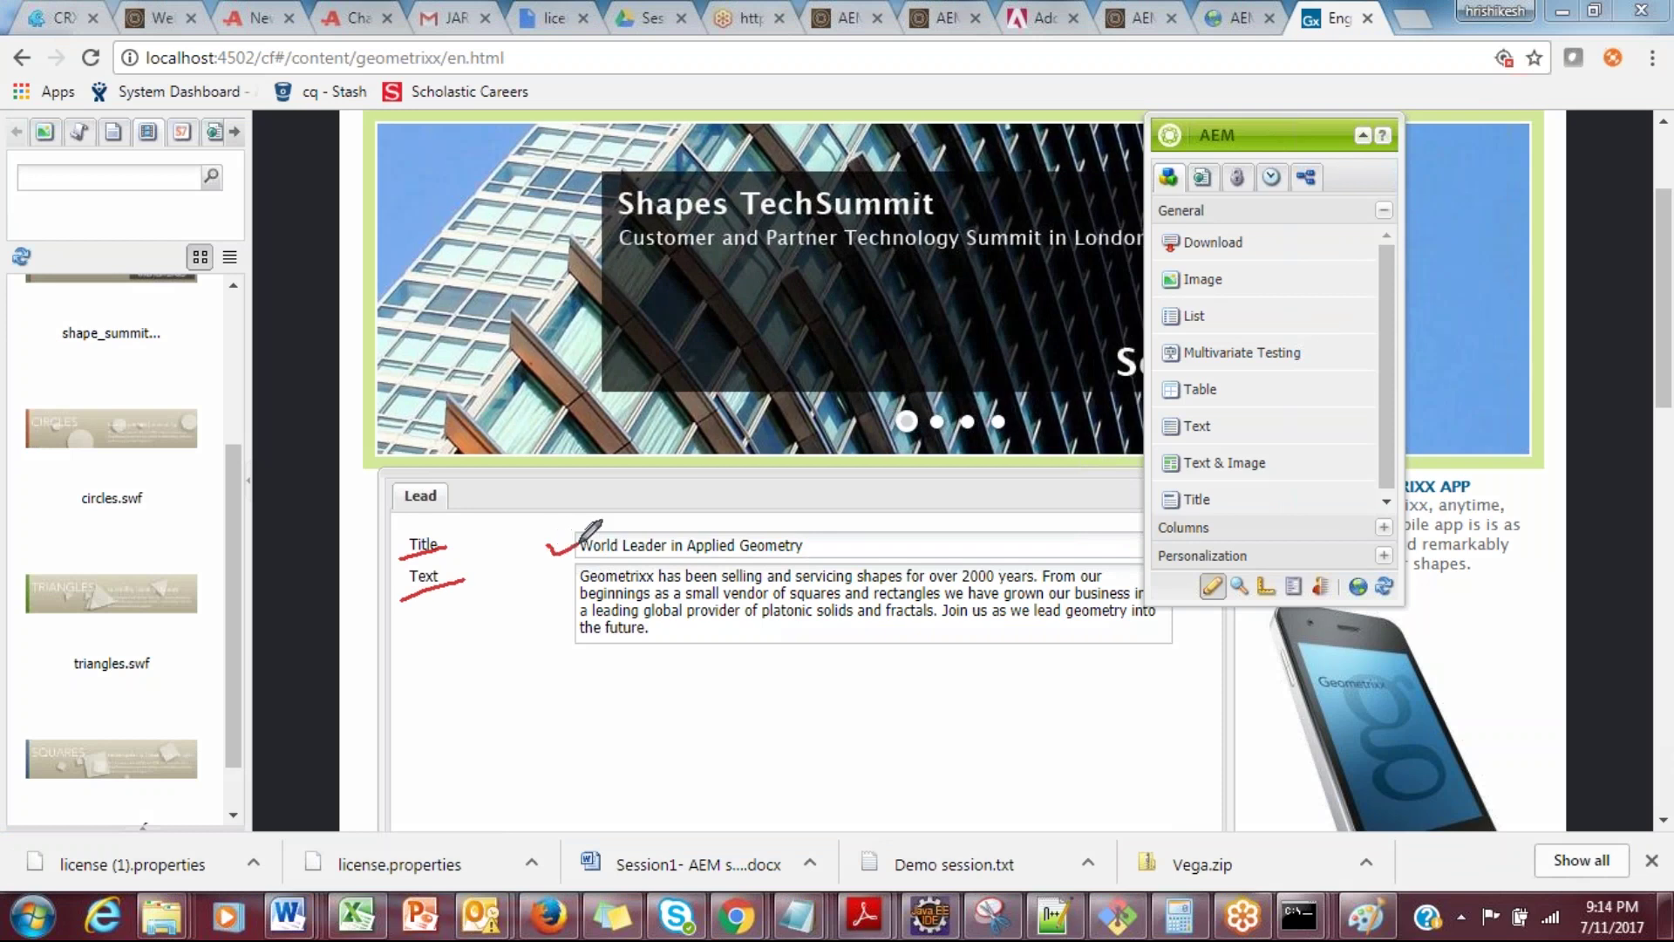
mouse_move(543, 594)
mouse_down()
mouse_move(558, 610)
mouse_move(582, 571)
mouse_move(503, 558)
mouse_move(547, 685)
mouse_move(641, 754)
mouse_move(697, 748)
mouse_move(742, 718)
mouse_move(749, 670)
mouse_move(780, 708)
mouse_move(808, 659)
mouse_move(844, 686)
mouse_move(824, 705)
mouse_up()
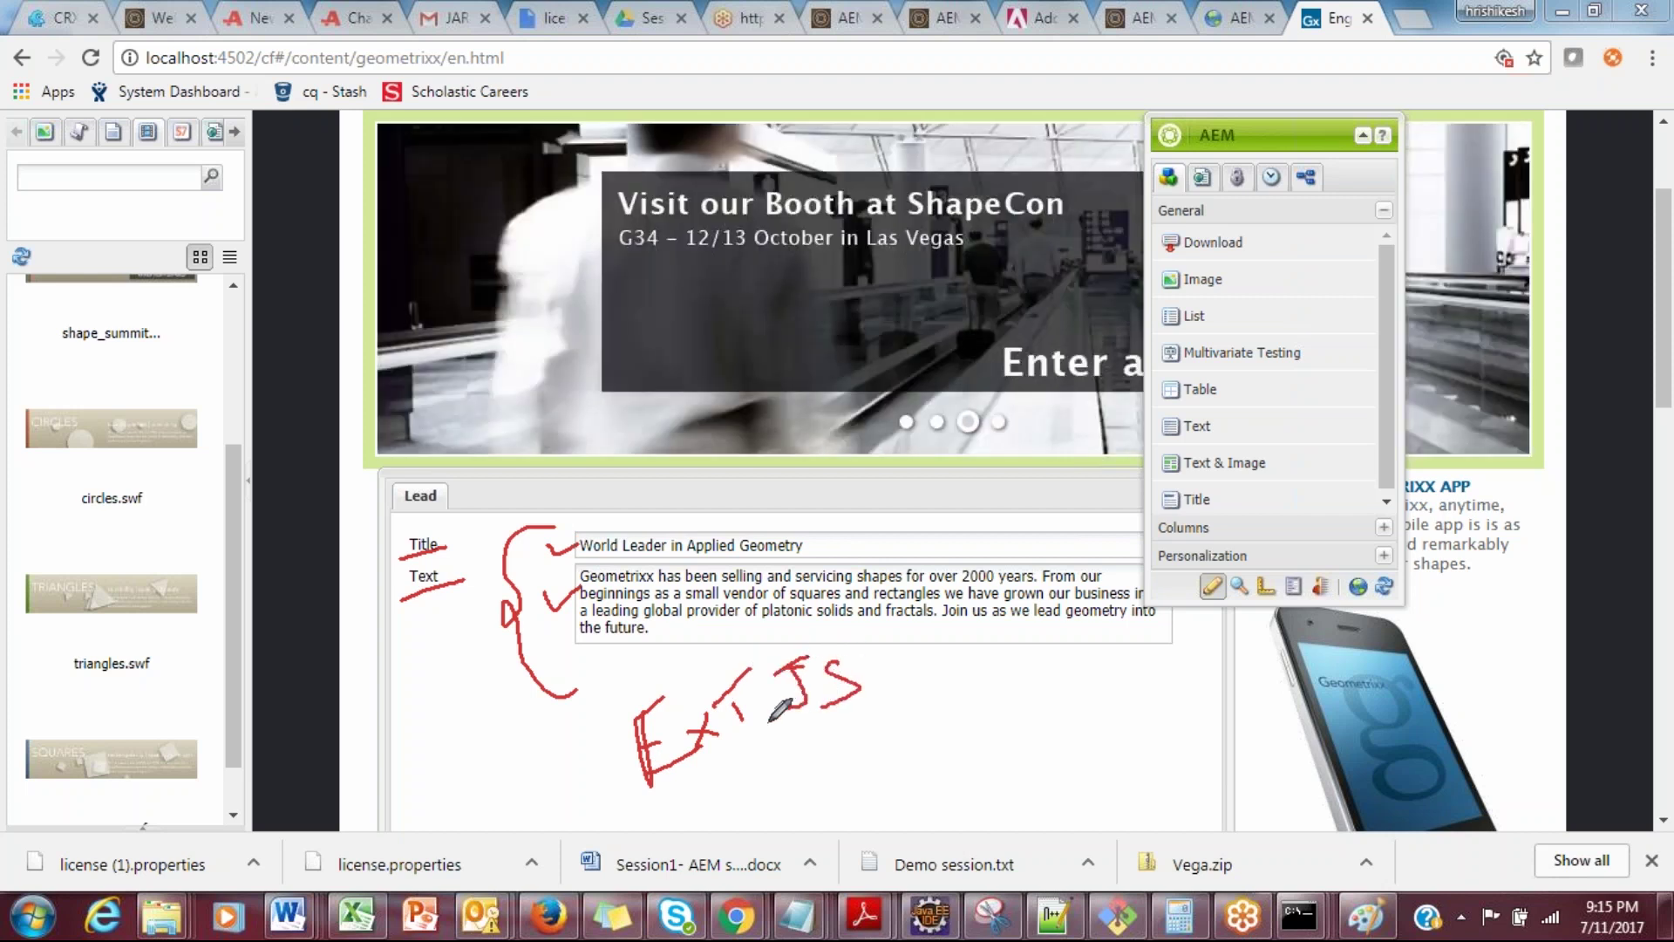
Step: Write ExtJS in red ink, circle it and strike a long line through it
drag(746, 650, 791, 779)
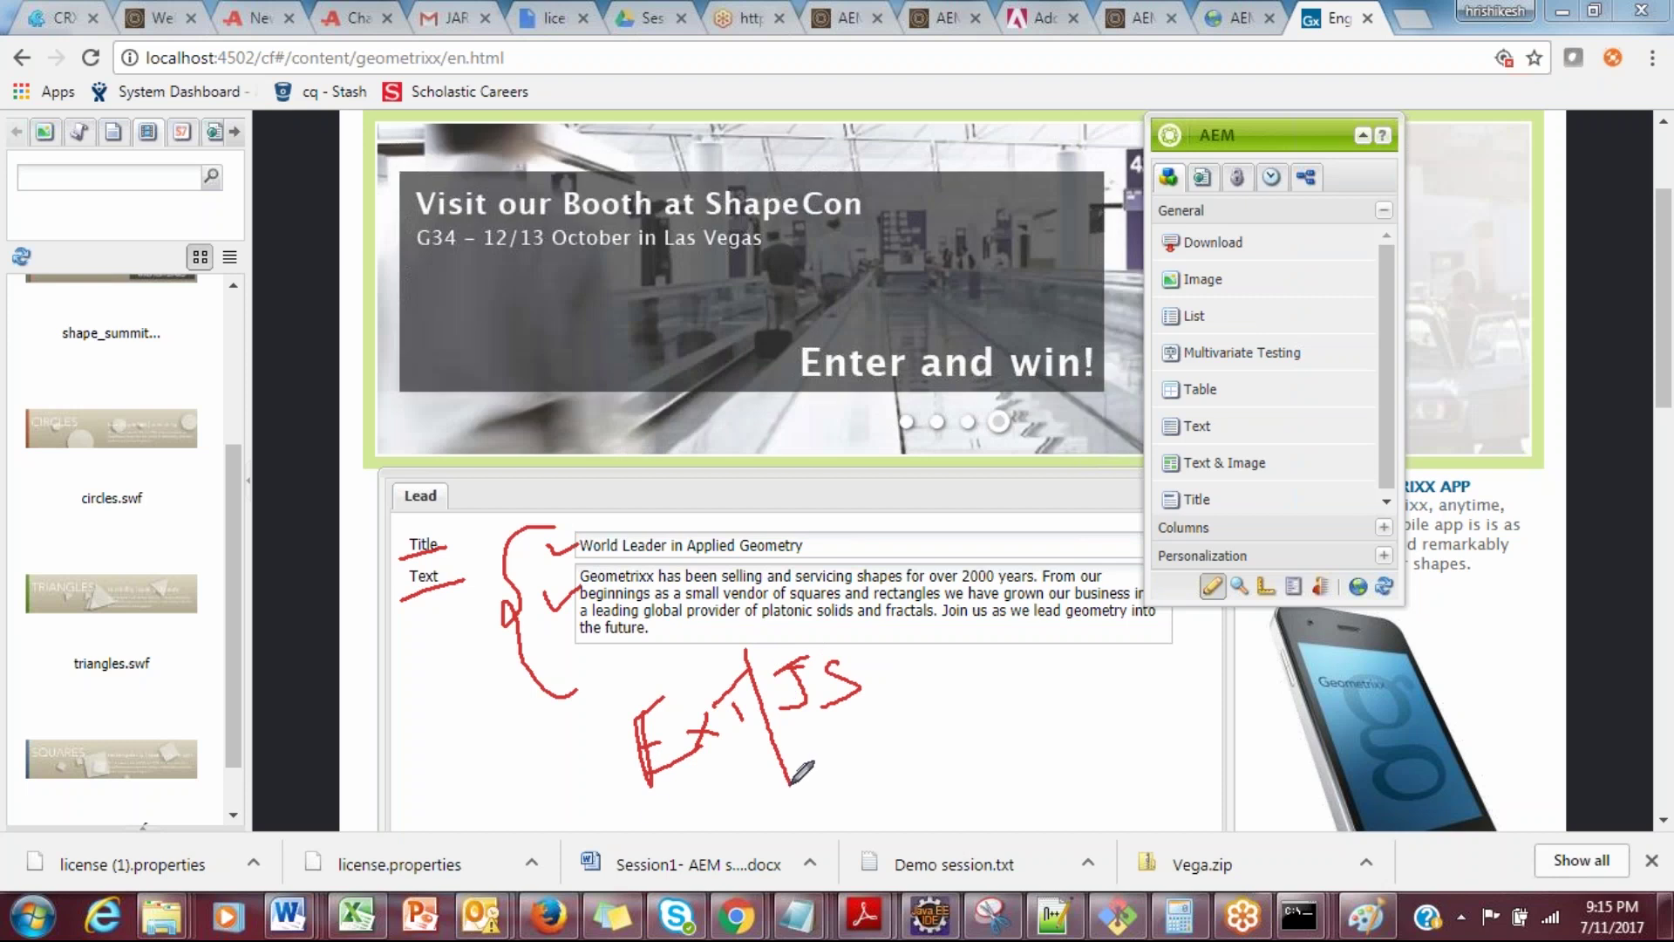
drag(642, 819, 950, 716)
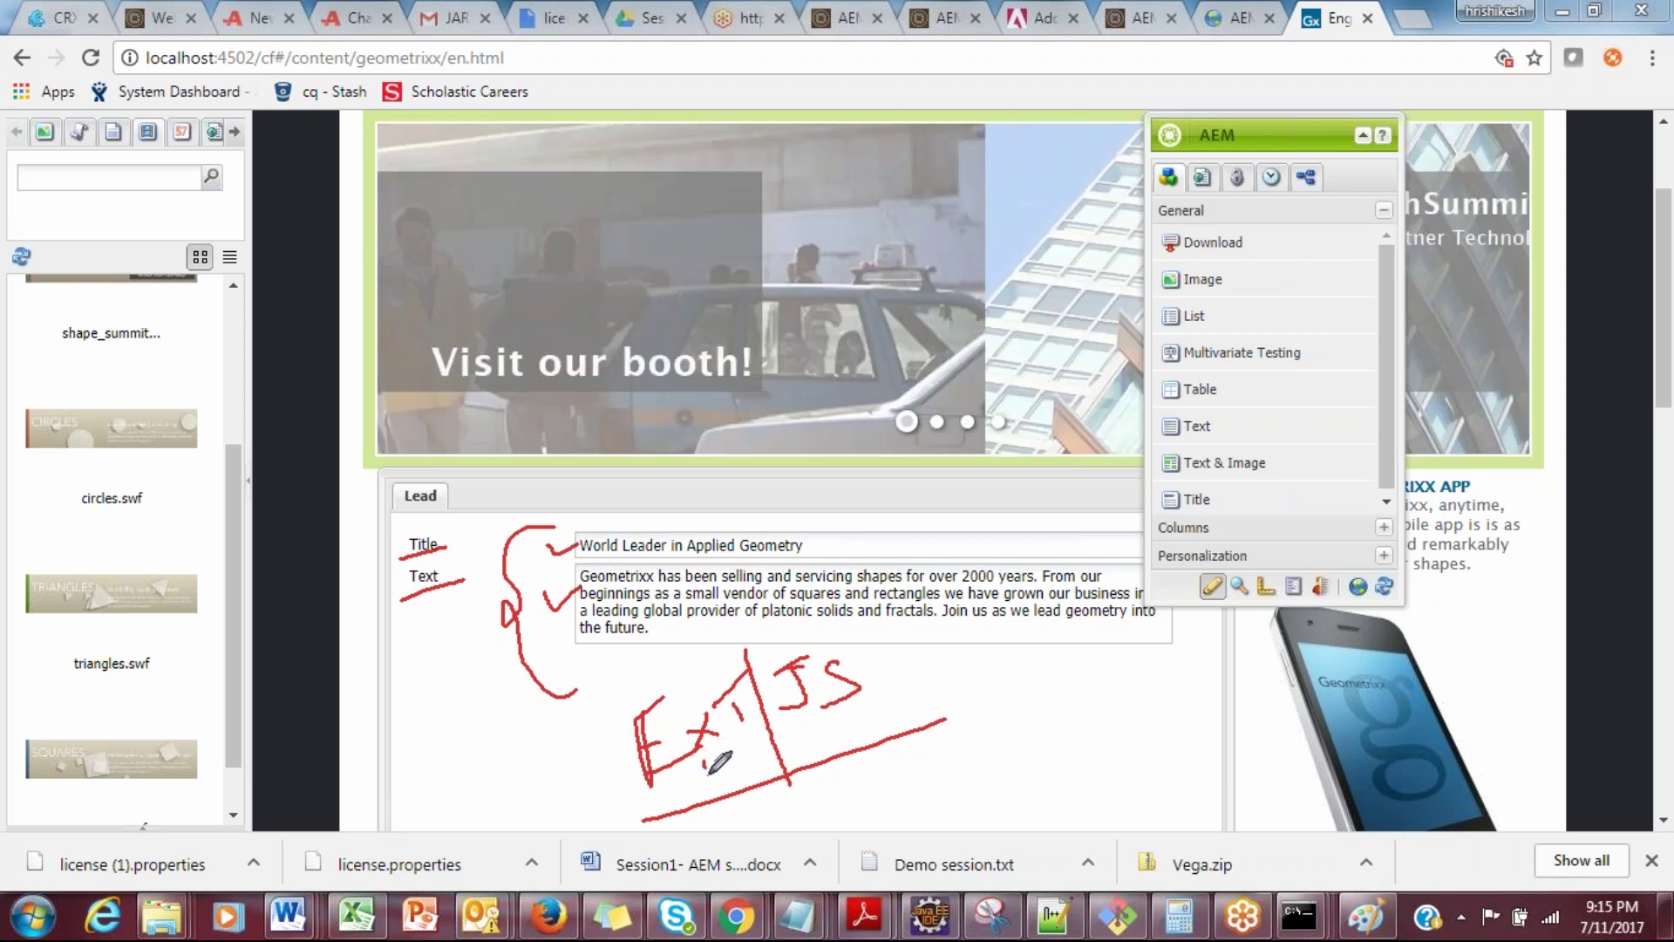
mouse_move(663, 789)
mouse_down()
mouse_move(632, 758)
mouse_move(733, 778)
mouse_move(743, 755)
mouse_move(682, 801)
mouse_up()
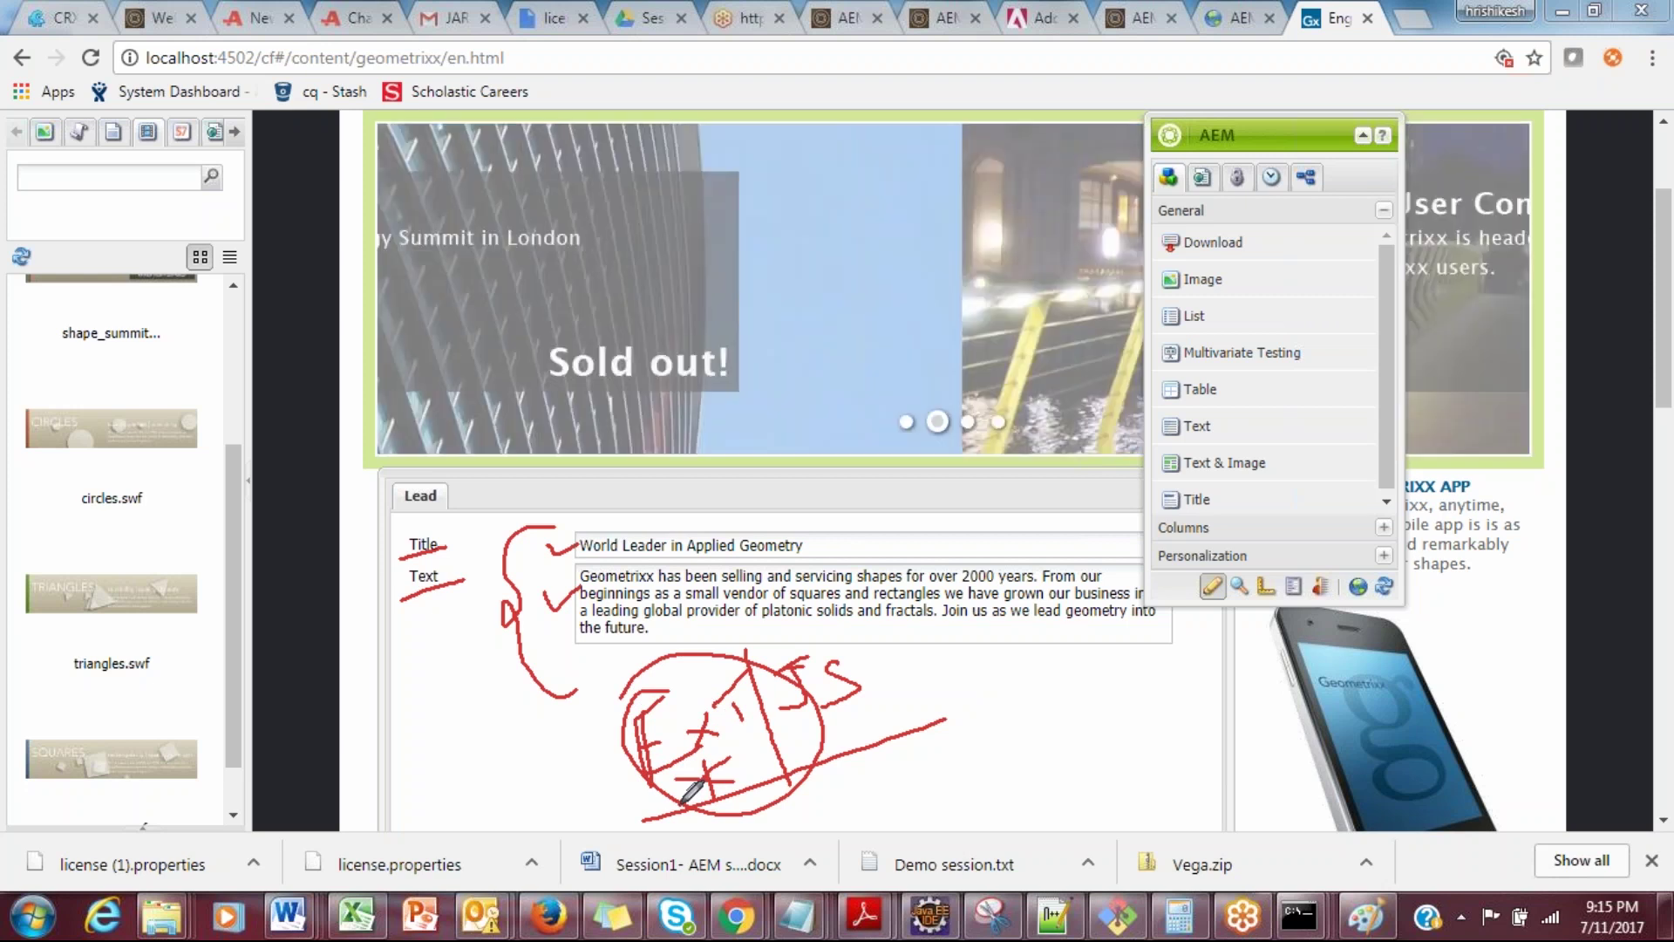
drag(562, 754, 818, 640)
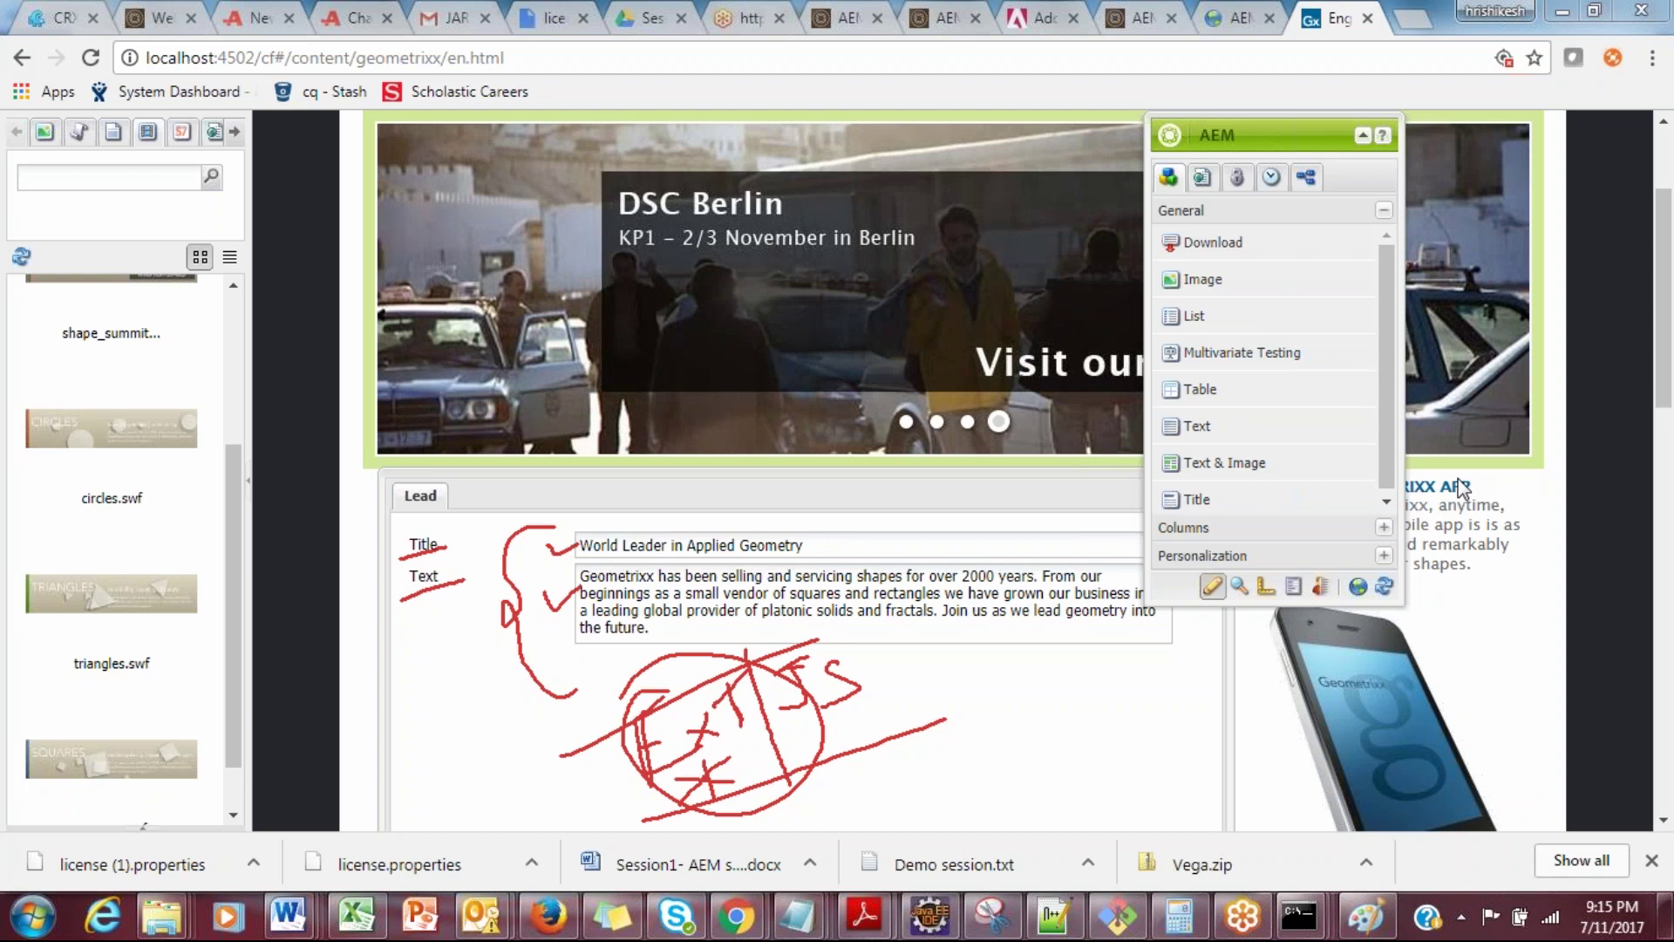
Step: Add more red strokes around the Lead Title and Text fields, then erase all ink
drag(850, 548, 919, 546)
drag(794, 630, 870, 630)
mouse_move(569, 530)
mouse_down()
mouse_move(551, 612)
mouse_move(687, 688)
mouse_move(1009, 658)
mouse_move(898, 512)
mouse_move(585, 510)
mouse_up()
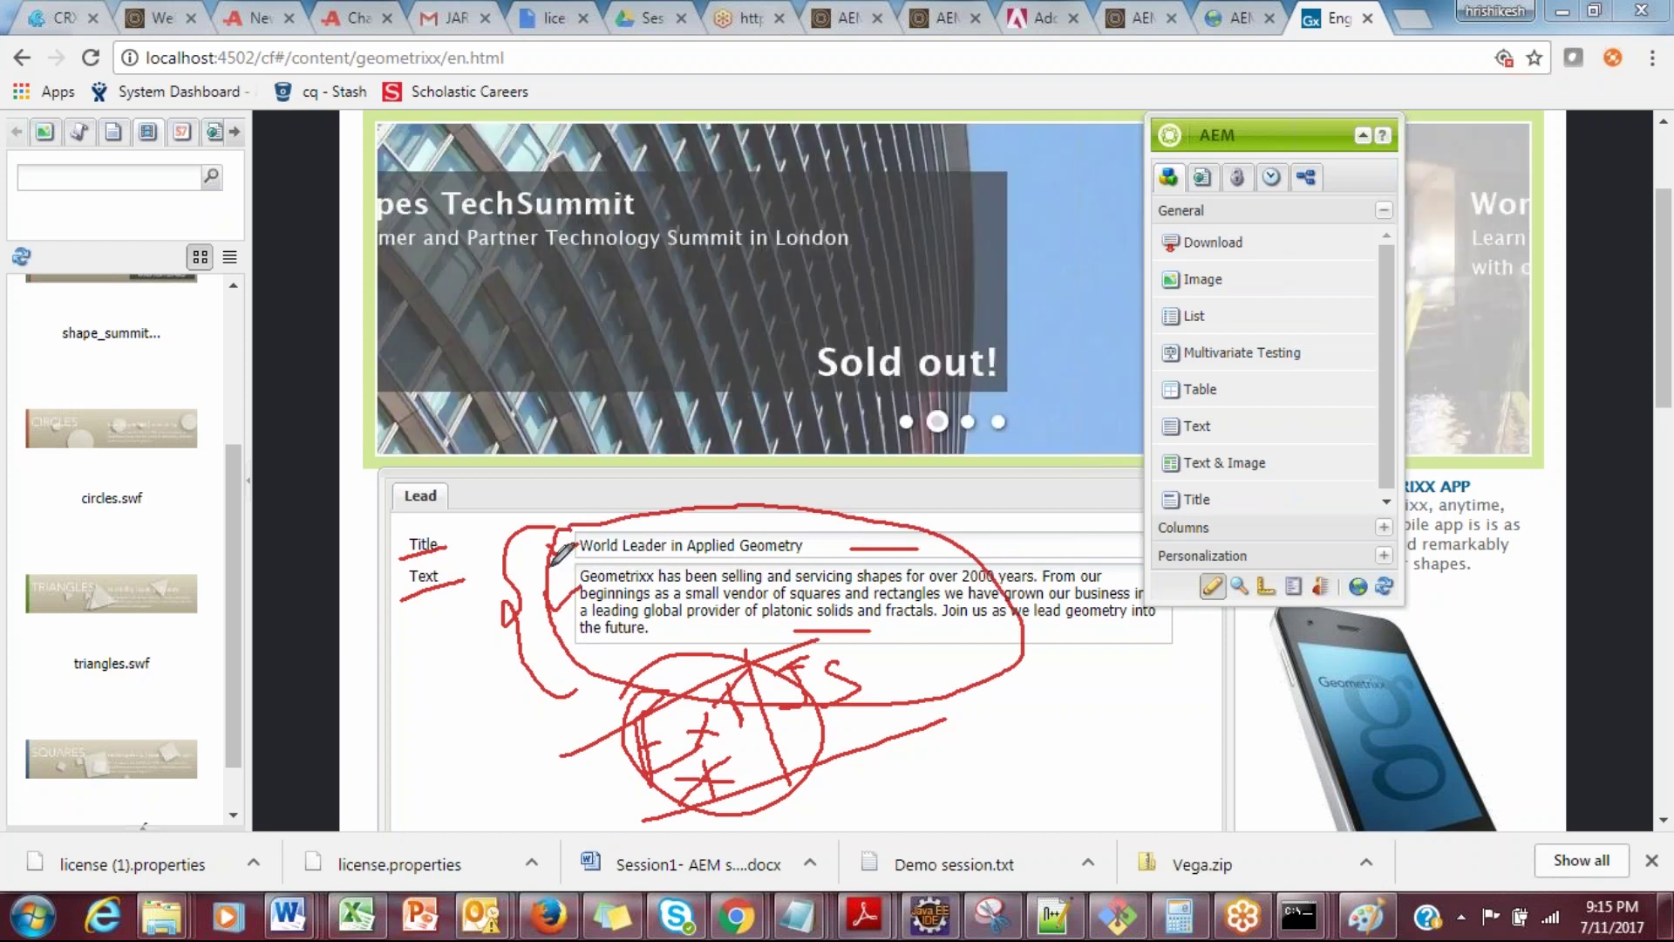
drag(565, 581, 527, 629)
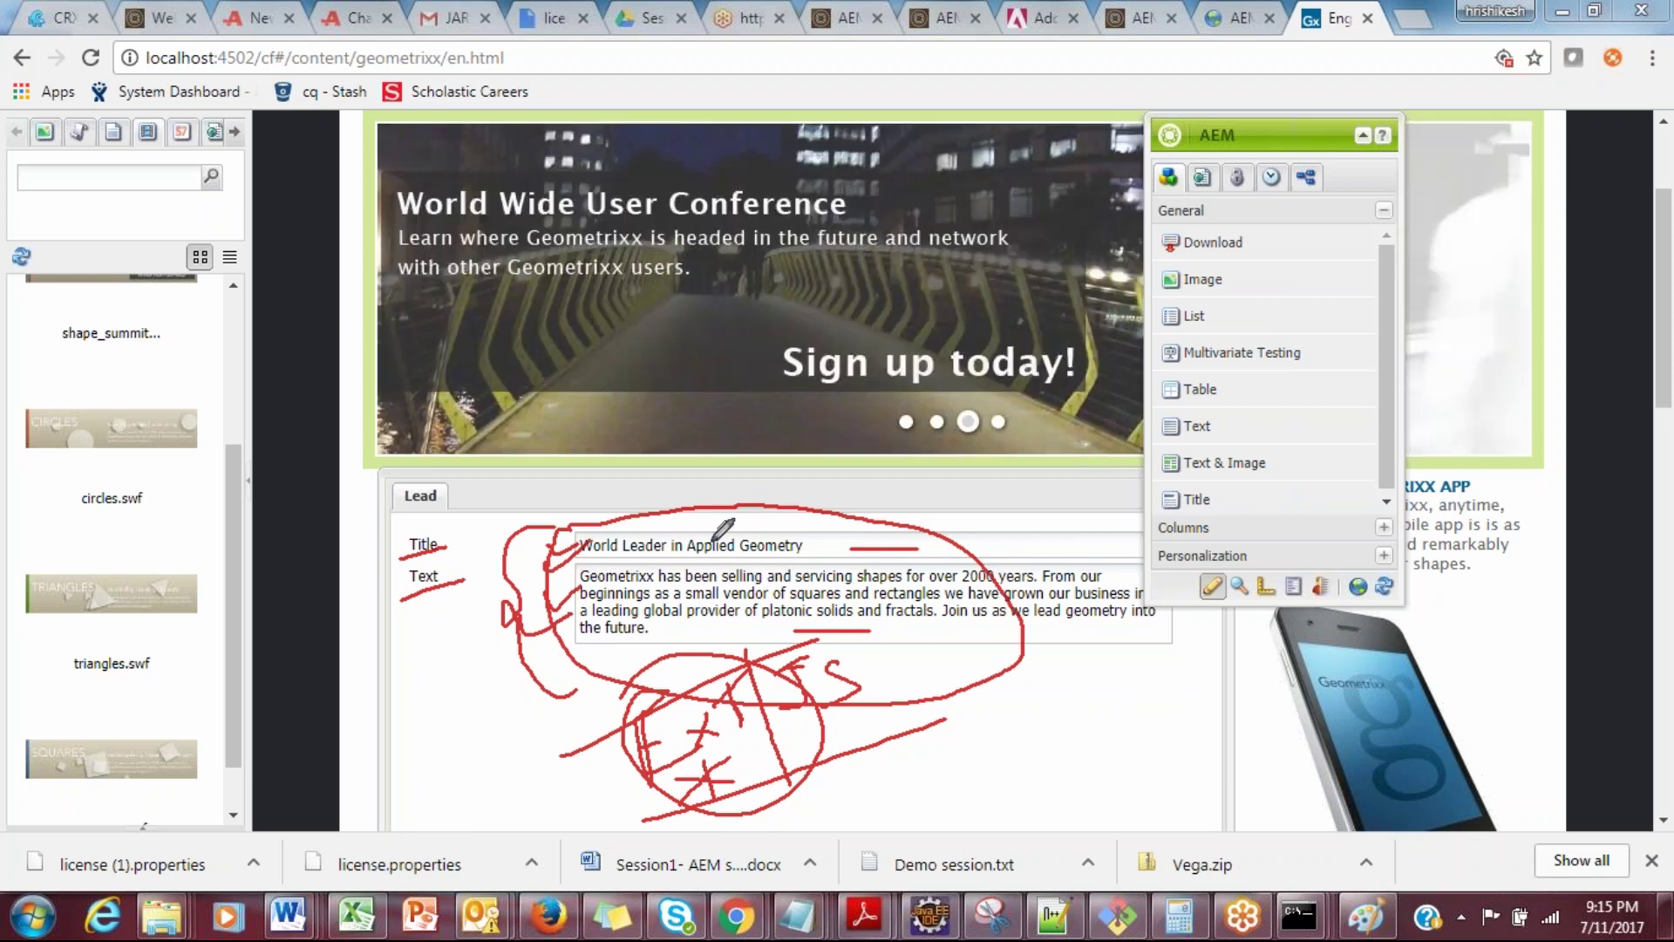
drag(448, 697, 649, 589)
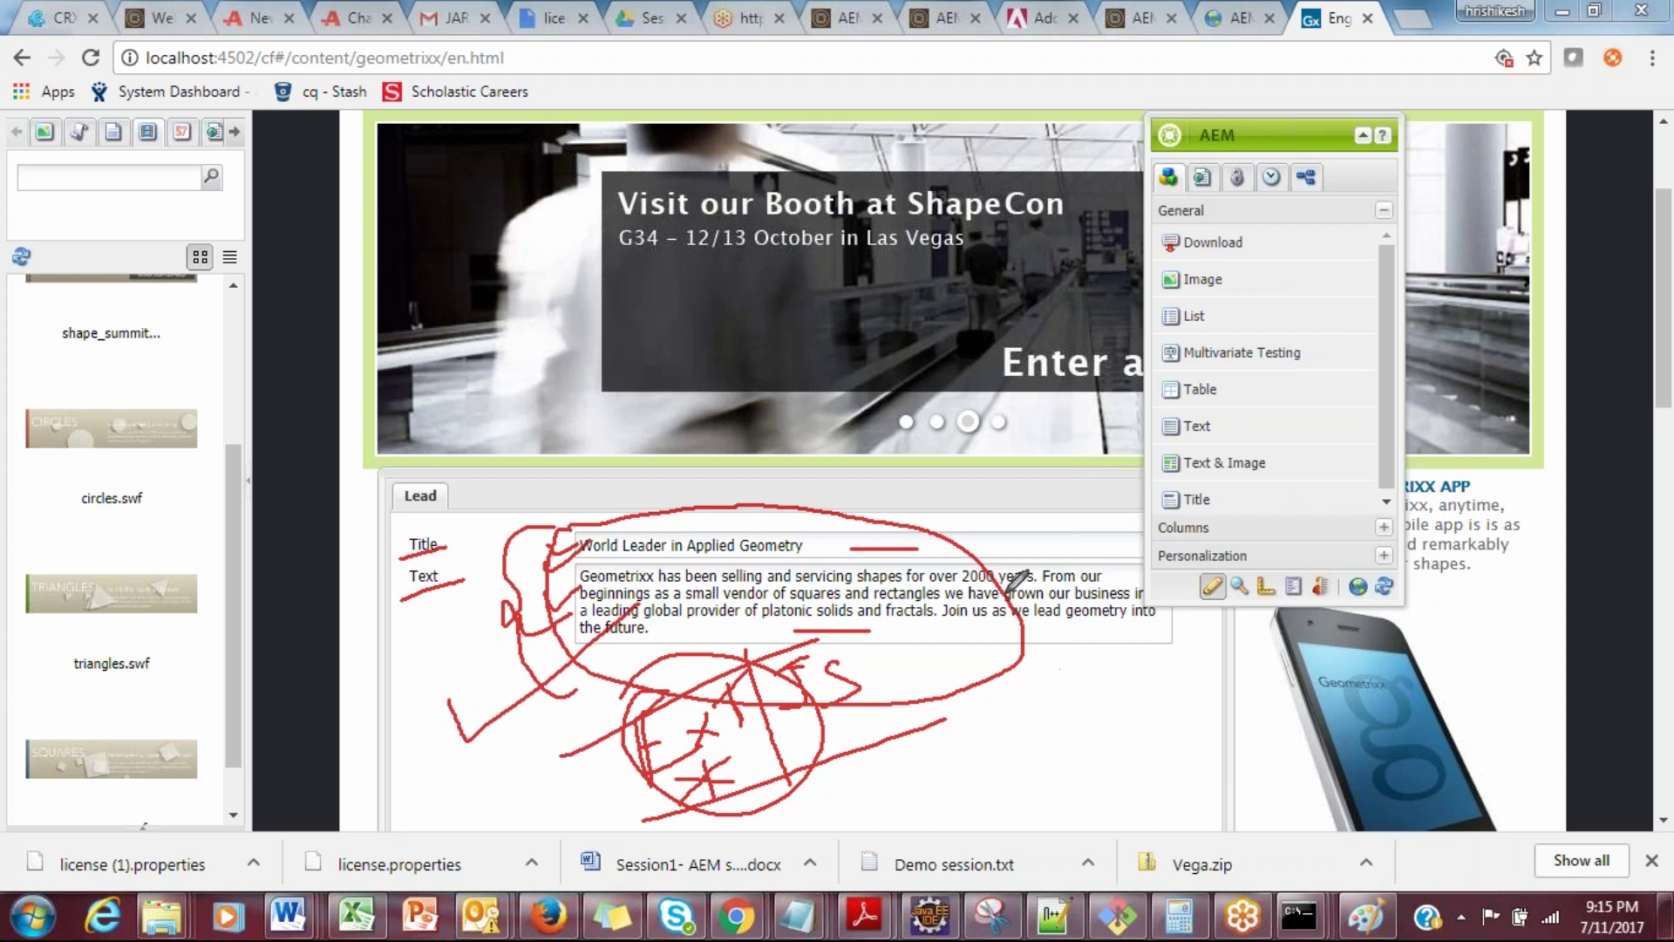
drag(1004, 469, 1032, 824)
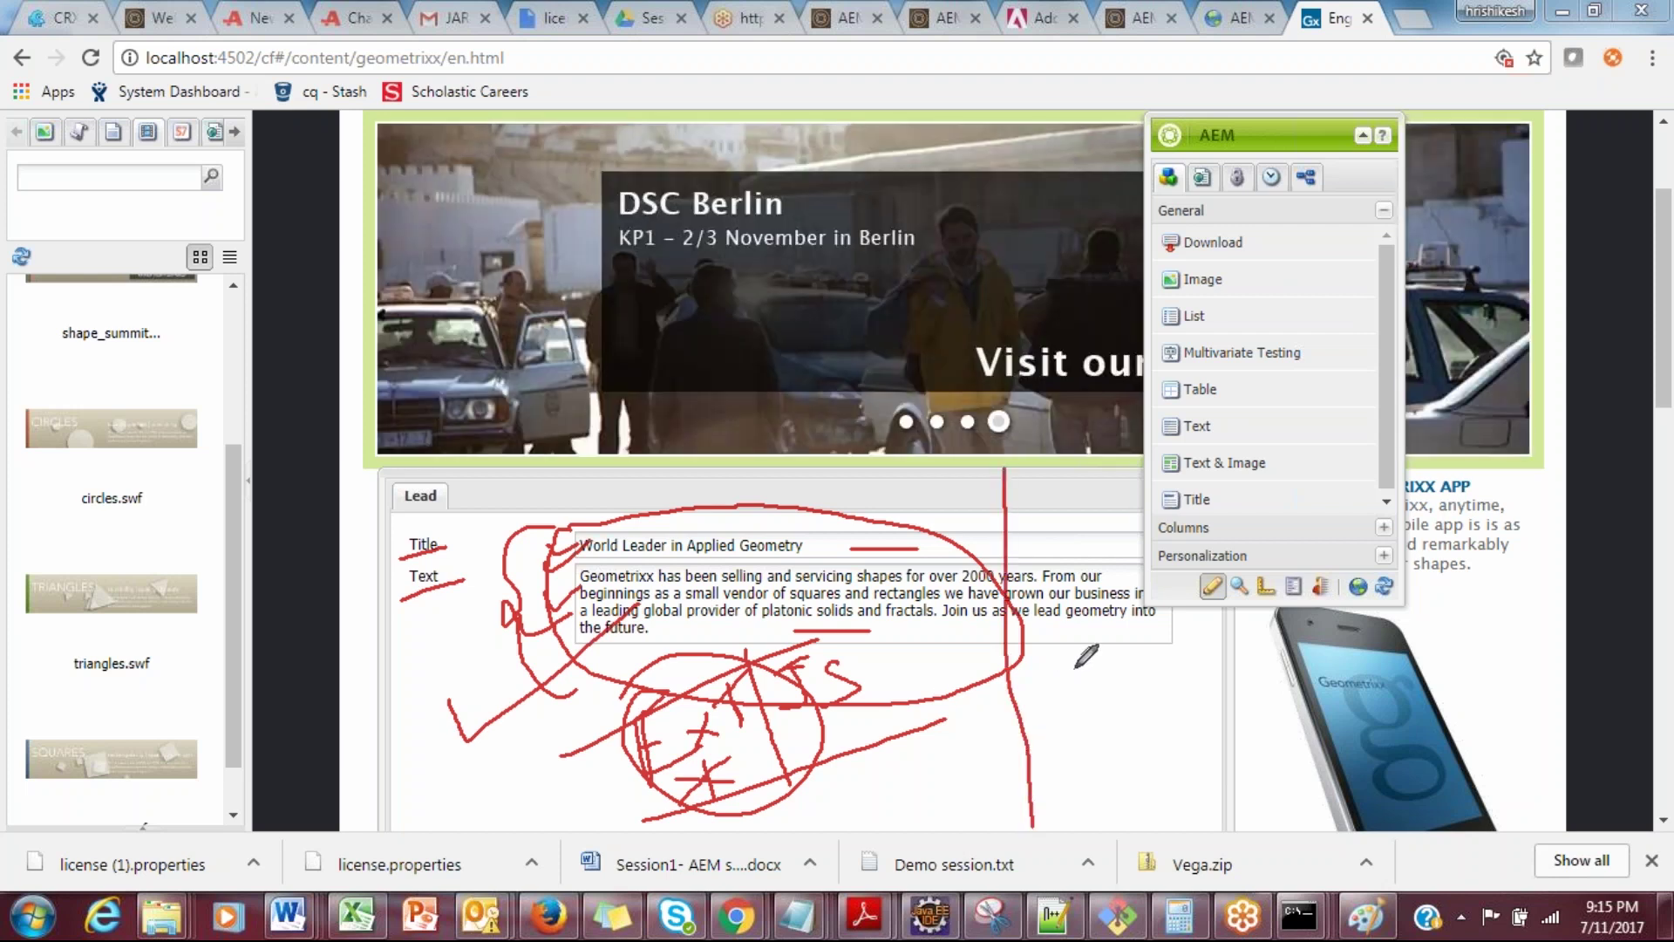
mouse_move(1071, 669)
mouse_down()
mouse_move(645, 652)
mouse_move(610, 758)
mouse_move(632, 817)
mouse_move(867, 795)
mouse_move(815, 510)
mouse_up()
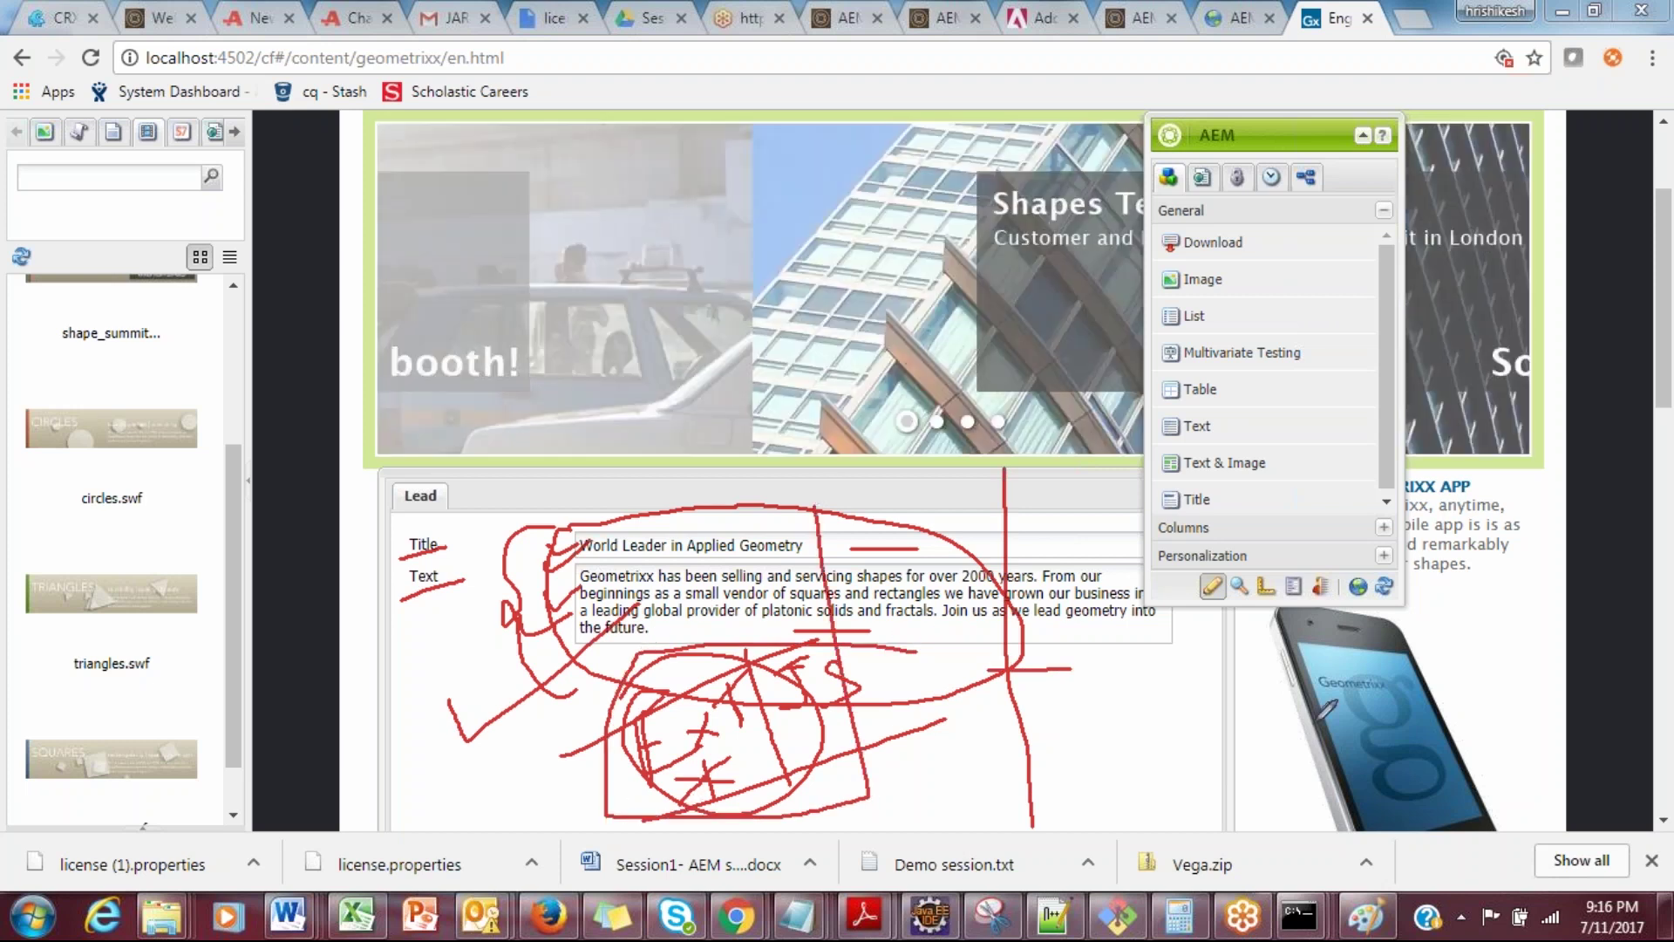
key(Escape)
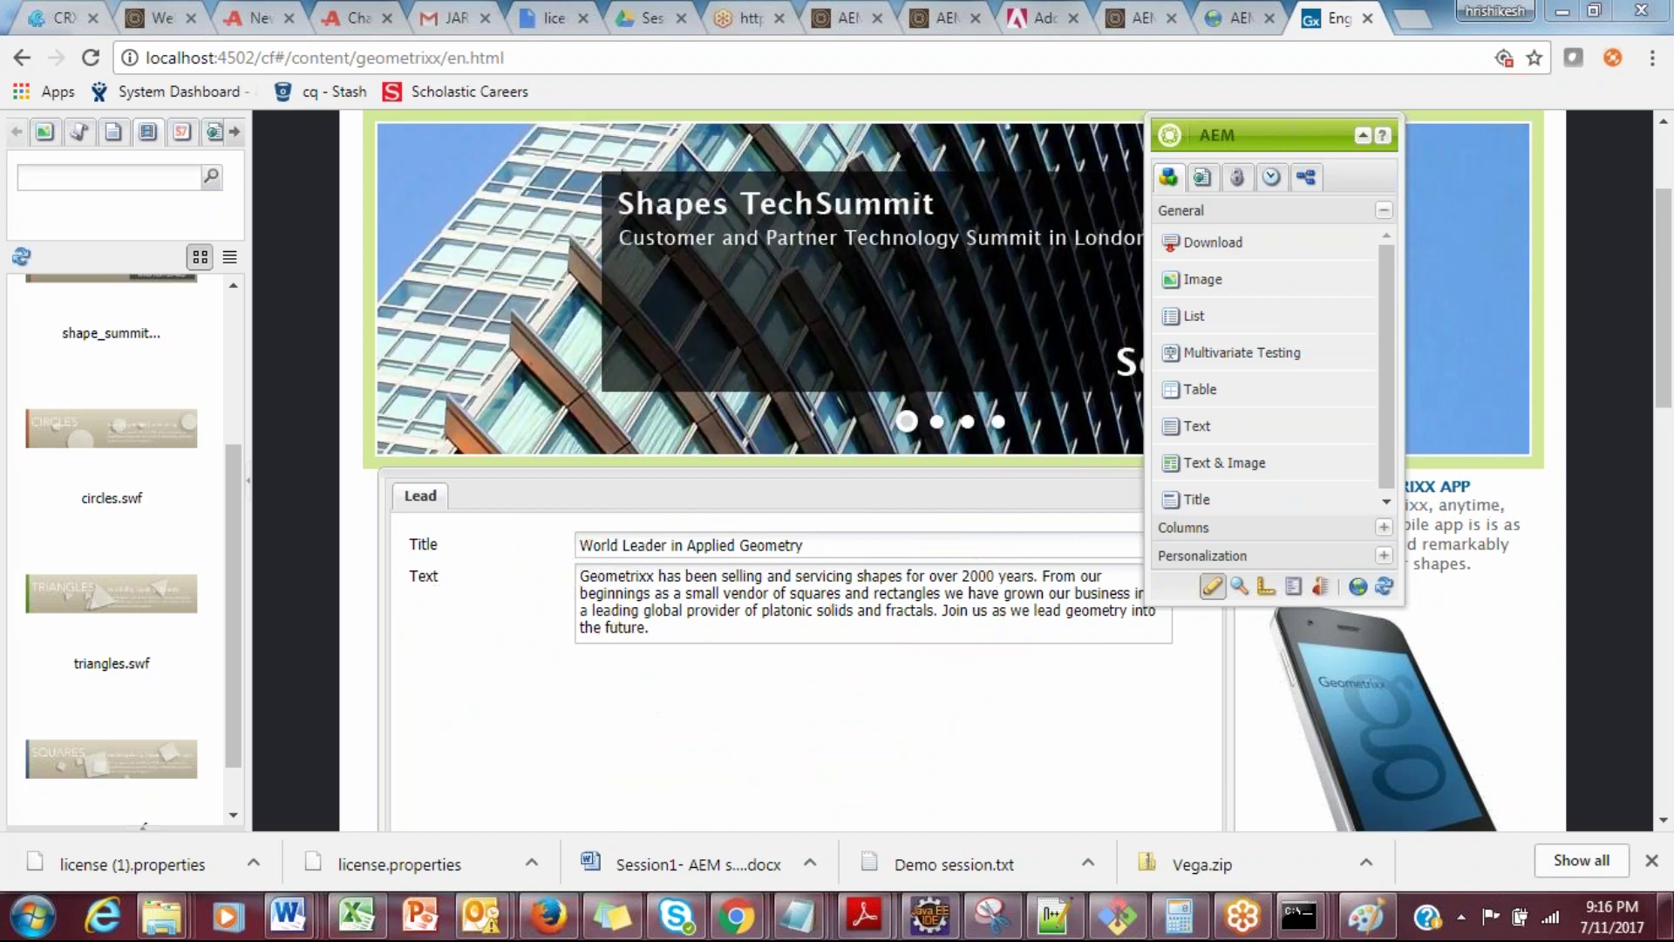
Step: In the Word notes, underline the welcome.html link and geometrixx URL and circle /cf#
key(alt+Tab)
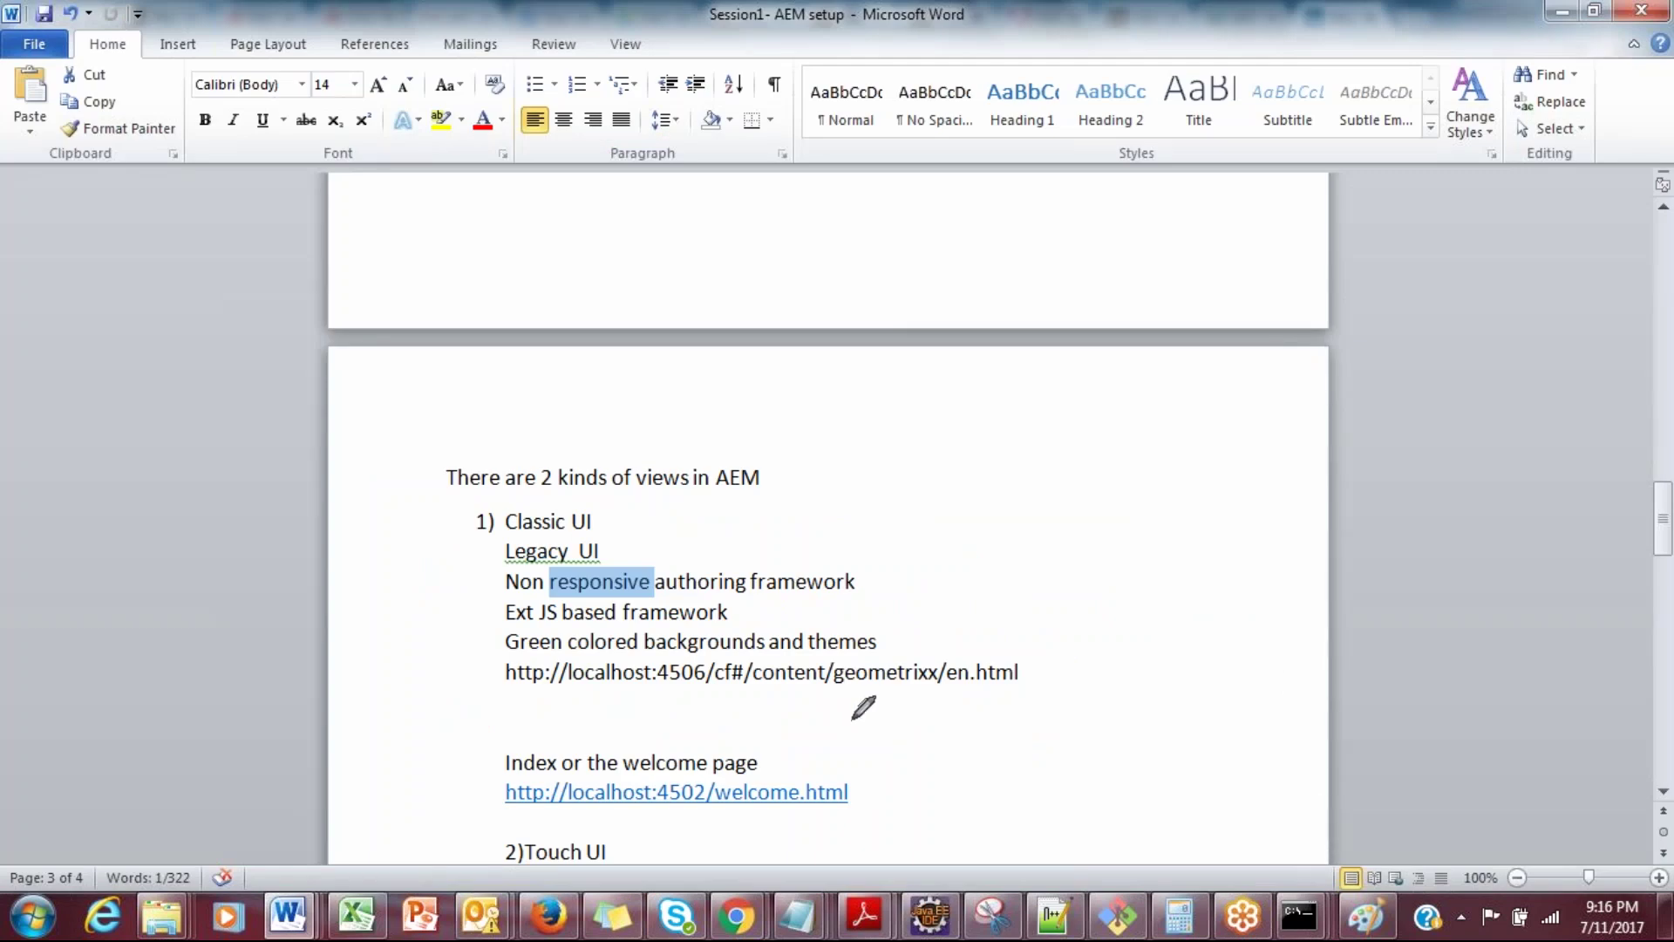
drag(708, 809, 846, 789)
drag(552, 796, 702, 804)
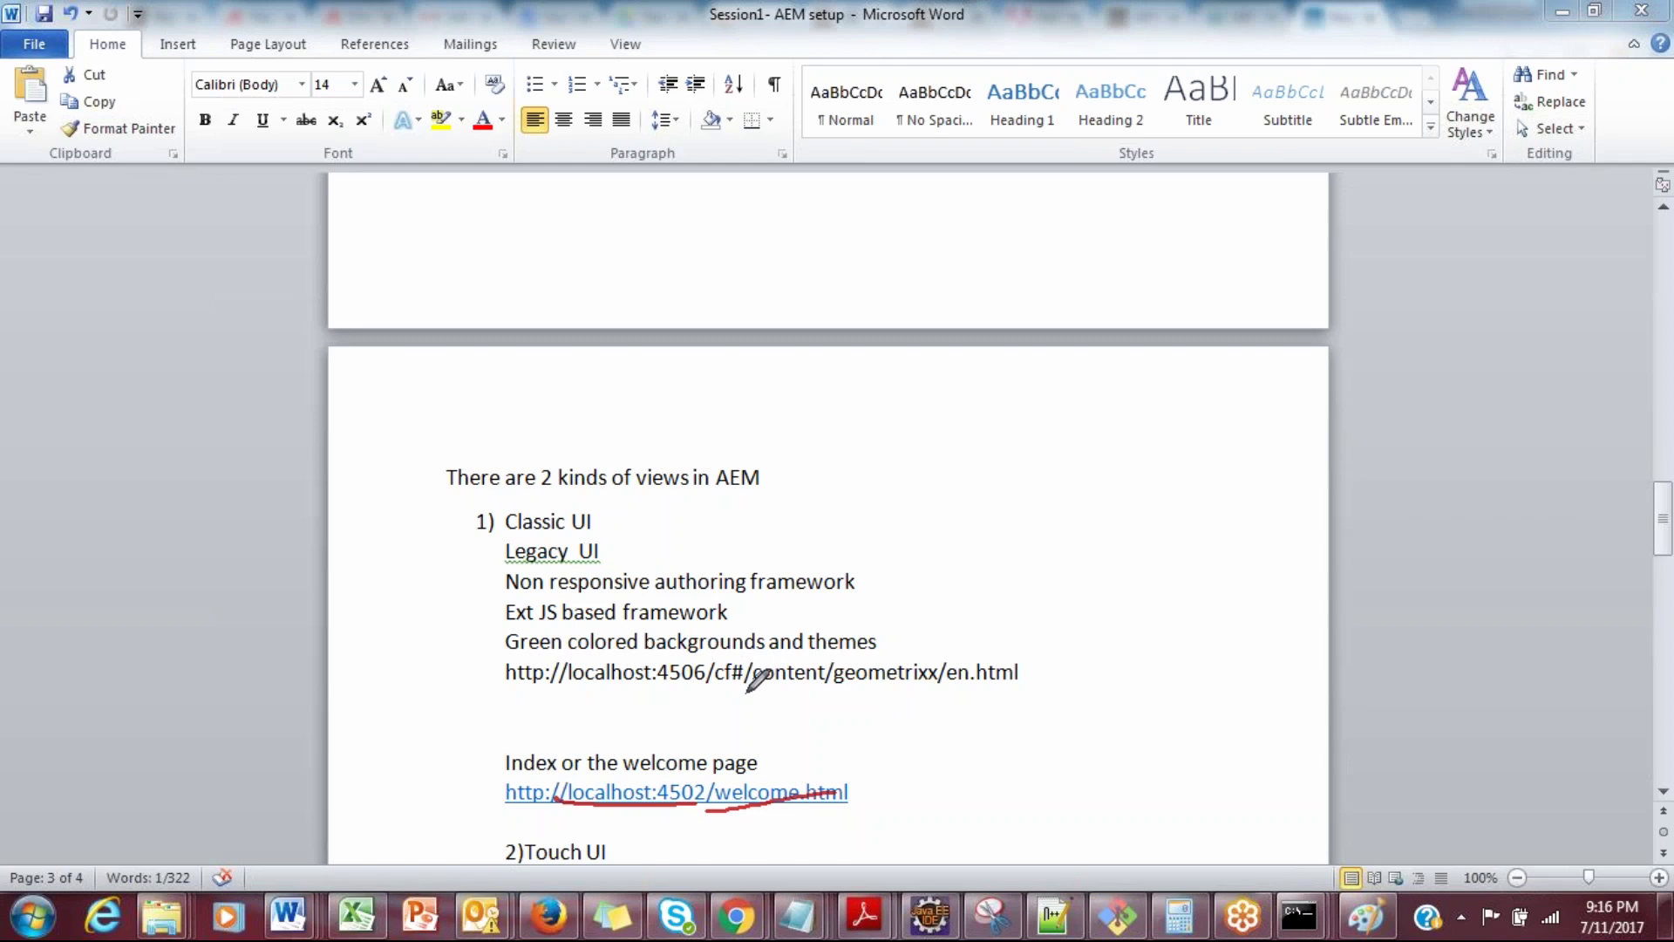
drag(738, 692, 970, 701)
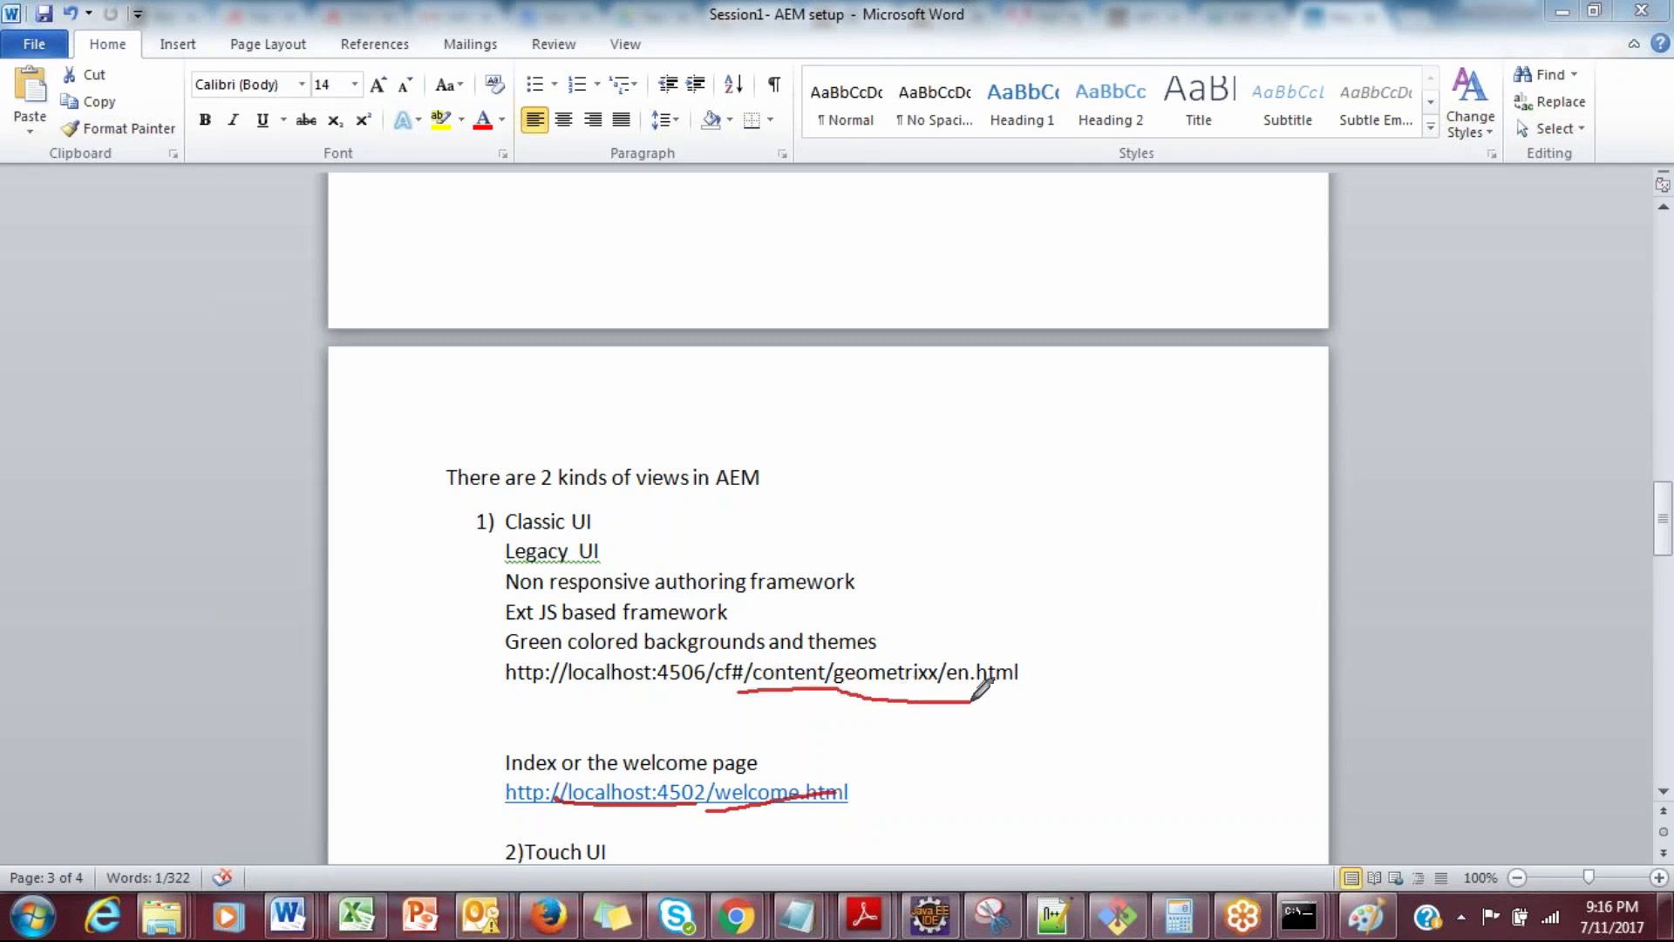
mouse_move(728, 647)
mouse_down()
mouse_move(708, 698)
mouse_move(745, 690)
mouse_move(748, 654)
mouse_up()
Step: Clear the ink, then circle Touch UI and arrow it to a circled 5.6.1
key(Escape)
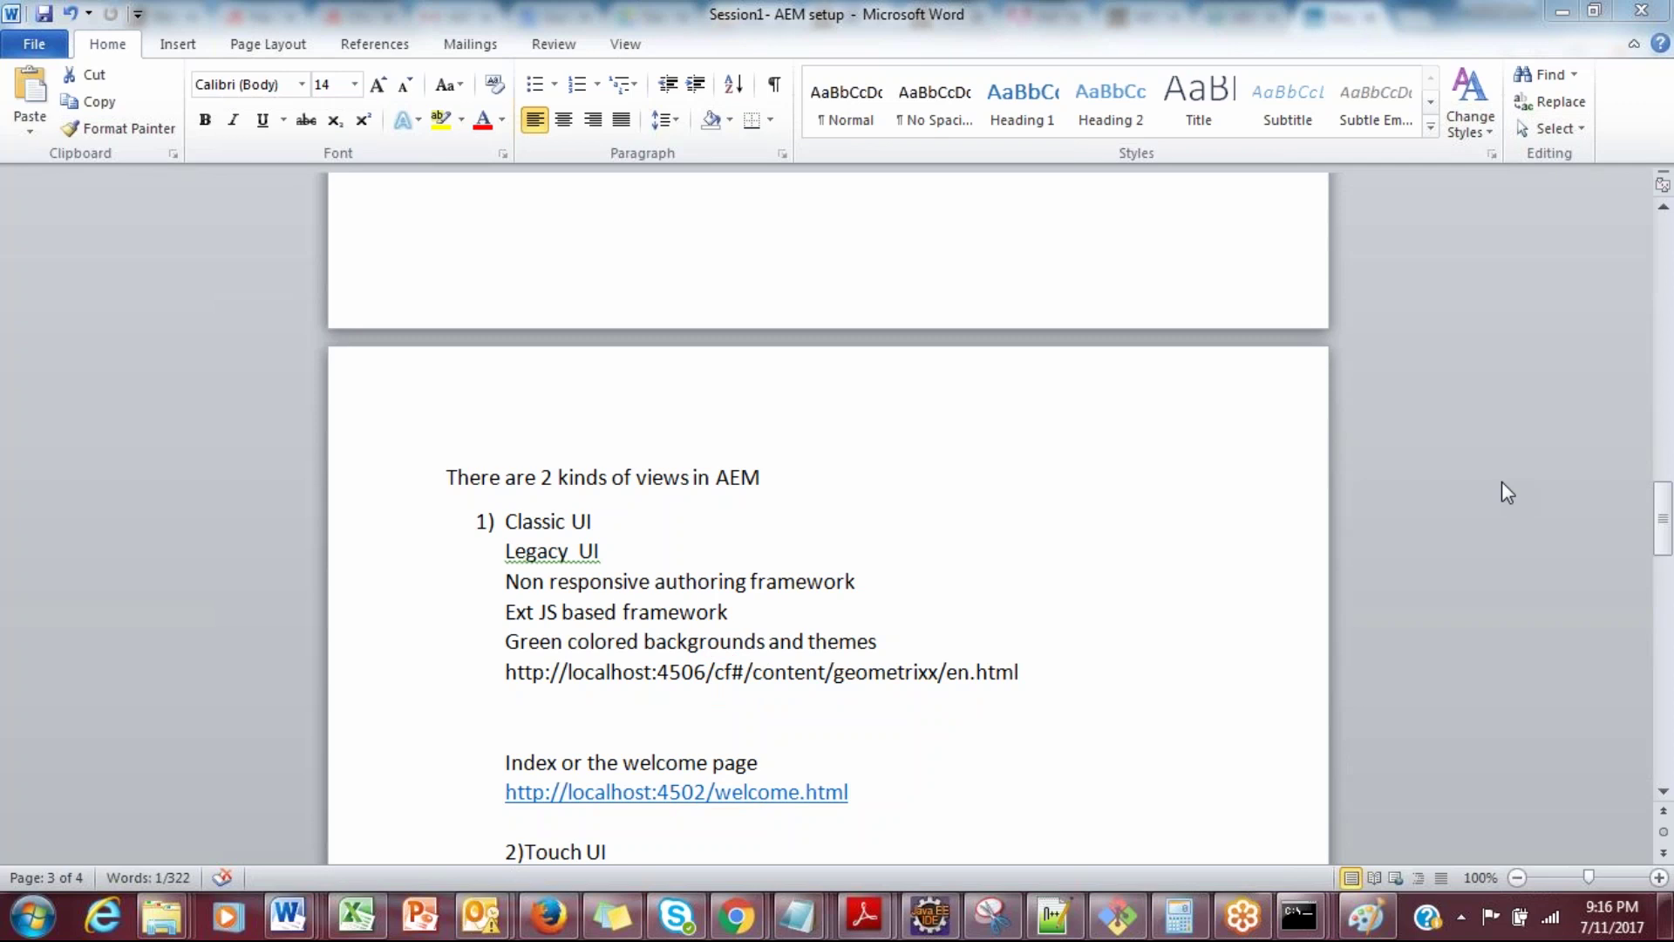
mouse_move(528, 866)
mouse_down()
mouse_move(609, 864)
mouse_move(600, 837)
mouse_move(526, 835)
mouse_move(526, 882)
mouse_up()
mouse_move(609, 841)
mouse_down()
mouse_move(676, 824)
mouse_move(675, 853)
mouse_move(704, 839)
mouse_move(702, 856)
mouse_move(727, 820)
mouse_move(750, 837)
mouse_up()
click(734, 843)
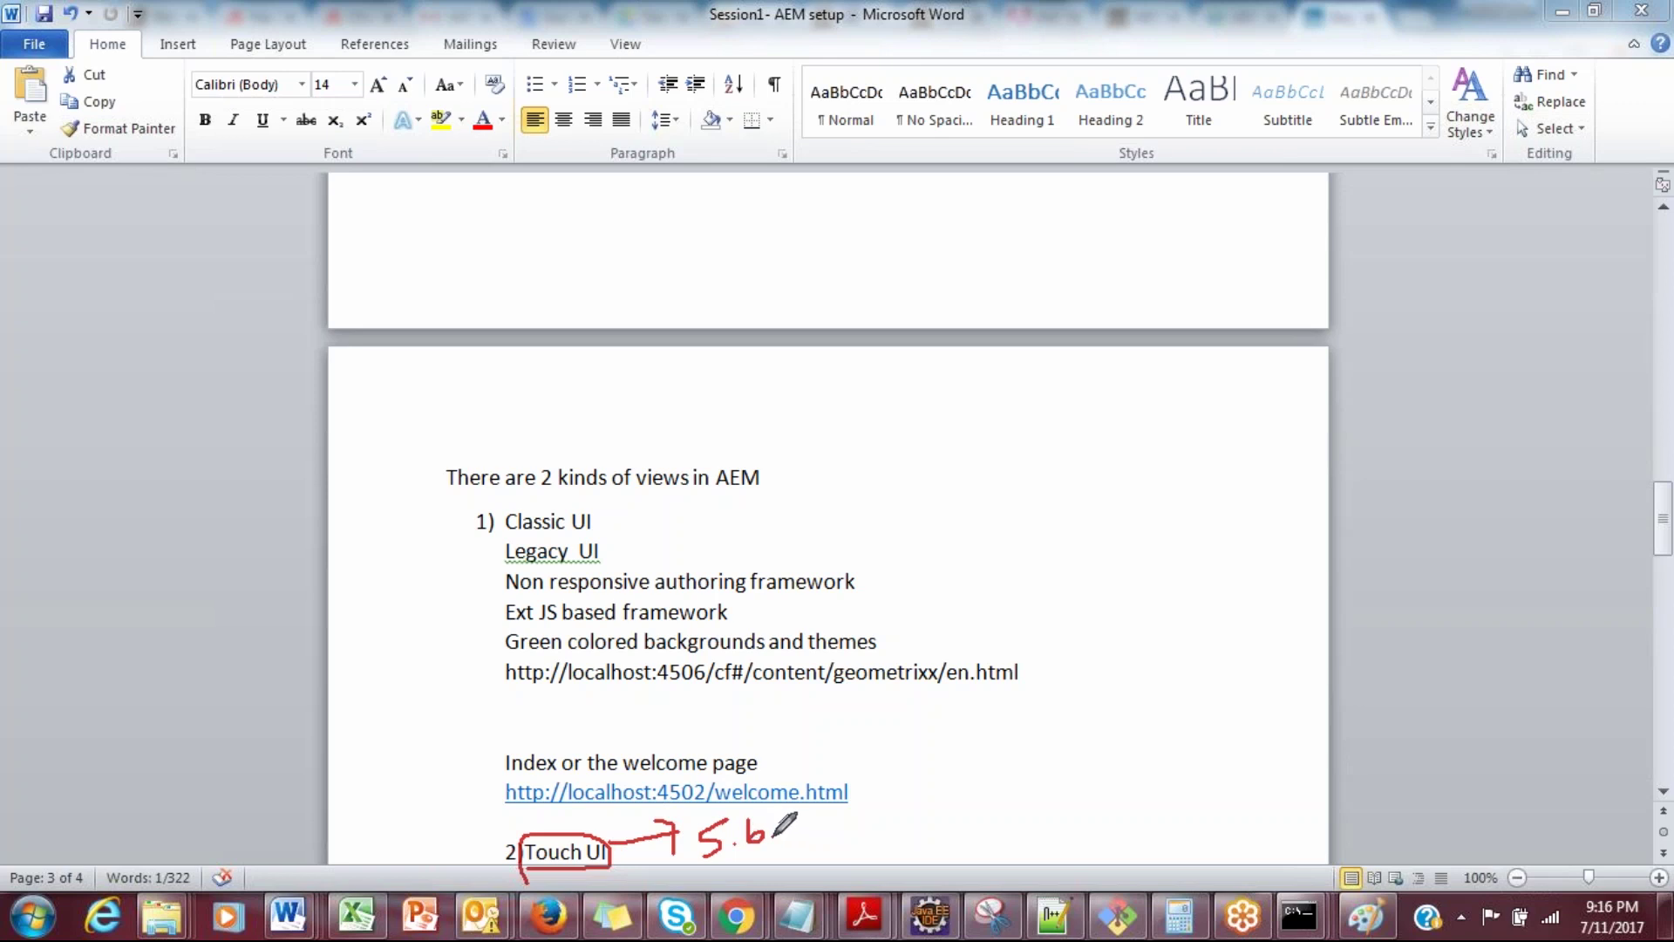
click(773, 838)
drag(783, 814, 788, 849)
mouse_move(815, 782)
mouse_down()
mouse_move(737, 781)
mouse_move(678, 844)
mouse_move(782, 865)
mouse_move(810, 782)
mouse_up()
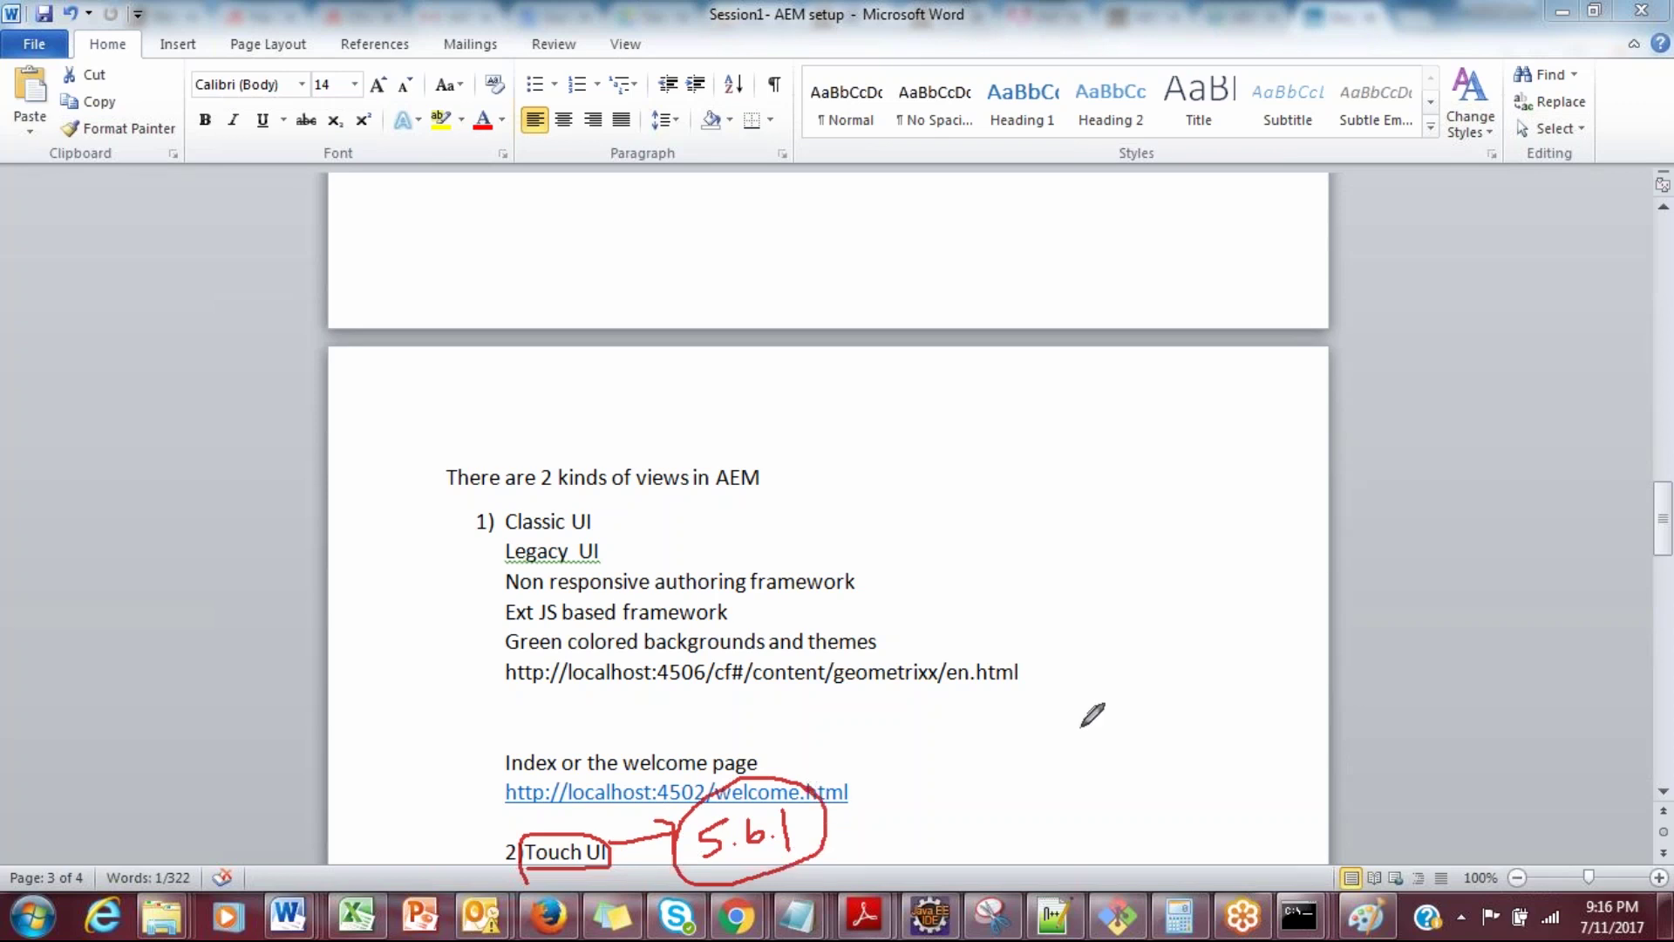
Step: Draw a vertical version timeline beside the notes listing 6.3, 6.2, 6.1 and 6.0
drag(1041, 399, 1057, 835)
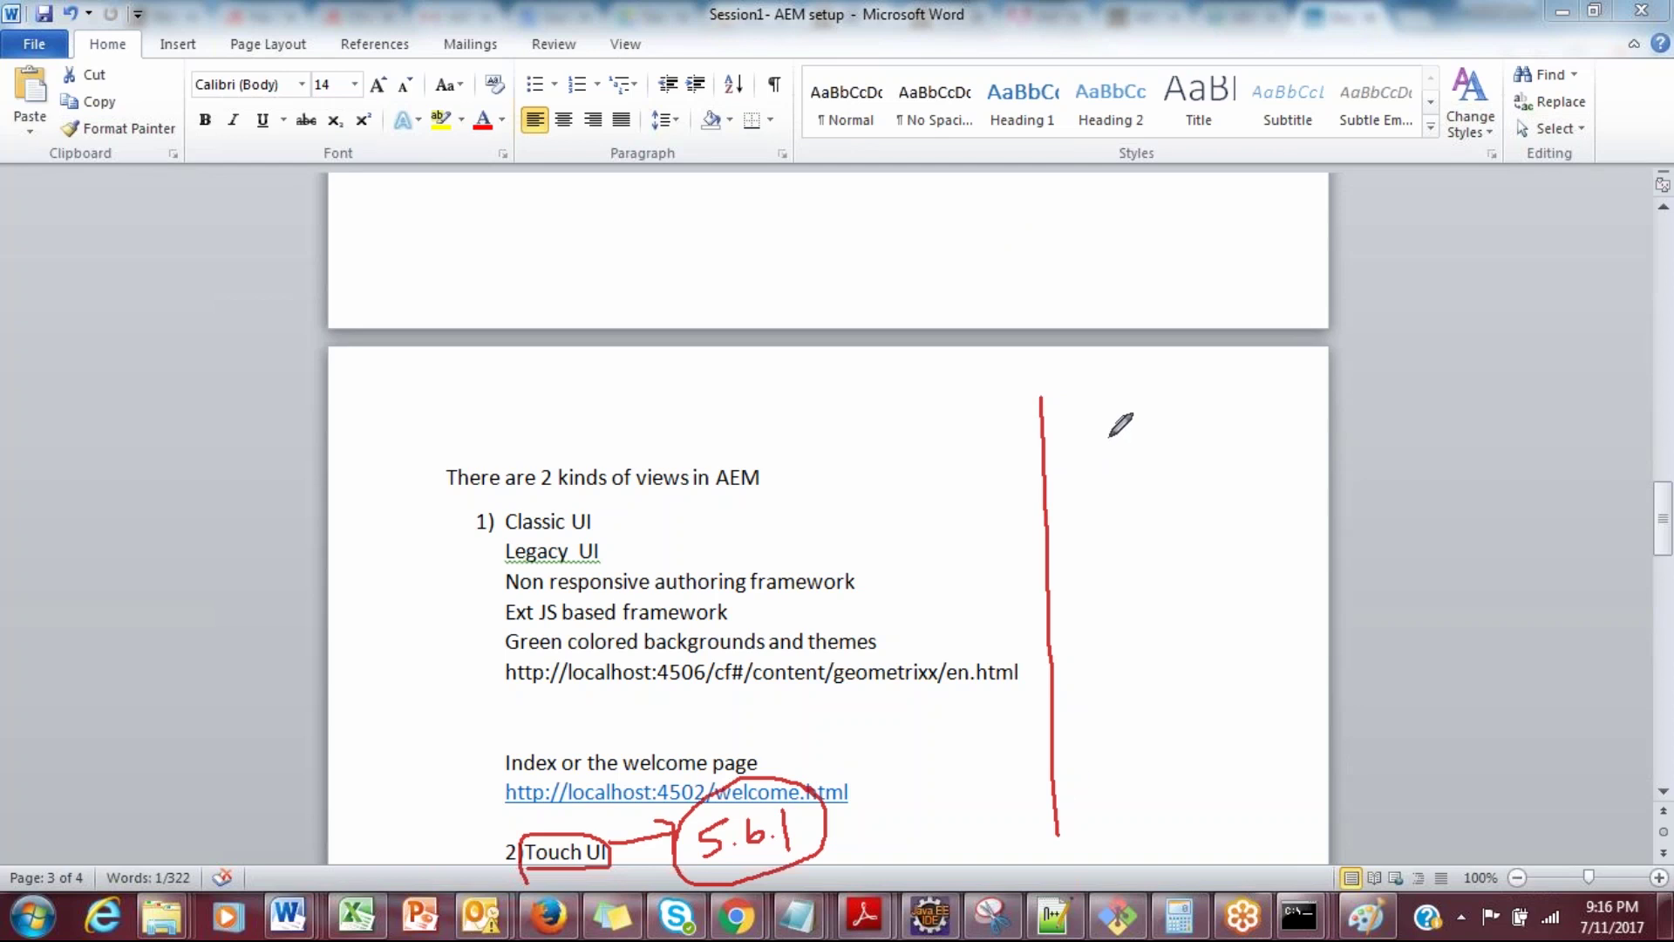
drag(1105, 436, 1101, 462)
click(1123, 463)
mouse_move(1144, 438)
mouse_down()
mouse_move(1107, 565)
mouse_move(1157, 547)
mouse_move(1179, 562)
mouse_move(1114, 641)
mouse_move(1164, 629)
mouse_move(1122, 702)
mouse_move(1180, 680)
mouse_up()
click(1133, 563)
click(1142, 636)
click(1143, 699)
Step: Extend the timeline below 6.0 with versions 5.6 and 5.1.1
drag(1116, 748, 1110, 781)
drag(1117, 748, 1136, 748)
click(1146, 767)
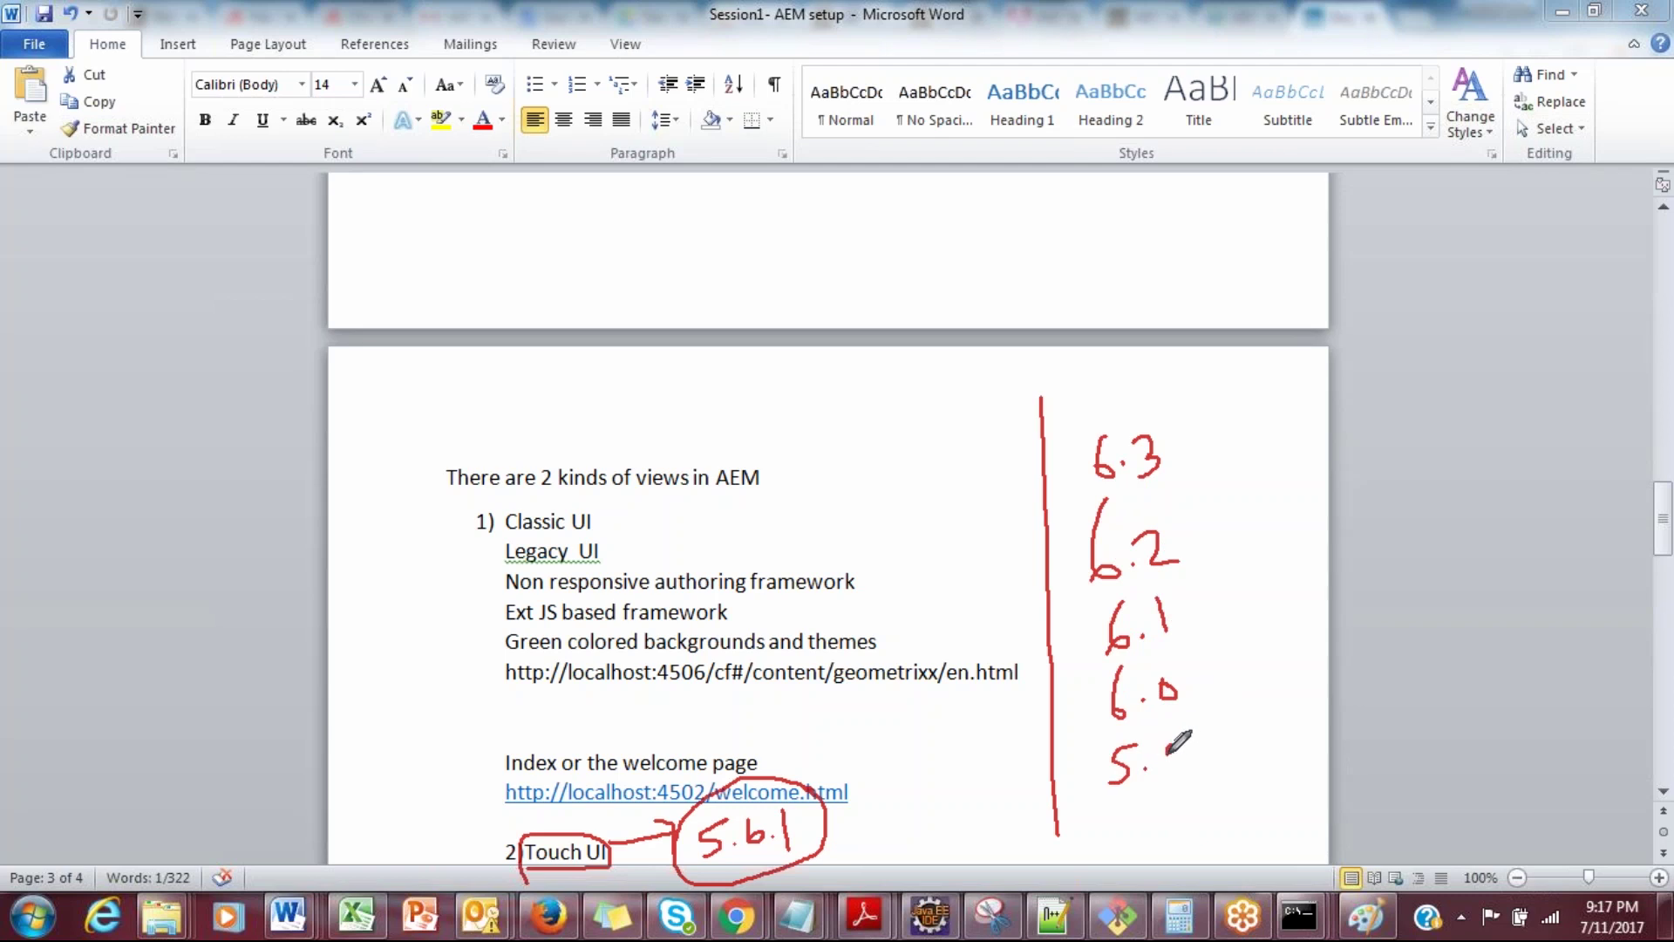
mouse_move(1171, 748)
mouse_down()
mouse_move(1178, 763)
mouse_move(1164, 748)
mouse_up()
drag(1178, 774, 1170, 741)
mouse_move(1144, 800)
mouse_down()
mouse_move(1123, 839)
mouse_move(1166, 833)
mouse_up()
click(1152, 829)
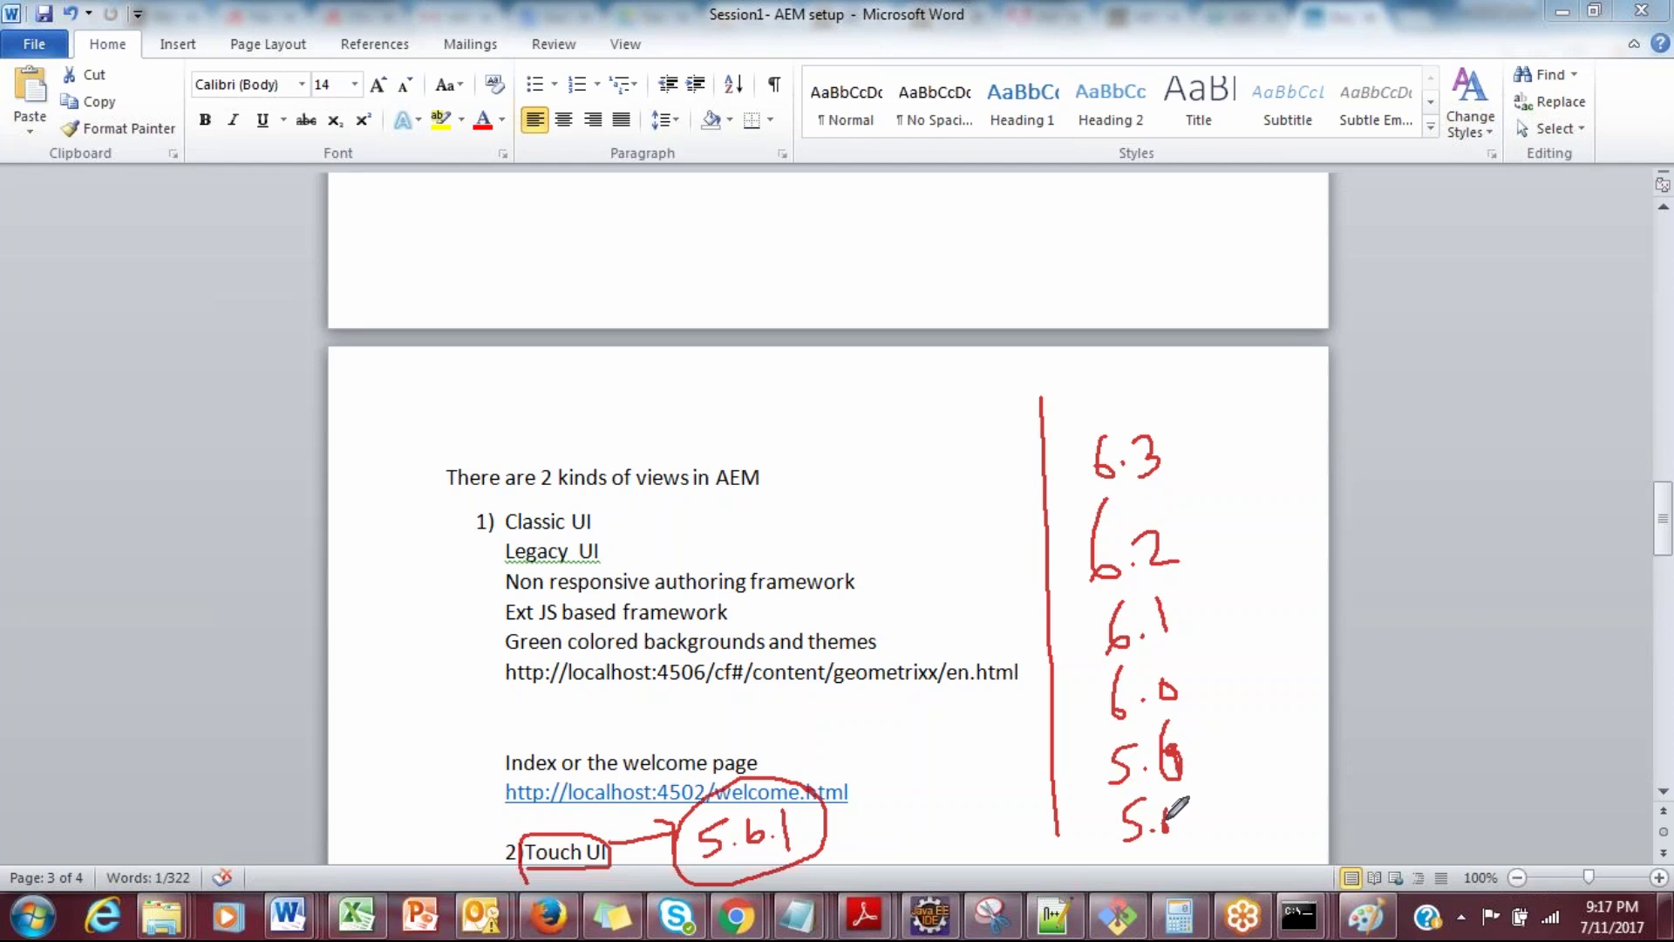
click(1184, 831)
drag(1194, 808, 1206, 838)
Step: Write 5.5, 5.4 and 5.0 in red ink as a second version column
drag(1268, 645, 1245, 687)
click(1282, 673)
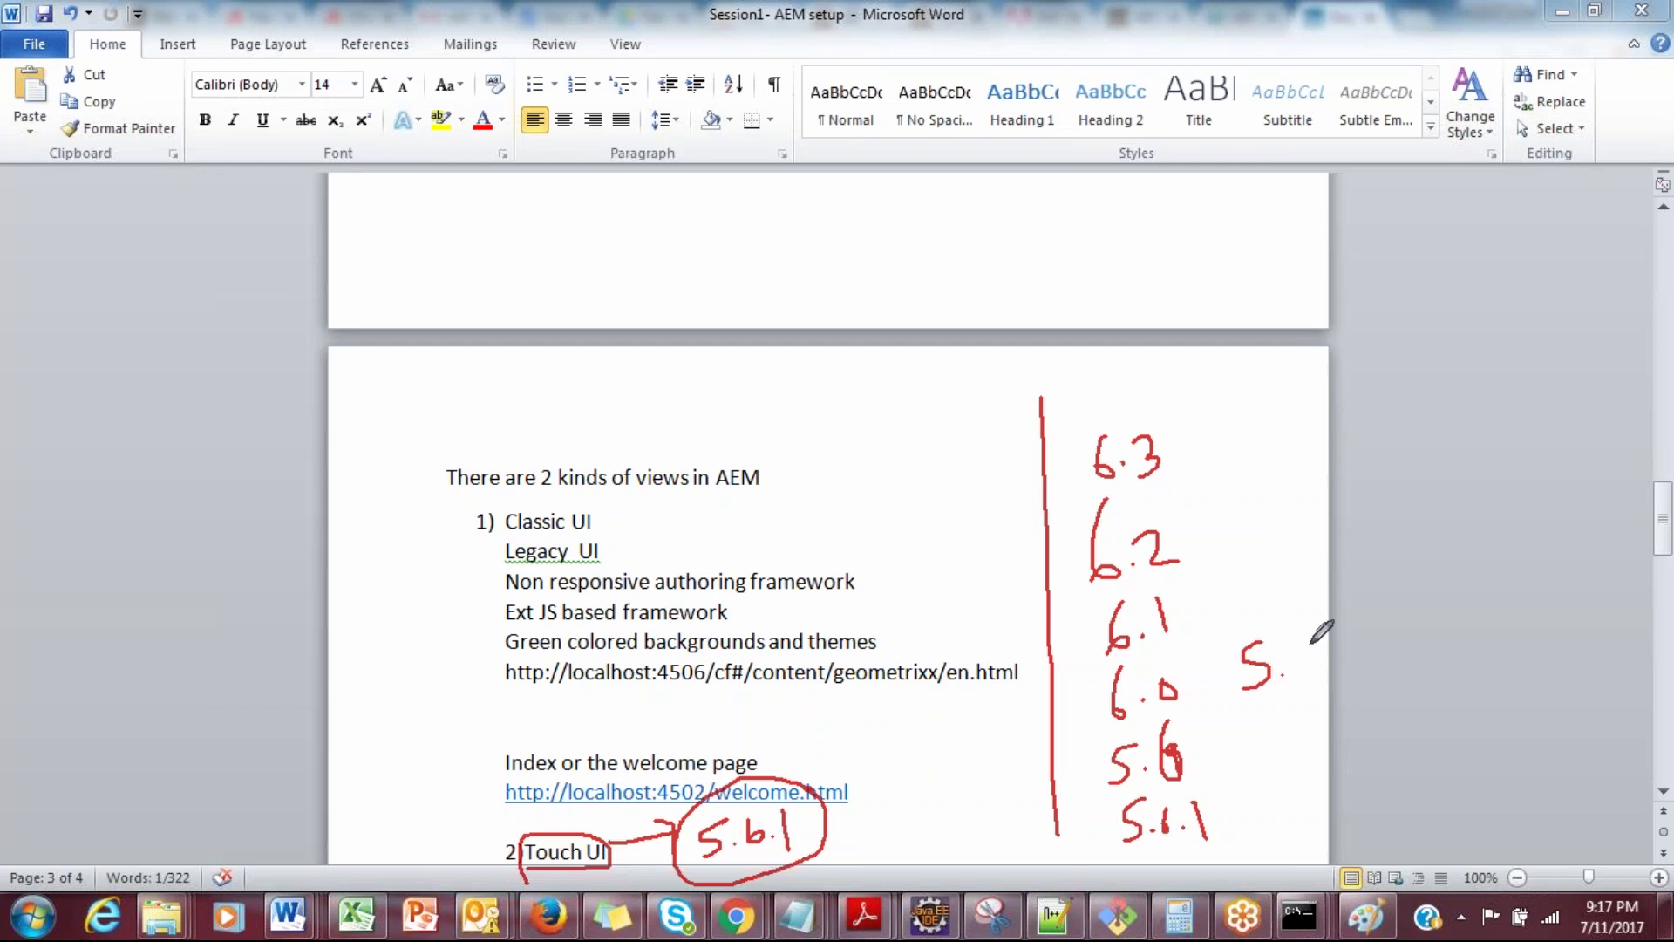
mouse_move(1312, 645)
mouse_down()
mouse_move(1256, 749)
mouse_move(1324, 737)
mouse_move(1263, 789)
mouse_move(1271, 807)
mouse_move(1312, 803)
mouse_move(1310, 785)
mouse_up()
click(1281, 737)
click(1289, 803)
Step: Add a column line, underline 6.3 with AD above it, and add divider lines under 6.2 and 6.1
drag(1166, 403, 1219, 816)
drag(1059, 499, 1185, 488)
mouse_move(1072, 427)
mouse_down()
mouse_move(1074, 375)
mouse_move(1084, 415)
mouse_move(1096, 376)
mouse_move(1102, 405)
mouse_up()
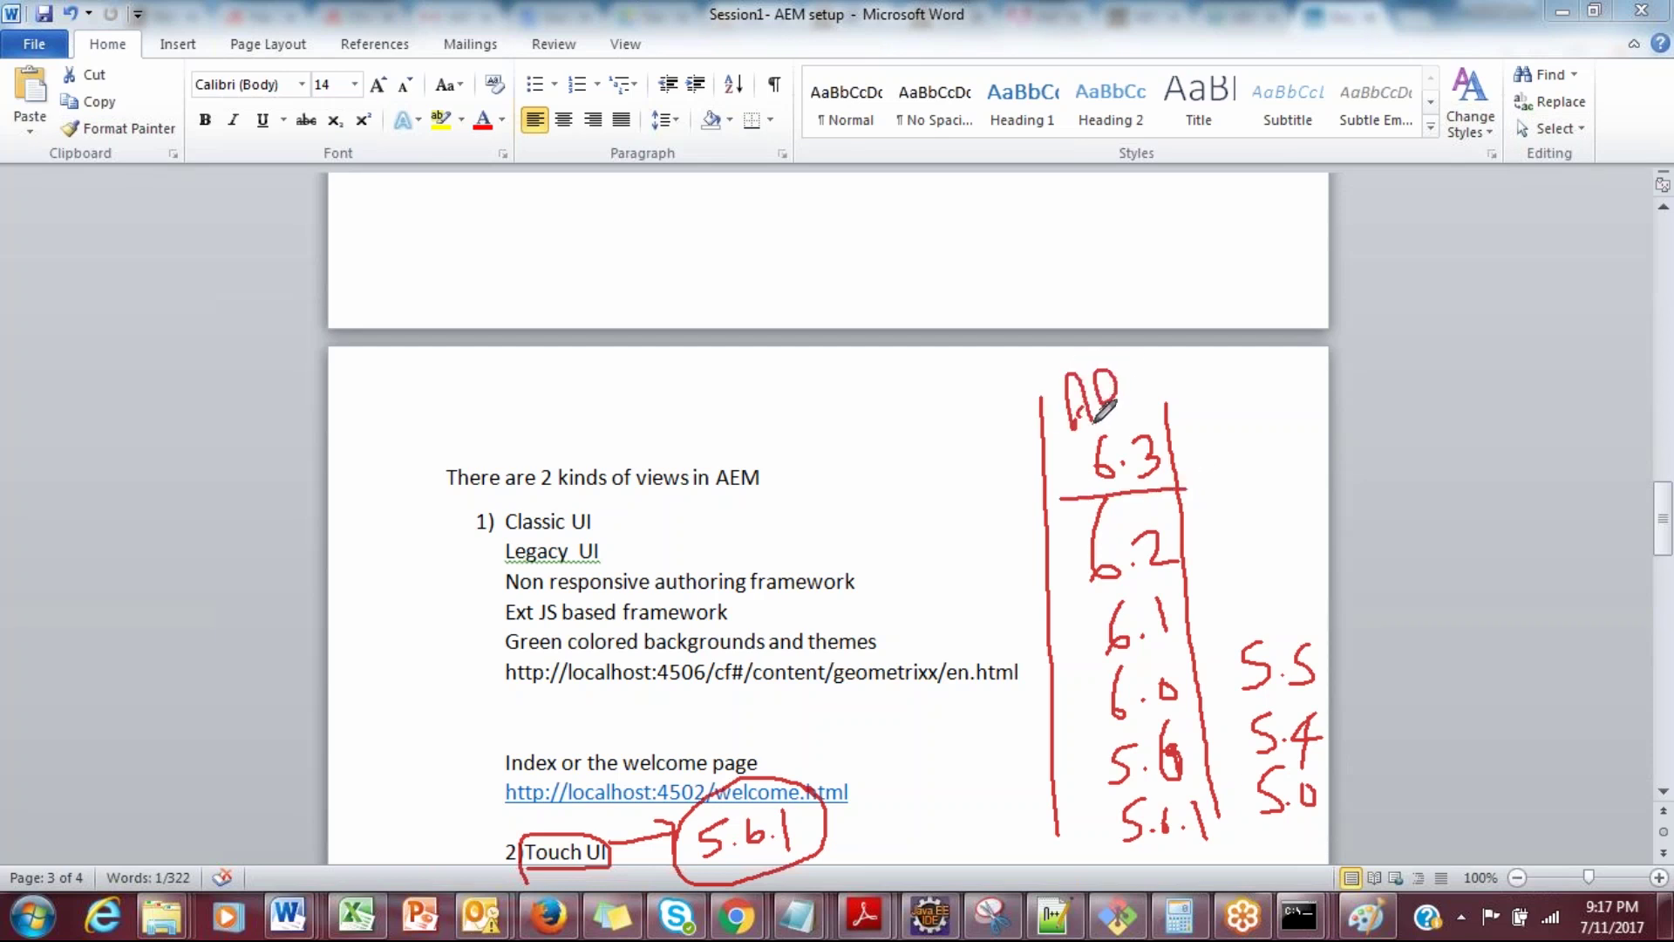
drag(1045, 593, 1168, 579)
drag(1083, 656, 1179, 642)
mouse_move(1051, 624)
mouse_down()
mouse_move(1066, 643)
mouse_move(1073, 618)
mouse_move(1114, 618)
mouse_move(1043, 692)
mouse_move(1117, 641)
mouse_move(1116, 715)
mouse_up()
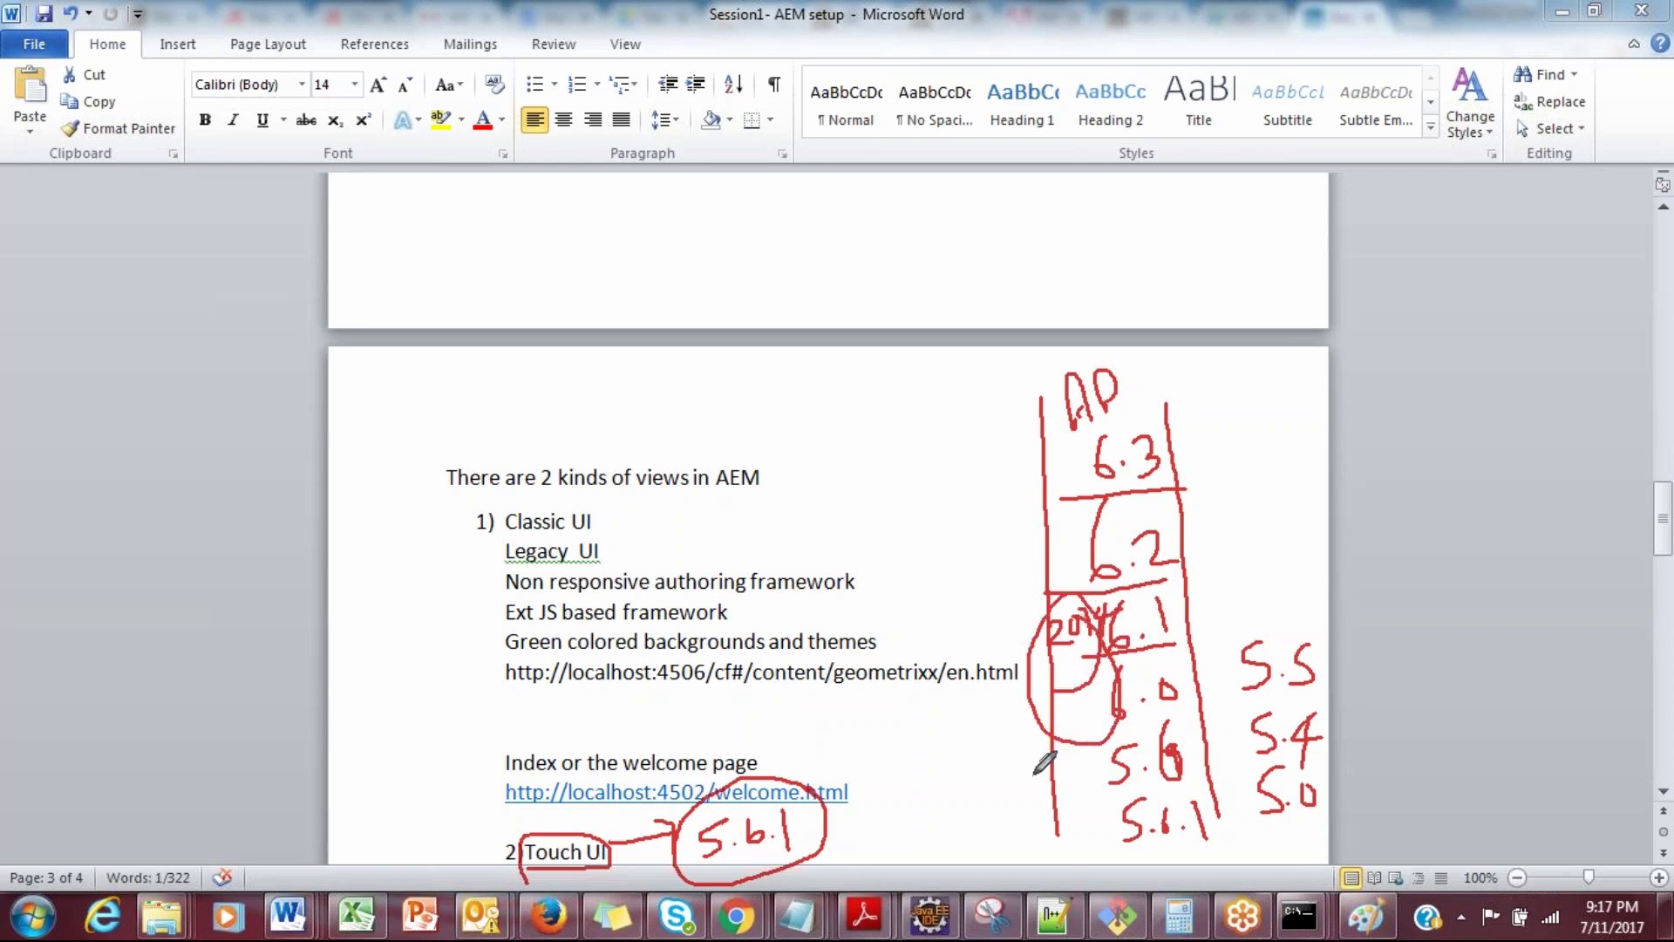
mouse_move(1012, 775)
mouse_down()
mouse_move(1058, 793)
mouse_move(1073, 781)
mouse_up()
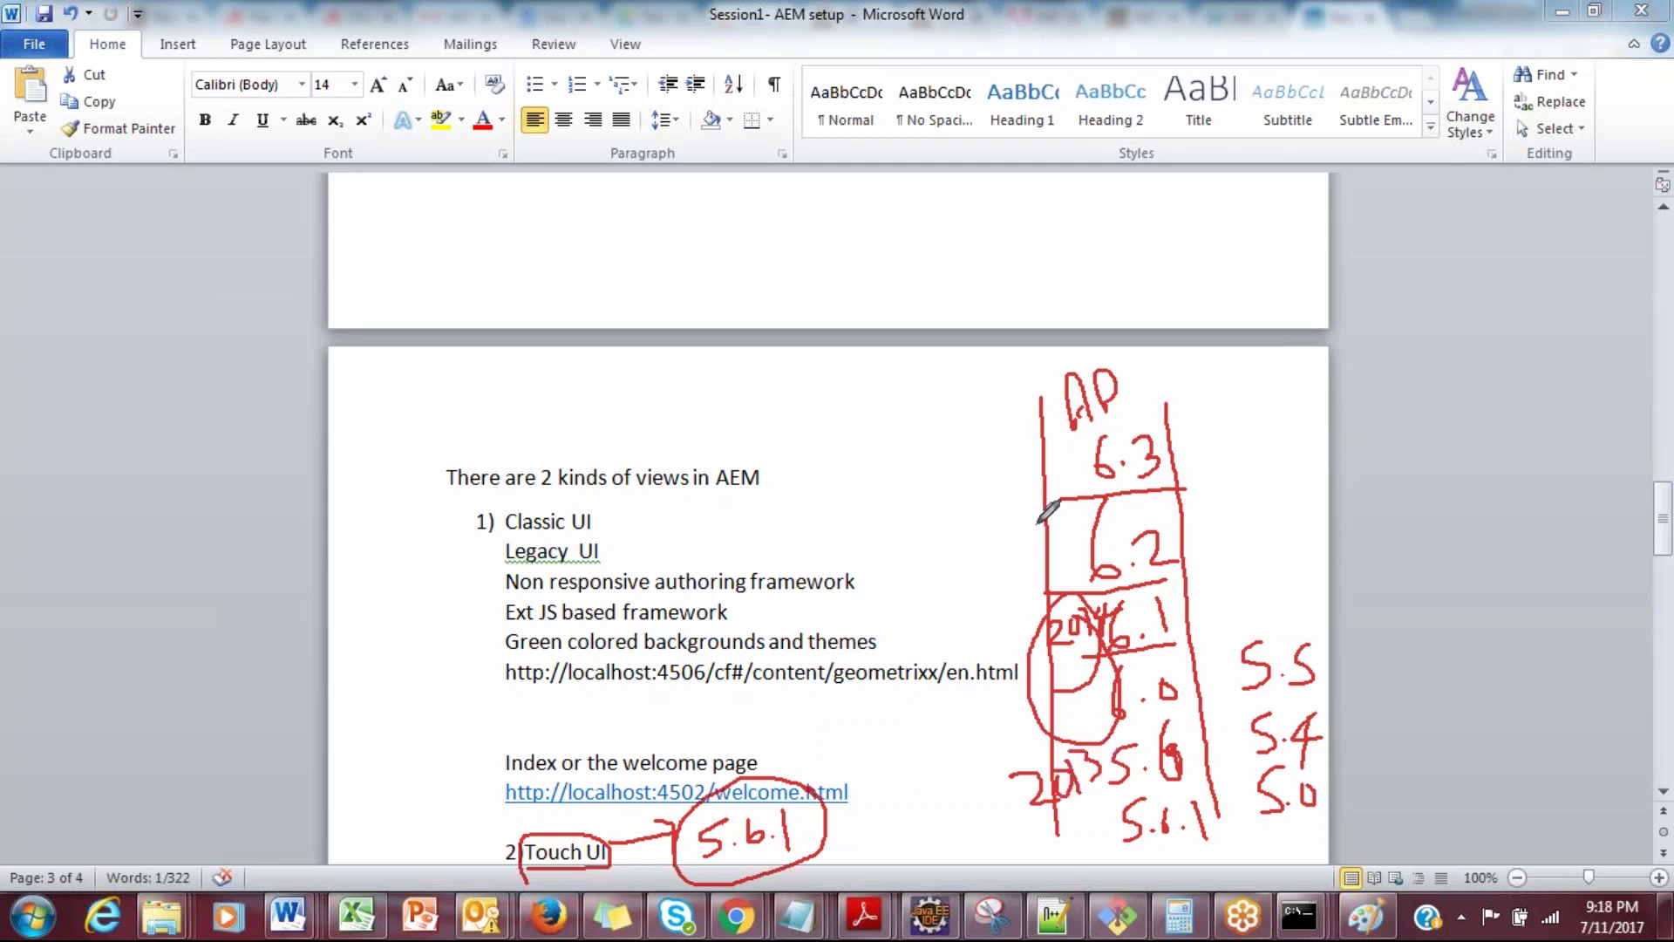
Step: Underline 5.5, write Day CQ and a year beside it, then cross out Day and write Adobe
drag(887, 398, 890, 374)
drag(1210, 699, 1371, 694)
mouse_move(1219, 708)
mouse_down()
mouse_move(1332, 704)
mouse_move(1366, 722)
mouse_move(1360, 755)
mouse_move(1425, 729)
mouse_move(1419, 774)
mouse_up()
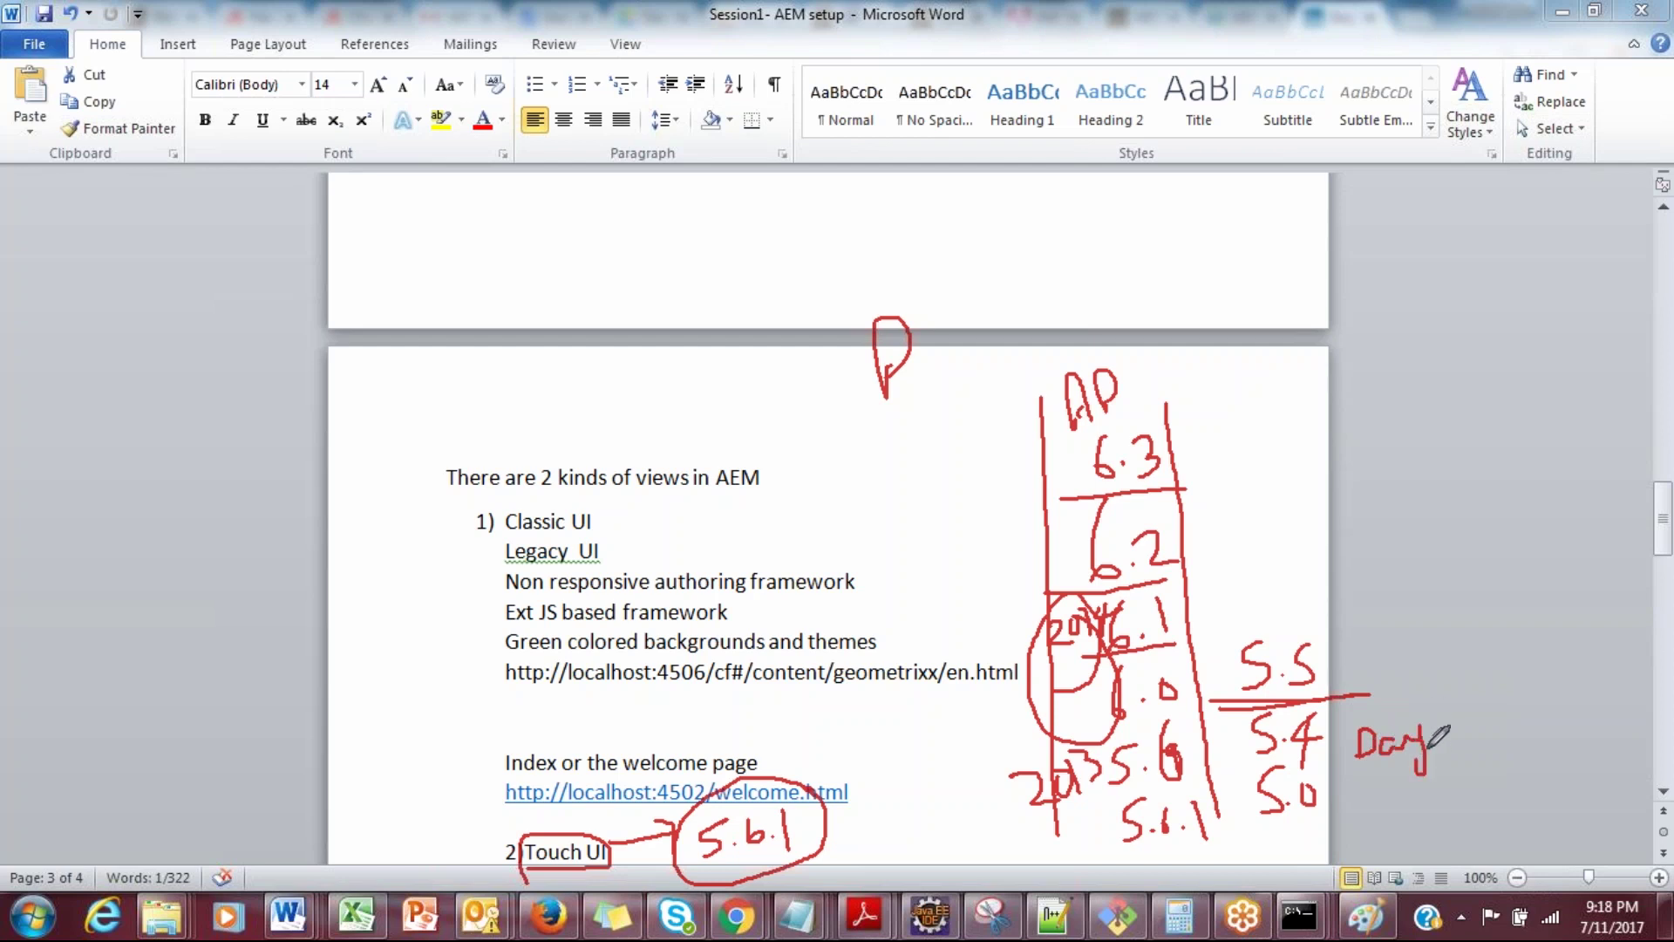
mouse_move(1488, 727)
mouse_down()
mouse_move(1486, 757)
mouse_move(1558, 710)
mouse_move(1613, 815)
mouse_up()
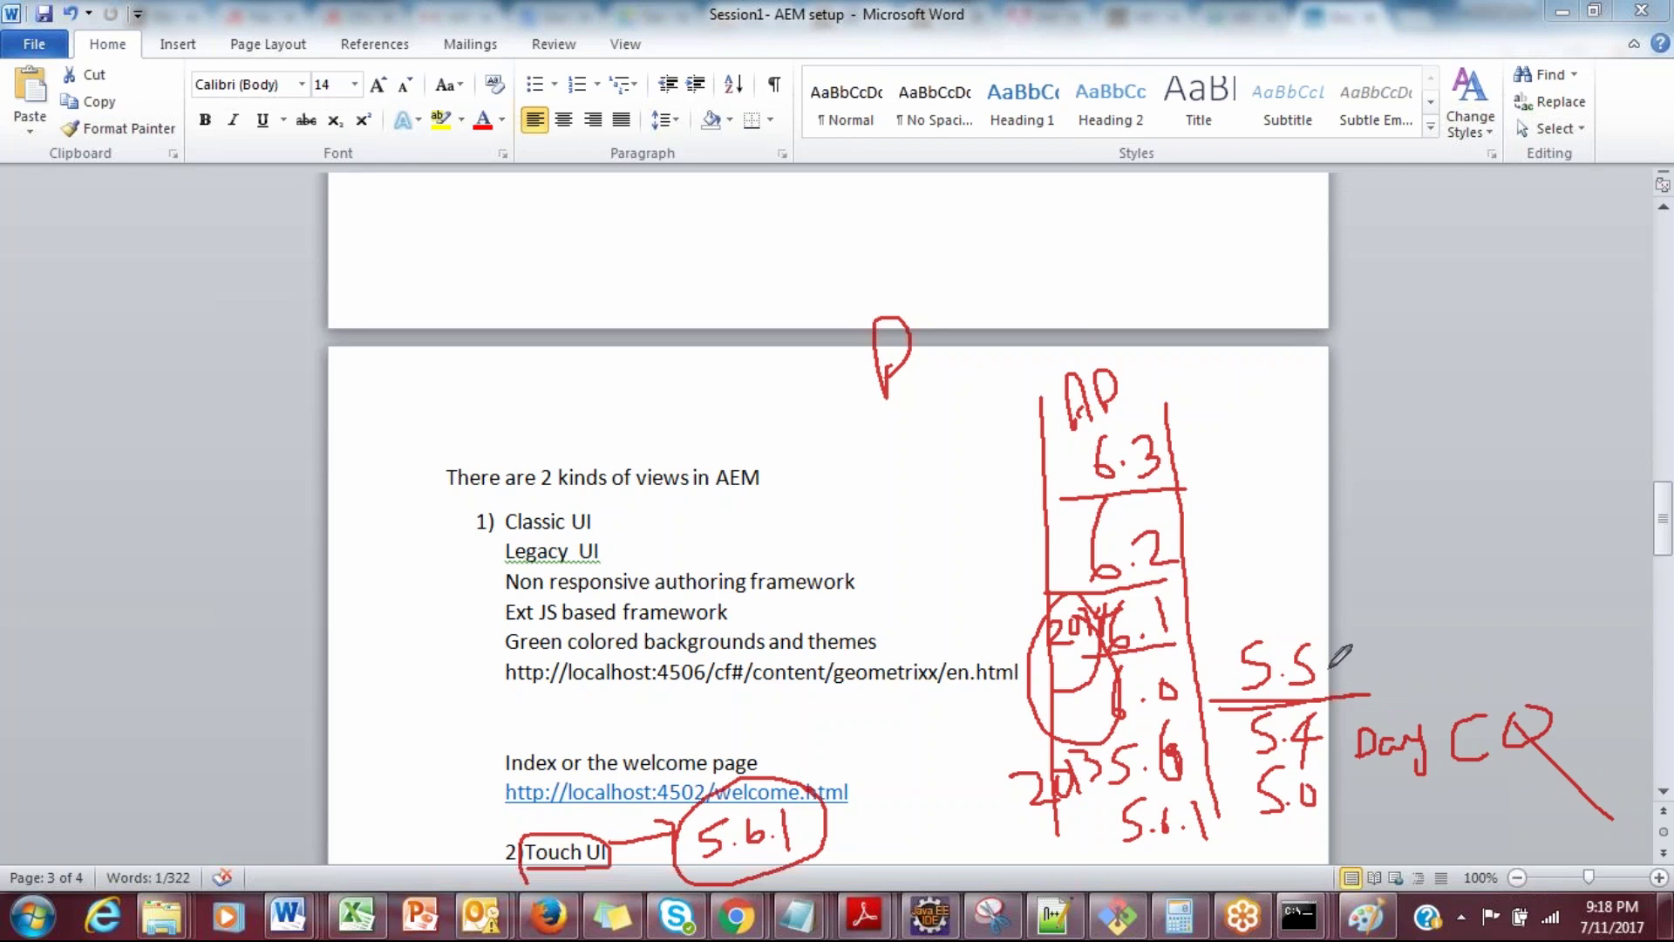
drag(1332, 625, 1399, 622)
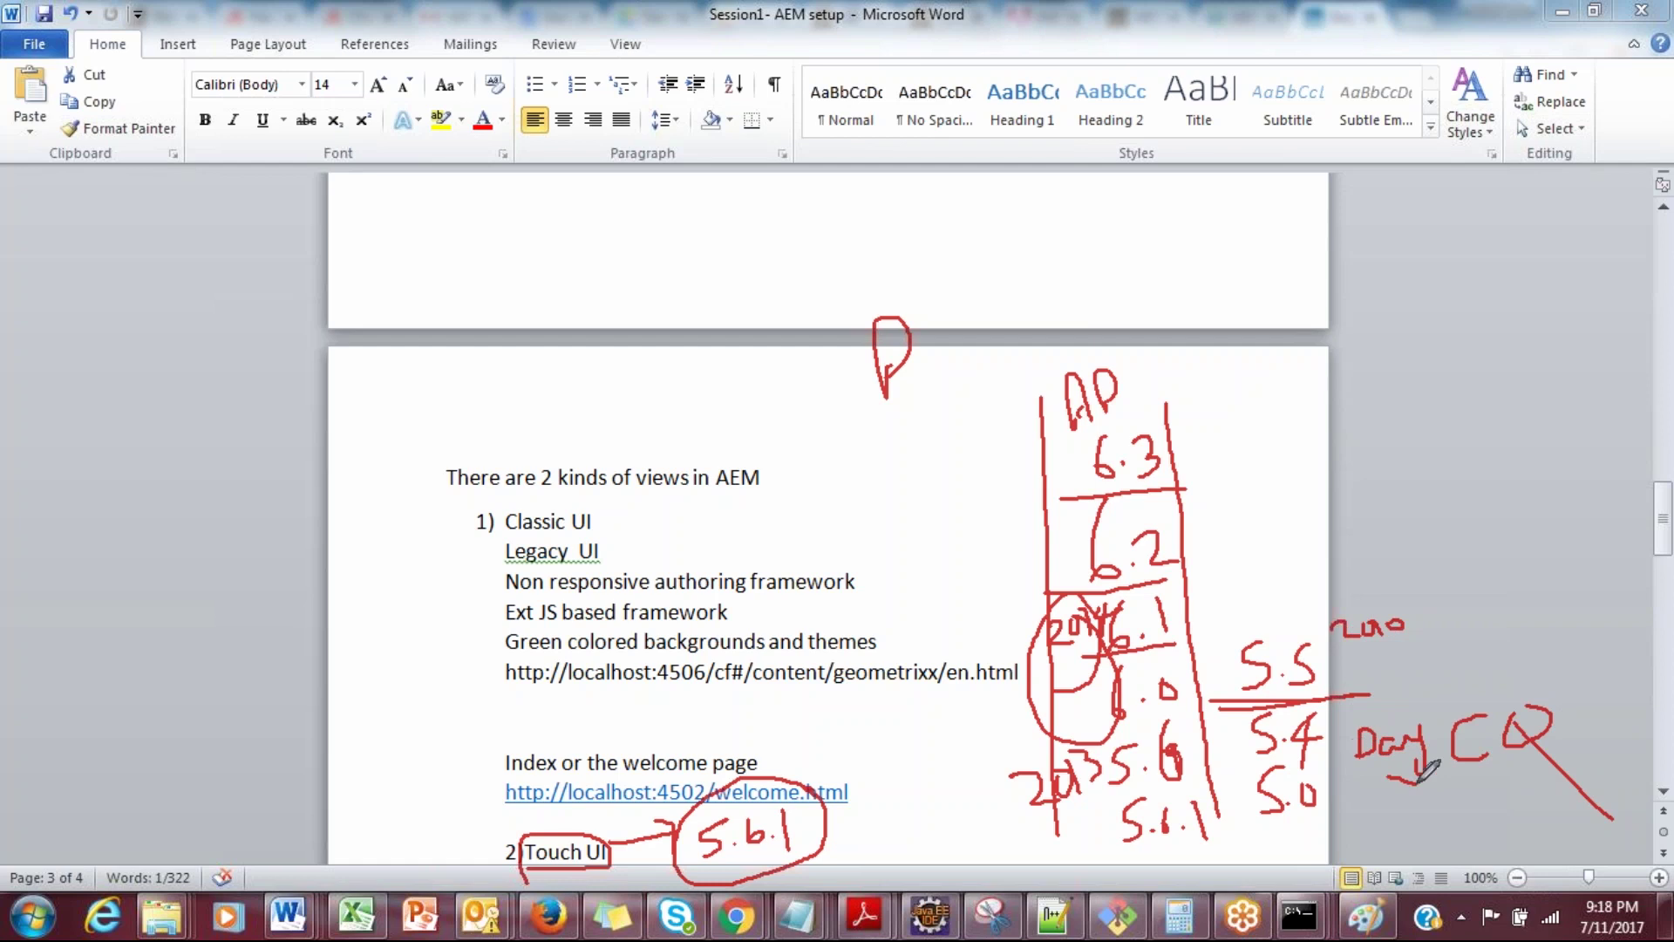
drag(1426, 732, 1378, 812)
drag(1357, 753, 1479, 807)
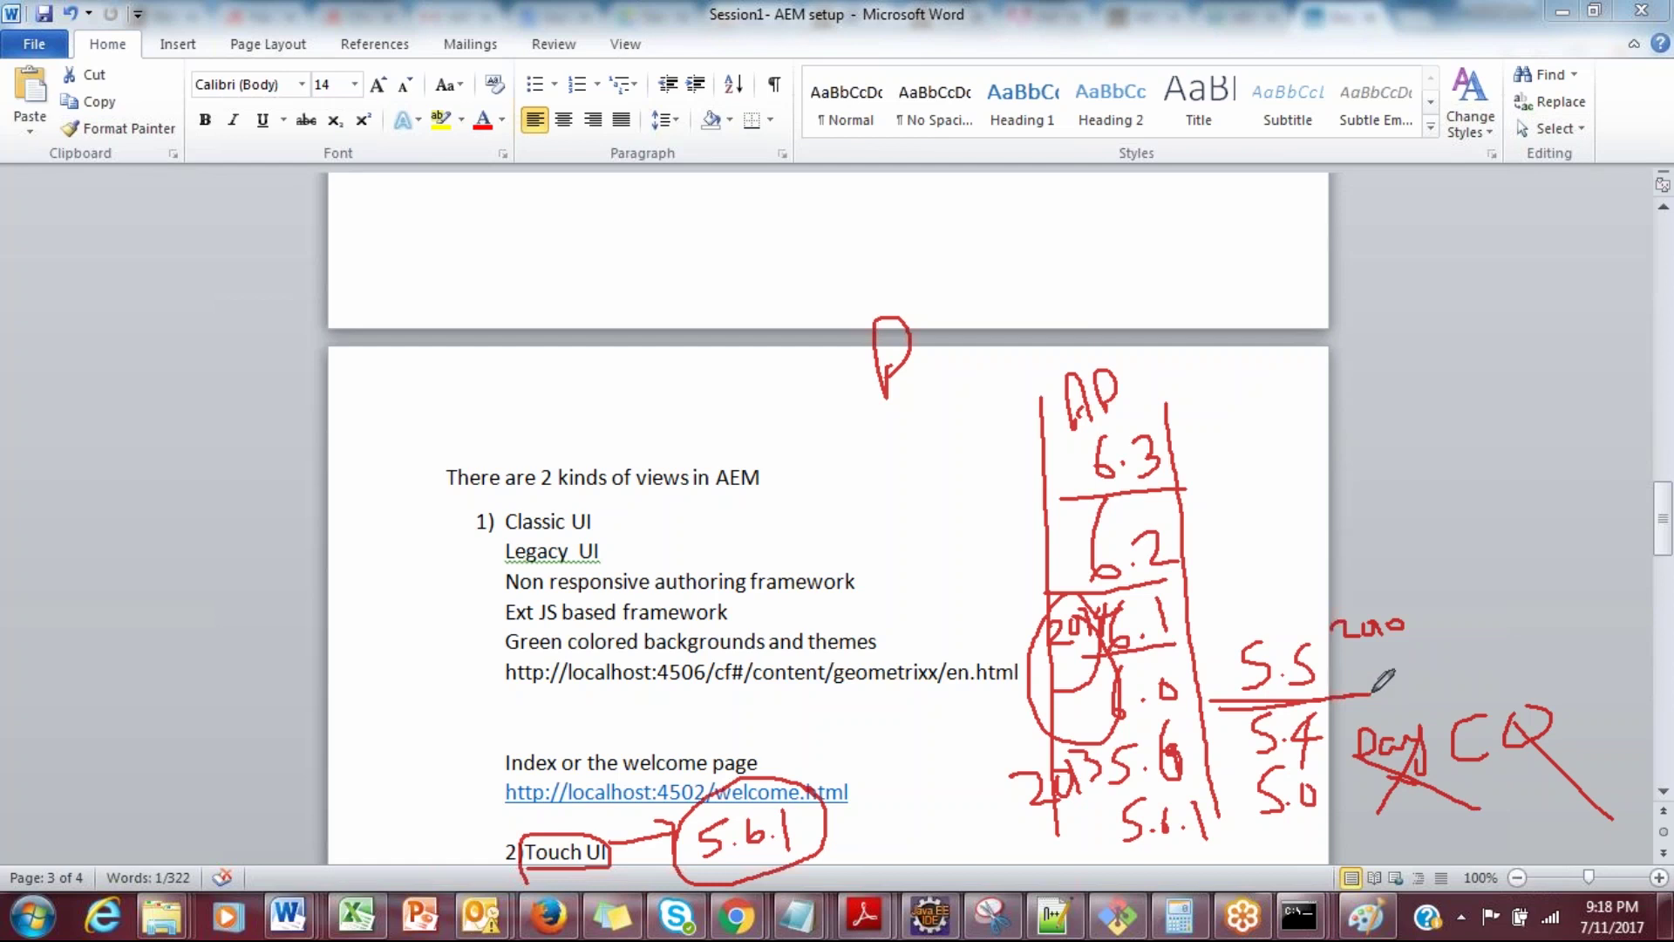
mouse_move(1350, 691)
mouse_down()
mouse_move(1367, 653)
mouse_move(1380, 694)
mouse_move(1380, 672)
mouse_move(1426, 654)
mouse_move(1440, 610)
mouse_move(1447, 650)
mouse_move(1530, 614)
mouse_move(1618, 646)
mouse_move(1487, 793)
mouse_up()
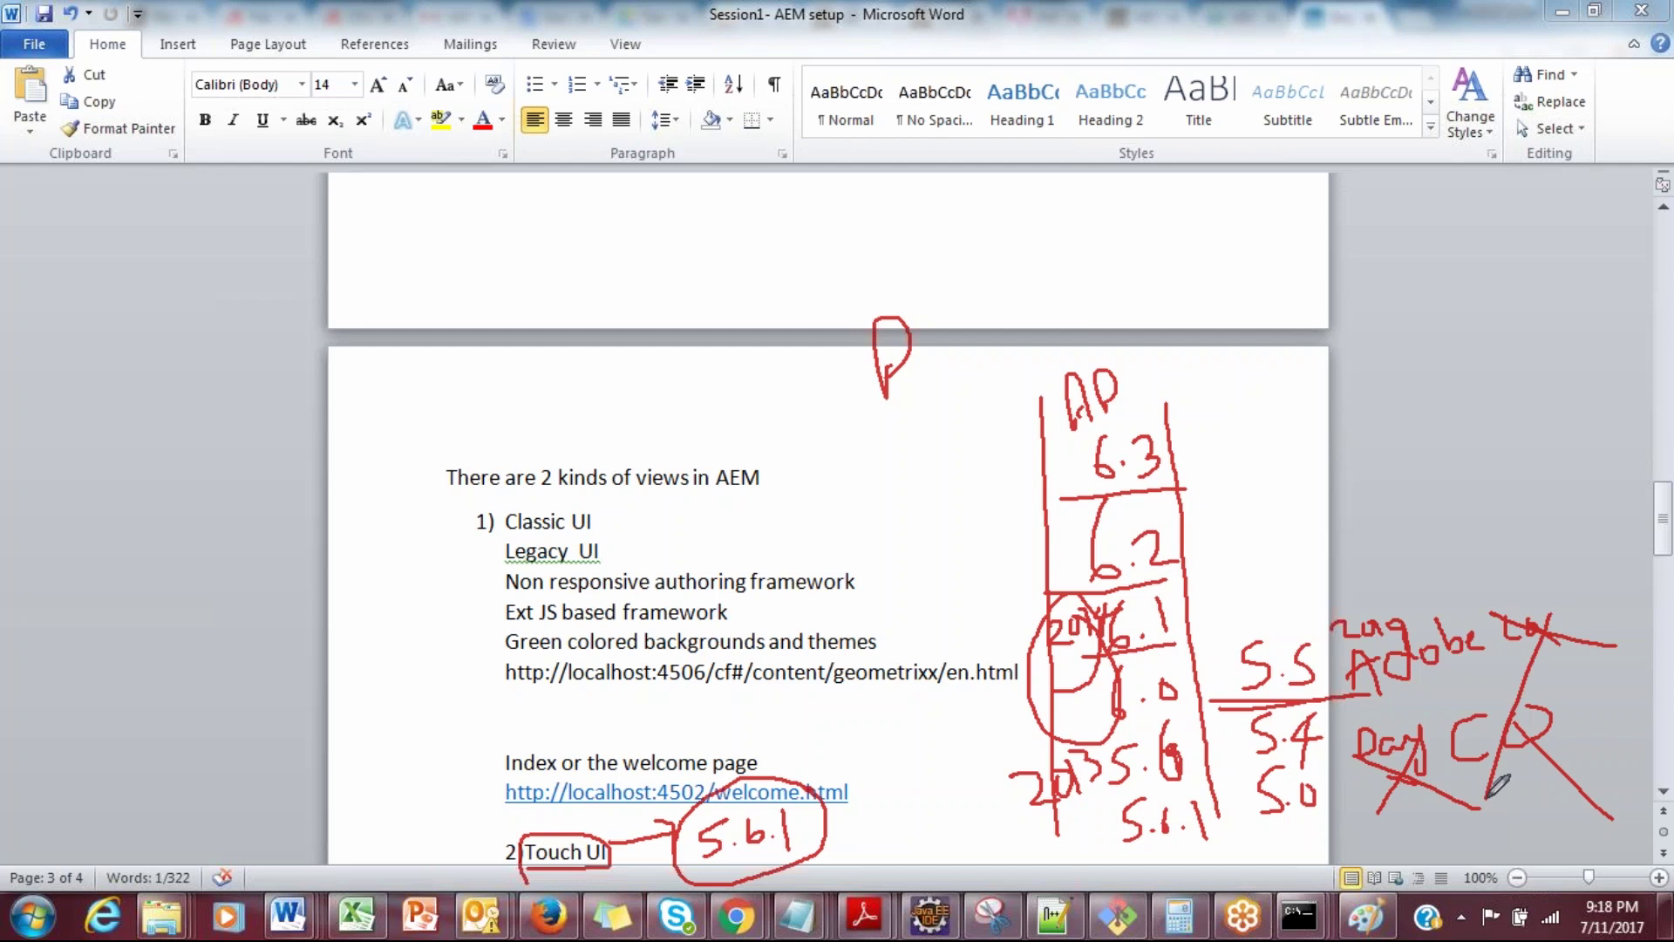
Step: Write AEm beside 2013 and strike it through, then clear all ink from the page
drag(1107, 829, 1232, 840)
mouse_move(931, 848)
mouse_down()
mouse_move(955, 832)
mouse_move(966, 847)
mouse_move(994, 807)
mouse_move(999, 845)
mouse_move(1022, 820)
mouse_move(1061, 837)
mouse_up()
mouse_move(946, 824)
mouse_down()
mouse_move(933, 861)
mouse_move(943, 824)
mouse_move(971, 833)
mouse_move(923, 824)
mouse_move(1081, 807)
mouse_up()
drag(872, 766, 1119, 843)
drag(996, 758, 998, 839)
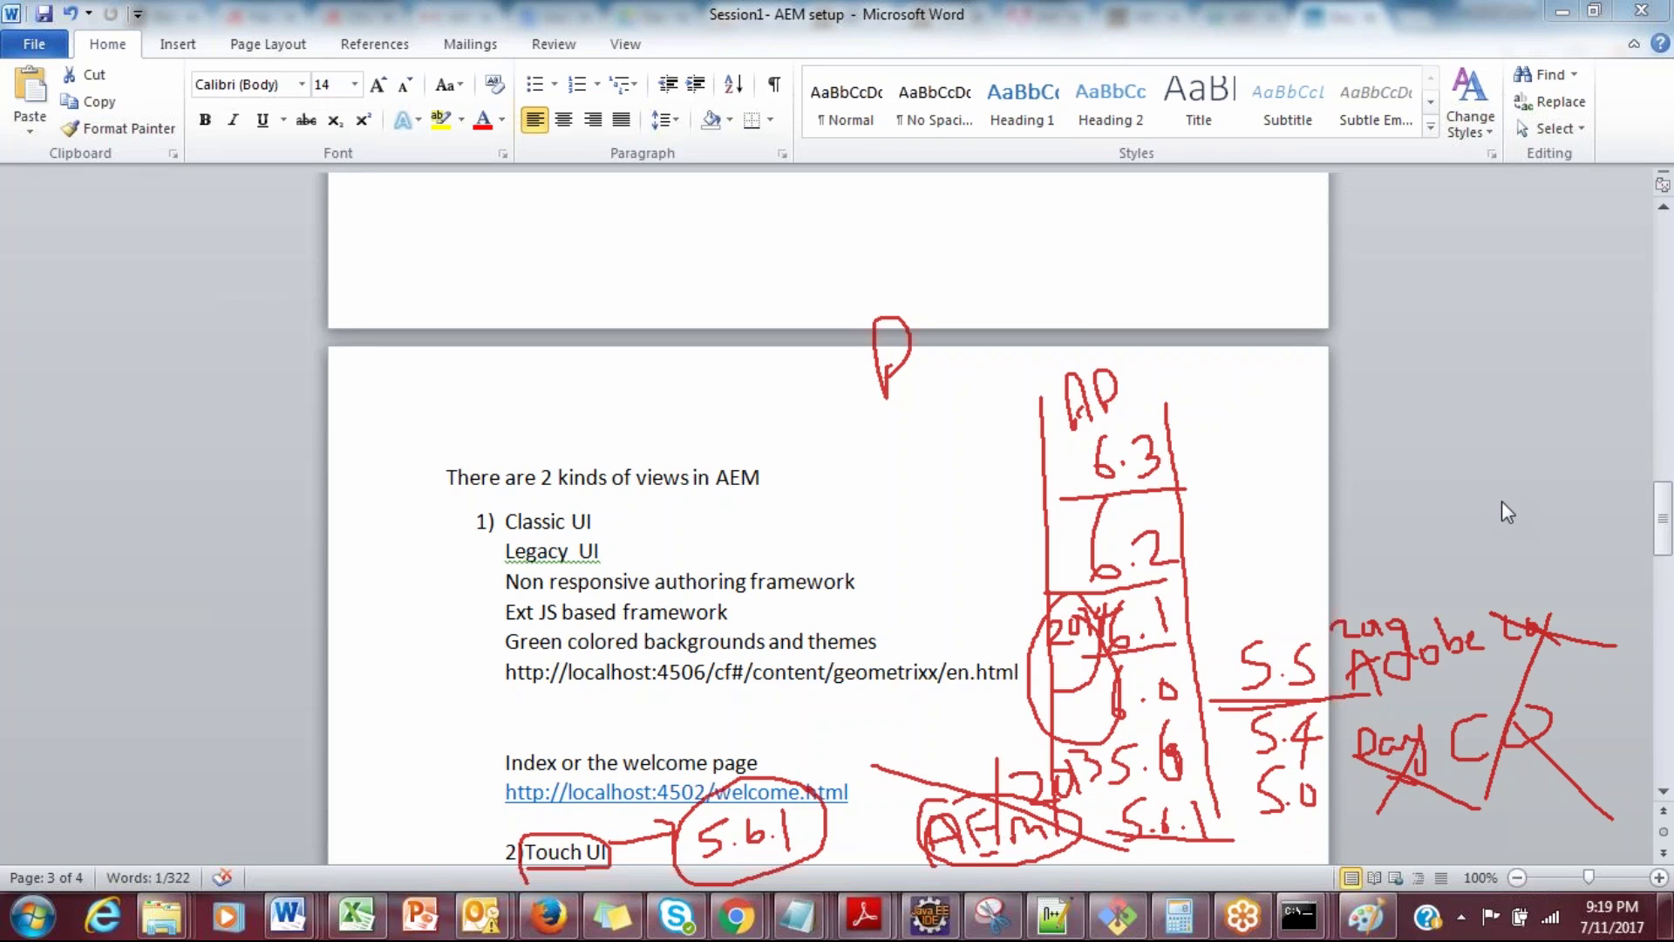
key(Escape)
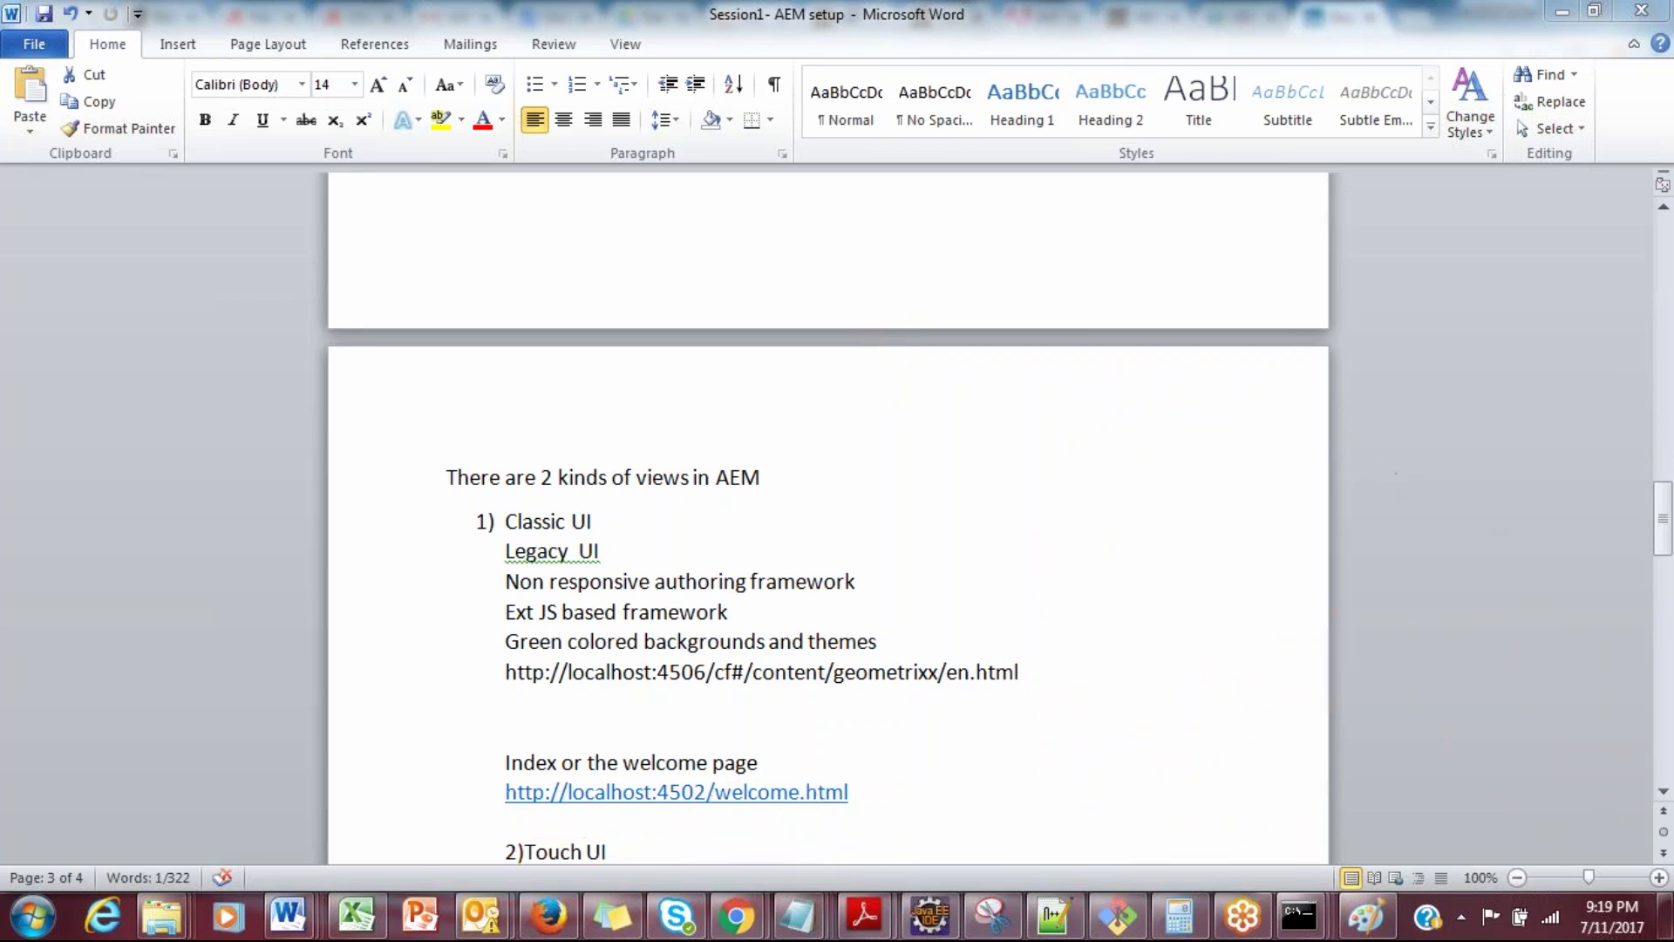
Step: Write a red 5.6.1 right of the welcome-page link and draw a loop around it
mouse_move(1158, 724)
mouse_down()
mouse_move(1151, 770)
mouse_move(1106, 793)
mouse_up()
click(1194, 736)
mouse_move(1217, 702)
mouse_down()
mouse_move(1230, 738)
mouse_move(1260, 725)
mouse_up()
click(1239, 716)
mouse_move(1245, 659)
mouse_down()
mouse_move(1057, 772)
mouse_move(1295, 746)
mouse_move(1247, 655)
mouse_up()
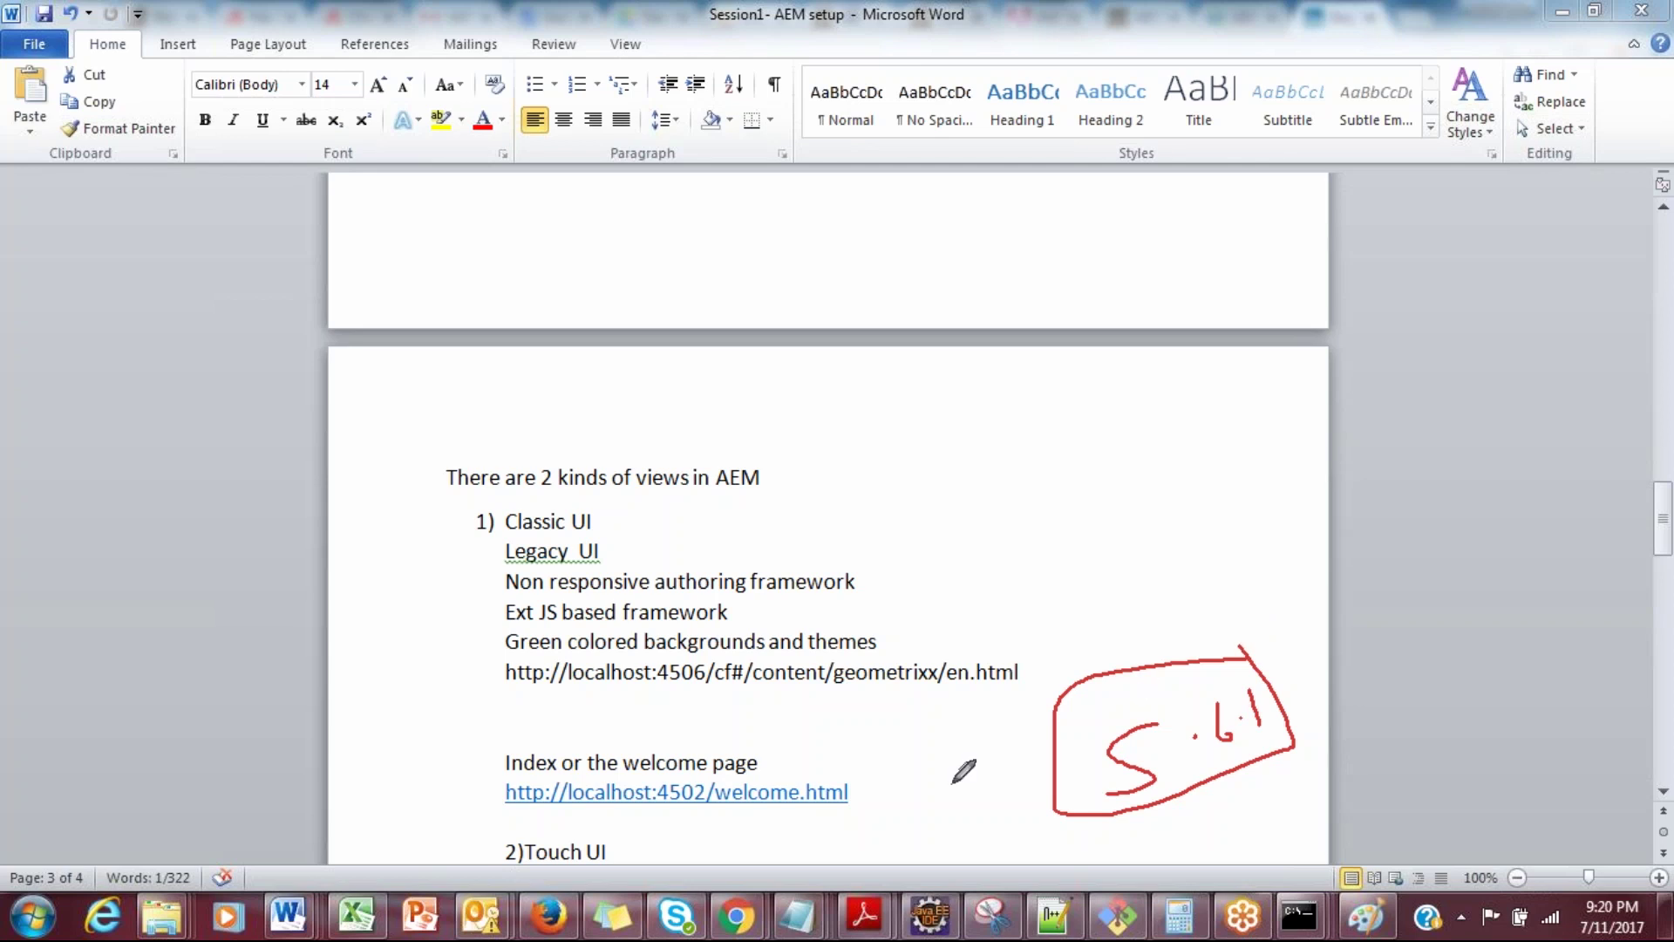
Step: Underline and loop '2)Touch UI' in red pen, then clear all the ink
mouse_move(508, 863)
mouse_down()
mouse_move(620, 852)
mouse_move(548, 830)
mouse_move(497, 844)
mouse_move(515, 865)
mouse_up()
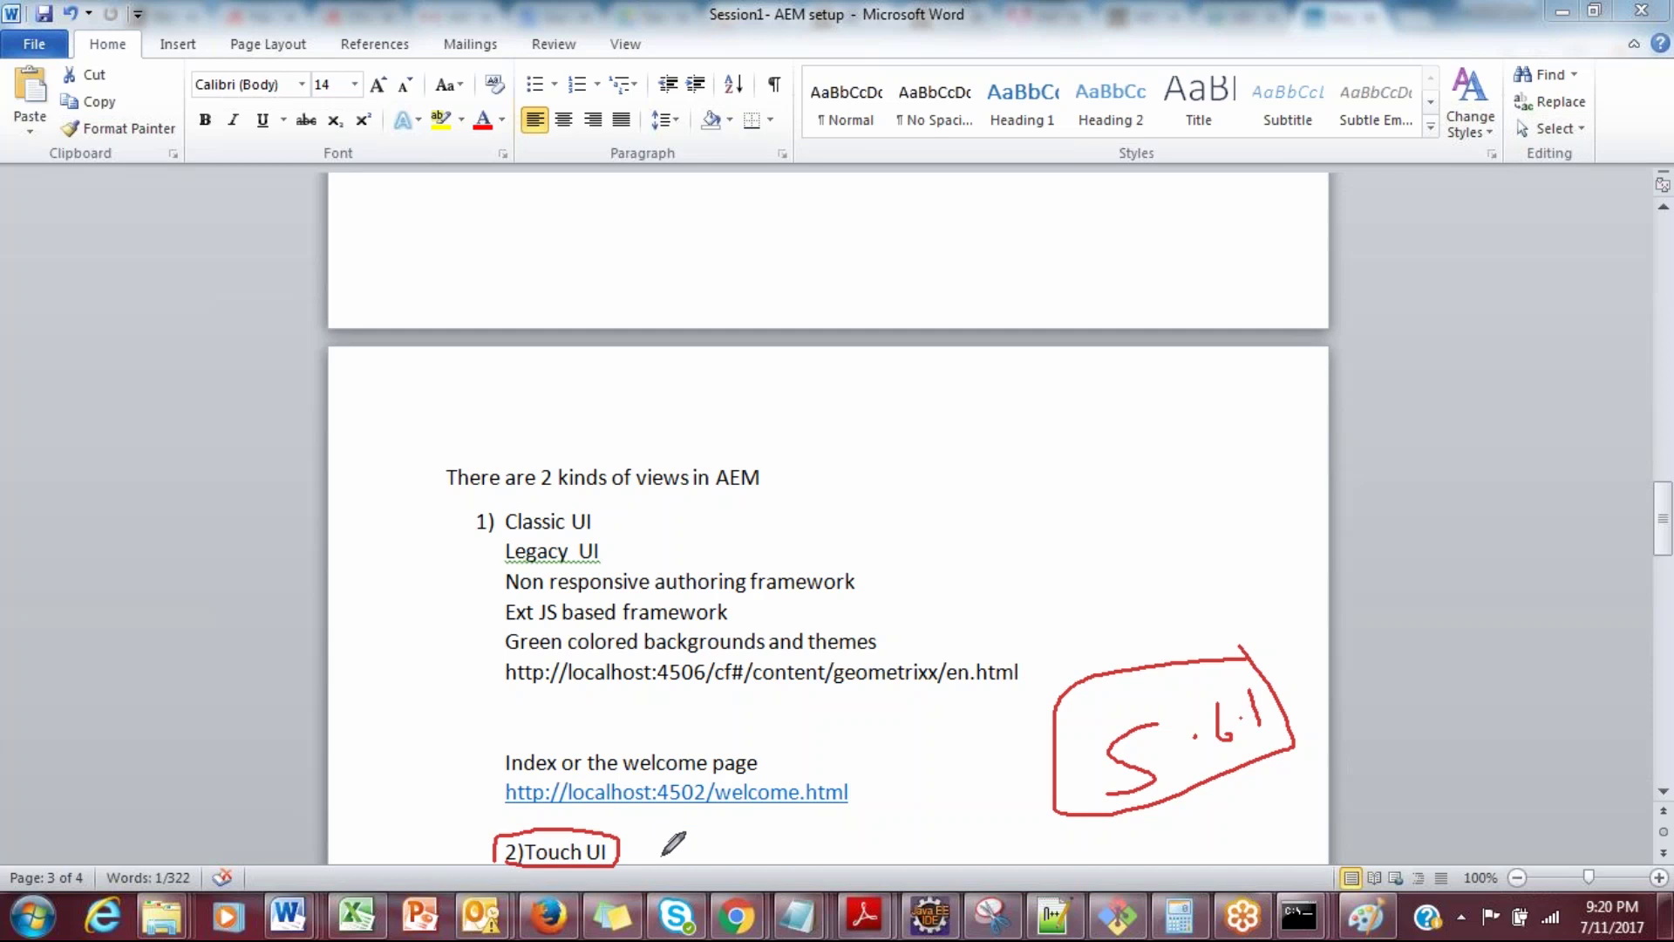
drag(672, 845, 688, 851)
key(Escape)
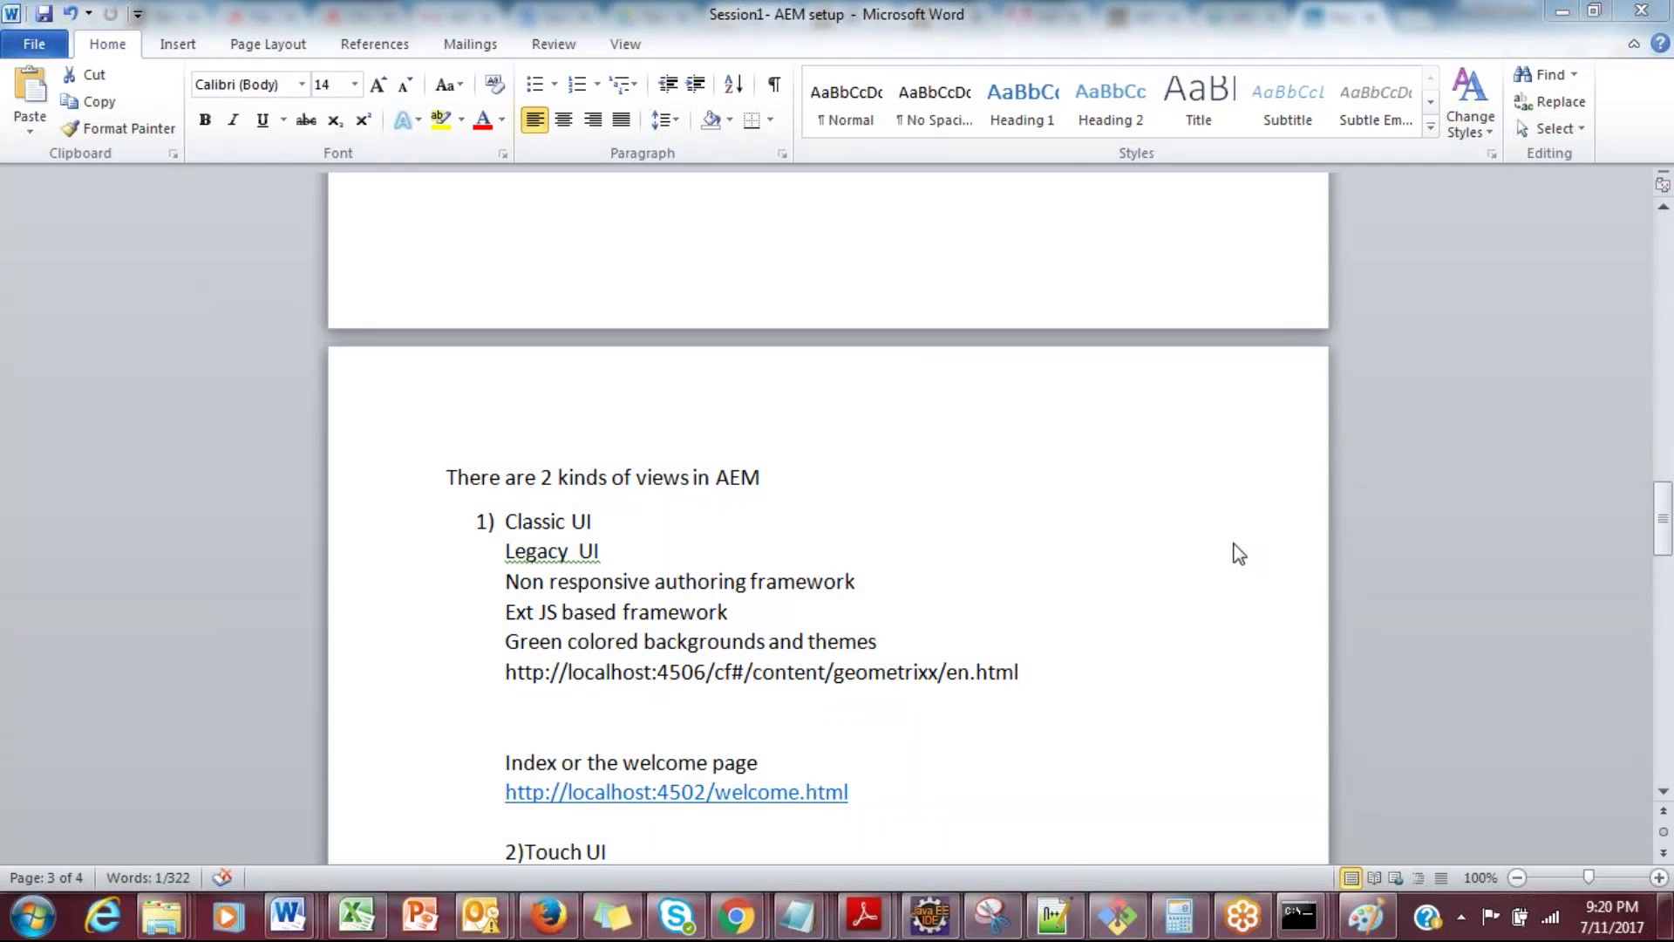
Step: Bring the browser forward and load localhost:4502/welcome.html in a new tab
mouse_move(736, 915)
click(622, 746)
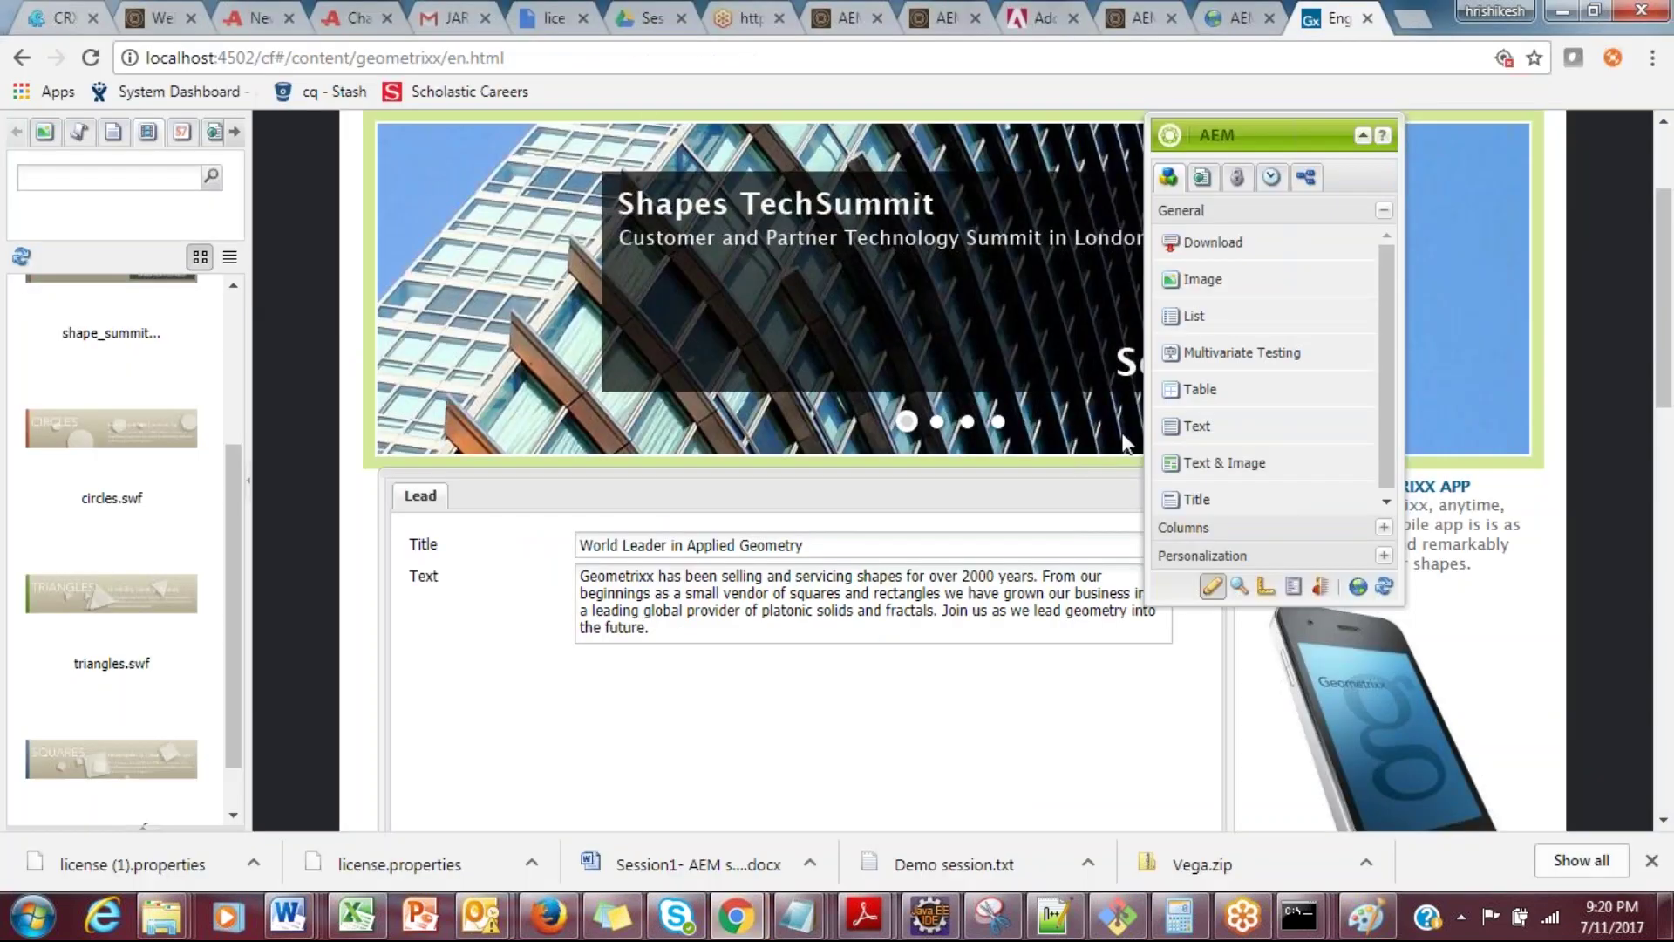
click(1413, 18)
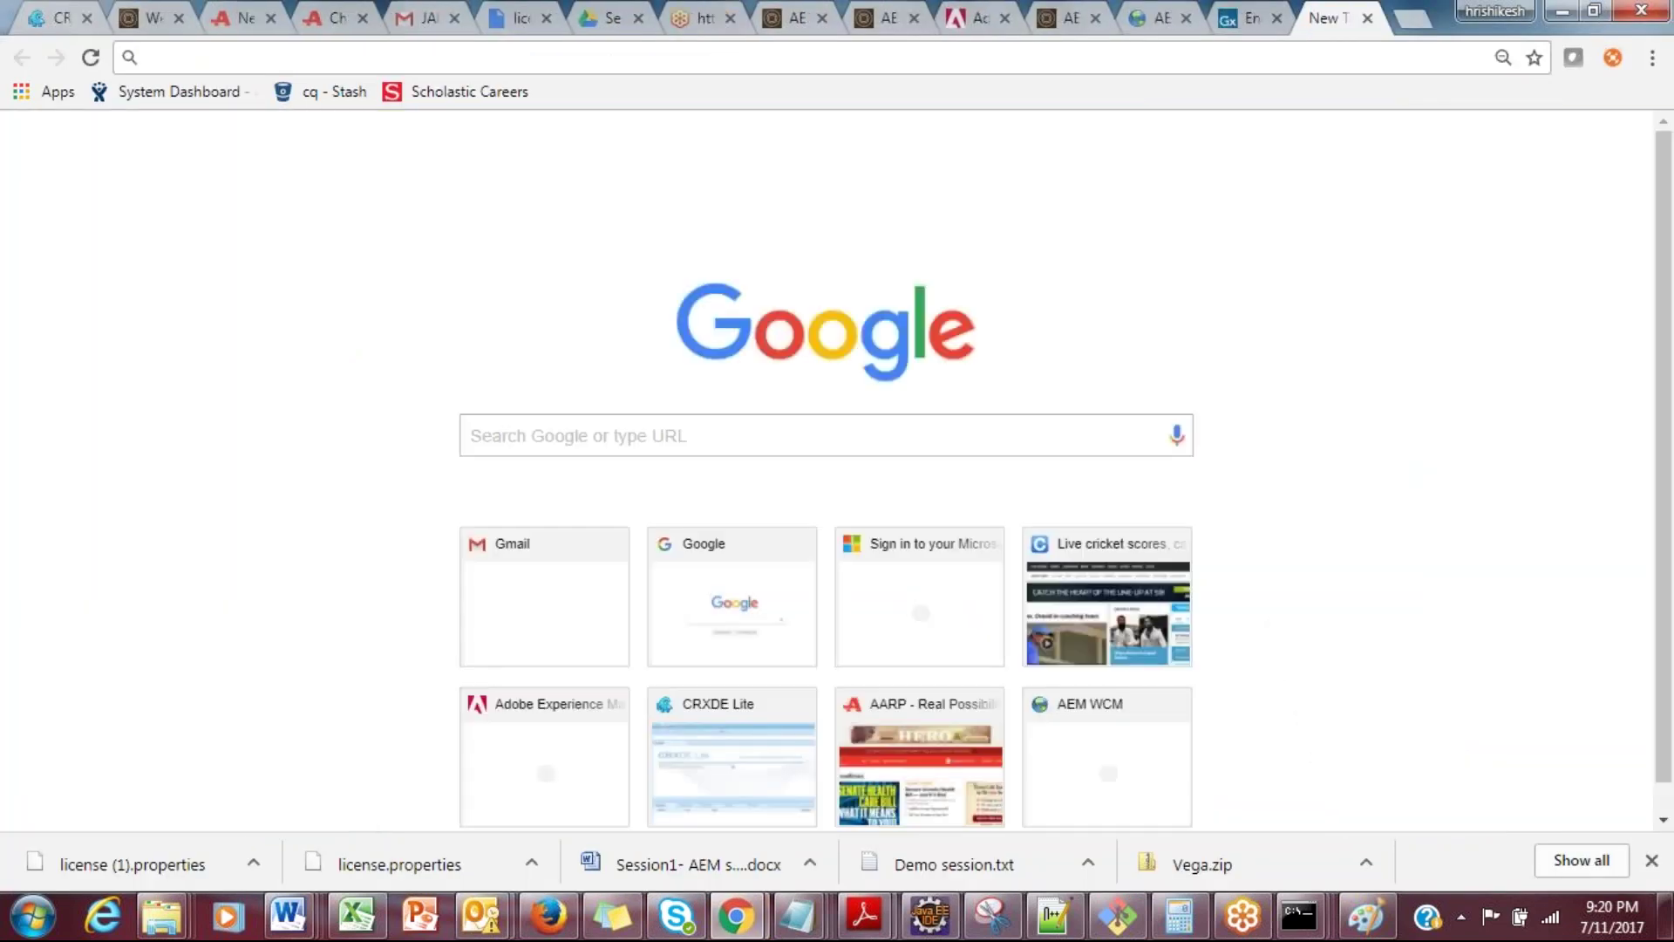
text(http://localhost:6502)
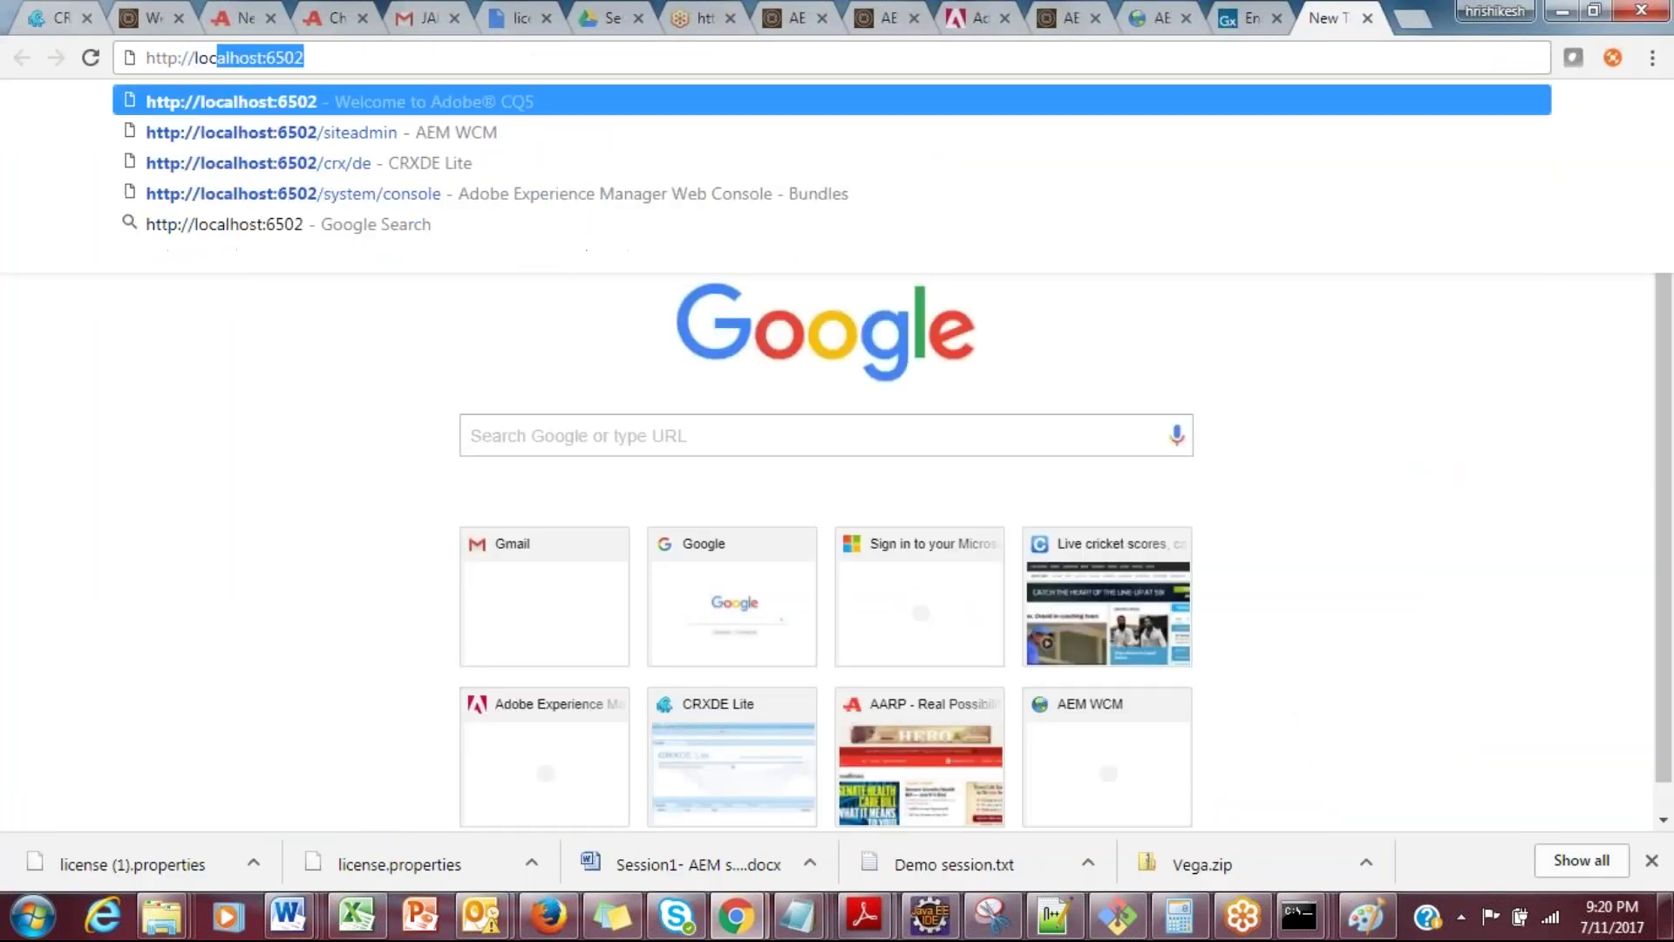
key(BackSpace)
key(BackSpace)
key(BackSpace)
key(BackSpace)
text(:45)
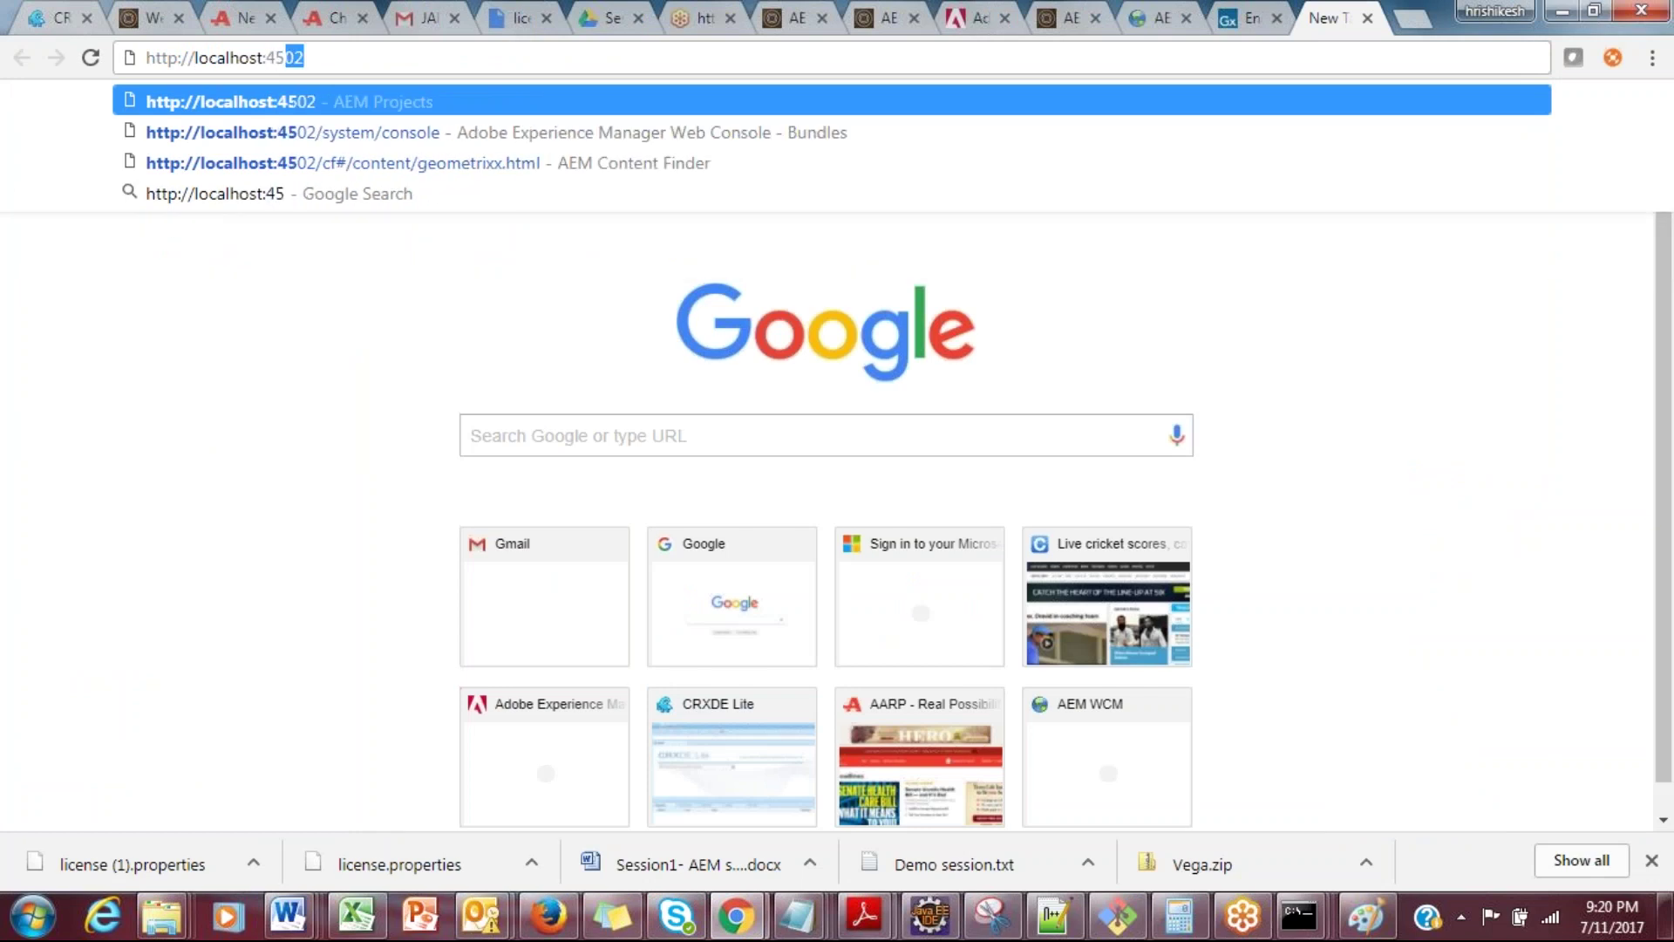
text(02/)
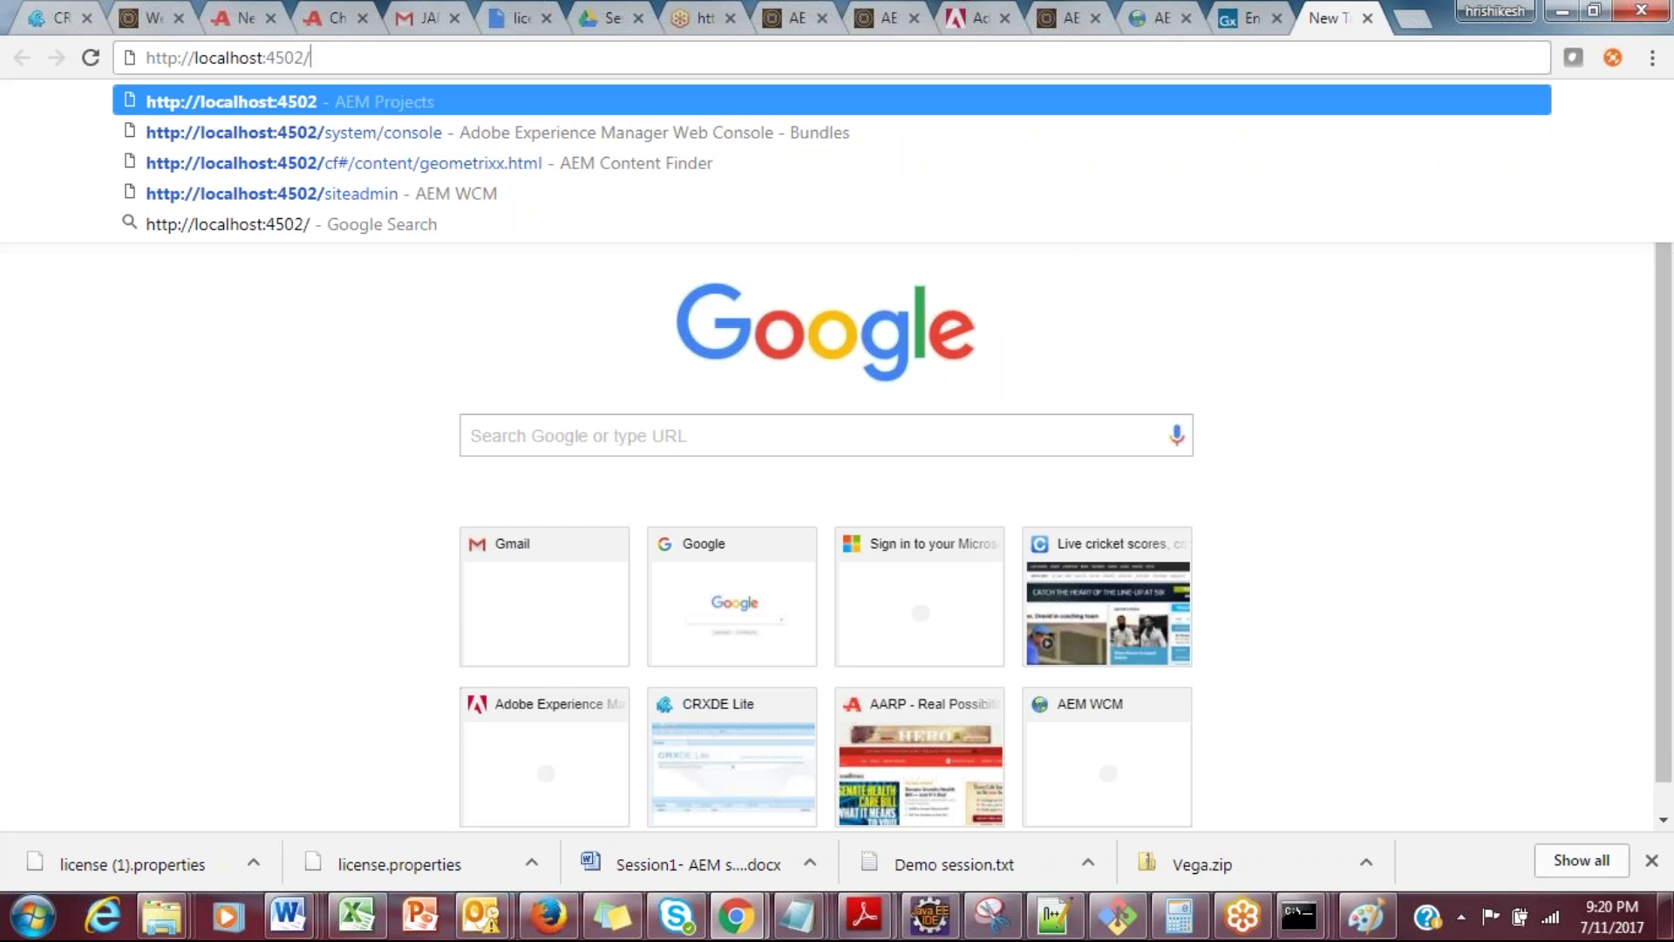
text(welcome.html)
key(Return)
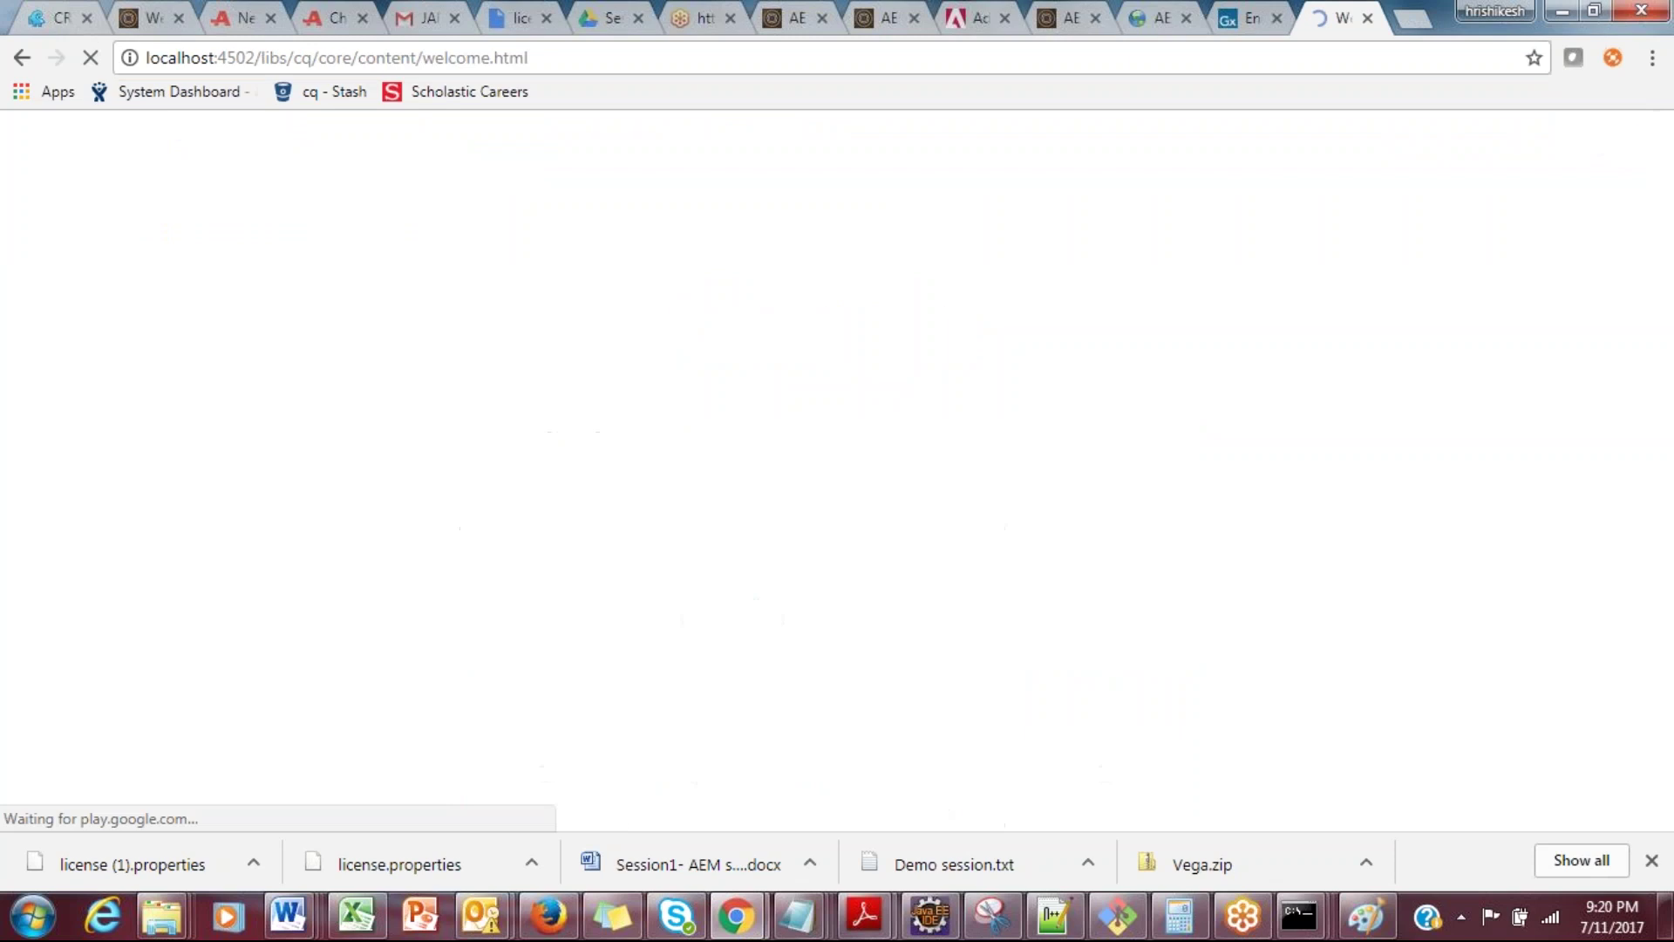
Step: Highlight the redirected libs path, then load localhost:4502/projects.html in another tab
click(1416, 16)
click(1260, 17)
drag(255, 61, 494, 57)
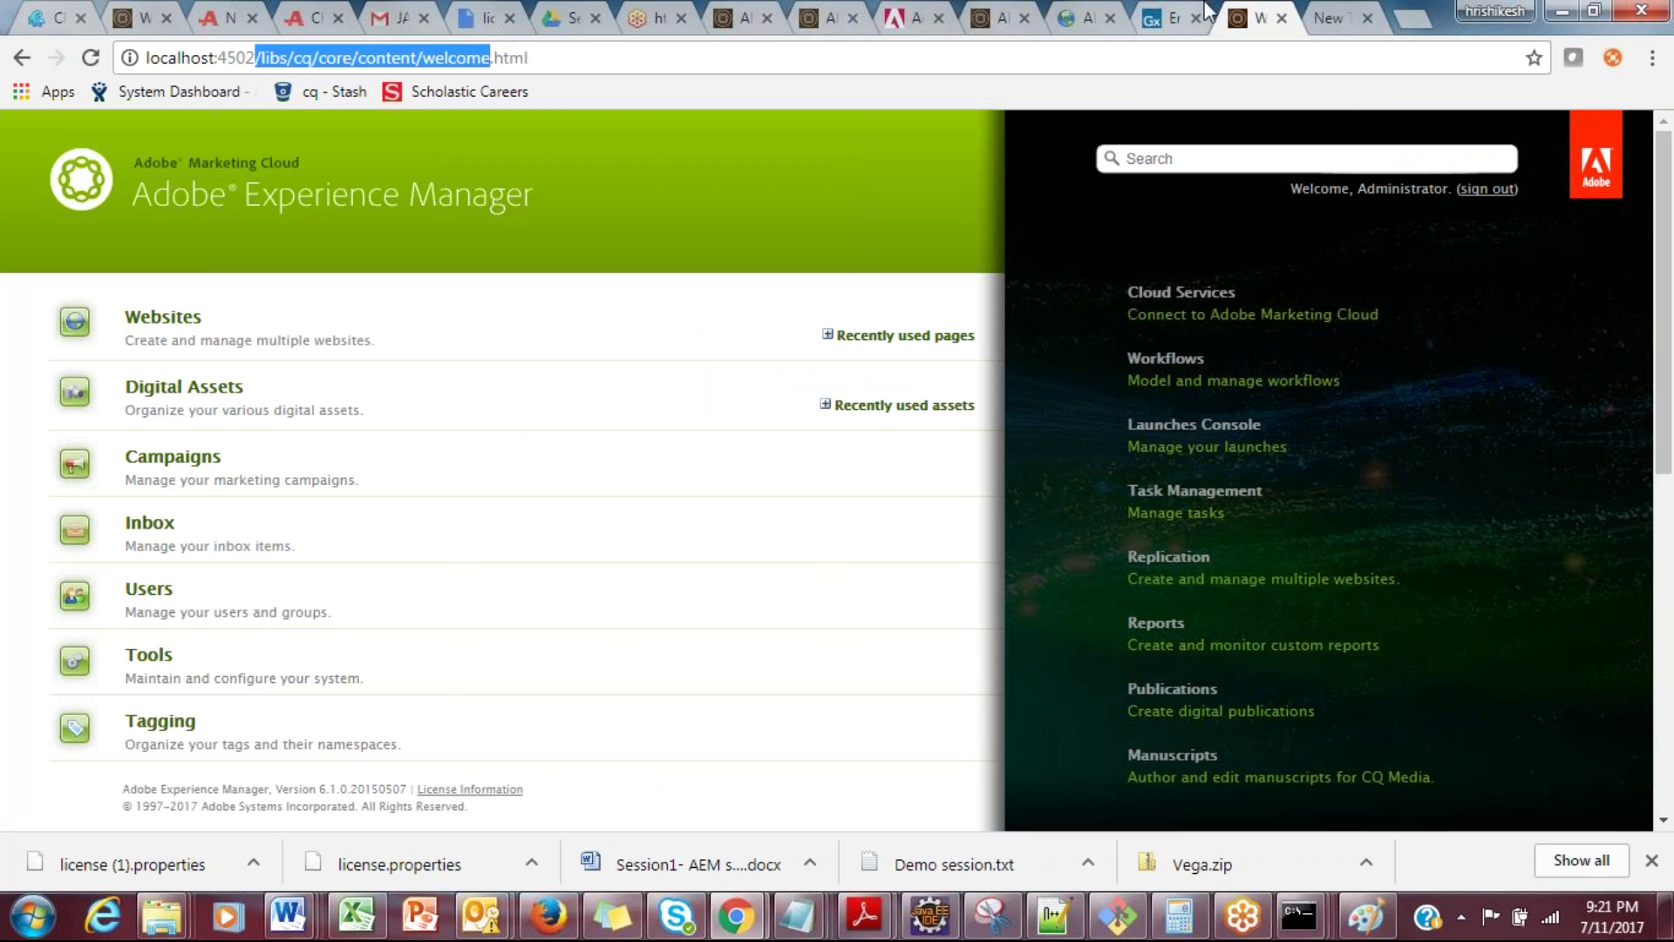
click(1338, 10)
text(h)
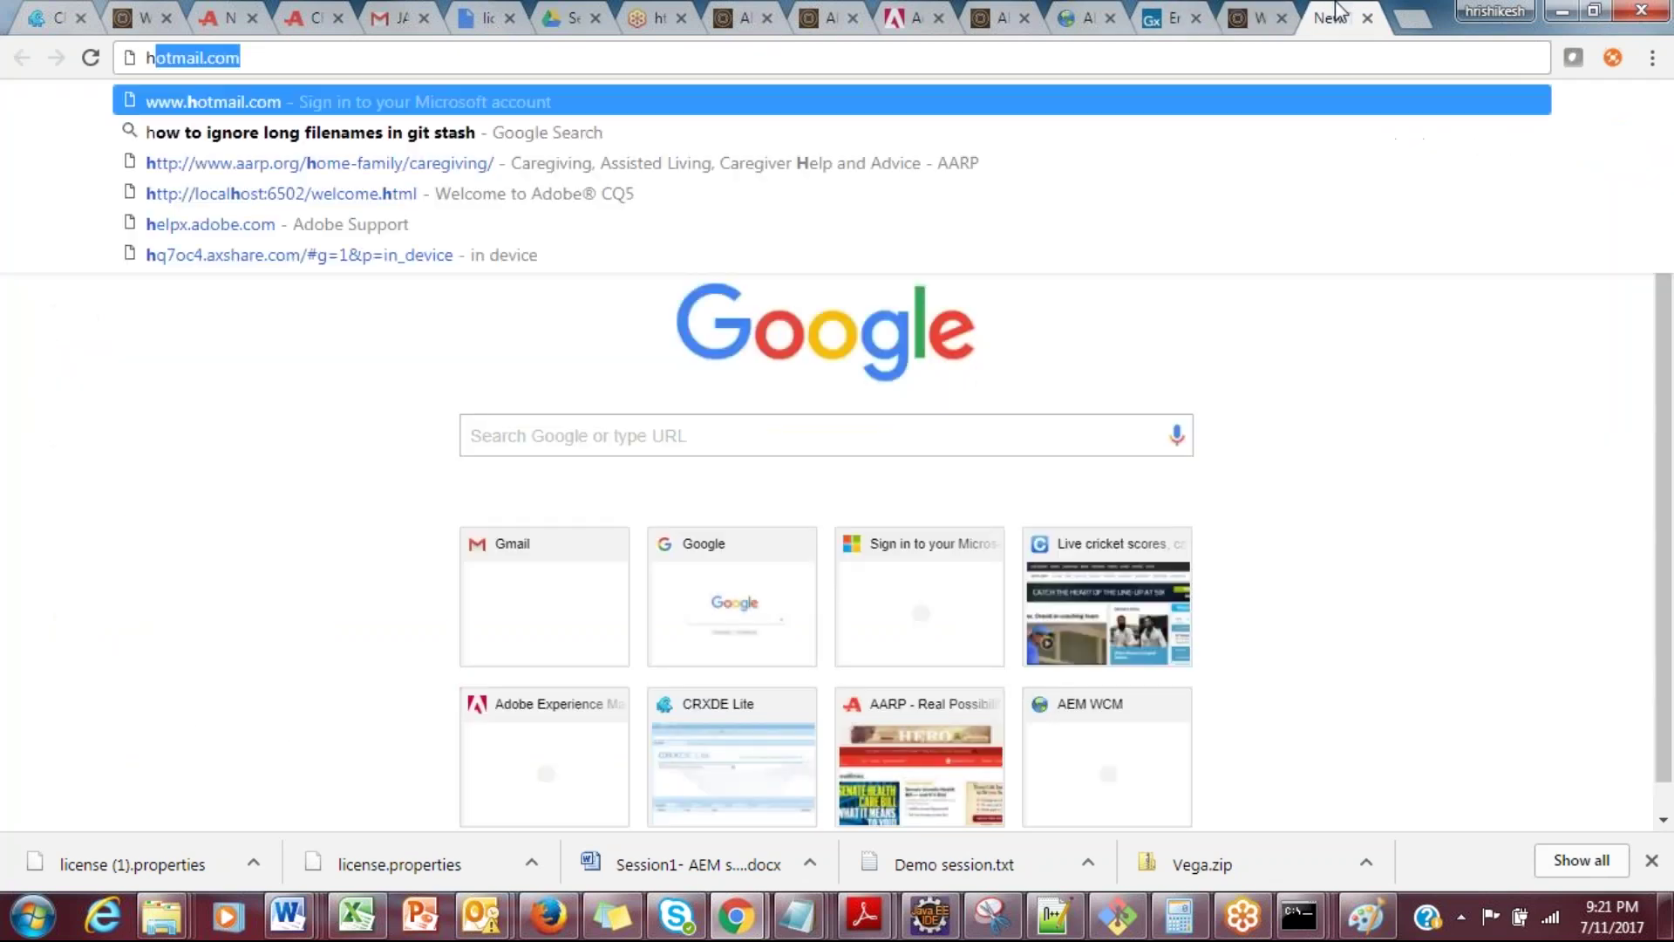
text(ttp:)
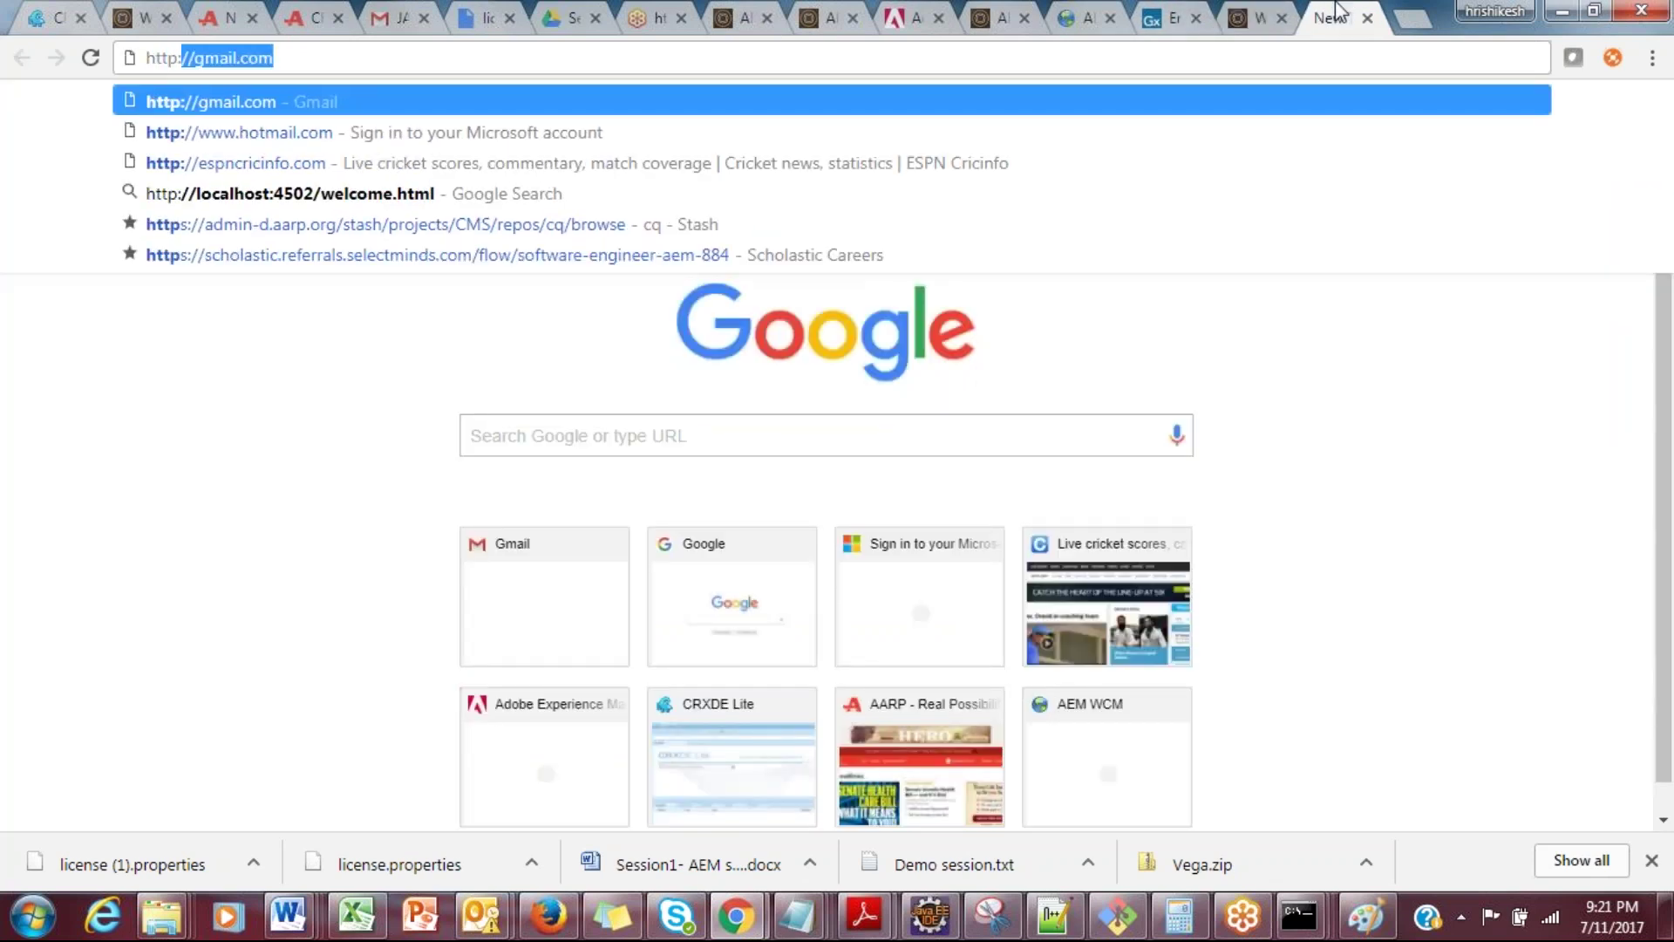
text(//localhost:)
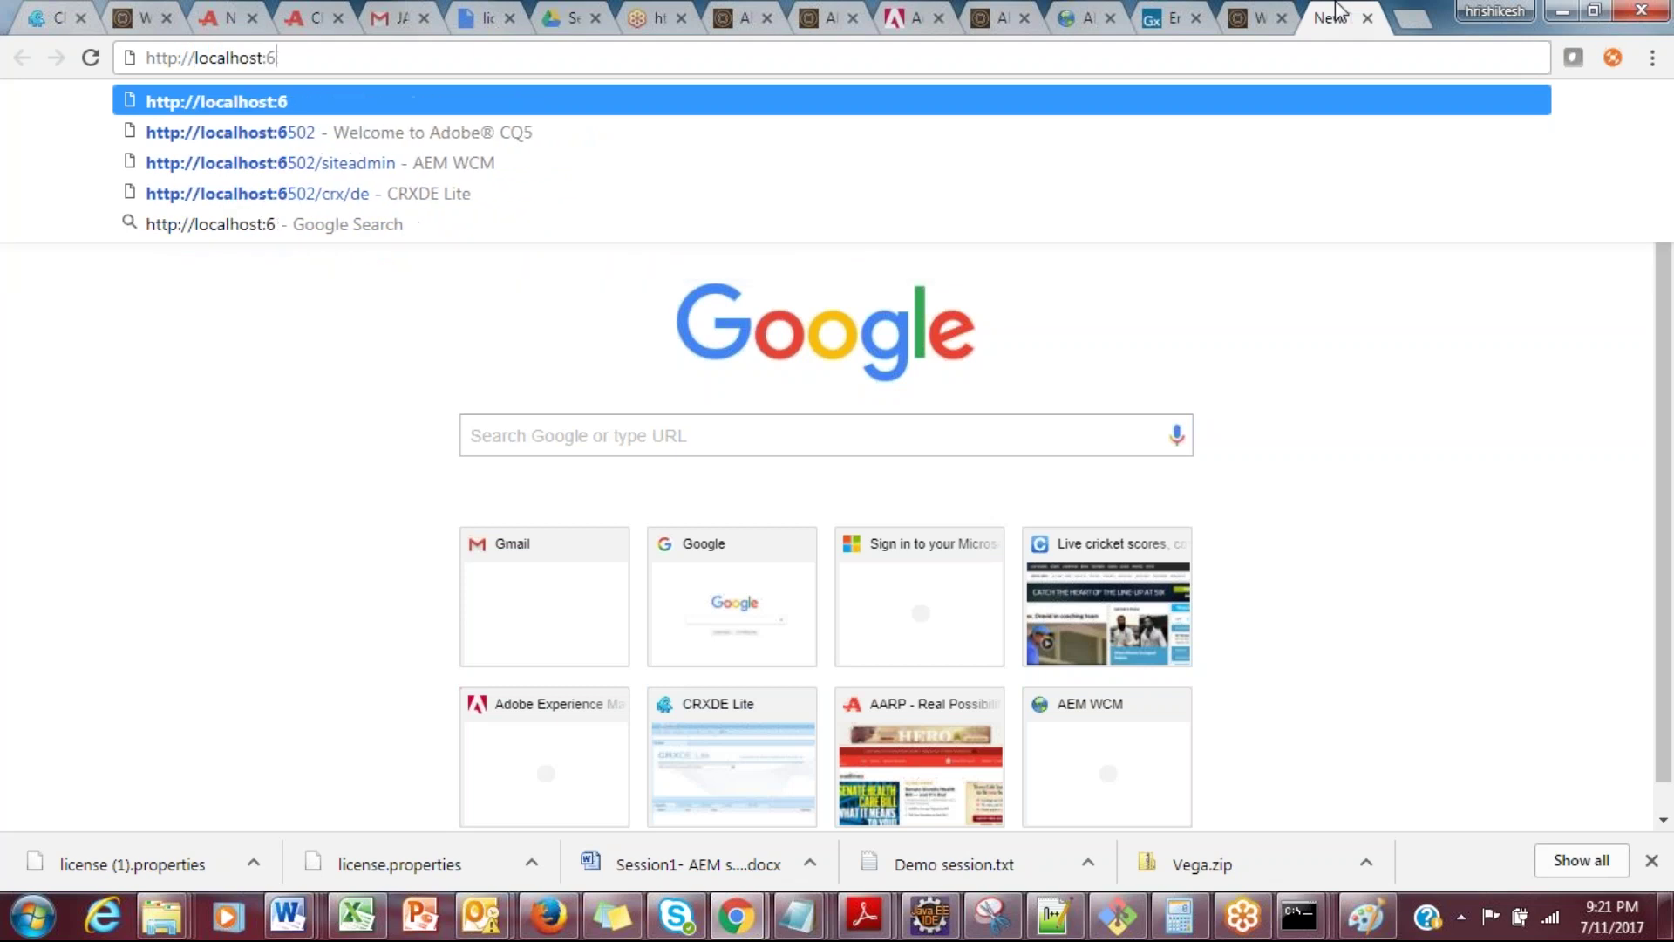
text(45)
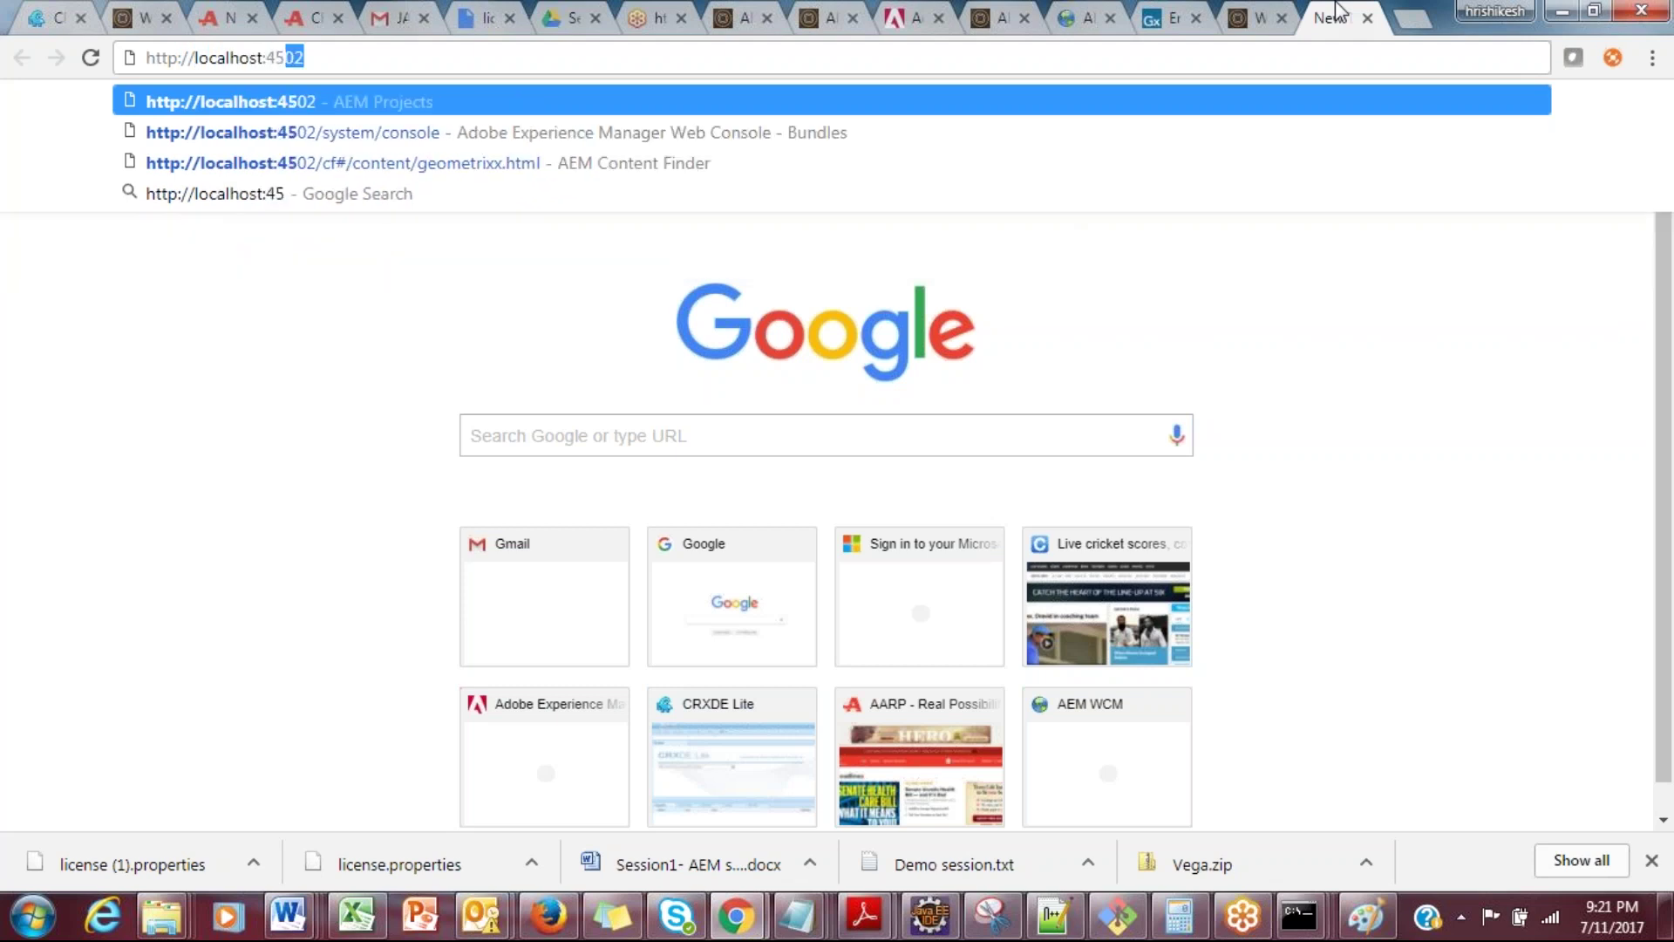
text(02/pr)
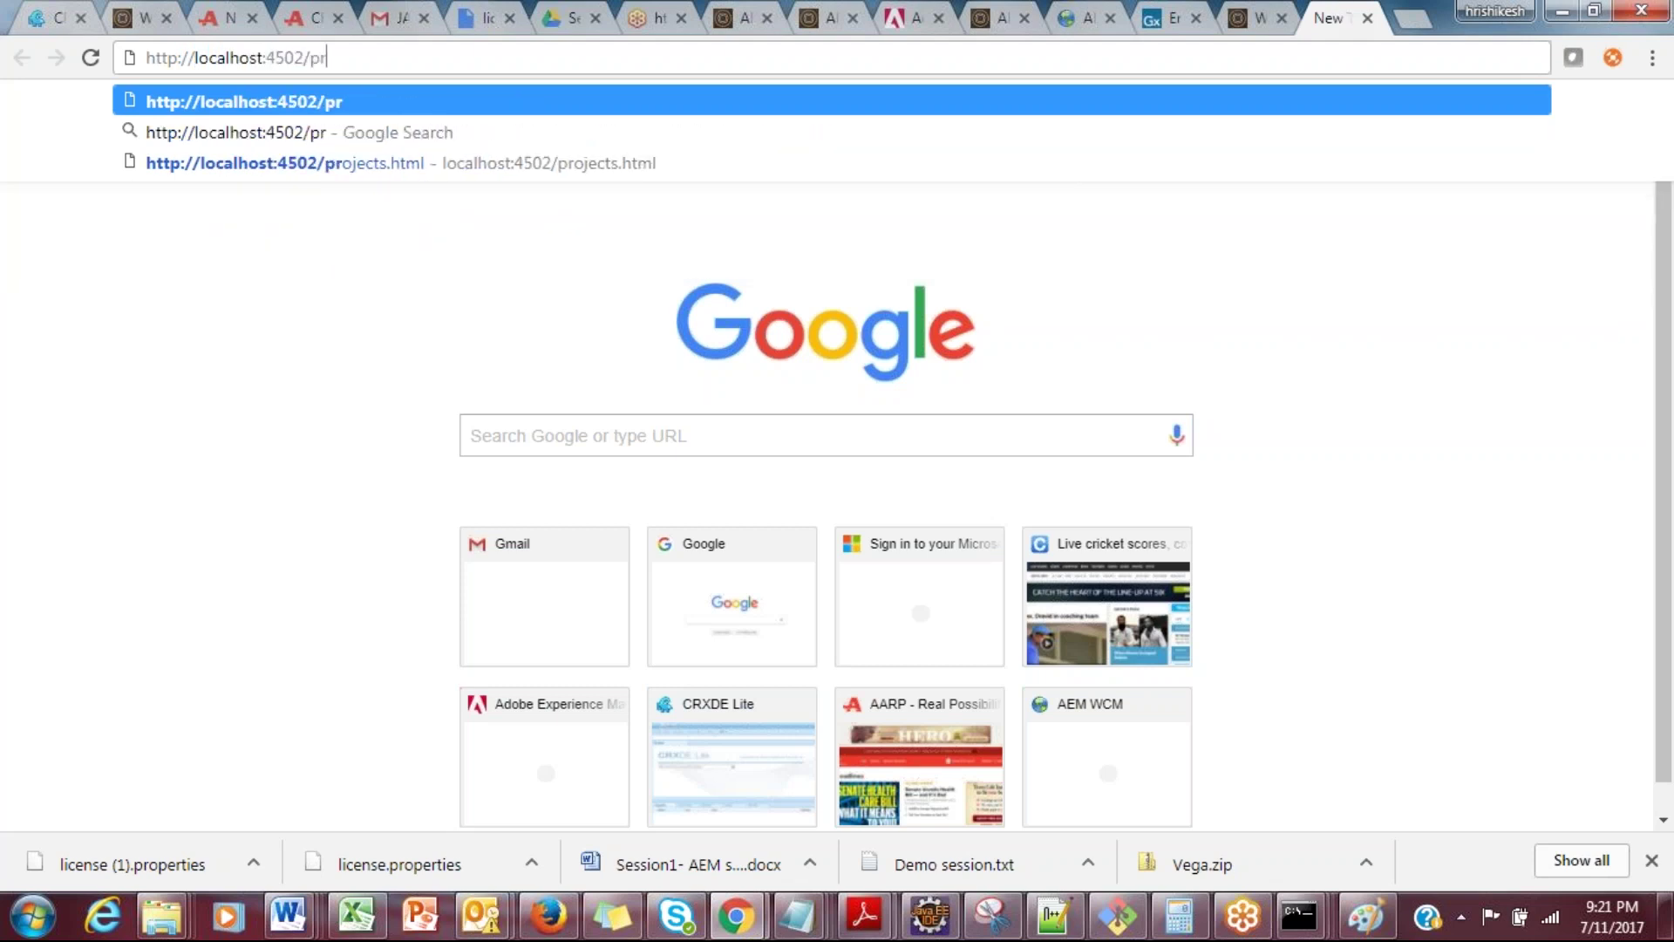
text(ojects.htm)
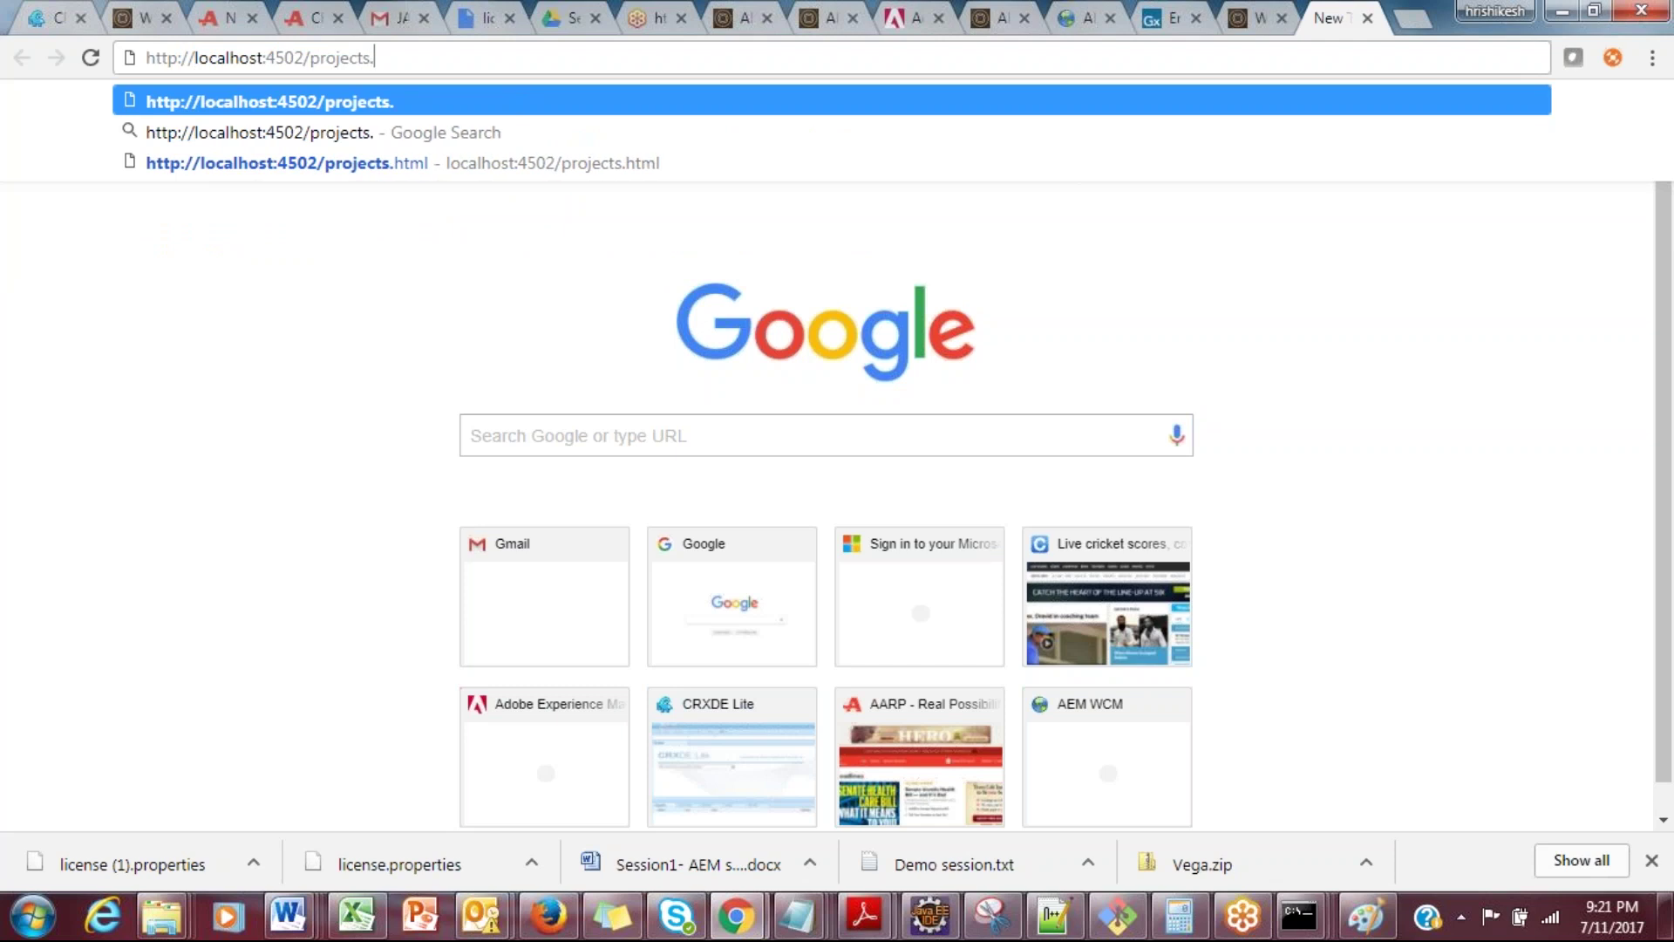
text(l)
key(Return)
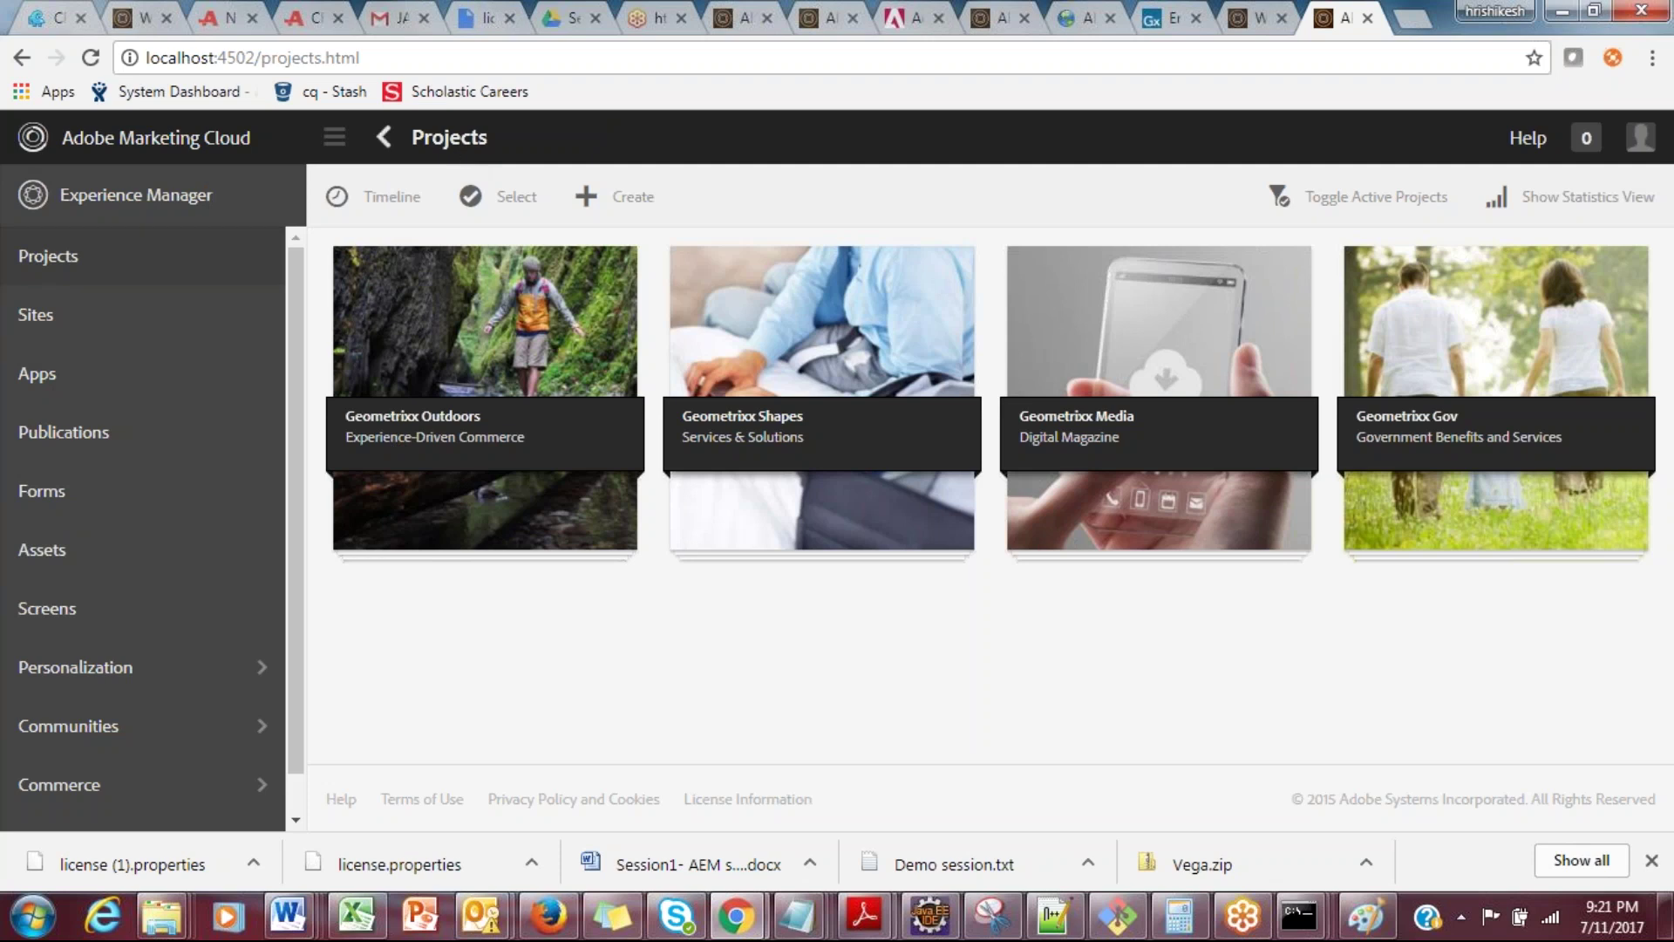
Step: Collapse and restore the navigation rail, then enter and leave the Personalization submenu
click(335, 138)
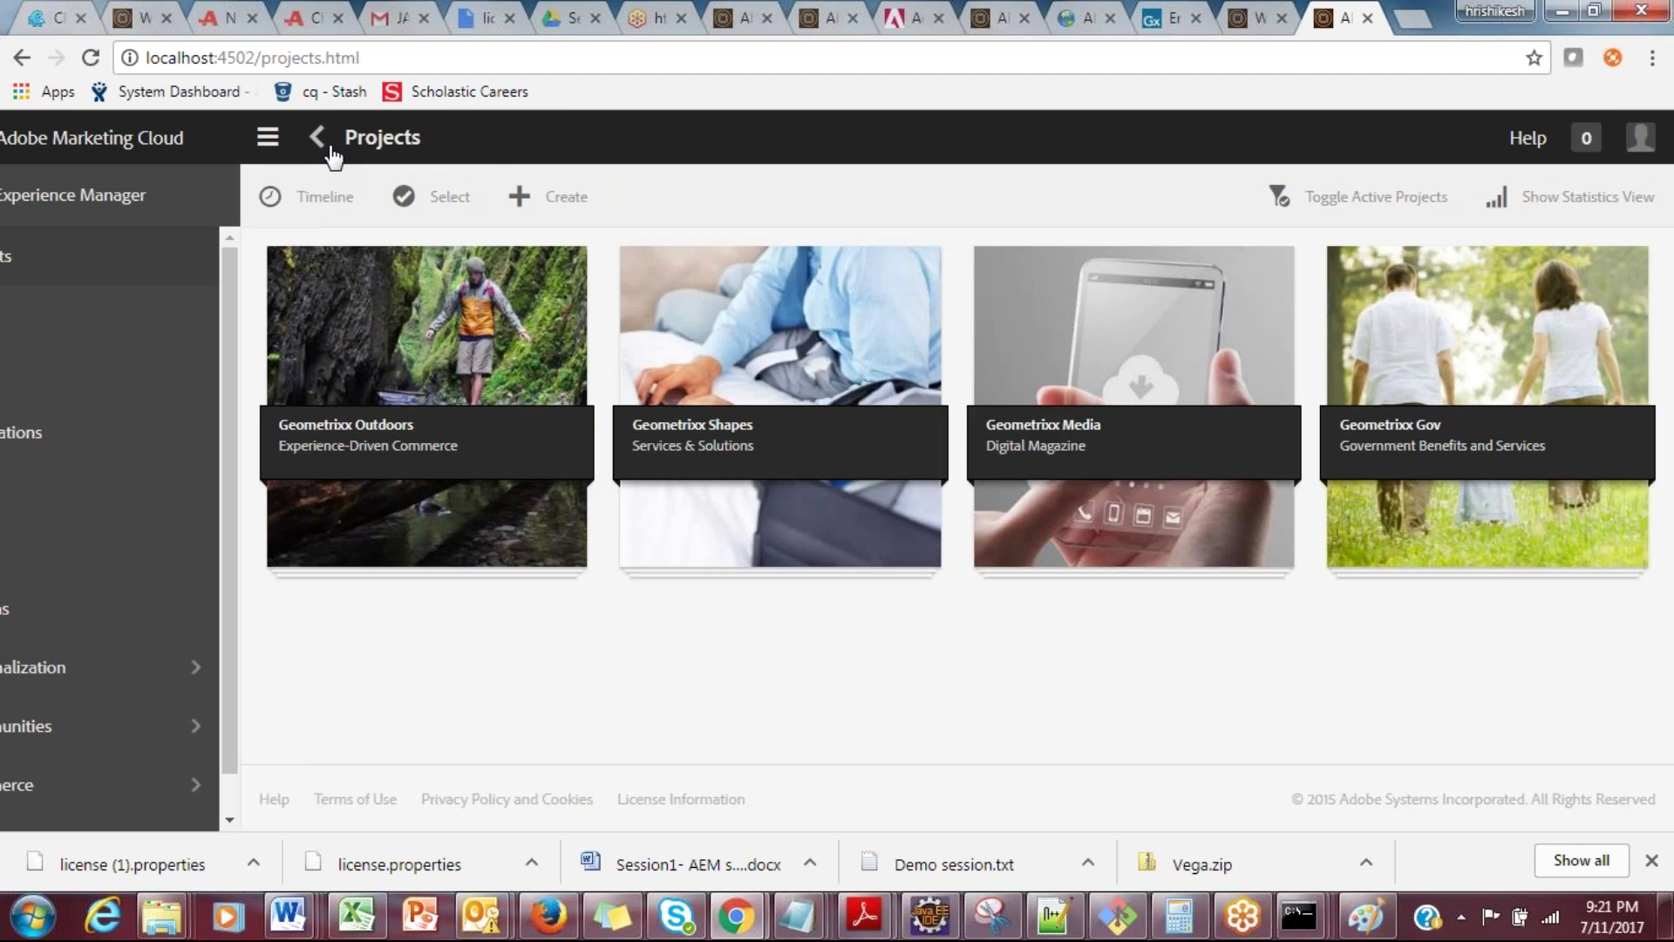
click(27, 138)
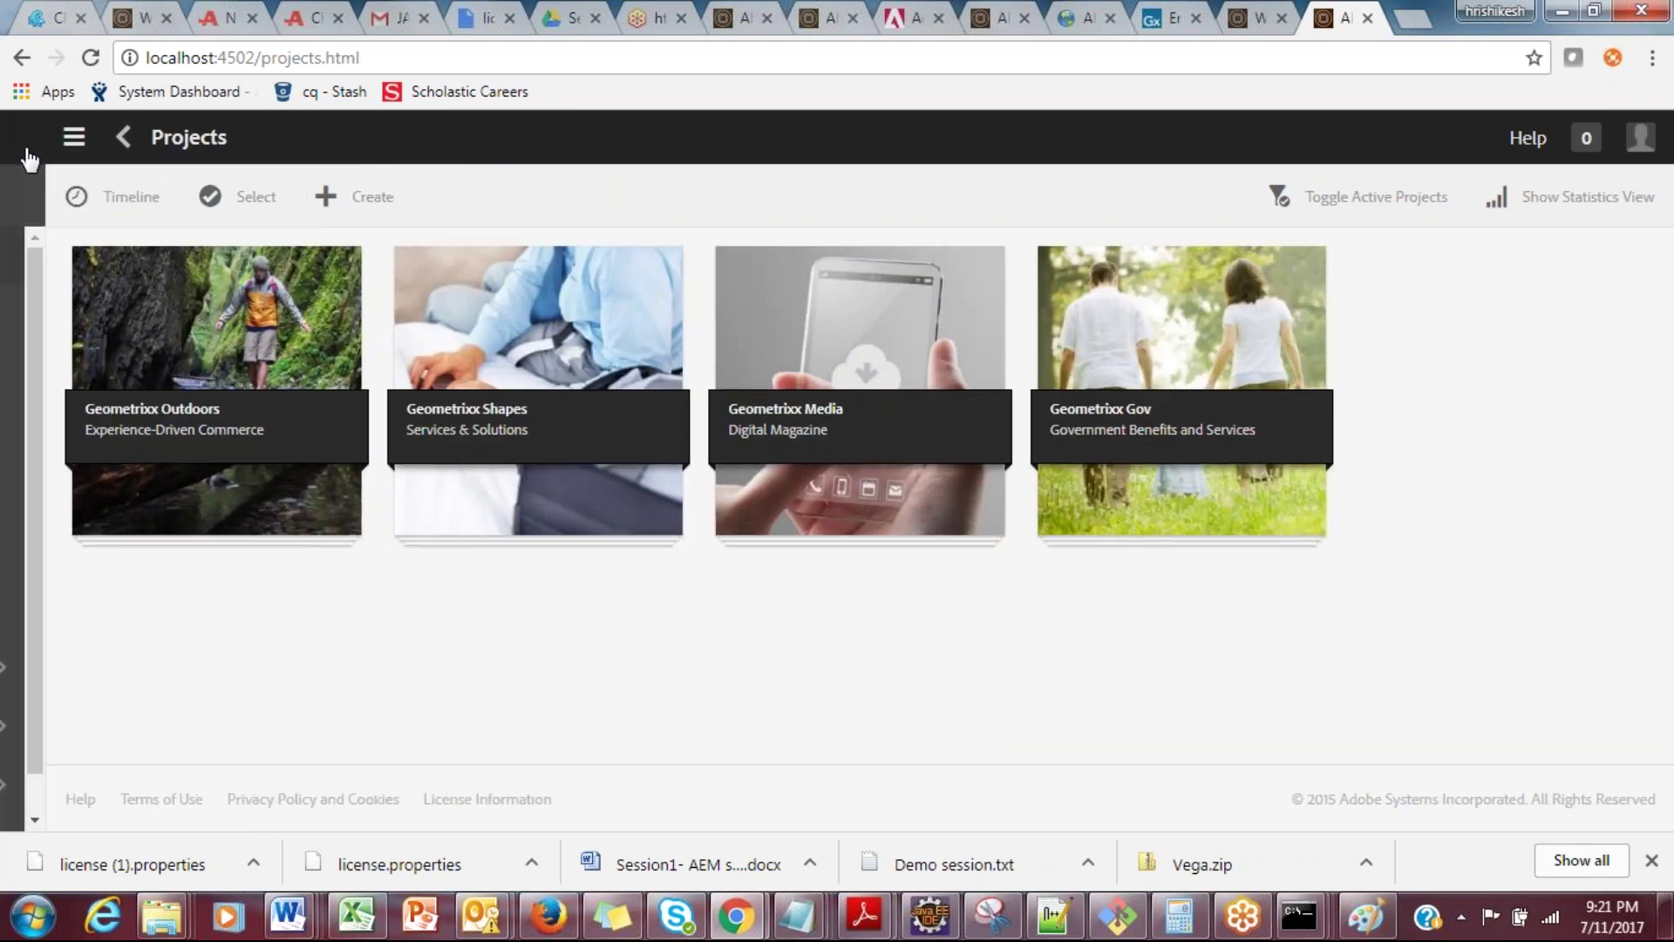
click(382, 146)
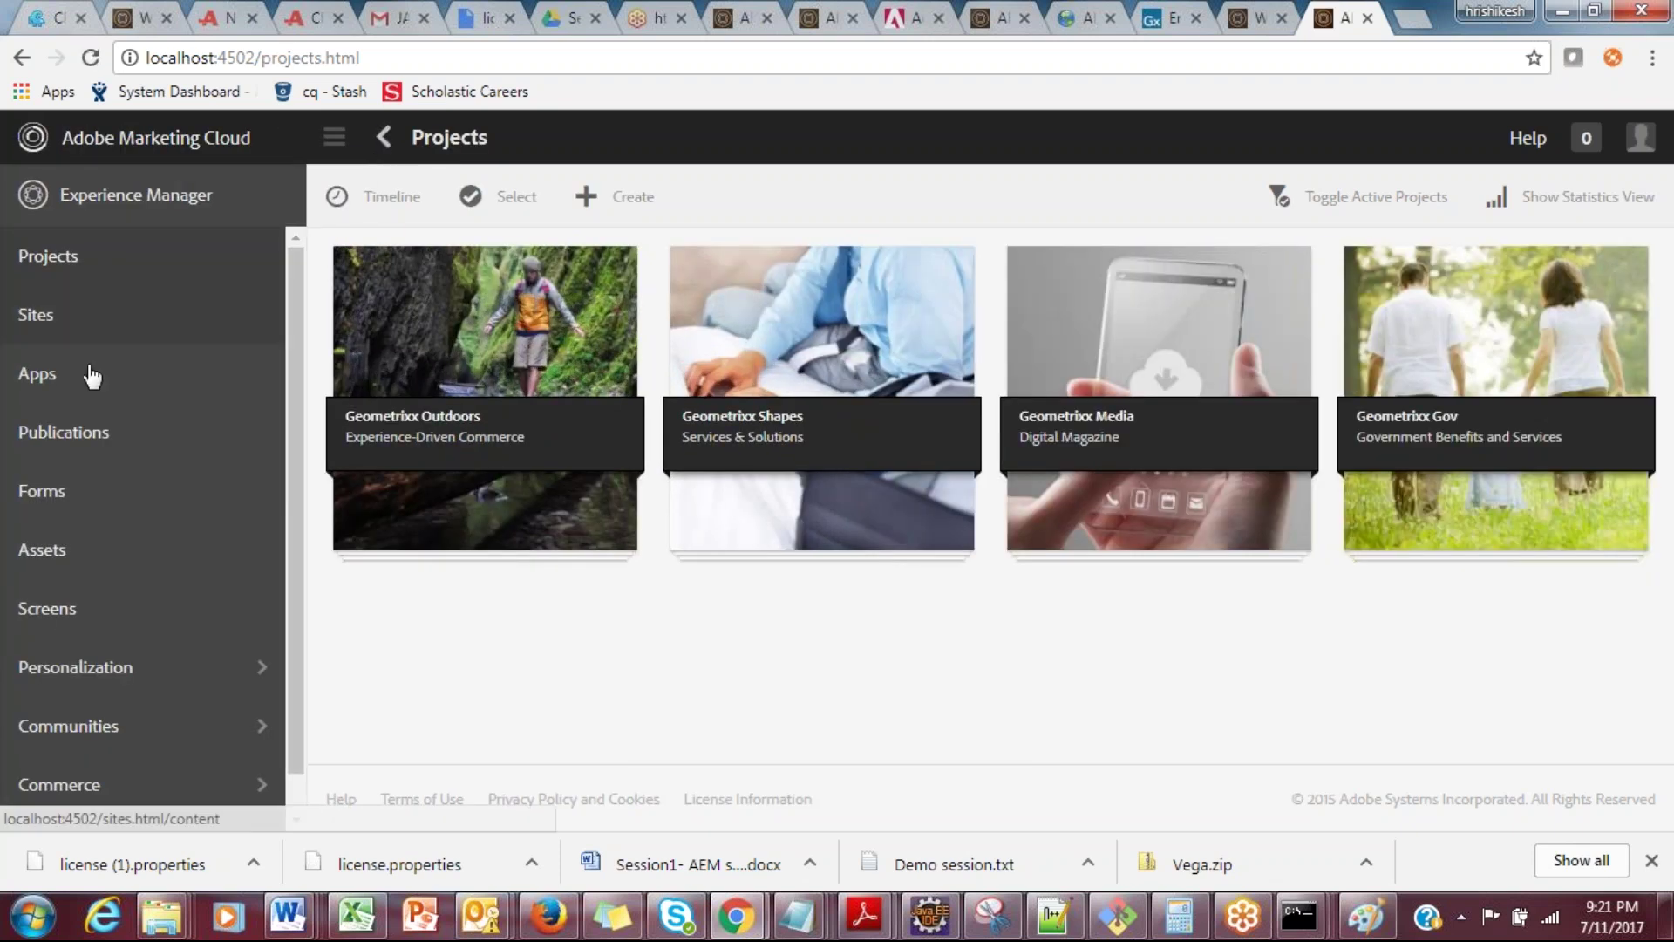
click(264, 662)
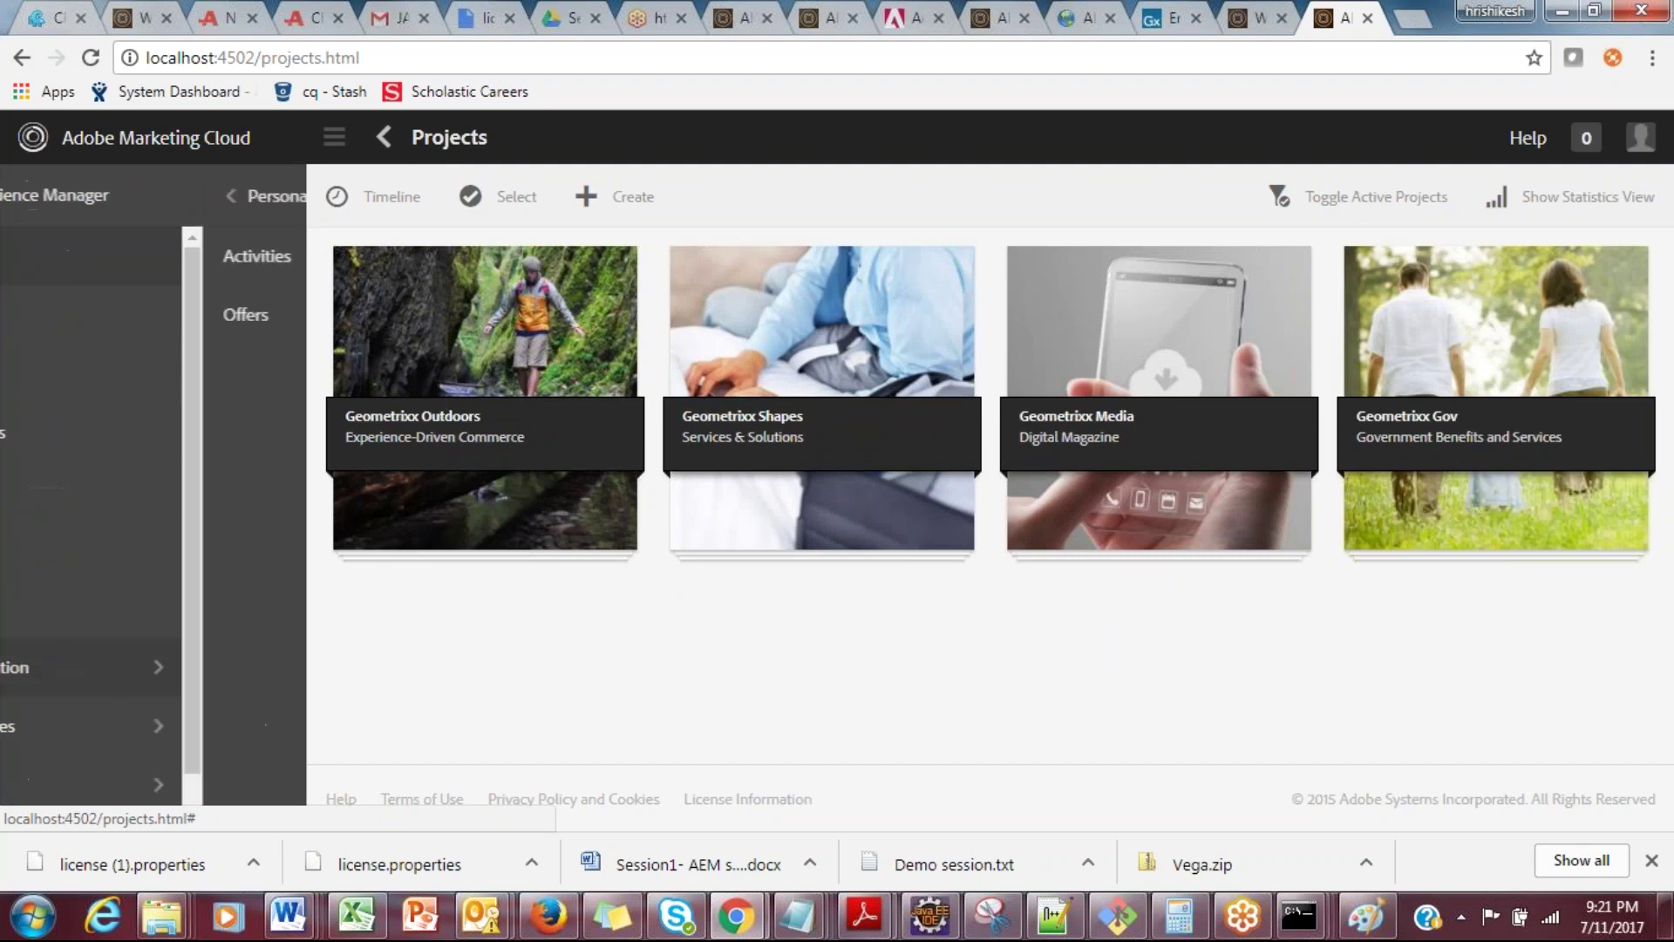
click(35, 198)
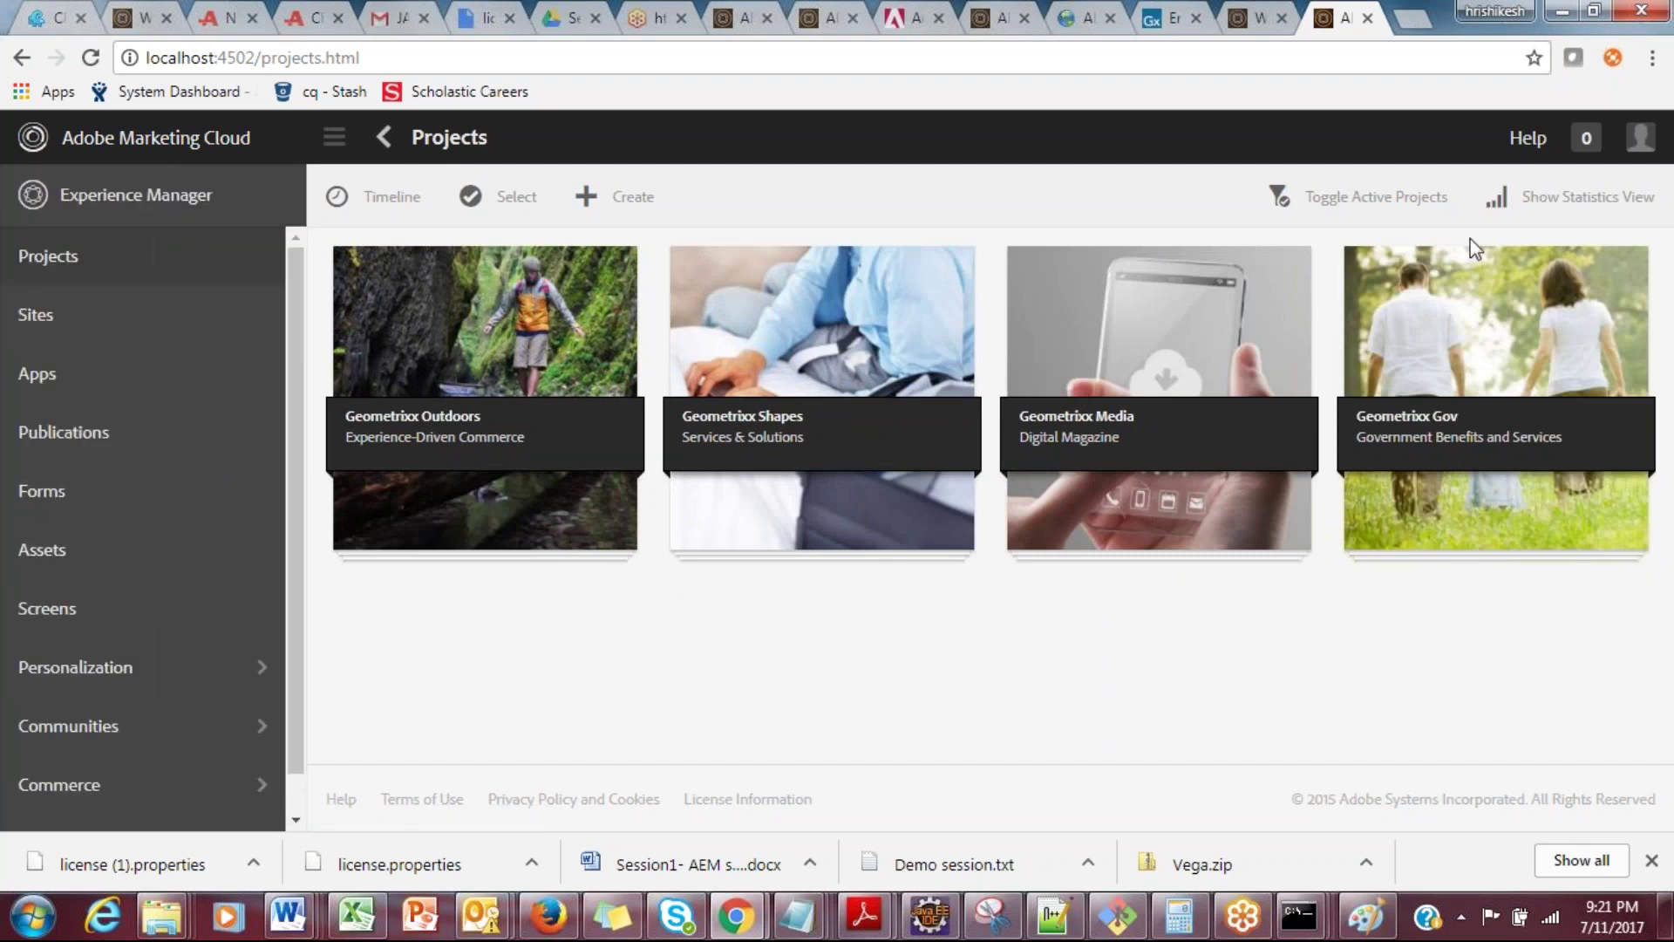
Step: Restore, widen and re-maximize the Chrome window, then return to the Word notes
click(1595, 10)
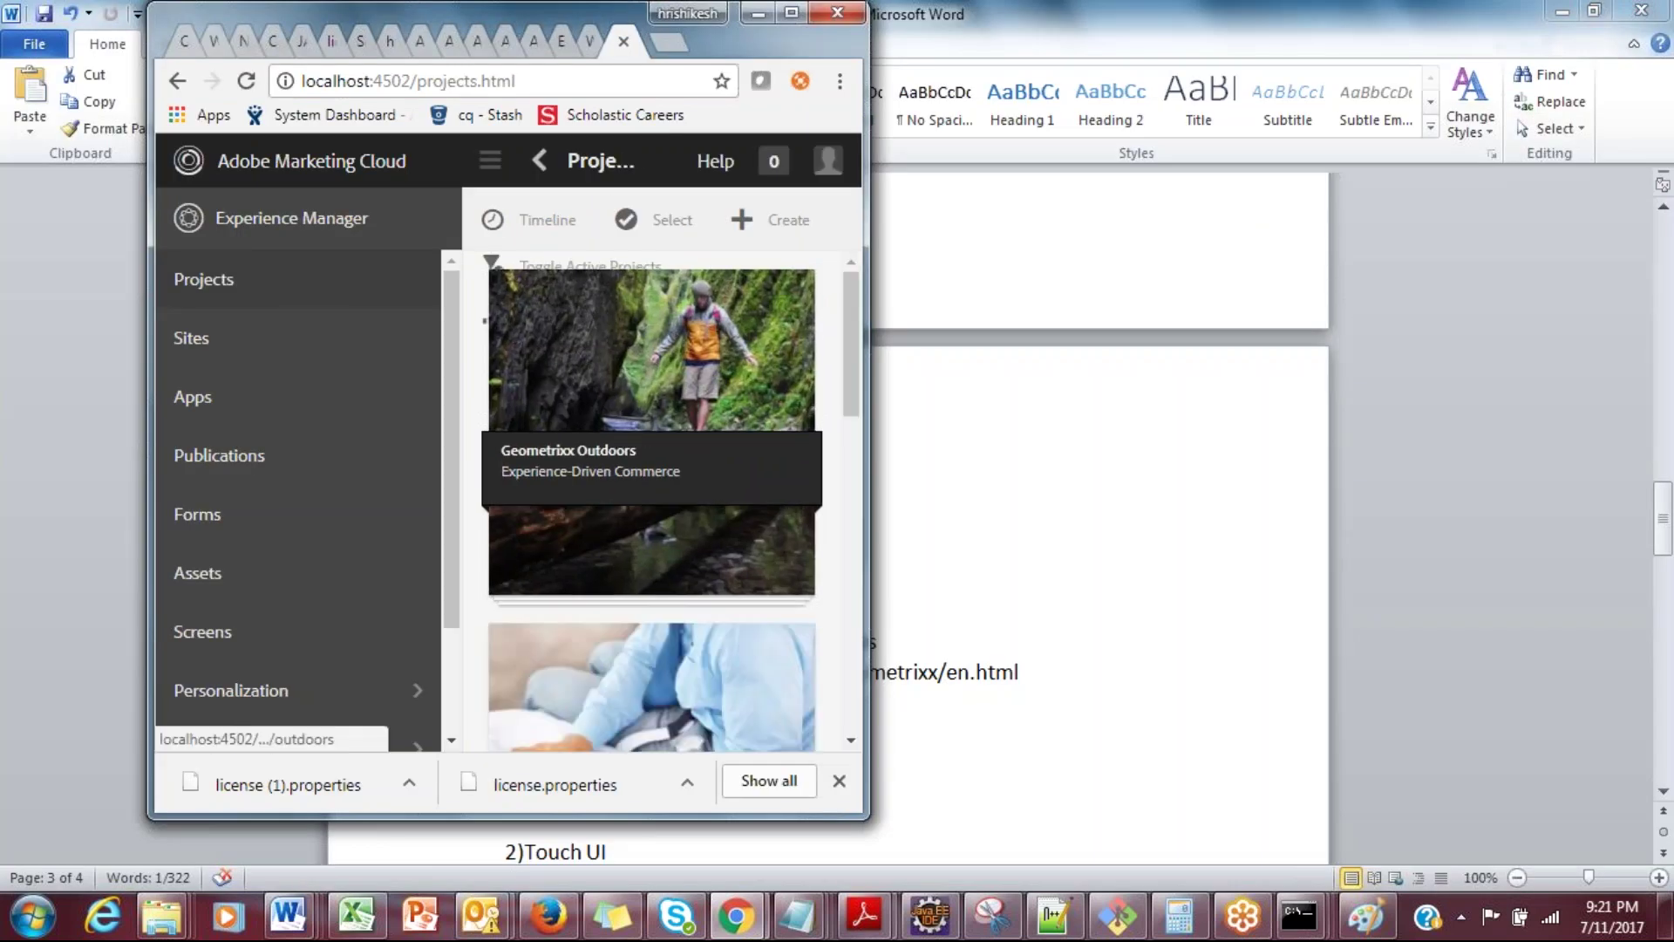
drag(867, 495, 1557, 457)
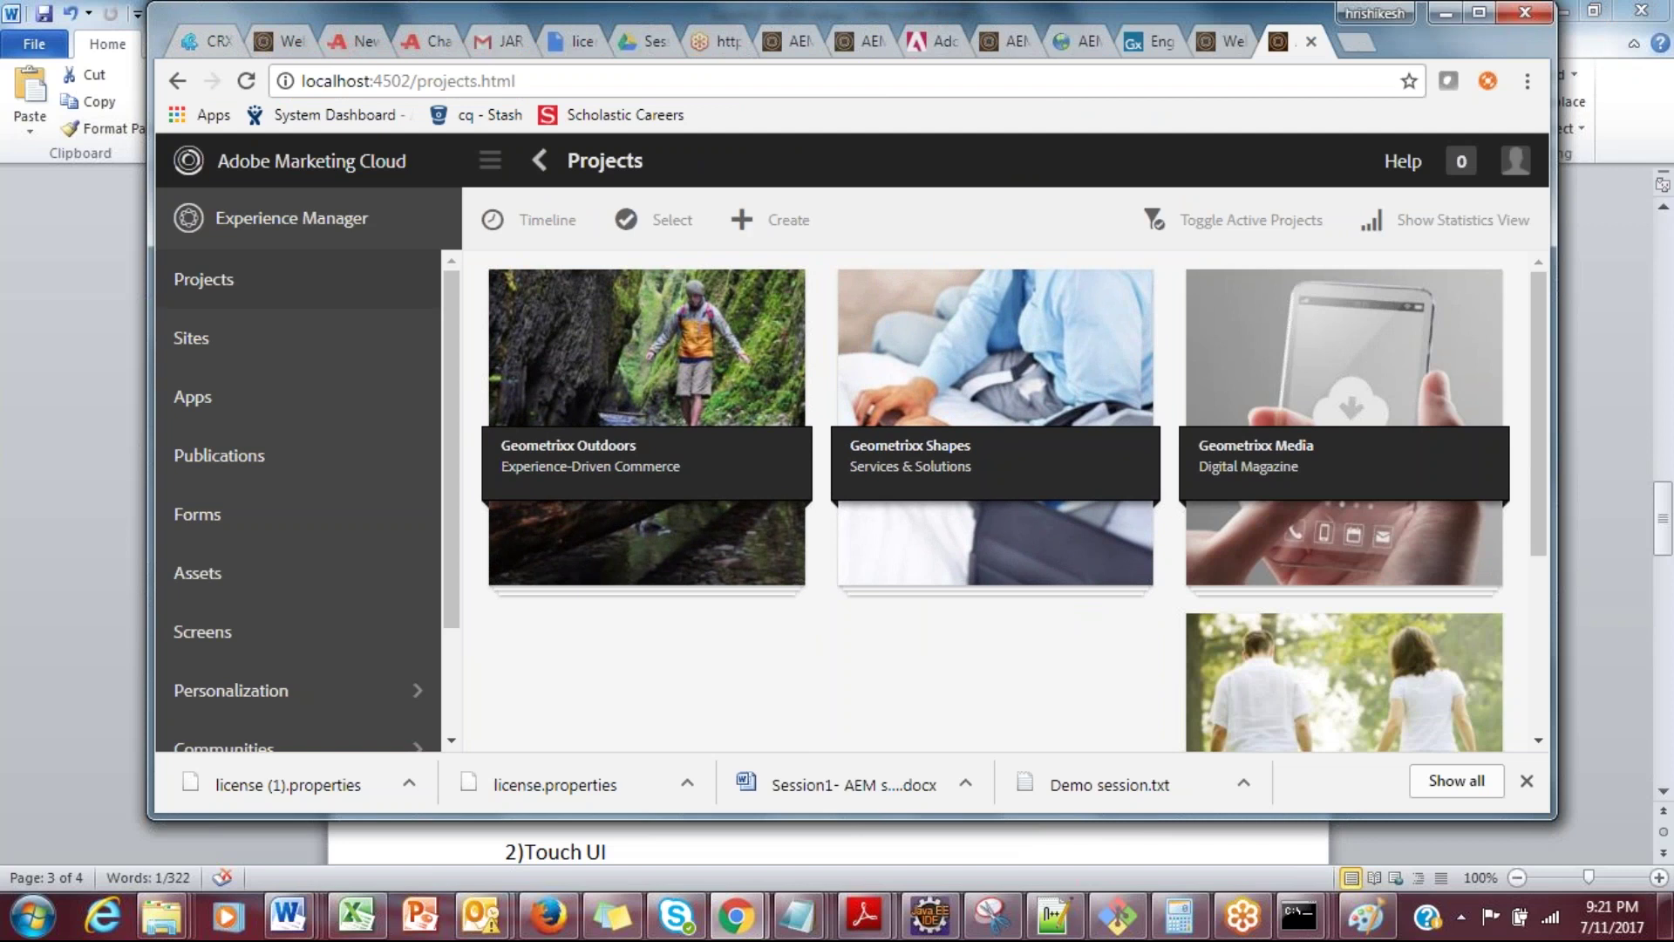
click(1479, 12)
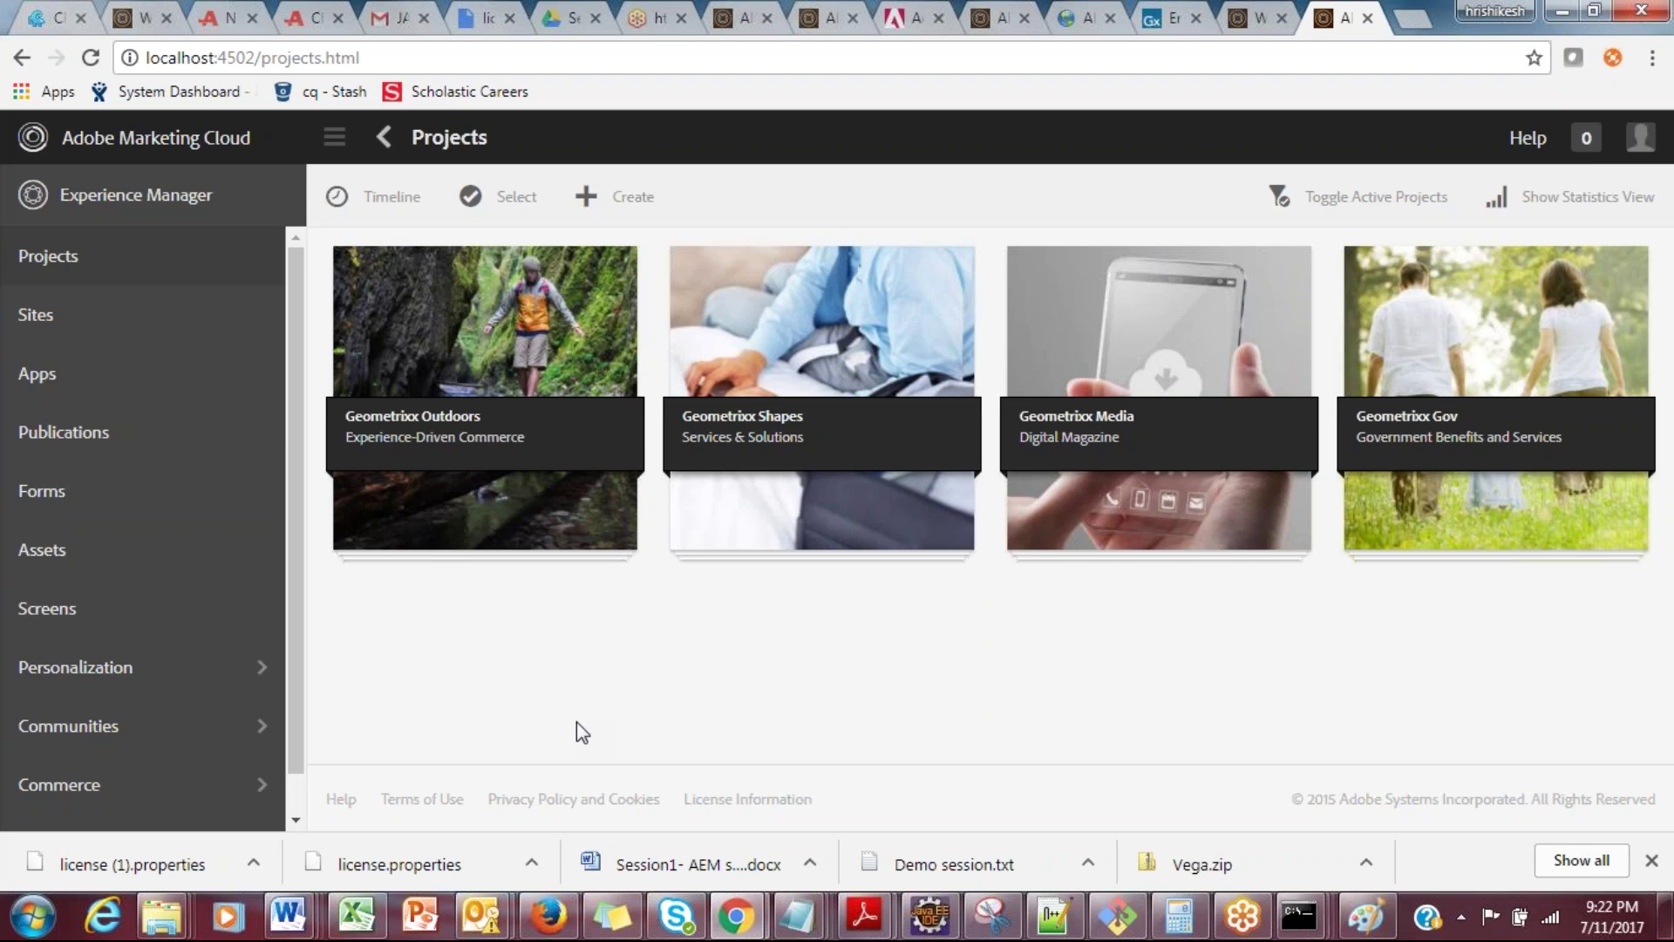
key(alt+Tab)
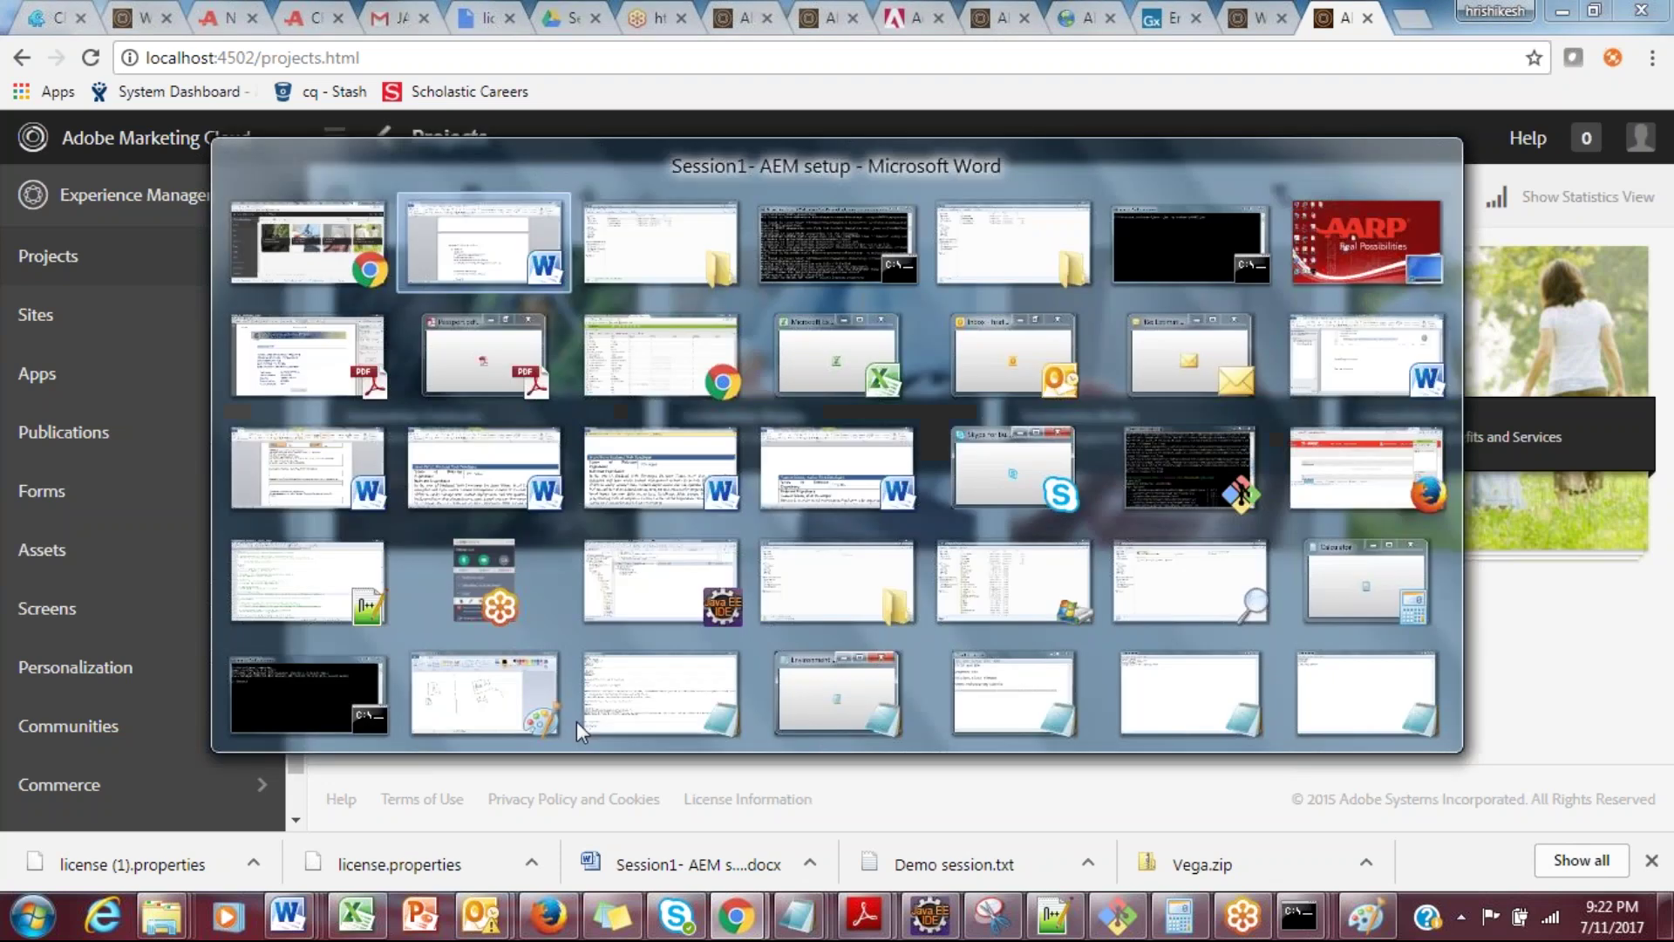
Step: Scroll to the Touch UI notes and select the words Granite and coral
key(Down)
key(Down)
key(Down)
key(Down)
key(Down)
key(Down)
key(Down)
key(Down)
key(Down)
key(Down)
key(Down)
key(Down)
key(Down)
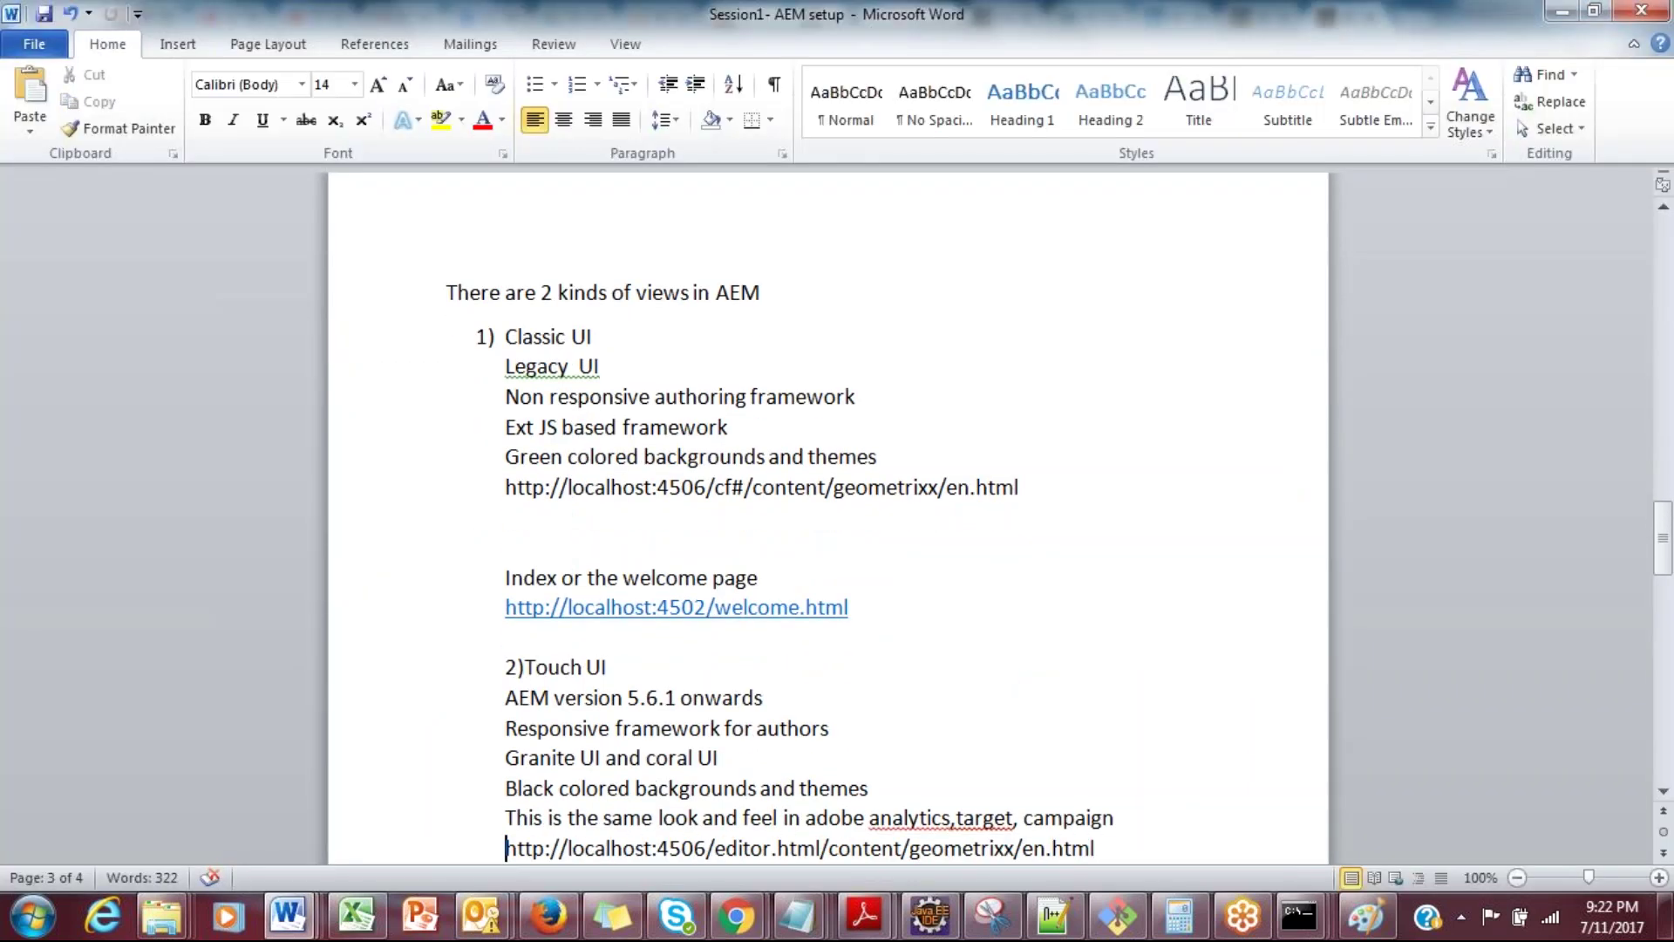
double_click(539, 638)
double_click(695, 645)
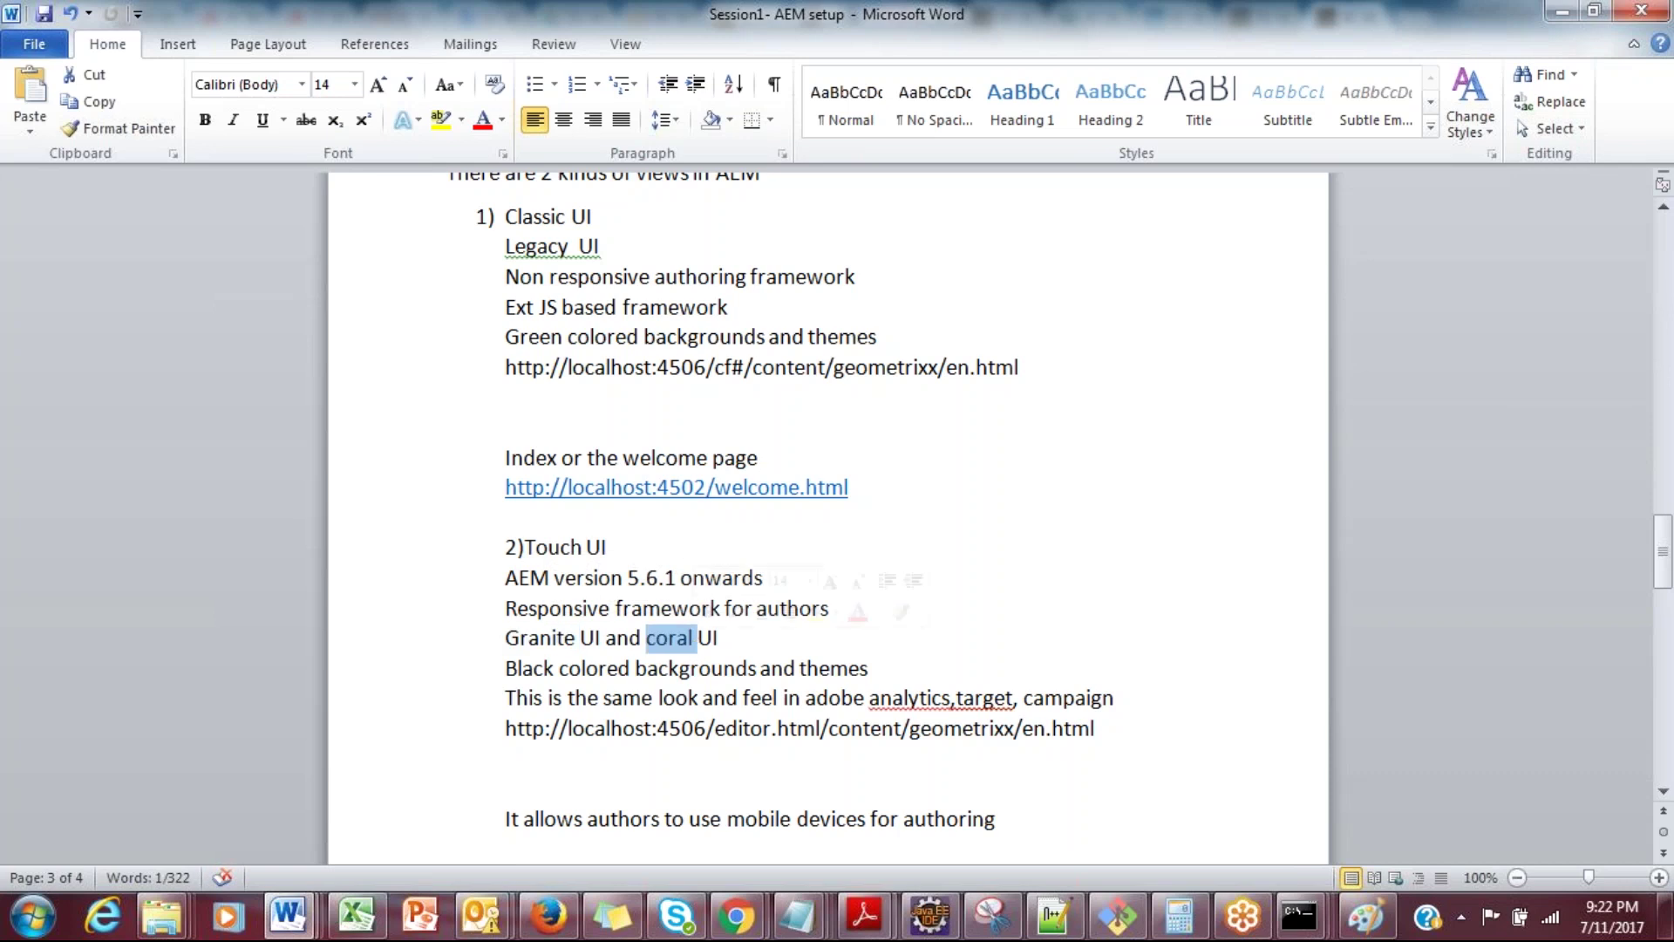
click(881, 697)
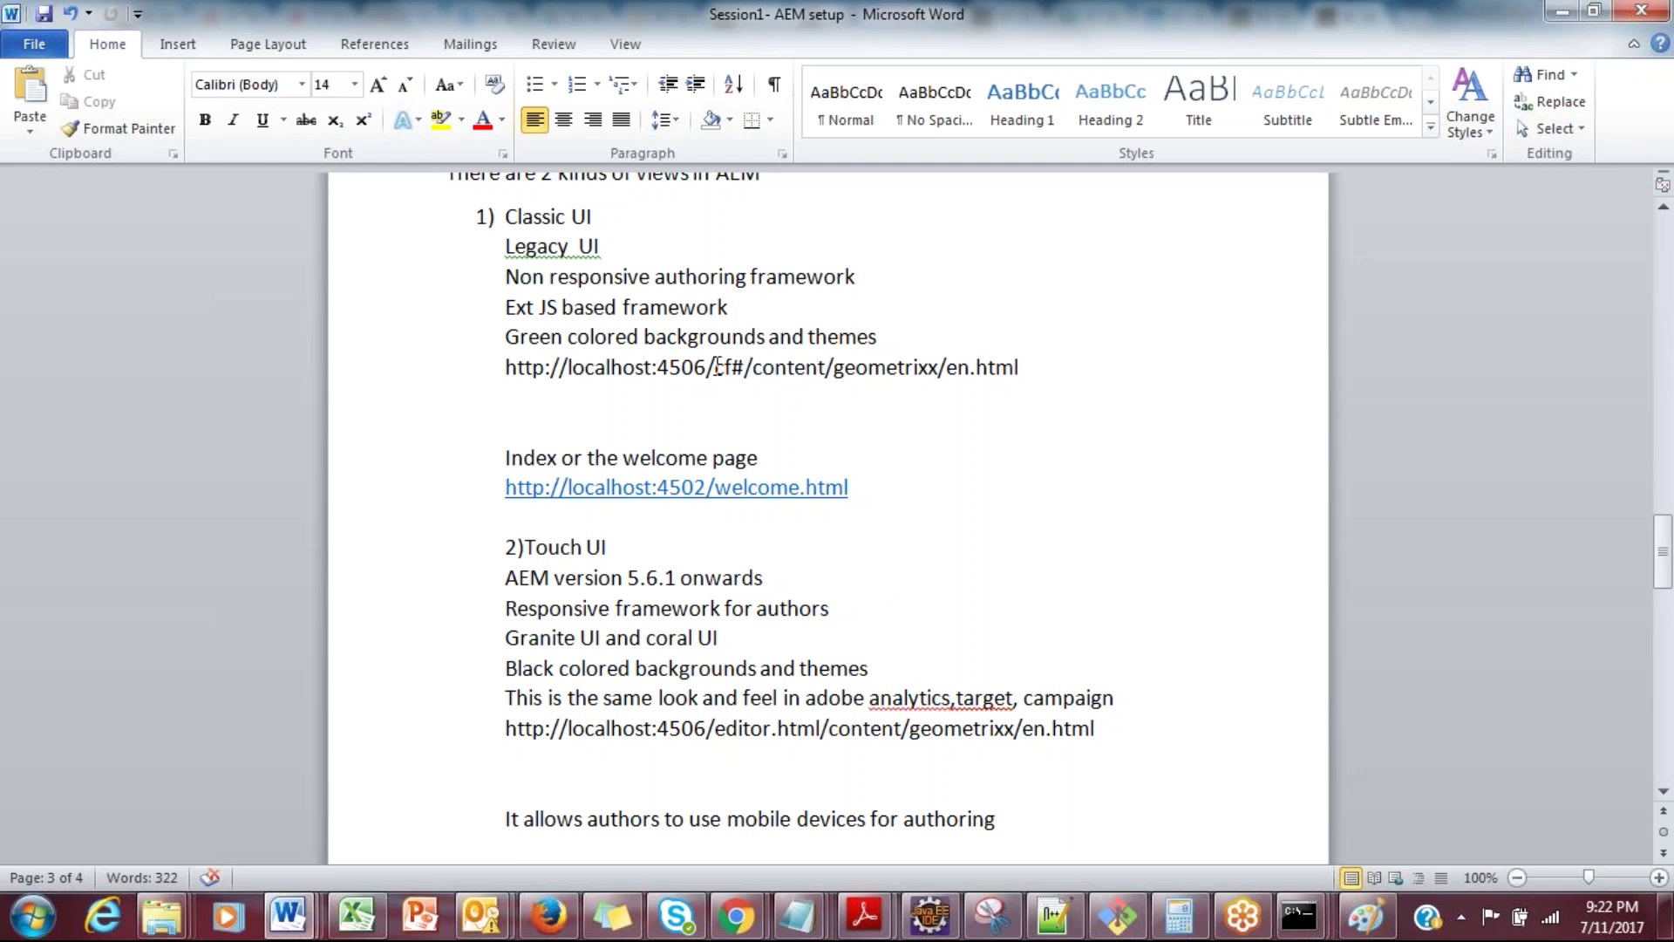
Step: Highlight the content path and cf# in the classic URL and editor.html in the Touch UI URL
drag(752, 366, 1018, 367)
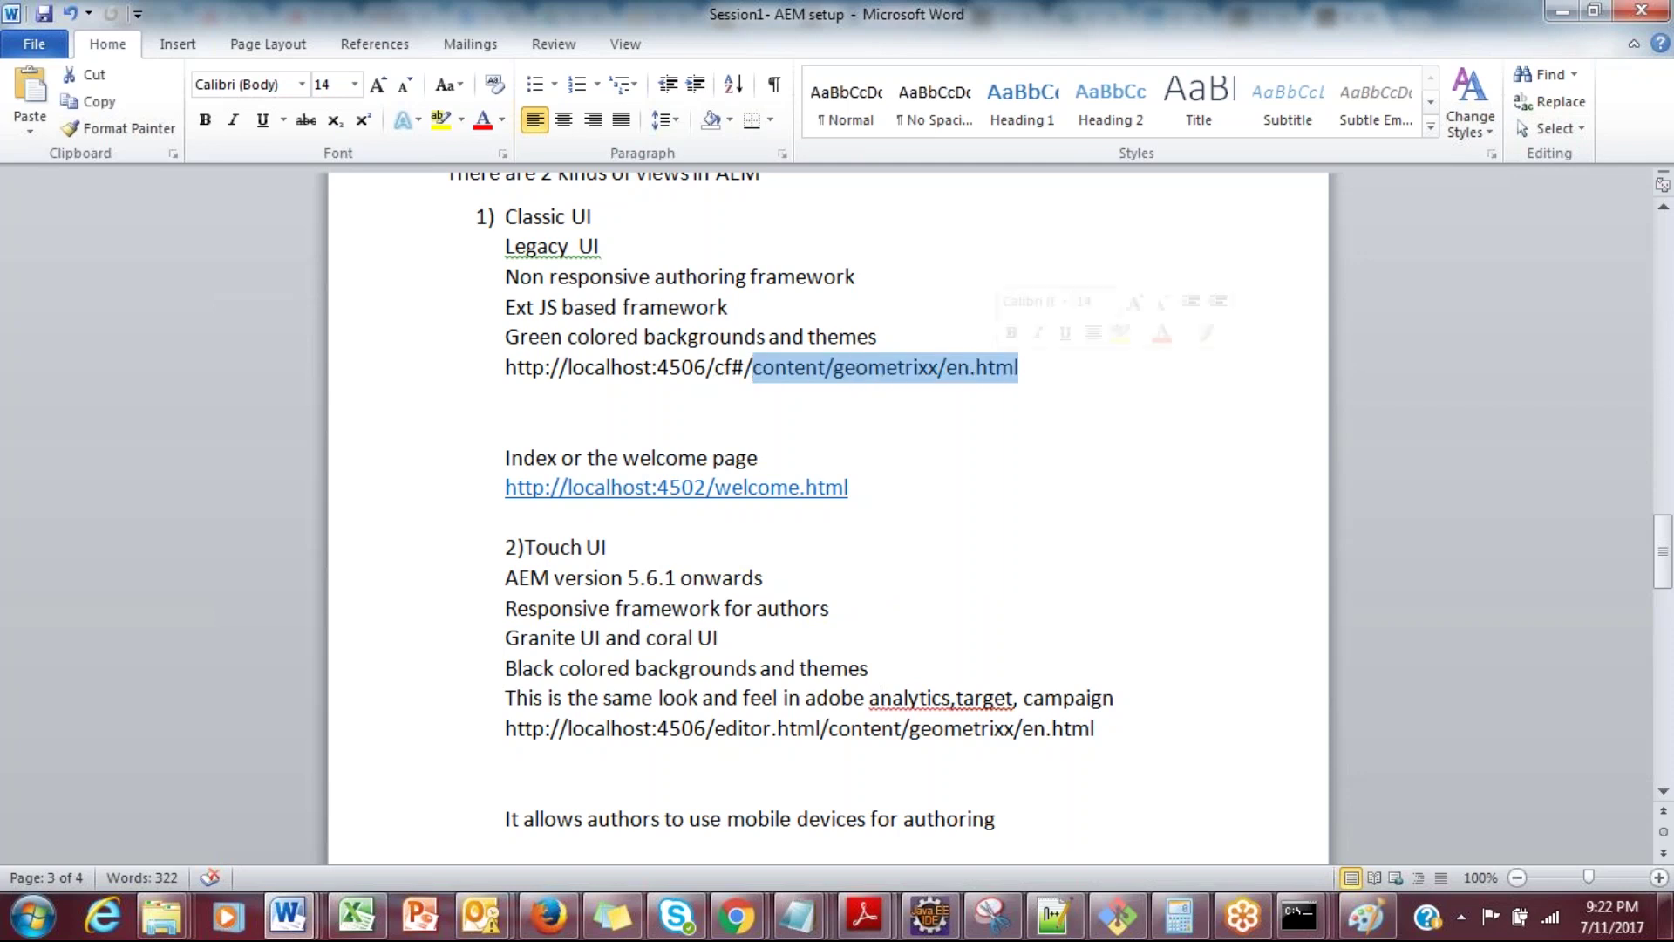
drag(715, 729, 820, 728)
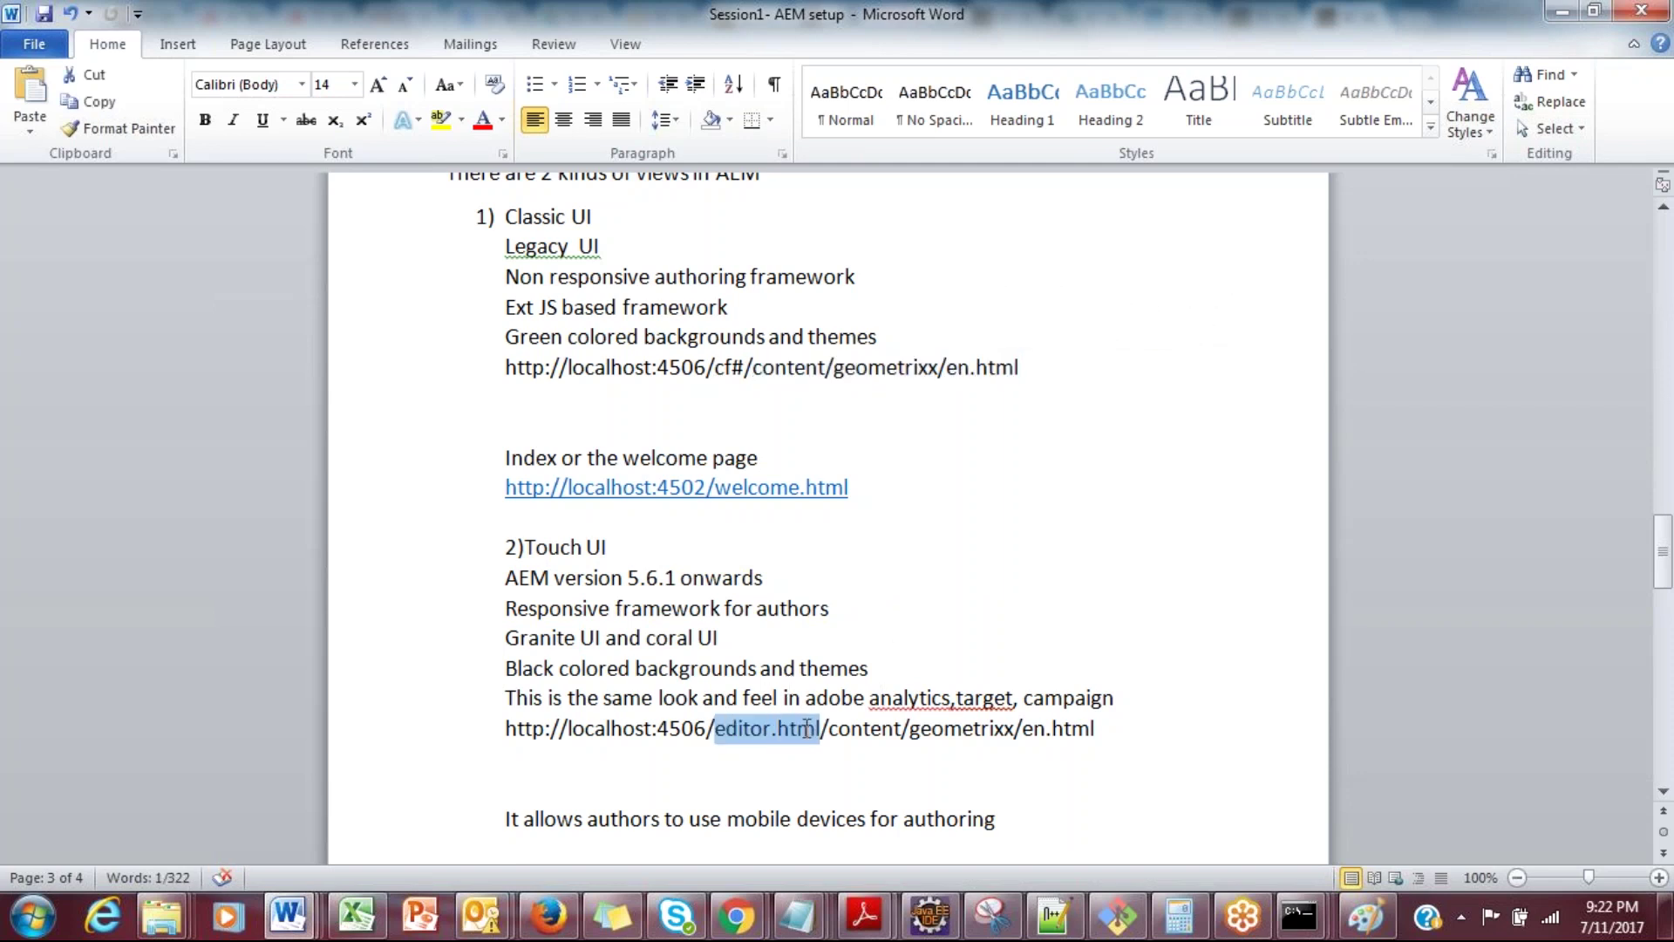
drag(715, 367, 744, 367)
drag(715, 728, 824, 727)
key(alt+Tab)
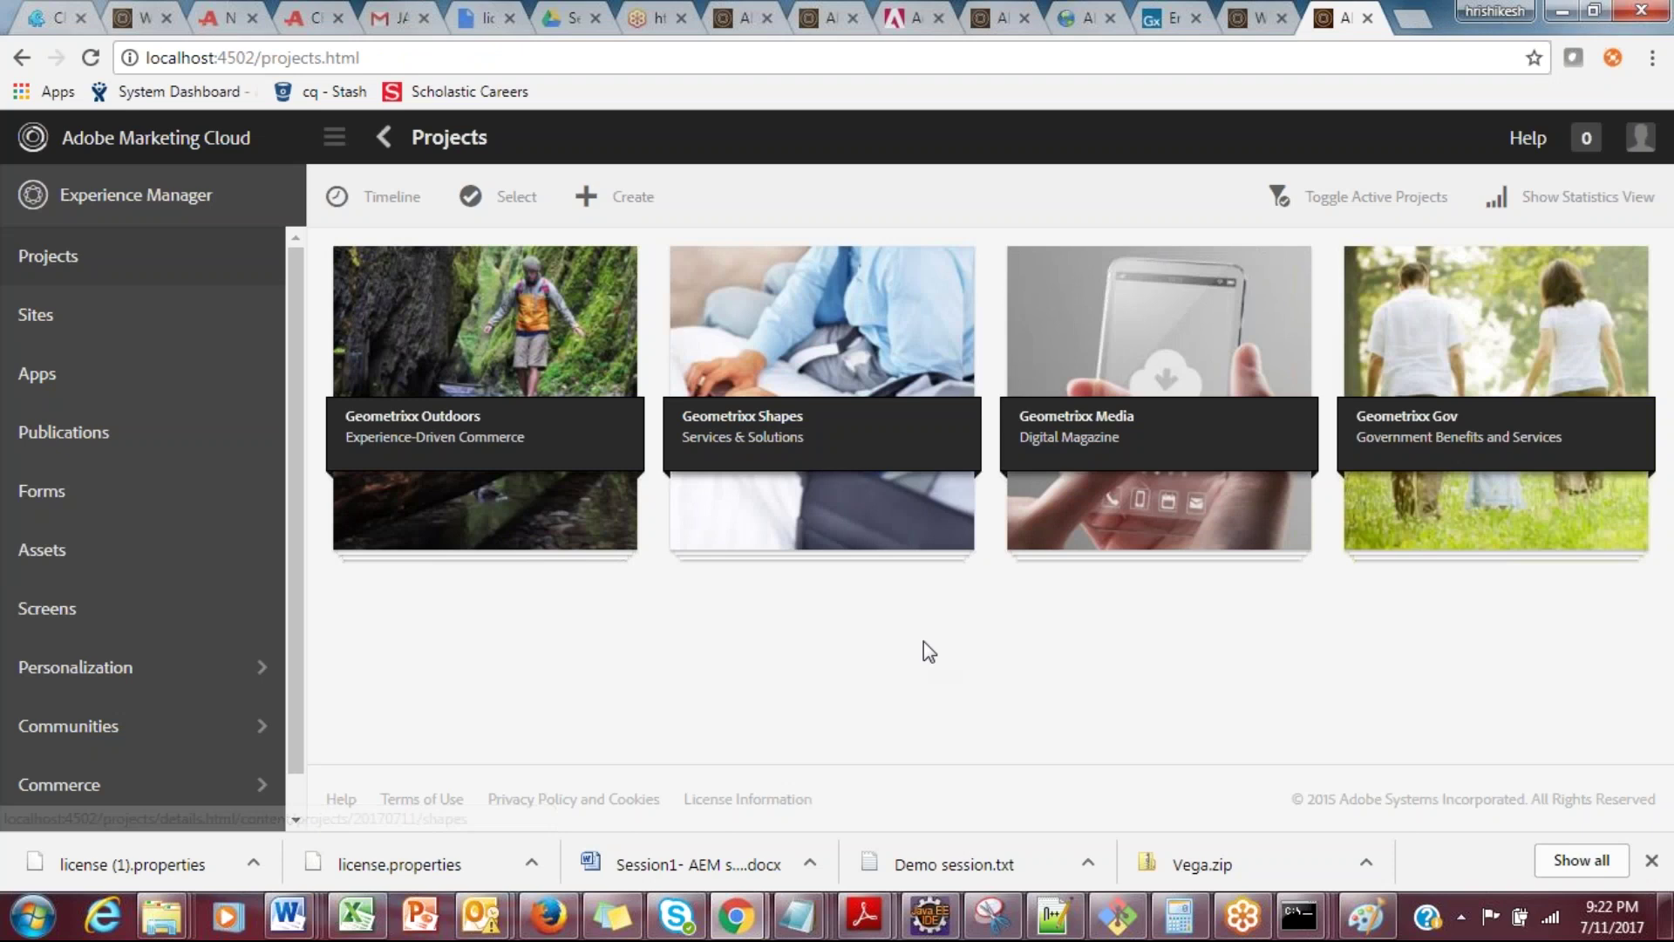
Step: In the Sites console, open Geometrixx Demo Site and then its English pages
click(98, 316)
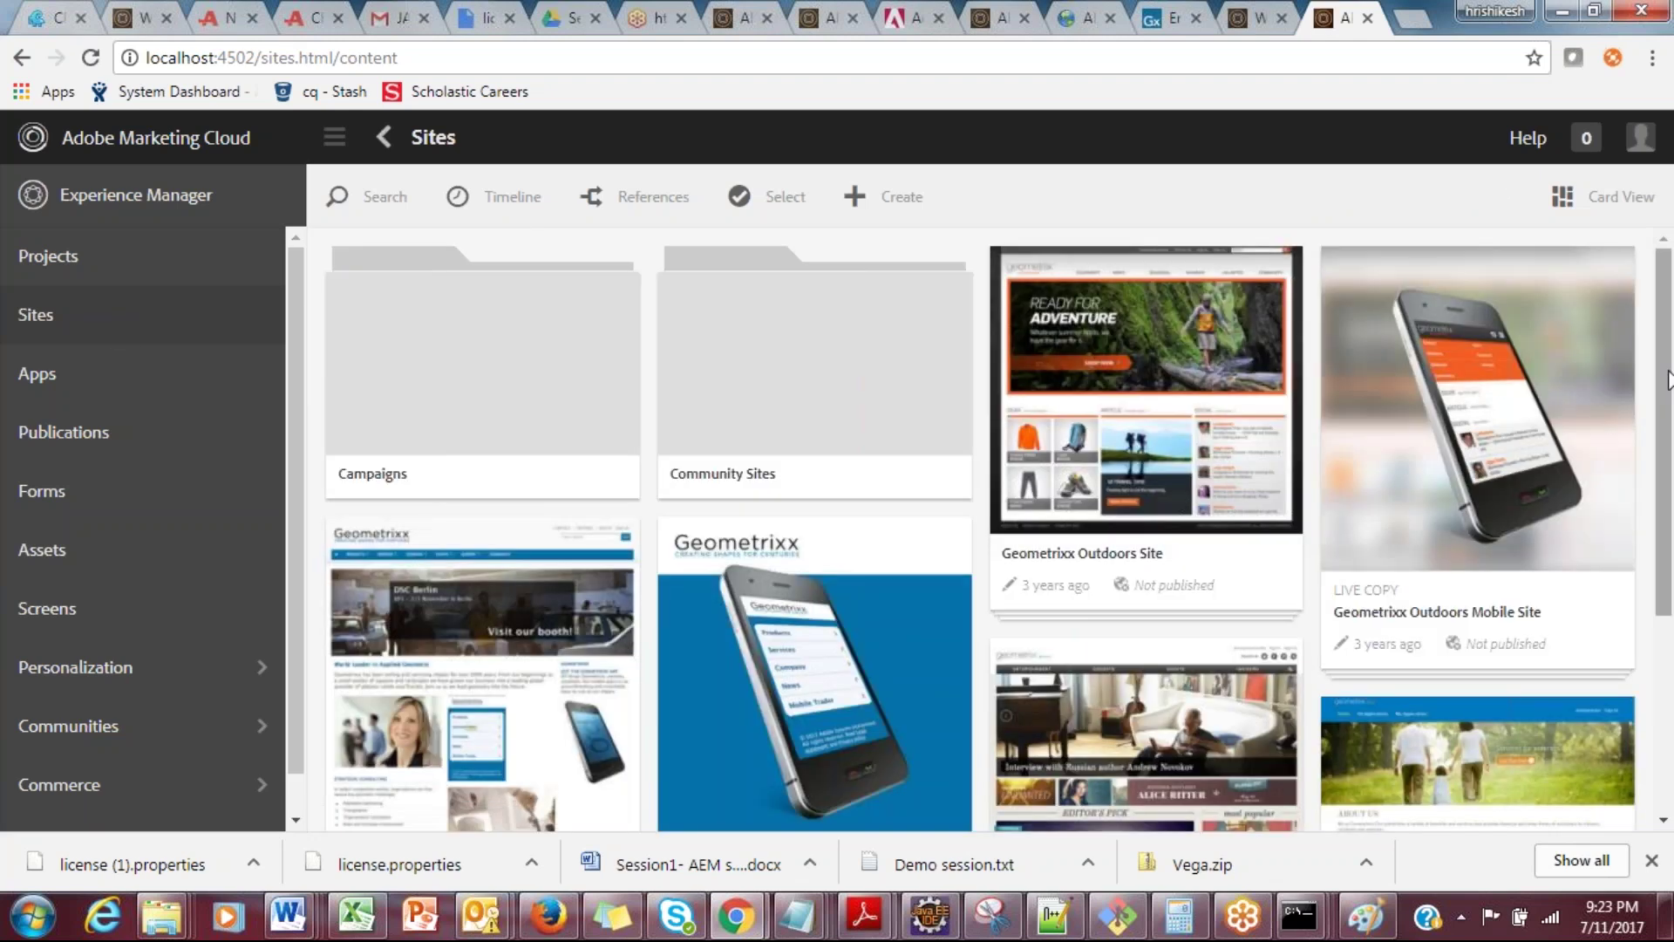
drag(1667, 380, 1667, 523)
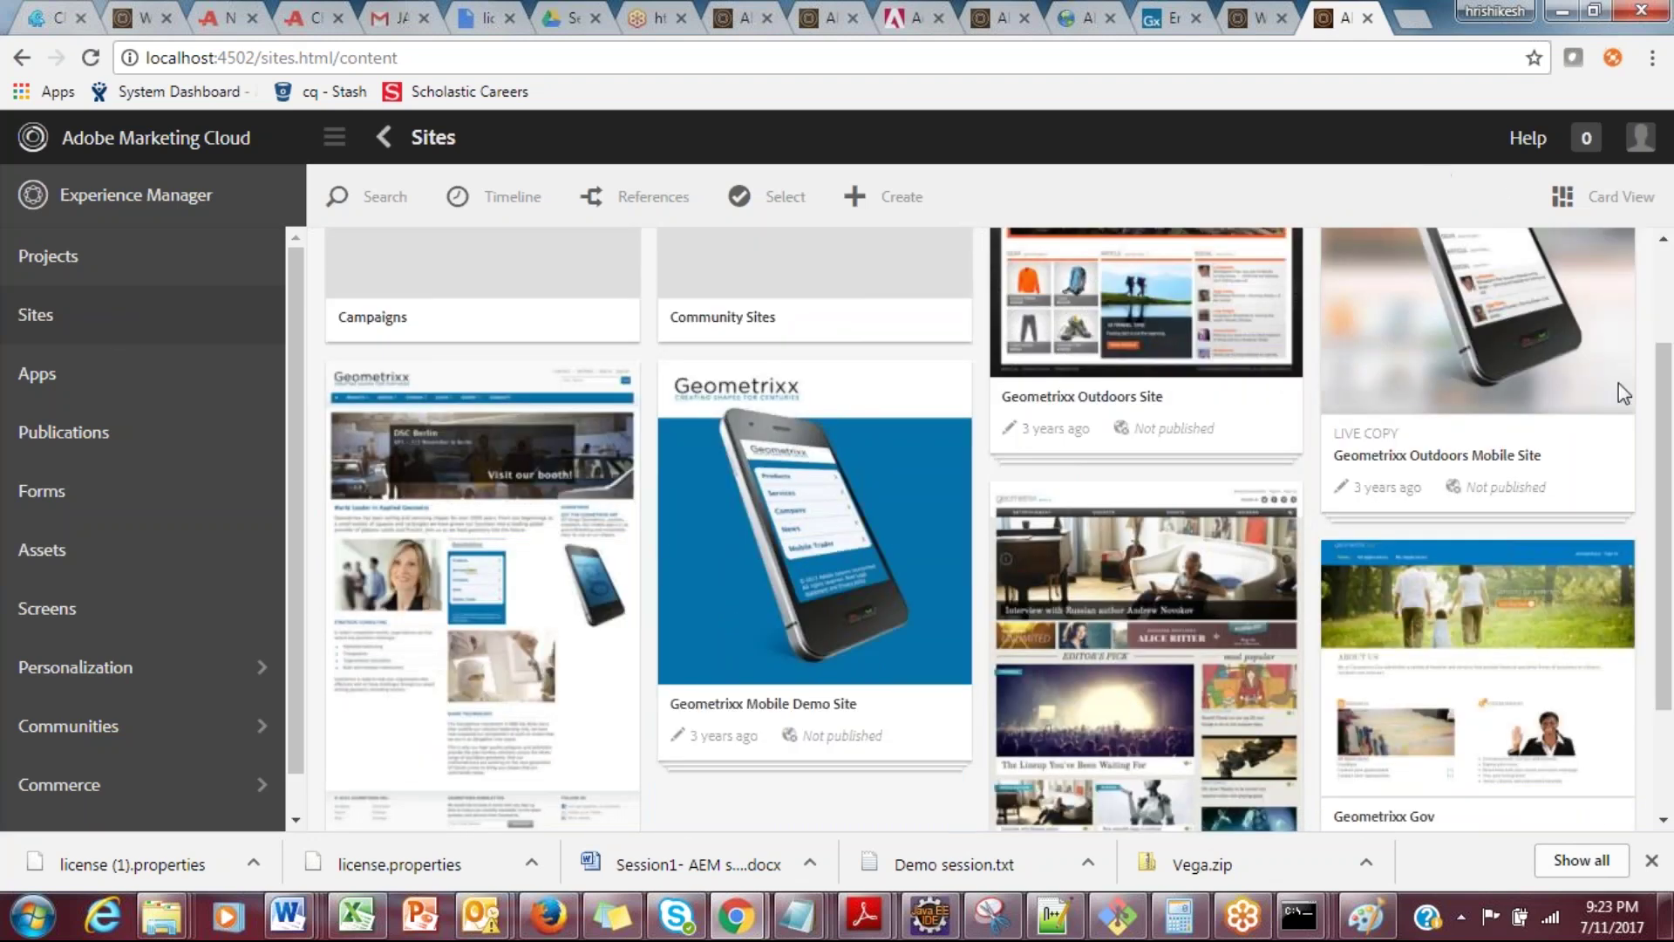
drag(1672, 400, 1672, 589)
scroll(907, 568, up, 2)
mouse_move(832, 573)
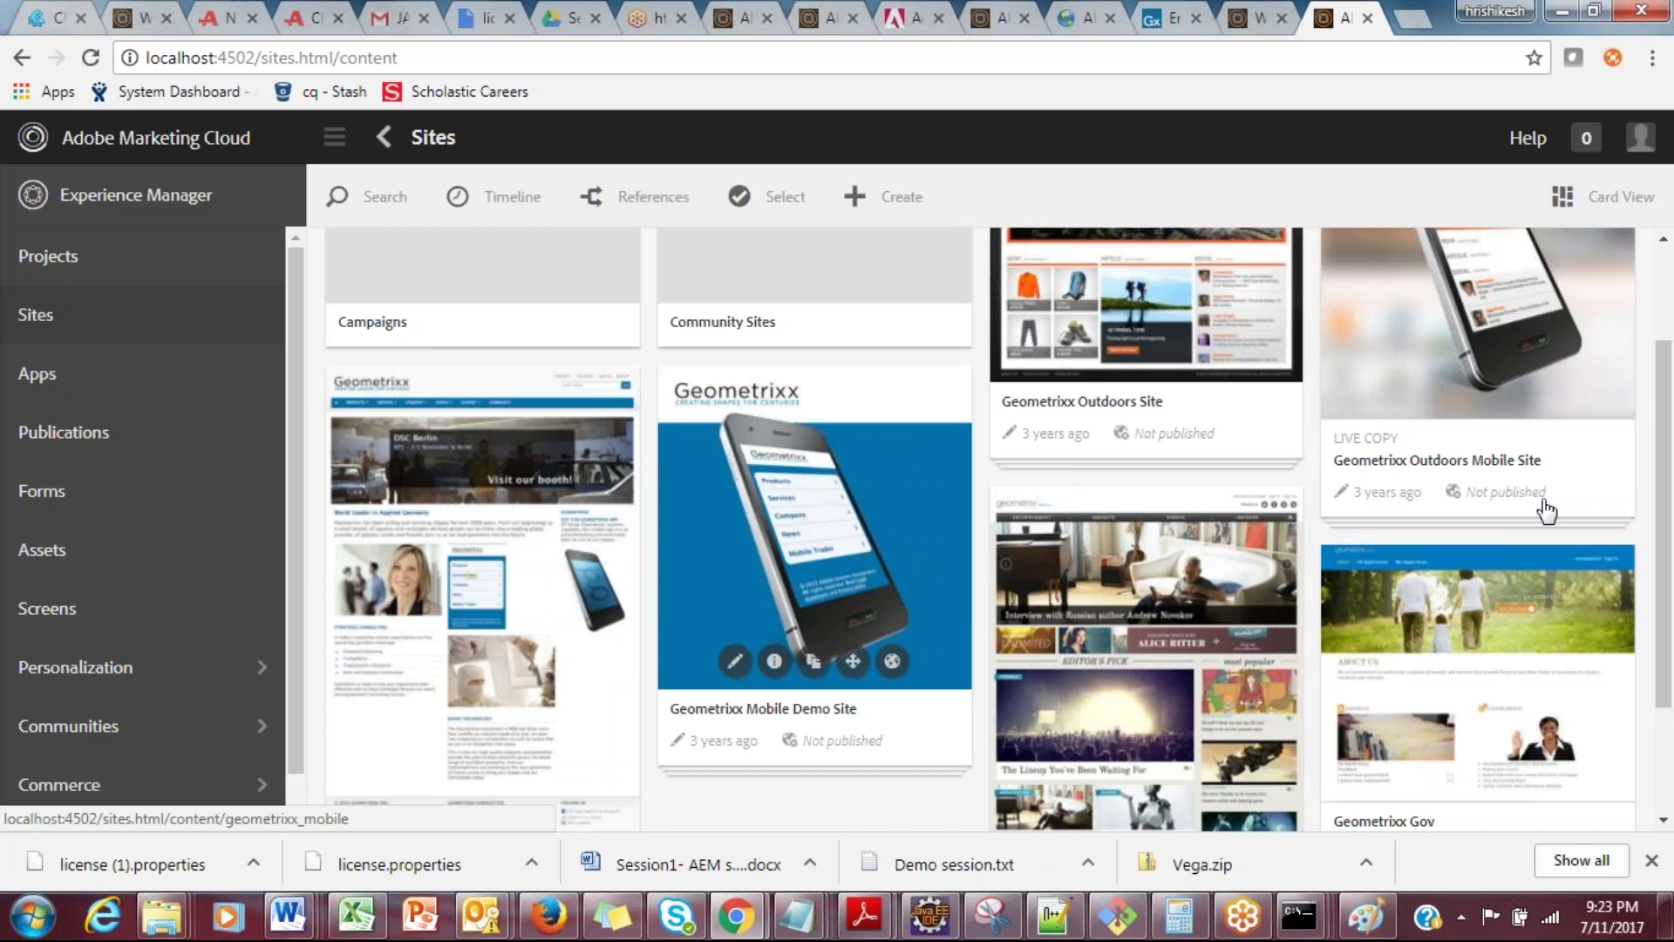
drag(1671, 504, 1671, 449)
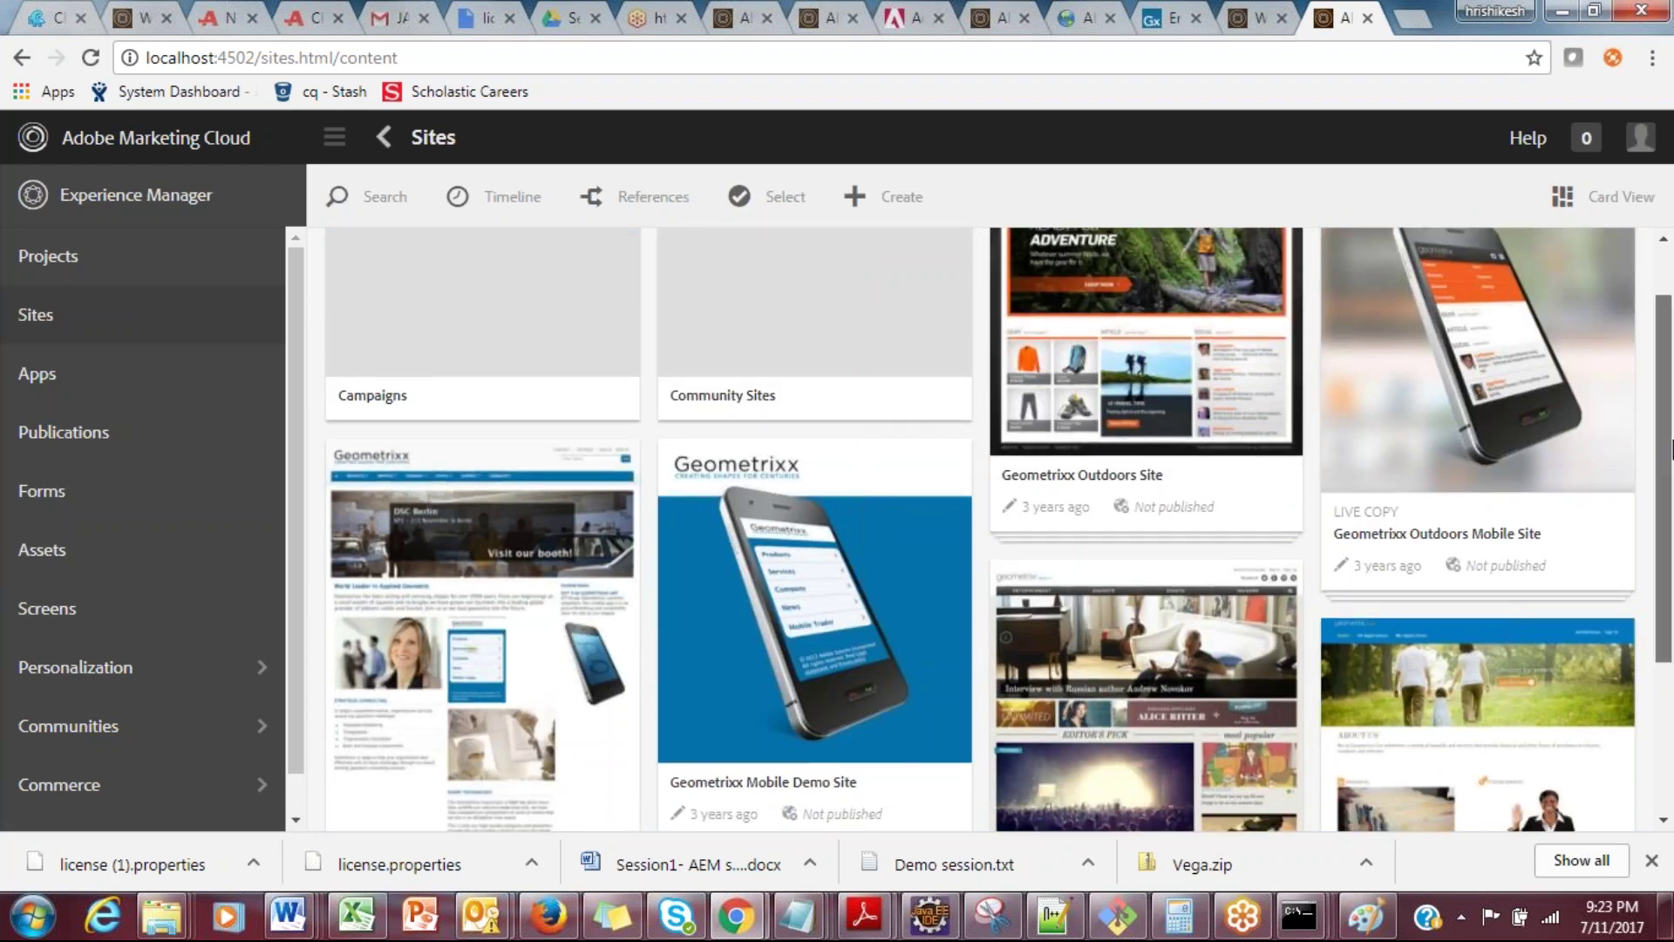
drag(1671, 449, 1671, 548)
click(484, 566)
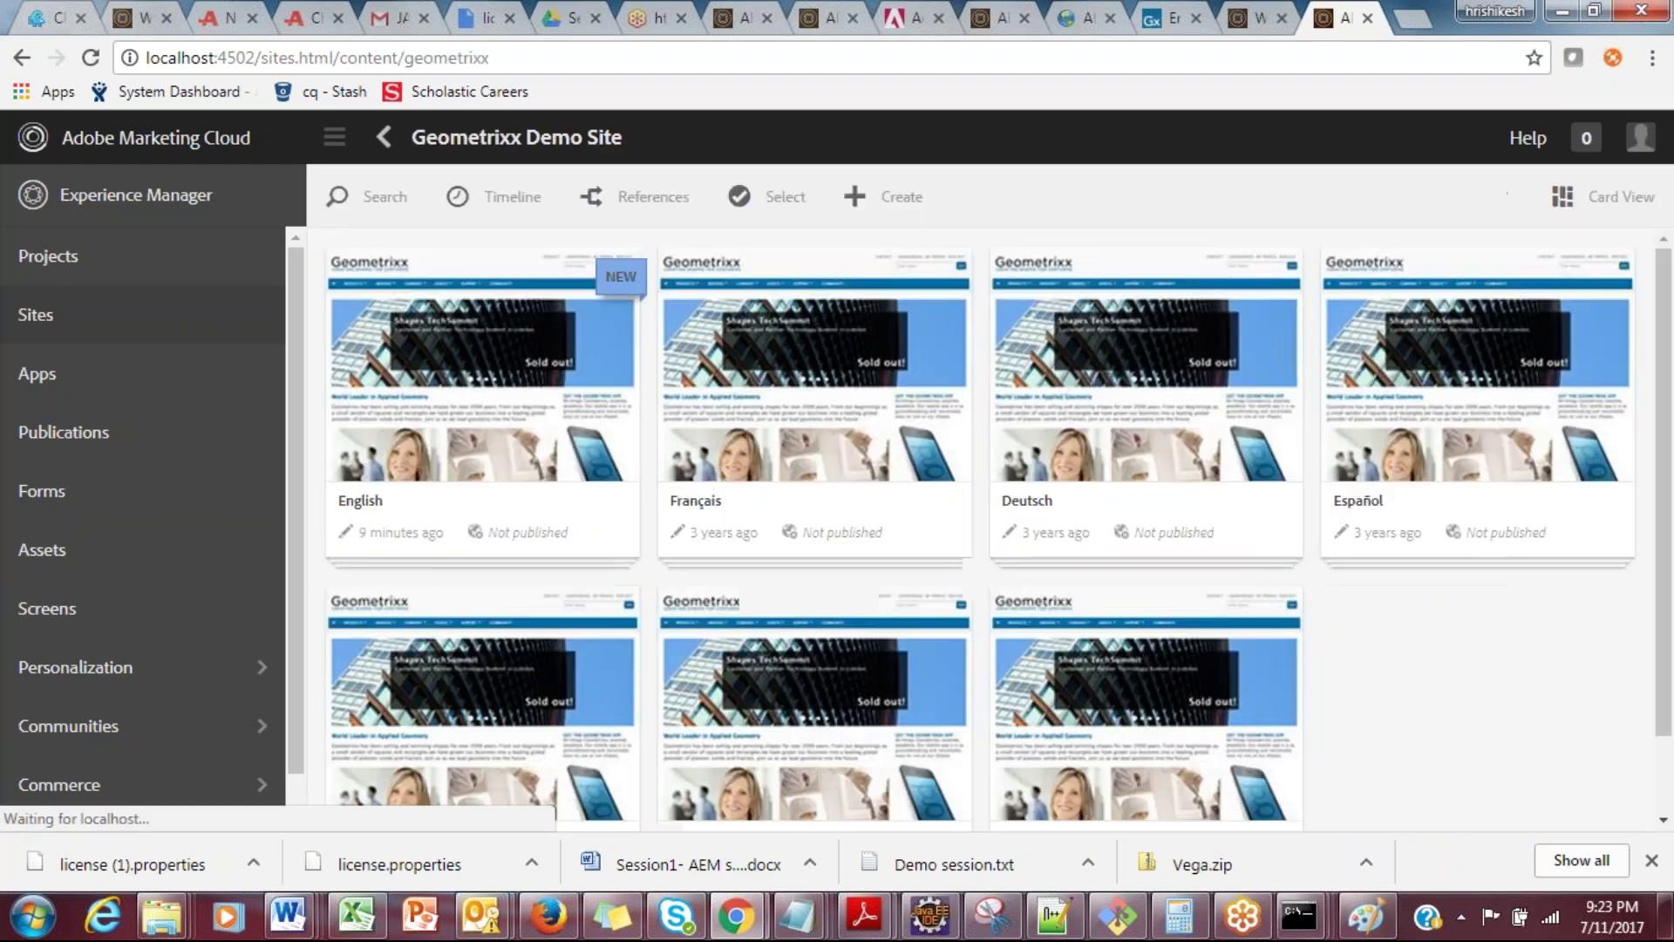
click(482, 384)
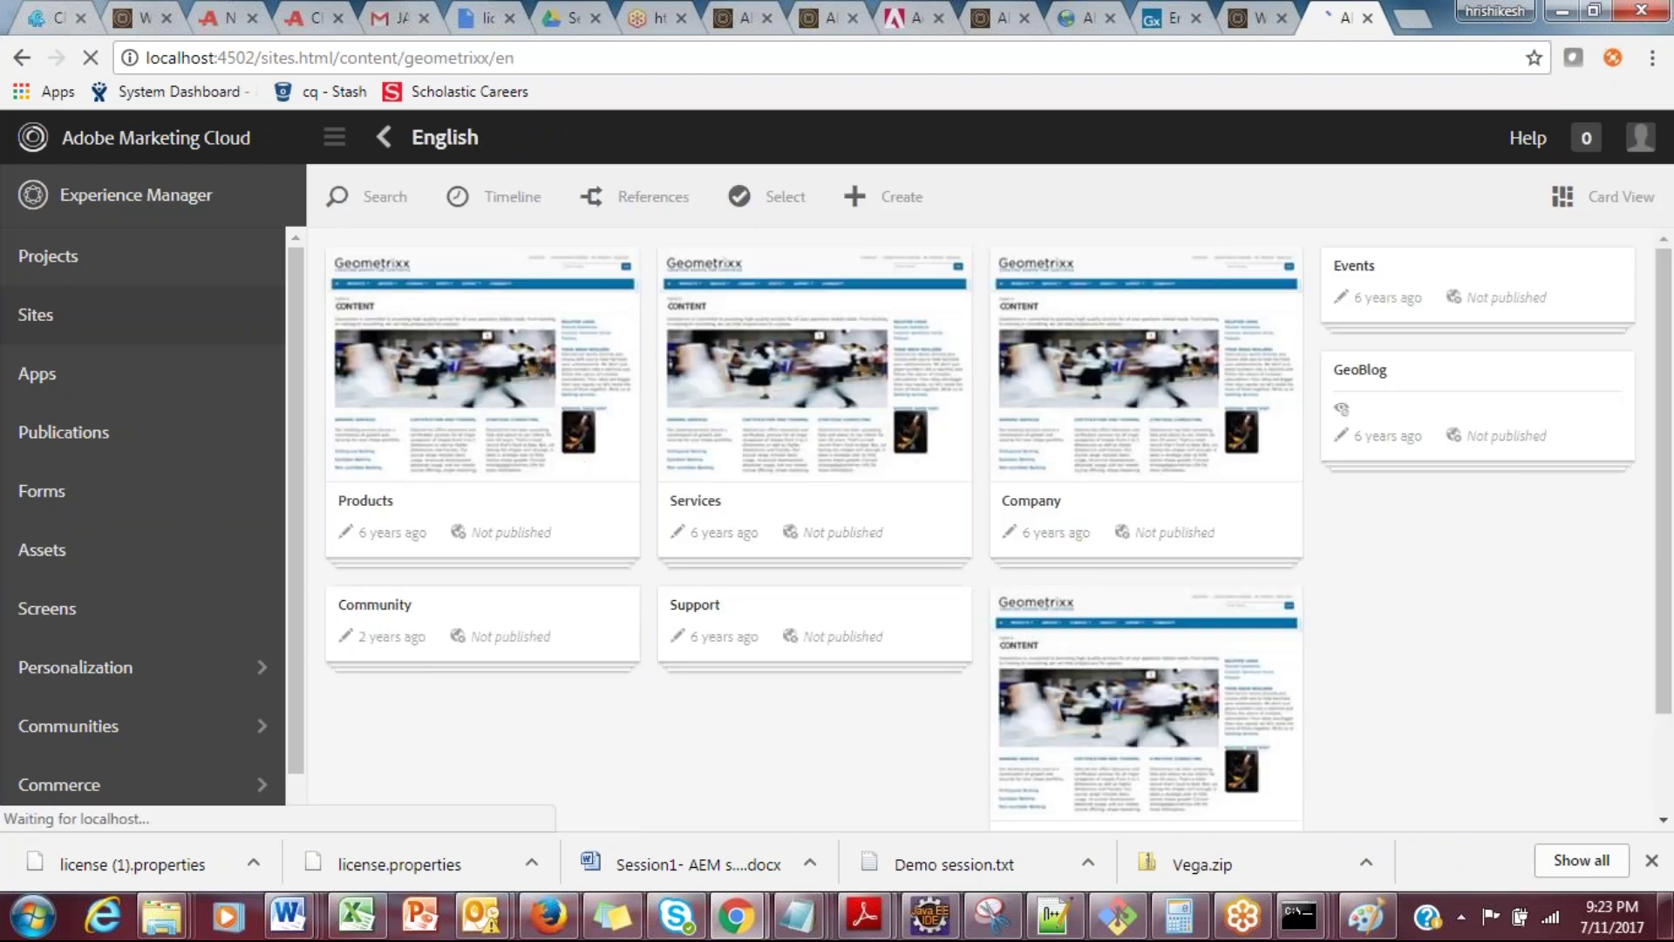
Step: Open the Products page in the editor and dismiss the tour with Remind me later
mouse_move(460, 384)
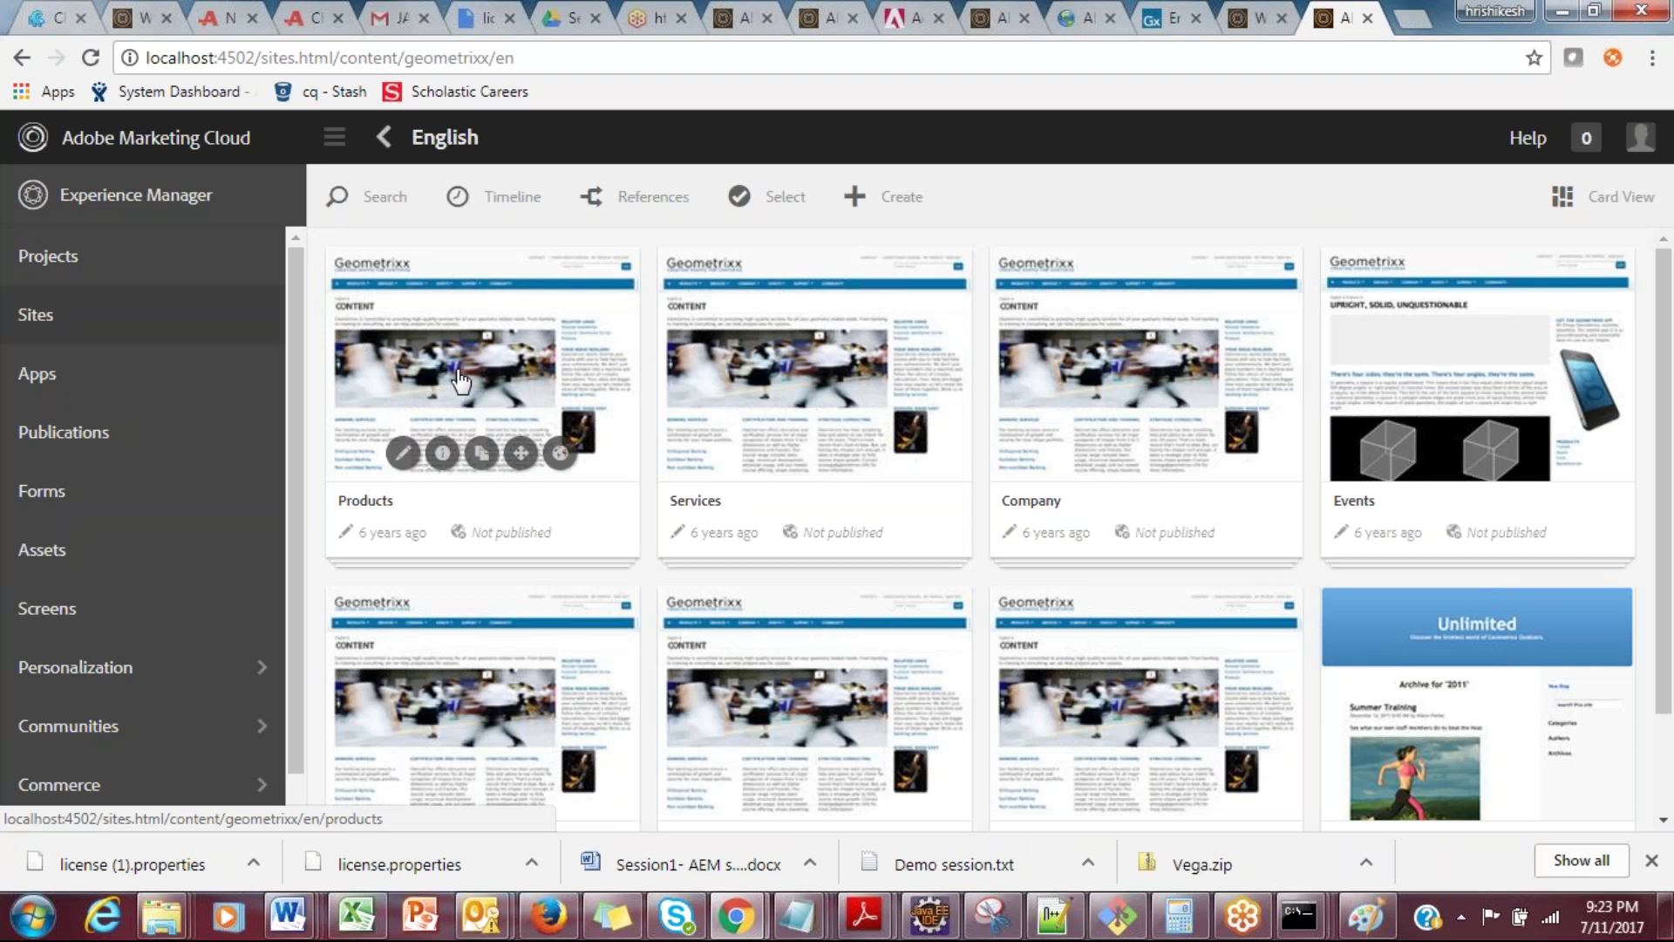
click(403, 454)
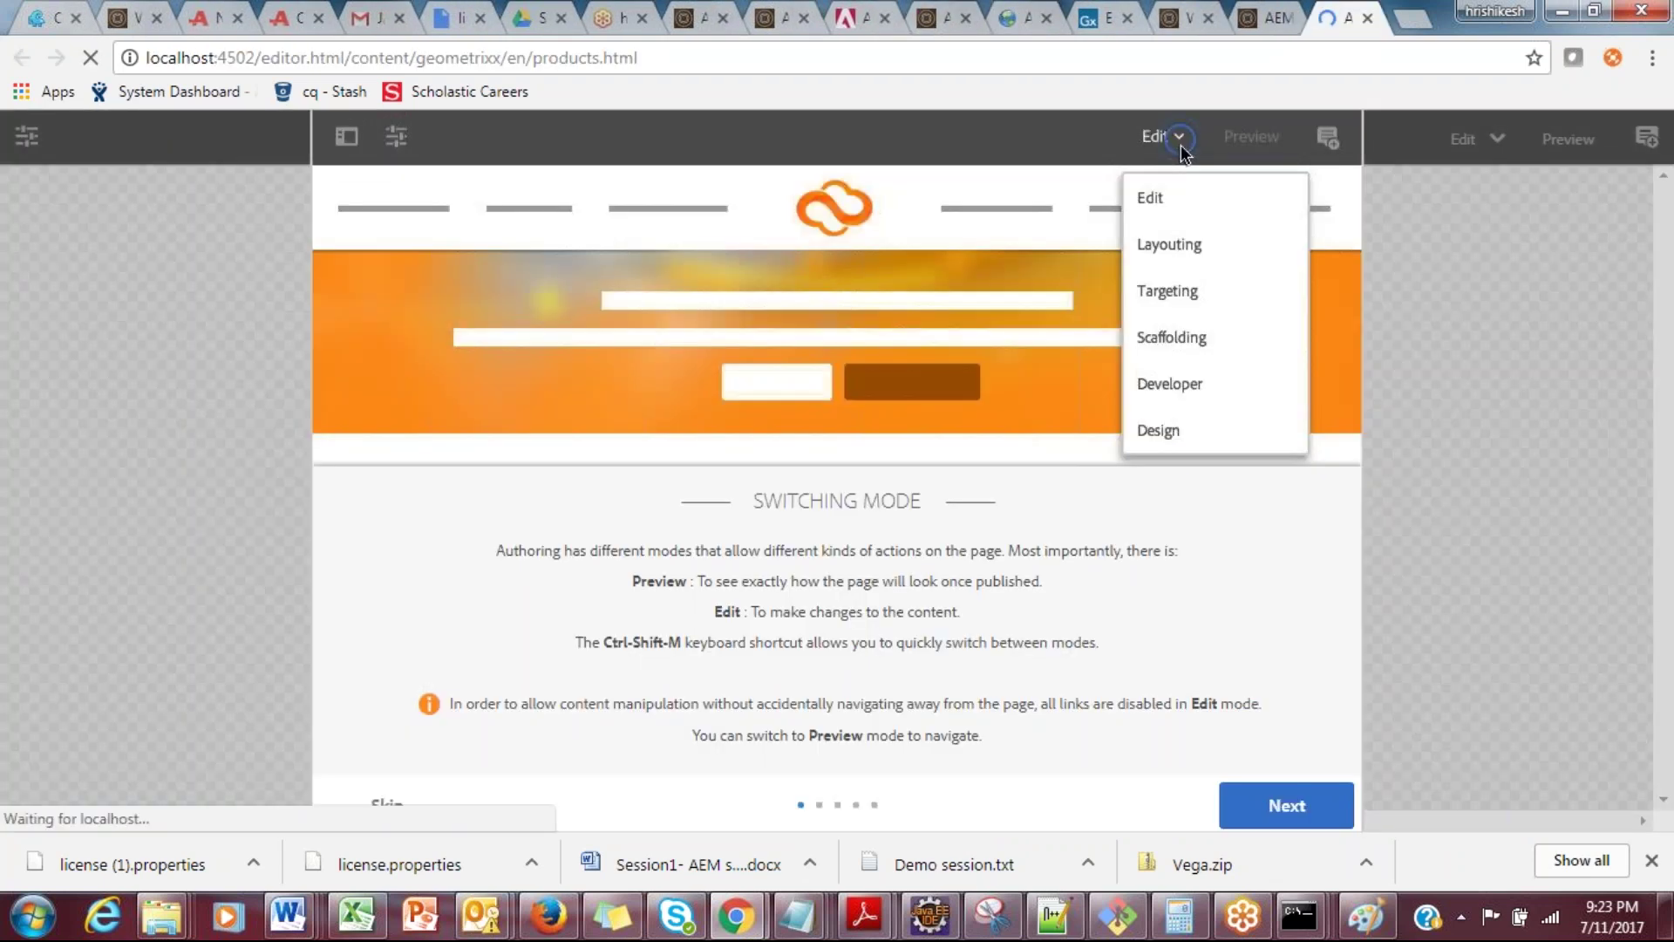
click(390, 806)
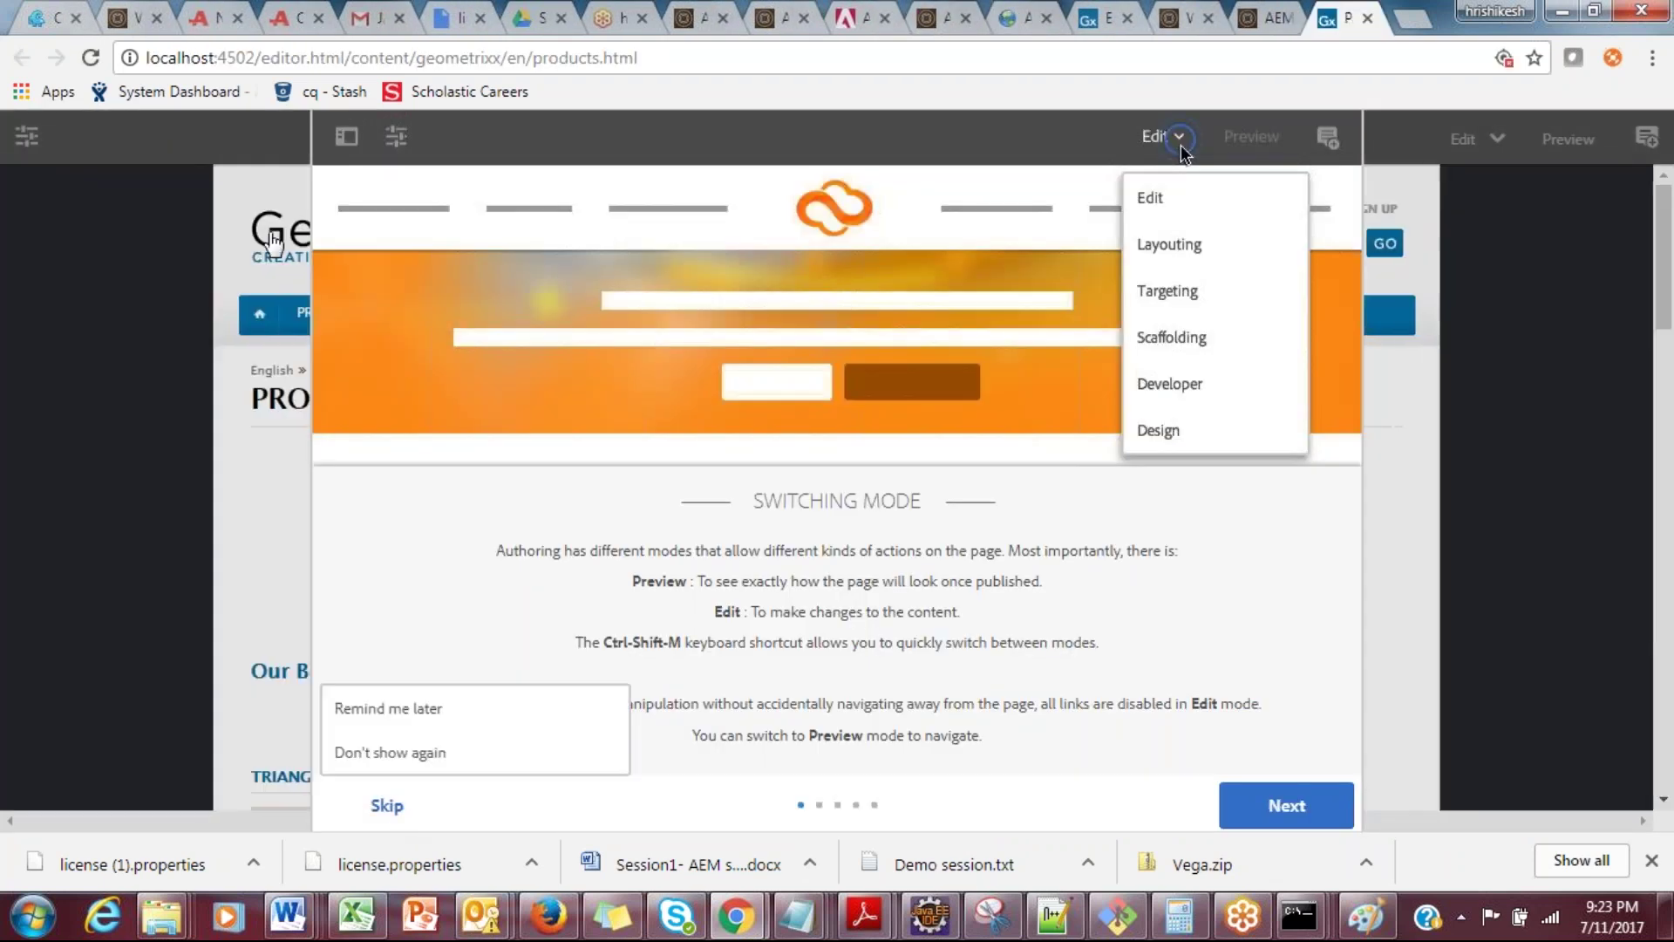
click(397, 724)
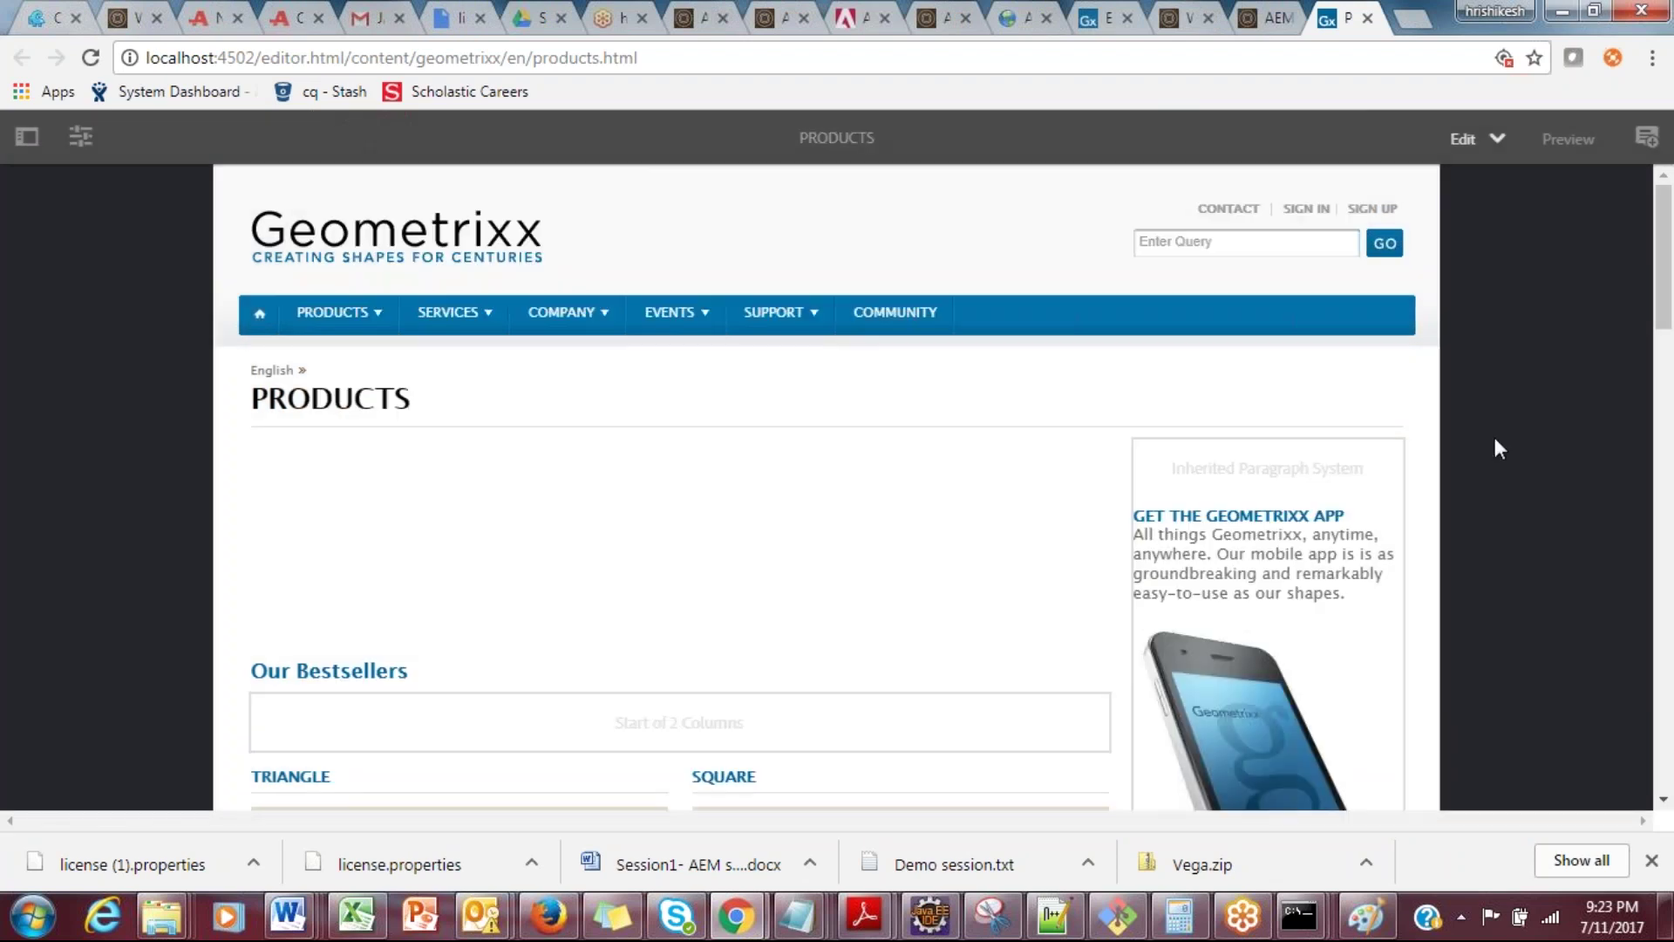
drag(1665, 243, 1650, 310)
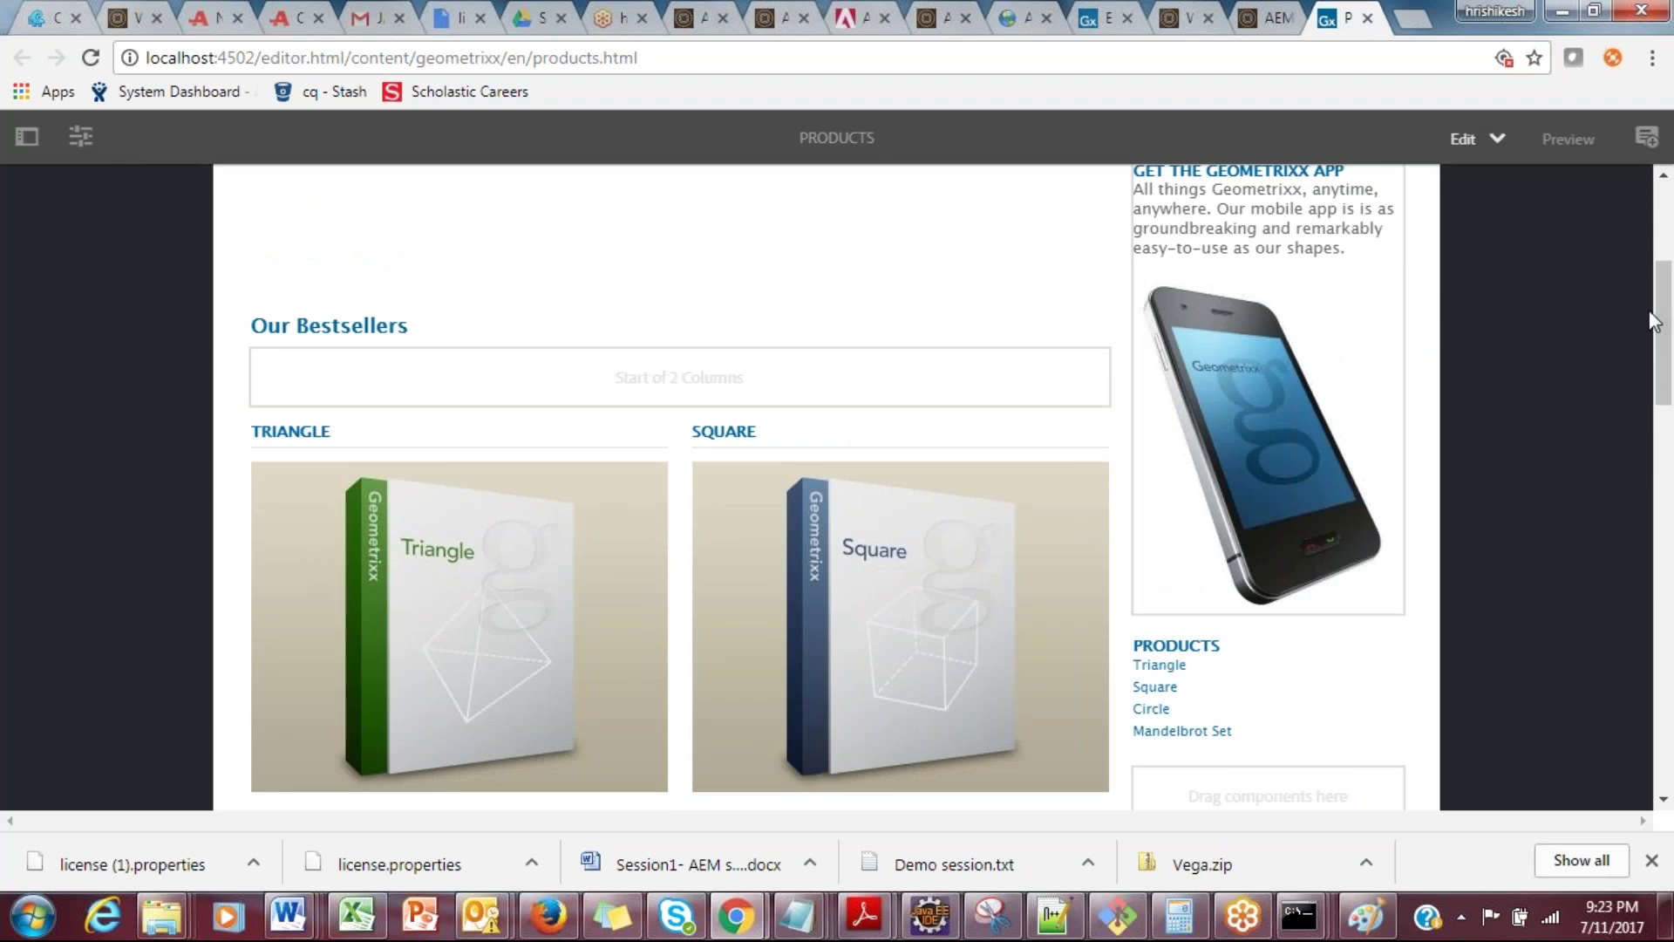
drag(1665, 360, 604, 103)
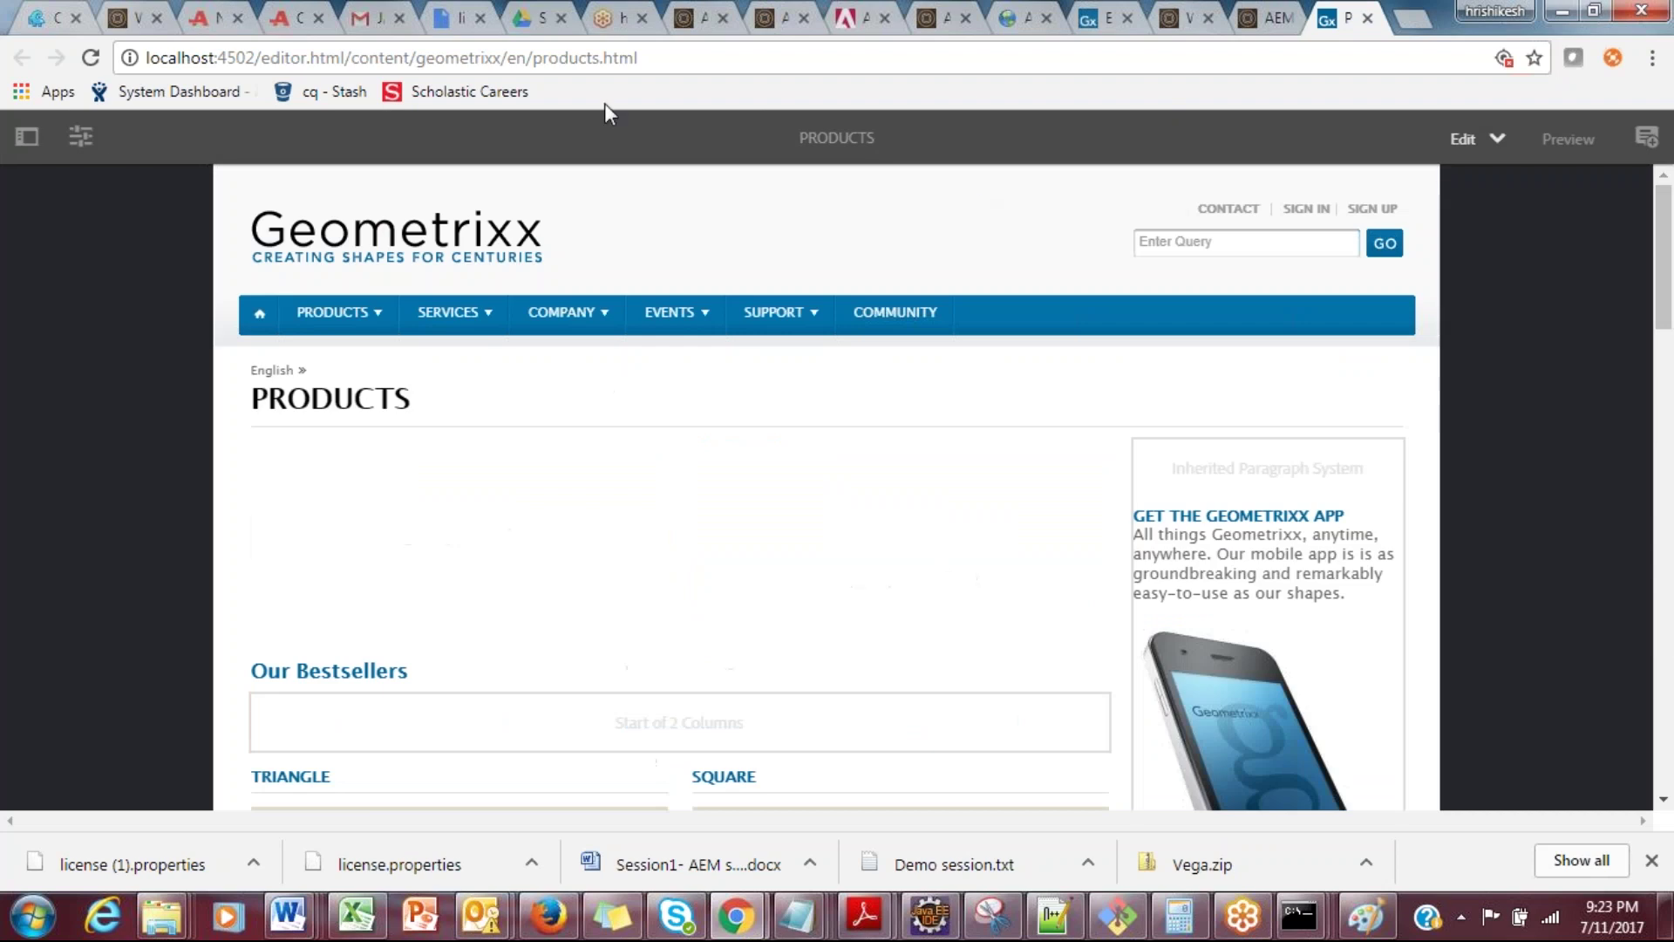
Step: From the Components panel, drop an Image component beneath the triangle description
click(27, 137)
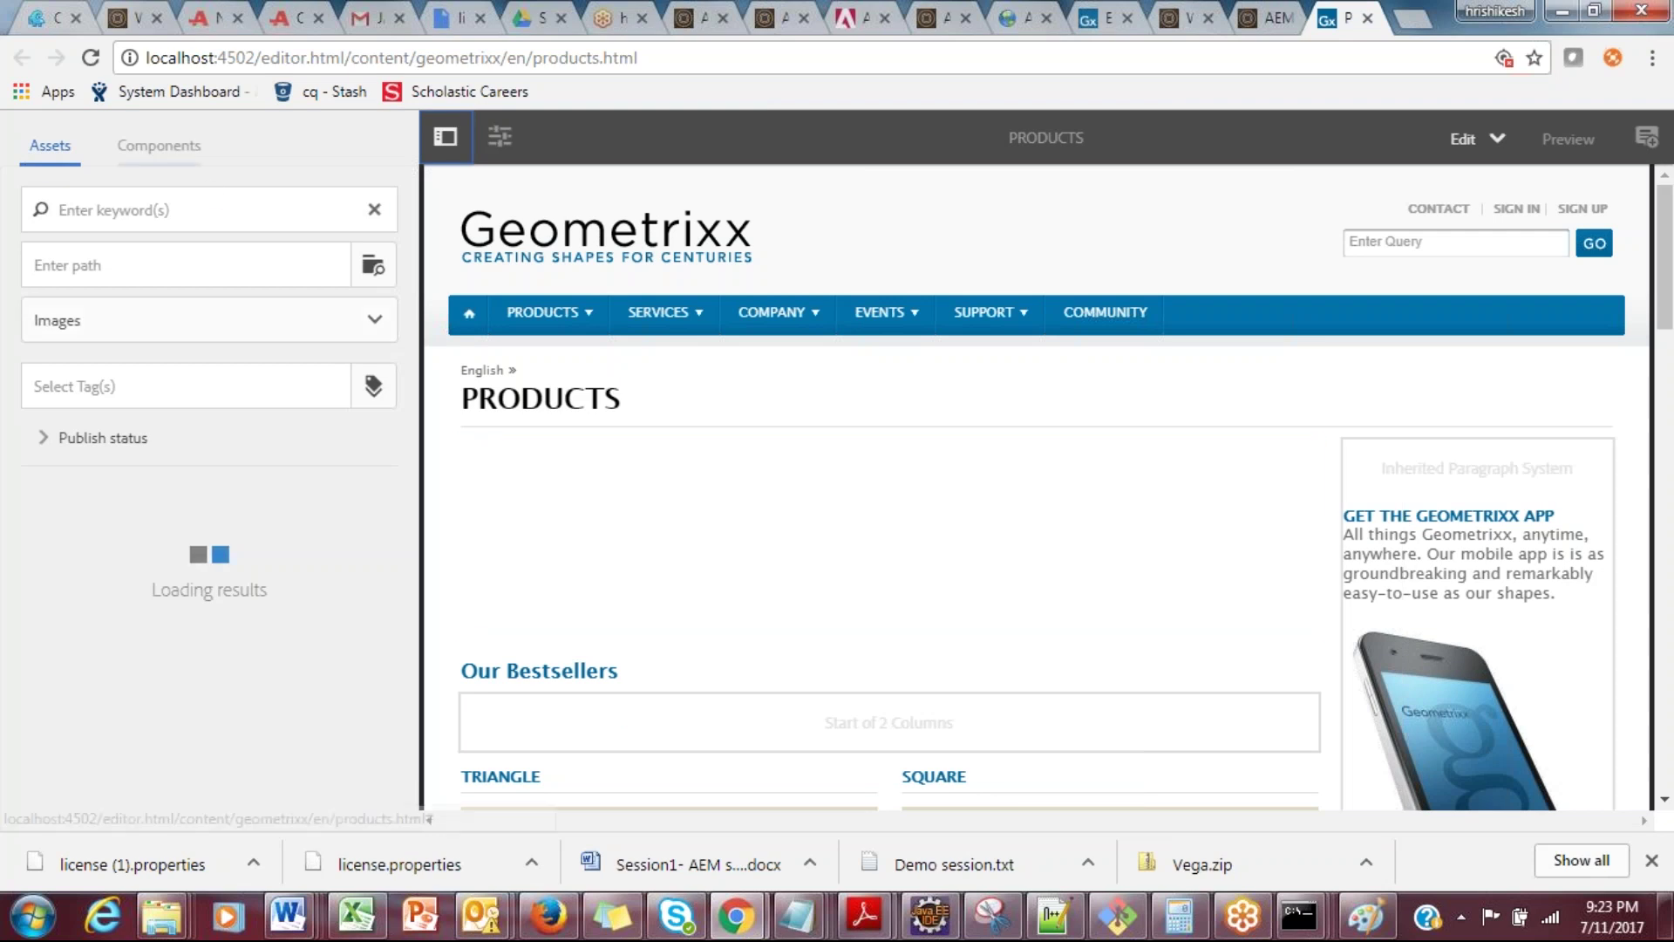
click(159, 145)
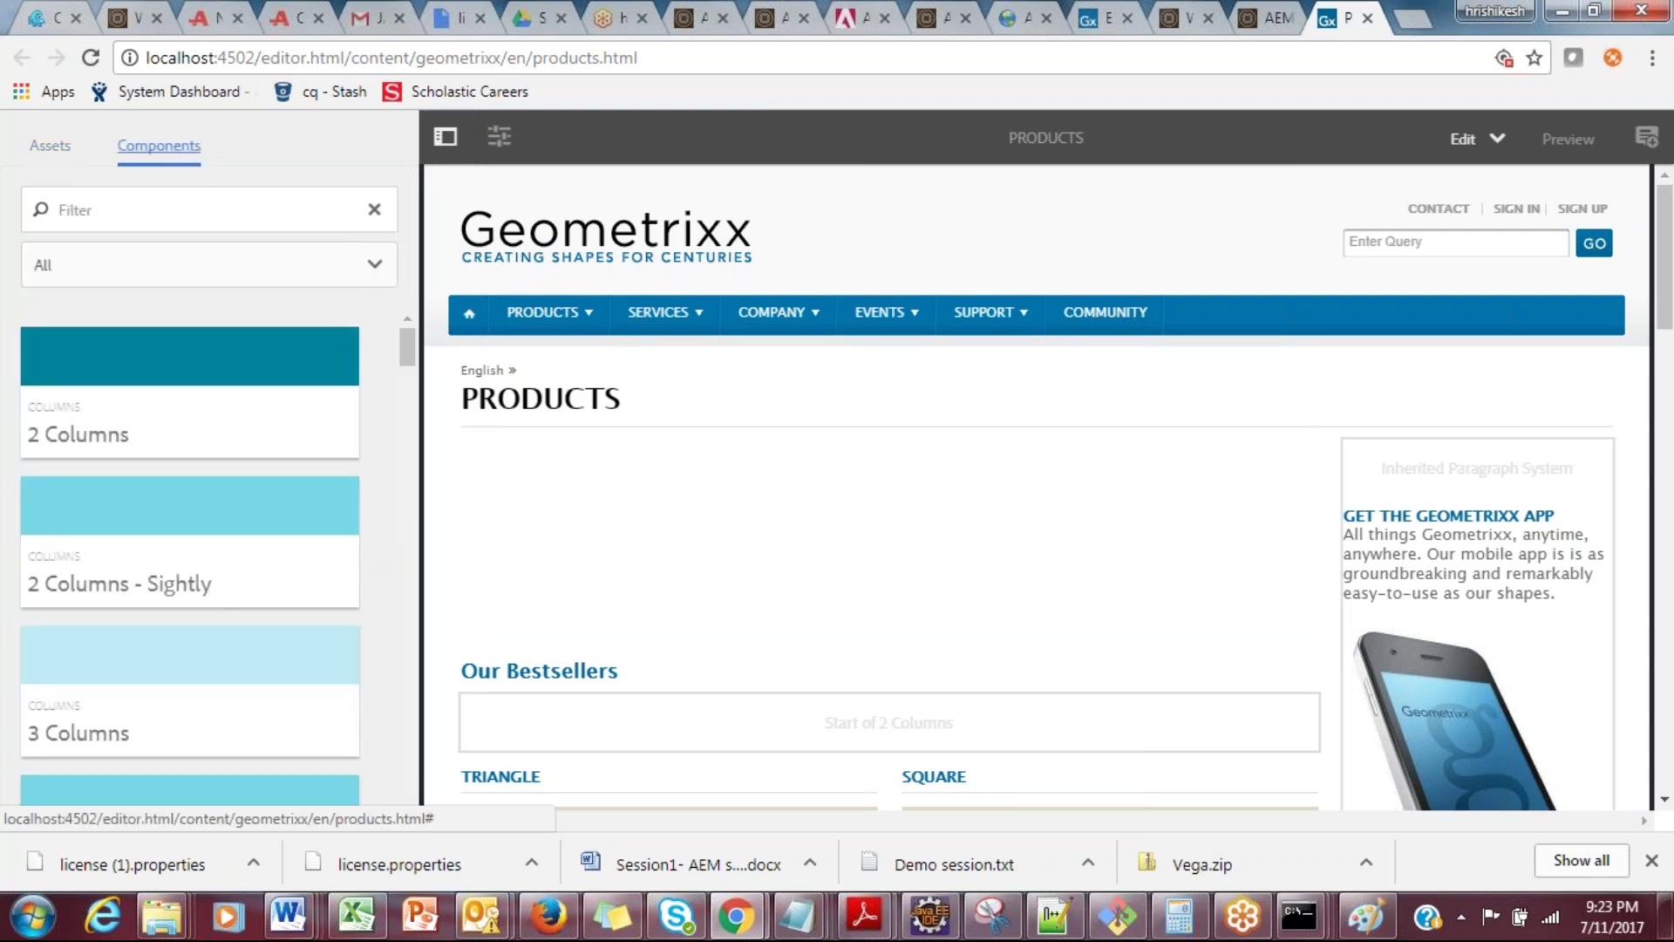
drag(407, 362, 410, 558)
drag(1670, 199, 1665, 487)
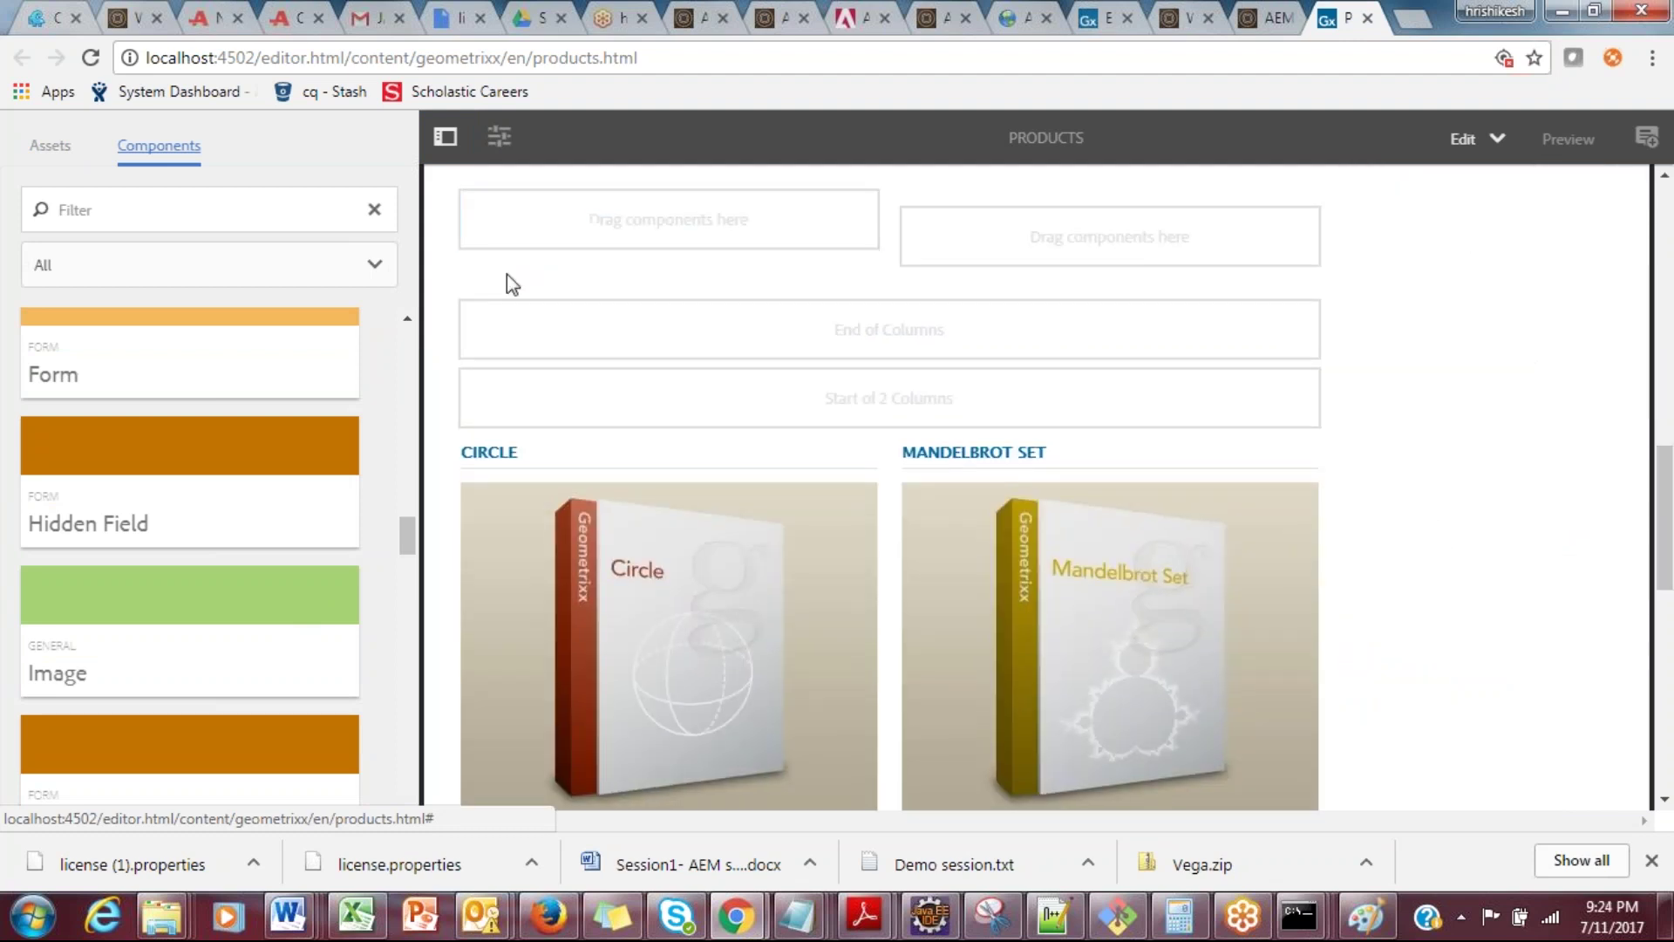
drag(94, 657, 721, 221)
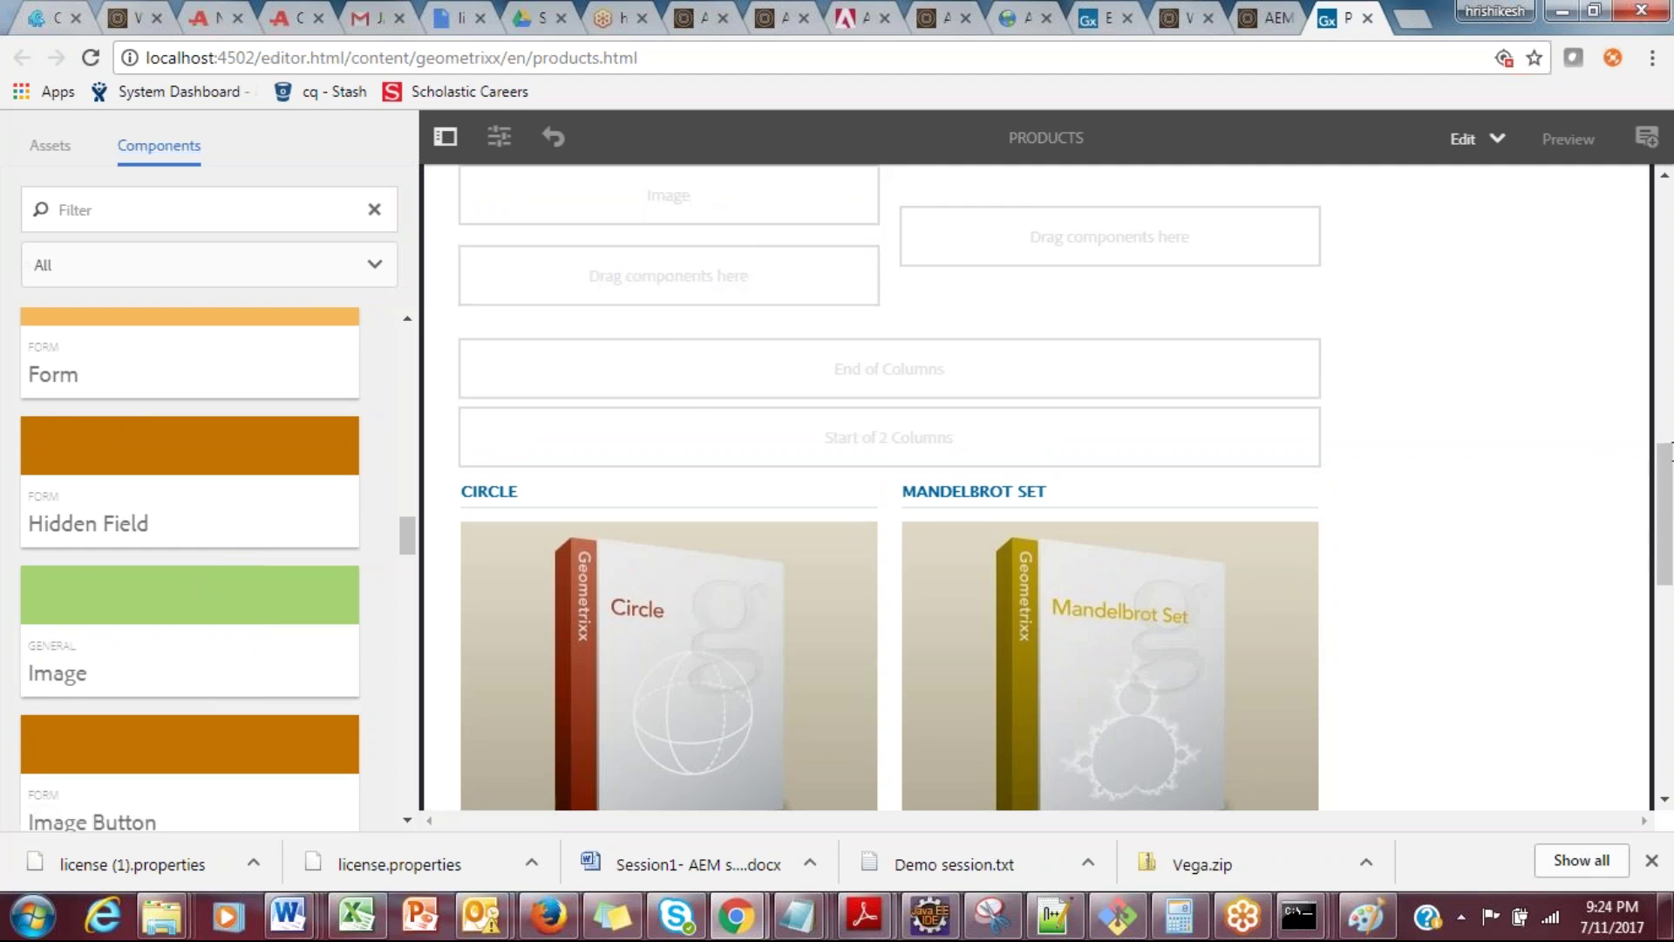
drag(1667, 511, 1667, 462)
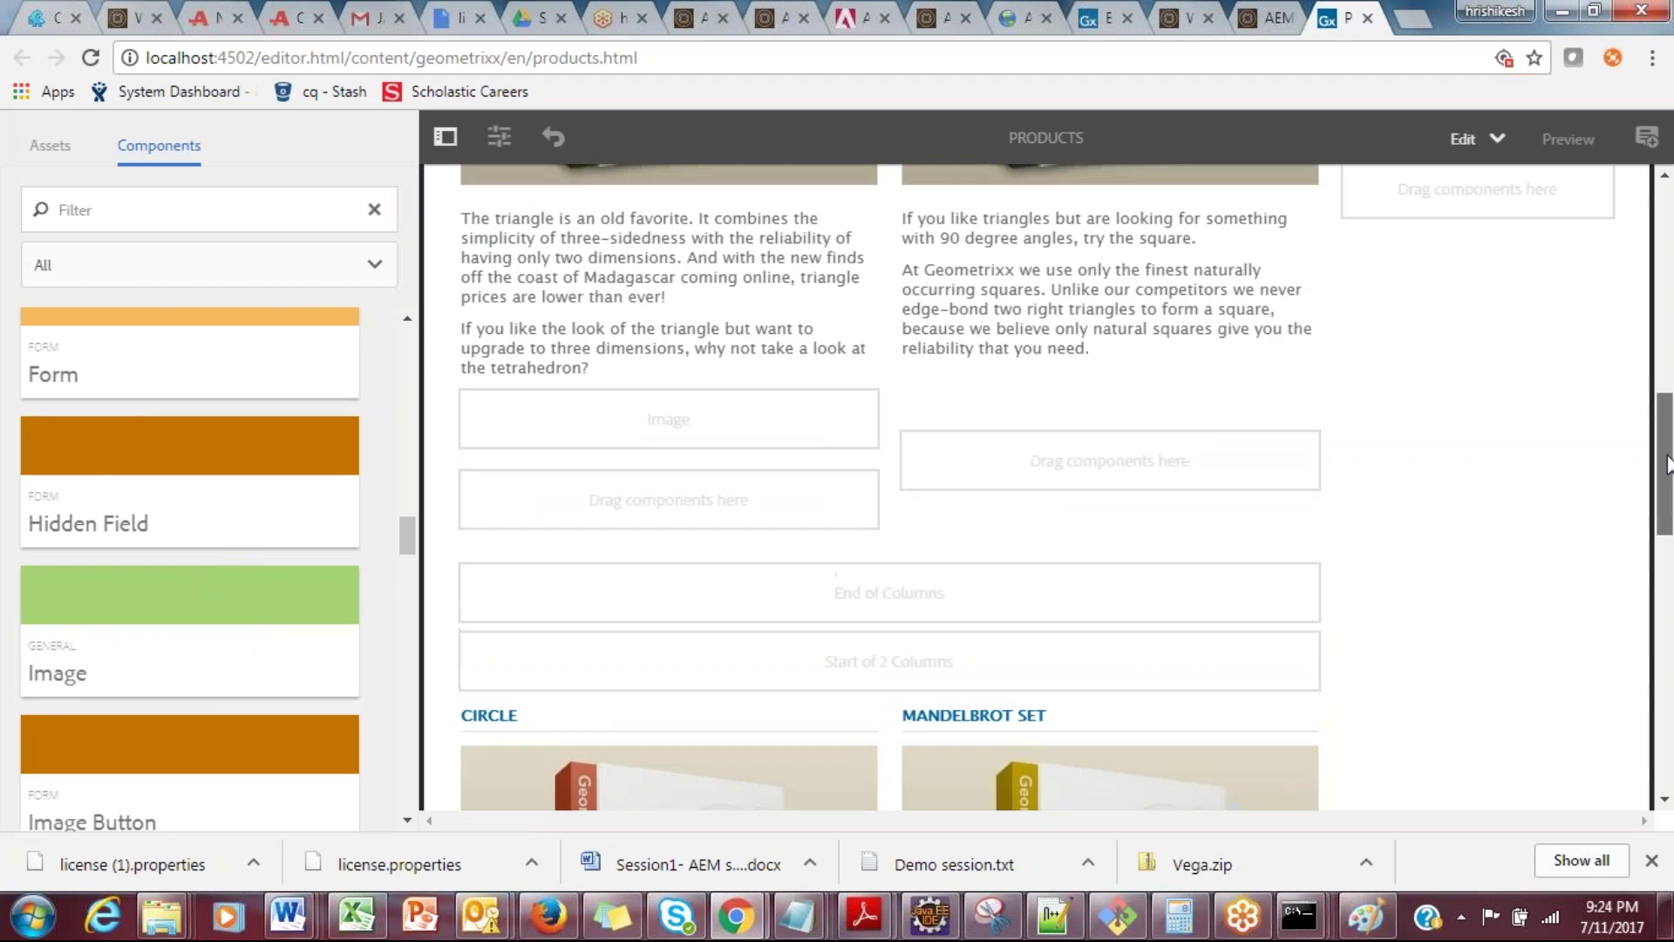
click(49, 145)
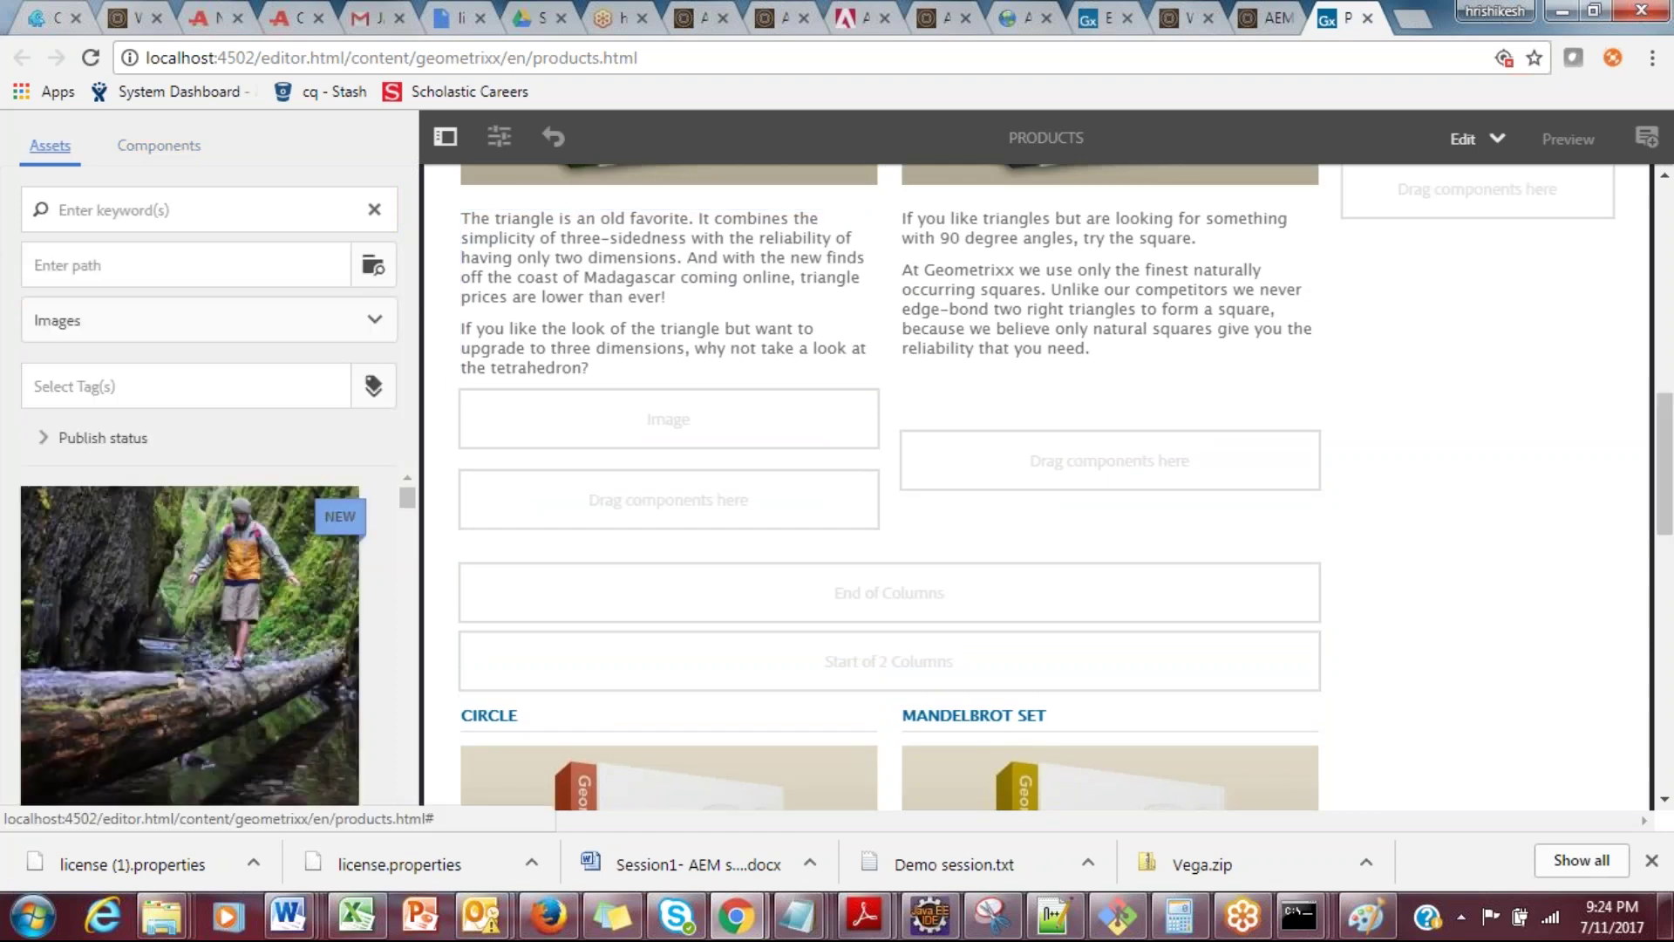
Step: Drop the hiker photo into the Image component and open the triangle text's style settings
drag(111, 643, 616, 397)
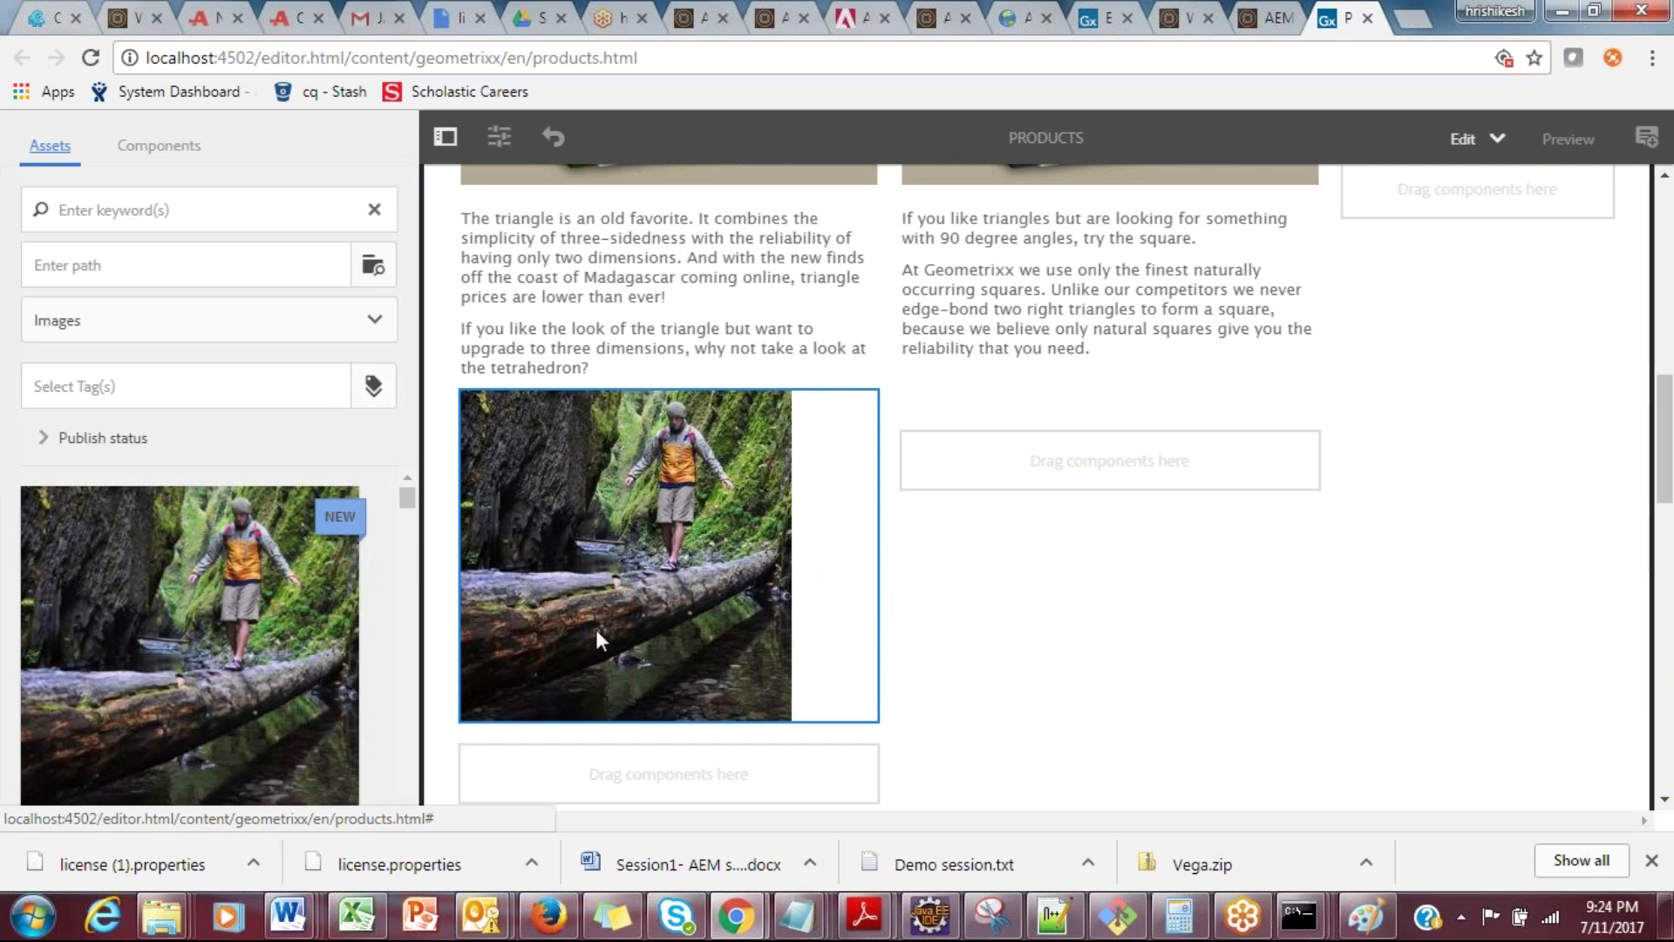
click(596, 334)
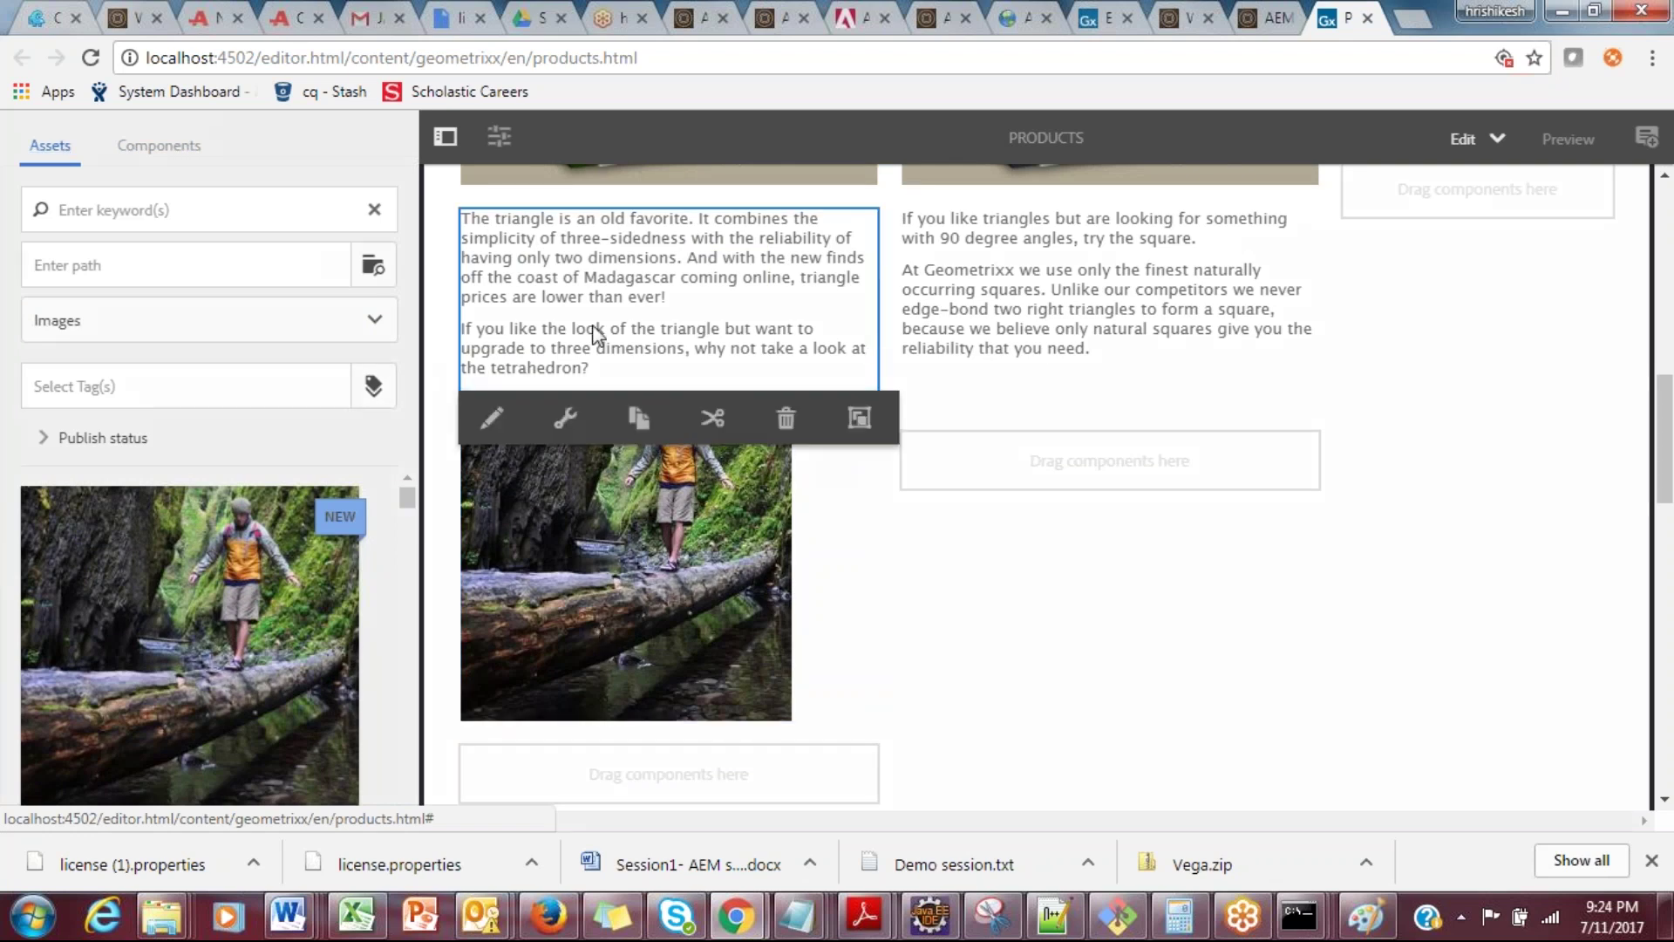
click(565, 418)
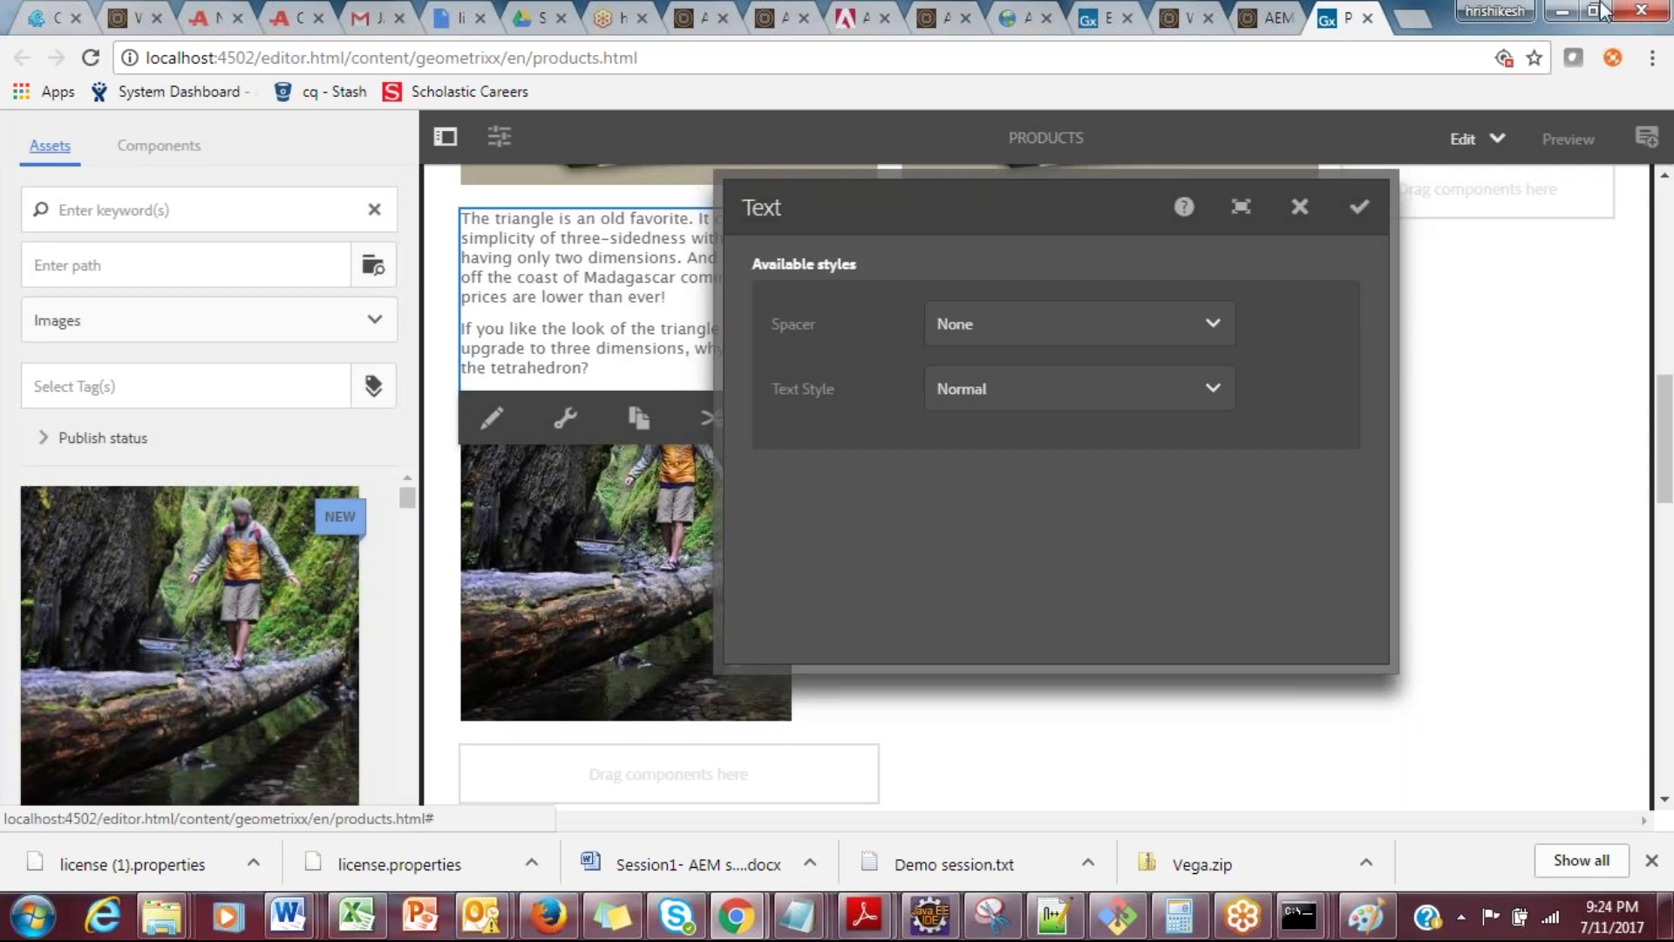
Step: Shrink the browser window and re-maximize it, then close the text style dialog unchanged
click(1599, 10)
drag(1556, 316, 1374, 314)
drag(1116, 818, 1282, 844)
drag(1376, 638, 1670, 623)
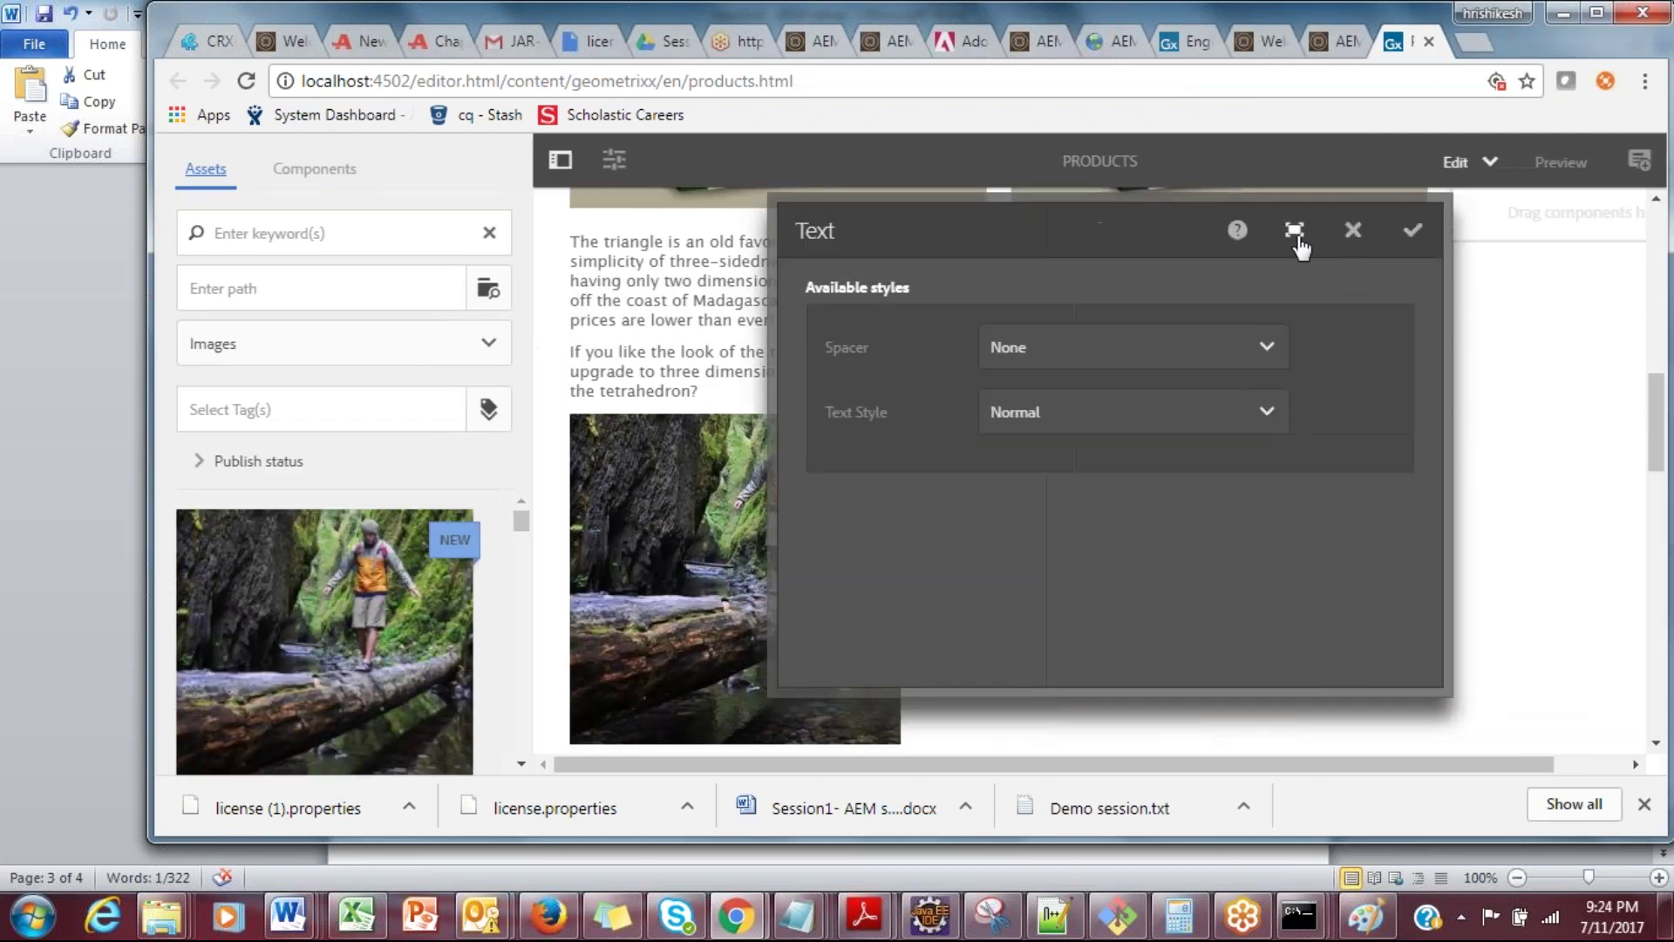
click(1596, 13)
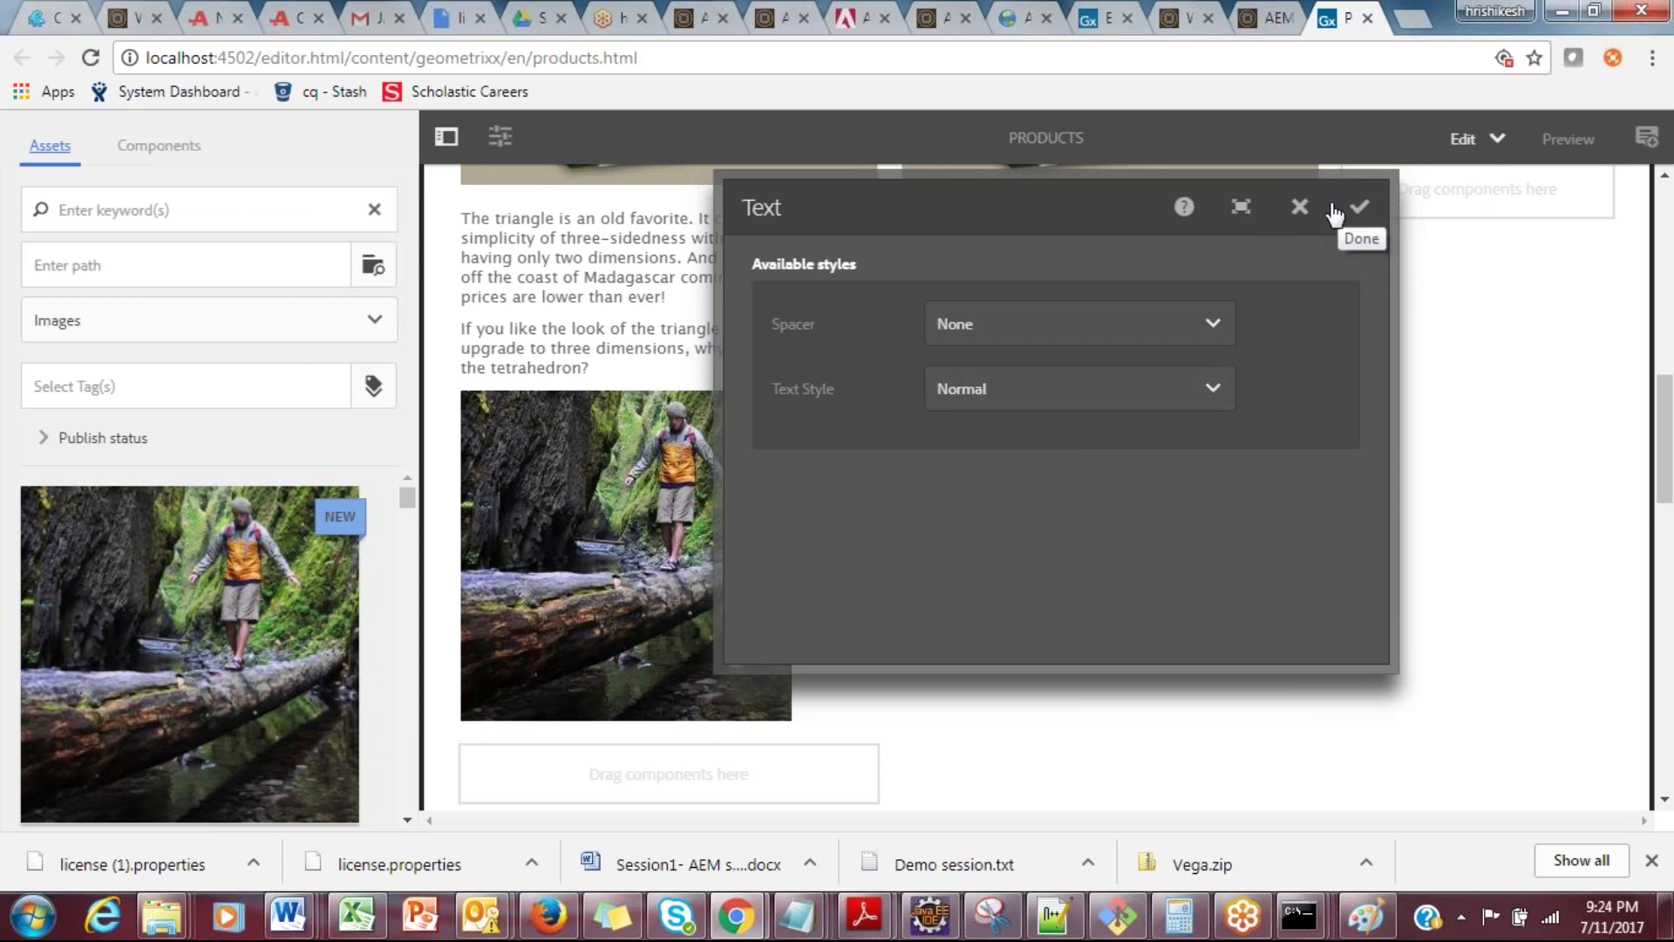
click(1302, 207)
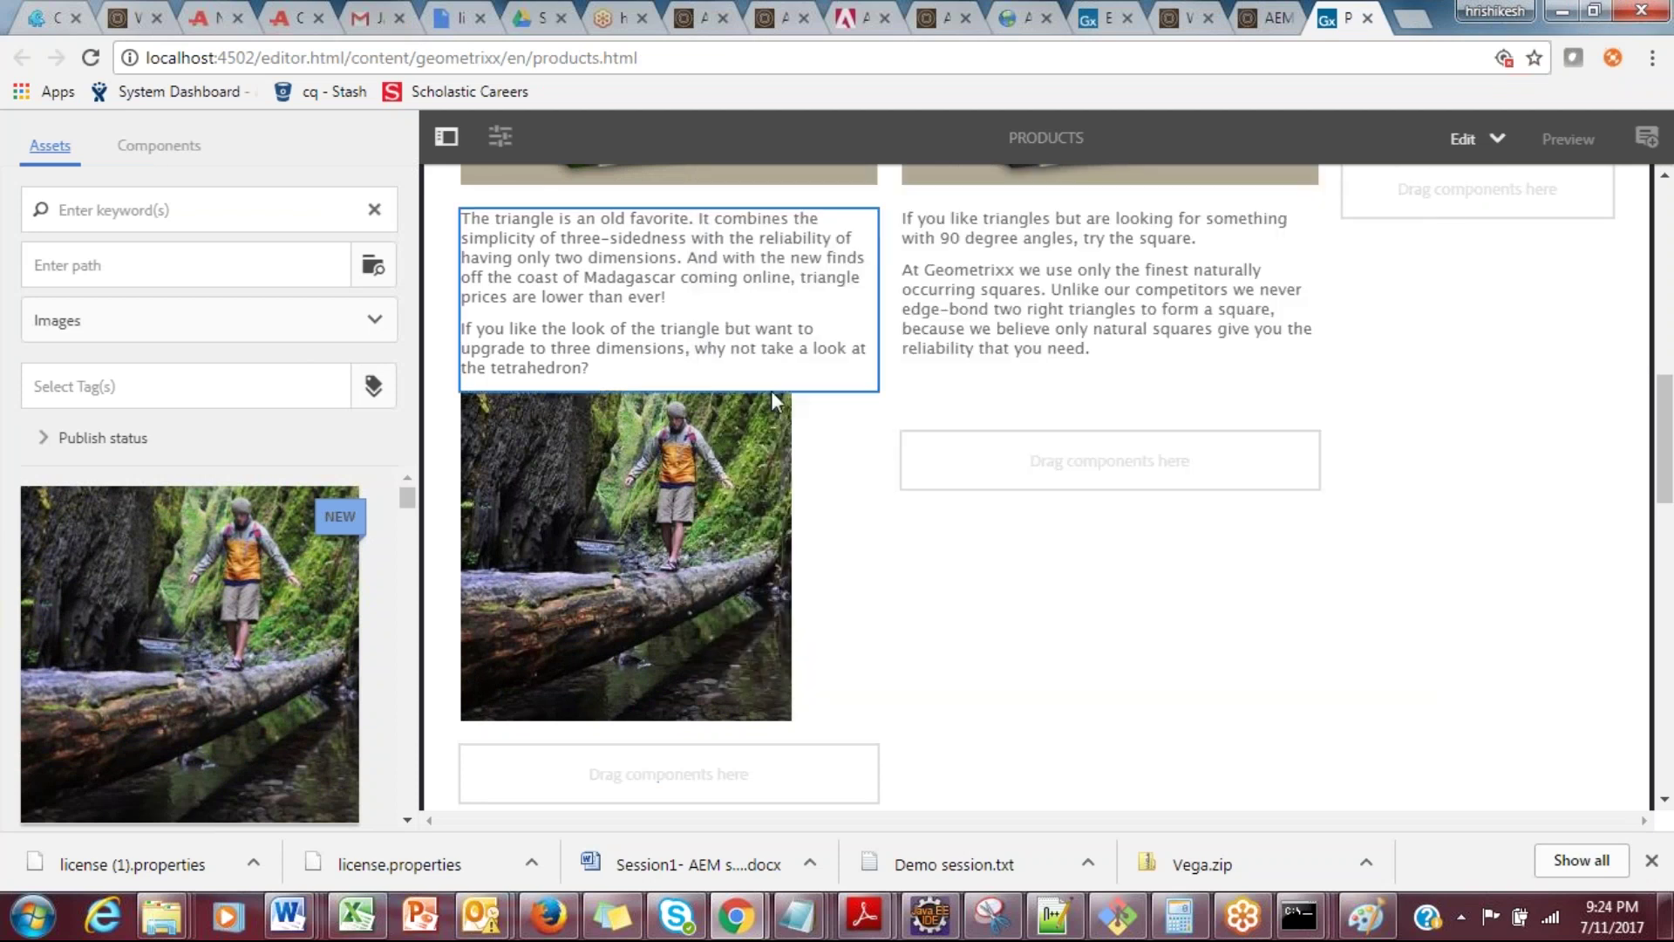
click(500, 136)
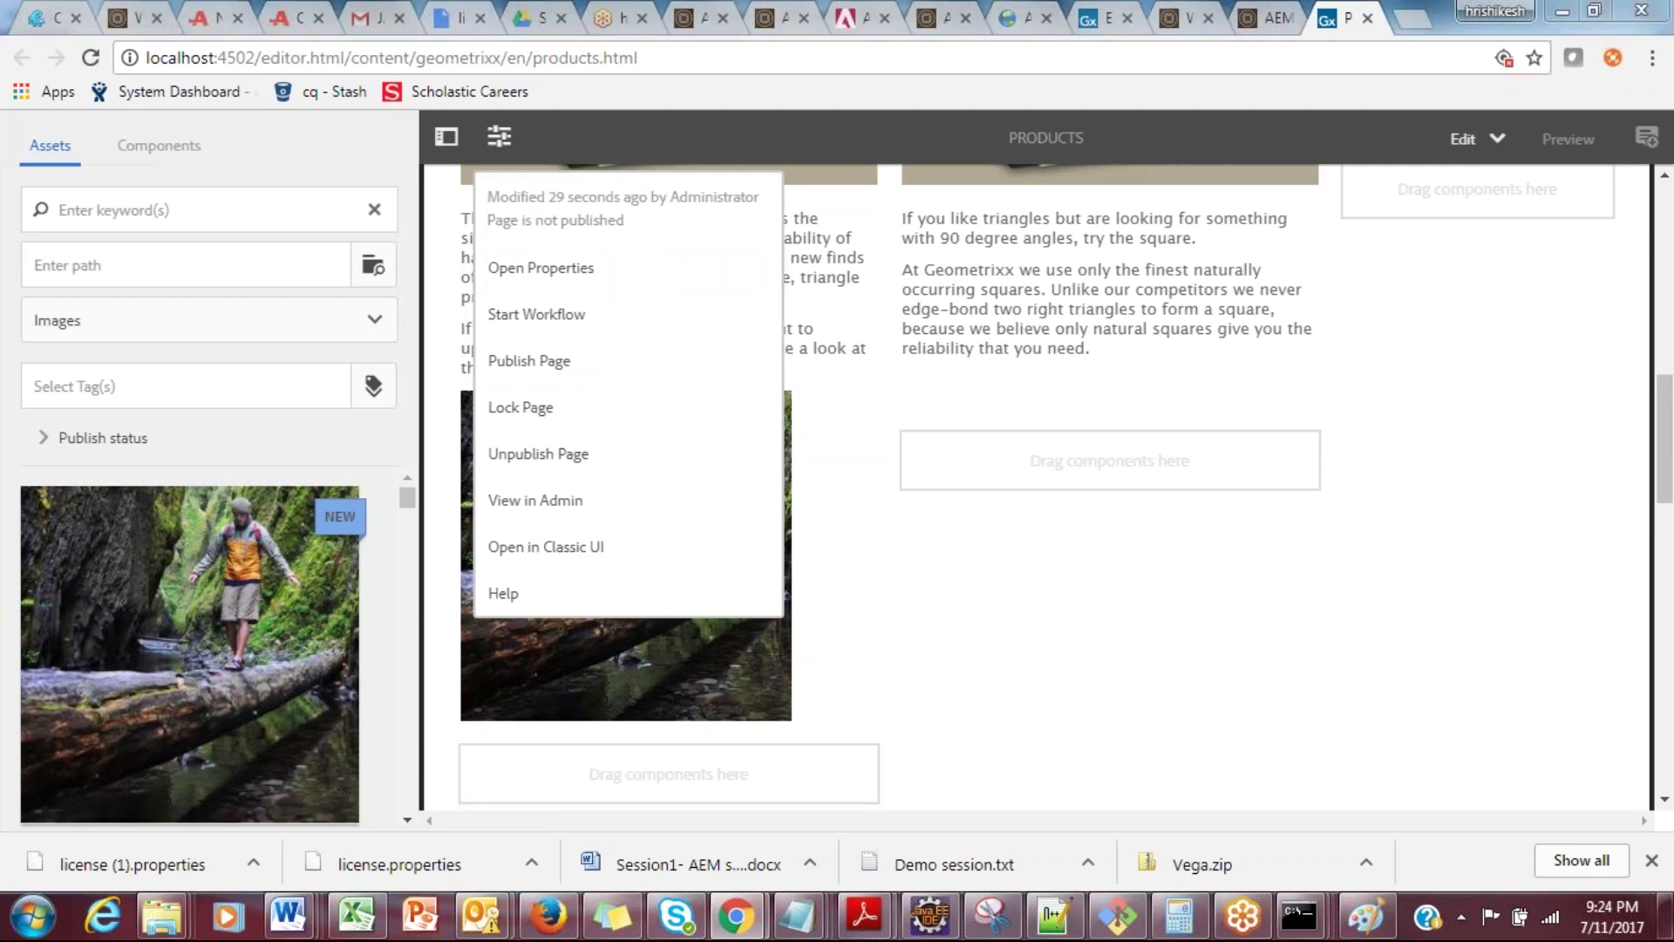
key(alt+Tab)
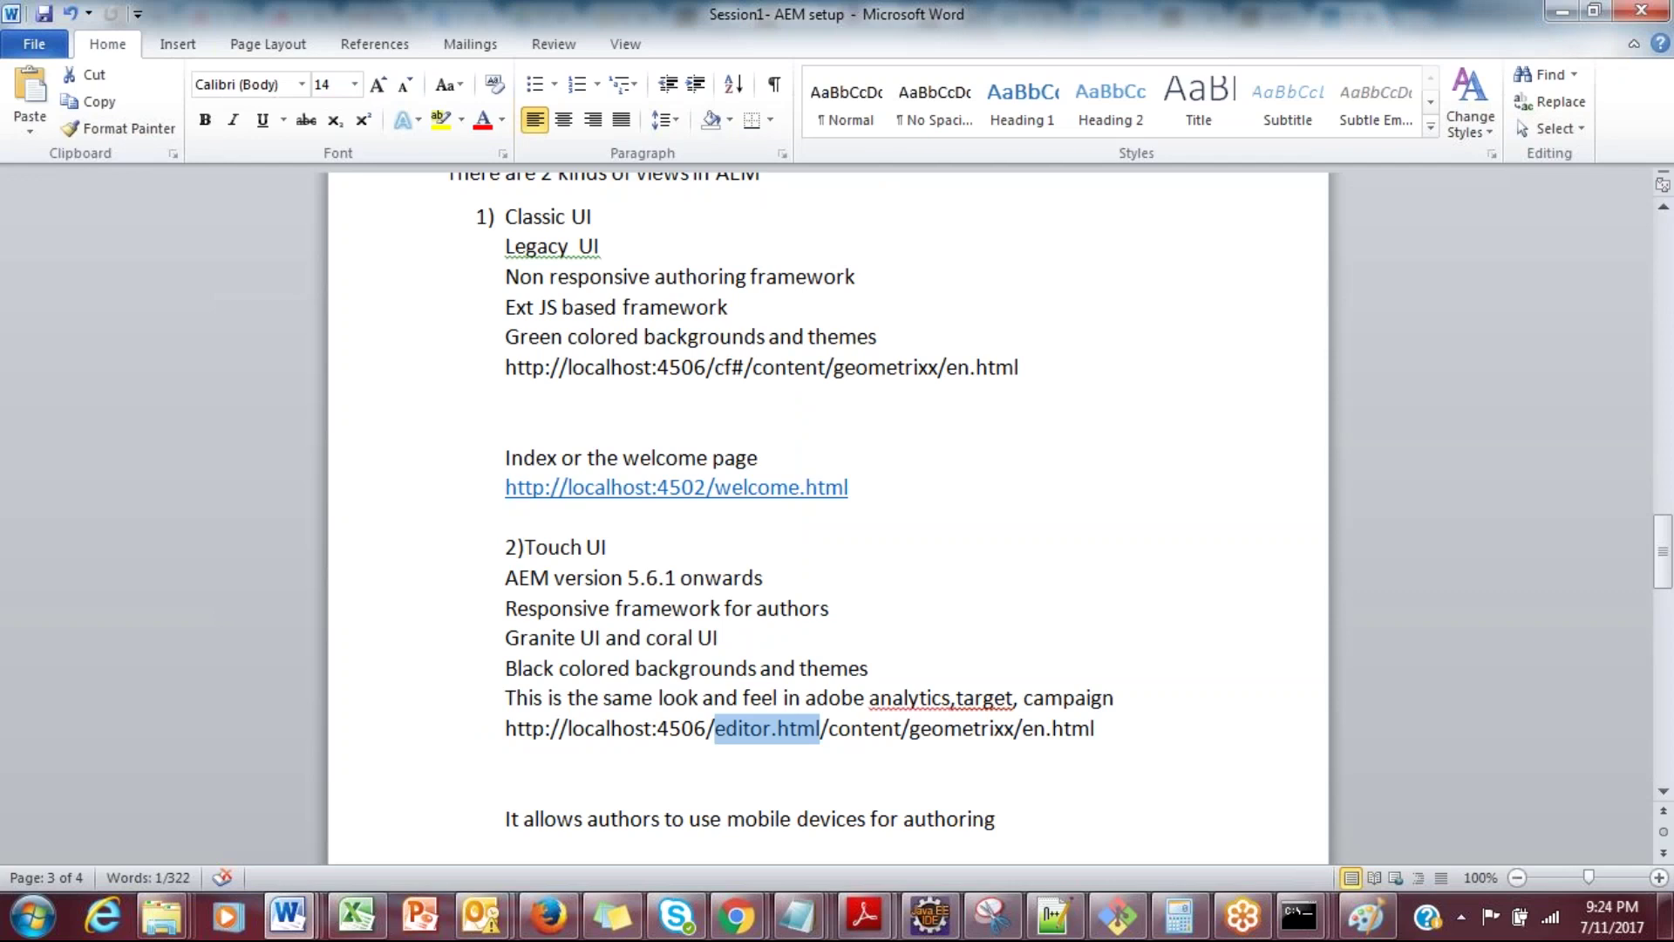
key(alt+Tab)
key(Escape)
double_click(540, 638)
double_click(656, 638)
click(541, 639)
double_click(541, 639)
double_click(682, 639)
double_click(707, 637)
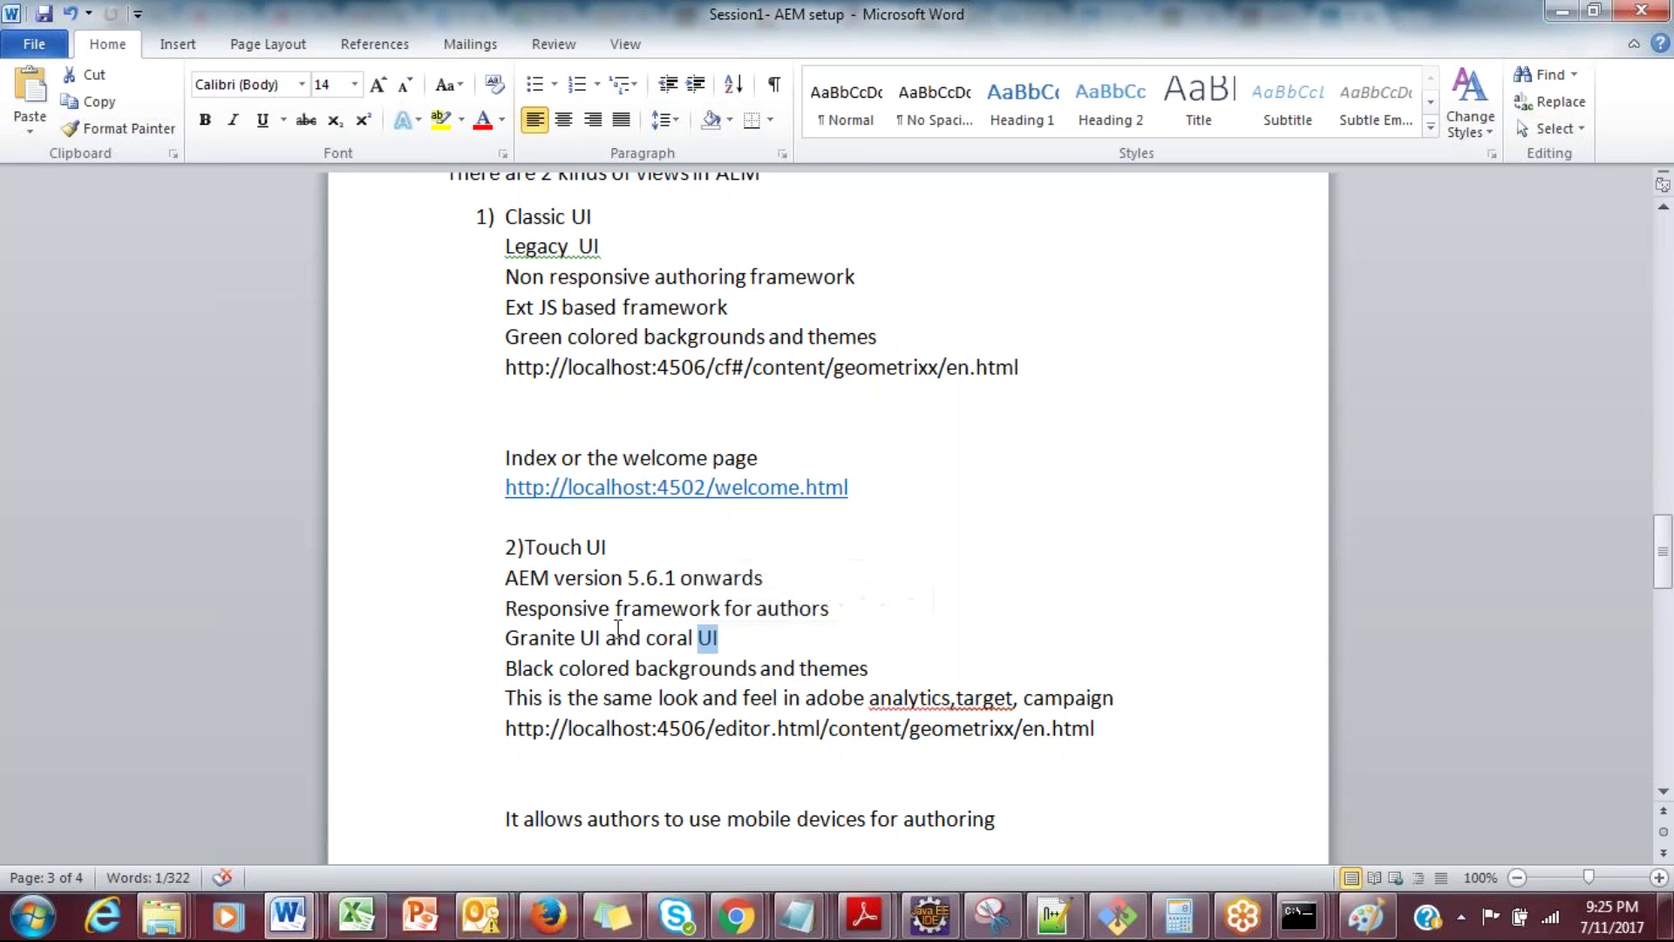
double_click(669, 637)
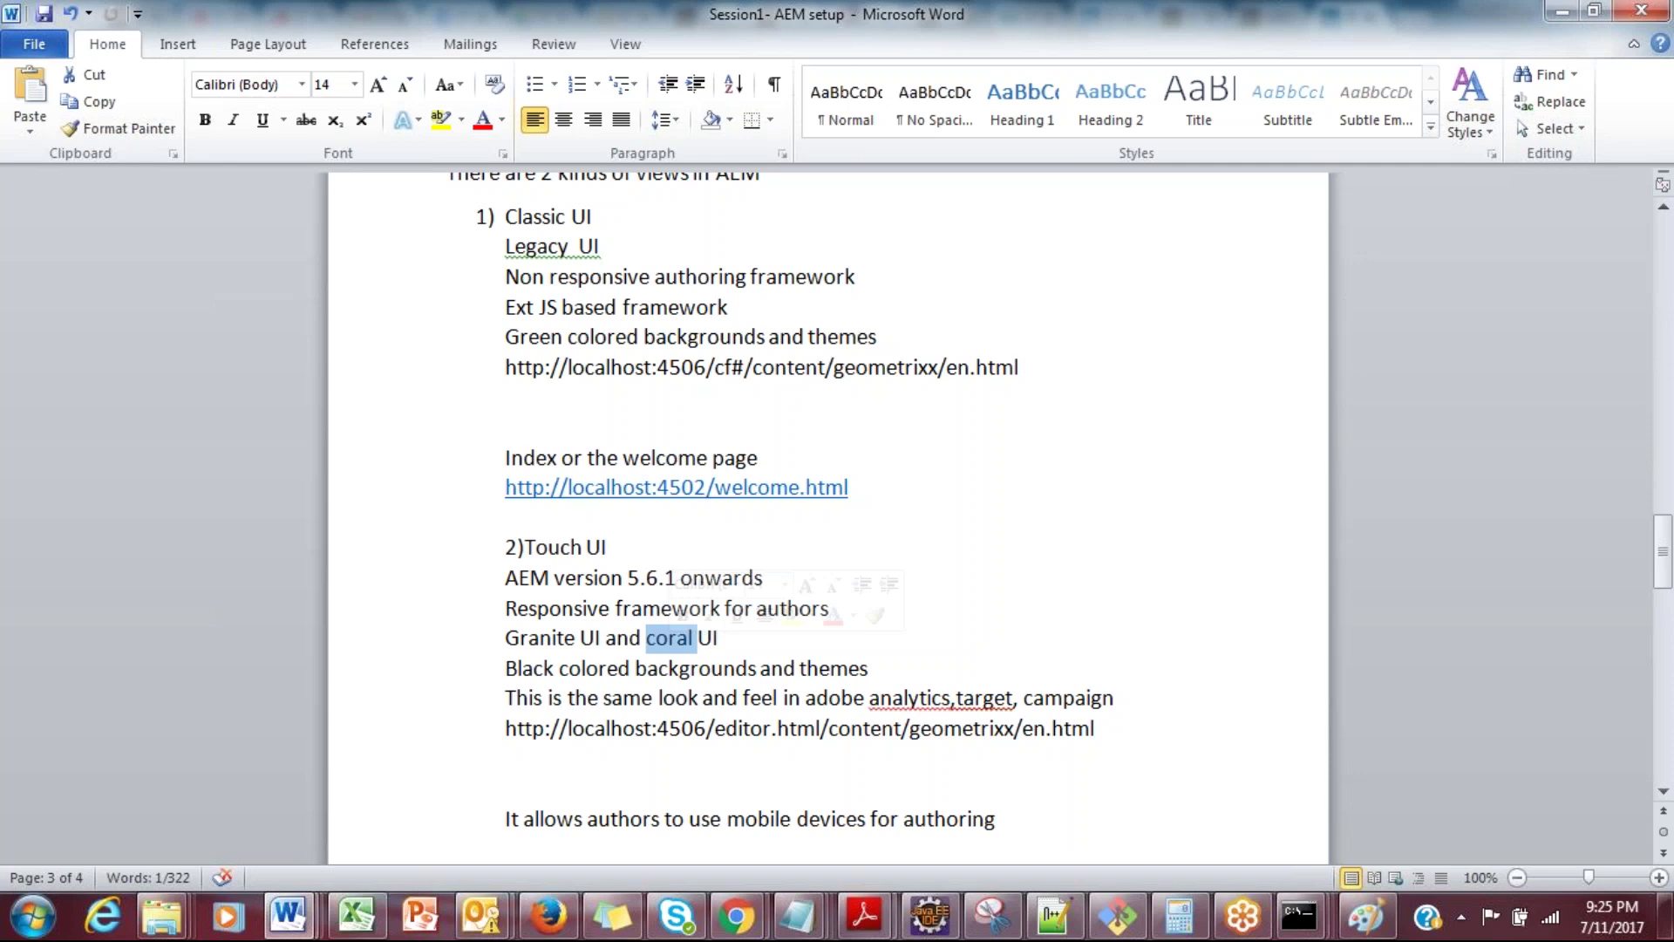
key(alt+Tab)
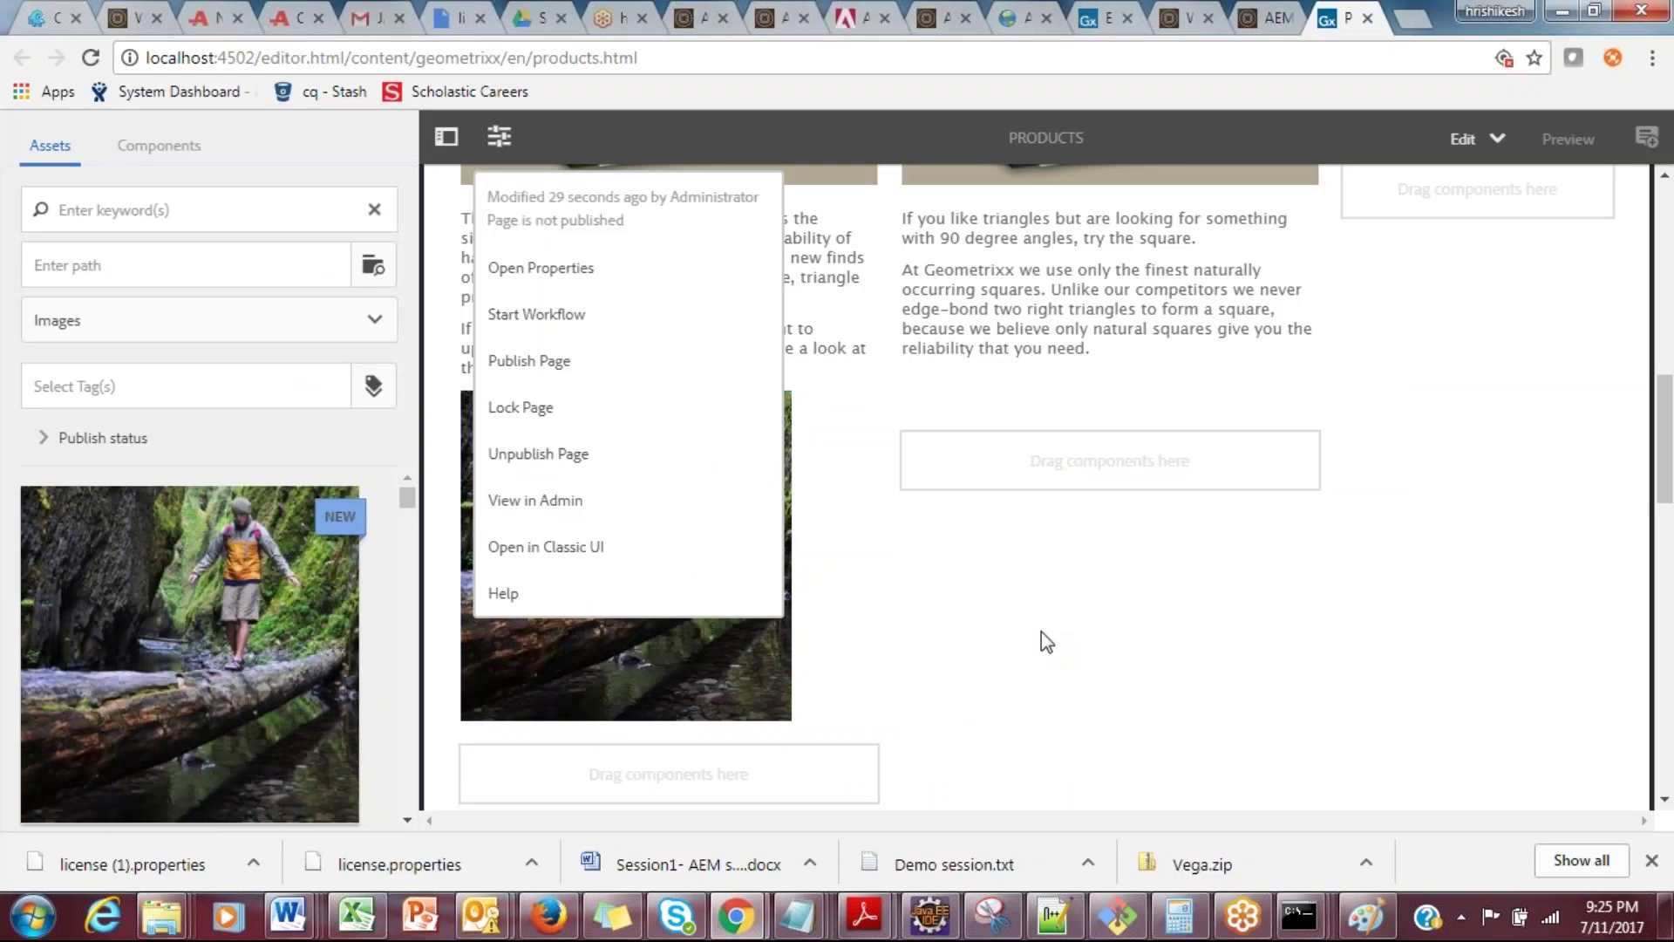
Step: Inspect the triangle text's Spacer and Text Style lists, keep None and Normal, and close the dialog
click(996, 387)
double_click(1000, 386)
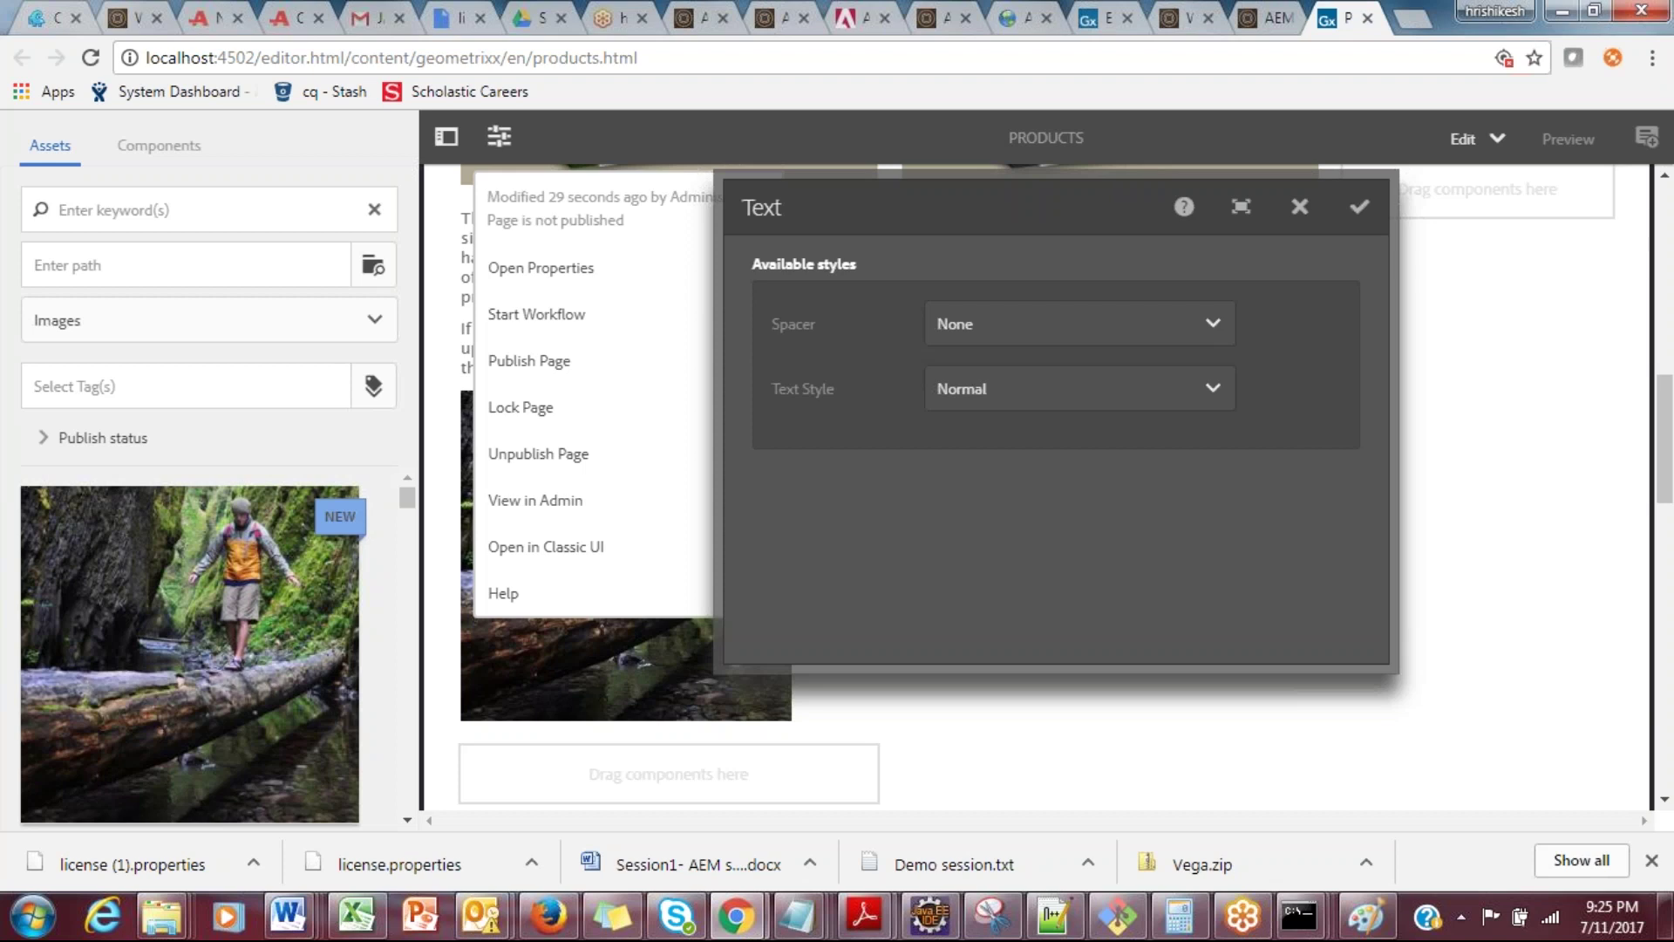
click(1199, 327)
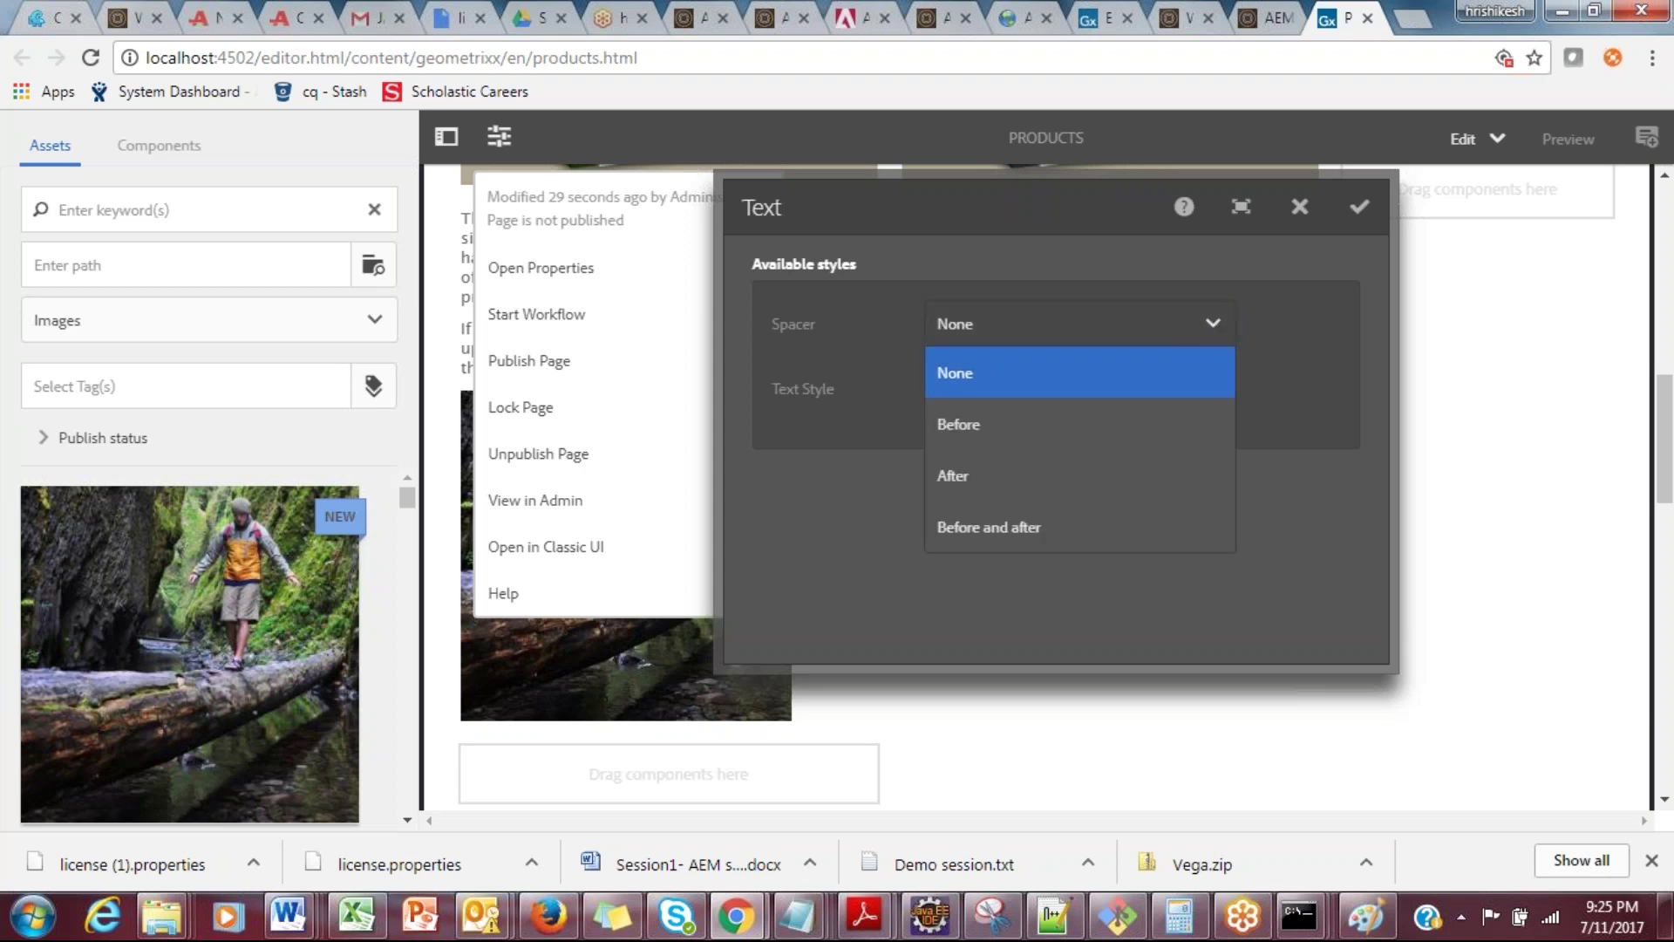
key(Escape)
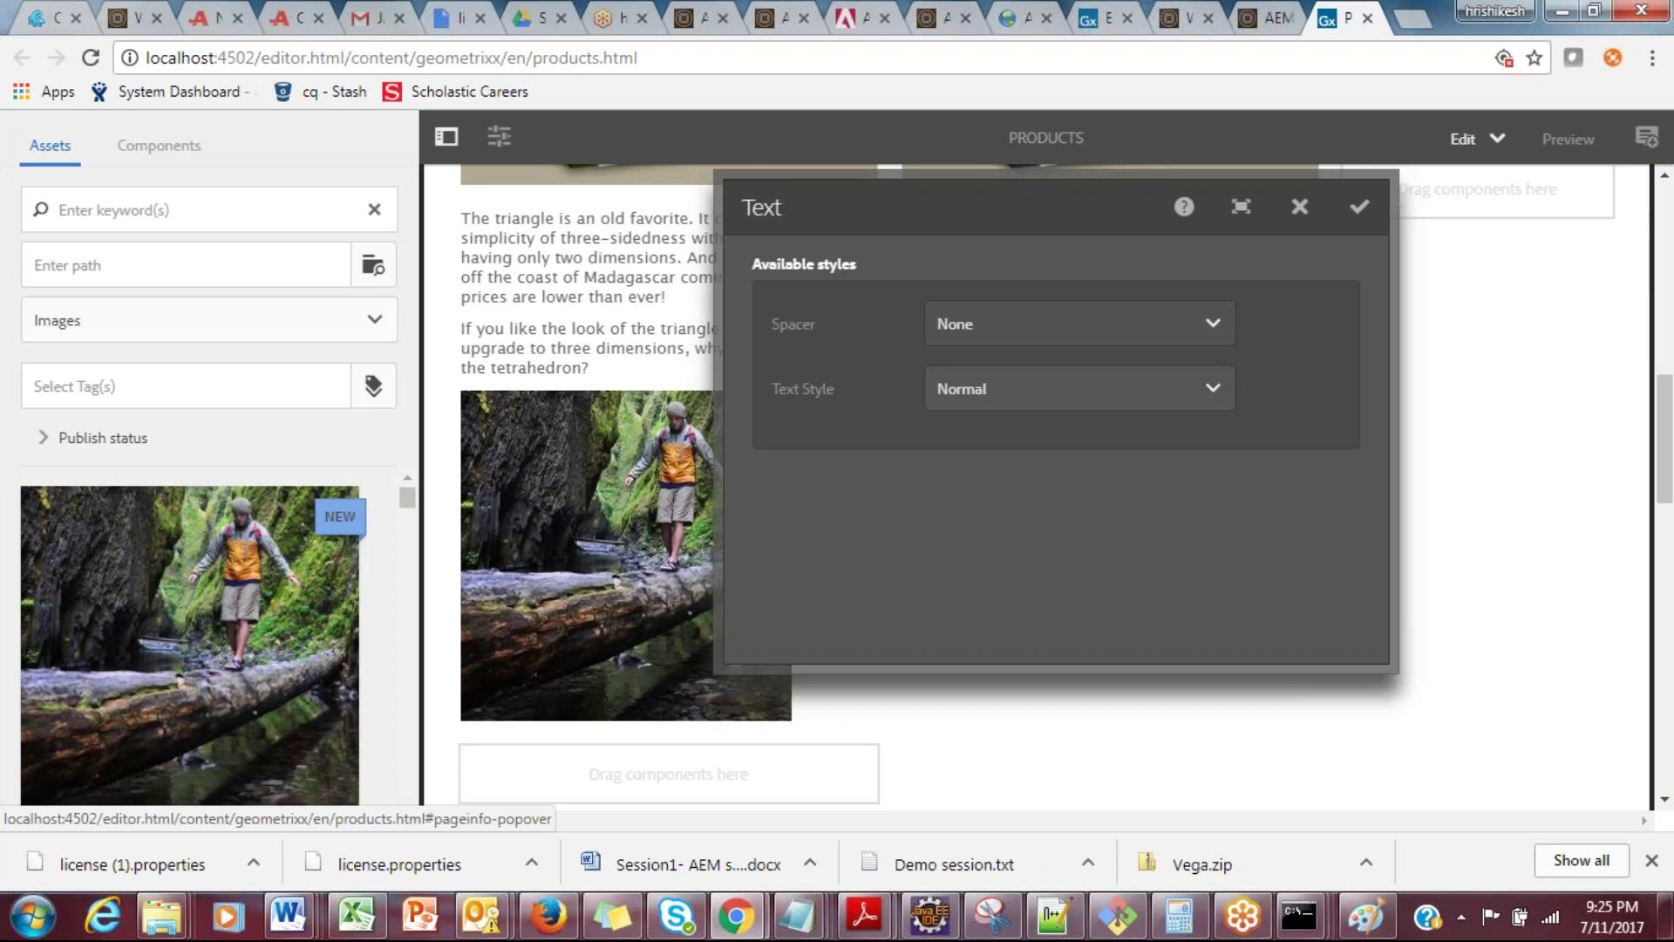
click(1080, 388)
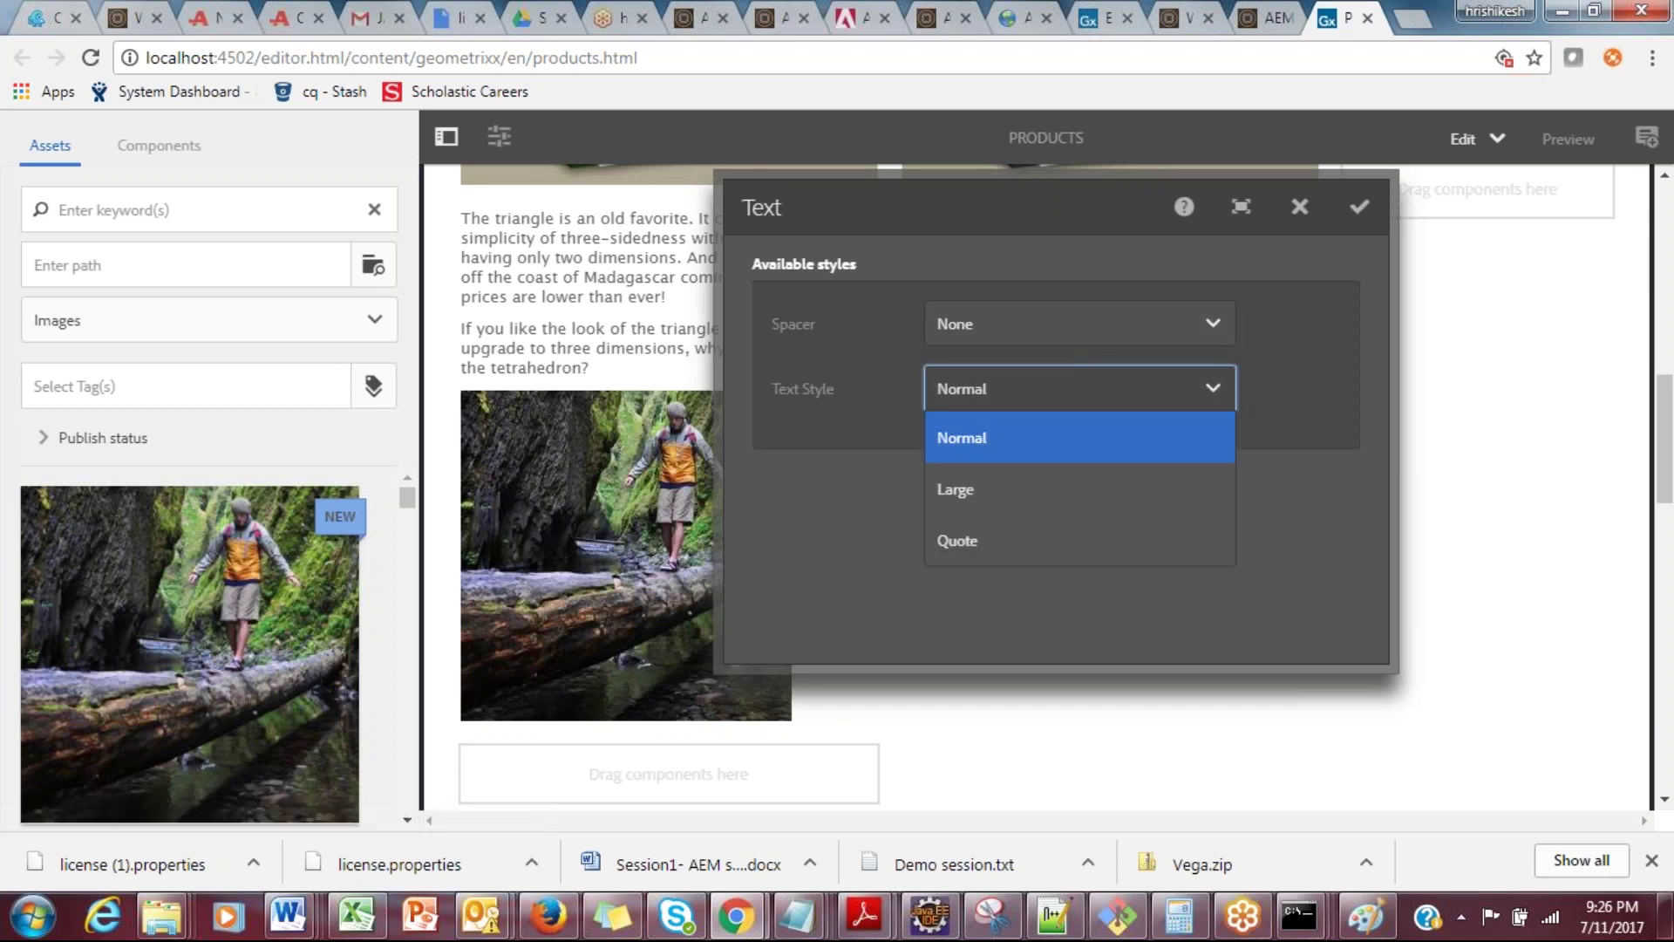
click(1280, 381)
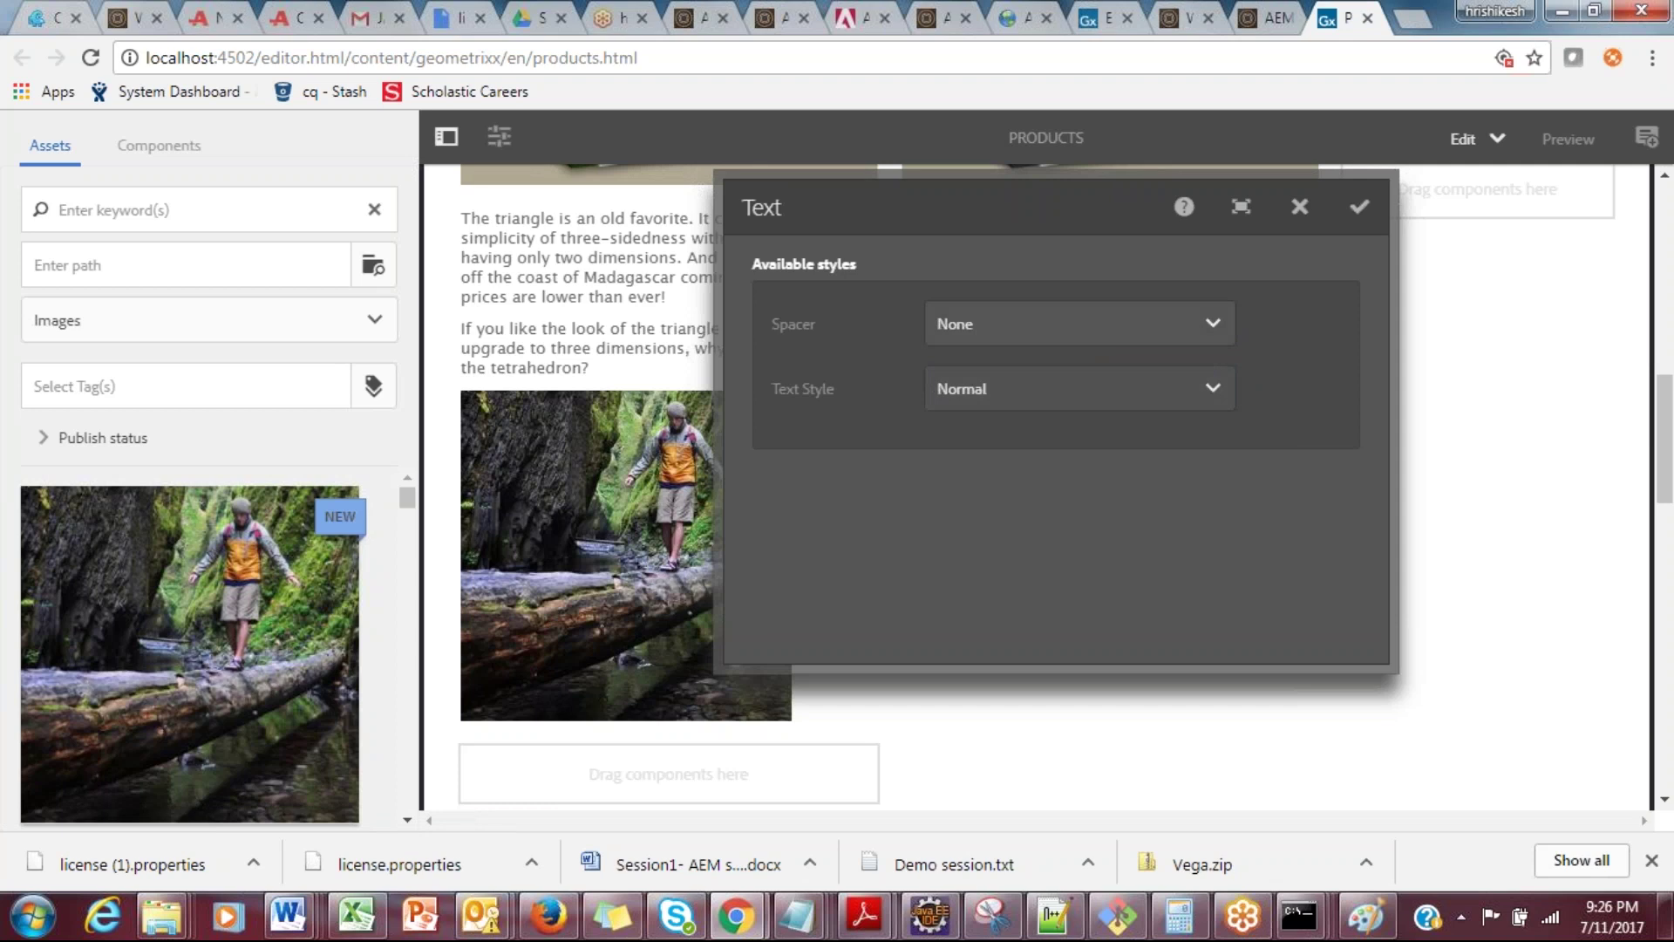
click(1208, 325)
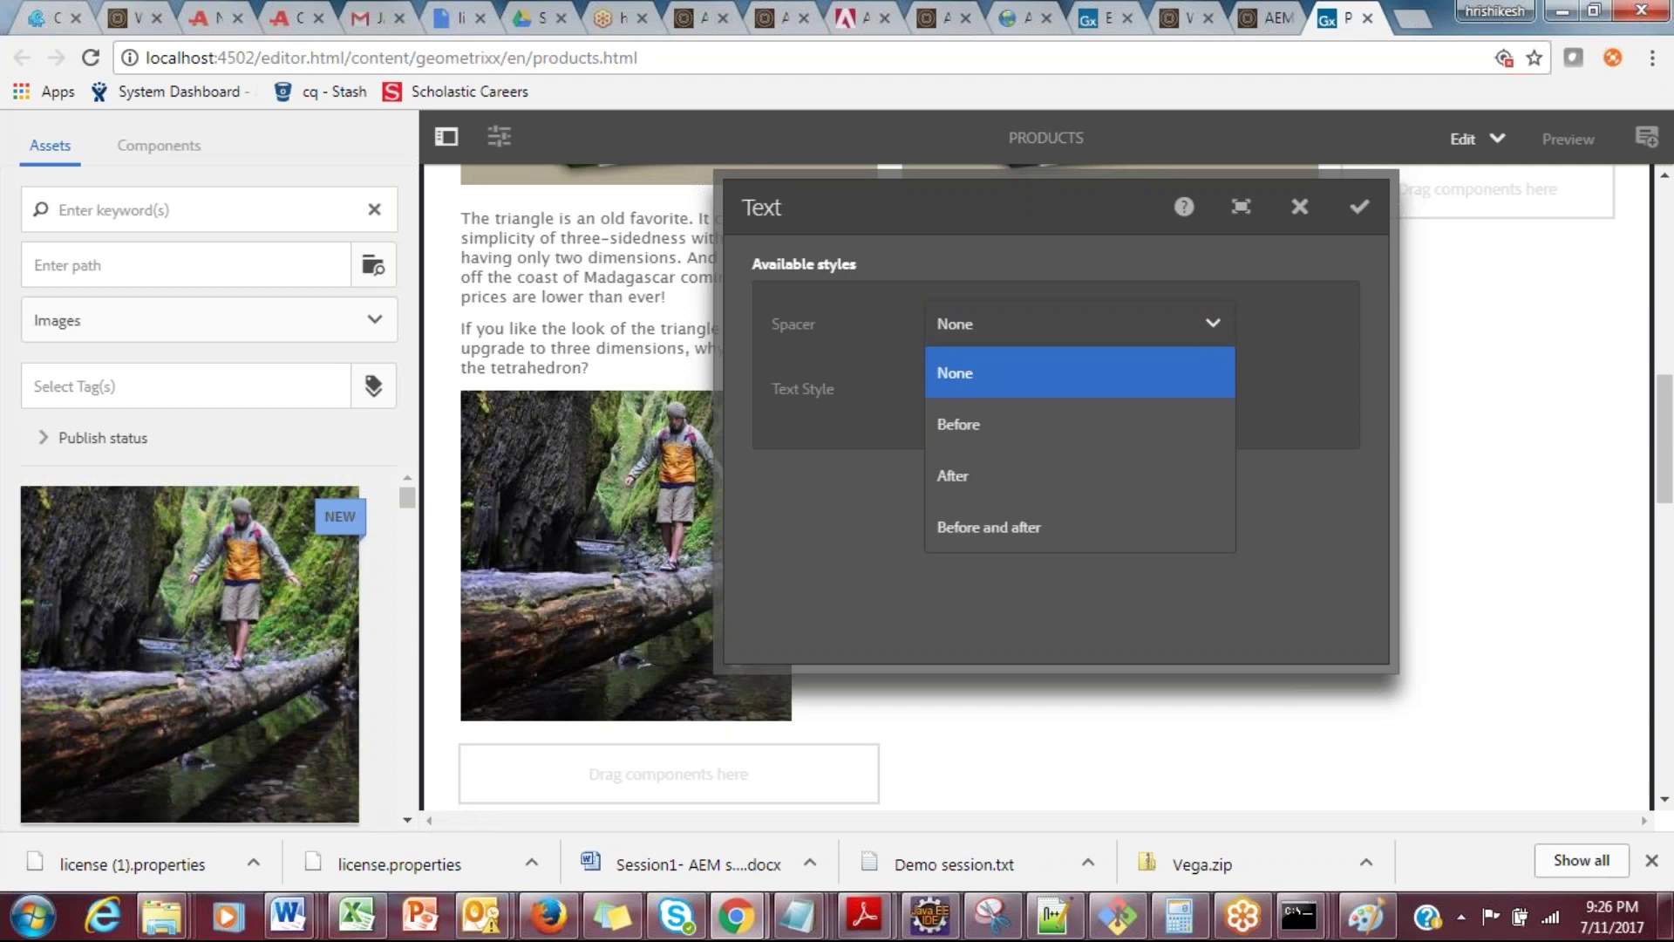
key(Escape)
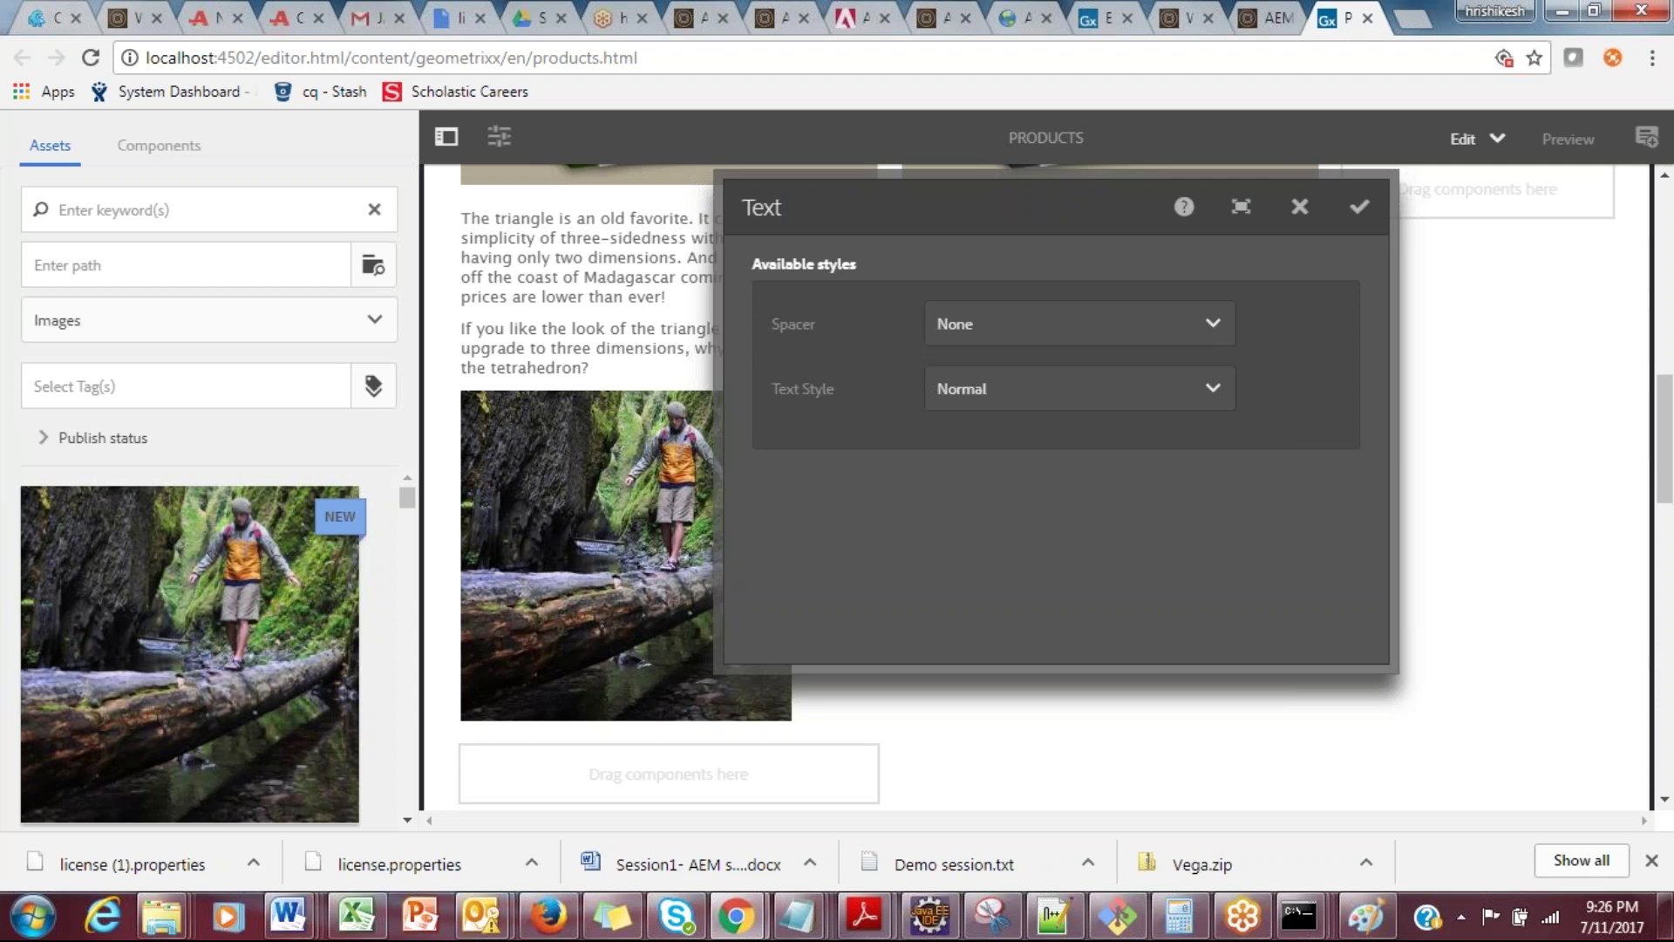
click(1299, 206)
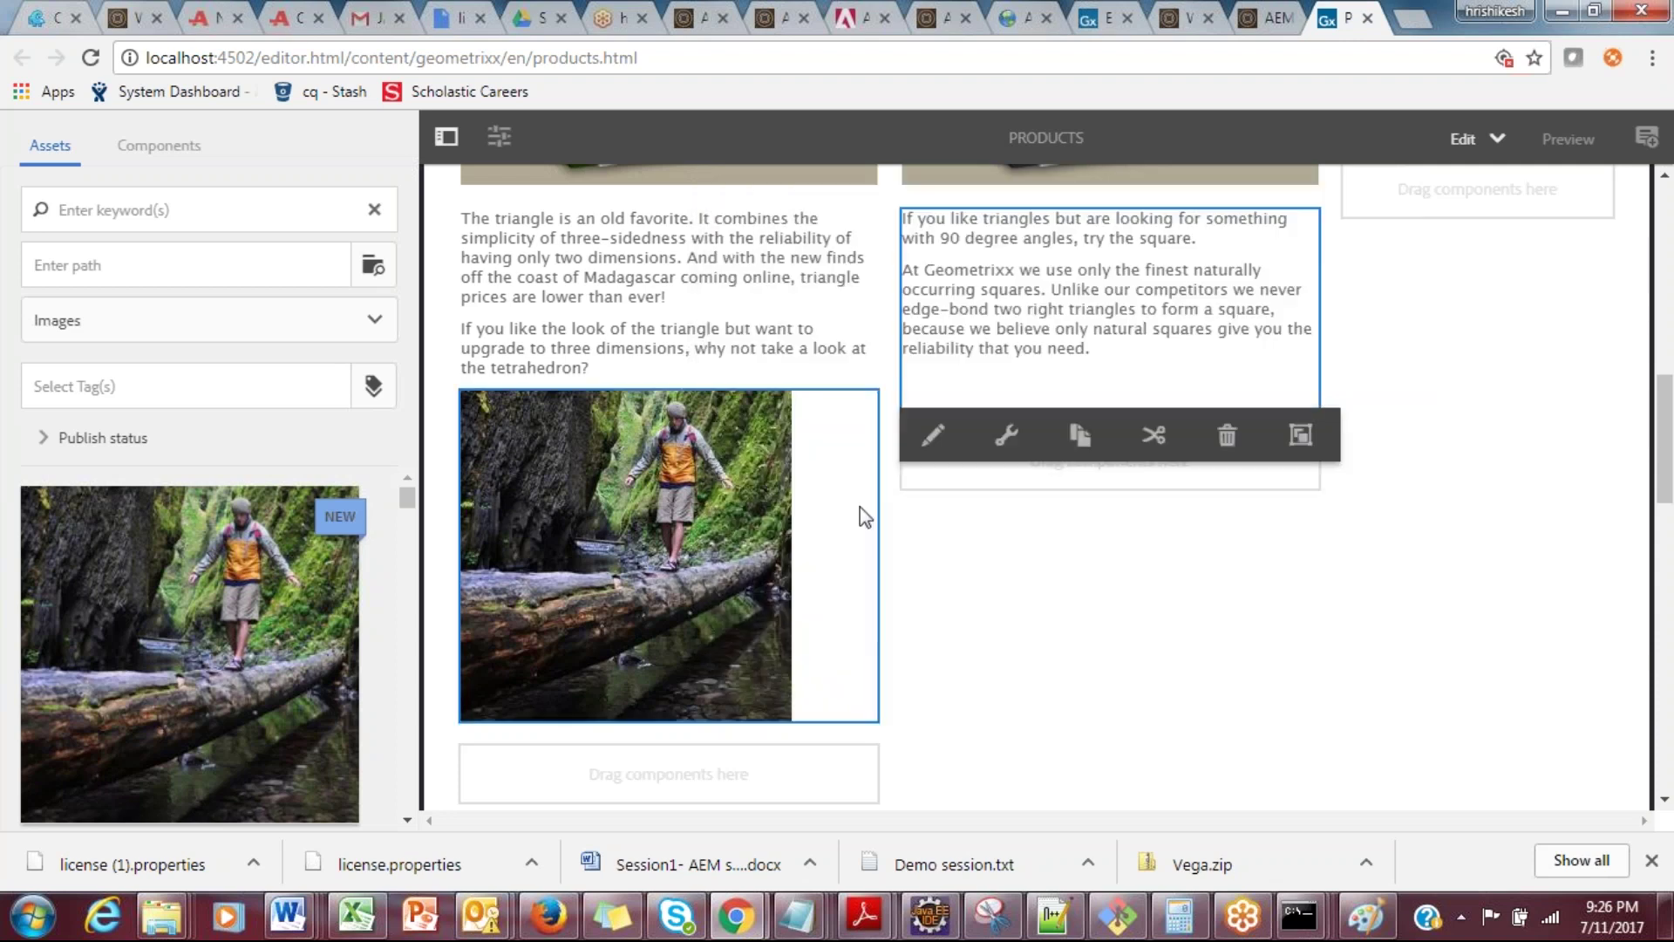
Step: Open the image component's properties and go to its Alt Text field
click(689, 494)
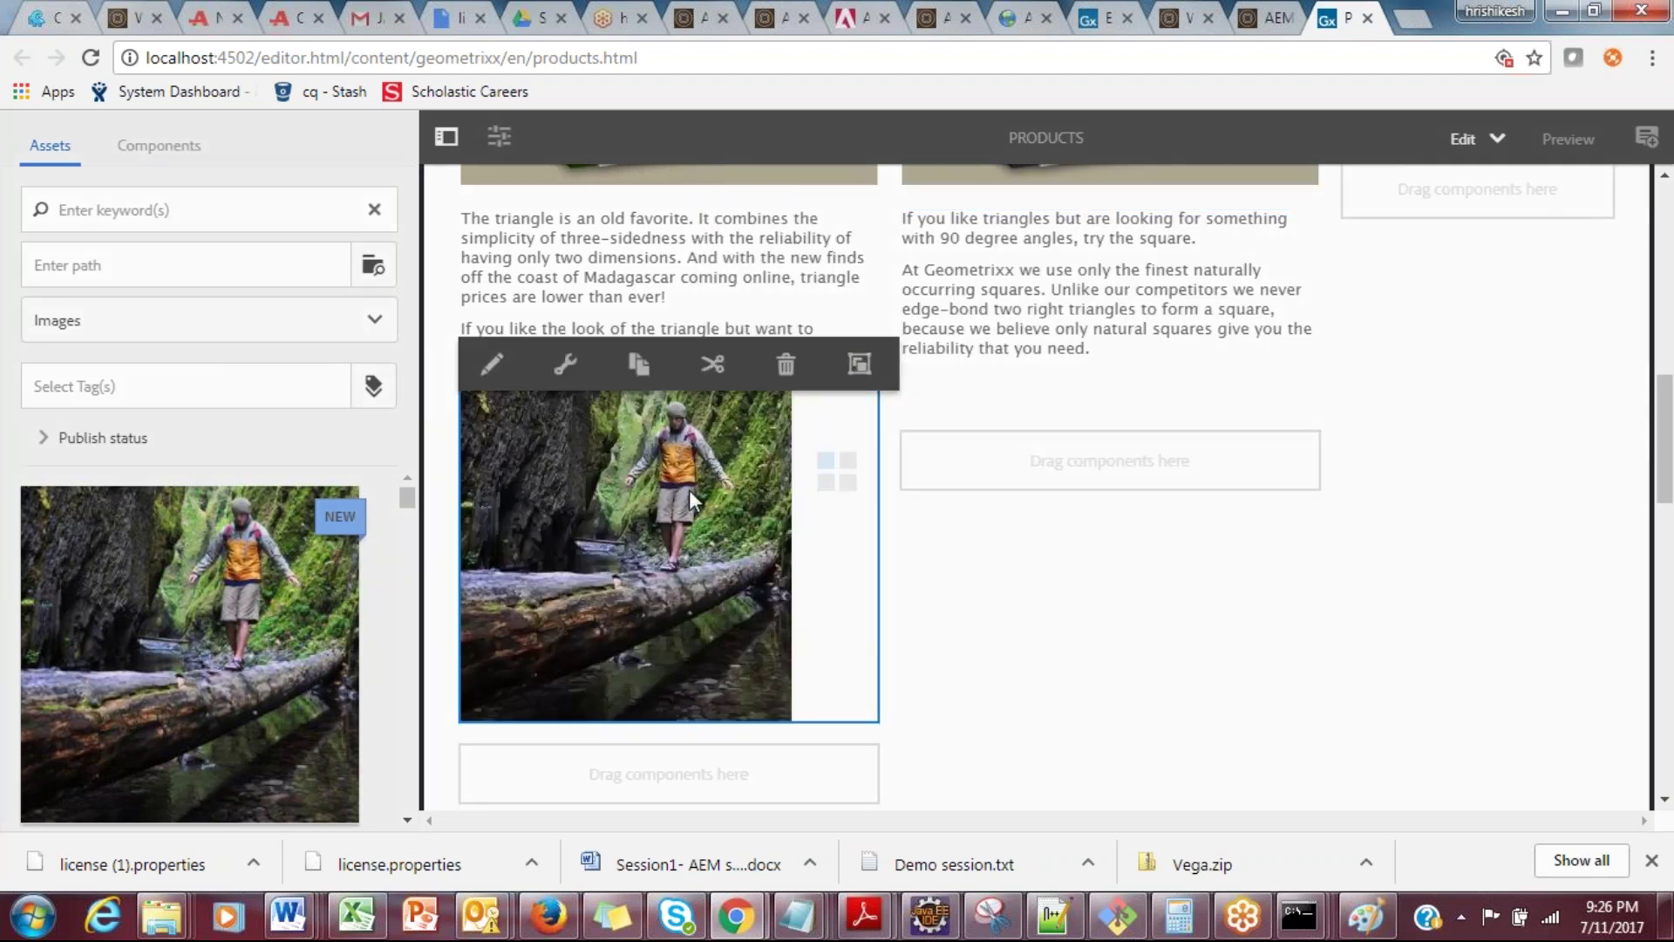
double_click(689, 490)
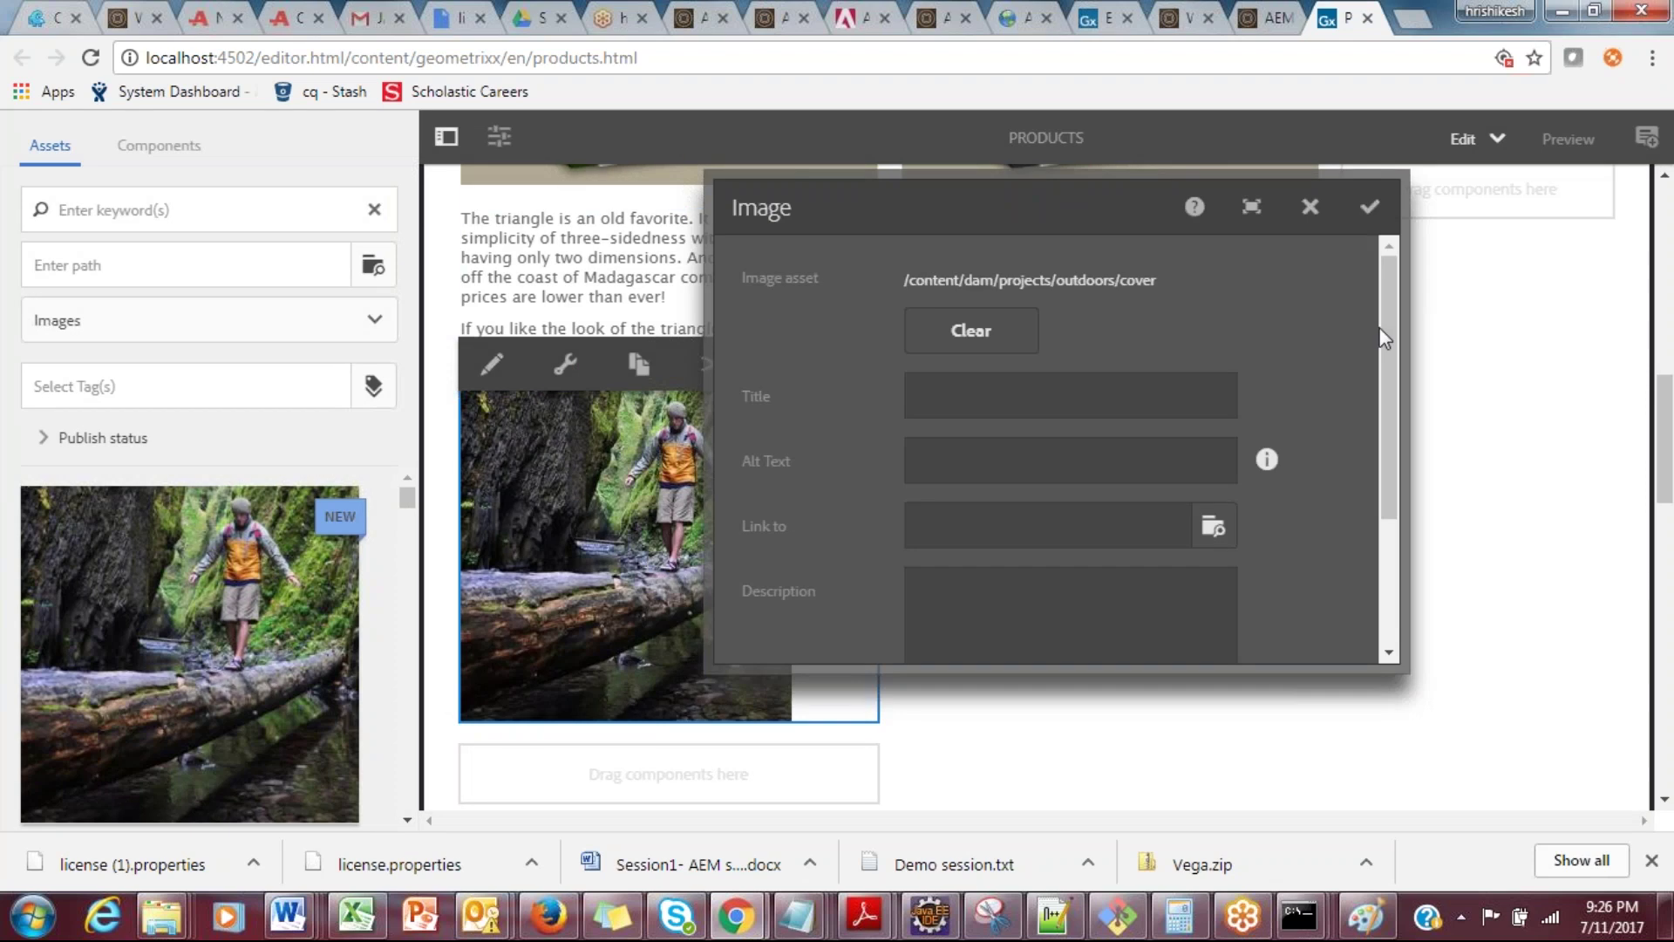
drag(1381, 328, 1322, 273)
click(1064, 479)
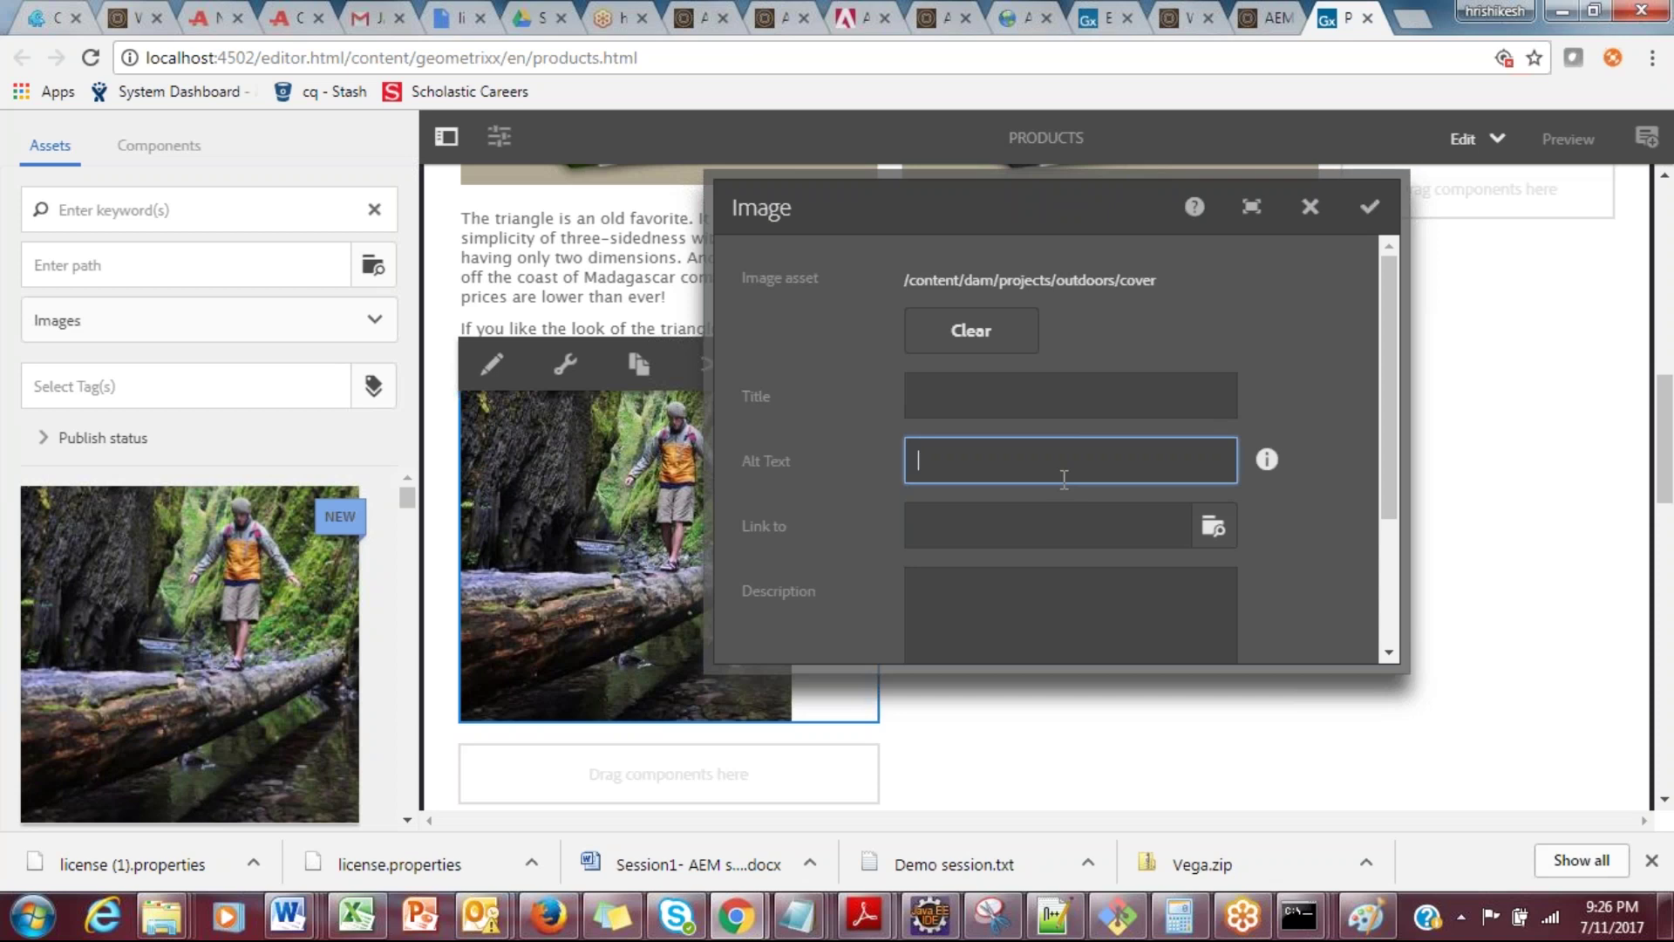
Step: Close the editor tab and reopen the Products page for editing from Sites
click(1368, 18)
mouse_move(438, 452)
click(403, 452)
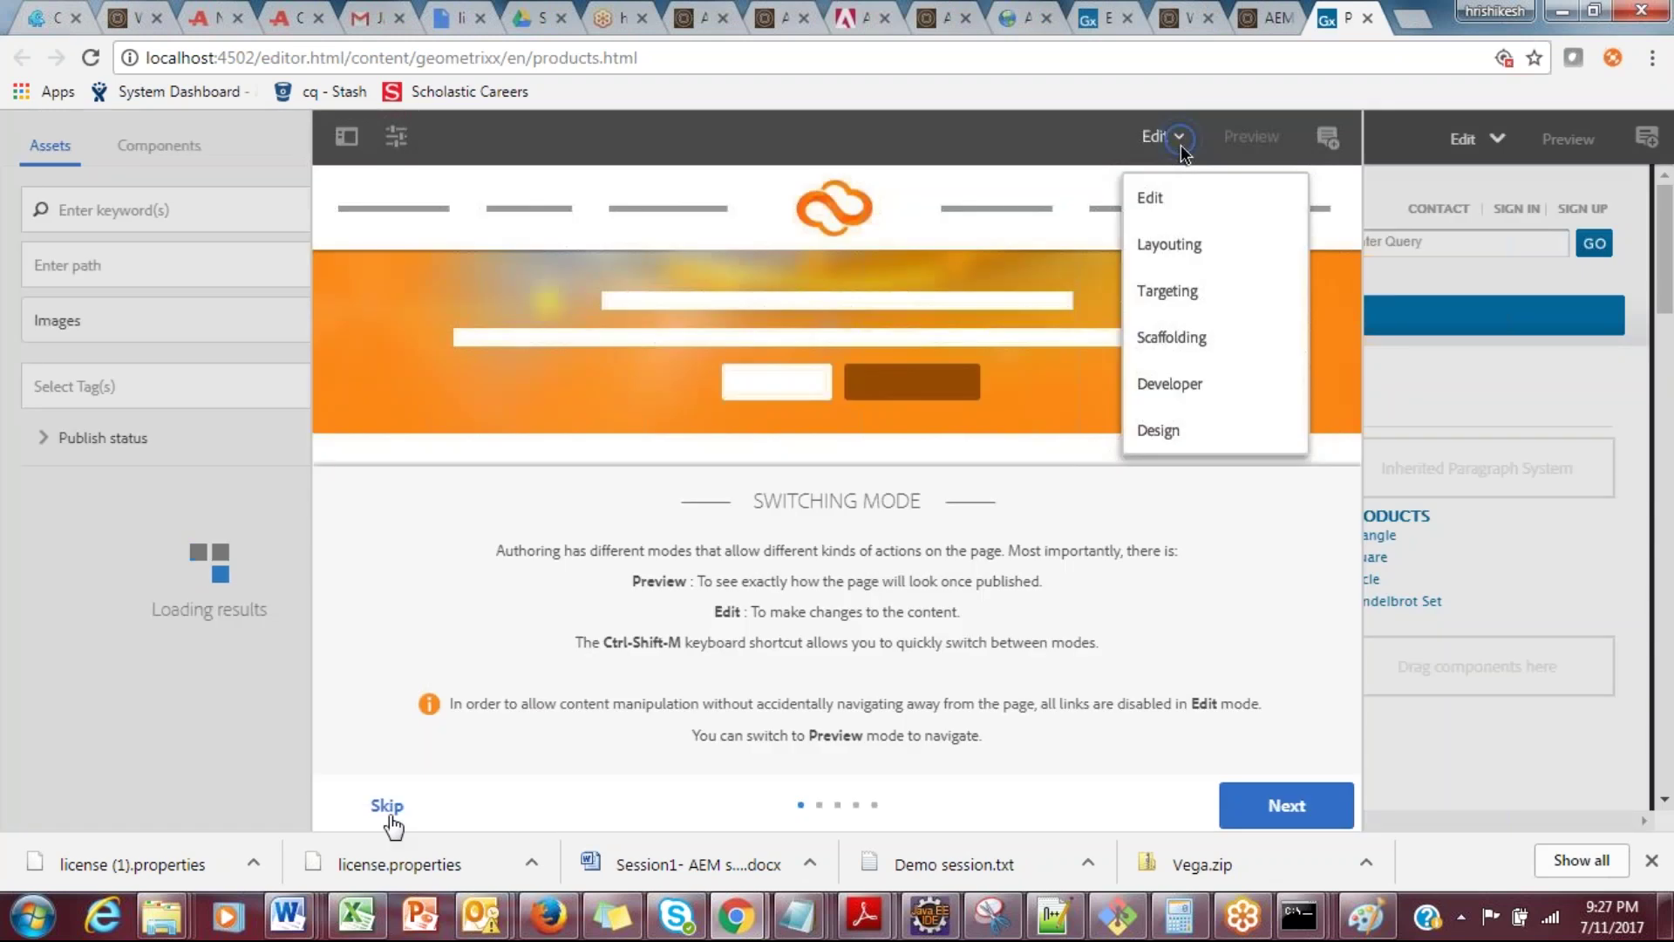
Step: Dismiss the Switching Mode tour with Remind me later and return to the Sites console tab
click(389, 809)
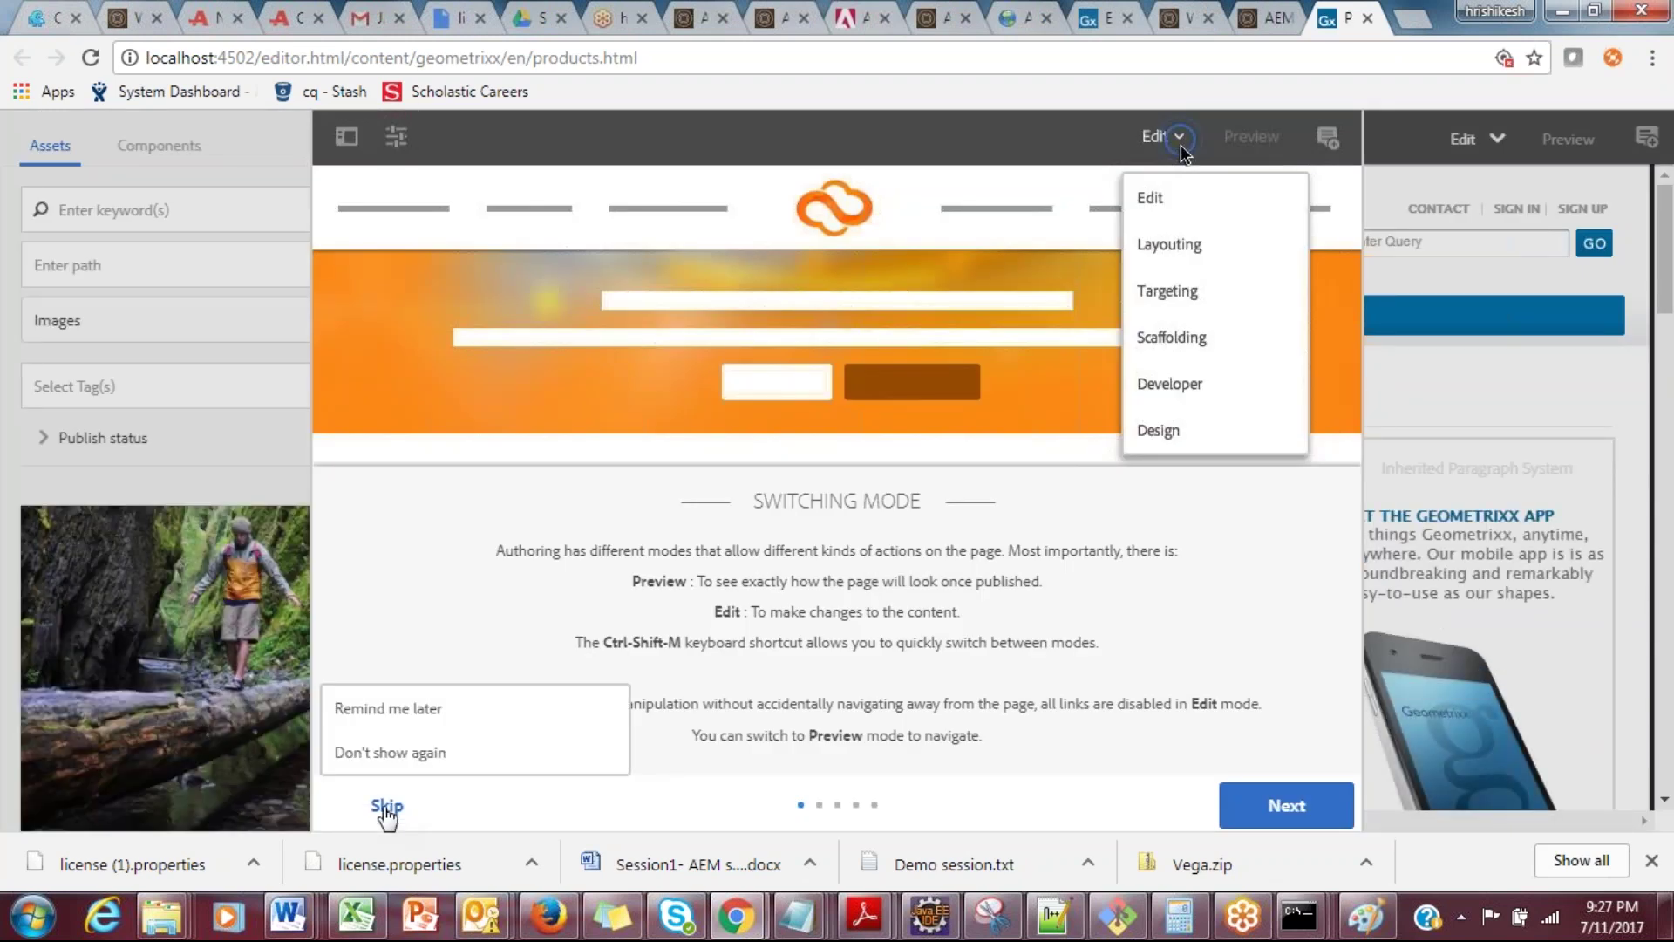
click(375, 710)
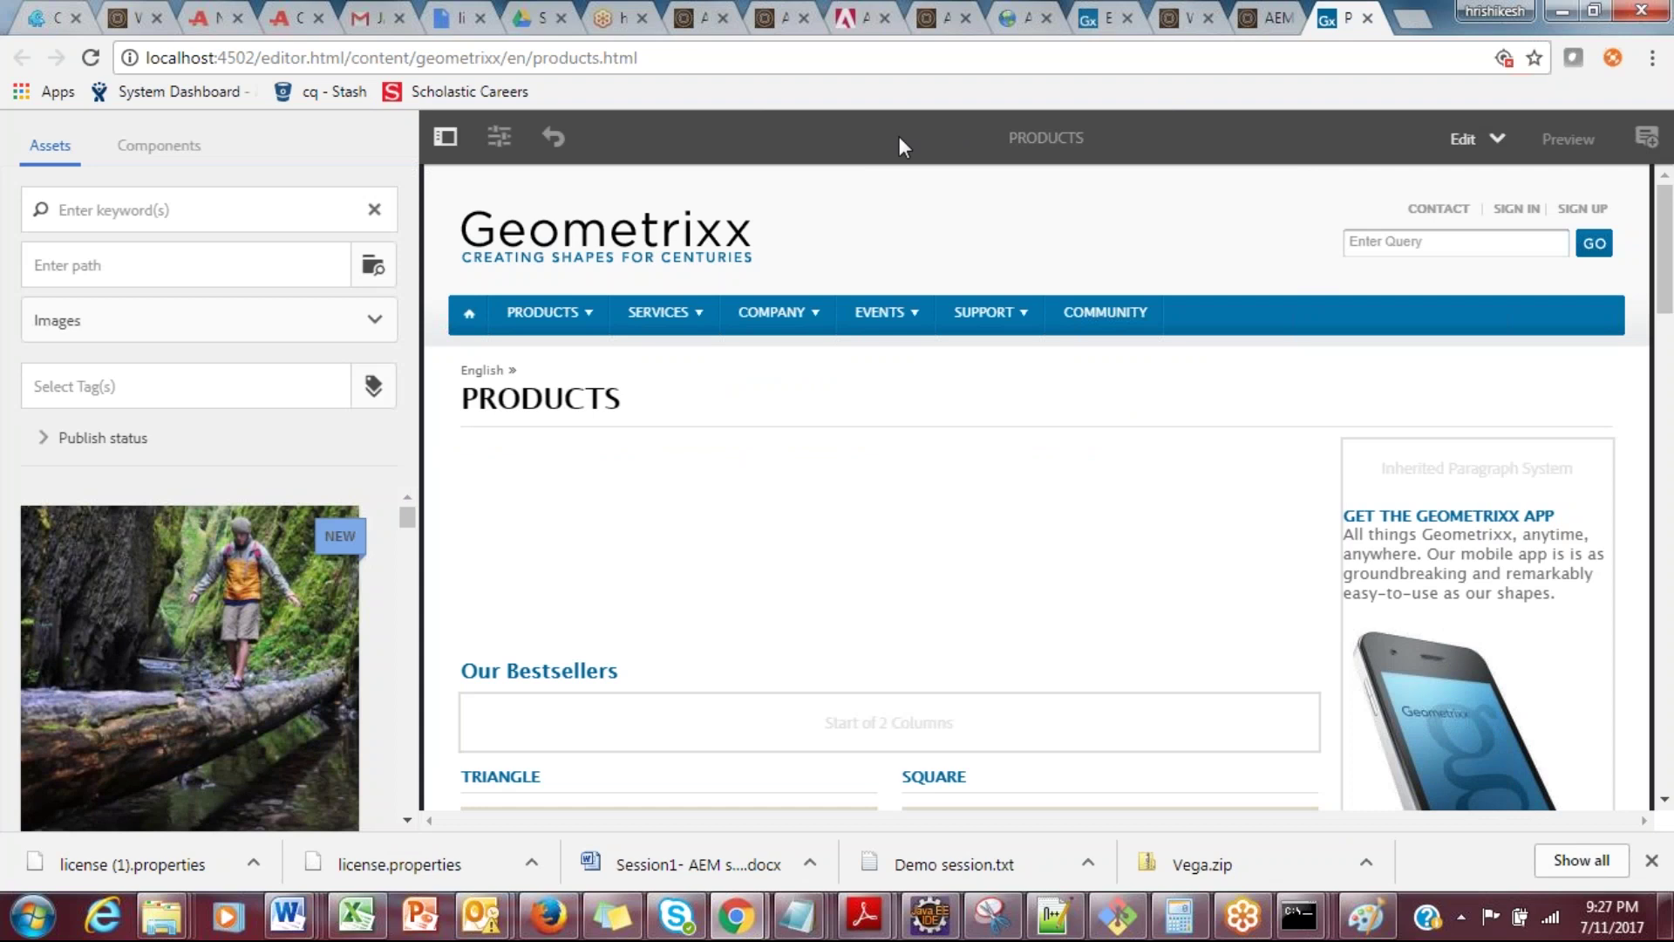
click(1268, 19)
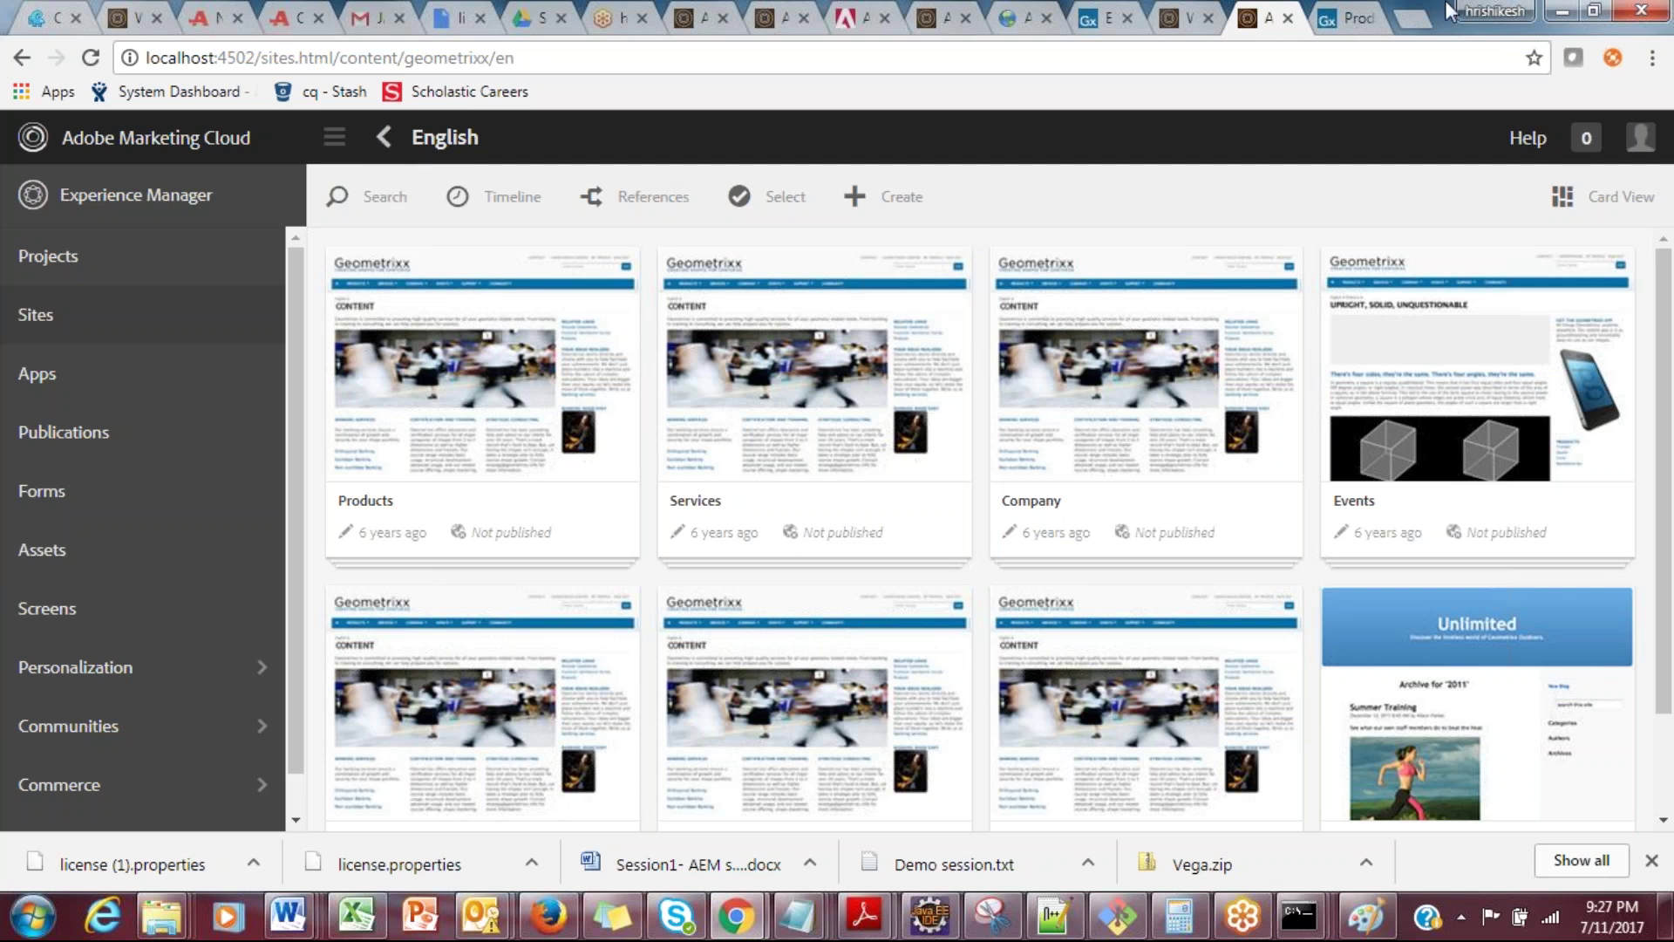
Step: Load localhost:4502/welcome.htm in a new tab to show the classic AEM welcome page
click(1414, 17)
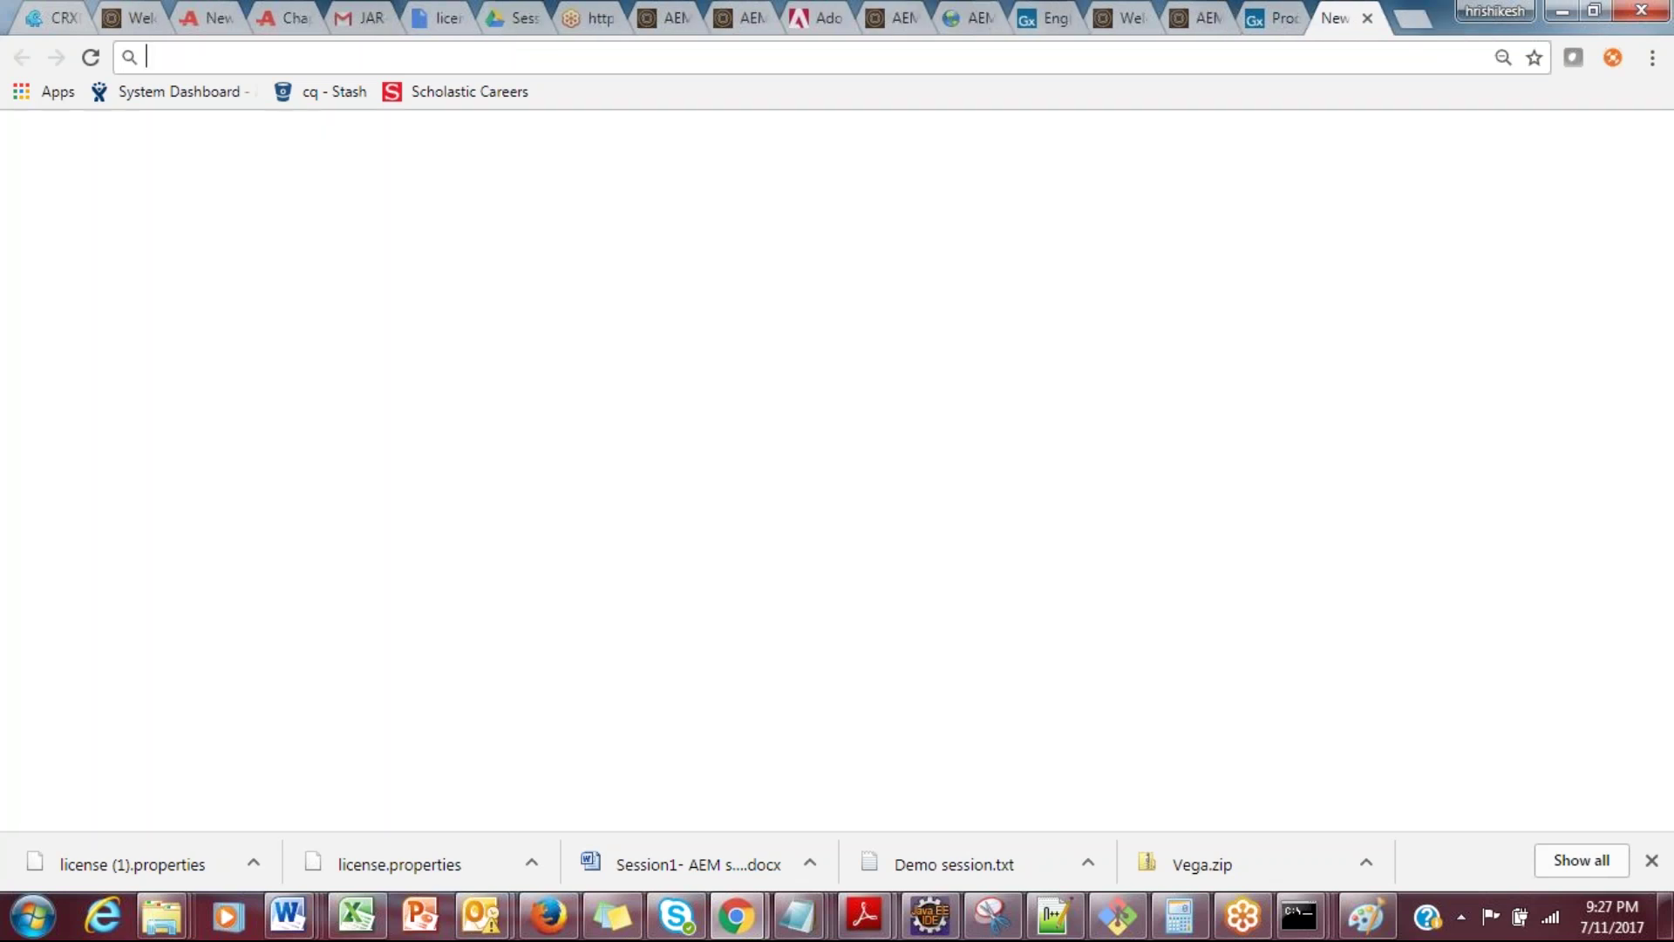
text(http://)
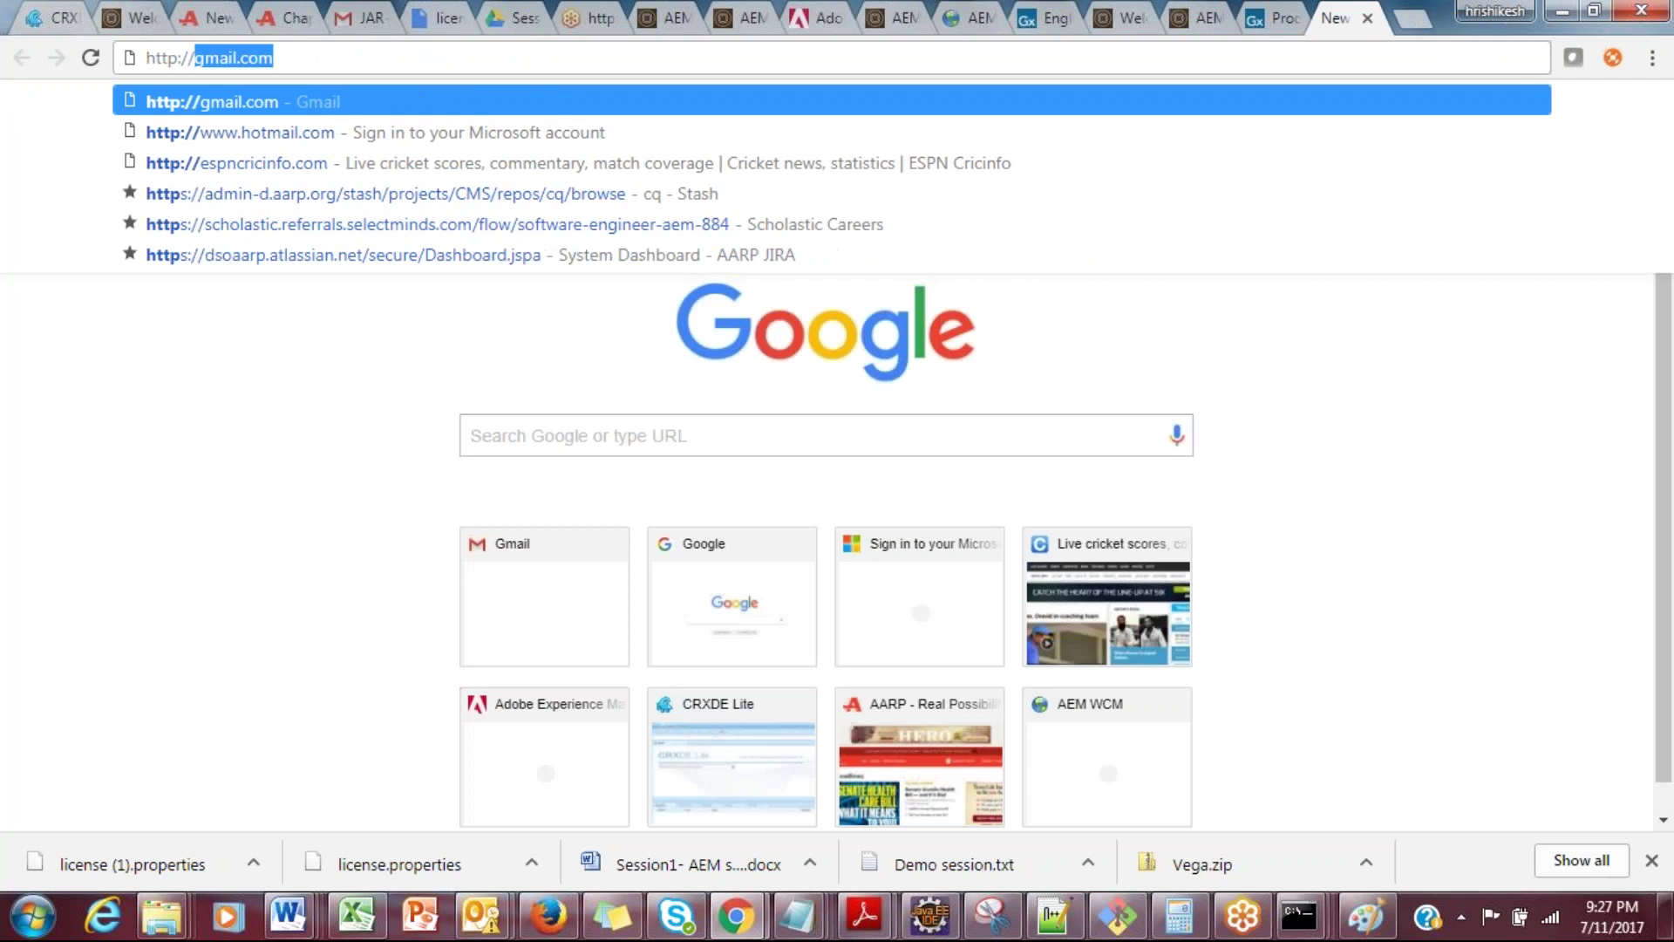
text(localhost:)
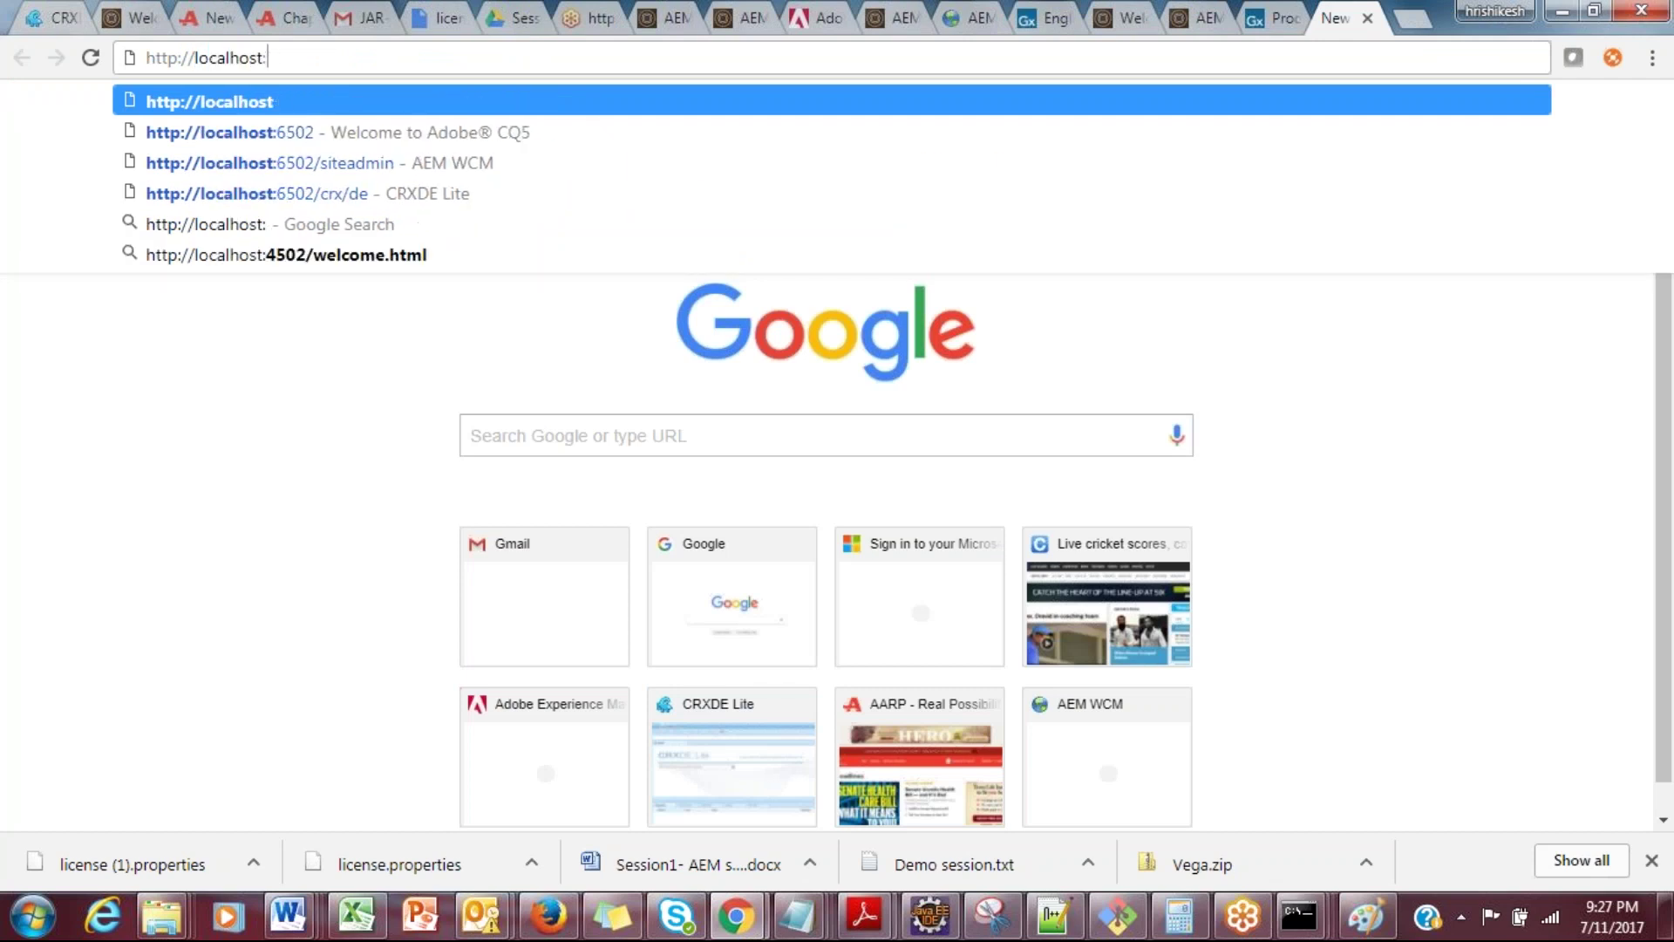
text(4502/welcome.htm)
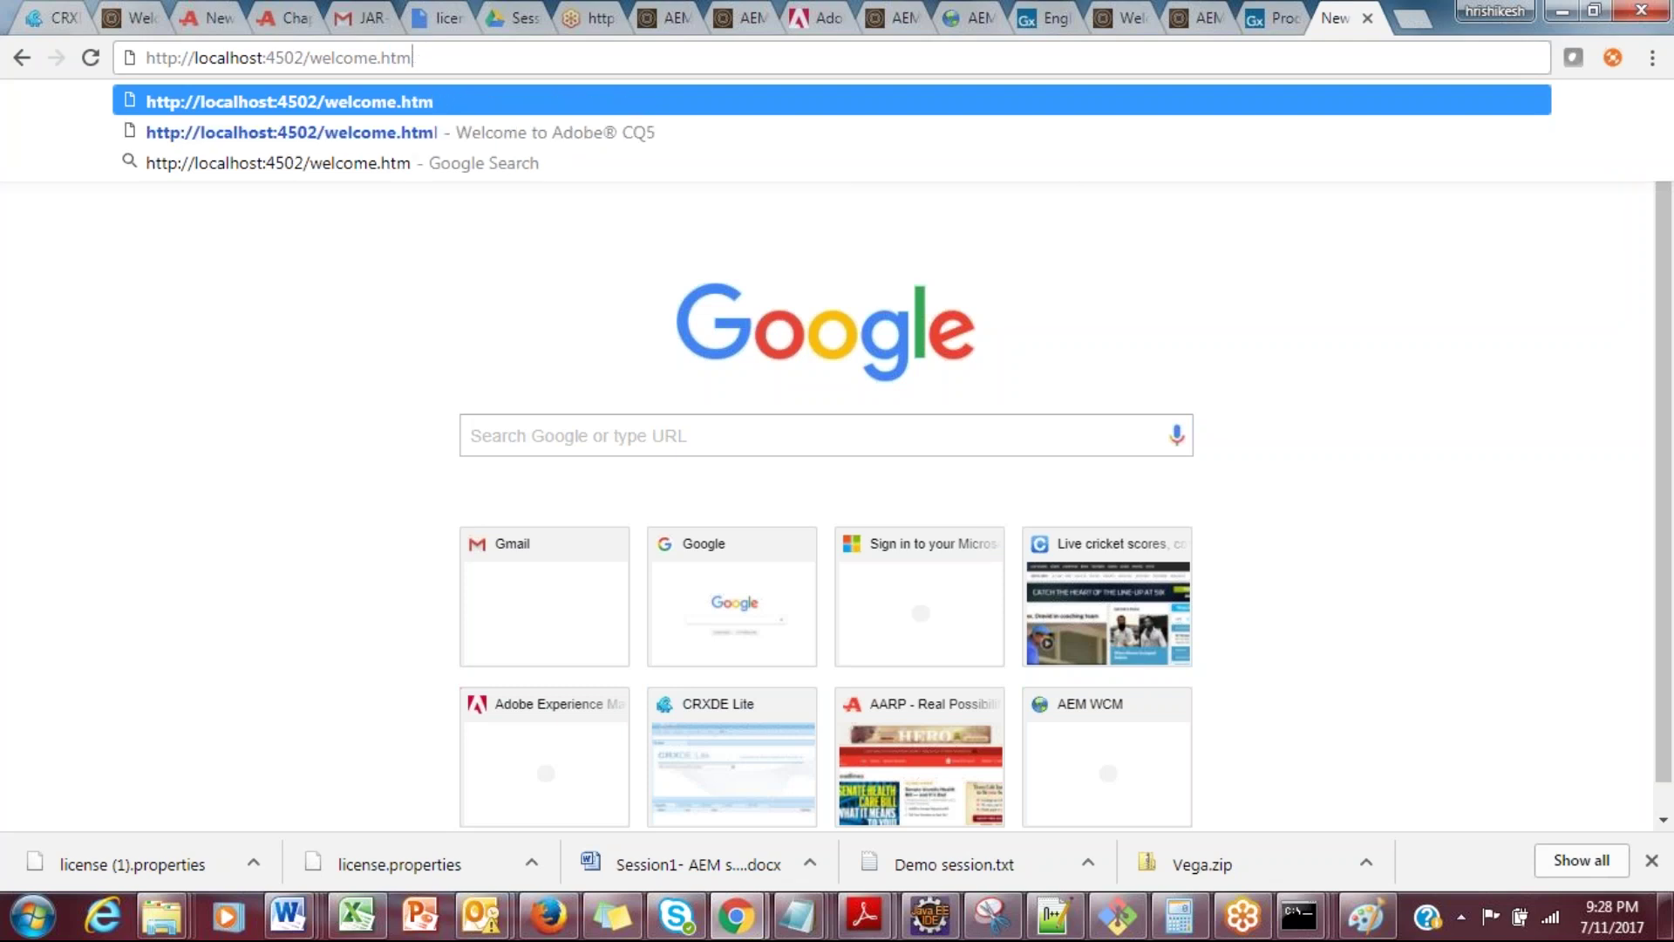
key(Return)
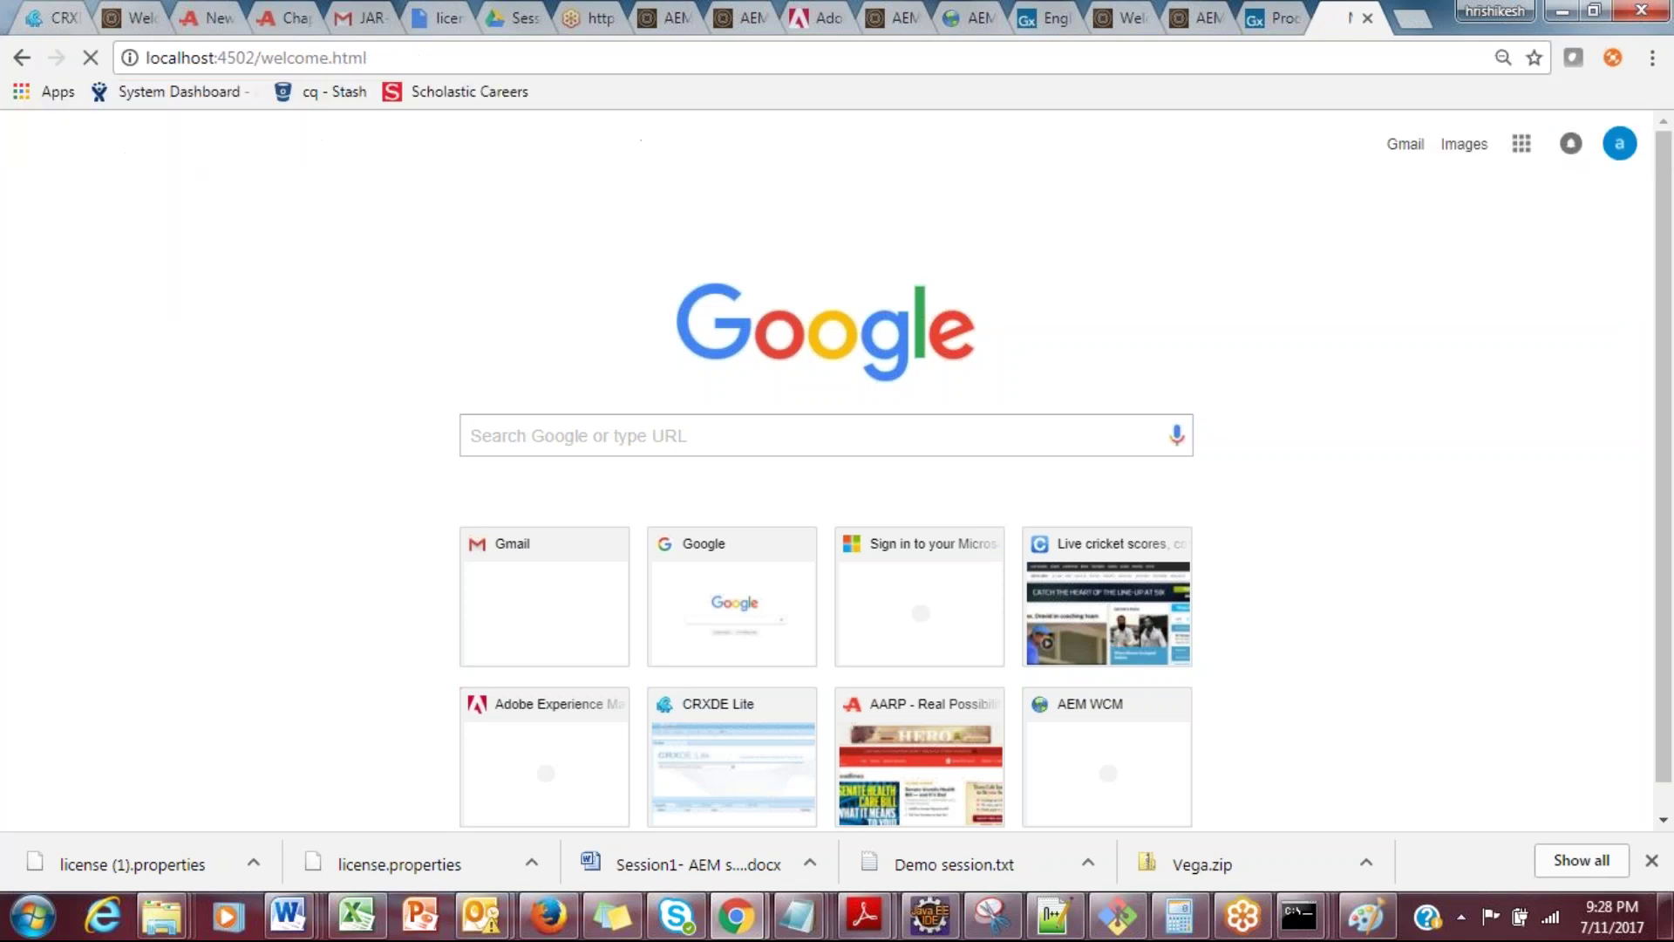
Step: Highlight the 6.1.0 version number in the welcome page footer
drag(319, 789, 406, 793)
click(406, 791)
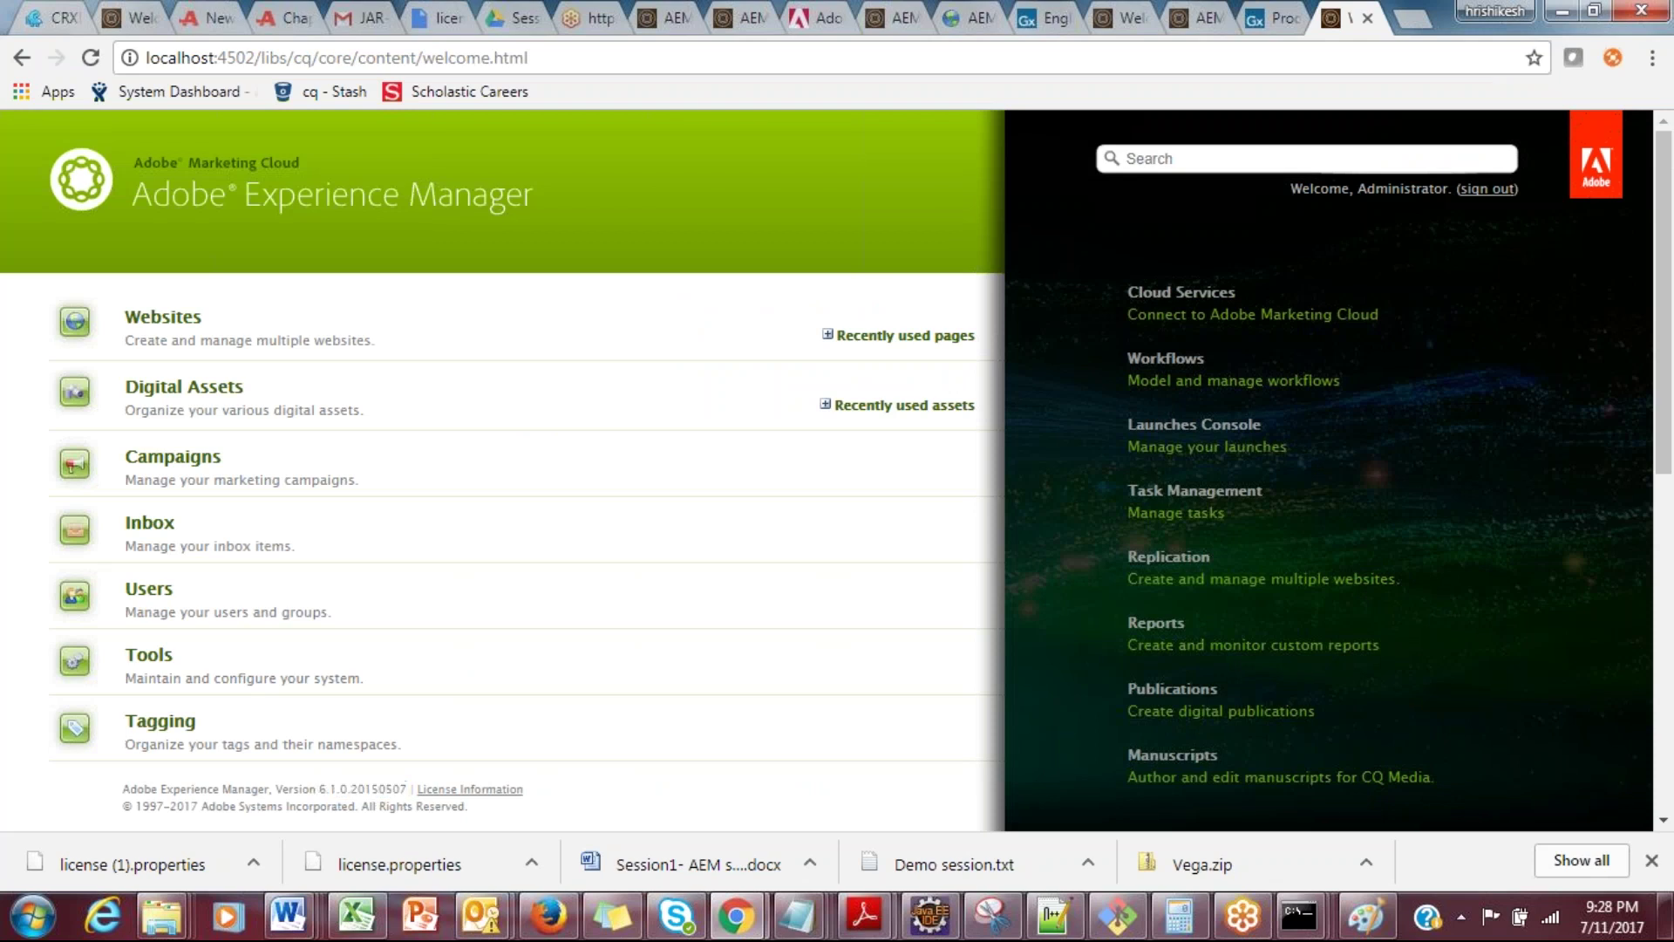
drag(320, 790, 351, 806)
click(348, 792)
drag(328, 789, 358, 795)
click(1408, 25)
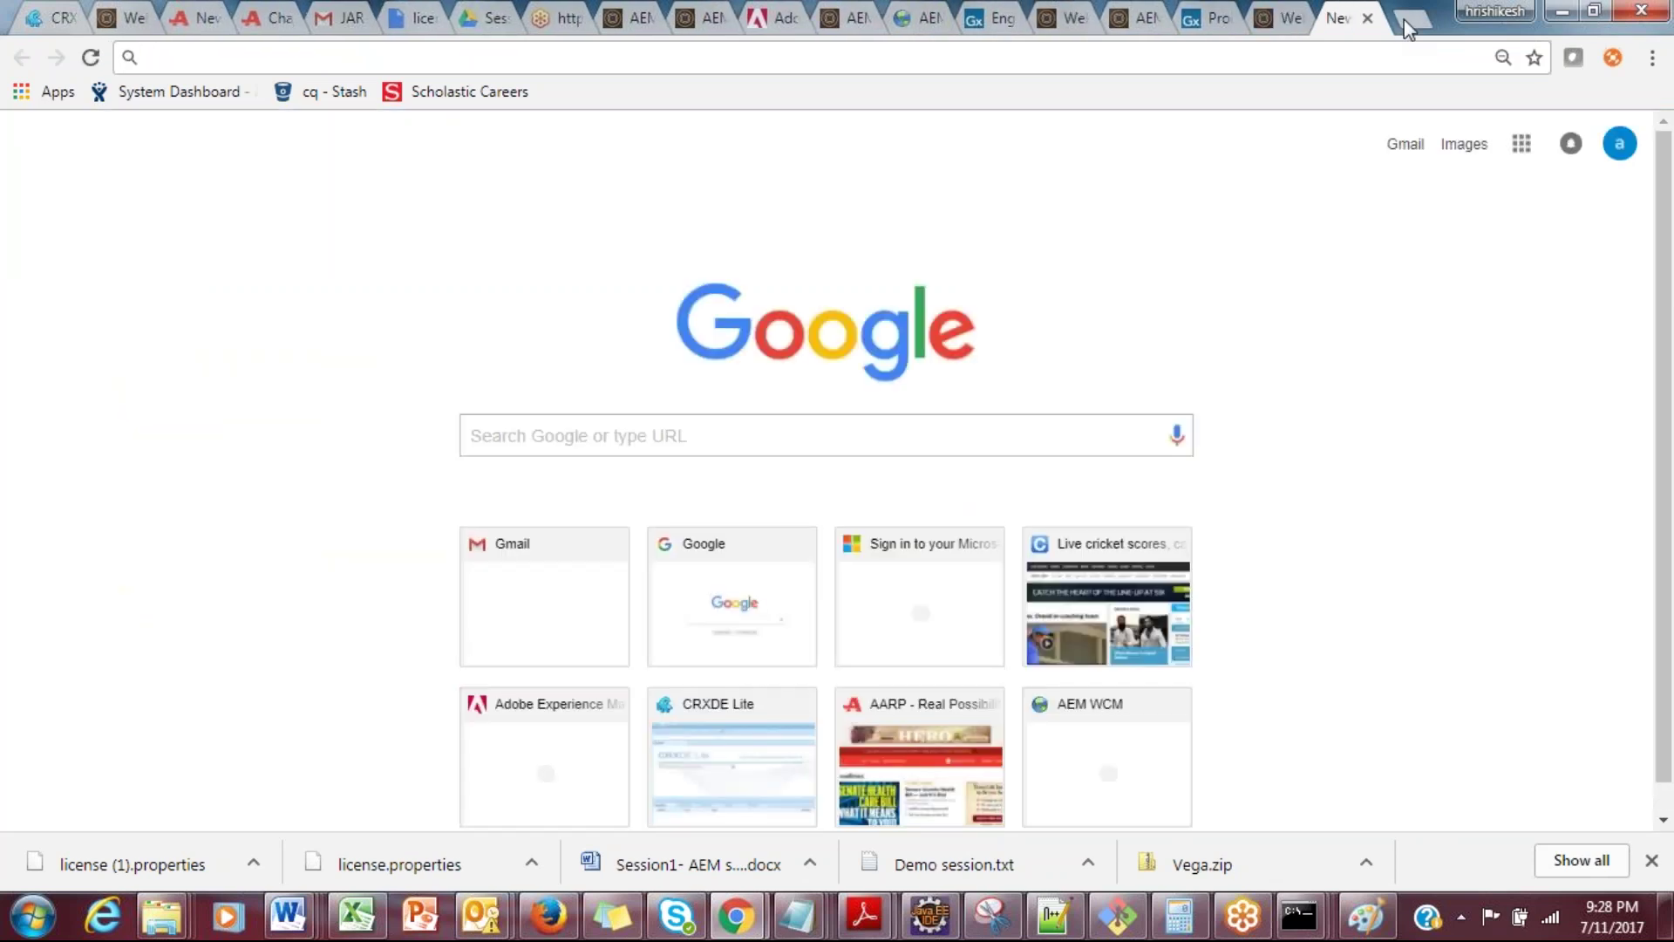
text(http://loc)
key(End)
key(BackSpace)
key(BackSpace)
key(BackSpace)
key(BackSpace)
text(4502)
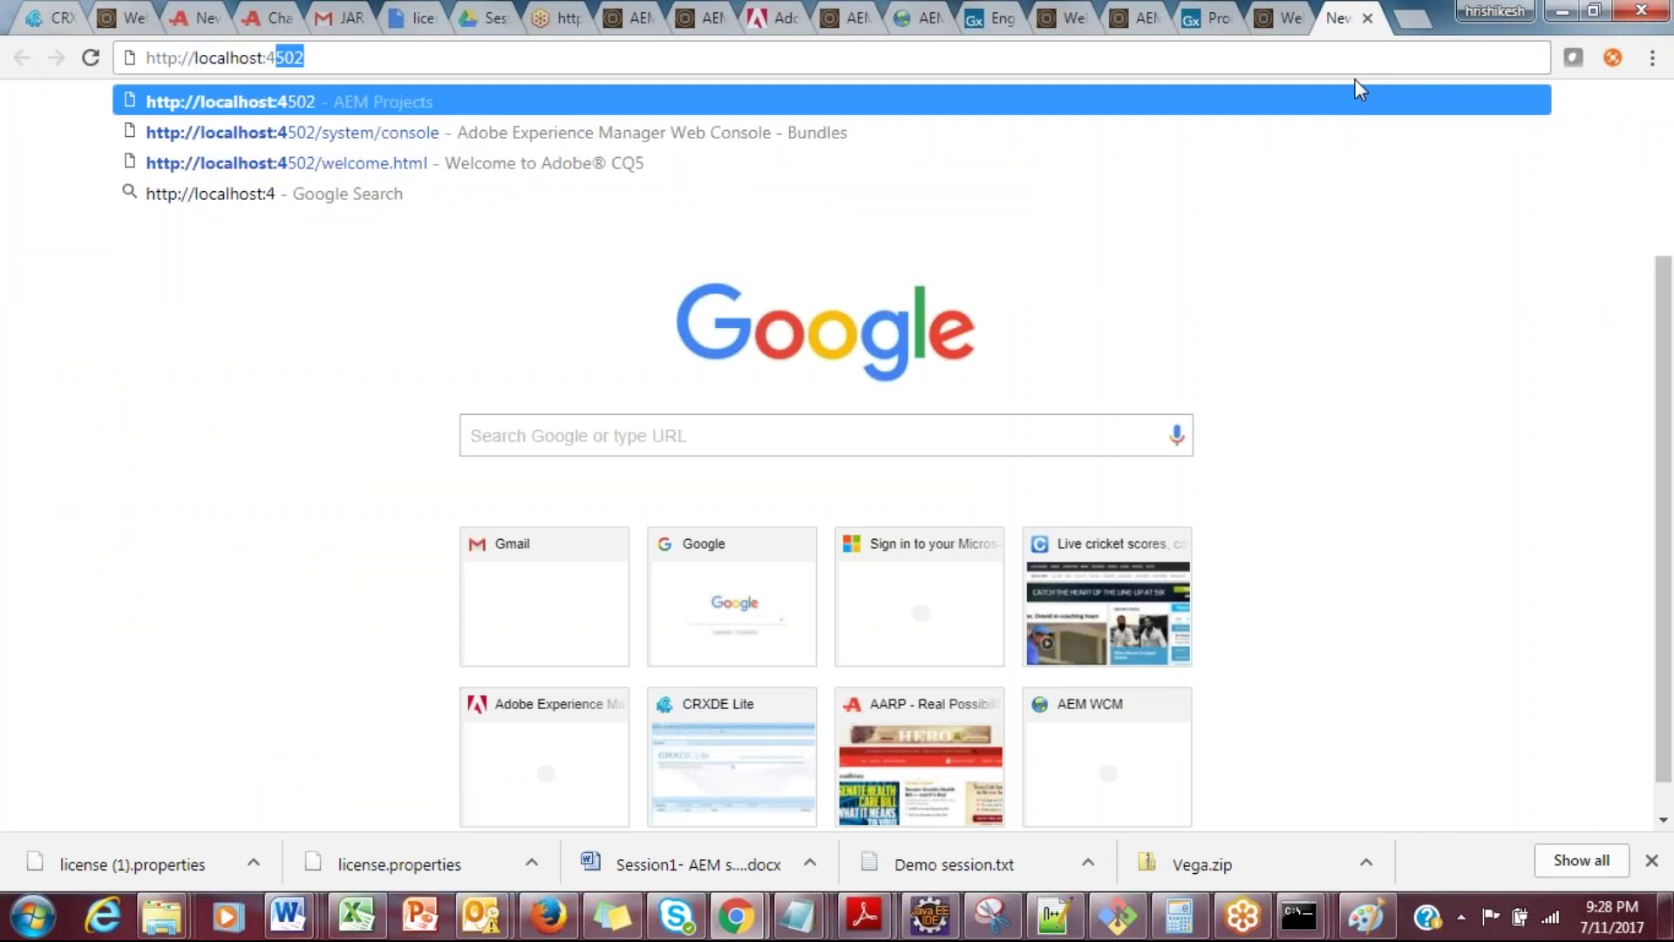
text(/welcome.h)
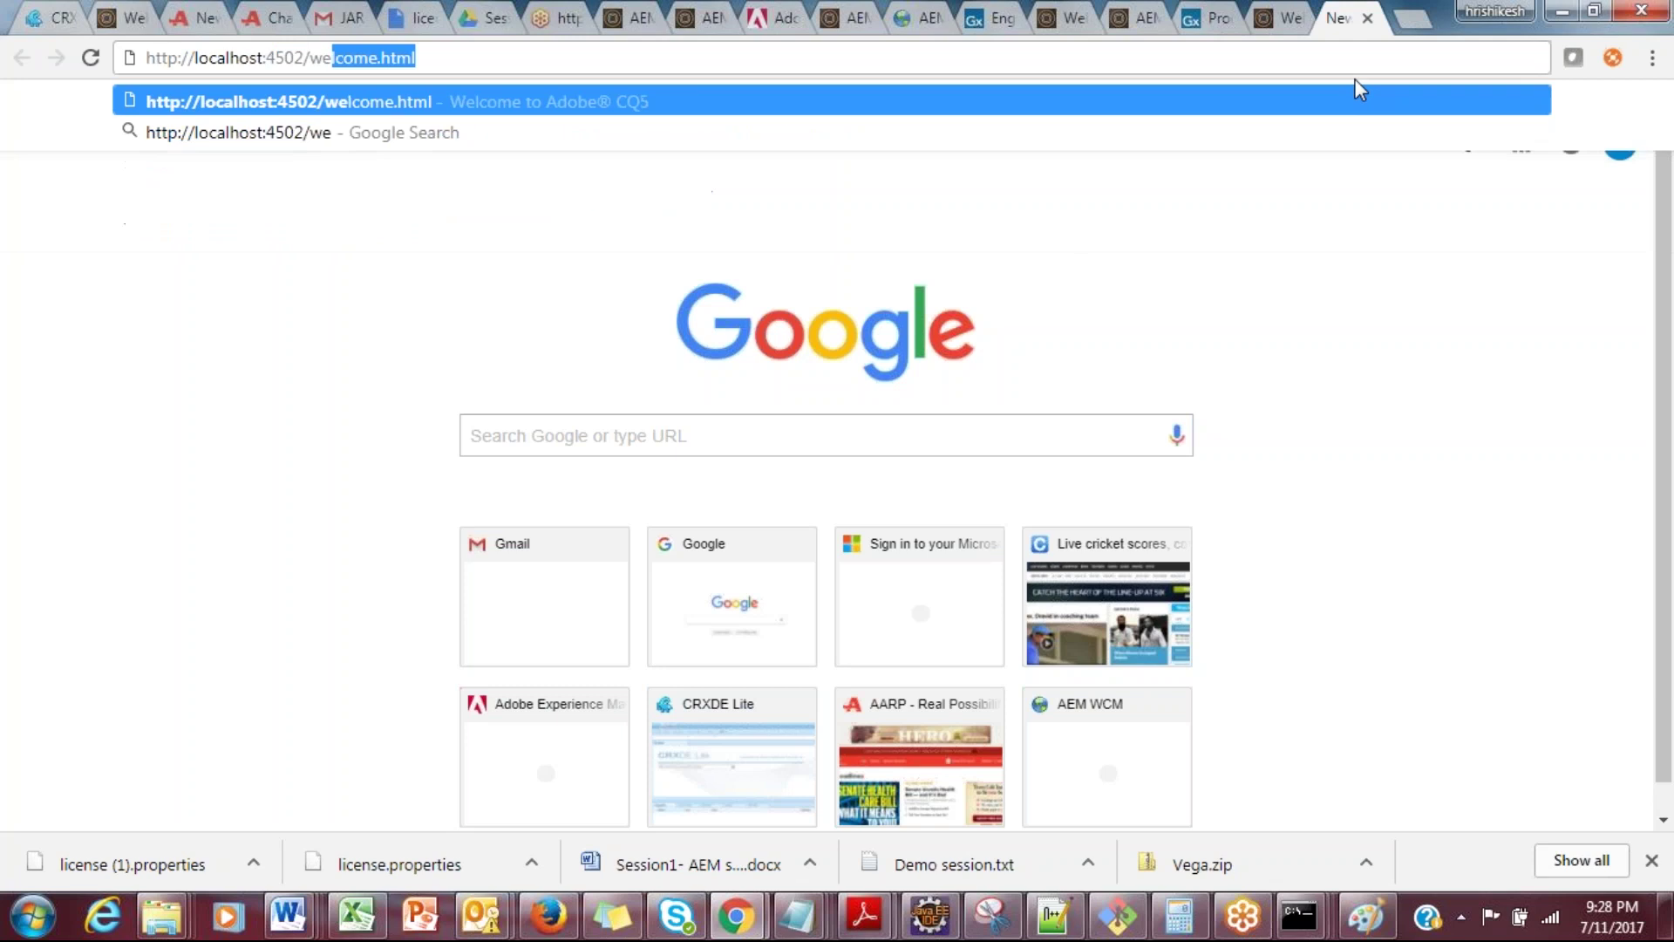
text(t)
key(BackSpace)
text(html)
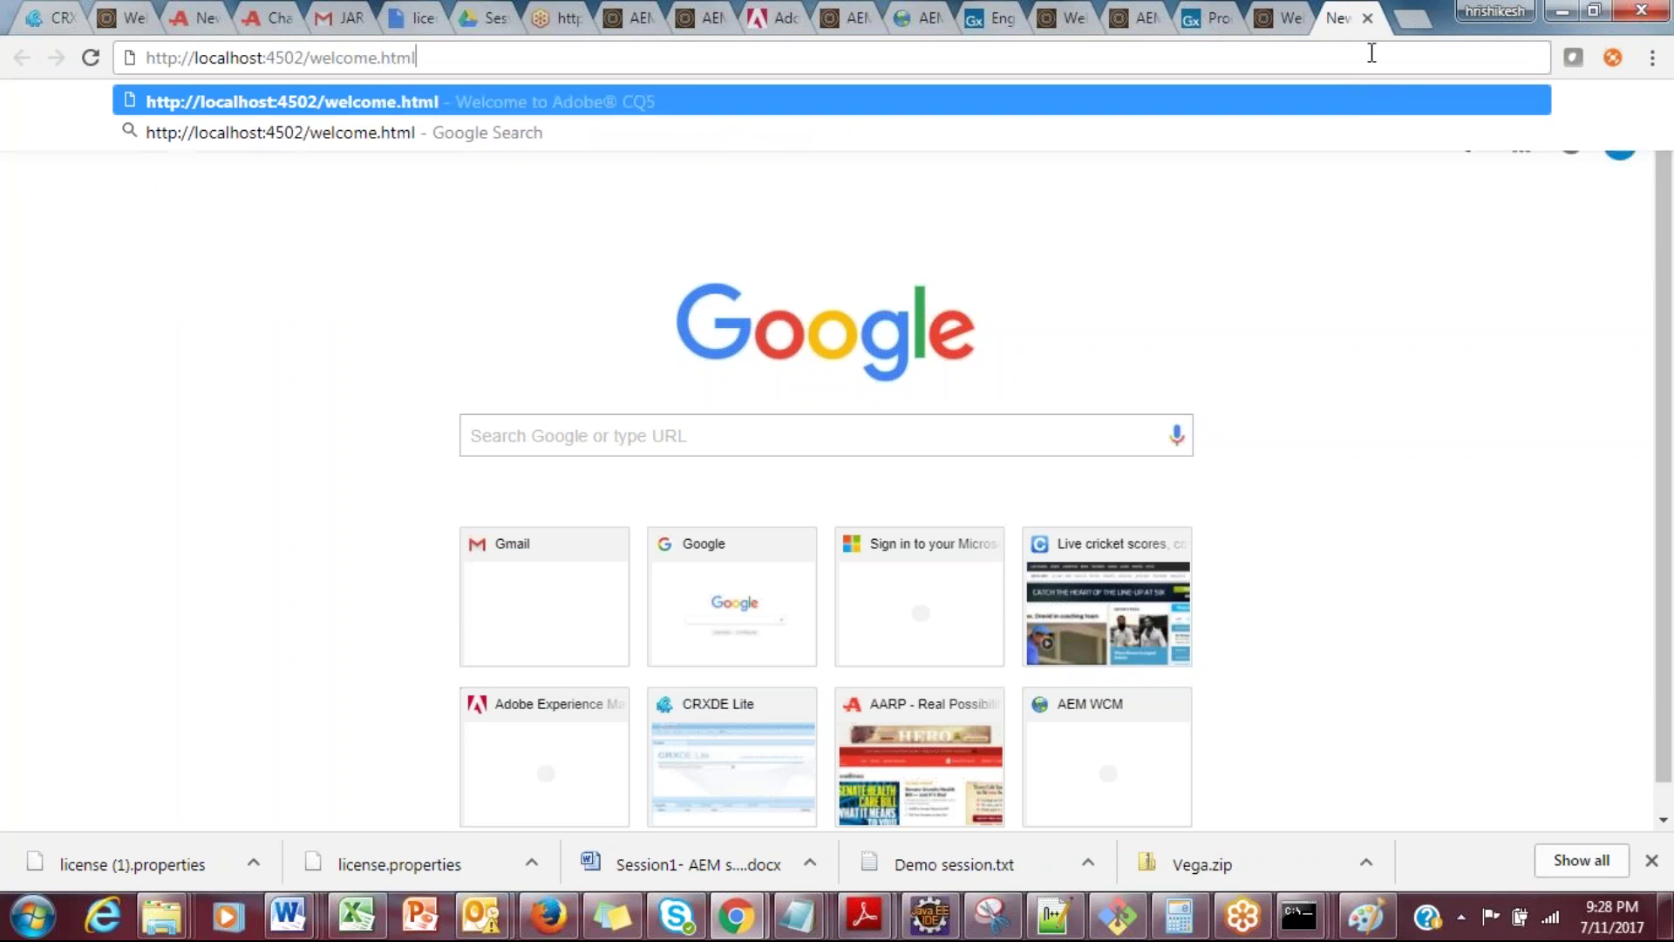
key(BackSpace)
key(BackSpace)
key(BackSpace)
key(BackSpace)
key(BackSpace)
key(BackSpace)
key(BackSpace)
key(BackSpace)
key(BackSpace)
key(BackSpace)
key(BackSpace)
key(BackSpace)
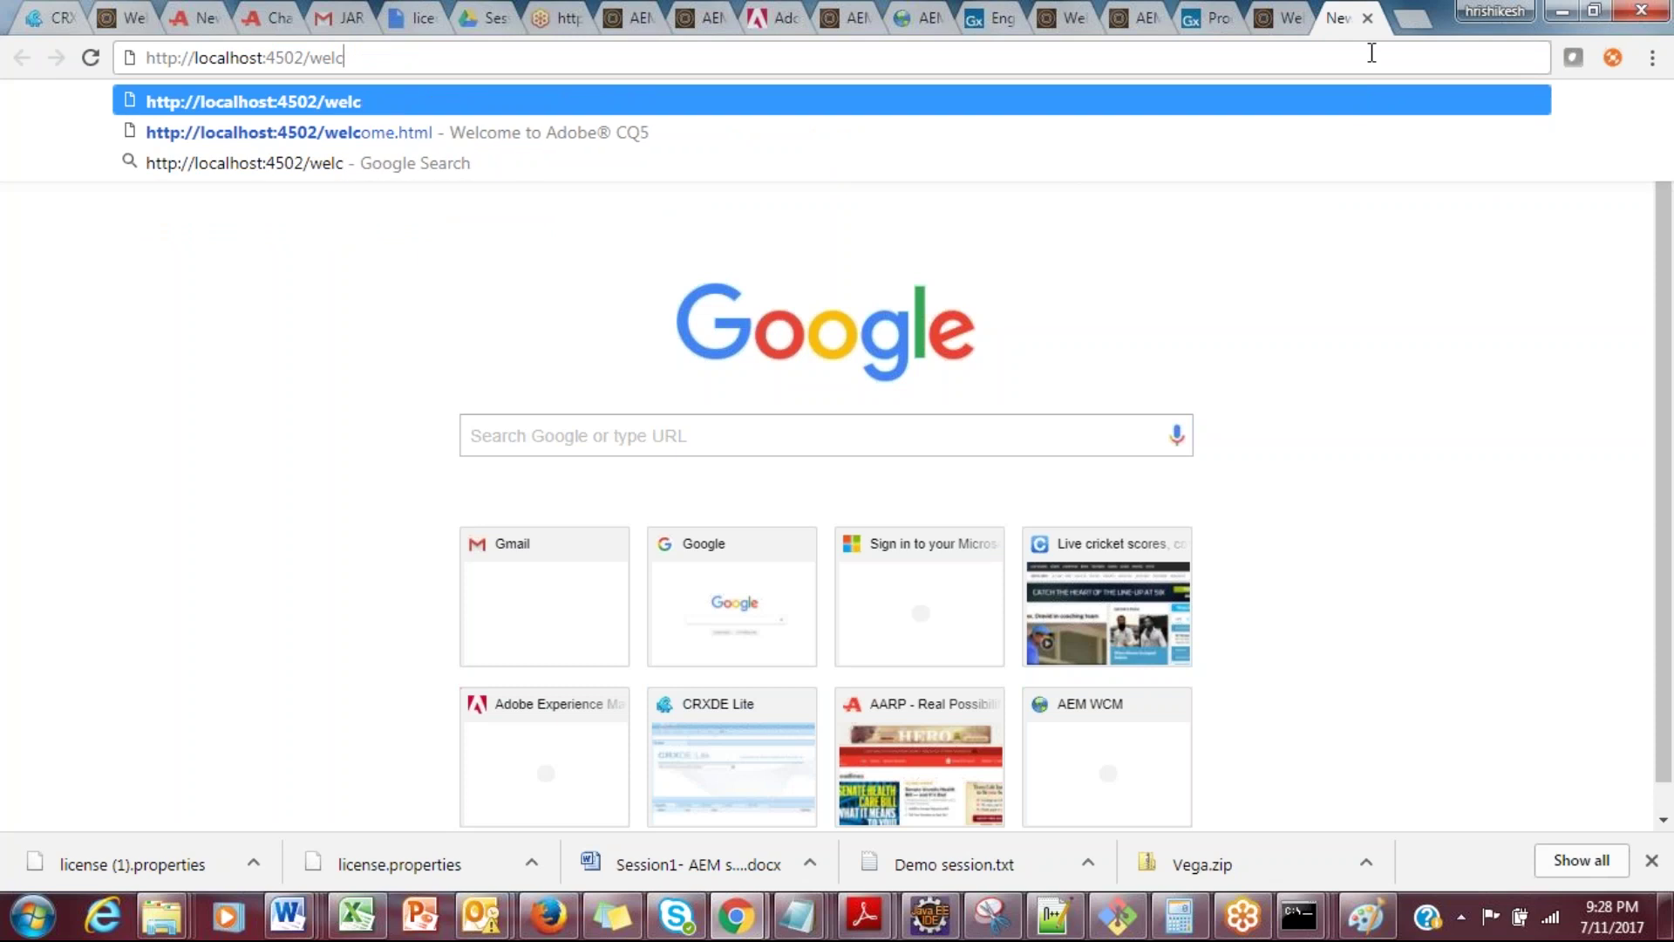
text(/)
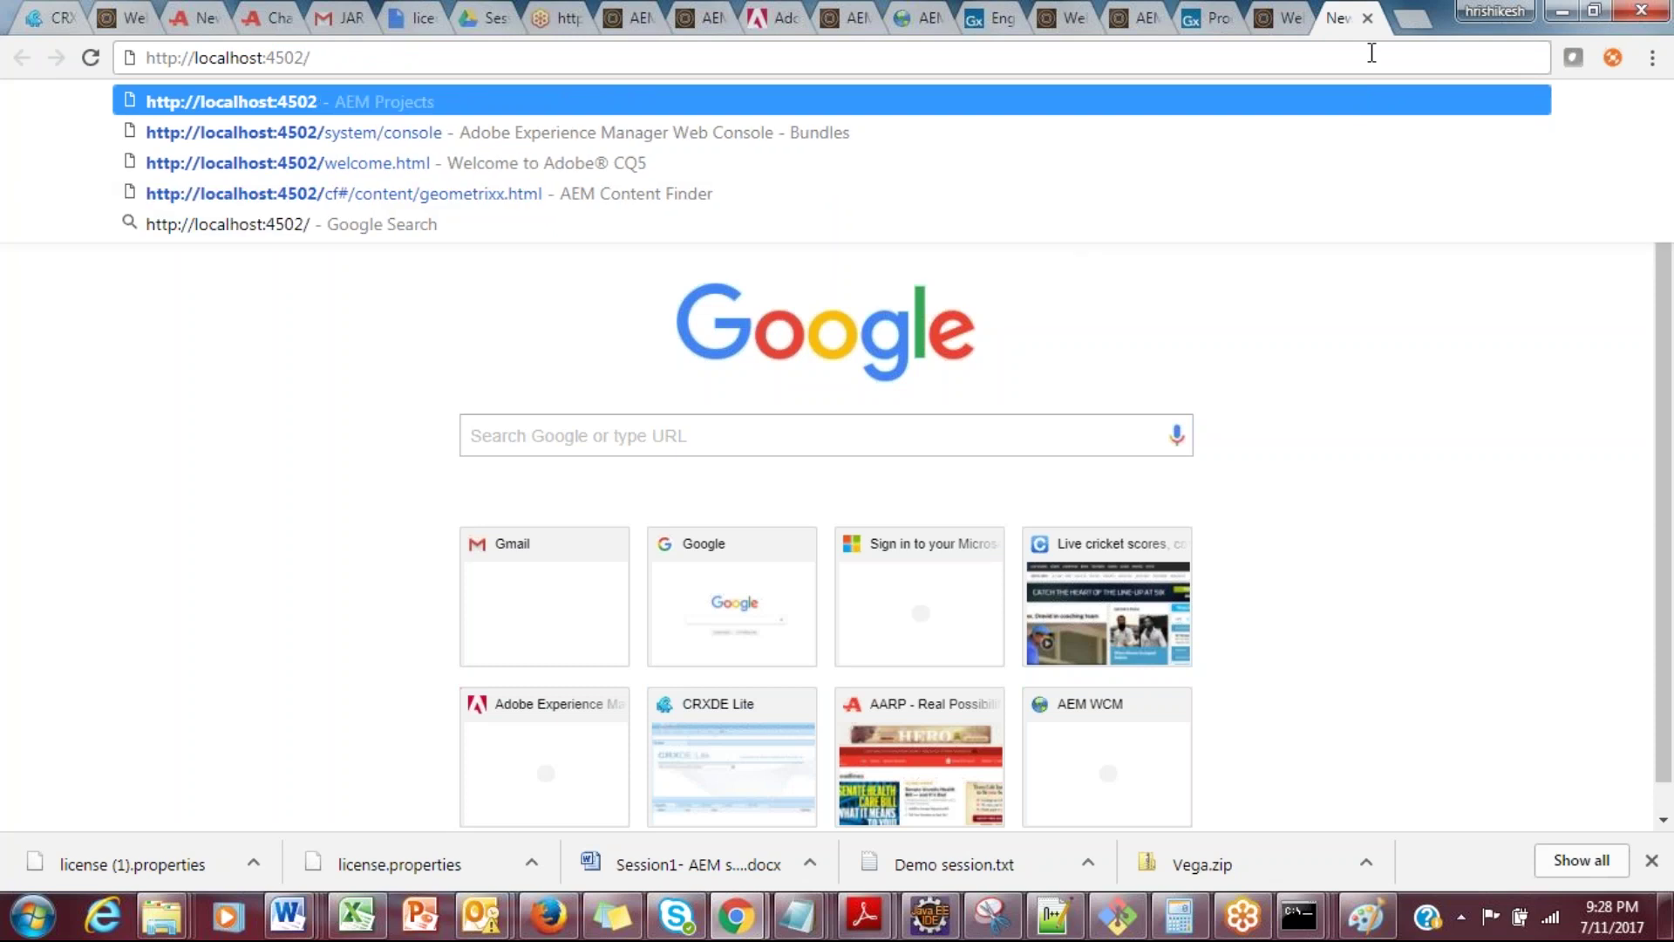
key(shift+Left)
key(Right)
key(Return)
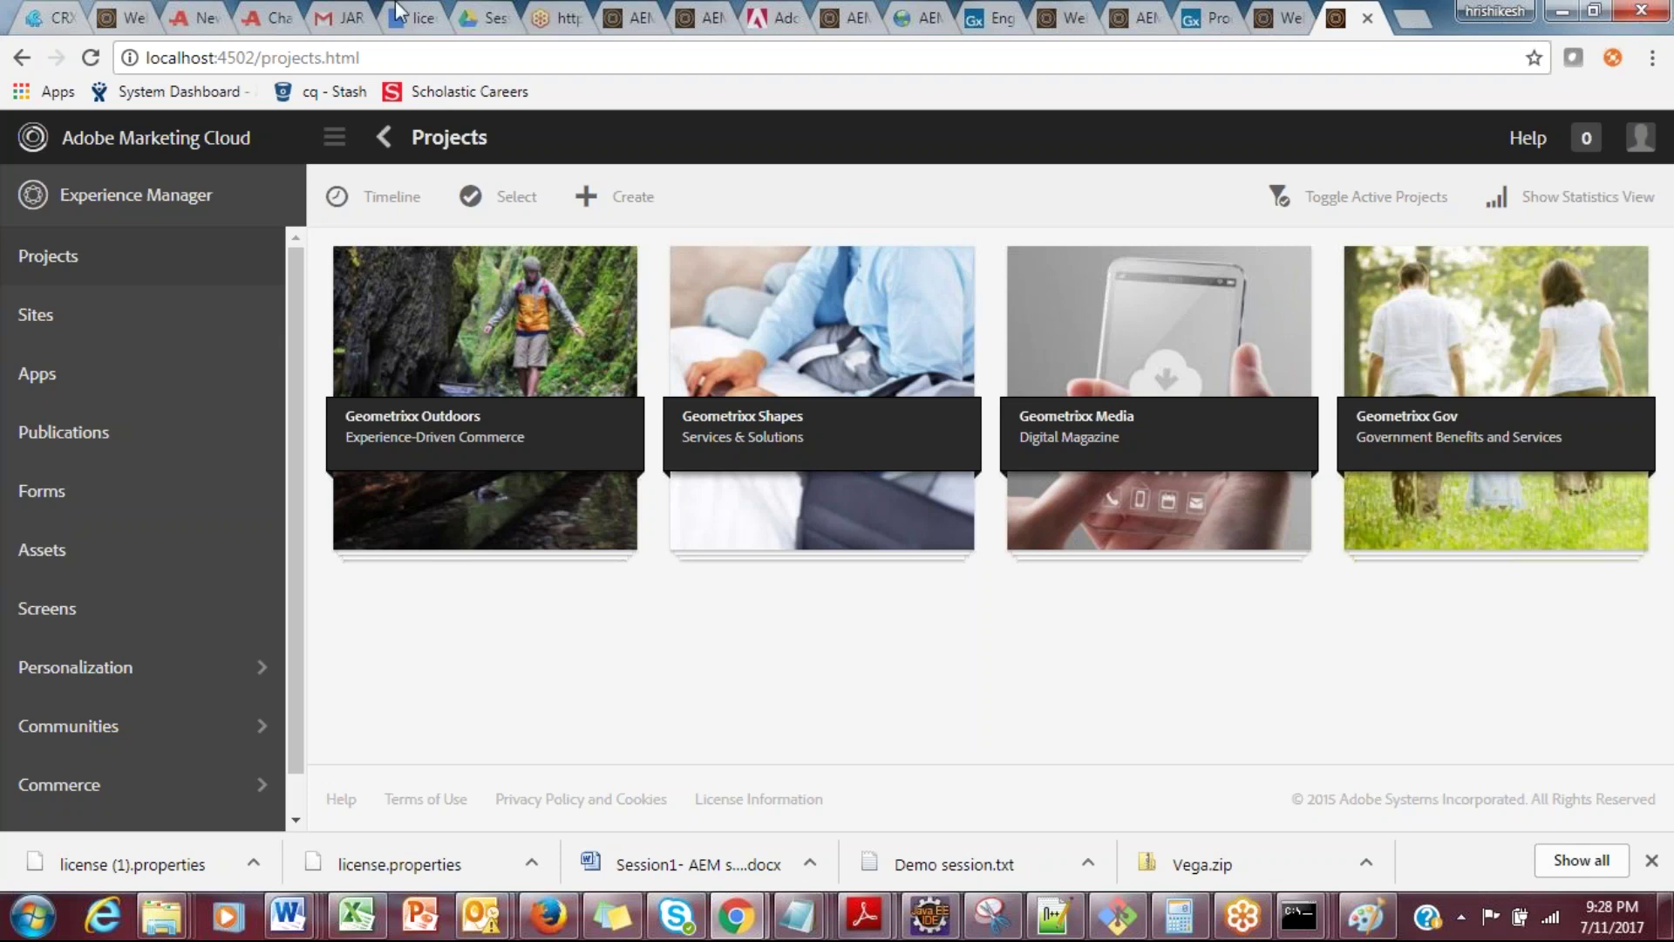
drag(384, 59, 264, 60)
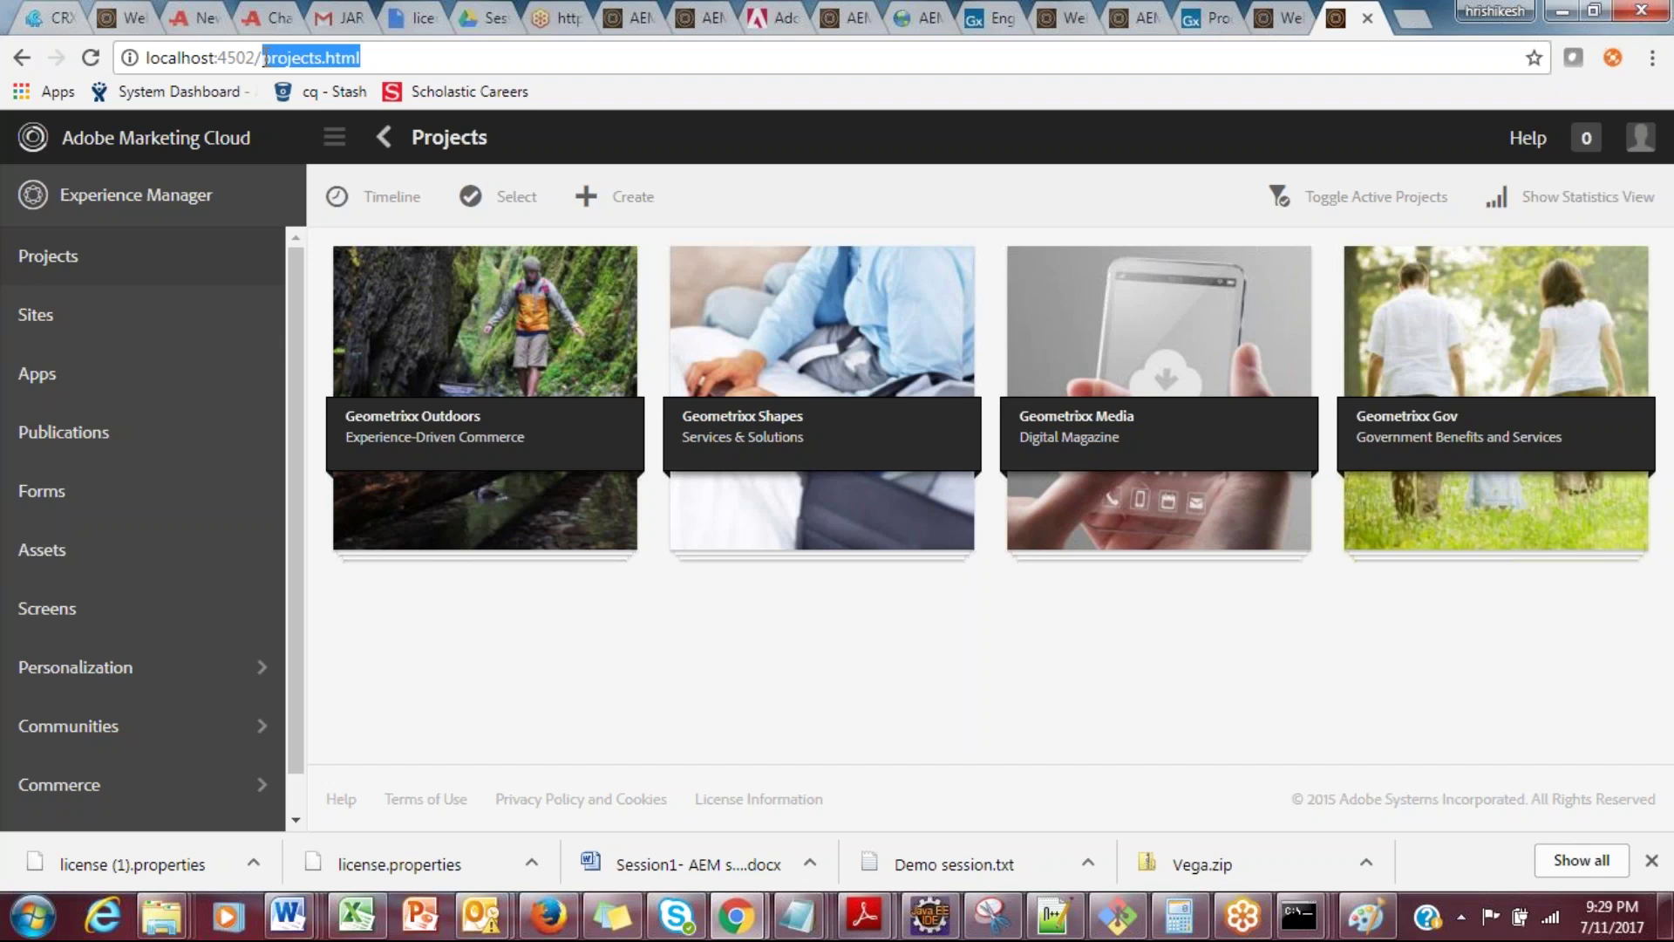
Step: Strip projects.html from the address and reload localhost:4502/, again reaching the Projects page
key(BackSpace)
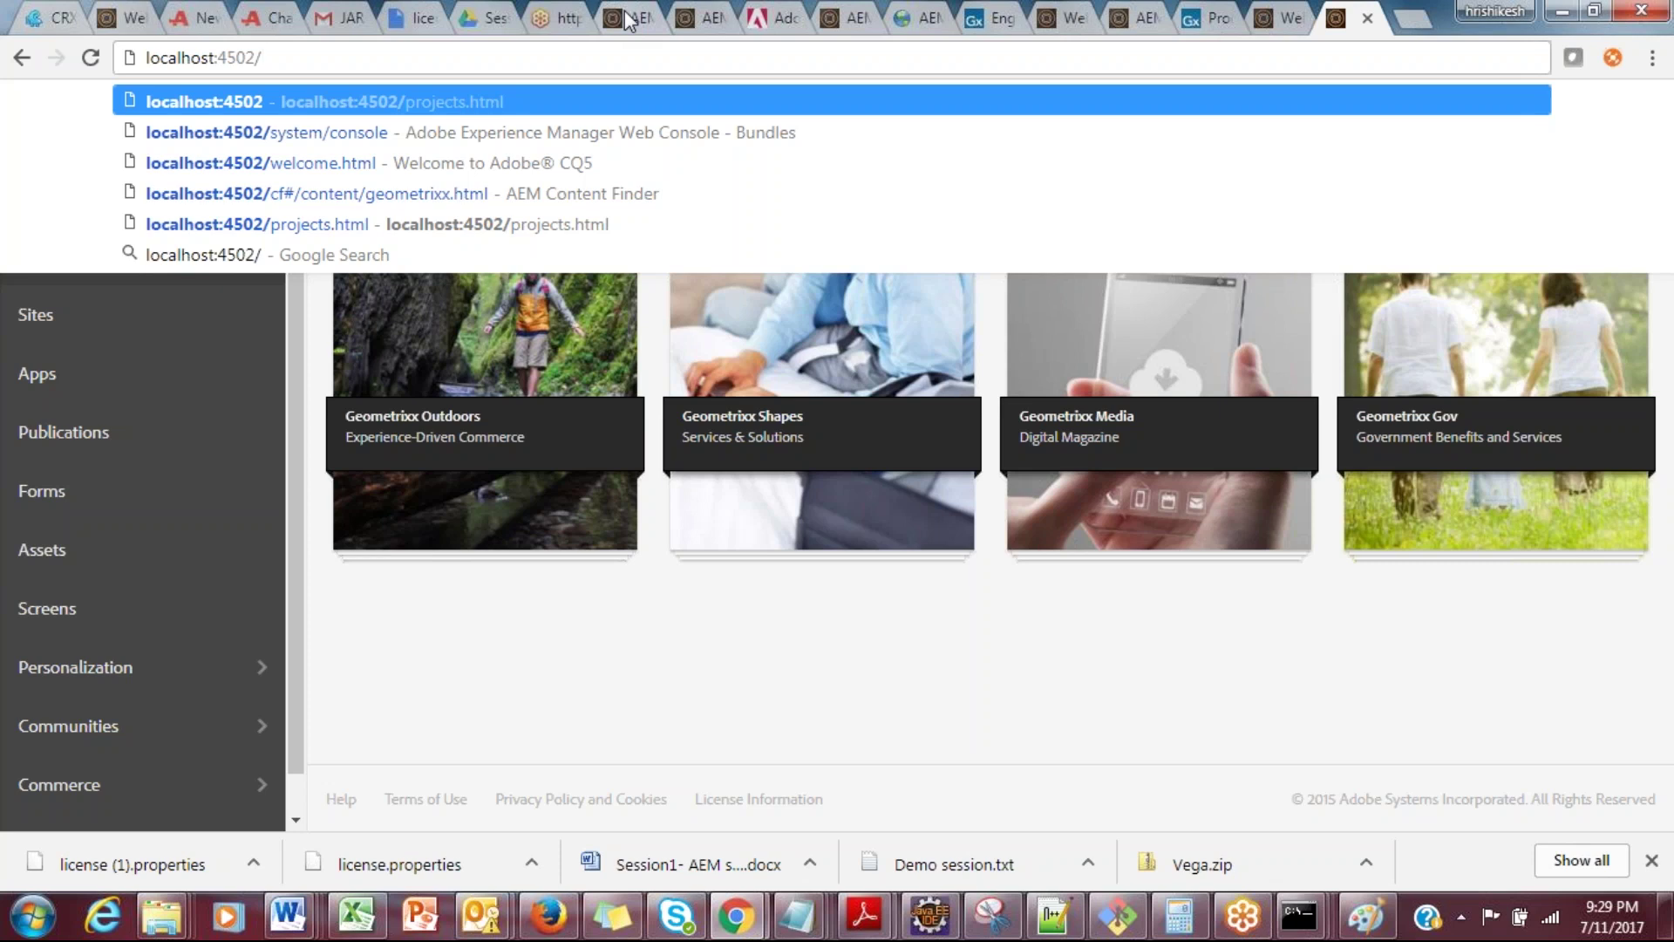
key(Return)
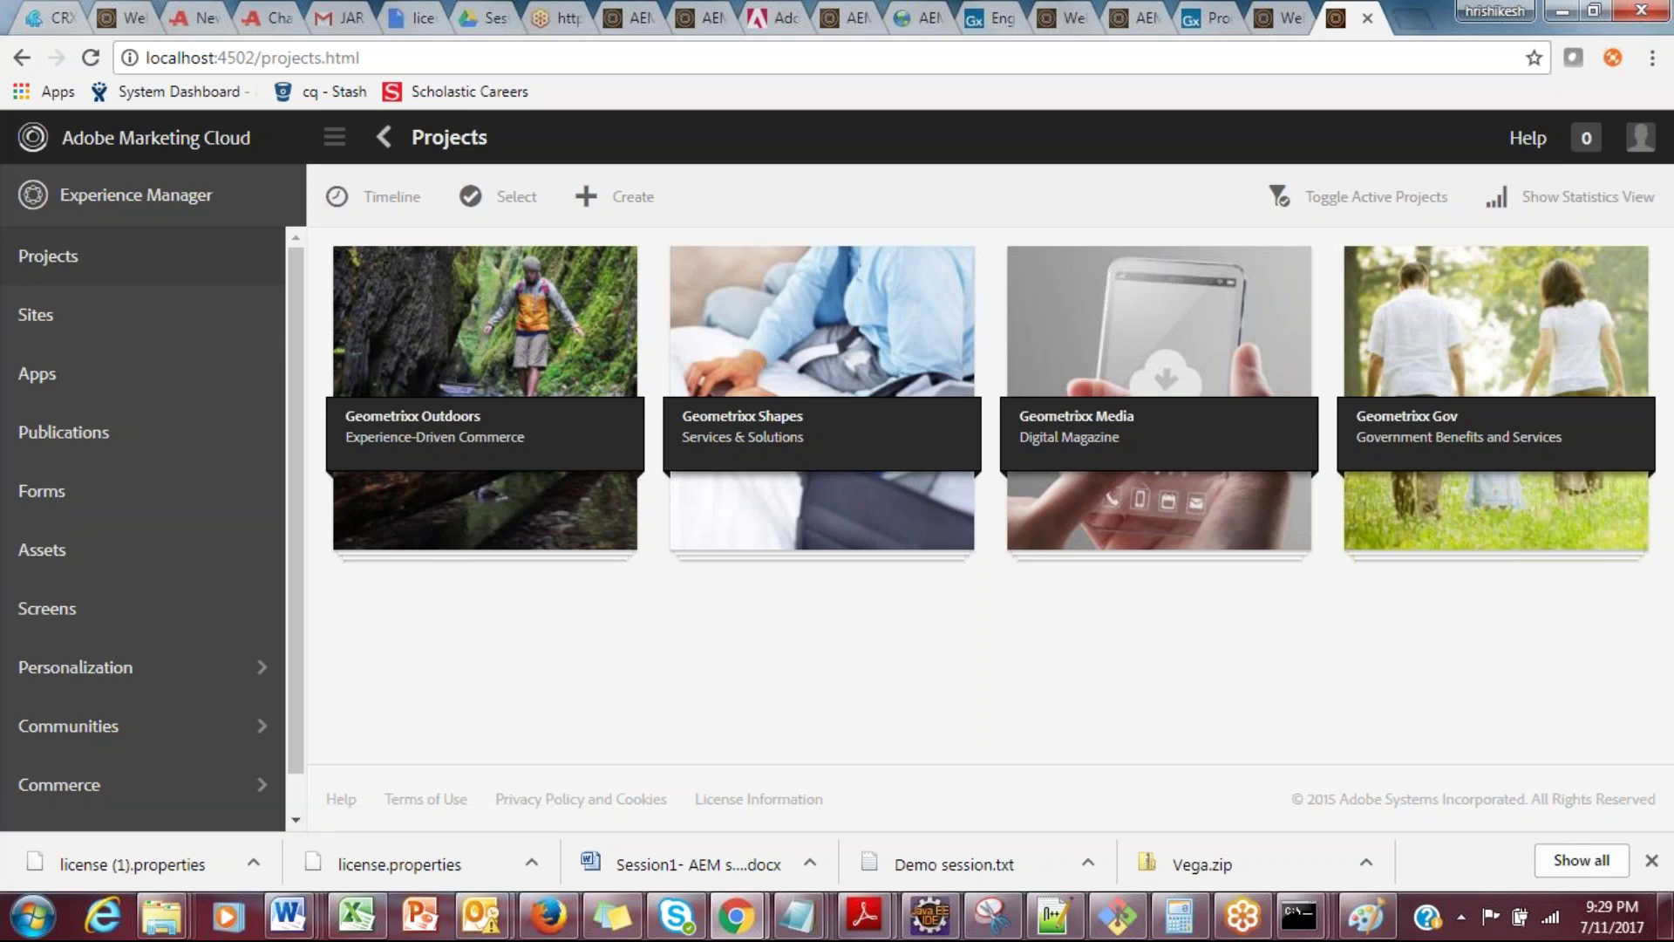
click(1411, 17)
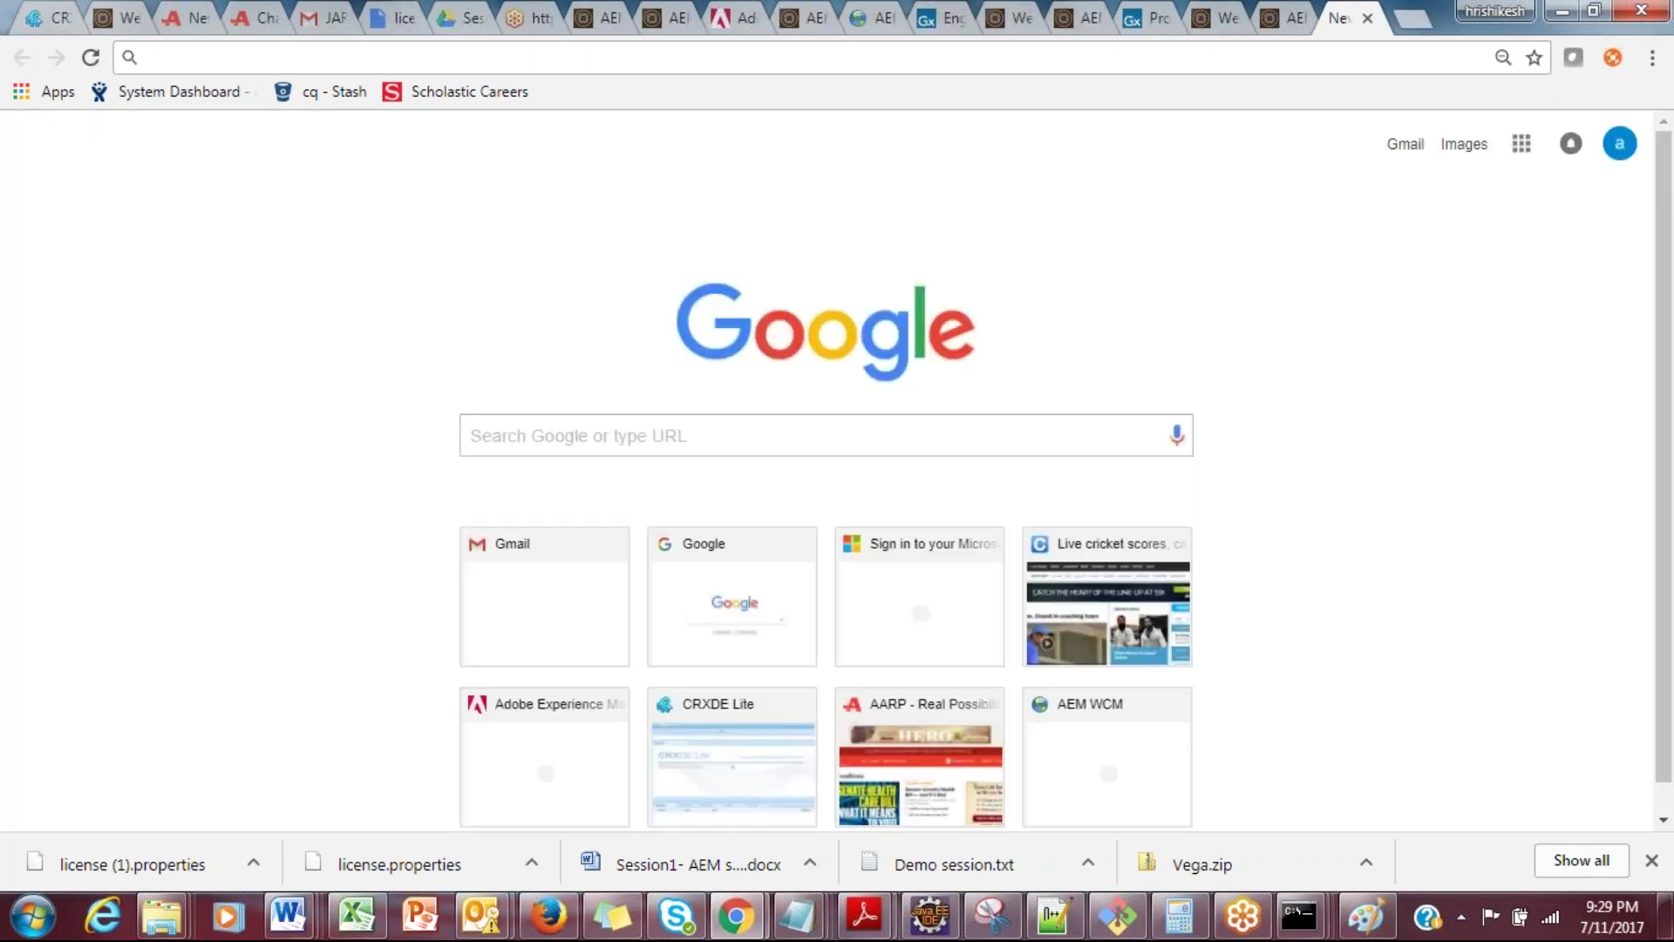
Step: Open localhost:4502/system/console to reach the Bundles page and show the OSGi menu
text(http:/)
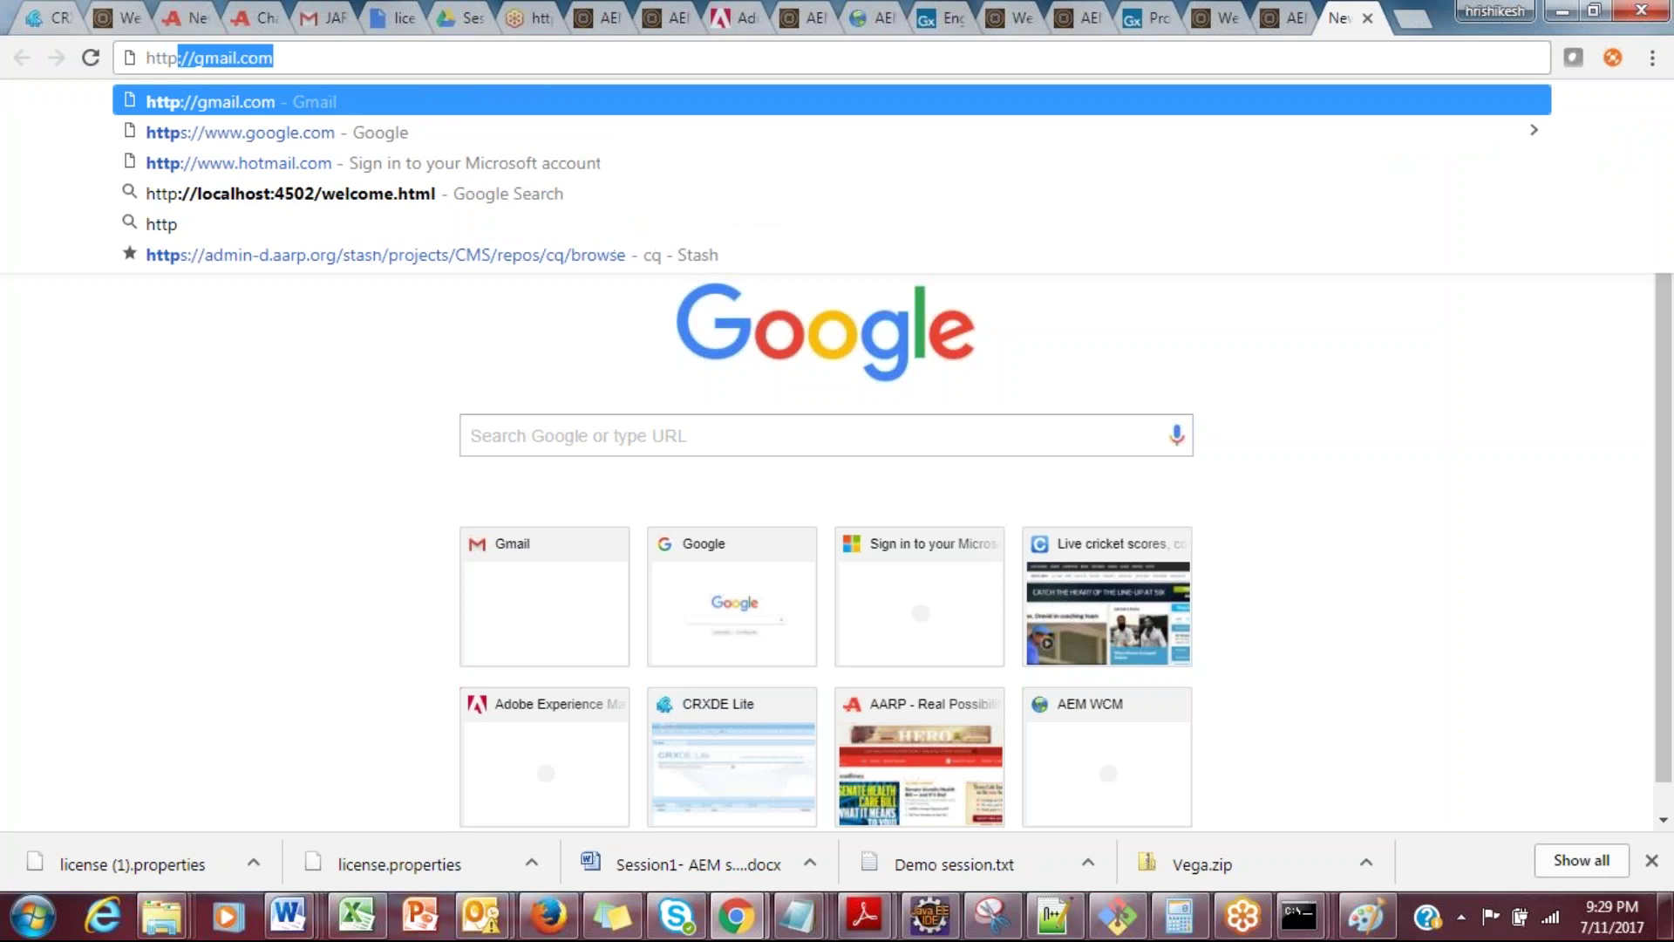
text(/localhost:)
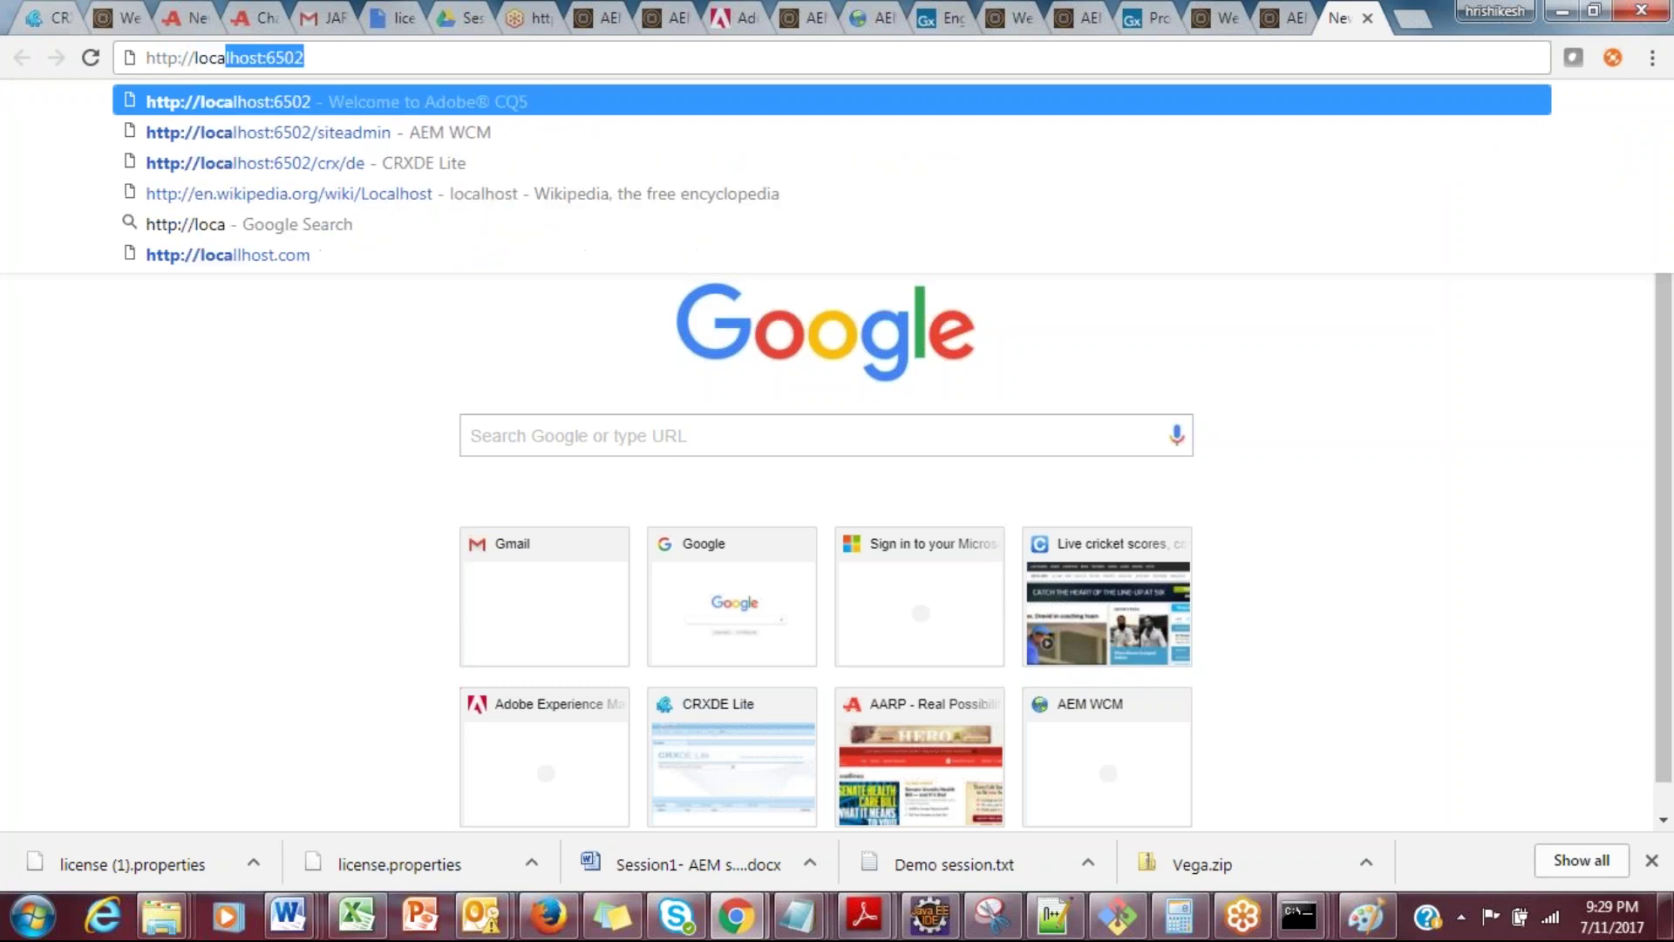
text(4502)
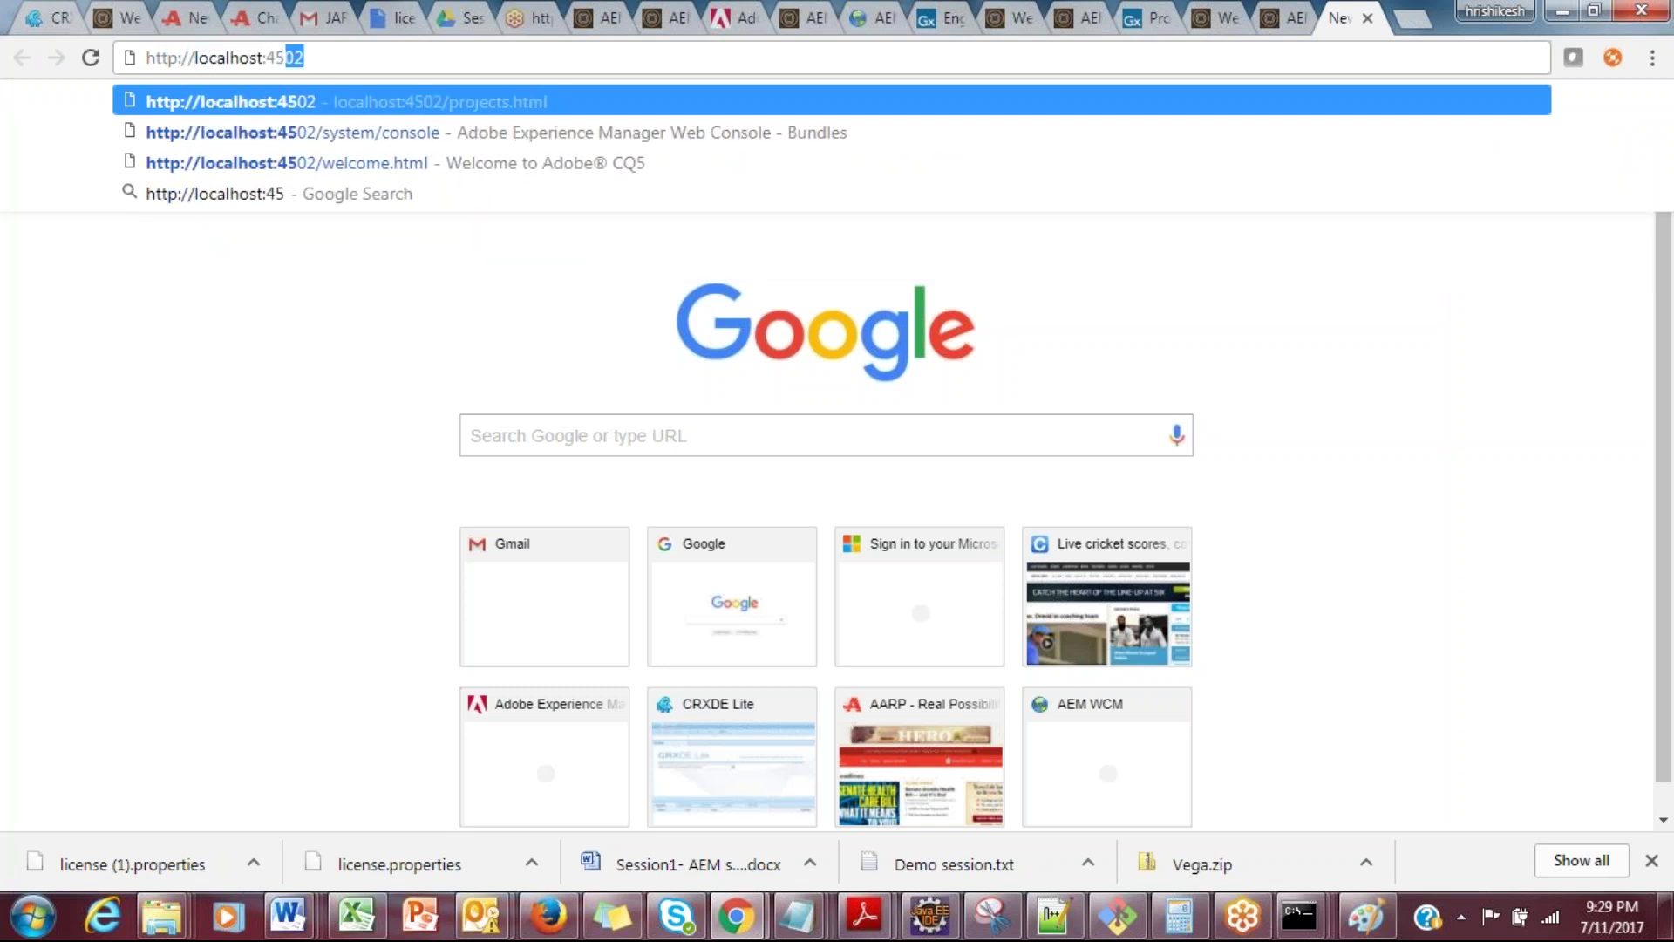
text(/system/console)
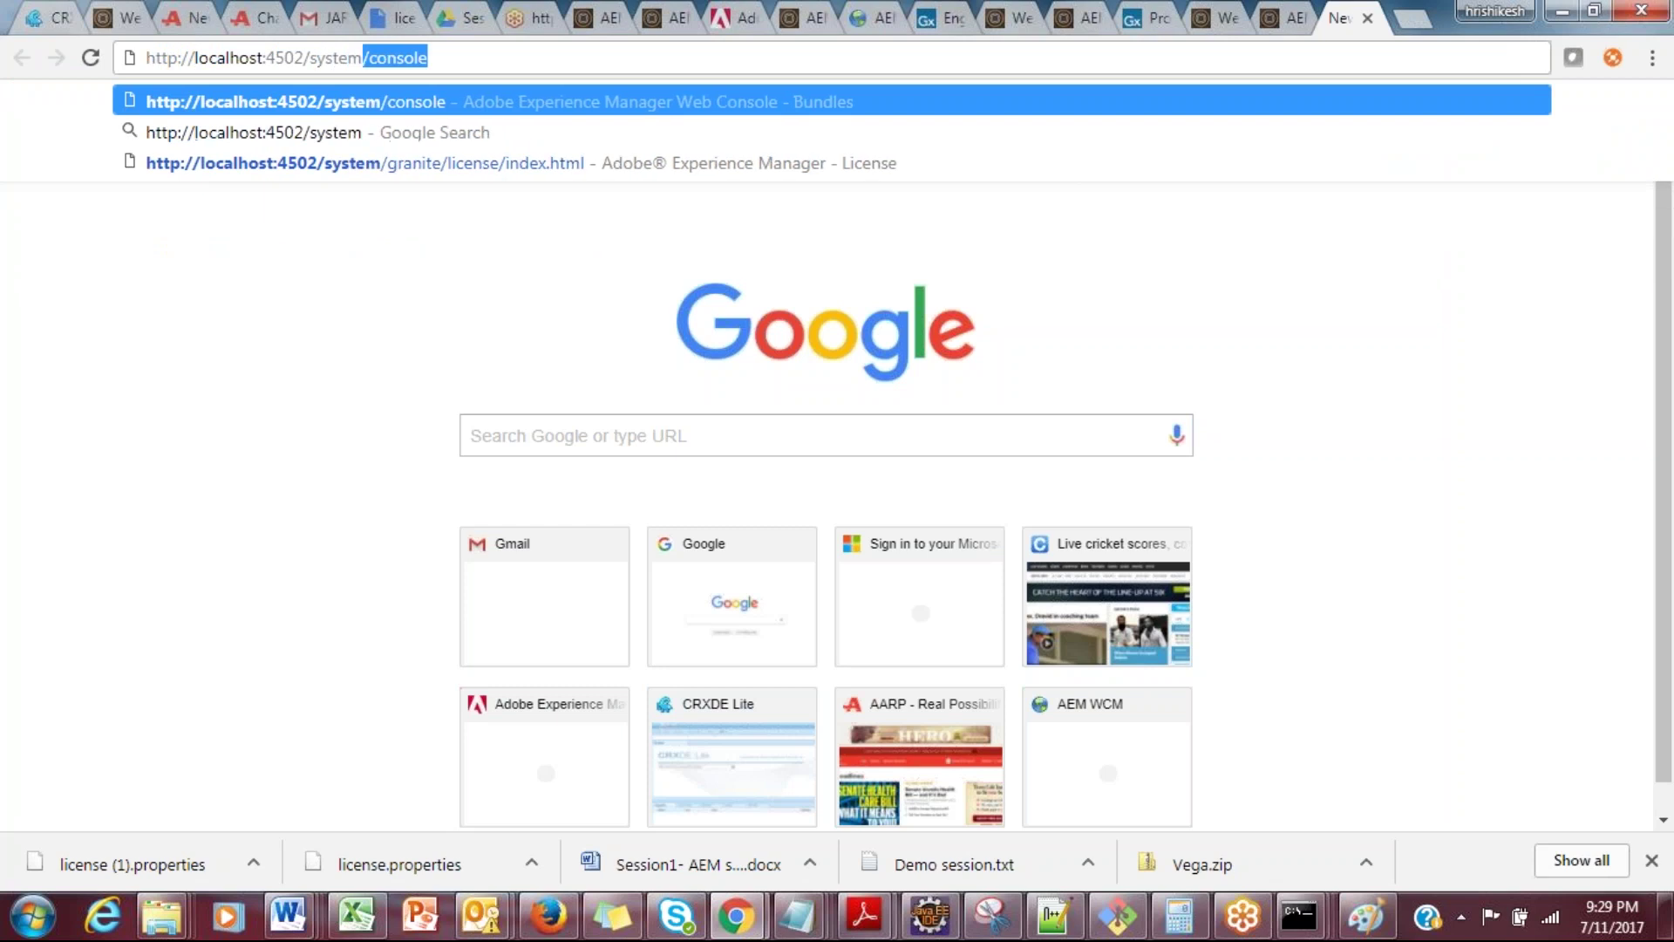
key(Return)
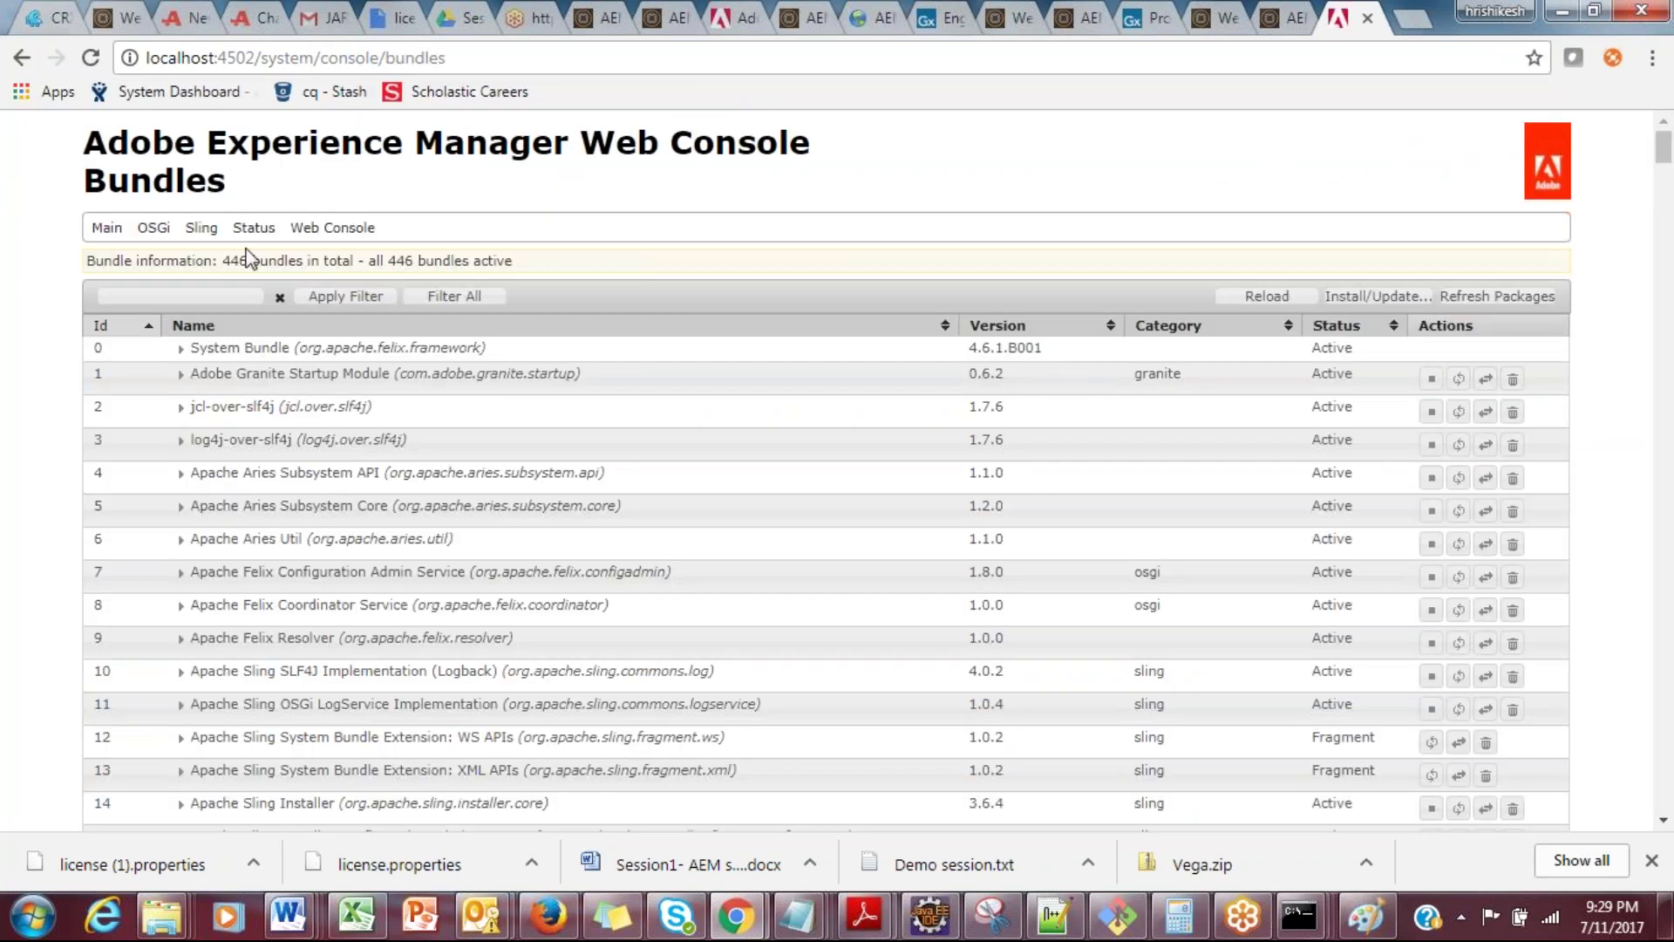
click(153, 227)
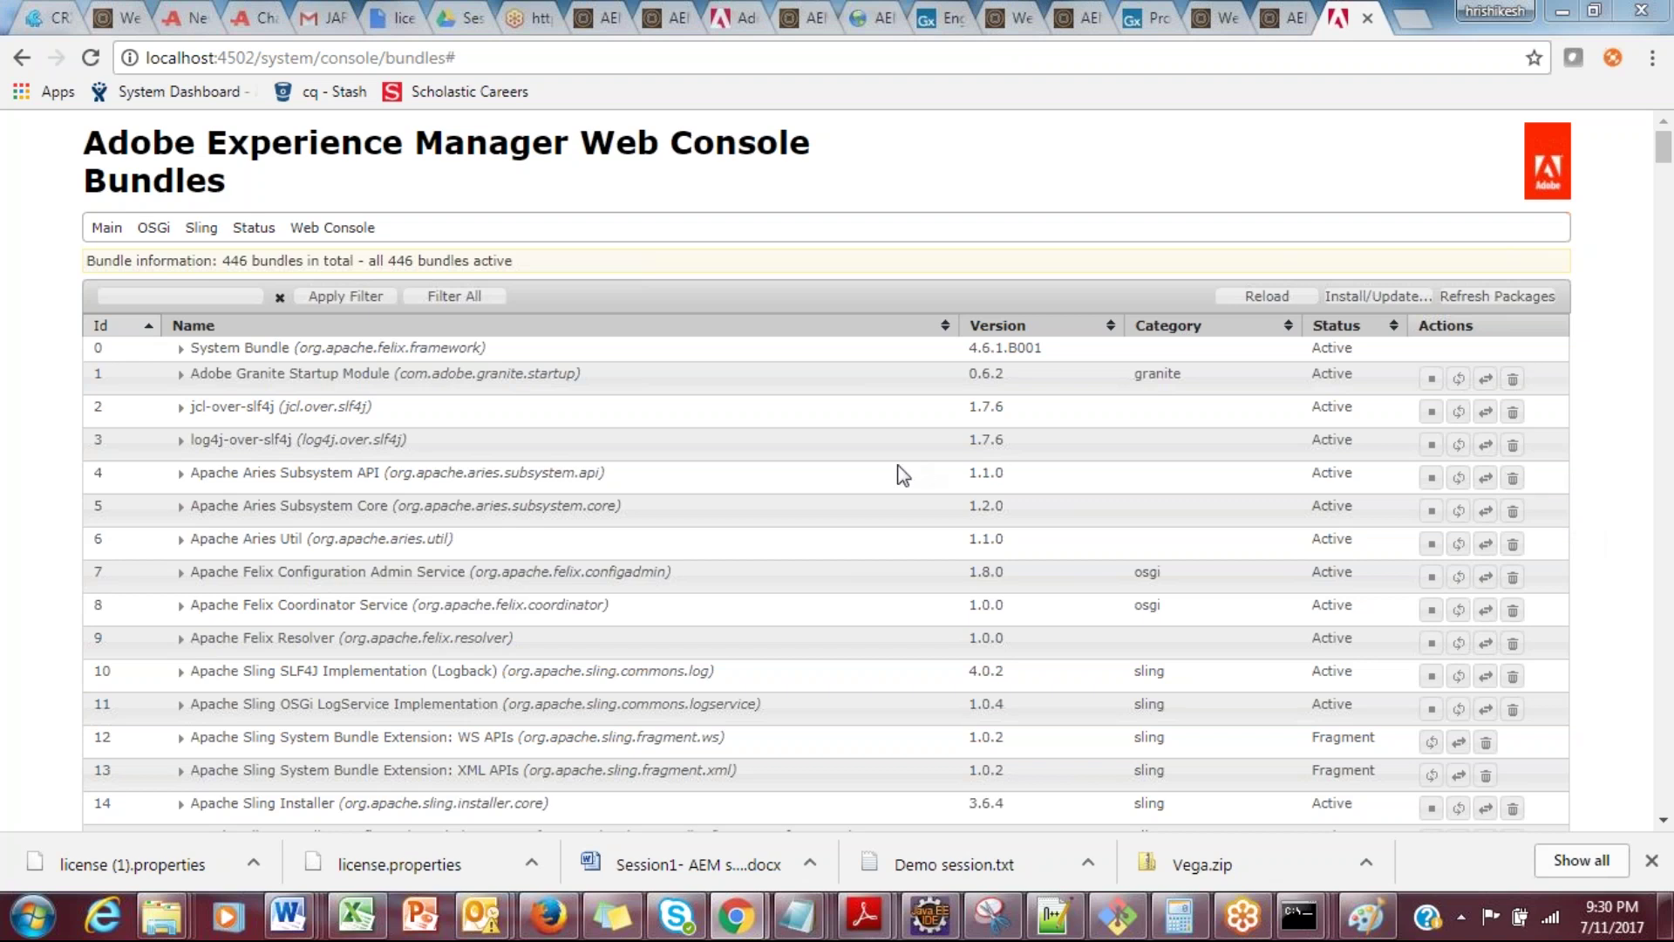
mouse_move(153, 227)
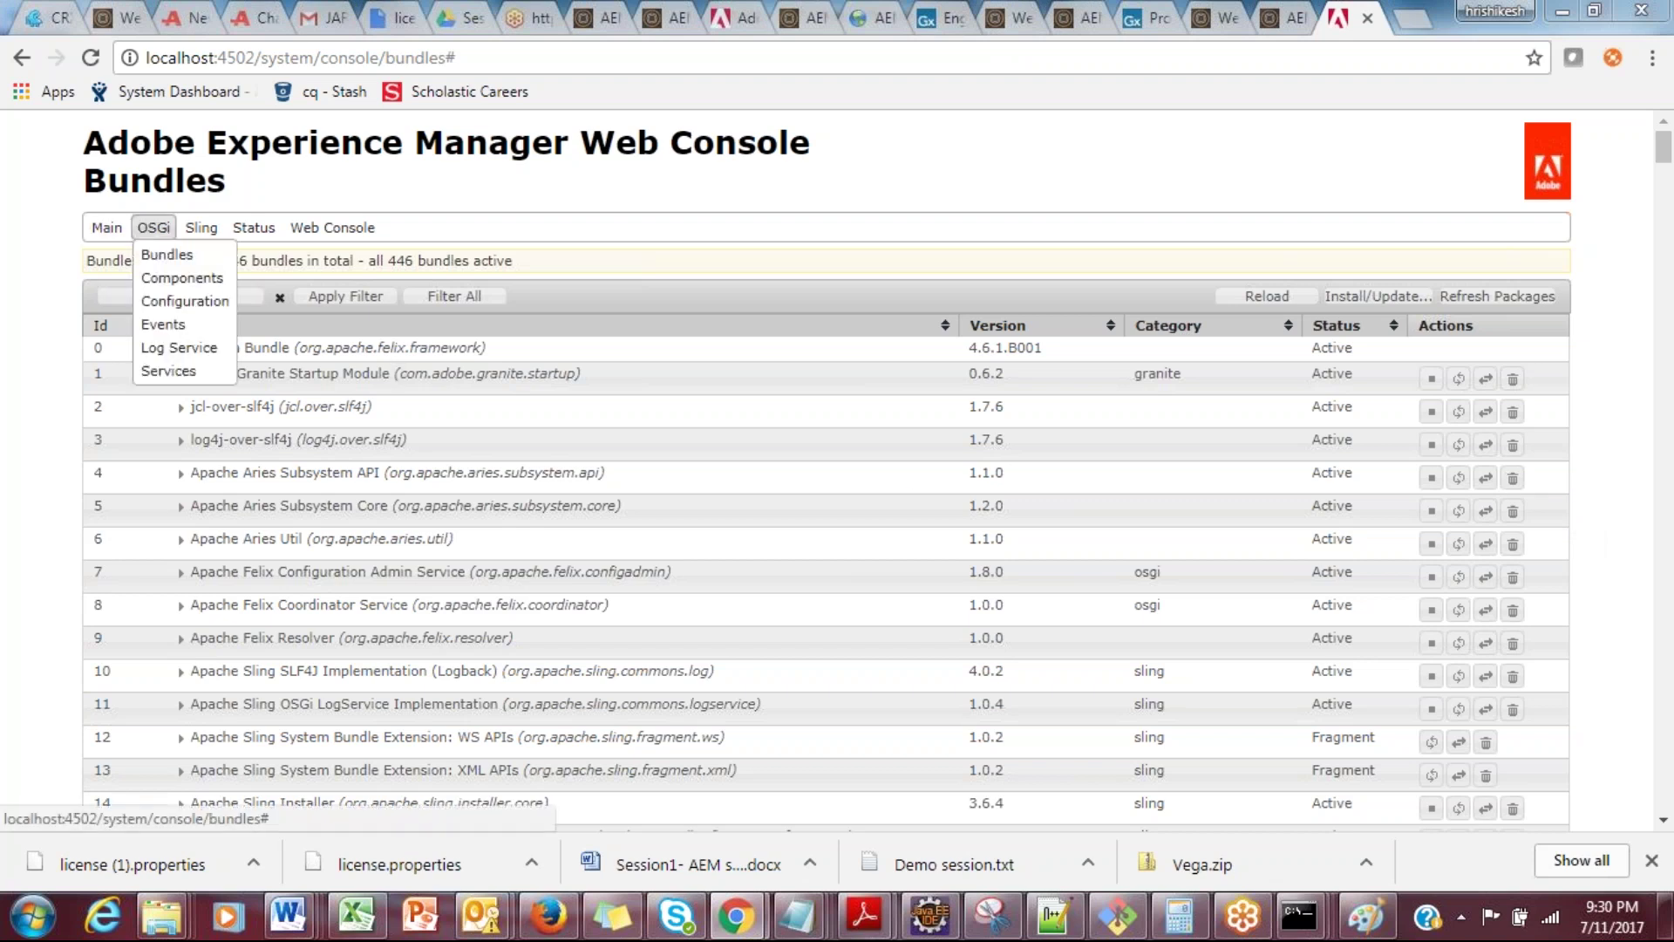
Step: Go to OSGi Configuration and search the page for 'root' to find Day CQ Root Mapping
click(157, 302)
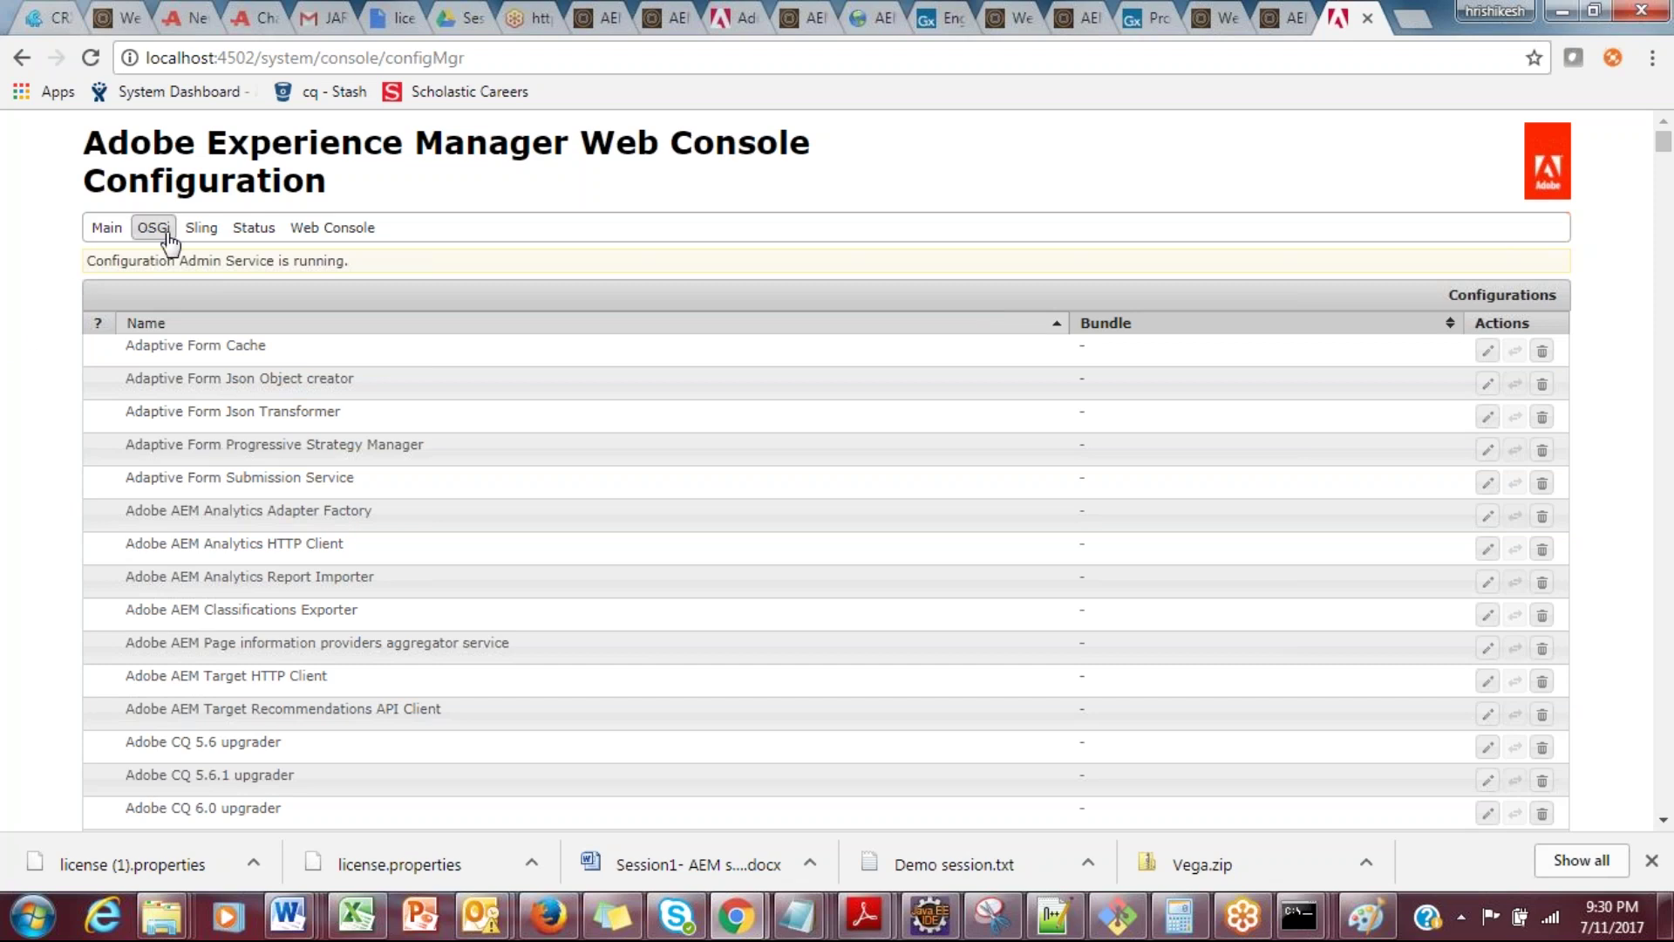
mouse_move(162, 237)
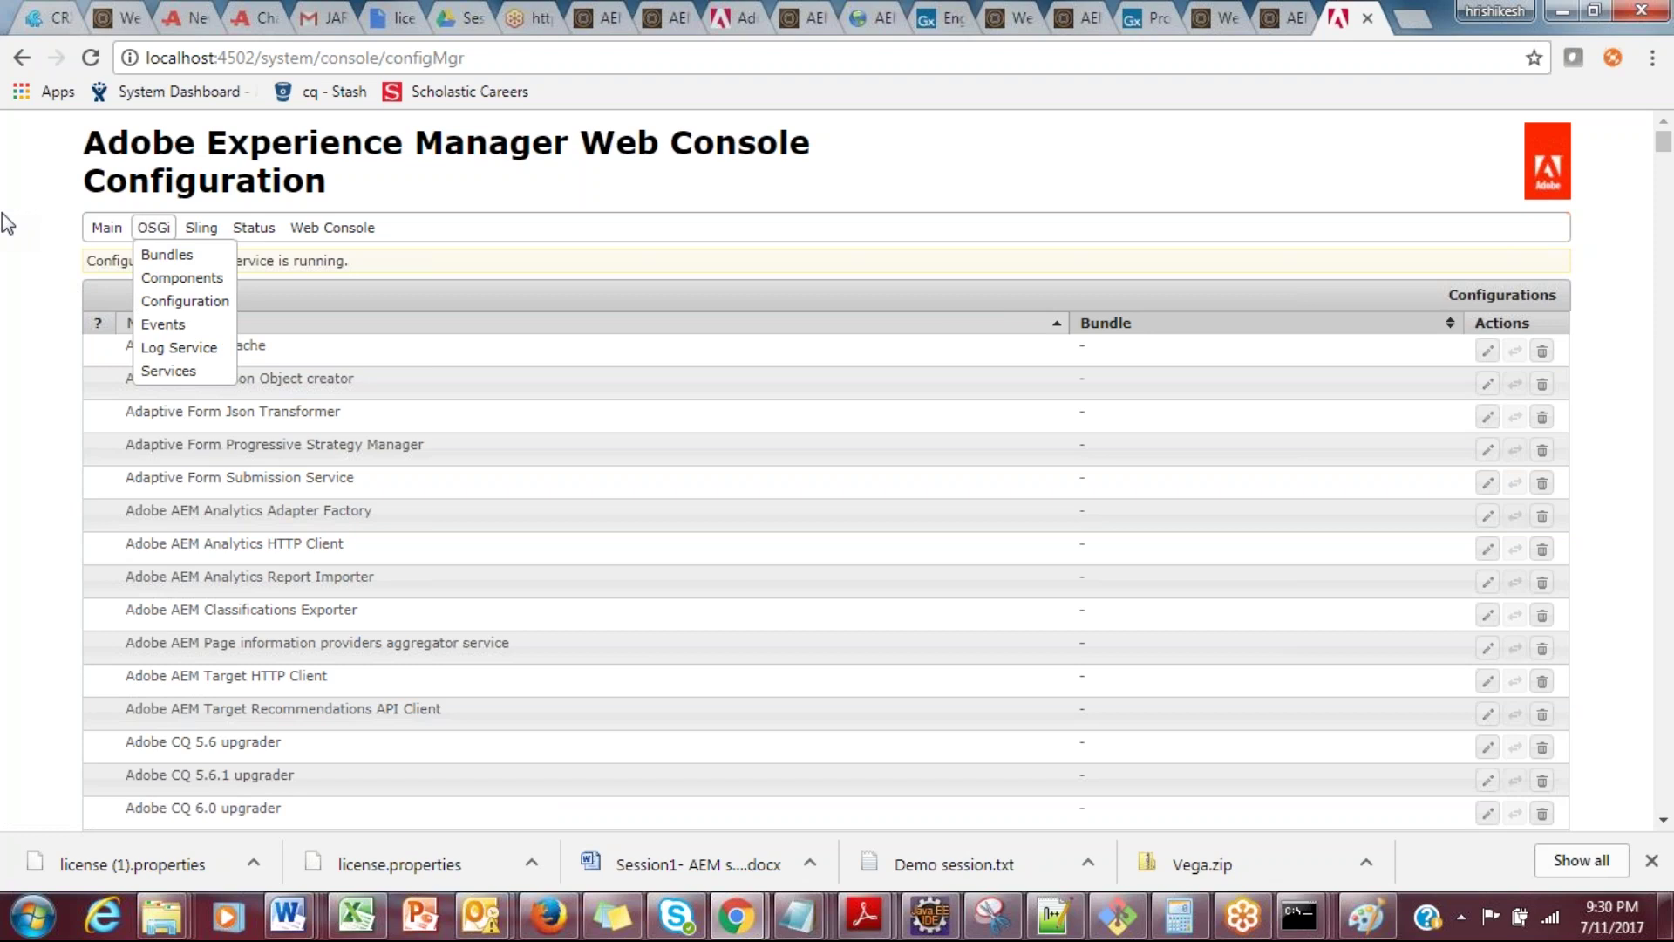
key(ctrl+f)
text(root)
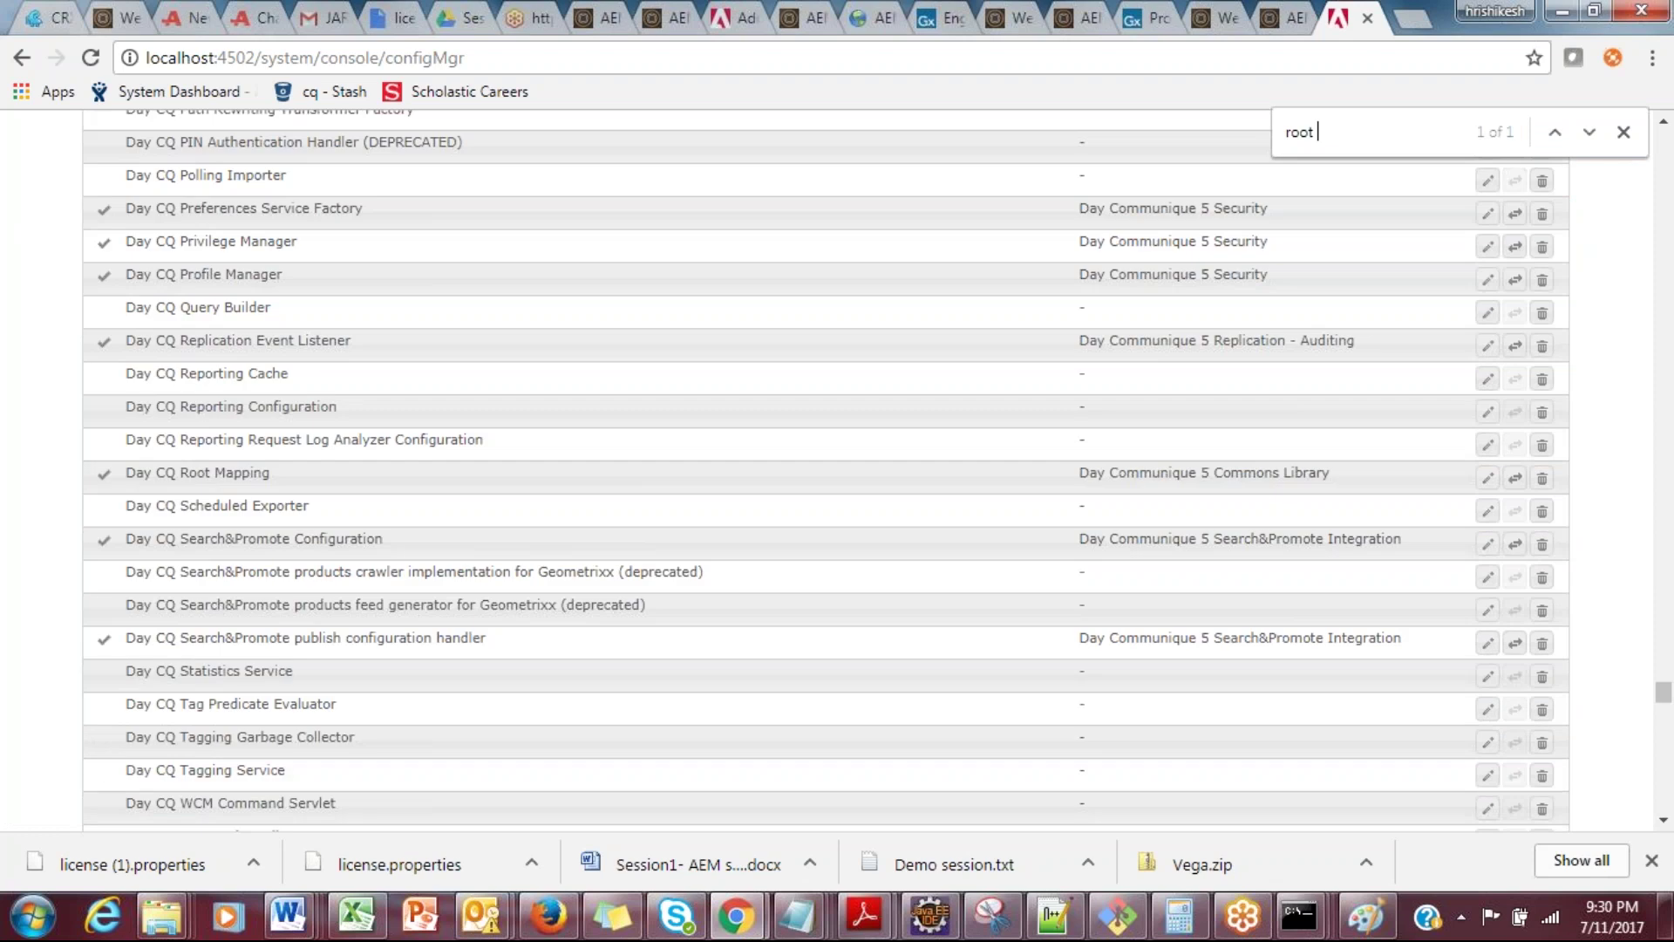
Step: Change Day CQ Root Mapping's target path from /projects.html to /welcome.html and save
click(319, 477)
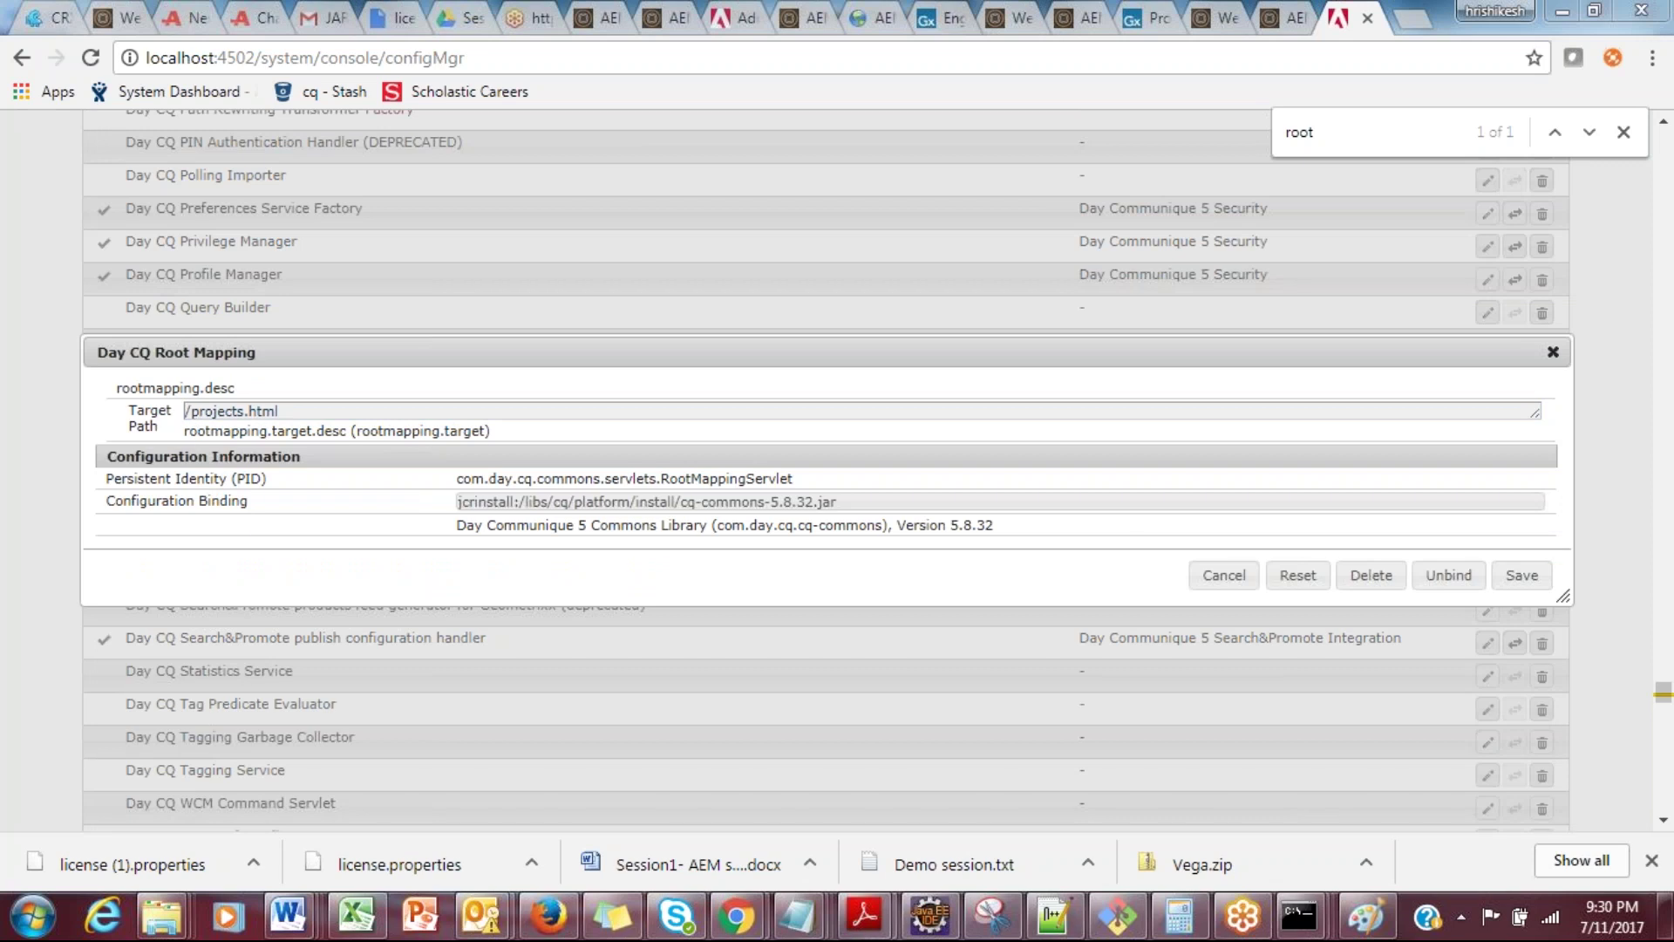
drag(186, 411, 243, 416)
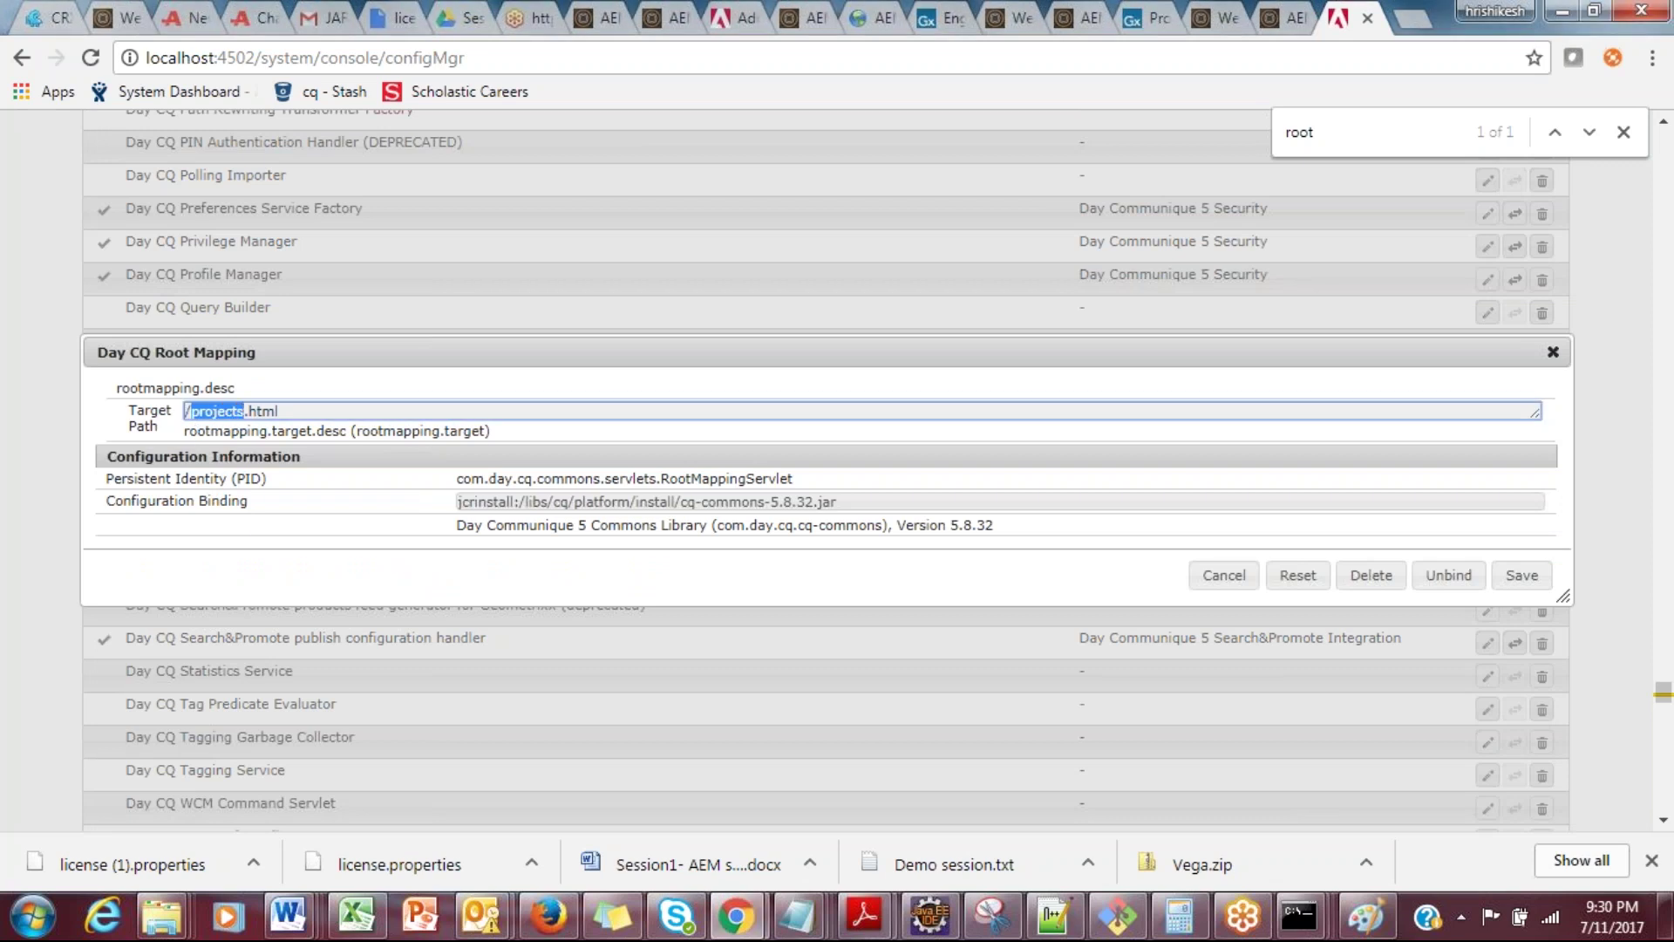
click(198, 411)
key(Right)
key(Right)
key(Right)
key(Right)
key(Right)
key(BackSpace)
key(BackSpace)
key(BackSpace)
key(BackSpace)
key(BackSpace)
key(BackSpace)
key(BackSpace)
key(BackSpace)
text(wert)
key(BackSpace)
key(BackSpace)
text(lcome)
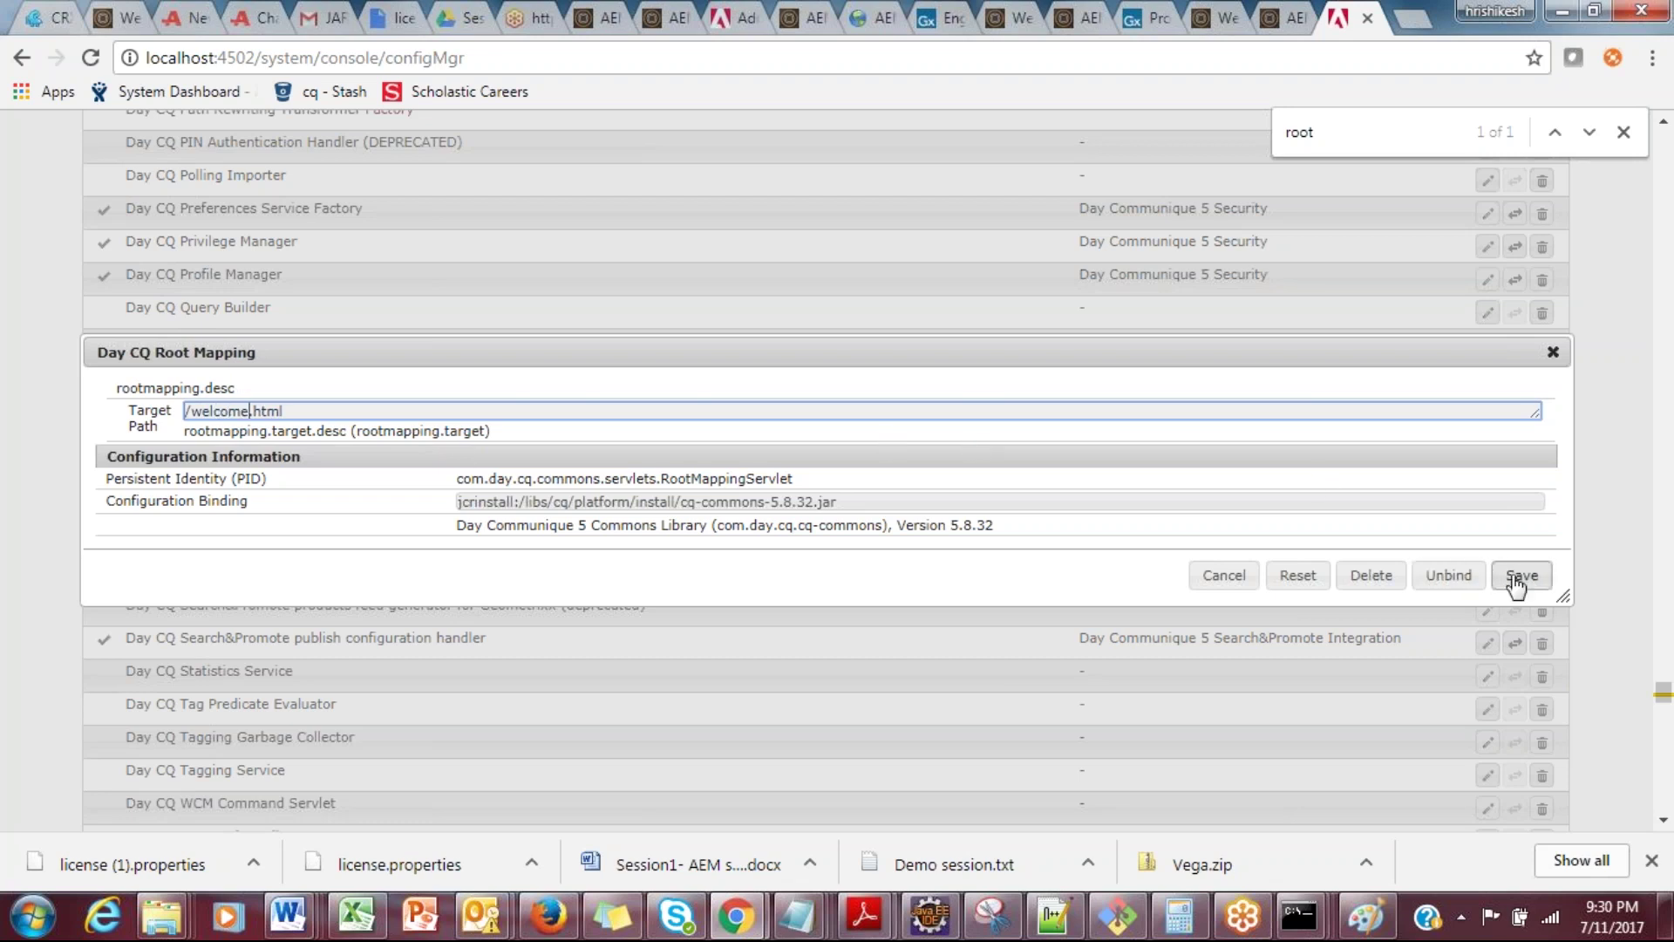
click(1521, 575)
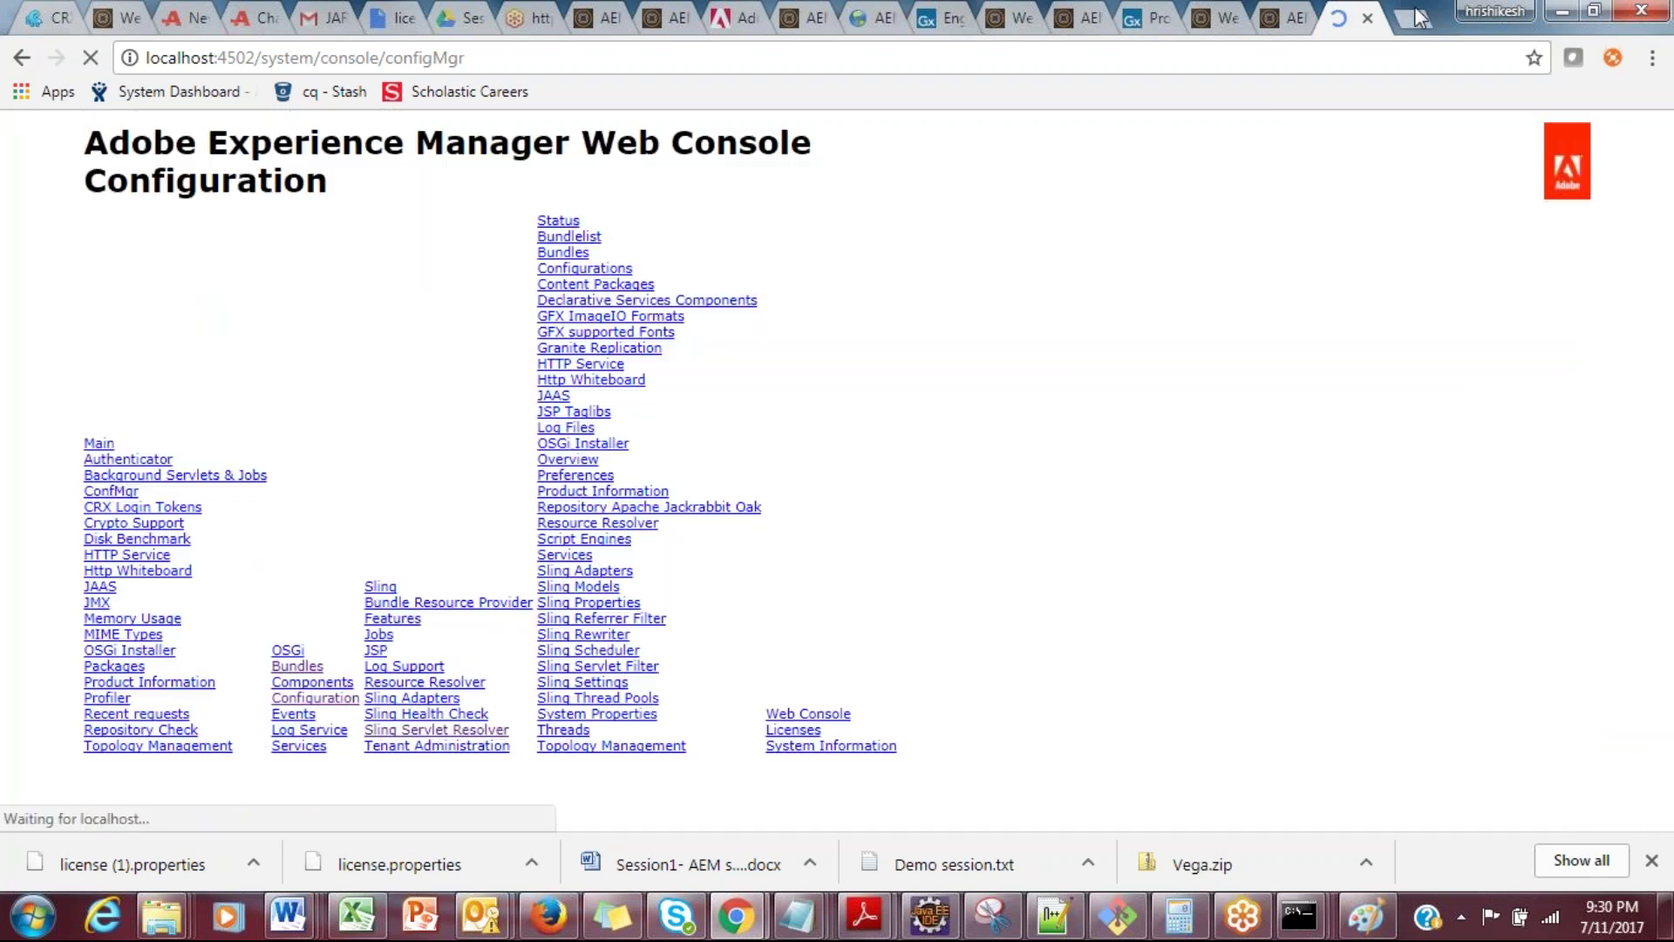
key(ctrl+t)
text(ht)
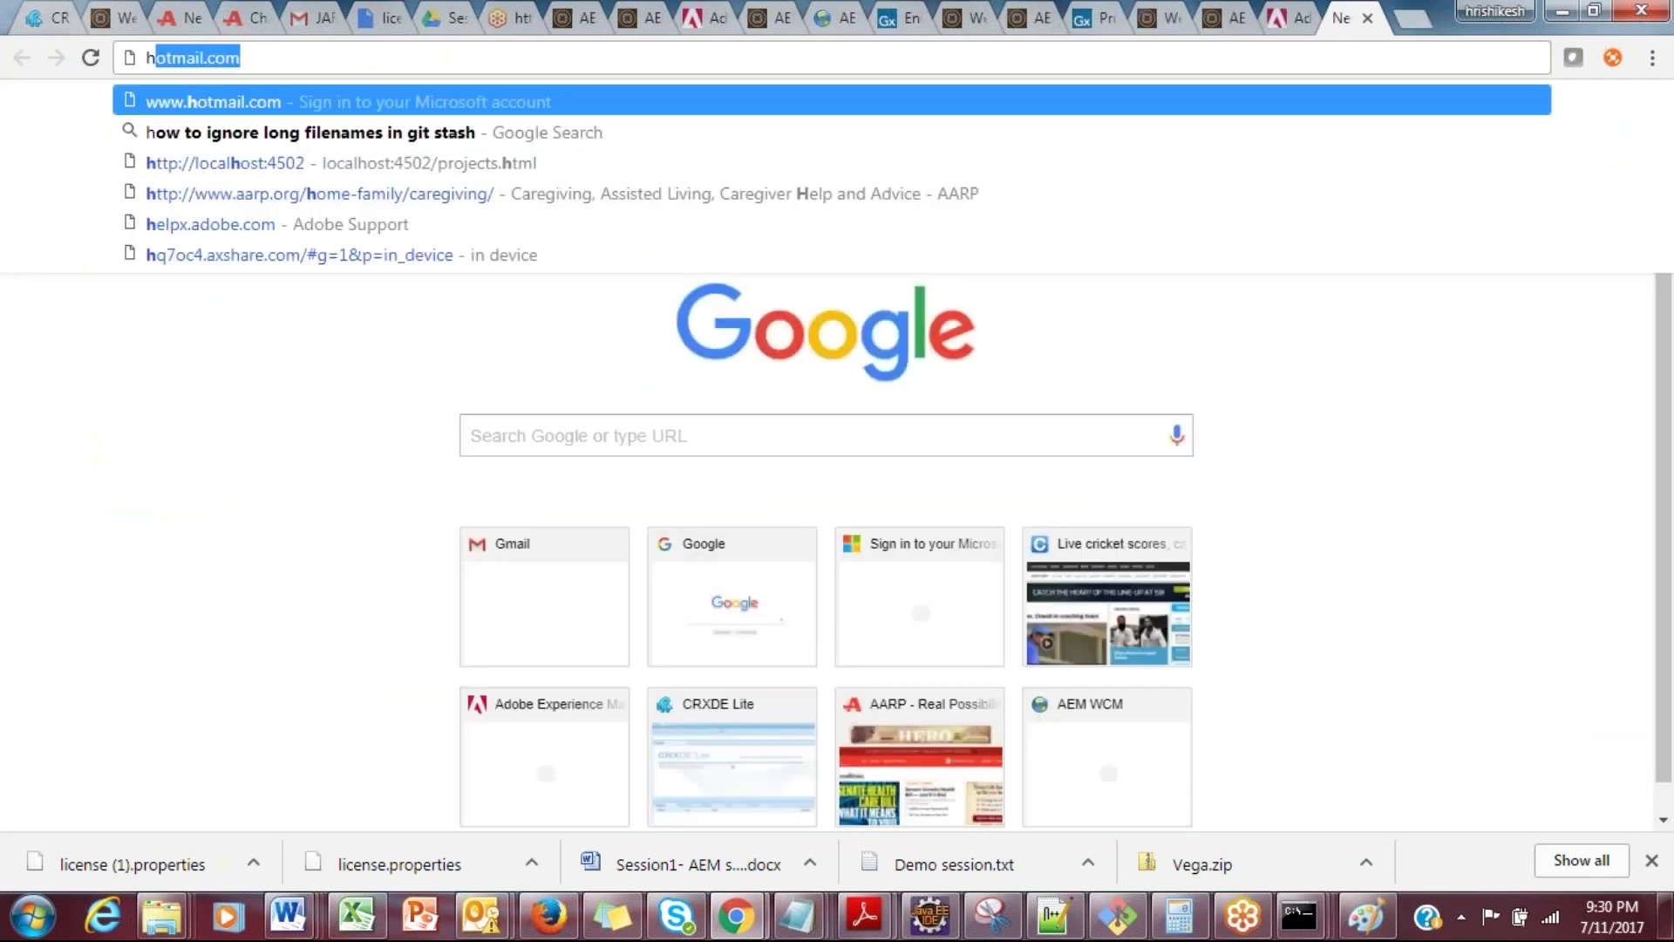
text(tp://localhost:650)
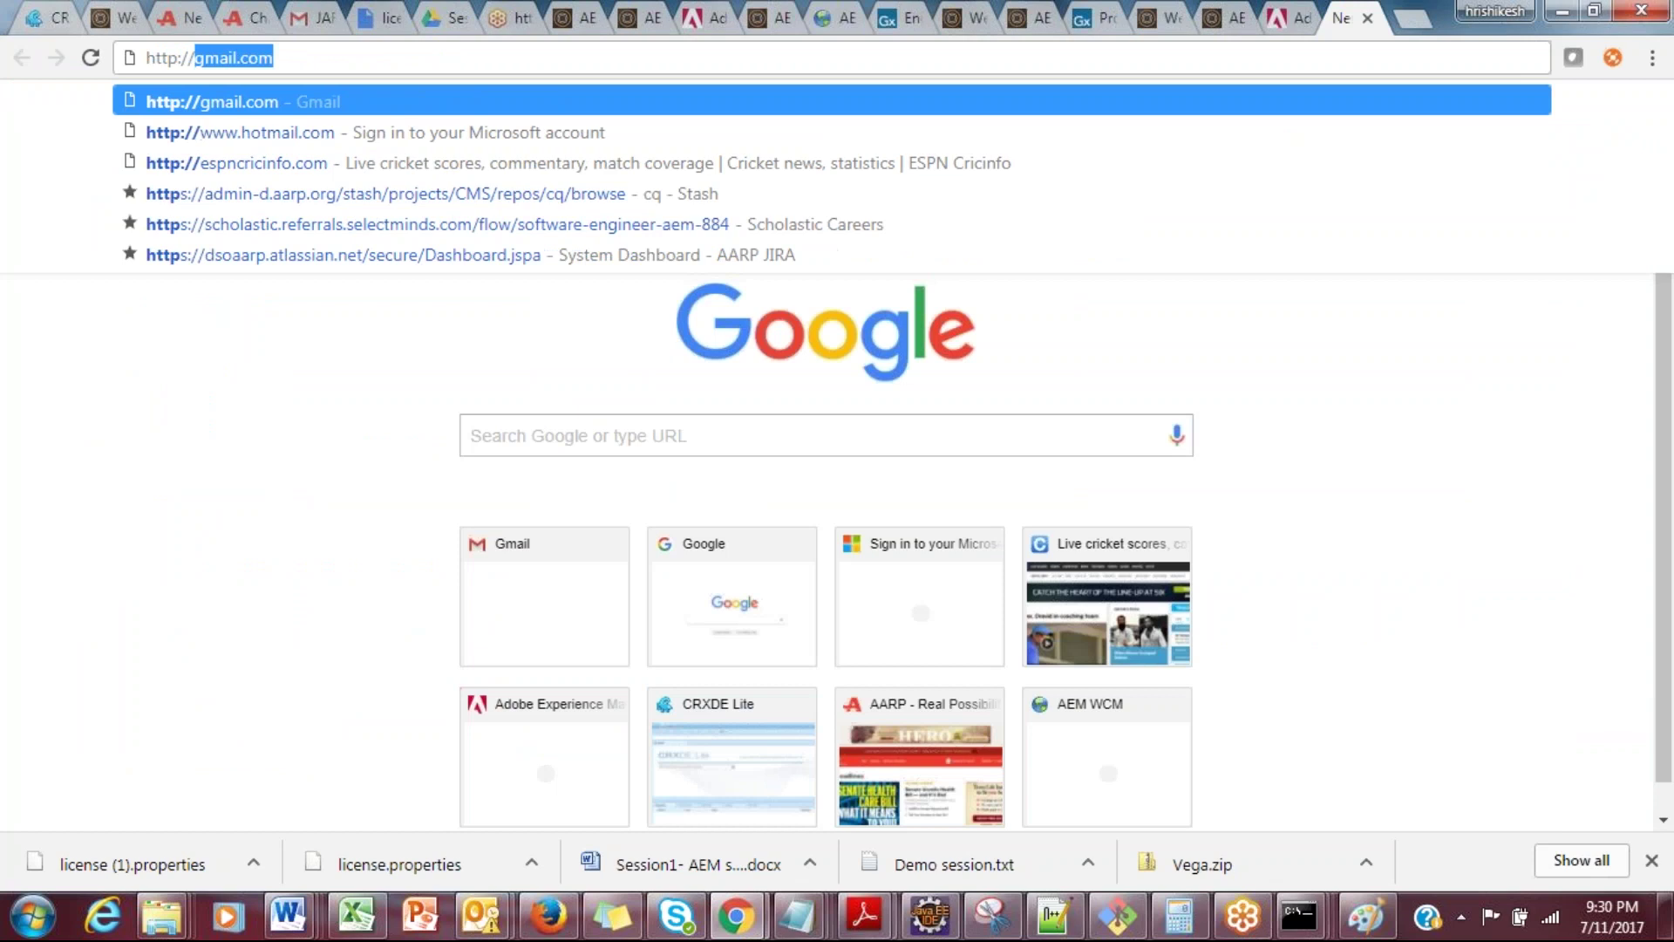
key(BackSpace)
key(BackSpace)
key(BackSpace)
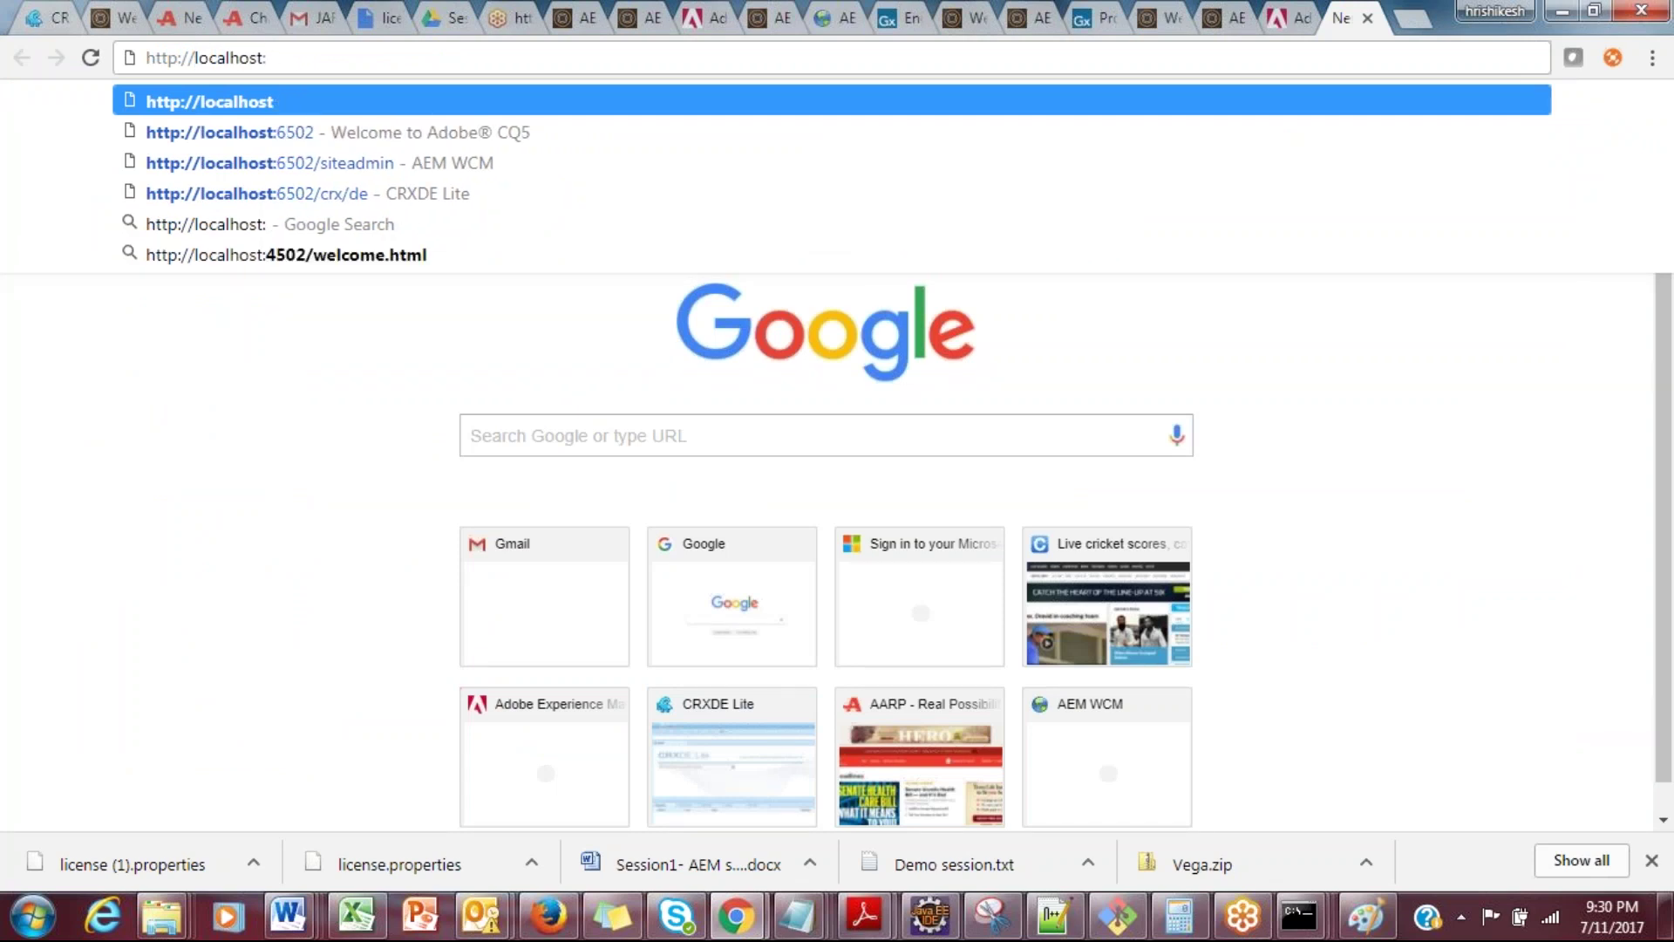
text(4502/)
key(Return)
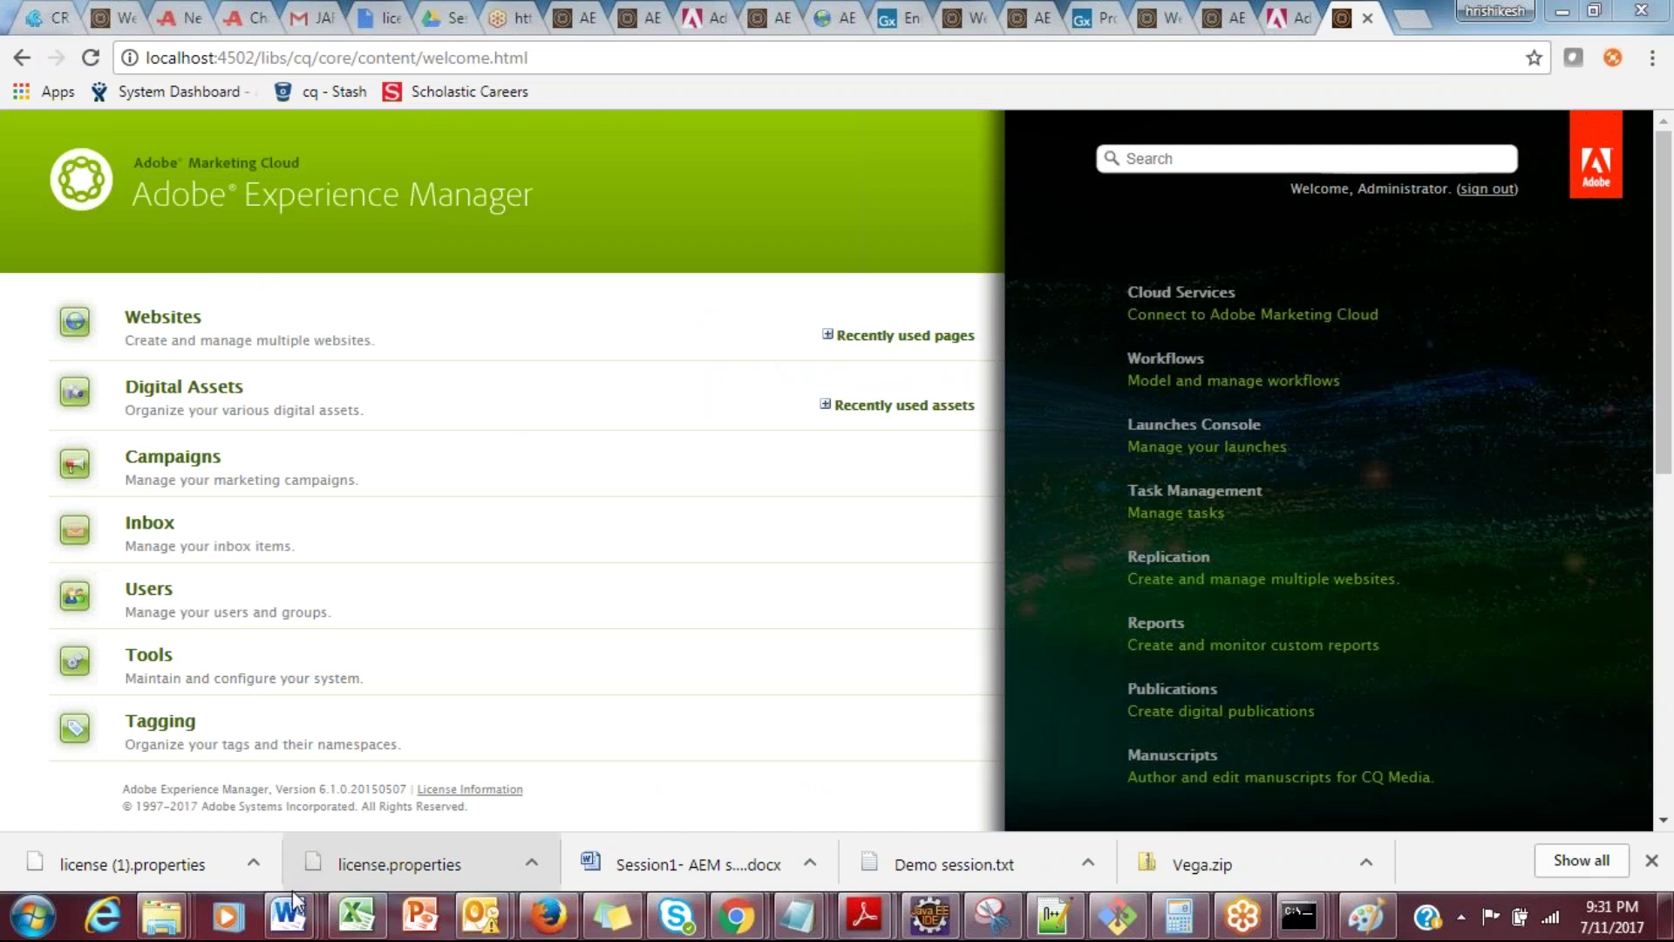
Step: Bring the Session1 - AEM setup notes forward and scroll to the geometrixx page section
mouse_move(297, 910)
click(1515, 833)
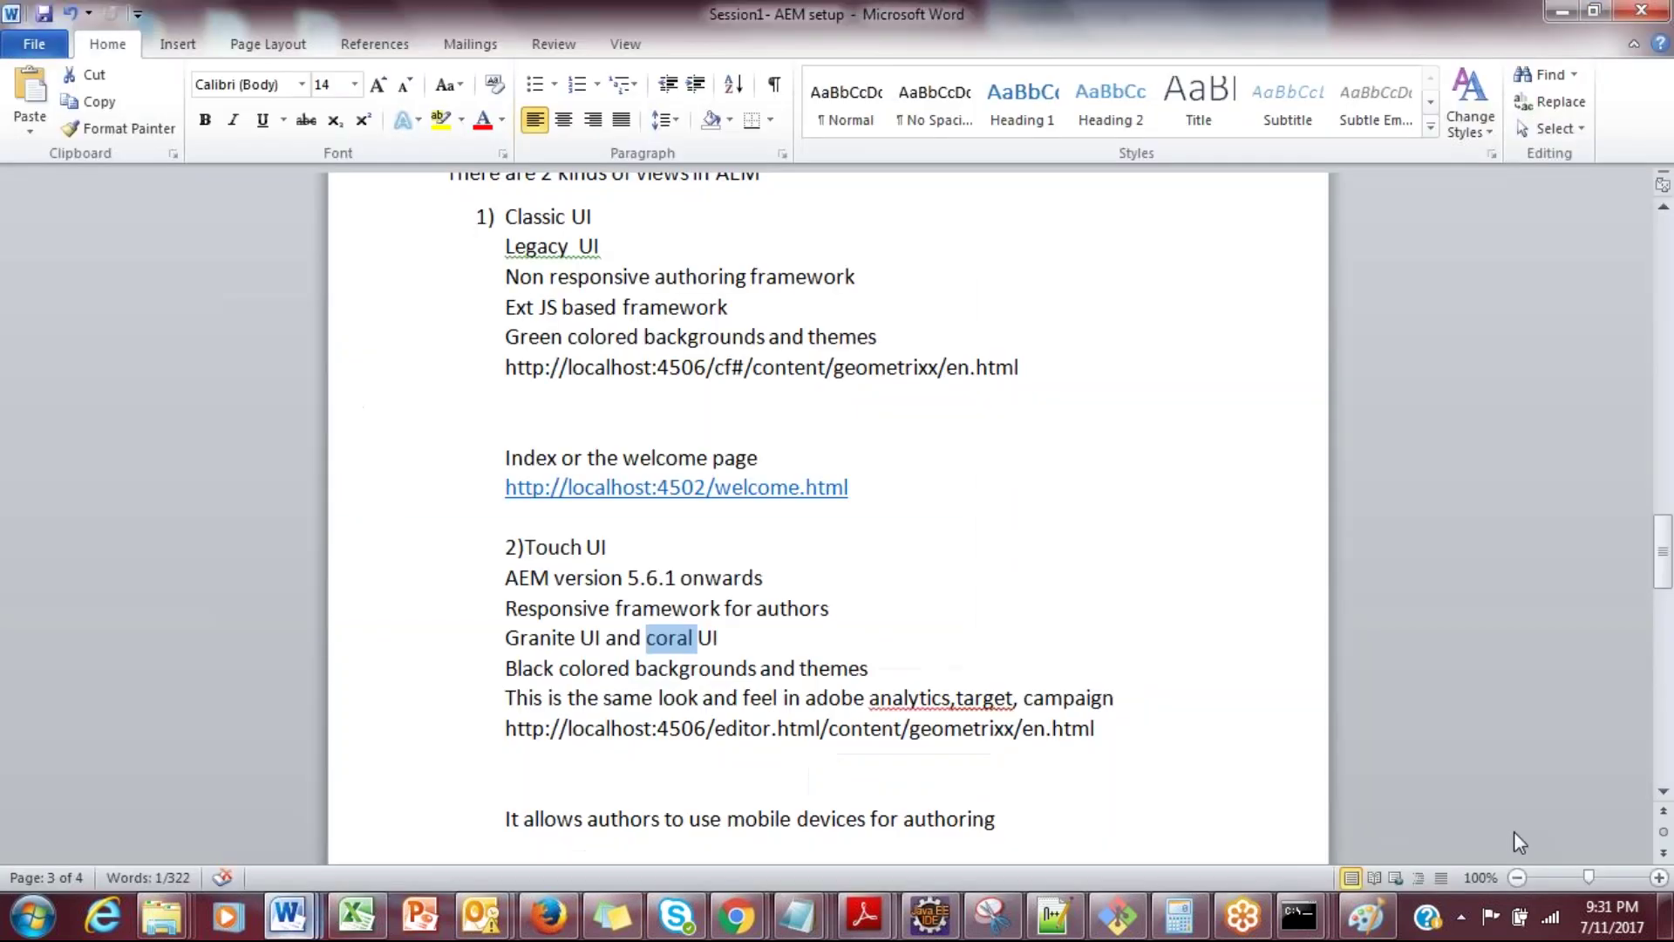
drag(1663, 538, 1669, 600)
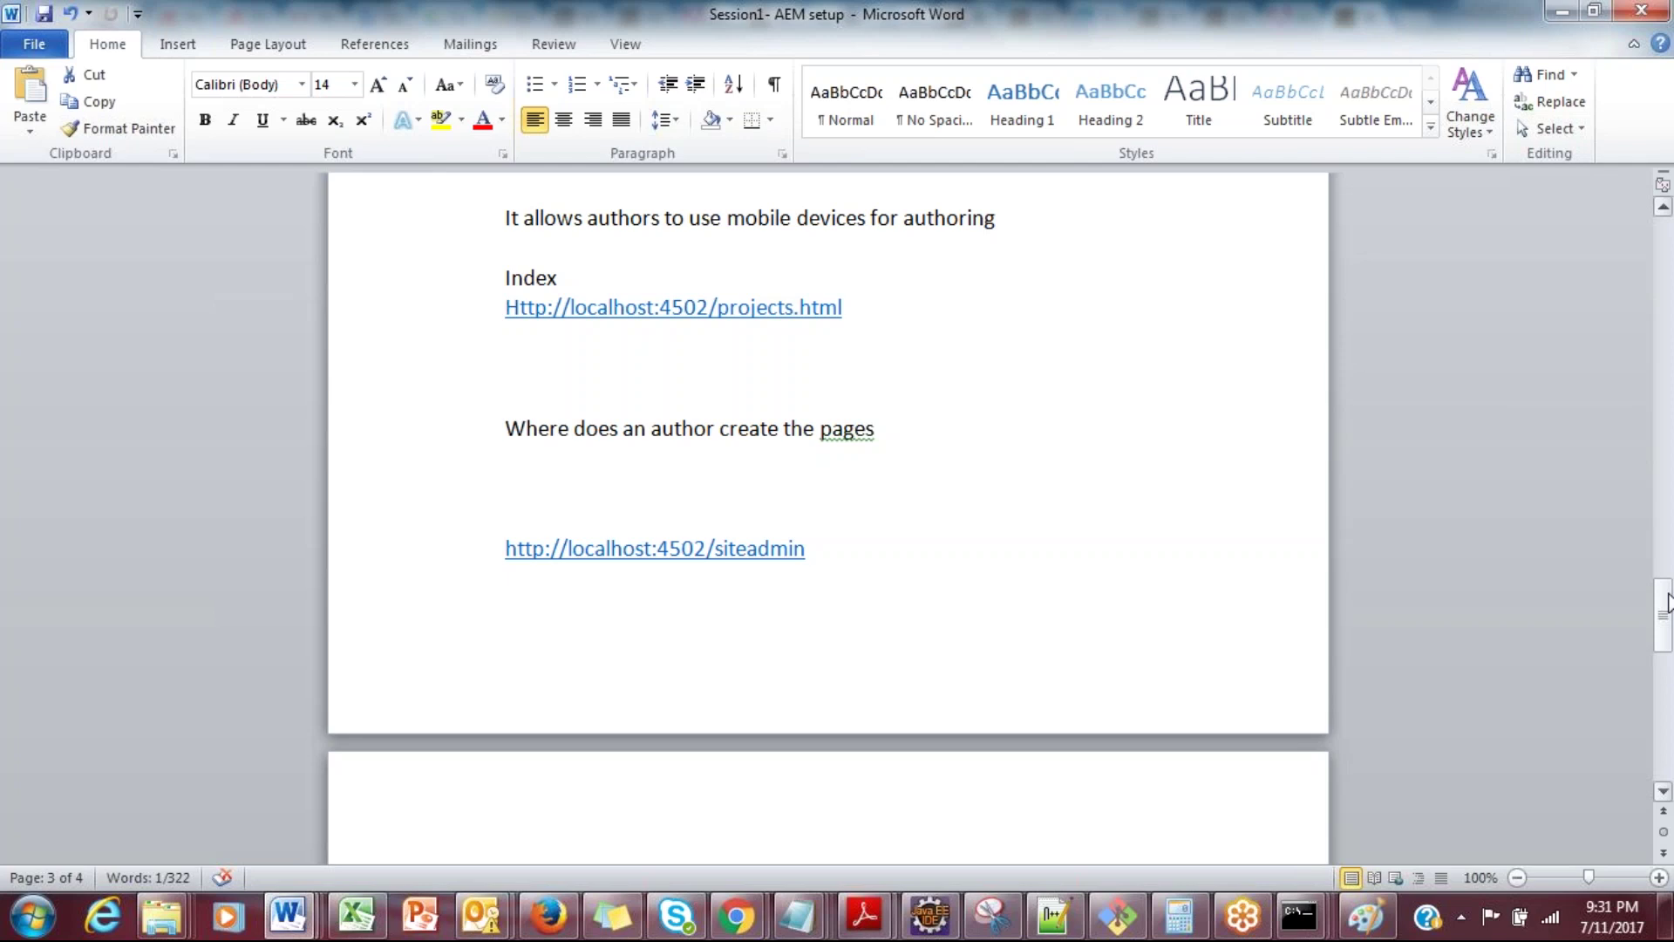
drag(1667, 637, 1669, 703)
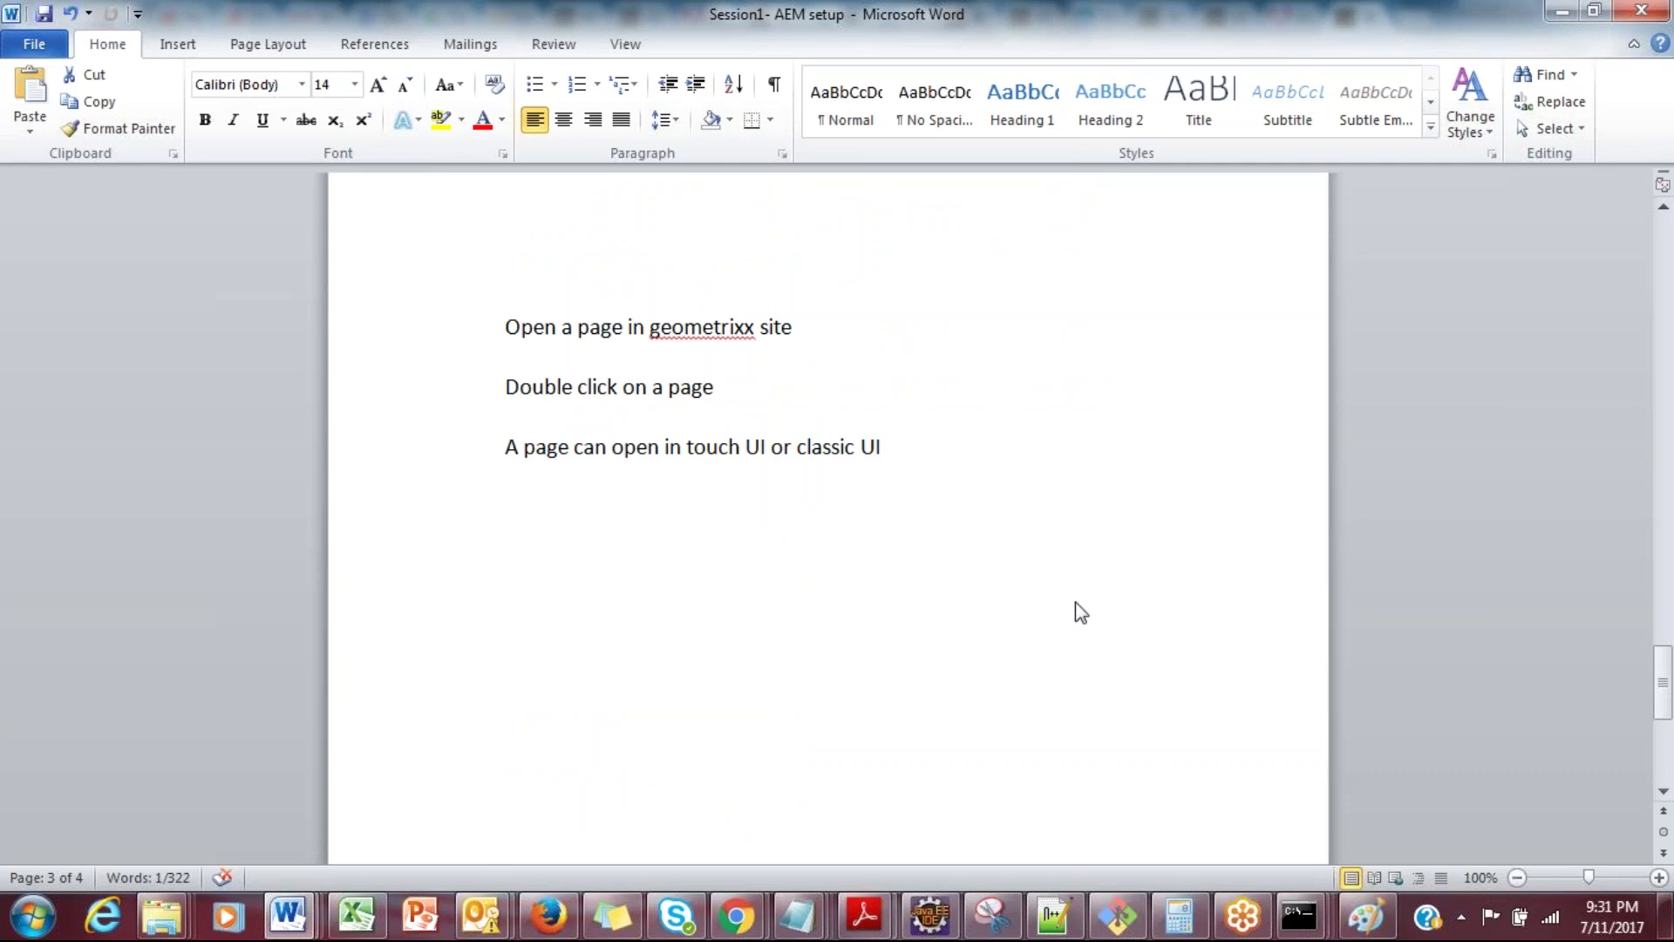
click(786, 422)
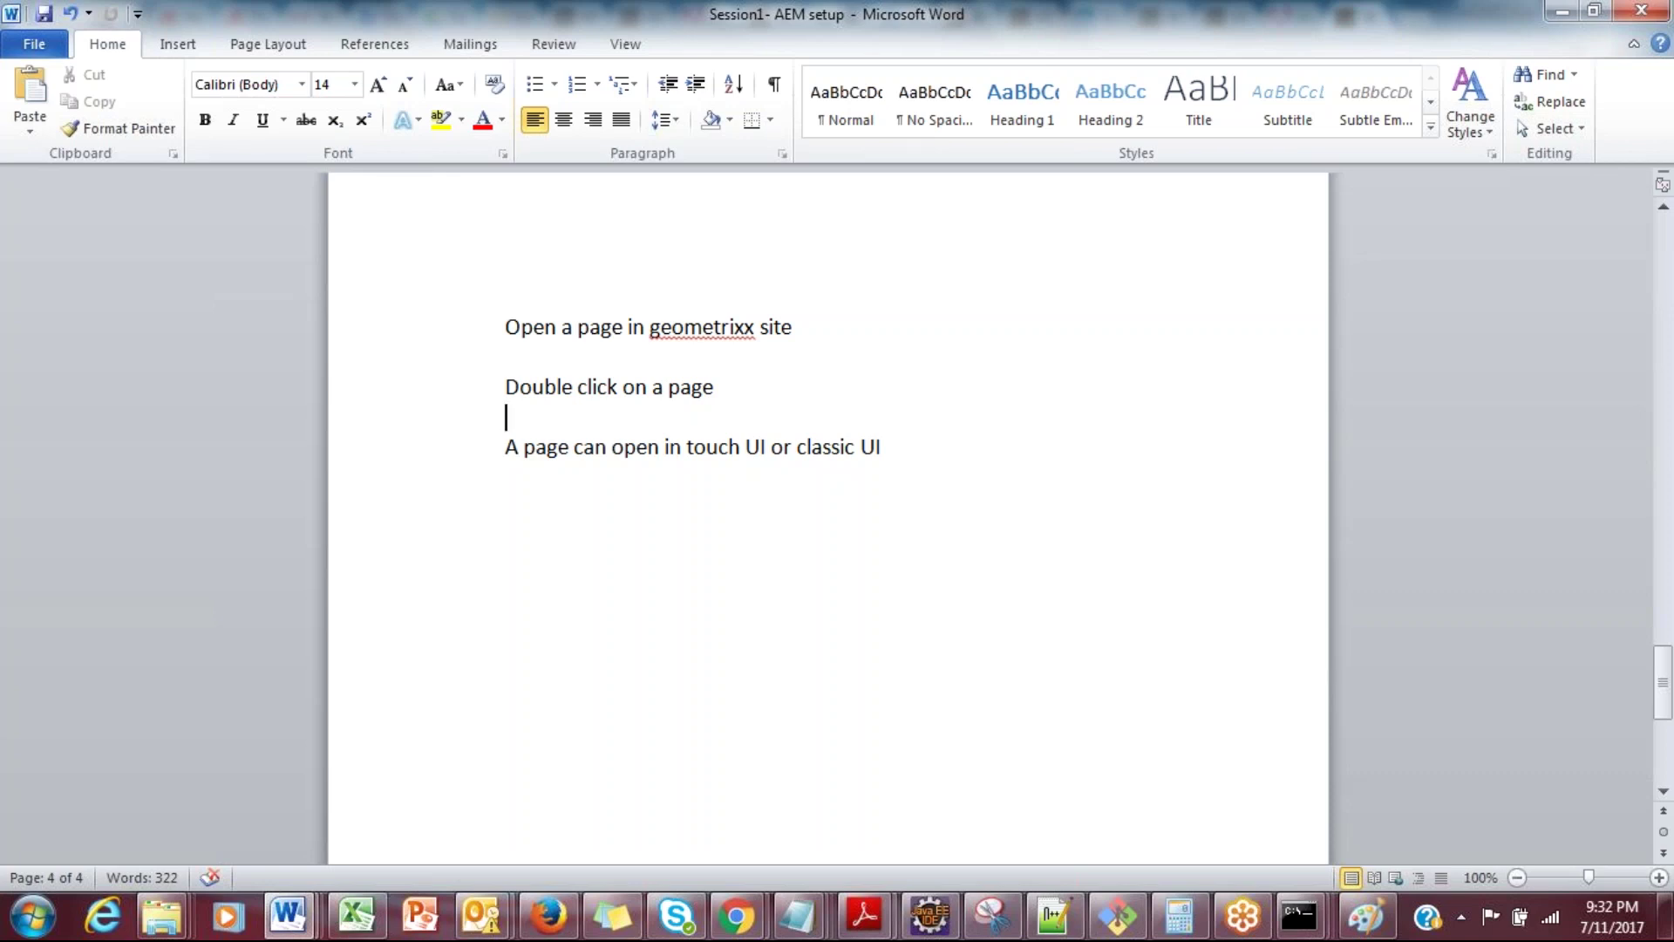
click(505, 447)
key(End)
key(Return)
text(1)By )
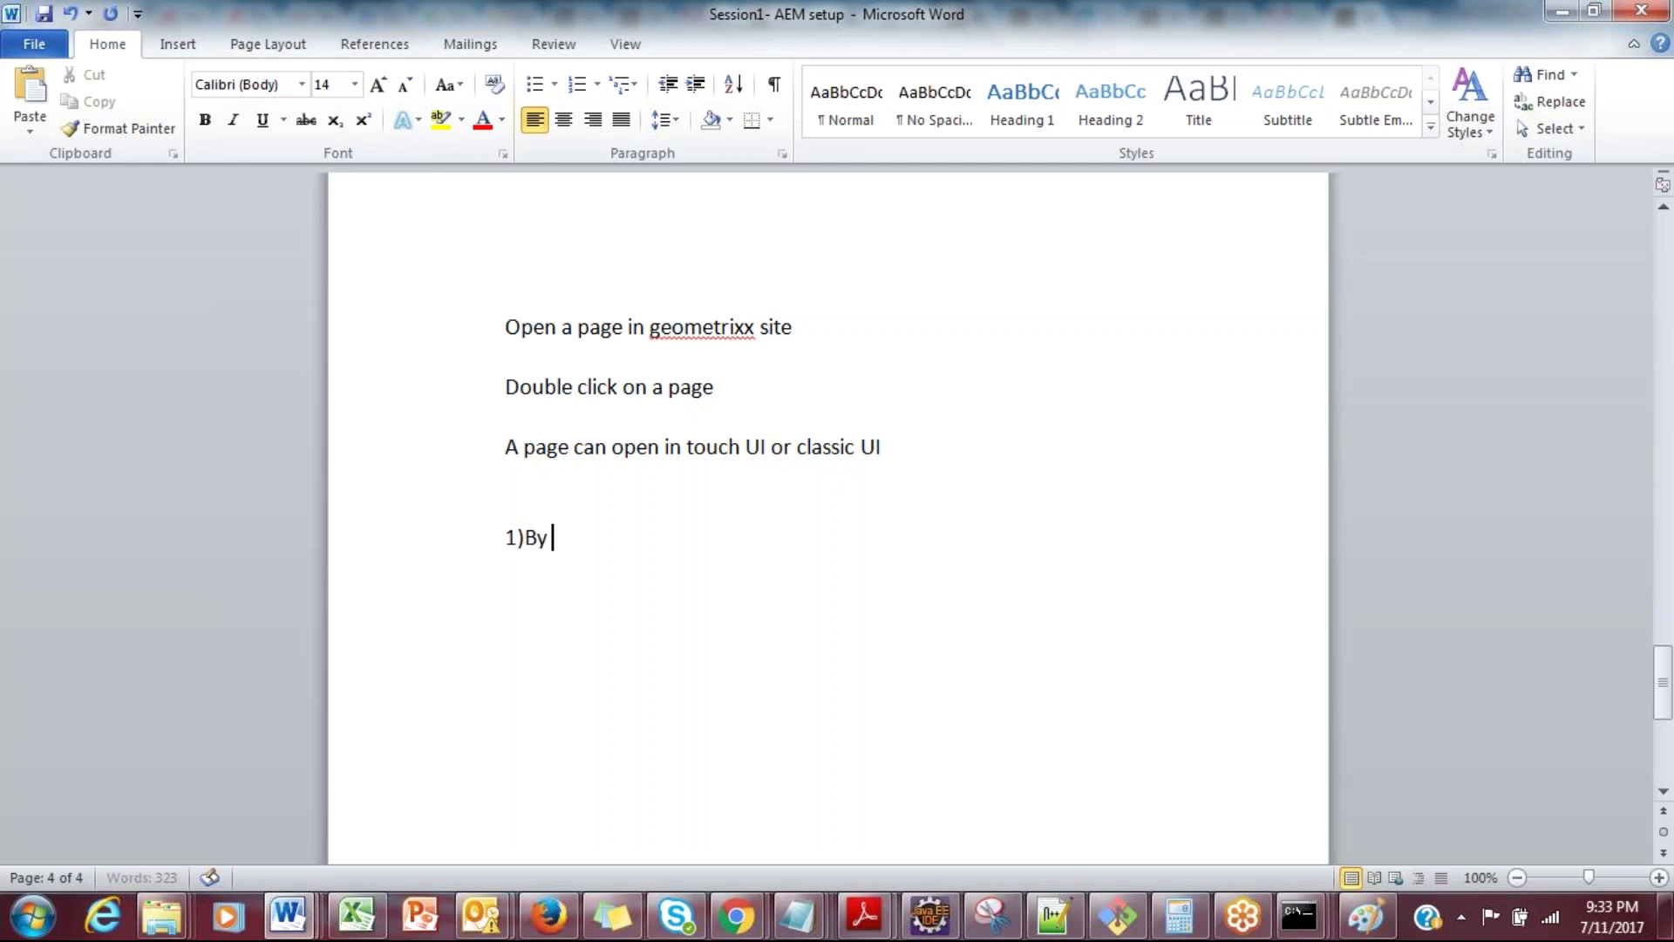
text(default if my root url)
key(Return)
text(http://localhi)
key(BackSpace)
text(ost:)
text(450)
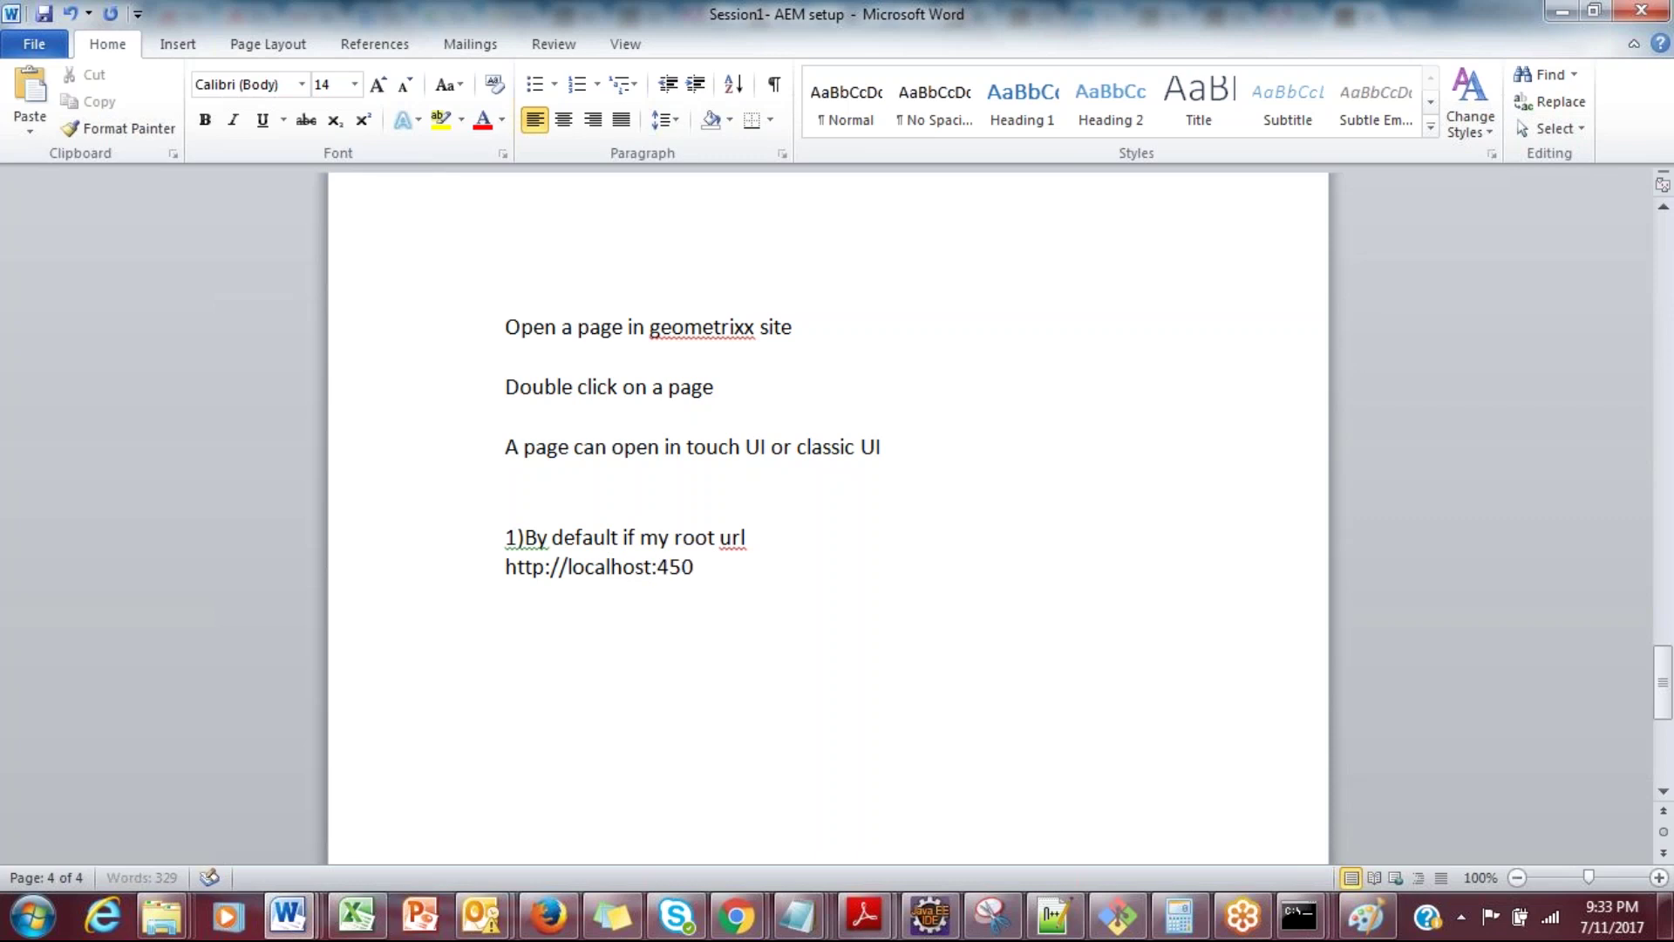
text(2/ to classic )
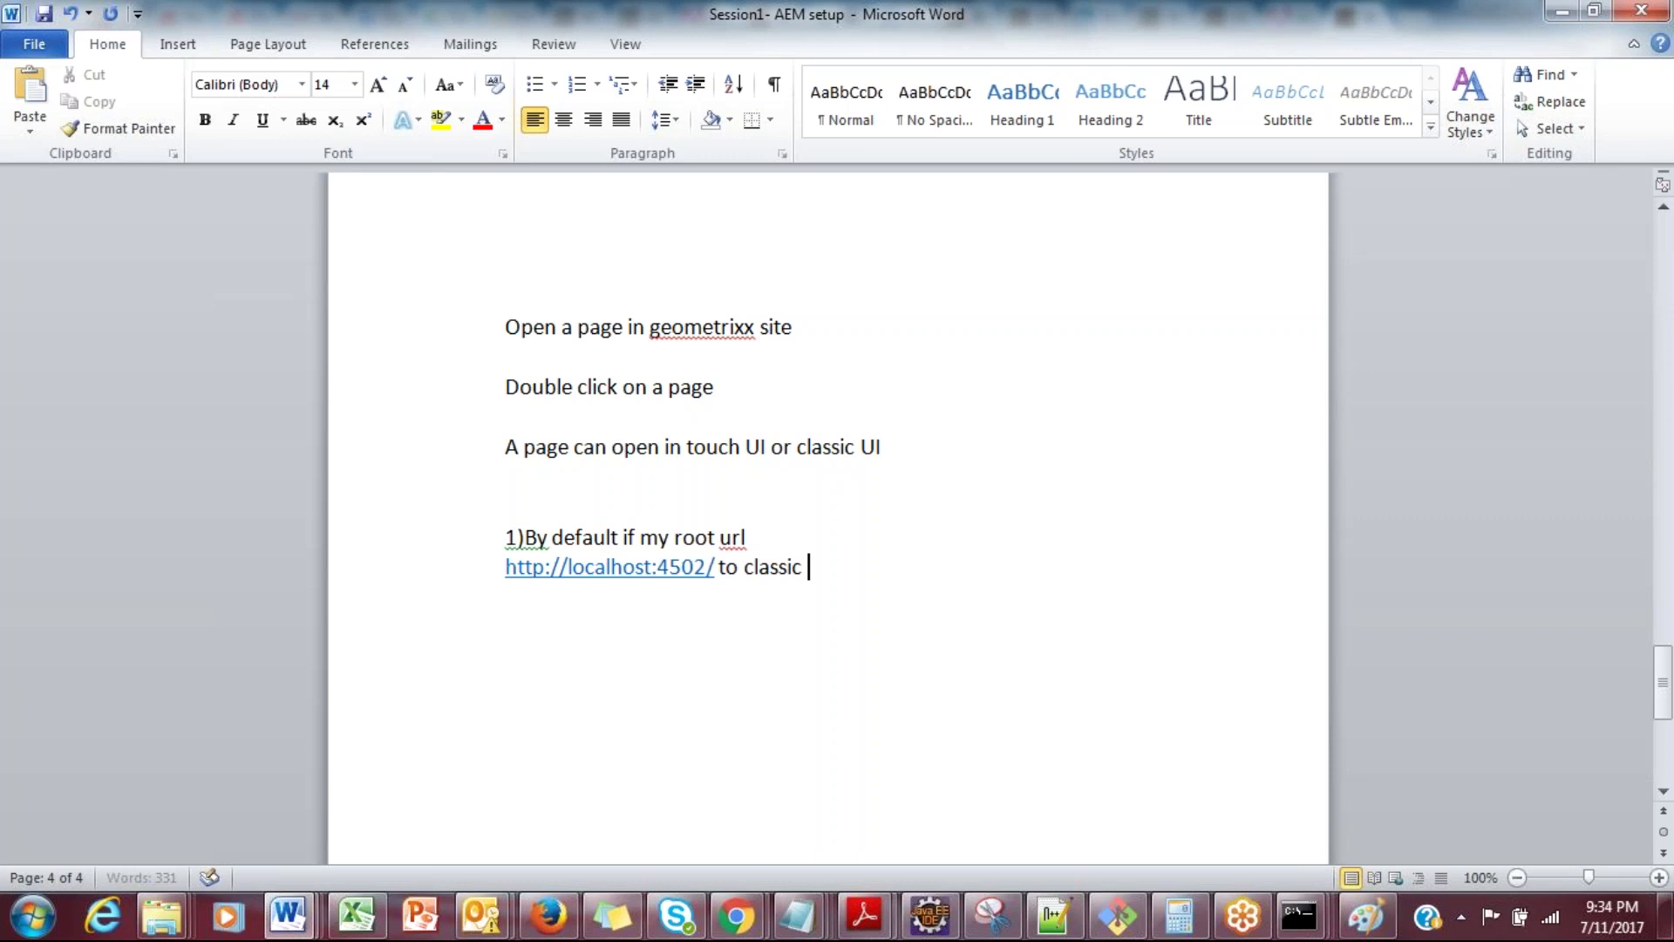
text(or touch)
key(Return)
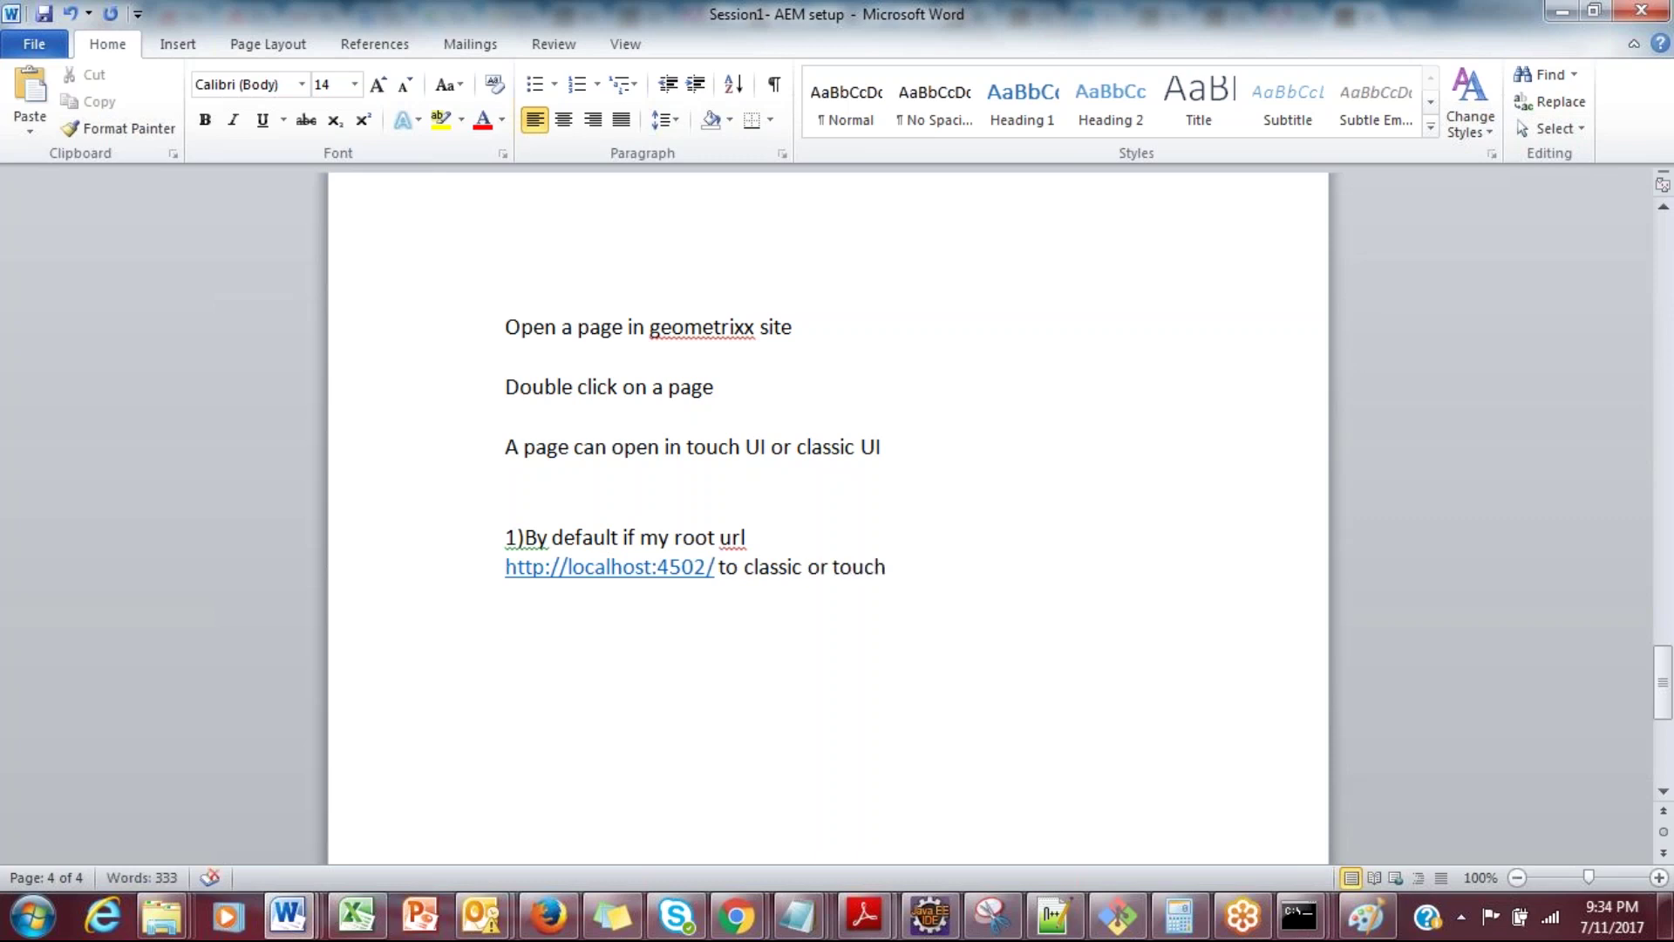
Step: Add the line 'Go to OSGI config and search the day cq root mapping config and edit accordingly'
text(Go to OSGI con)
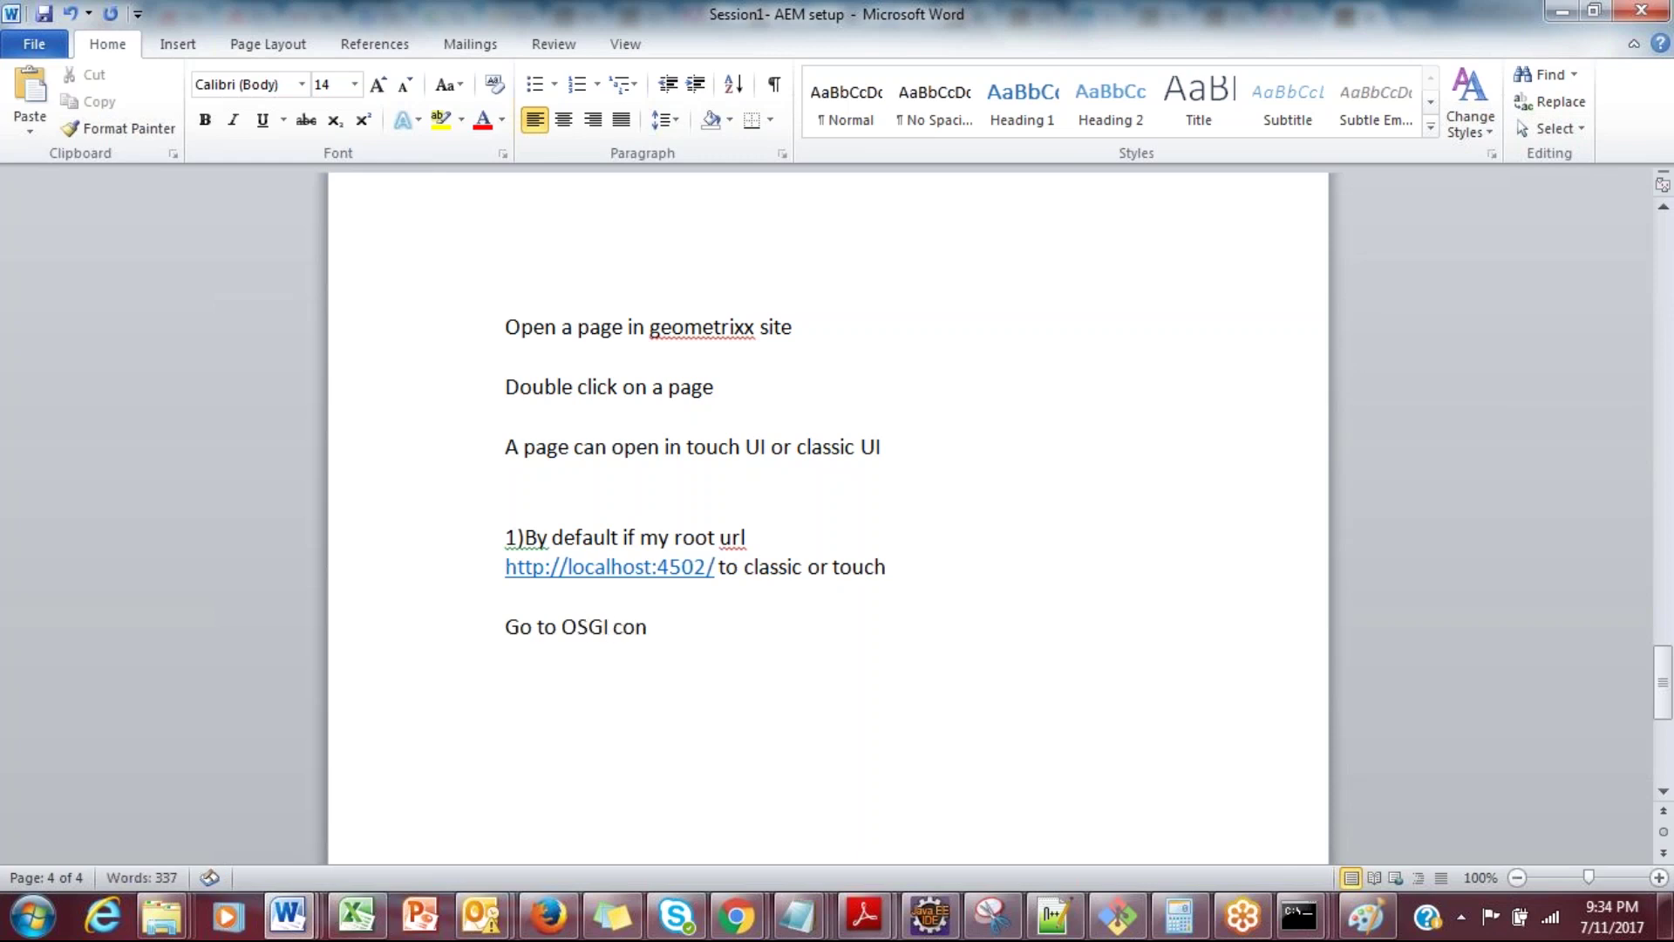
text(fig and)
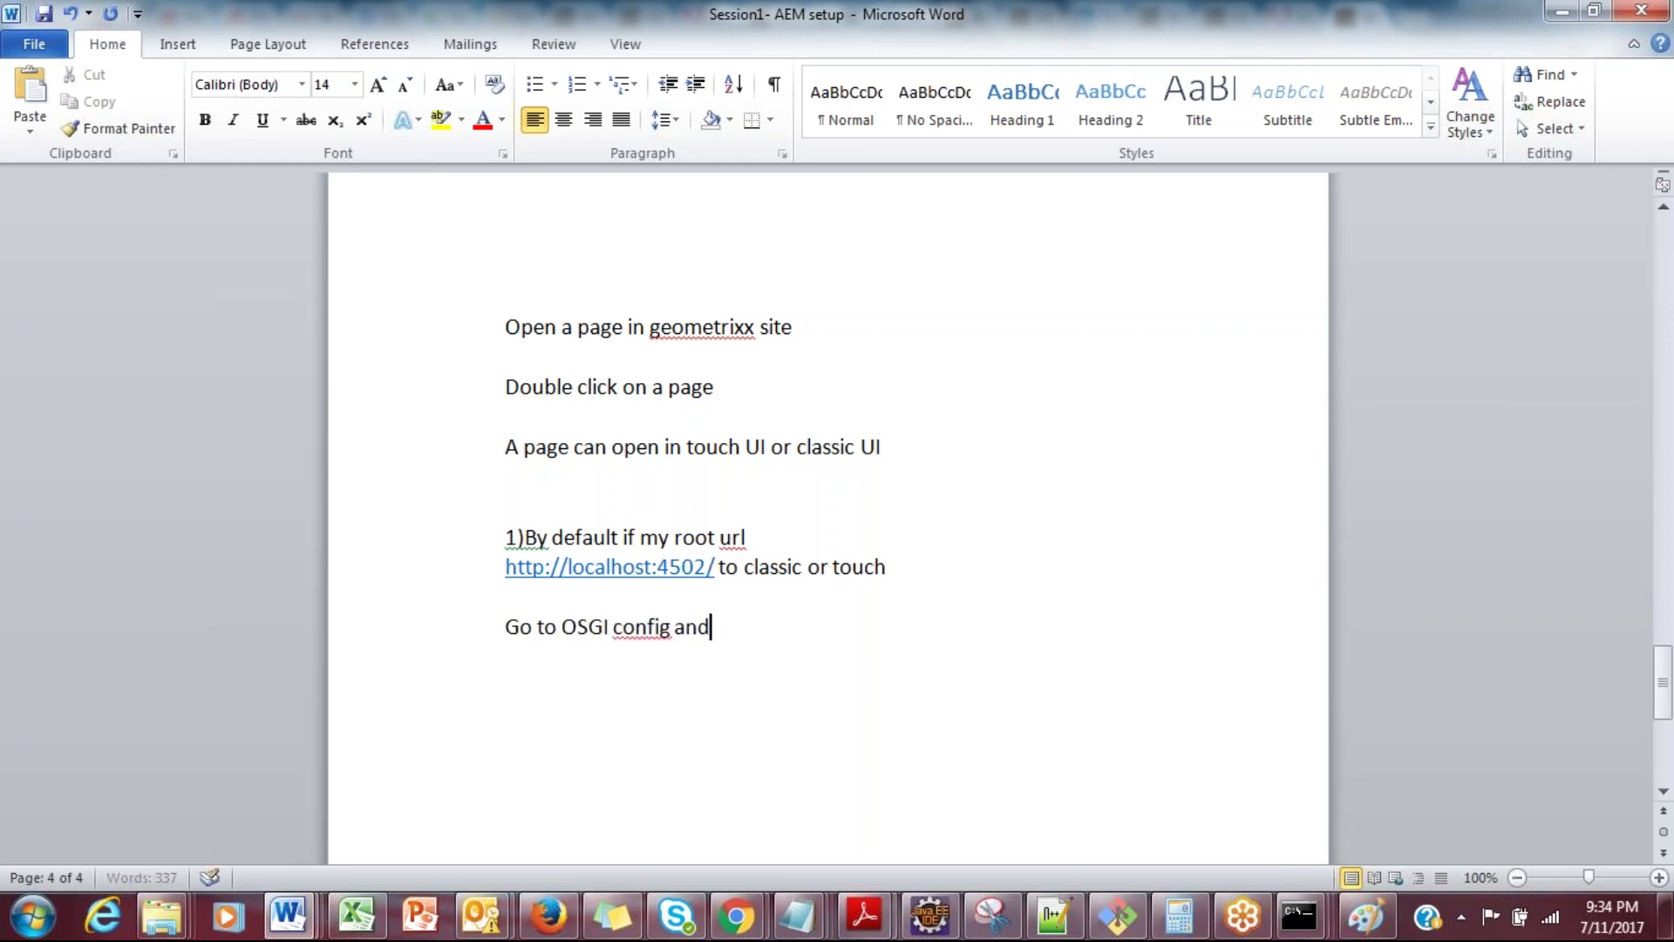
text( search the daya)
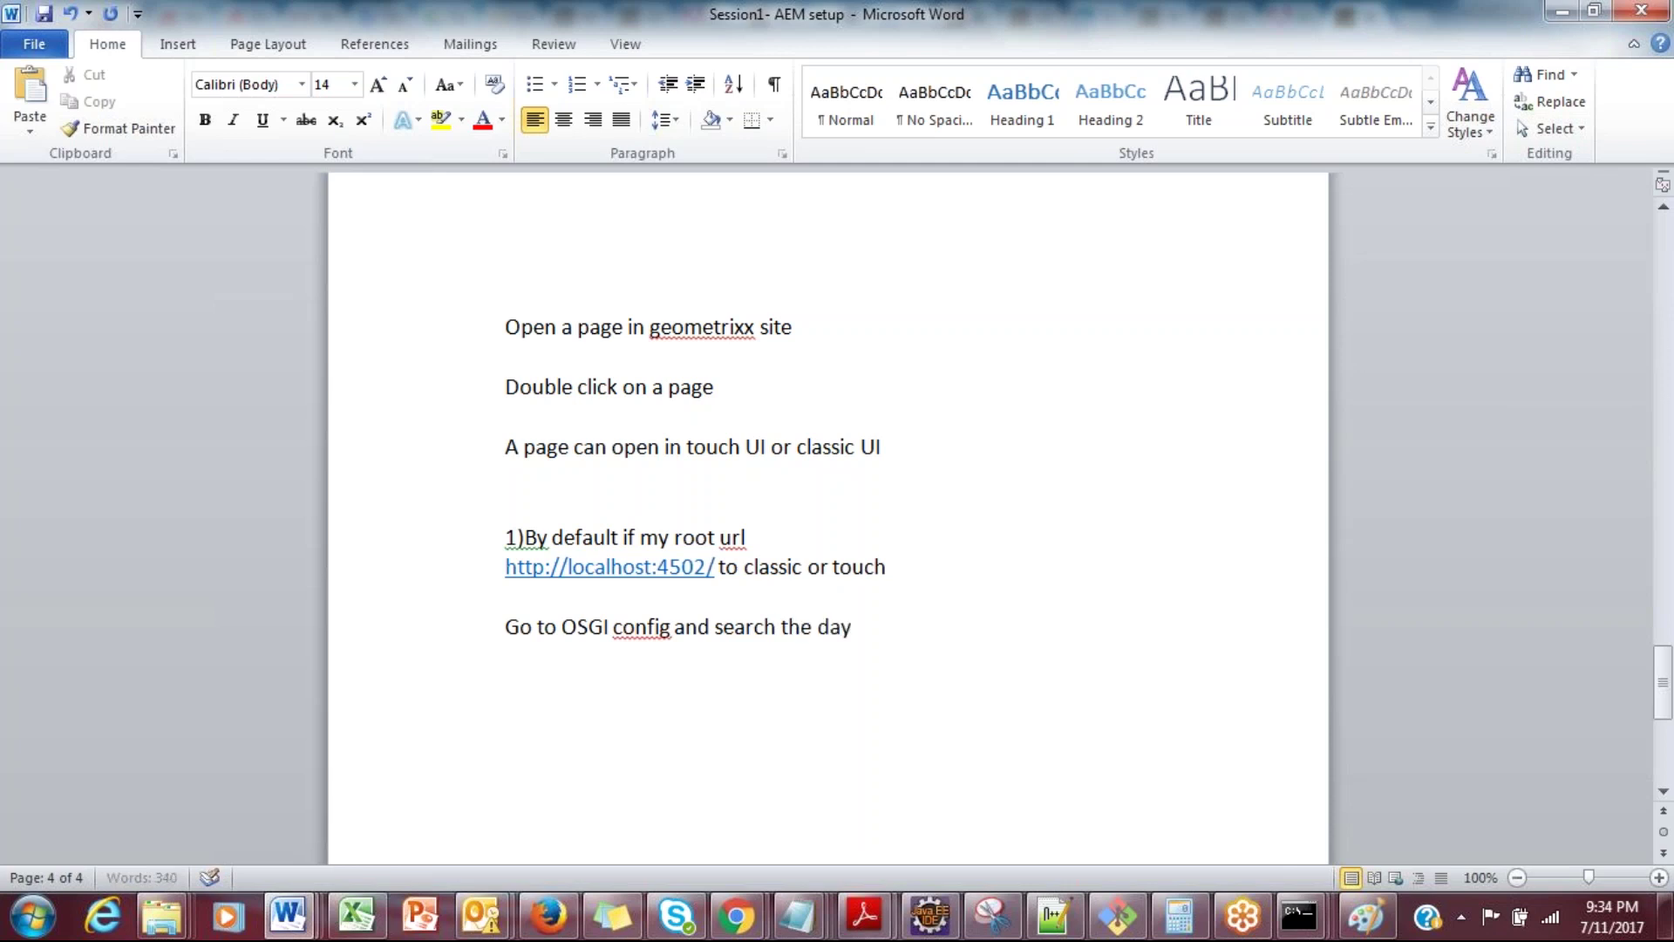
key(BackSpace)
text(cq root mapping)
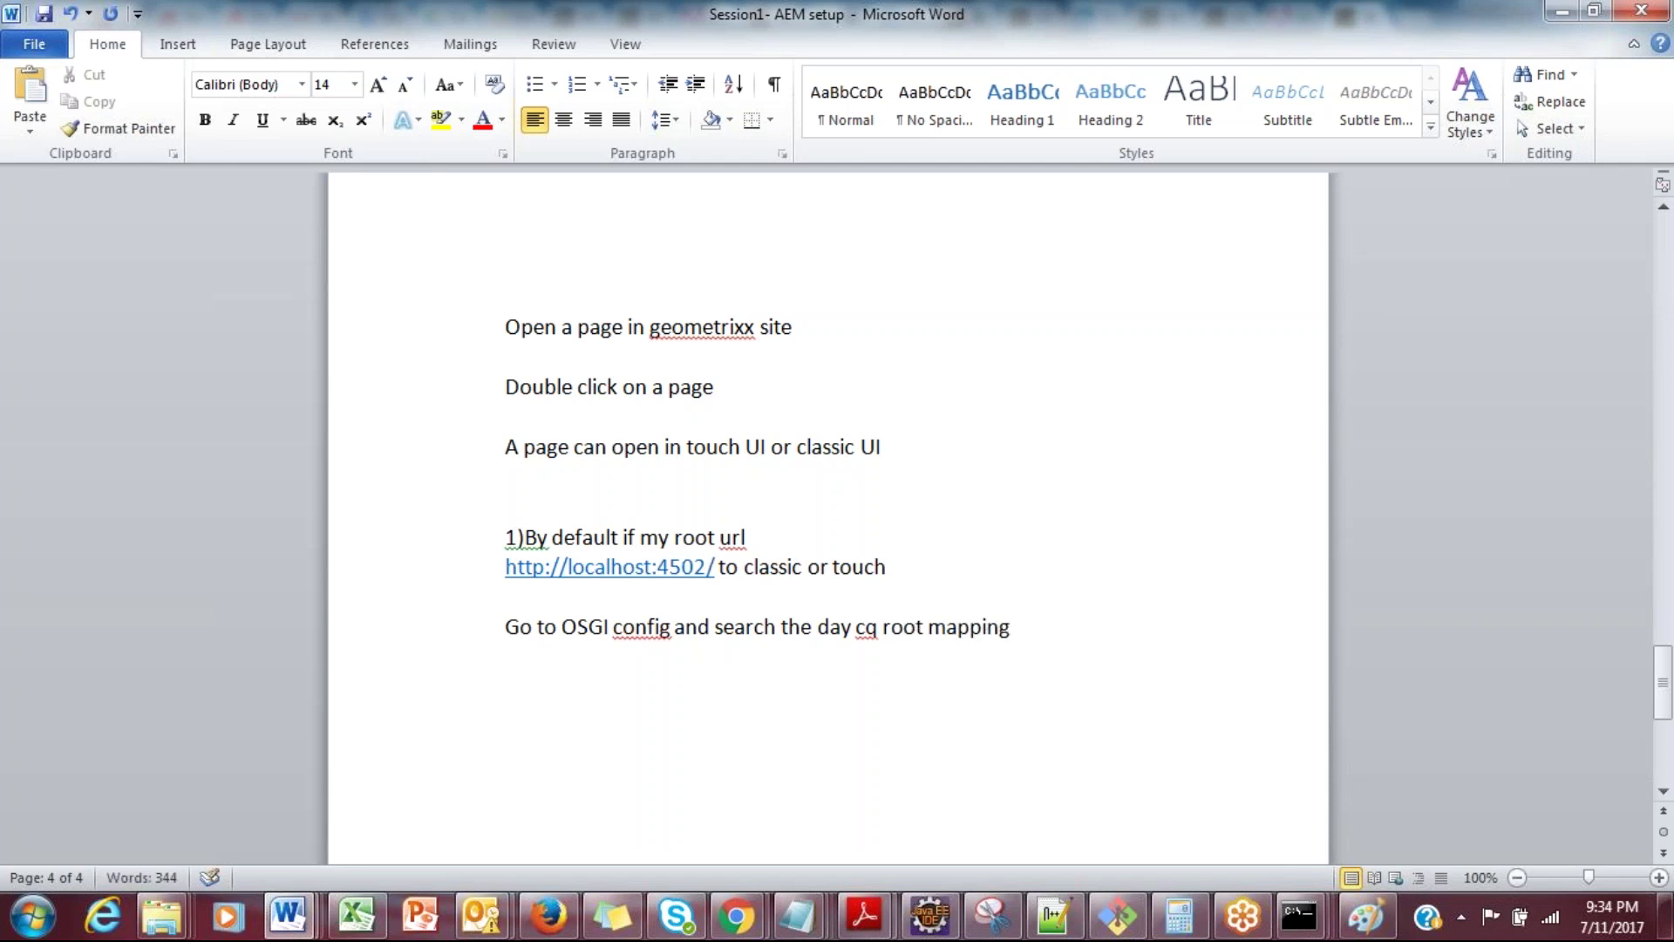
text( config and )
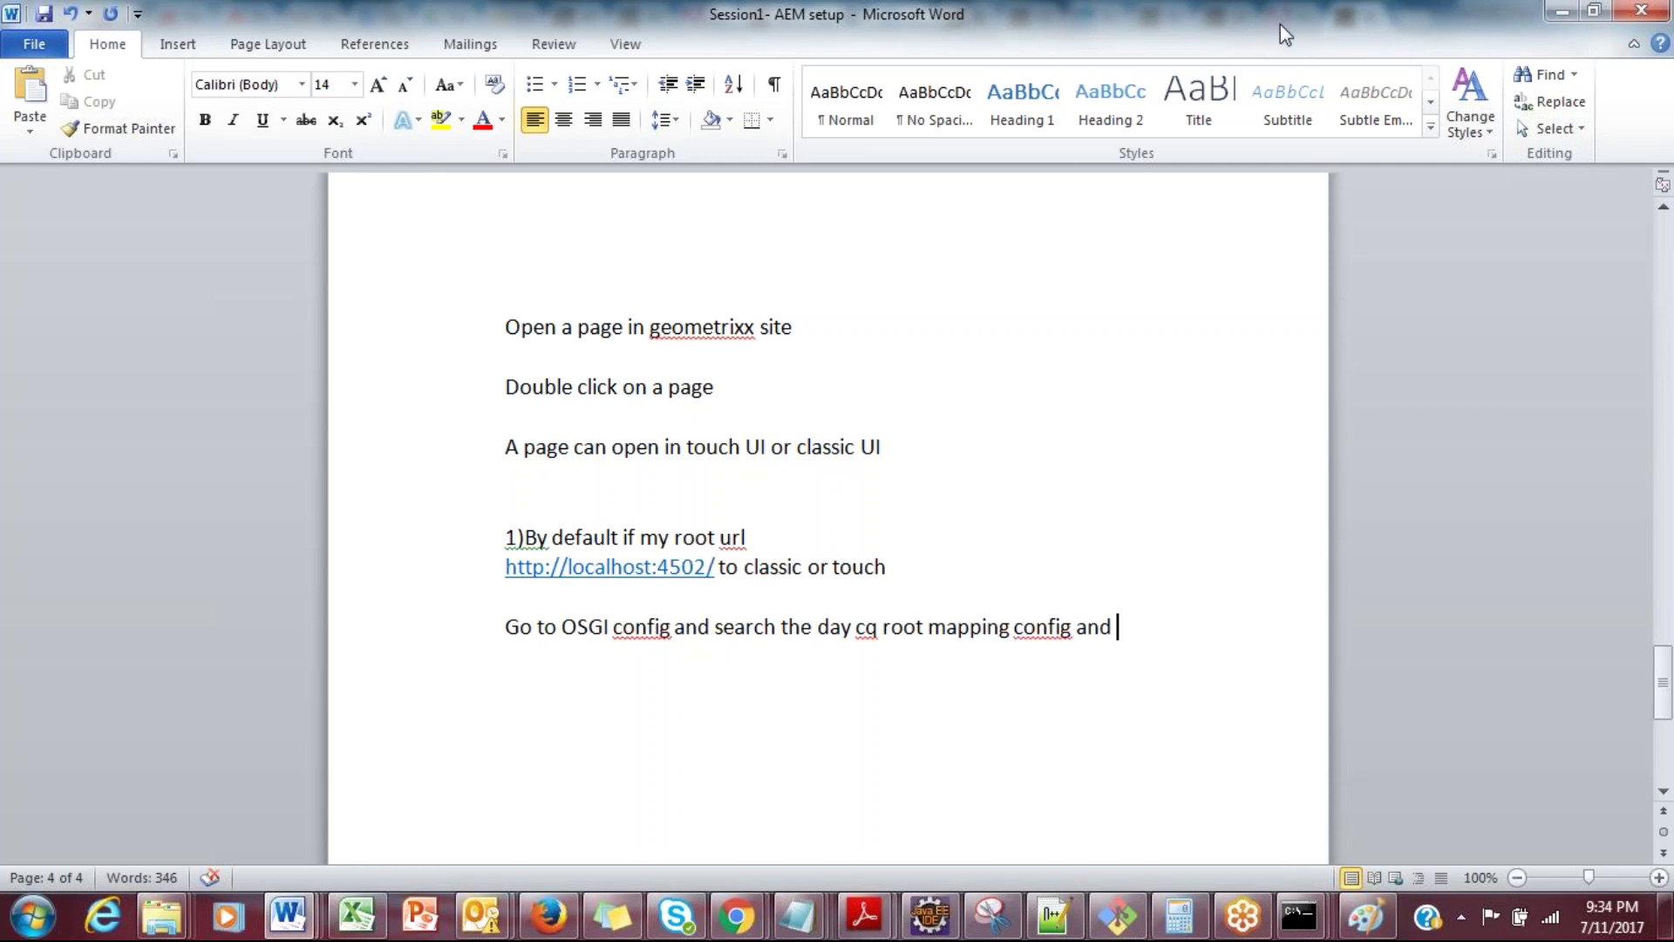
text(edit accordingly)
key(Return)
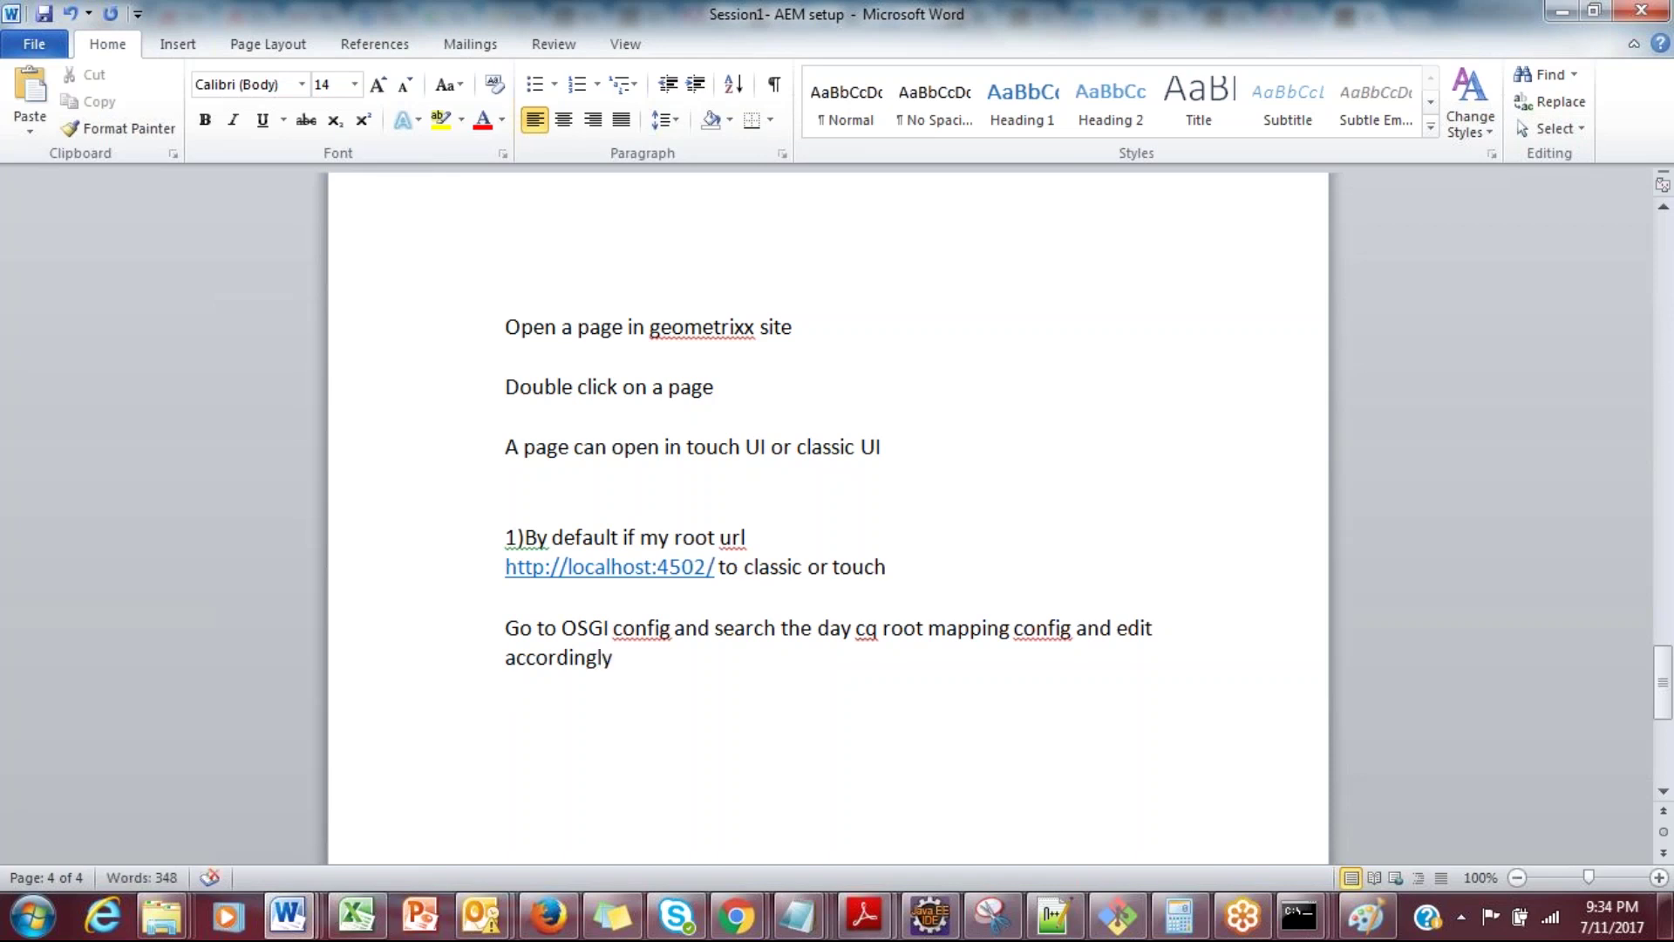
Step: Open the Geometrixx Demo Site from the Websites console for editing and skip the tour with Remind me later
mouse_move(737, 932)
click(548, 820)
click(190, 318)
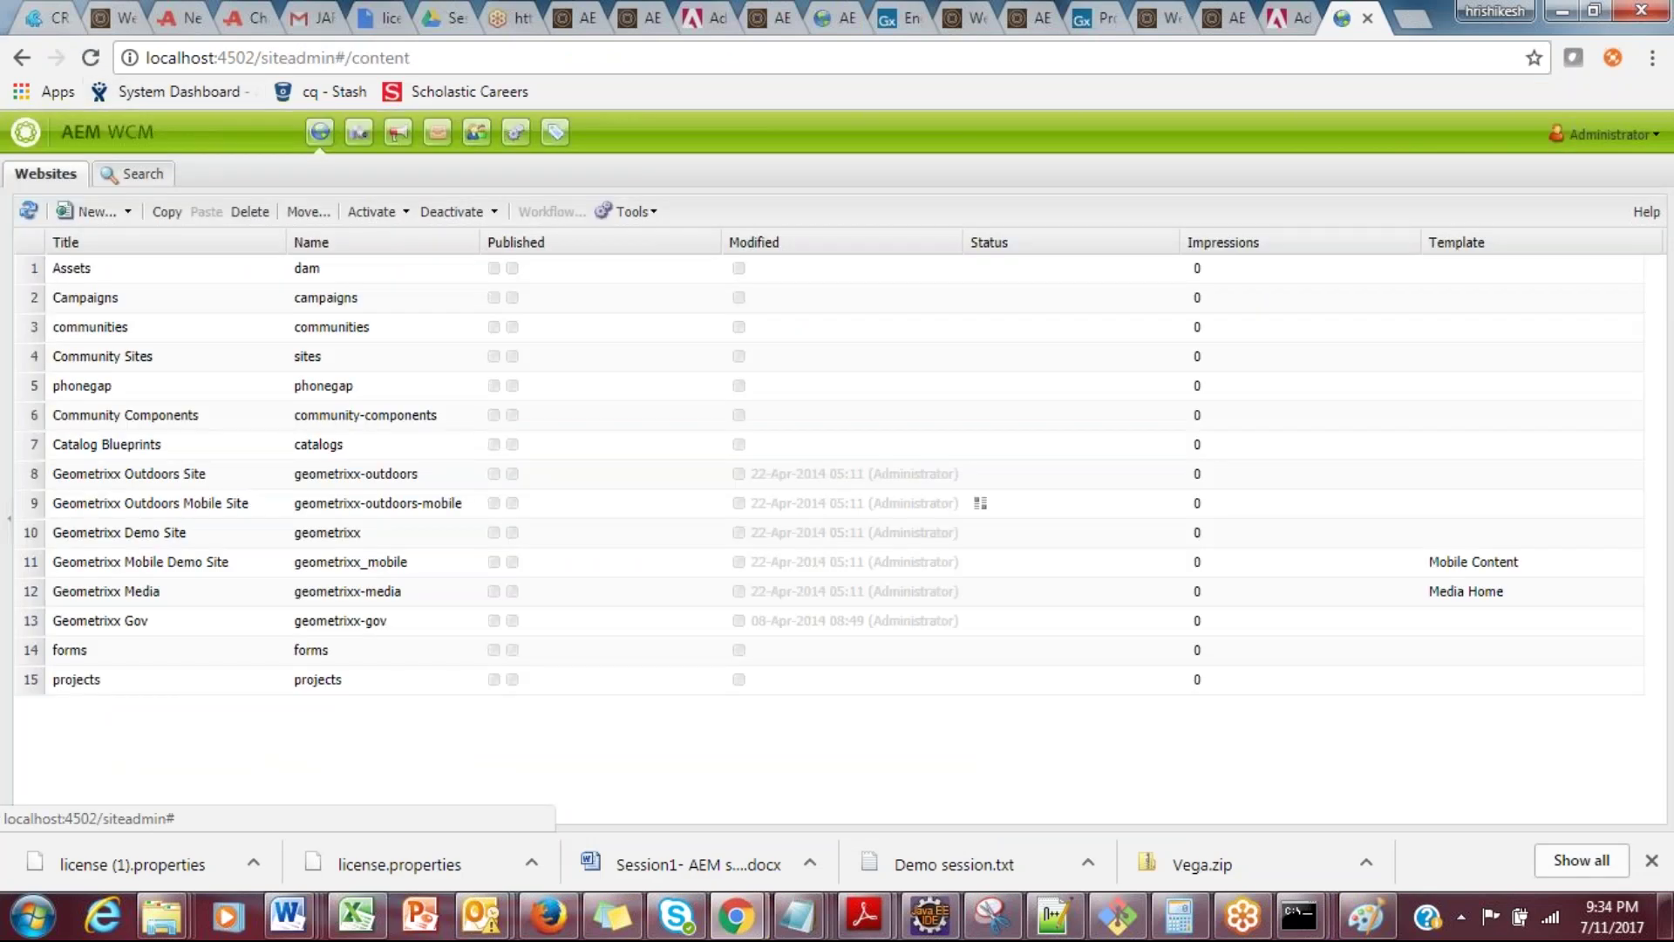
click(169, 535)
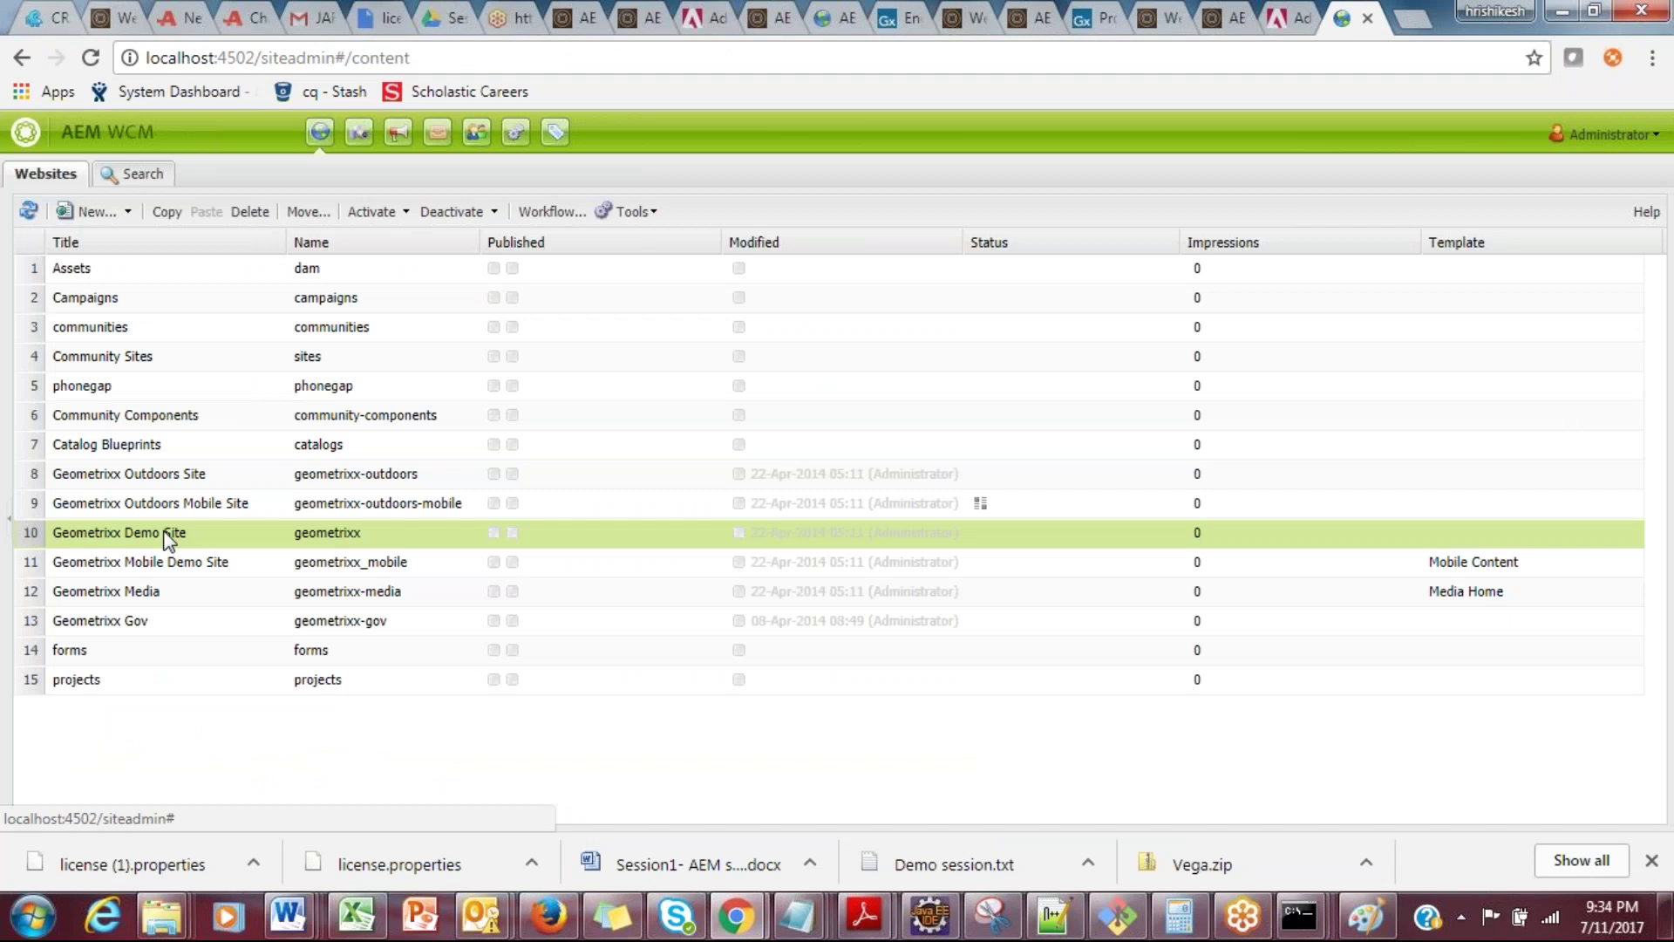
double_click(169, 536)
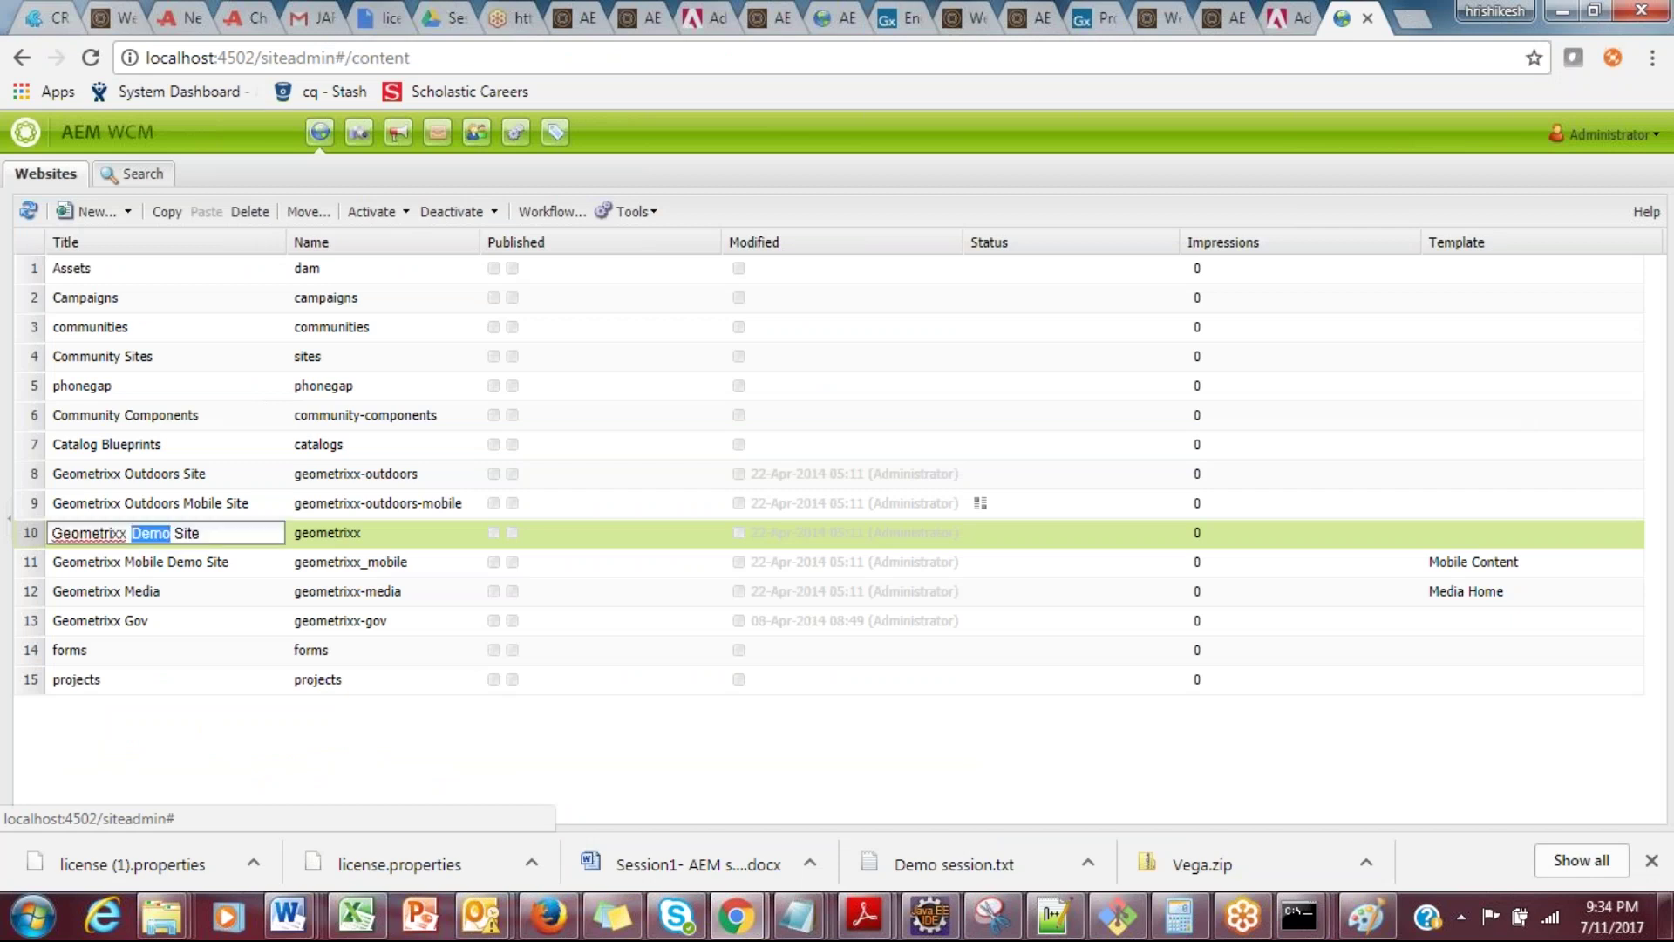
double_click(387, 524)
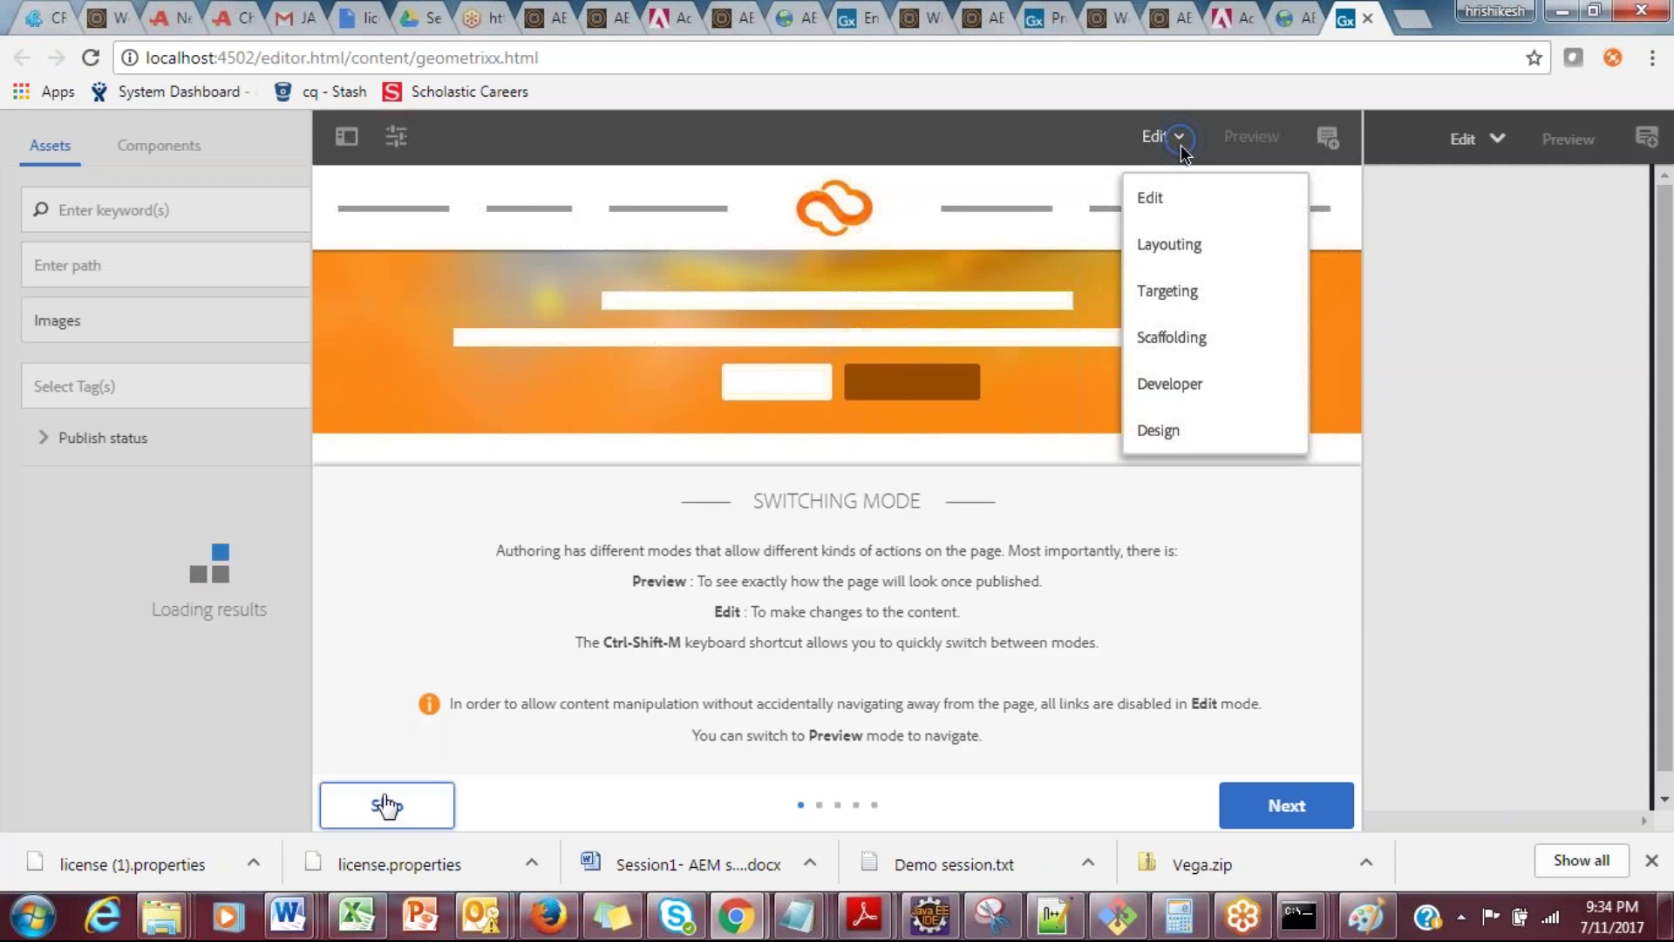
click(384, 796)
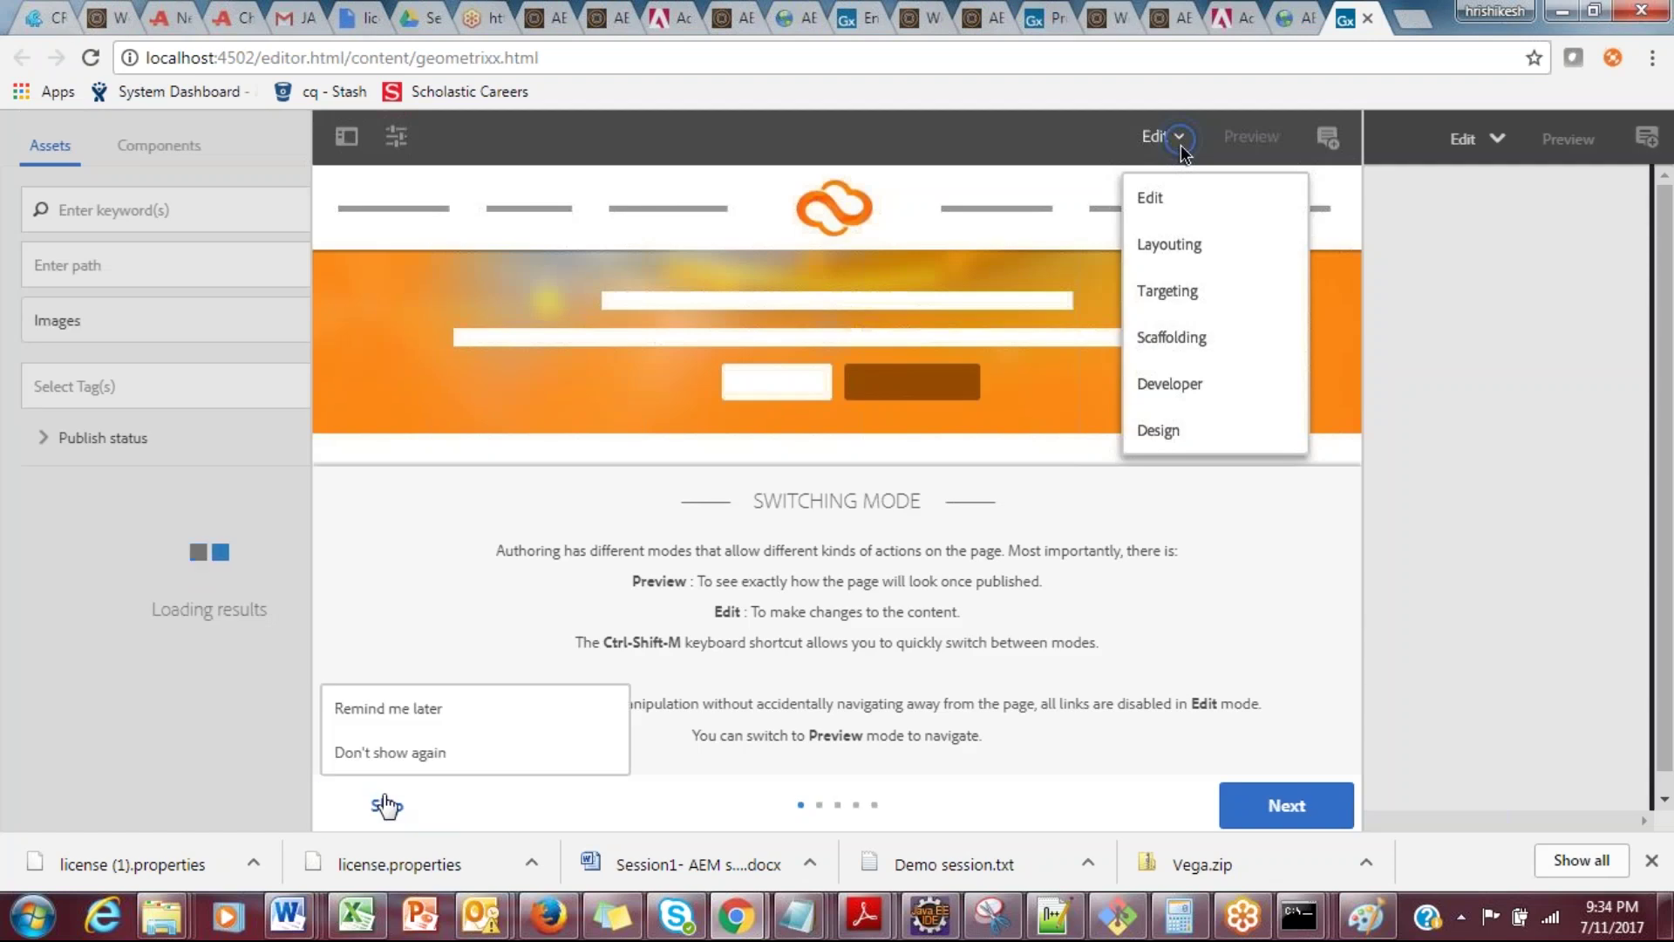
click(409, 723)
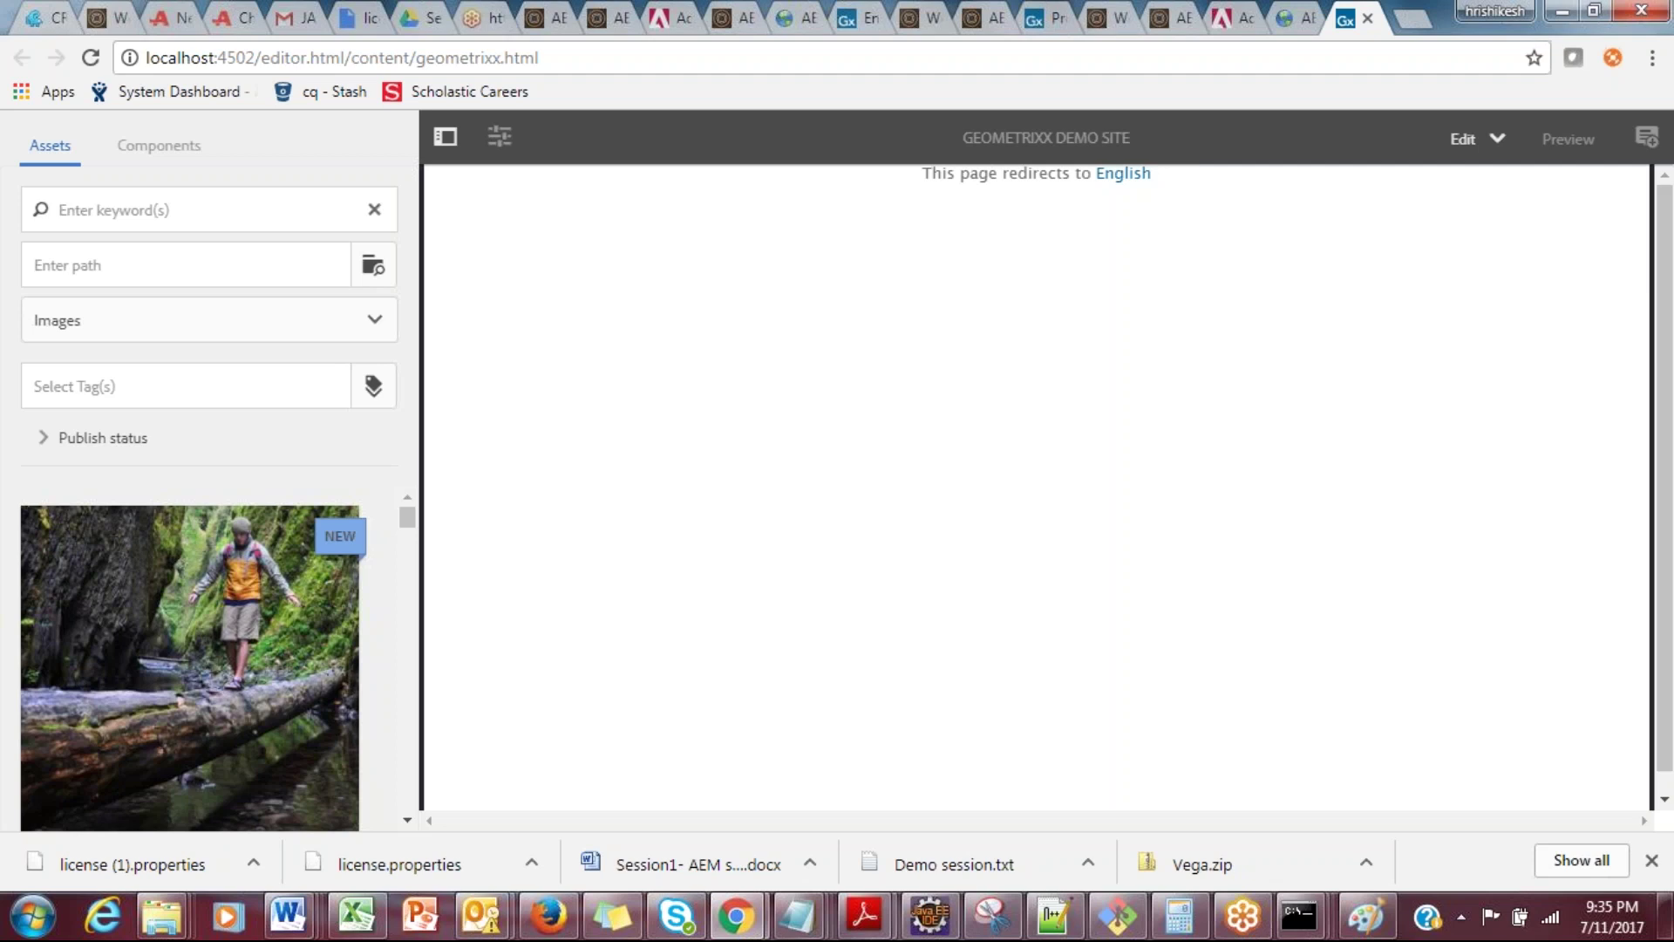
Step: Add item 2) to the Word notes: 'By default whenever I open a page, if it has to open in classic mode how do we do?'
key(alt+Tab)
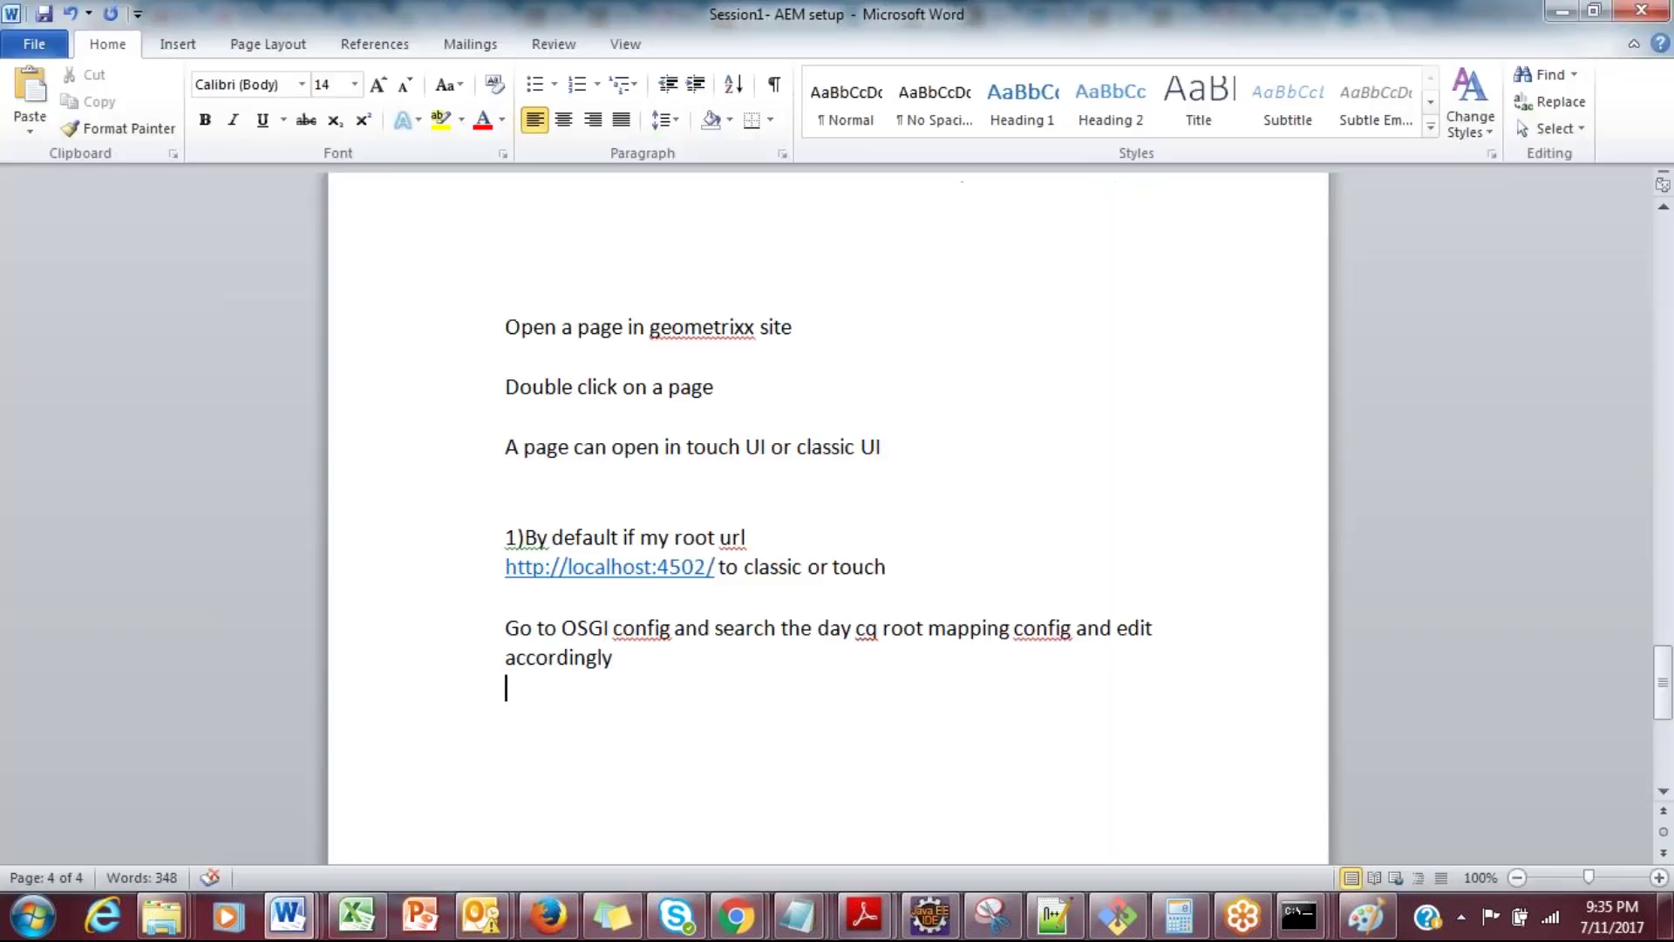
text(2) By d)
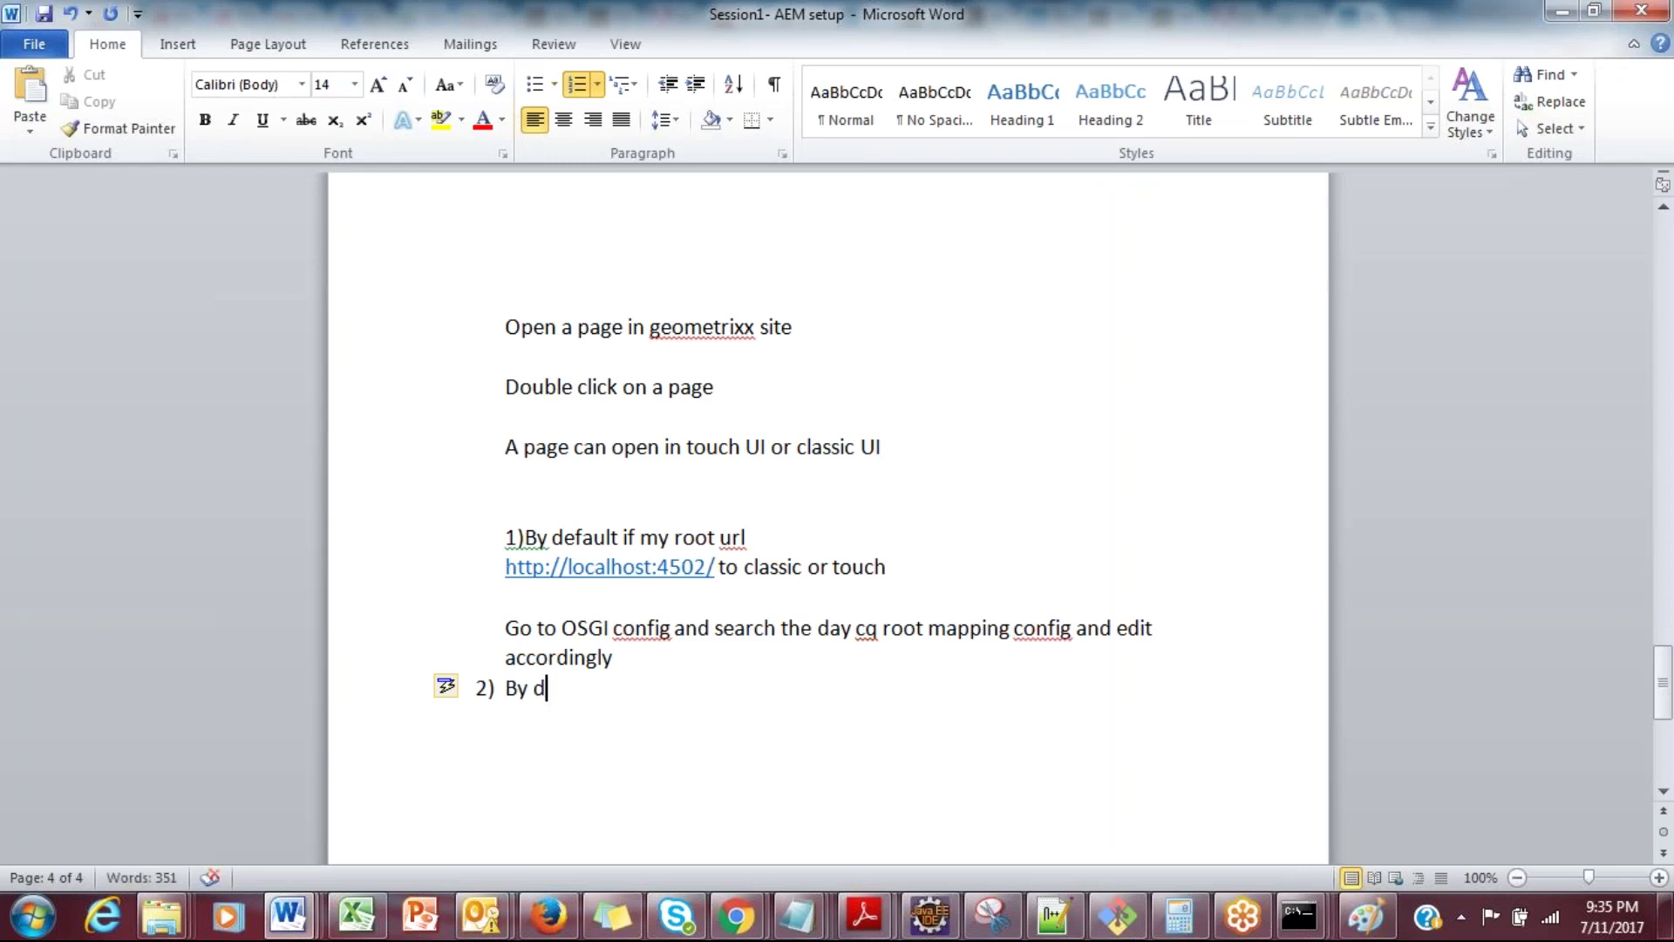
text(efault whenev)
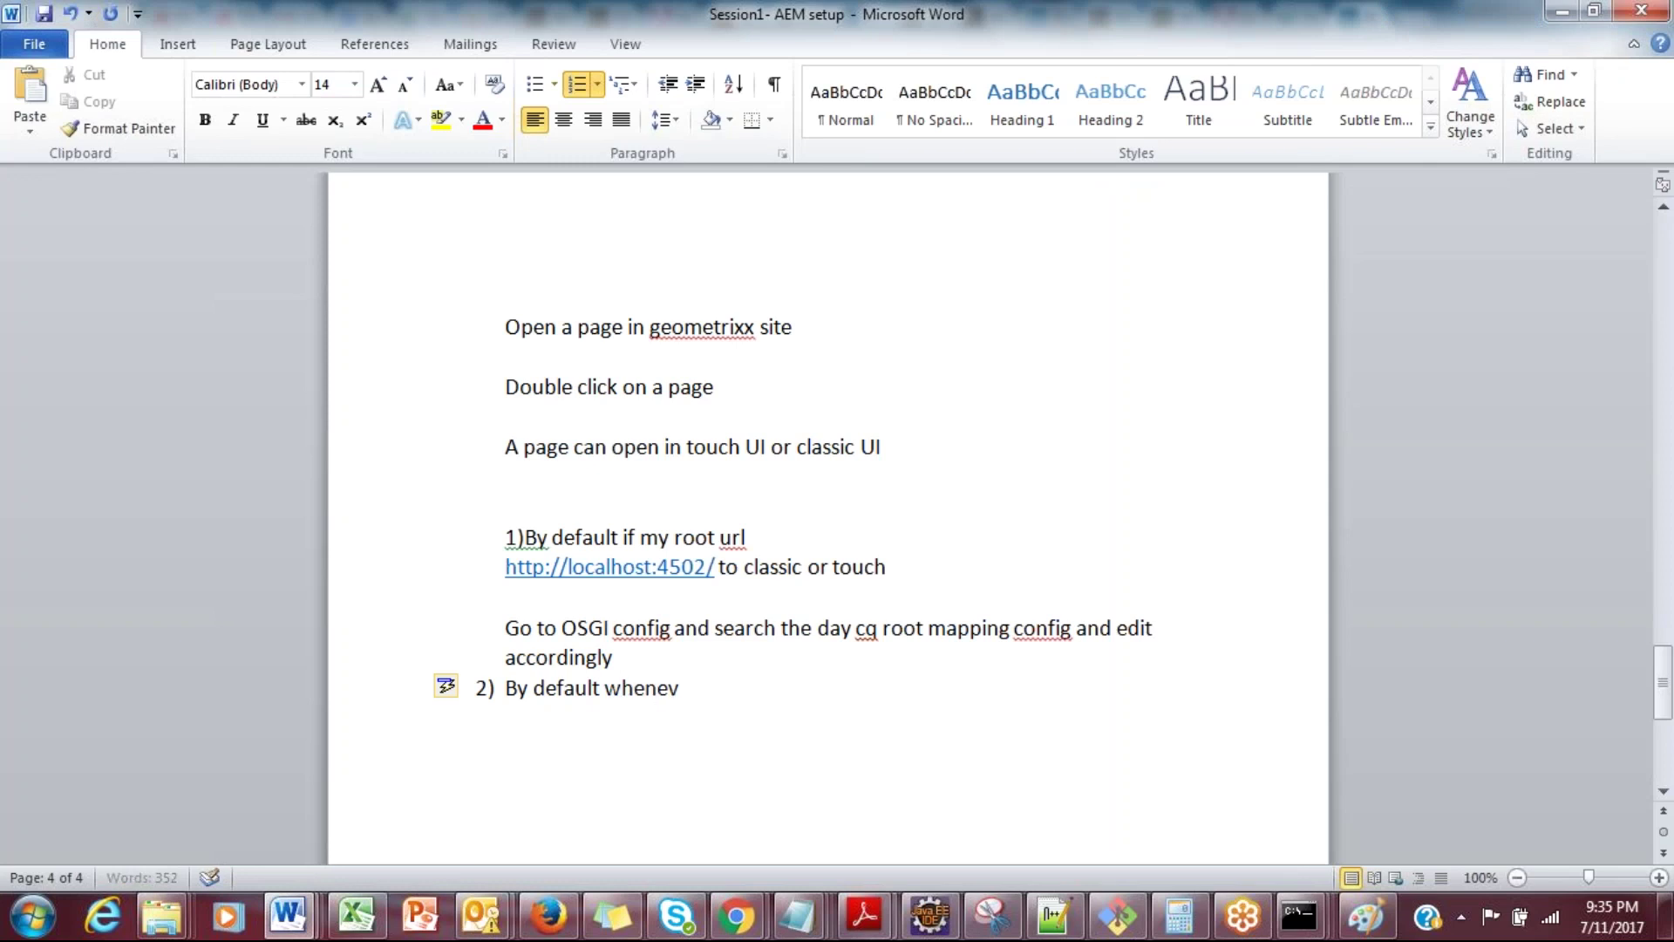
text(er I open a page, it)
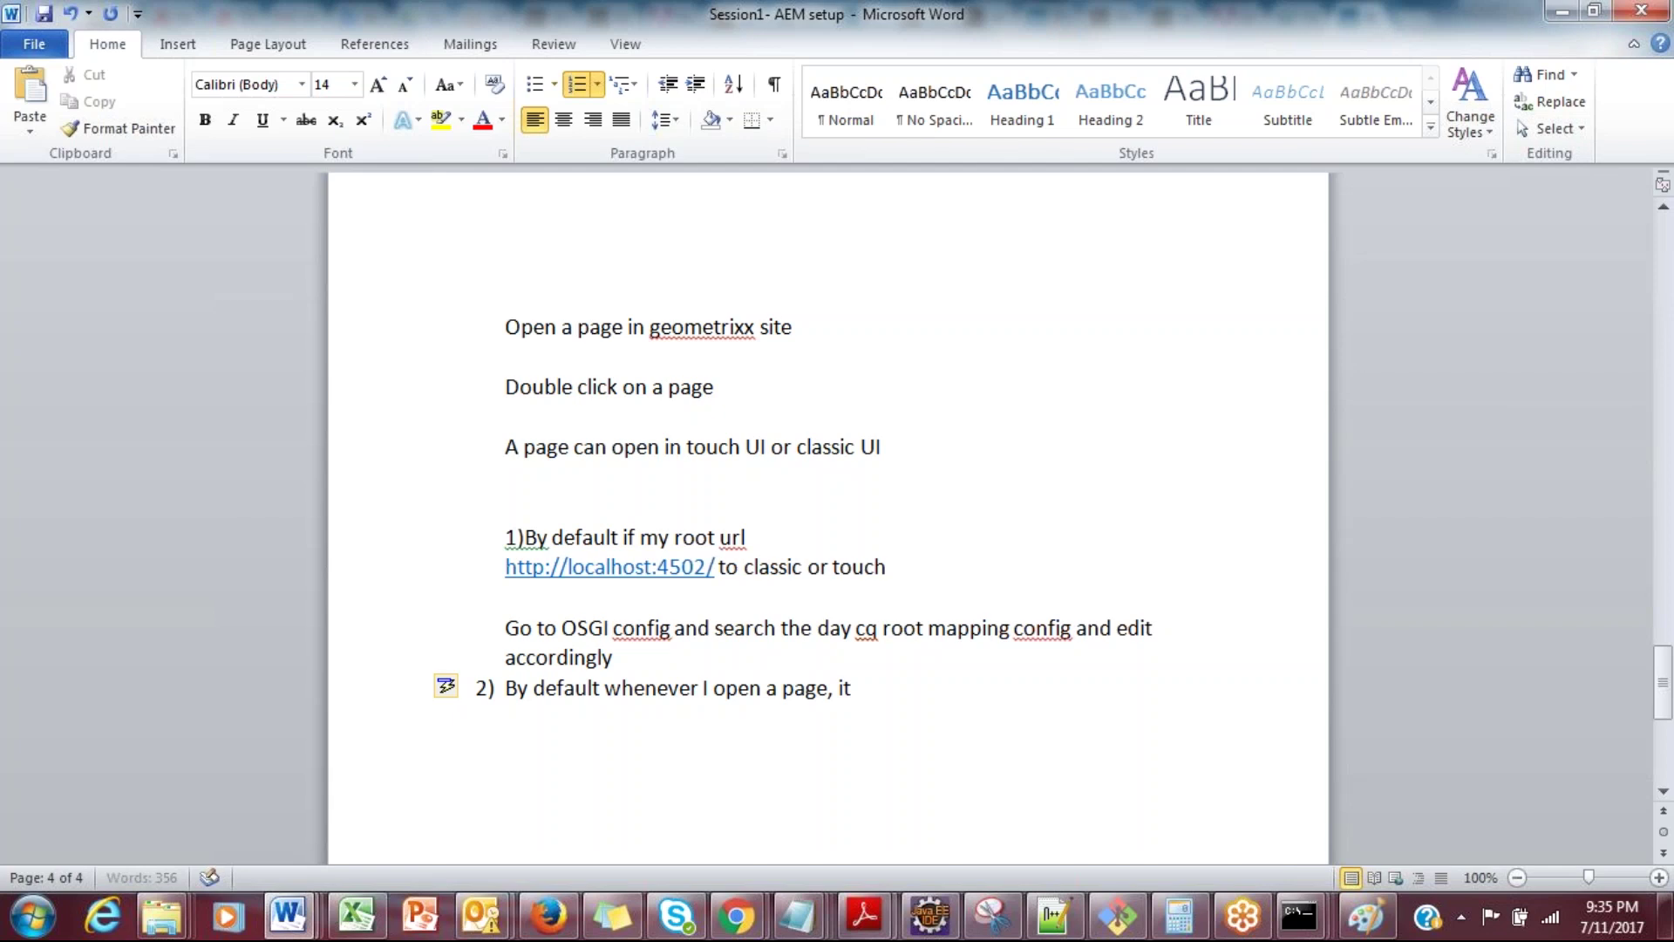
key(BackSpace)
text(f it has to open in cla)
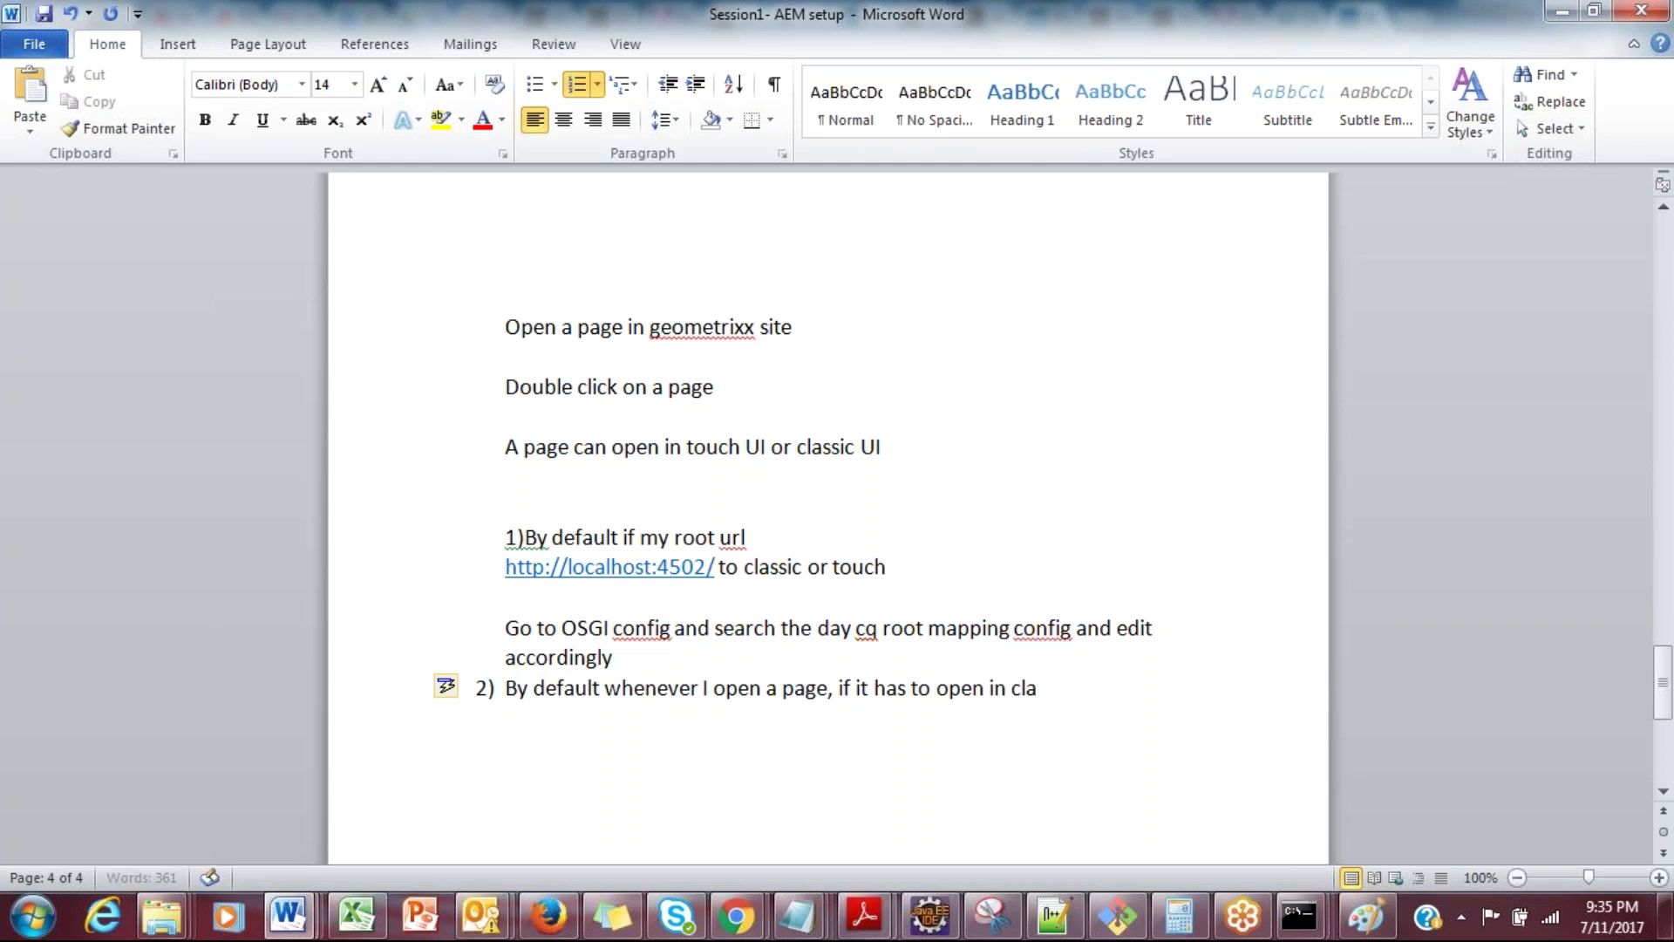
text(ssic mode how do we do?)
Step: Add an 'OSGI config' line below item 2
key(Return)
key(Return)
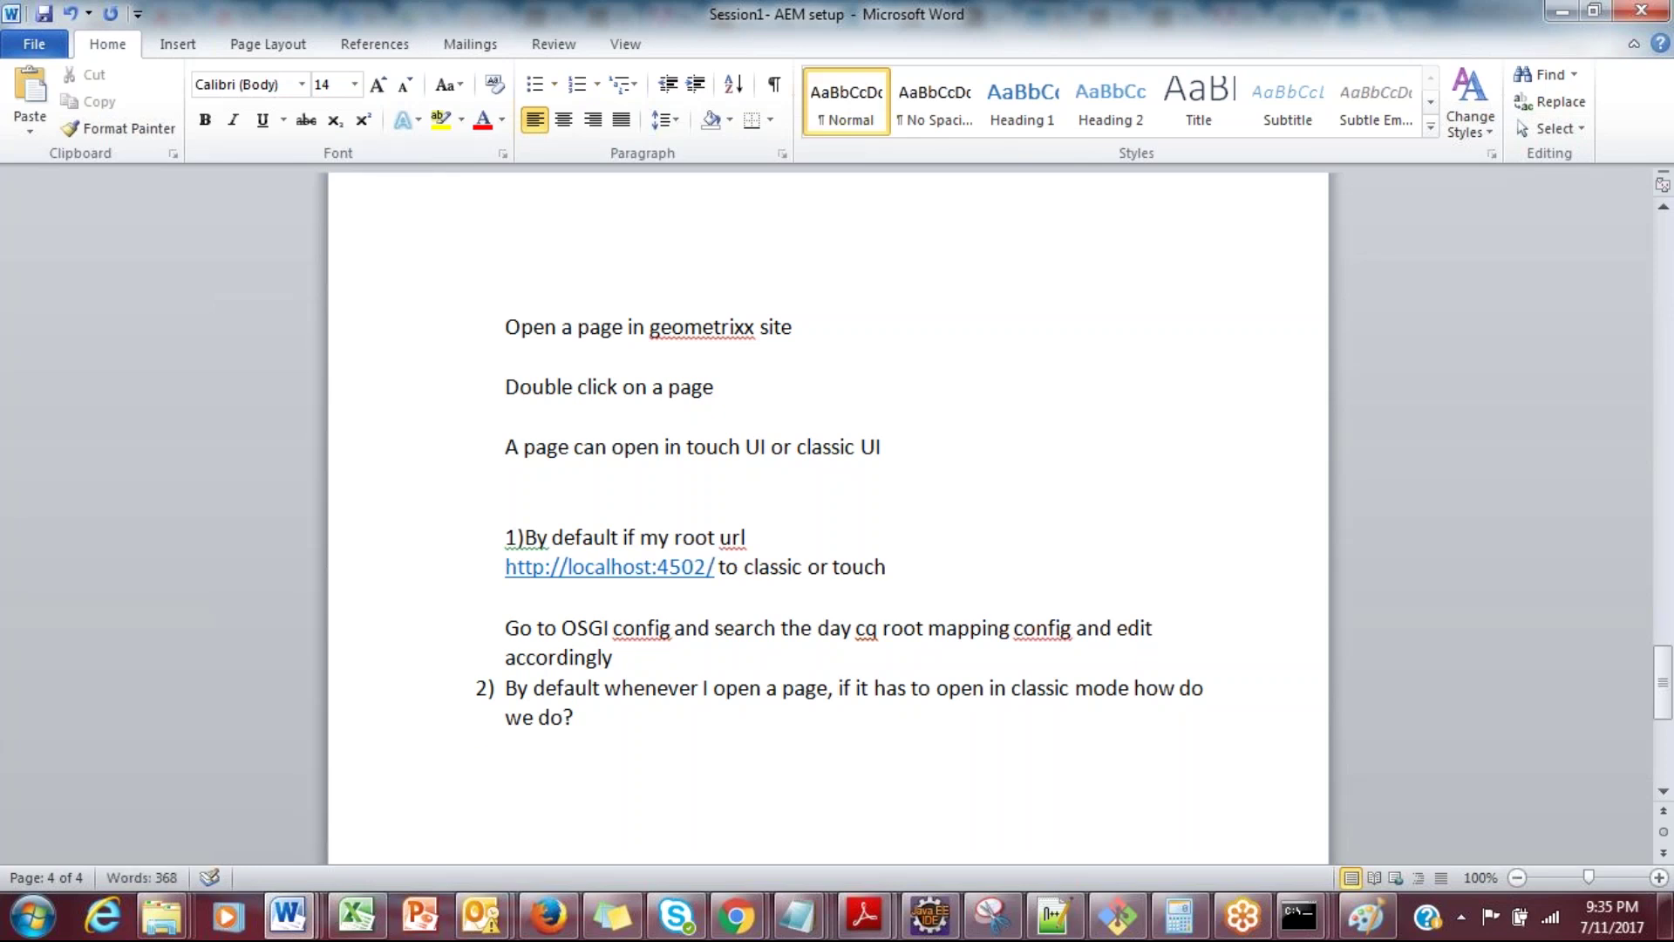
text(OSGI confi)
key(BackSpace)
key(BackSpace)
text(fig)
Step: Search the Web Console configuration page for 'authoring mo' to locate WCM Authoring UI Mode Service
key(alt+Tab)
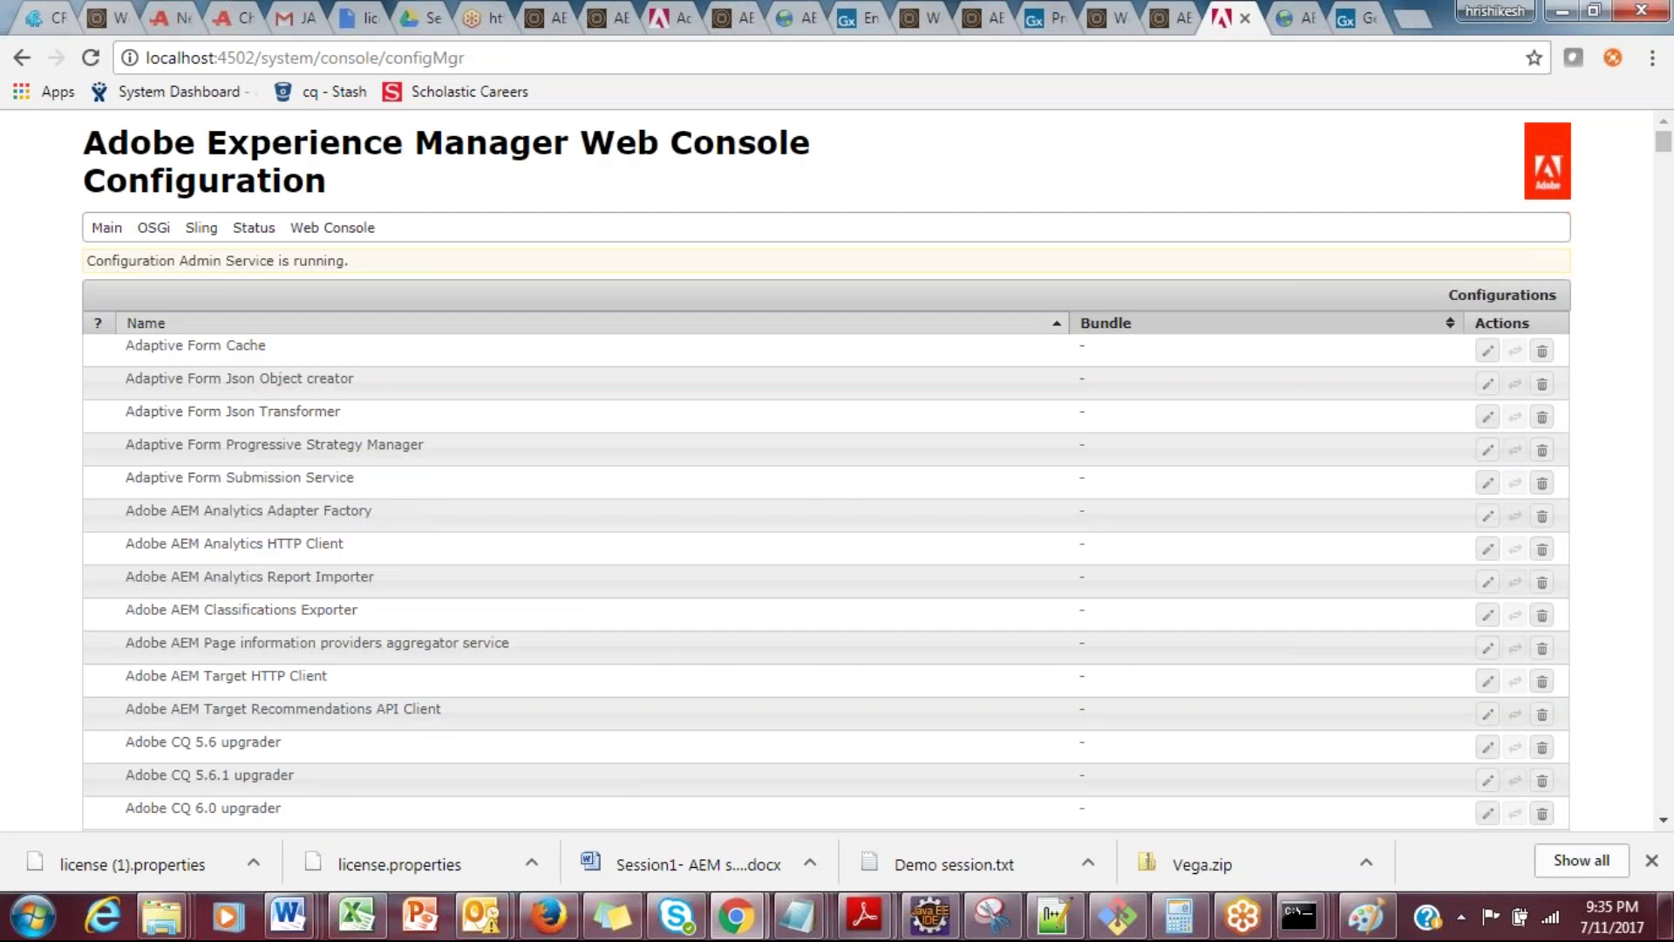
key(ctrl+f)
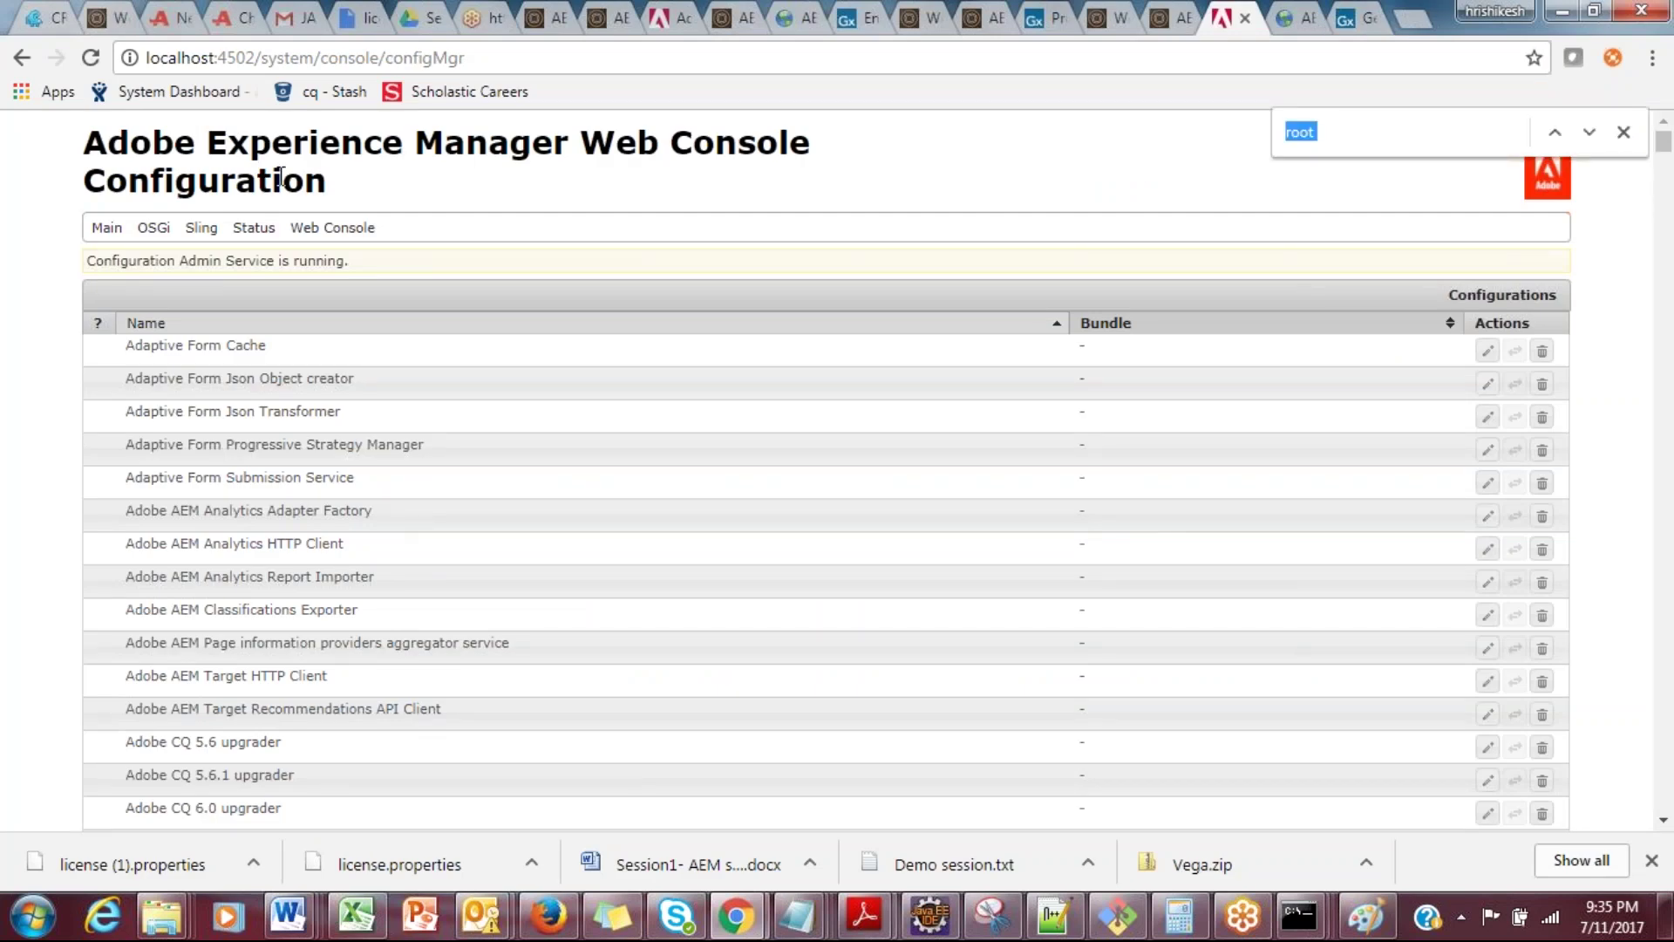
text(authoring)
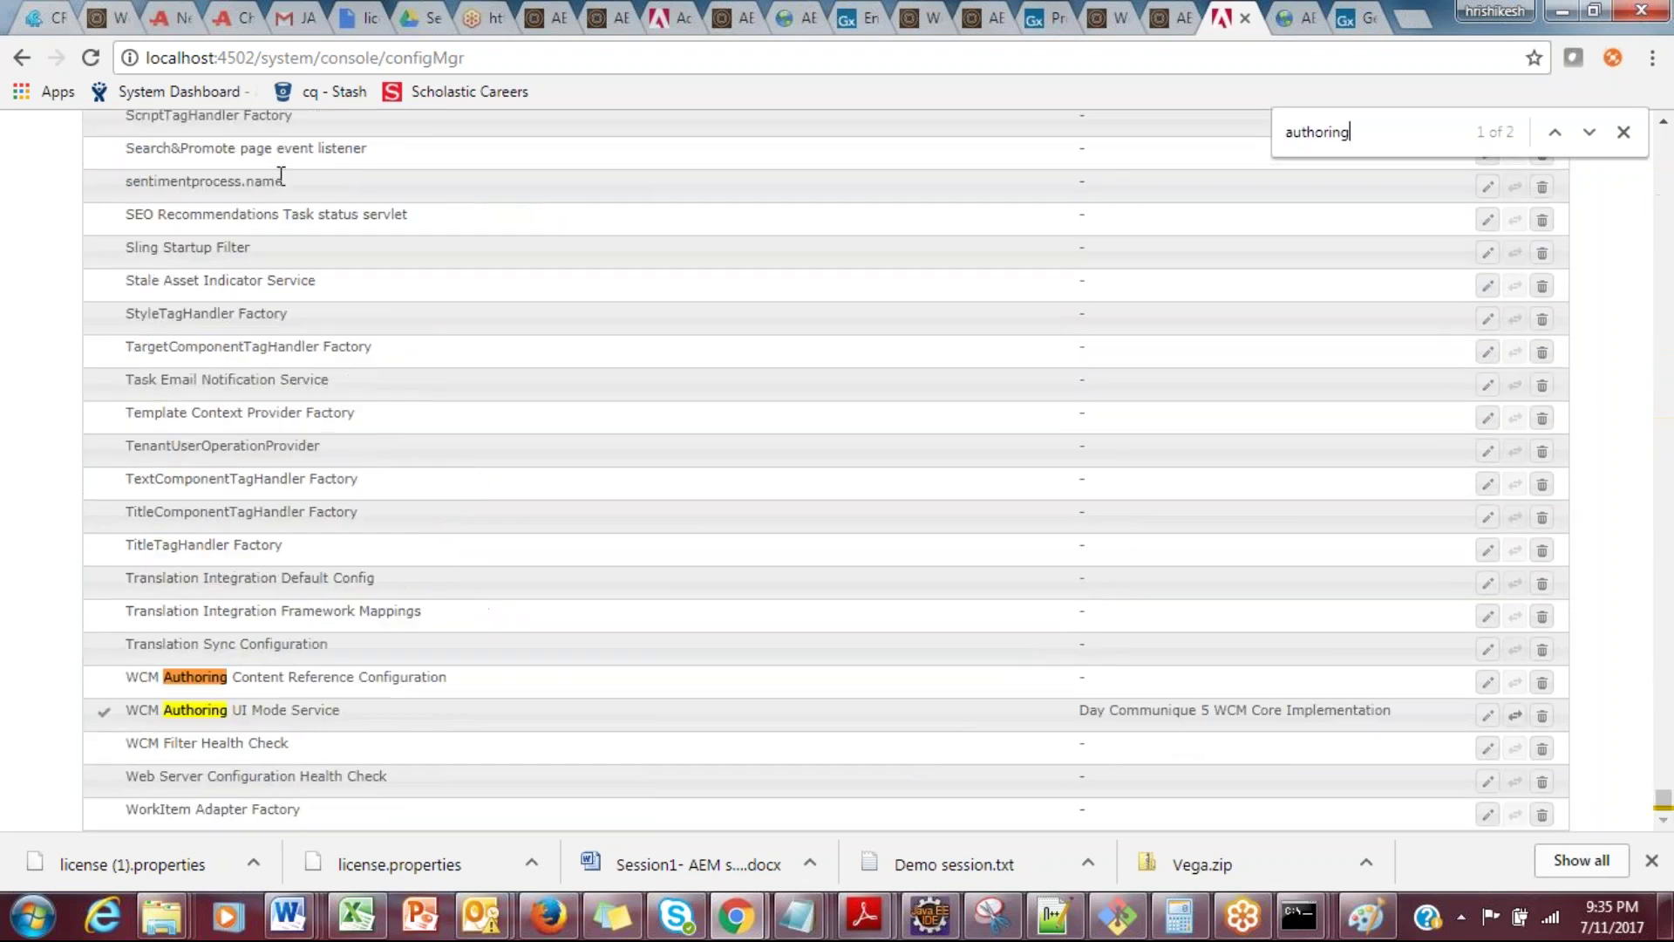
text( mo)
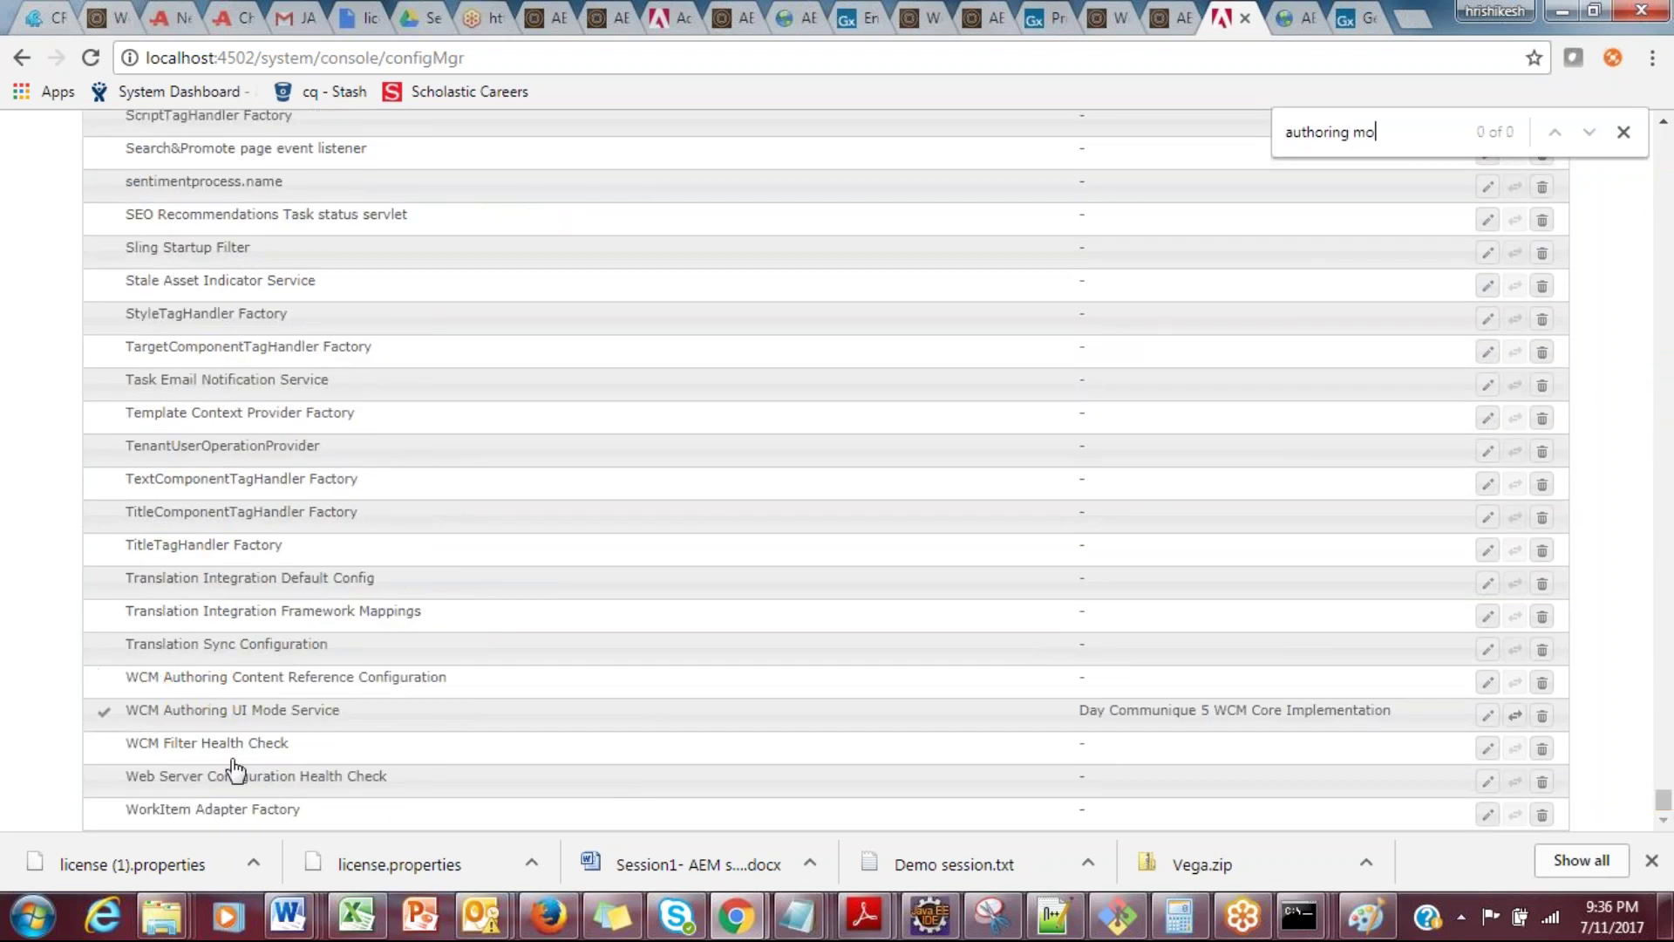
key(alt+Tab)
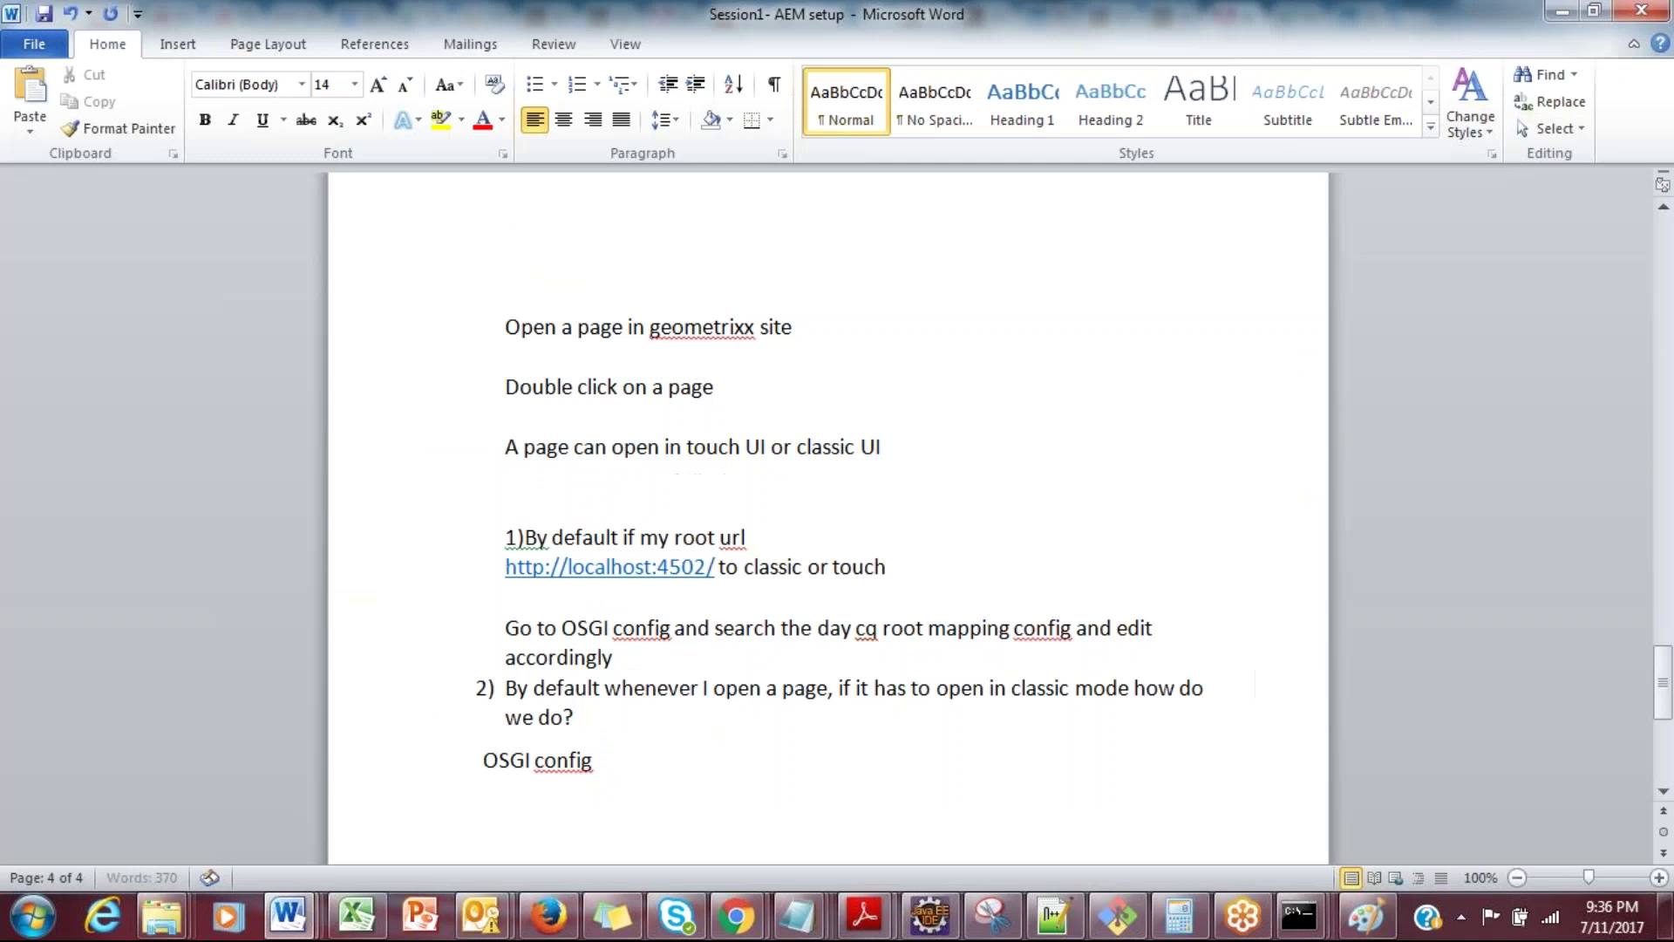
Step: Note 'WCM authoring mode UI service' under the OSGI config line
text(WCM authoring mdoe)
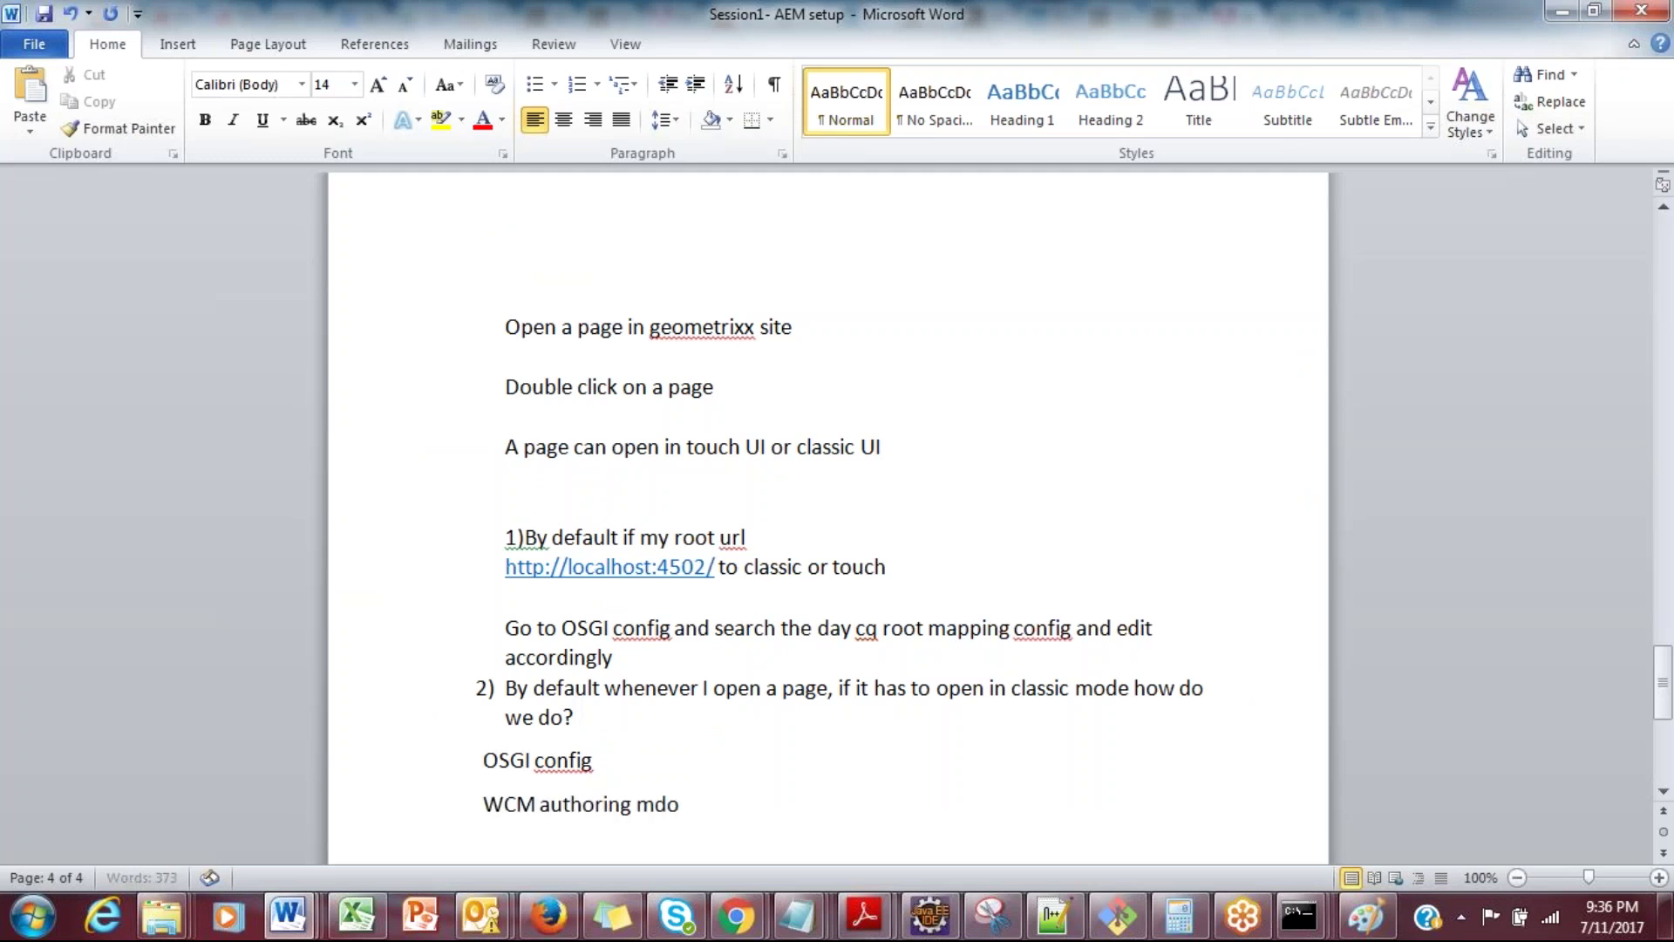
key(BackSpace)
key(BackSpace)
key(BackSpace)
text(ode UI servicde)
key(BackSpace)
key(BackSpace)
text(e)
key(alt+Tab)
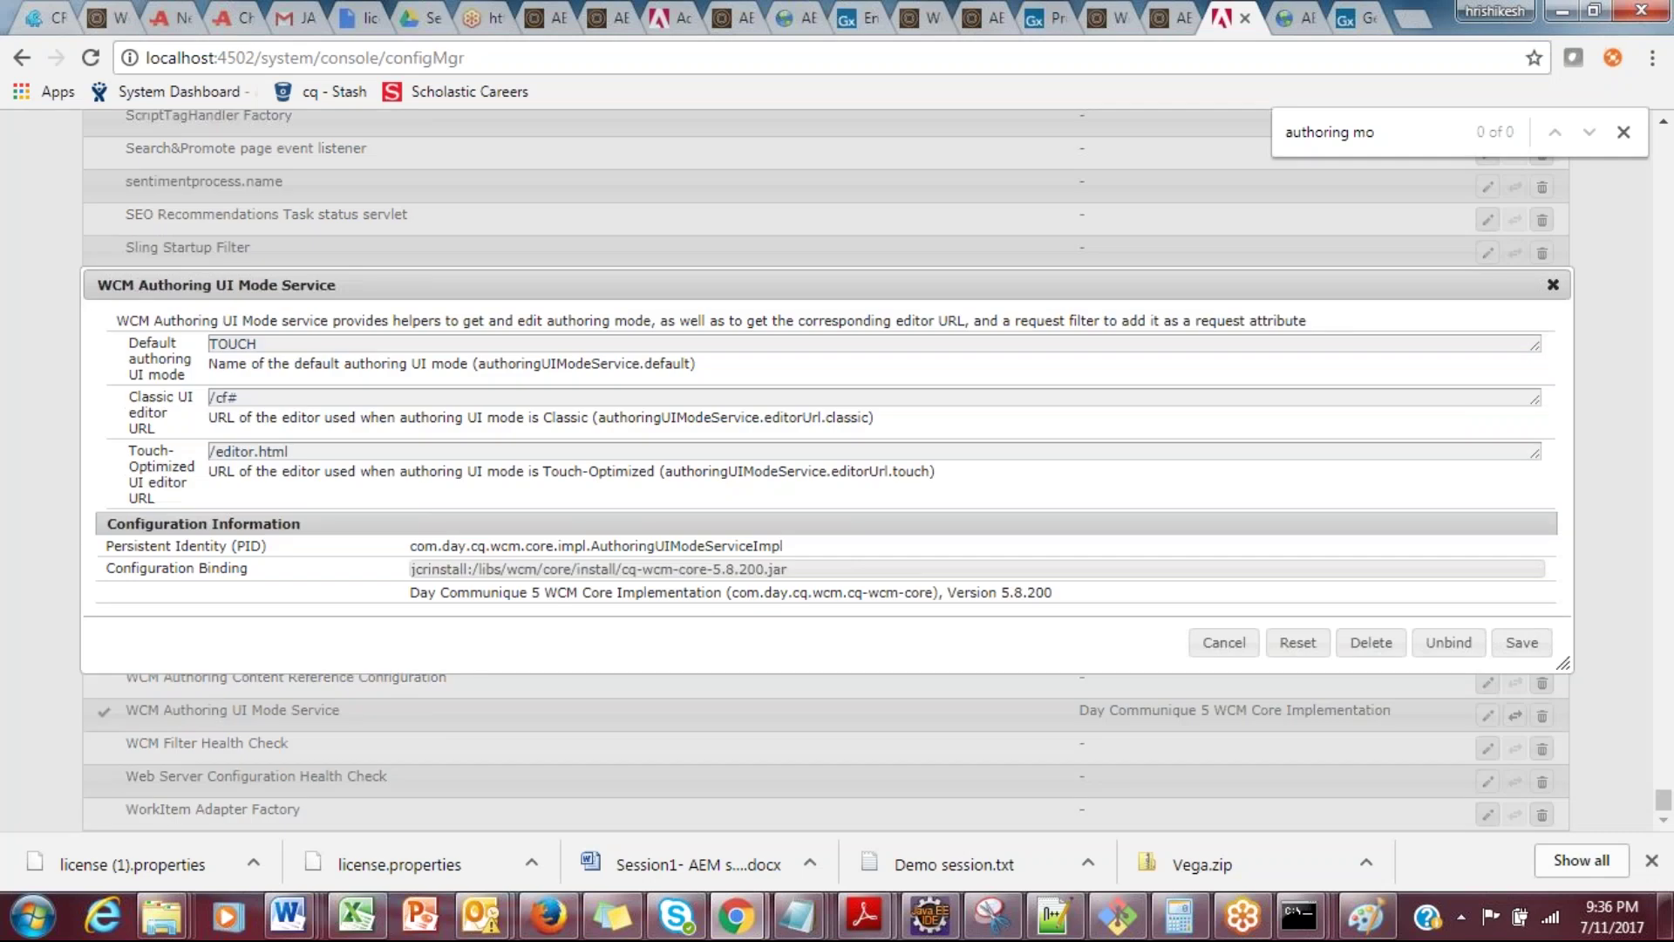
Step: Change the default authoring UI mode from TOUCH to CLASSIC and save the service configuration
drag(150, 343, 195, 338)
click(271, 343)
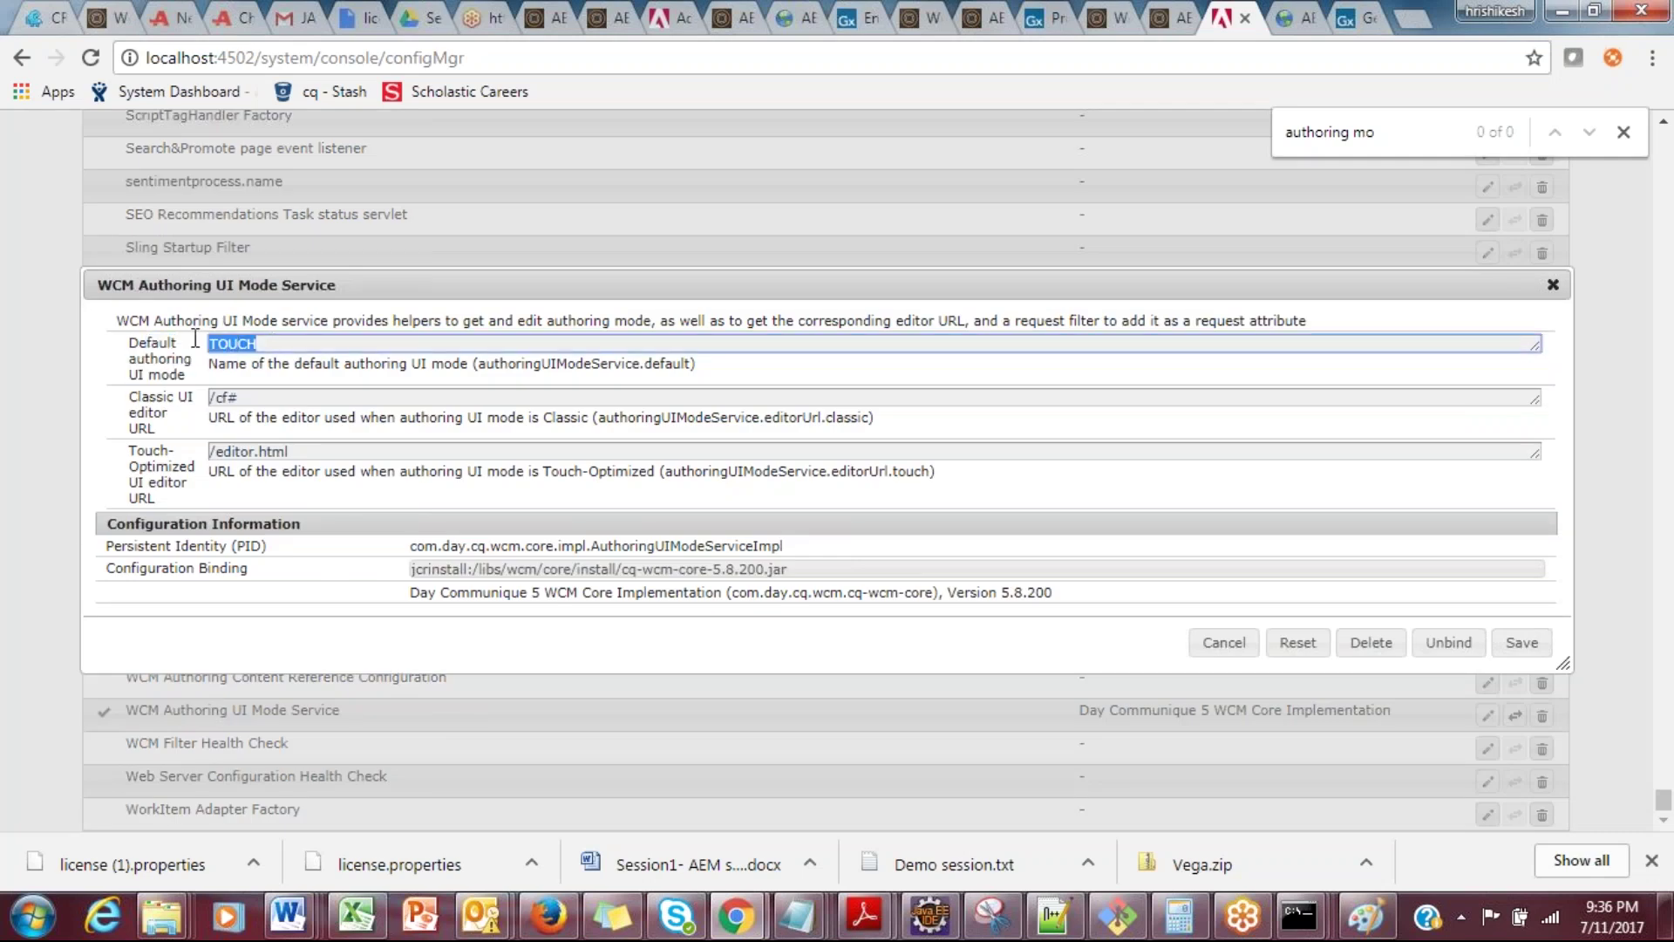
text(CLASSIC)
click(1521, 643)
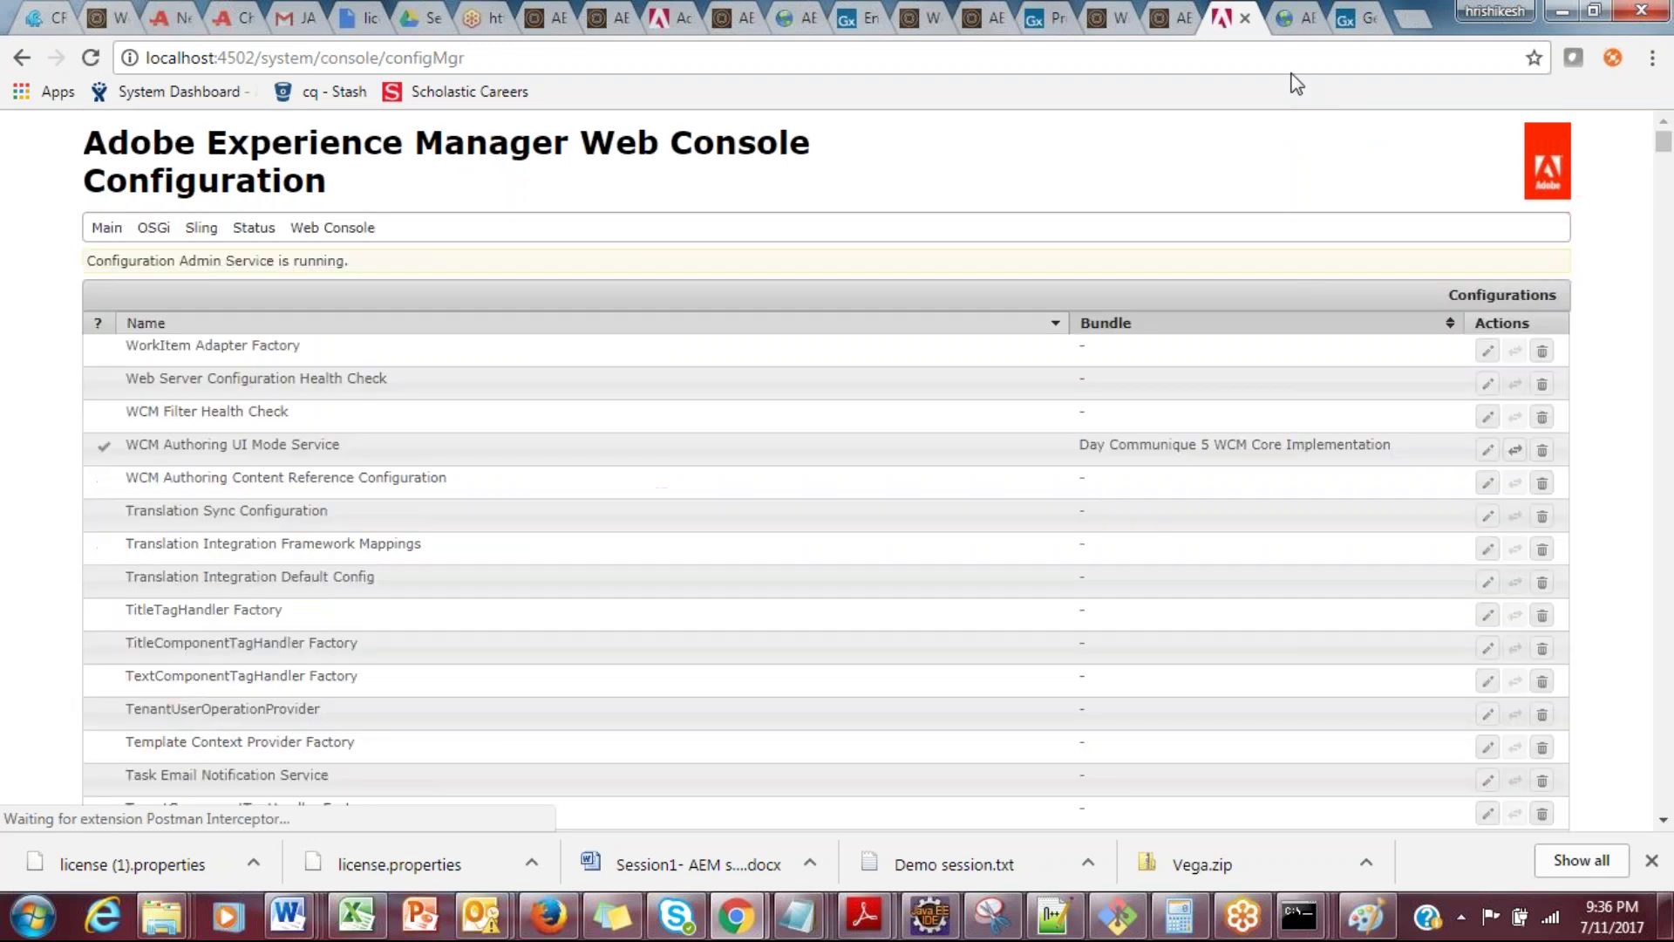
Step: Open Geometrixx Demo Site from Websites and highlight cf# in its classic-editor address
click(1290, 15)
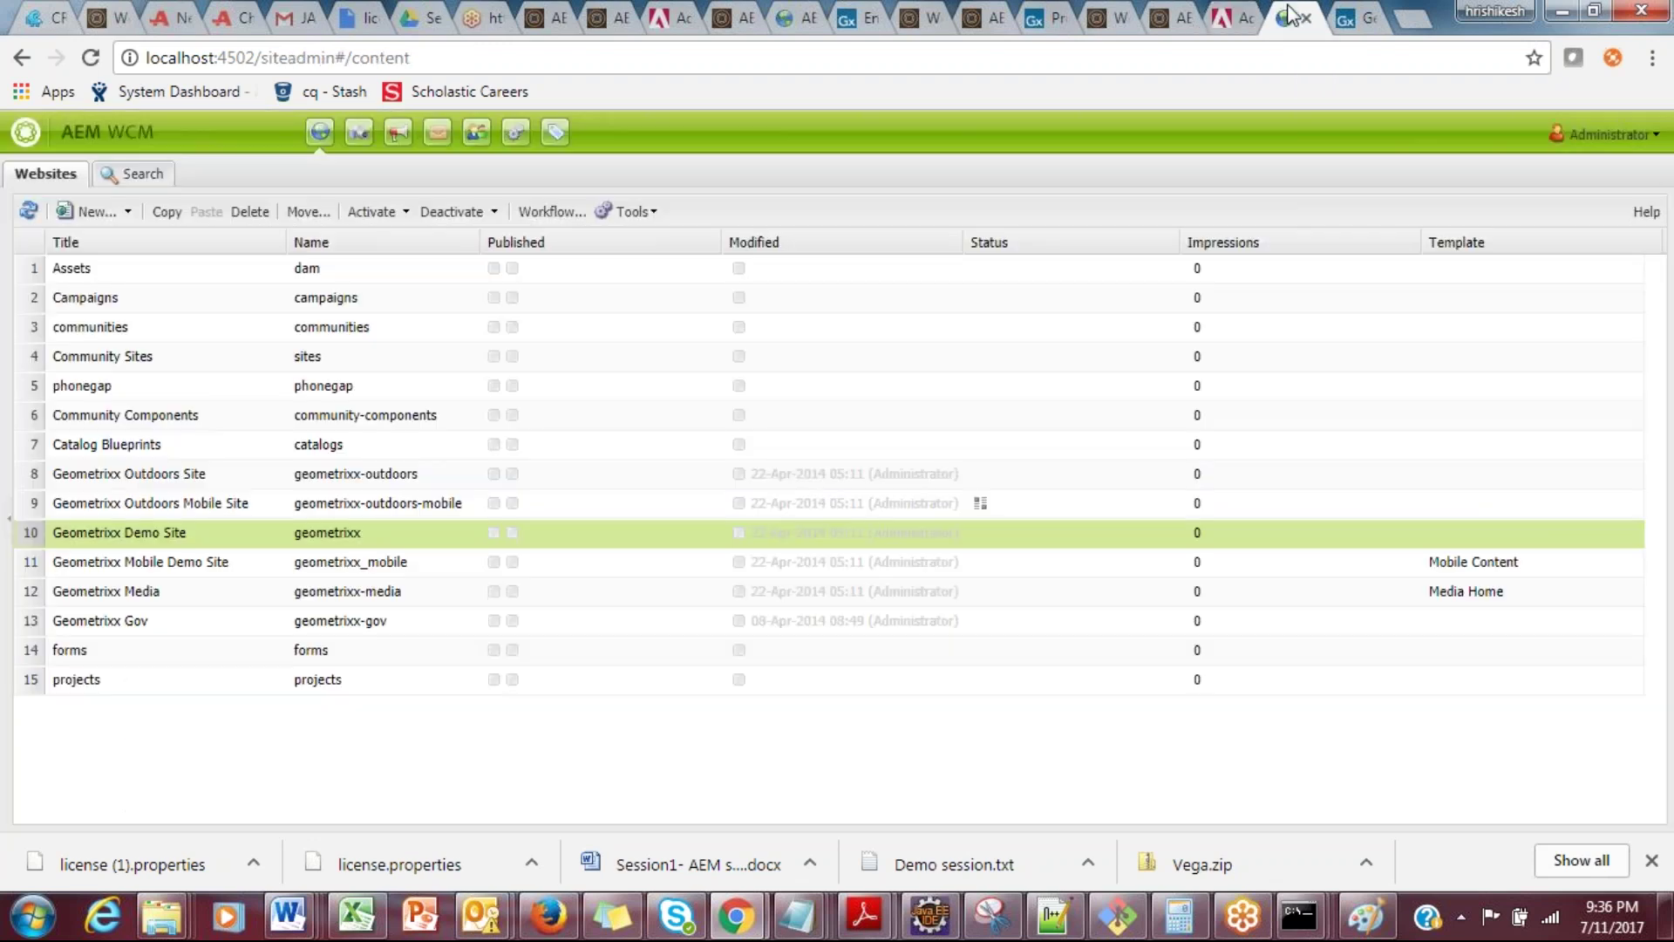
click(218, 535)
double_click(307, 545)
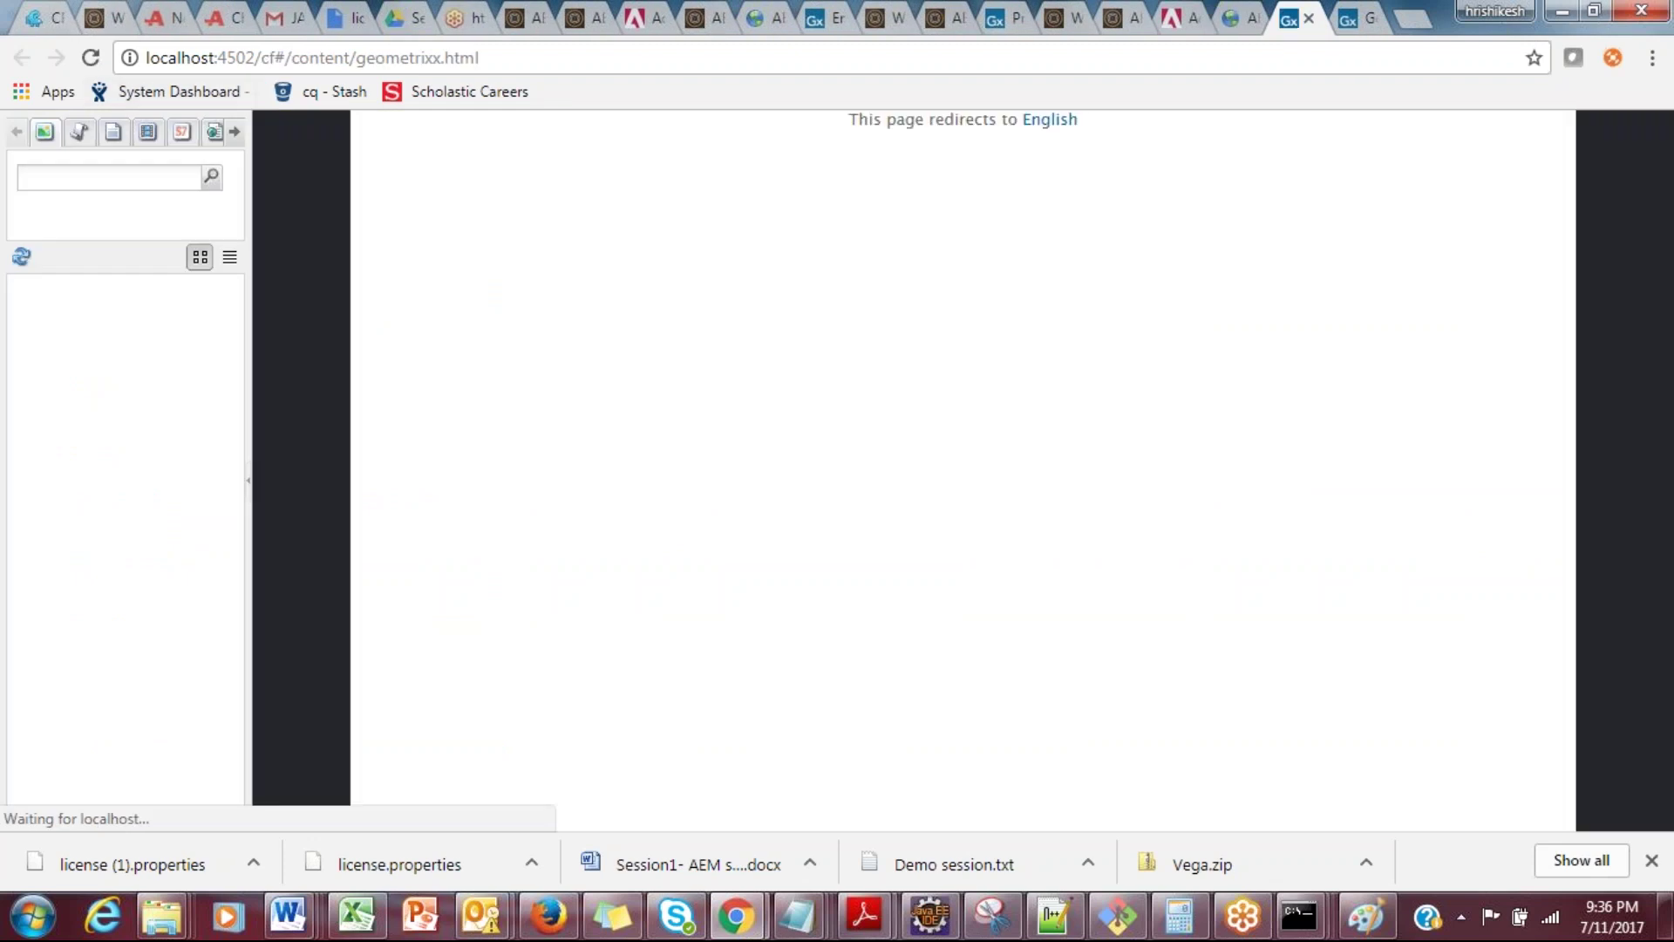
drag(263, 58, 285, 57)
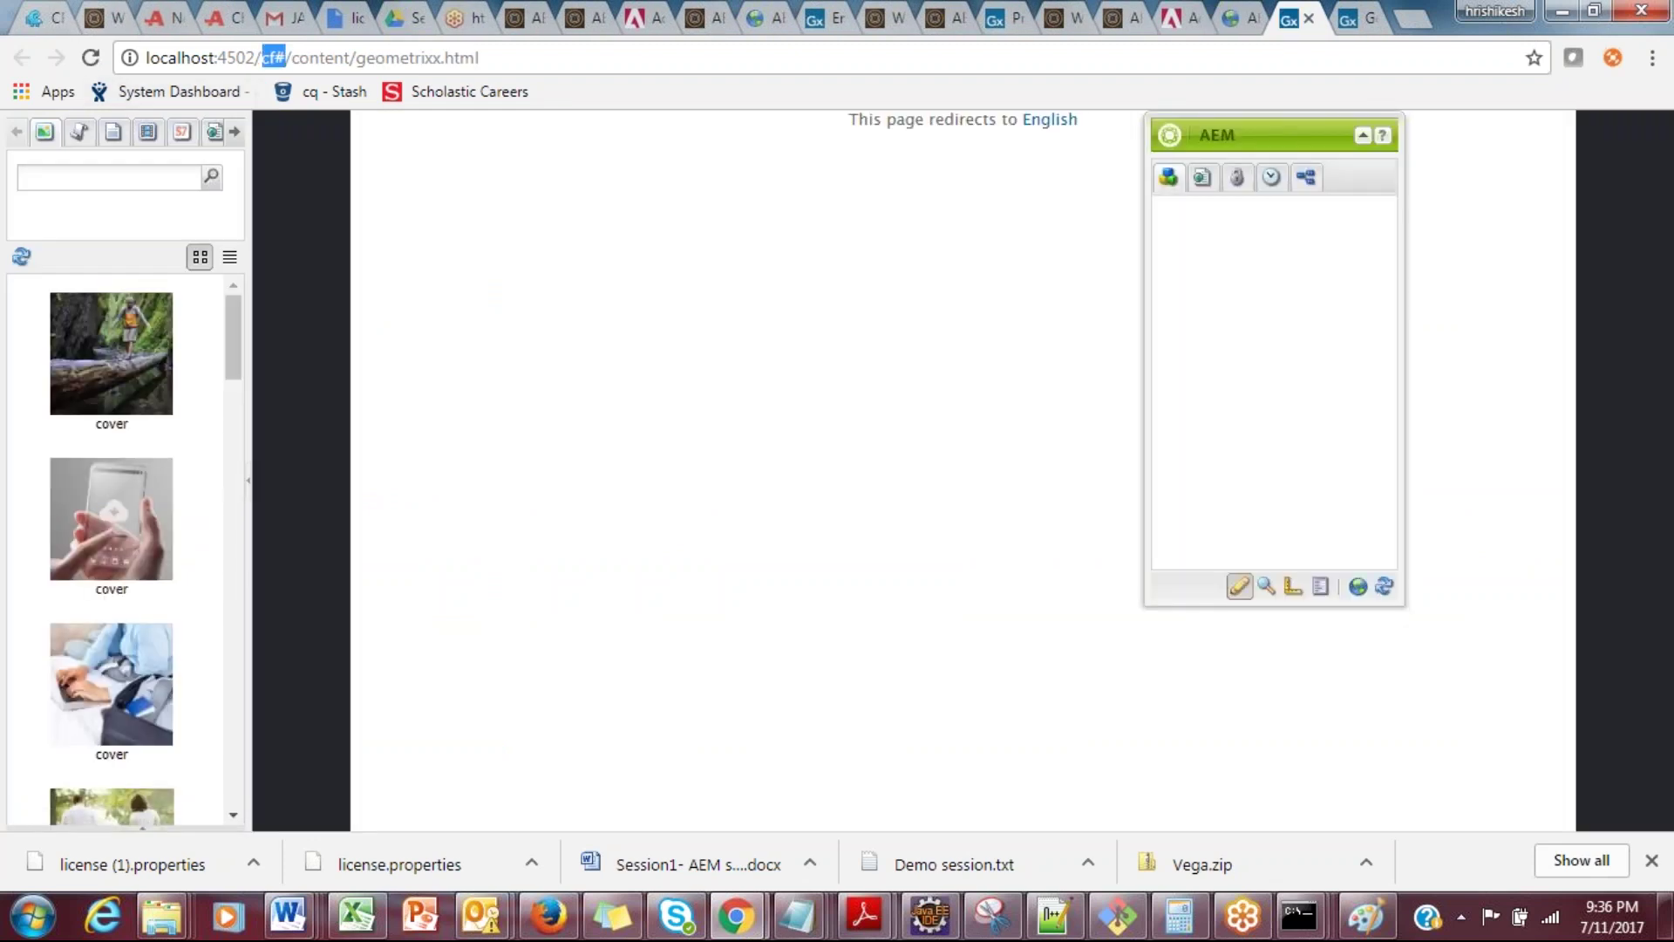
key(alt+Tab)
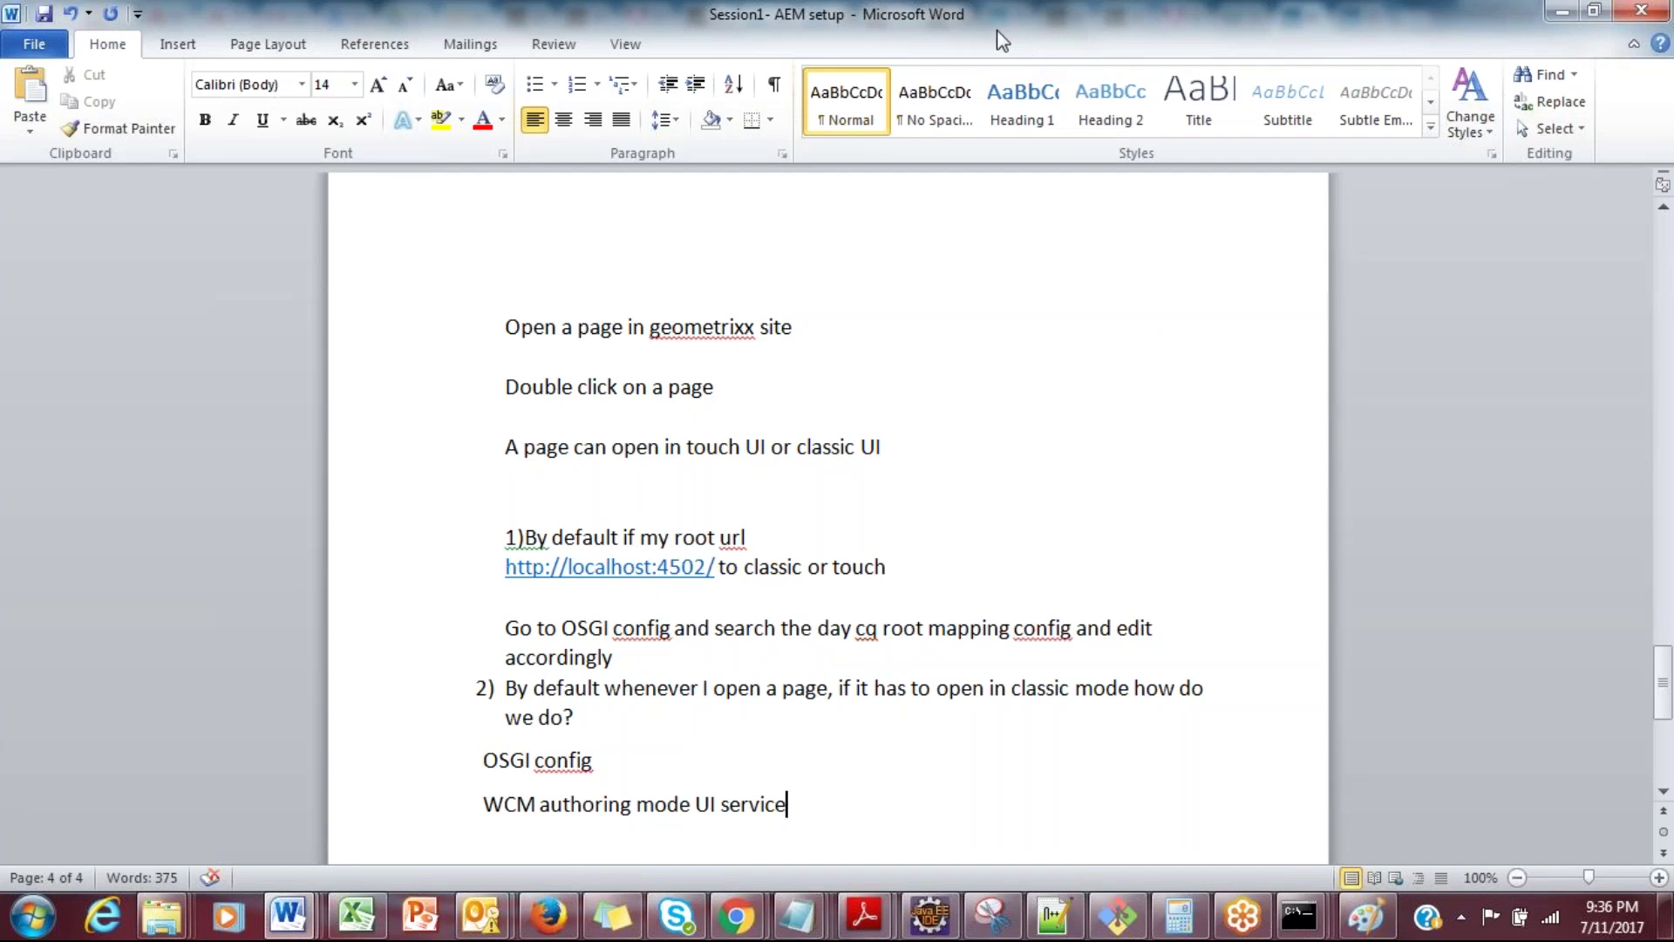
Step: Place the cursor at the end of the first notes line, then return to the Geometrixx page
click(937, 330)
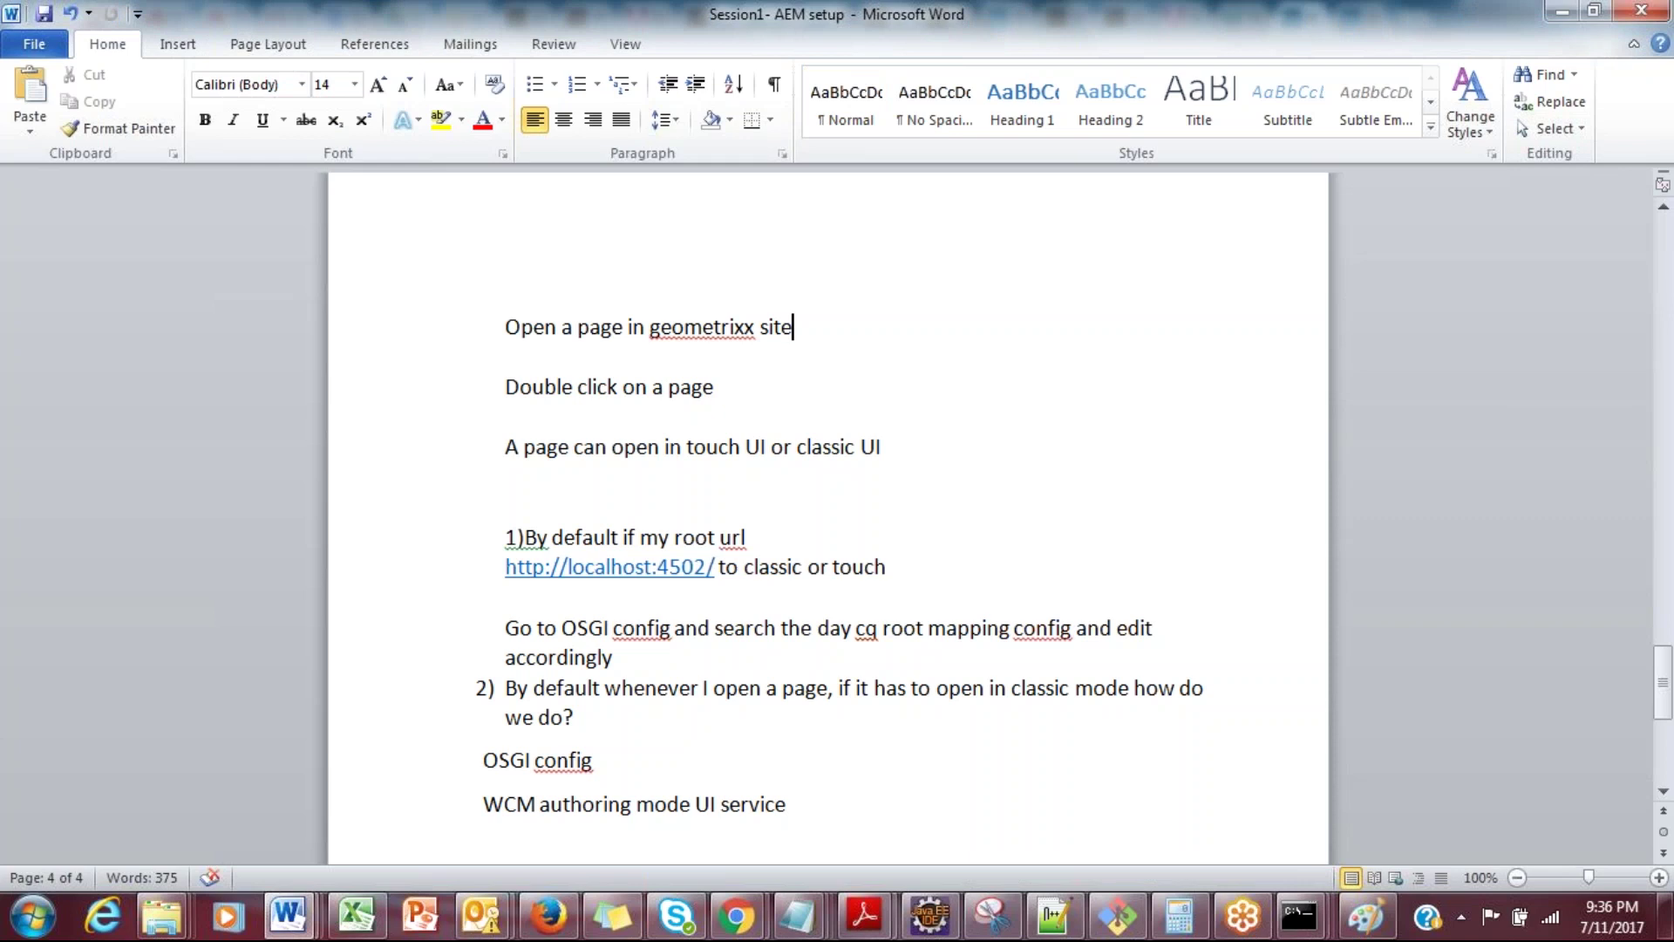
key(alt+Tab)
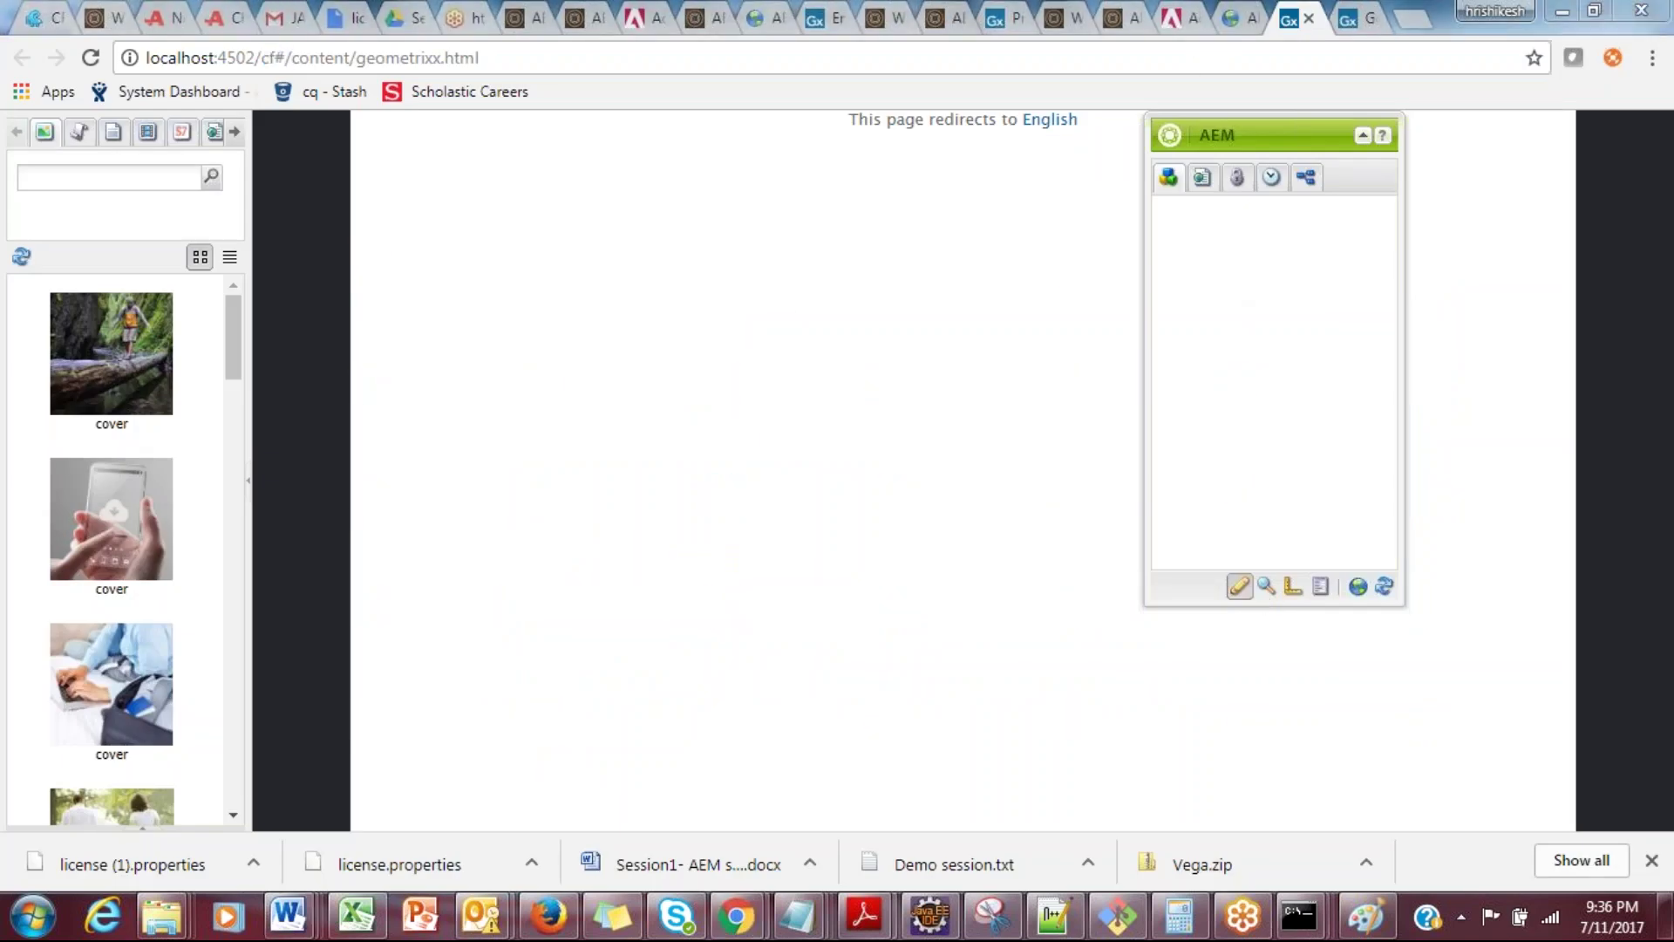
Step: Find 'wcm aut' in the configuration list and confirm WCM Authoring UI Mode Service shows CLASSIC
key(ctrl+shift+Tab)
key(ctrl+shift+Tab)
key(ctrl+f)
text(wcm aut)
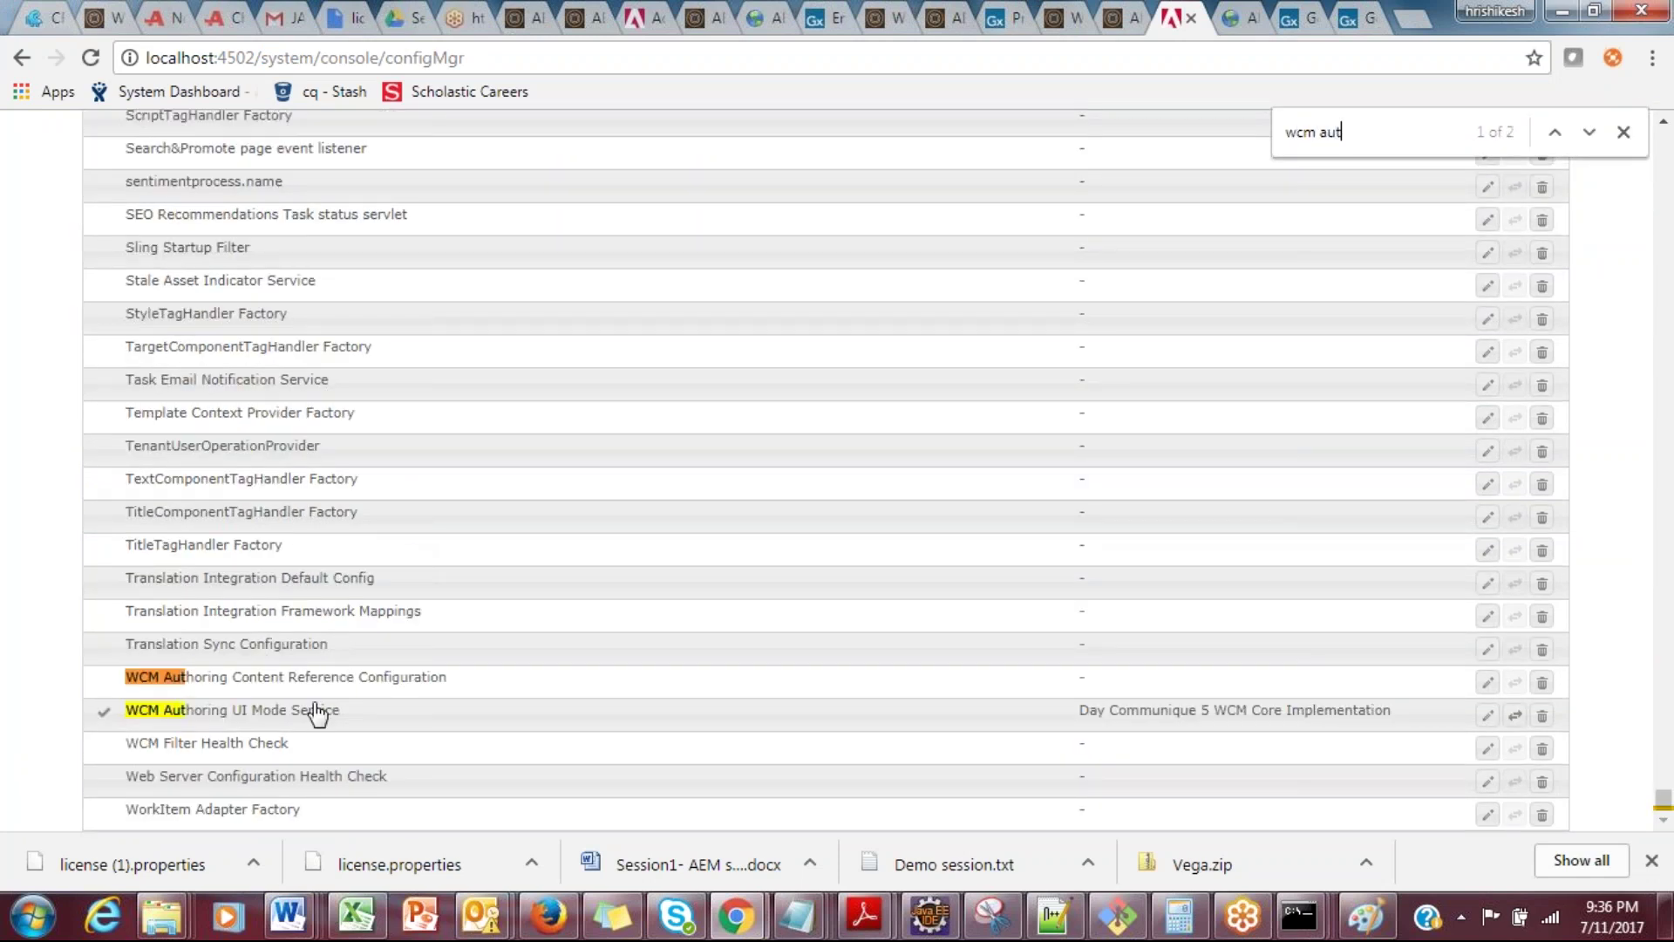
click(313, 711)
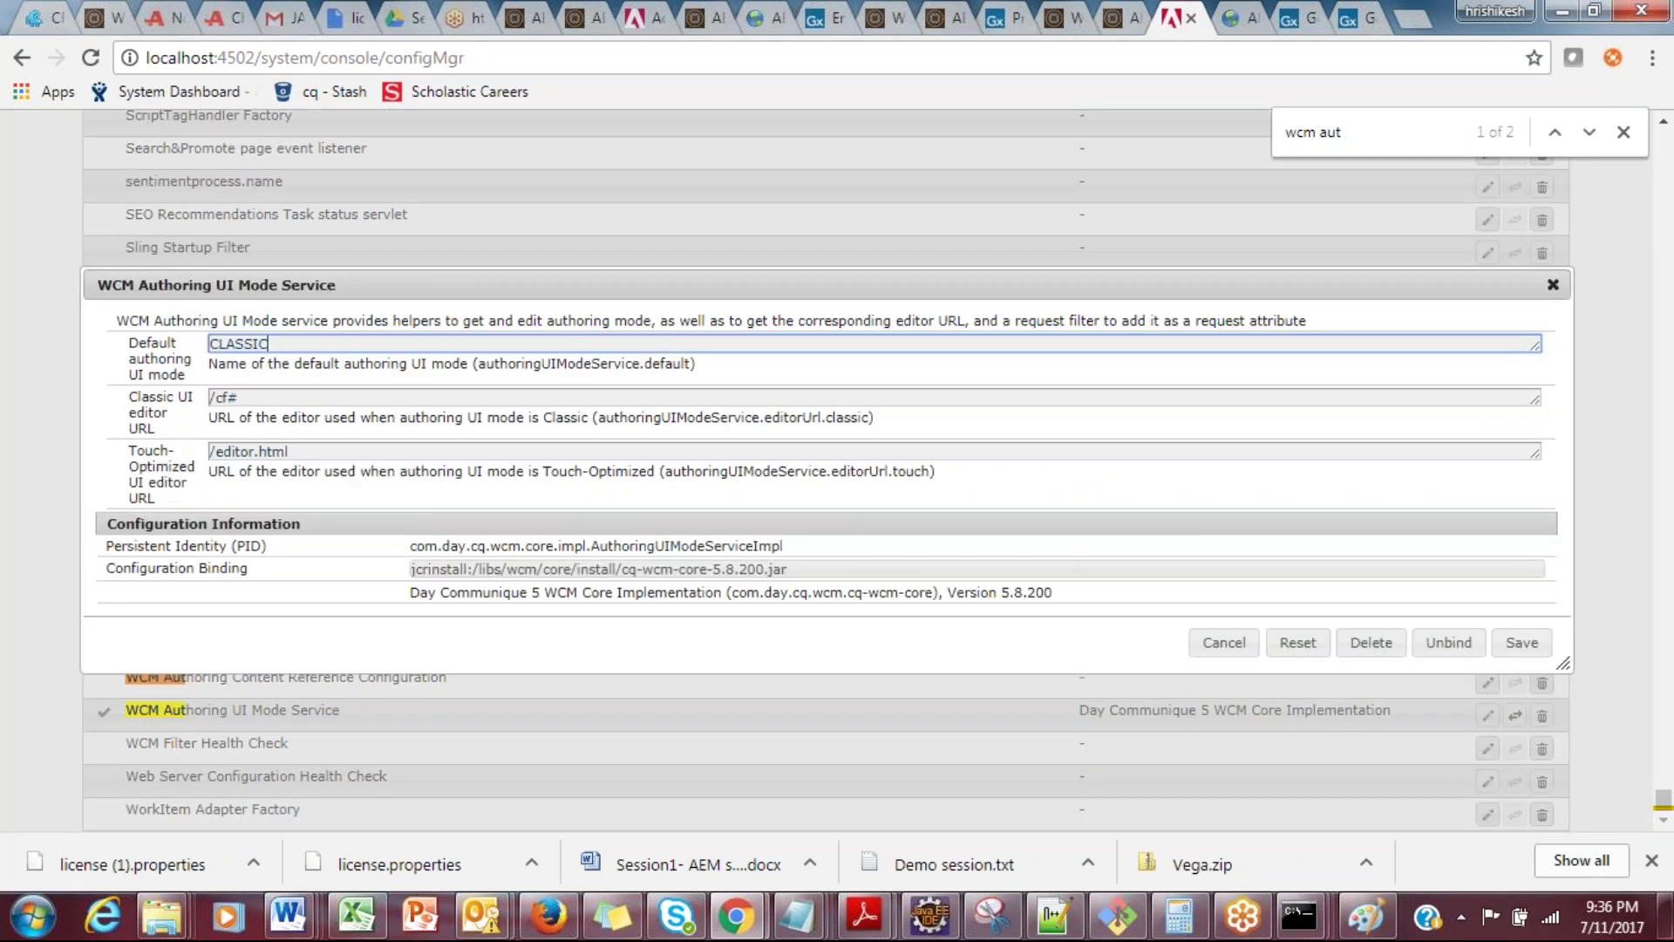
double_click(224, 344)
Step: Raise the system volume slightly from the taskbar tray
mouse_move(1014, 919)
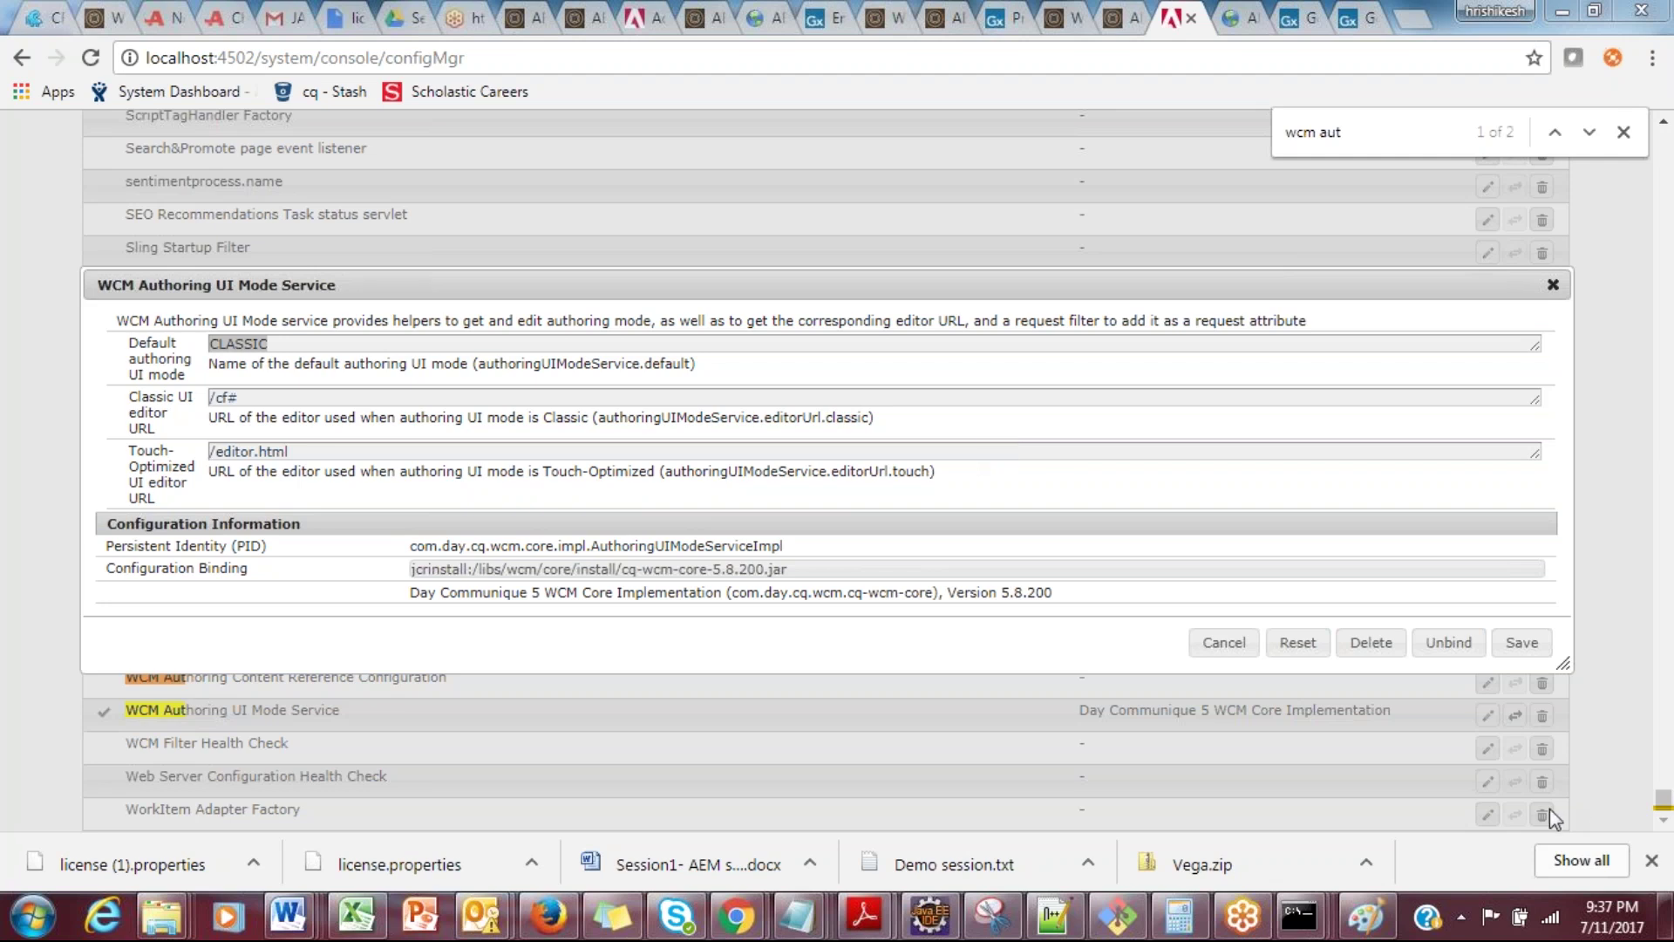
click(1458, 916)
click(1400, 788)
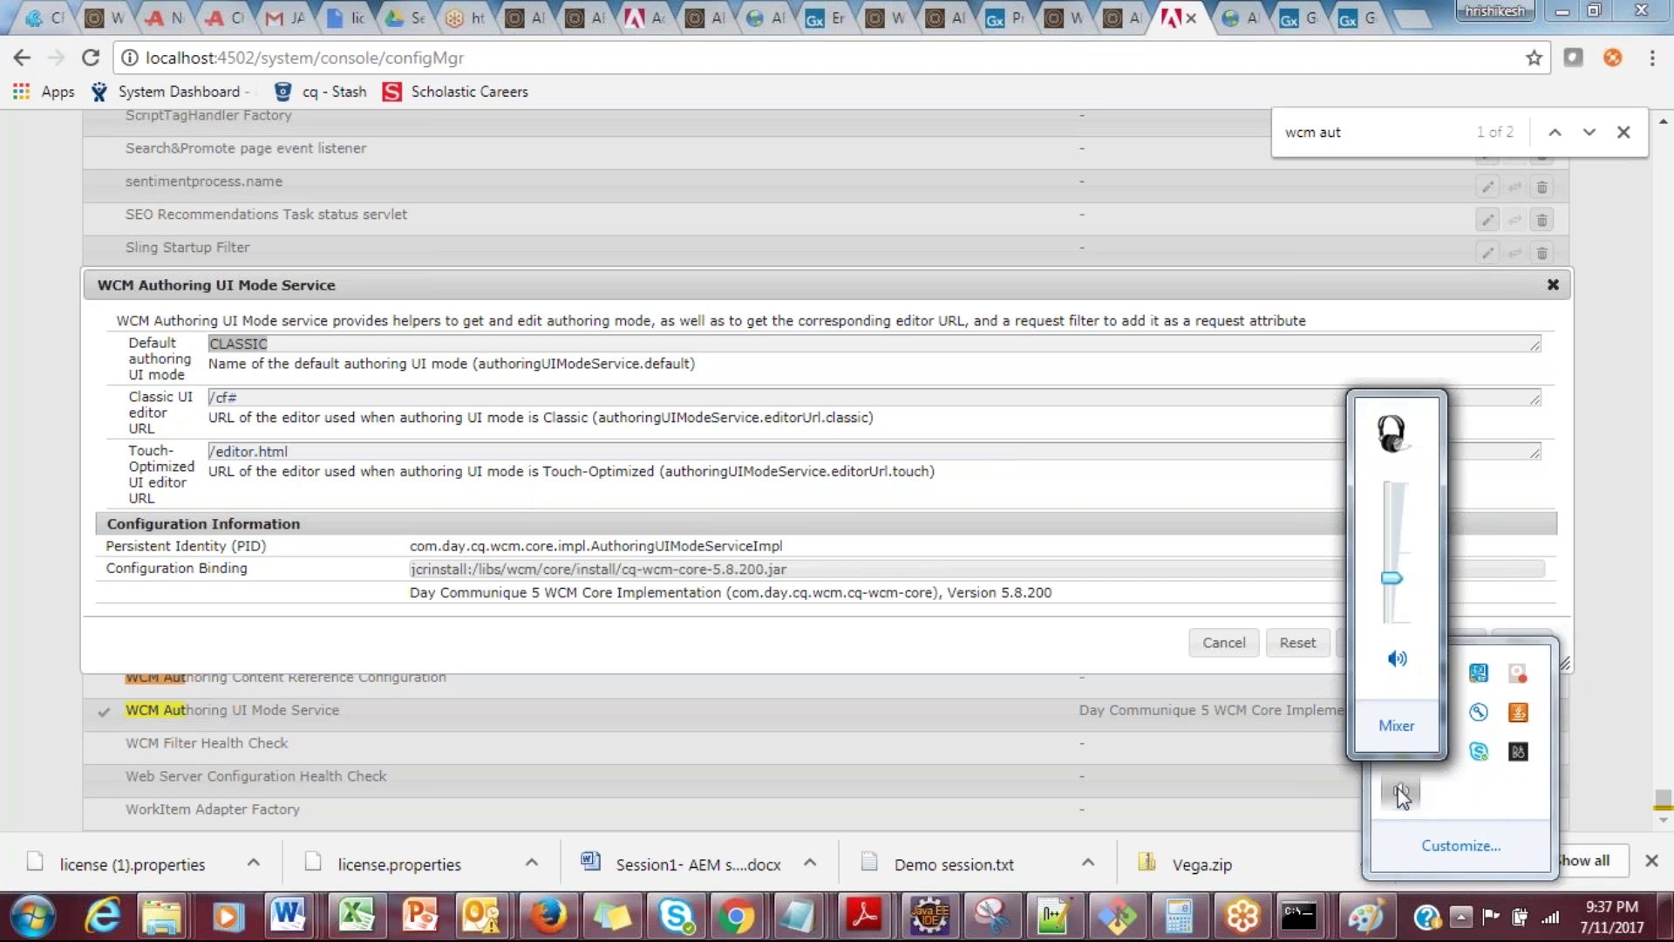
drag(1391, 578, 1392, 565)
click(1284, 510)
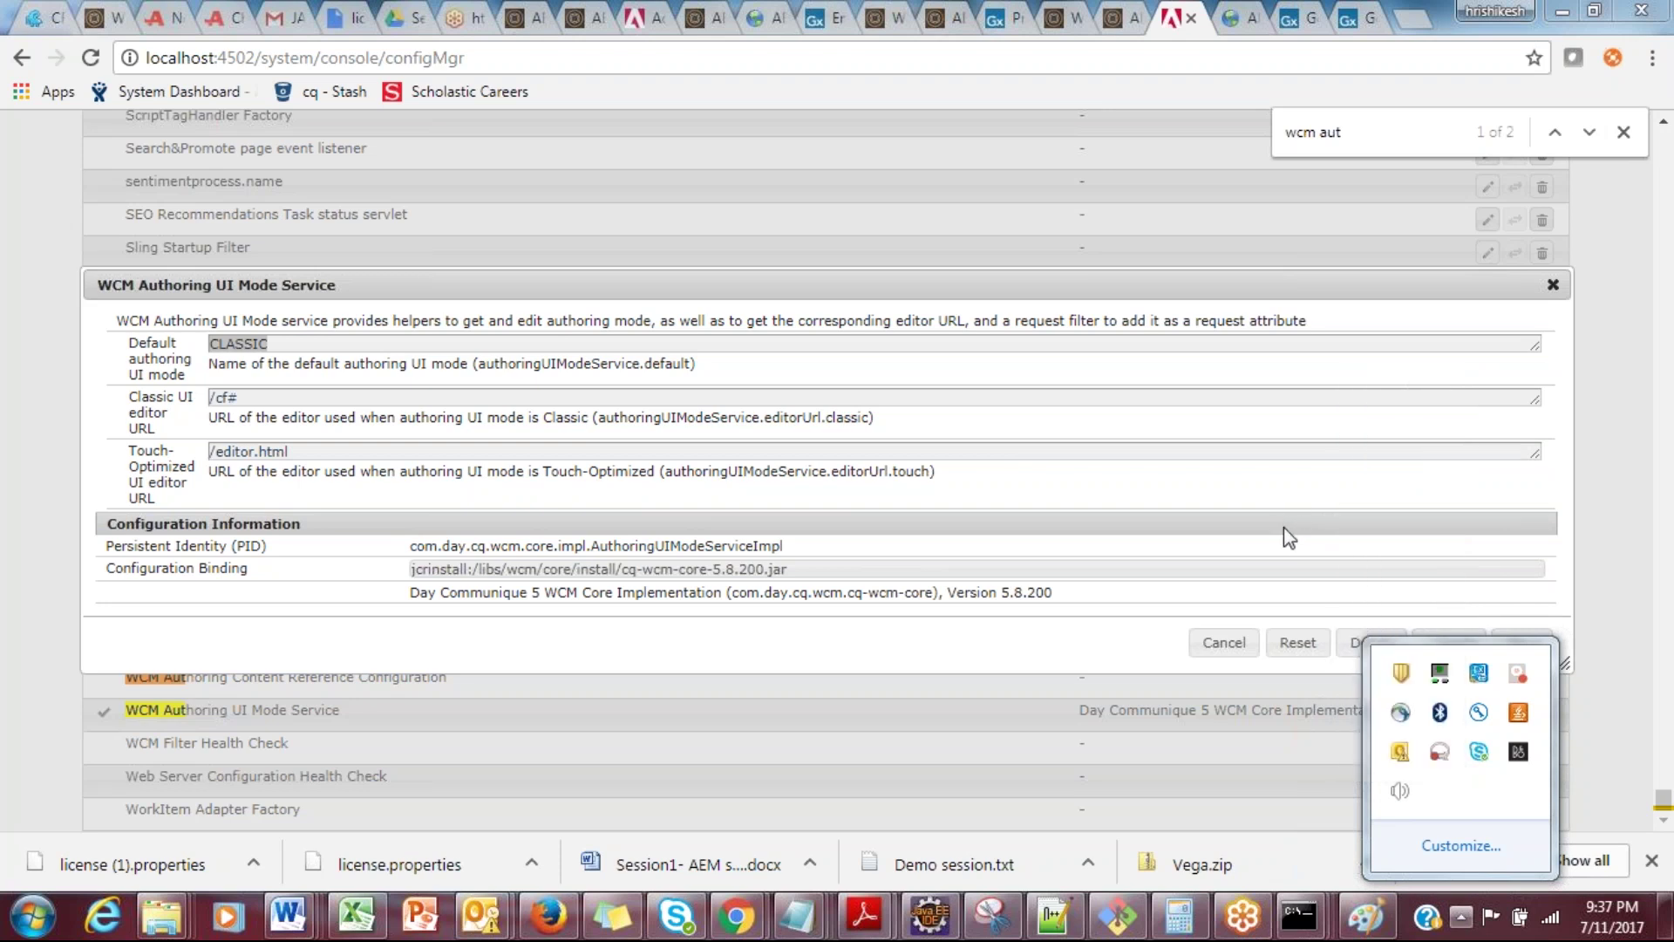